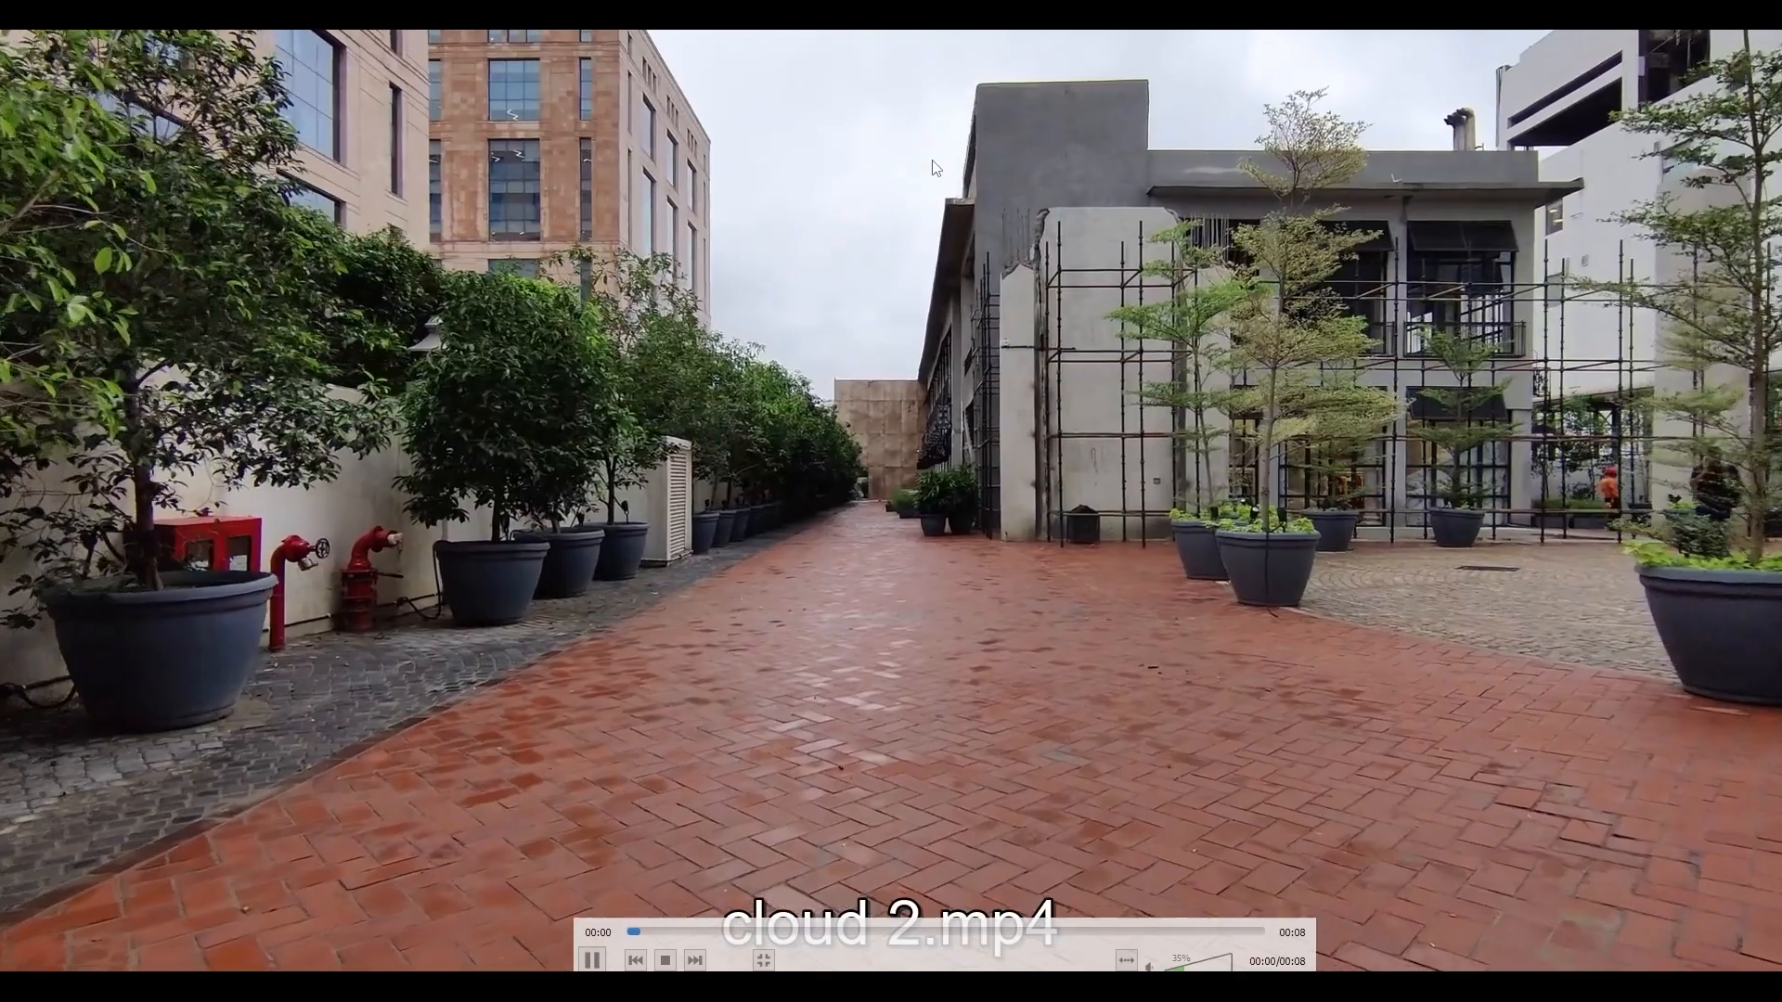
scroll(958, 709, down, 3)
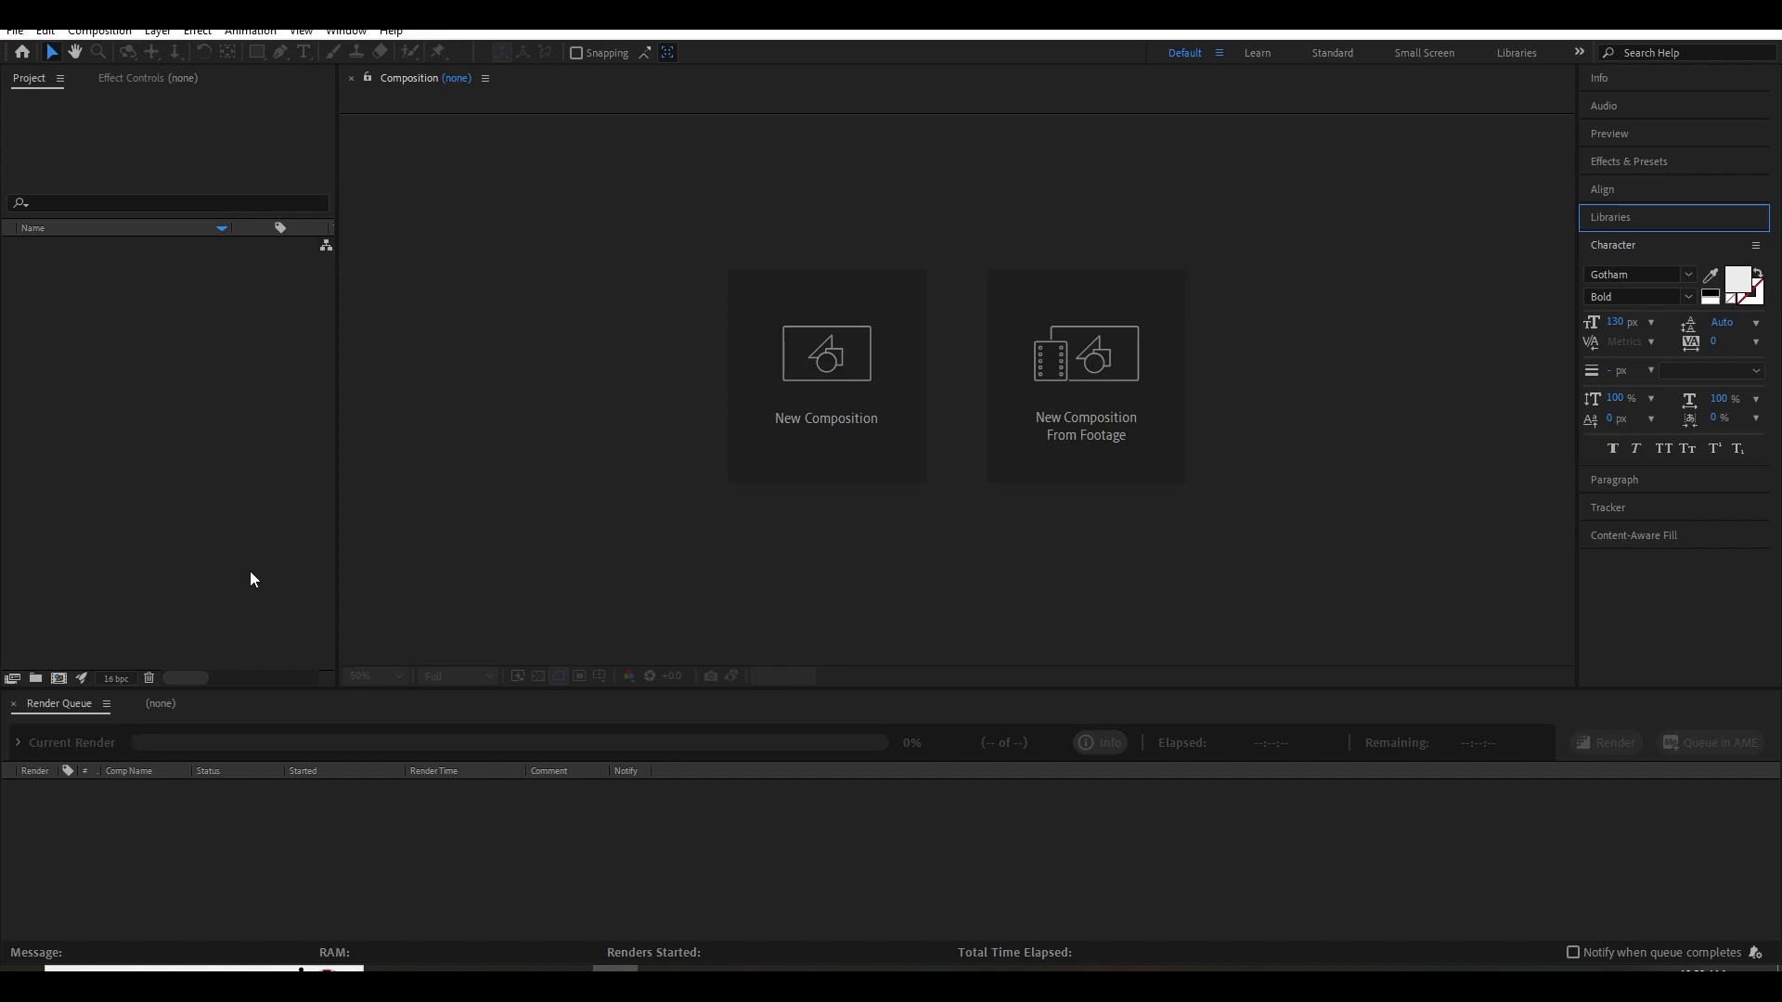
Check the frame rate of the cloud 2.mp4 footage in its Interpret Footage settings without changing anything.
click(169, 249)
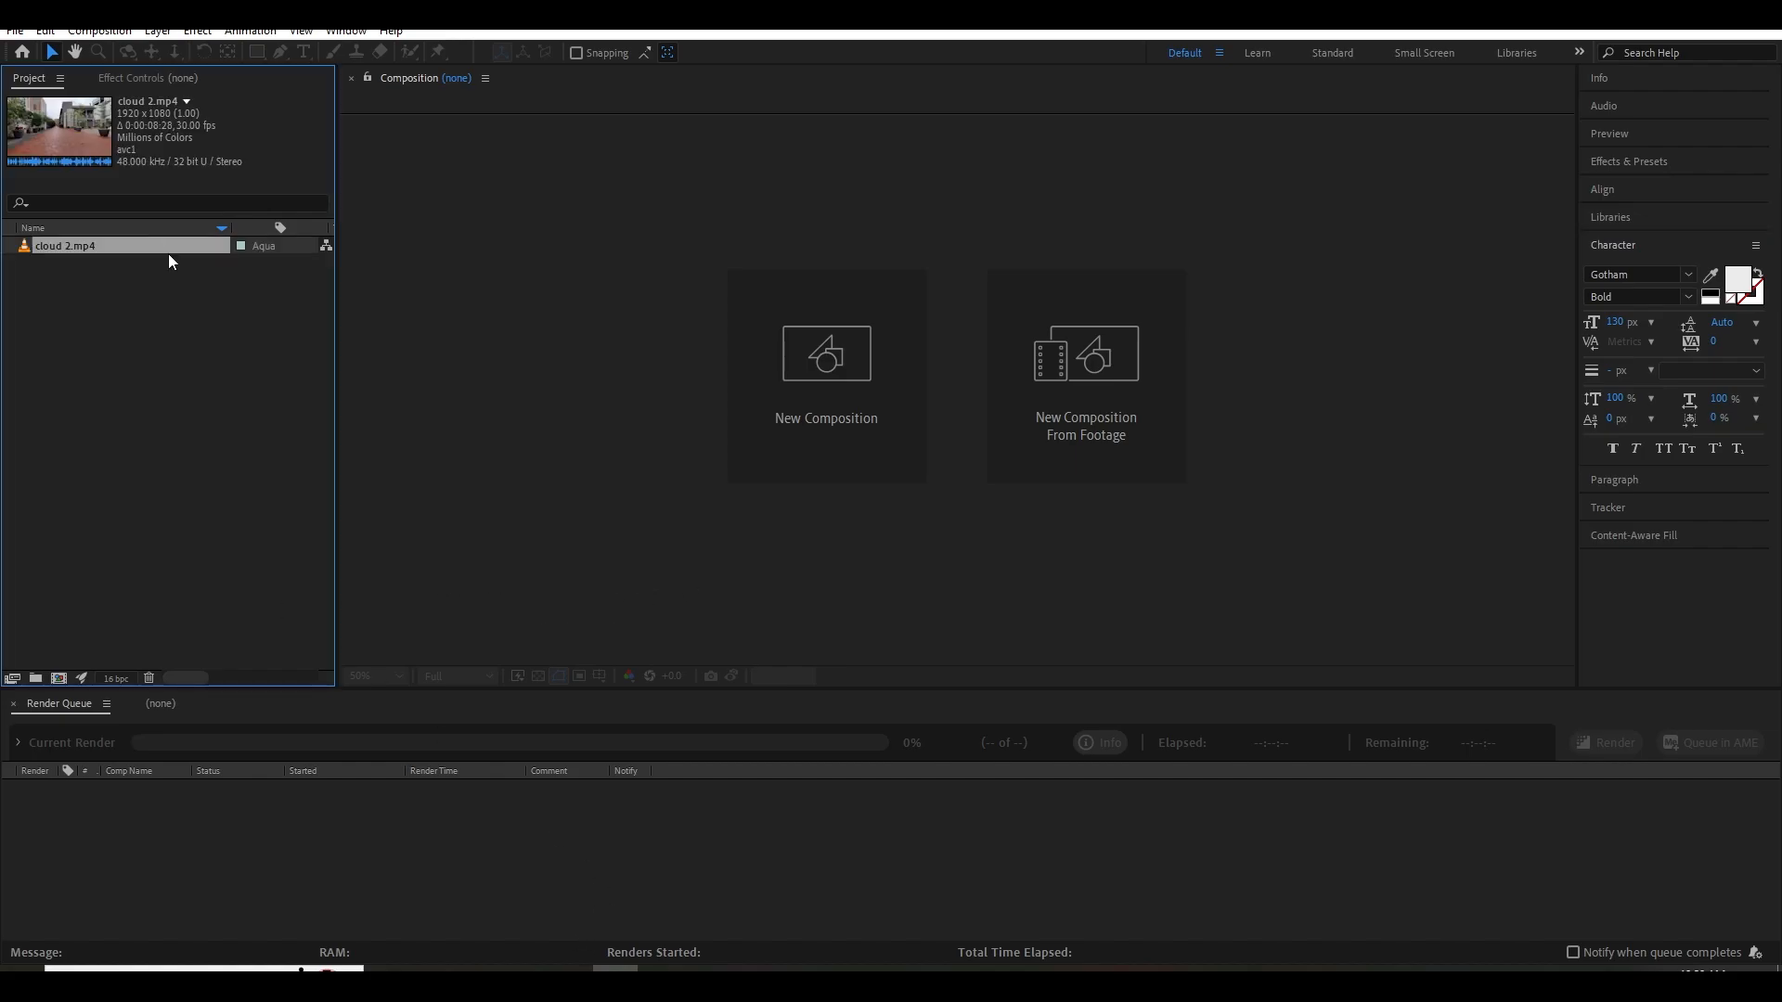
right_click(75, 244)
mouse_move(157, 377)
click(446, 378)
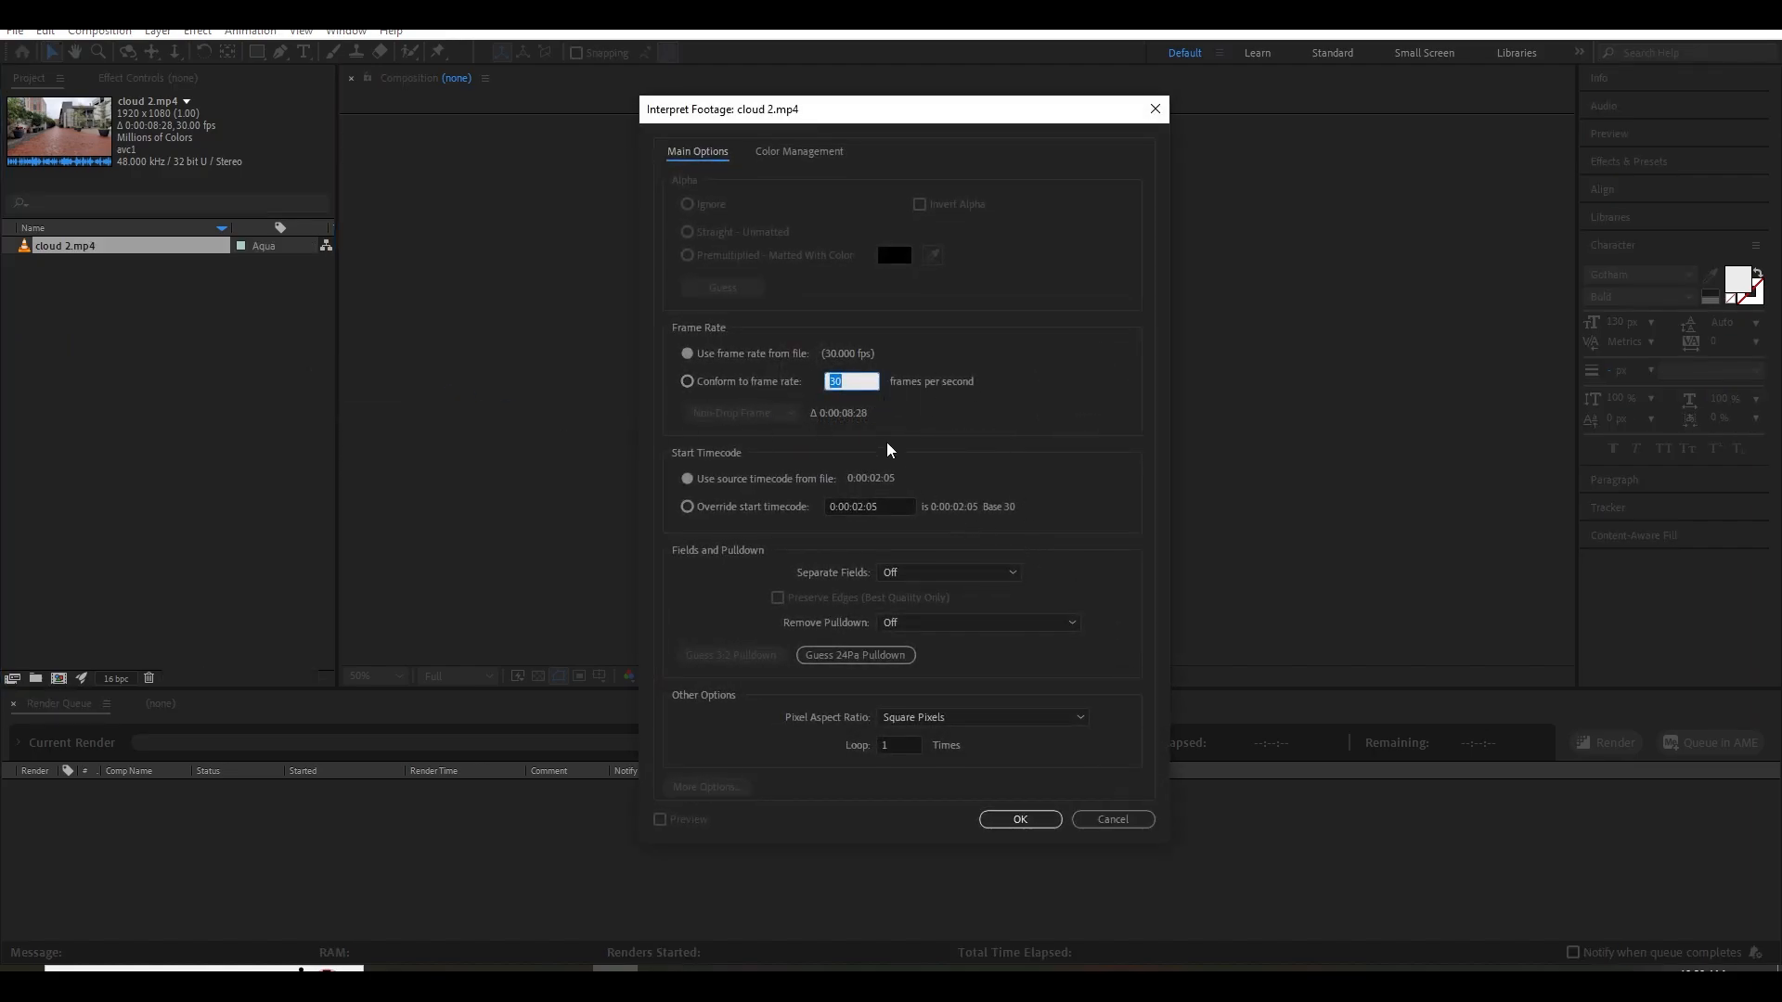
click(1113, 818)
Create a new composition from cloud 2.mp4, scrub through the footage and return to its start.
drag(64, 247, 60, 681)
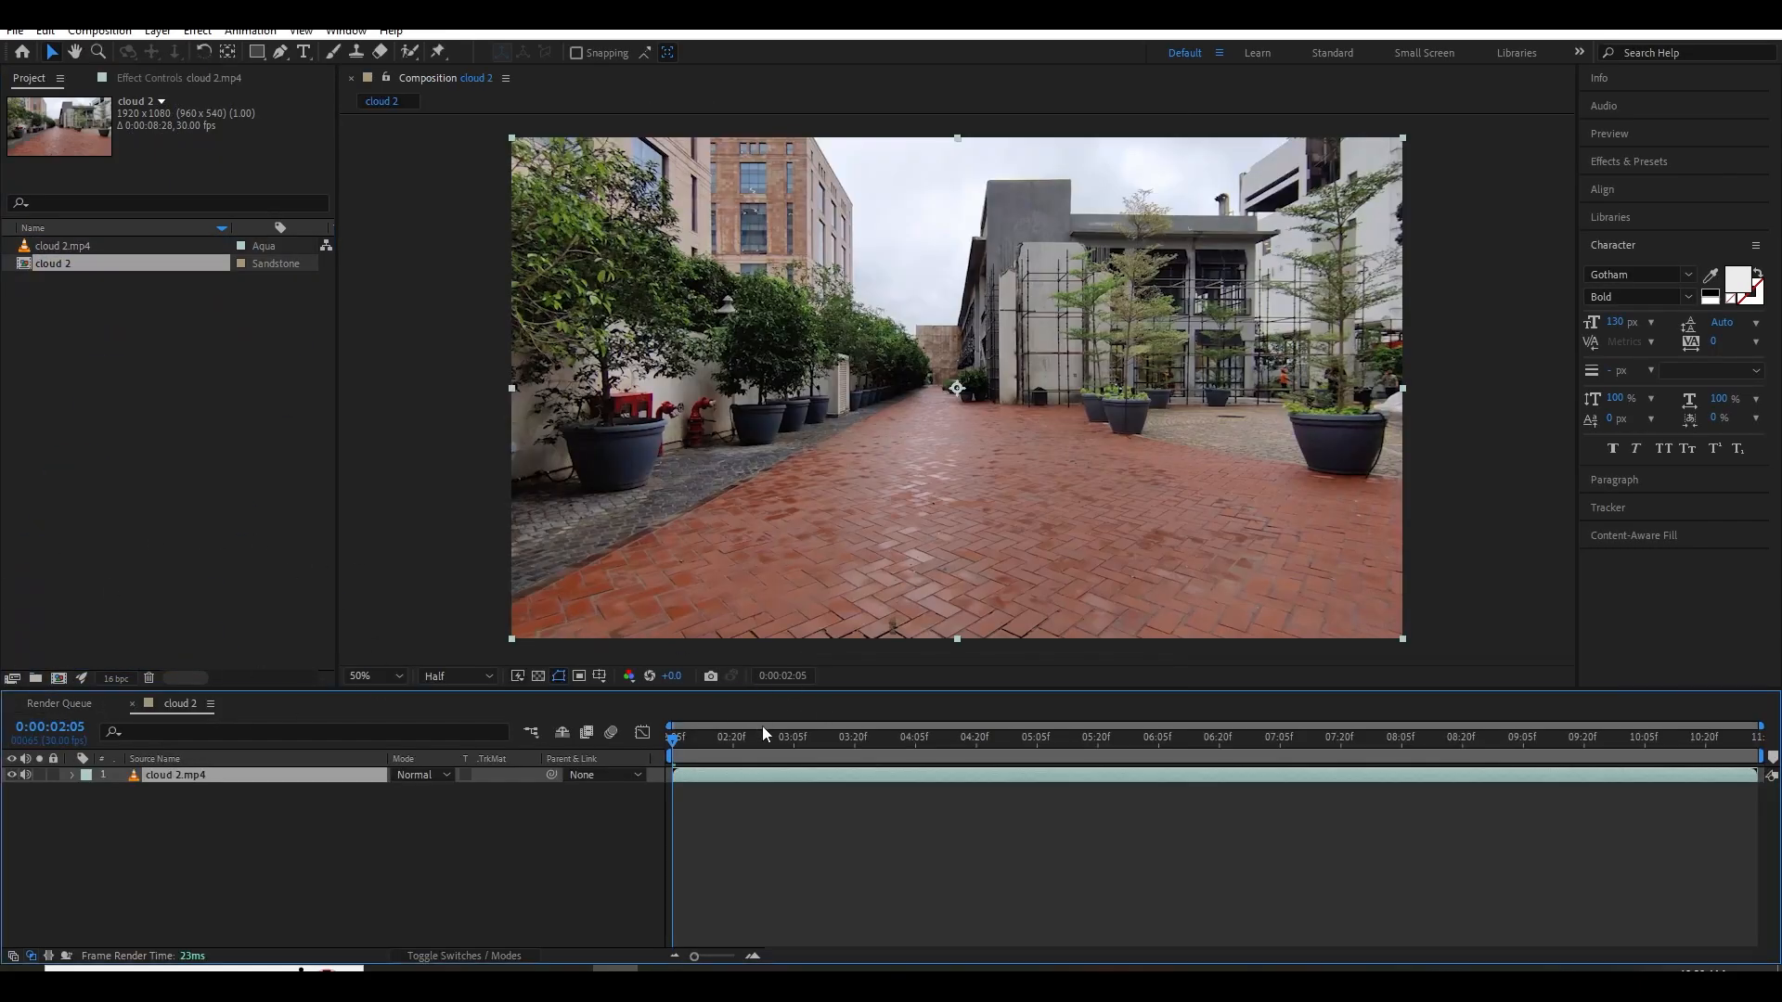
click(956, 737)
drag(1097, 742, 673, 738)
Search the effects for "3d ca" and apply 3D Camera Tracker to the cloud 2.mp4 footage.
click(1656, 162)
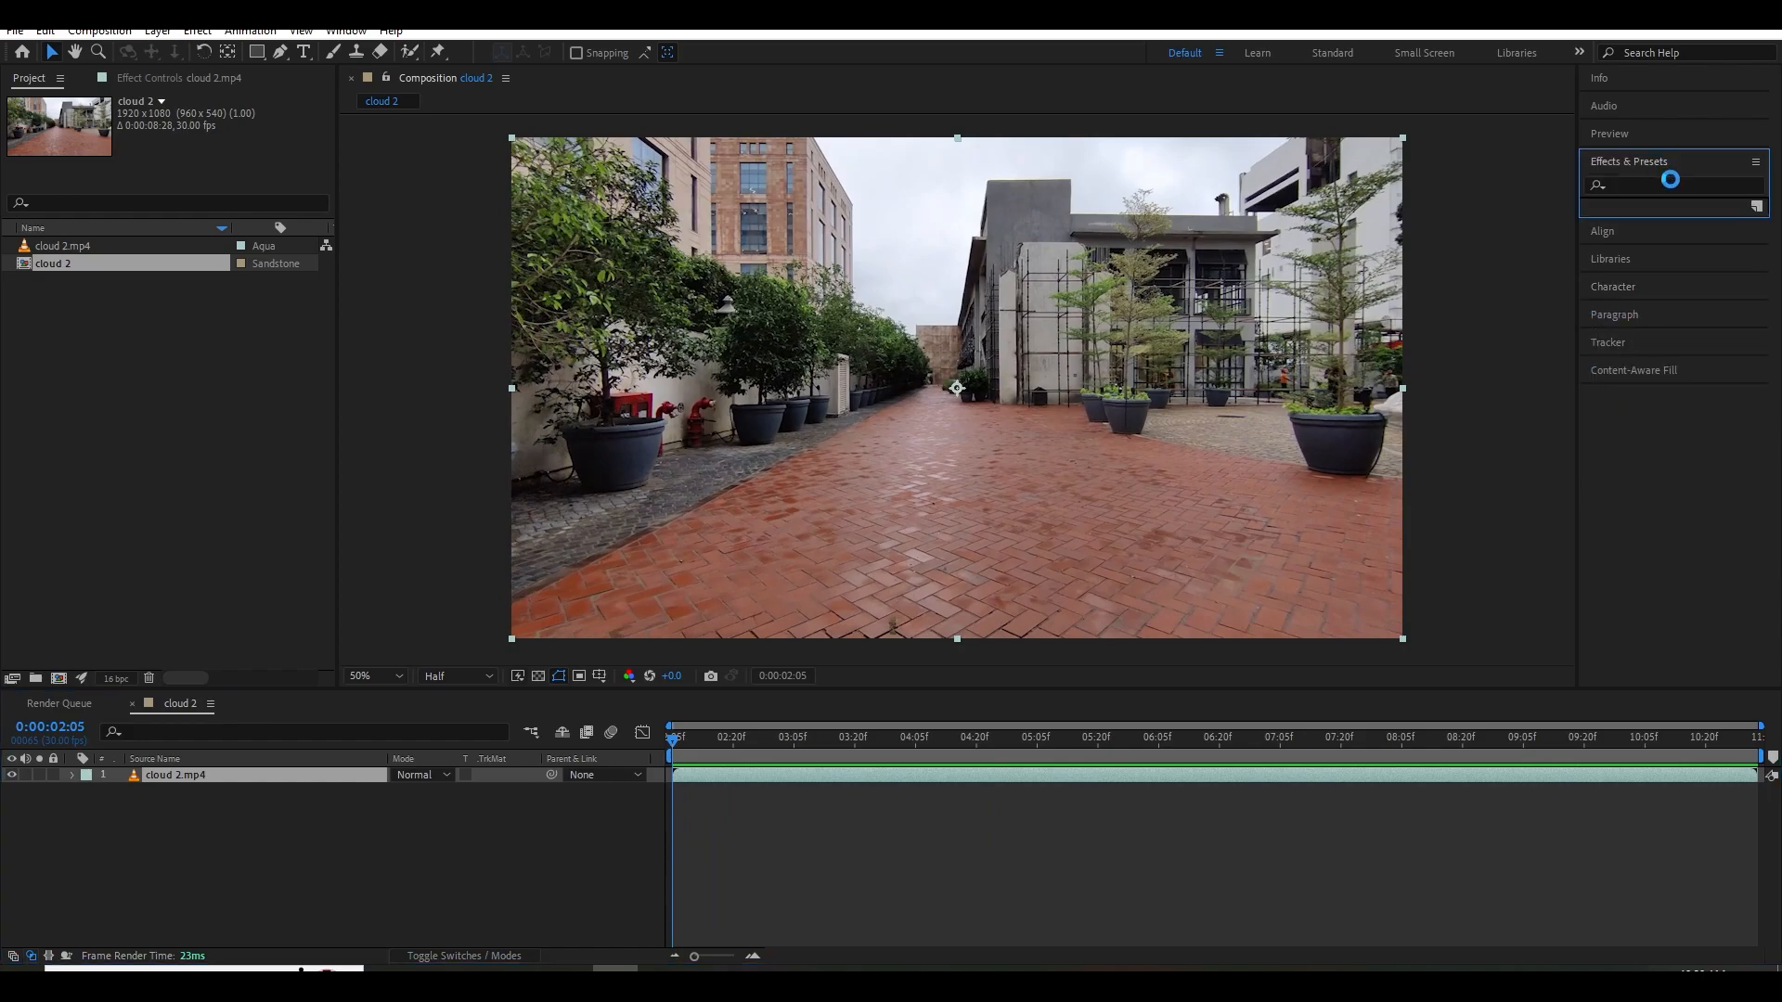
click(1656, 186)
text(3d ca)
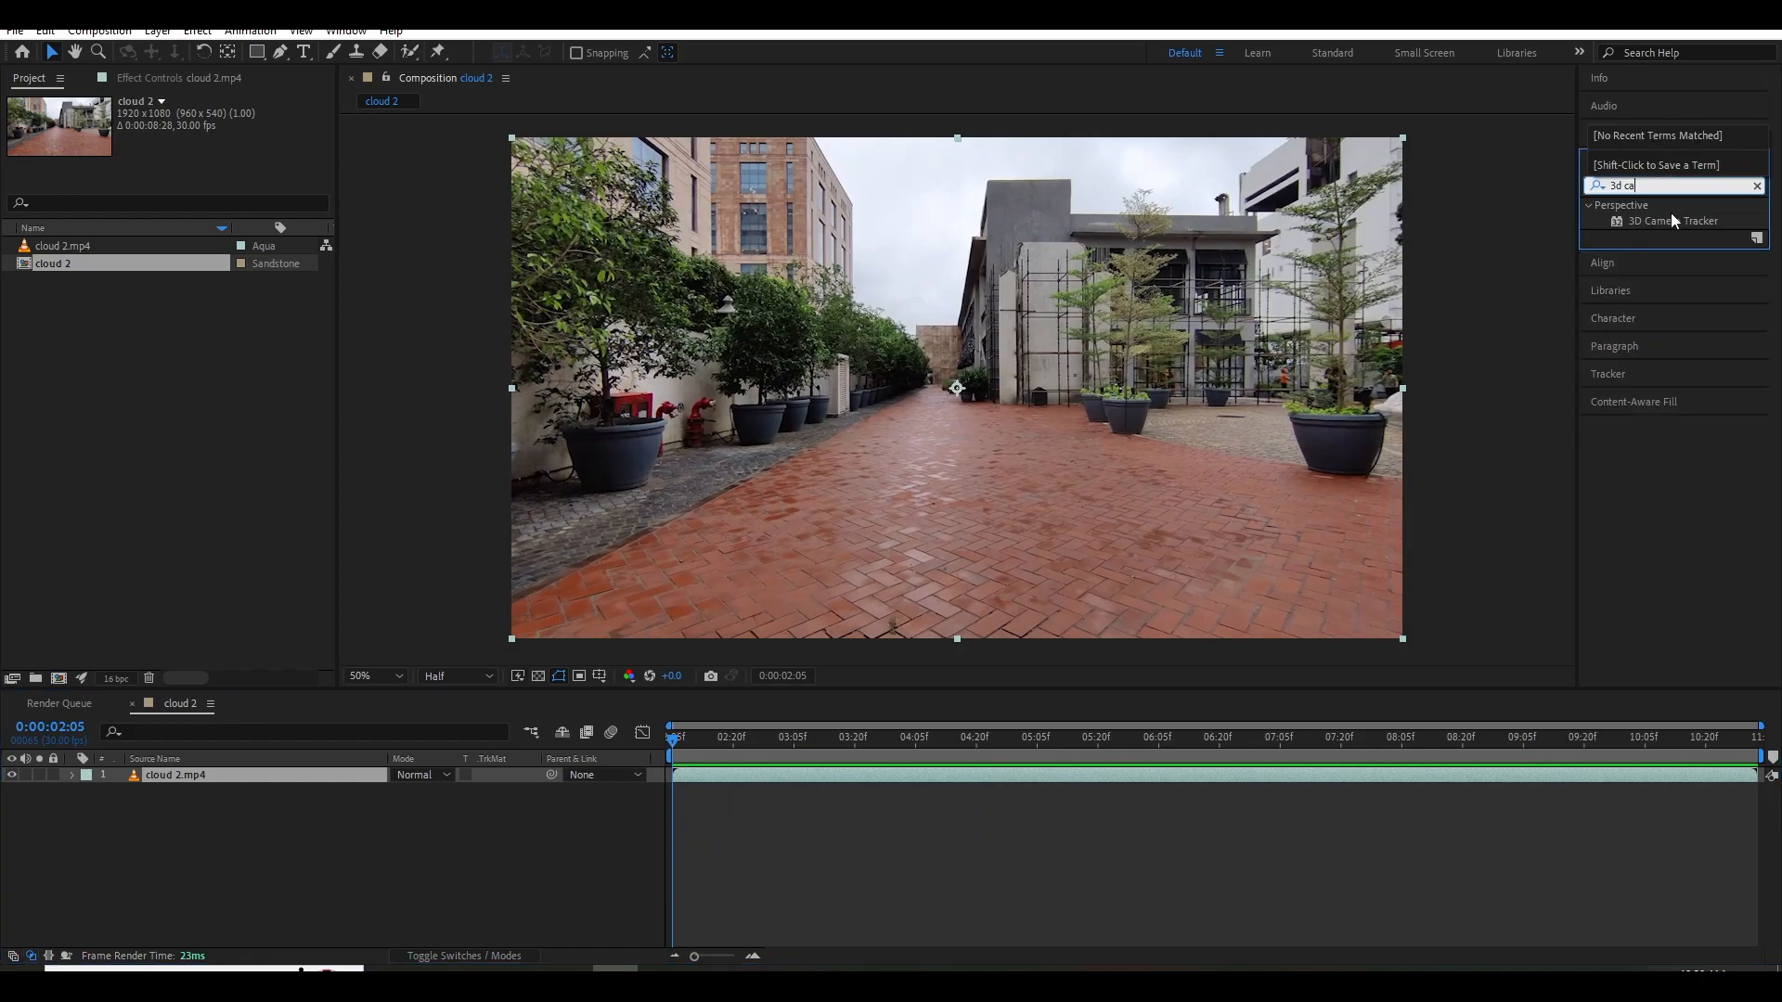
drag(1673, 220, 988, 315)
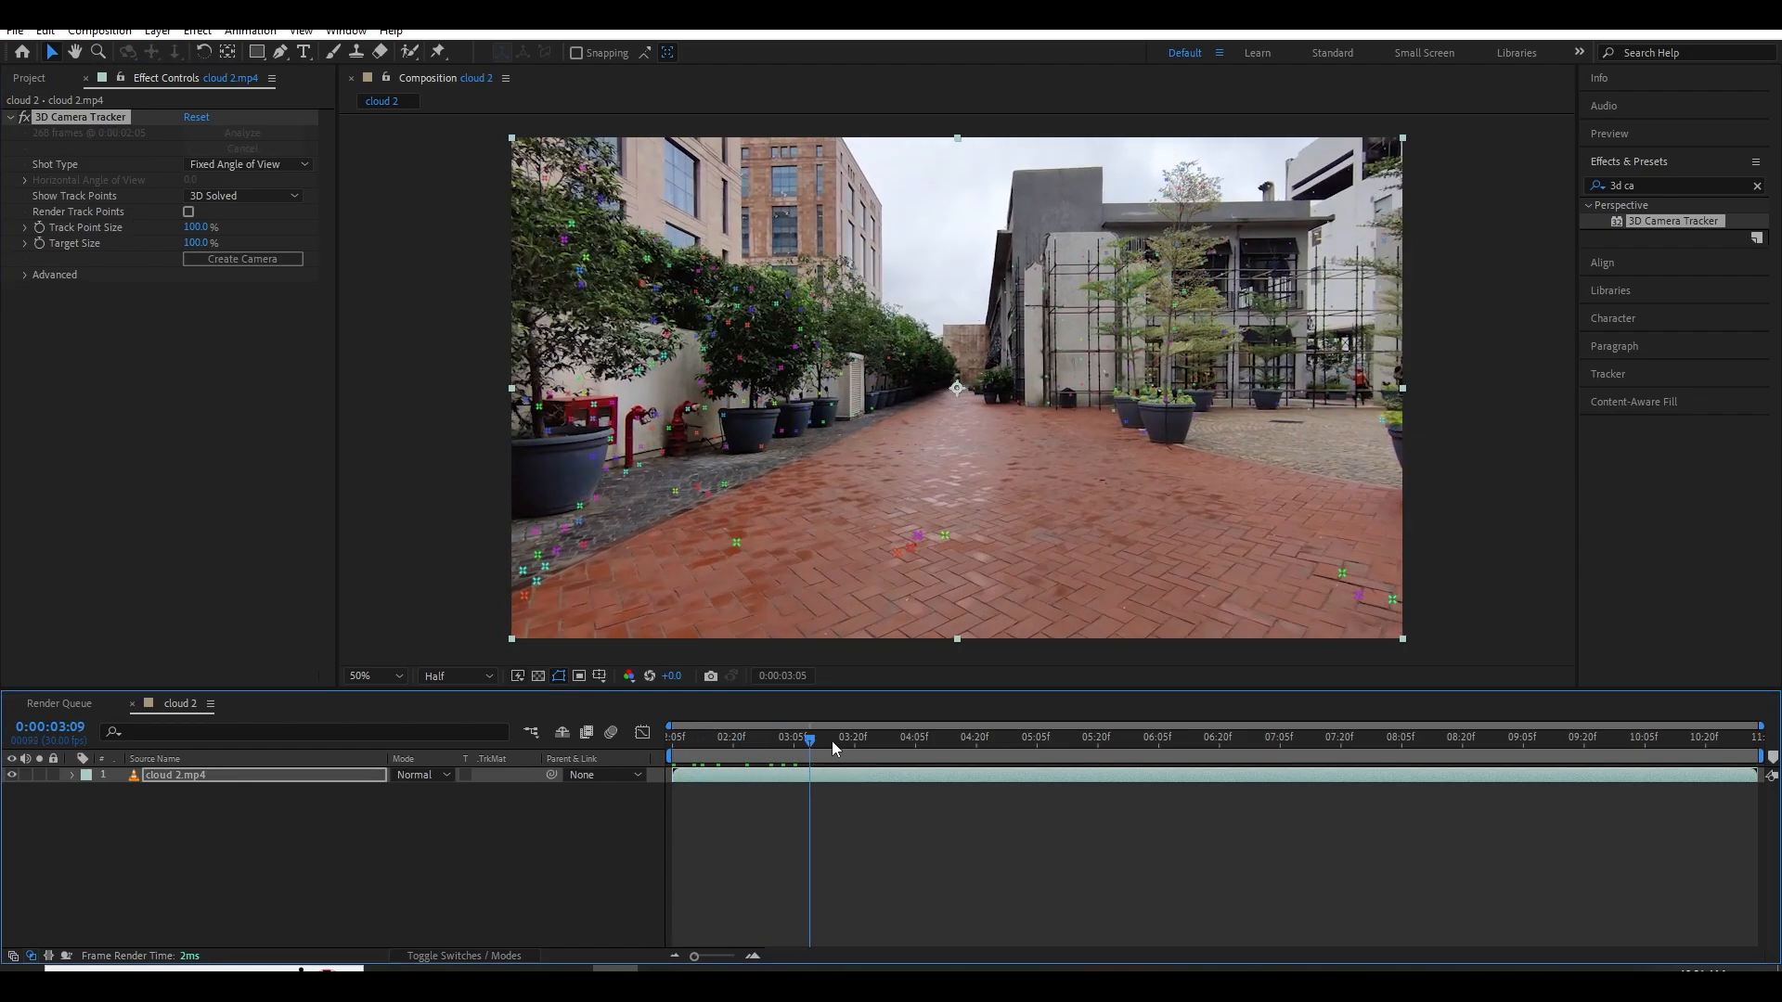
At 0:00:05:25, set the ground plane and origin from track points on the brick pavement.
drag(831, 741, 1117, 795)
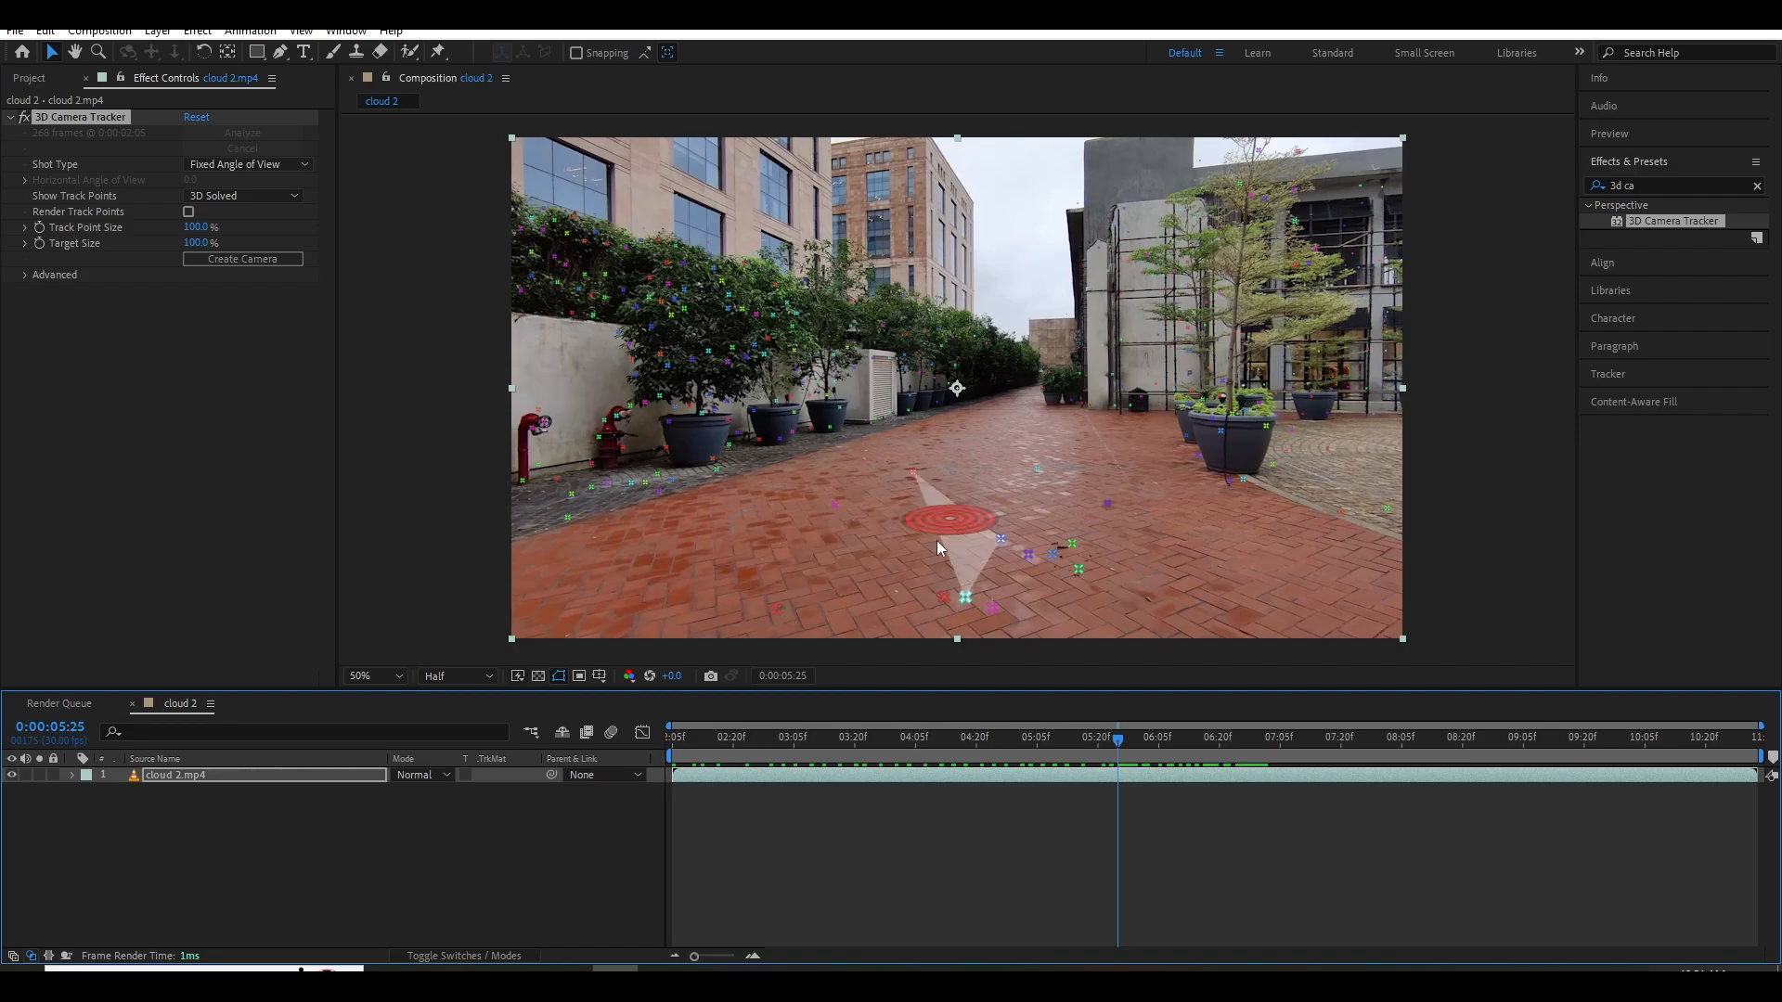
mouse_move(1117, 740)
mouse_down()
mouse_move(1158, 740)
mouse_move(1118, 739)
mouse_up()
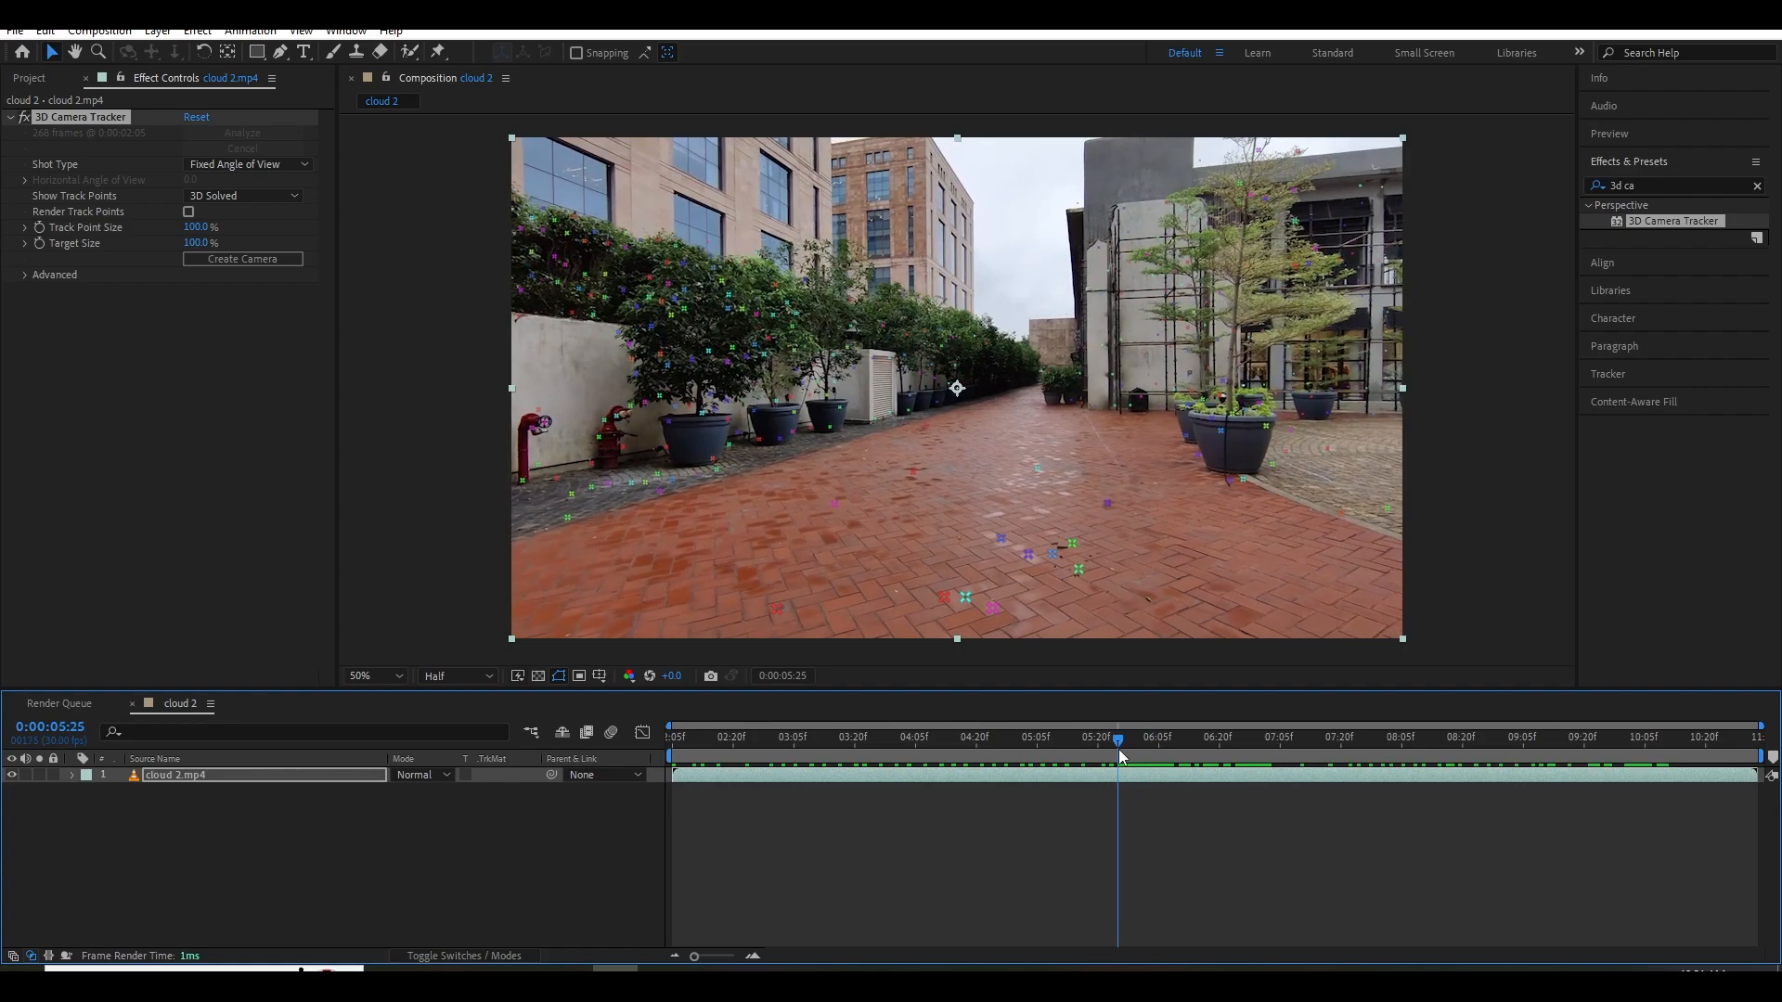
right_click(1001, 573)
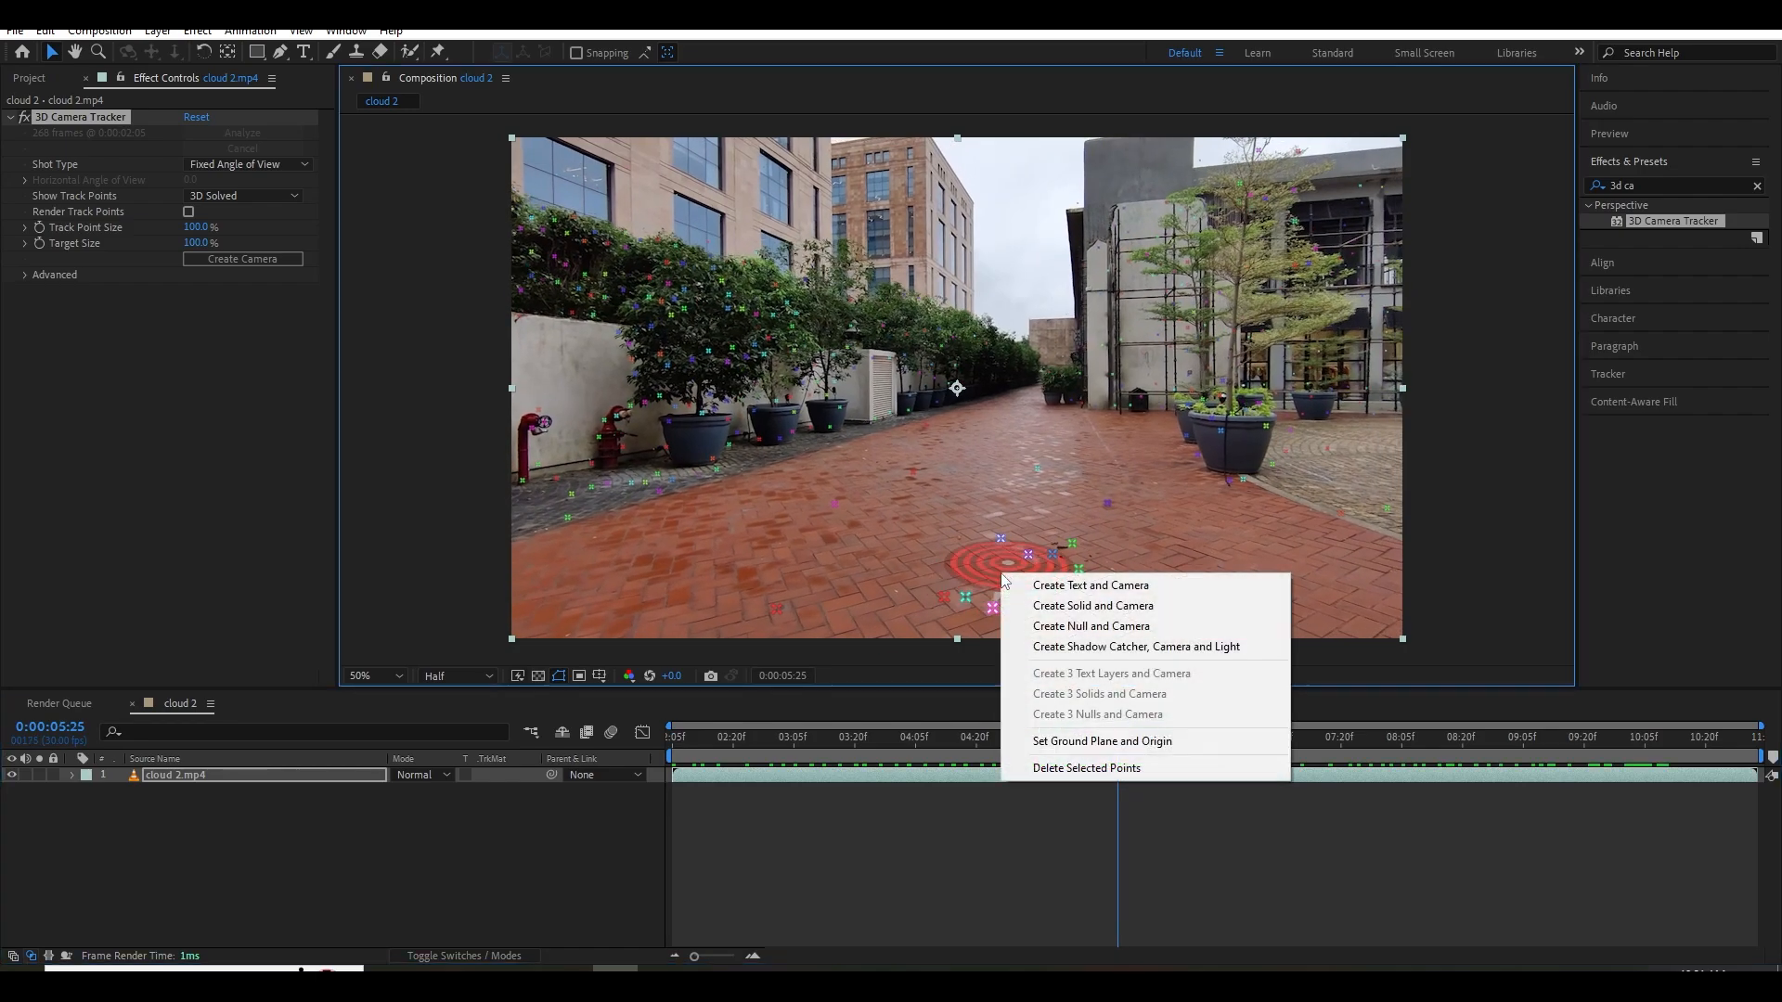
click(1117, 743)
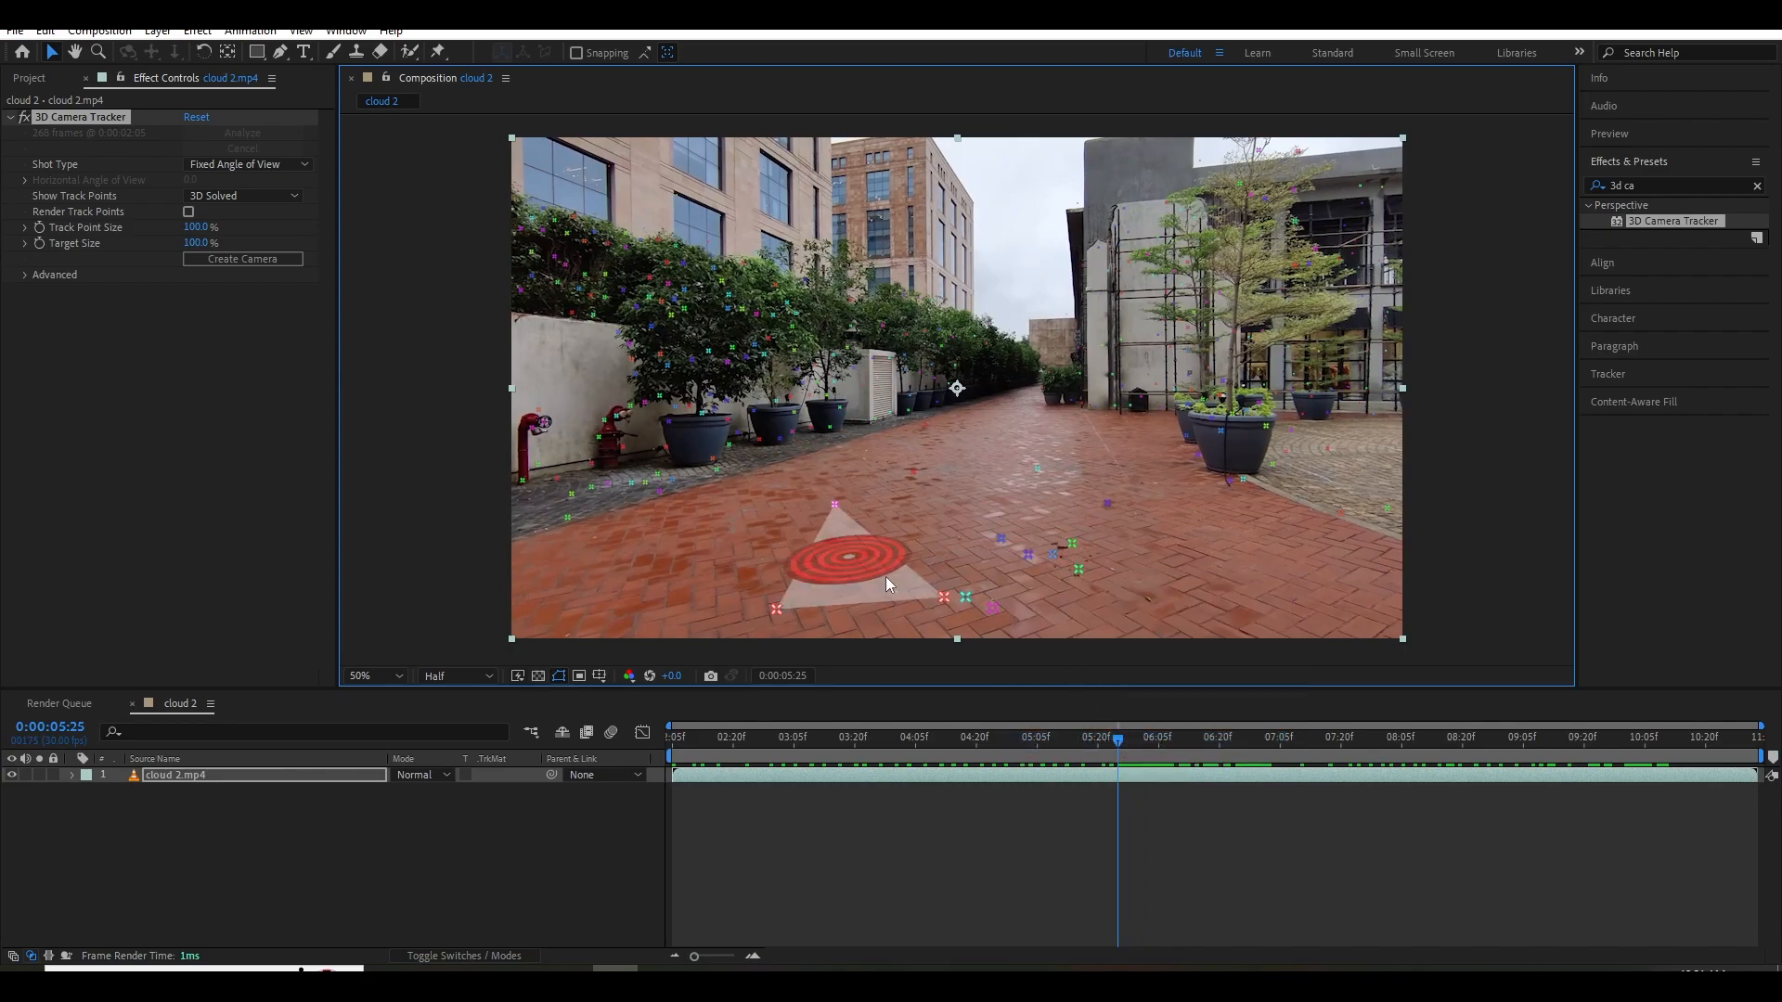
Create a solid and camera at the pavement track target and scale the solid to 780%.
right_click(1010, 567)
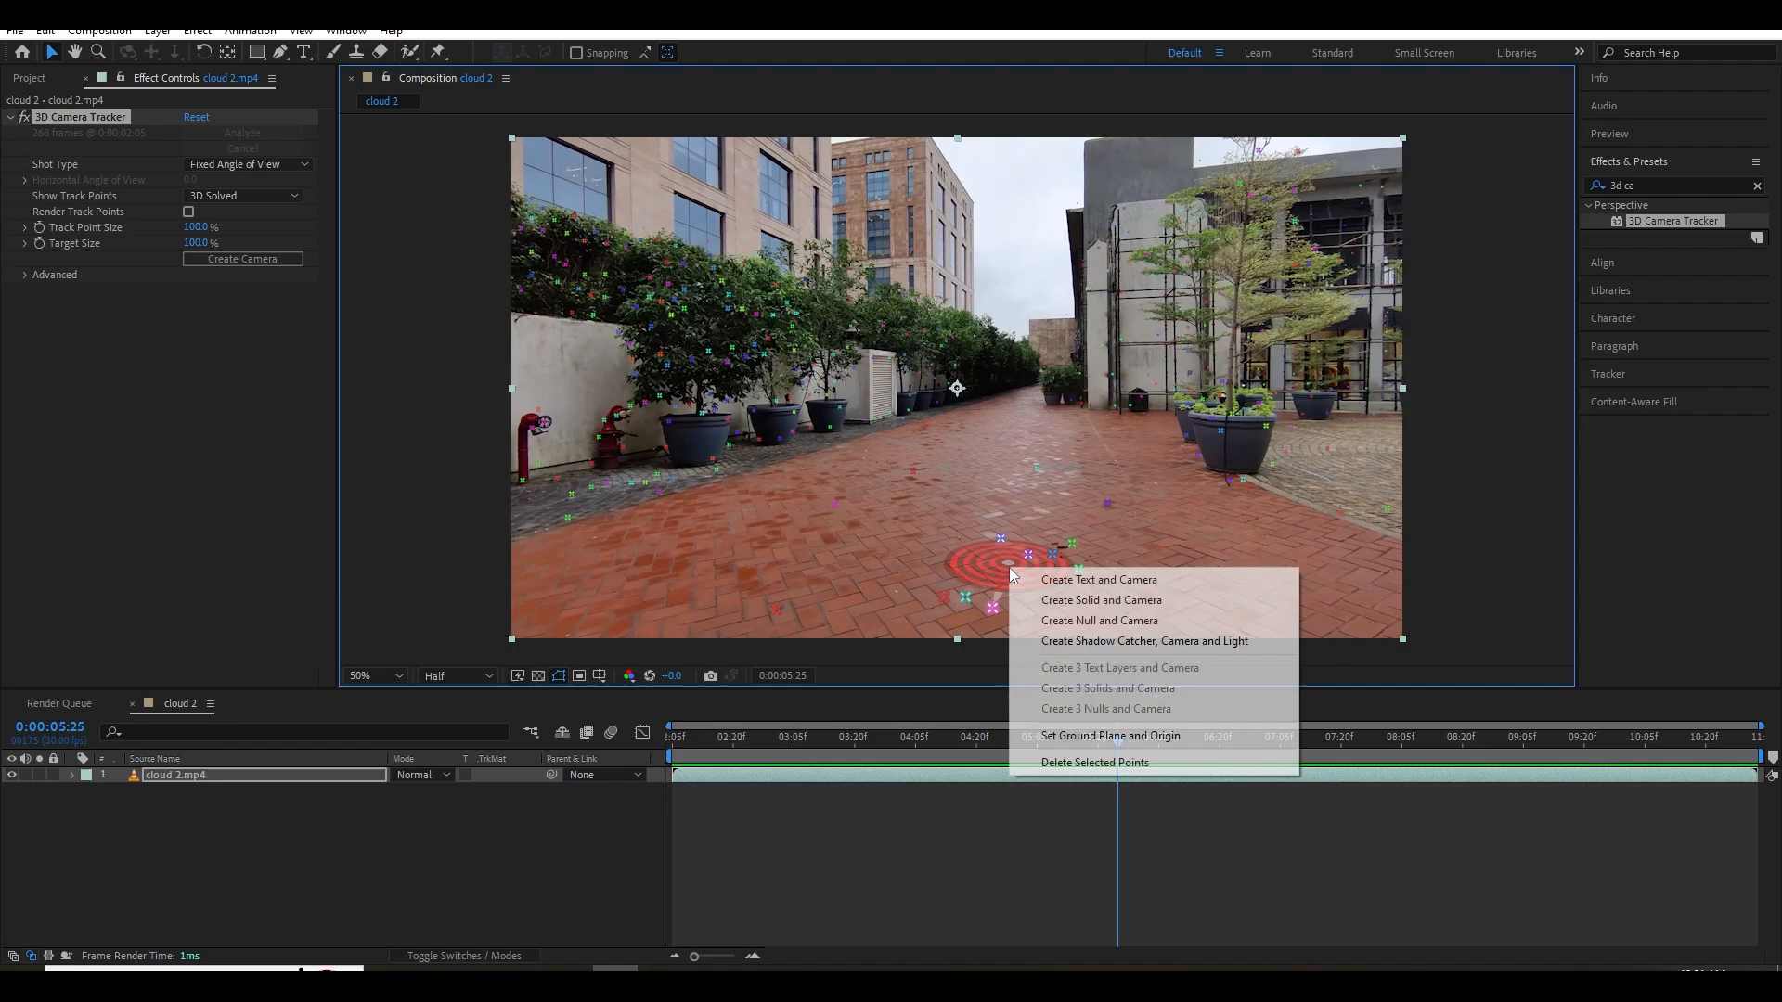
click(1062, 600)
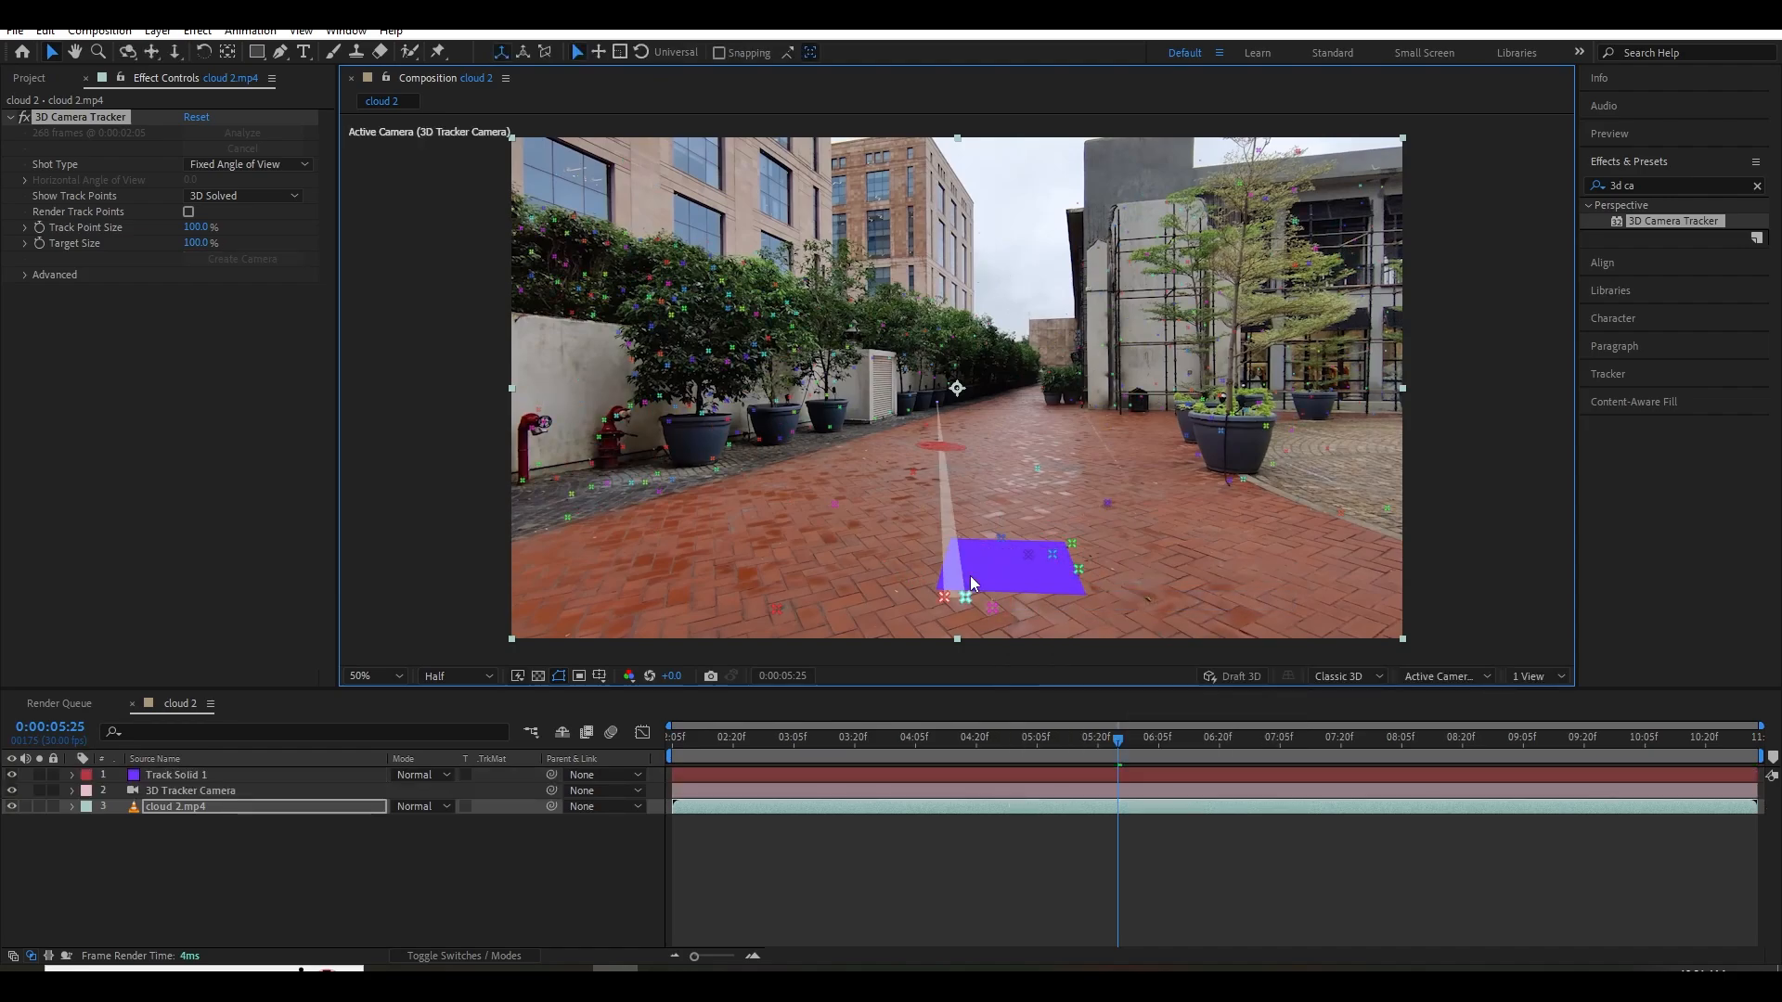
click(271, 777)
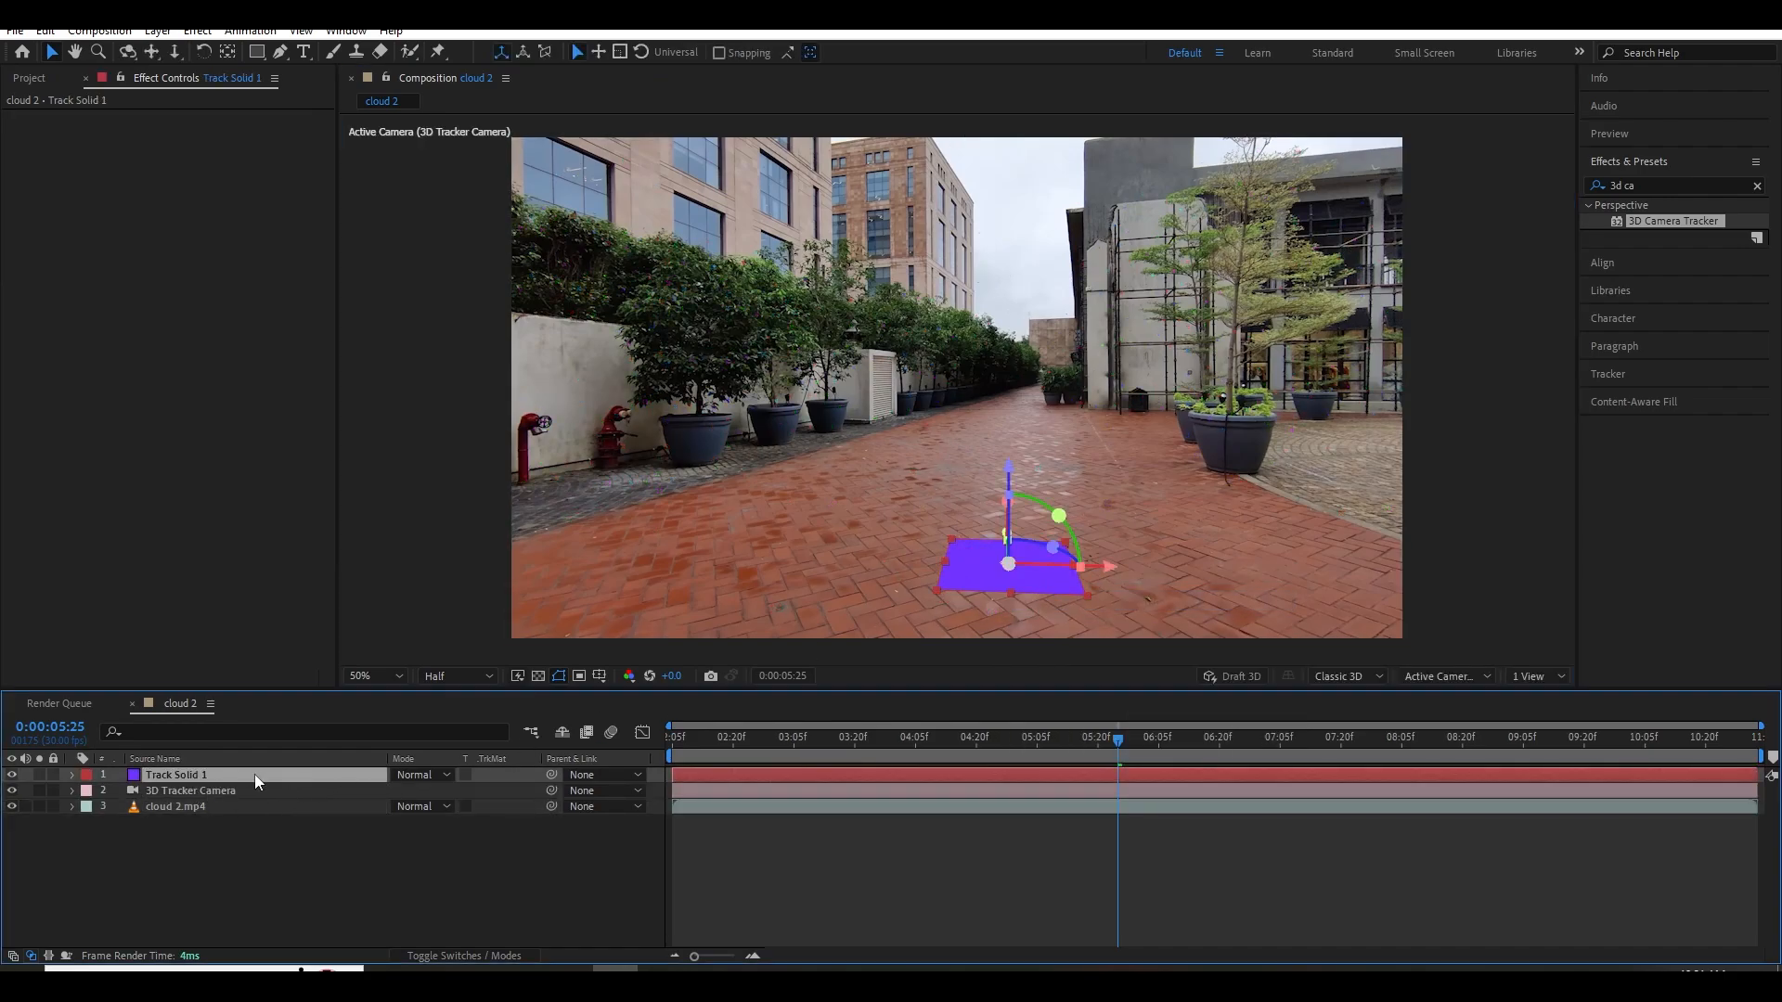
key(s)
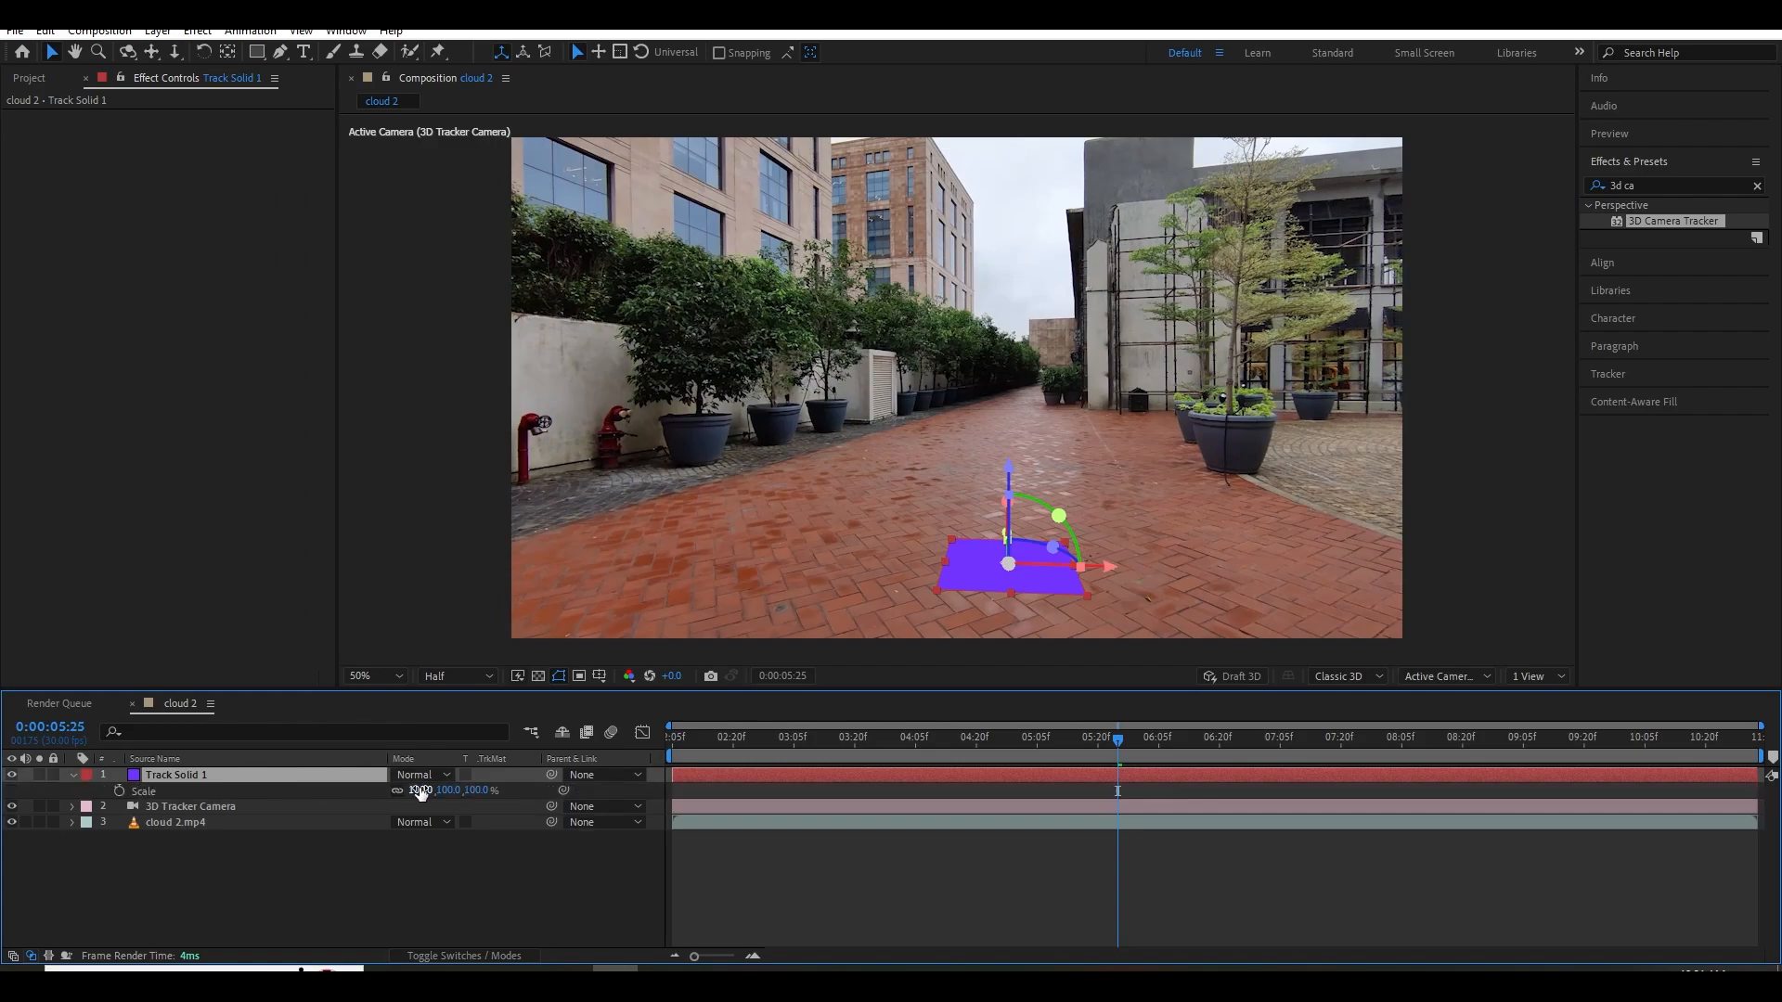
drag(420, 790, 882, 508)
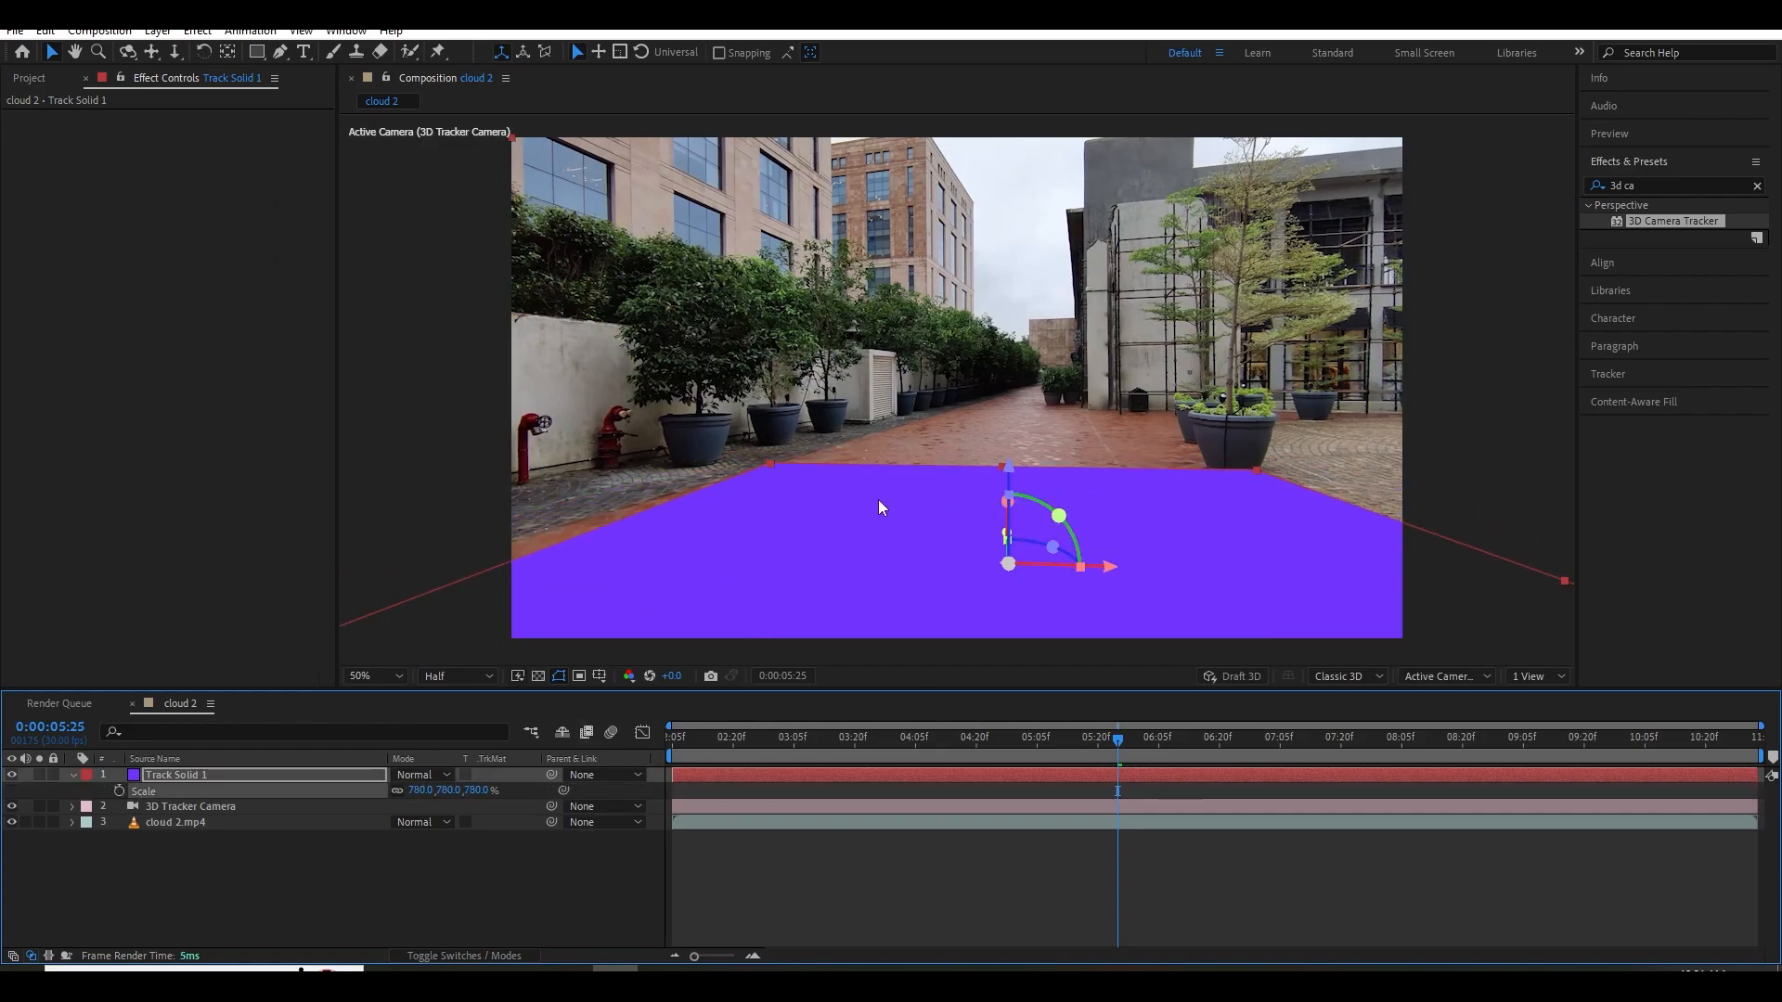
Search the effects for "grid" and apply the Grid effect to the track solid.
click(1685, 184)
text(grid)
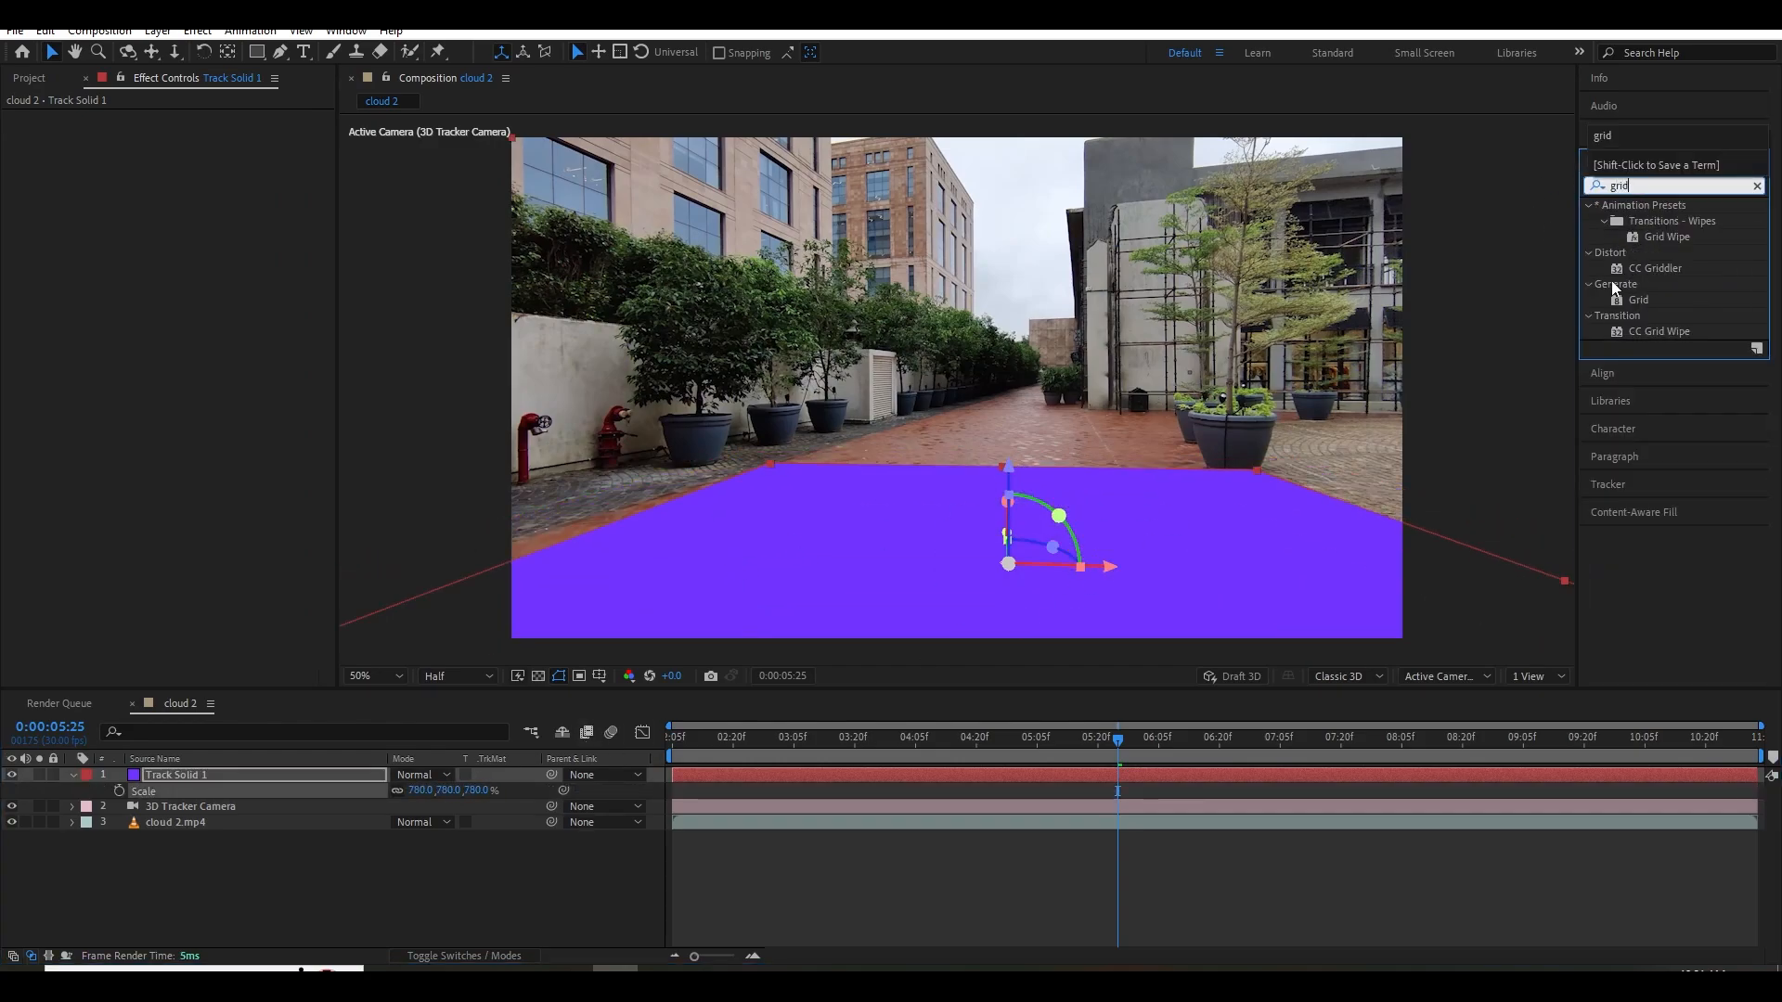
drag(1642, 299, 1086, 511)
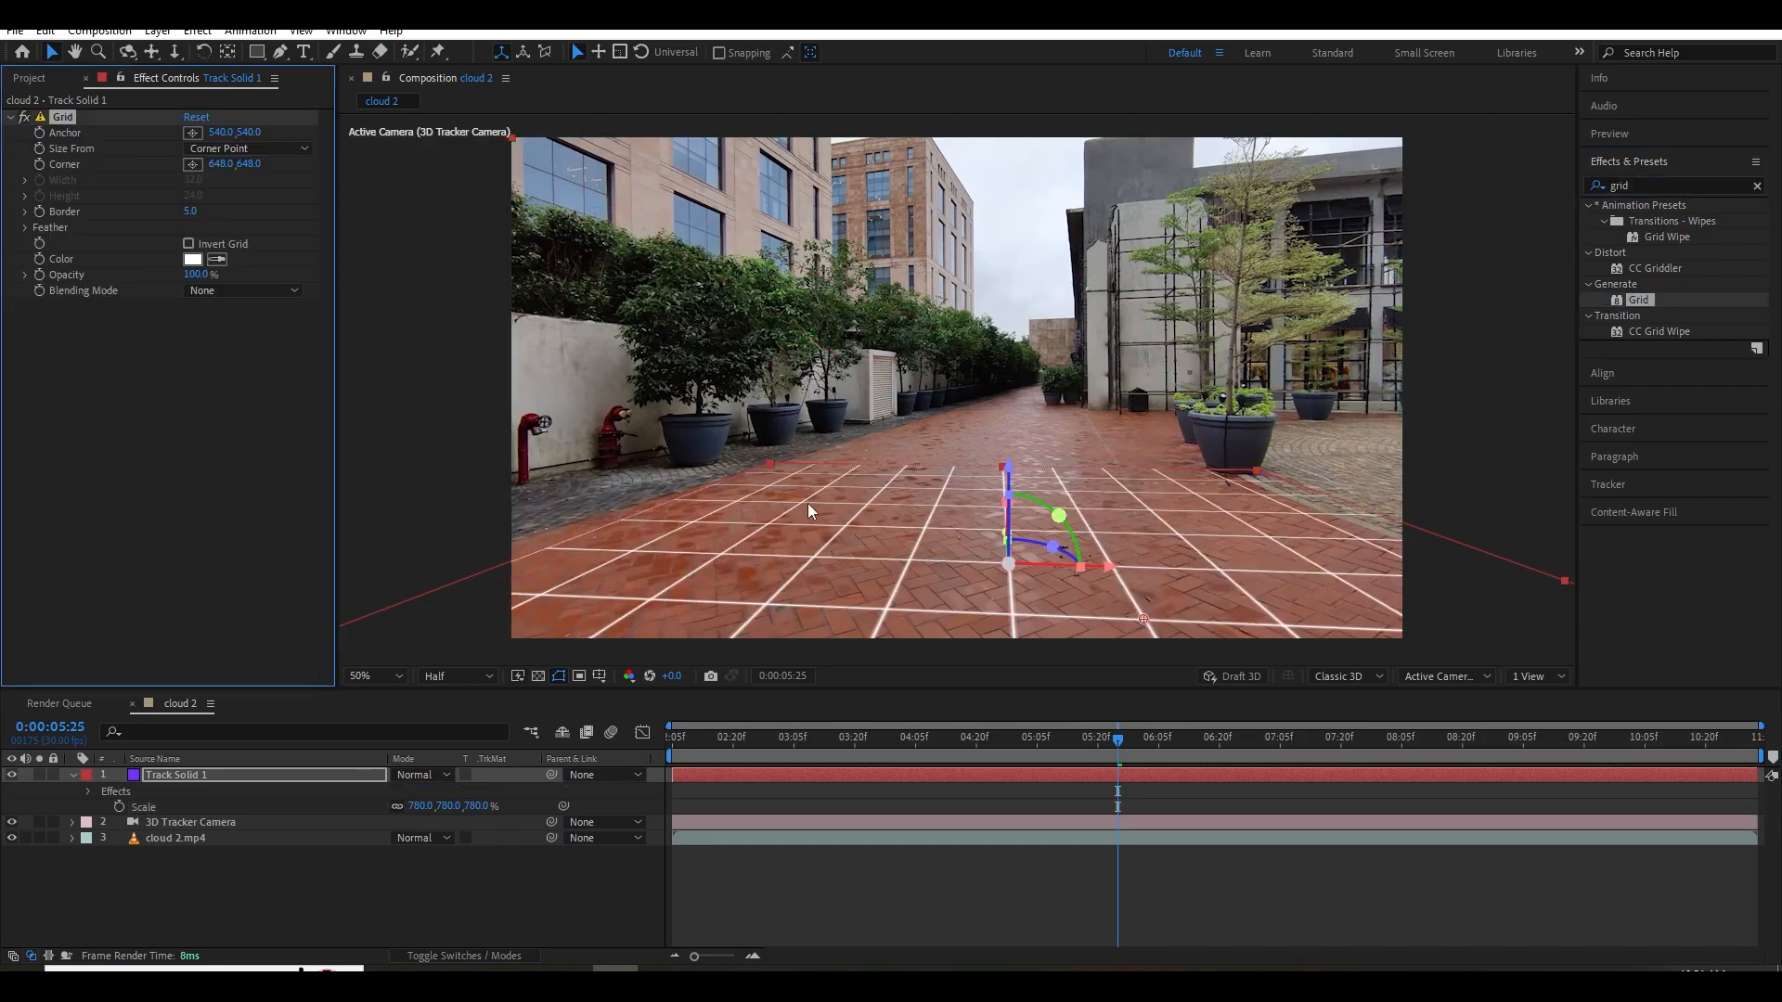
Play back the composition to check the grid's tracking and rotate Track Solid 1 to line up with the brick path.
key(space)
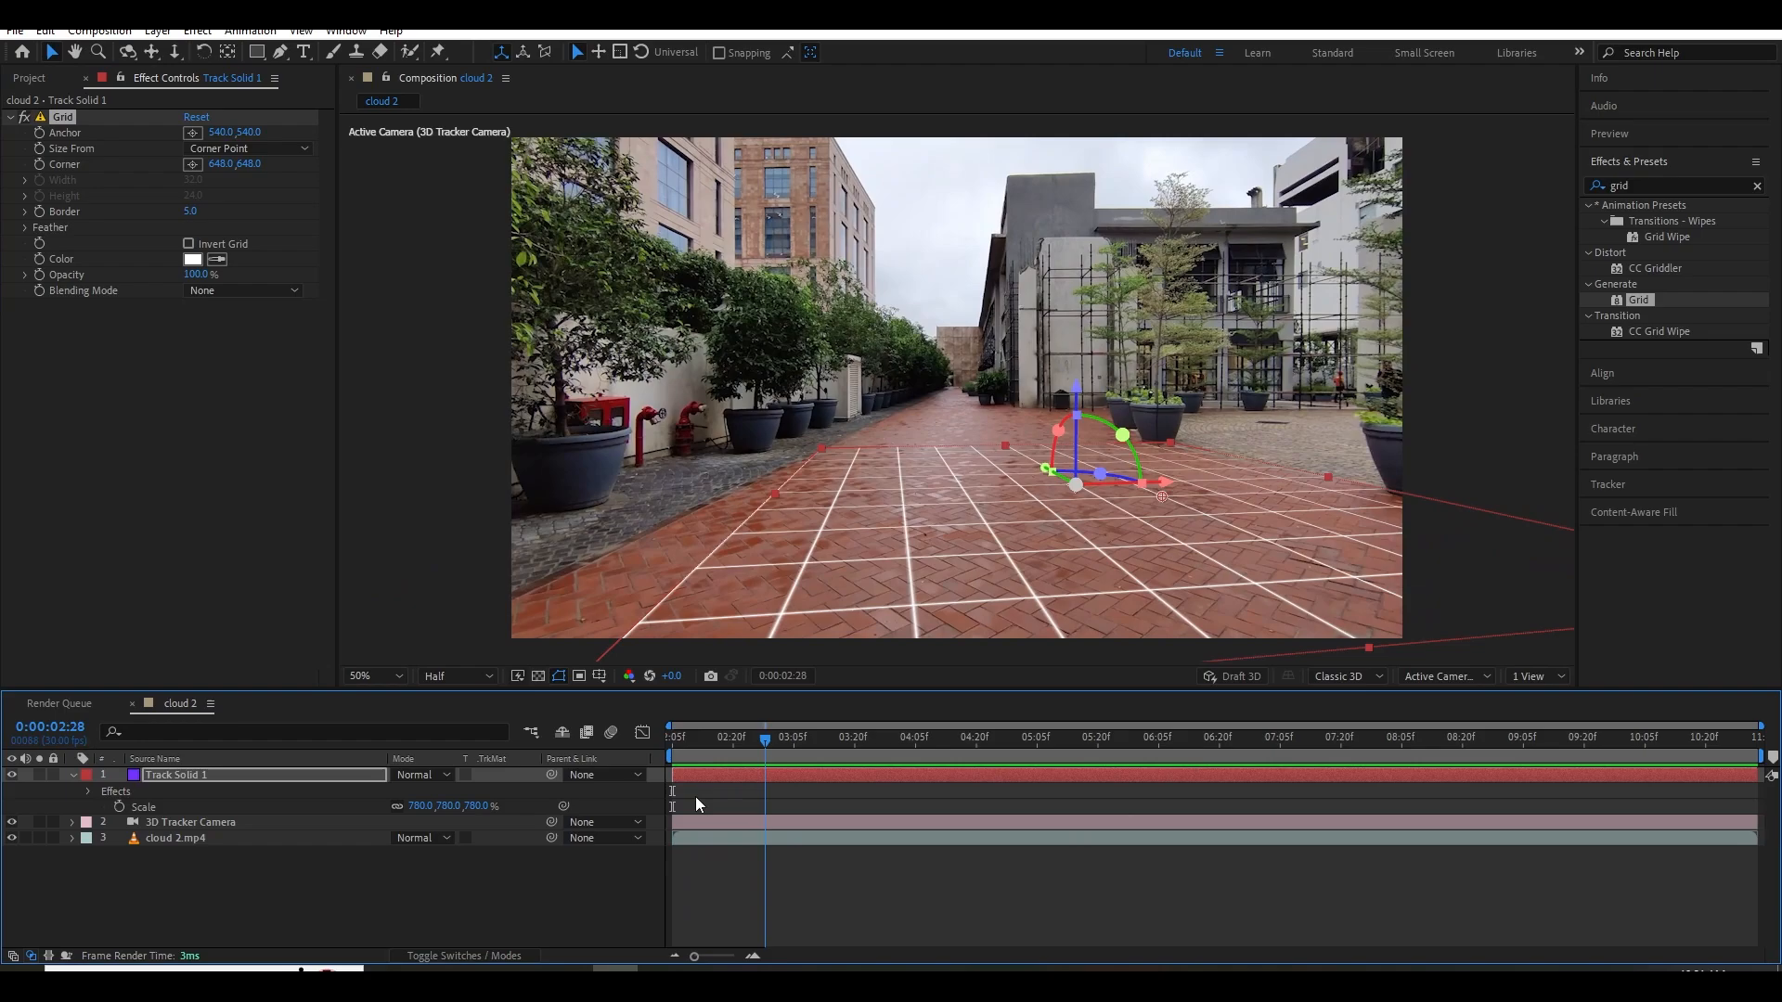
key(space)
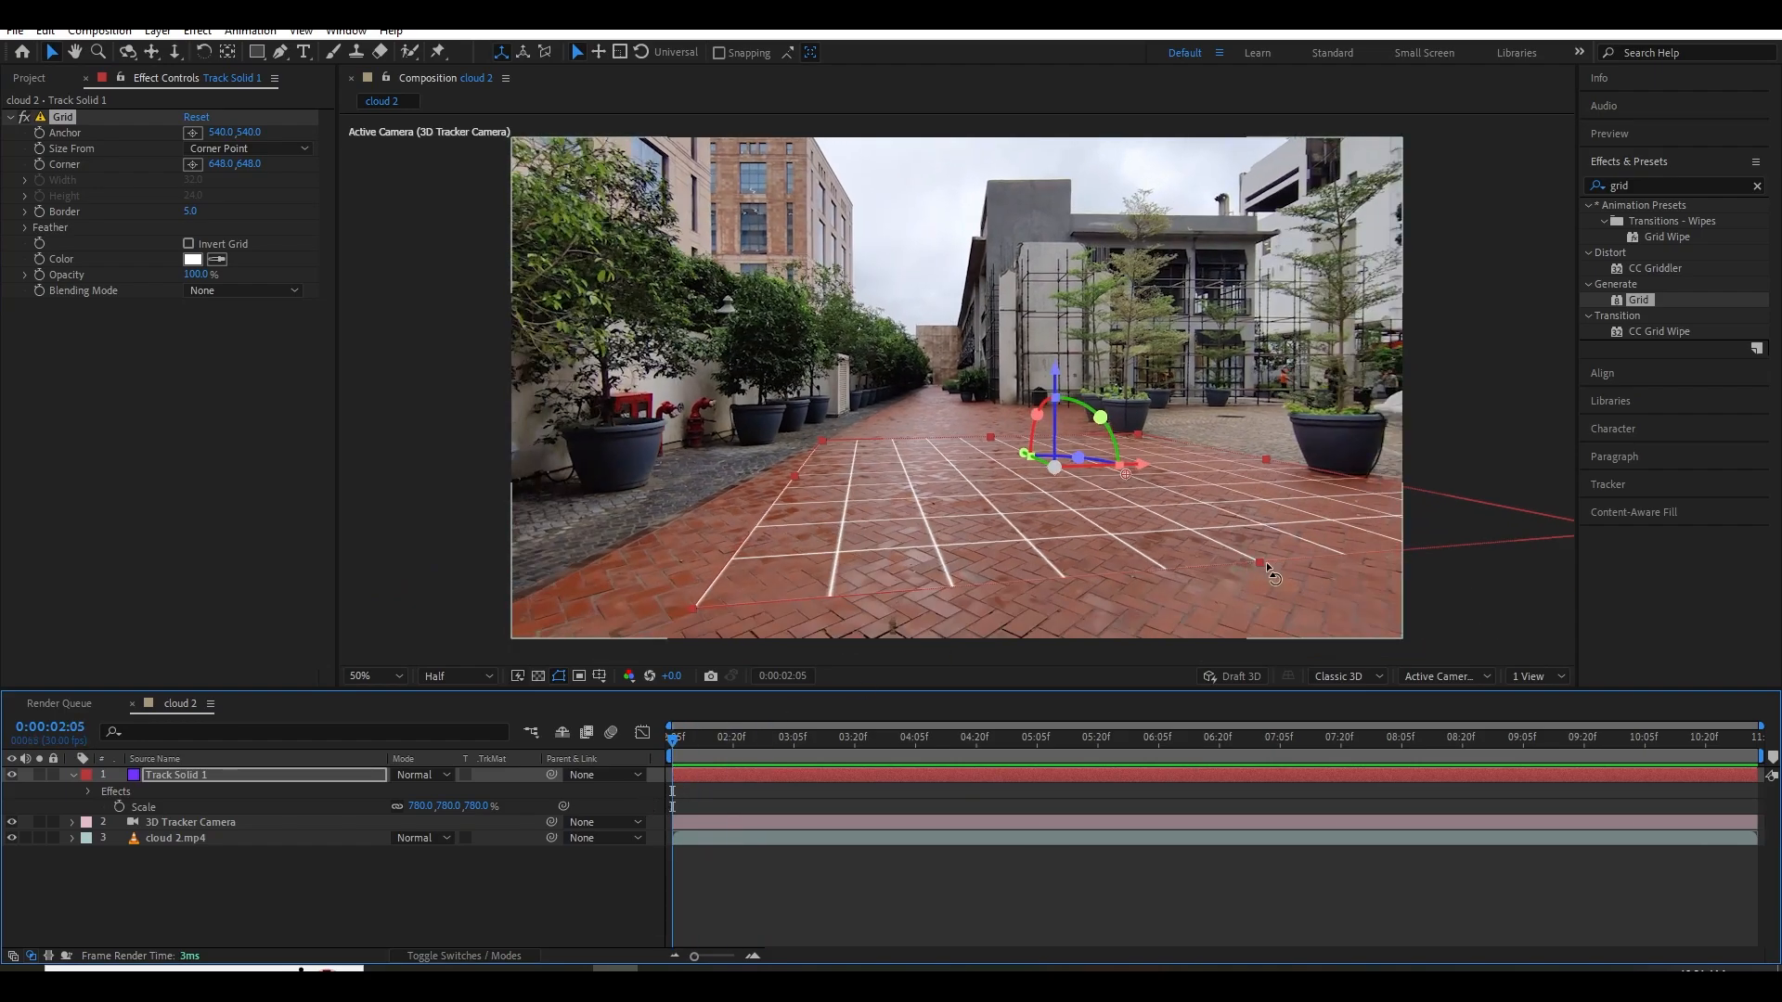
drag(1266, 561, 1262, 590)
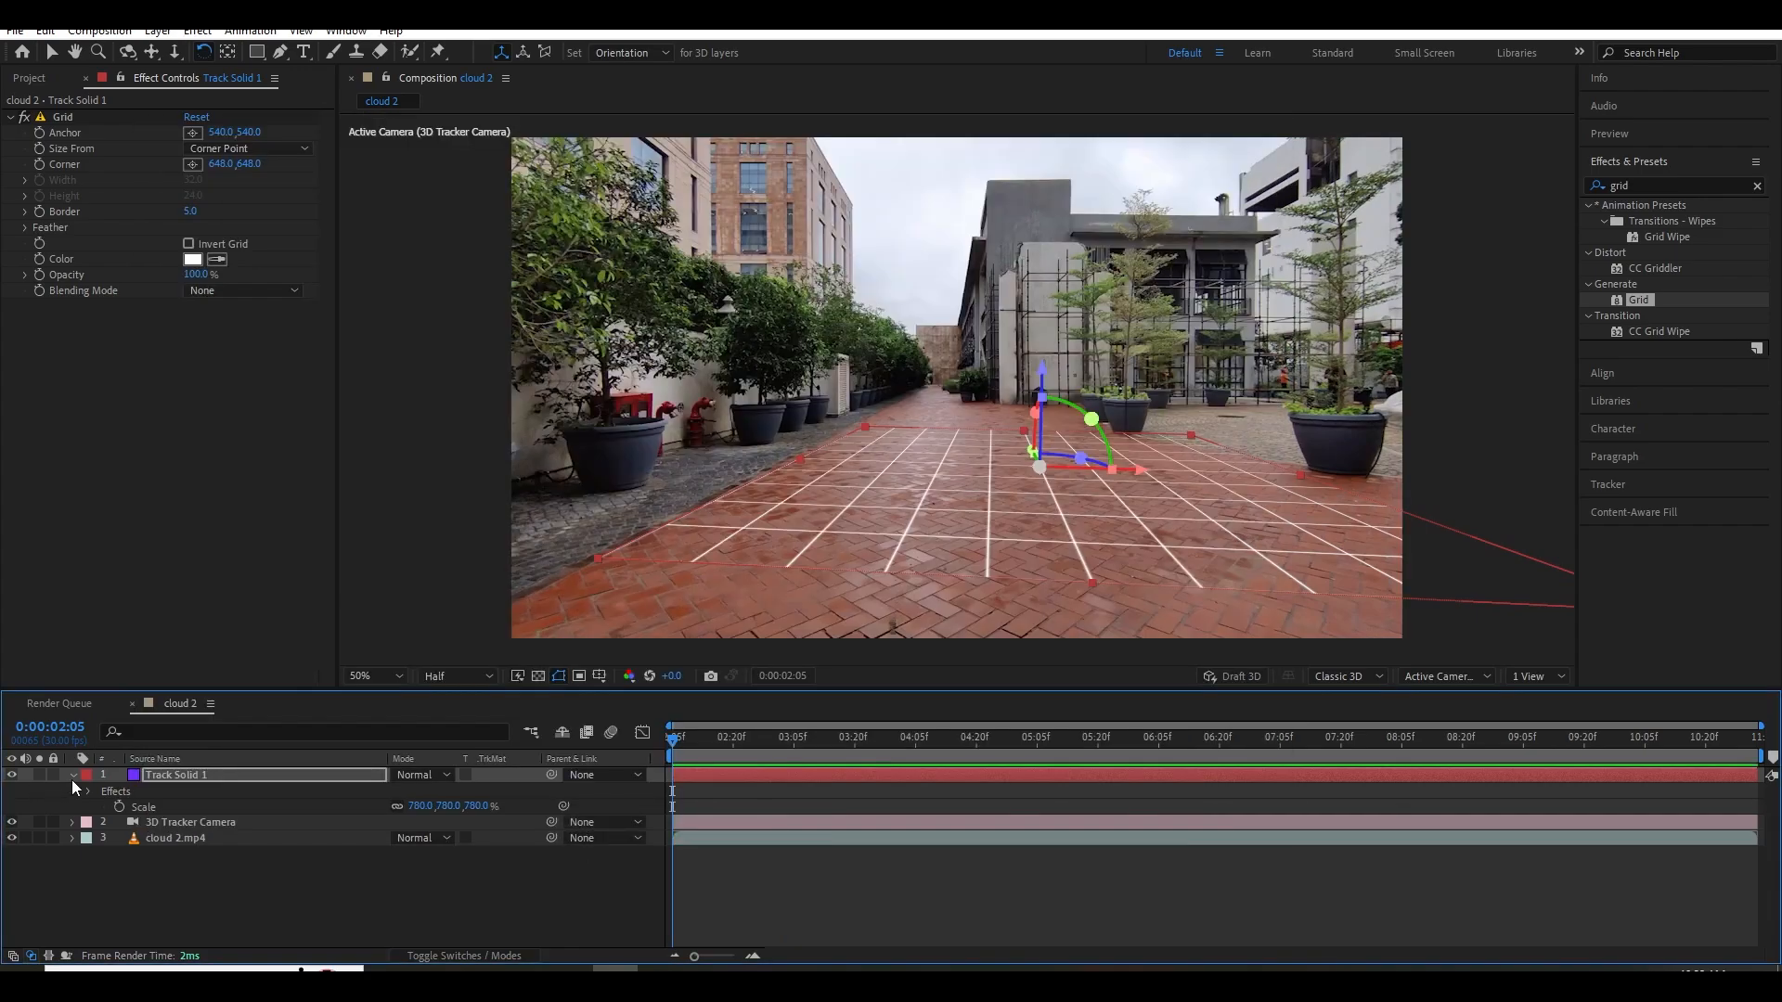
click(73, 776)
click(232, 791)
ctrl+click(221, 775)
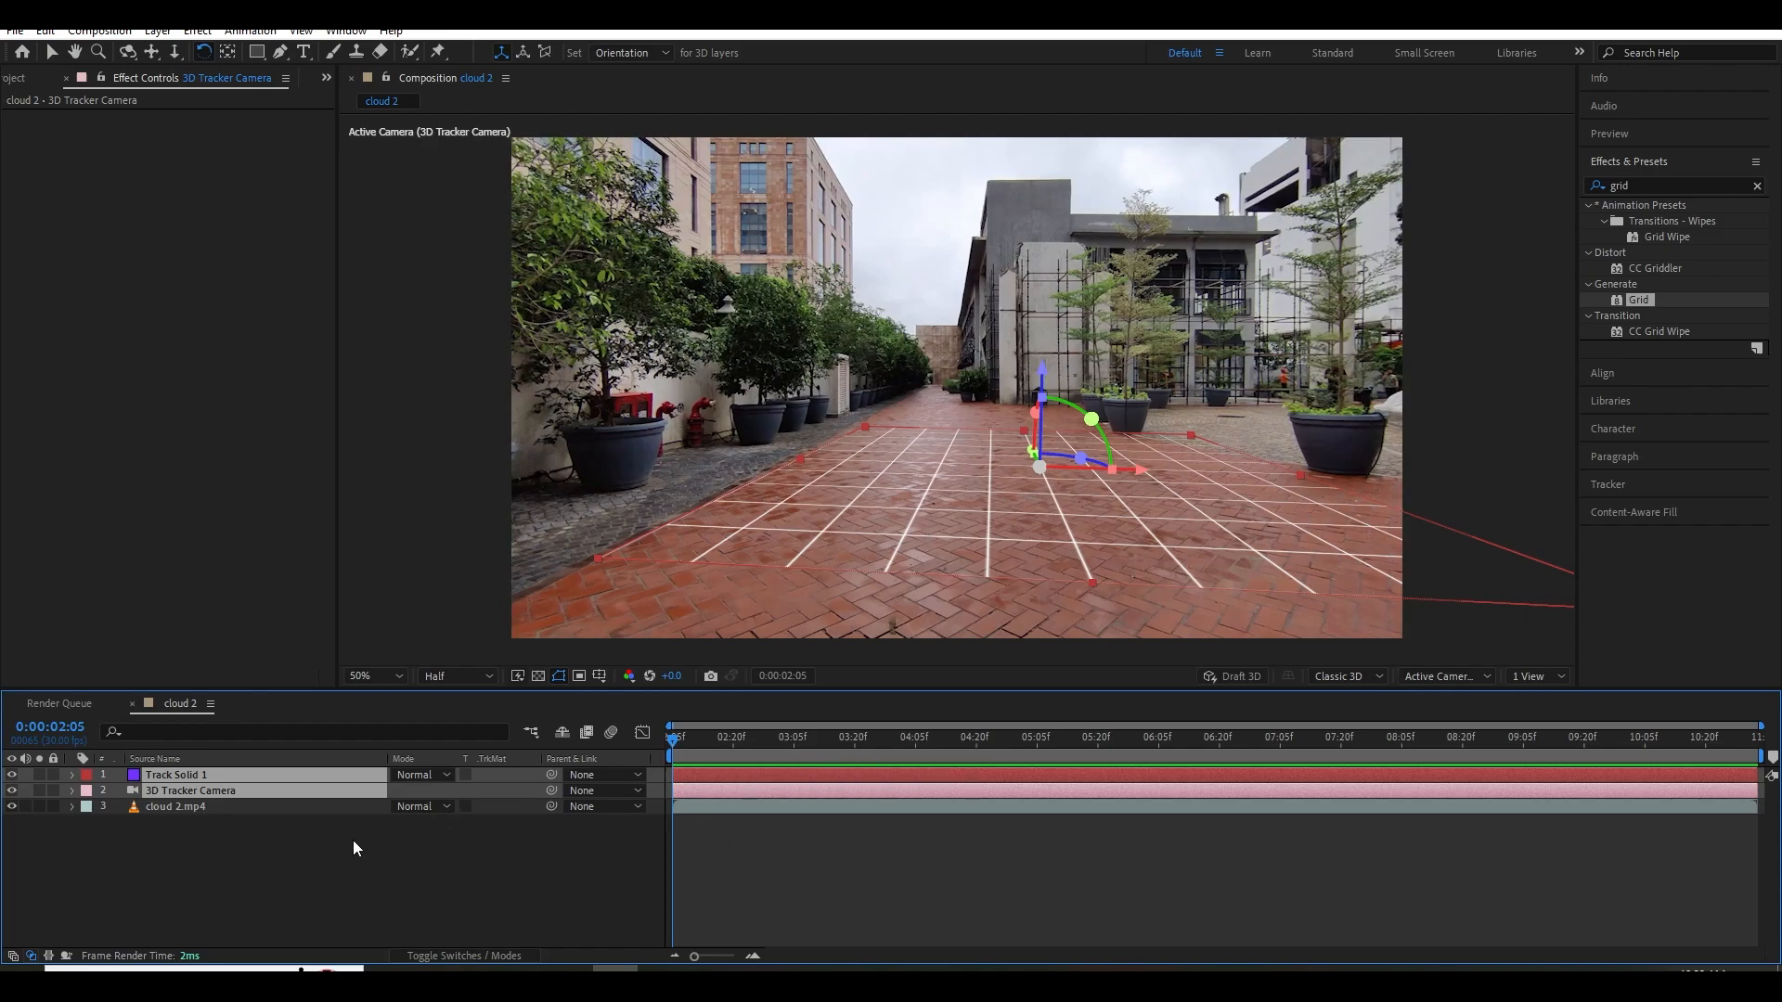
click(833, 912)
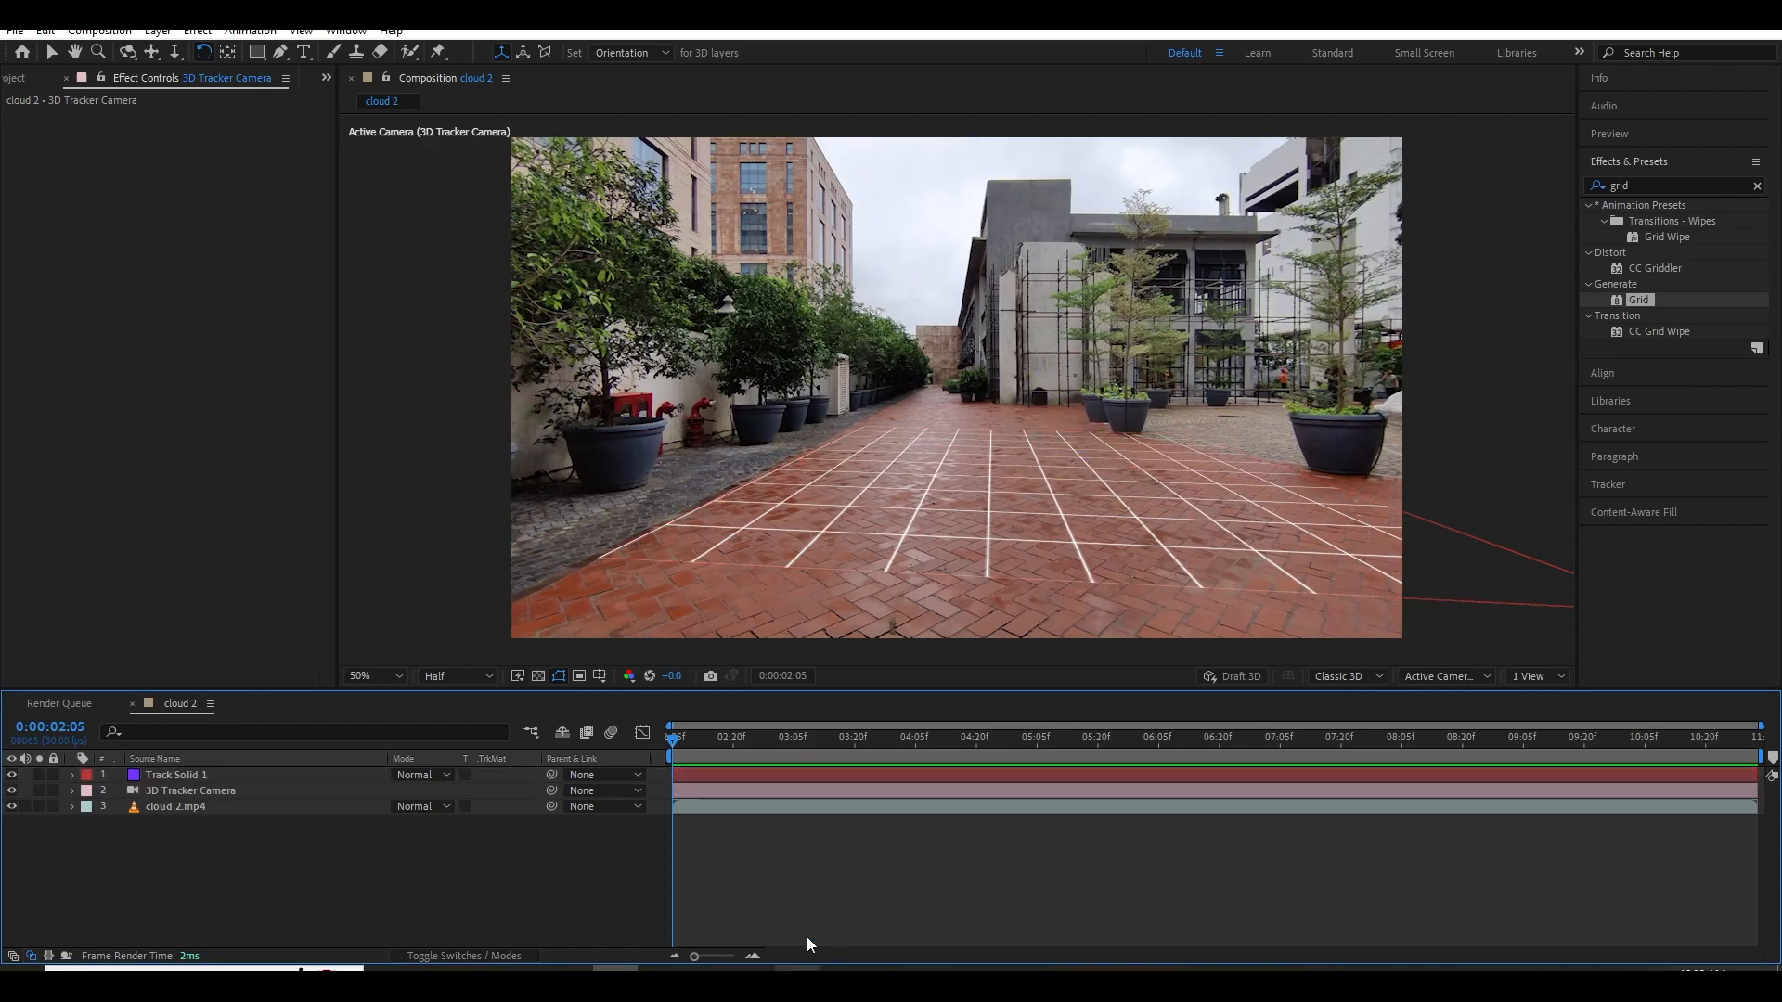
Switch to Blender, delete all default scene objects and widen the tool area to make the AE2Blend options readable.
click(797, 968)
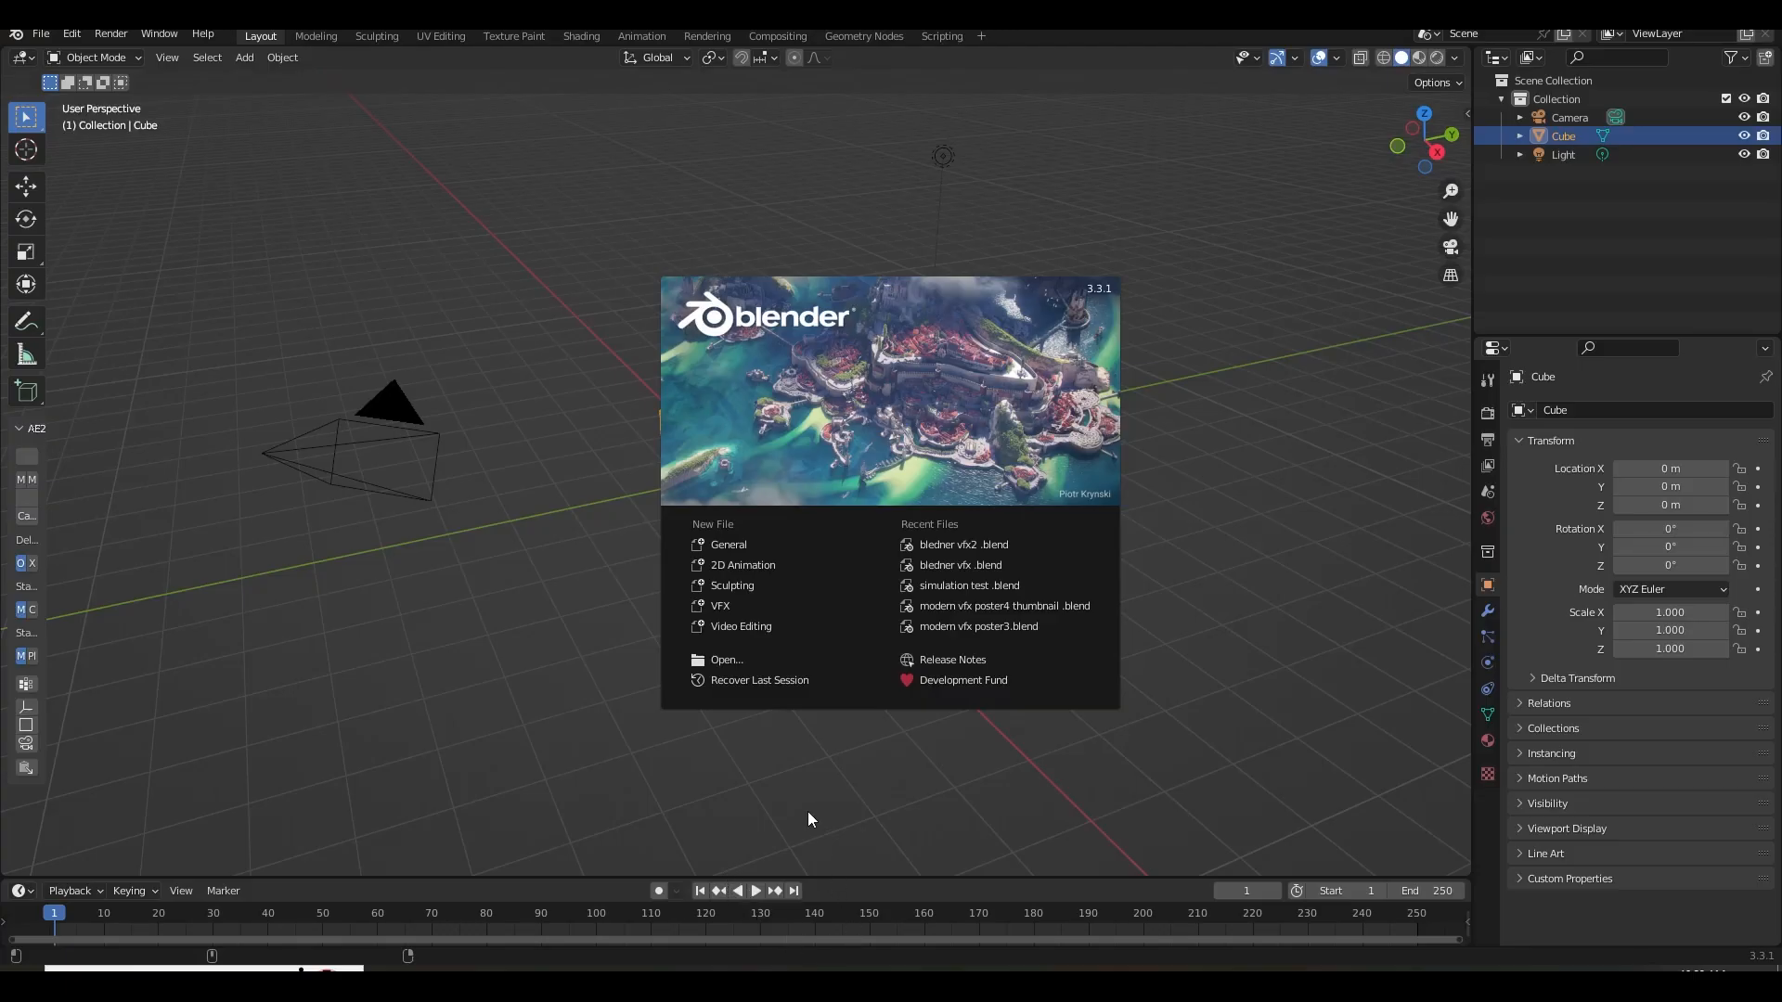
click(808, 811)
key(a)
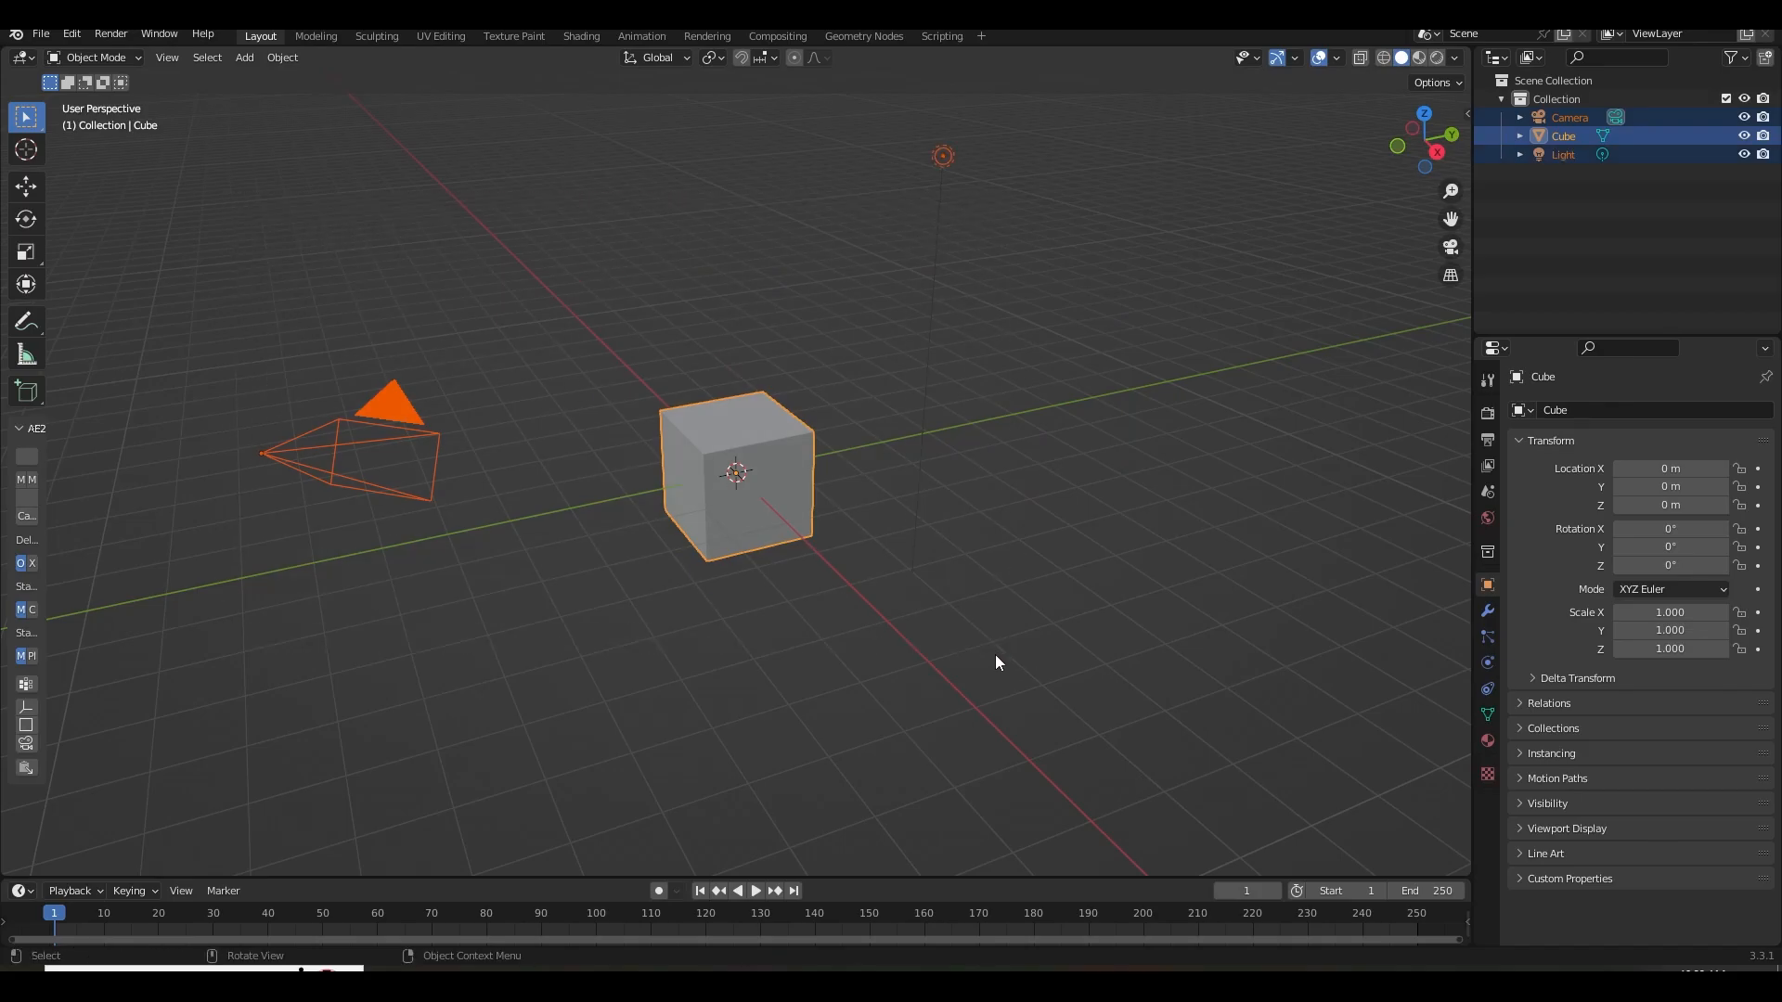
key(x)
click(995, 657)
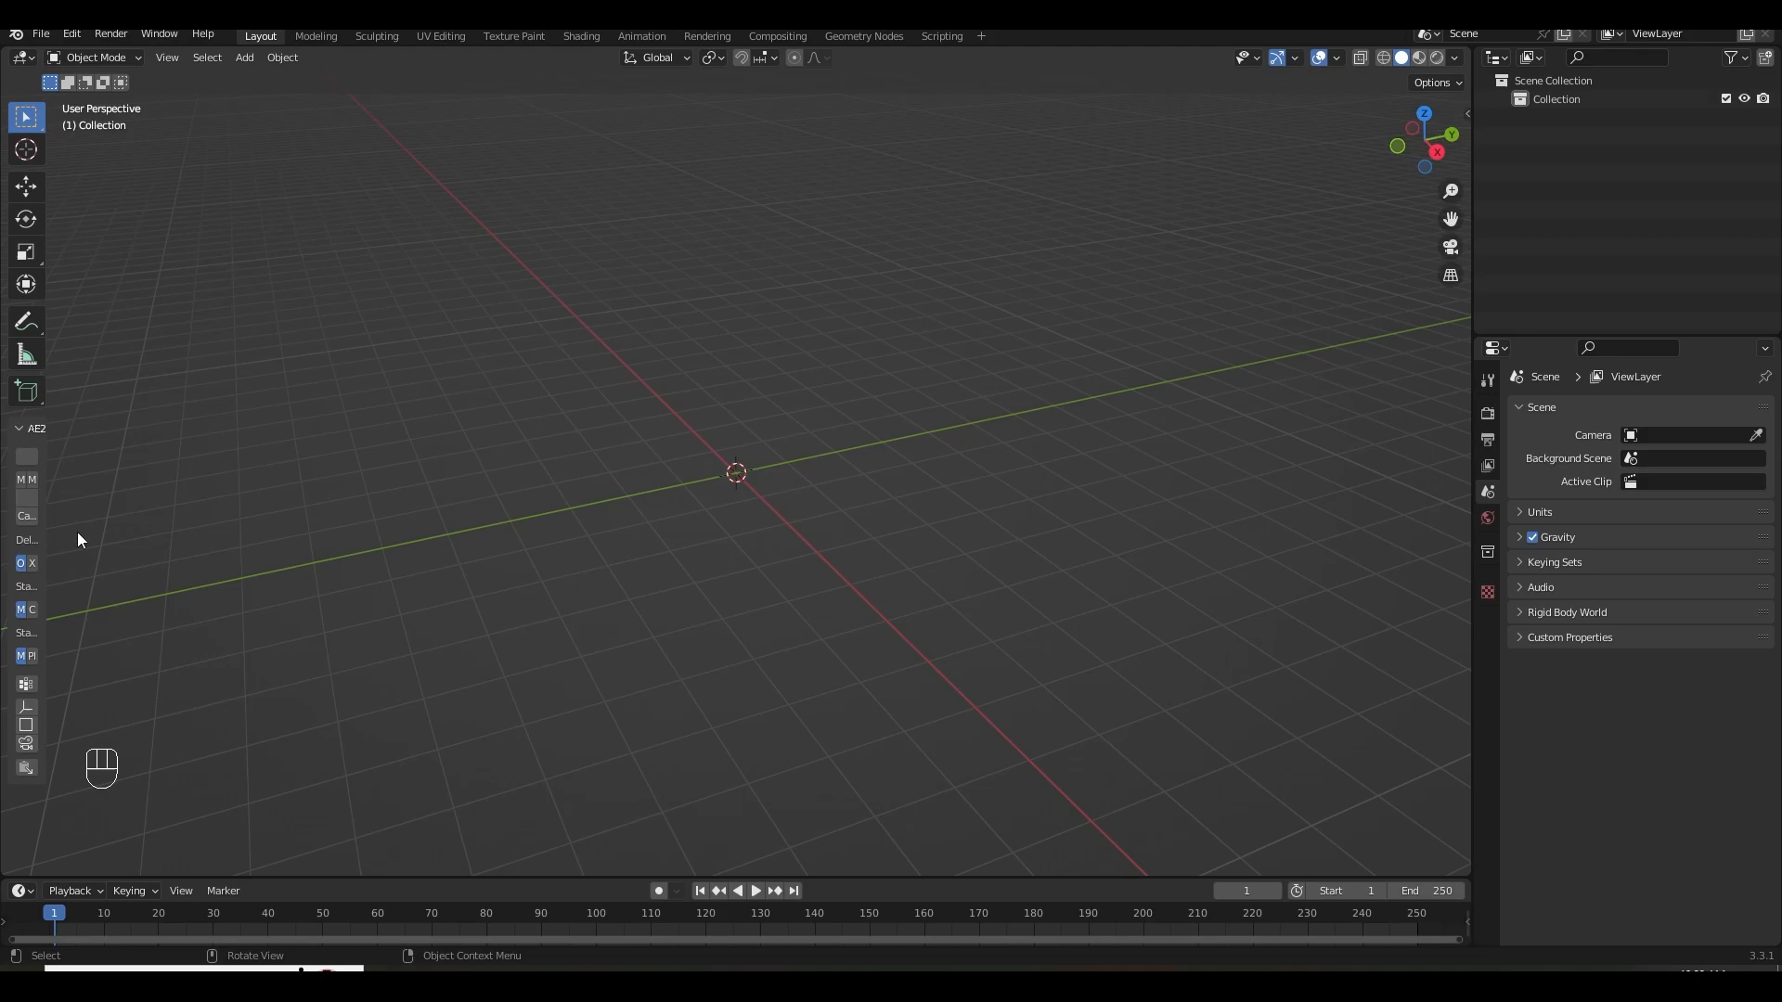
drag(43, 519, 194, 524)
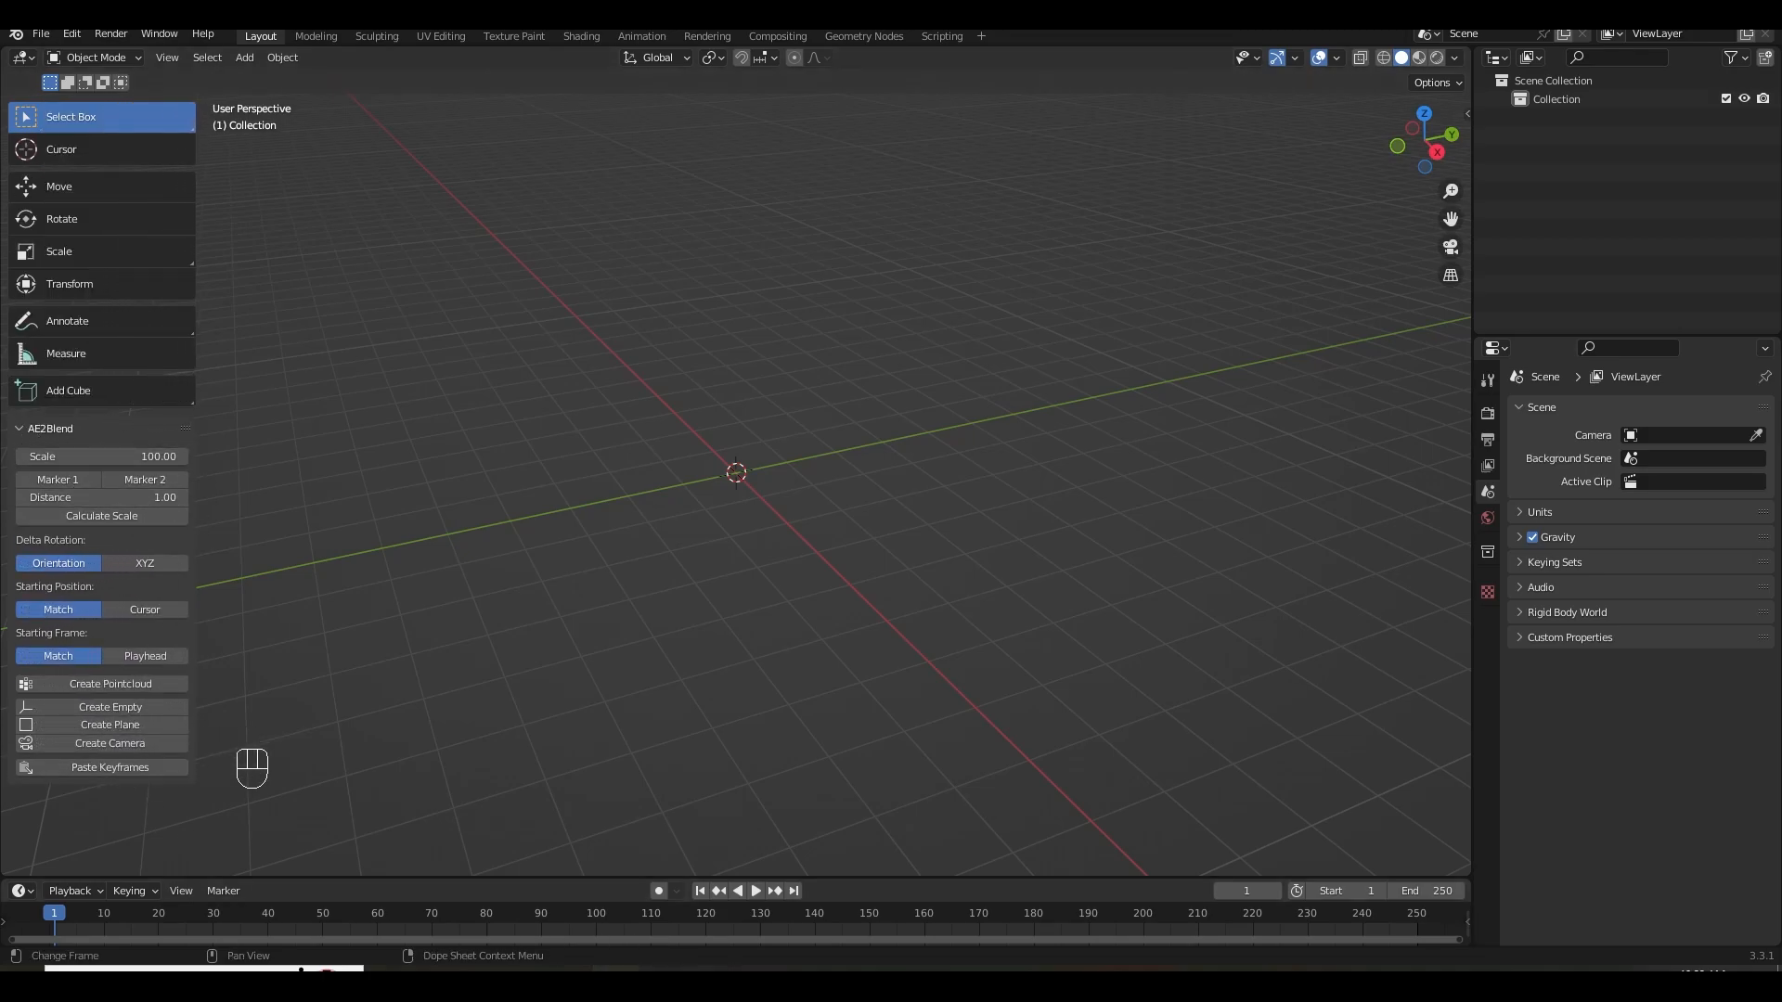
Copy the 3D Tracker Camera's Position and Orientation keyframes in After Effects and create a camera from them in Blender with AE2Blend.
click(616, 969)
click(192, 795)
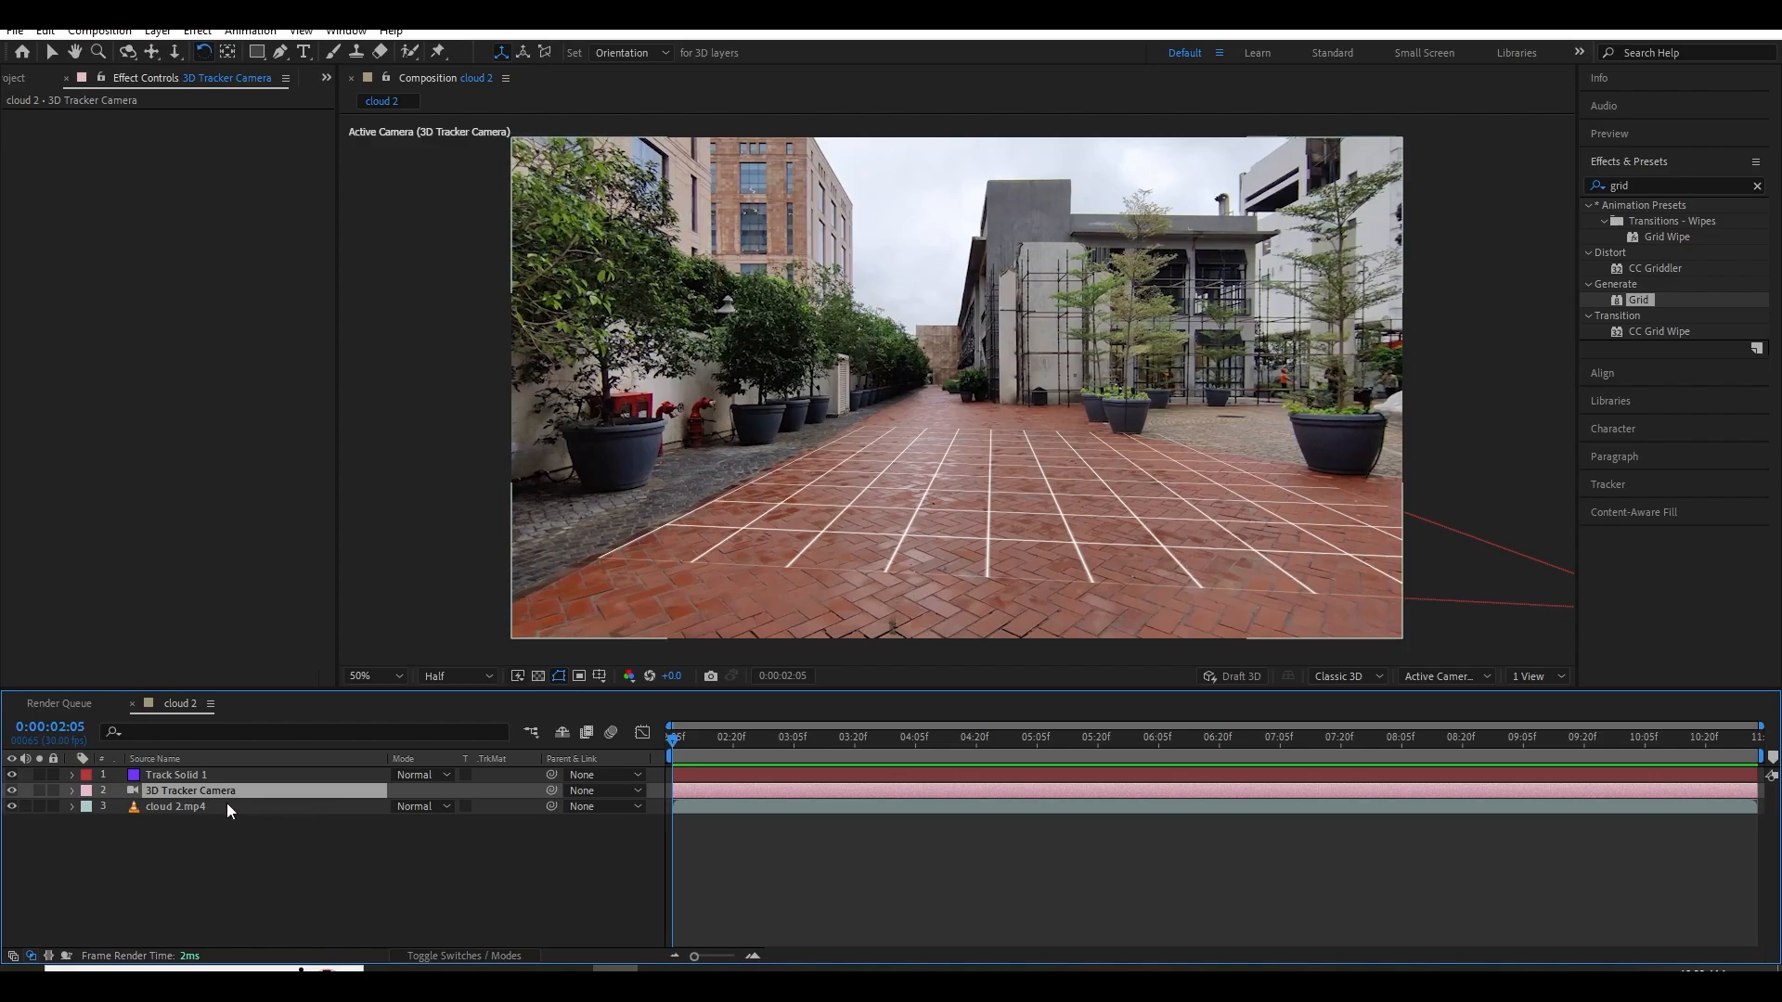
key(u)
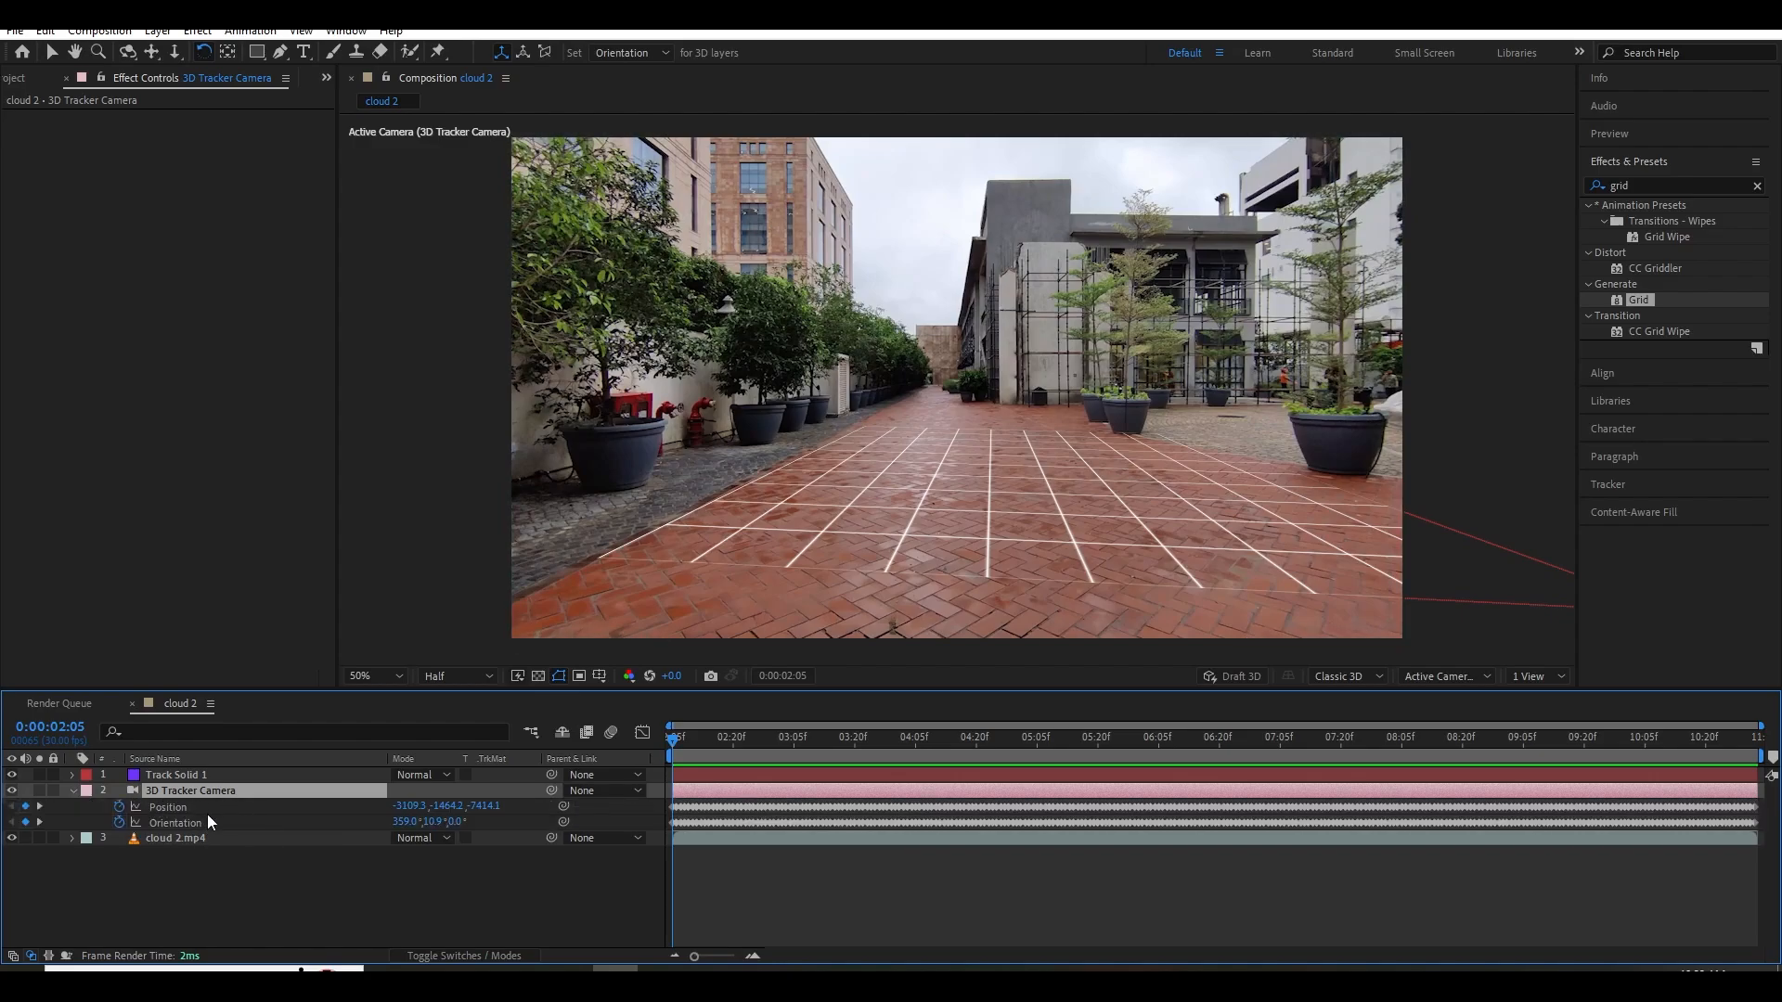
click(204, 808)
shift+click(200, 822)
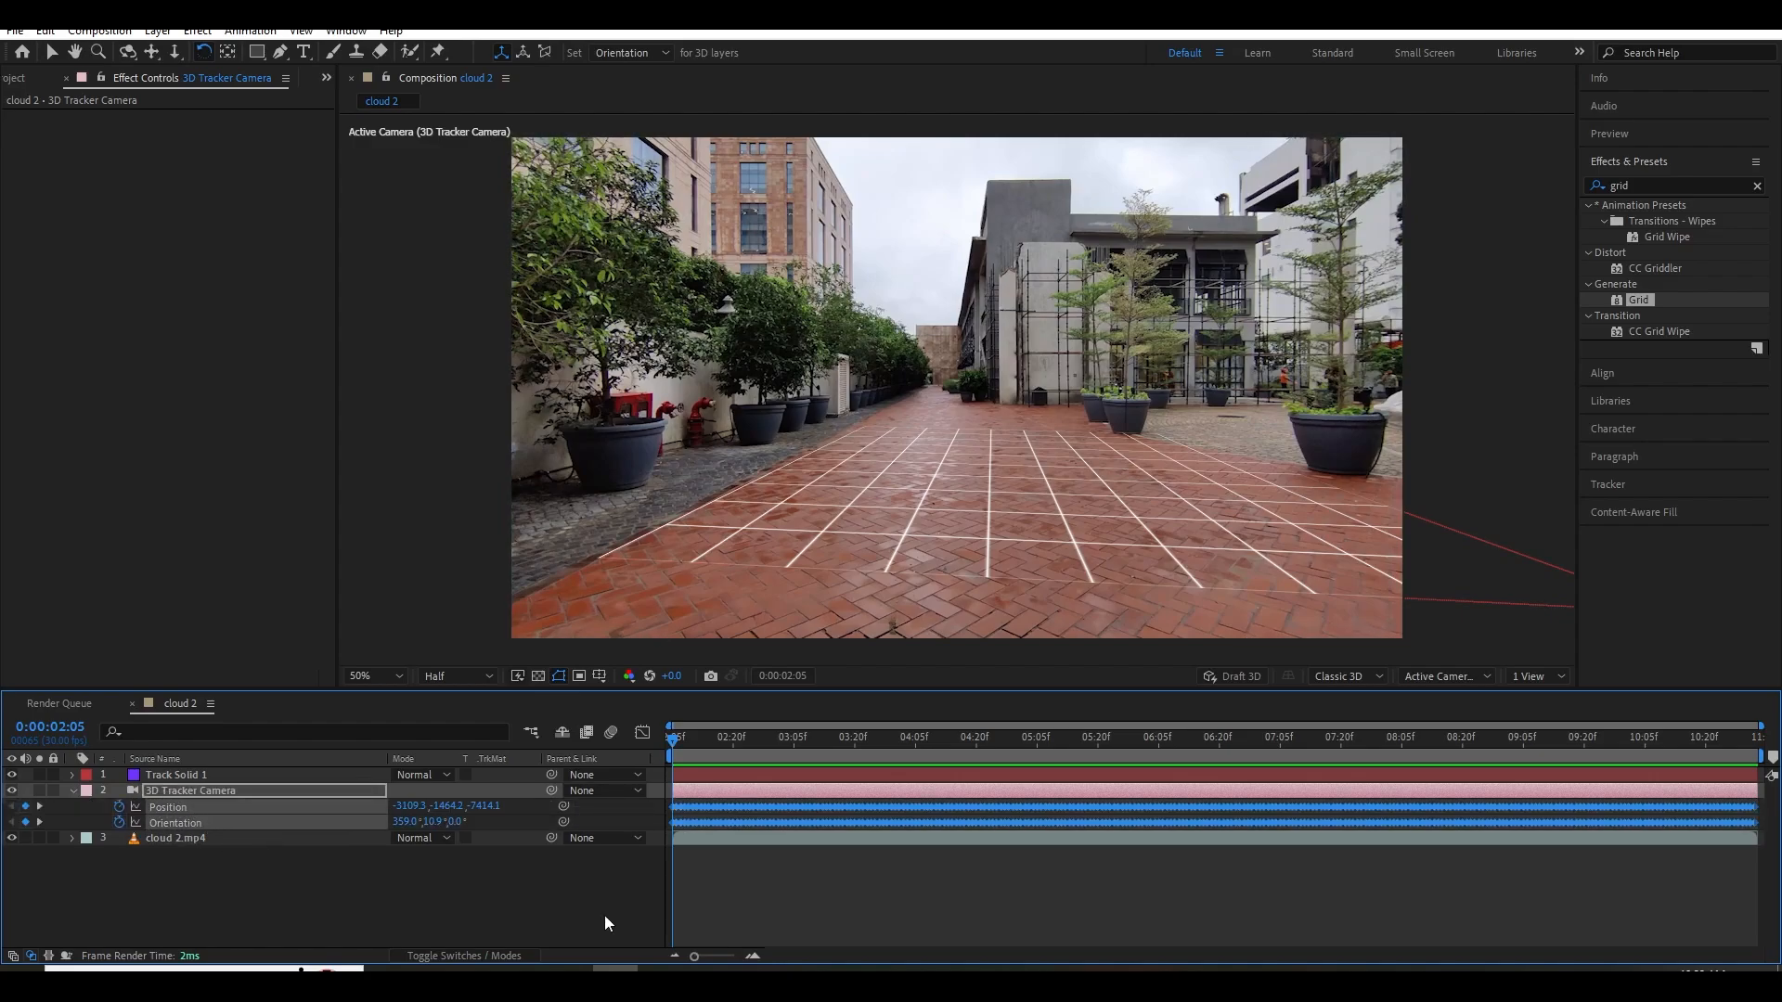
key(alt+Tab)
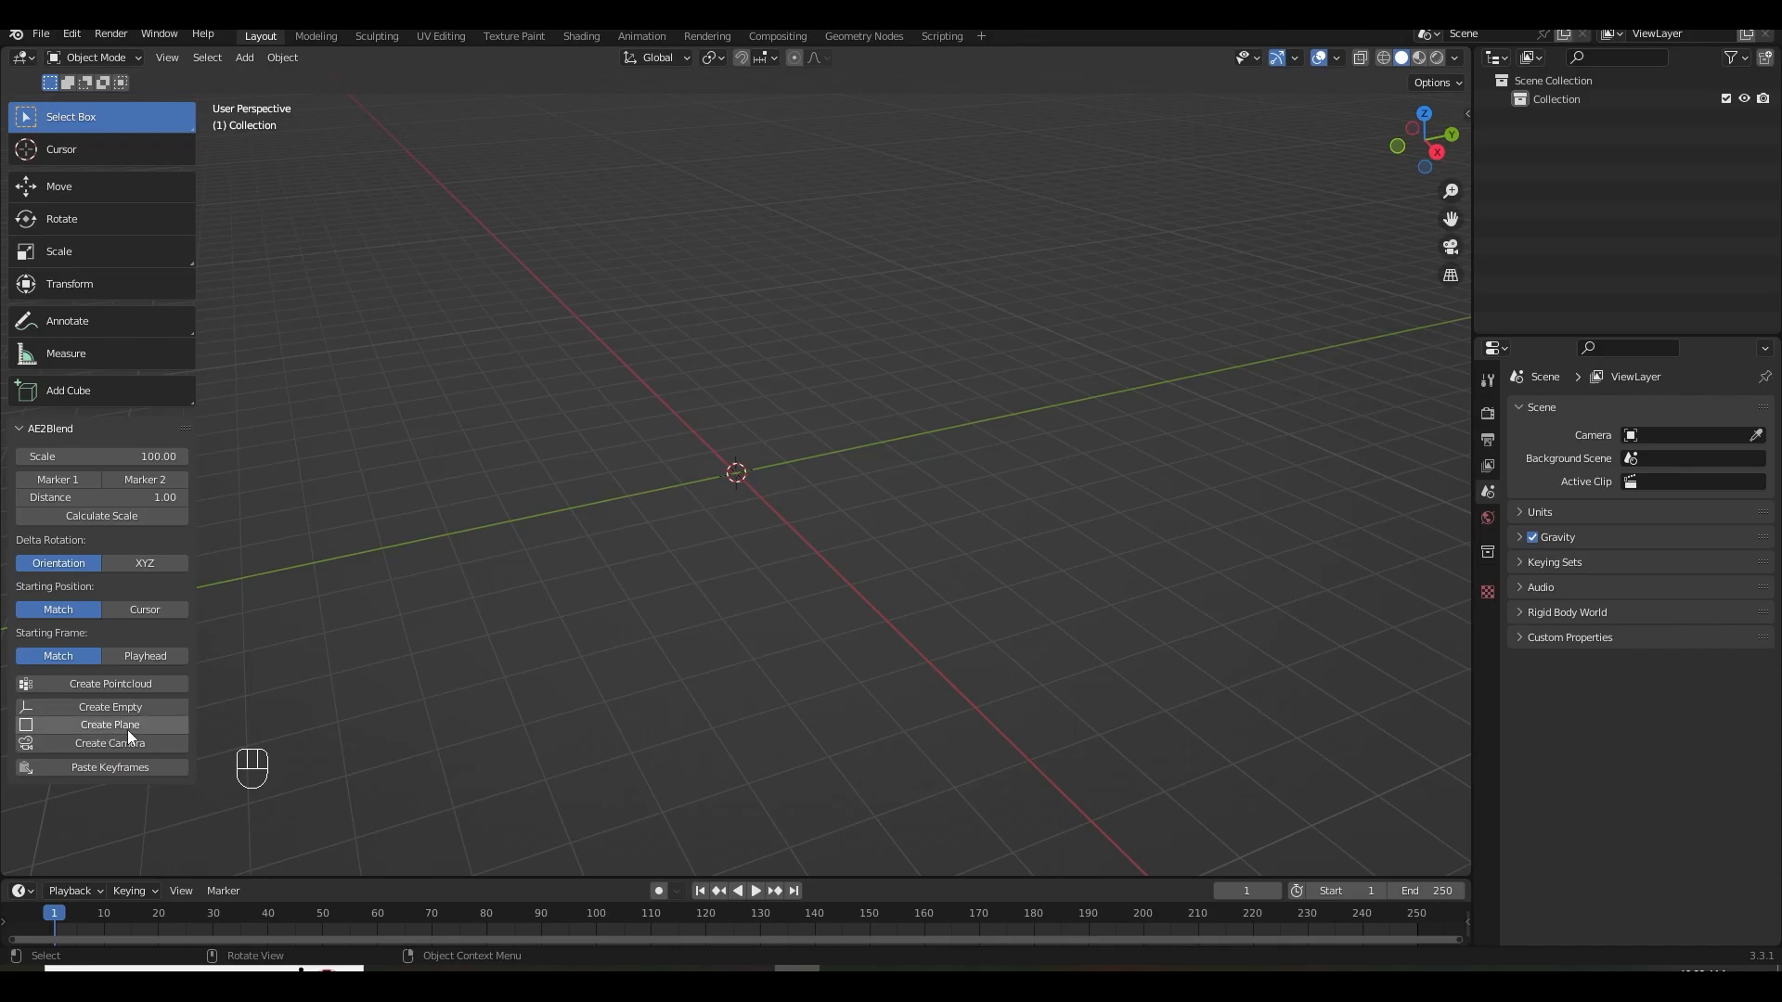
click(126, 743)
Enlarge the timeline area and set the scene's end frame to 268.
drag(428, 875, 470, 761)
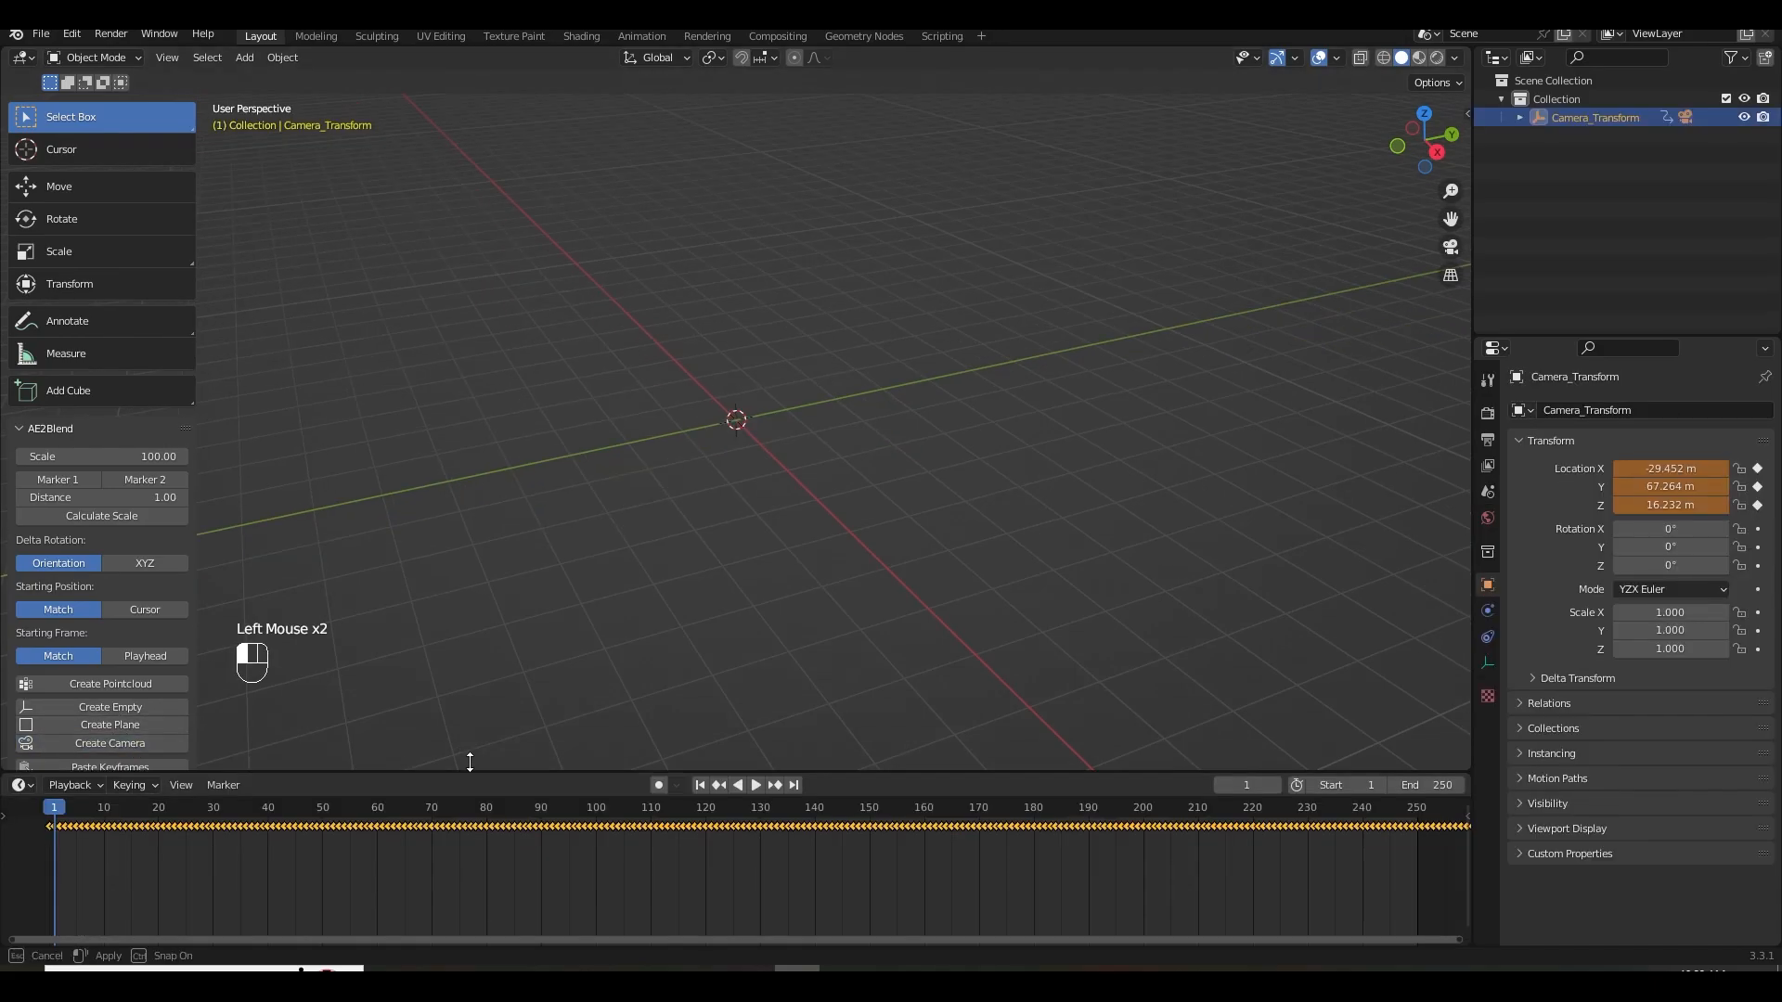
click(1429, 774)
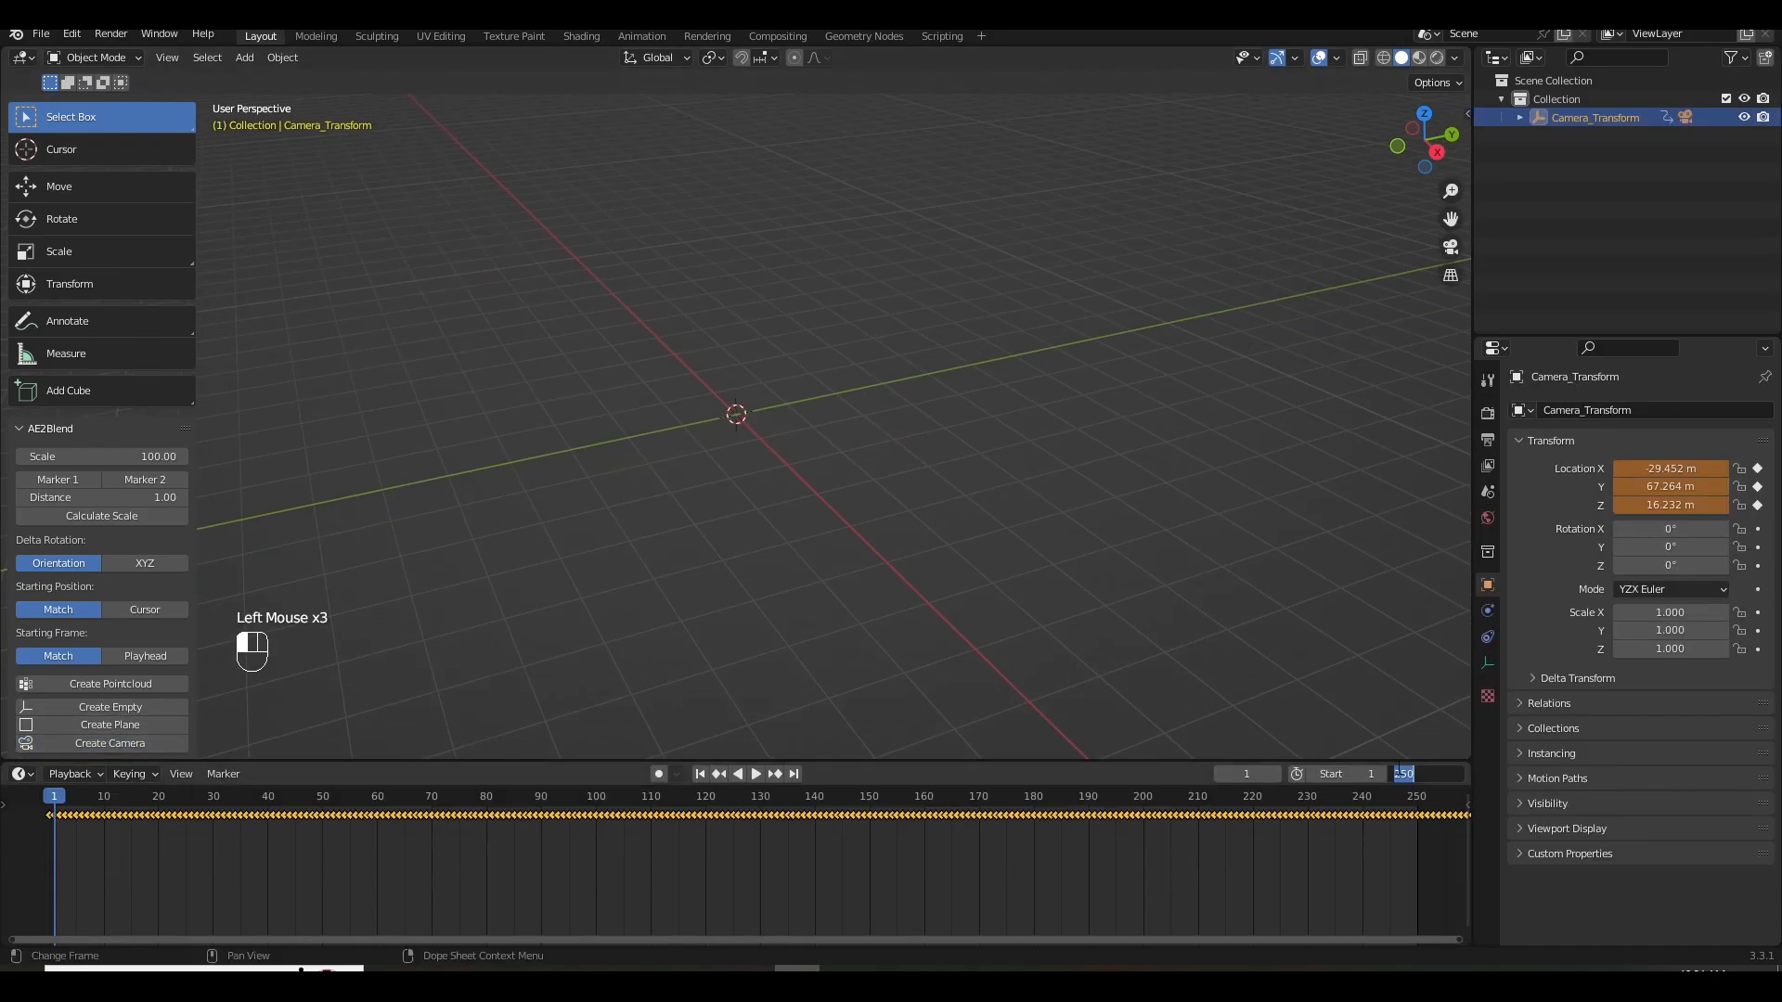
text(268)
key(Return)
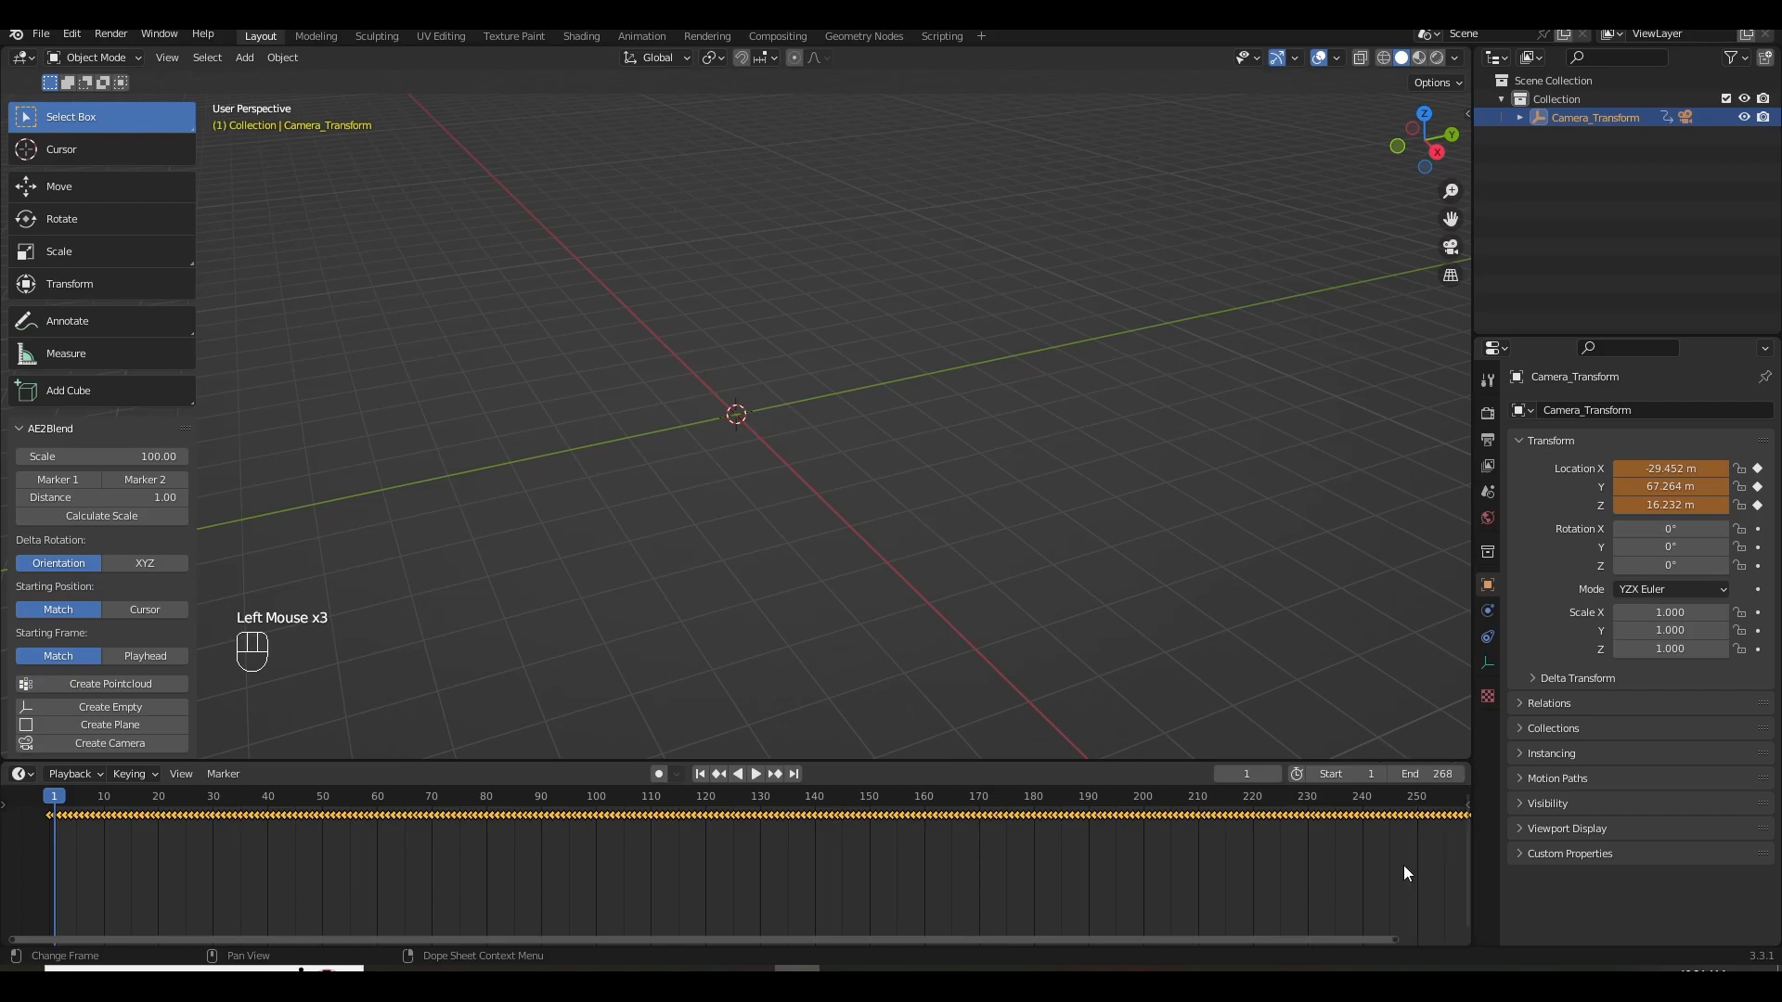
key(Home)
scroll(225, 871, down, 2)
scroll(532, 871, up, 2)
middle_drag(225, 870, 724, 874)
scroll(545, 816, up, 9)
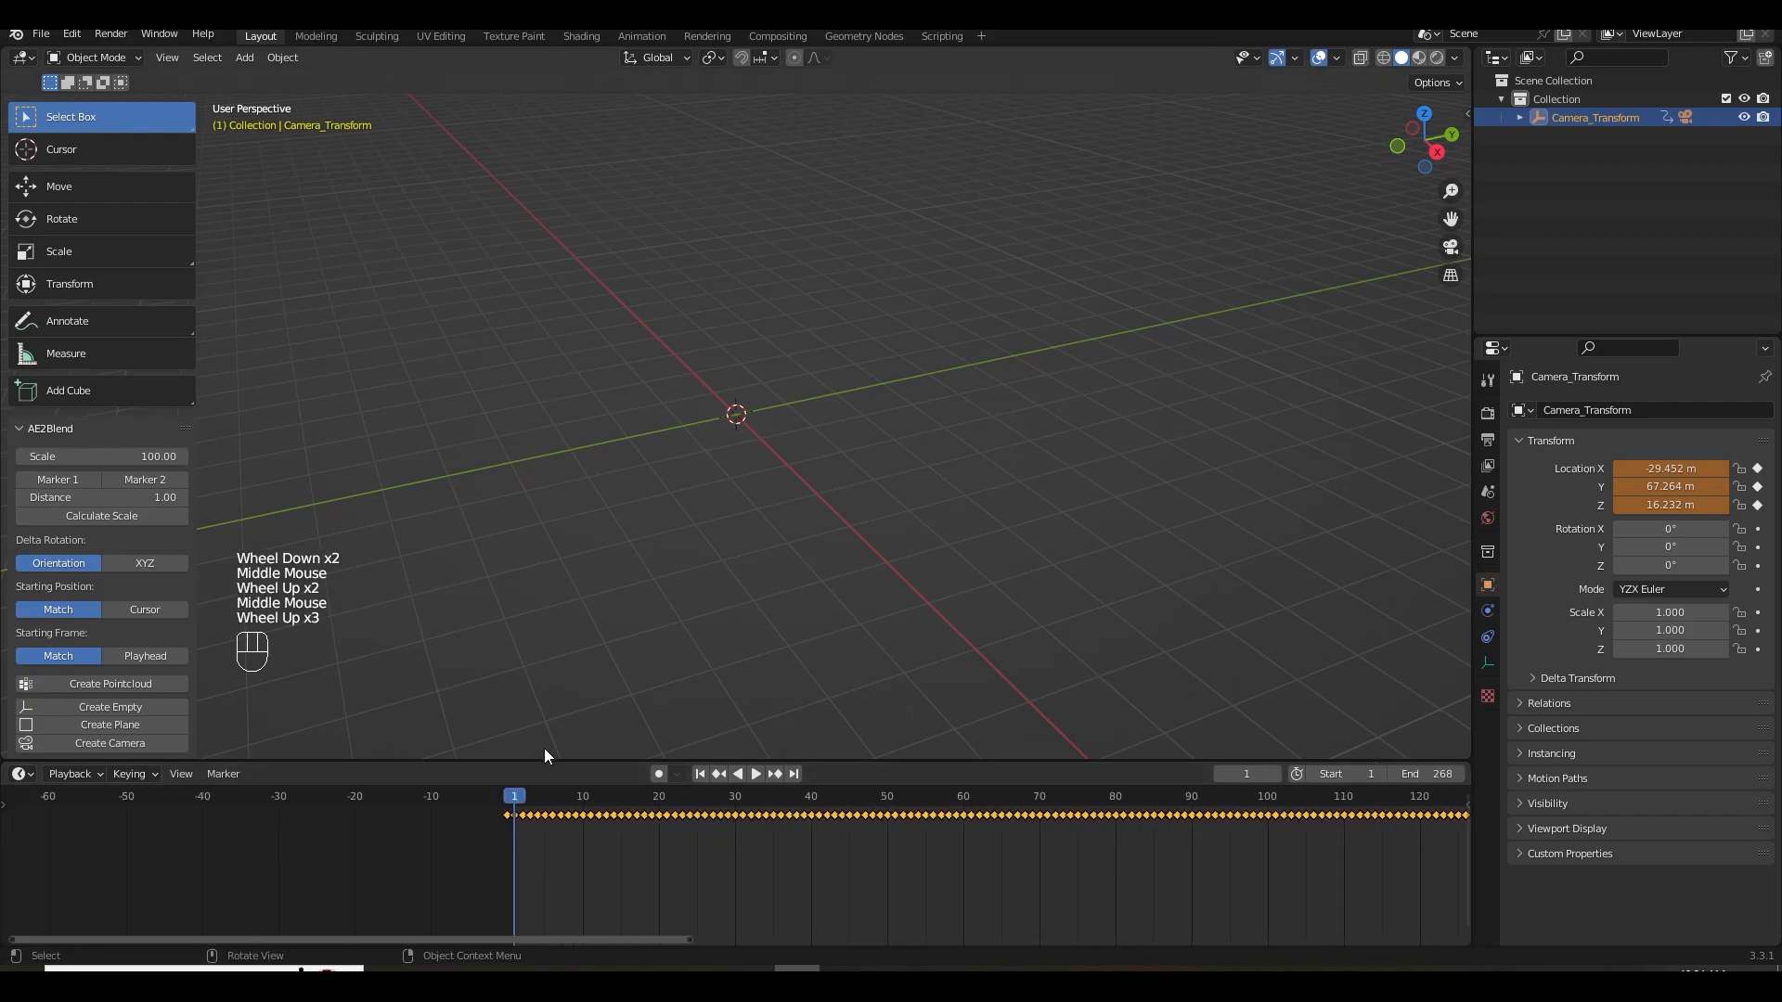
Shift all Camera_Transform keyframes one frame so that the first one falls on frame 1.
middle_drag(390, 891, 602, 919)
scroll(601, 919, up, 4)
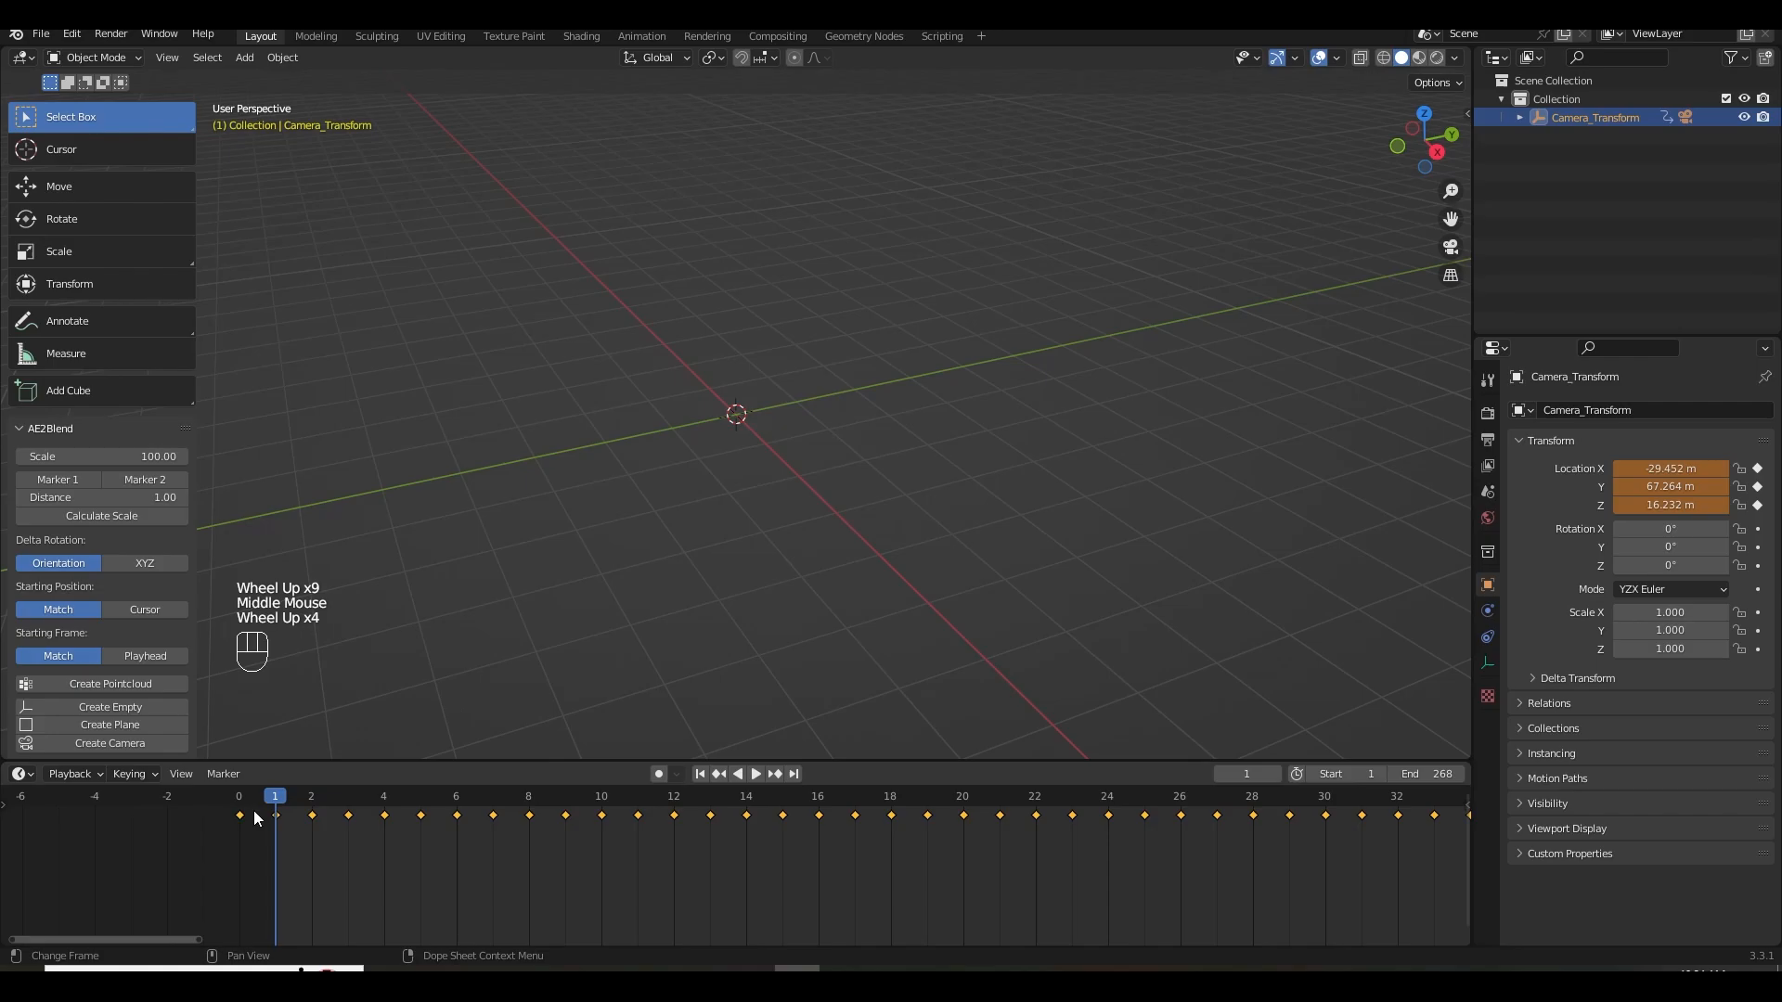
click(243, 804)
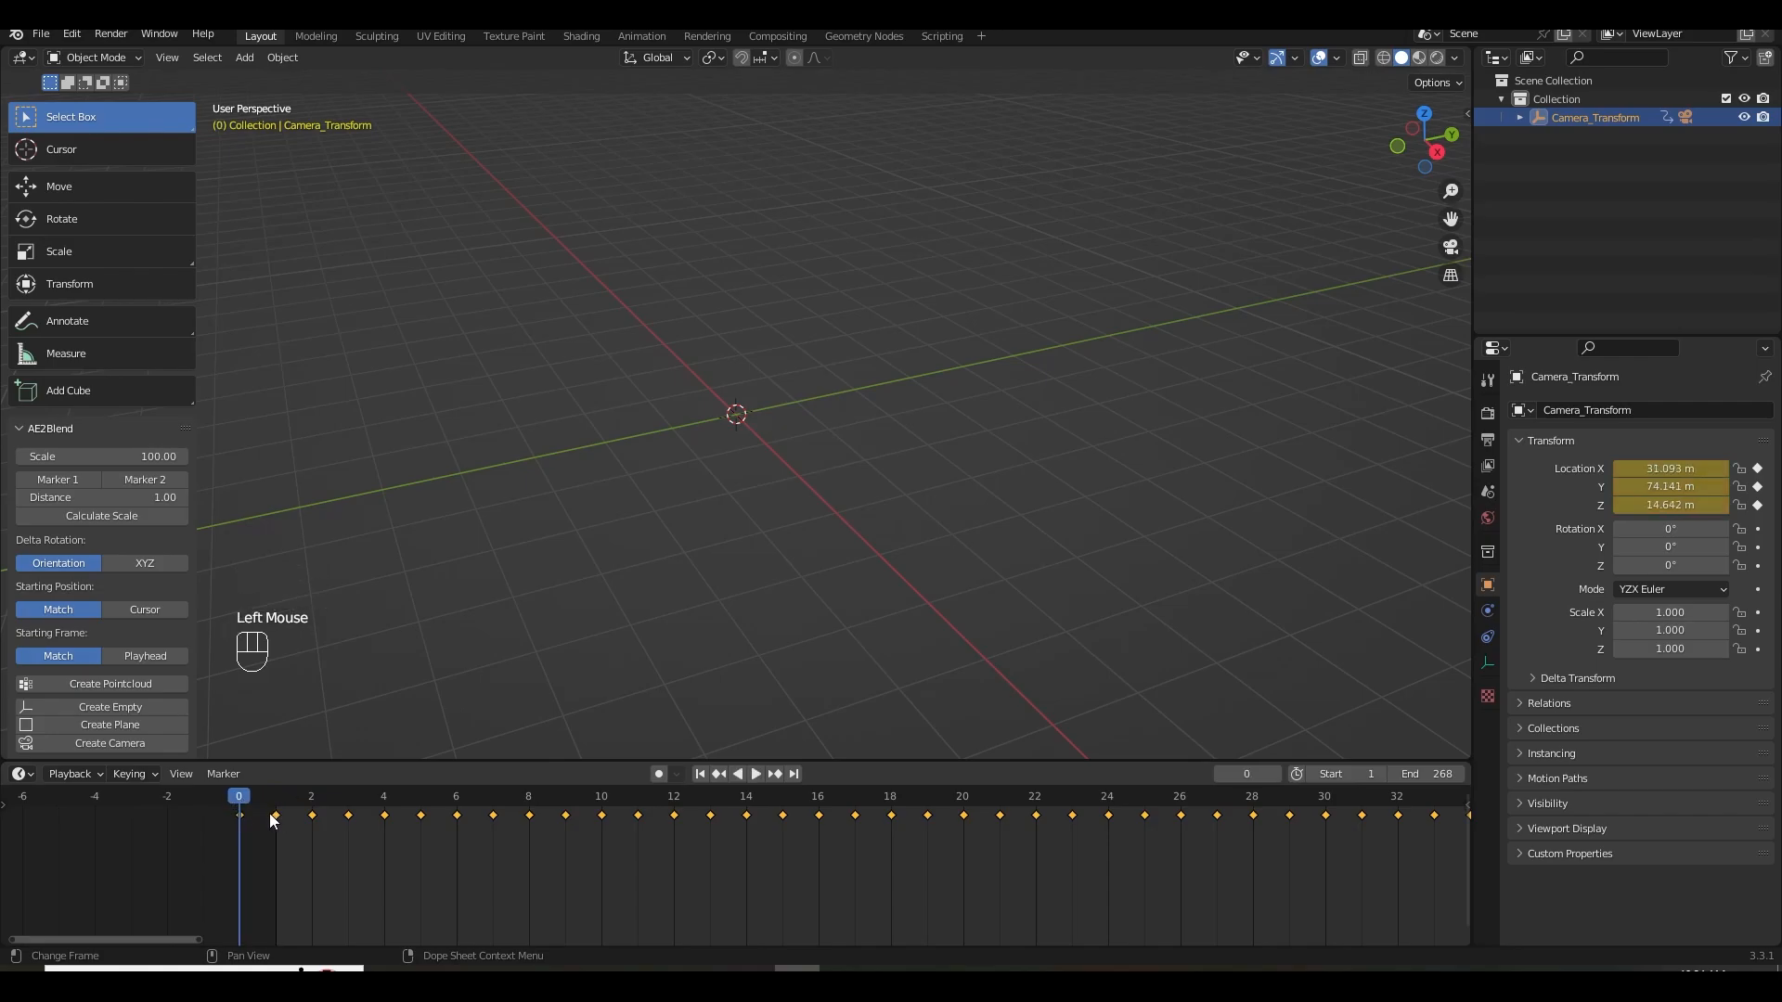
drag(275, 816, 311, 816)
key(a)
scroll(404, 877, down, 3)
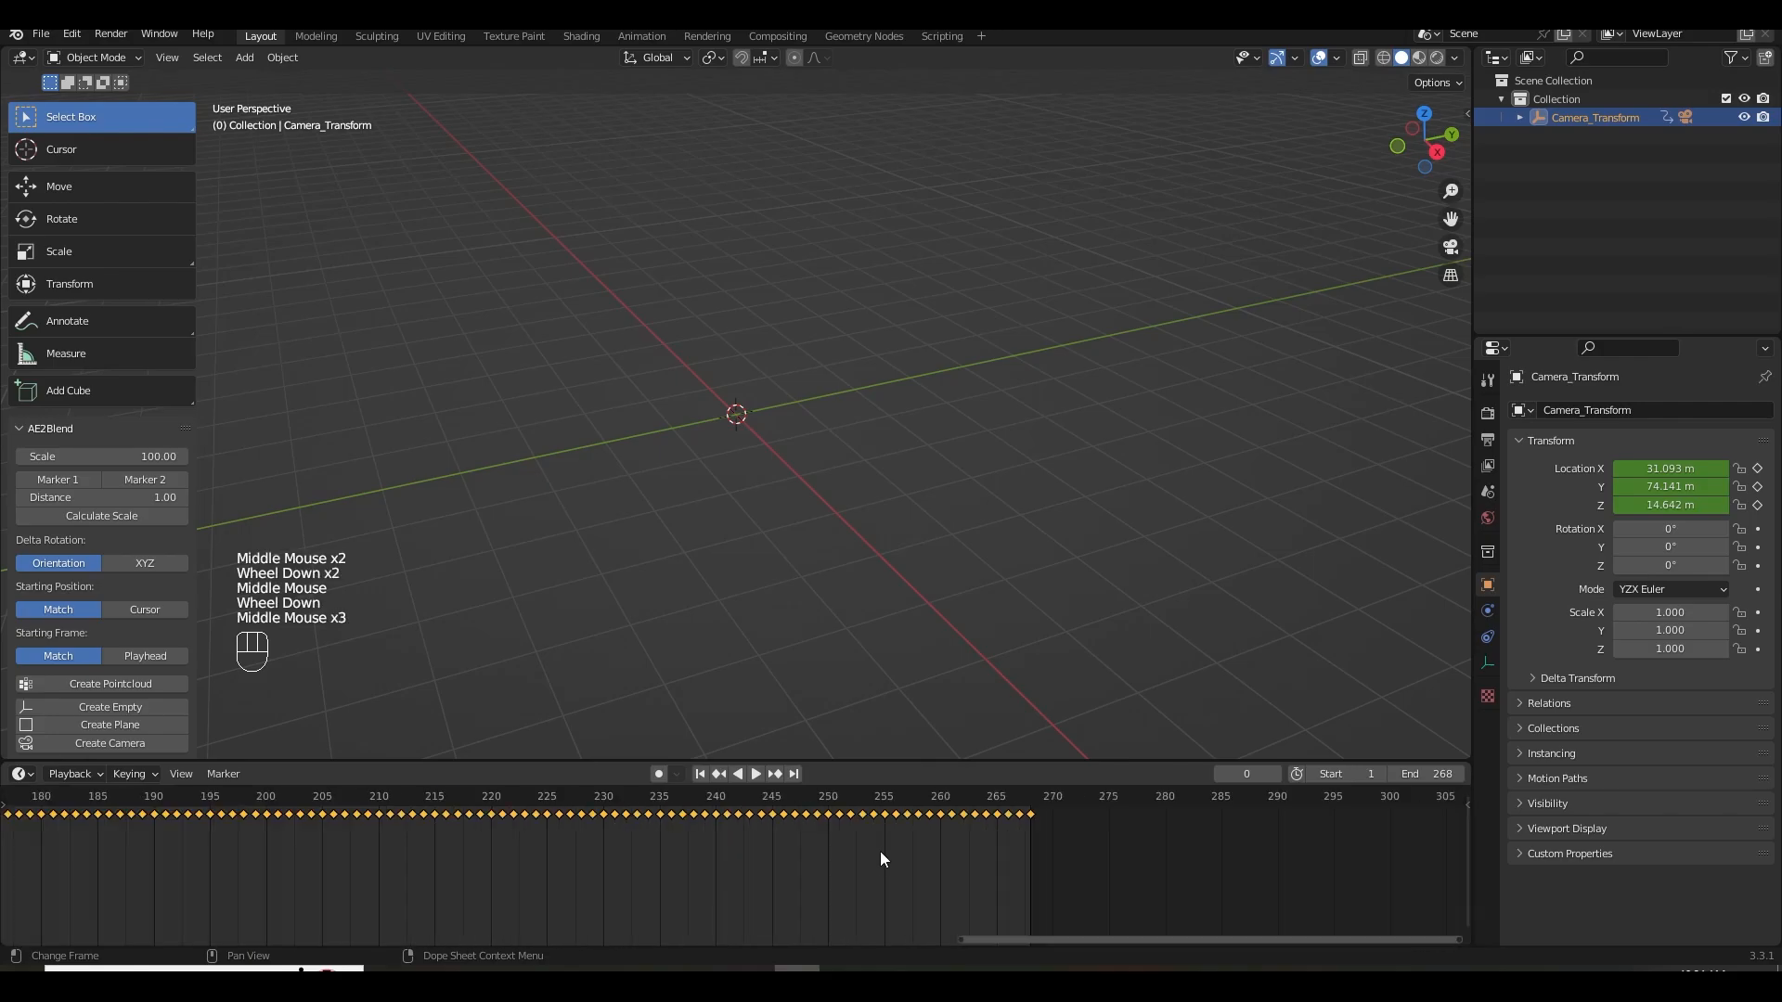
scroll(878, 863, down, 2)
key(Home)
scroll(876, 878, down, 1)
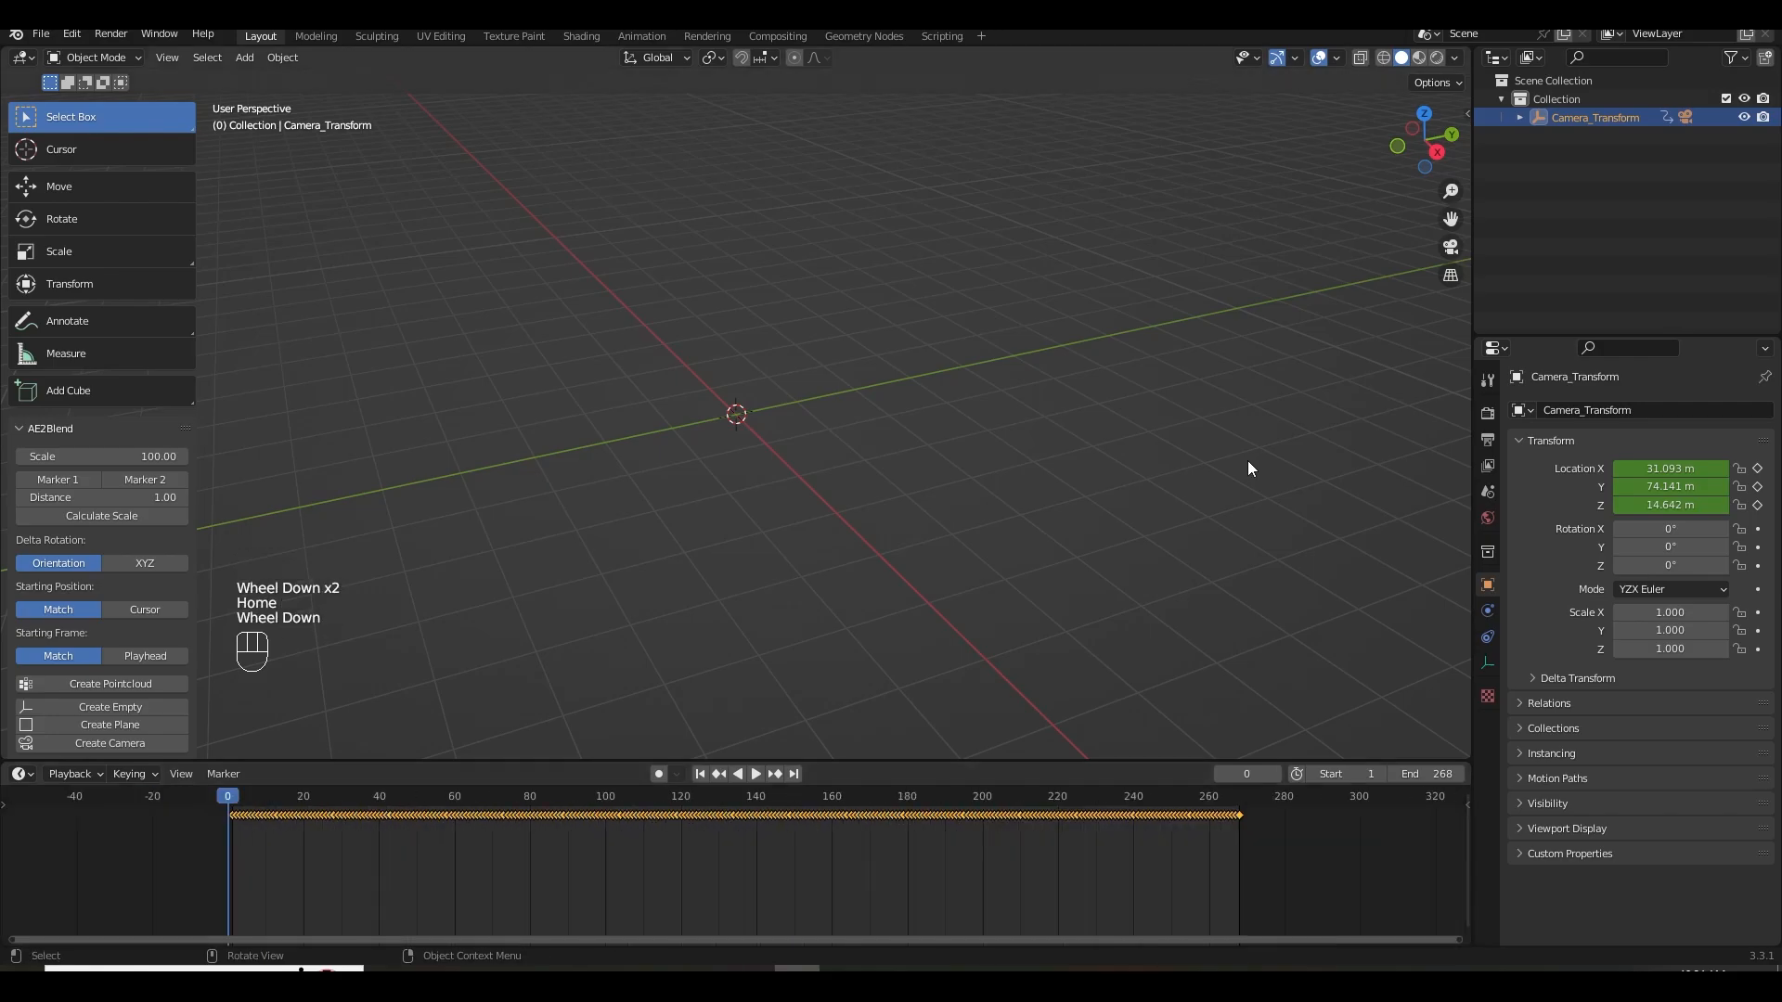
Look through the tracked camera, play back its motion and return to the first frame.
click(1451, 247)
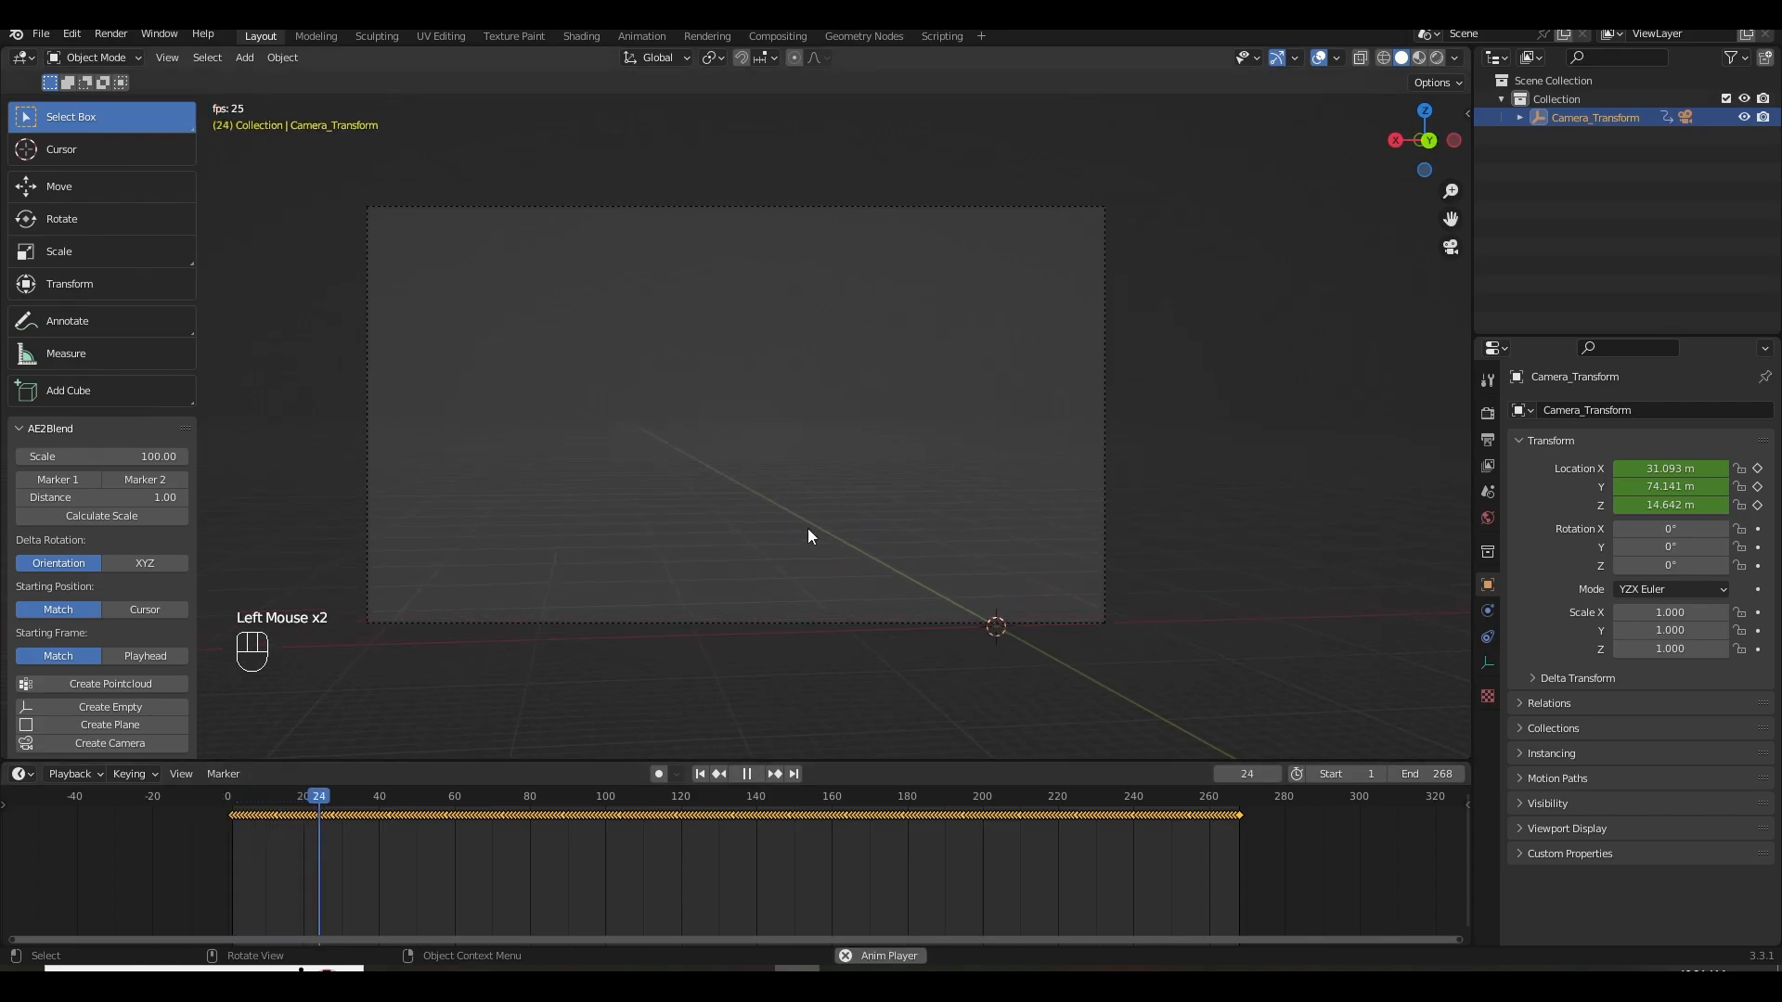
click(740, 775)
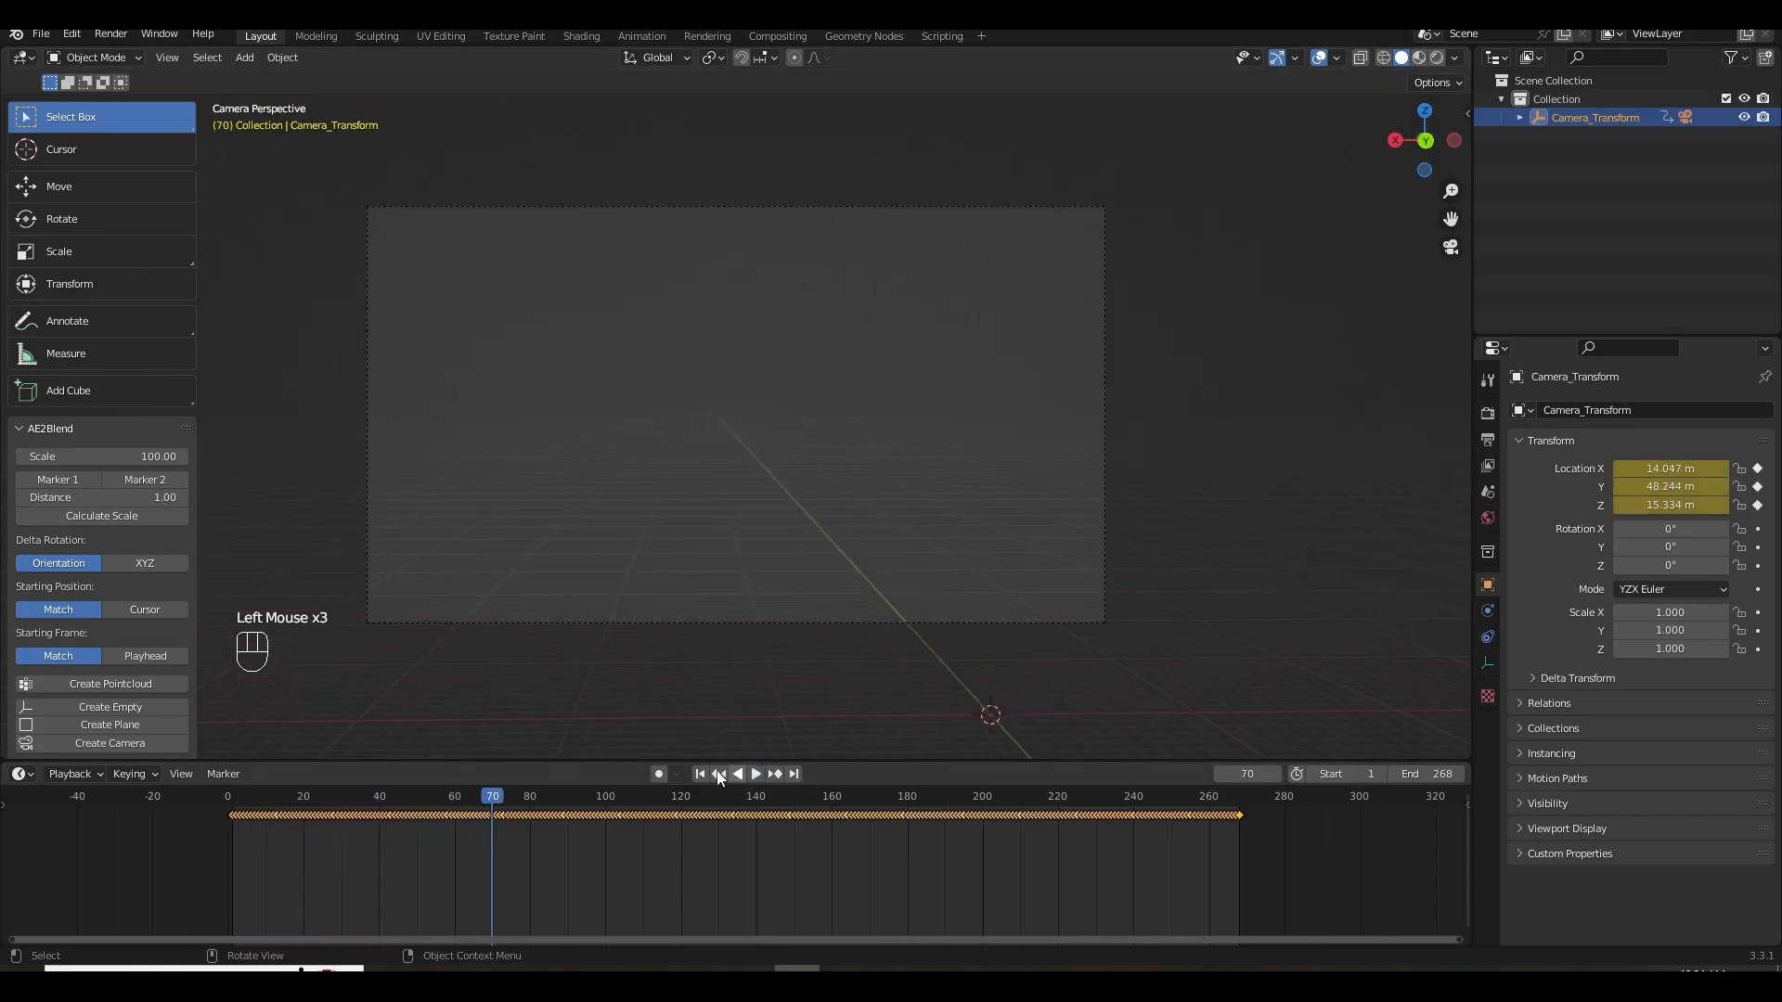
click(700, 774)
shift+middle_drag(749, 620, 807, 642)
scroll(804, 642, up, 1)
Enable background images for the camera under Camera_Transform and load cloud 2.mp4 as a movie clip.
click(1520, 117)
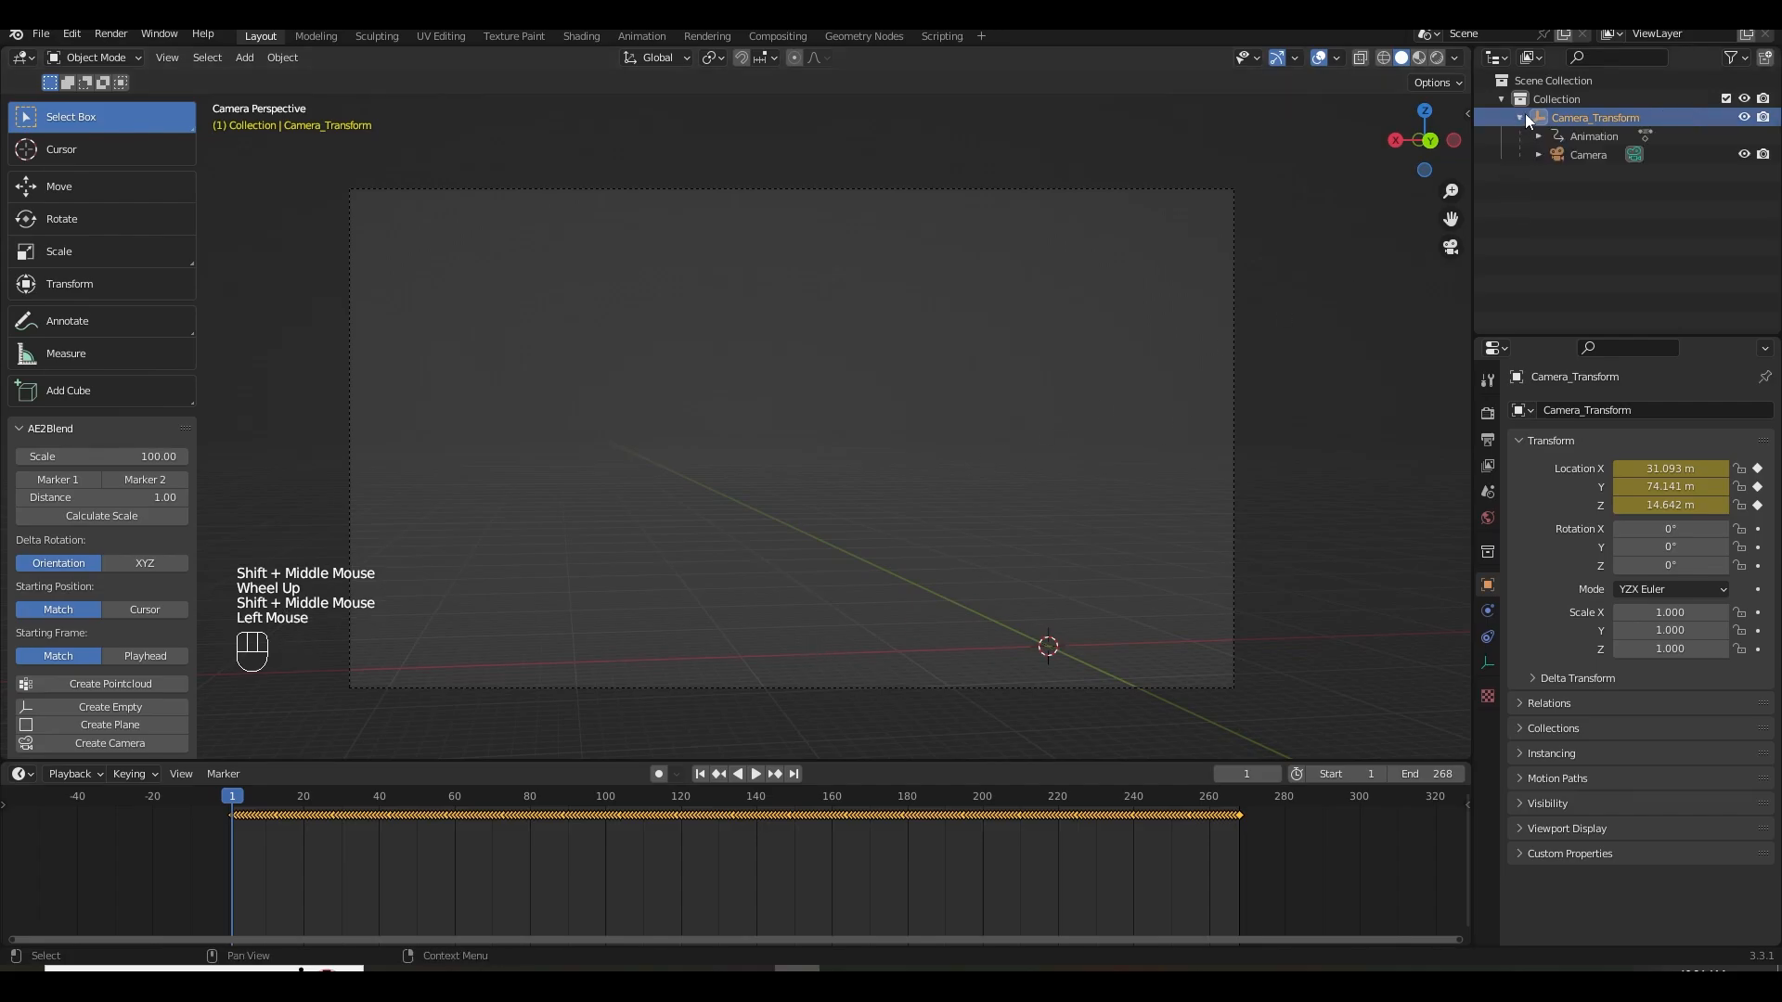
click(1521, 118)
click(1520, 118)
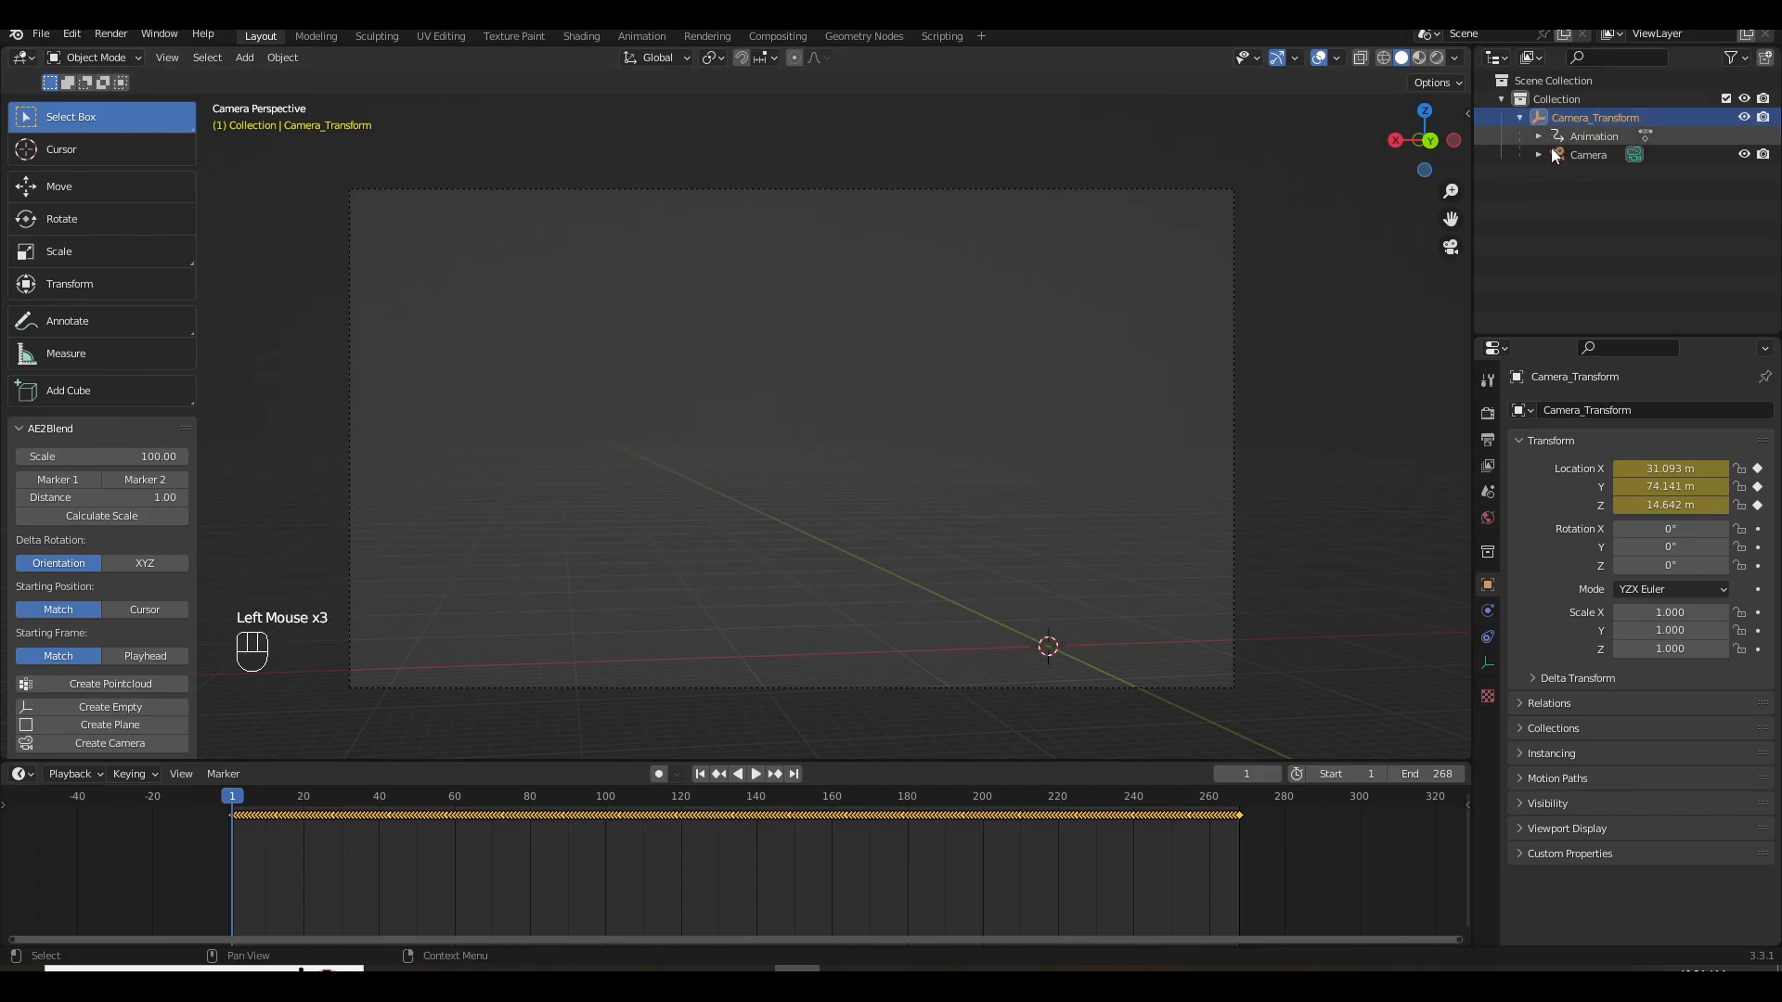
click(1585, 155)
scroll(1496, 586, up, 1)
click(1488, 662)
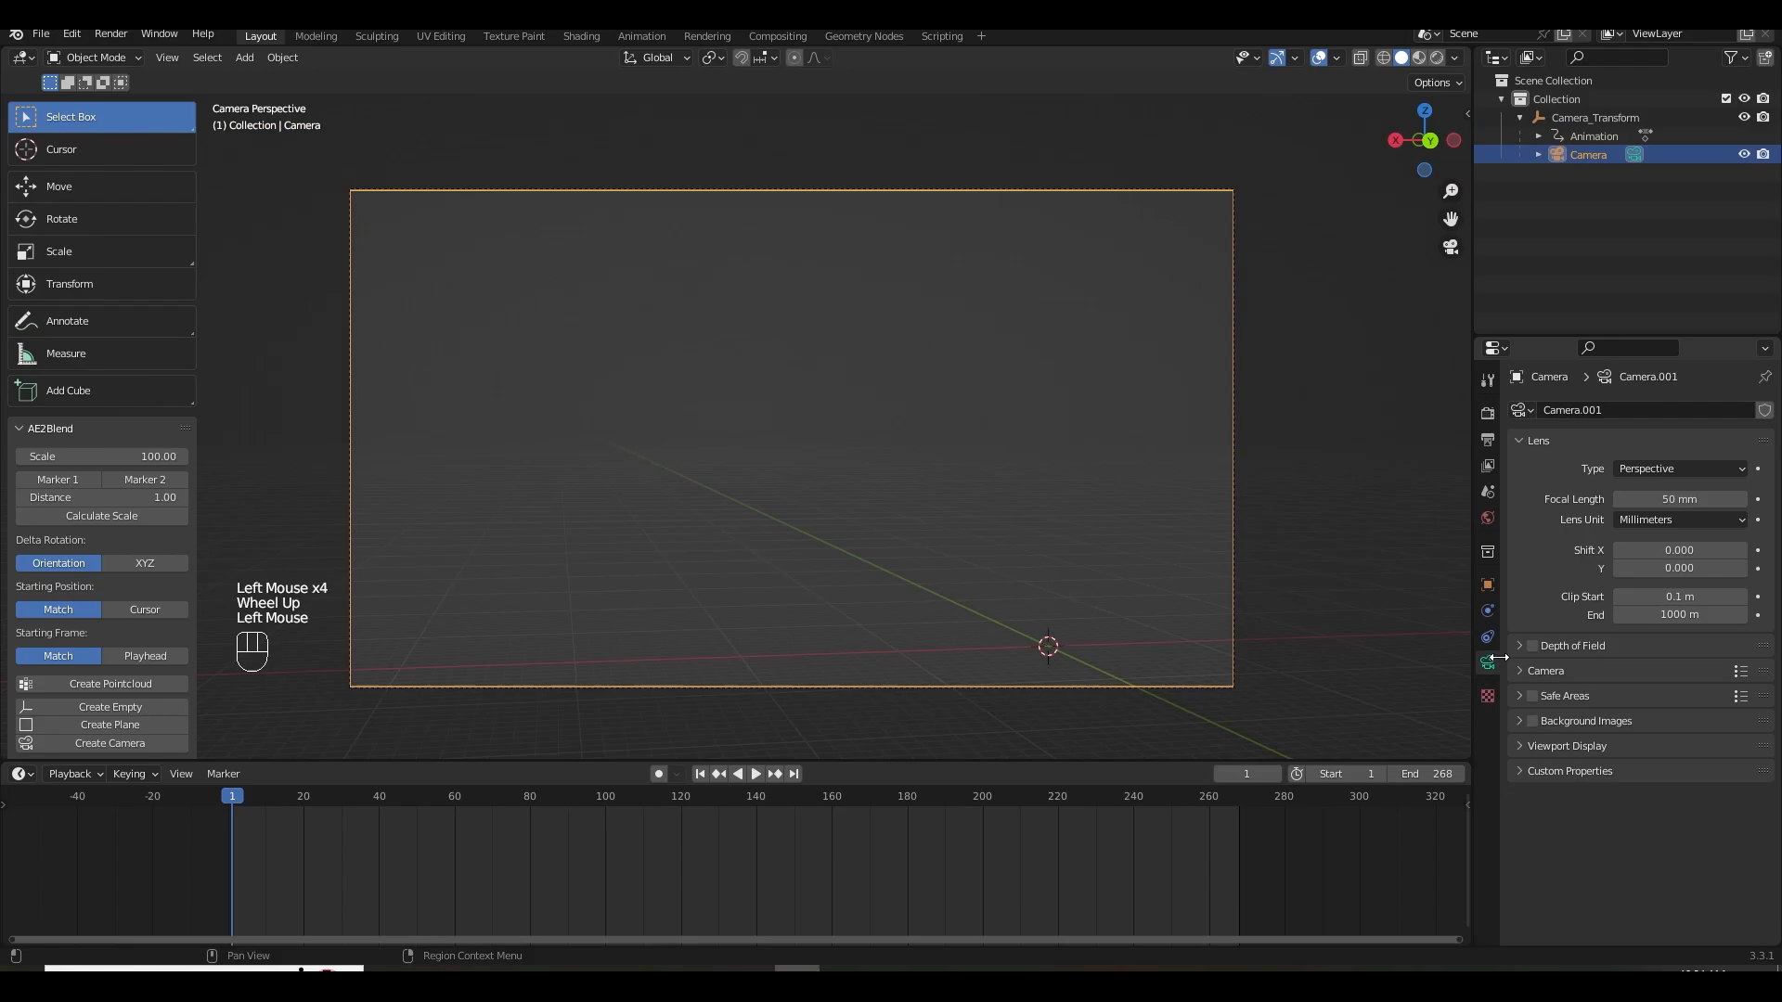
click(1532, 721)
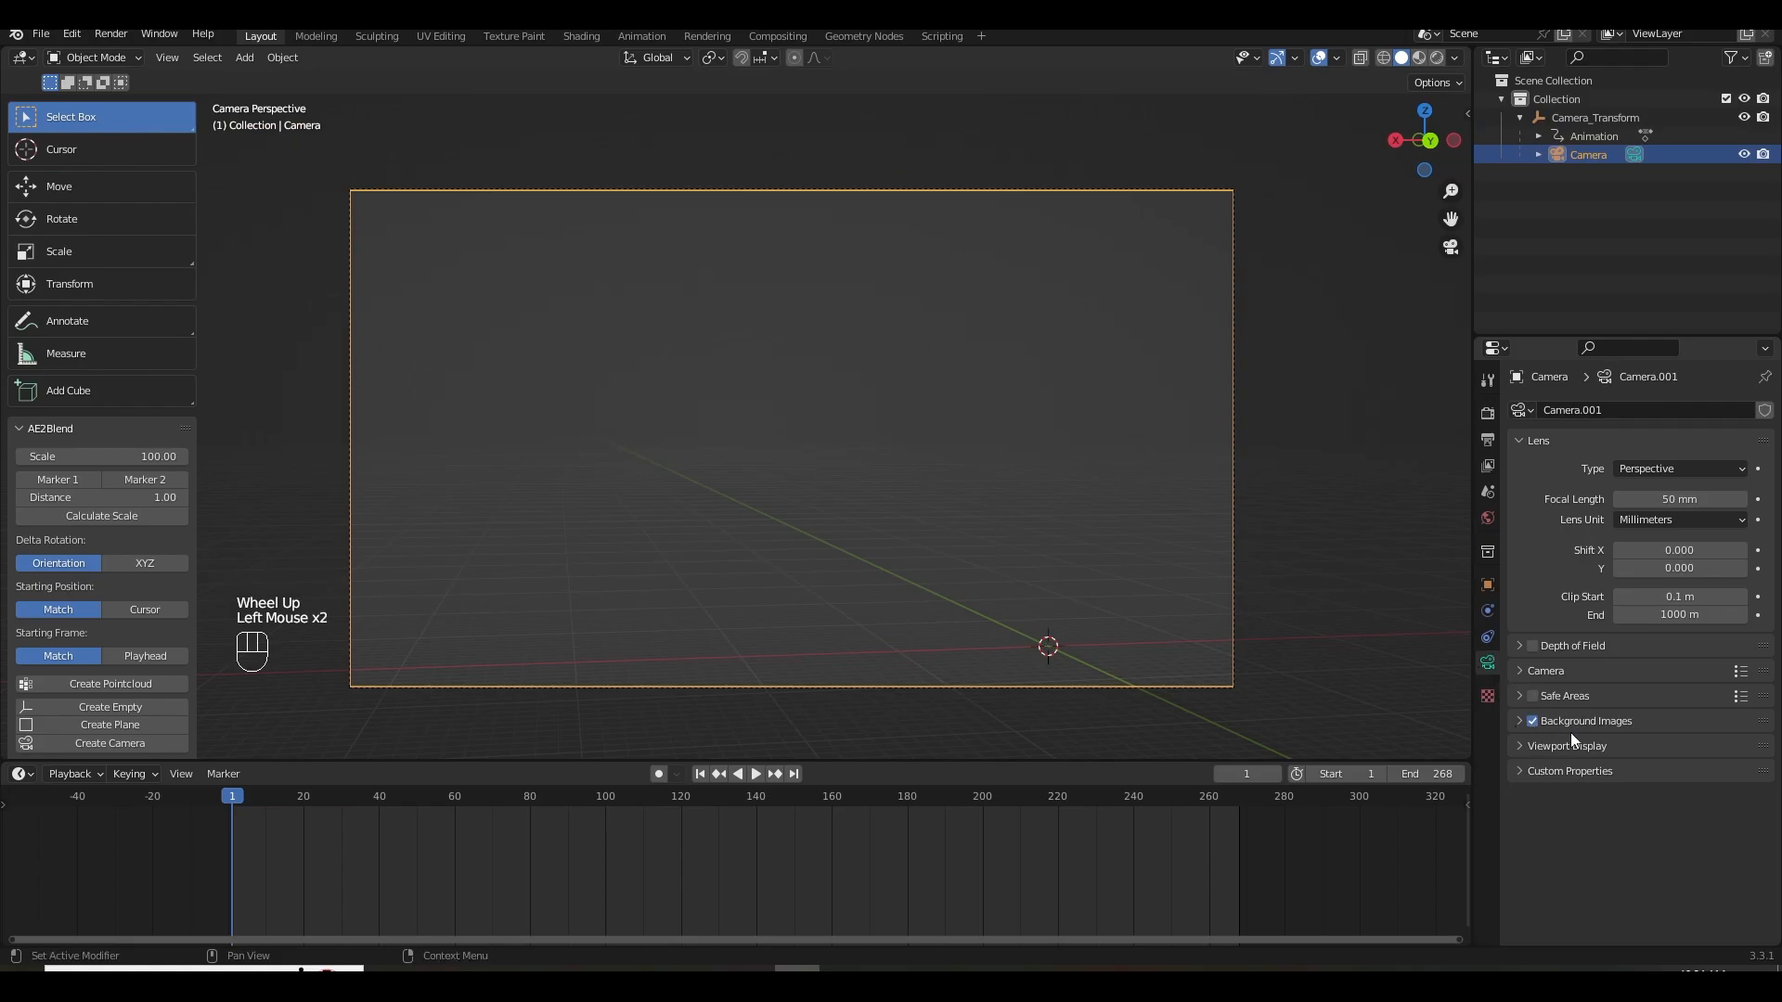
click(1523, 722)
click(1668, 754)
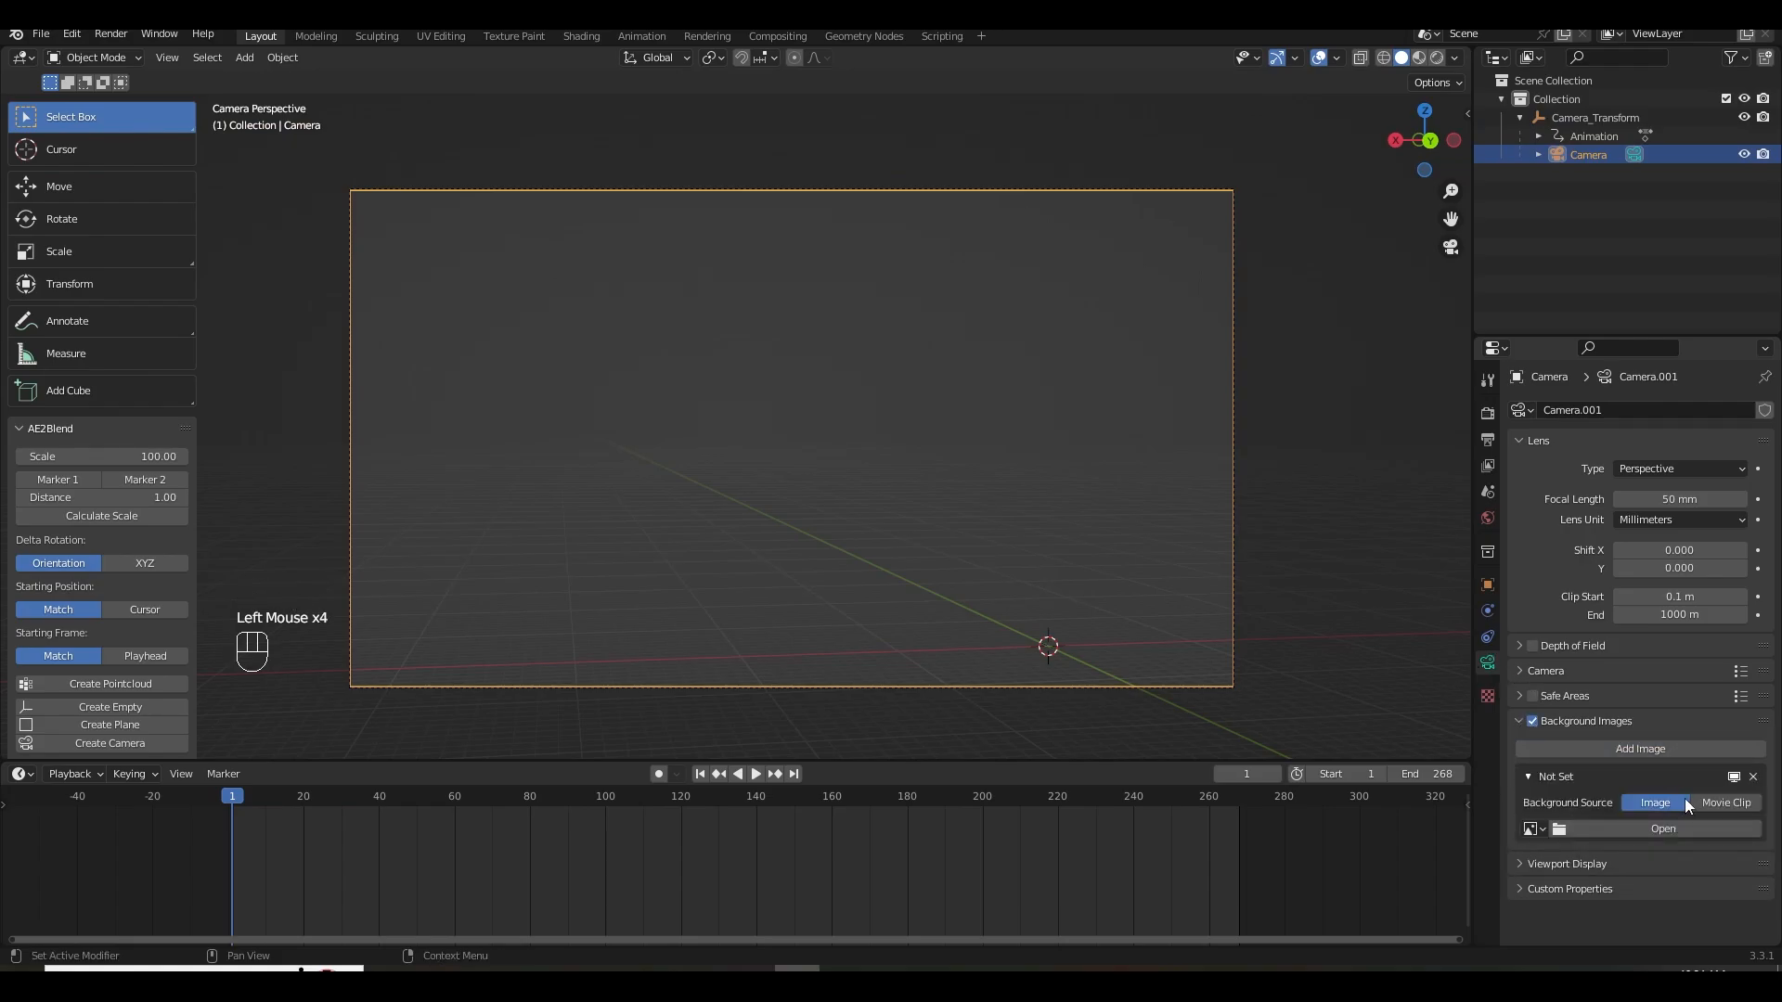
click(1722, 803)
click(1674, 856)
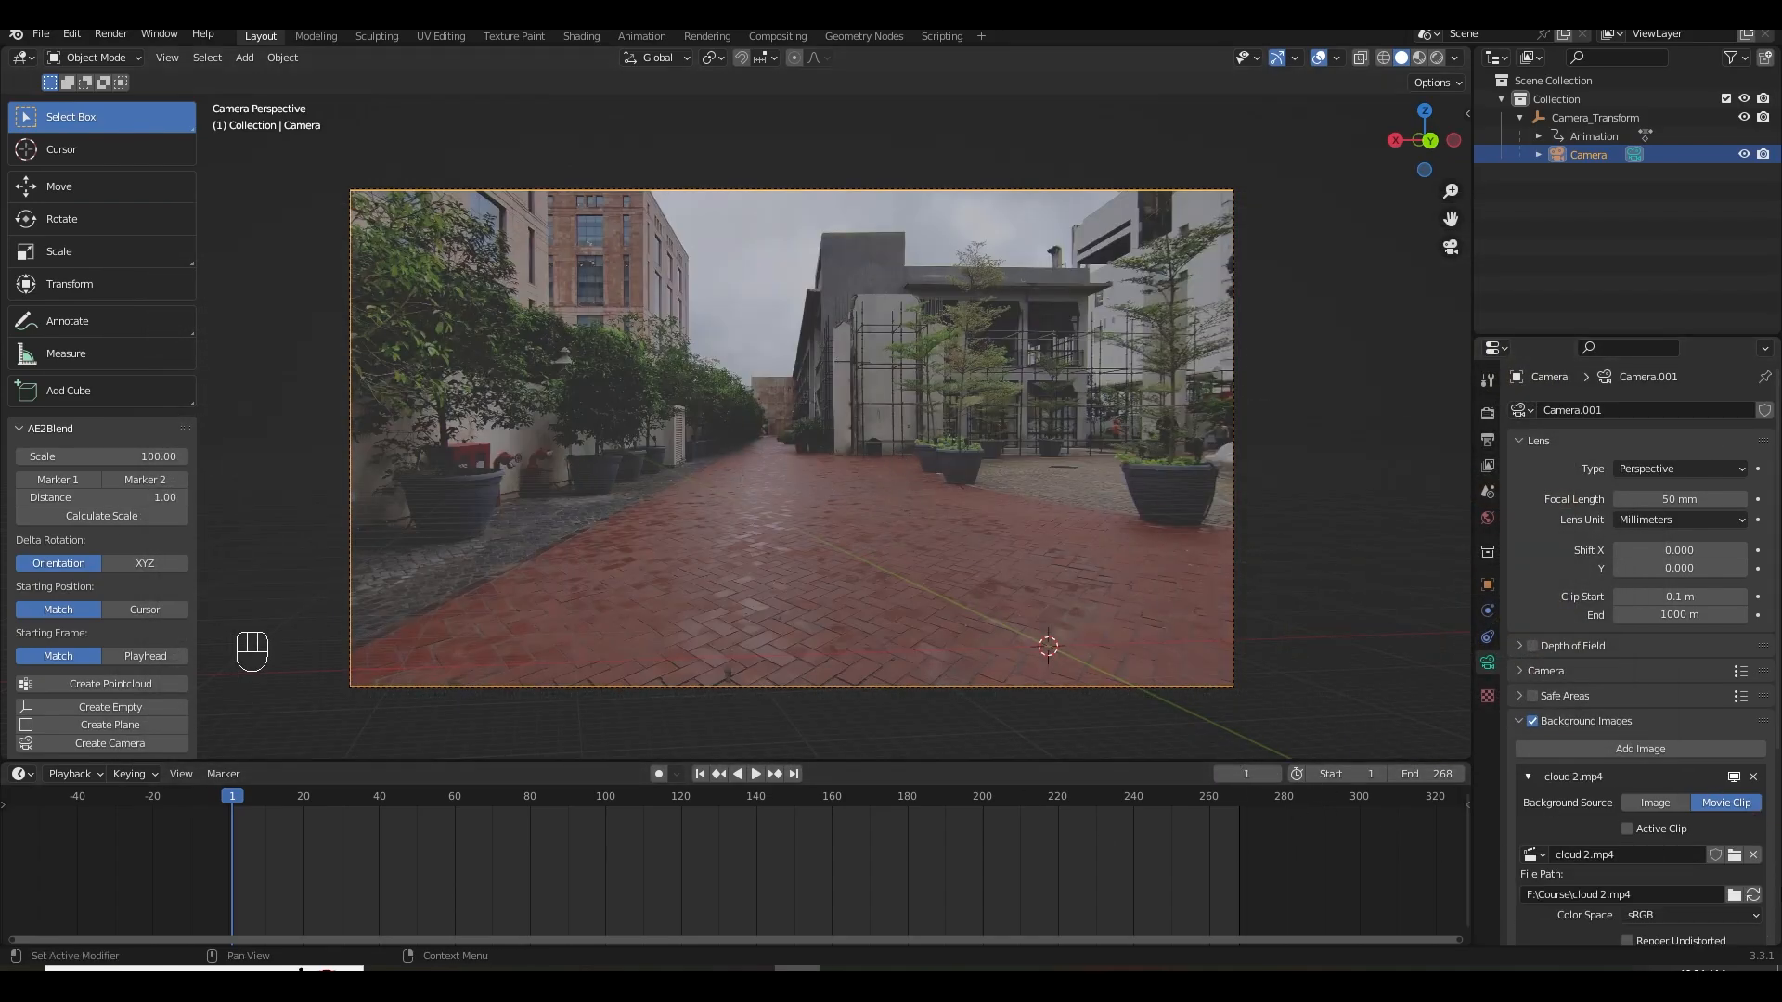
Set the background clip's opacity to 1.000 and play and scrub the footage in the camera view.
scroll(1591, 838, down, 3)
click(1690, 765)
drag(1690, 765, 1760, 765)
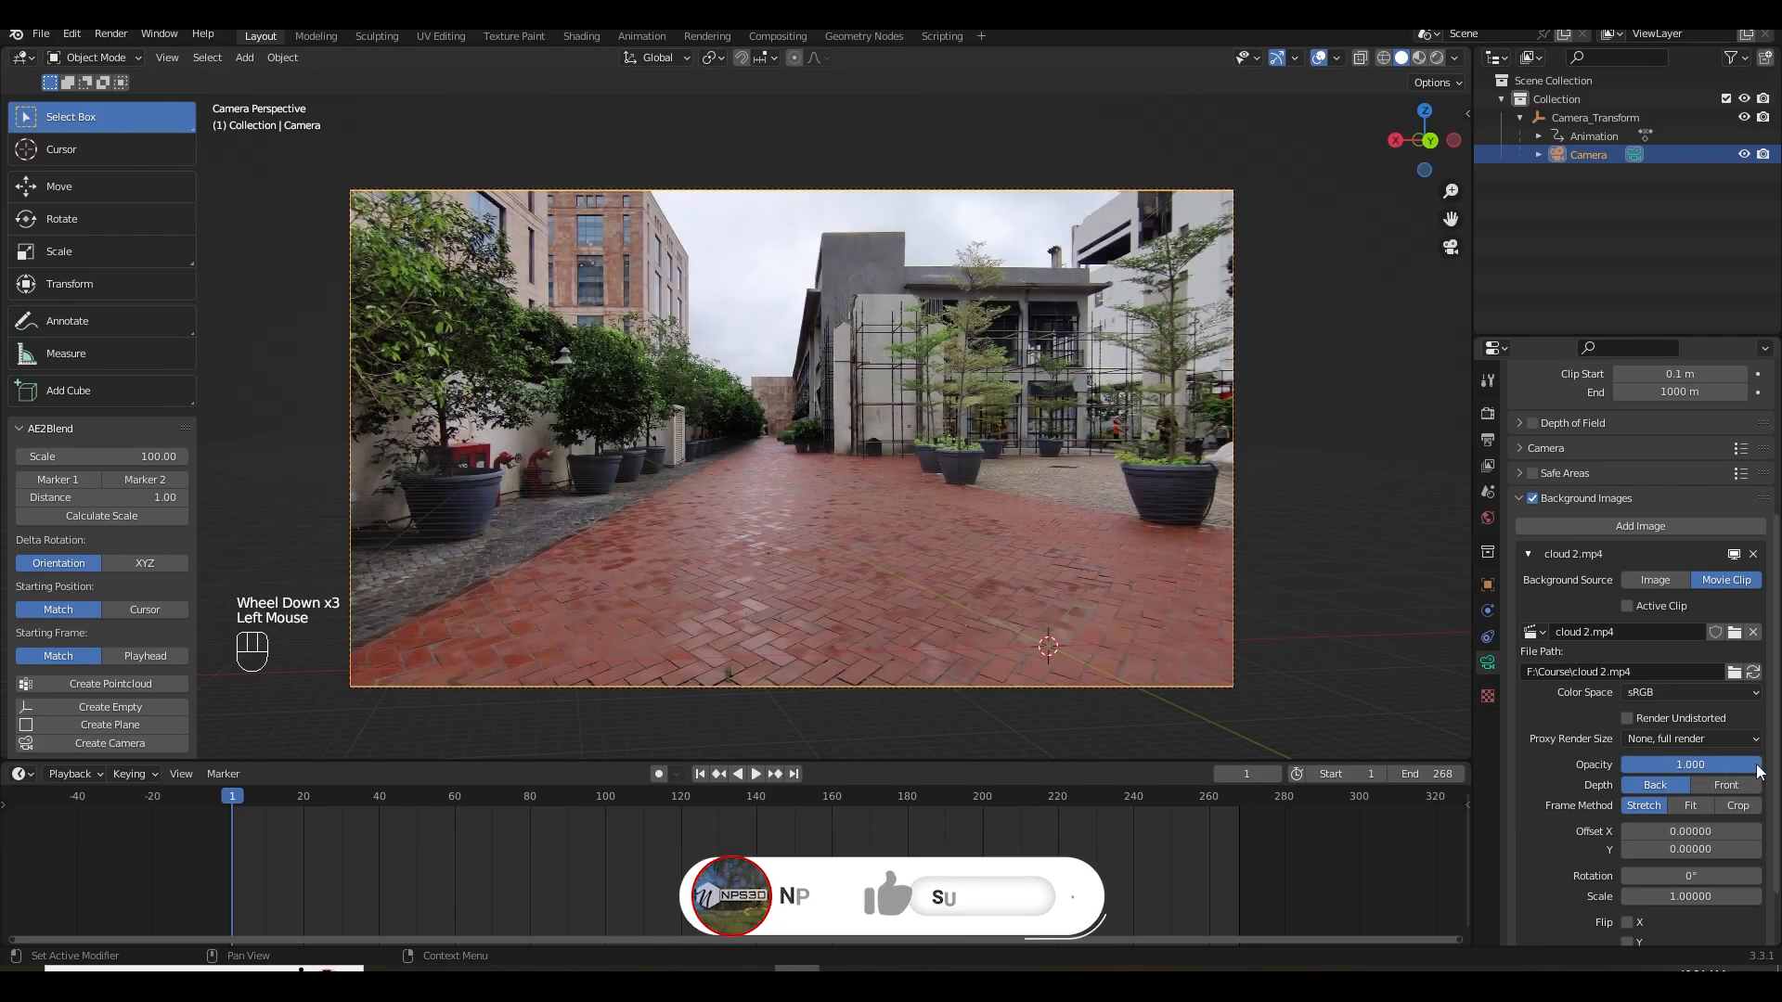
click(751, 777)
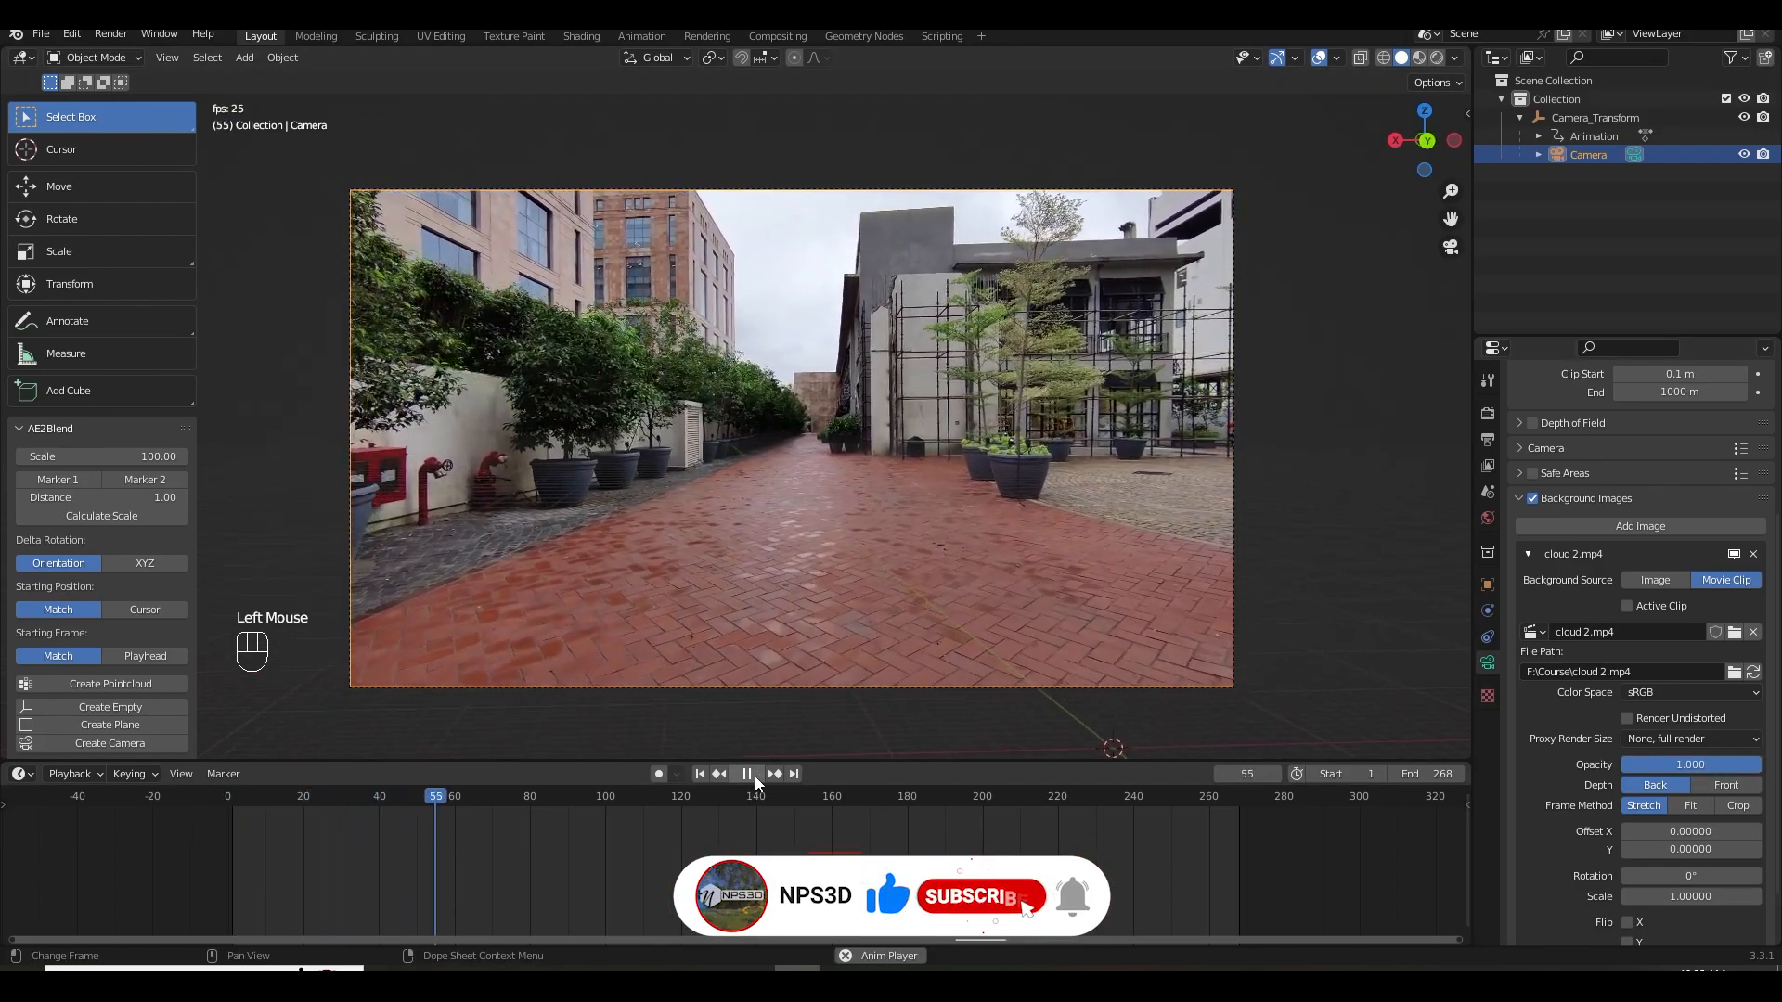
click(748, 773)
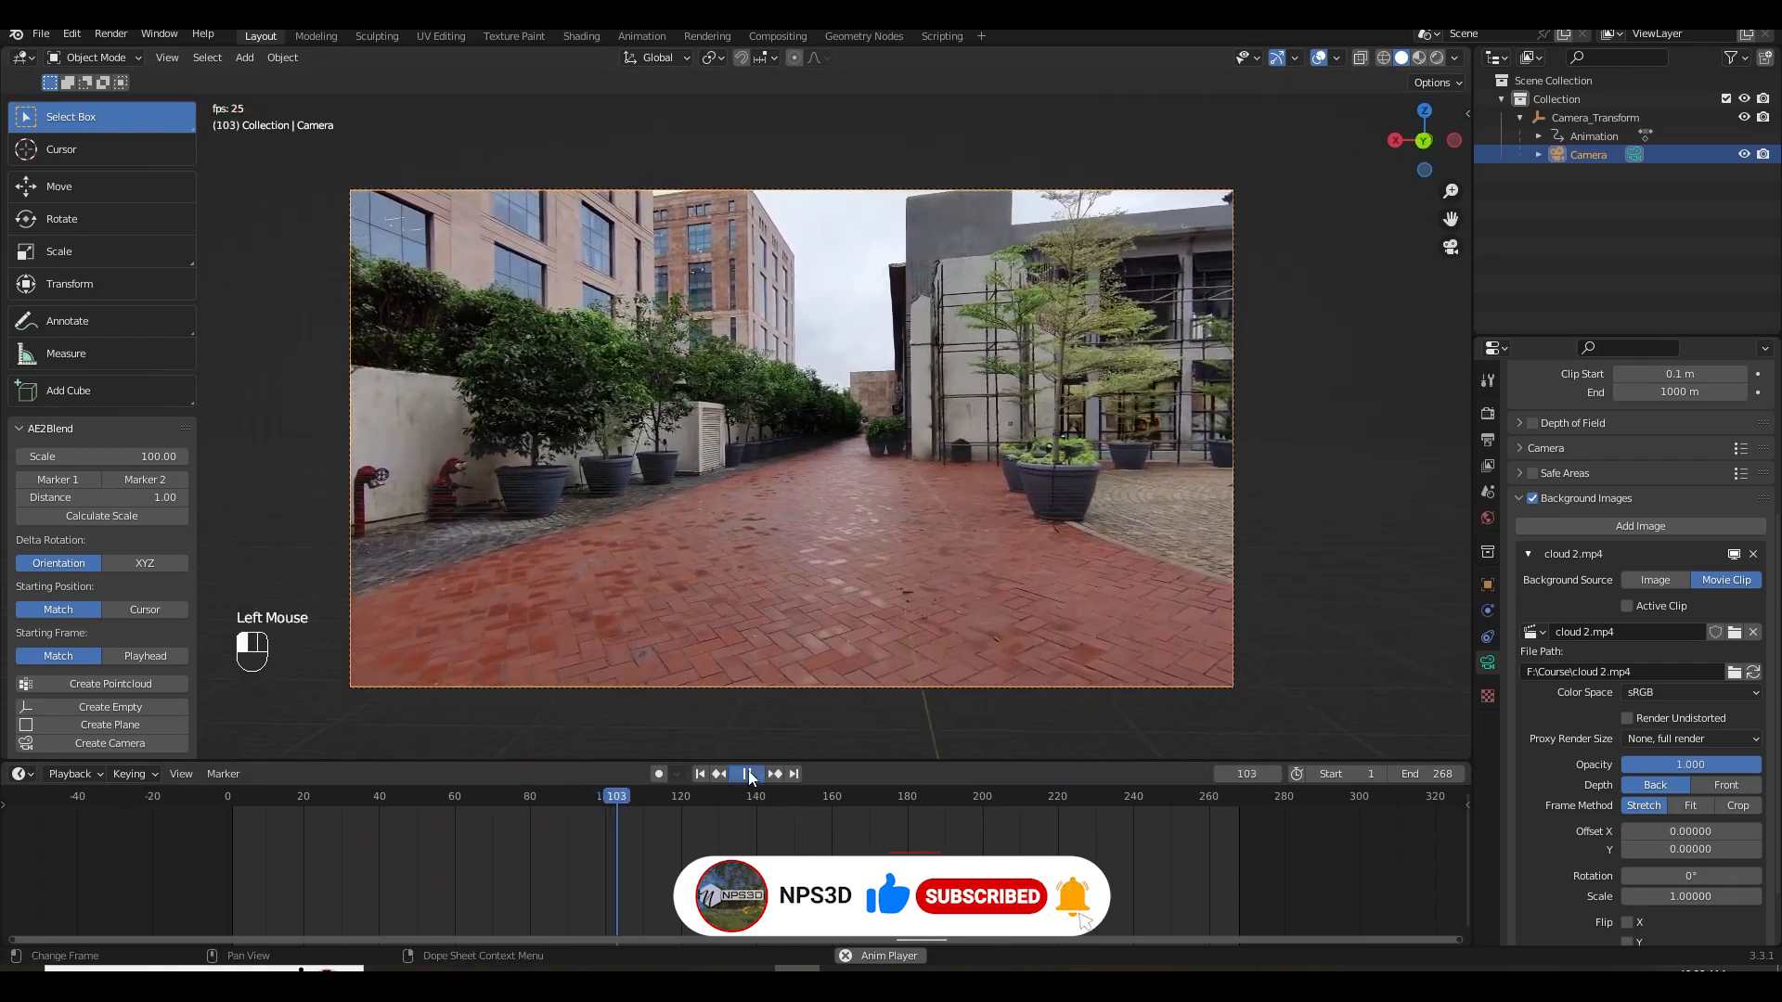
drag(557, 826, 682, 841)
drag(682, 841, 477, 858)
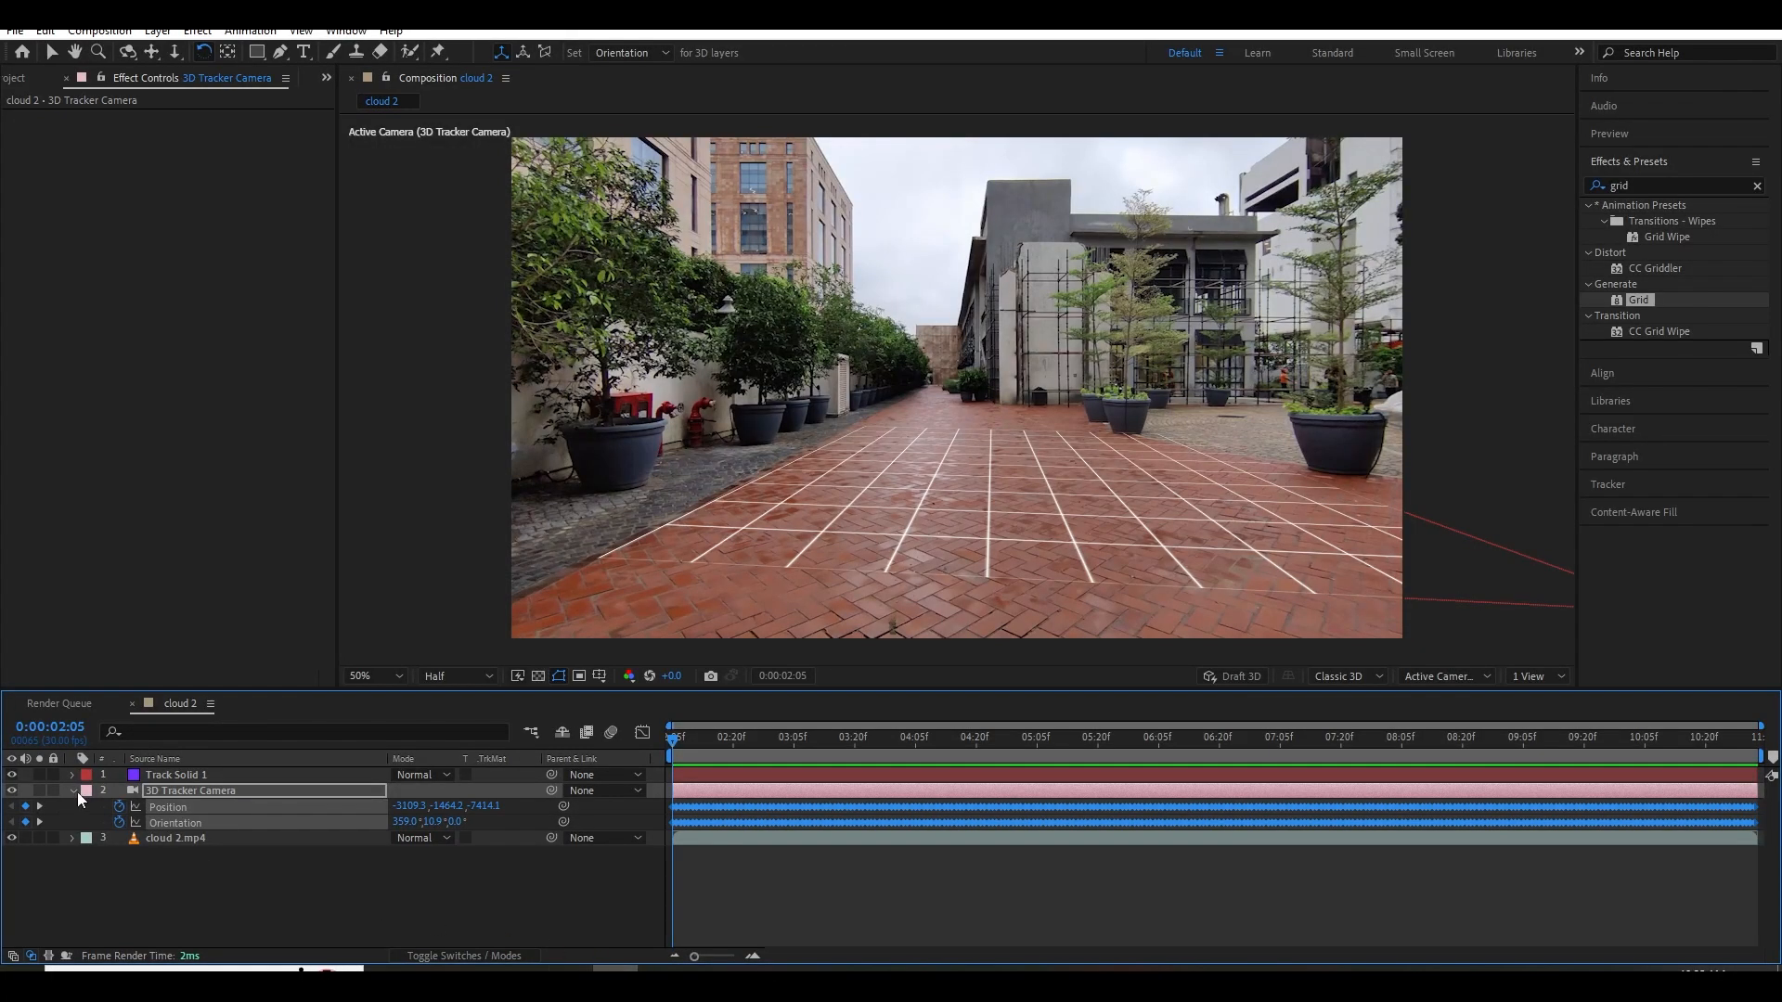
Copy Track Solid 1's transform in After Effects and create a plane from it in Blender with AE2Blend at the first frame.
click(73, 791)
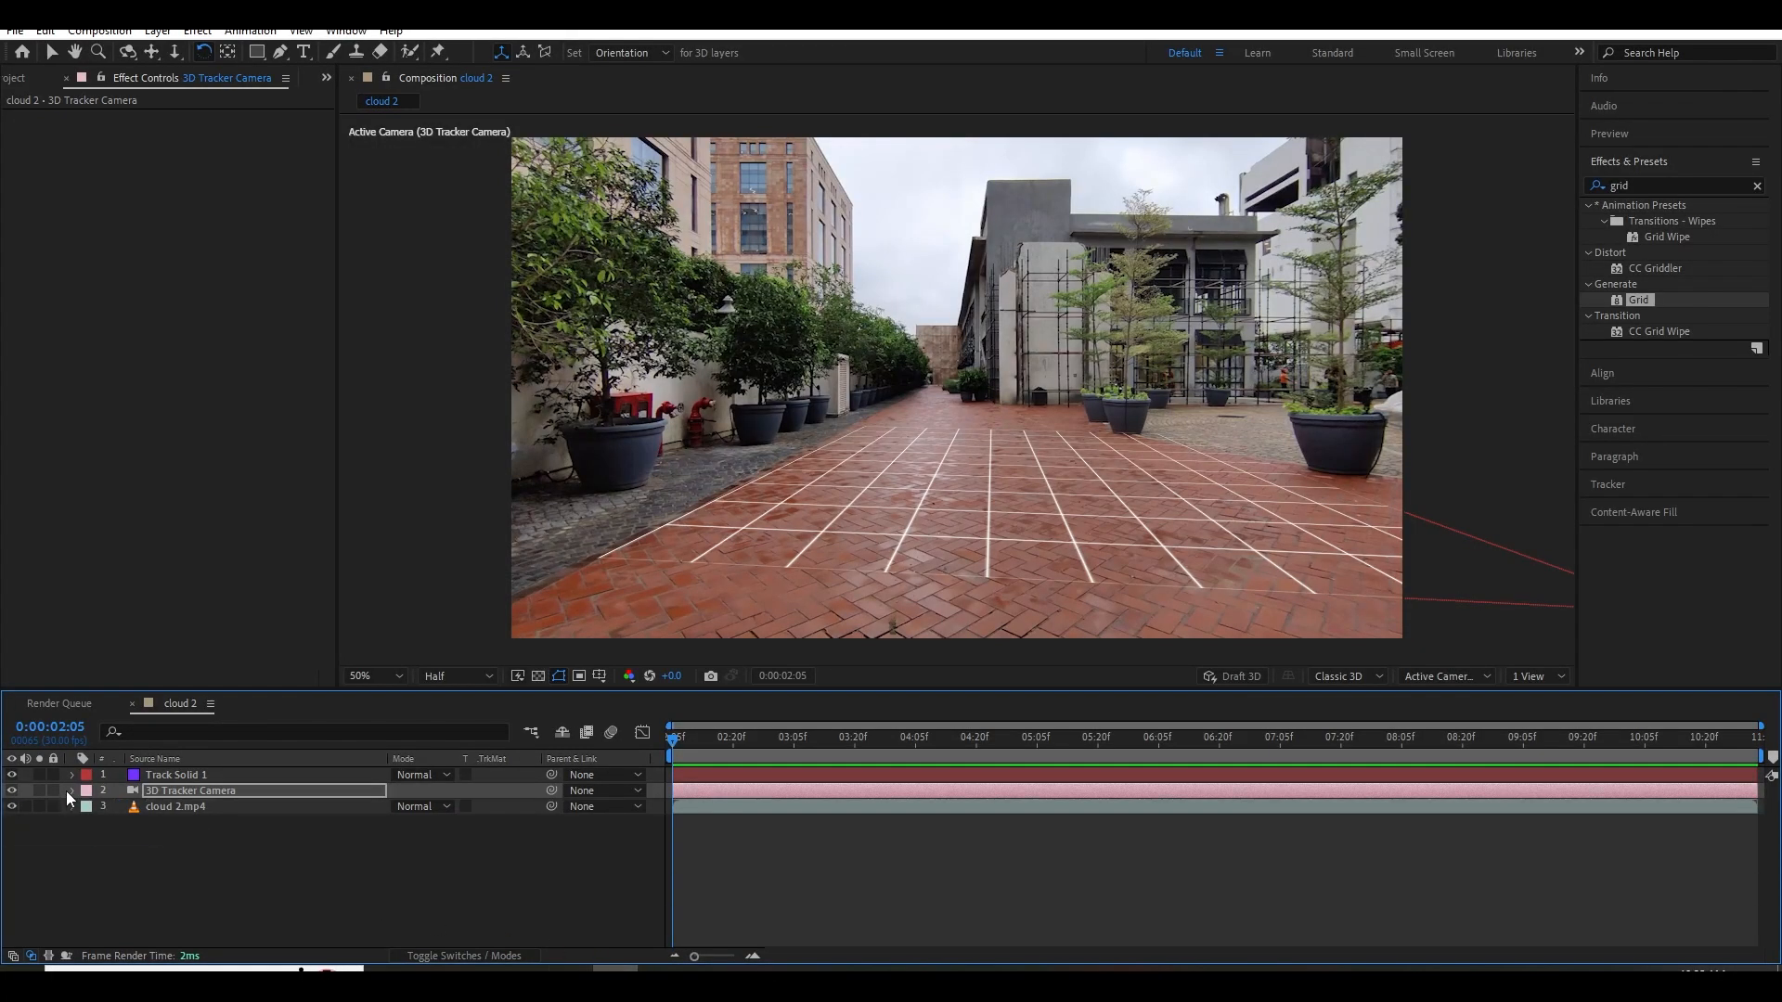
click(165, 777)
click(73, 776)
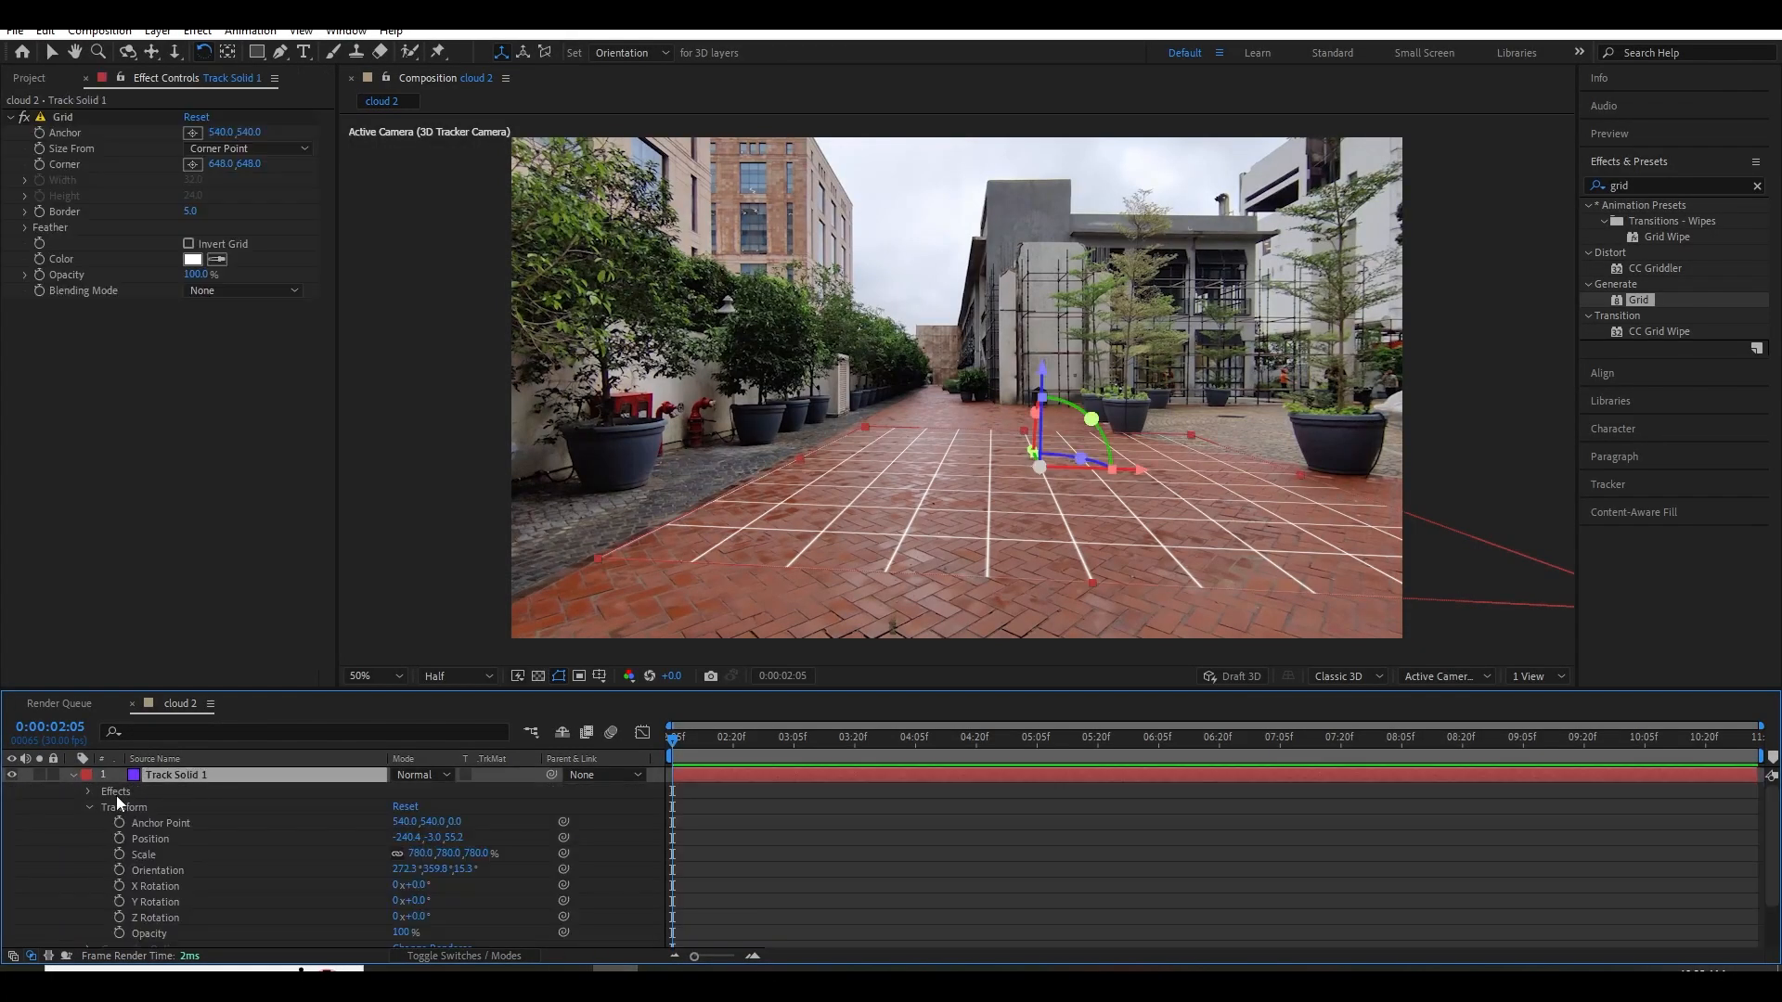
click(87, 808)
click(86, 808)
click(135, 824)
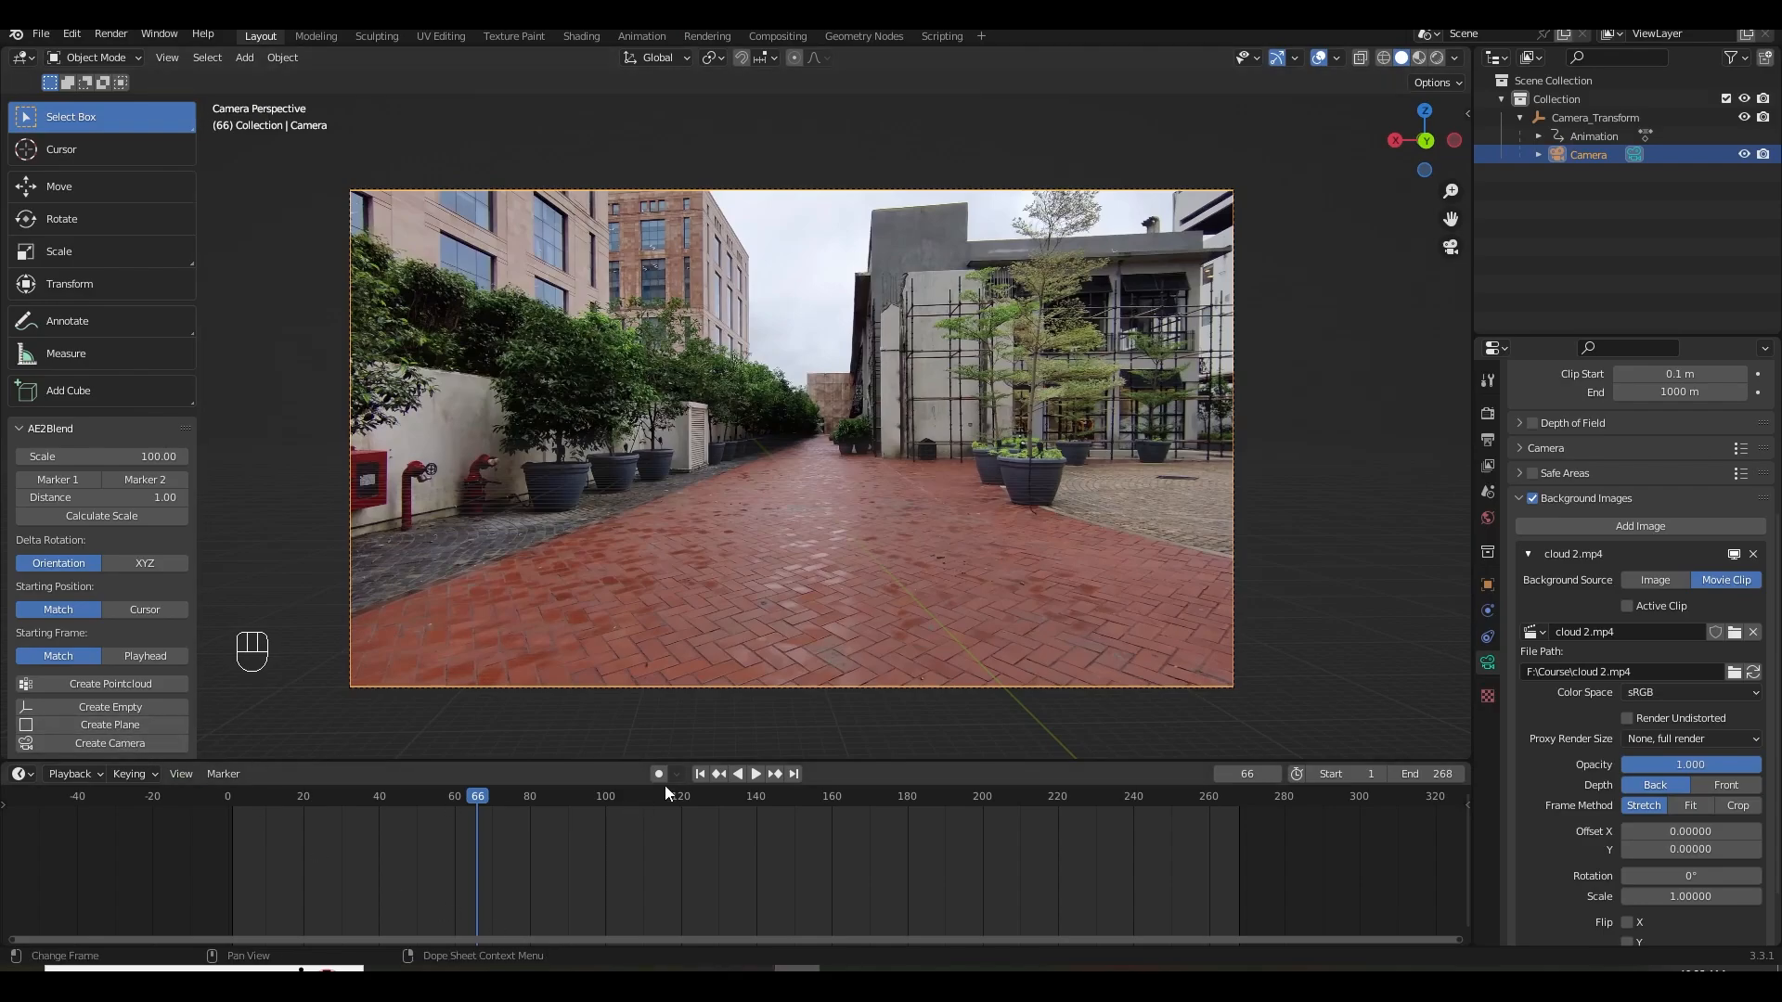
click(704, 778)
click(137, 724)
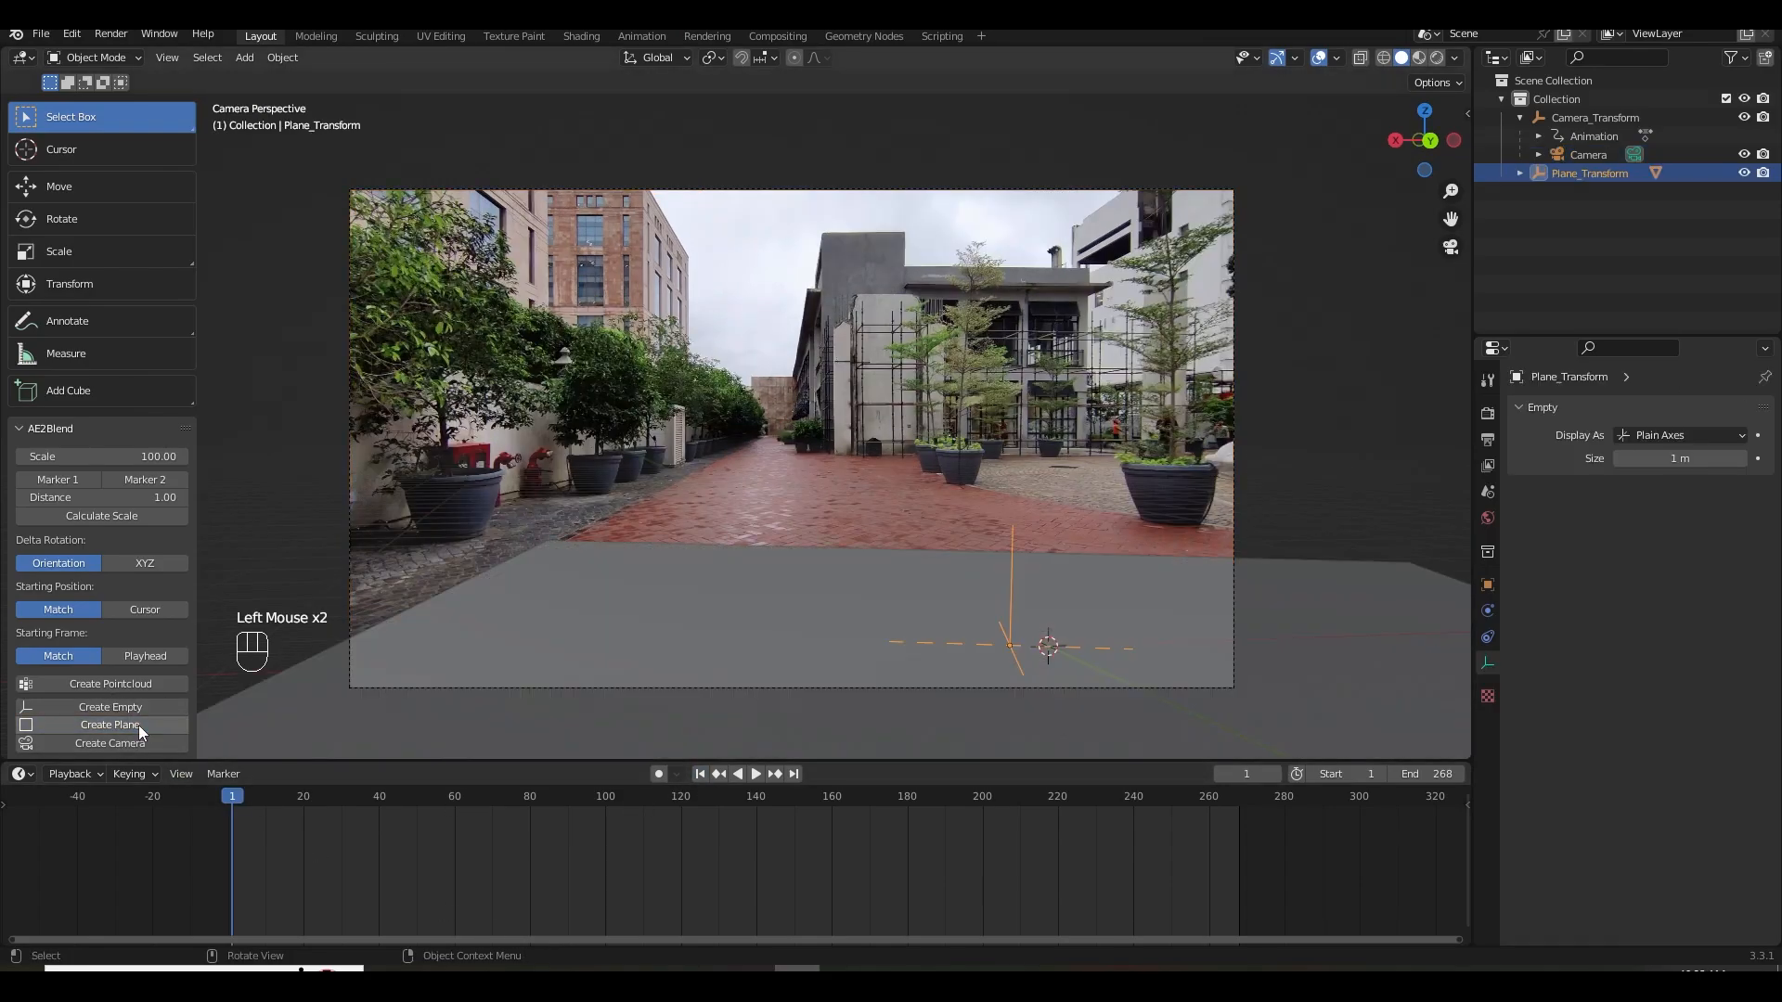
Play back the plane over the footage and set the scene's frame rate to 30 fps.
click(766, 776)
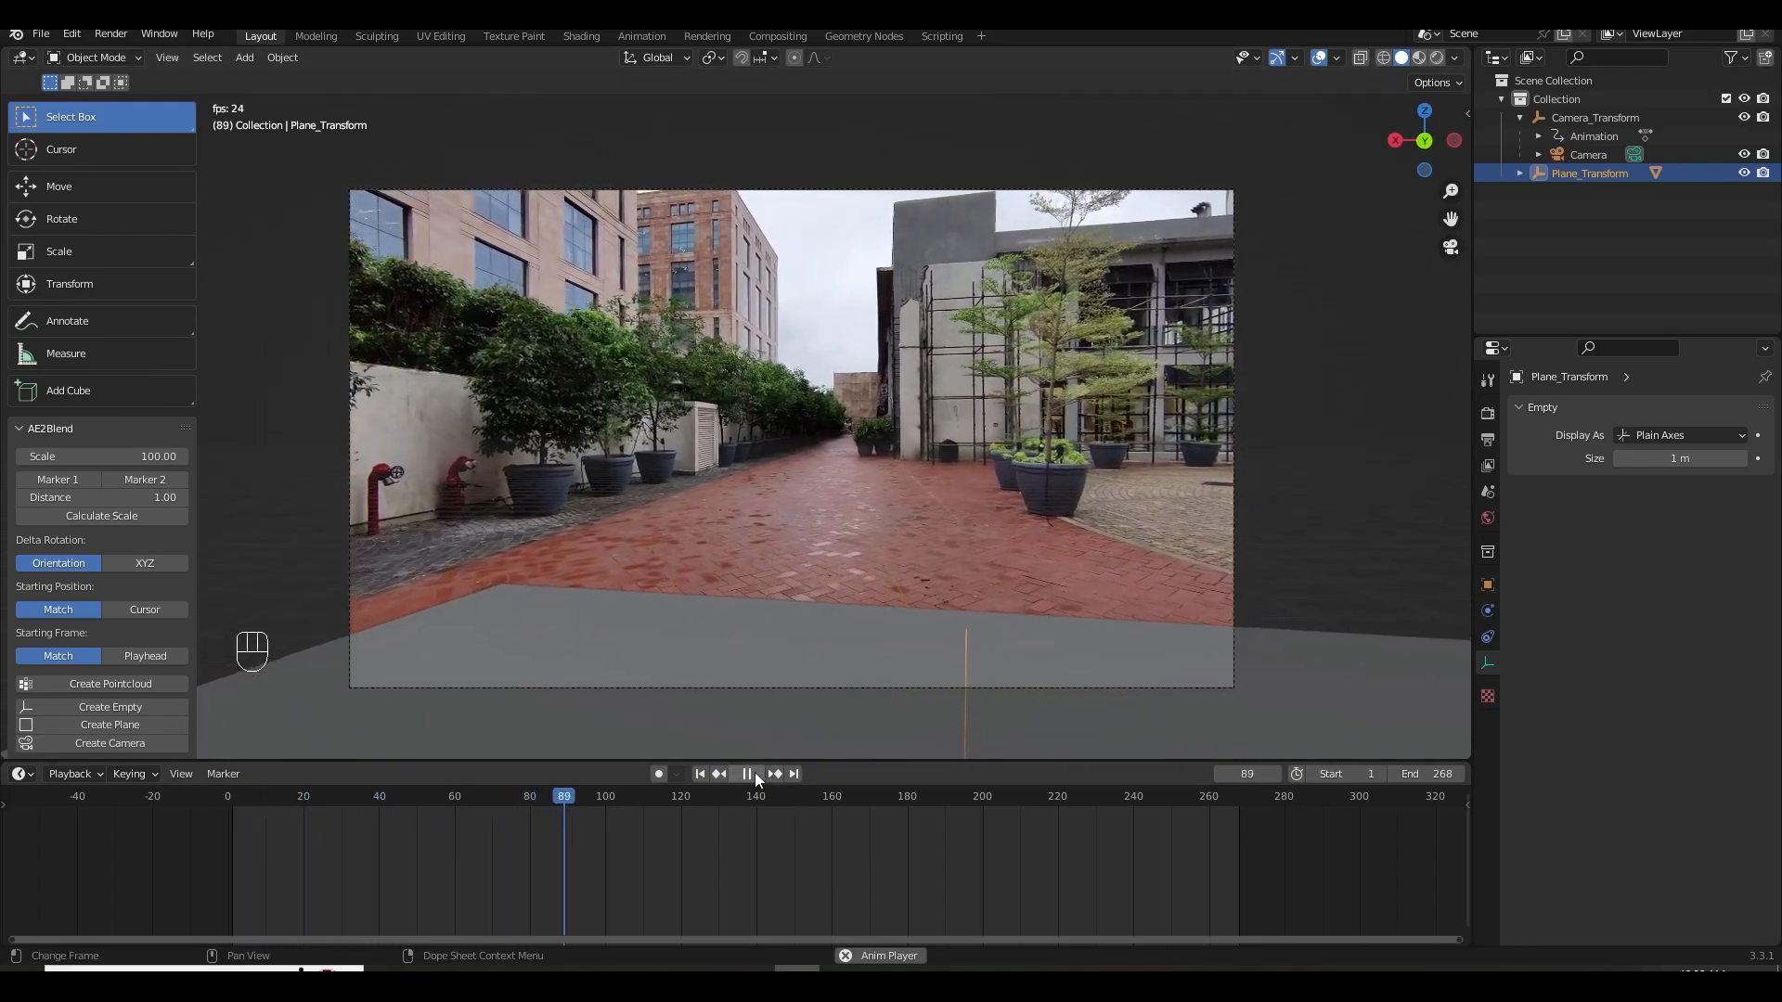
click(755, 773)
click(1487, 440)
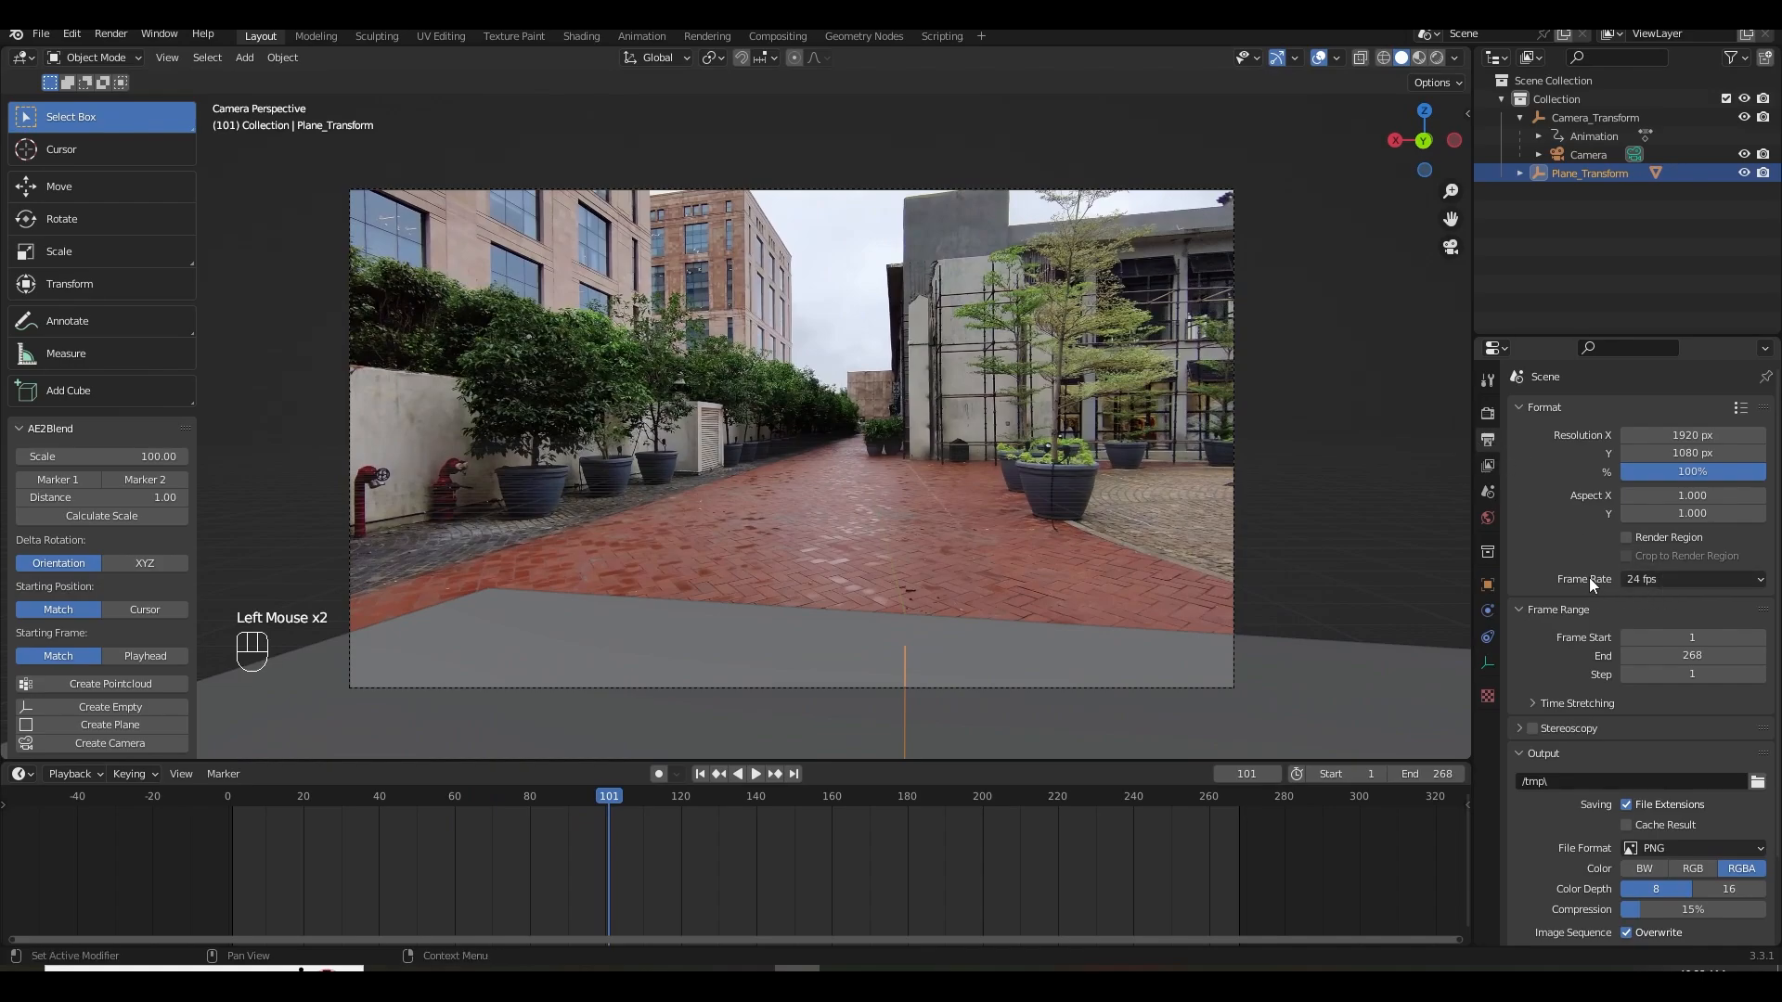
click(1667, 574)
click(1665, 672)
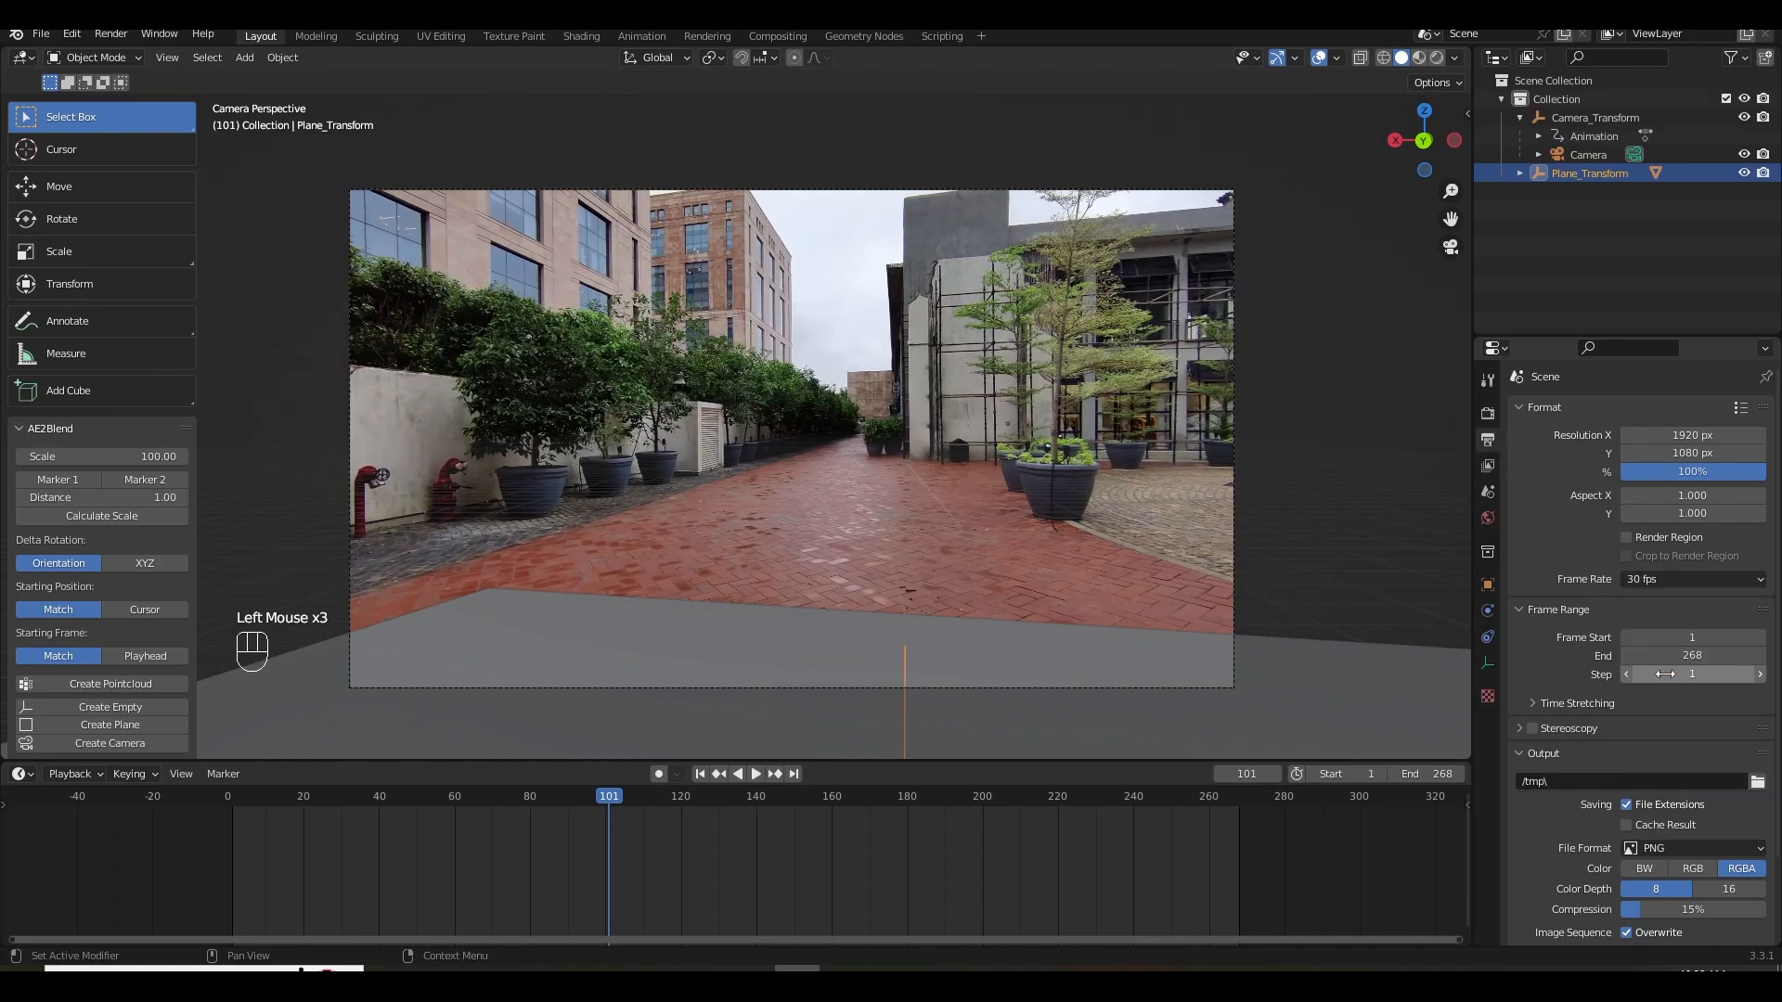
Play the Blender scene from the first frame and scrub the After Effects composition to compare the plane with the tracked grid.
click(700, 773)
click(755, 773)
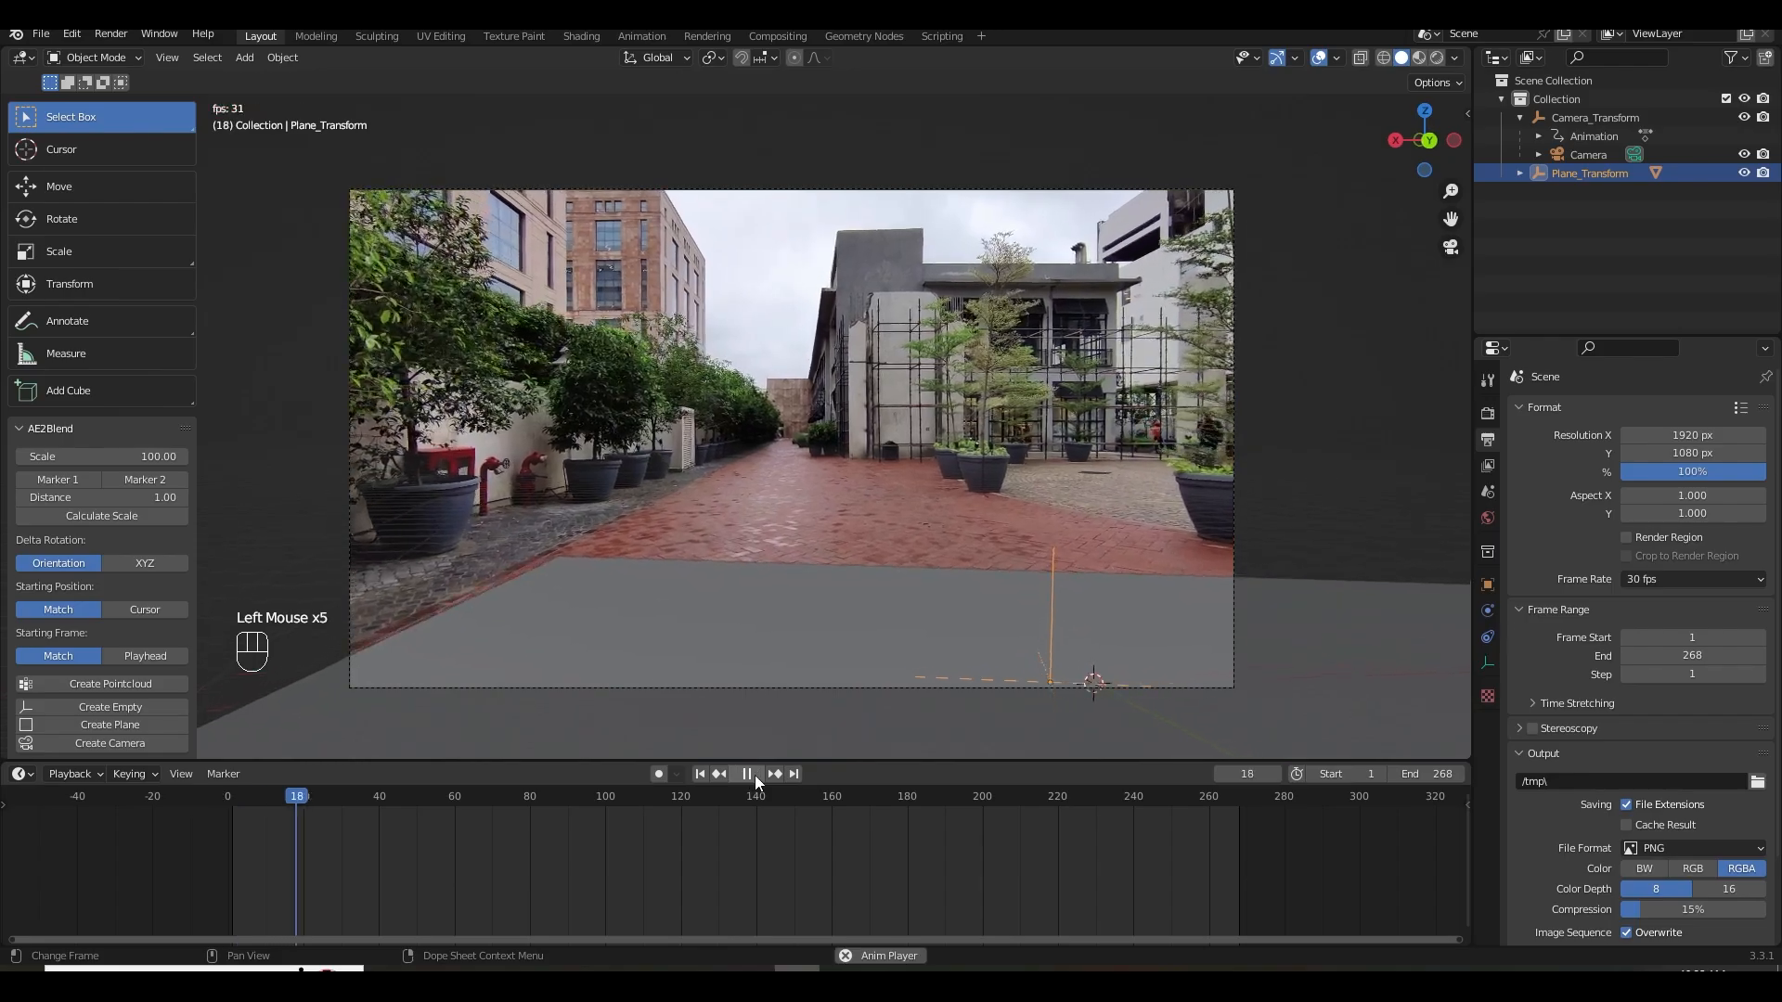
click(755, 773)
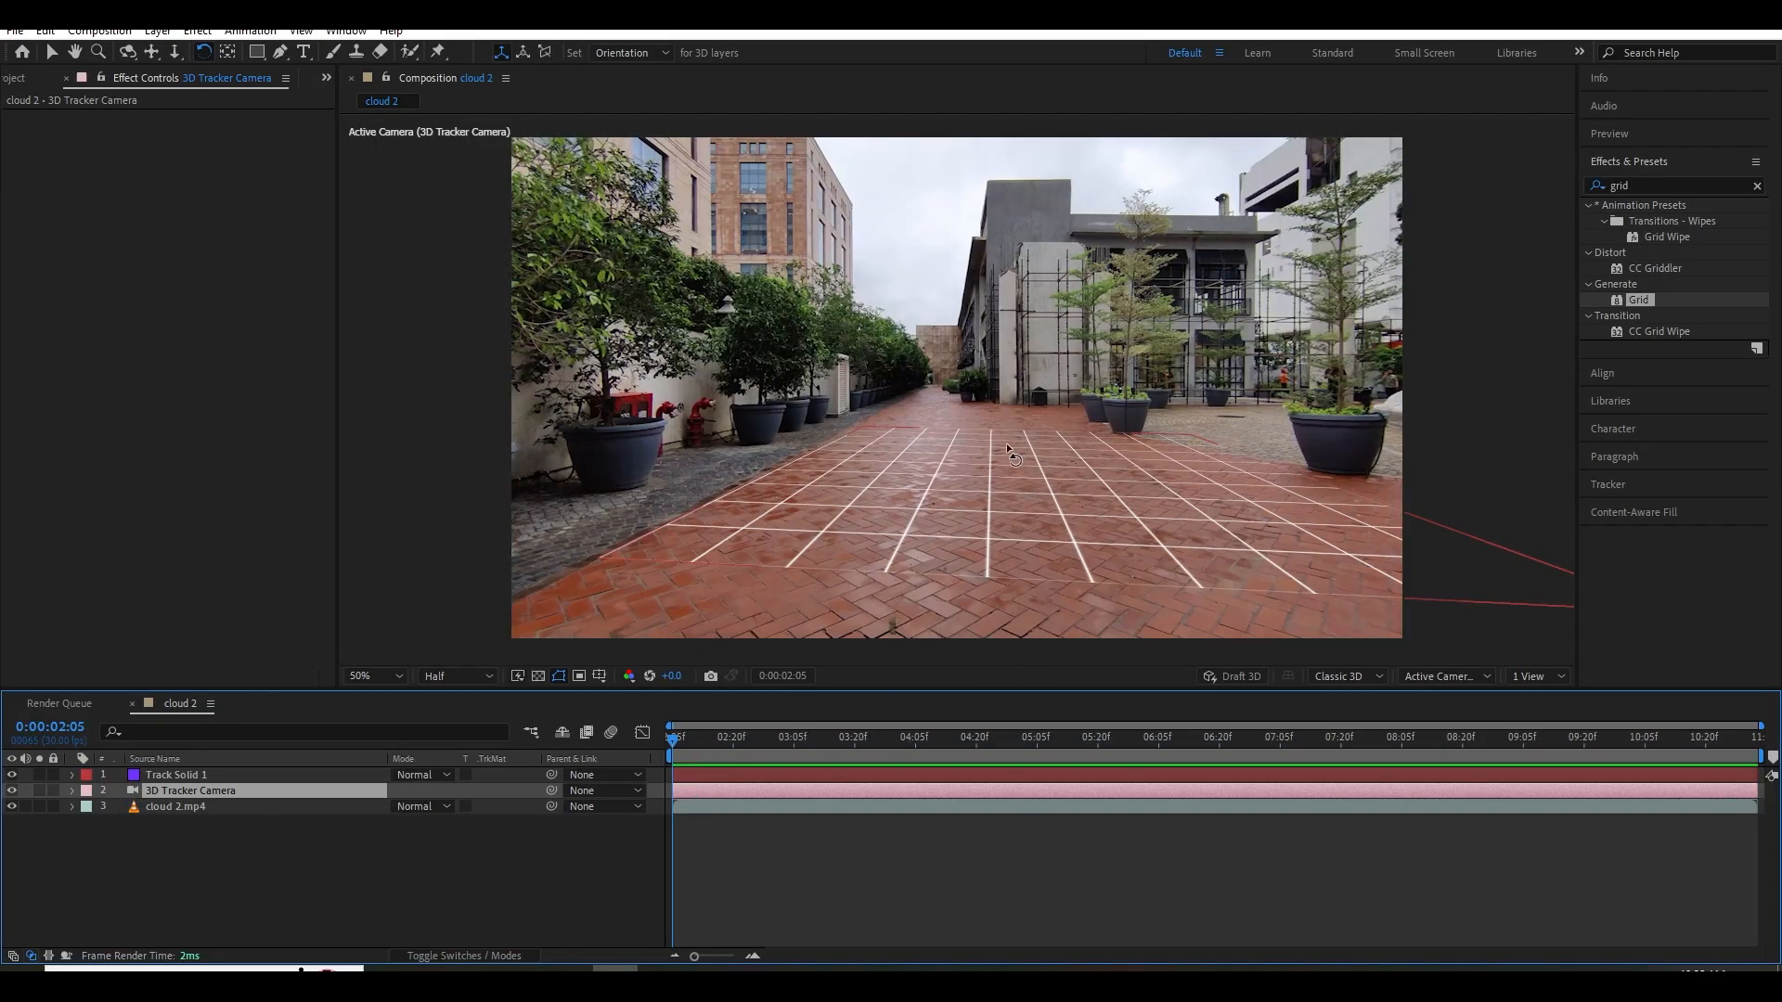
drag(882, 739, 1288, 800)
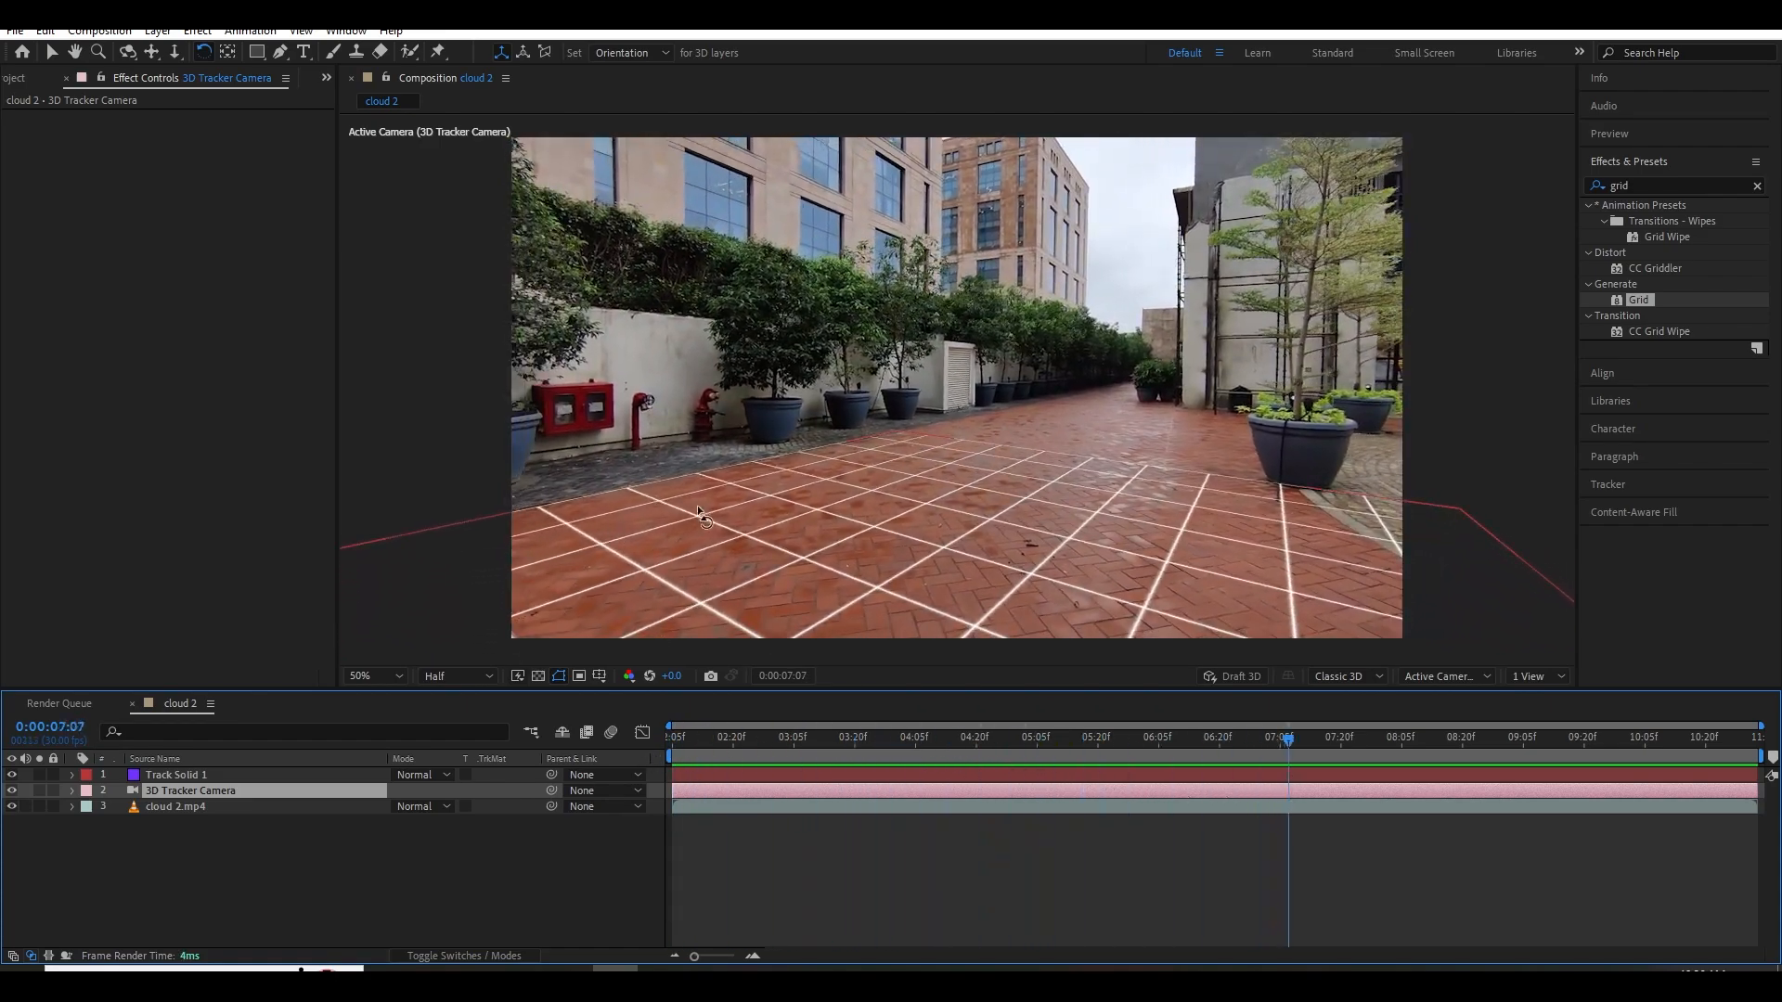
Copy the focal length value from the 3D Tracker Camera's settings in After Effects.
double_click(186, 794)
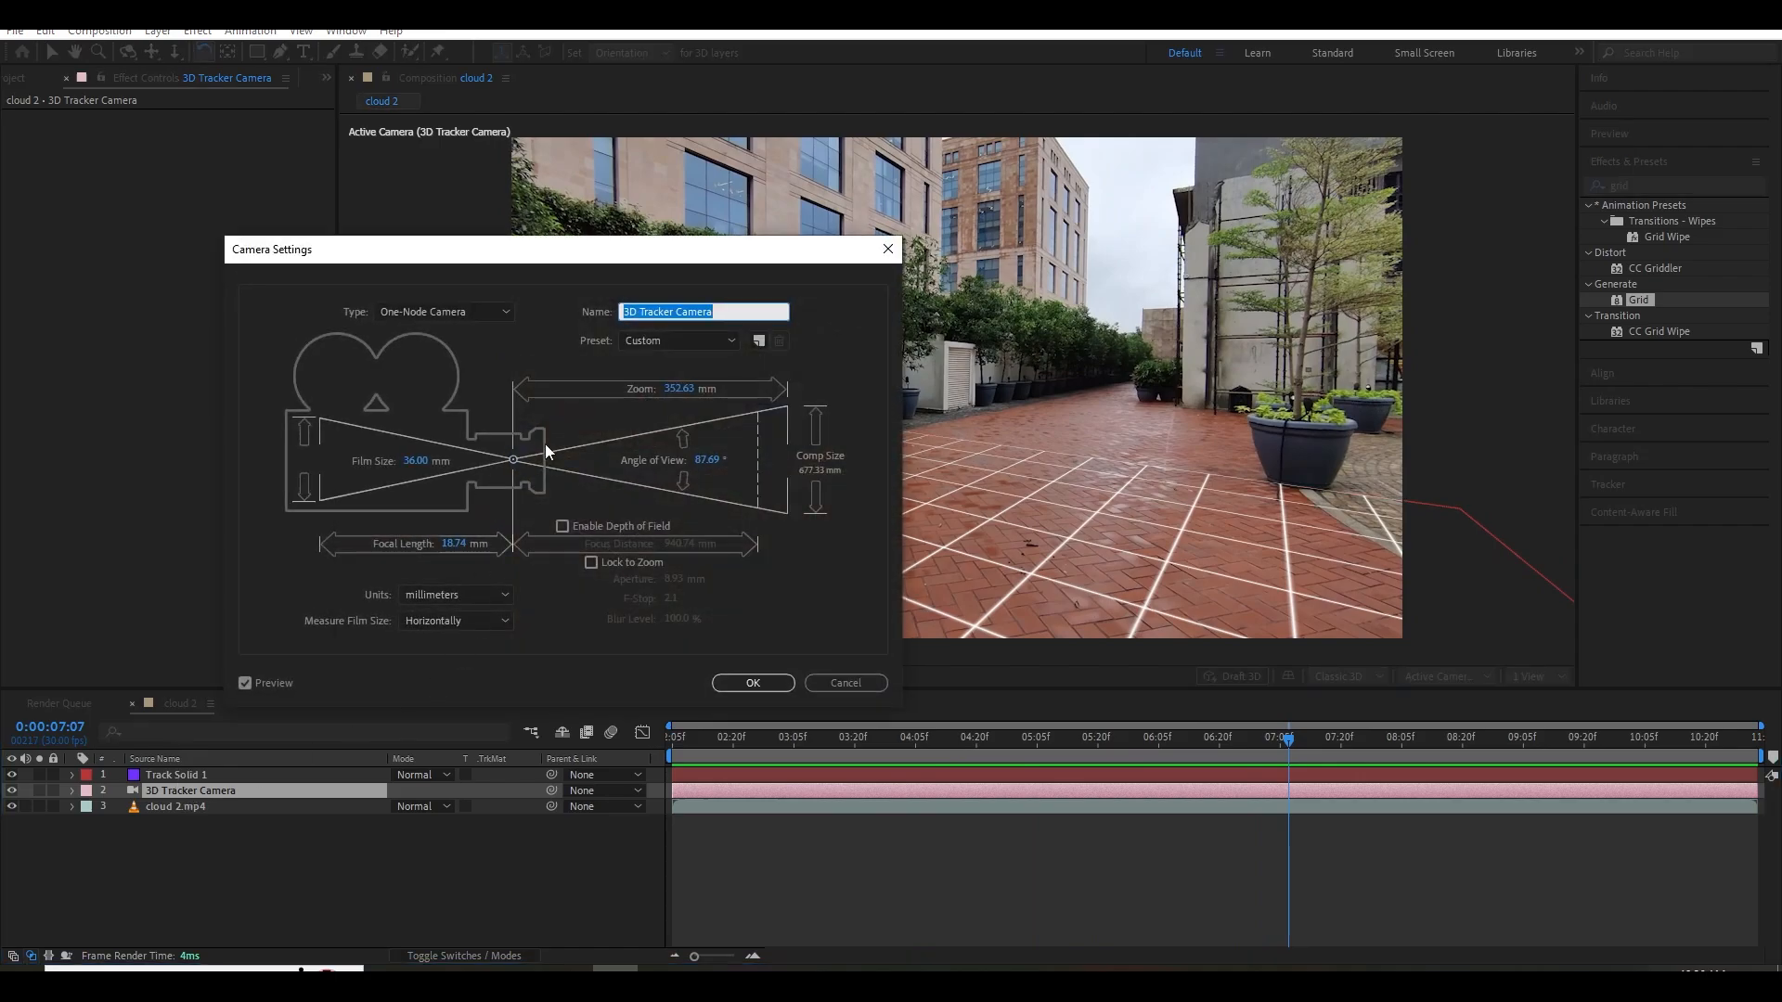
click(459, 545)
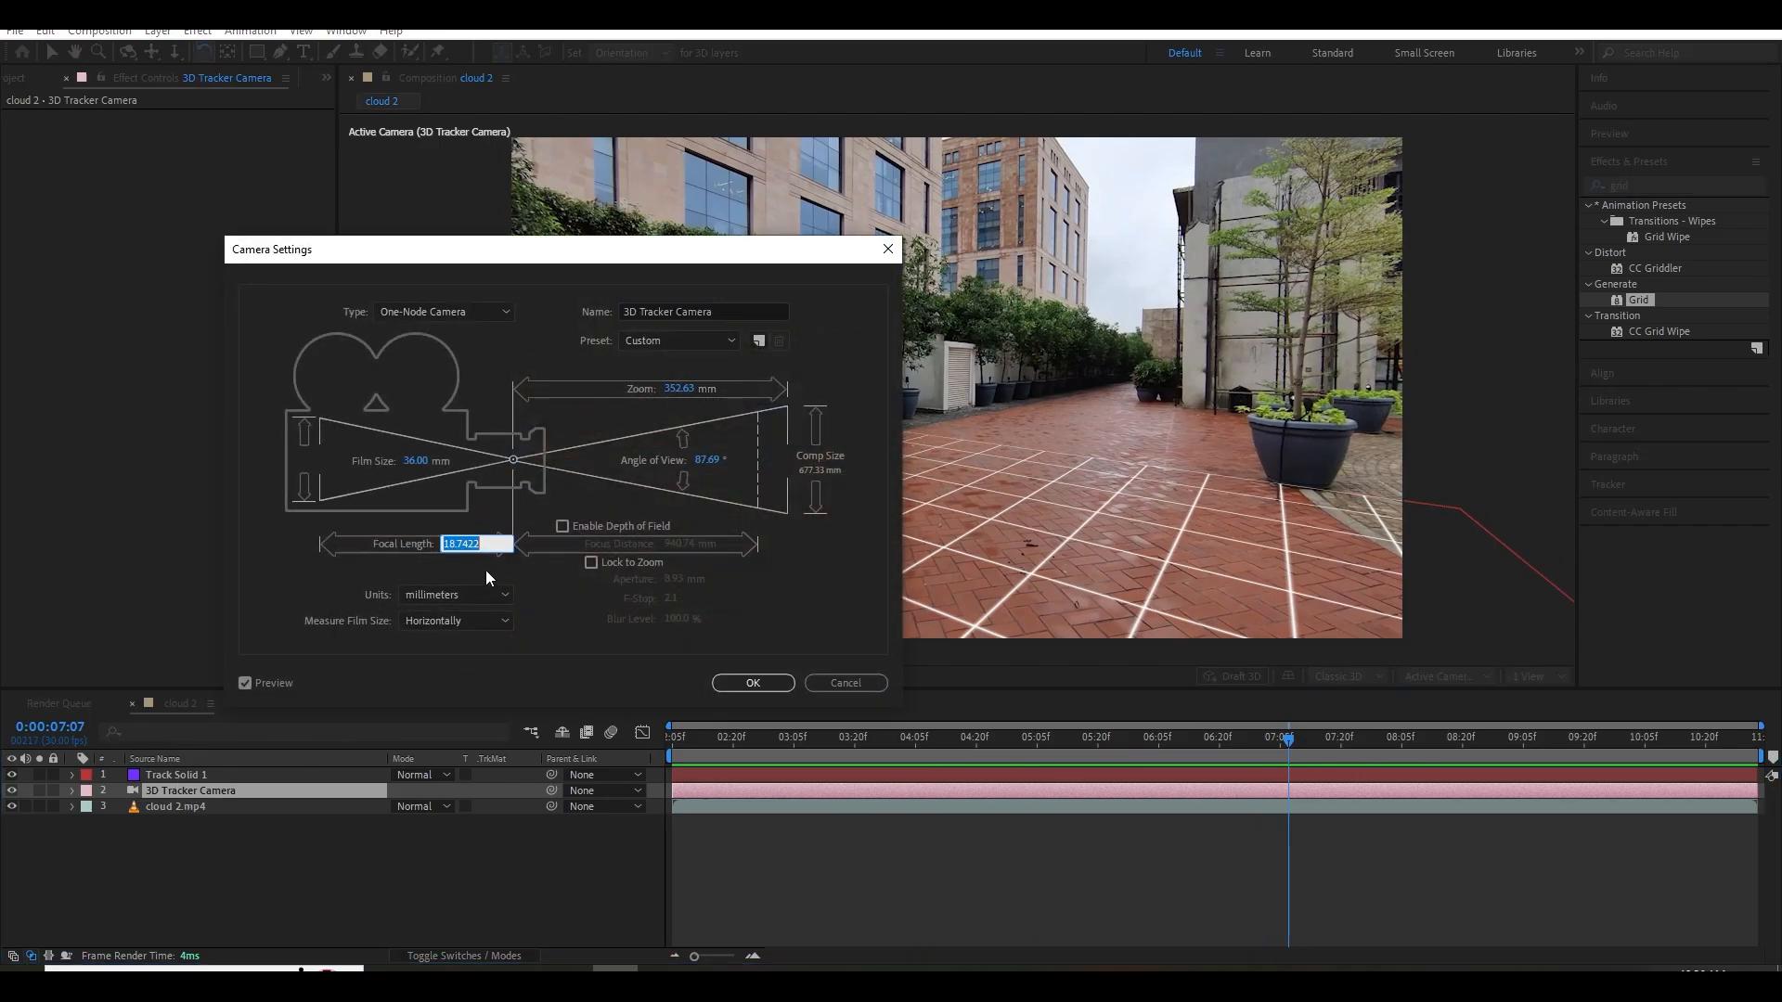
click(752, 684)
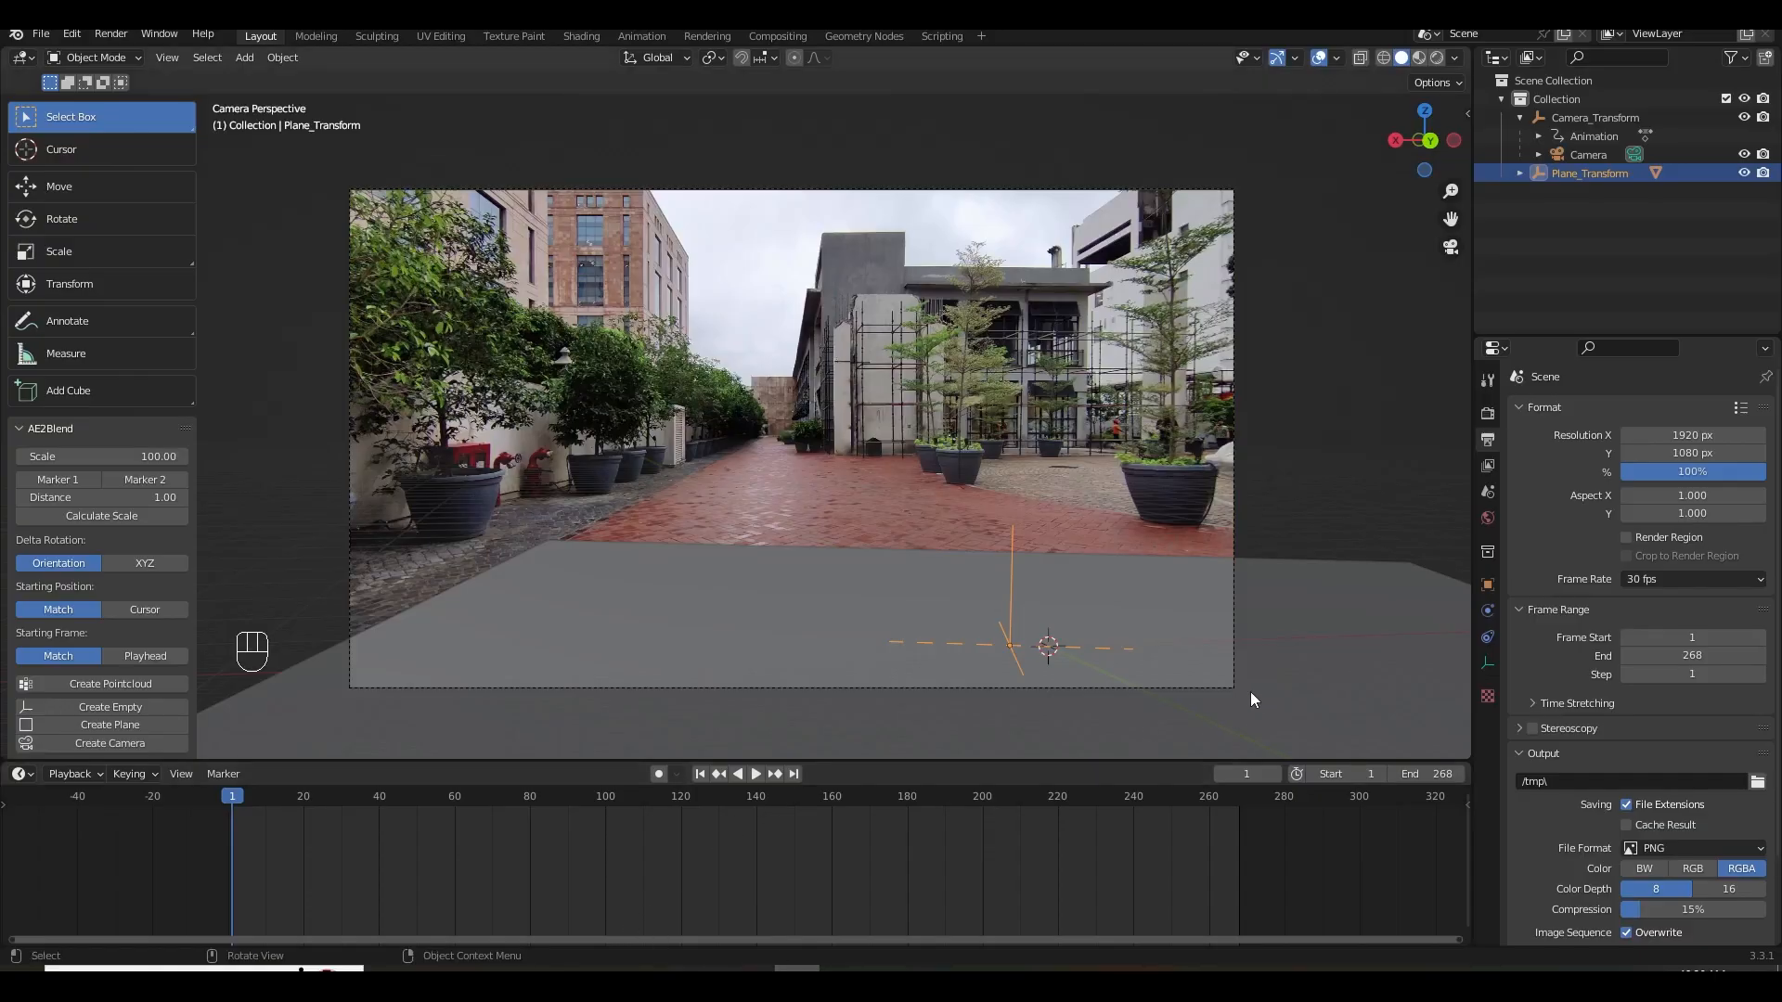
Set the Blender camera's focal length to 18.74 mm and play back the scene to check the plane's alignment.
click(1585, 156)
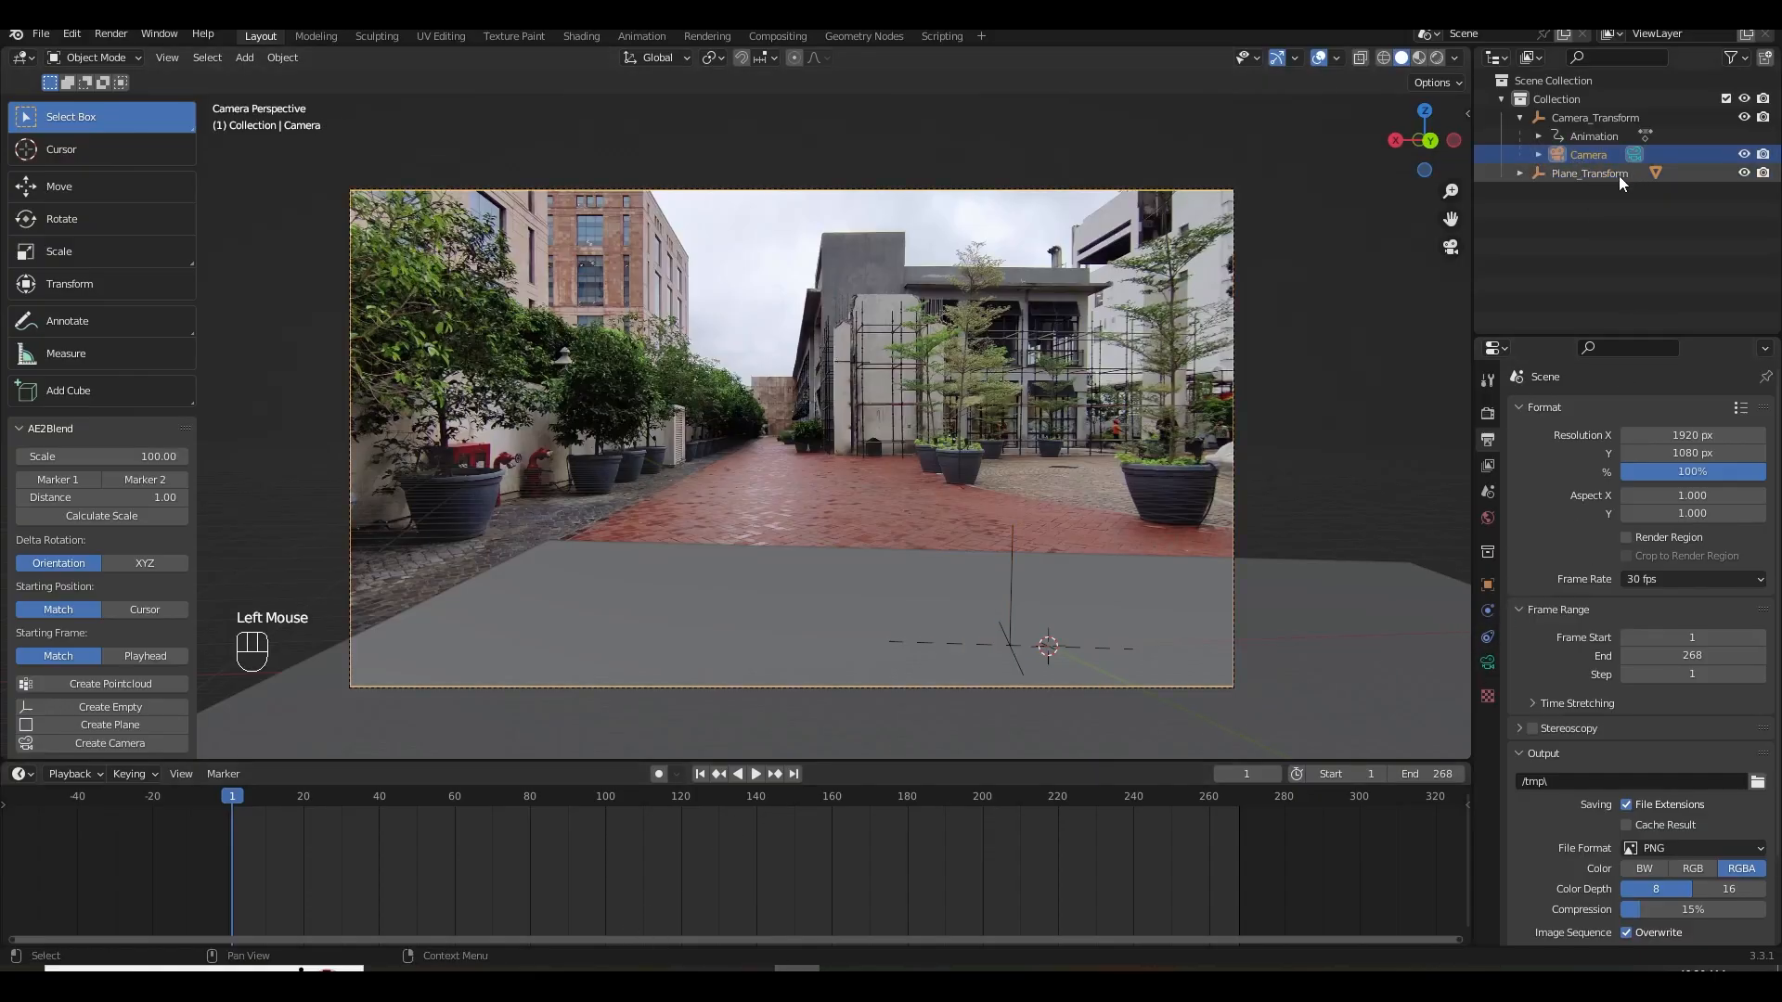
click(1488, 663)
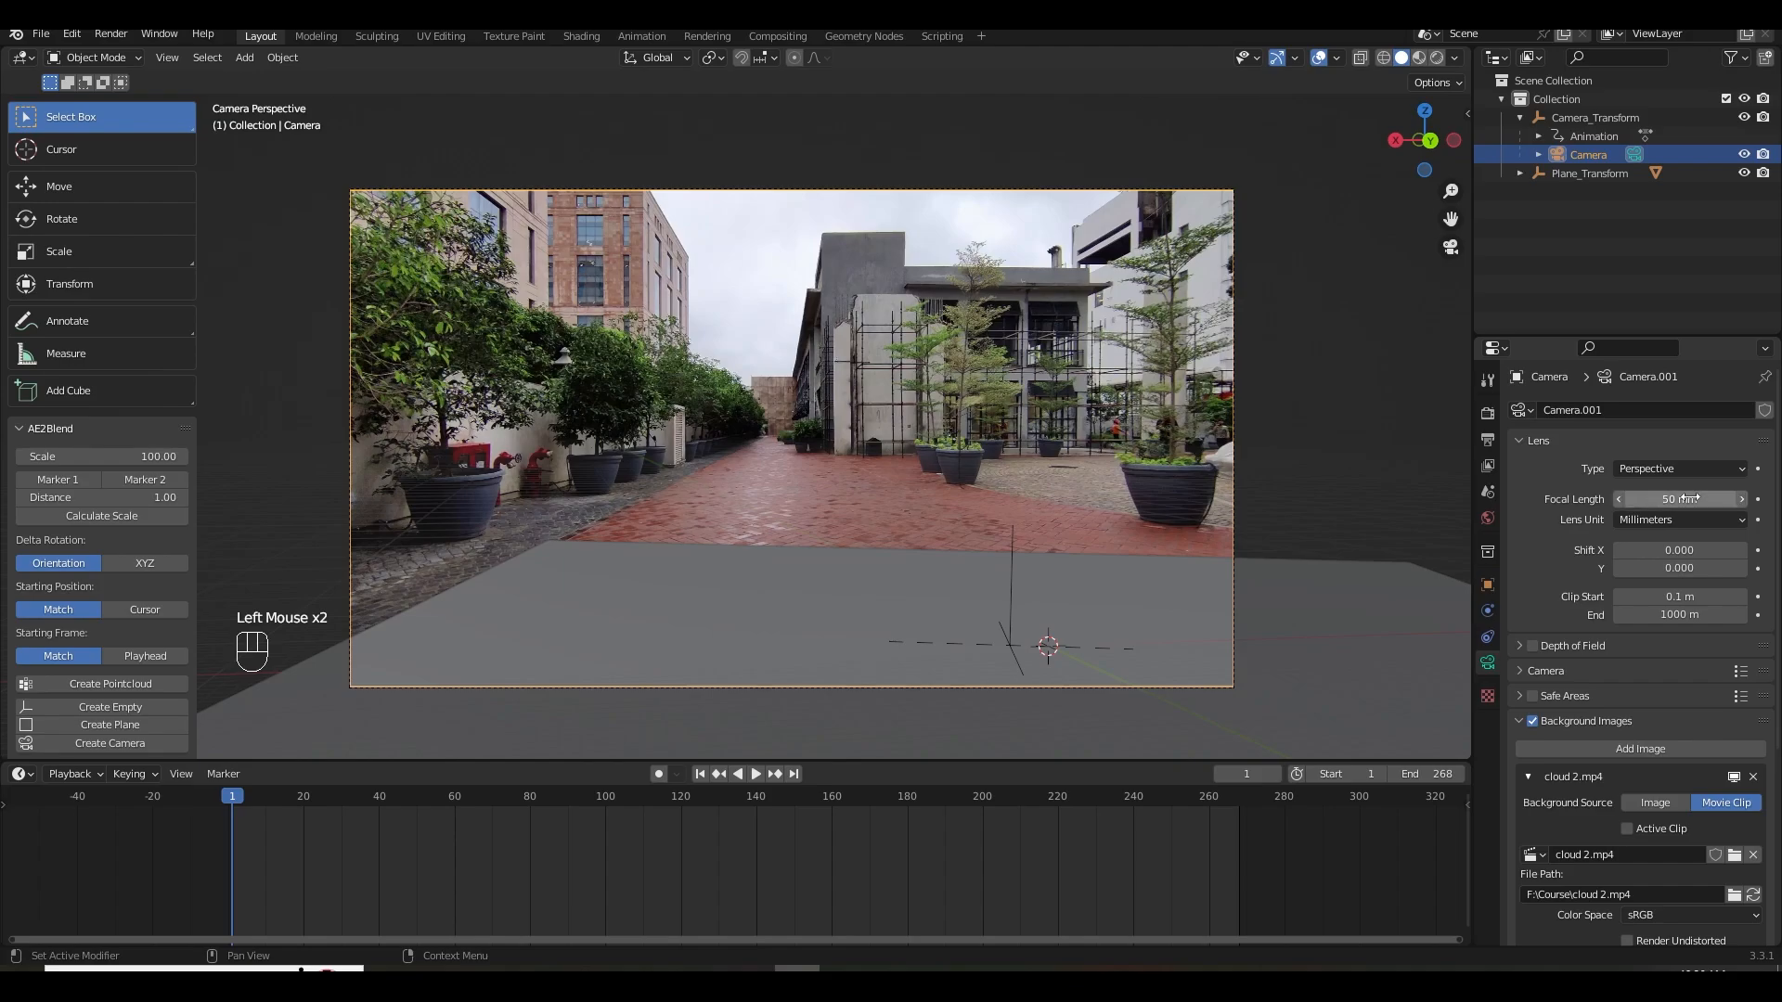
drag(1703, 499, 1703, 499)
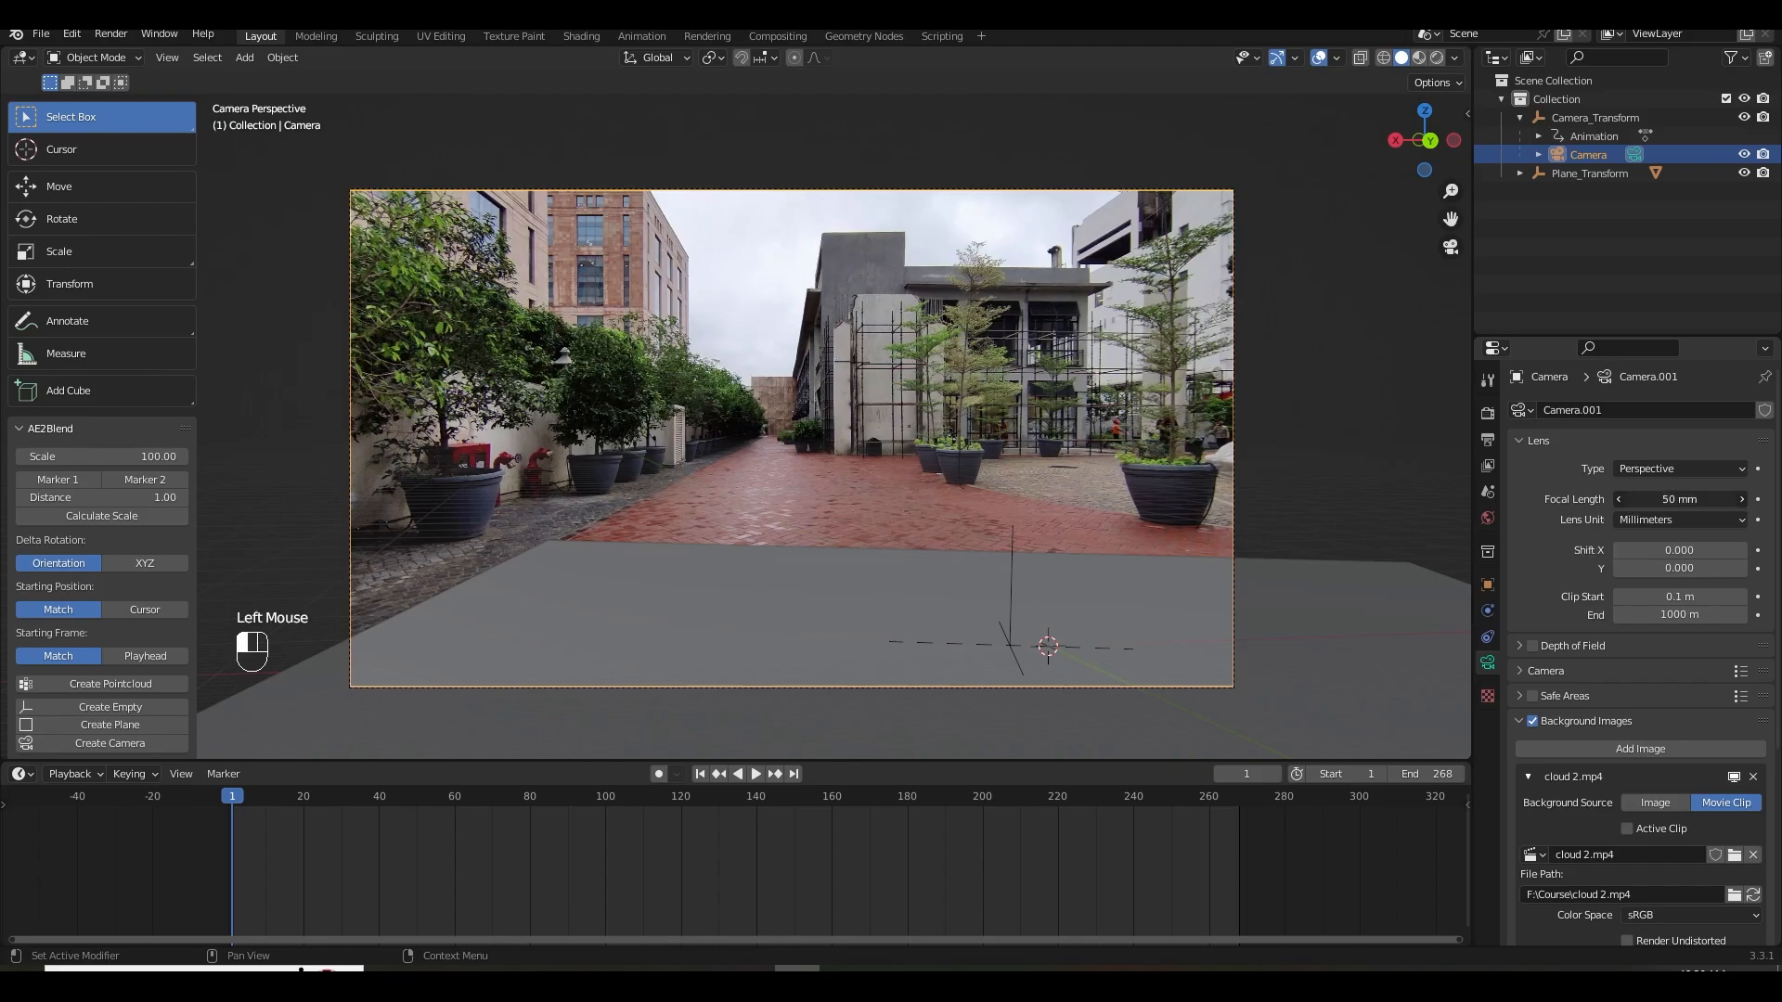
click(1583, 511)
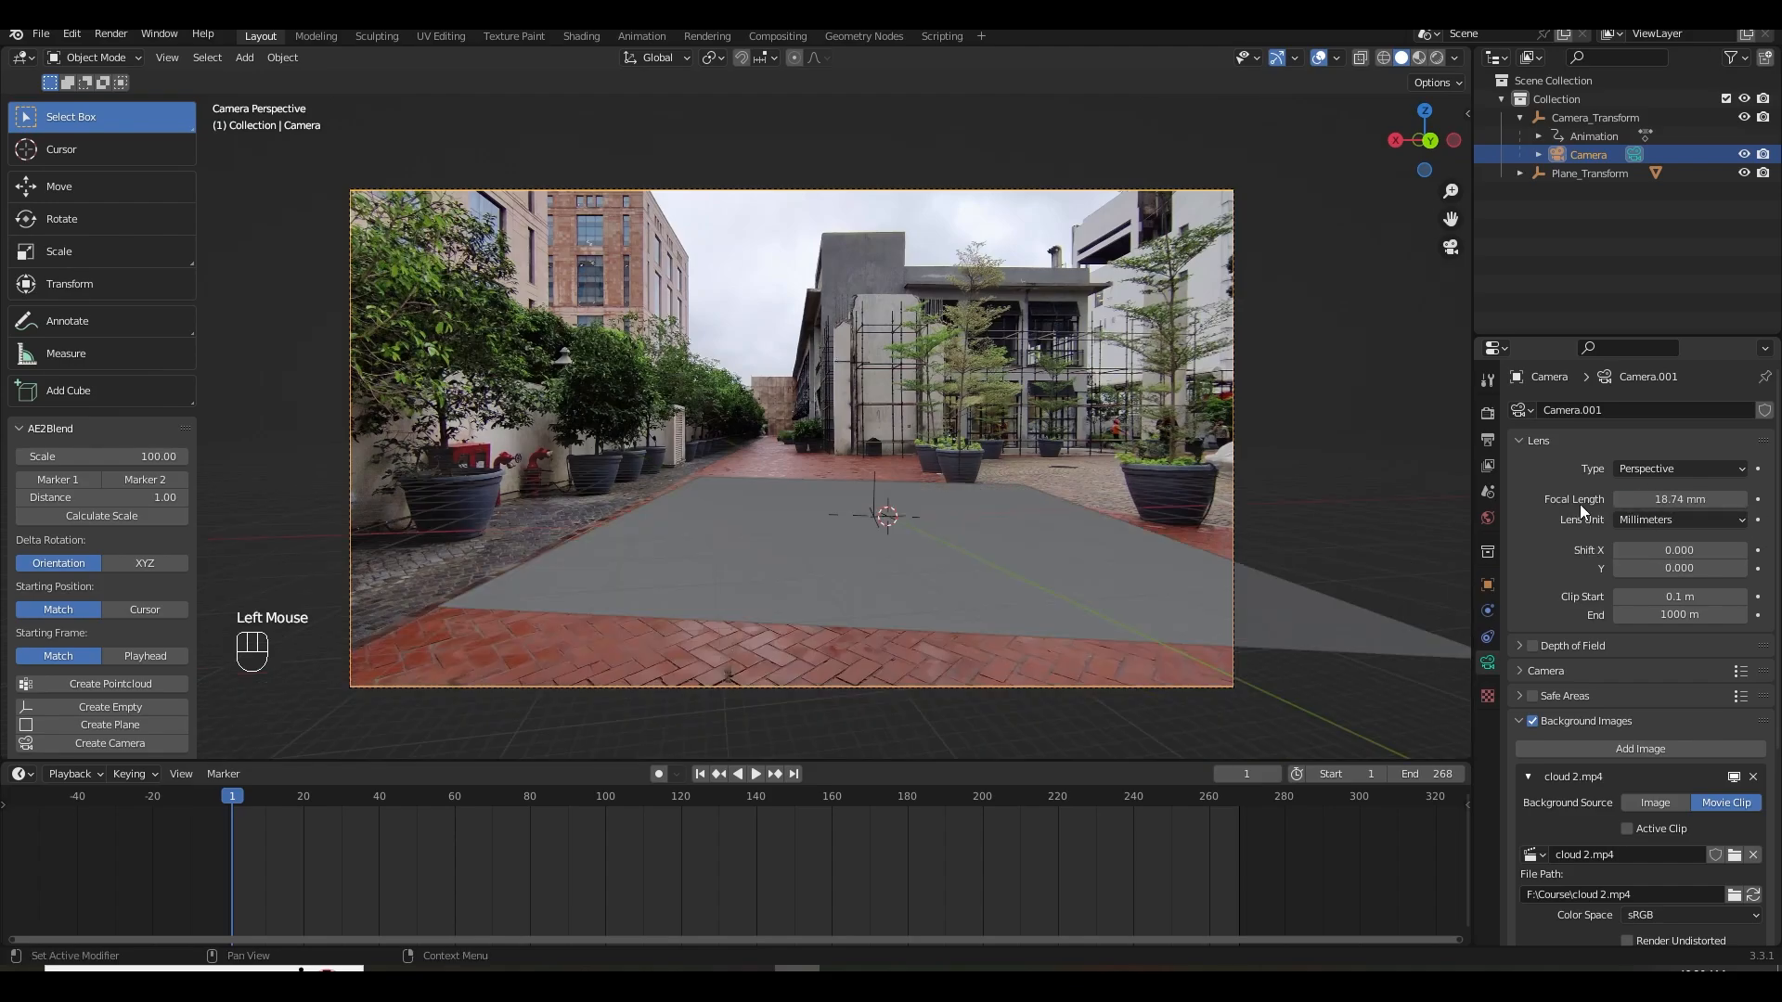
click(754, 775)
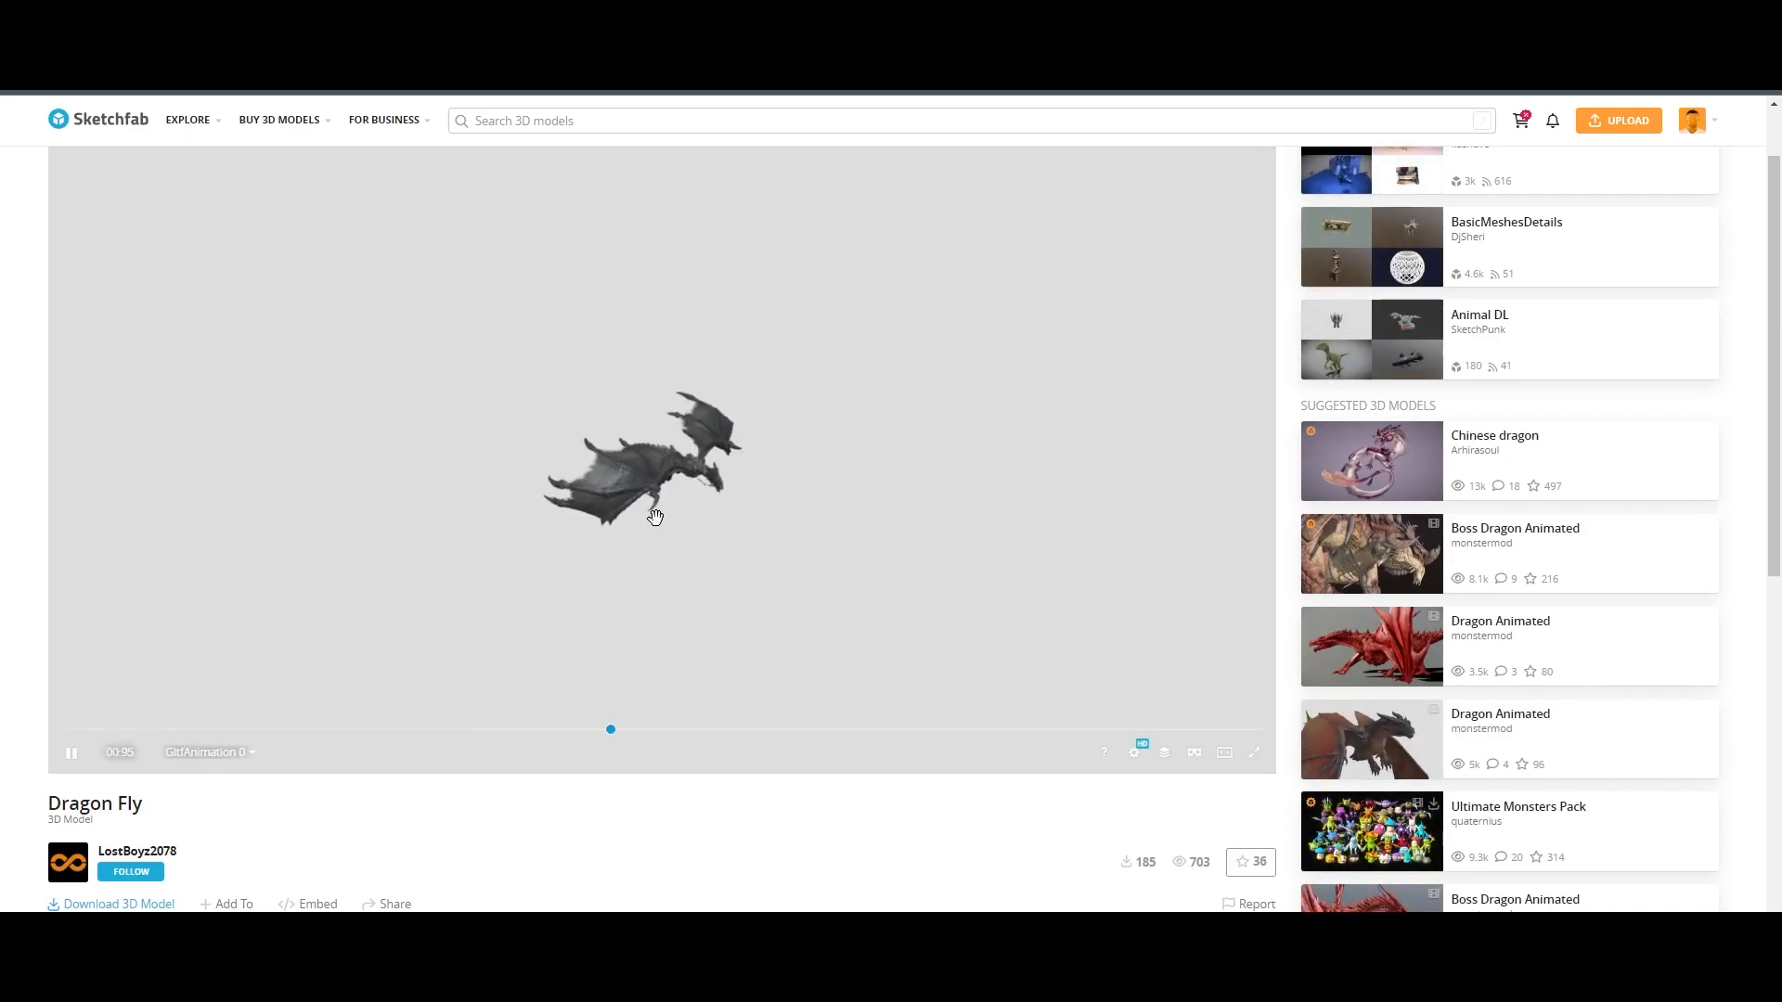
Switch to the browser and inspect the animated Dragon Fly model and its download option on Sketchfab.
drag(735, 532, 707, 521)
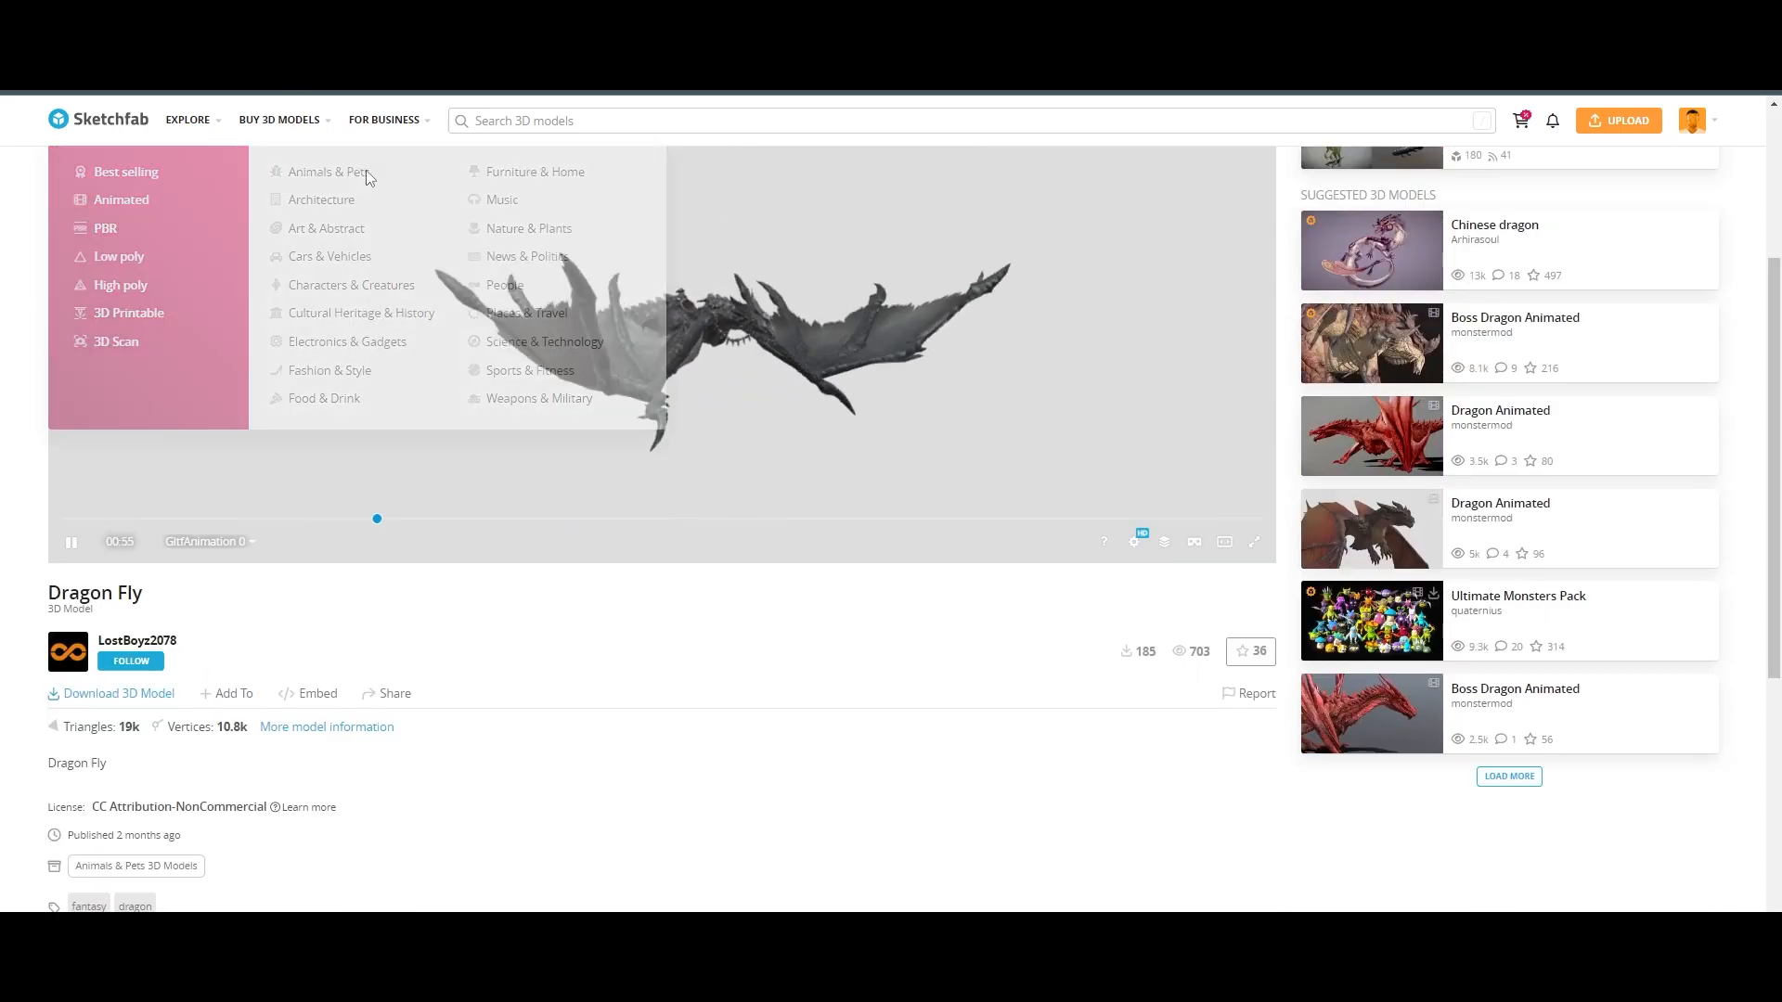
drag(1776, 472, 1781, 362)
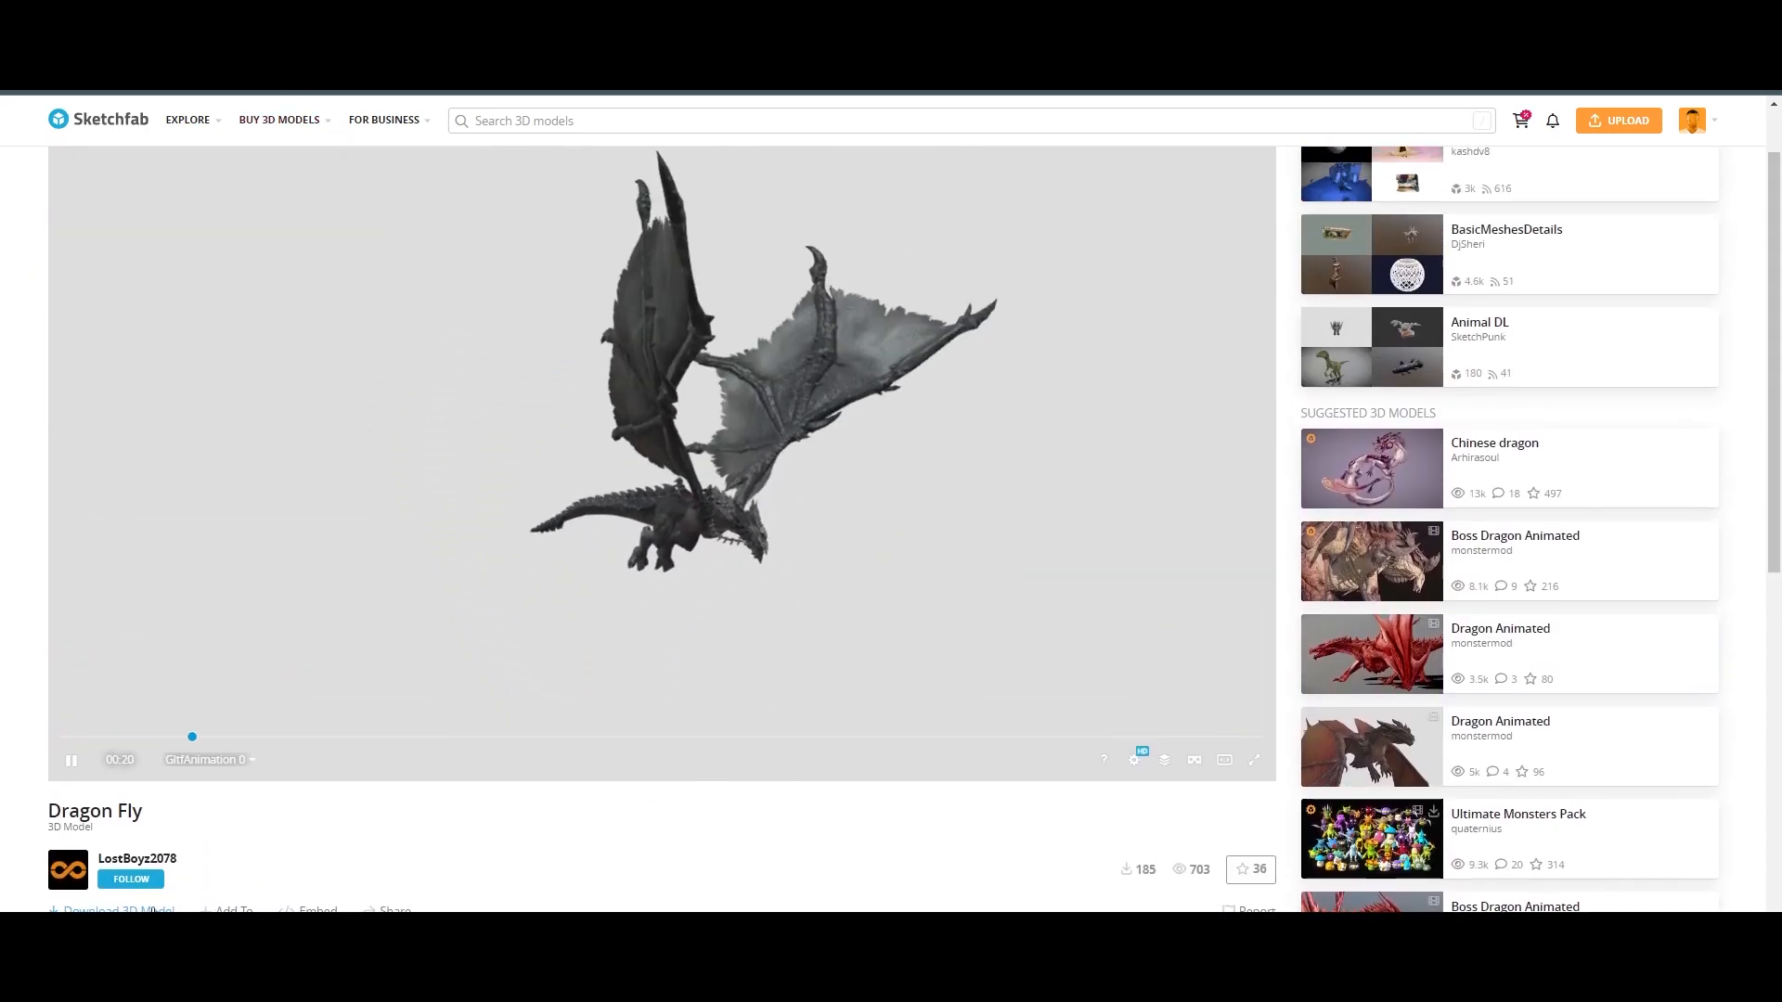
click(119, 910)
Play the Incredible Dragon FX Simulation reference video on Reddit and the smoke creature clip on Pinterest.
click(587, 855)
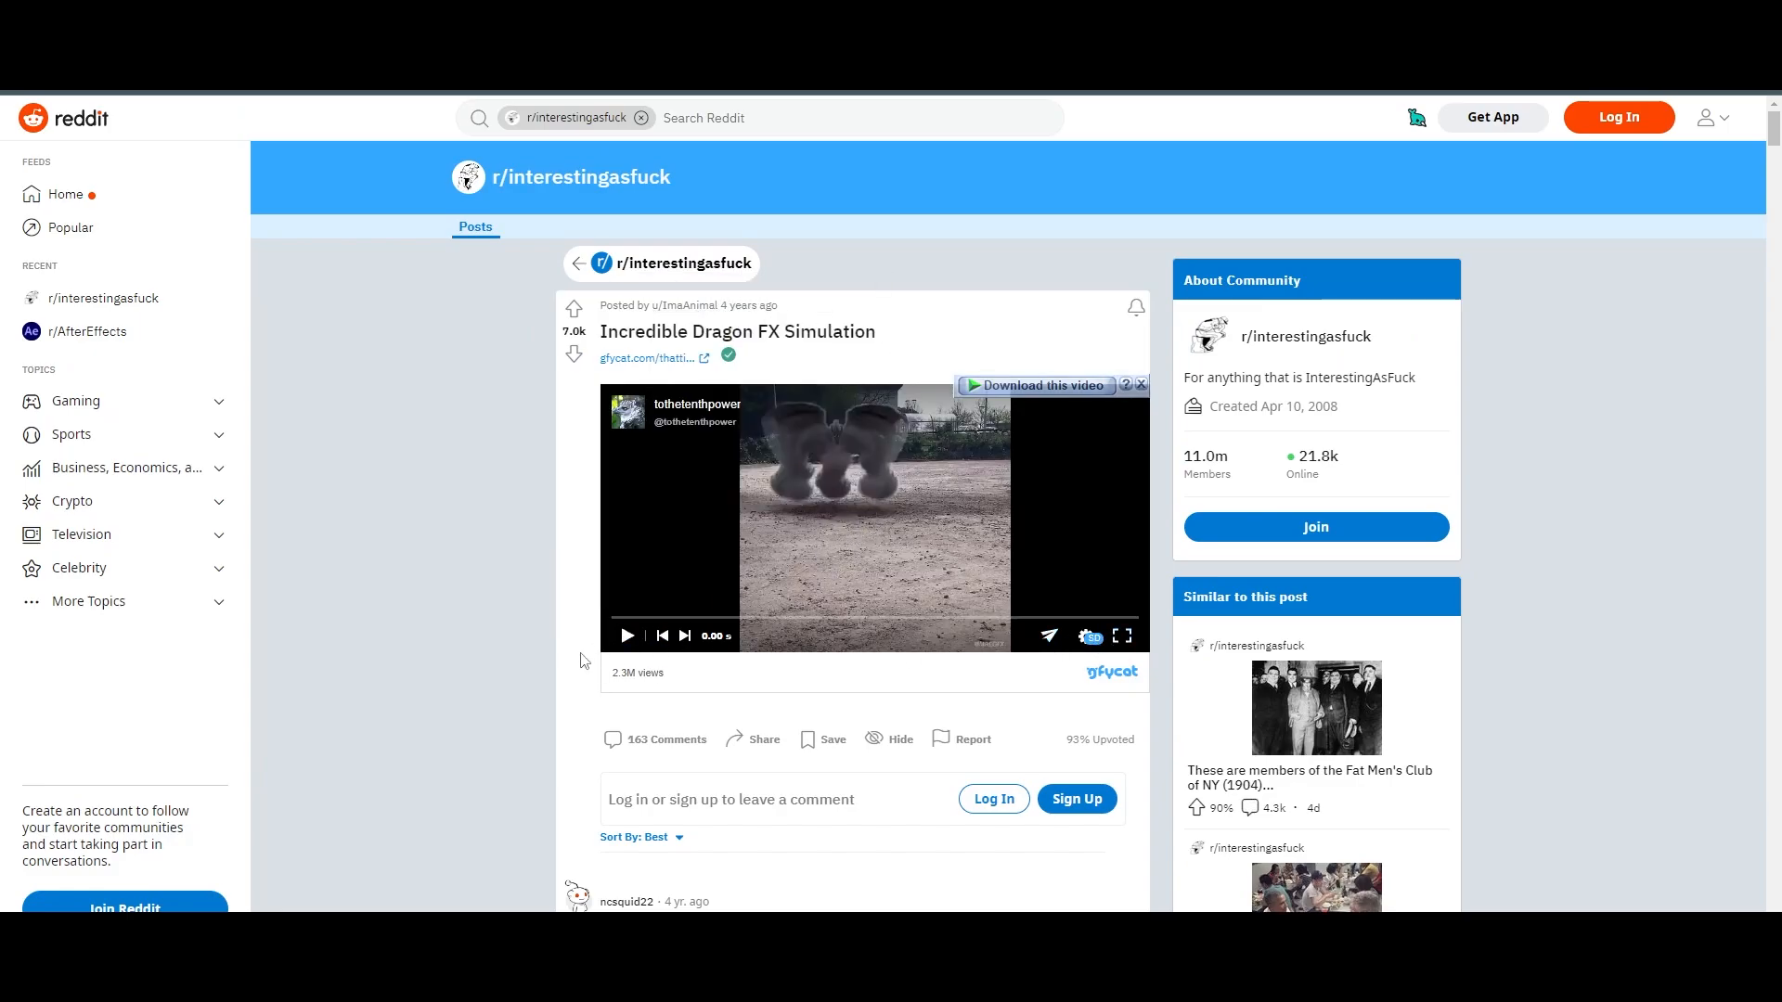
click(628, 636)
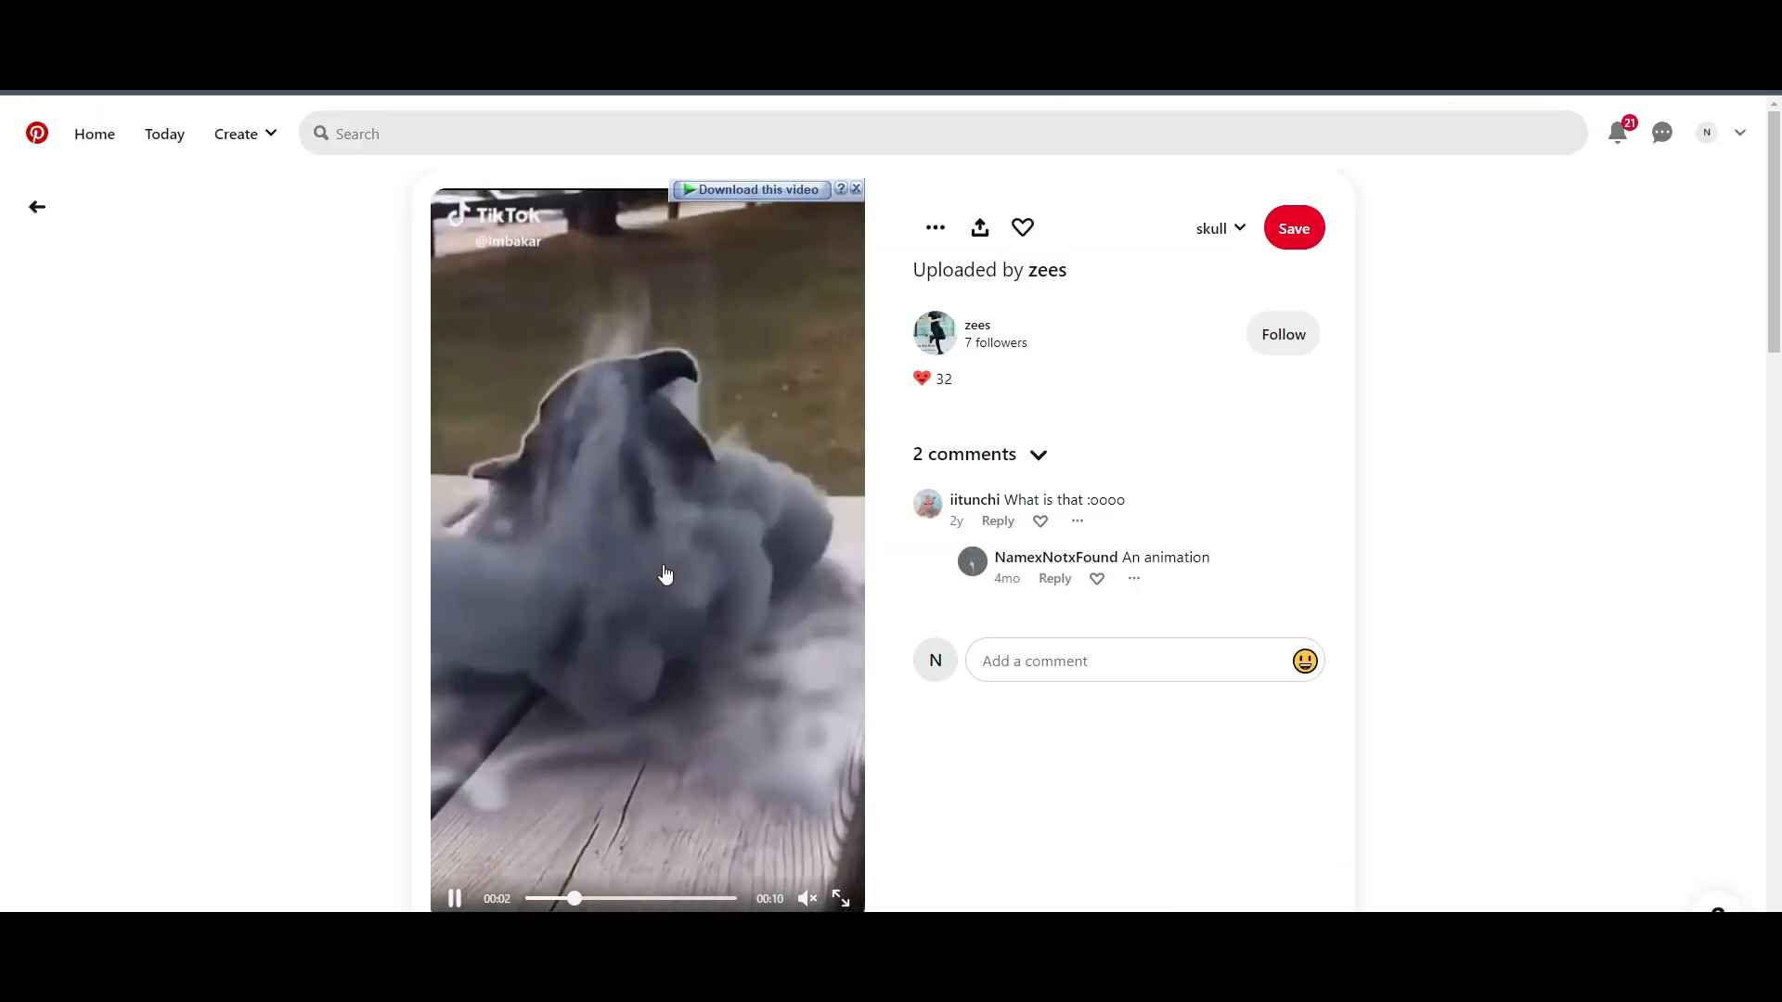
click(454, 897)
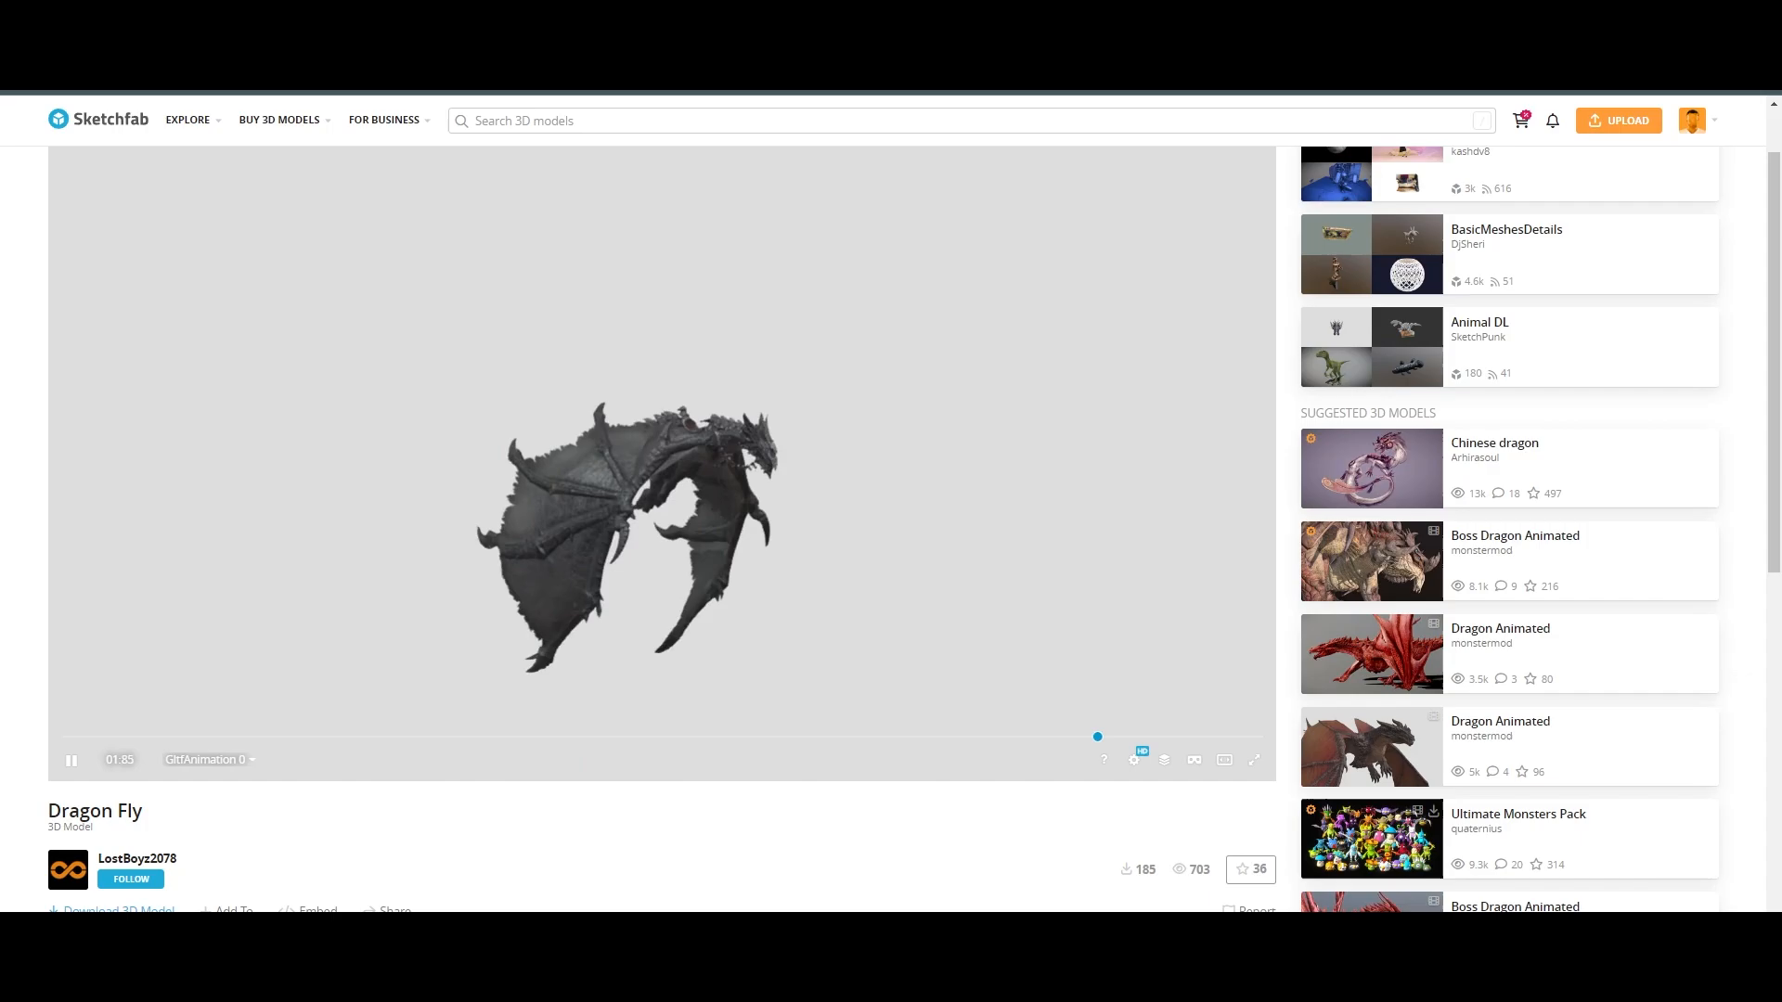
Switch to Blender and import scene.gltf from G:\2023 3d models\dragon_fly\ as a glTF 2.0 model.
click(40, 35)
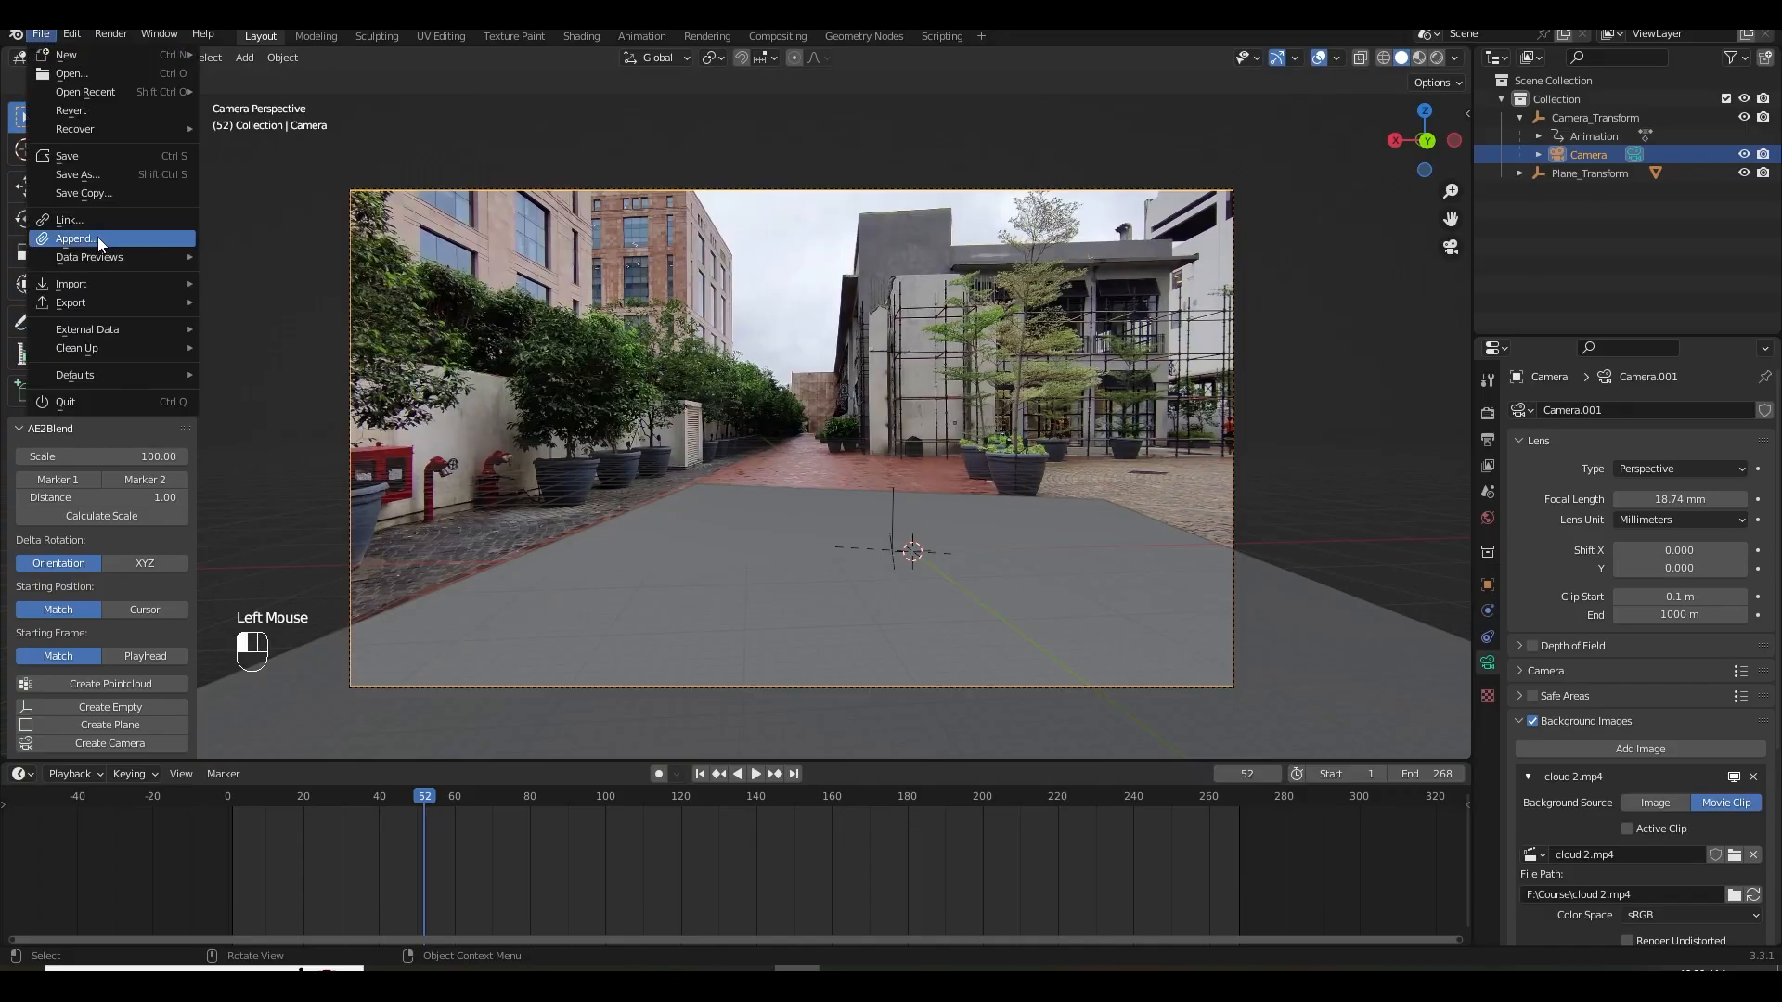
mouse_move(88, 280)
click(333, 506)
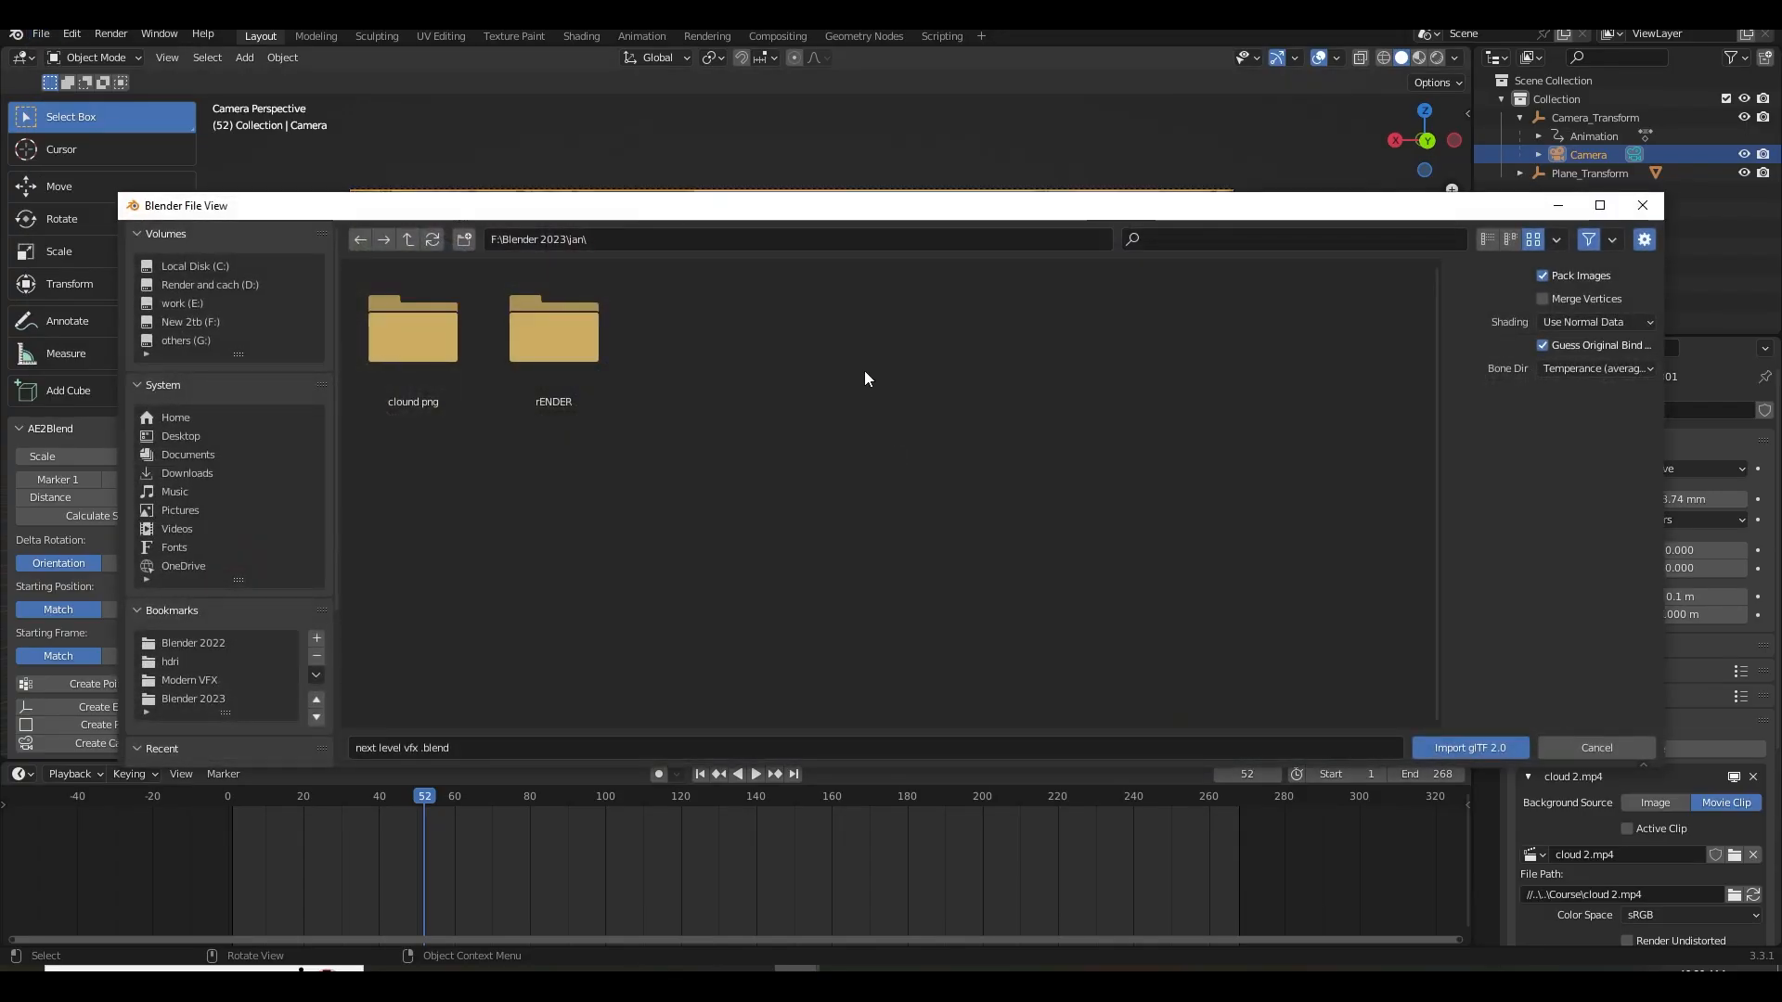
text(G:\2023 3d models\dragon_fly\)
key(Return)
click(554, 335)
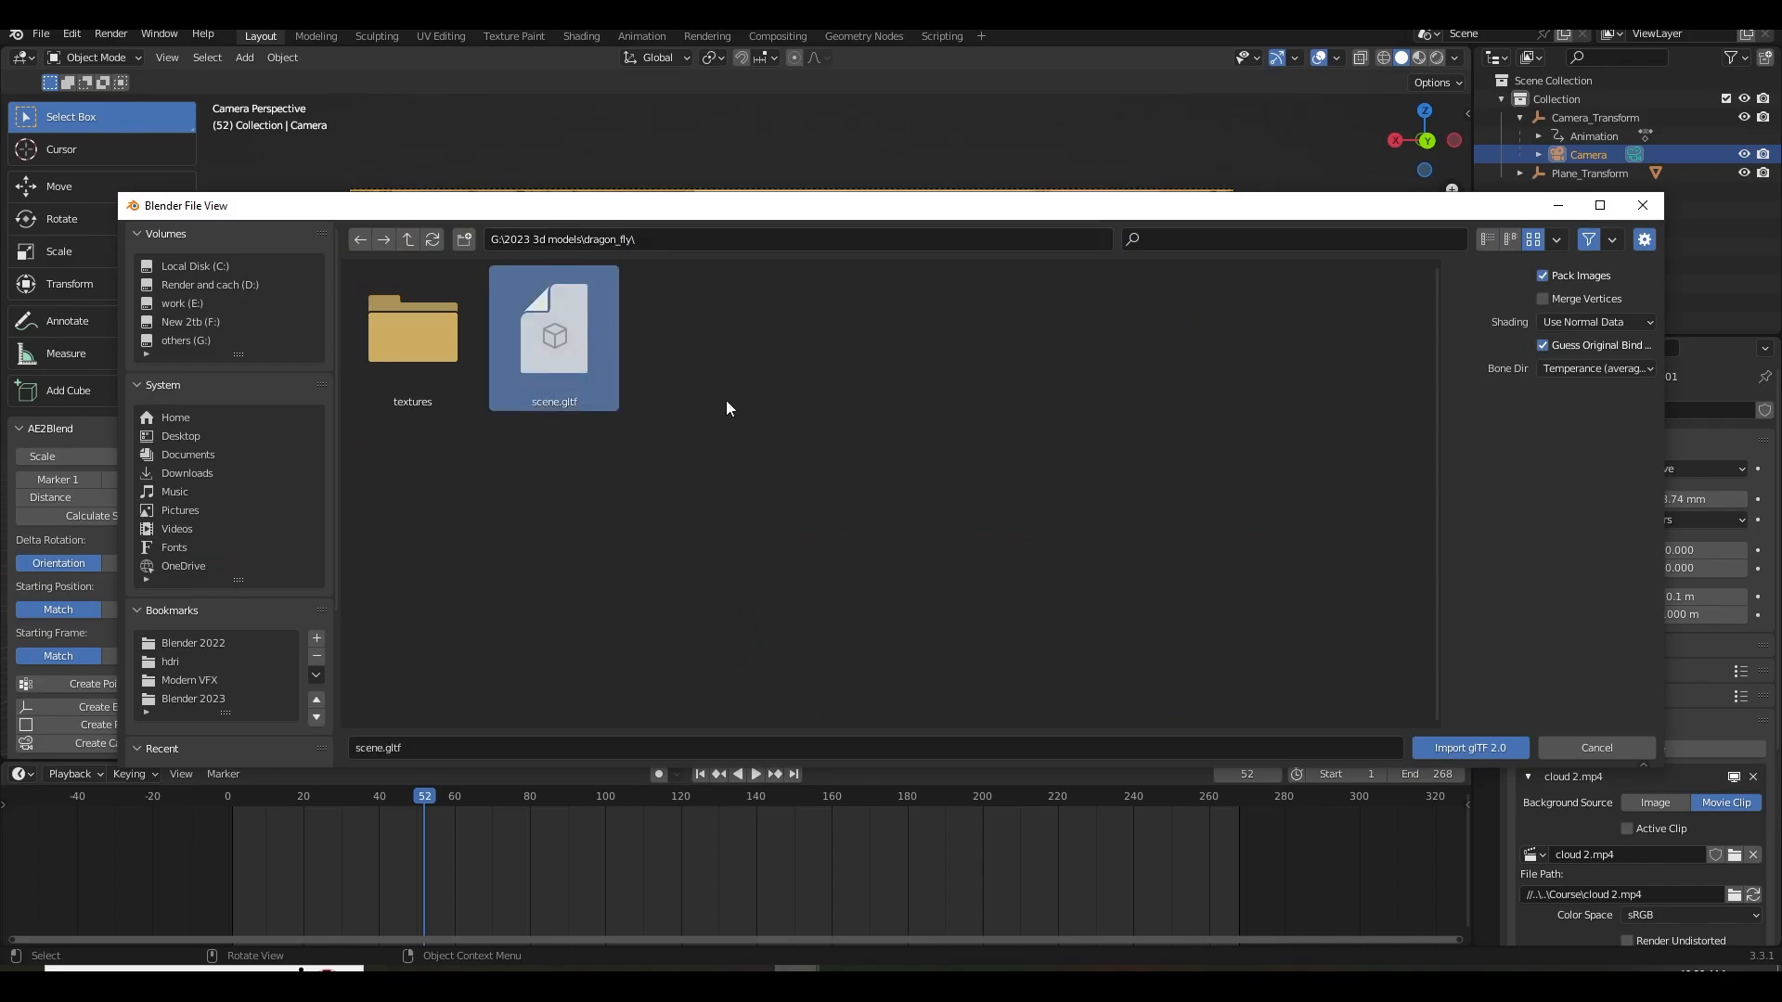
click(1466, 748)
Move the imported Sketchfab_model into a new collection named dragon.
key(m)
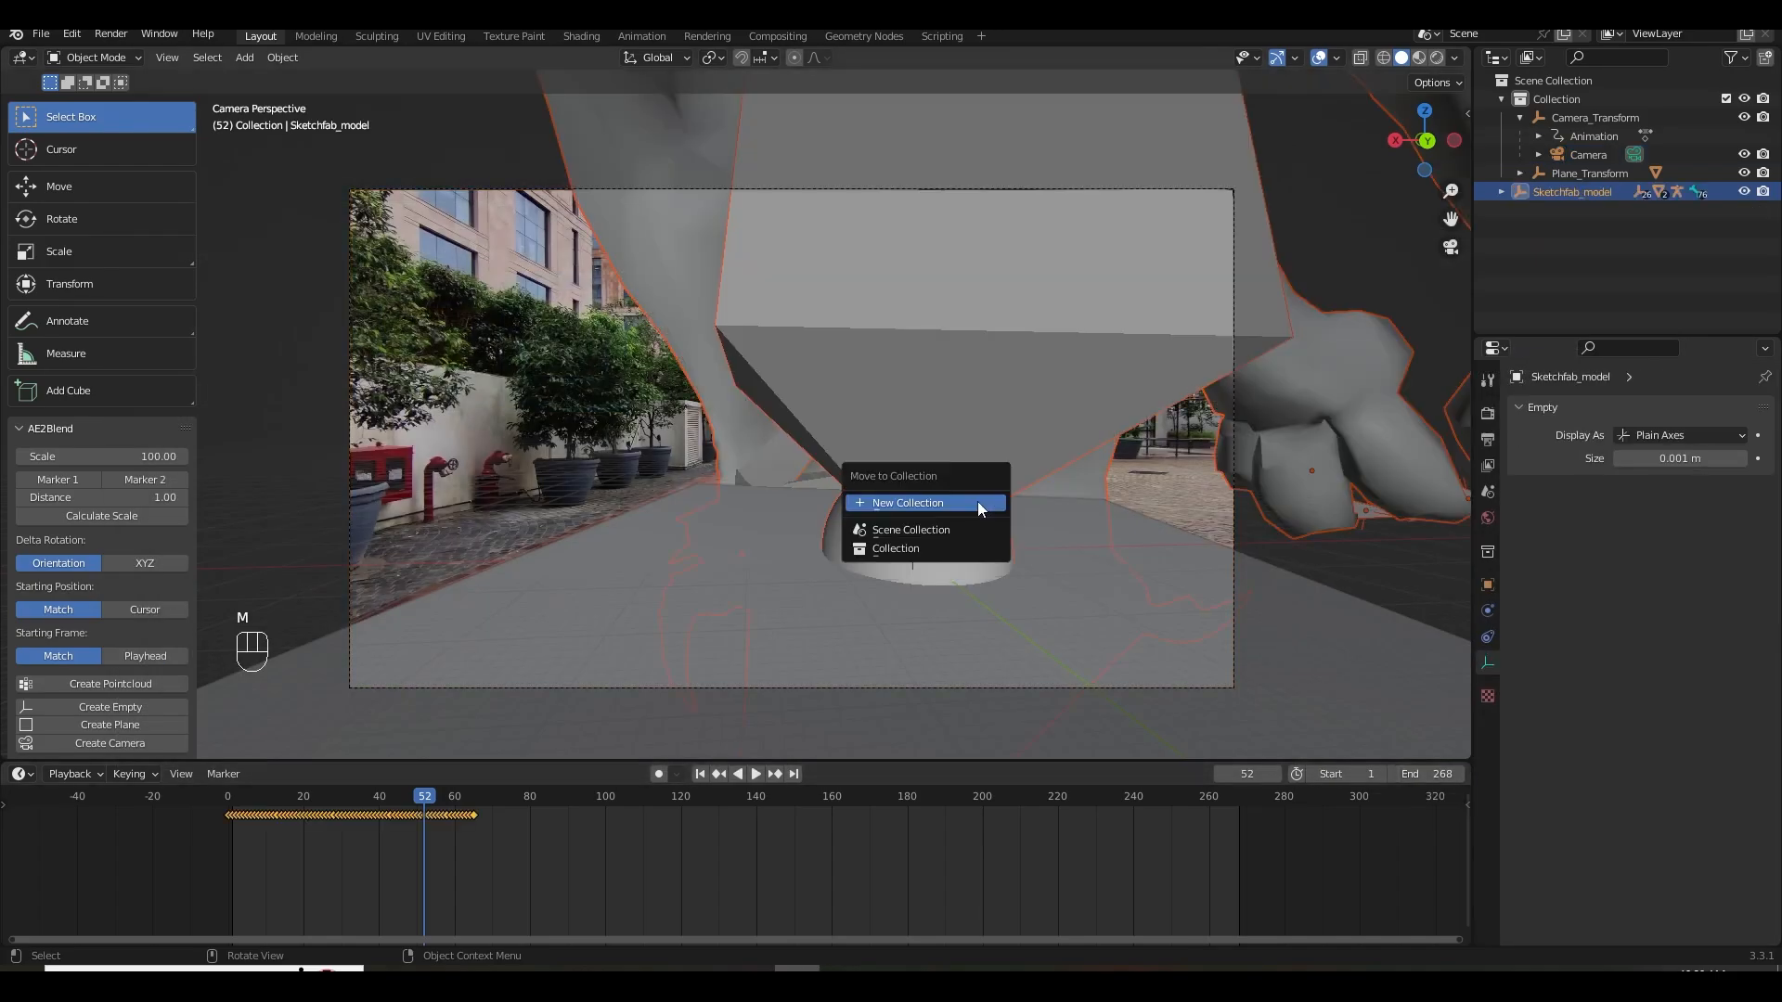
click(973, 502)
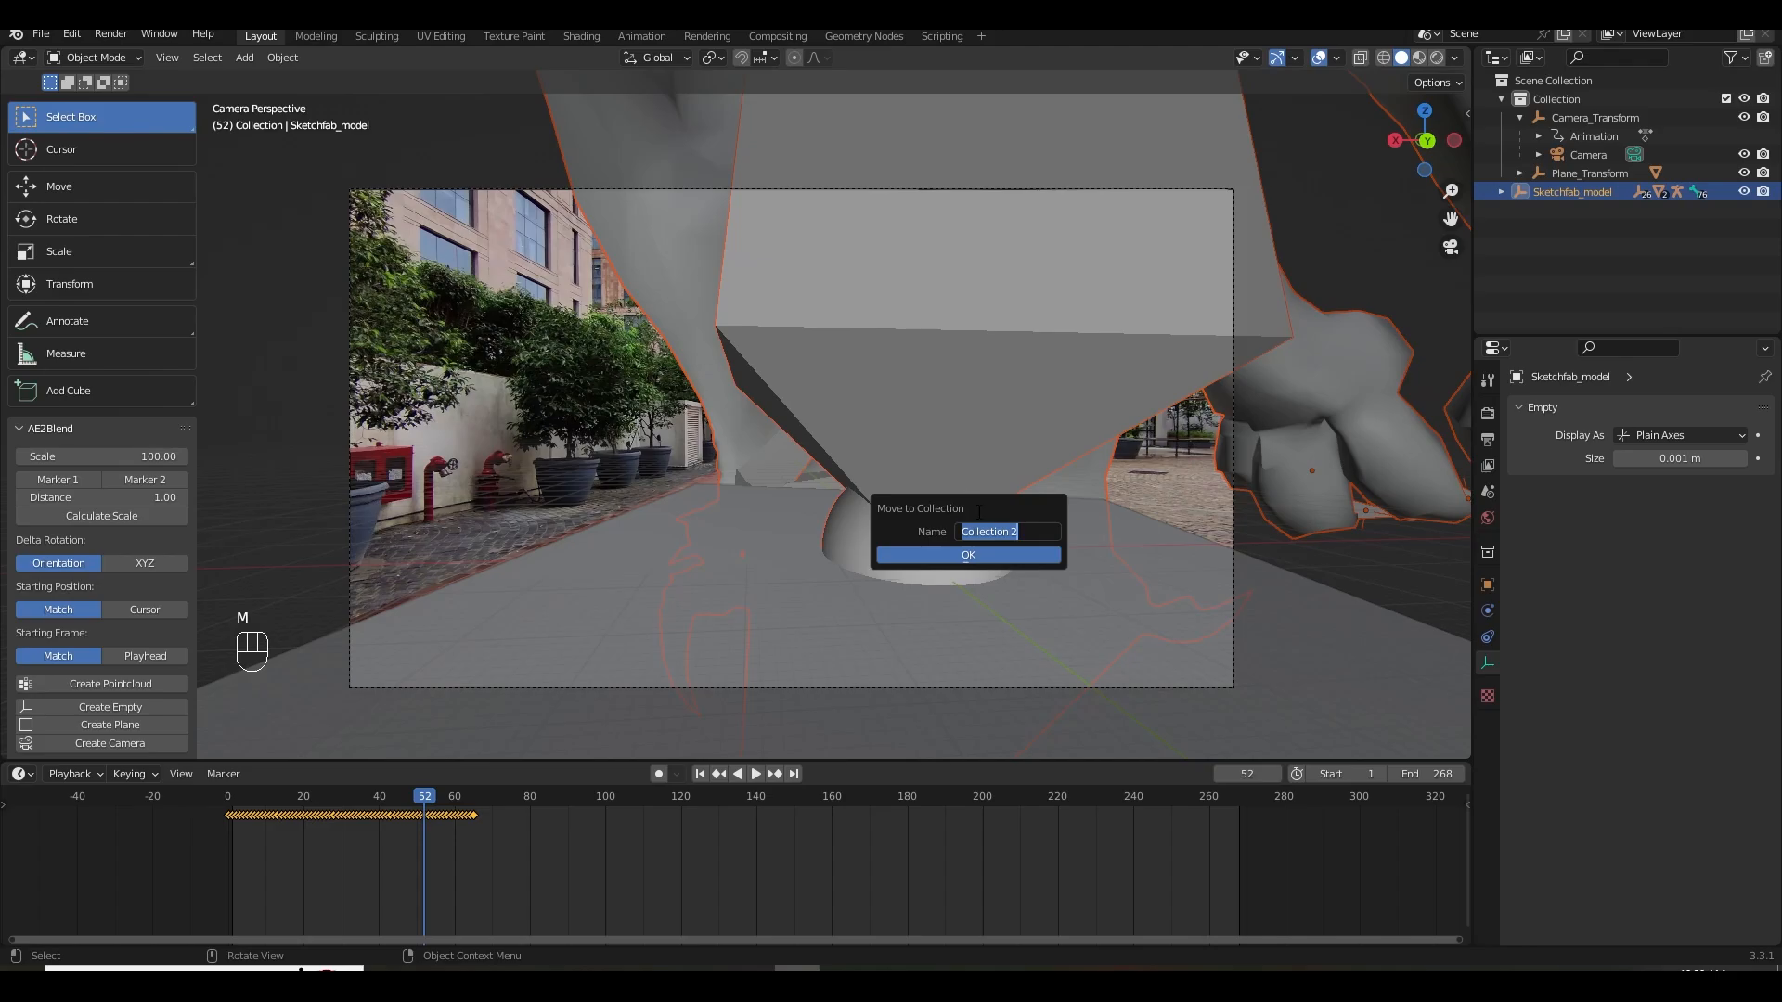
key(Return)
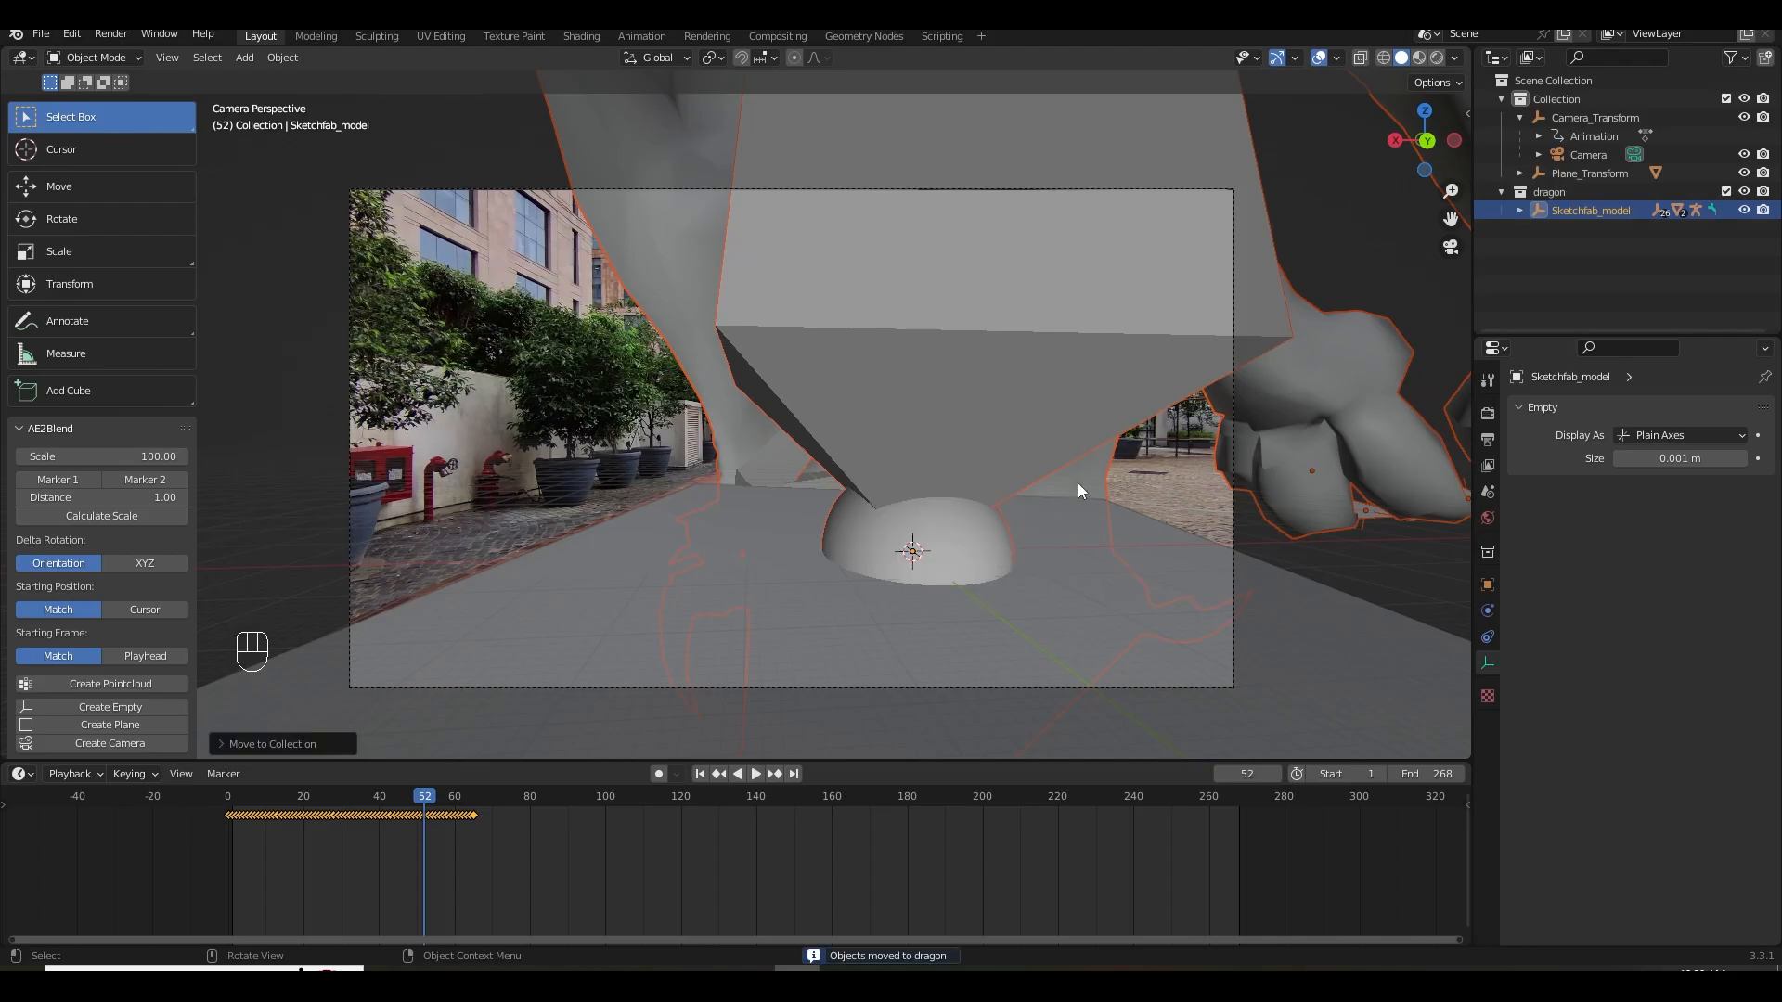
Scale the dragon down to fit the street scene and raise it above the ground plane along the Z axis.
key(s)
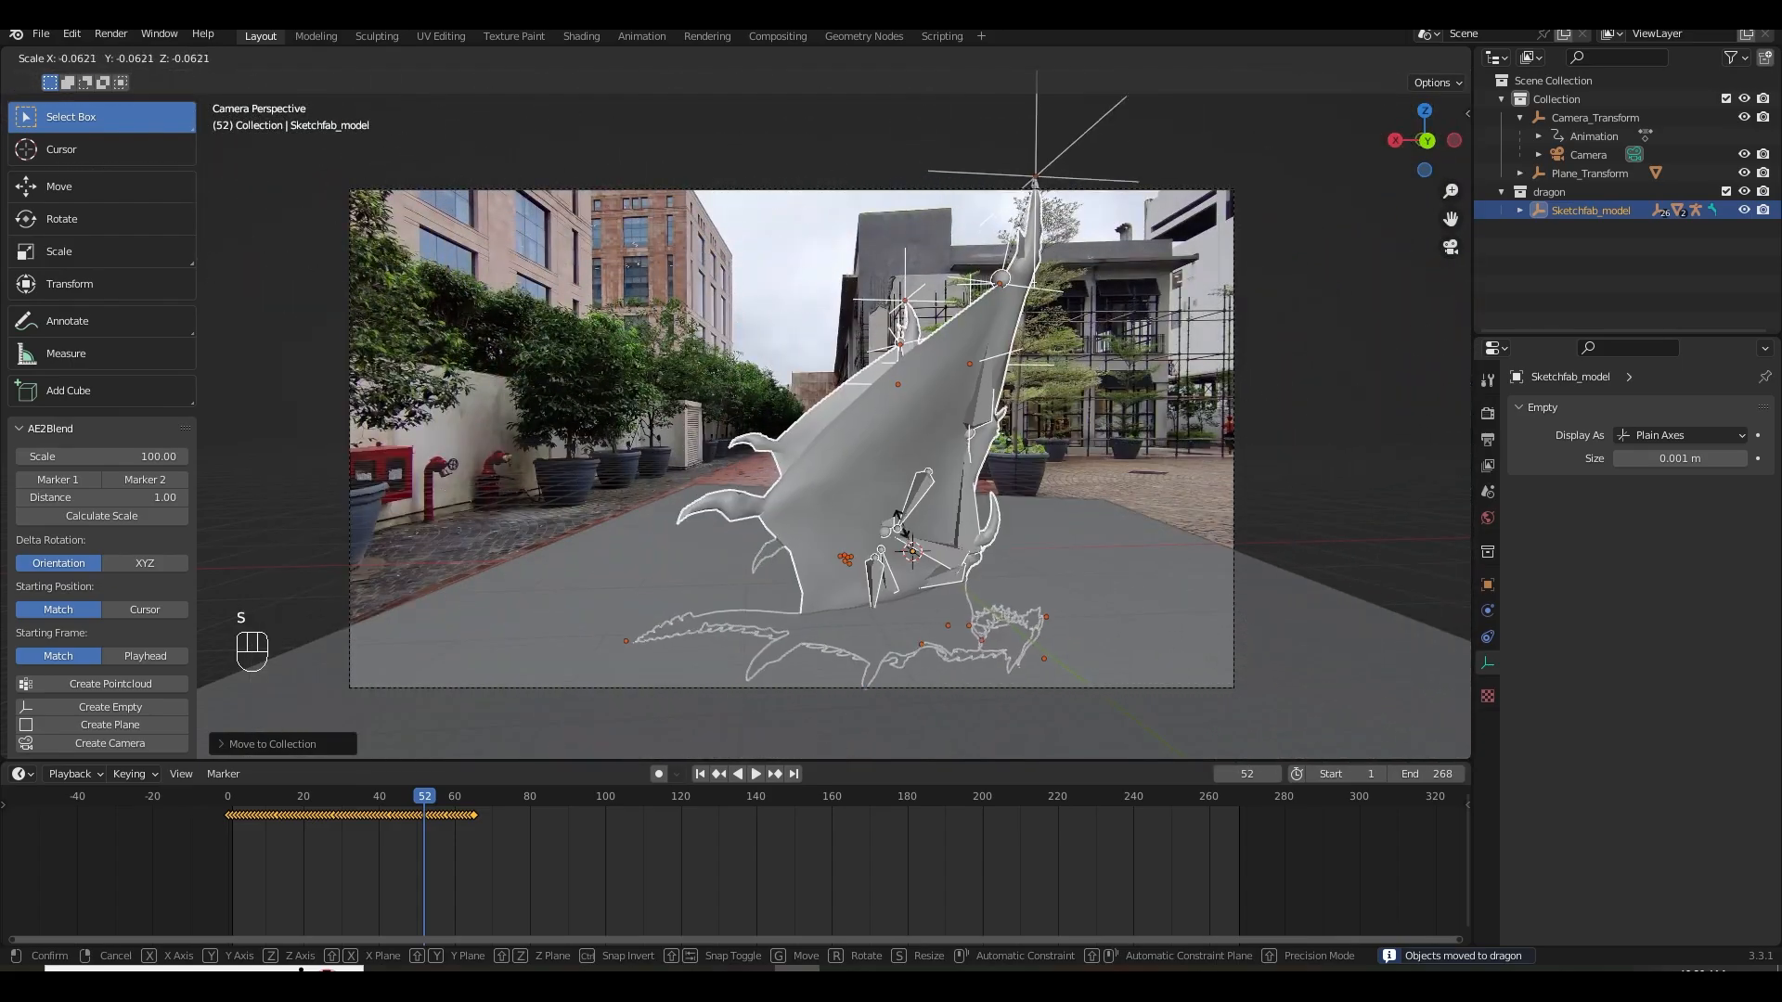
click(923, 531)
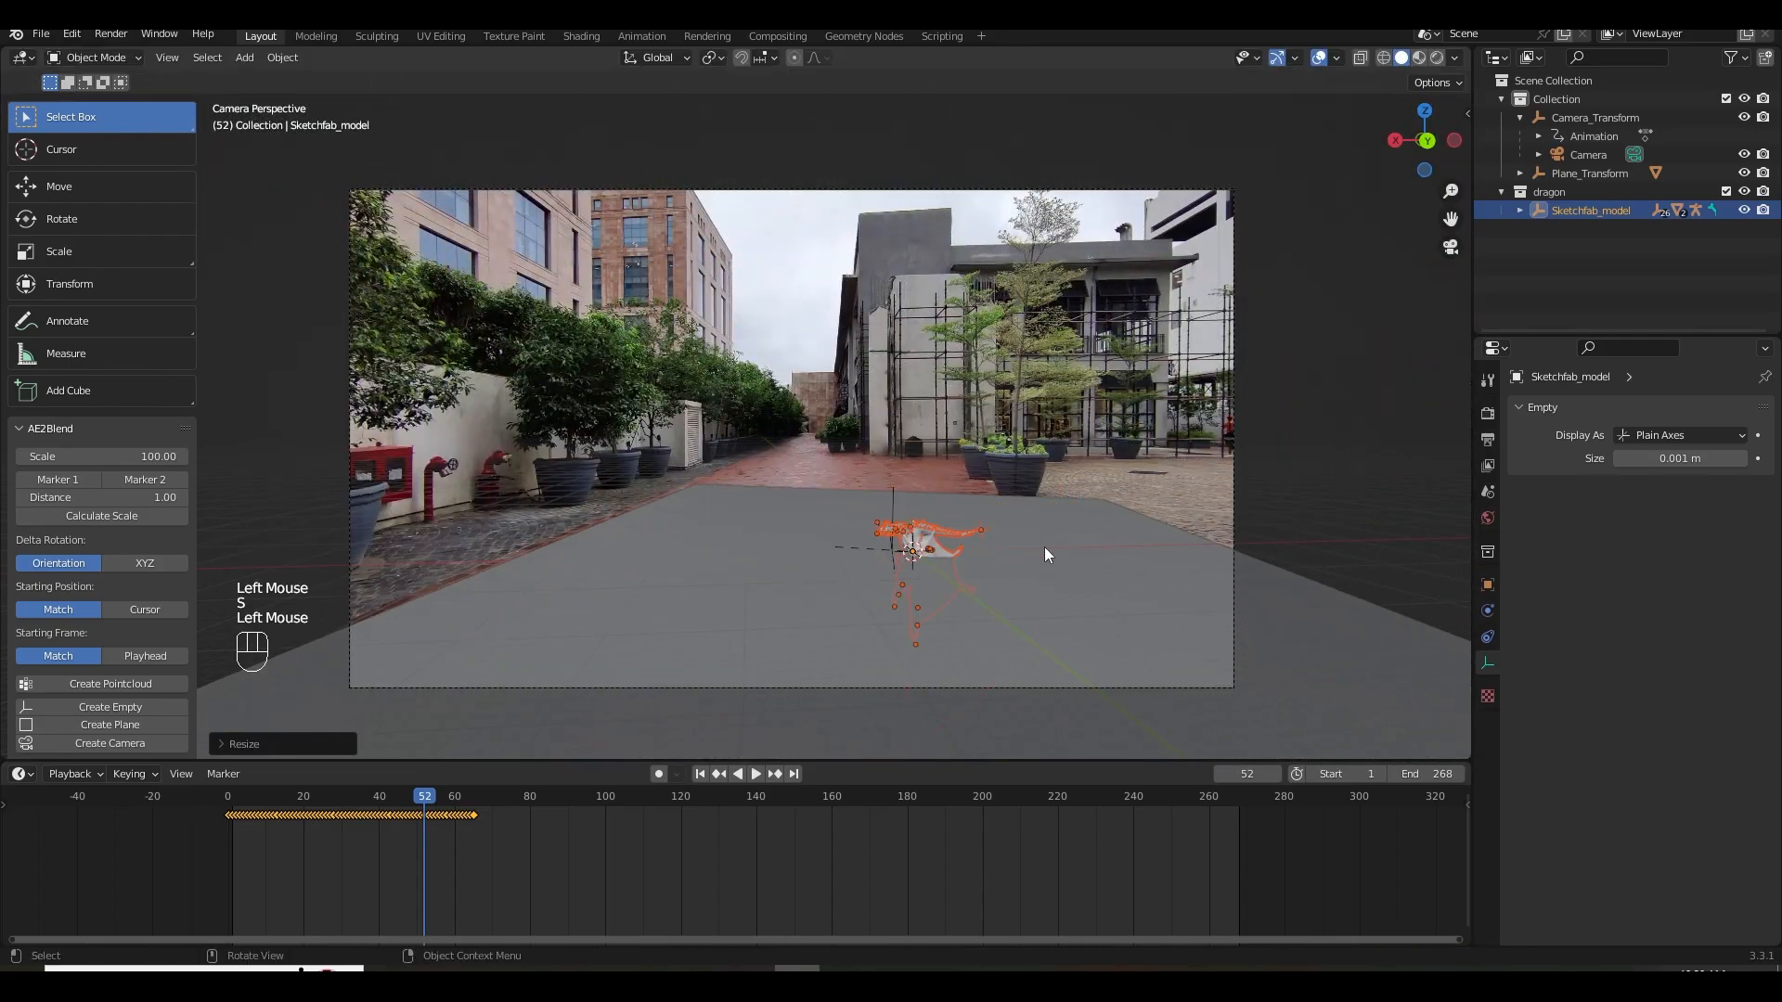
key(g)
key(z)
click(1031, 421)
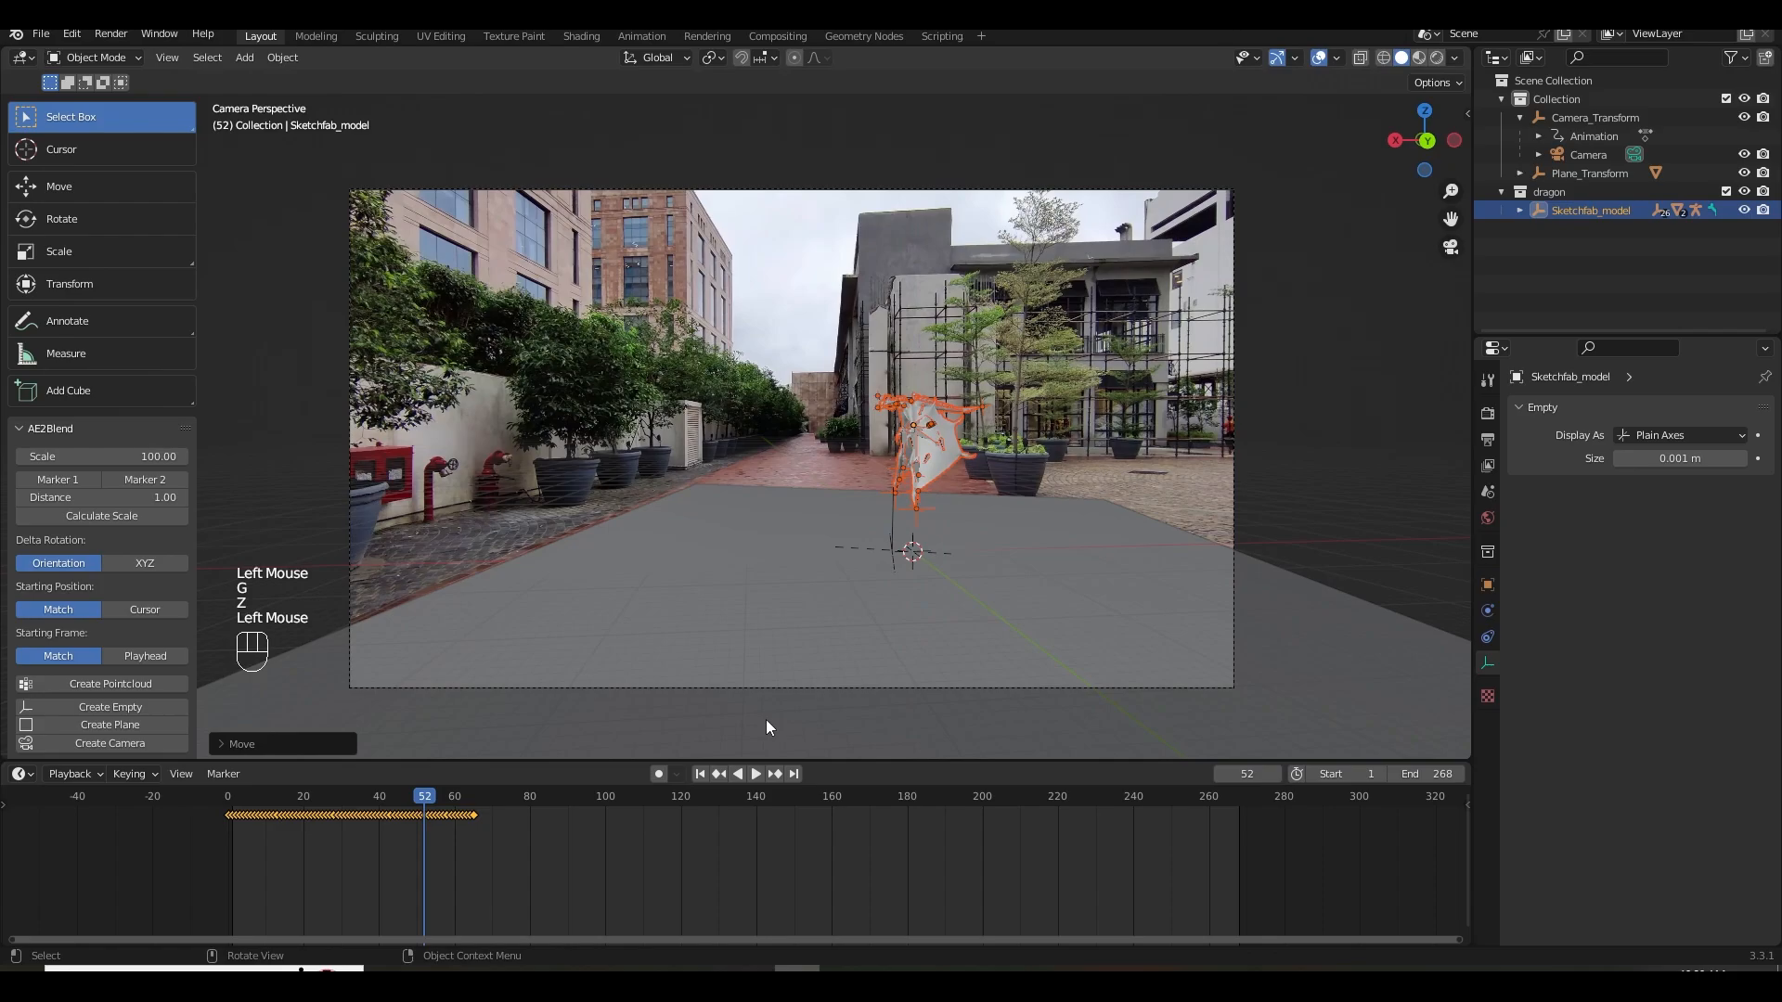
Rotate the dragon about the global Z axis.
key(r)
key(z)
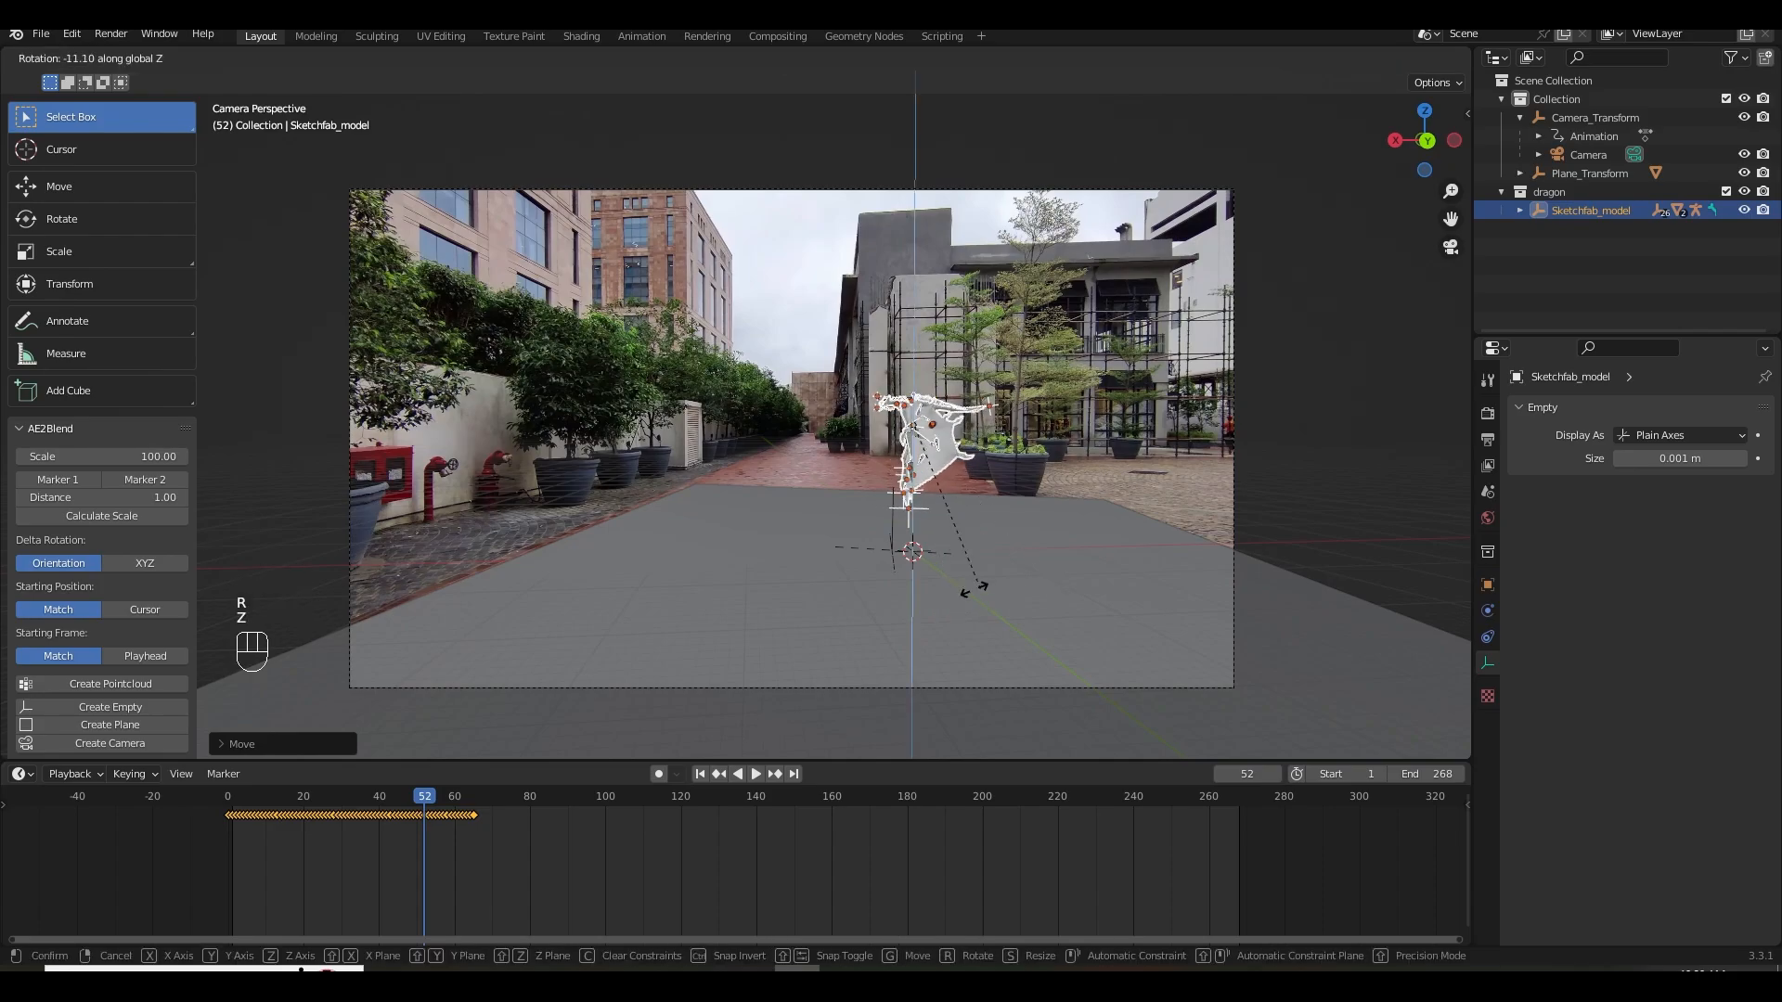
click(701, 763)
Play back the dragon's animation over the footage from the first frame, stop it and return to frame 1.
click(700, 774)
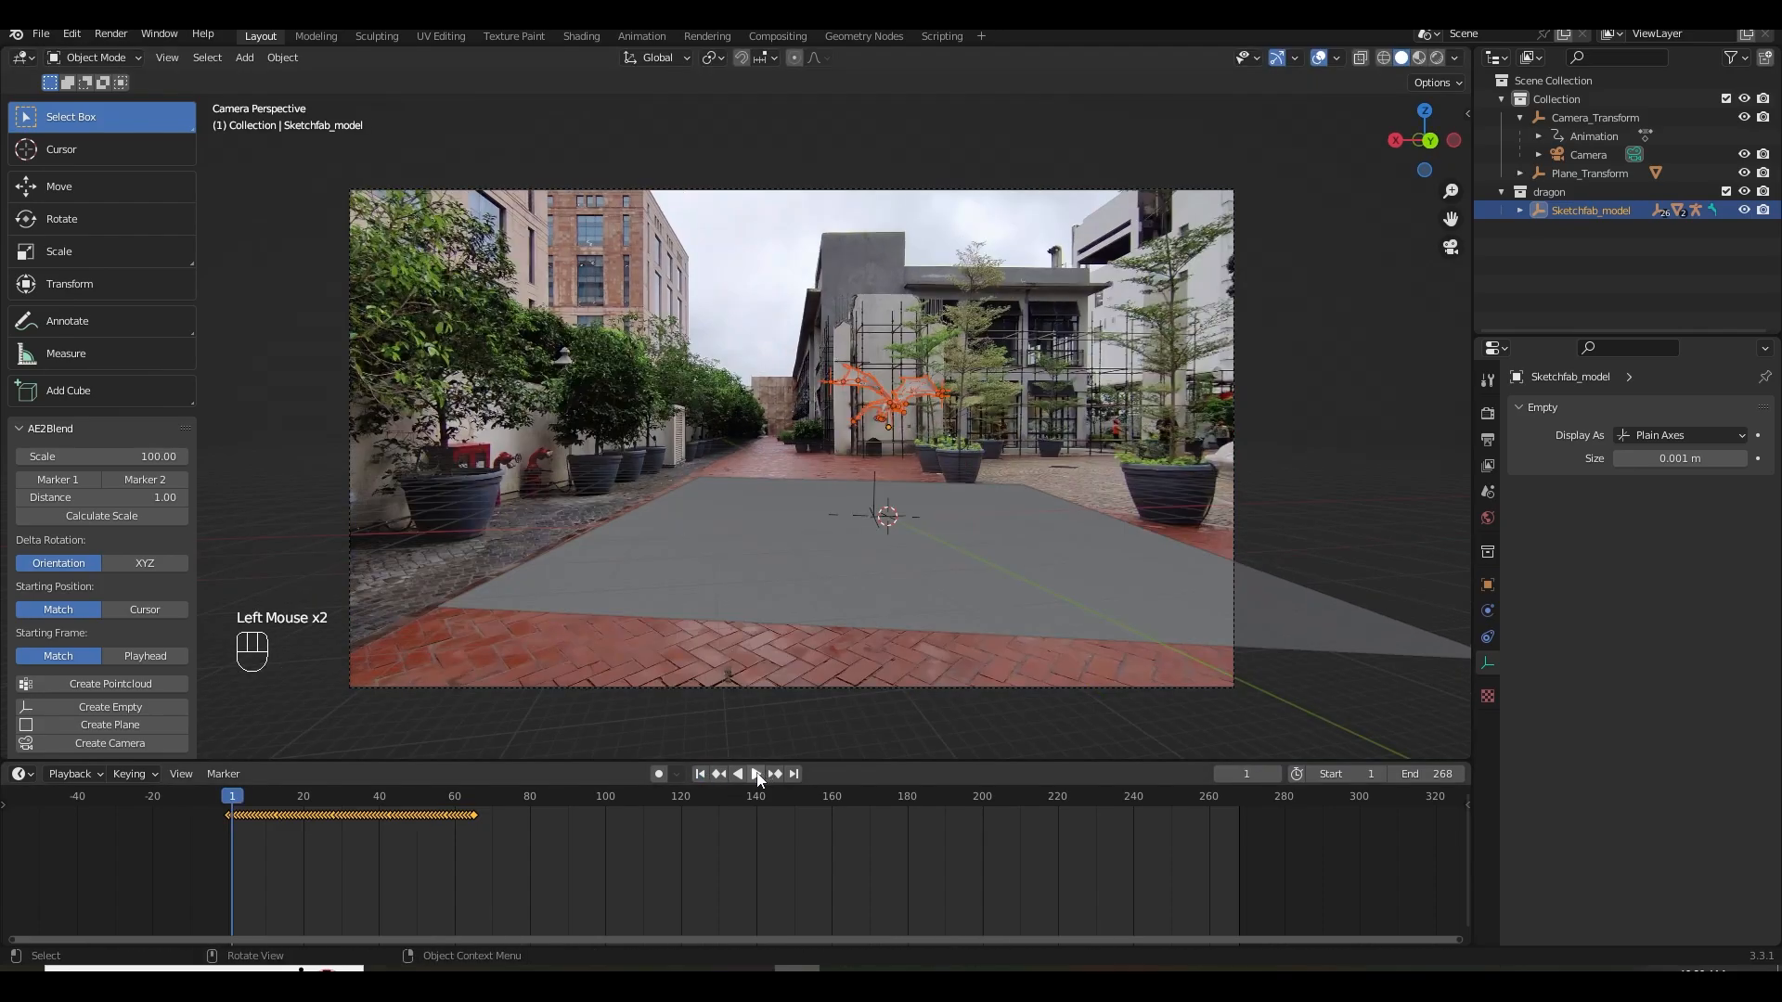
click(754, 774)
click(1098, 448)
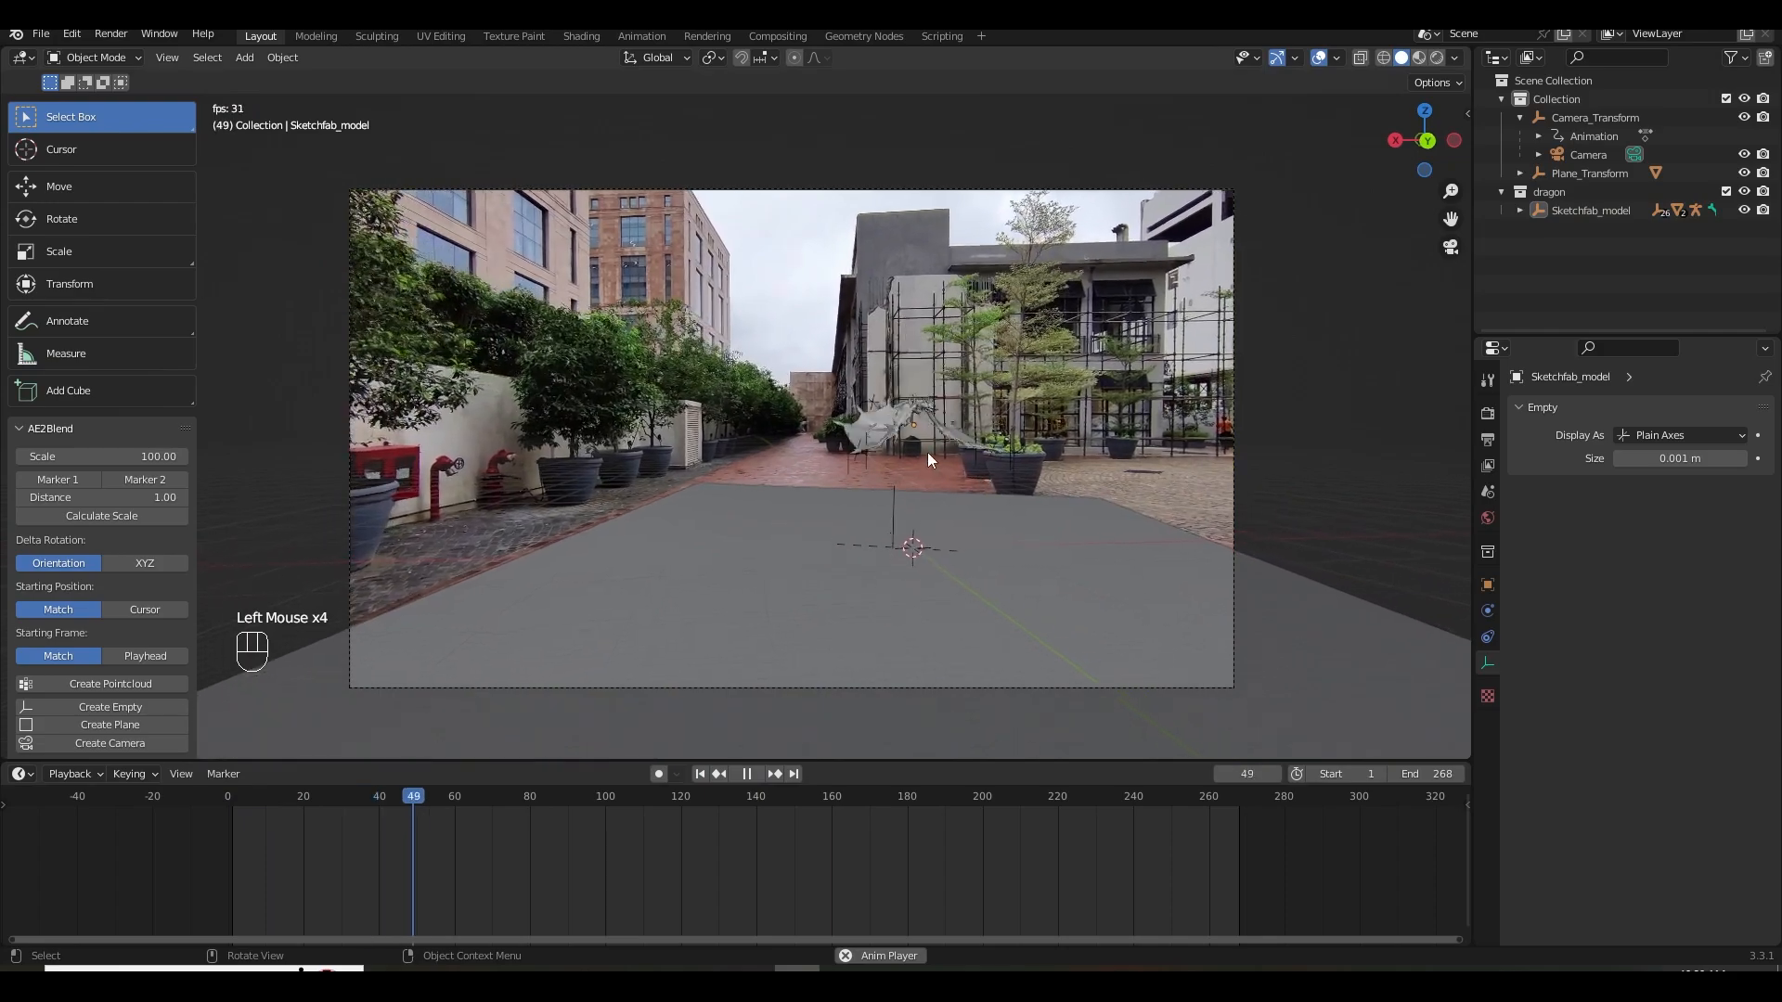
click(746, 774)
double_click(701, 774)
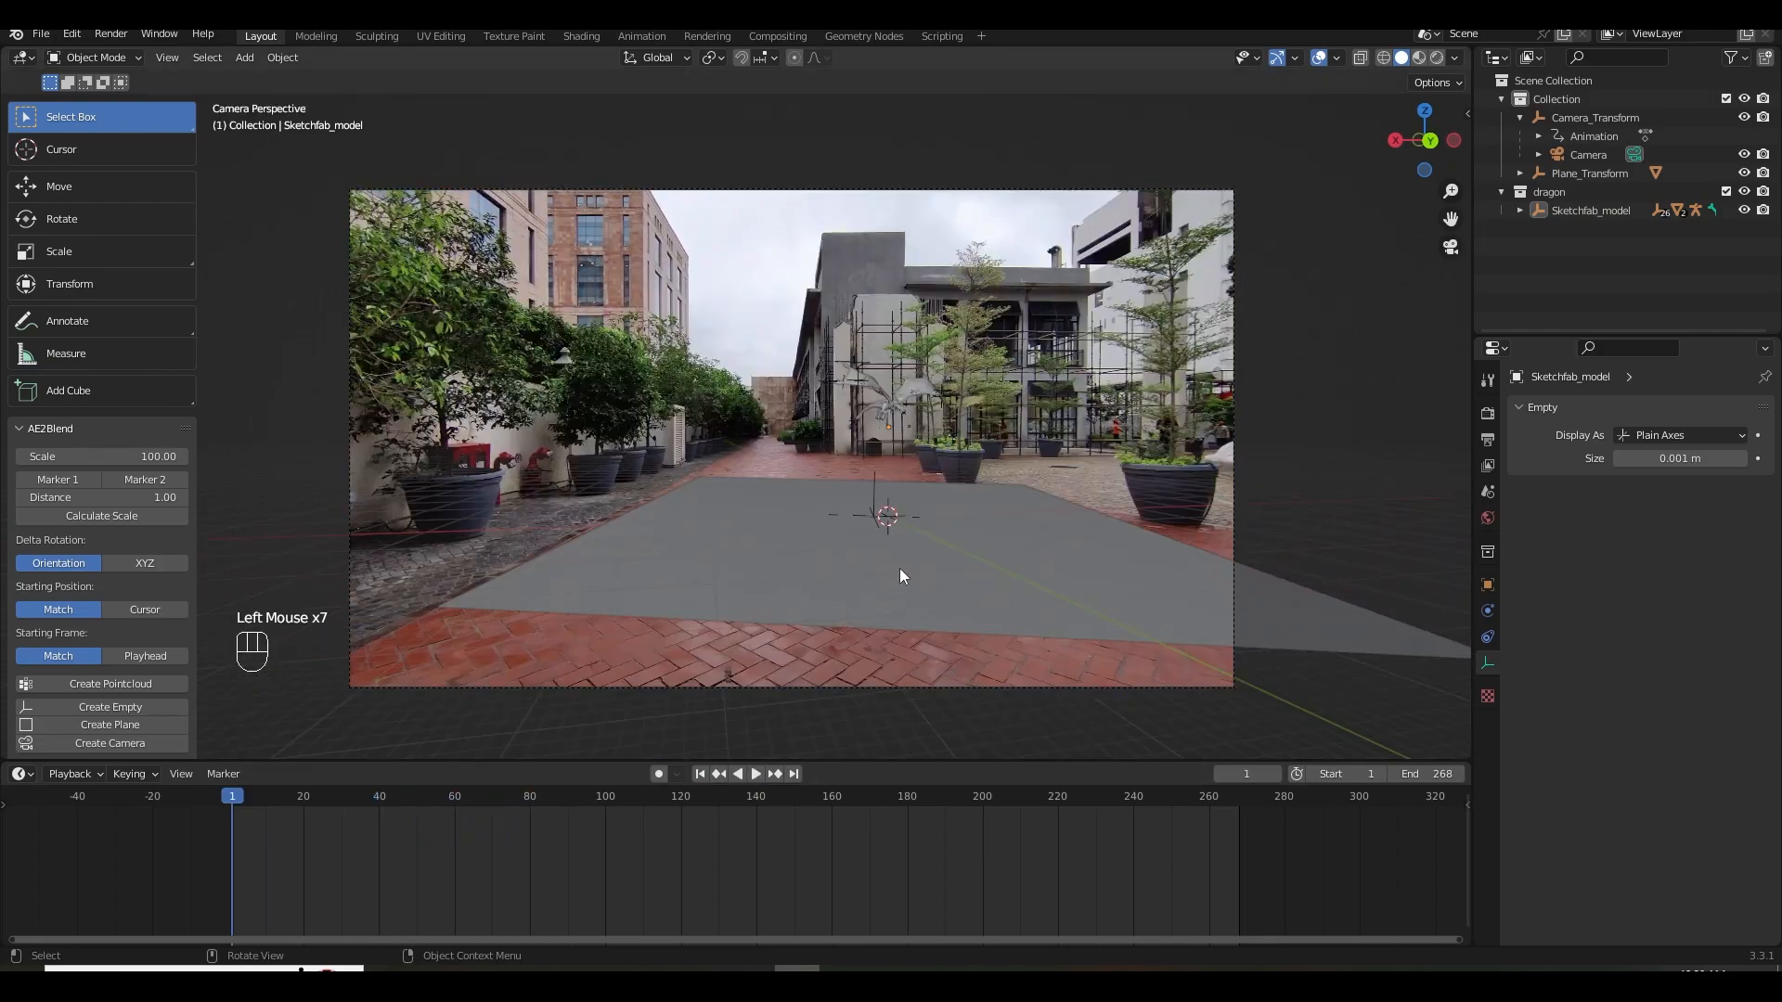
Select the whole Sketchfab_model hierarchy and scrub through its keyframes to examine the length of the flying animation.
click(1569, 211)
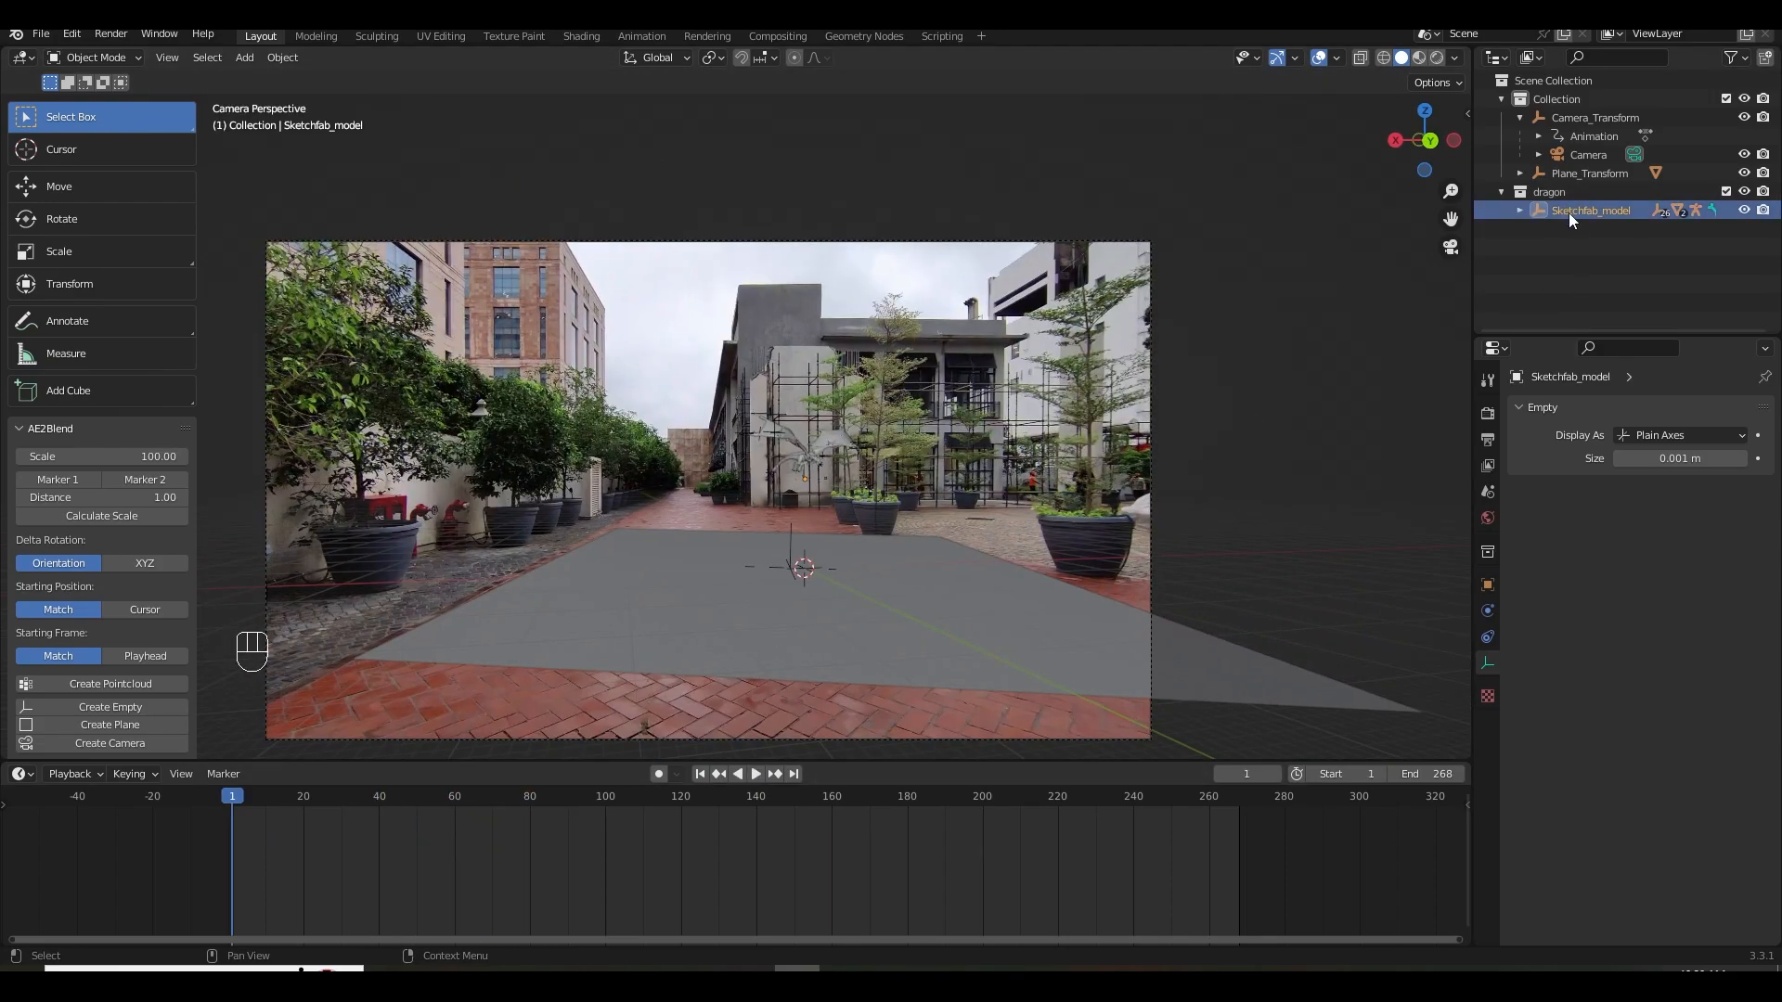
right_click(1568, 214)
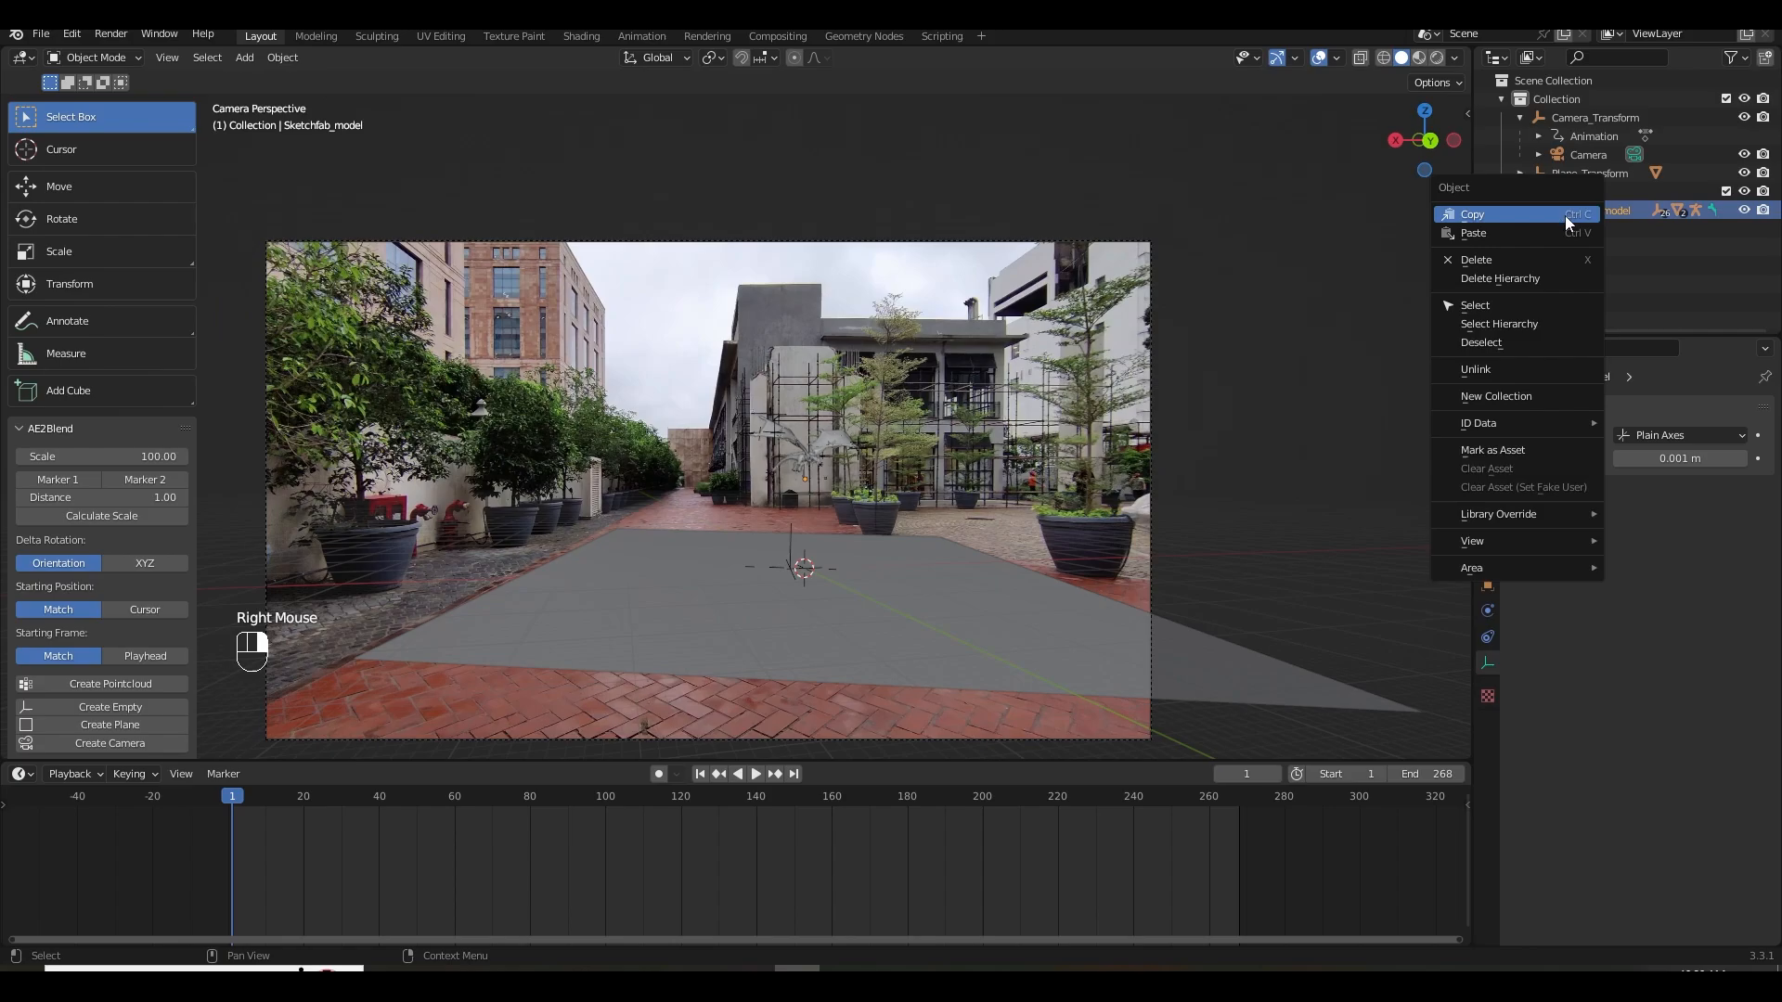
click(1501, 324)
drag(234, 798, 486, 805)
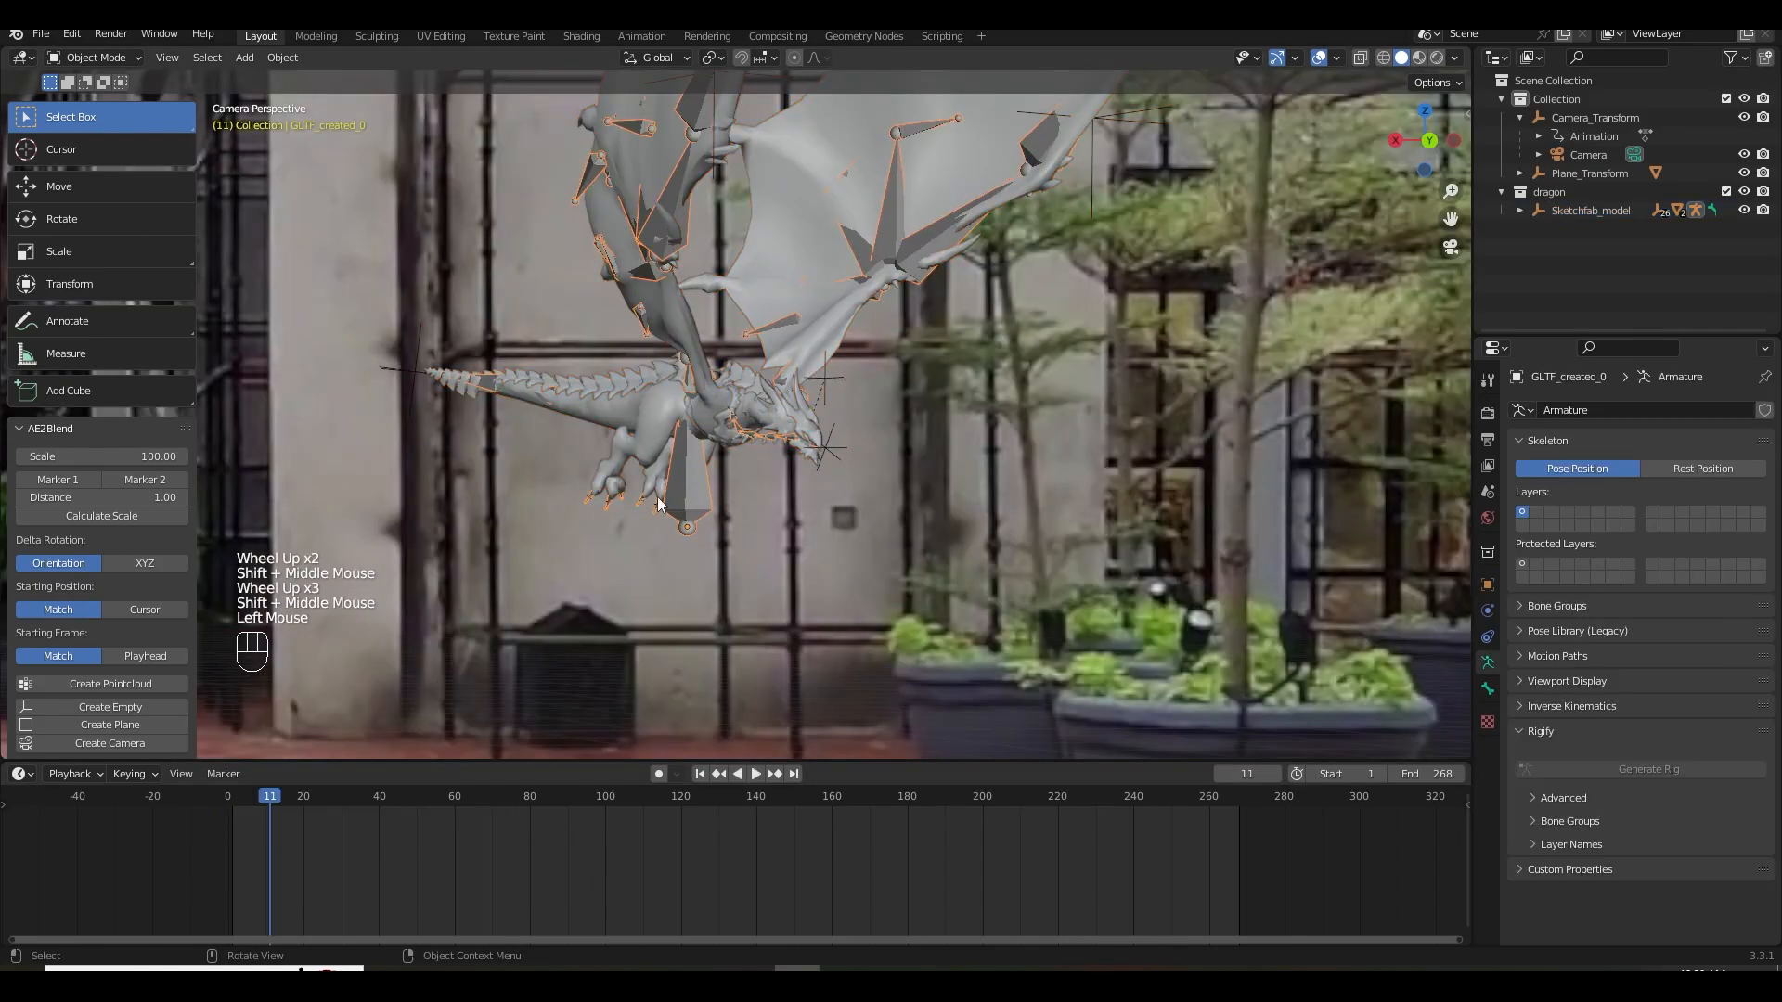
At frame 1, switch the dragon's armature to Pose Mode and select all of its bones.
shift+middle_drag(657, 506, 809, 564)
click(232, 799)
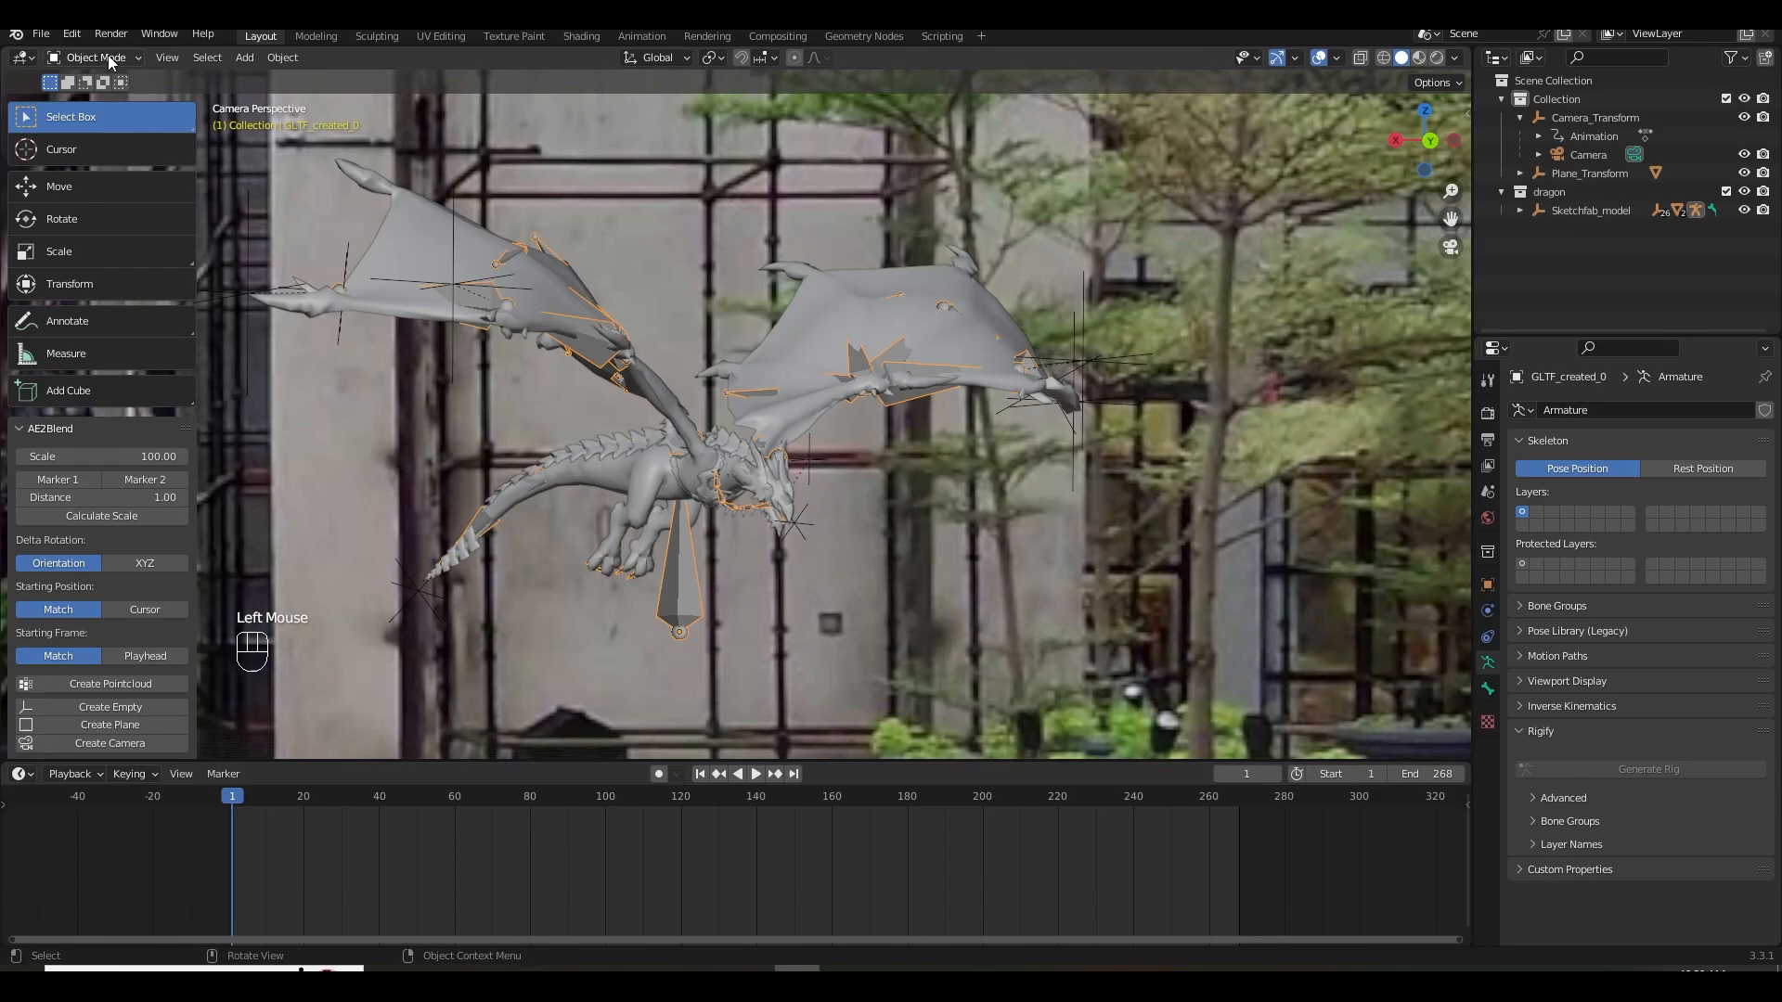
click(109, 58)
click(104, 118)
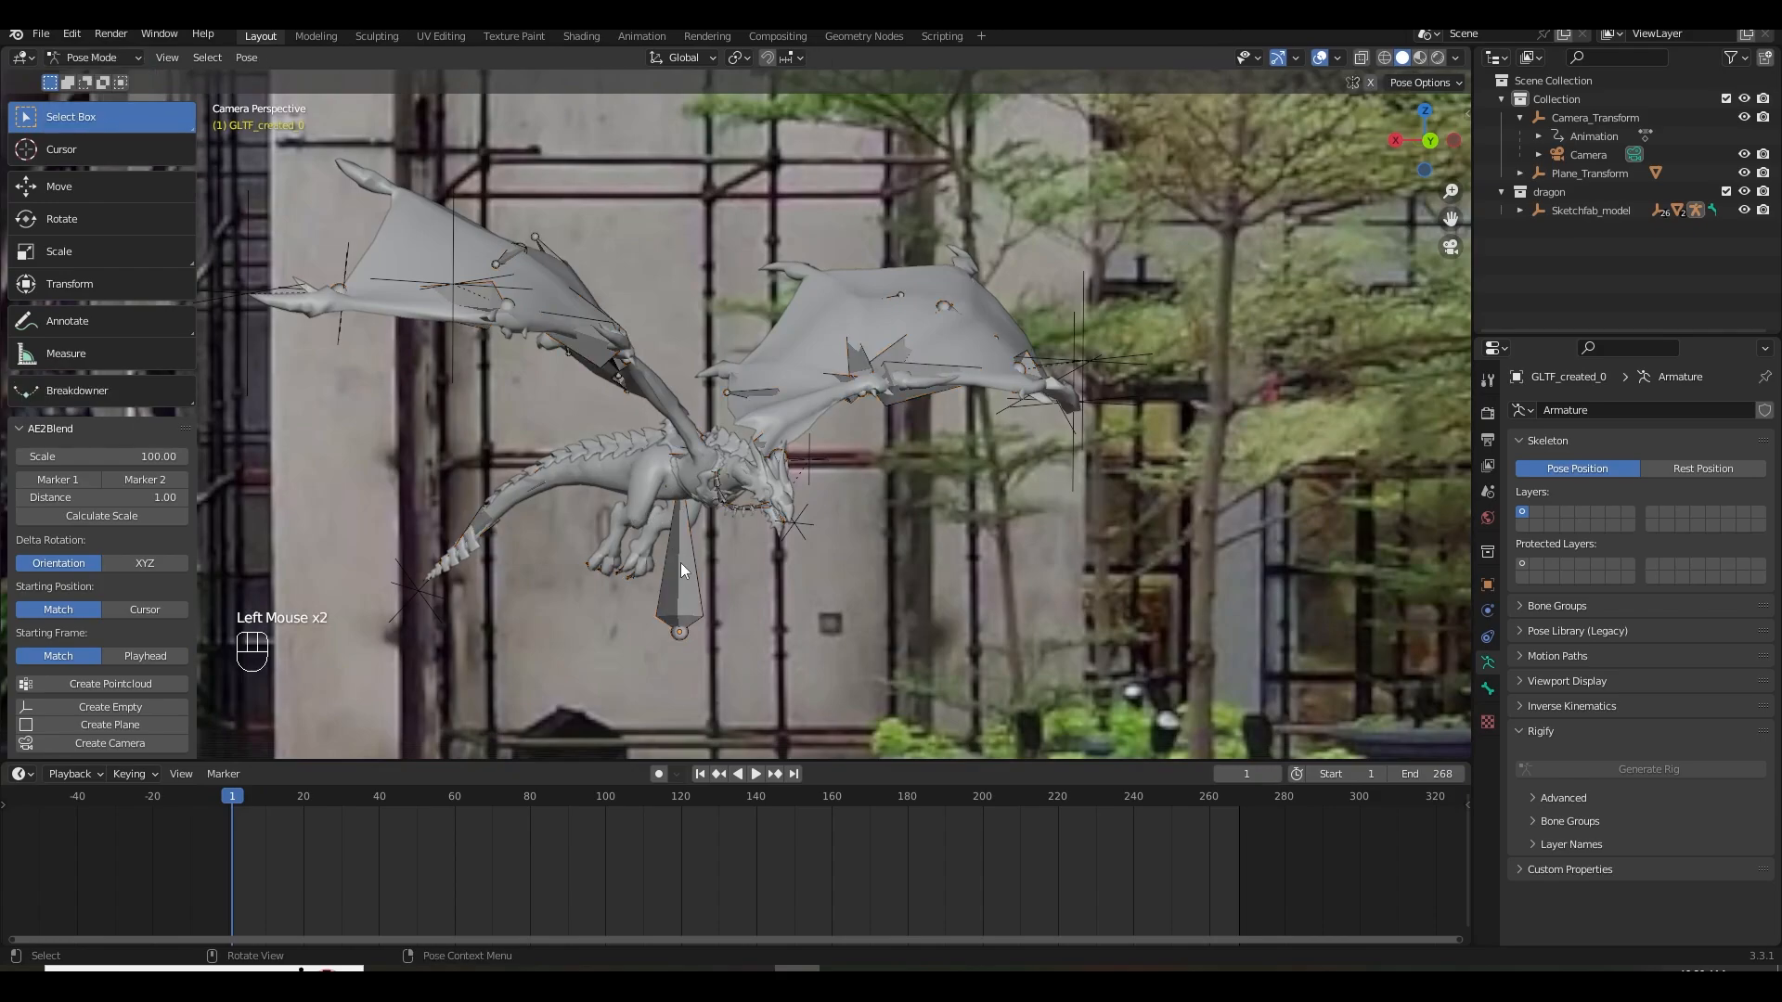
key(a)
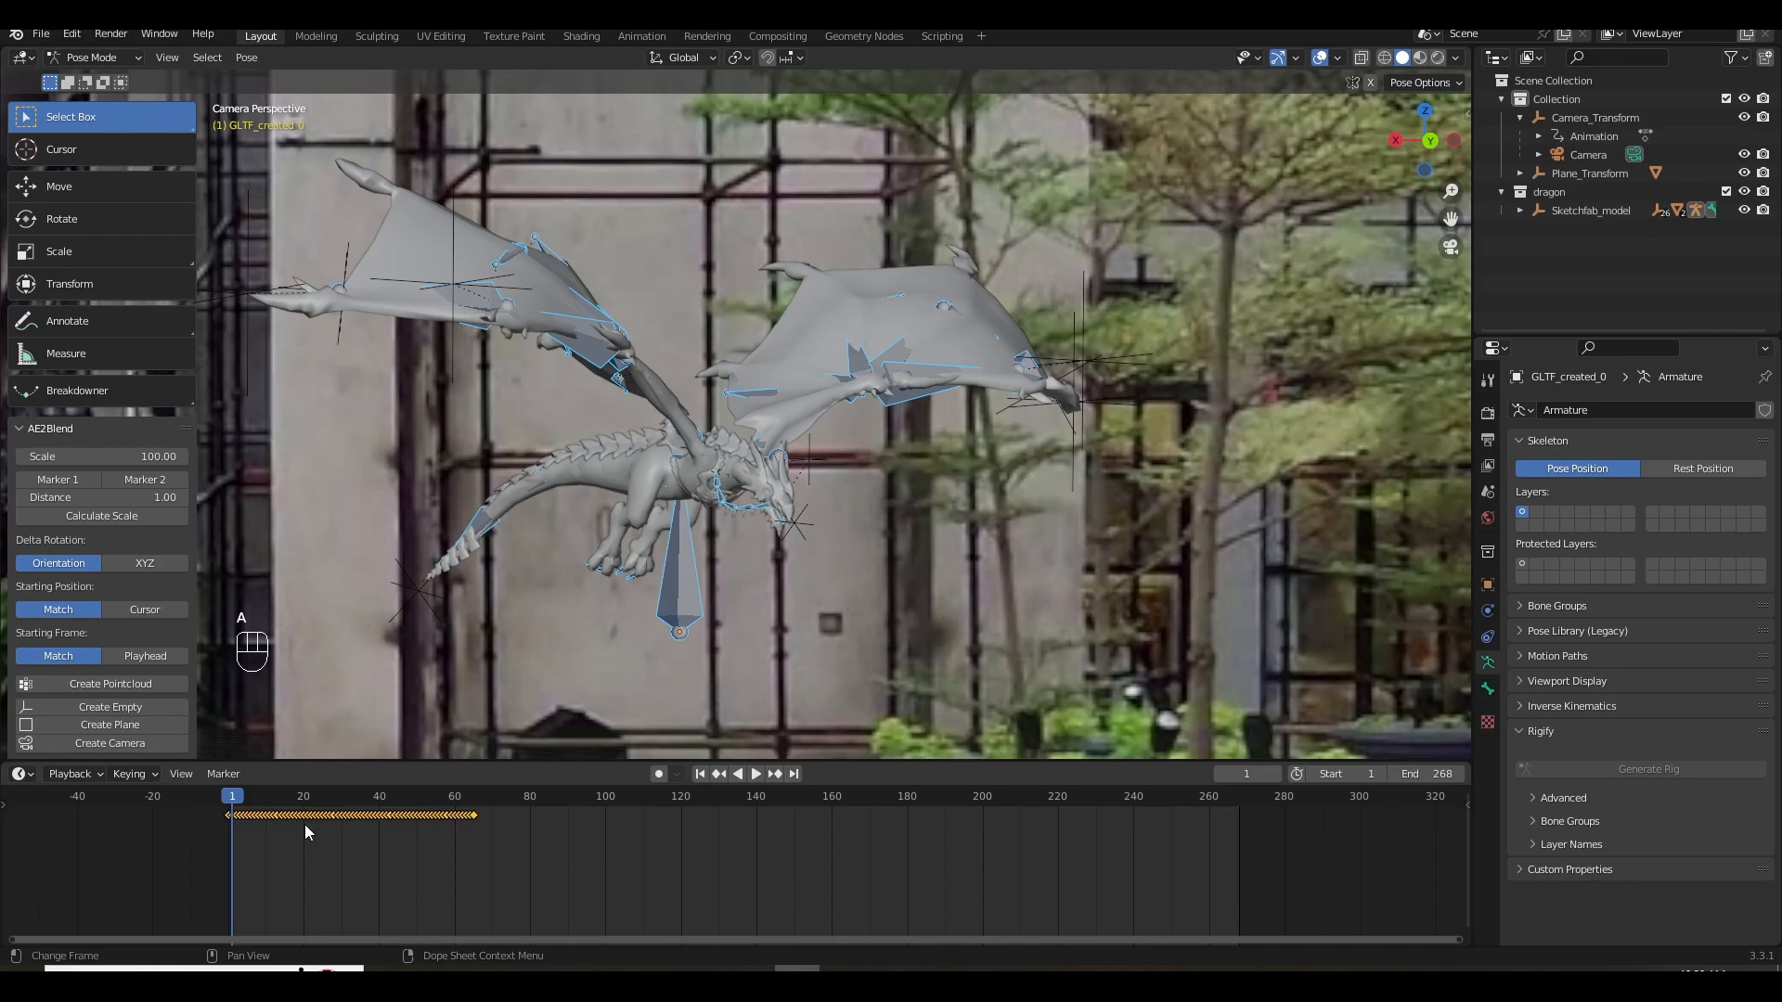
Duplicate the armature's keyframes end to end, then duplicate the doubled set again to extend the flying animation to about frame 264.
key(shift+d)
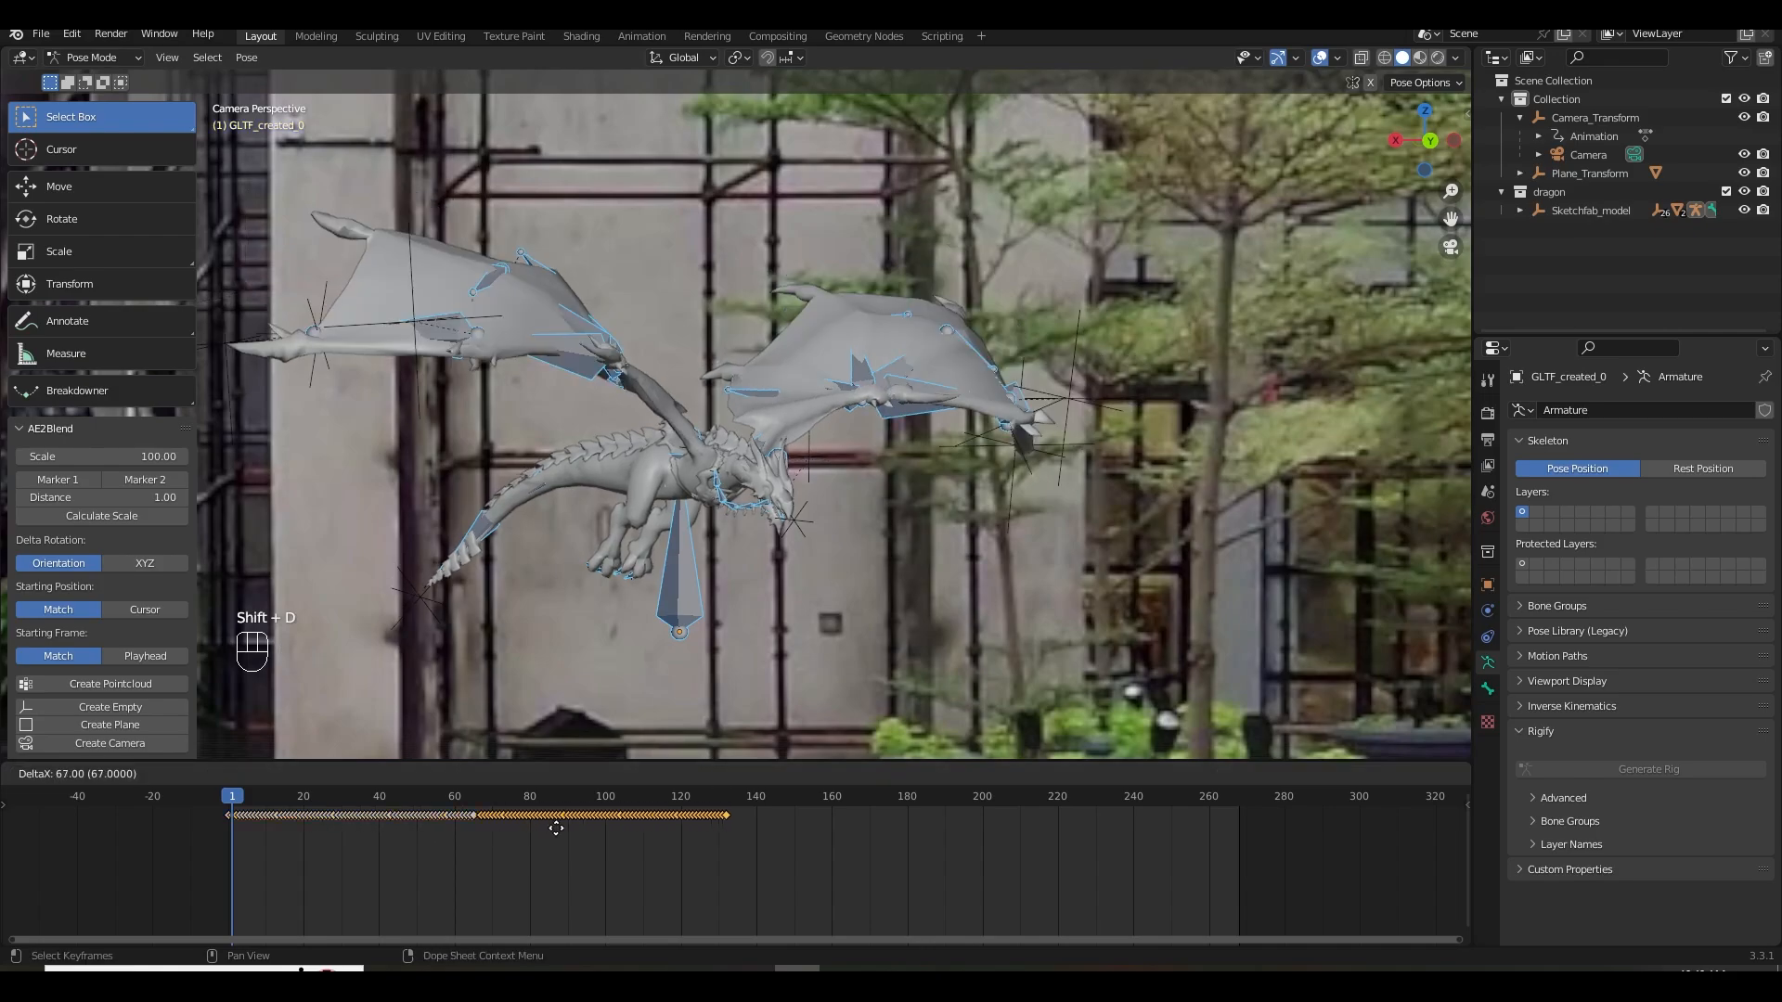
click(633, 838)
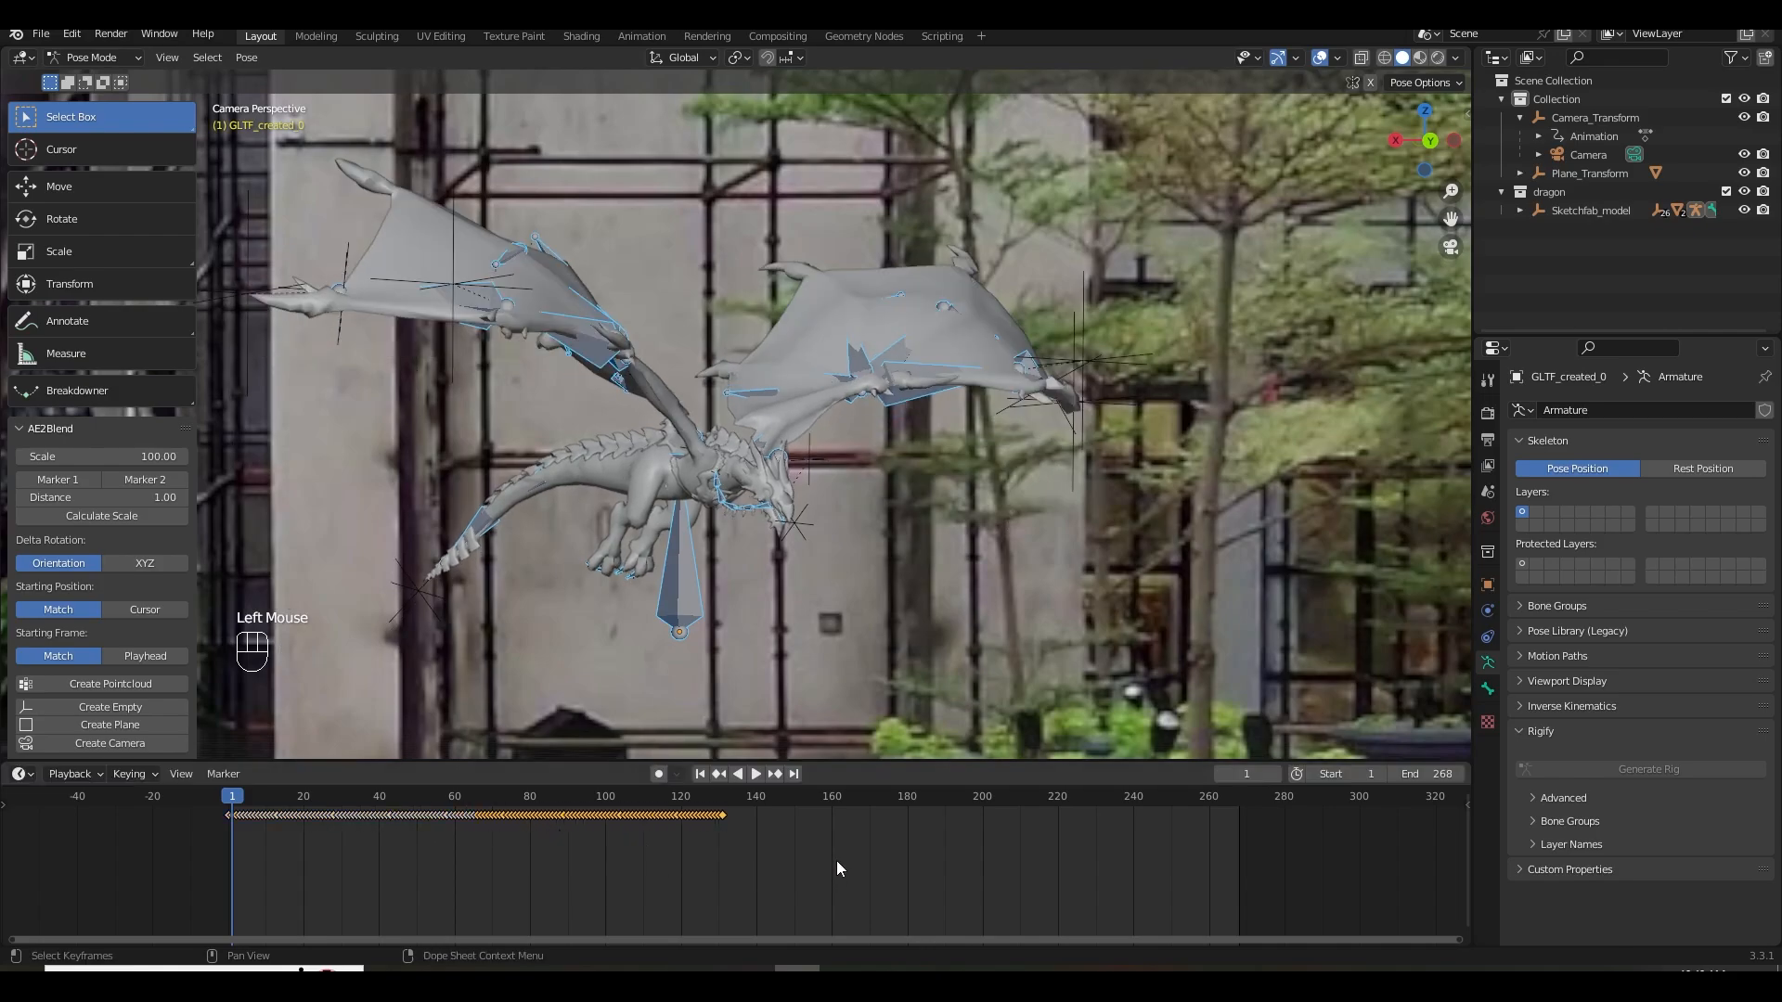
drag(837, 861, 156, 813)
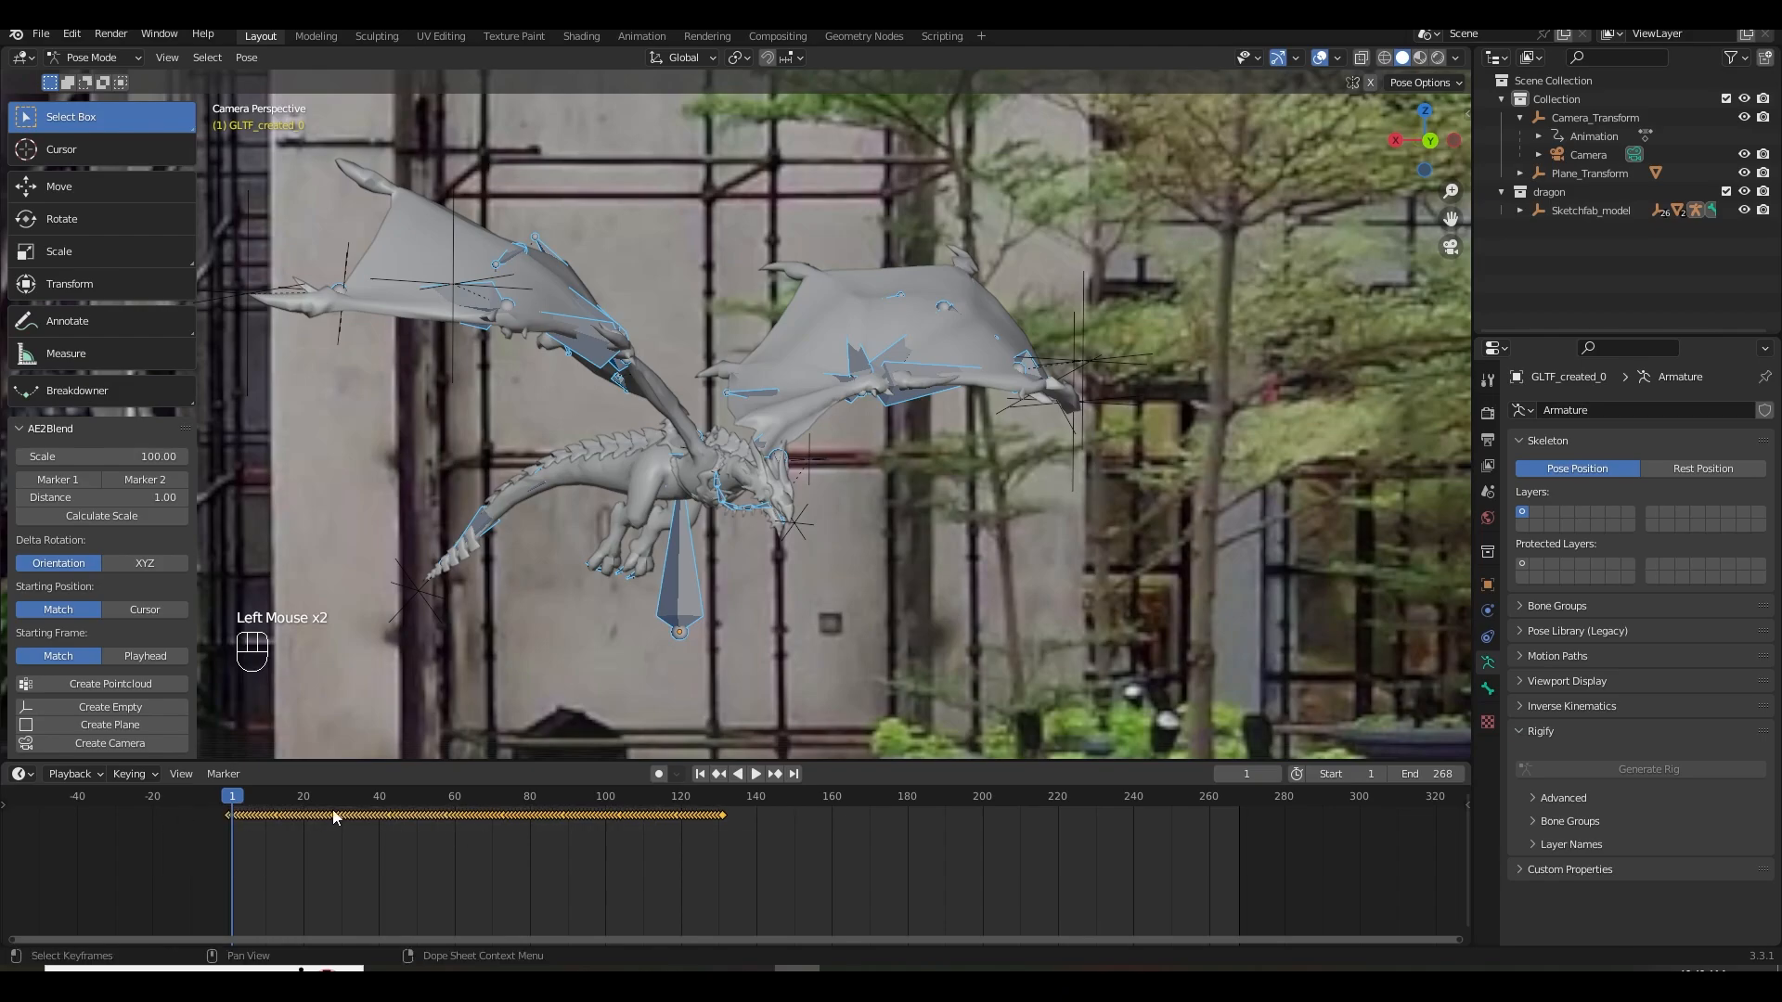
key(shift+d)
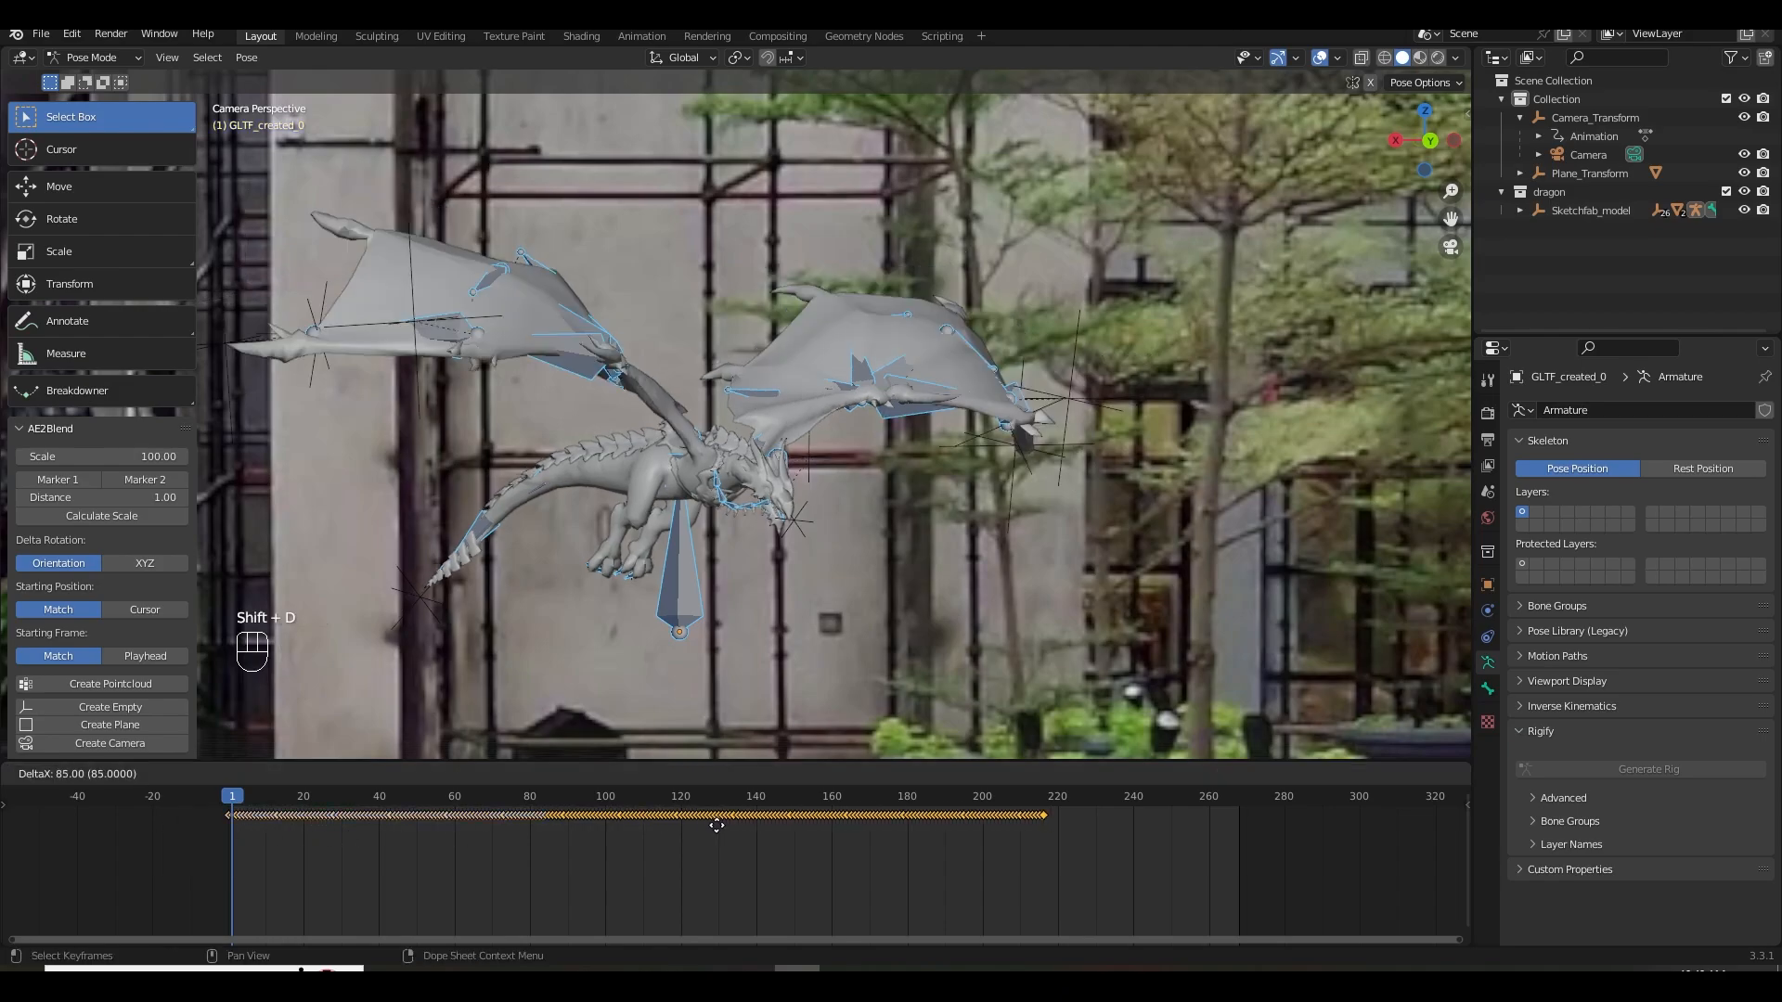
click(816, 829)
Play the scene from the first frame to check the repeated flying animation against the whole footage.
click(702, 775)
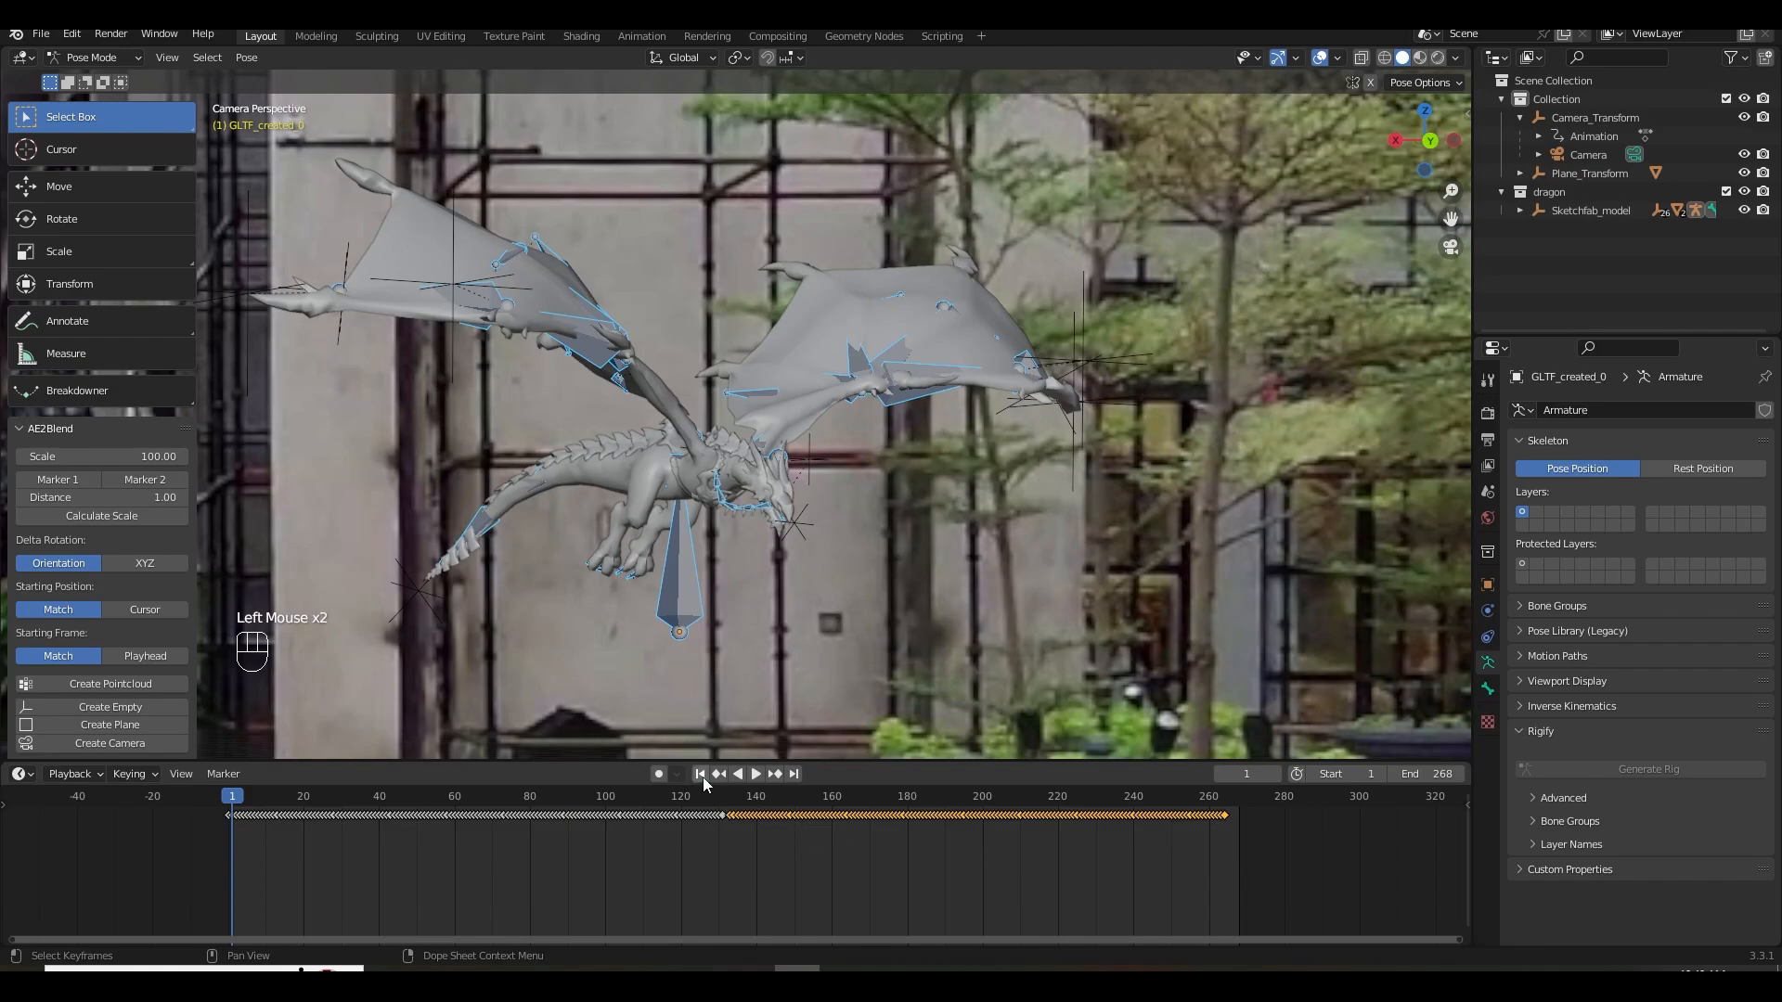
click(756, 775)
scroll(985, 683, down, 2)
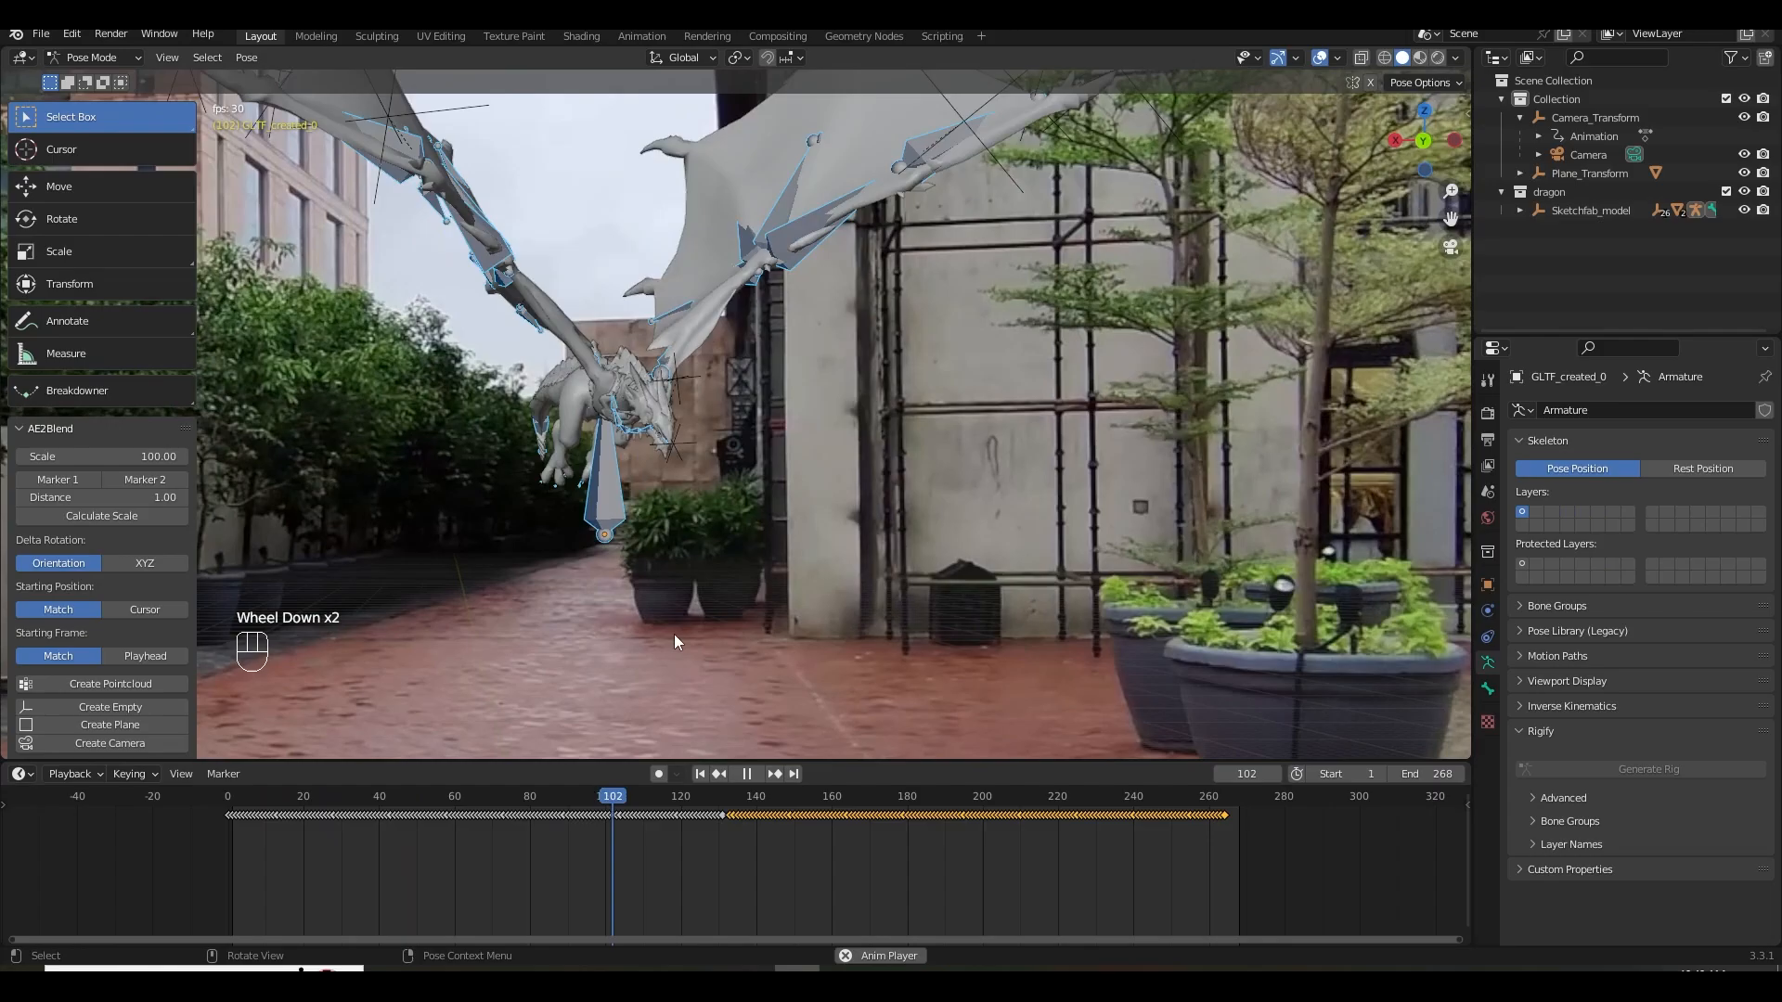
scroll(613, 626, down, 2)
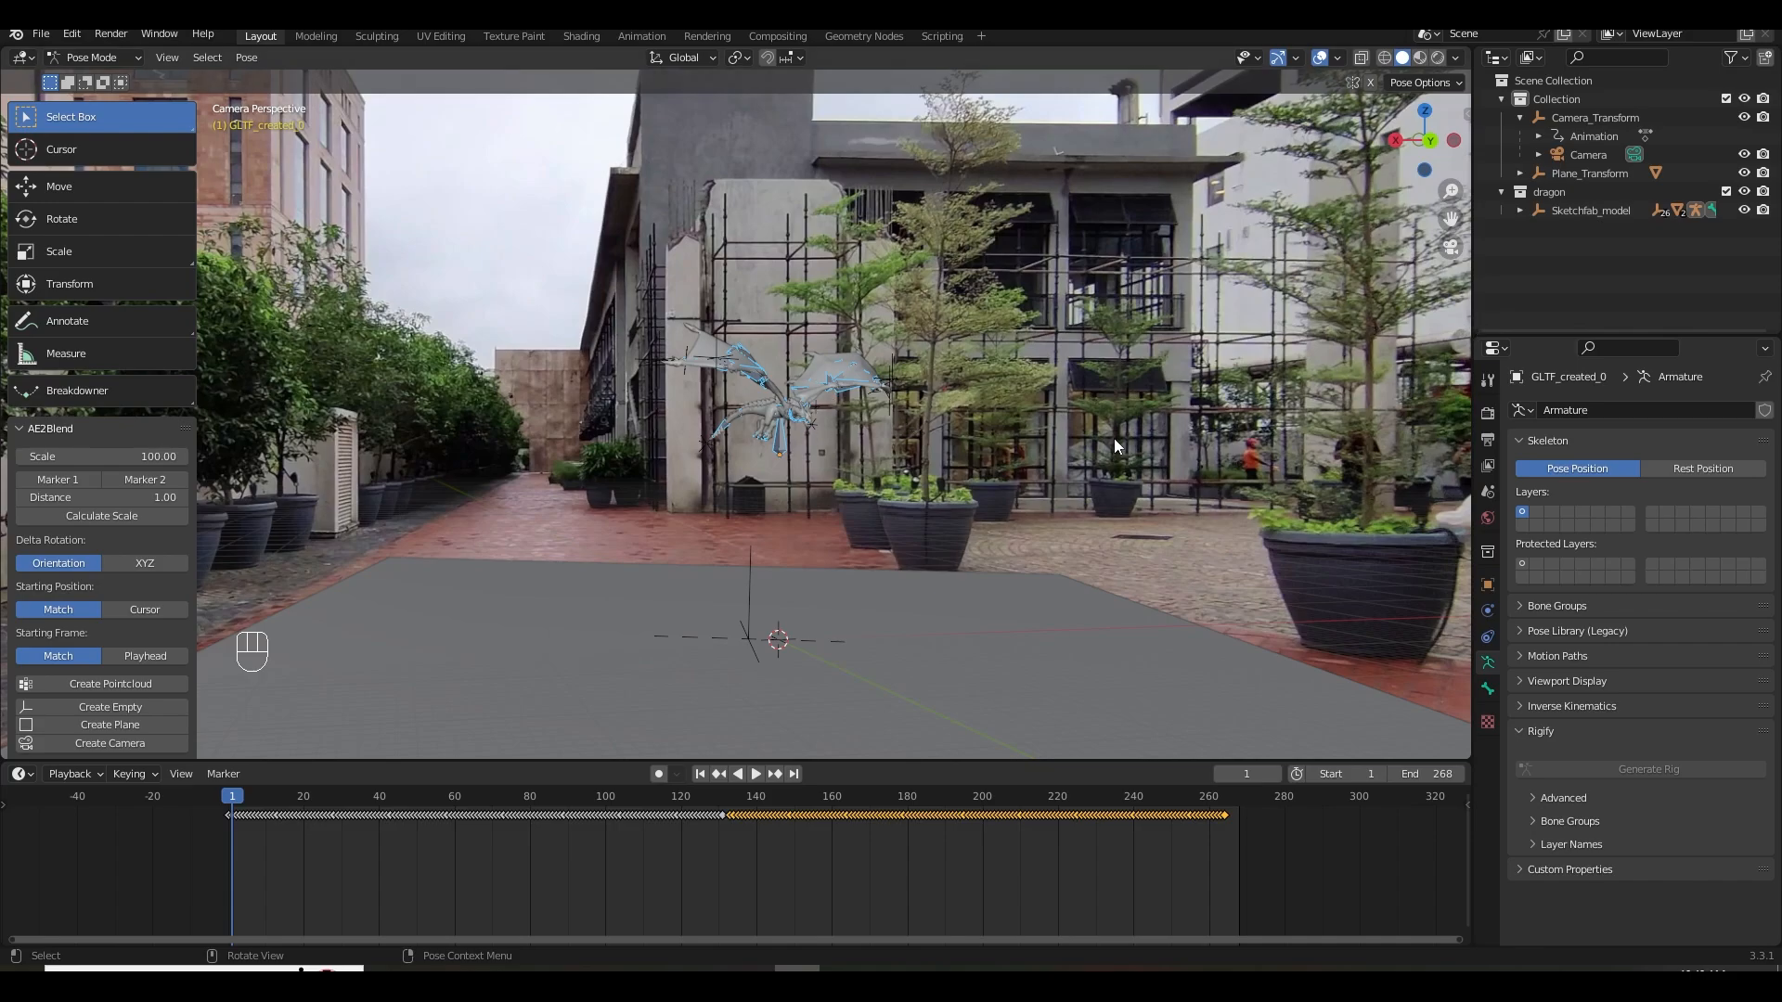
Return to Object Mode, select the Sketchfab_model hierarchy and isolate it in local view.
click(92, 58)
click(86, 59)
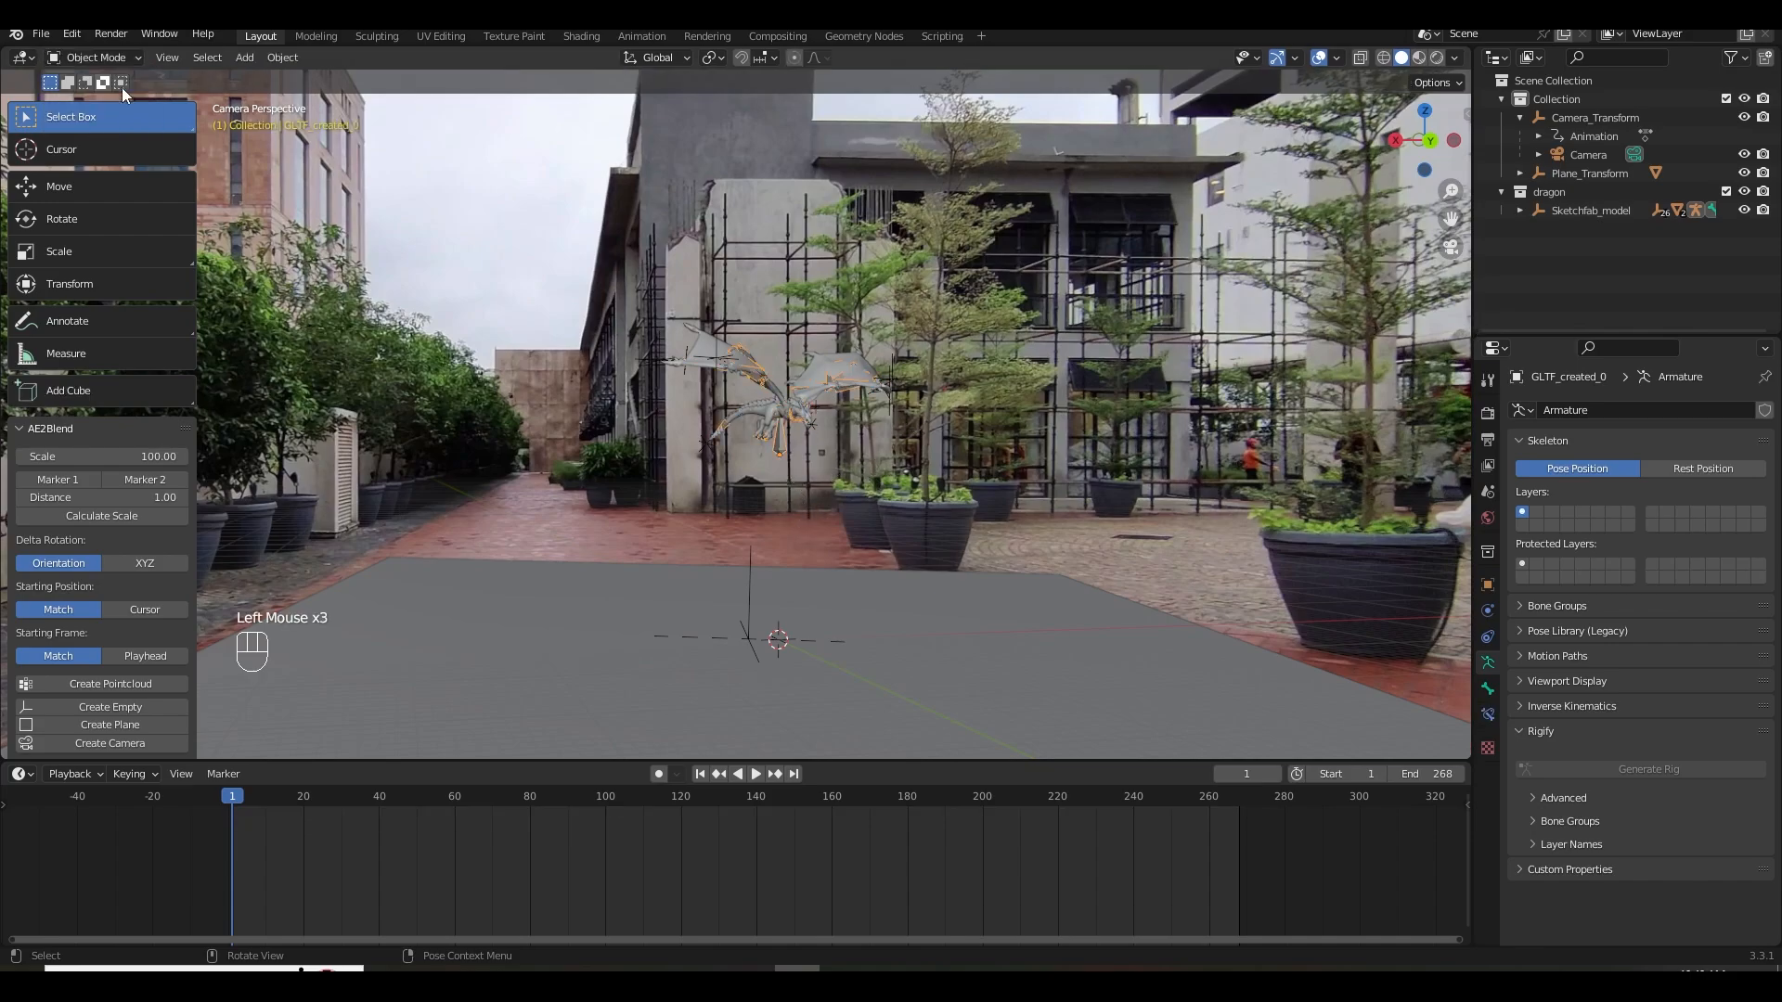
click(1605, 210)
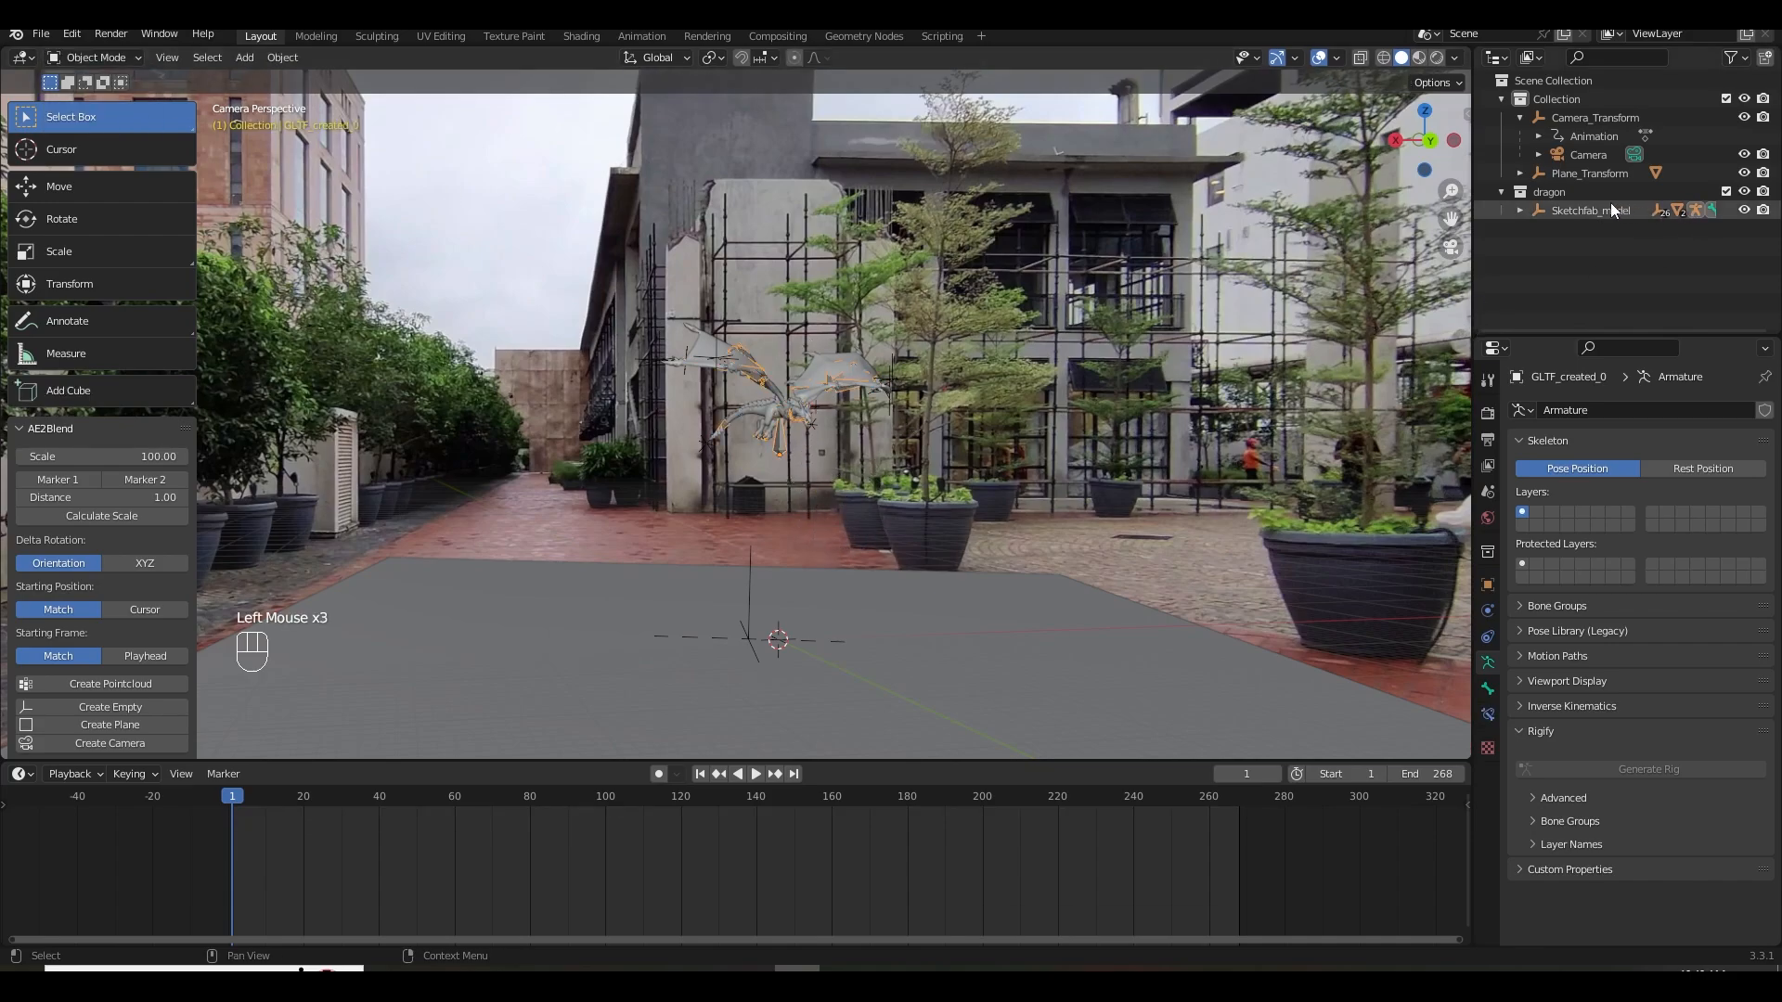
right_click(1594, 206)
click(1594, 206)
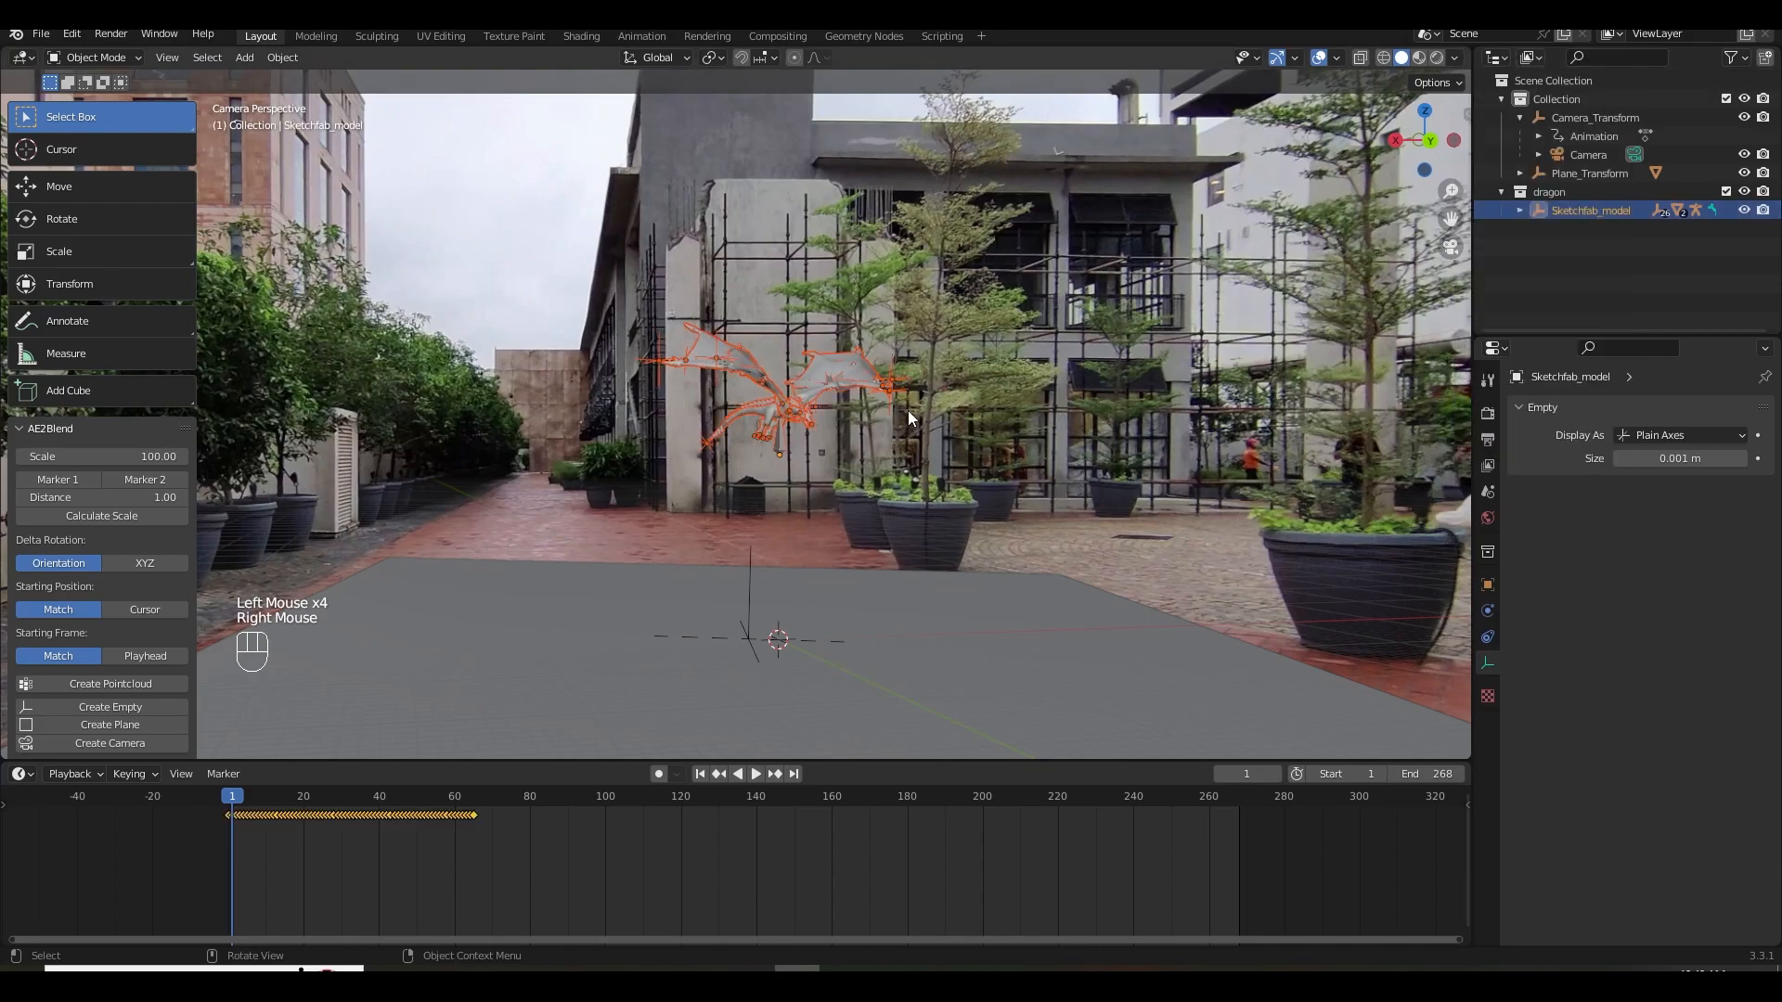
key(KP_Divide)
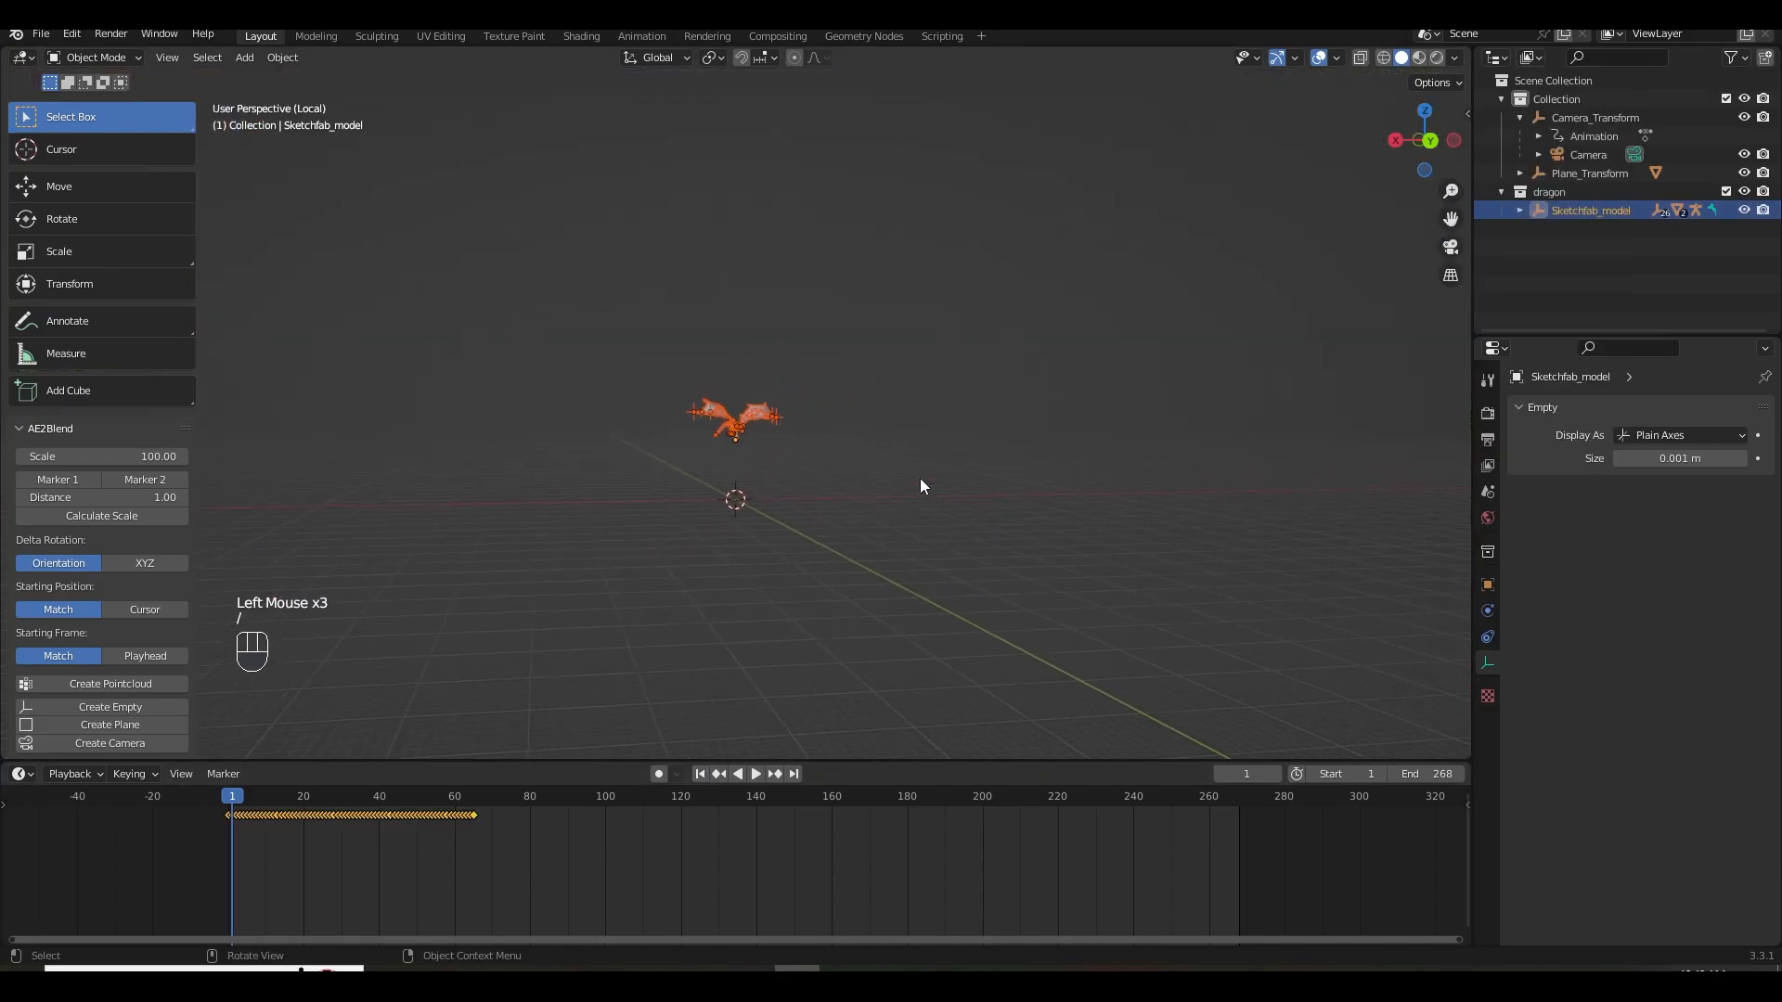
Add a cube-shaped empty at the world origin and raise it about 19 m along Z to the dragon's body.
click(837, 492)
middle_drag(838, 499, 854, 554)
scroll(854, 553, up, 2)
key(shift+a)
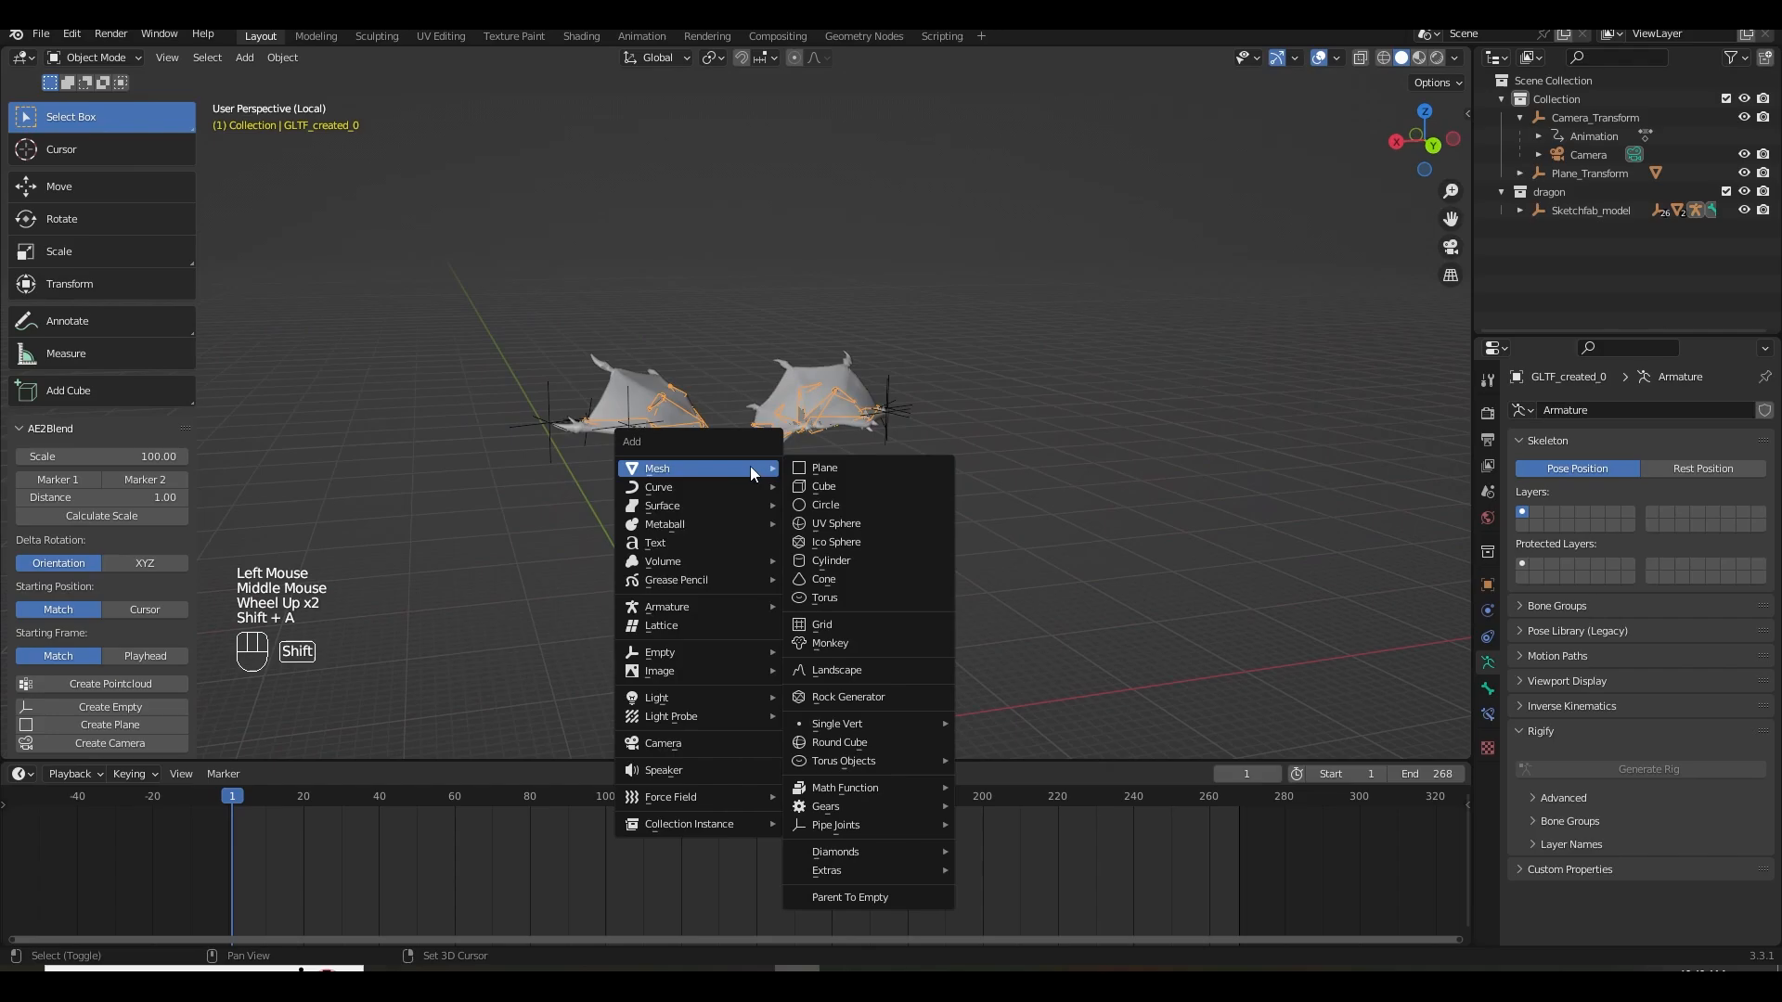
mouse_move(705, 653)
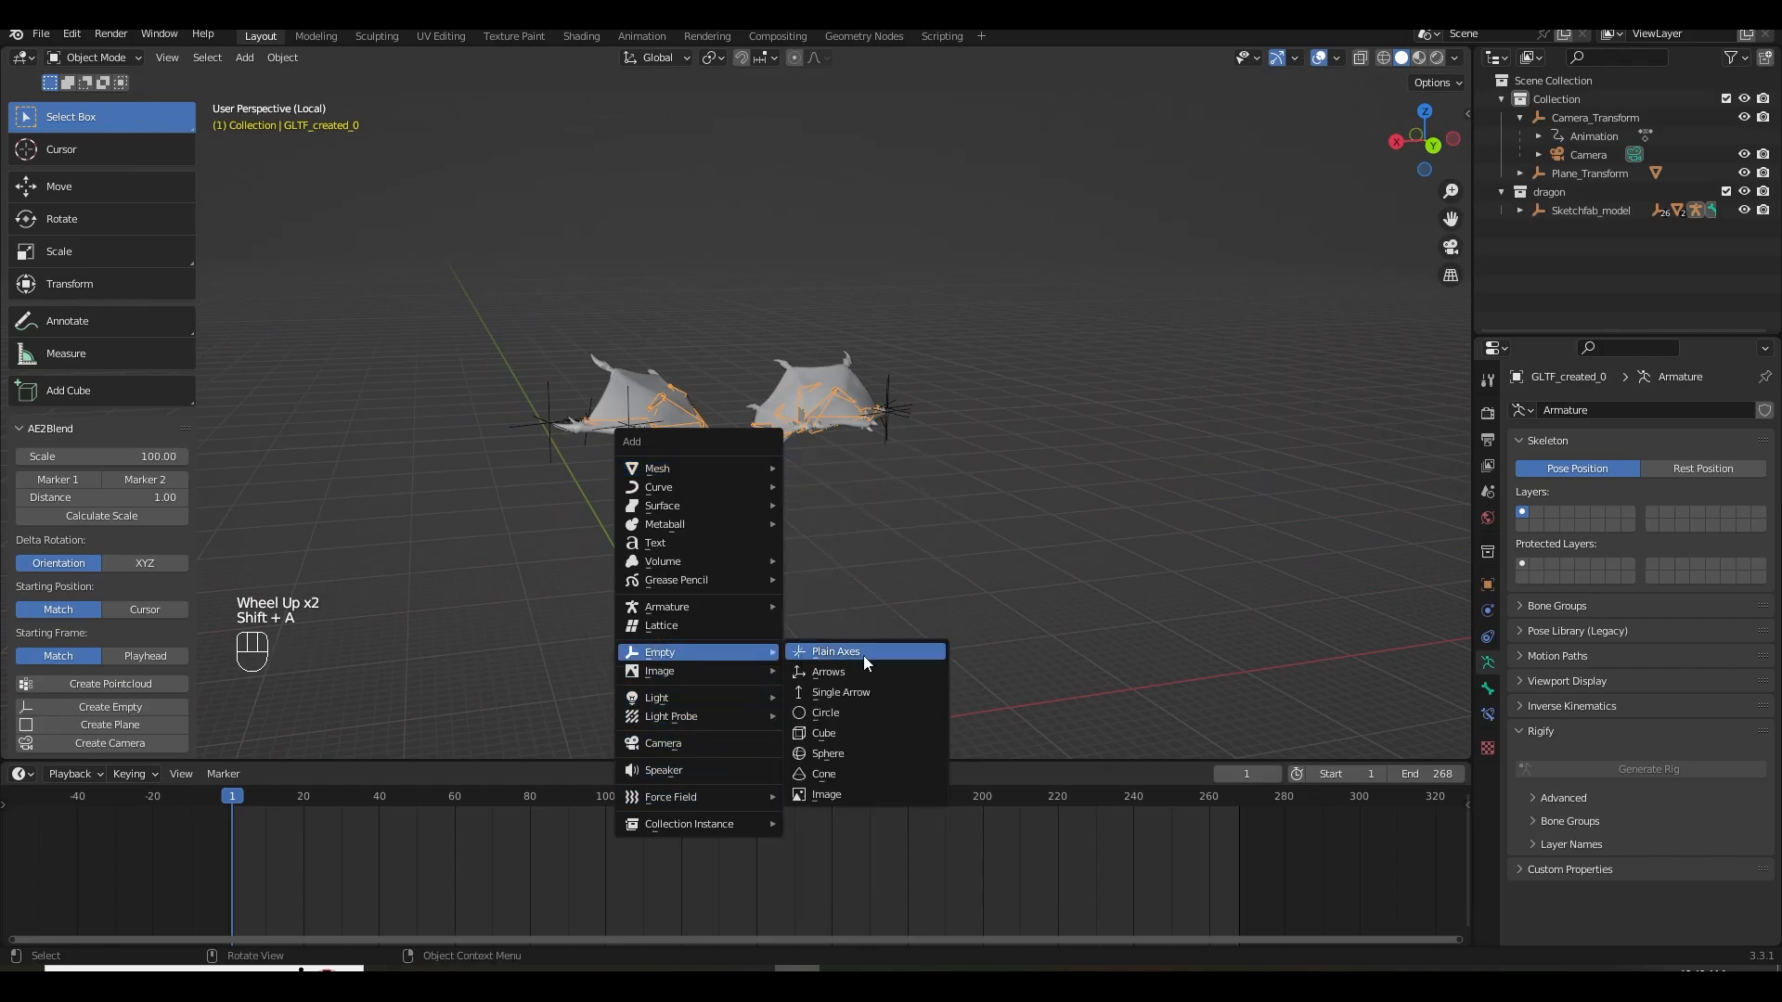
click(843, 733)
shift+middle_drag(803, 732, 765, 632)
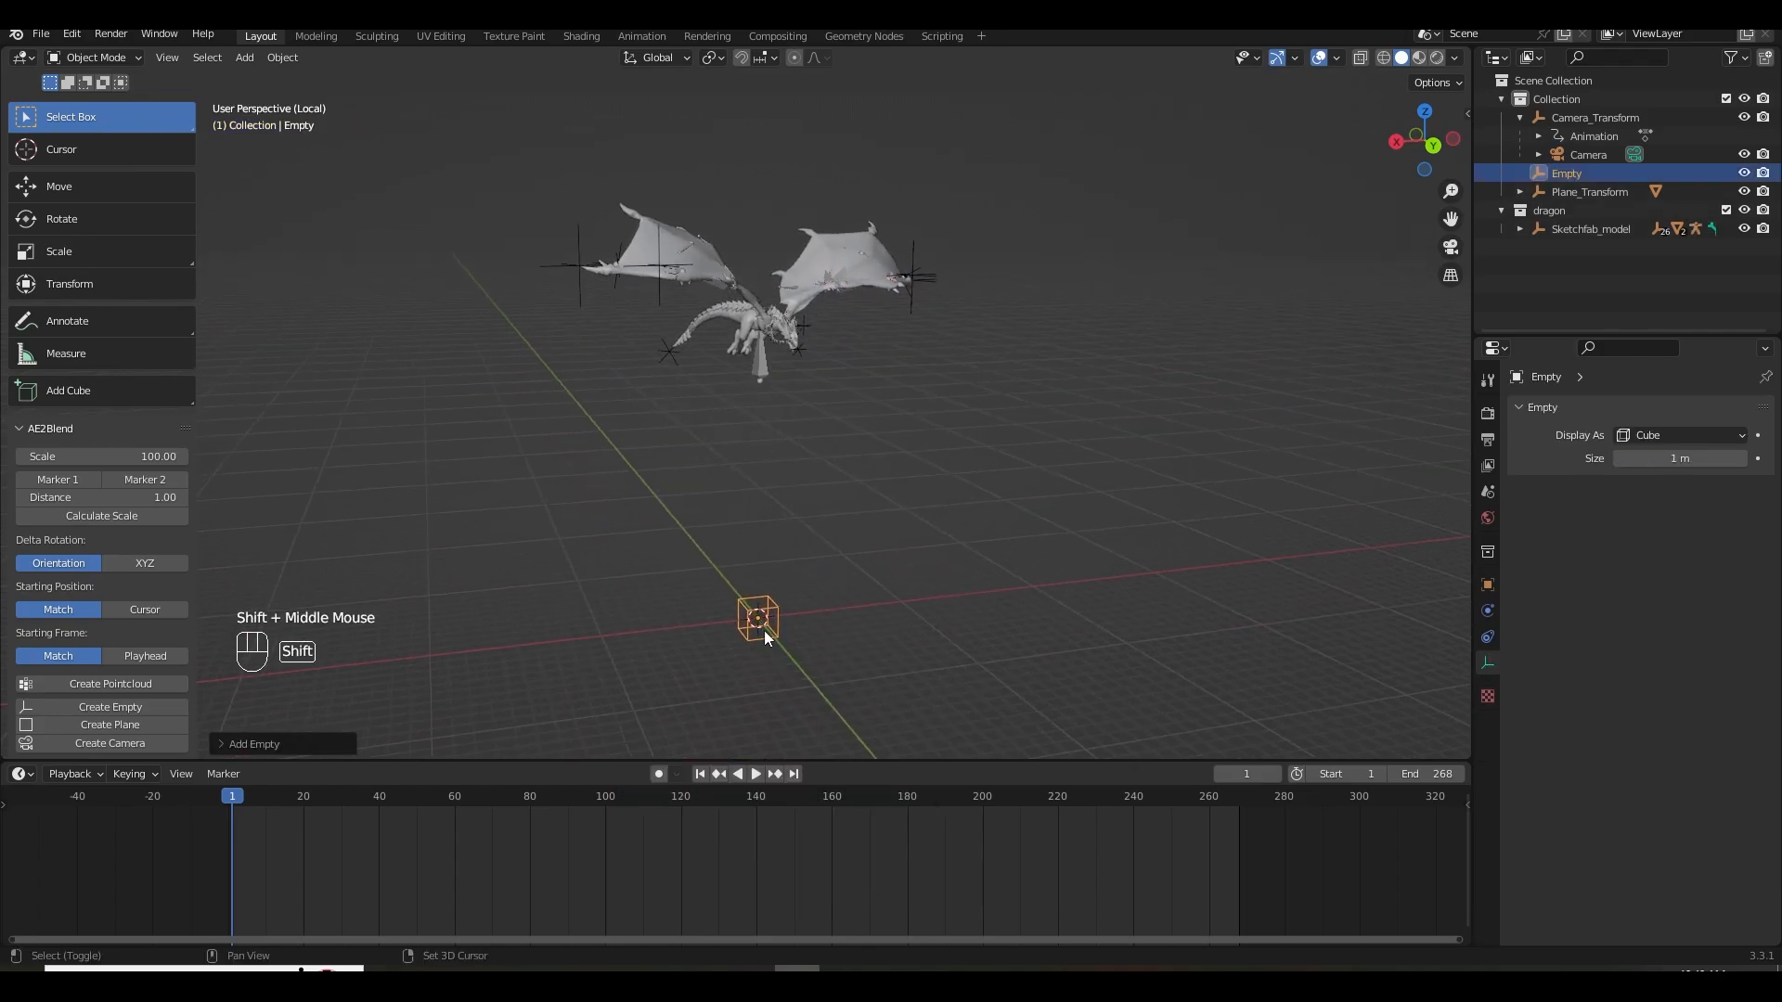
key(g)
key(z)
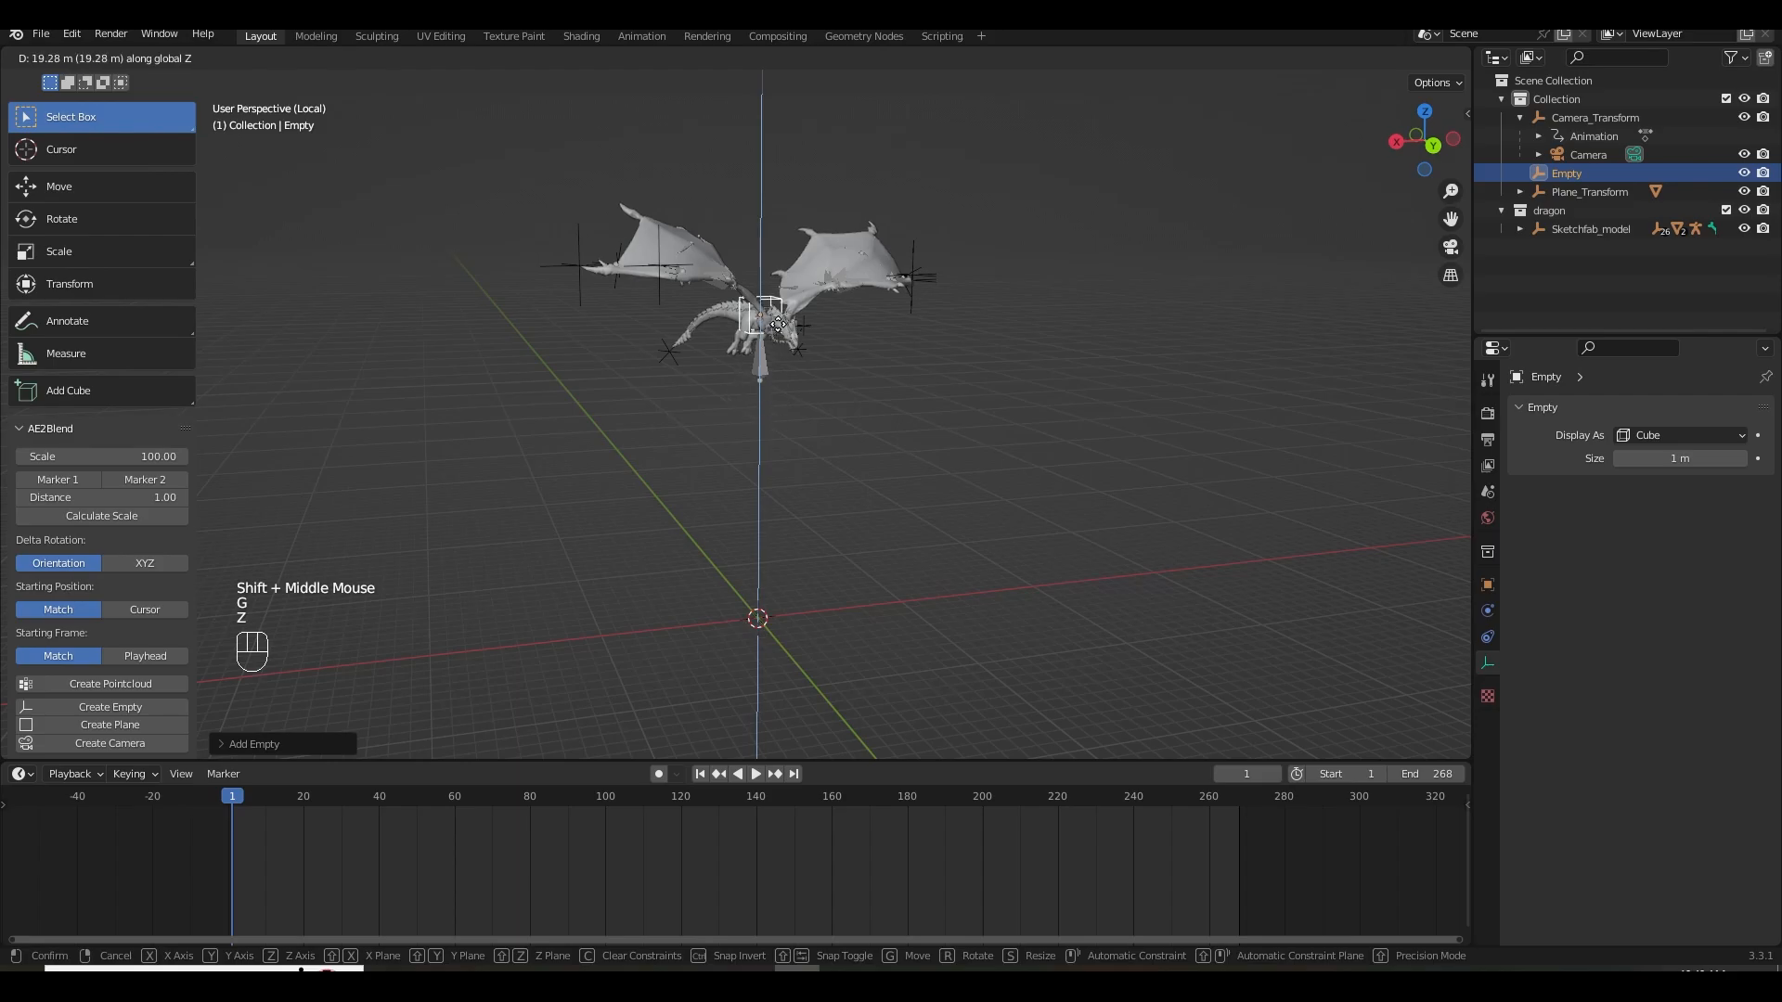
click(778, 323)
Scale the cube empty up around the dragon and rotate it in top view to match the dragon's heading.
key(s)
click(896, 455)
middle_drag(895, 454, 918, 488)
key(KP_7)
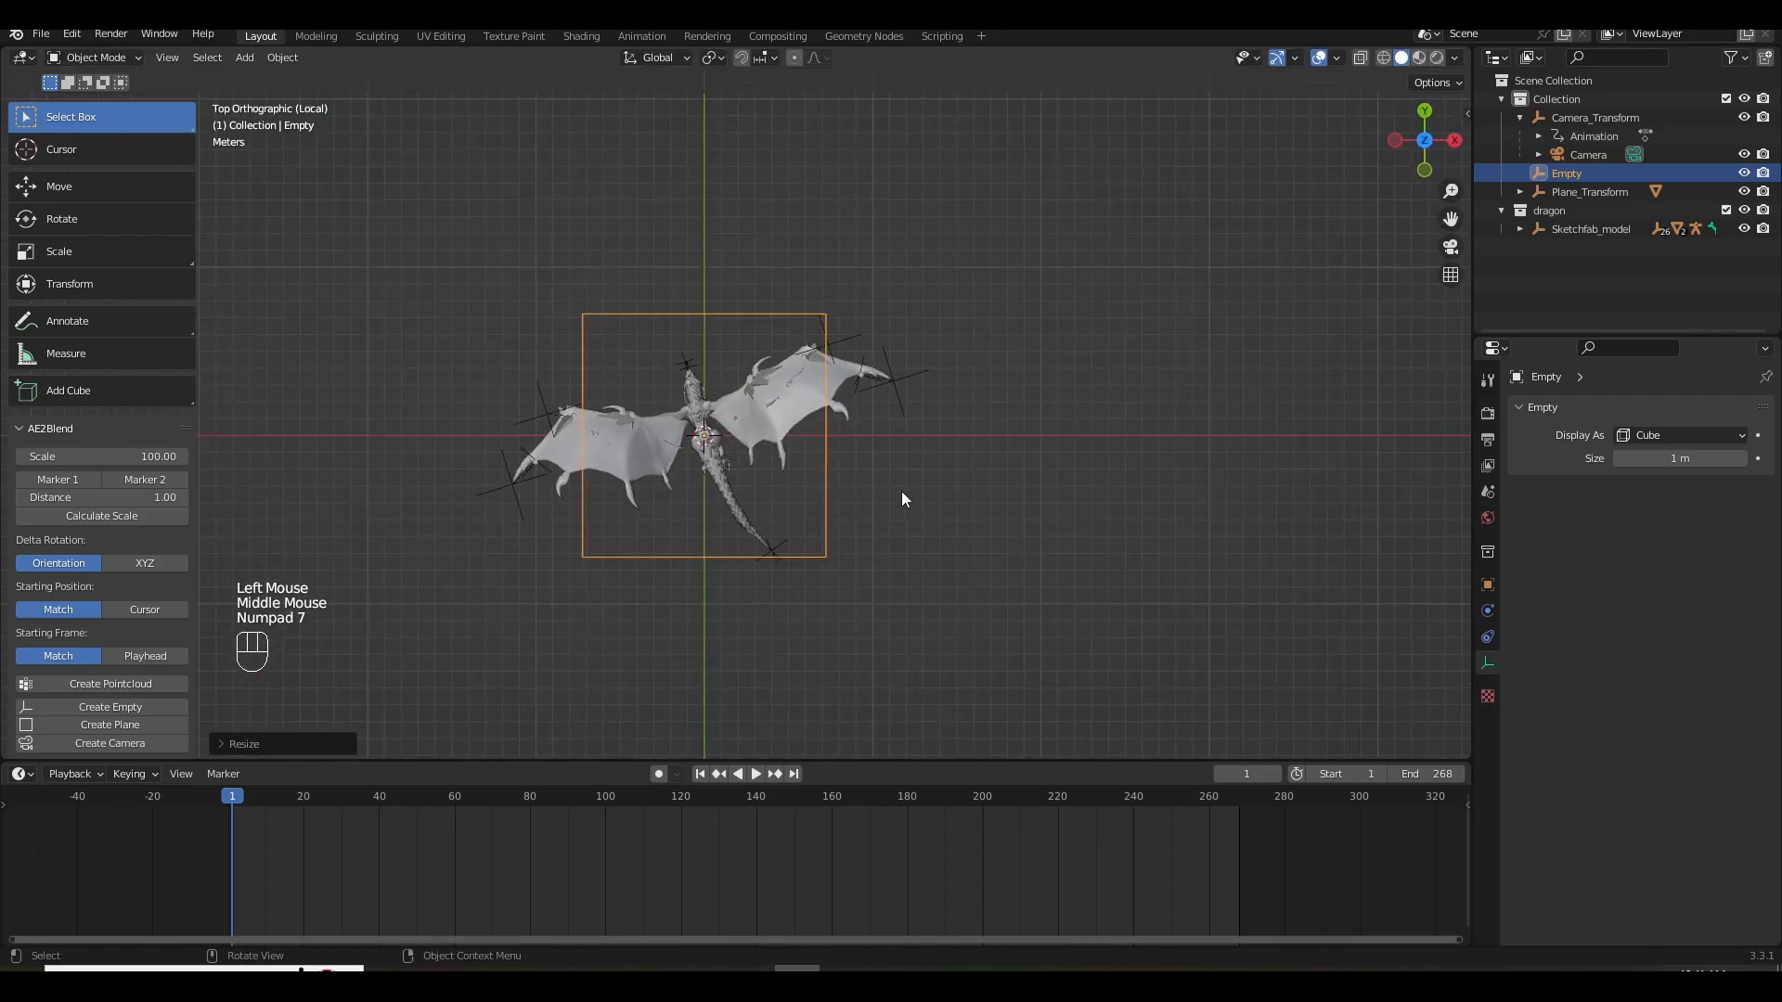
key(r)
click(911, 430)
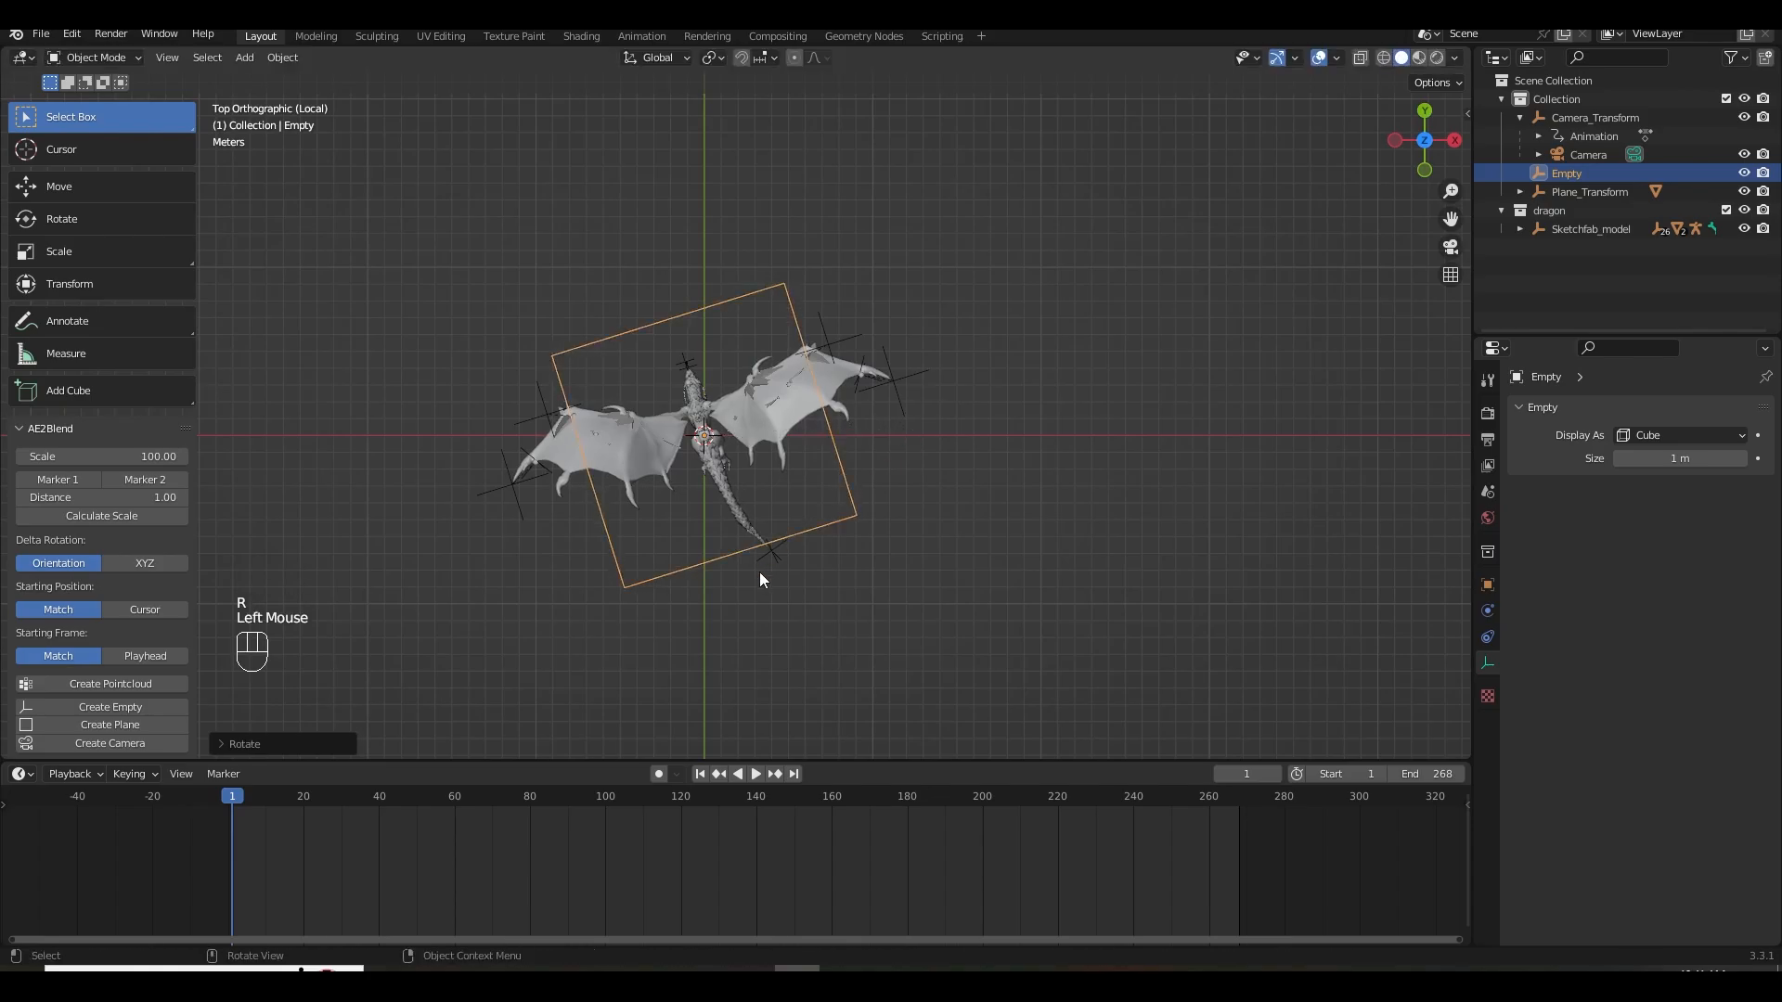
middle_drag(759, 571, 1067, 437)
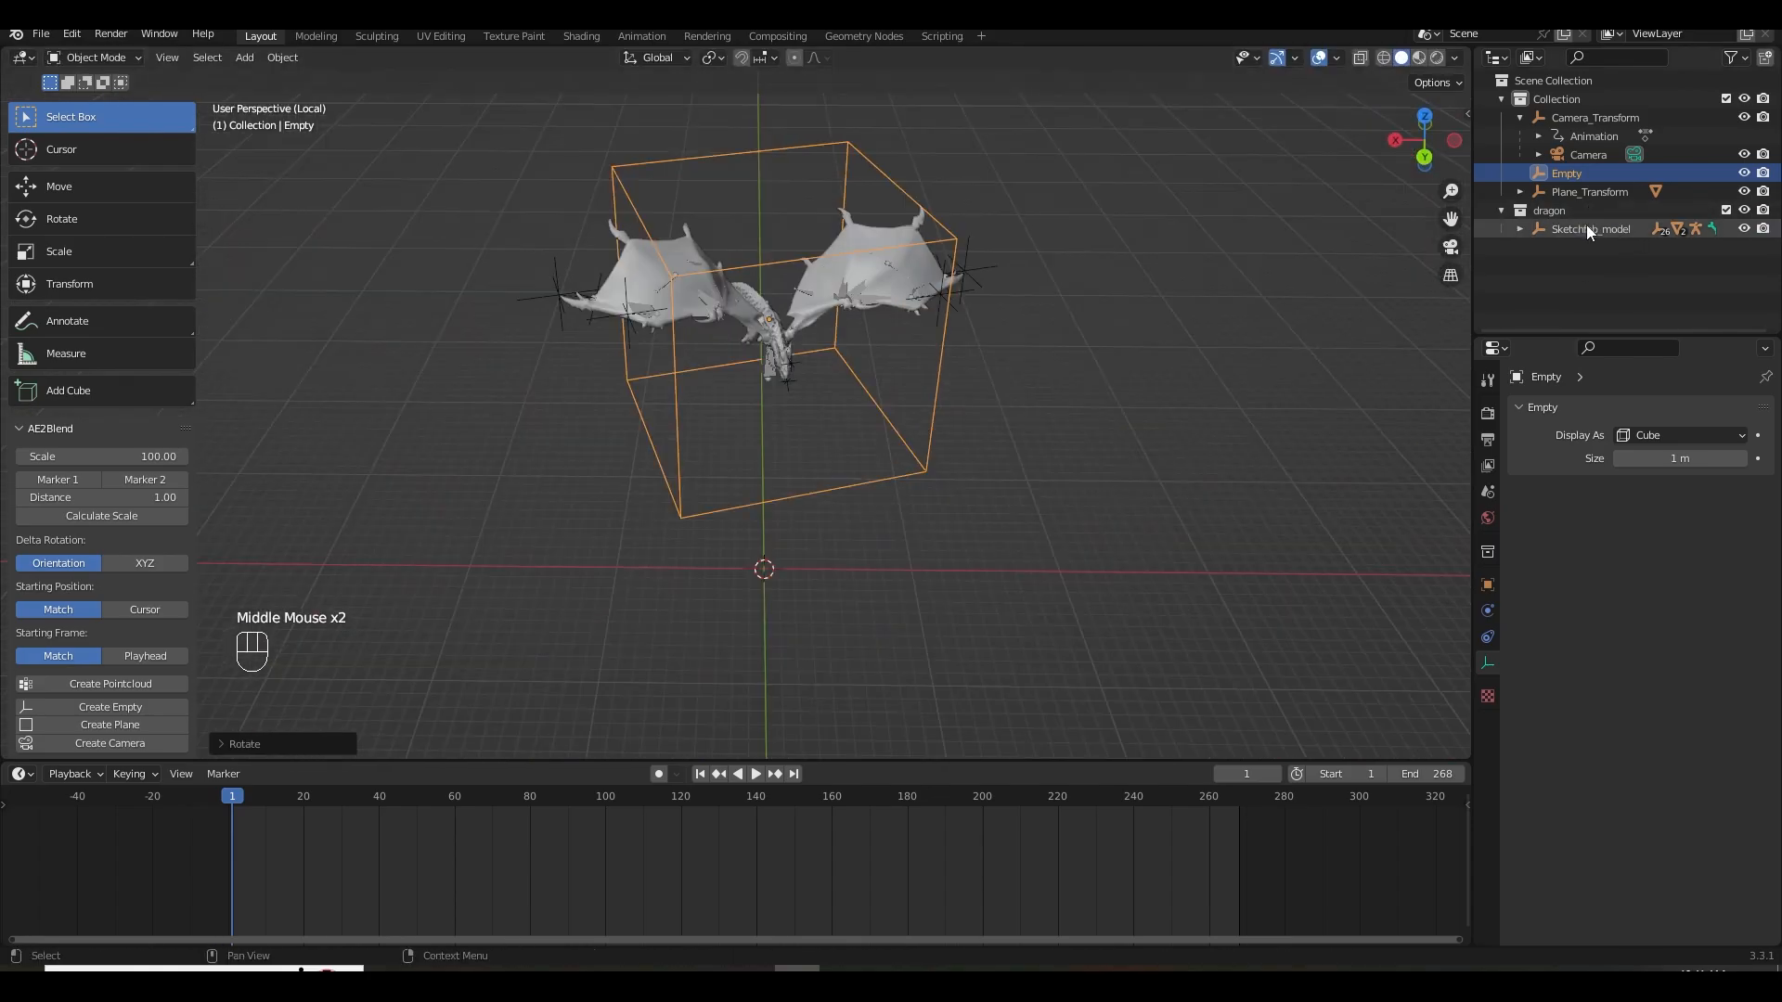
Rename the cube empty as control dragon.
double_click(1576, 174)
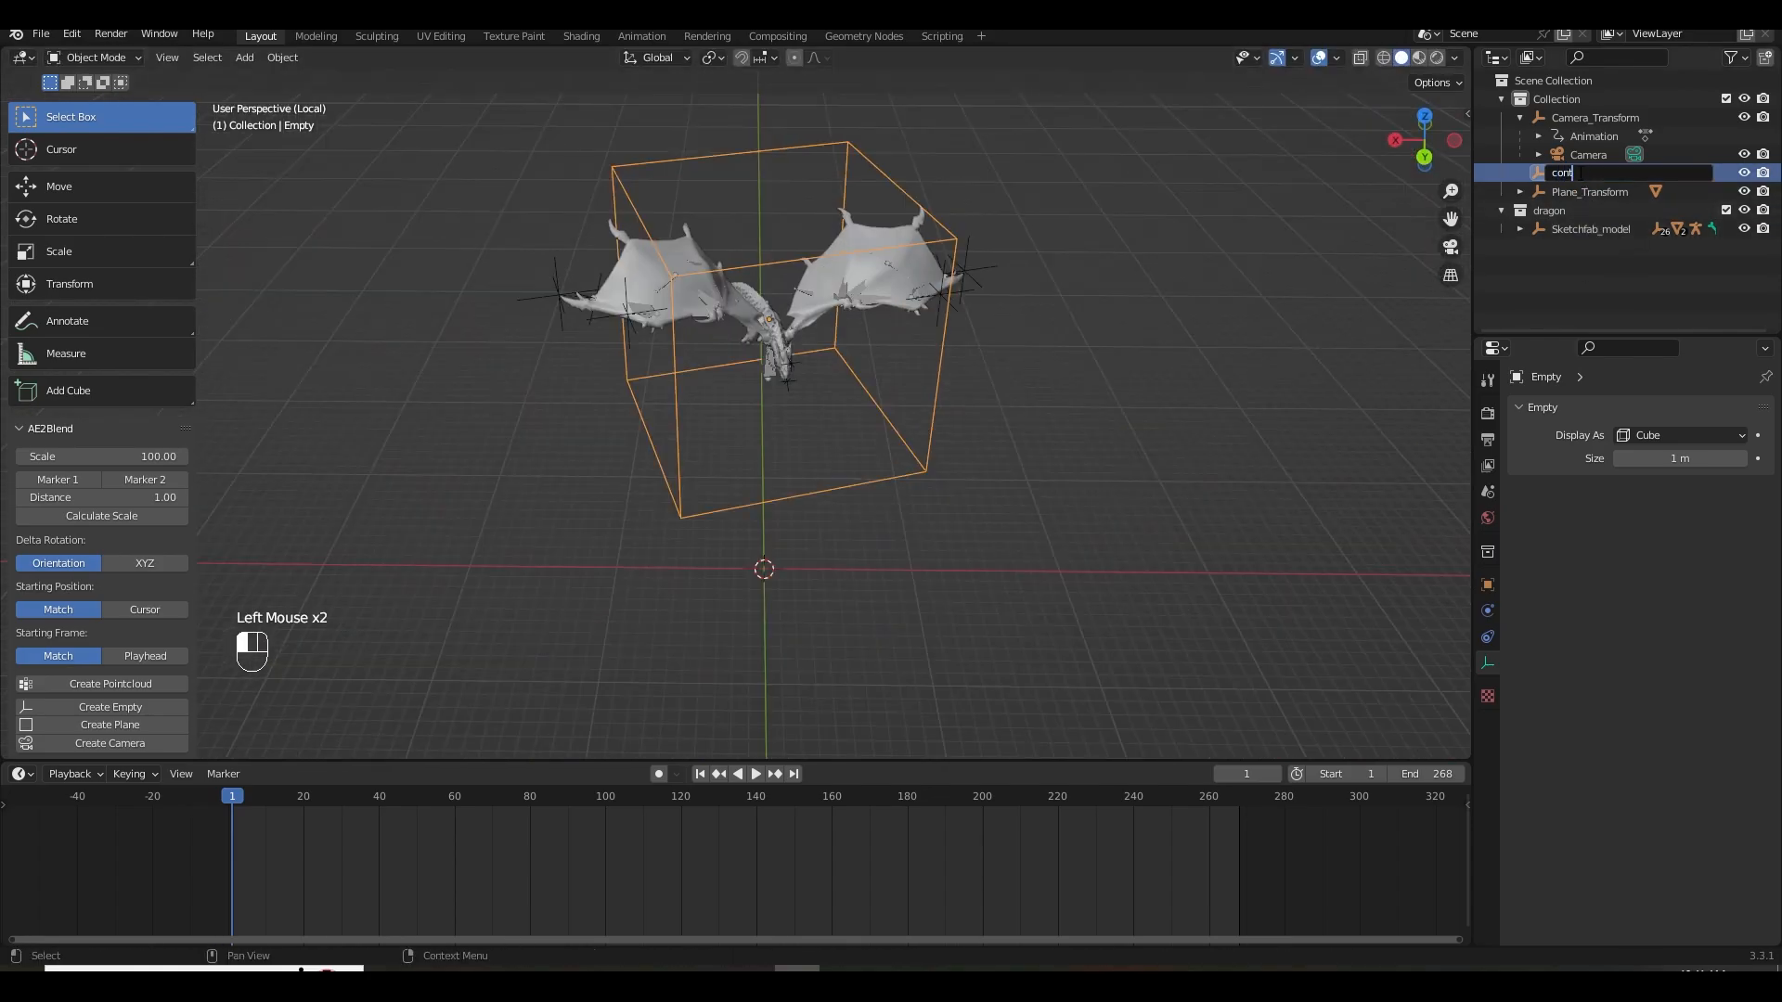
text(control dragon)
key(Return)
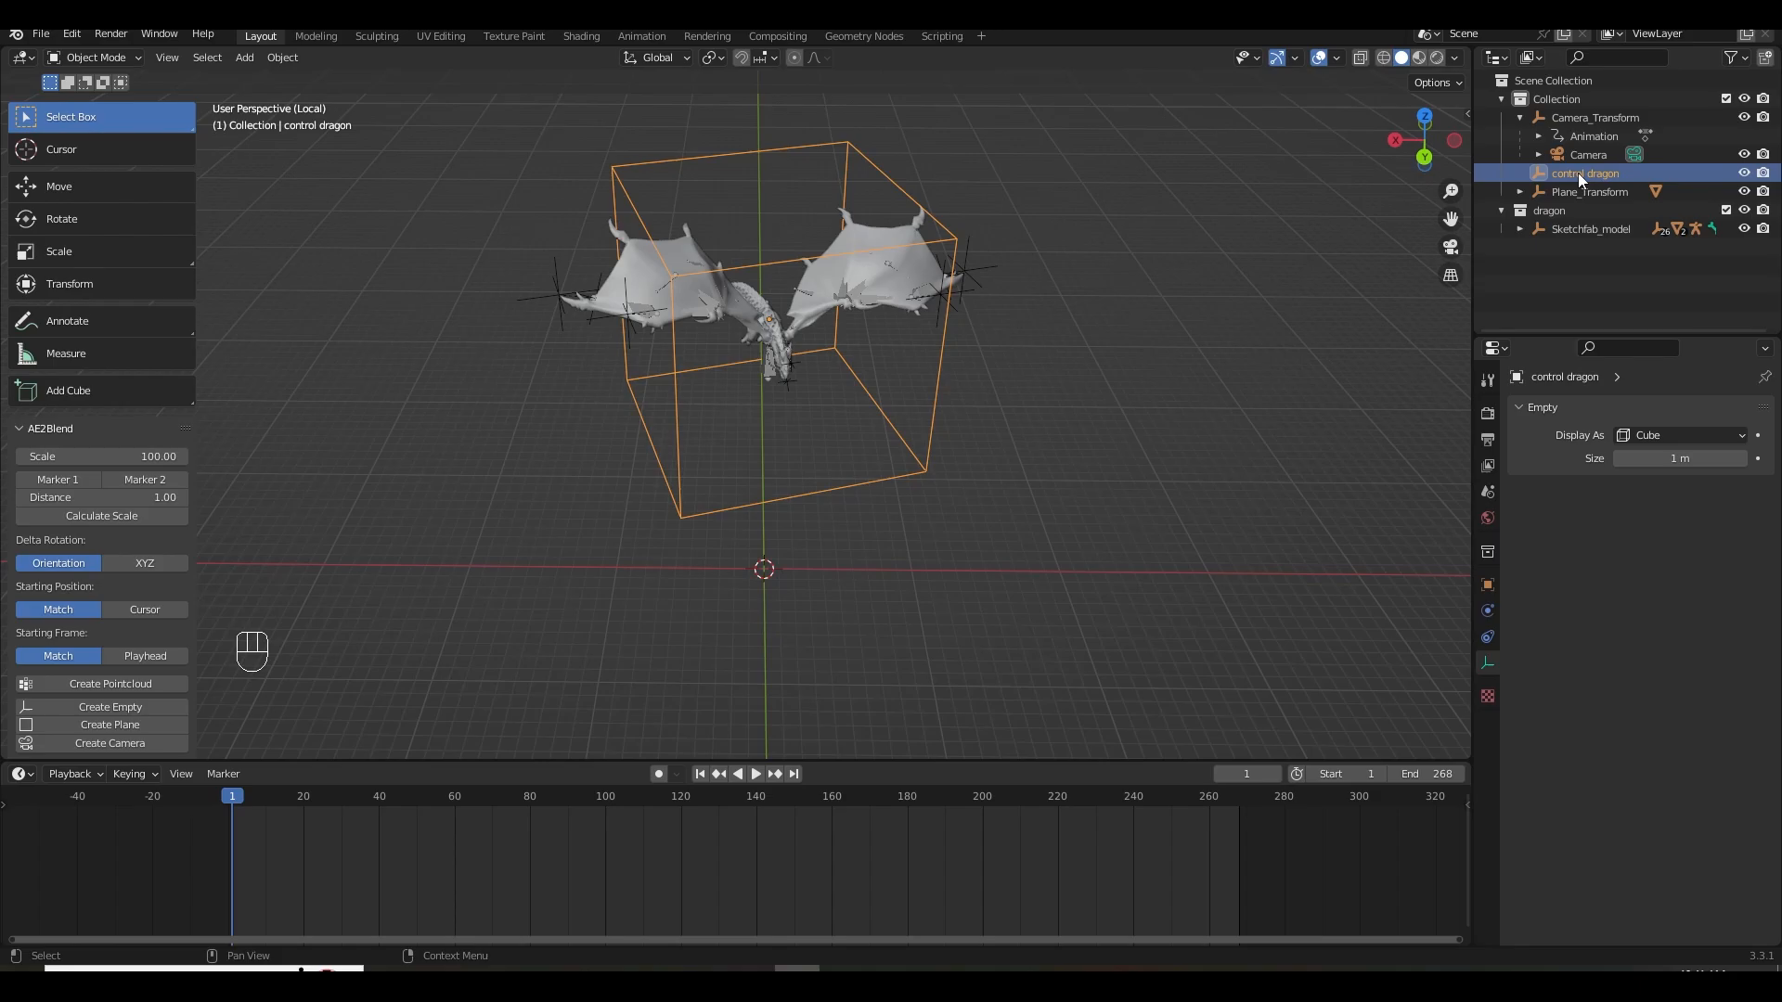
Parent the whole Sketchfab_model hierarchy to the control dragon empty with Object (Keep Transform).
click(1570, 230)
right_click(1570, 230)
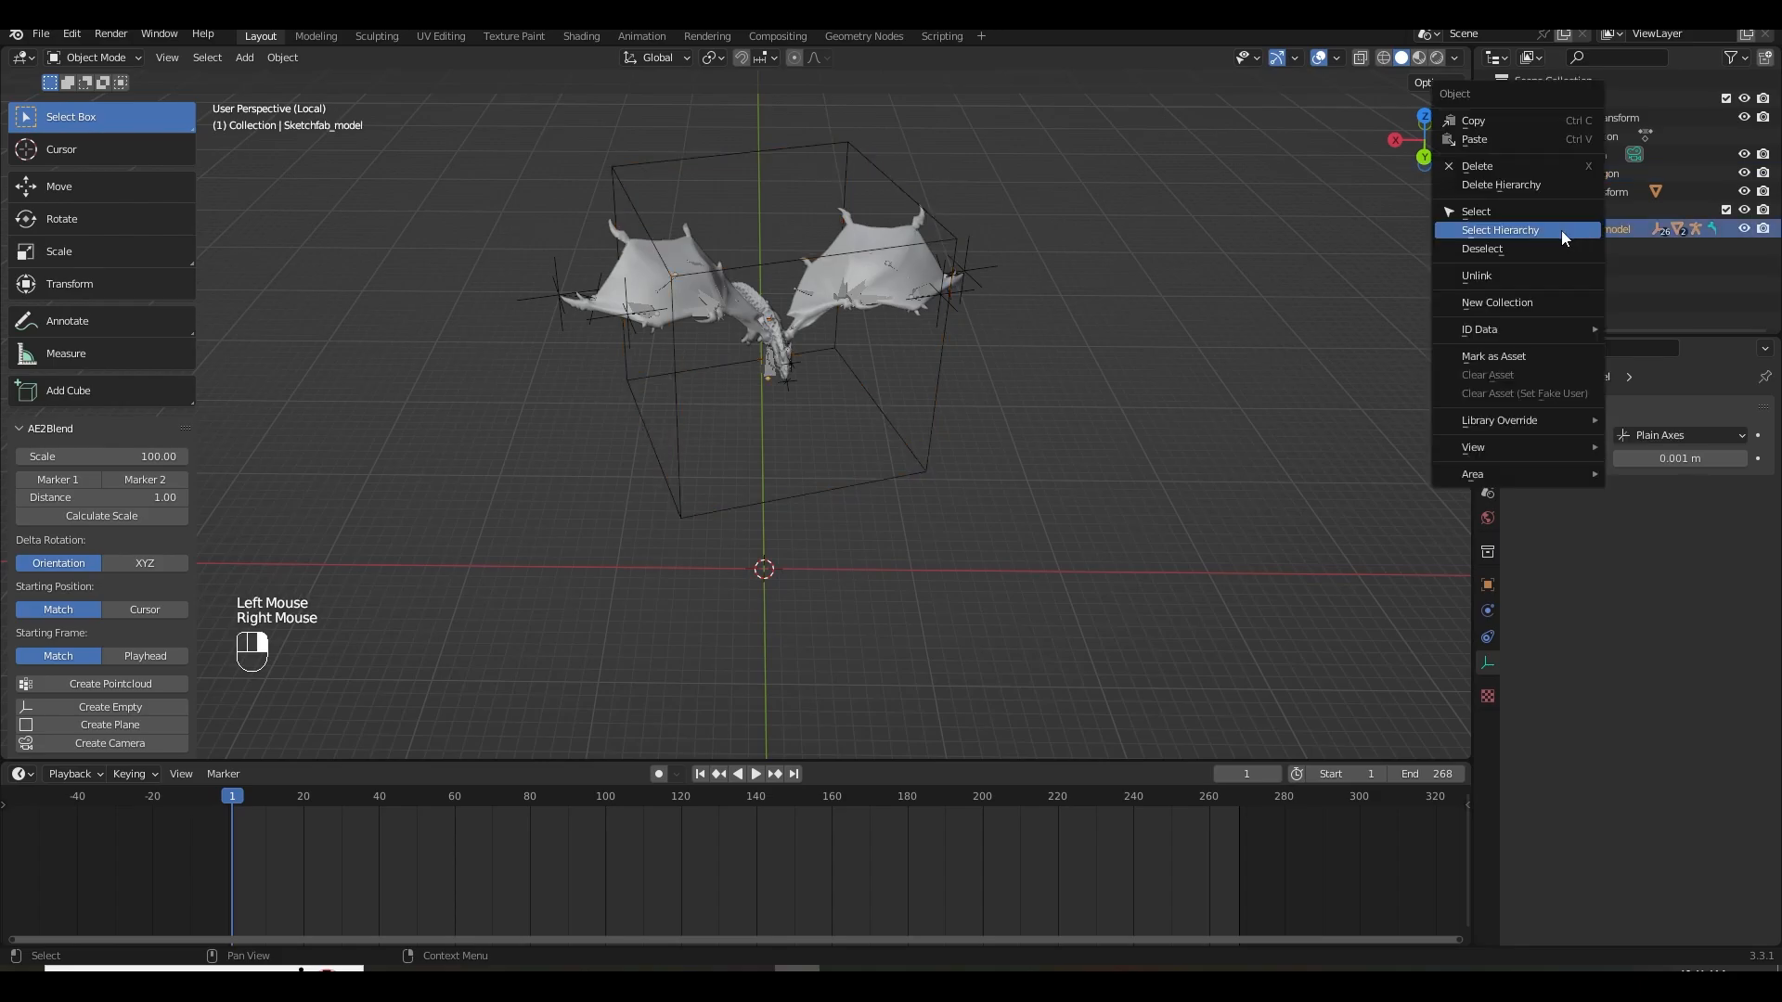
click(1561, 230)
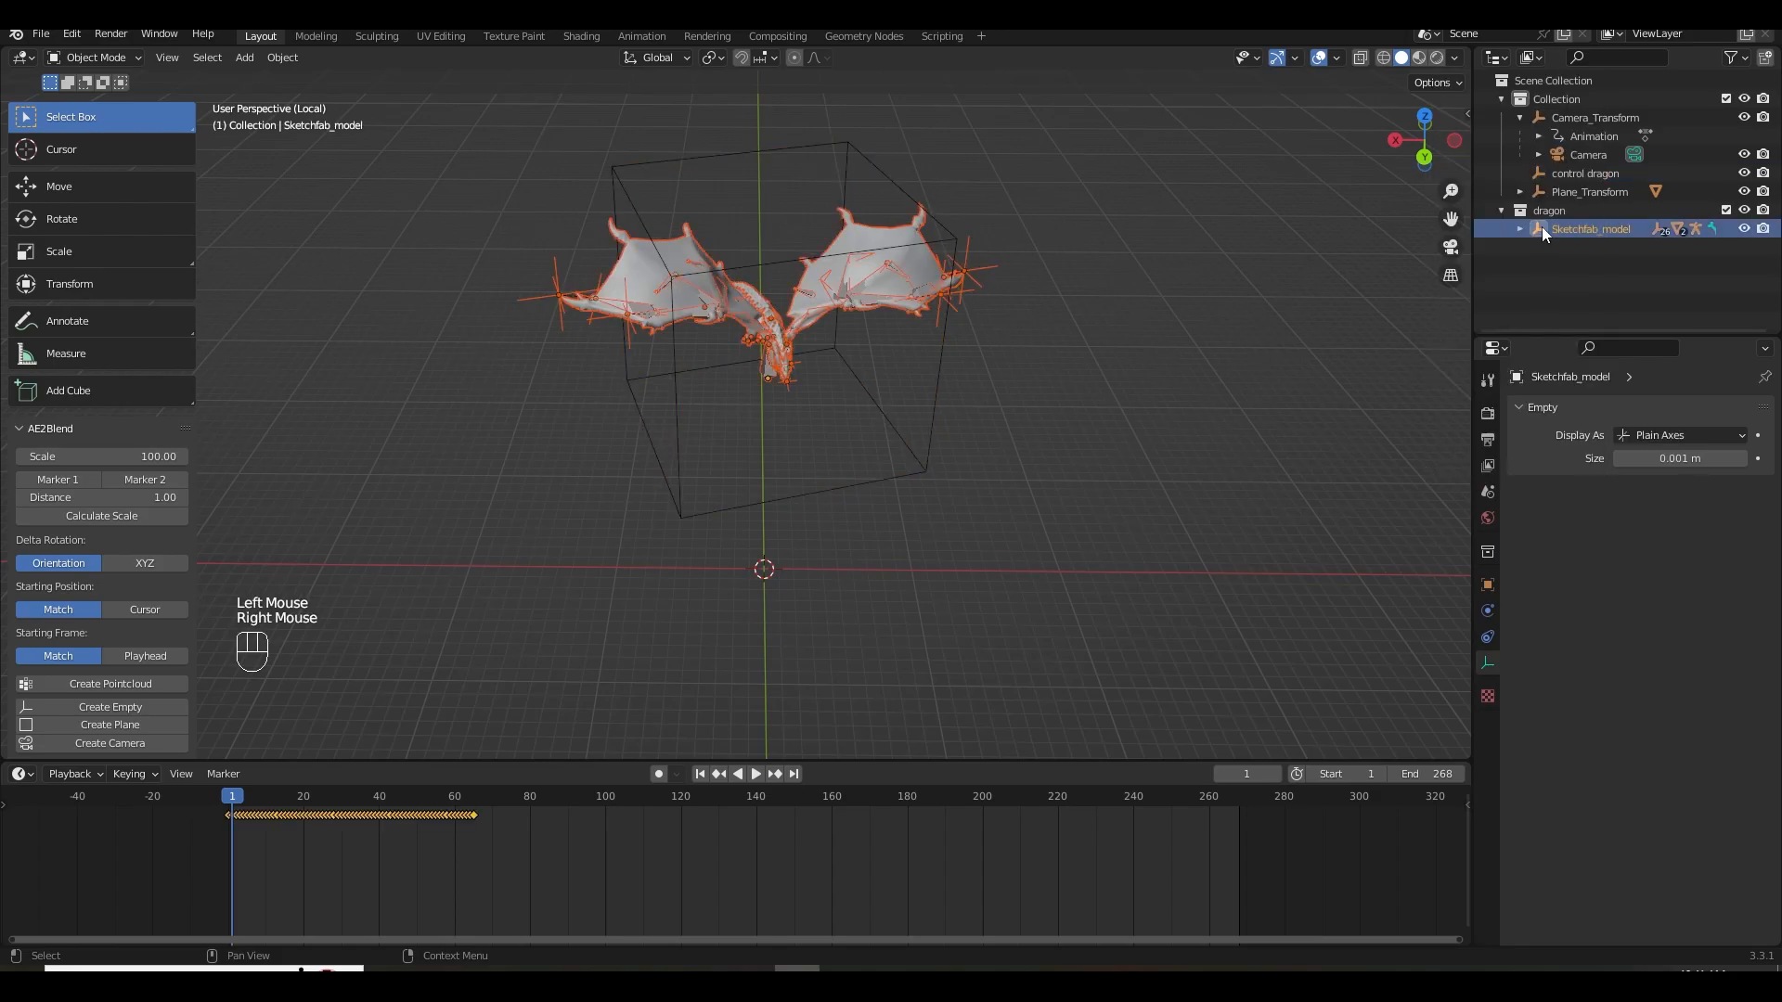
shift+click(763, 263)
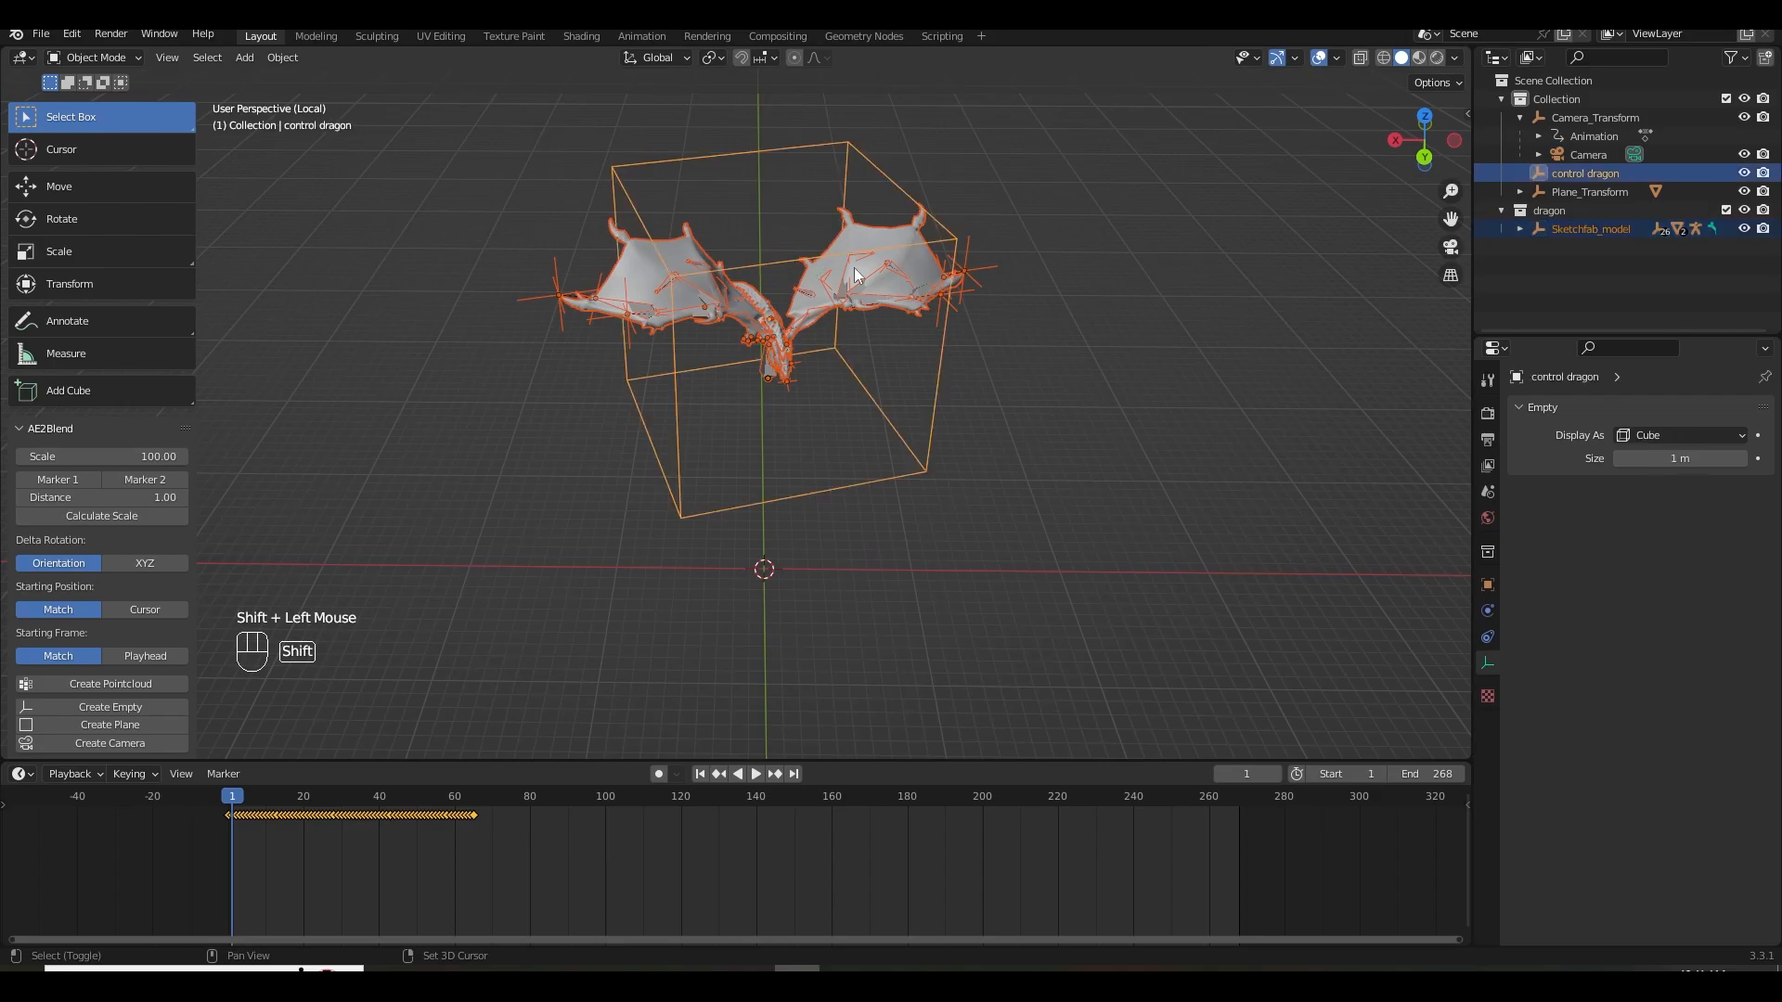
key(ctrl+p)
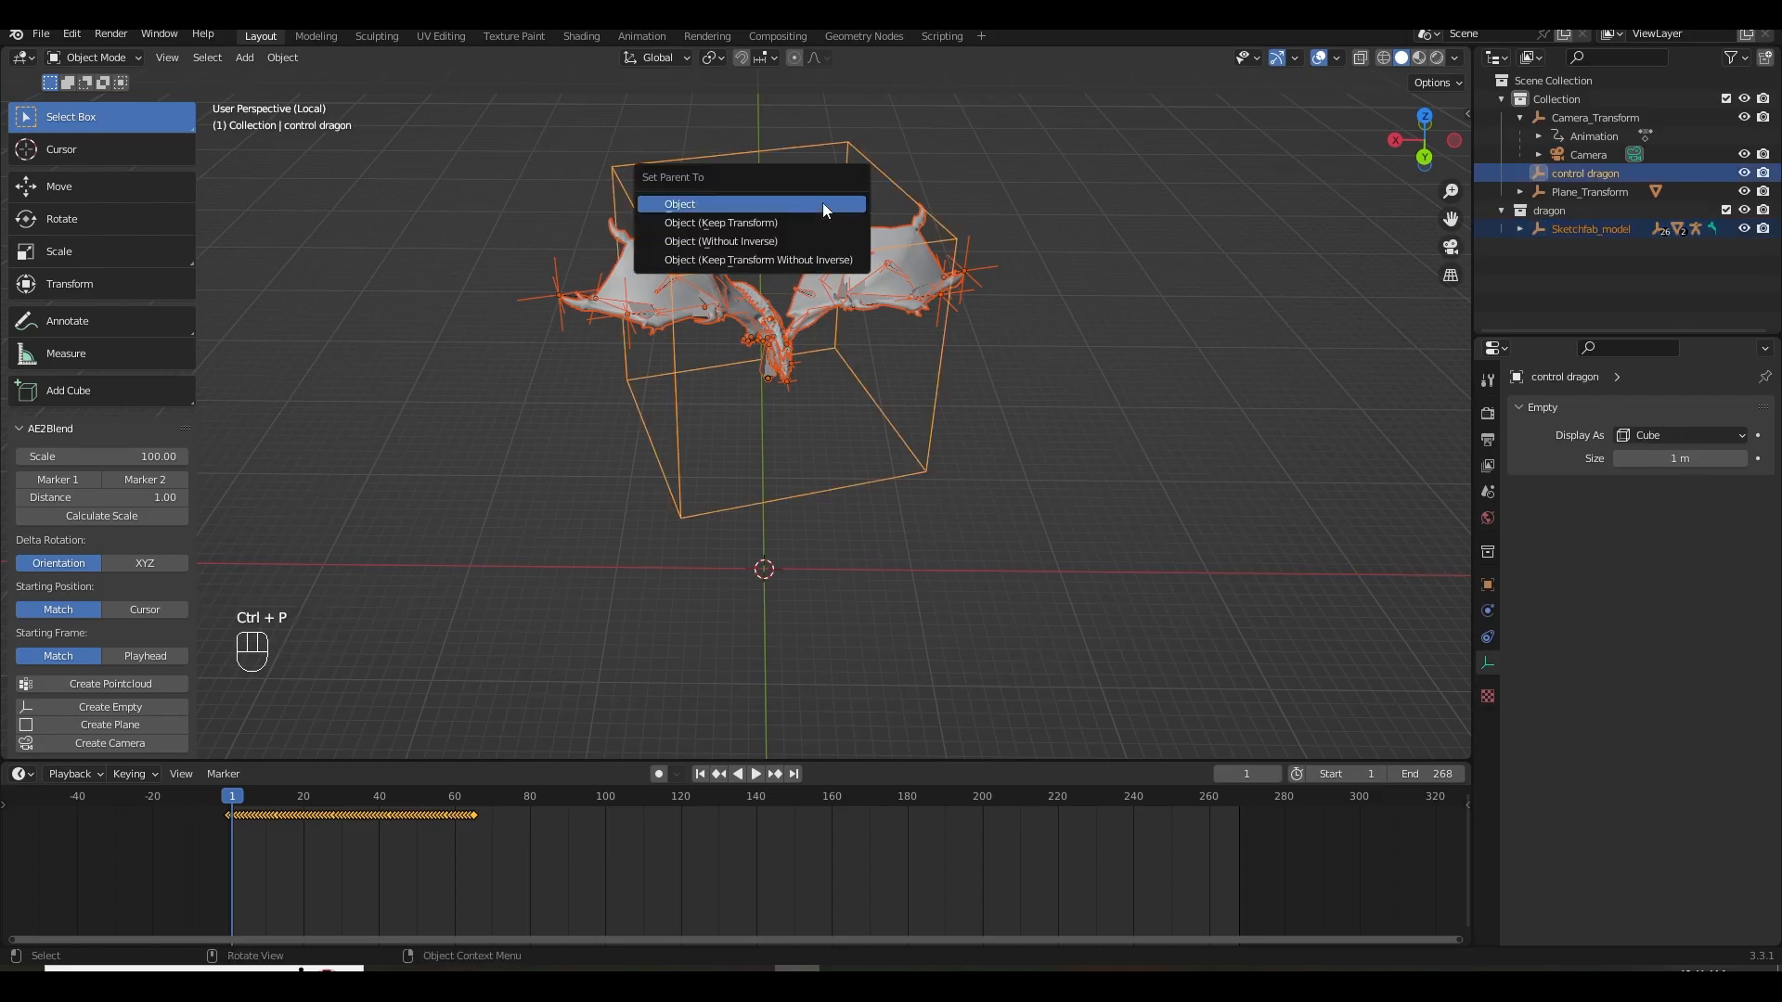
click(810, 227)
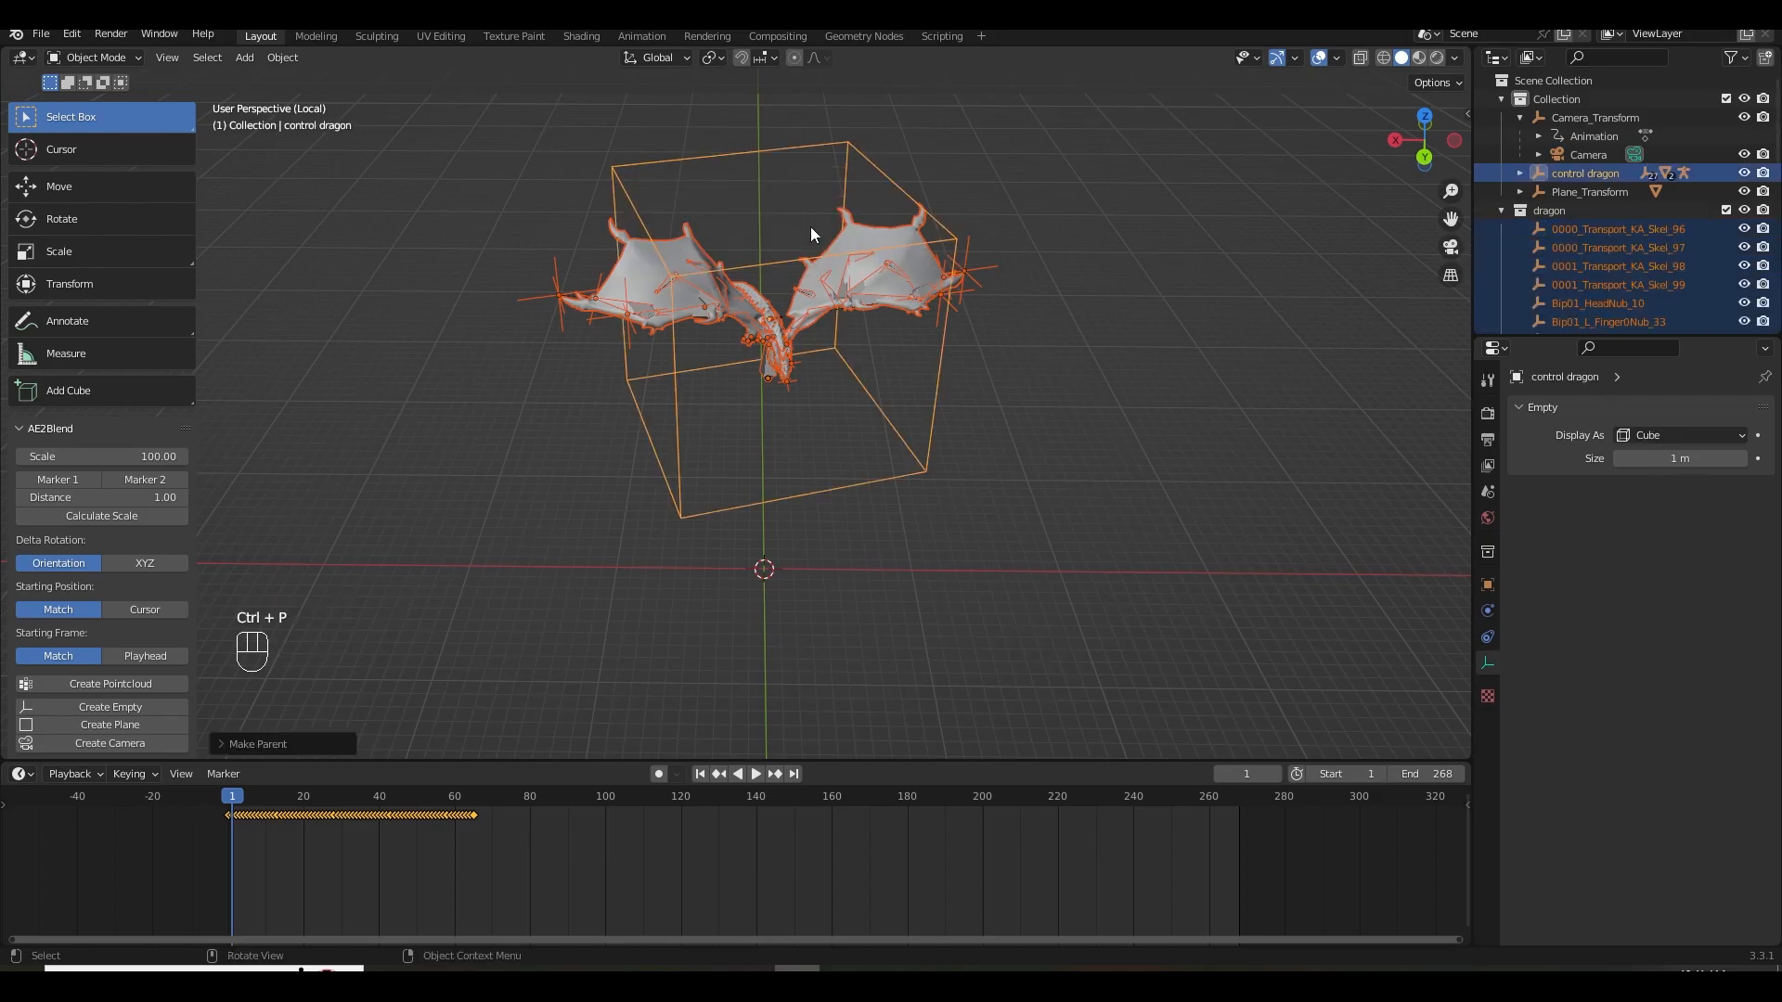
click(993, 411)
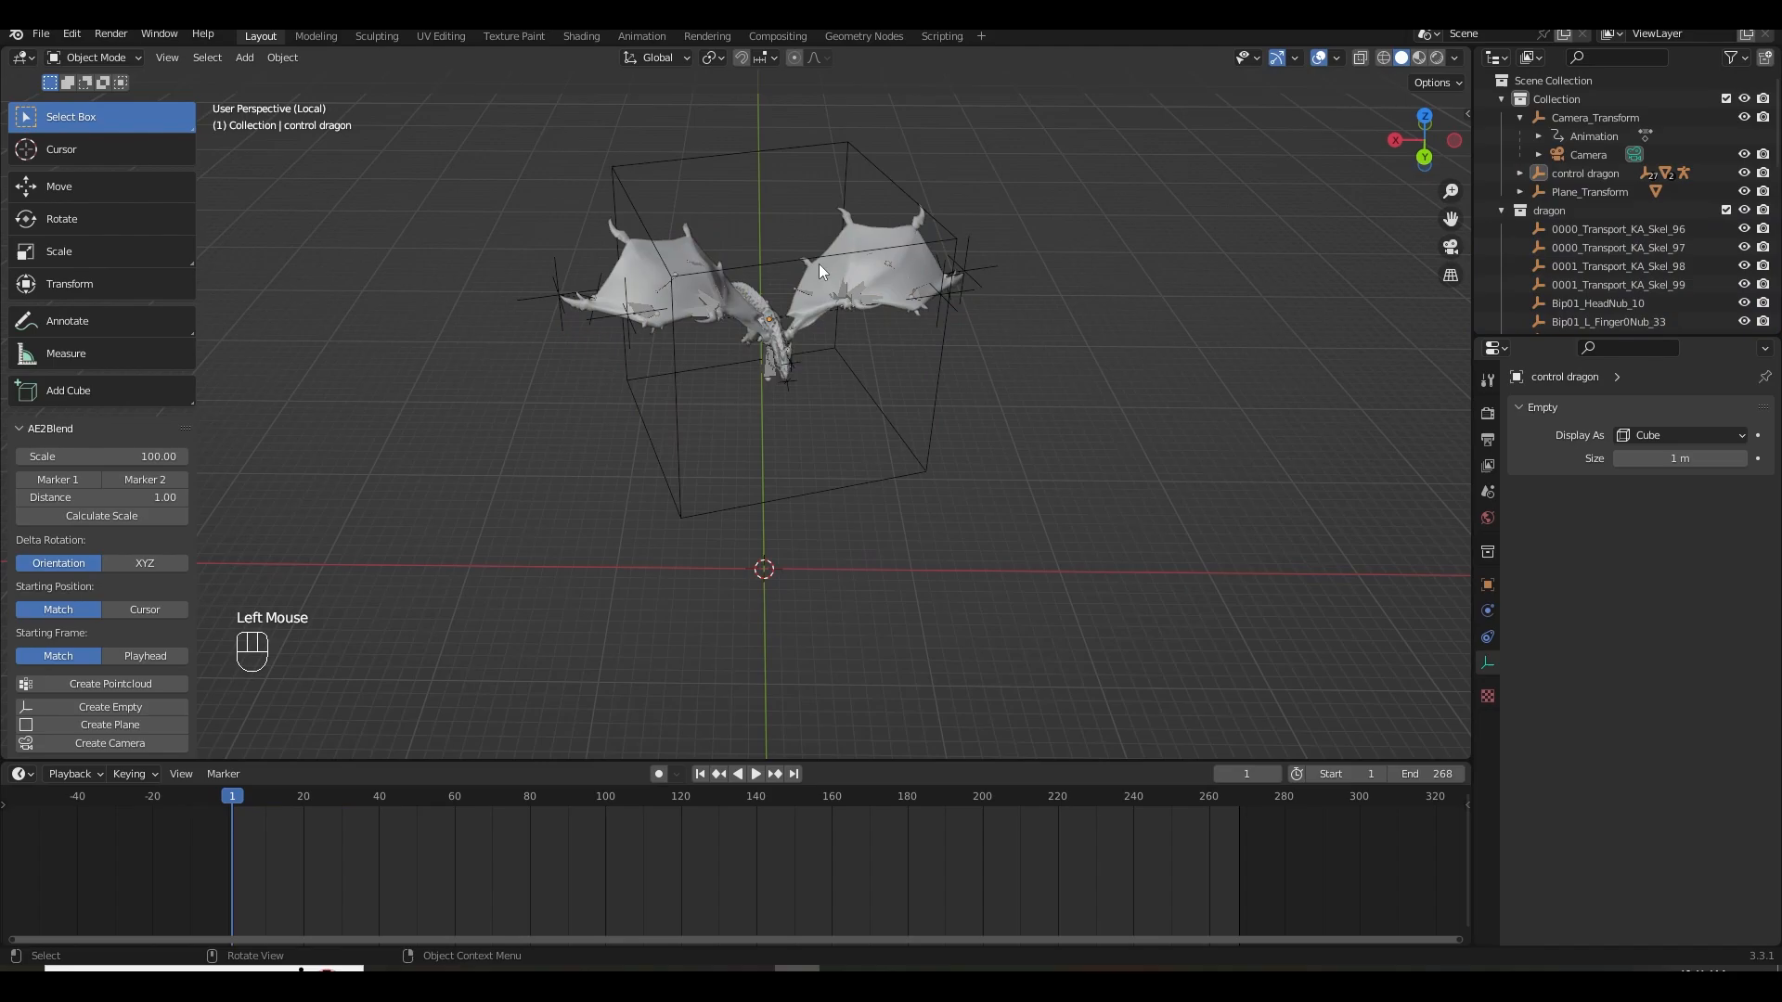
Move the control dragon empty into the dragon collection and exit local view.
click(1566, 173)
drag(1567, 173, 1567, 214)
key(KP_Divide)
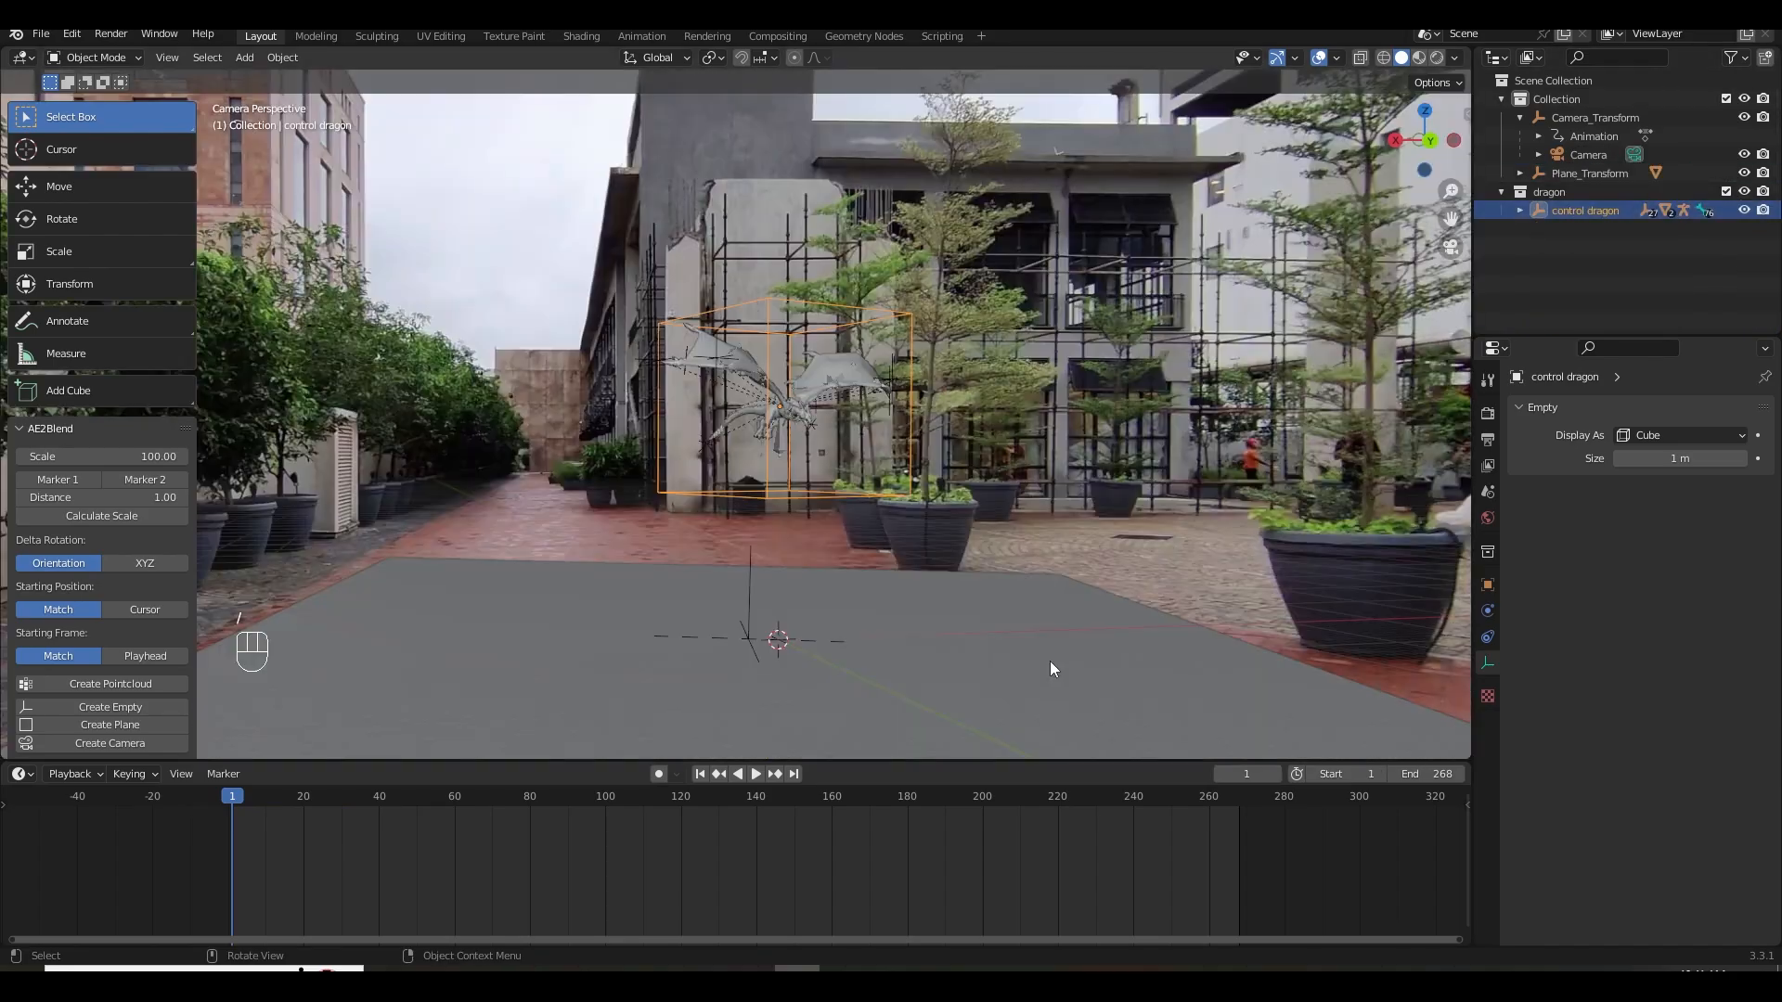
Scale the control dragon empty by about 1.65 in the camera view and play the animation over the footage.
click(1132, 490)
click(833, 494)
key(s)
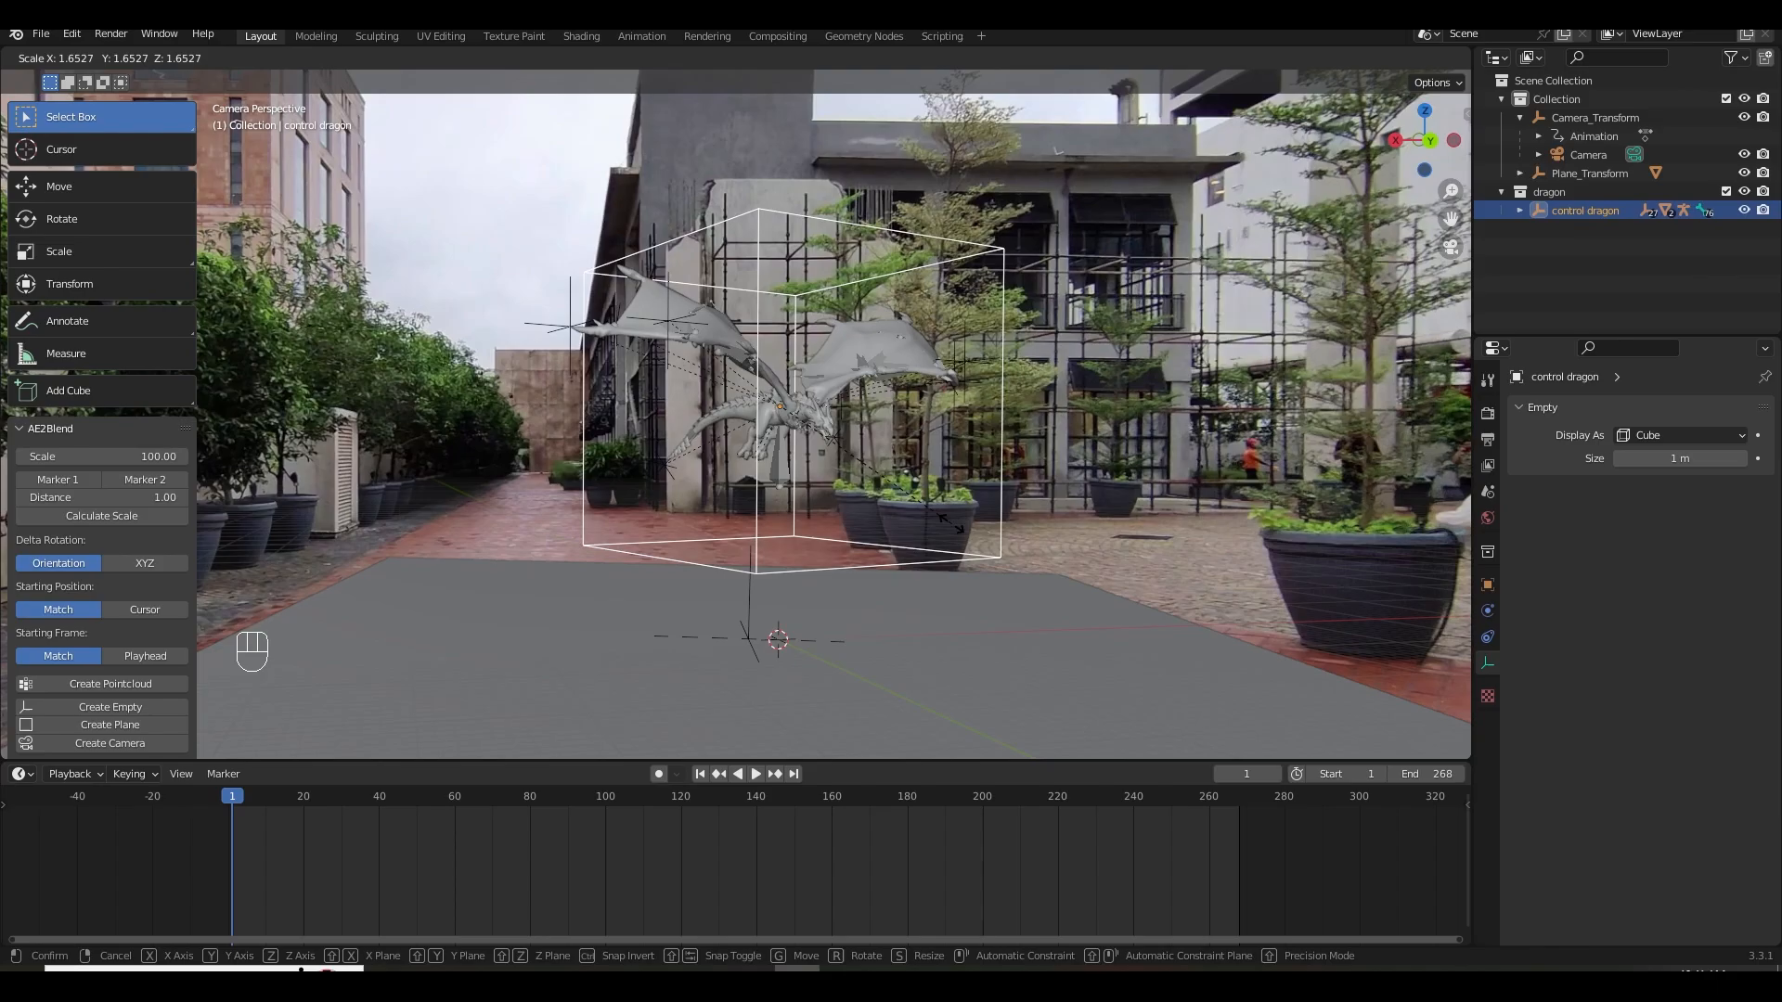
click(956, 524)
click(751, 773)
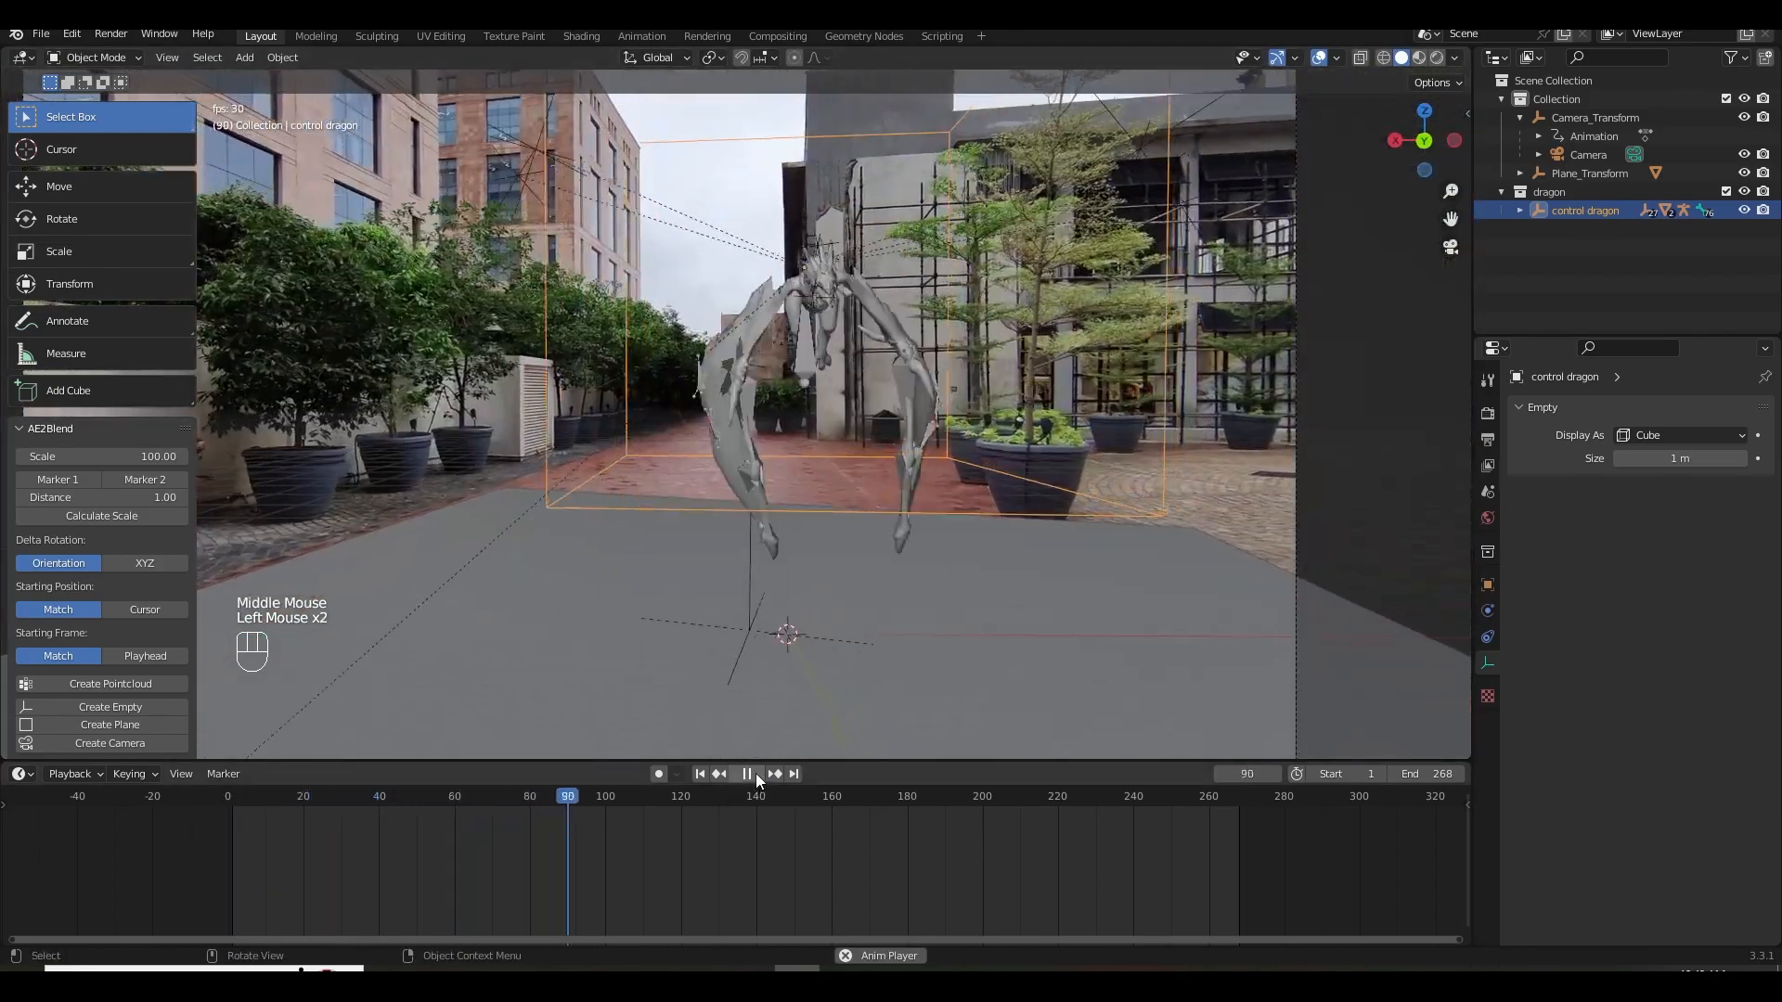
scroll(789, 616, down, 4)
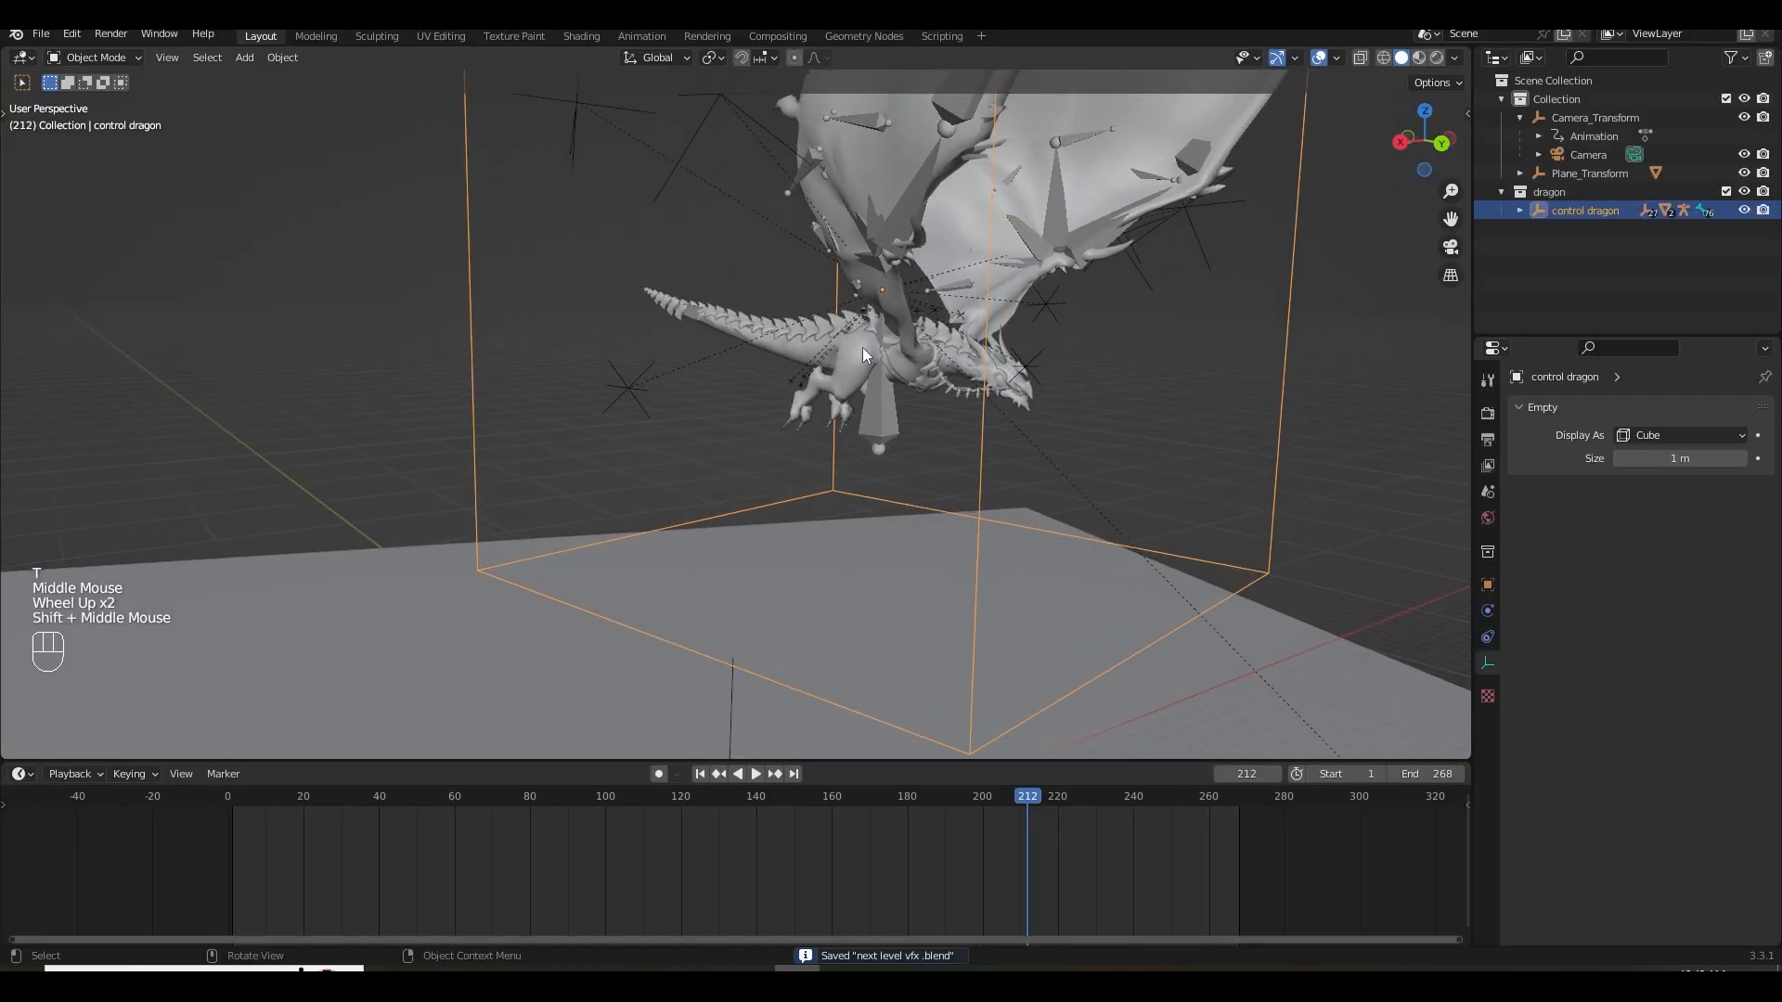
Select the dragon's body mesh Object_7 together with its spike and armour mesh Object_10 and join them into one object.
click(861, 347)
shift+middle_drag(861, 347, 765, 501)
scroll(737, 471, up, 1)
scroll(736, 472, up, 1)
scroll(749, 492, up, 1)
click(782, 420)
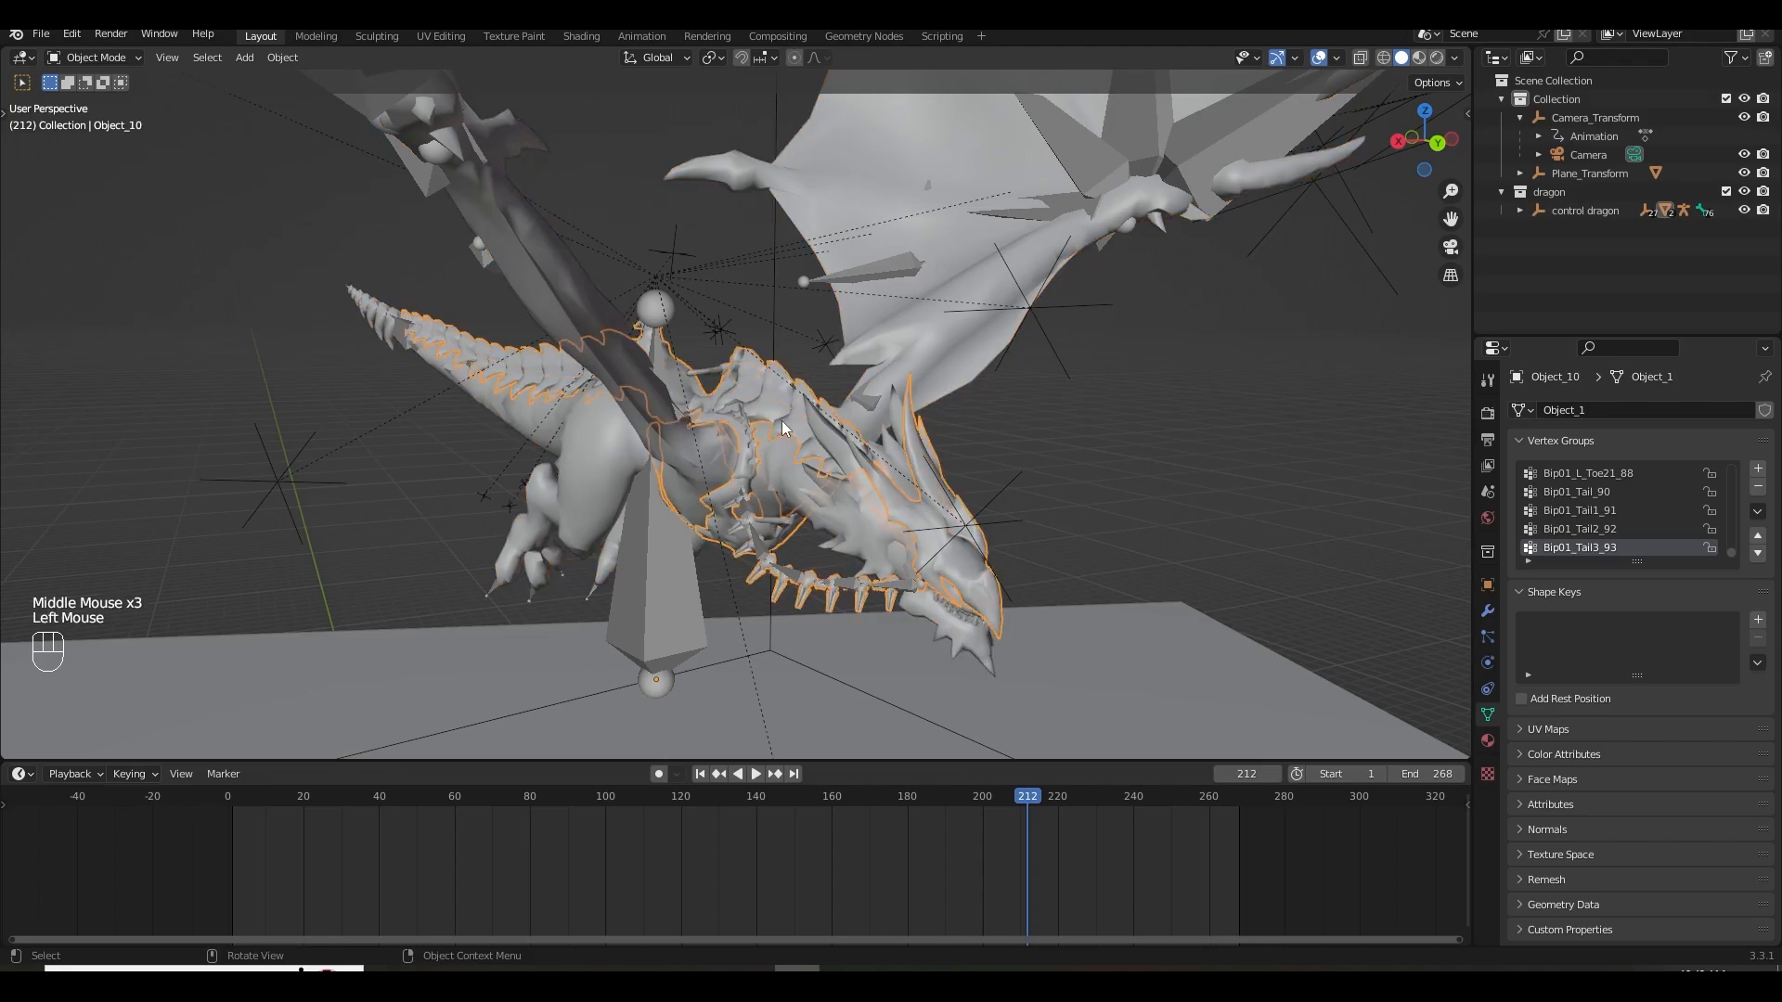
middle_drag(782, 420, 814, 464)
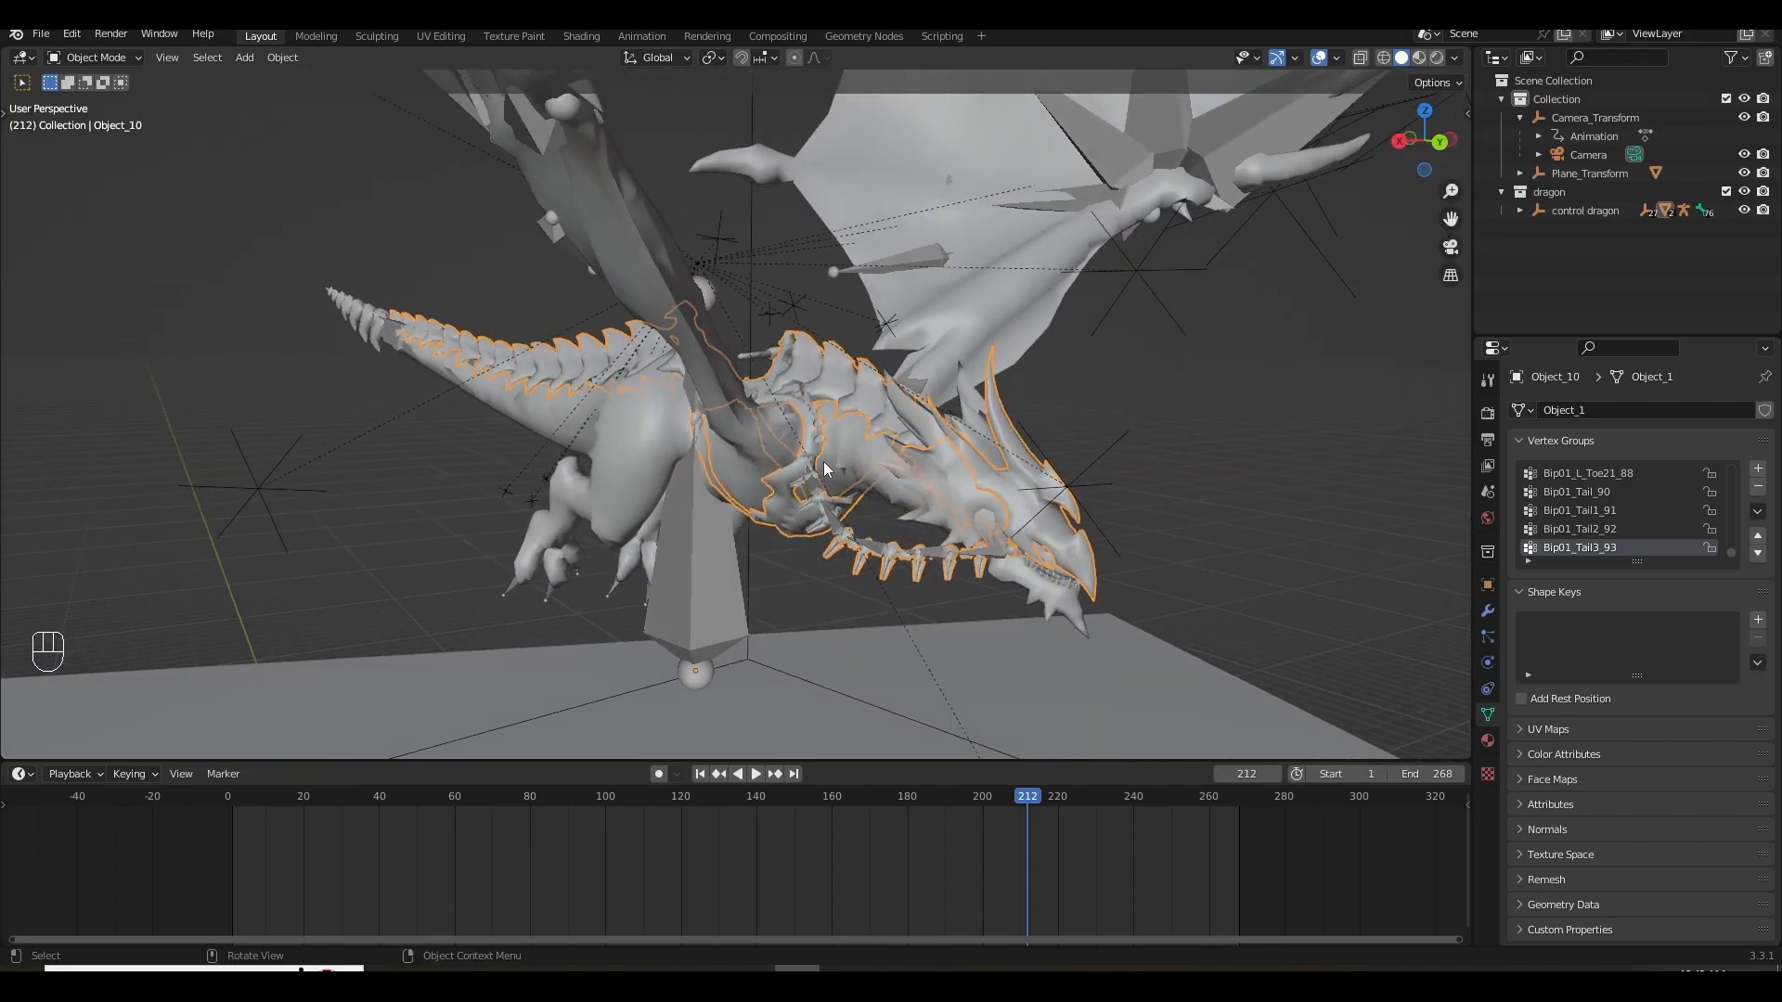
middle_drag(759, 444, 440, 360)
click(440, 360)
middle_drag(566, 380, 538, 364)
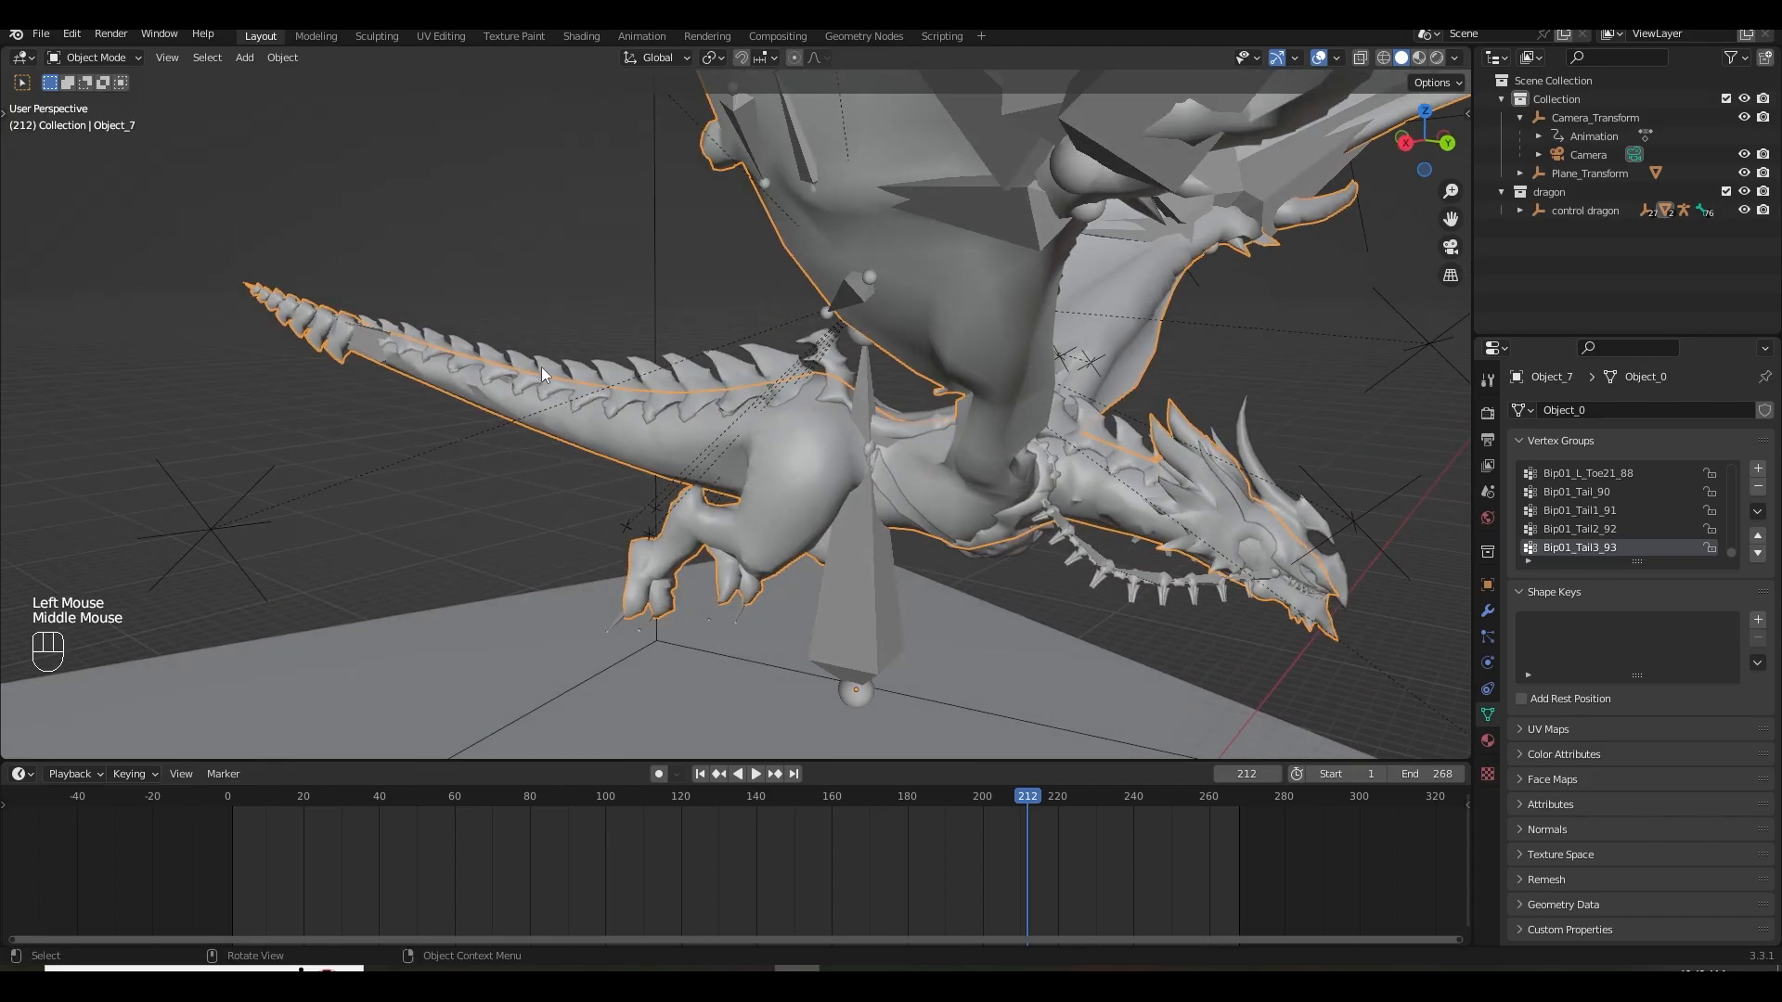
shift+click(527, 362)
middle_drag(650, 421, 618, 417)
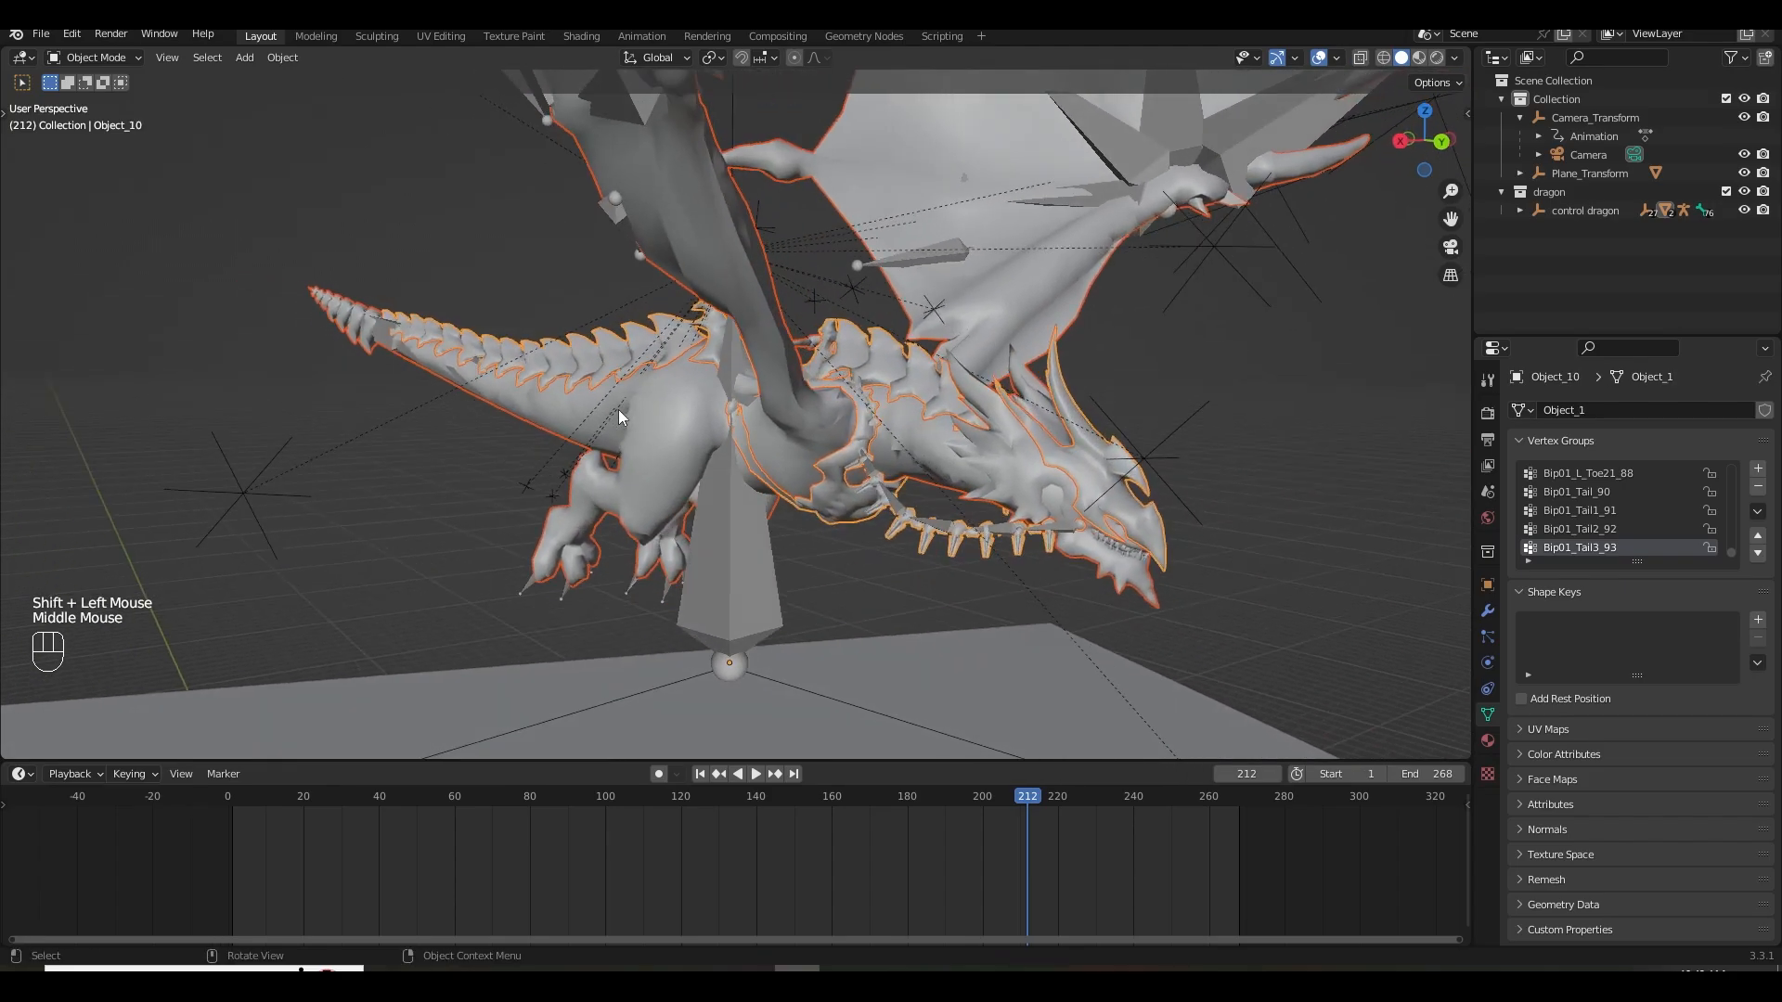
key(ctrl+j)
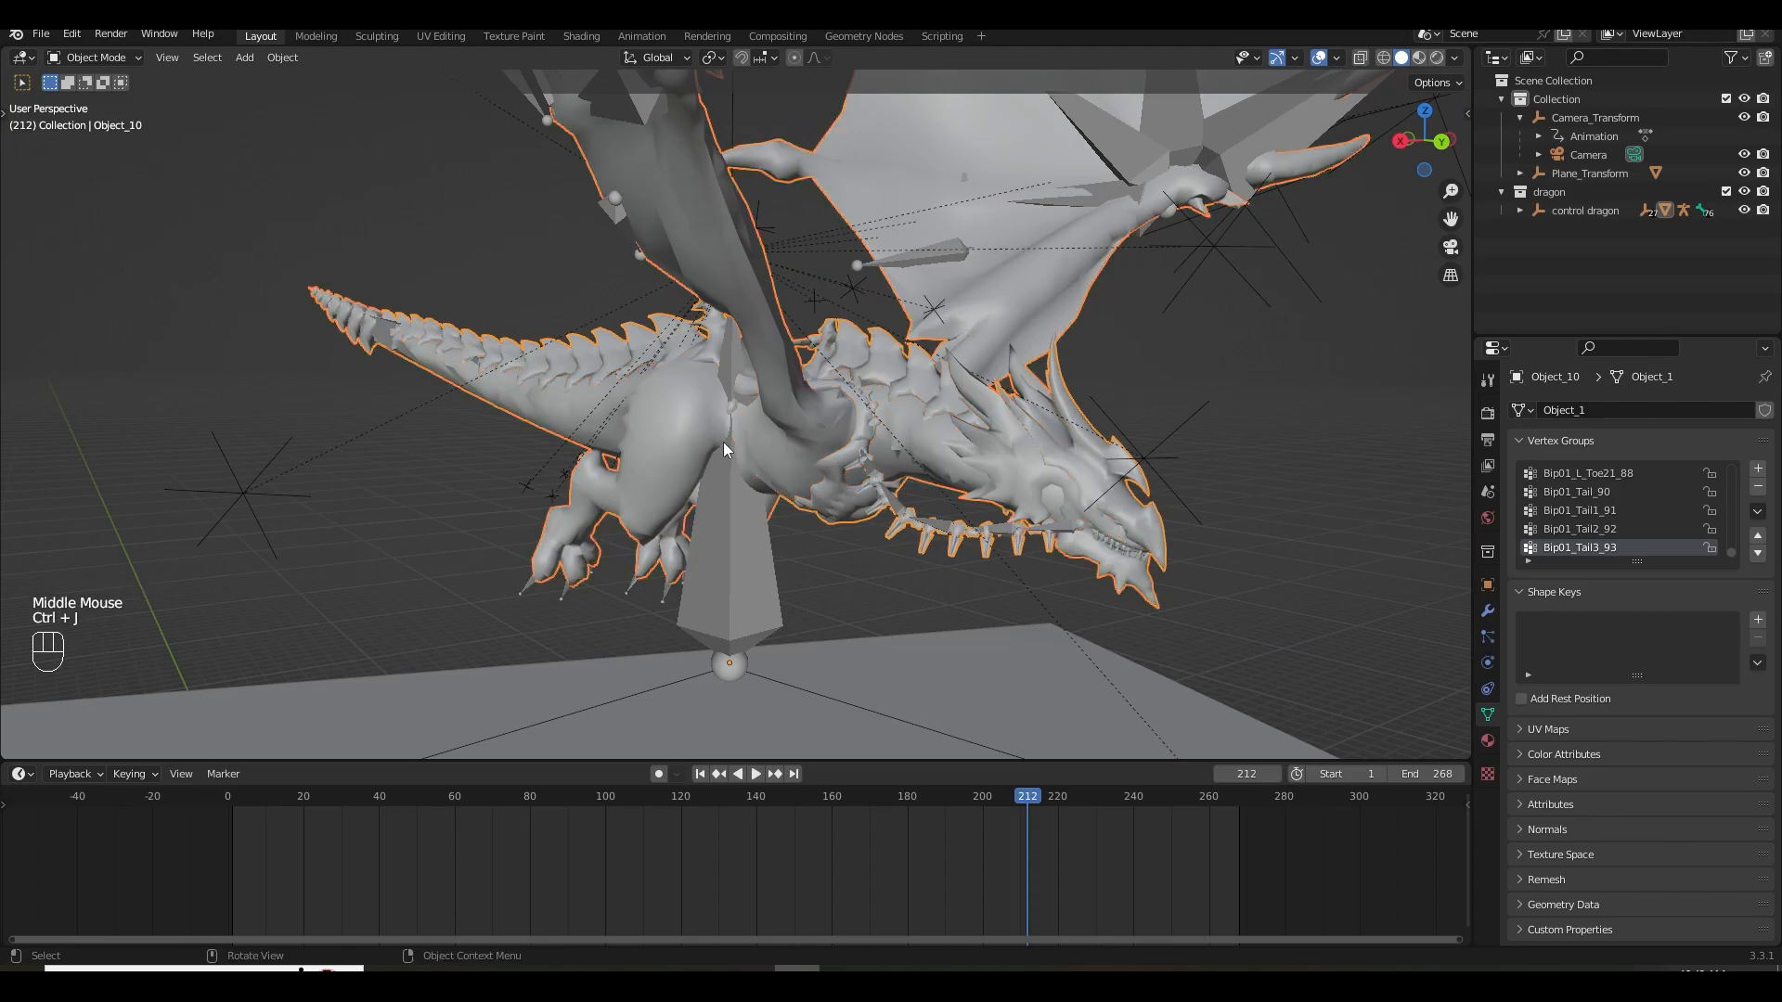
Save the dragon project and start a new file with the default cube scene.
scroll(724, 443, down, 2)
middle_drag(728, 447, 809, 506)
shift+middle_drag(642, 409, 856, 487)
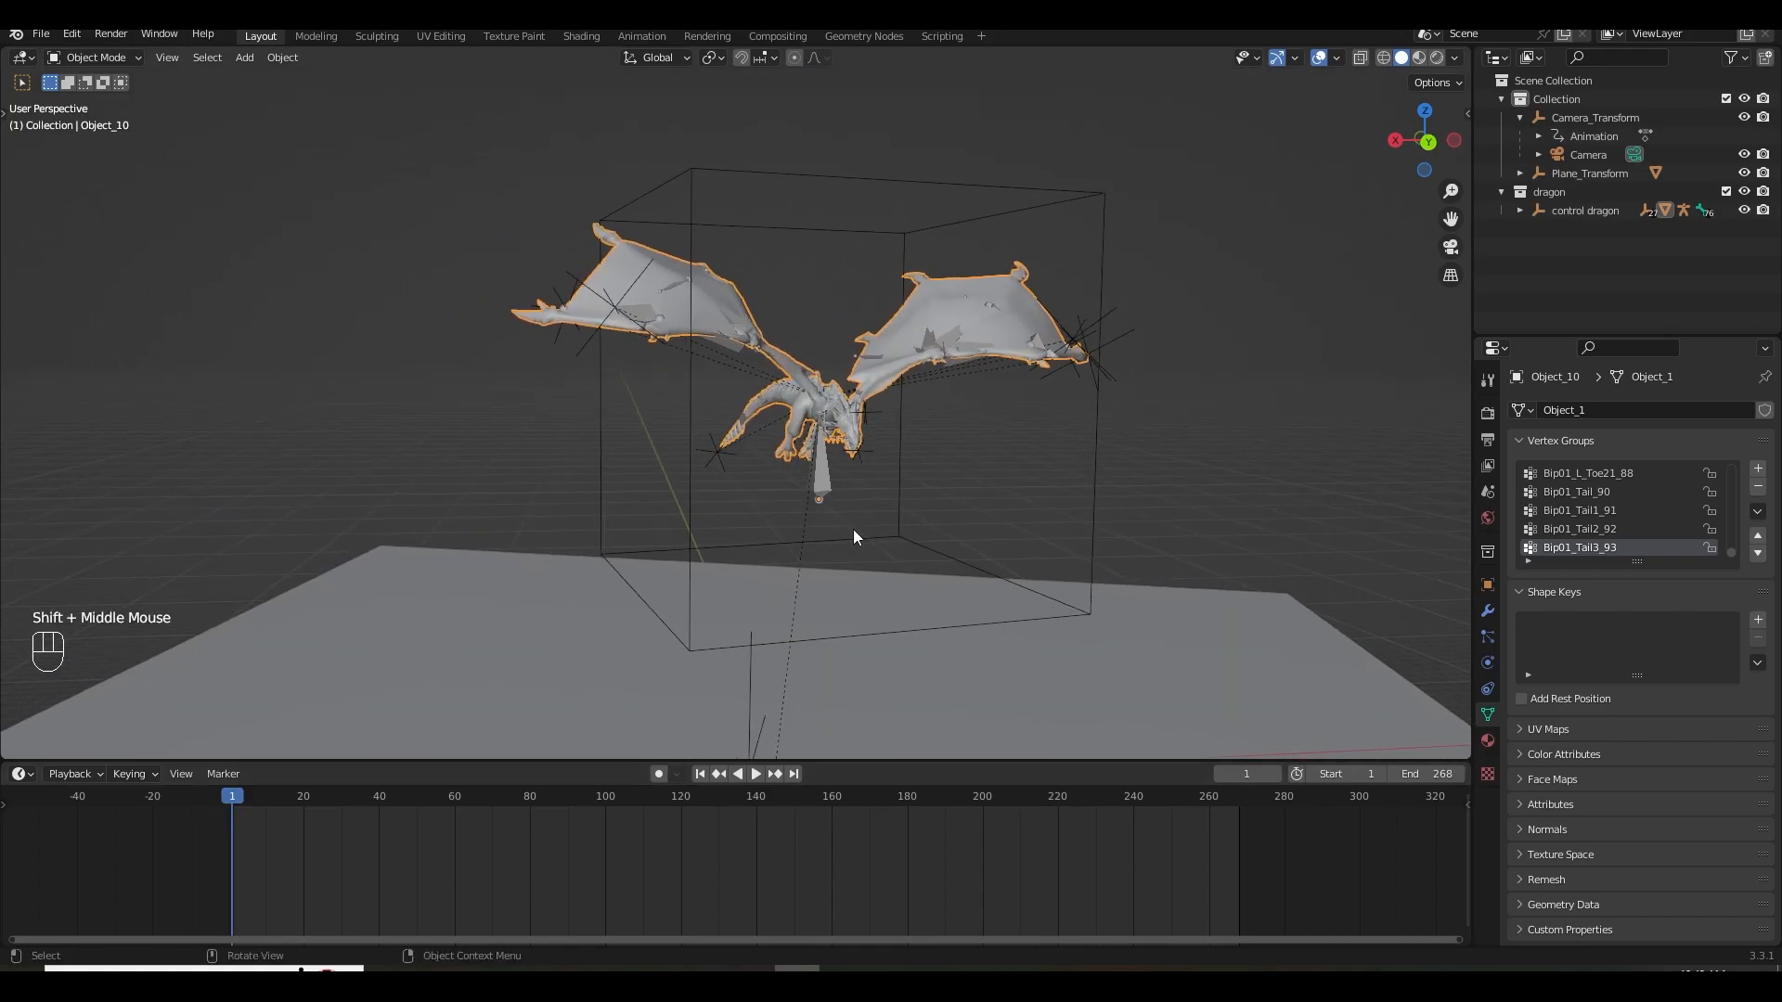
shift+middle_drag(854, 531, 872, 531)
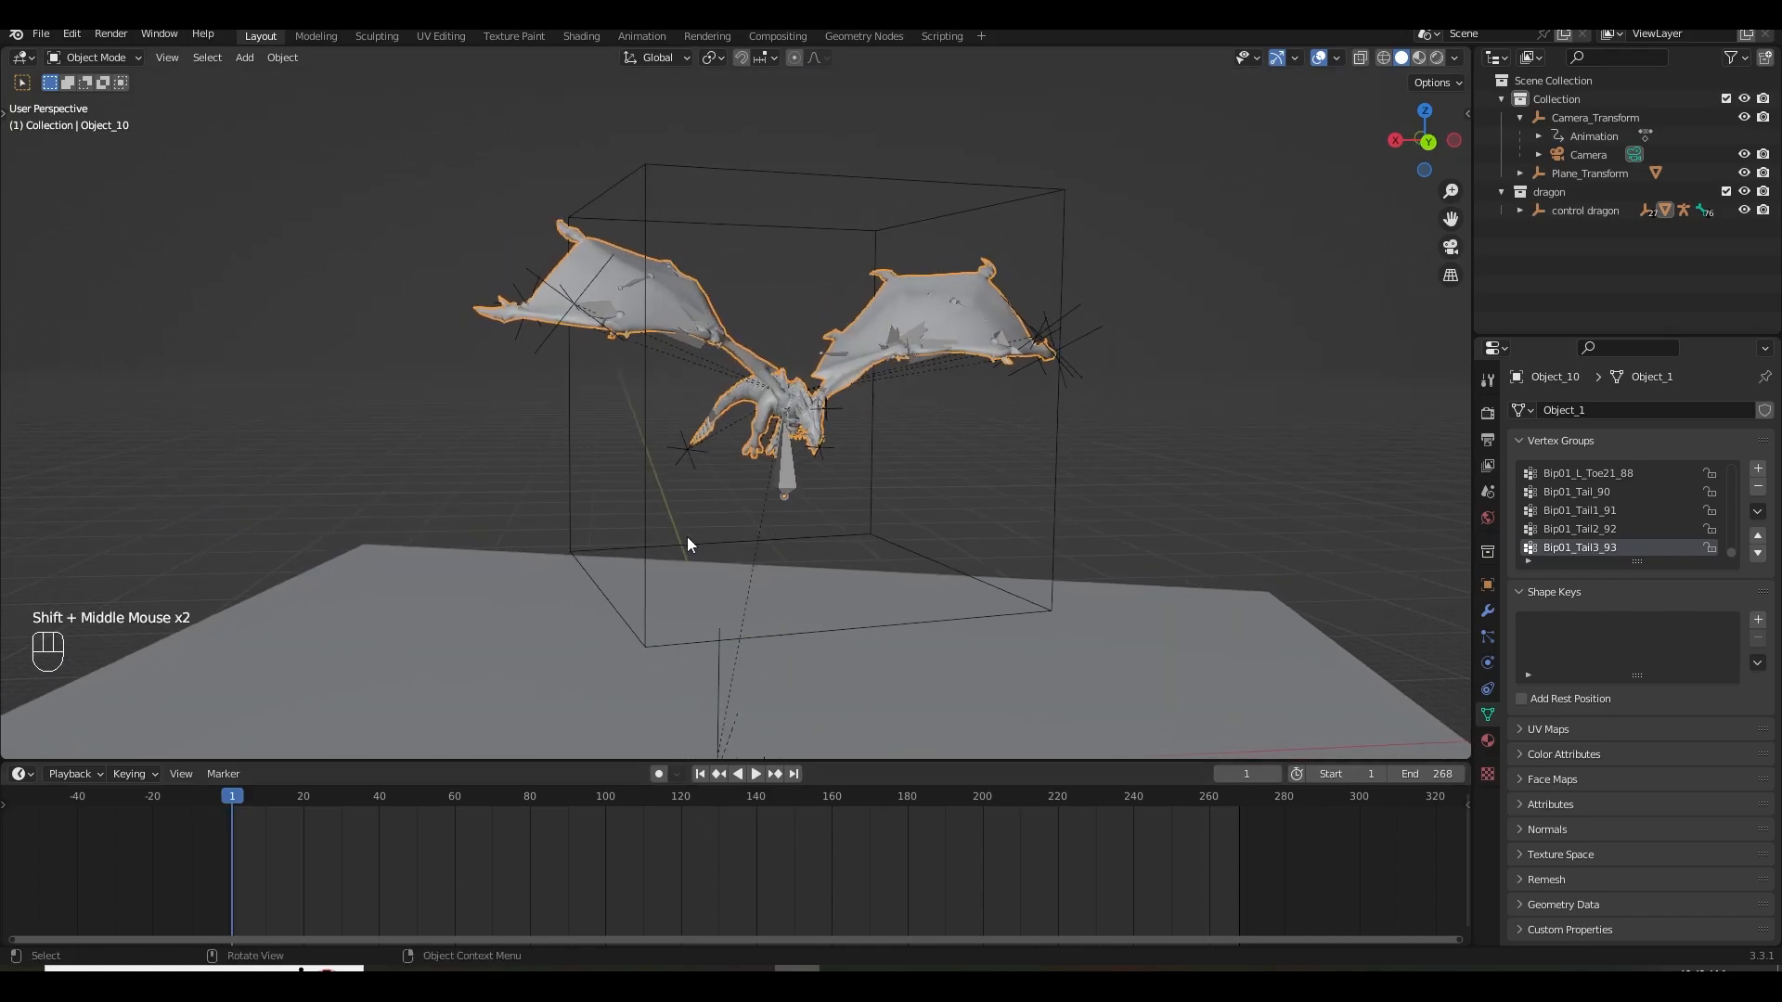
key(ctrl+s)
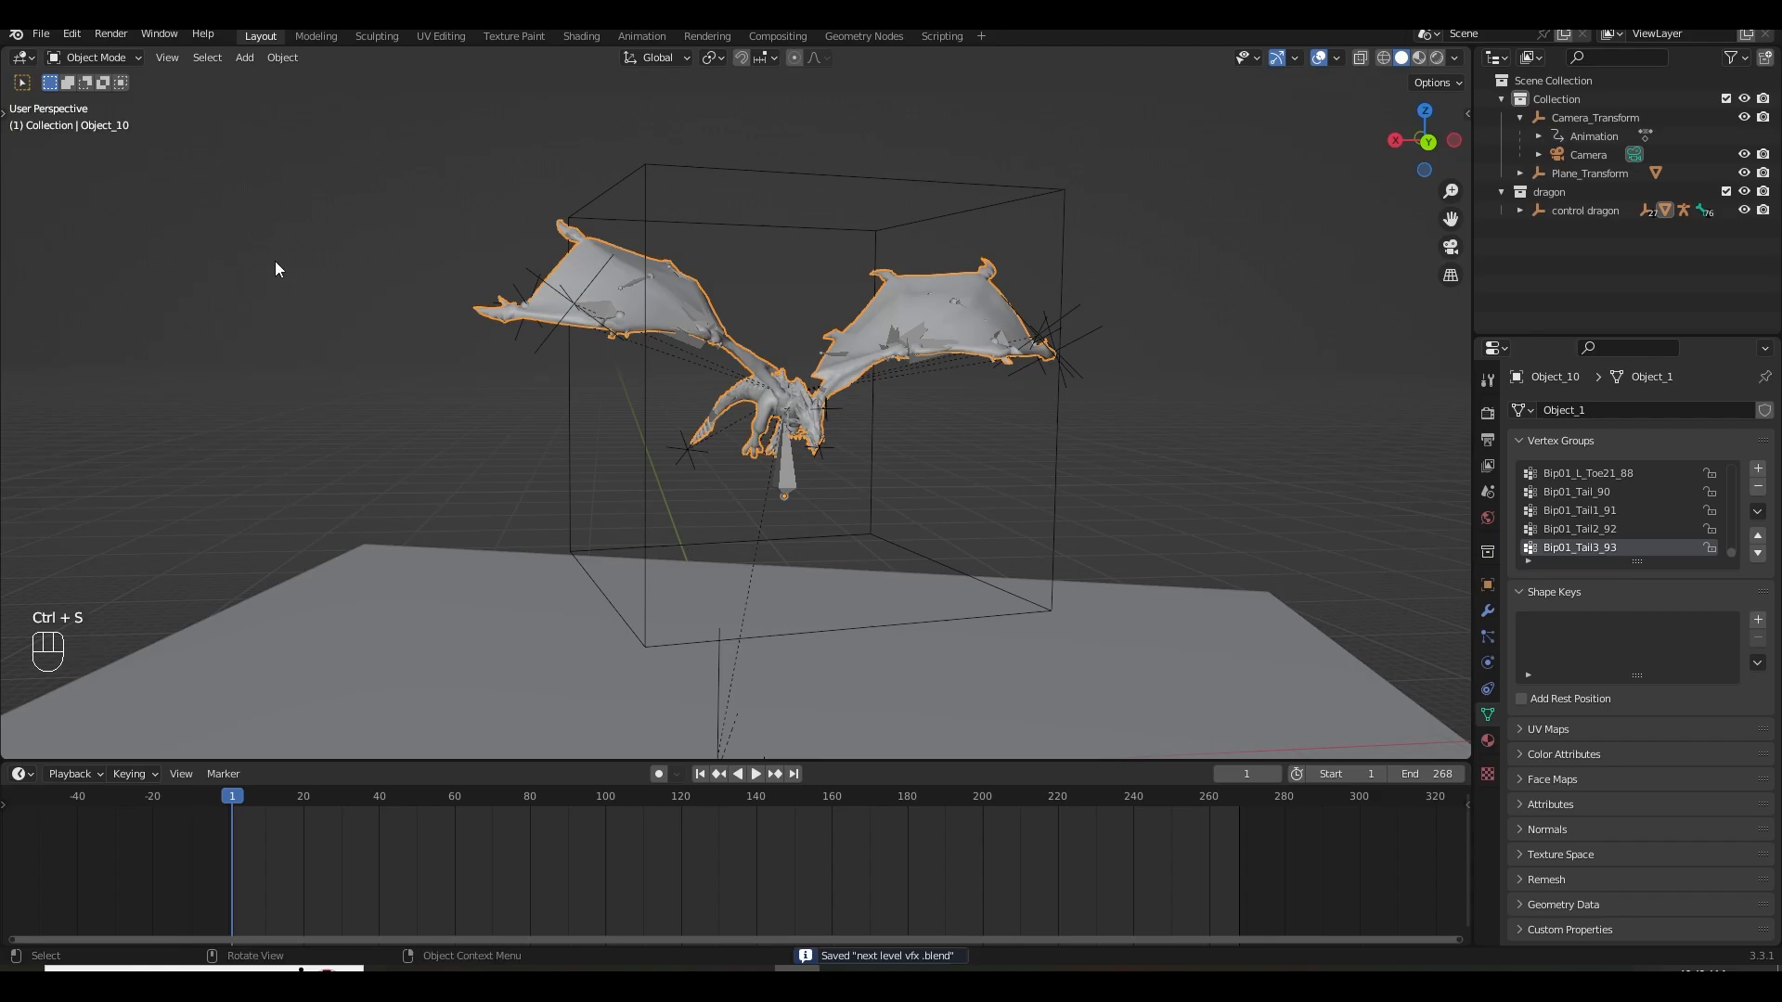
click(43, 35)
mouse_move(92, 59)
click(246, 59)
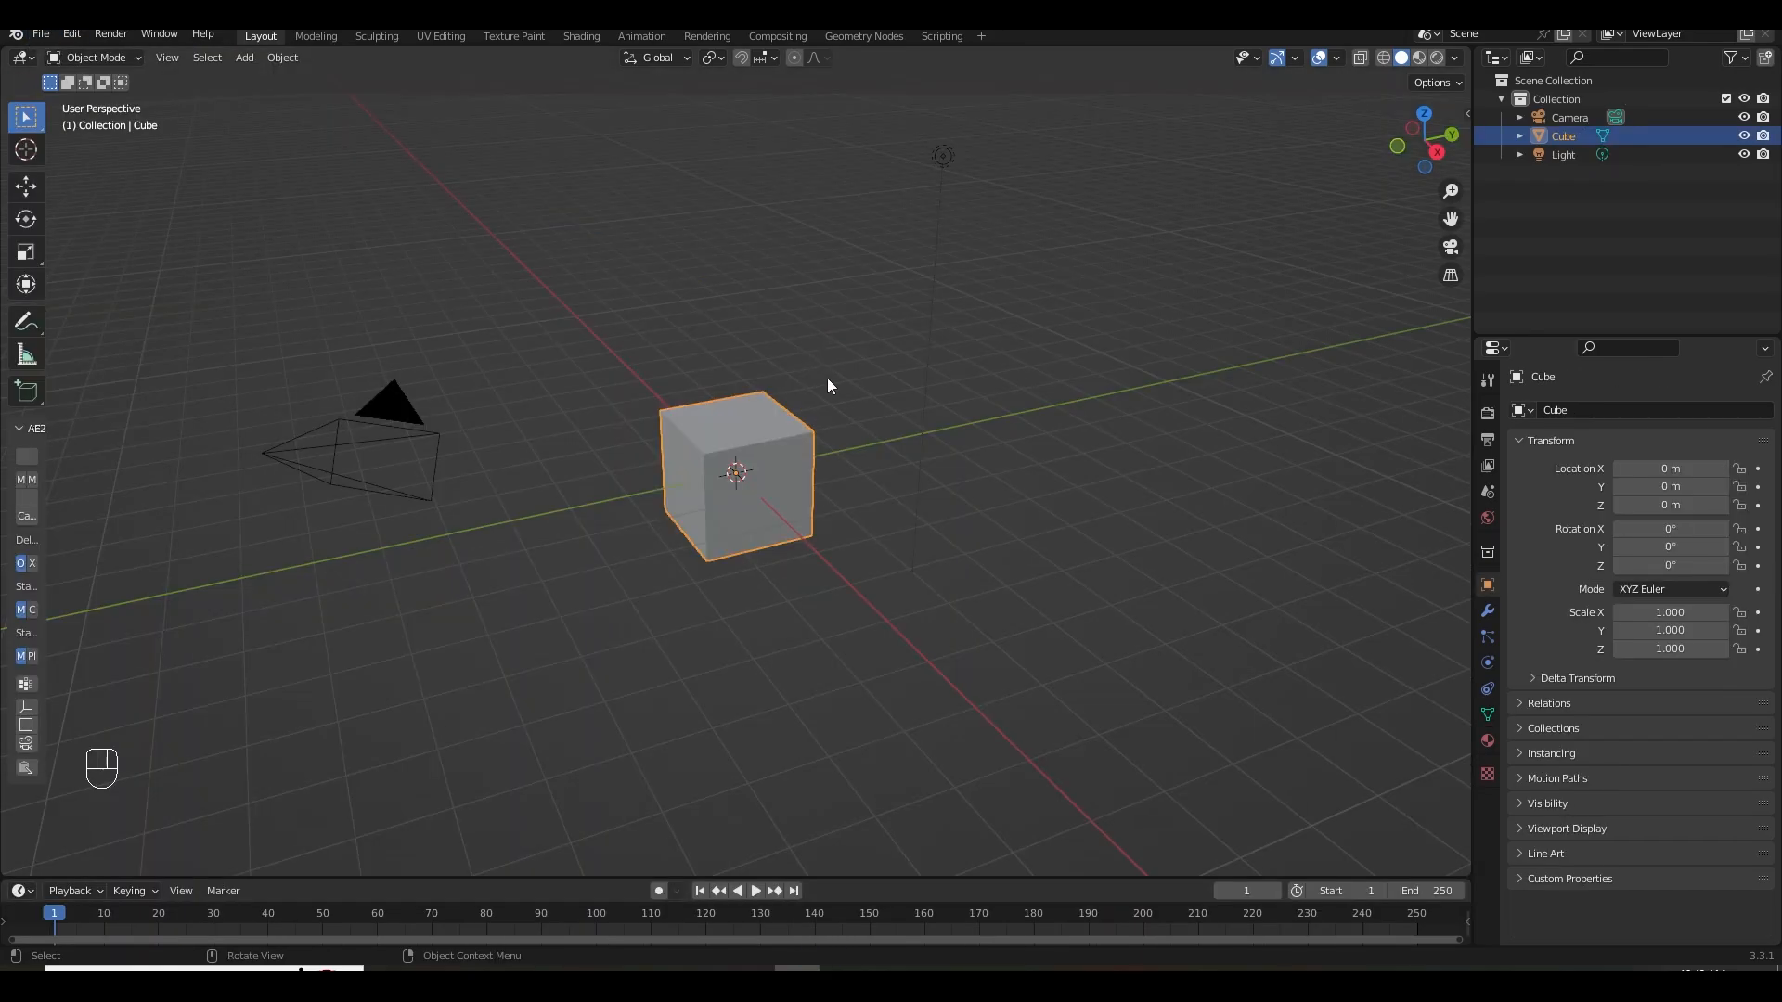
In front view, raise the default cube along Z to about 3.73 m.
shift+middle_drag(831, 534, 851, 590)
scroll(982, 527, up, 2)
scroll(950, 543, up, 1)
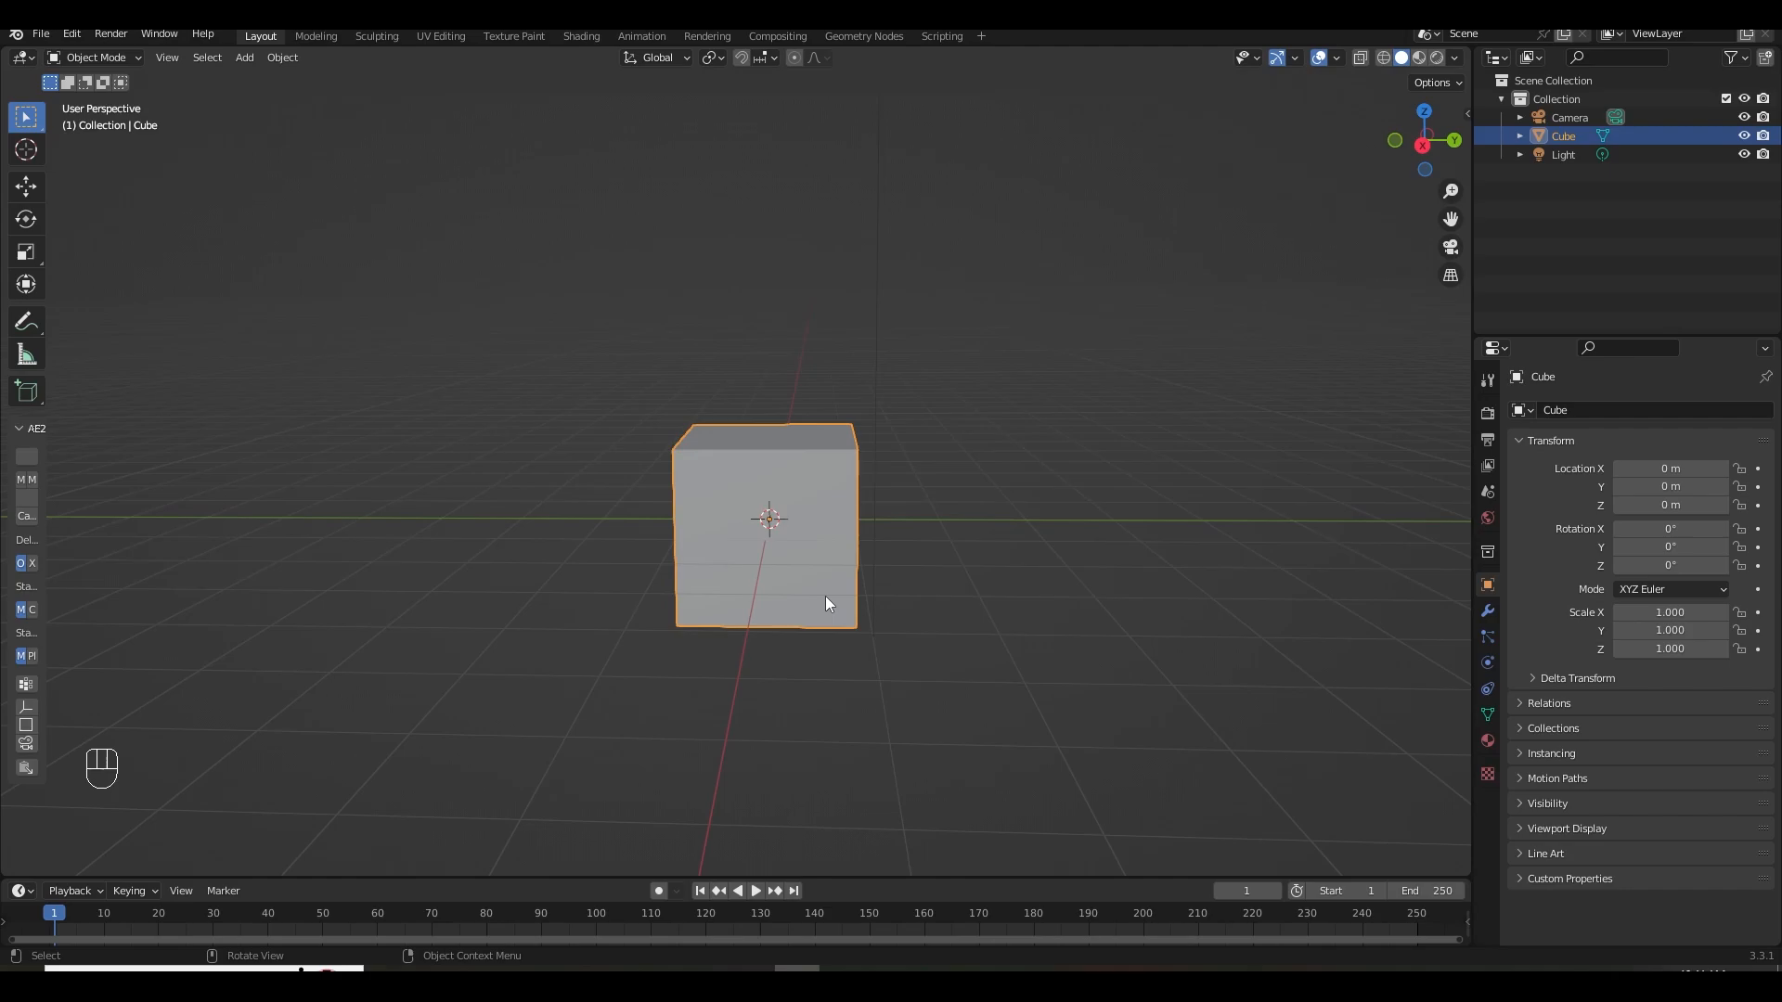
mouse_move(820, 594)
middle_down()
mouse_move(849, 589)
mouse_move(826, 592)
middle_up()
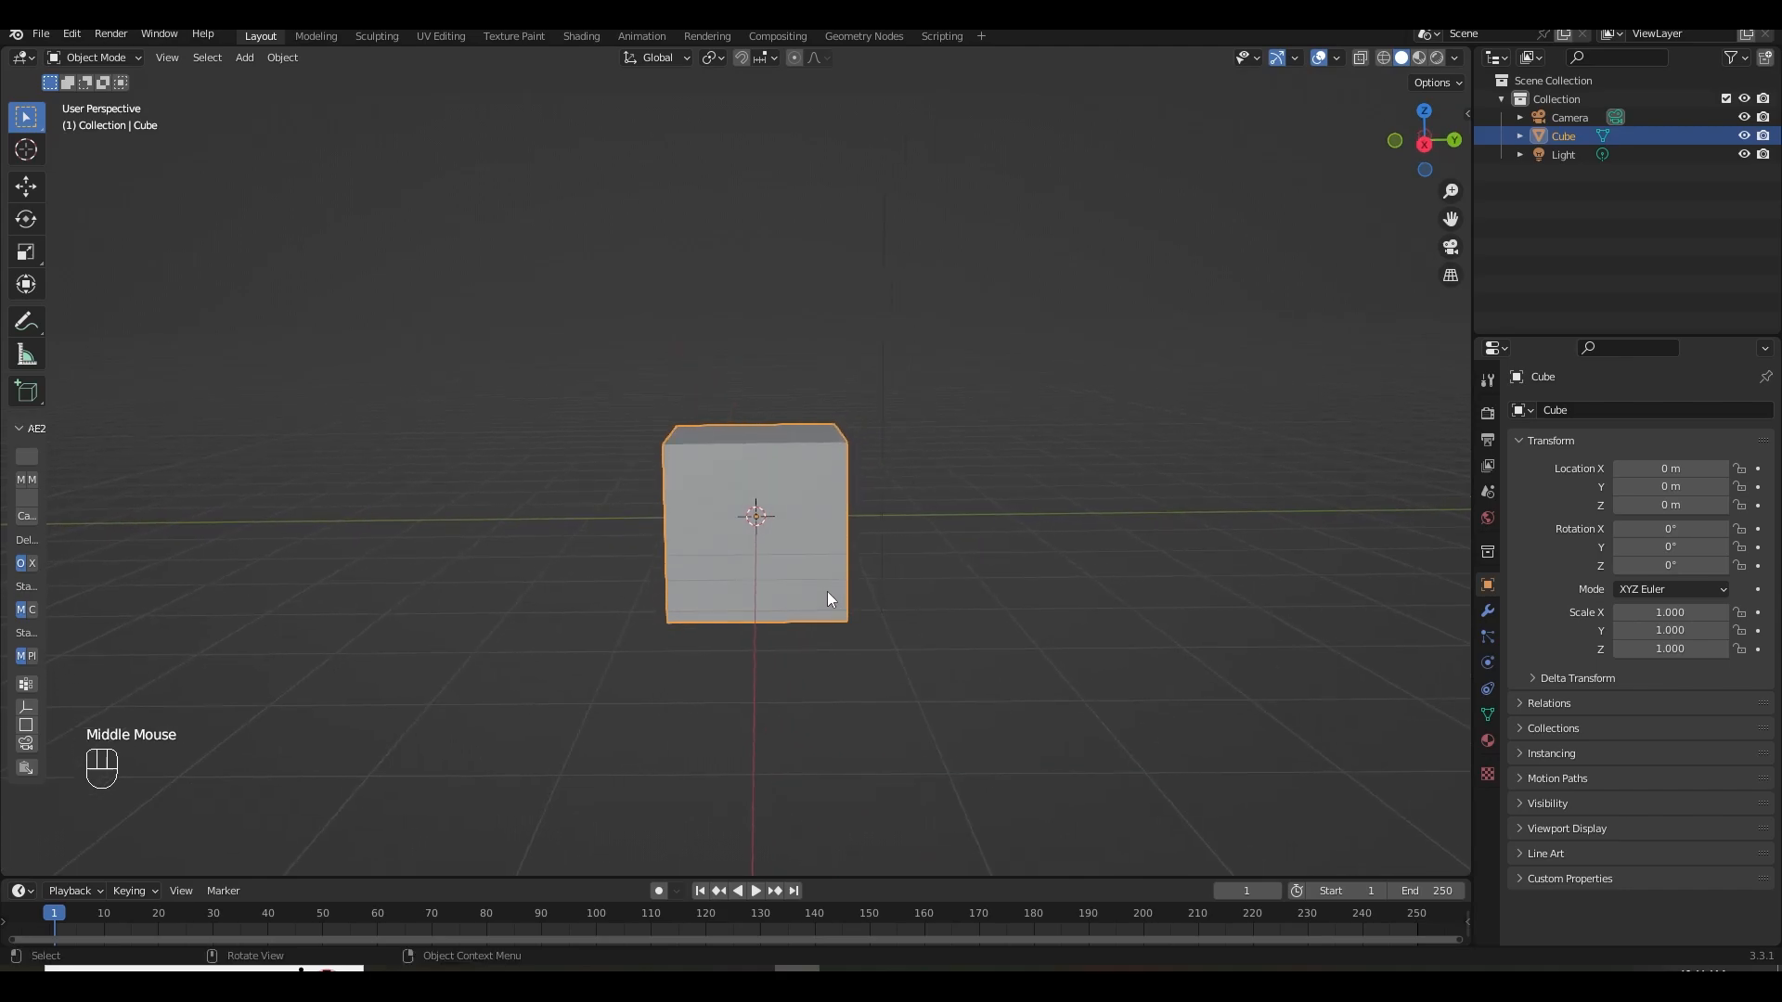
key(KP_1)
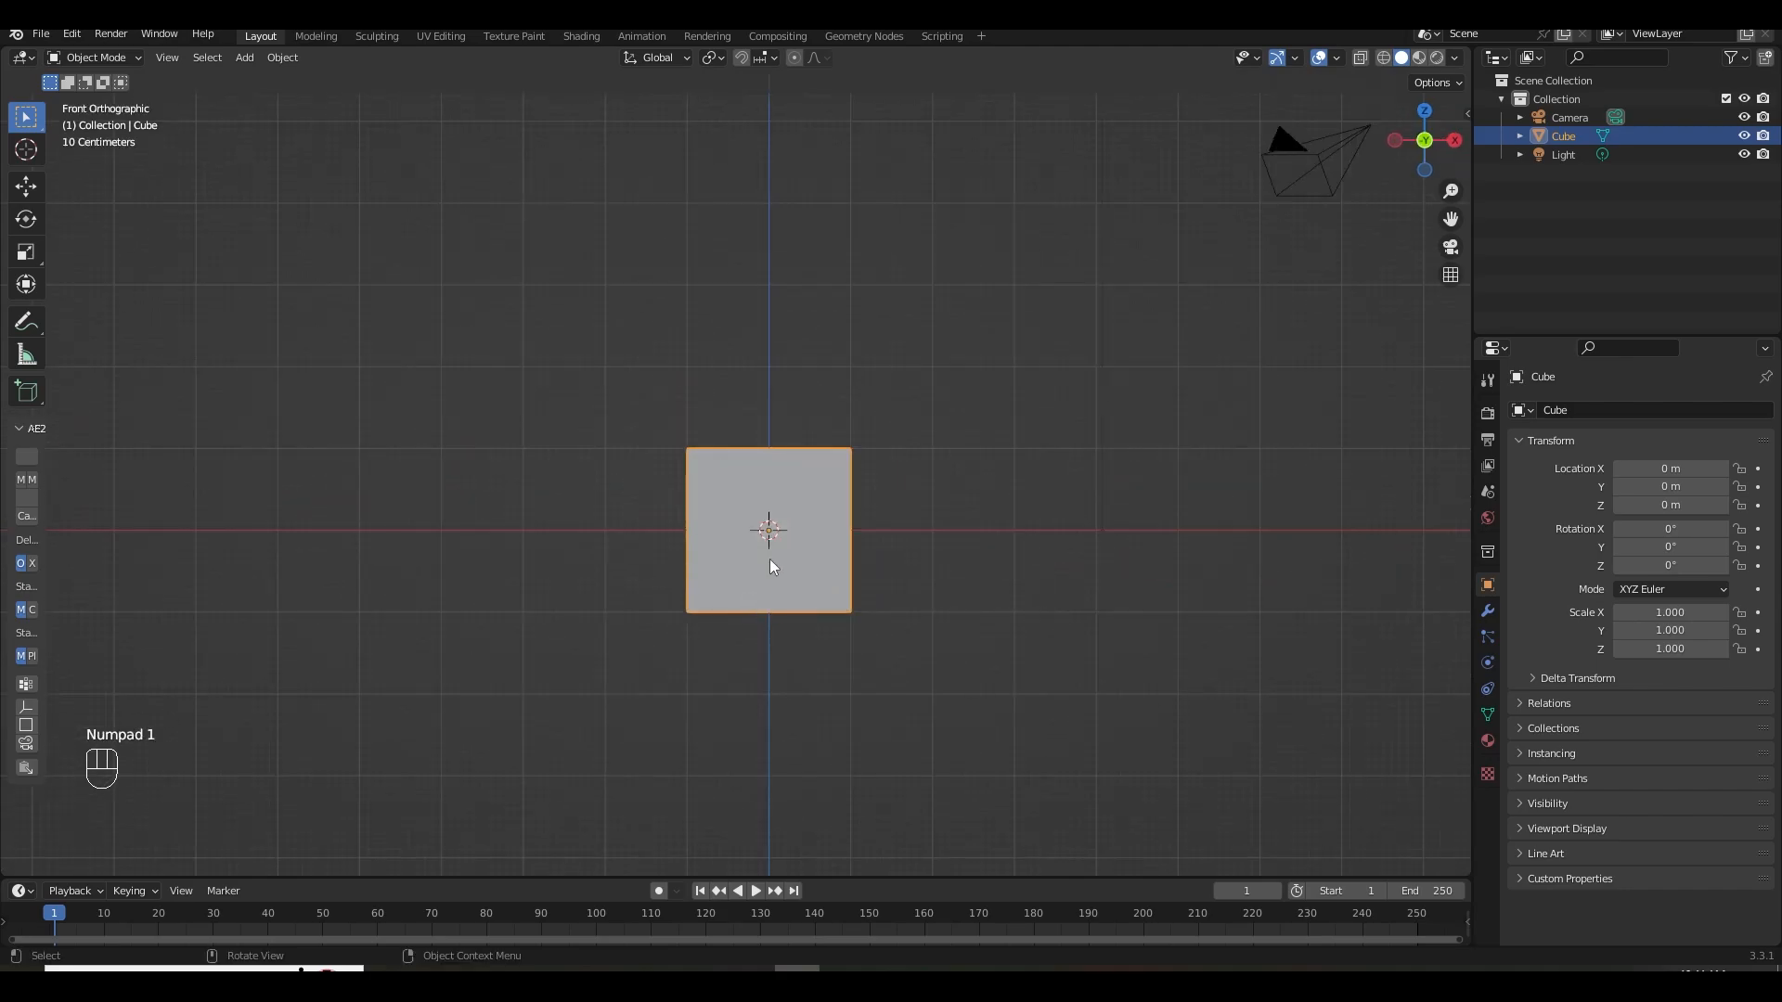
key(g)
key(z)
click(826, 223)
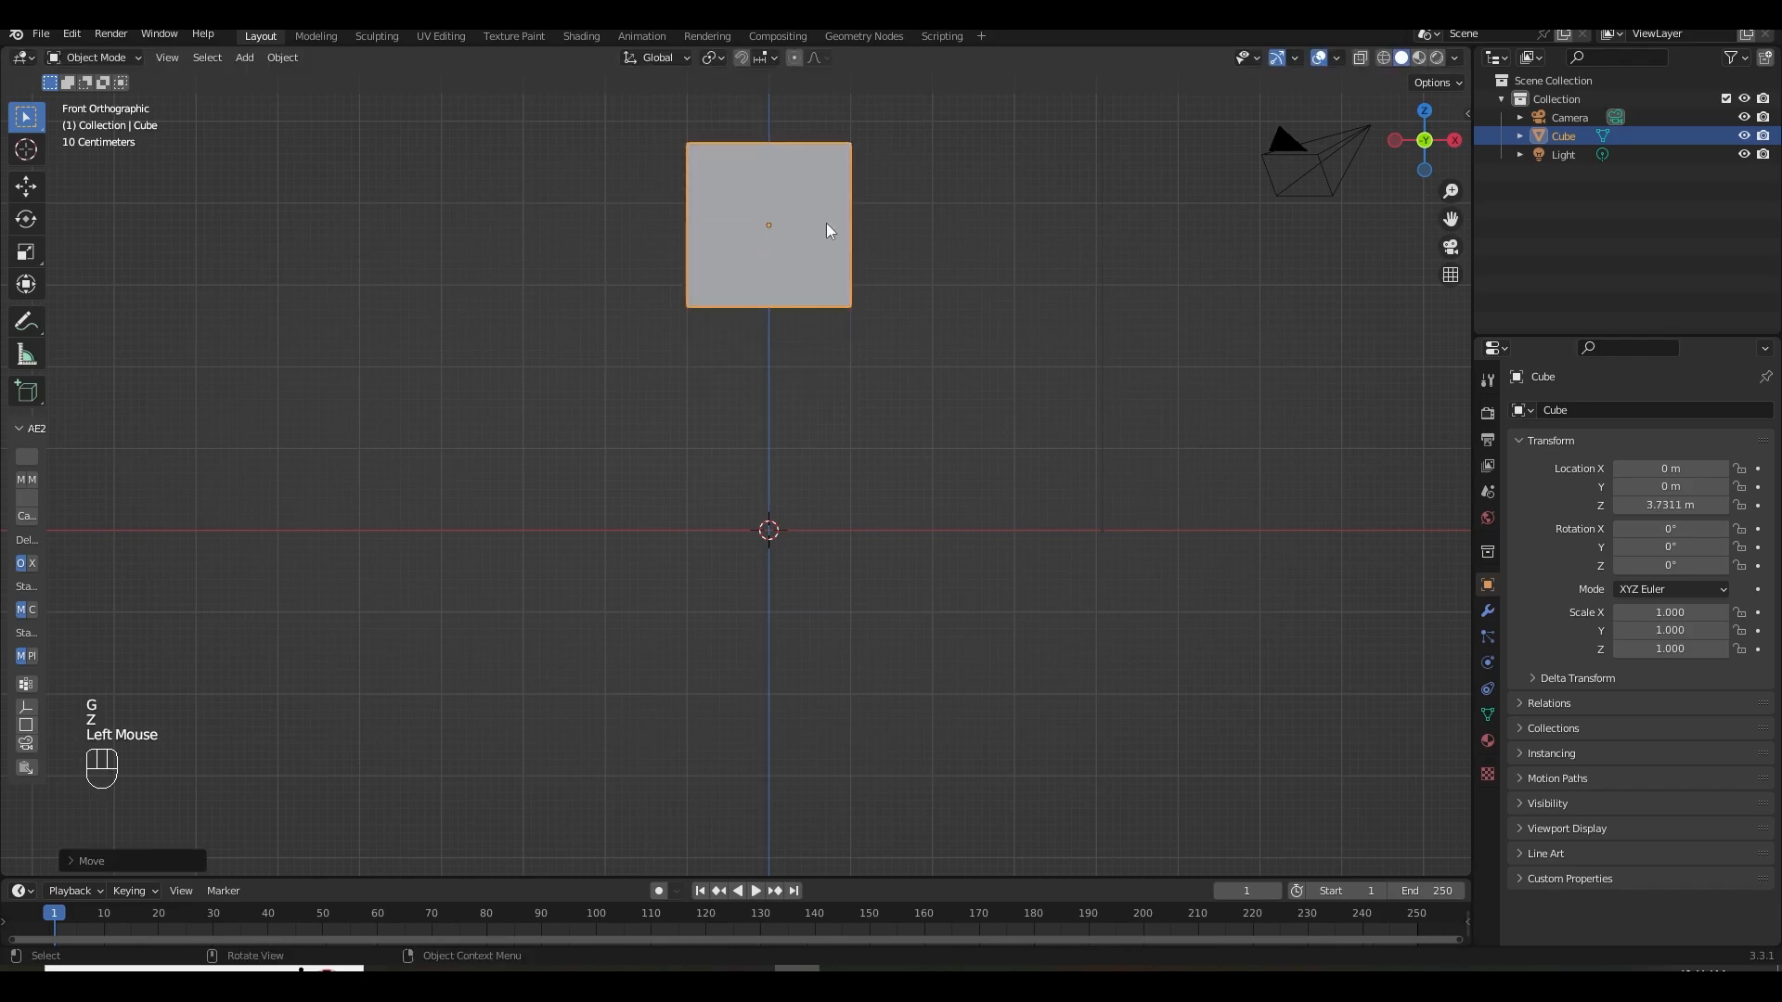
Scale the cube down to about 0.305 of its size and apply its scale.
key(s)
click(872, 249)
key(ctrl+a)
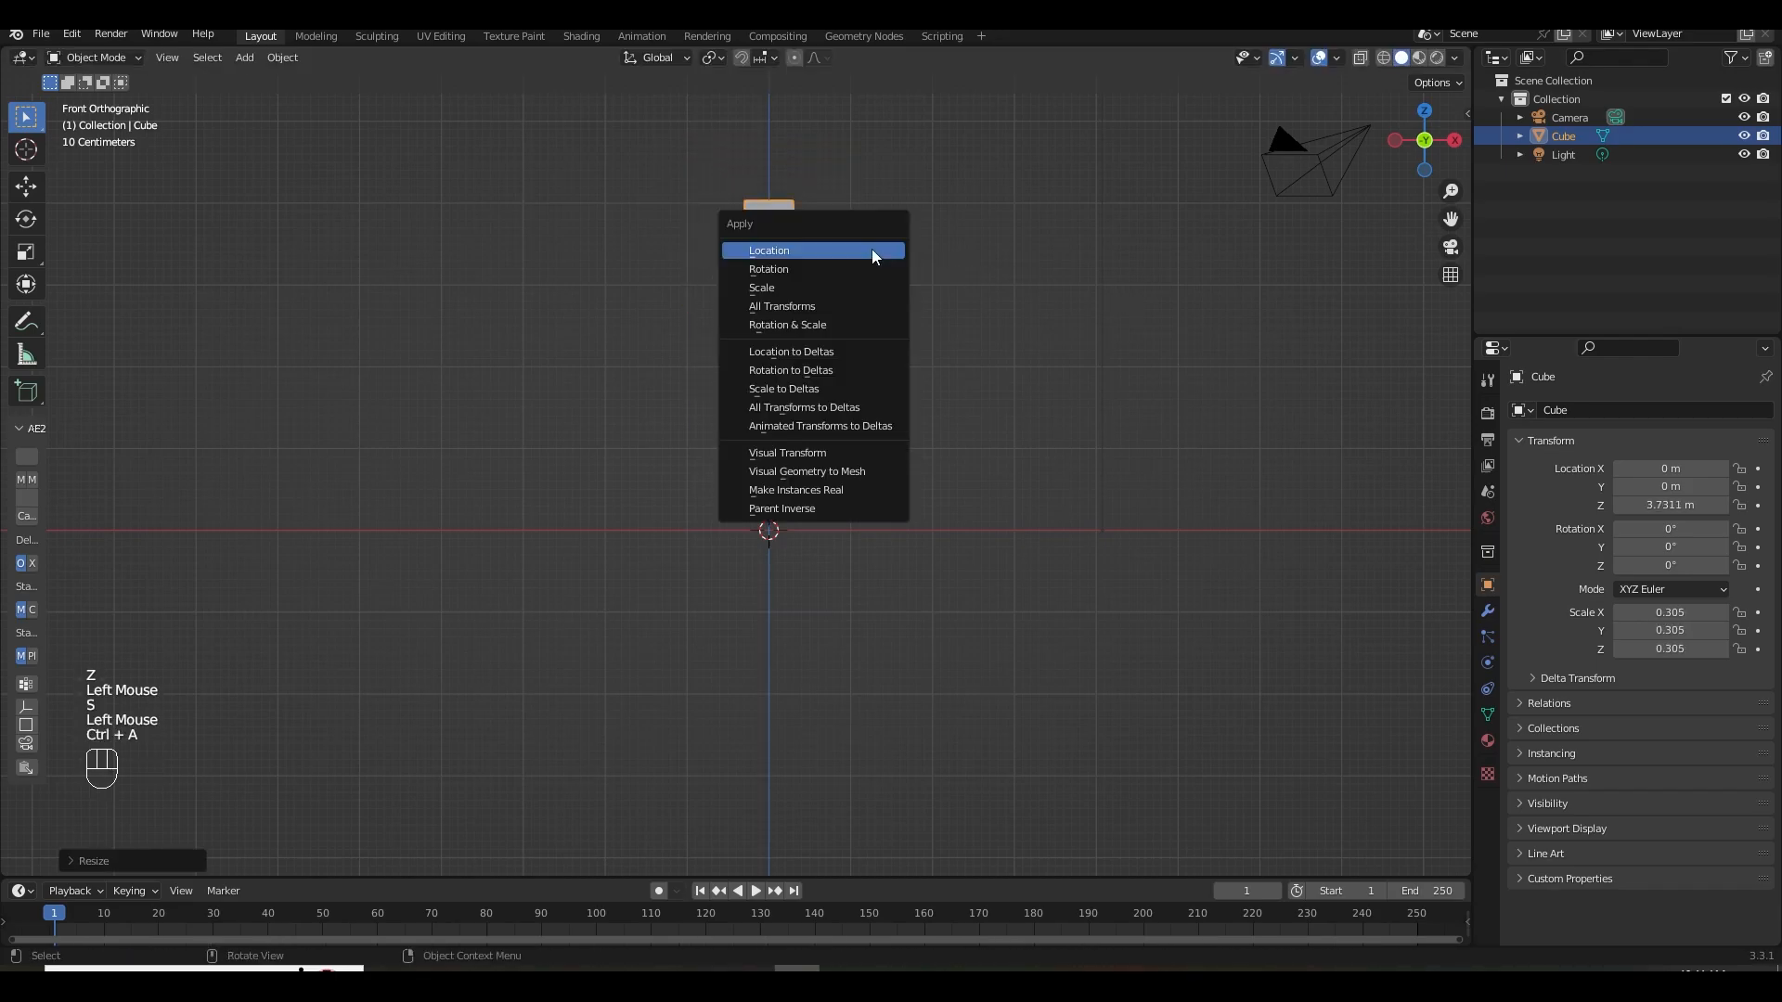
click(815, 284)
shift+middle_drag(922, 336, 915, 429)
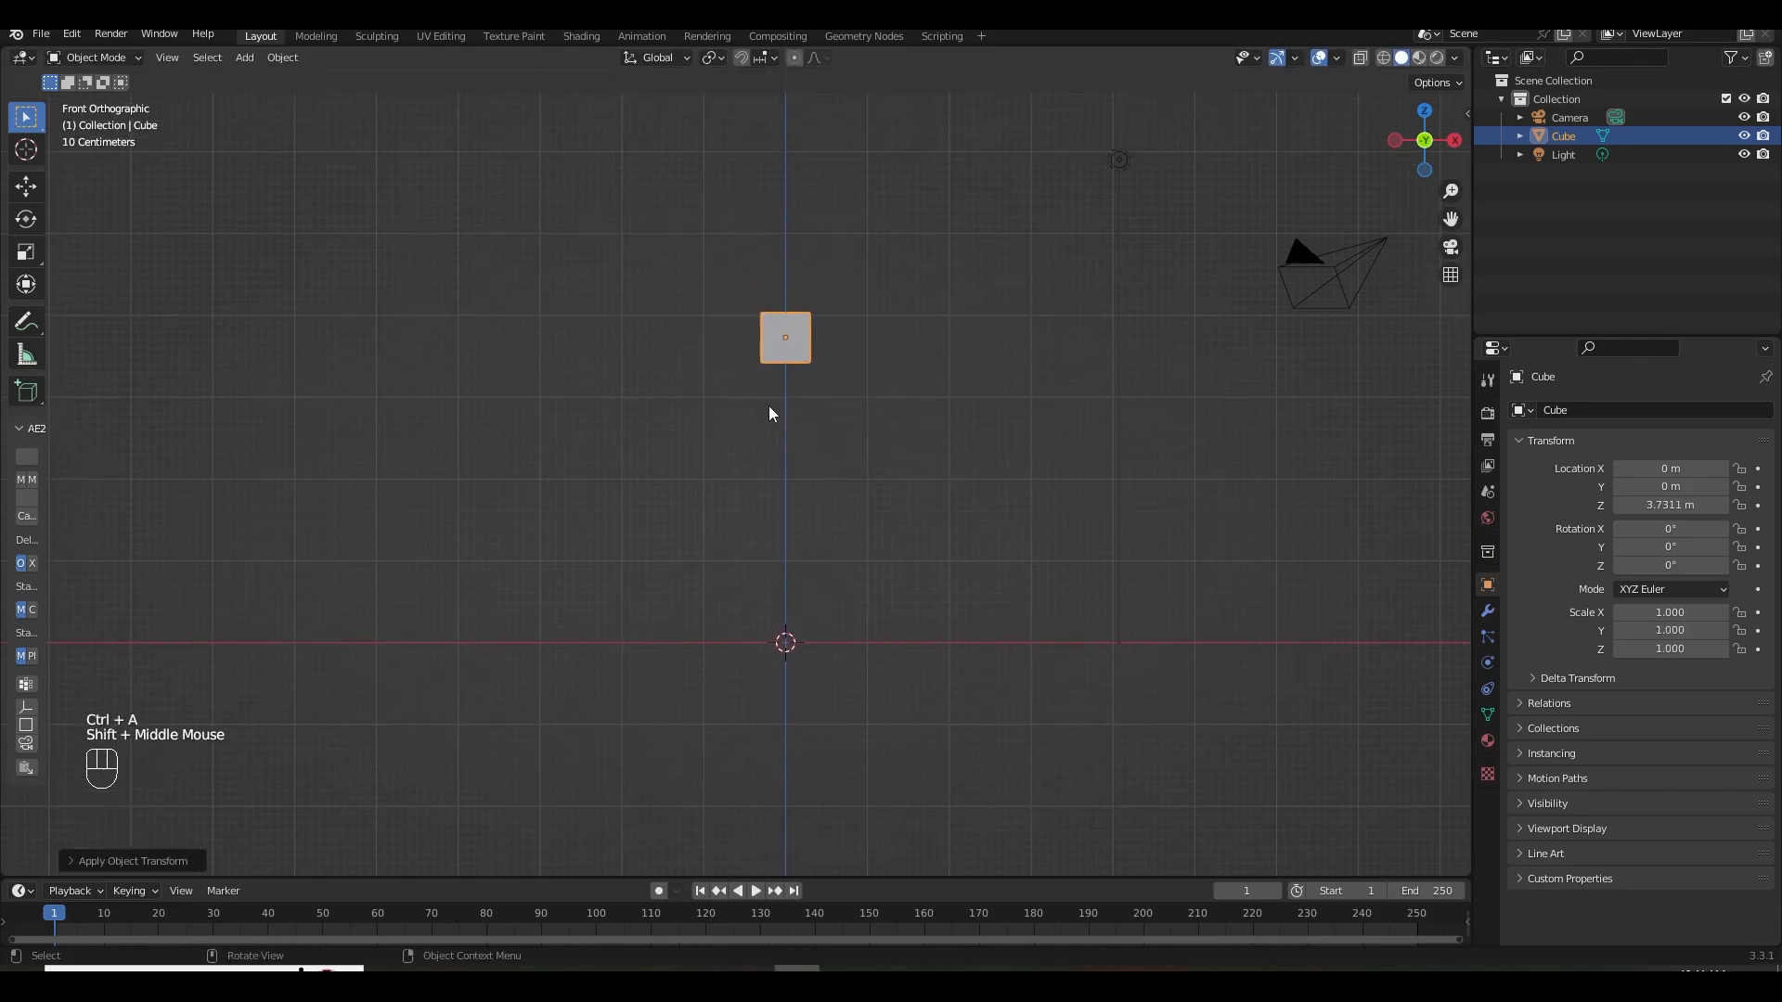
shift+middle_drag(842, 382, 864, 440)
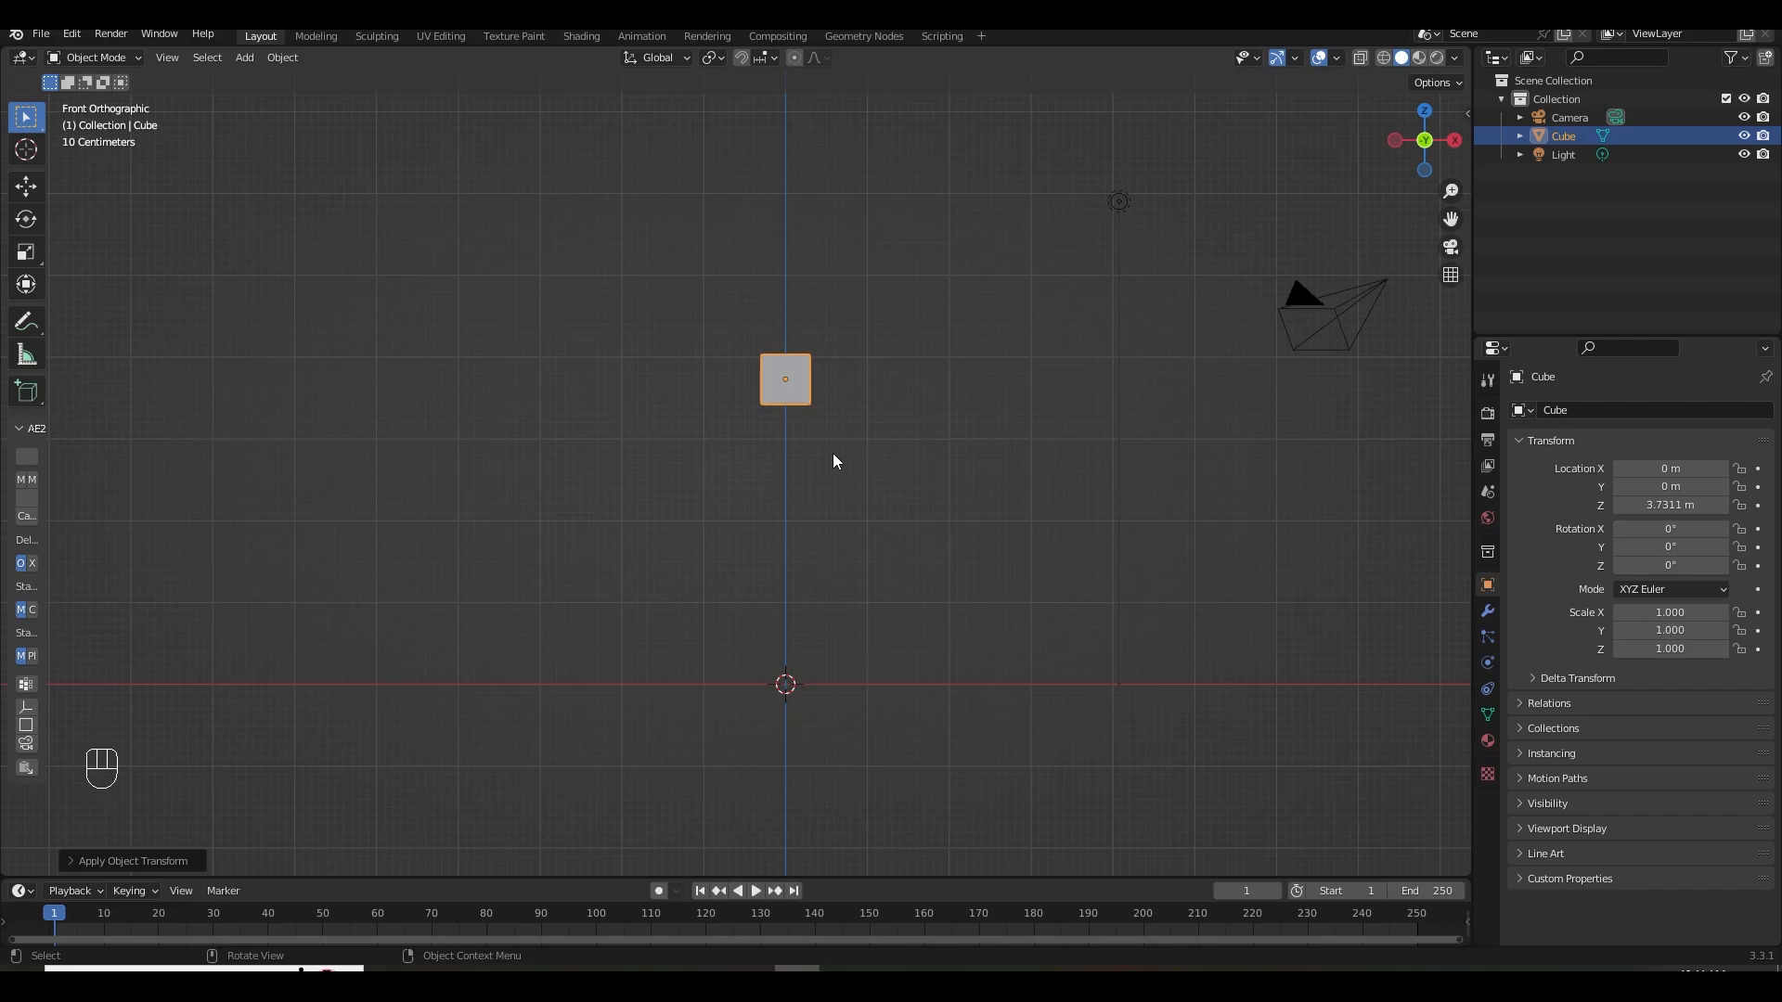
In front view, add a second cube at the origin, name it limit, and rename the small raised cube smoke.
mouse_move(835, 462)
middle_down()
mouse_move(848, 489)
mouse_move(843, 470)
middle_up()
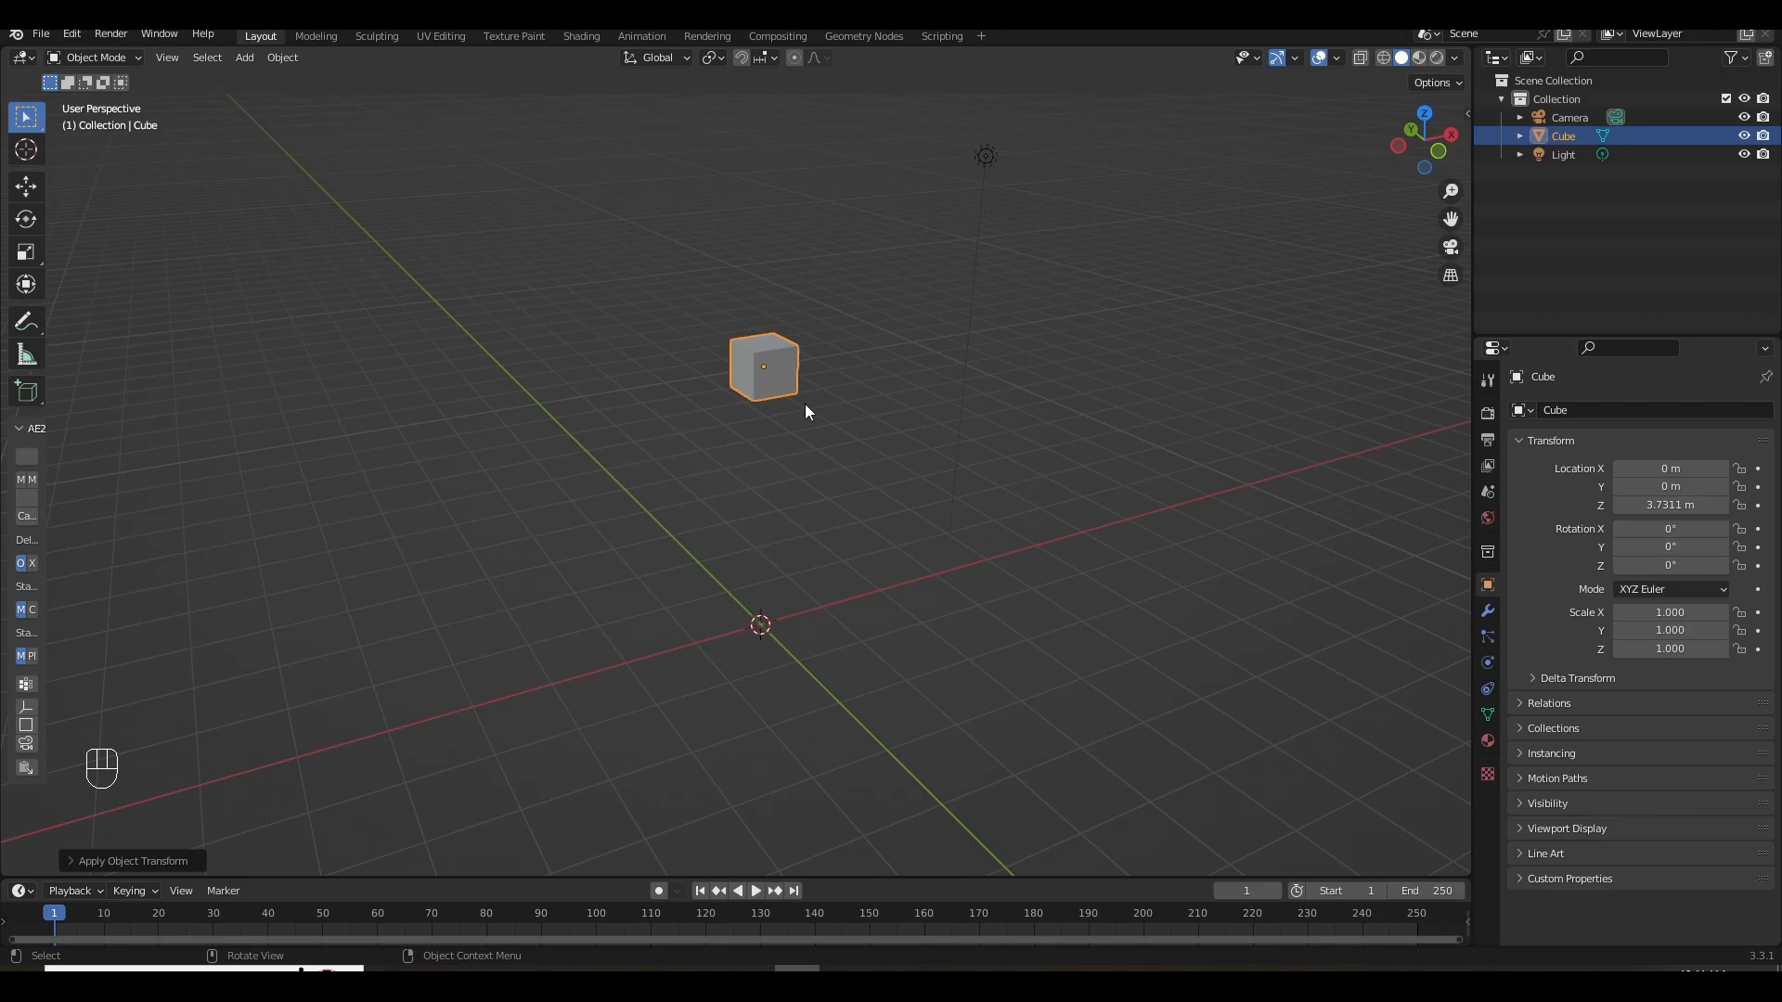
middle_drag(827, 453, 785, 427)
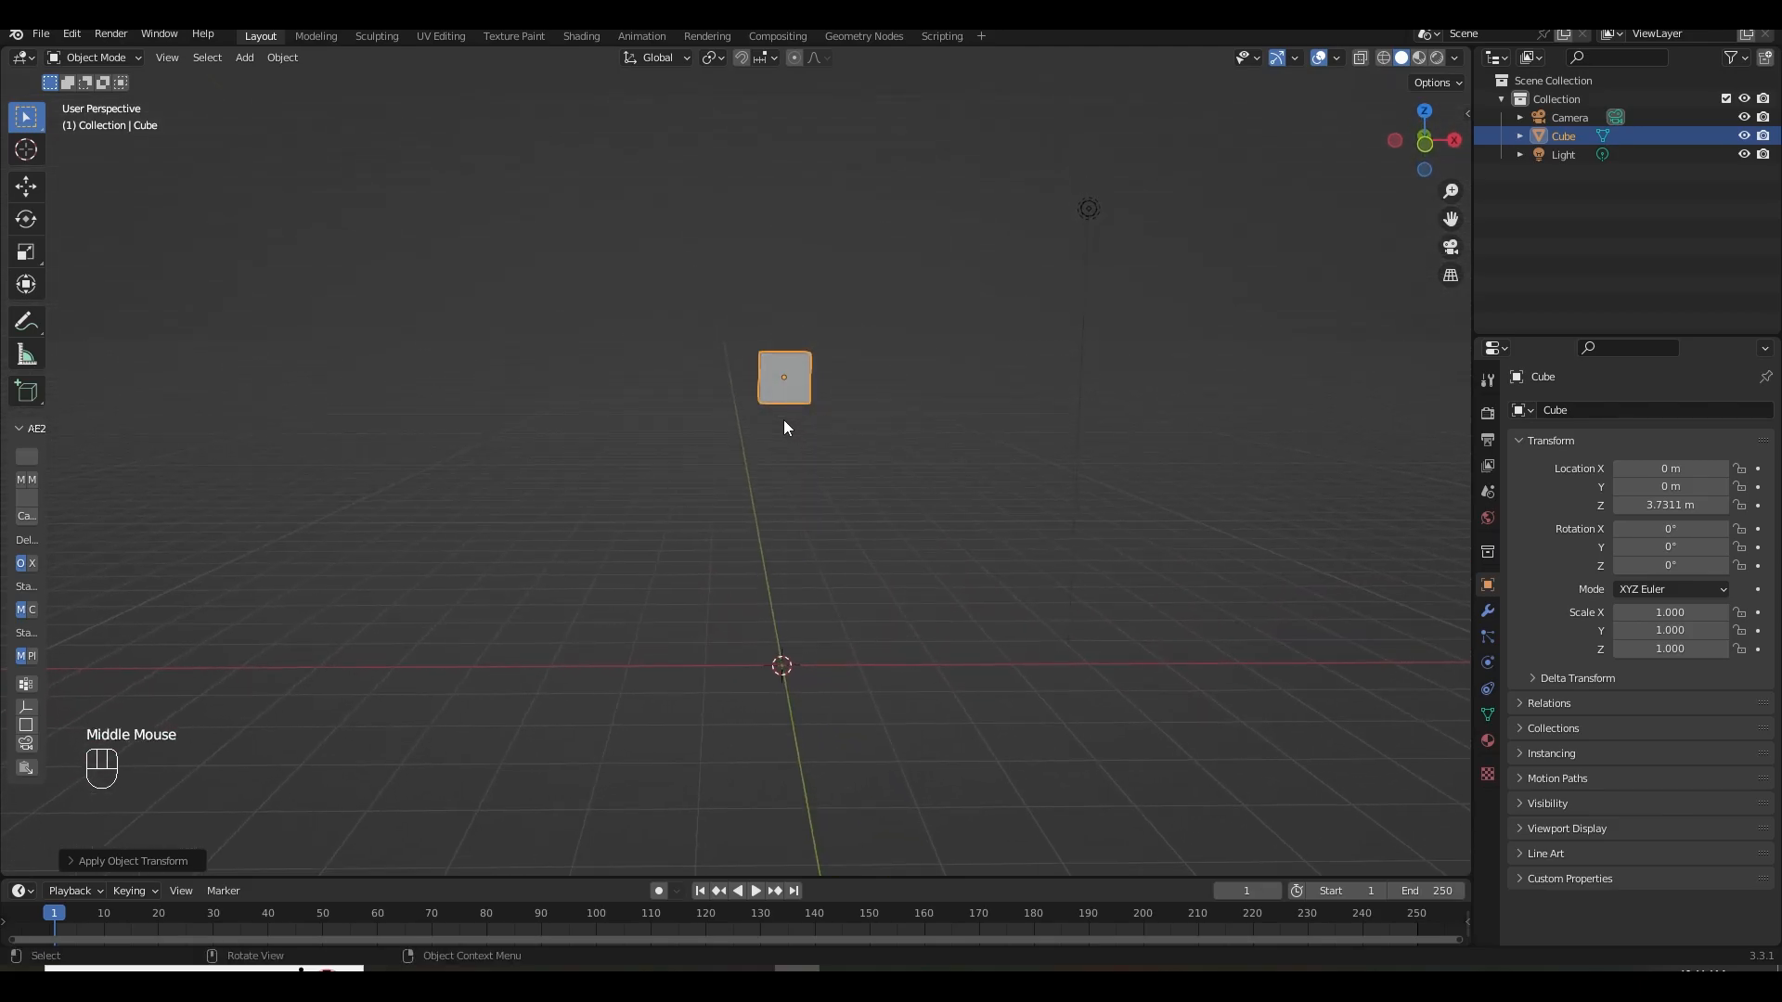
key(KP_1)
key(shift+a)
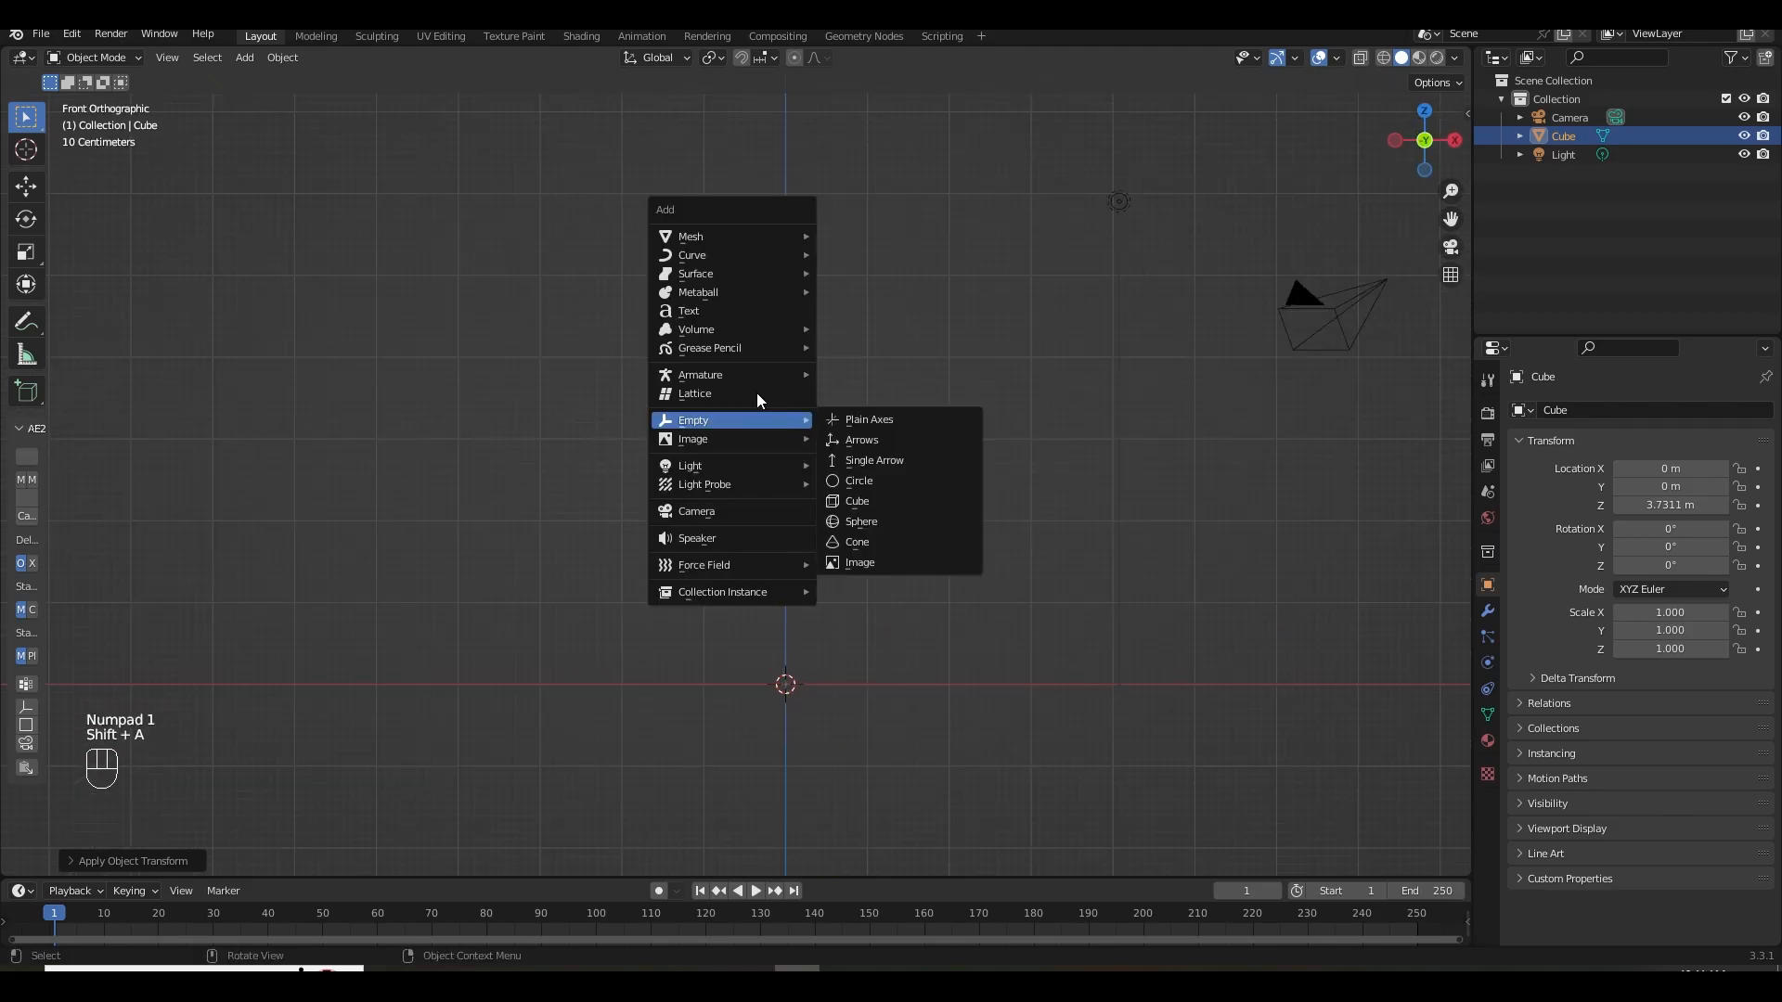
mouse_move(707, 238)
click(863, 266)
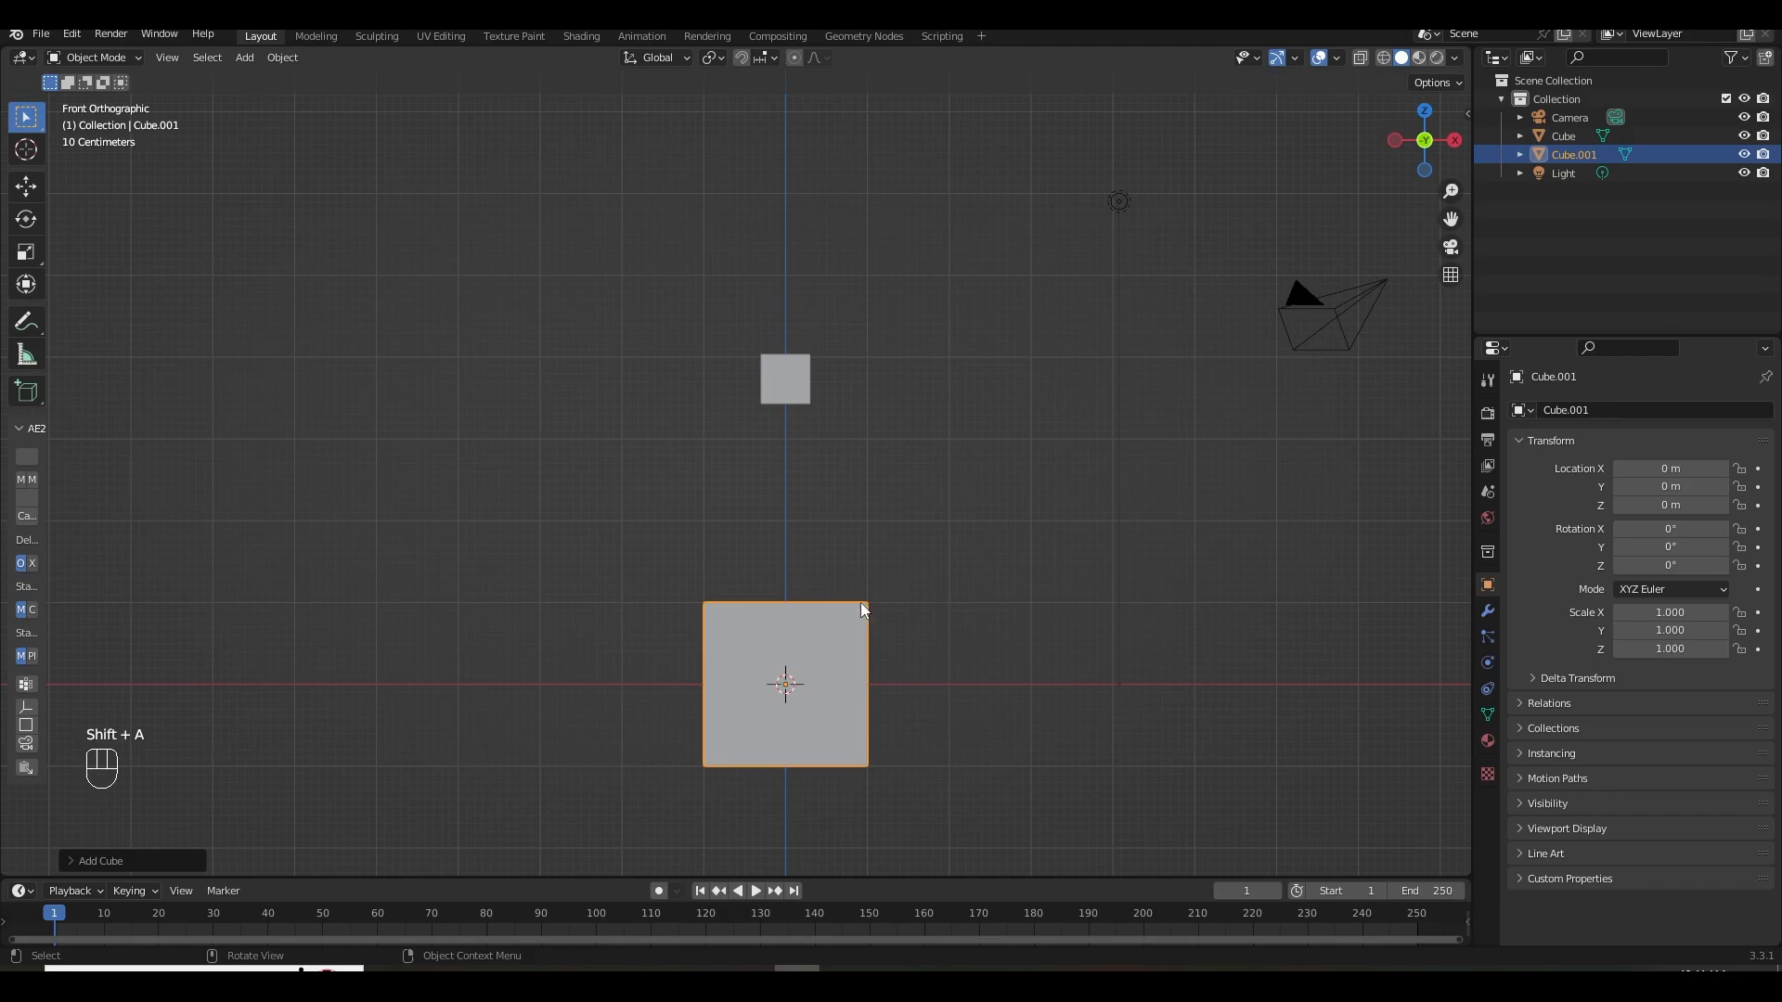
double_click(1594, 137)
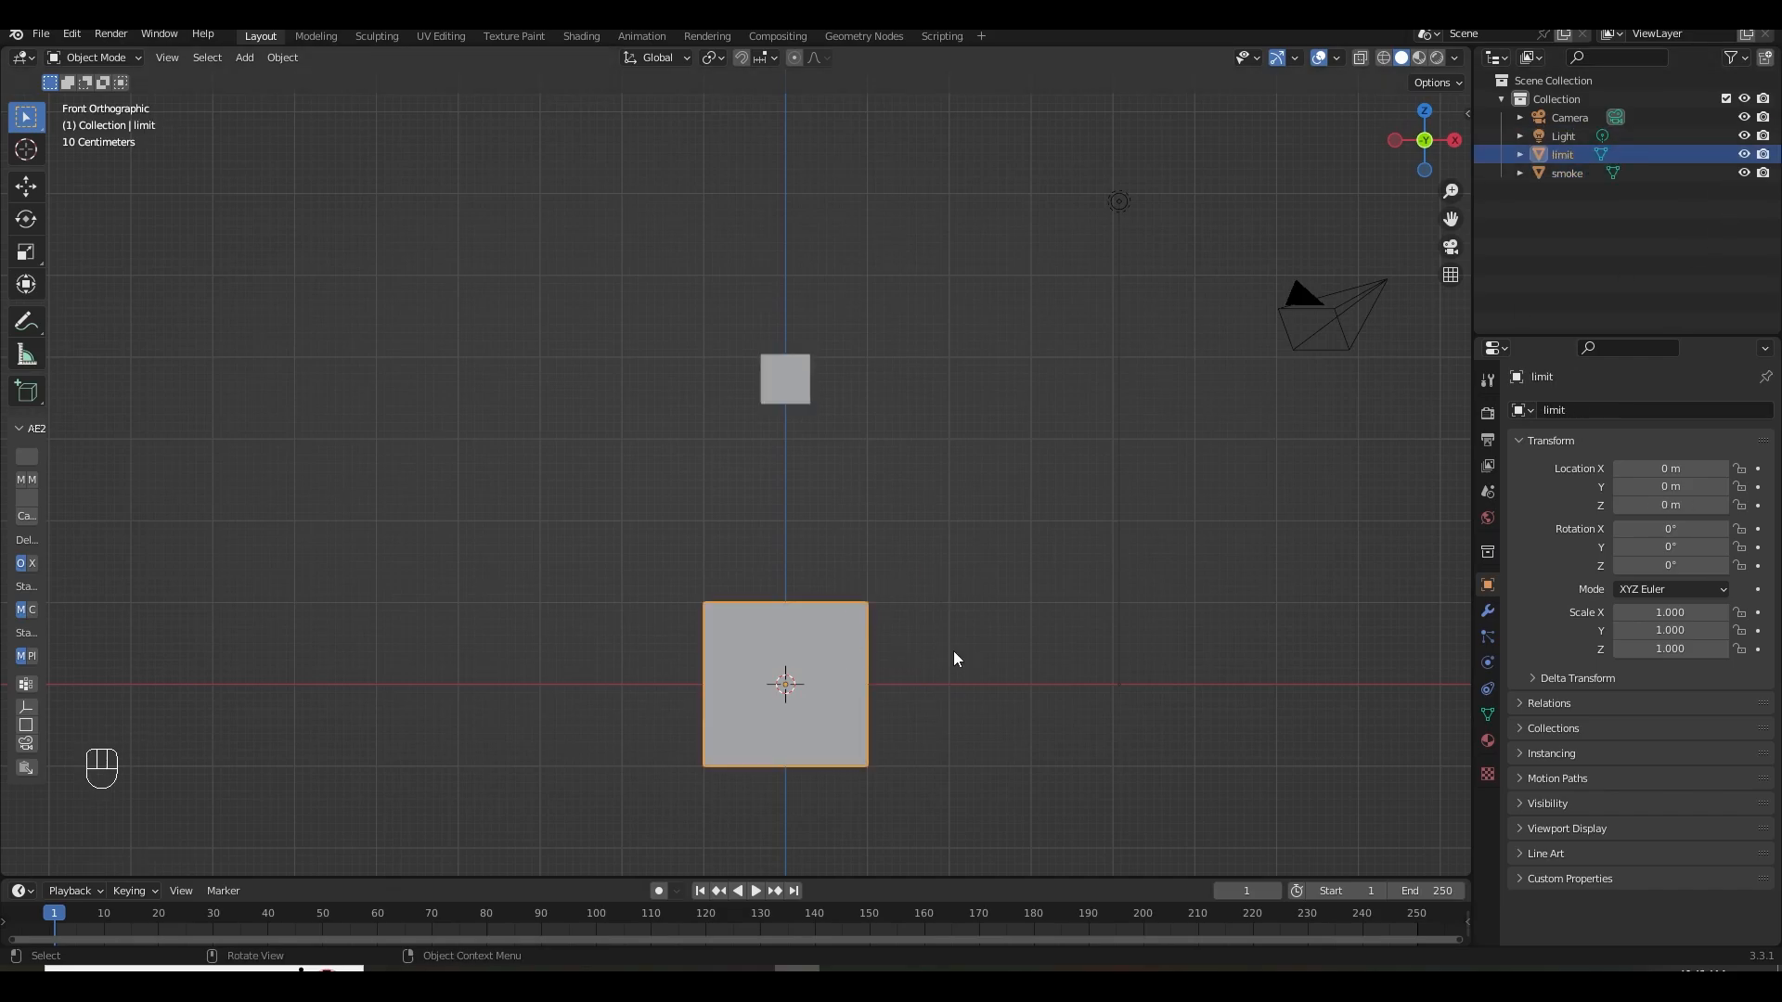
Scale the limit cube to about 2.515 and raise it along Z to about 2.55 m, enclosing the smoke cube.
key(s)
click(1077, 637)
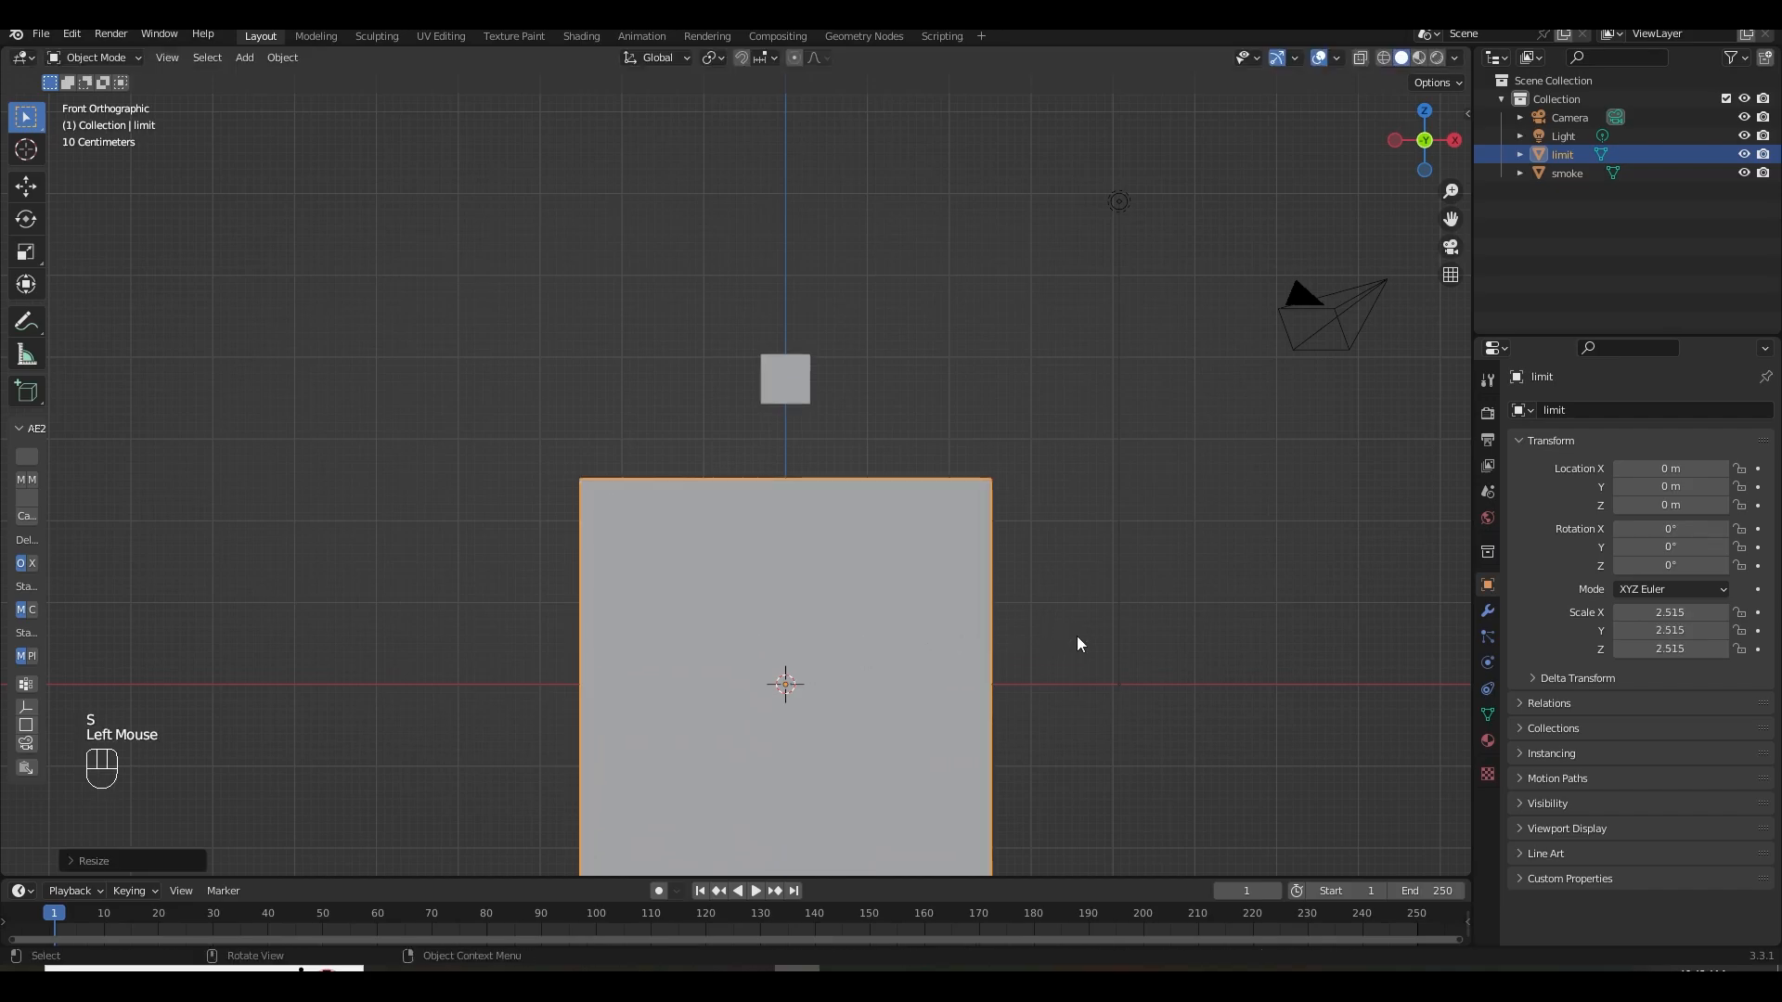
key(g)
key(z)
click(1069, 434)
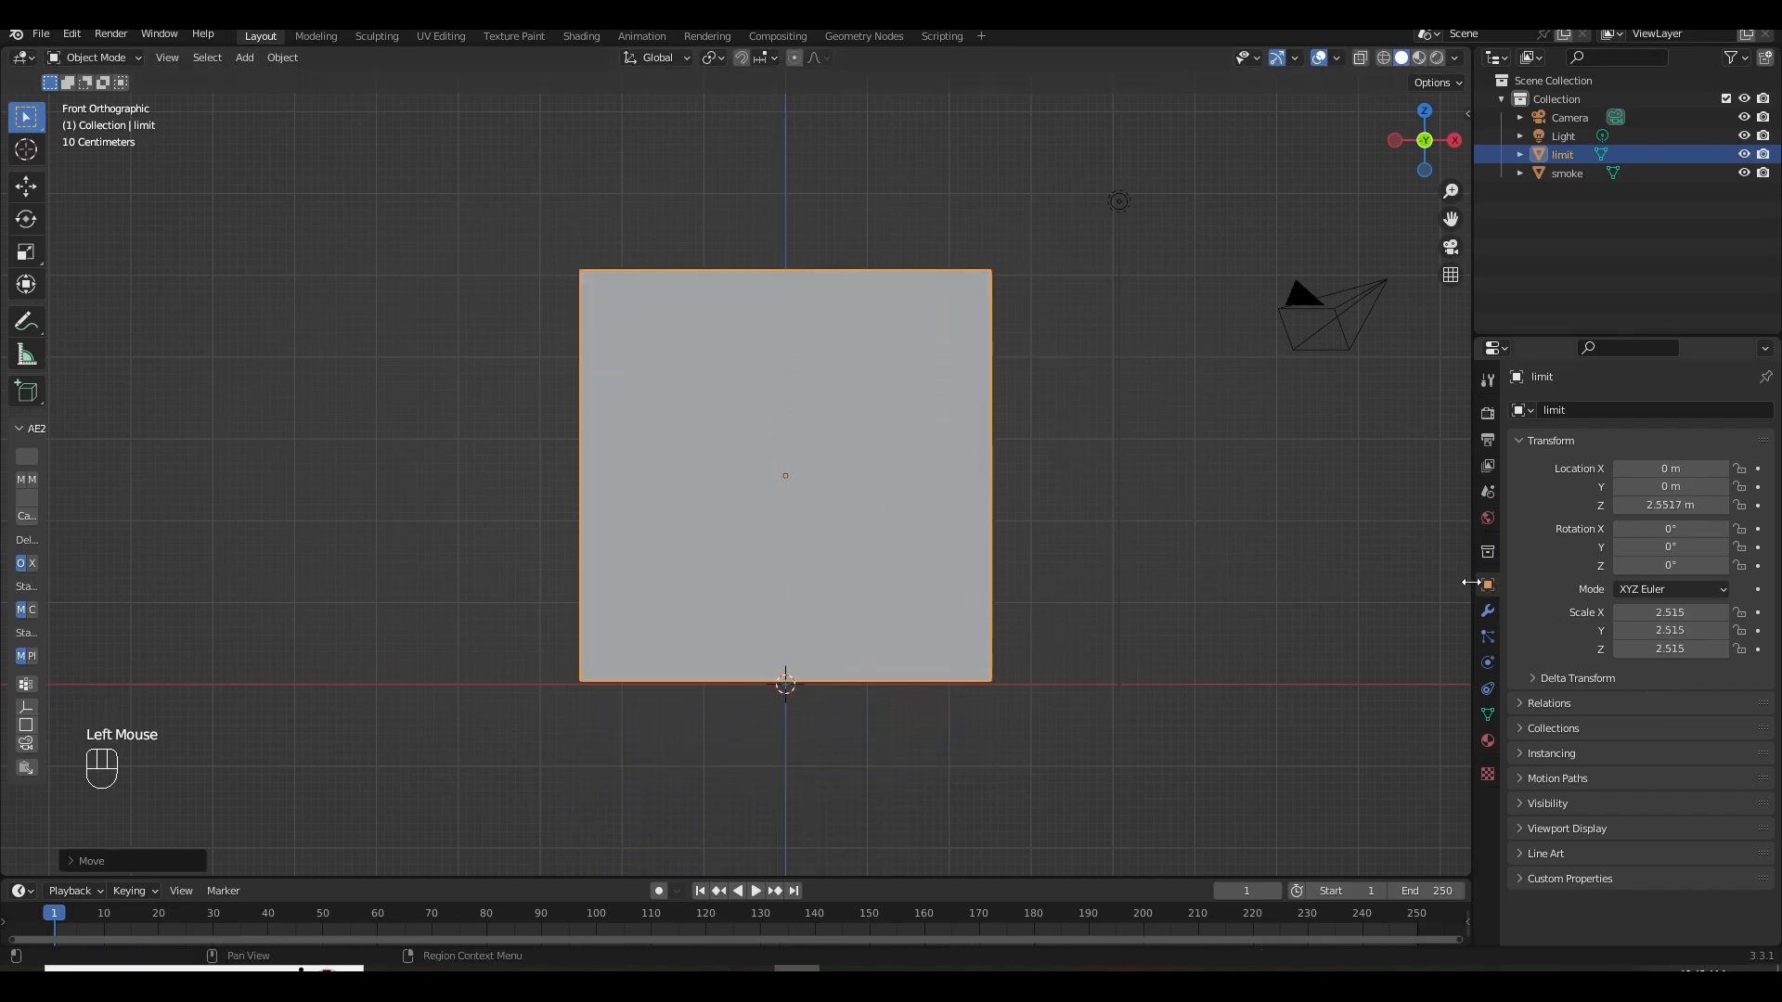
Change the limit cube's viewport display from textured to wire.
click(1610, 828)
scroll(1611, 820, down, 2)
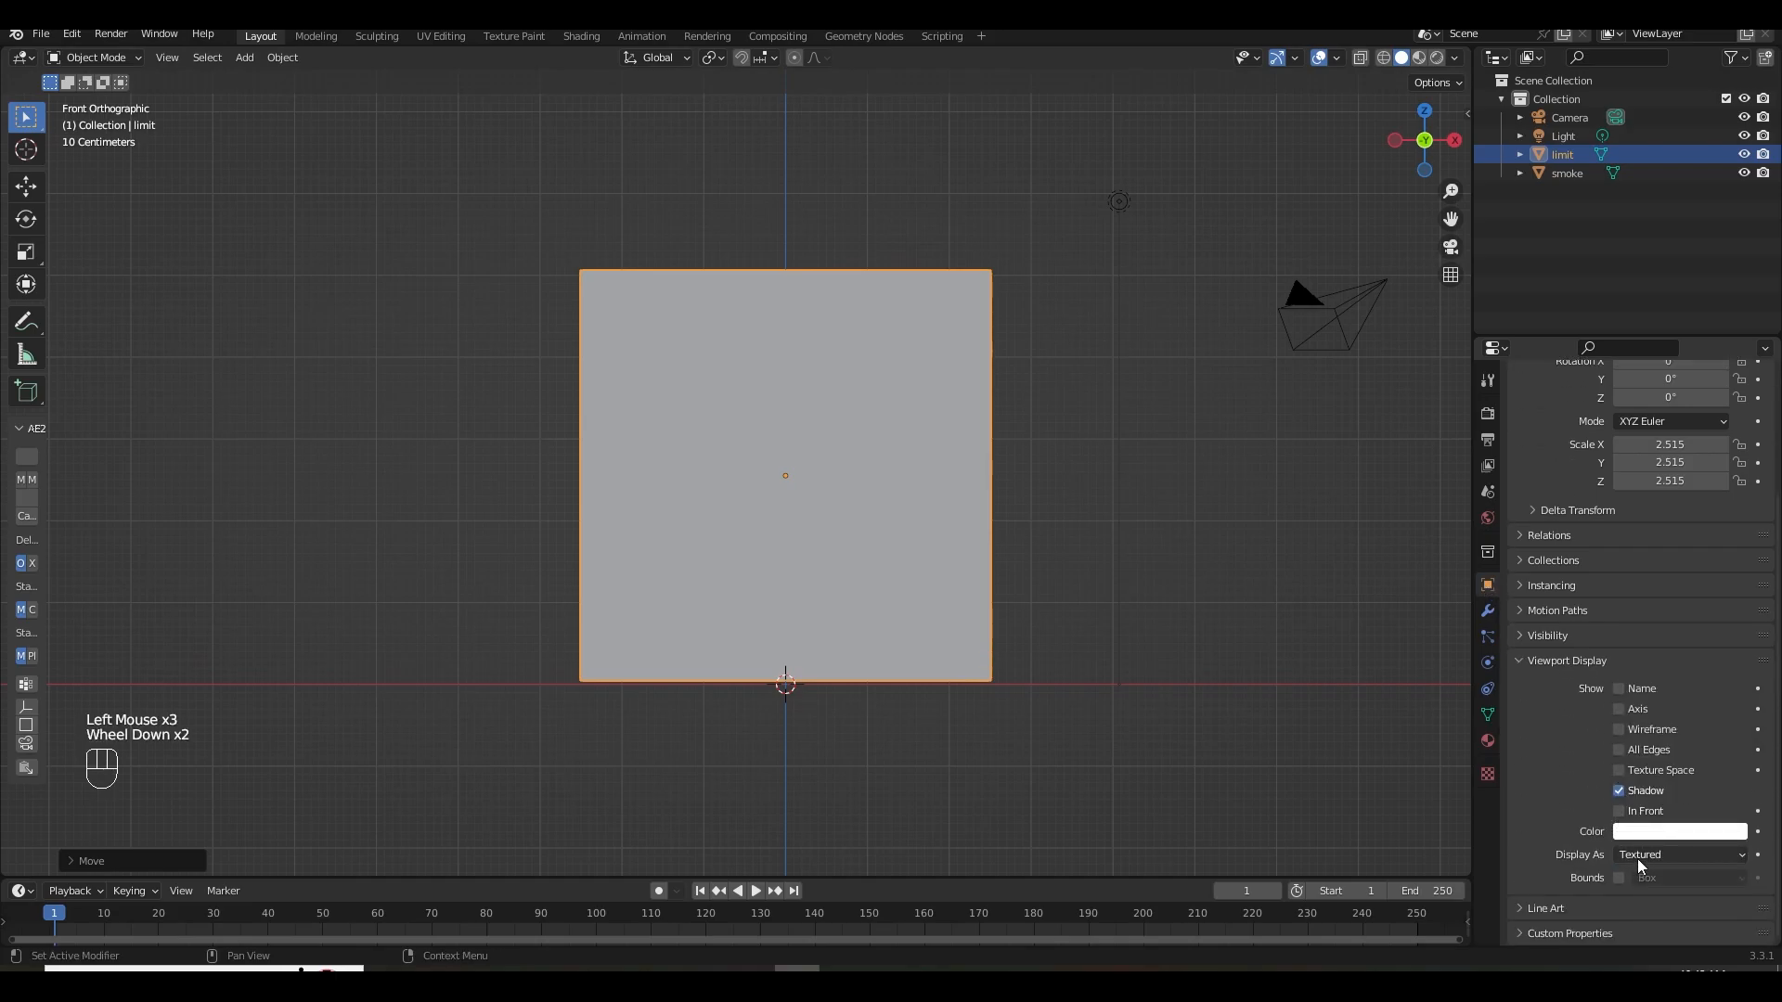
click(1639, 856)
click(1656, 788)
middle_drag(1095, 641, 1126, 696)
Add fluid physics to the smoke cube as a Flow object with the Smoke flow type.
click(785, 379)
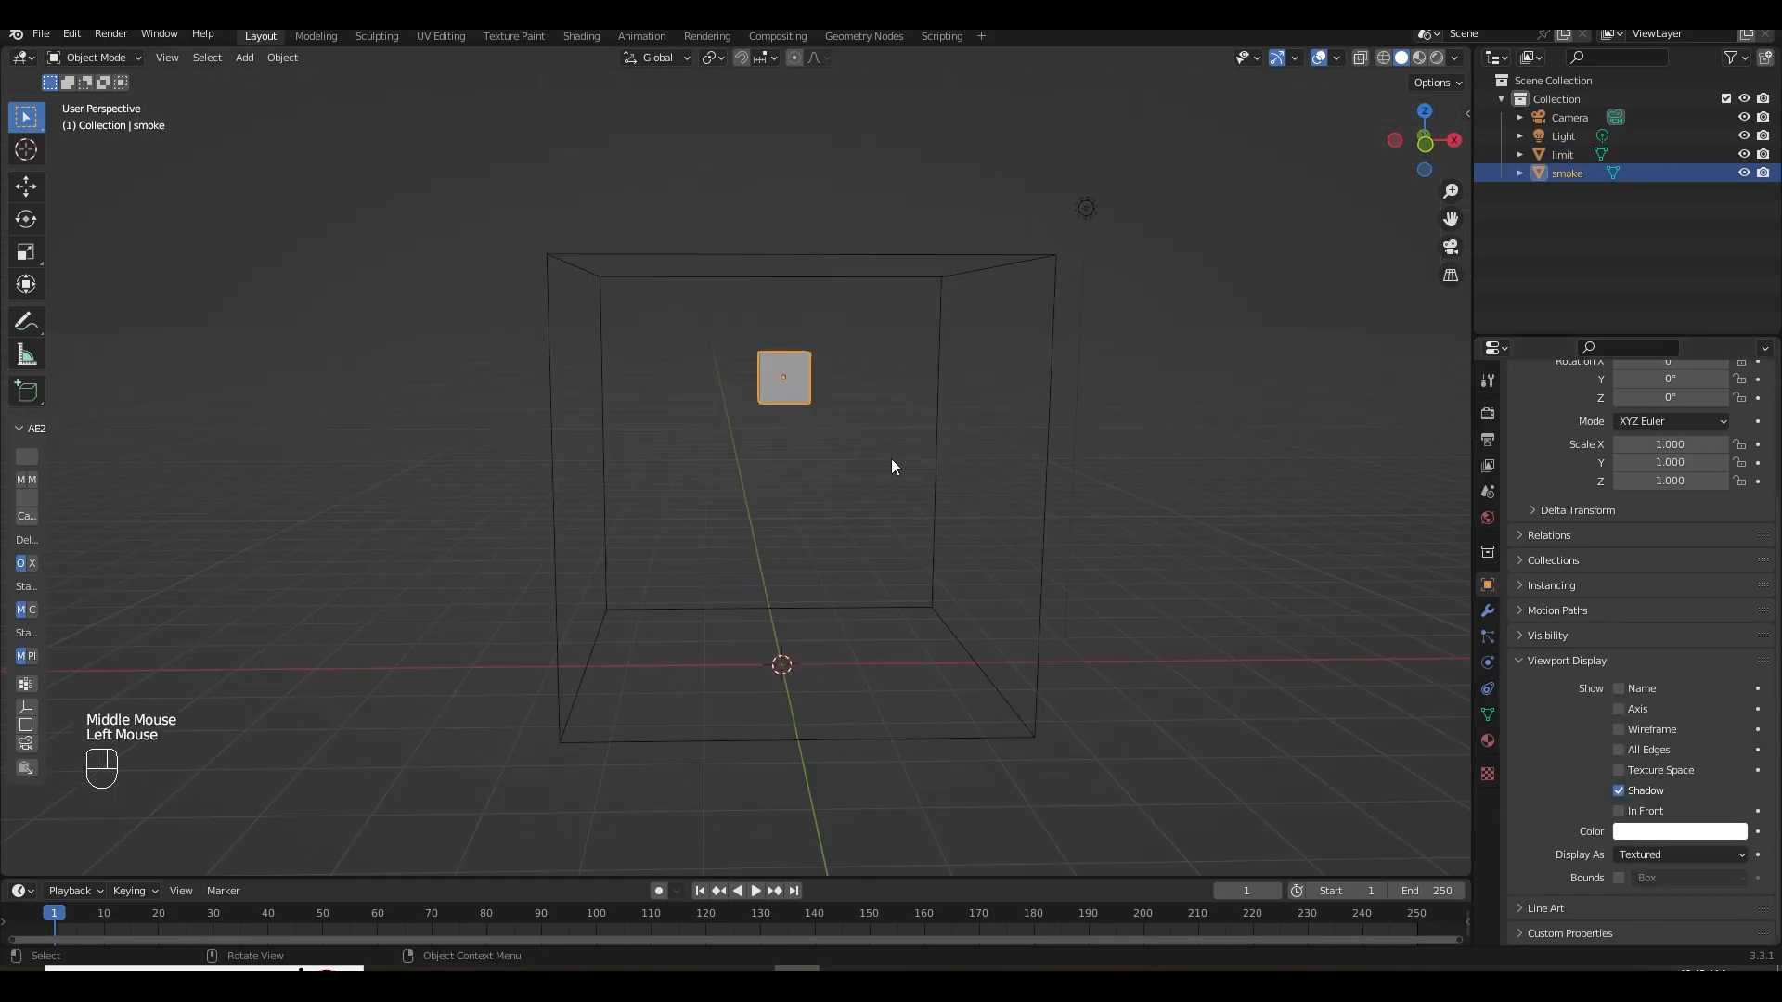
click(1490, 662)
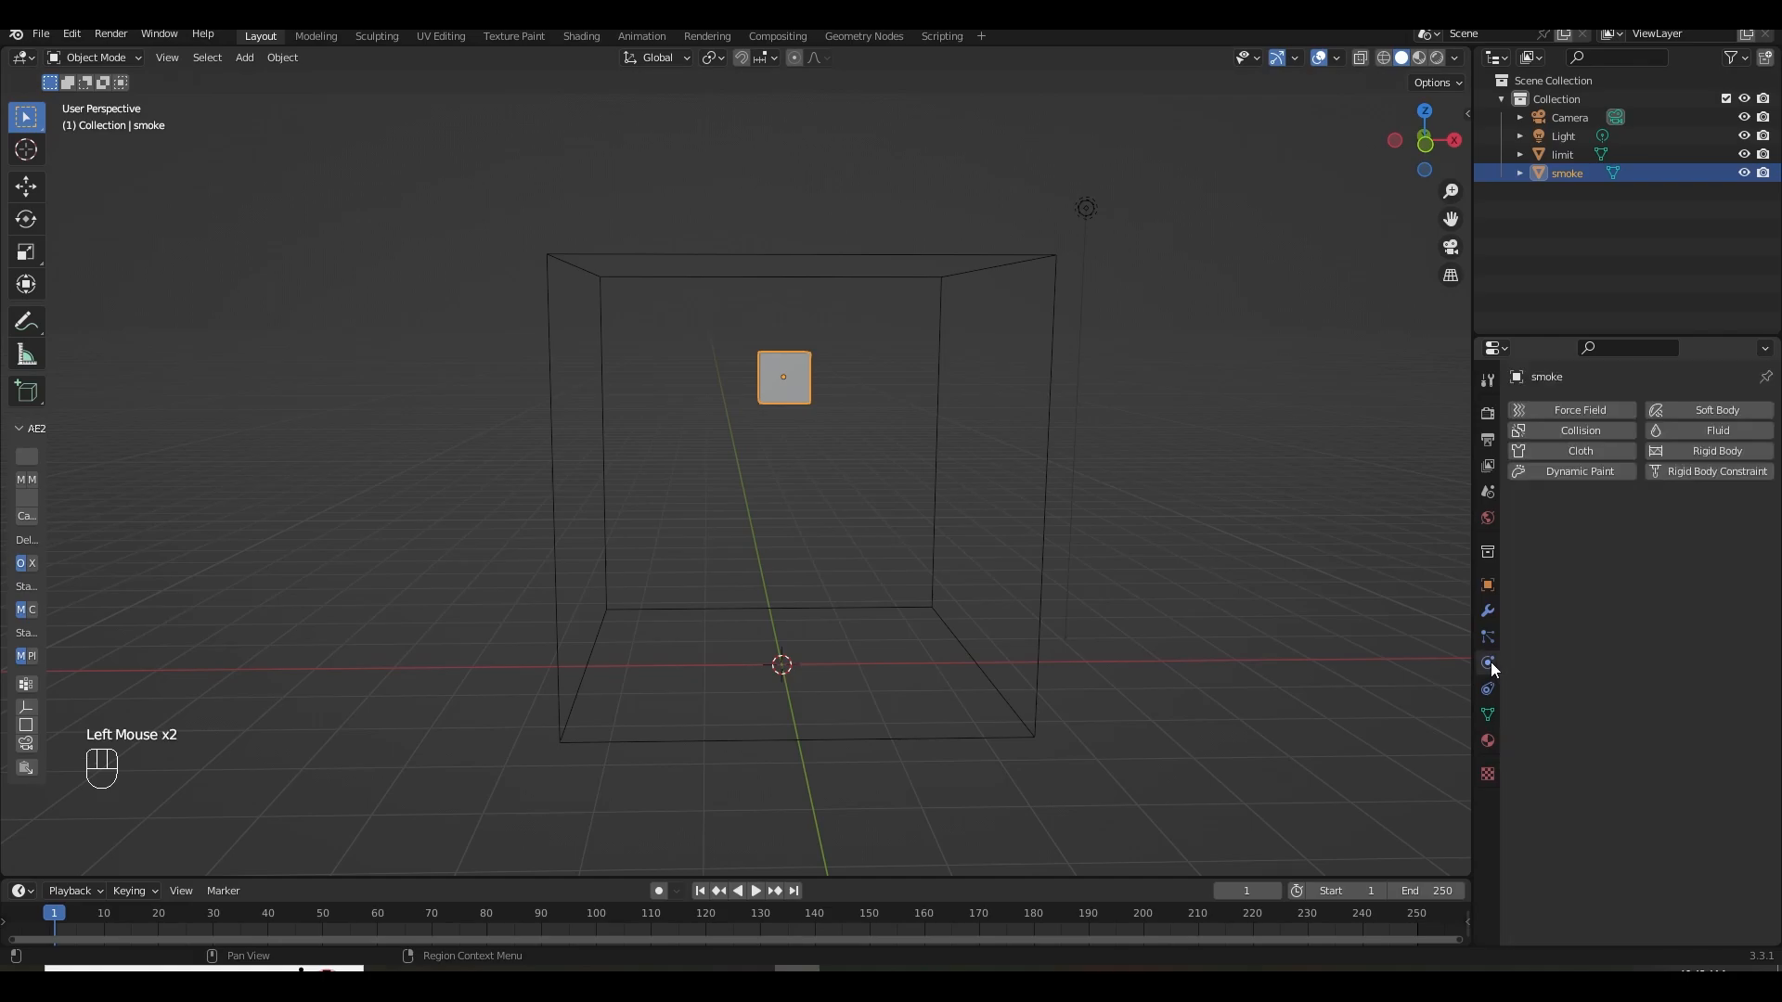
click(1701, 431)
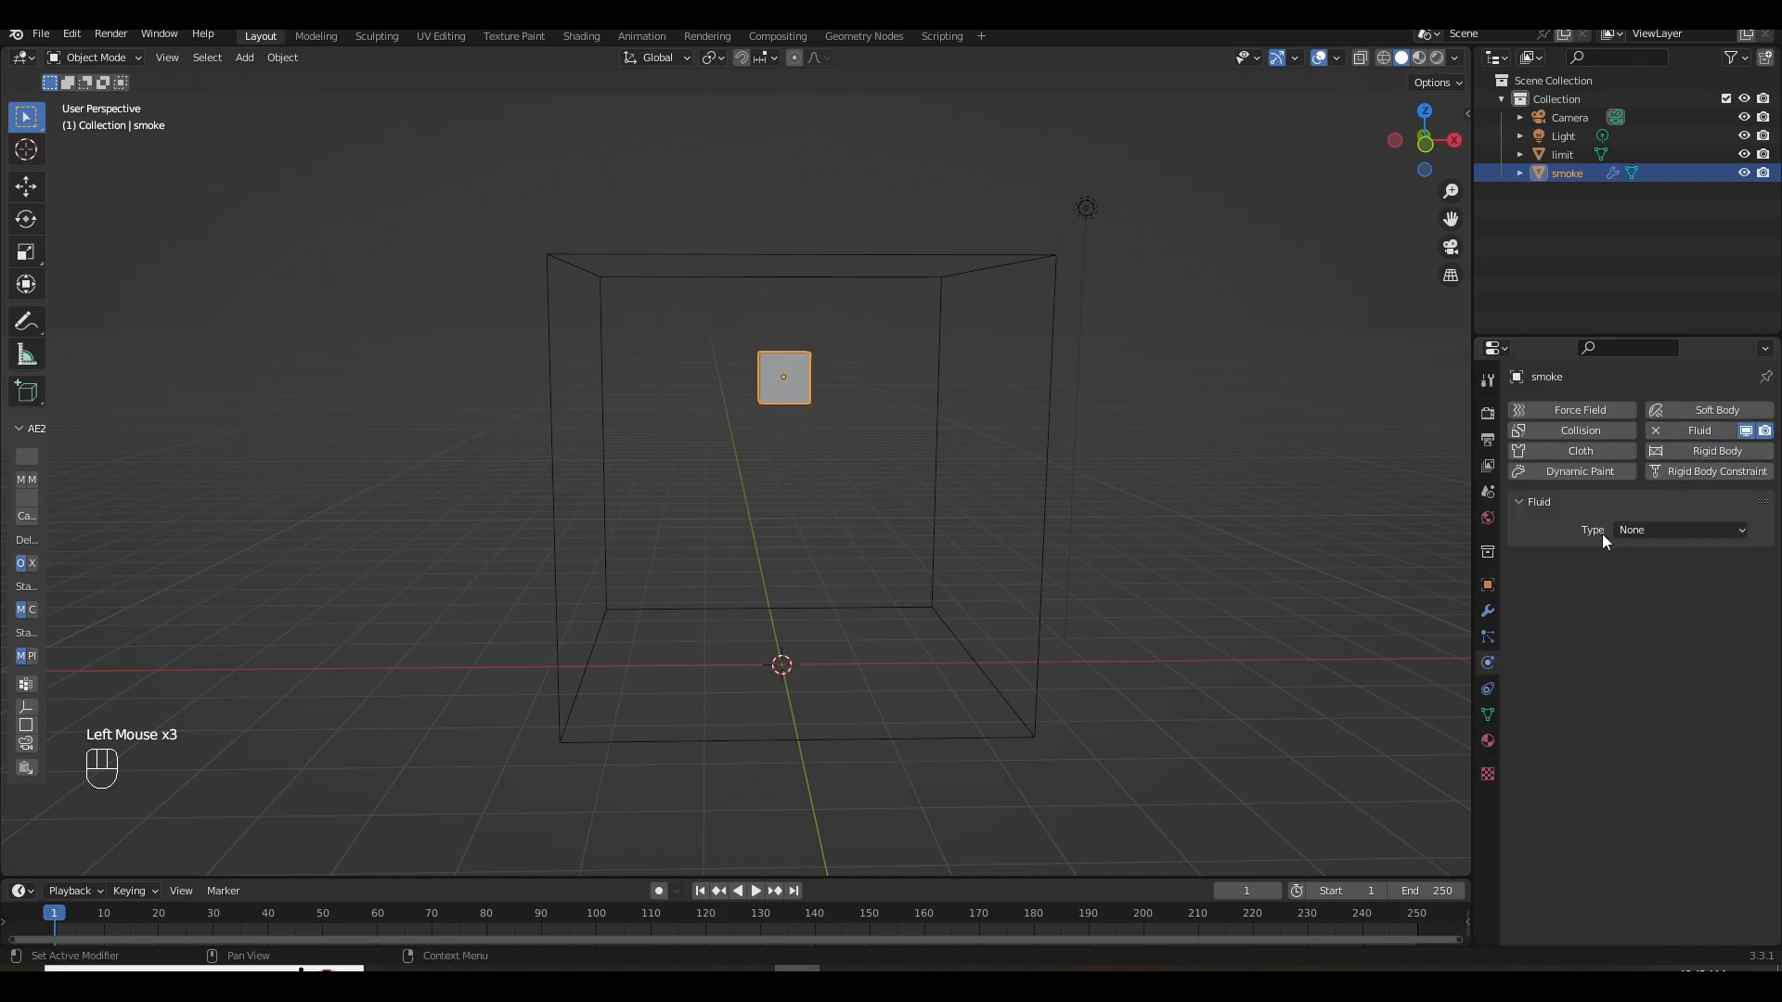
click(1670, 530)
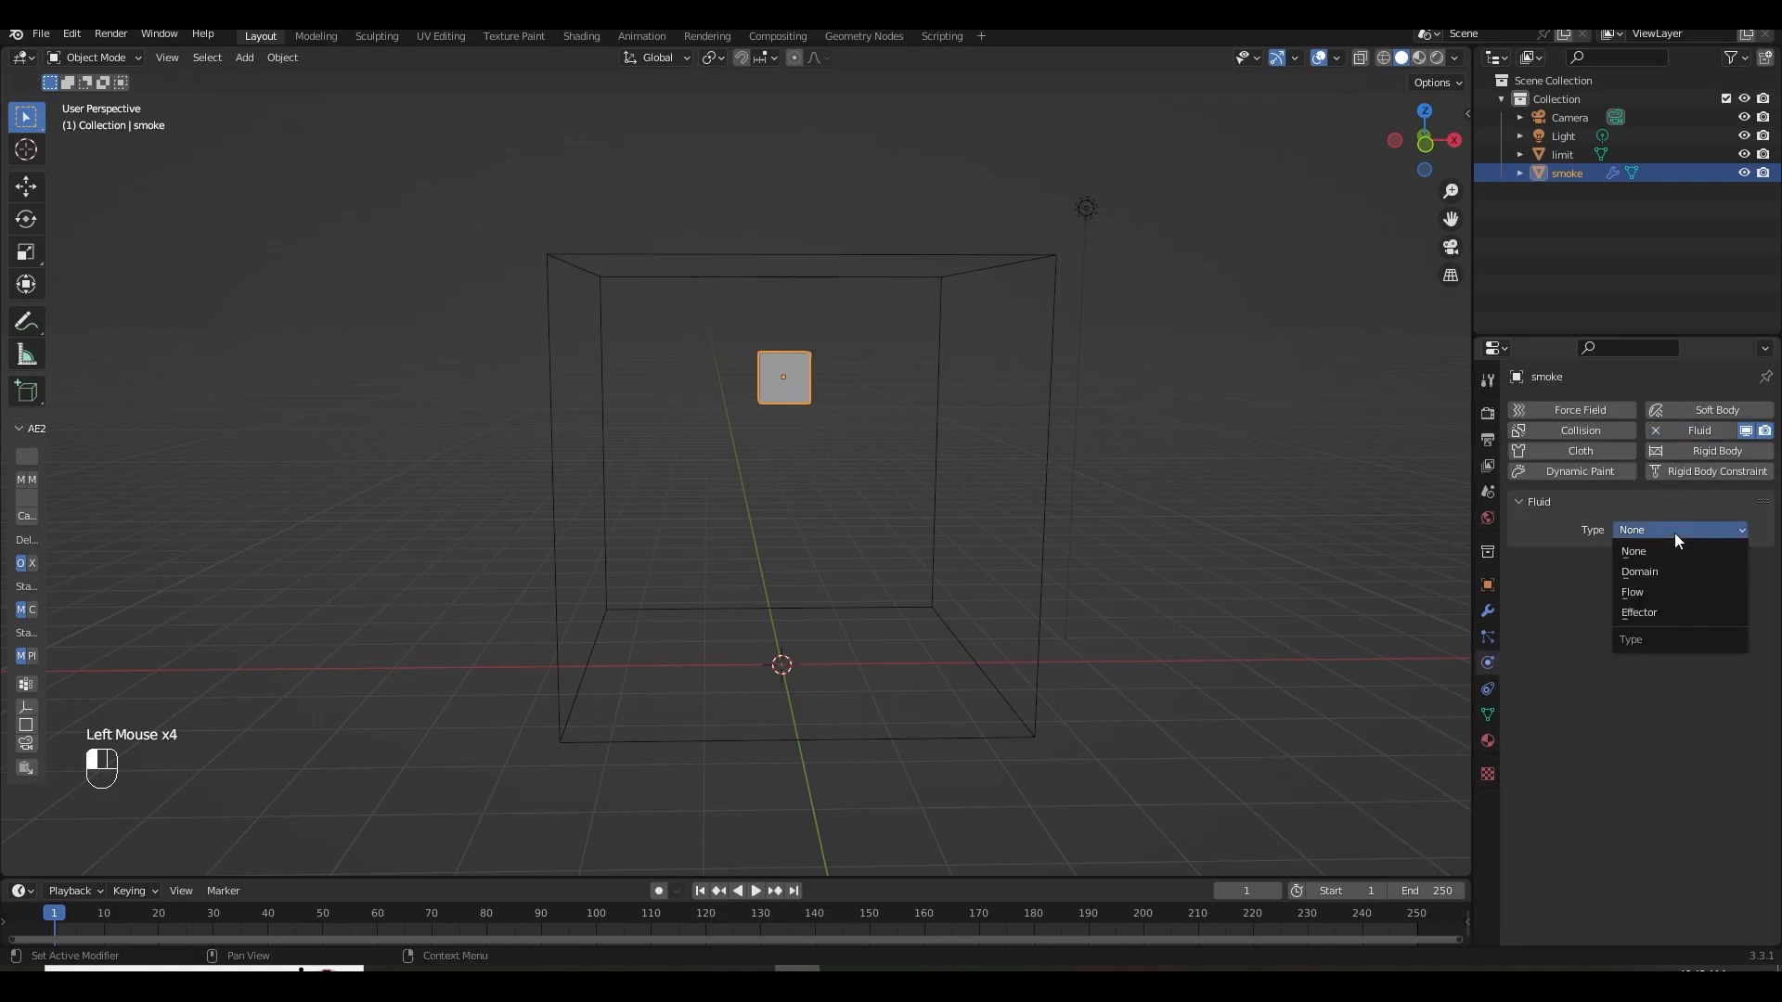
click(1650, 593)
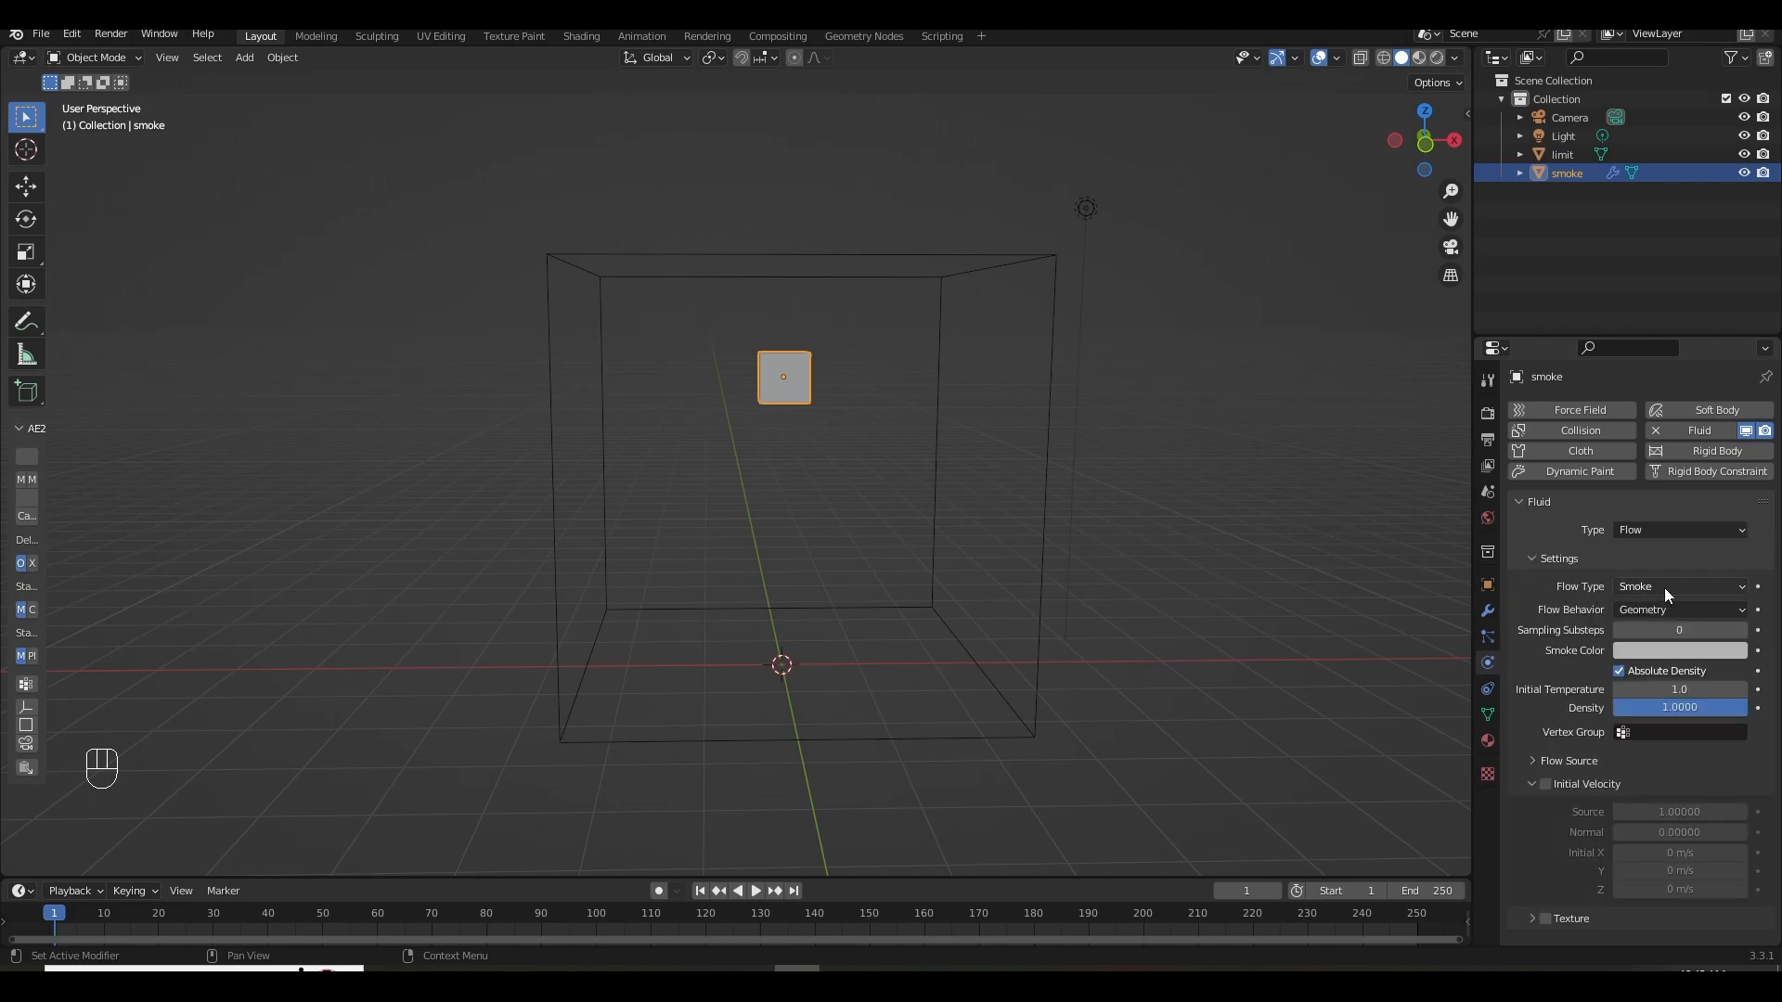
click(1663, 587)
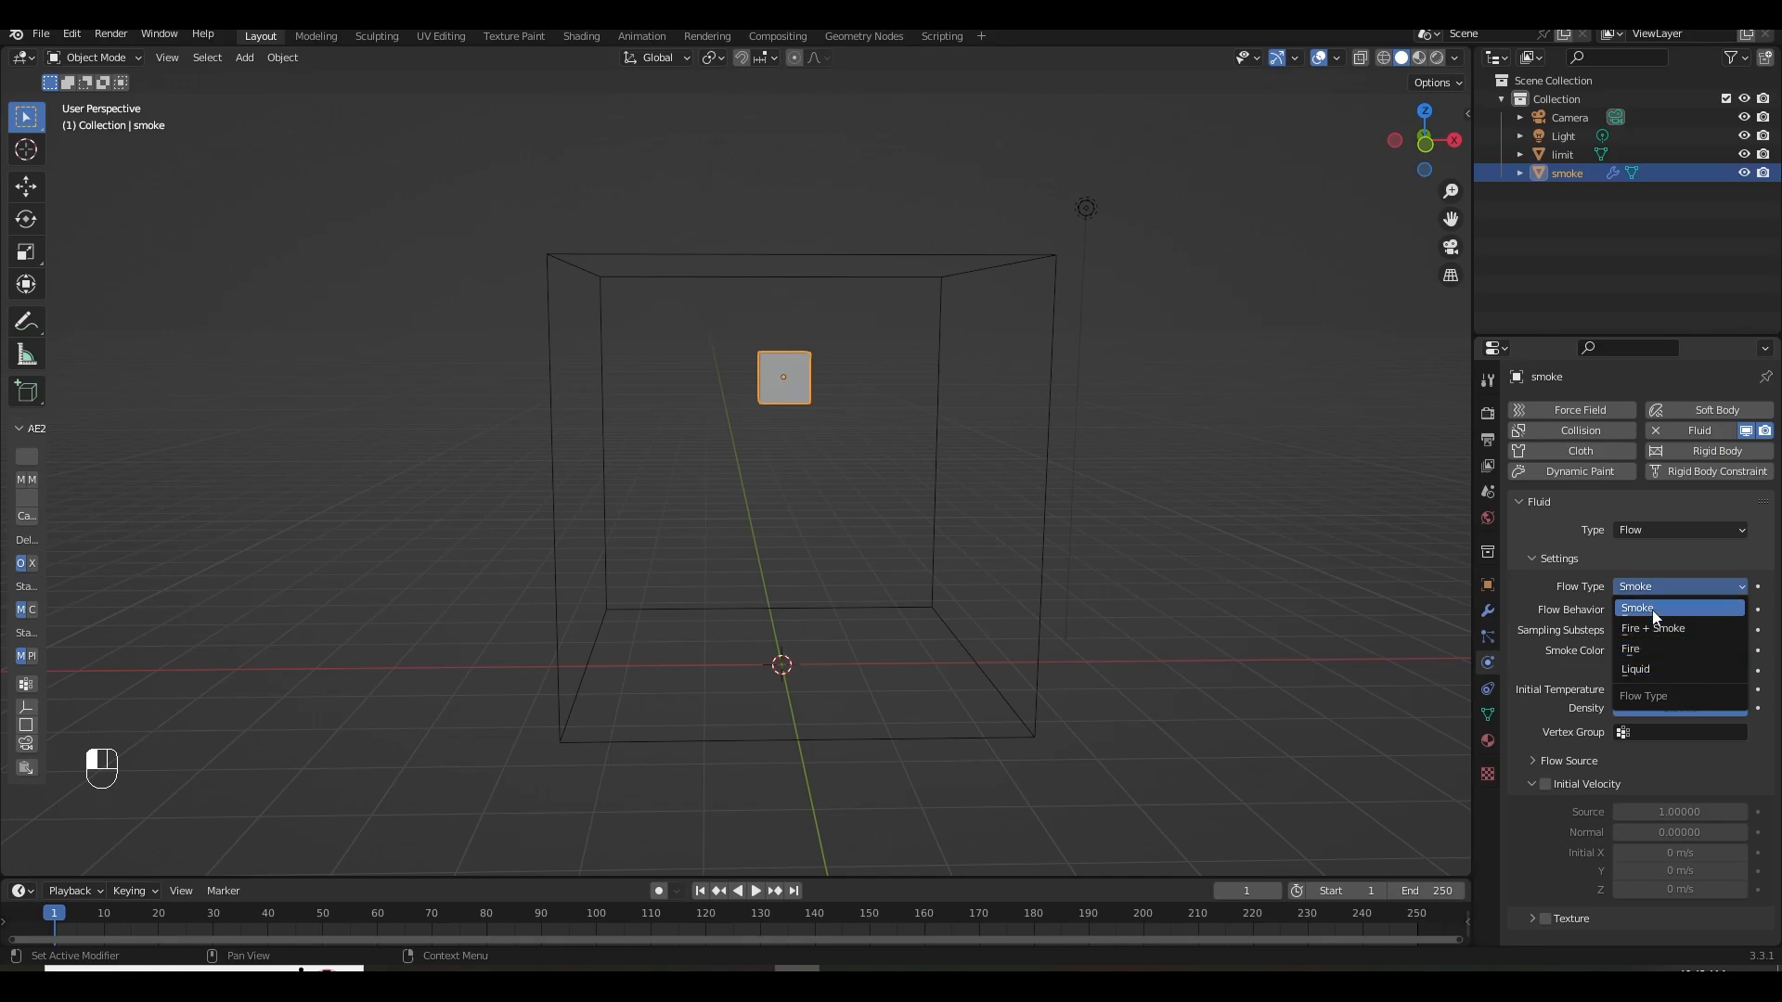
click(1652, 609)
Add fluid physics to the limit cube and set its type to Domain.
click(871, 300)
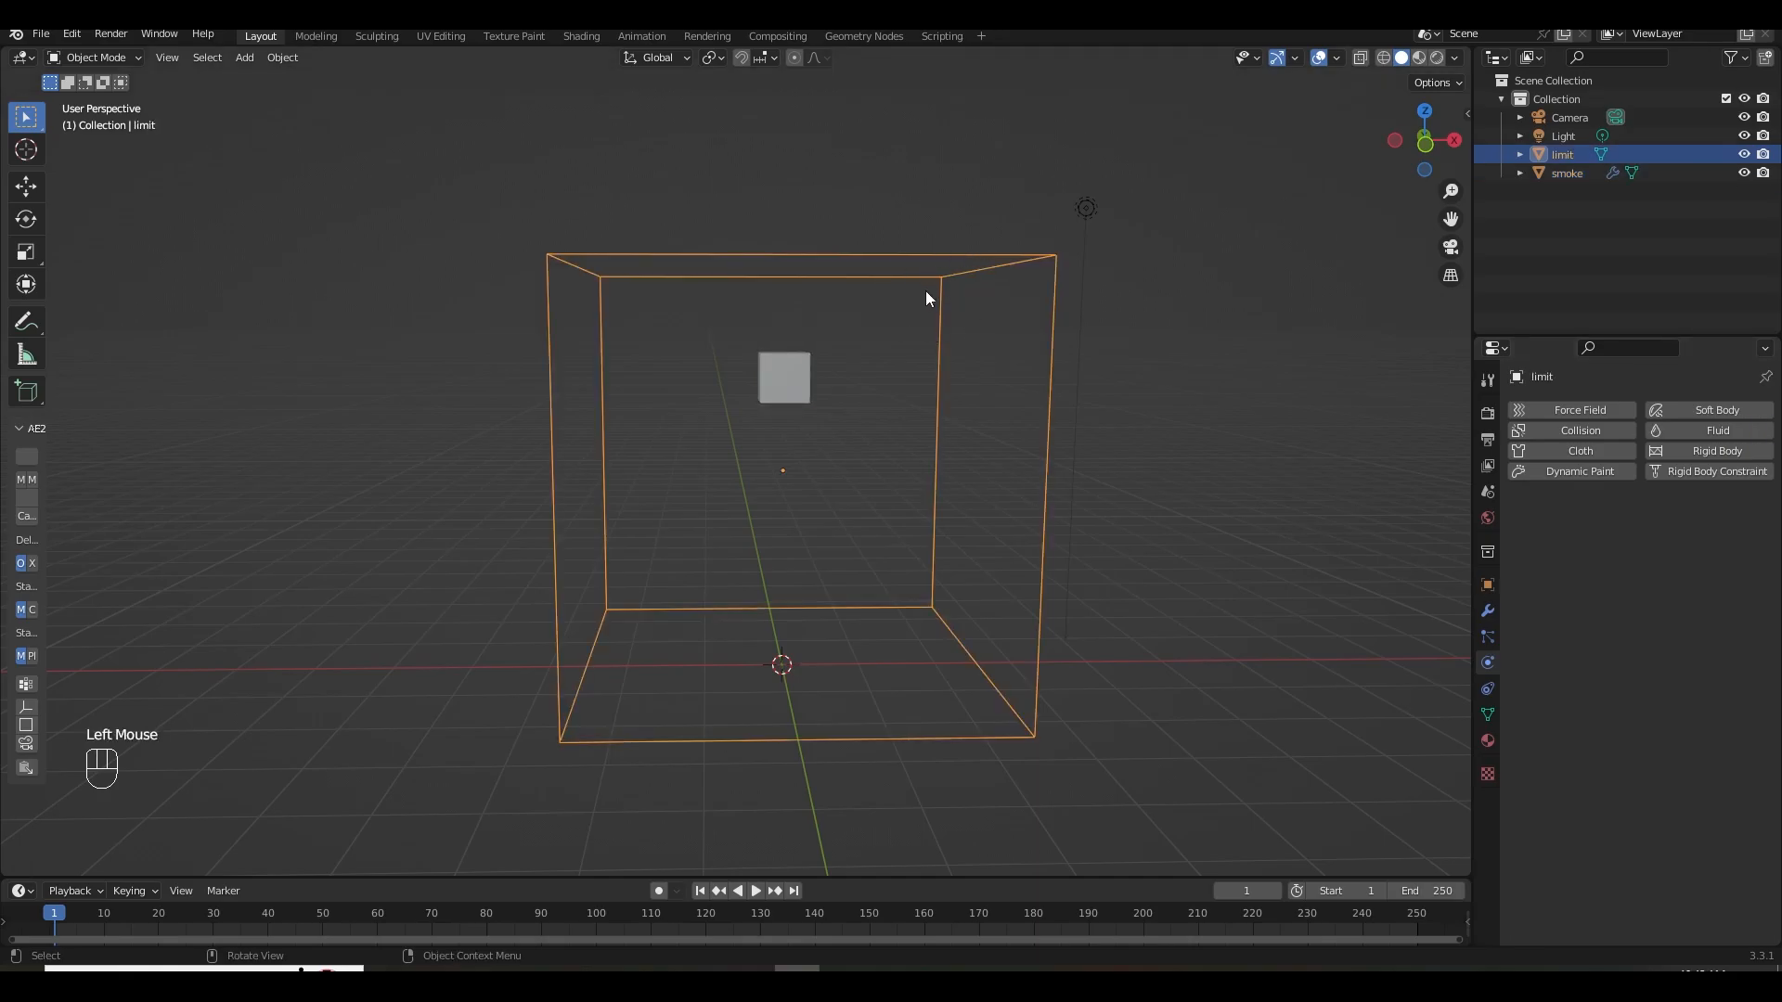
click(1701, 432)
click(1658, 531)
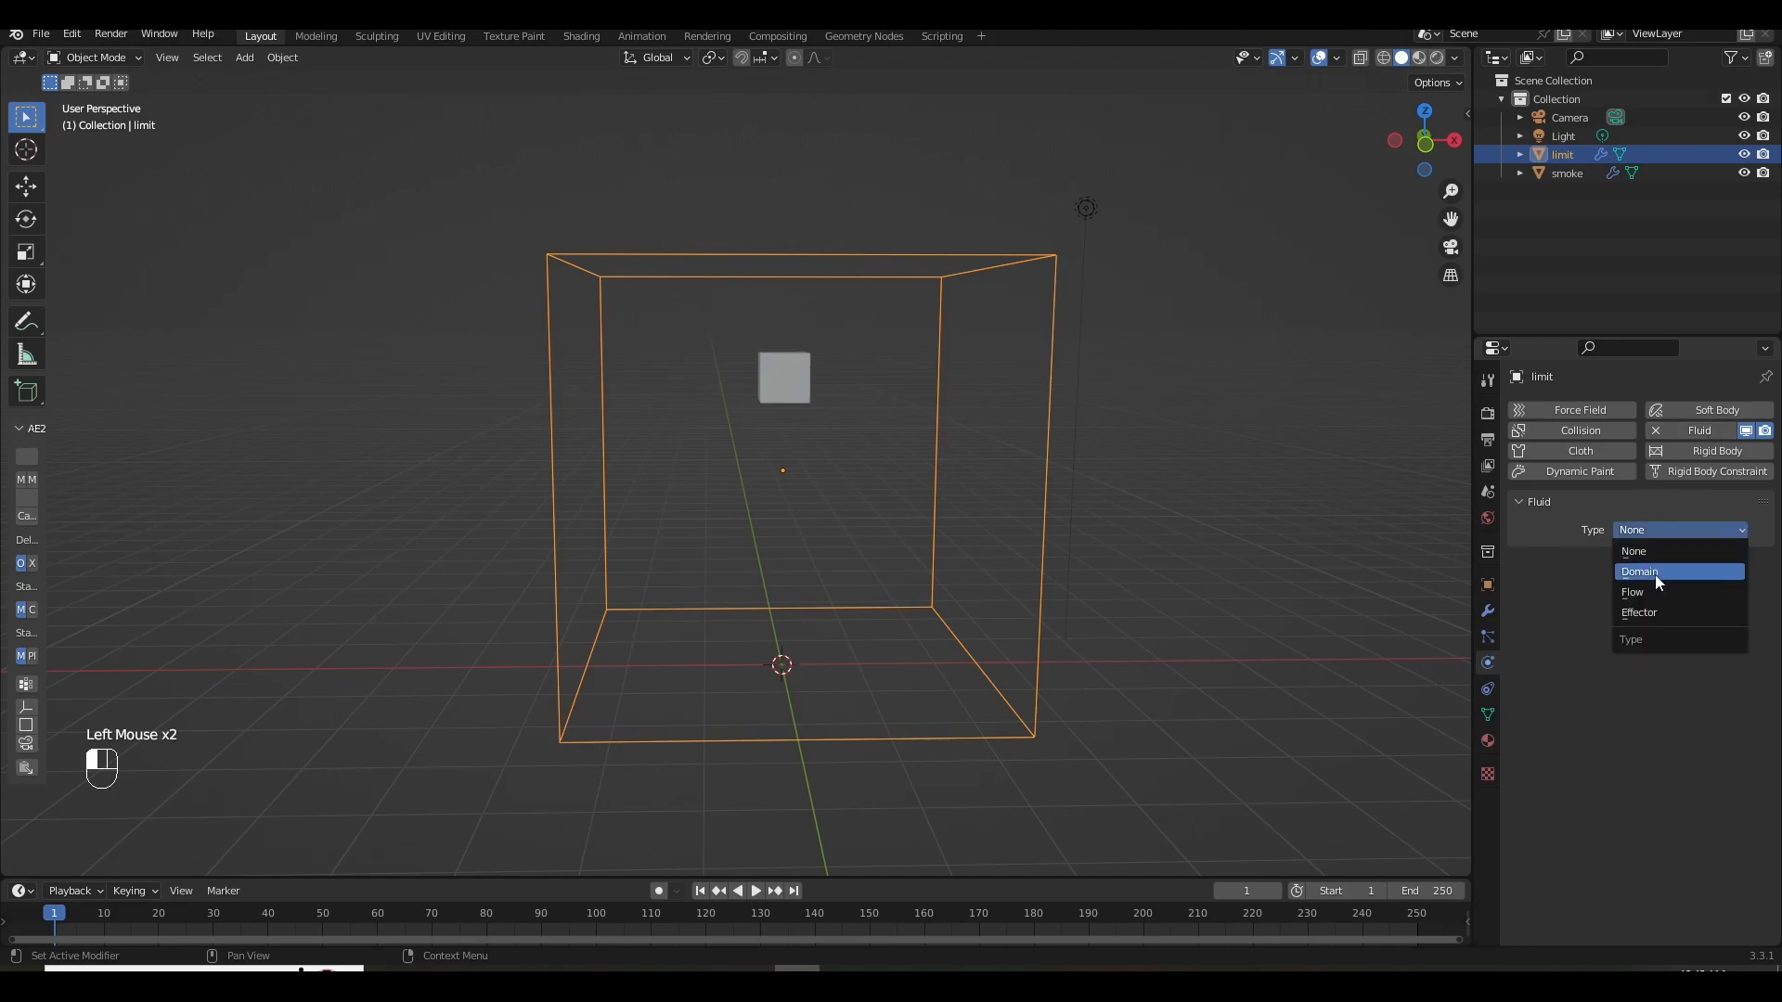
click(1655, 575)
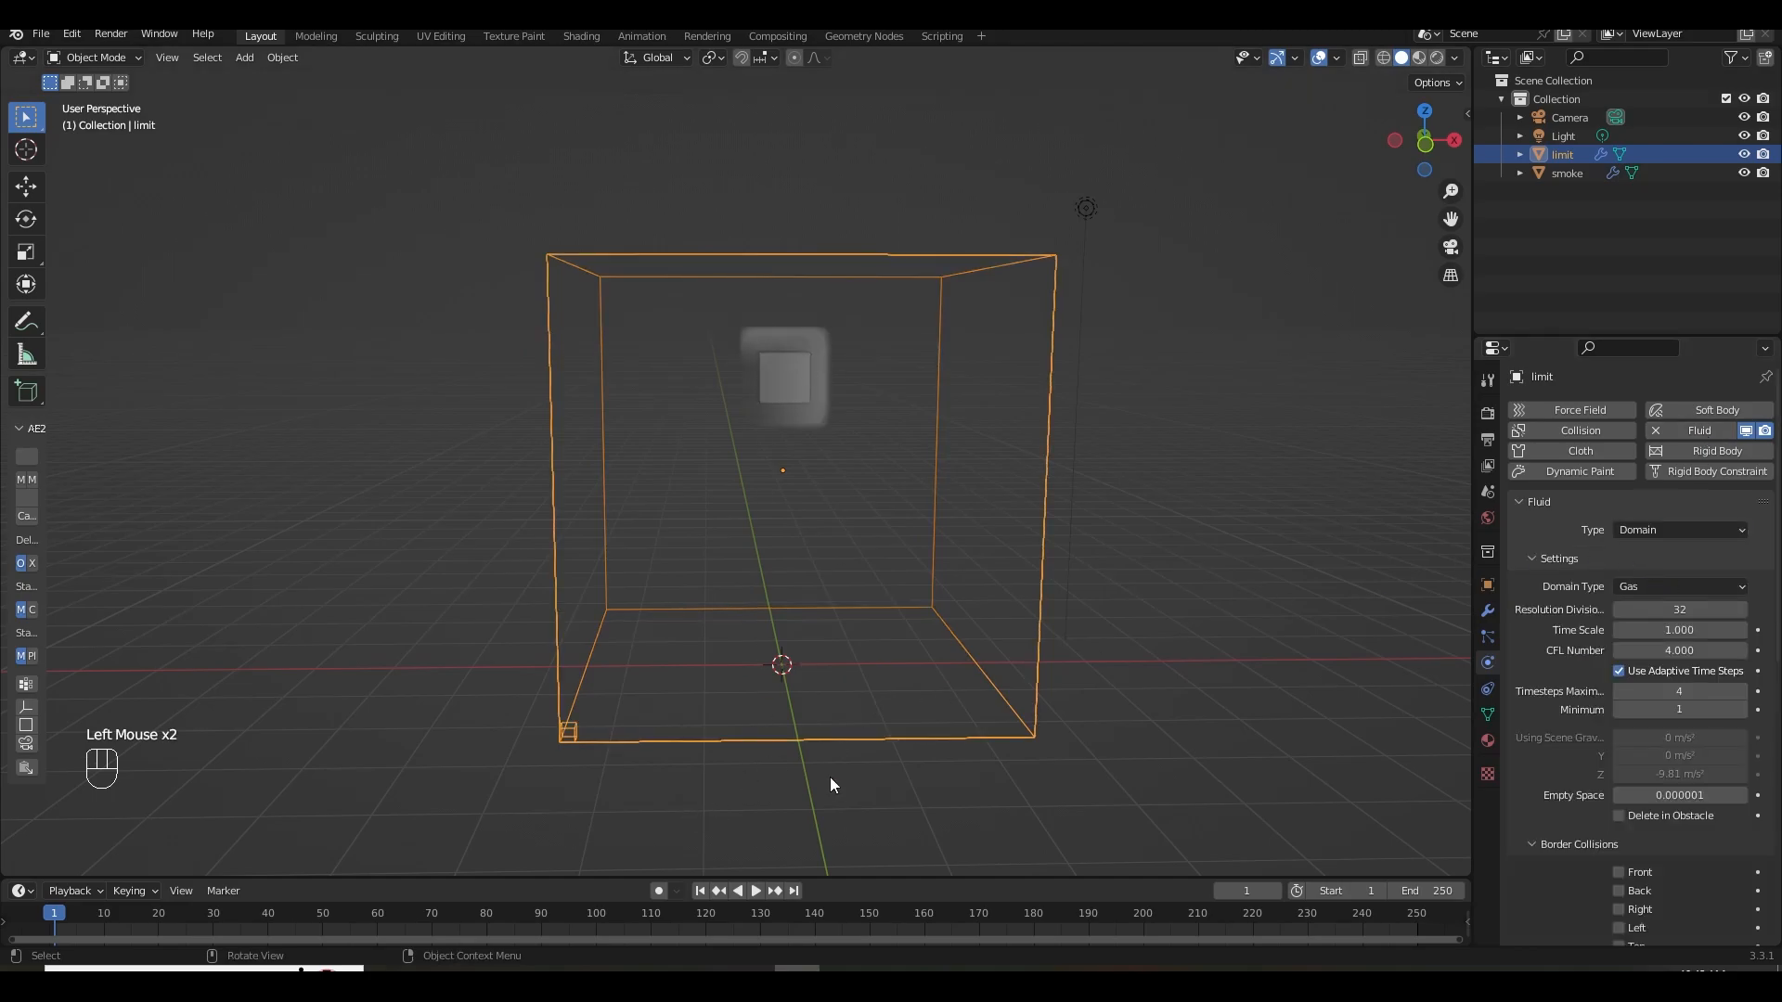
Play the smoke simulation inside the limit domain twice, returning to frame 1 each time.
click(759, 890)
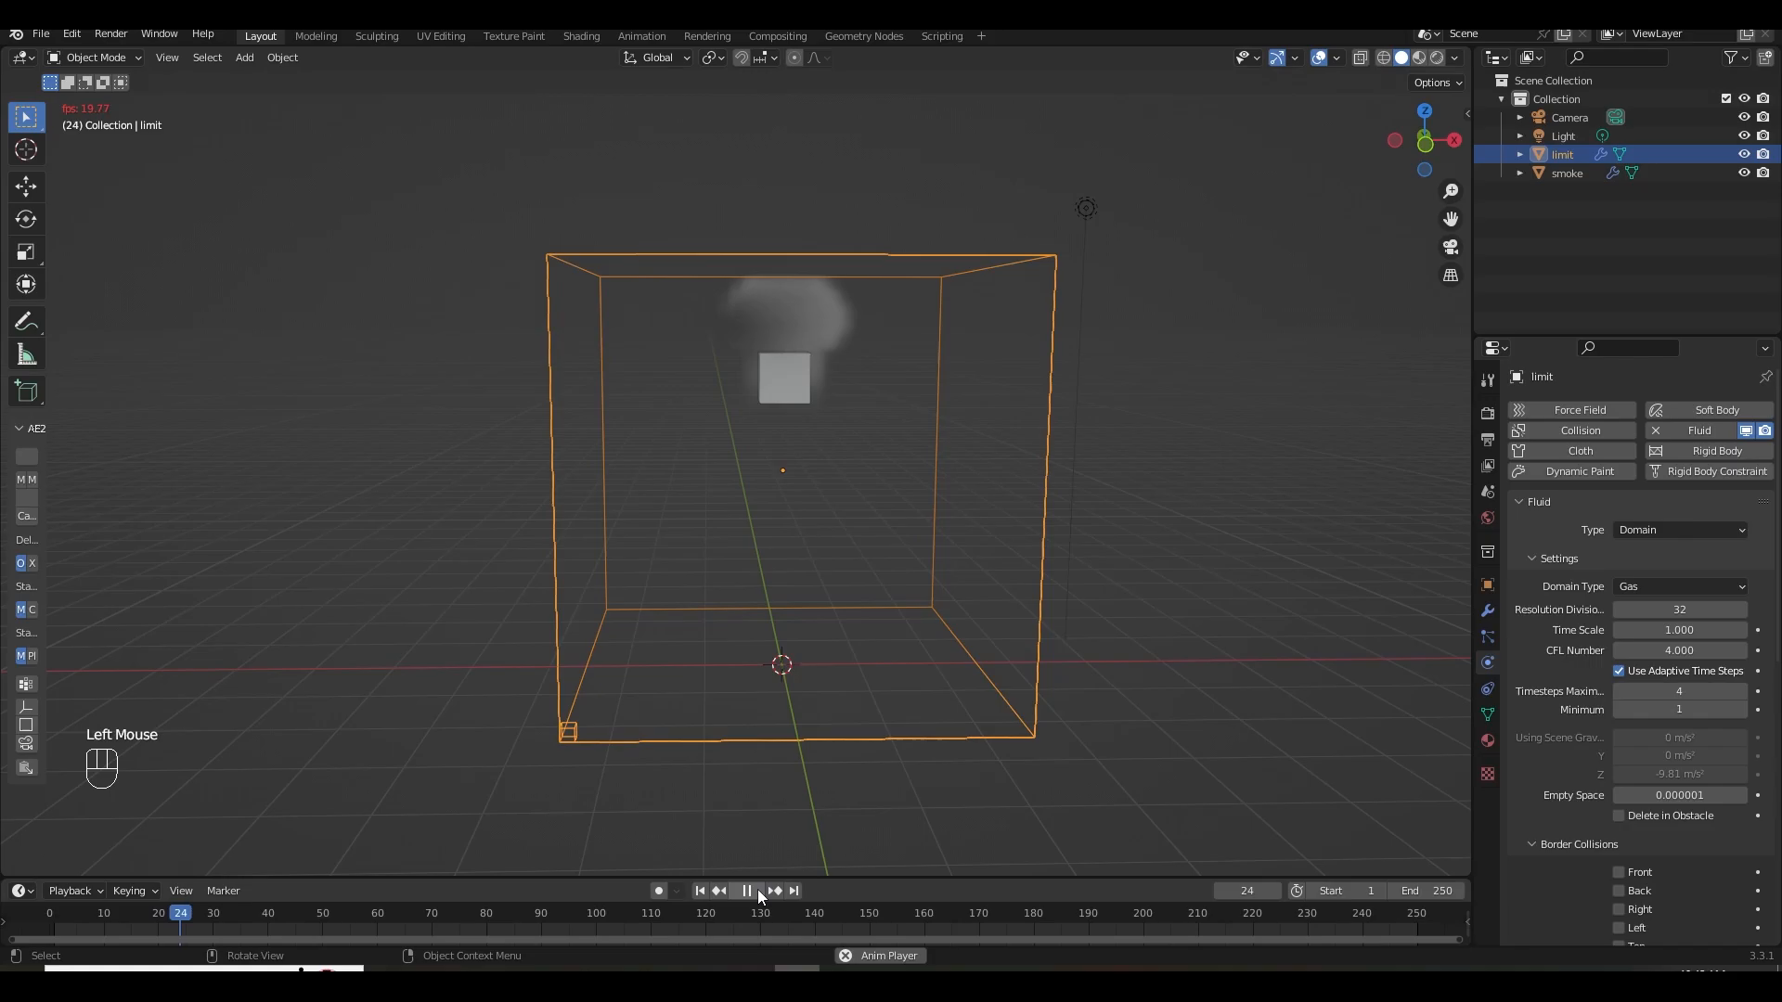
click(758, 889)
click(700, 891)
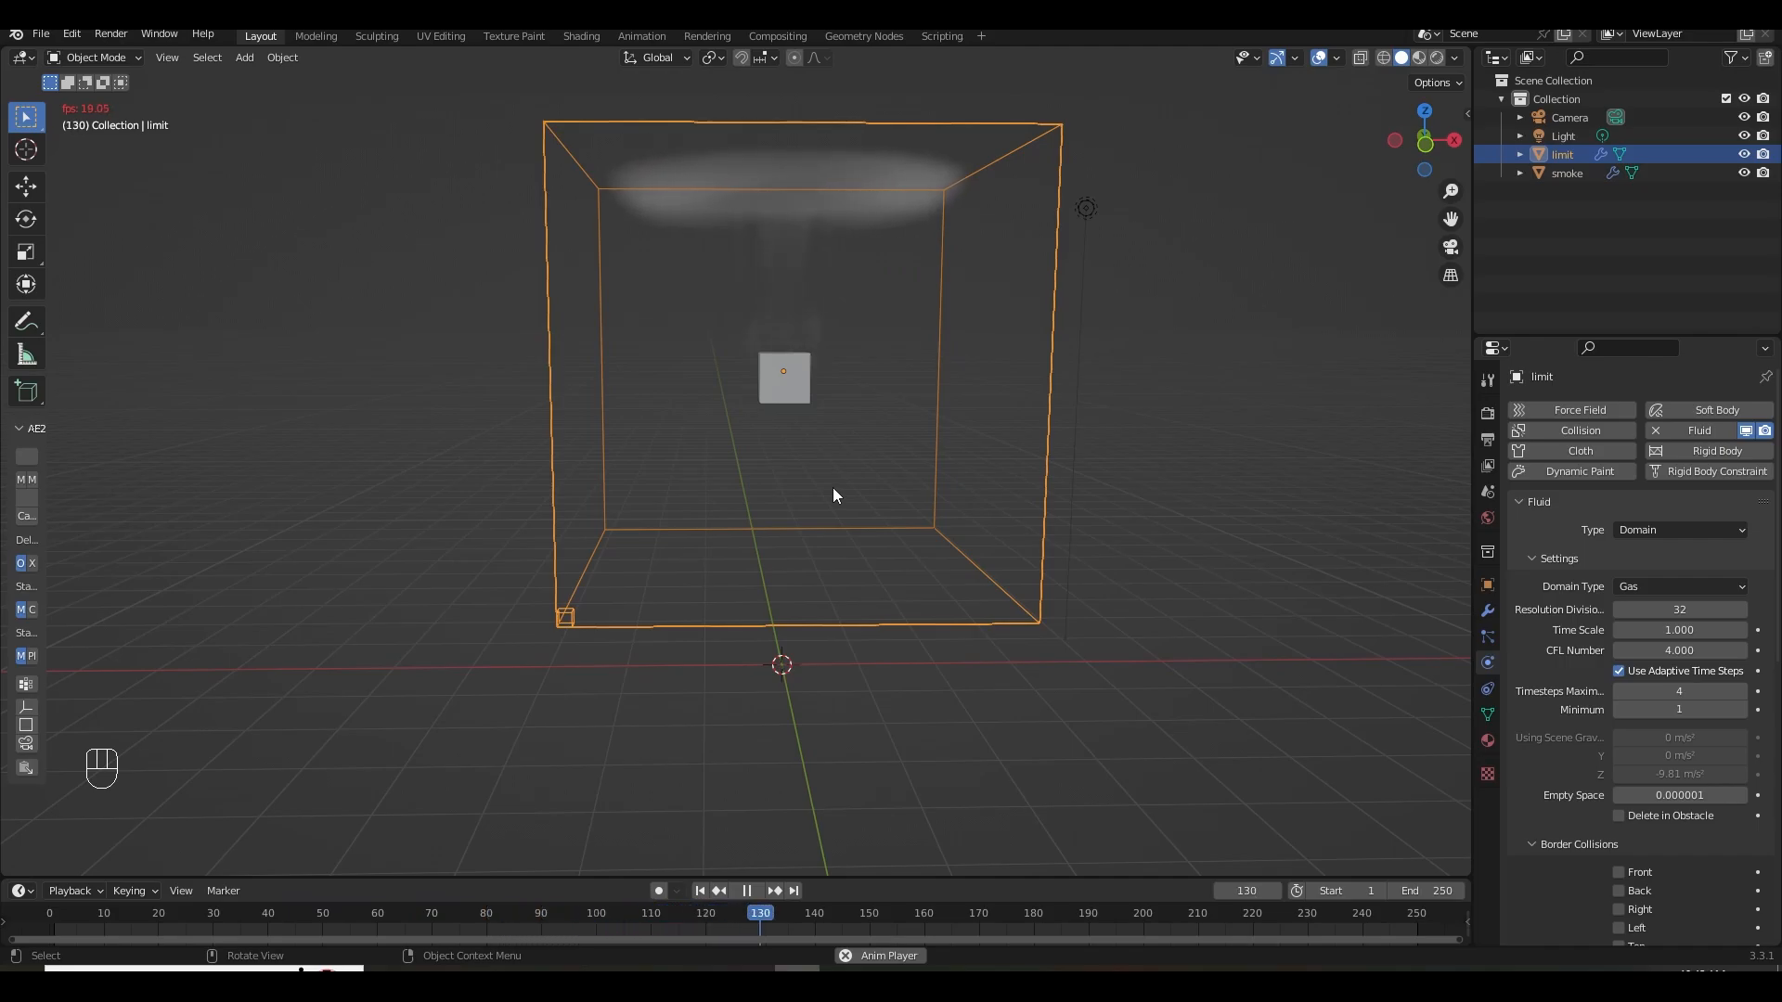
click(746, 890)
click(700, 890)
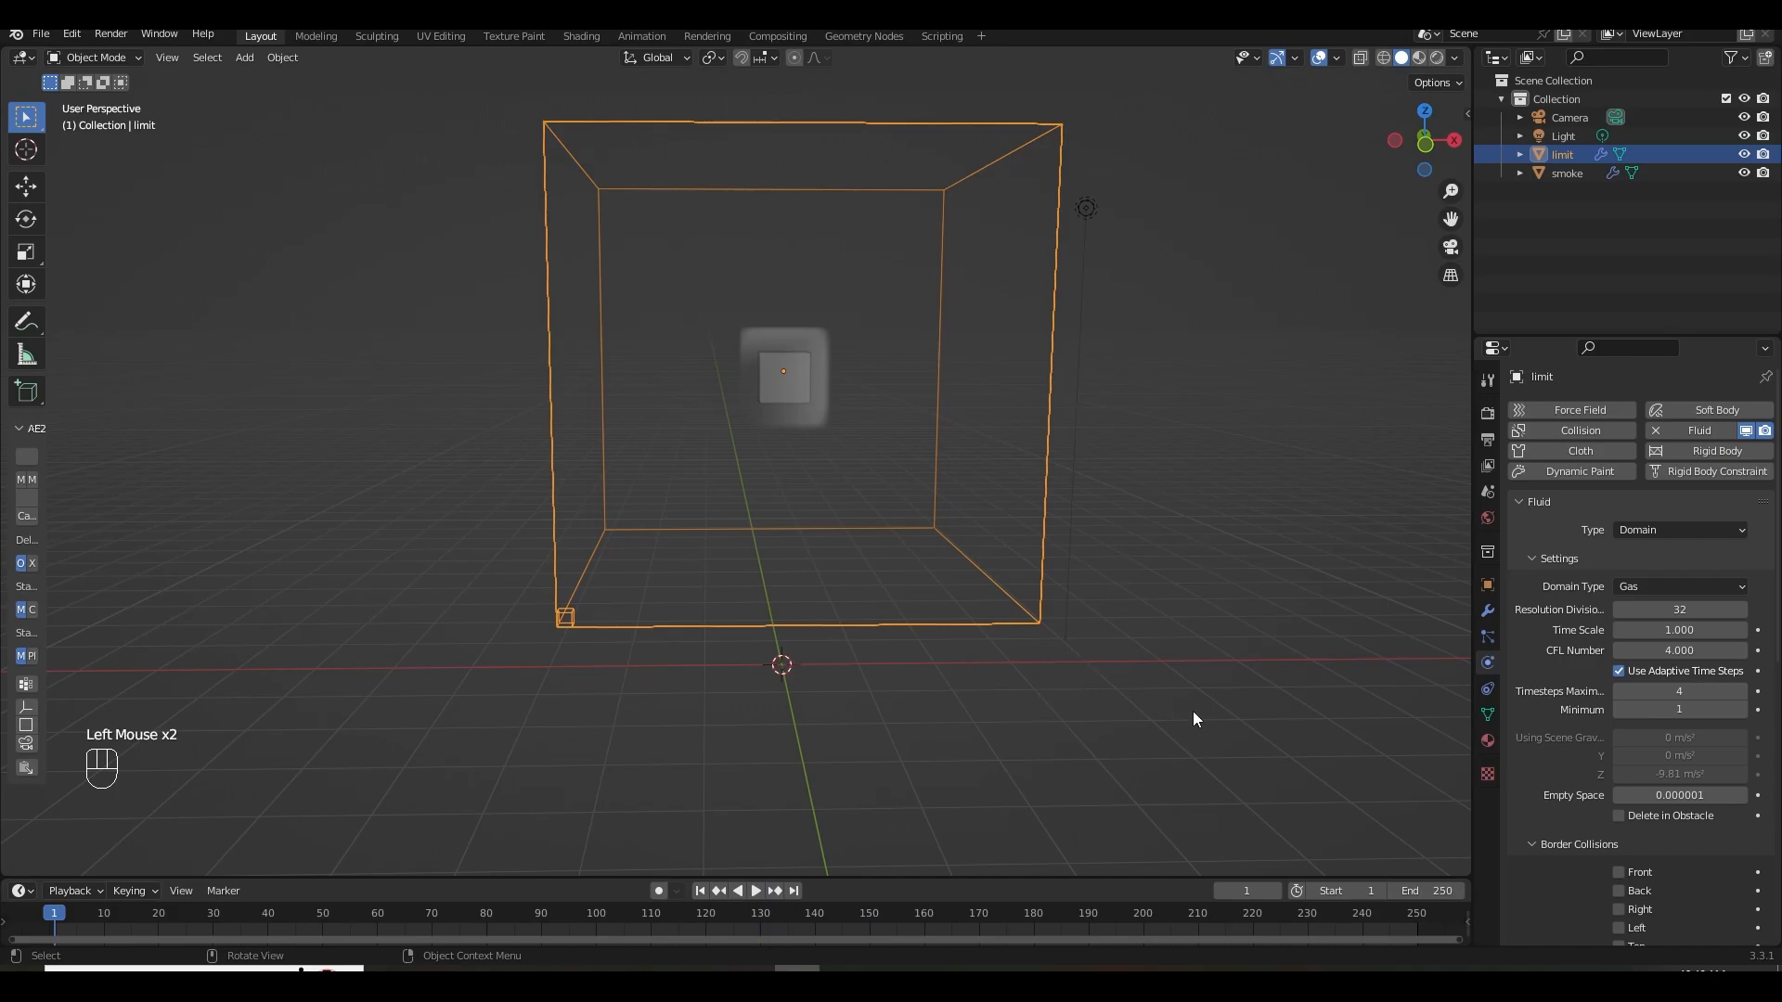
Delete every object in the scene and add a new cube at the origin.
drag(1194, 720, 426, 98)
key(Delete)
middle_drag(835, 557, 884, 597)
shift+middle_drag(785, 628, 844, 594)
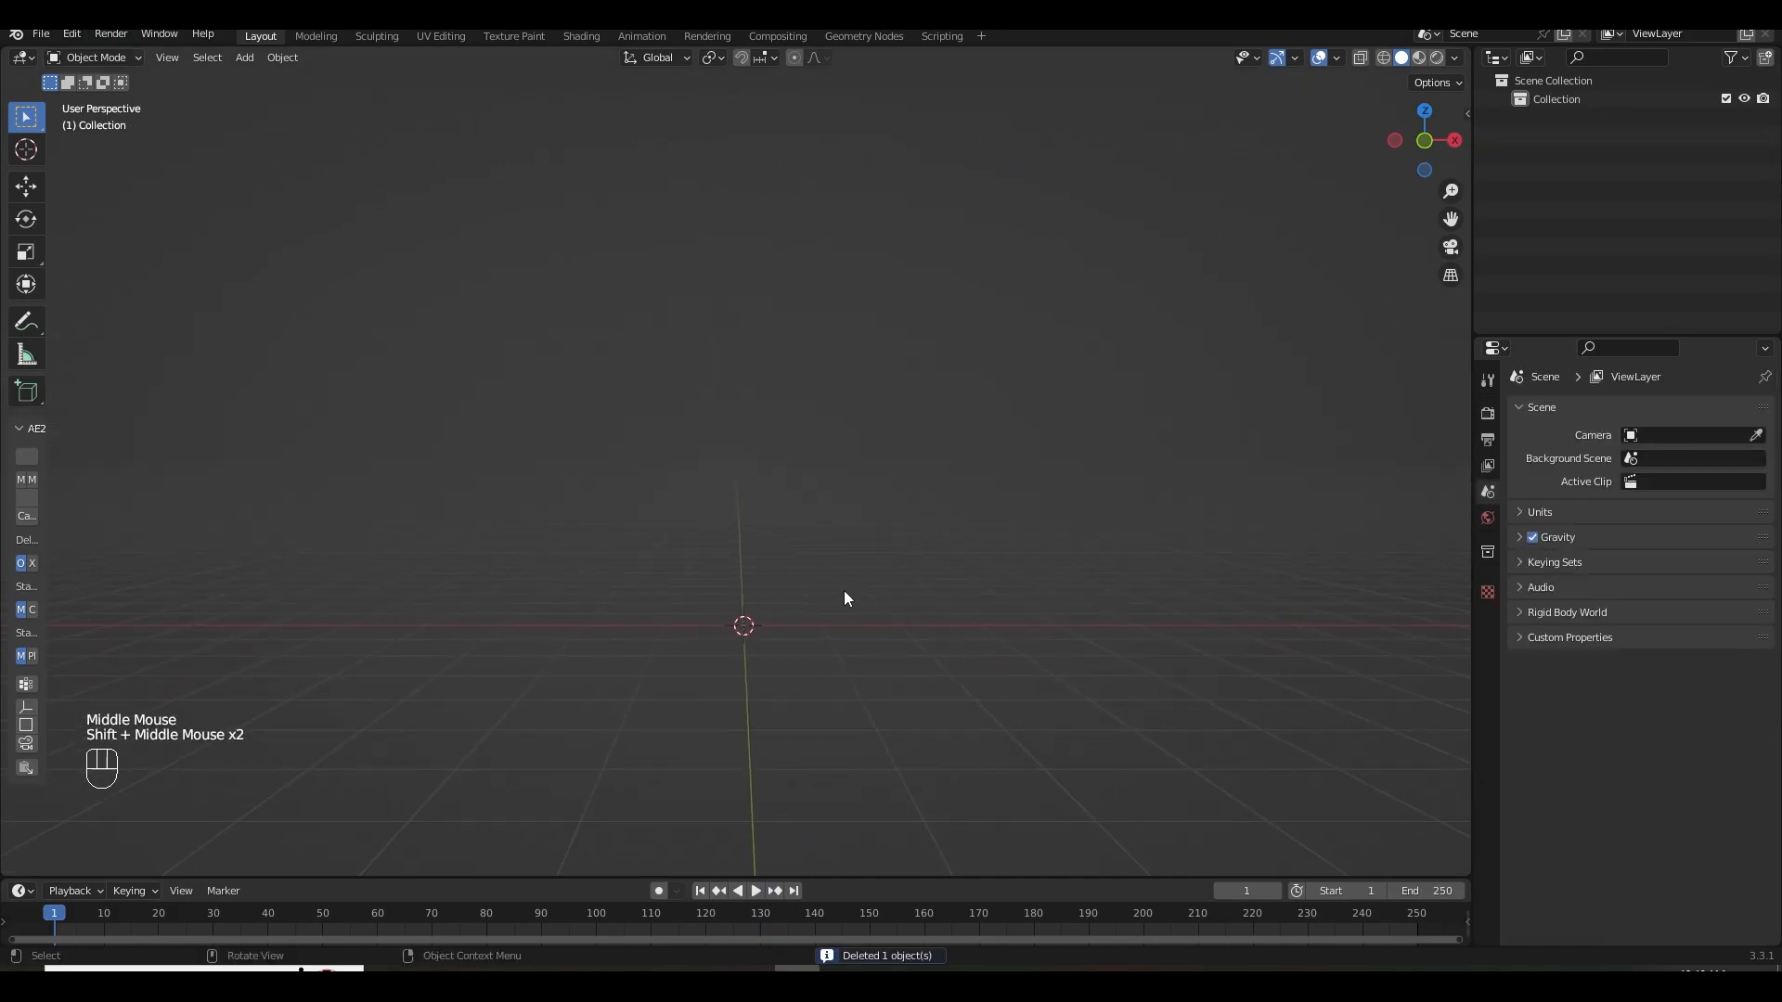
key(shift+a)
mouse_move(773, 604)
click(852, 604)
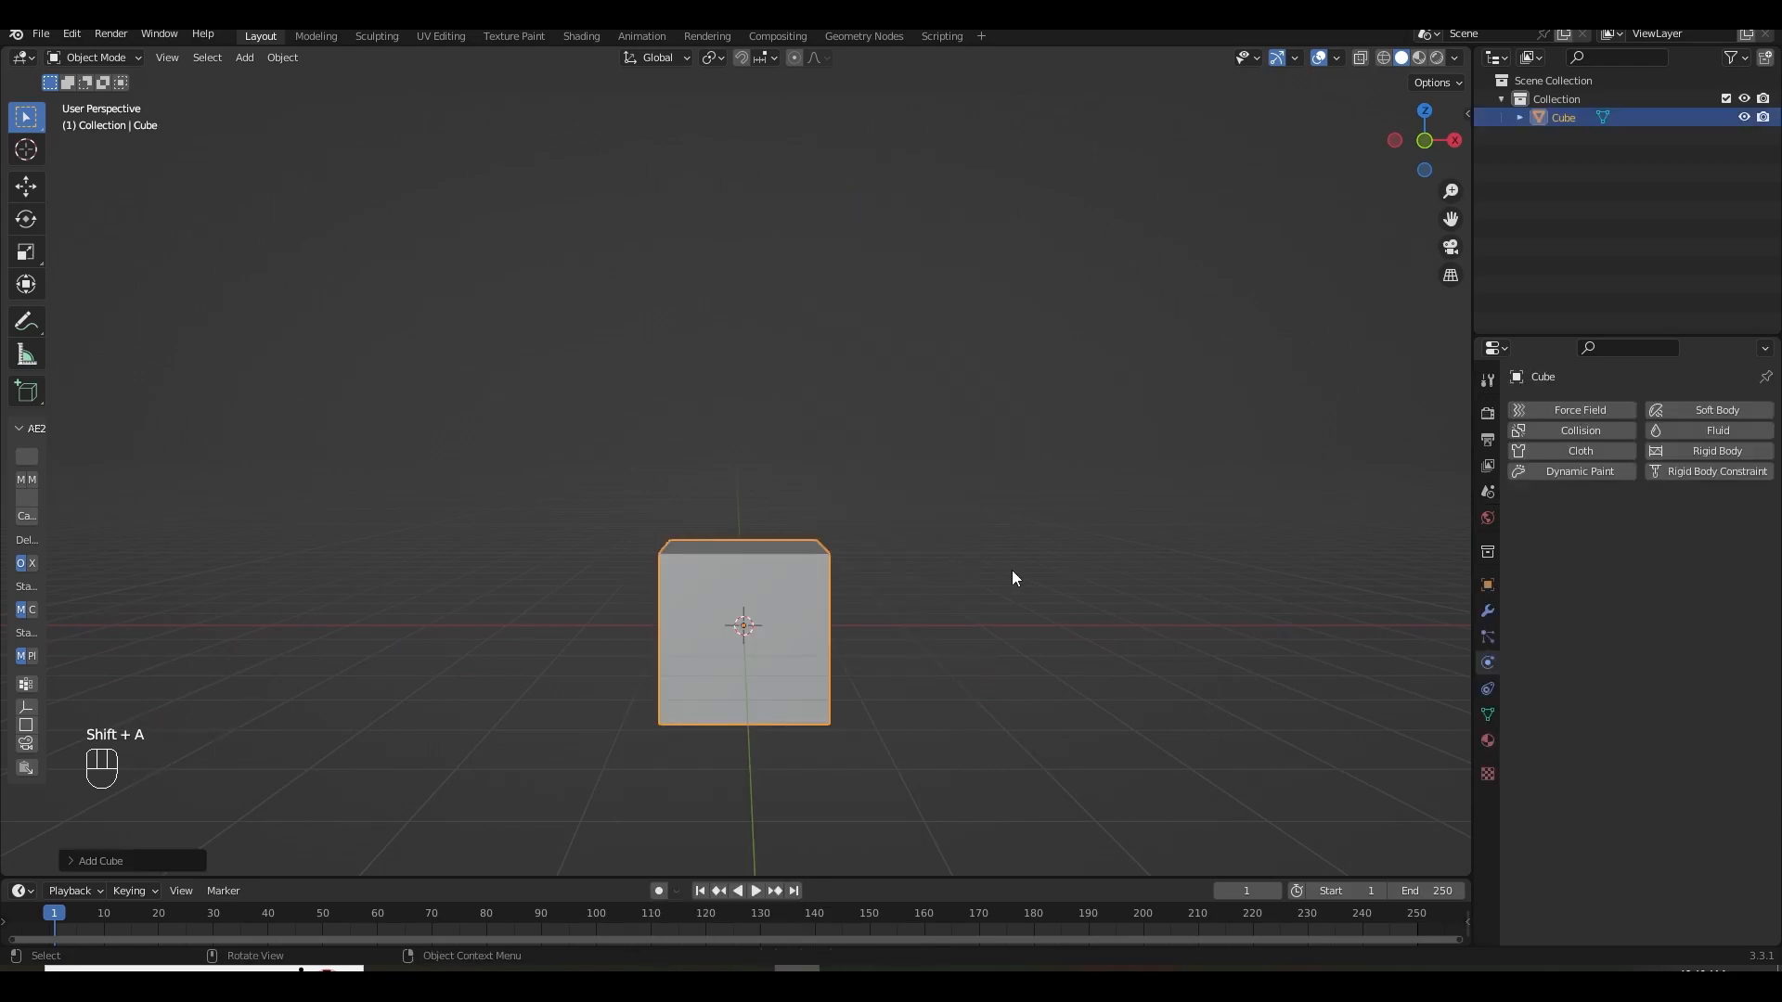
Scale the new cube down and apply its scale, keeping the cube selected.
key(s)
click(843, 599)
key(ctrl+a)
click(776, 600)
shift+middle_drag(777, 601, 868, 603)
scroll(875, 622, up, 2)
drag(631, 489, 916, 606)
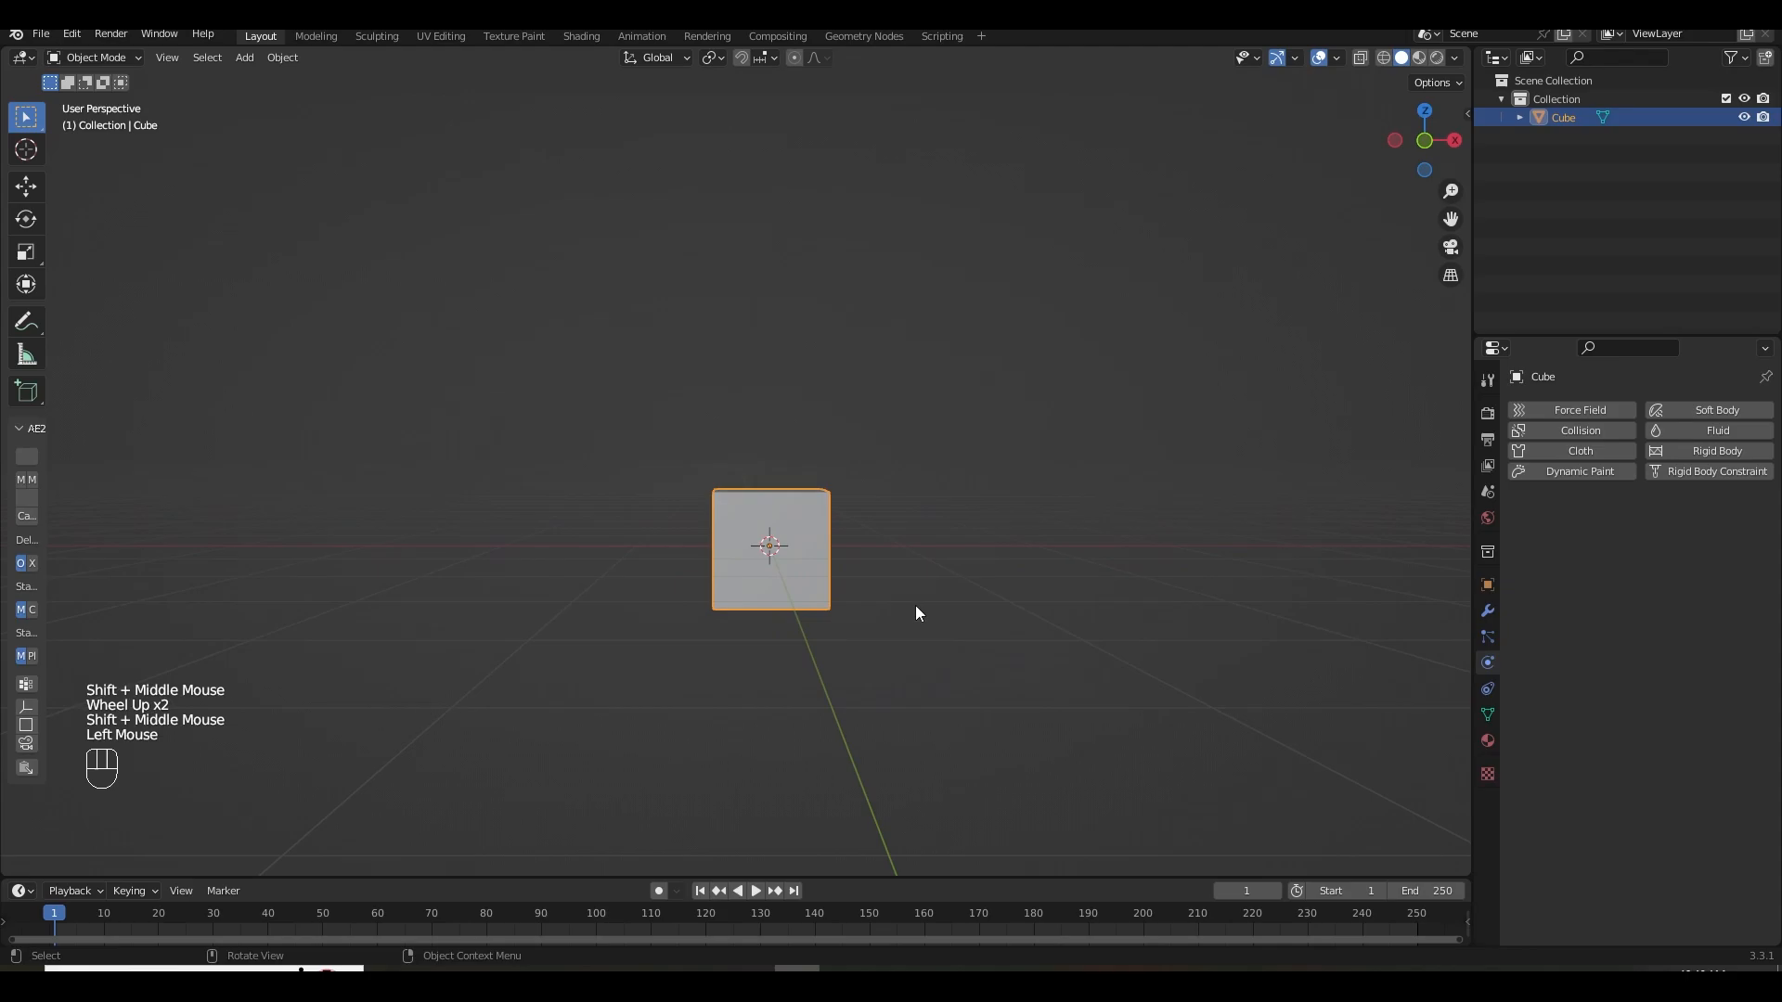
middle_click(876, 591)
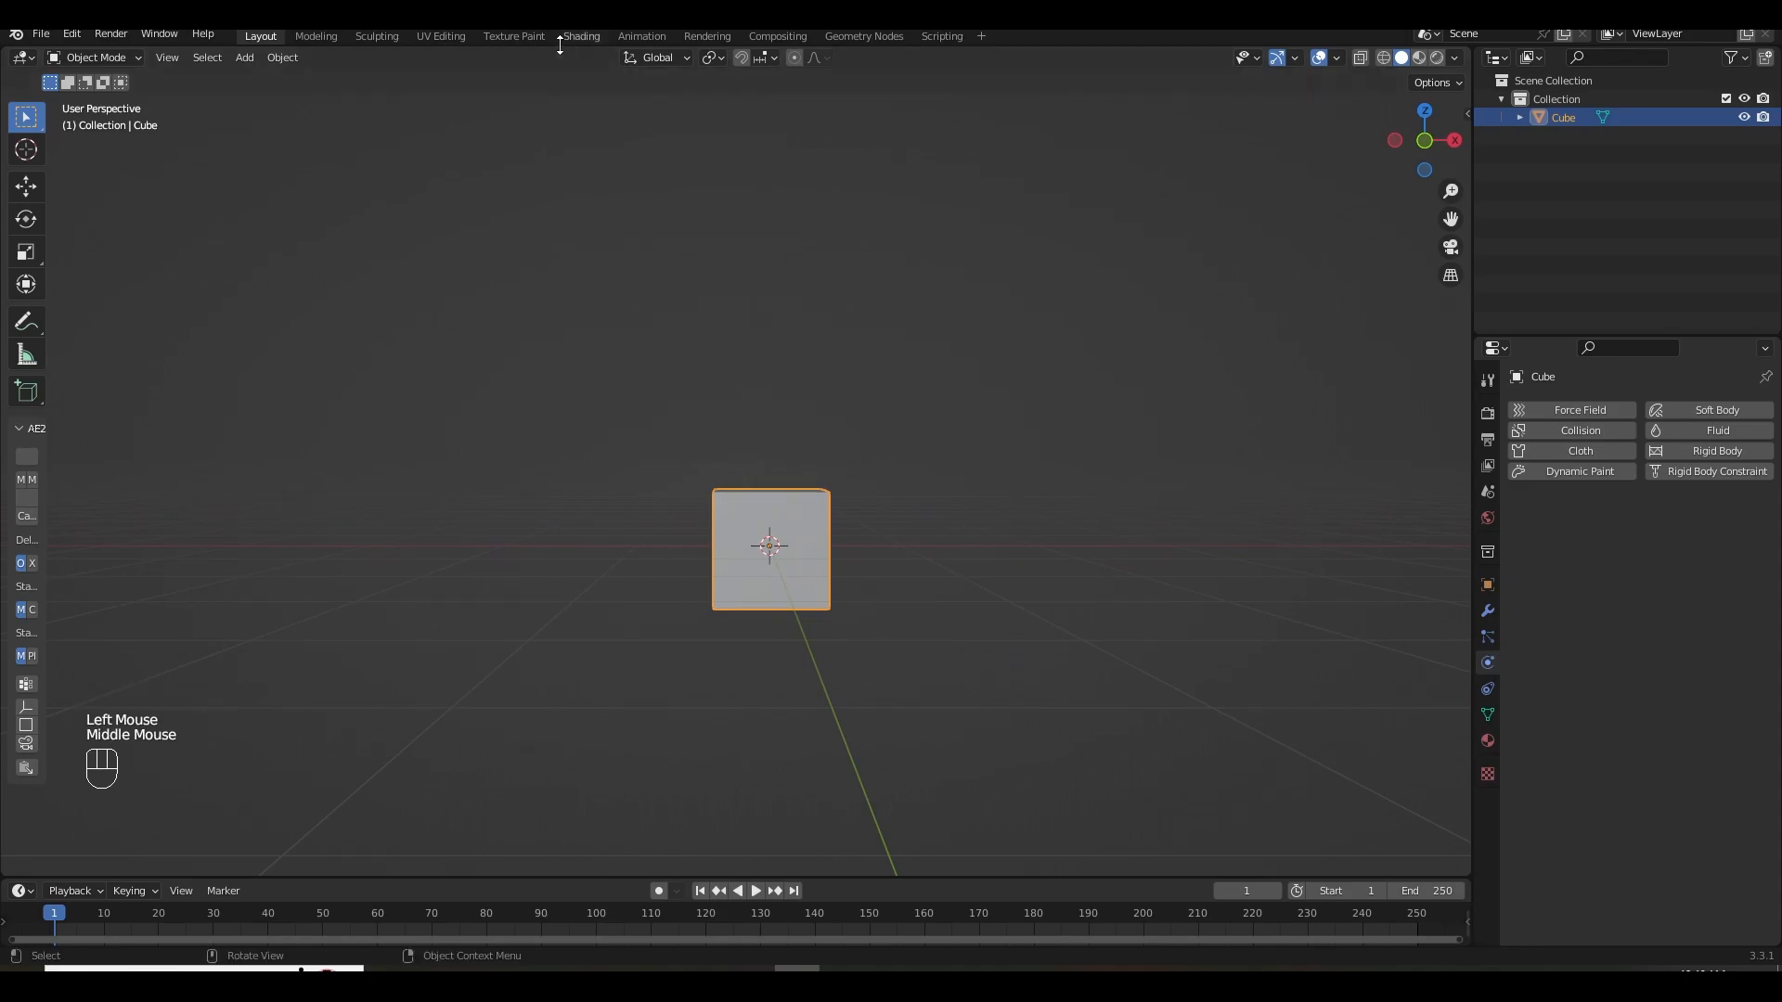
Apply the Quick Smoke effect to the cube, play the simulation and return to the first frame.
click(282, 58)
mouse_move(348, 577)
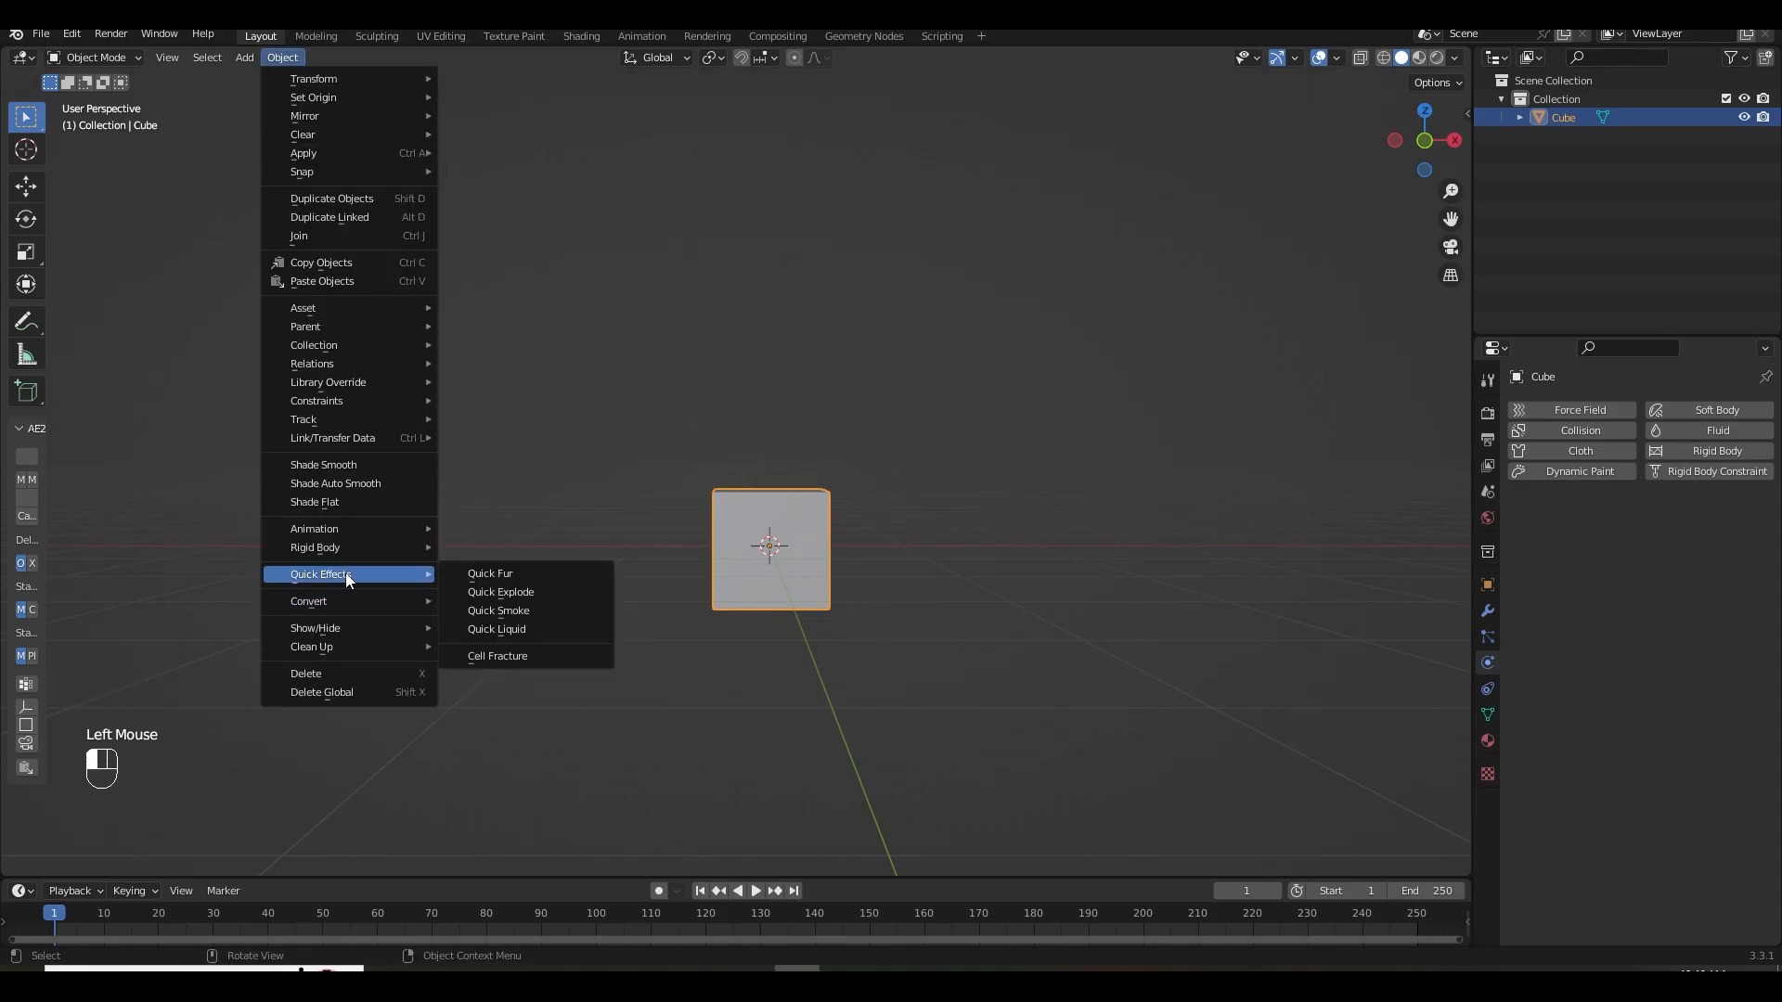
click(539, 615)
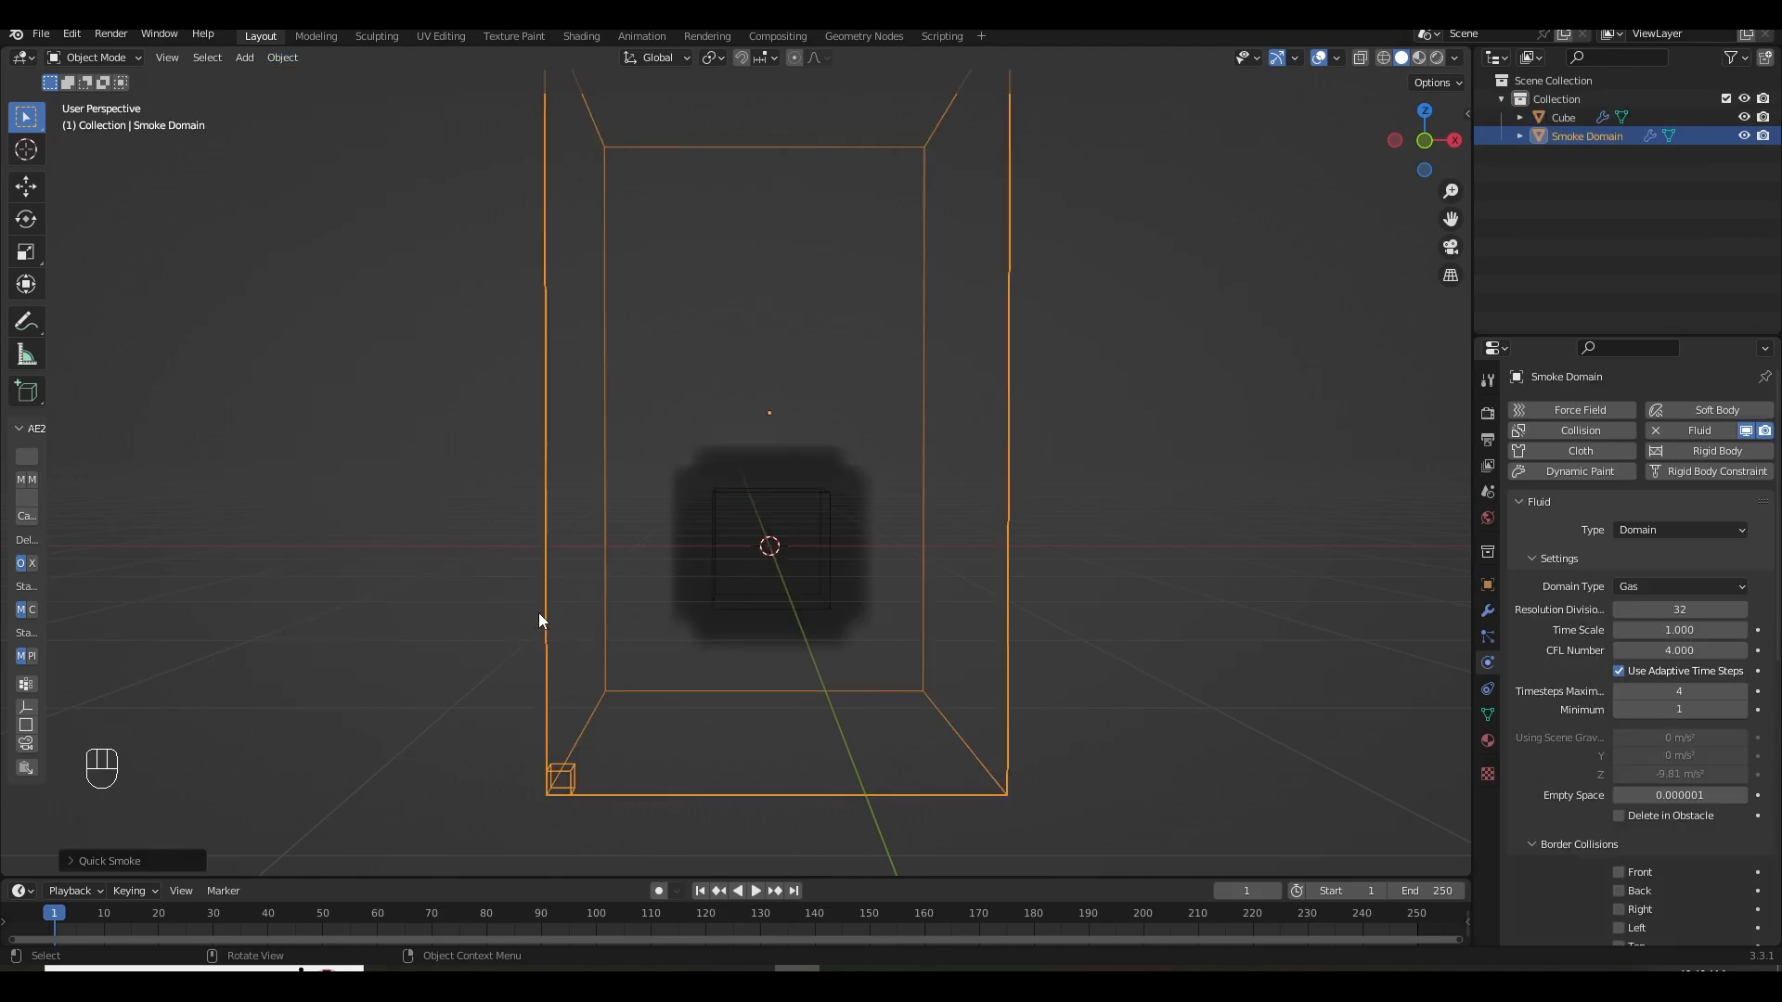
click(756, 891)
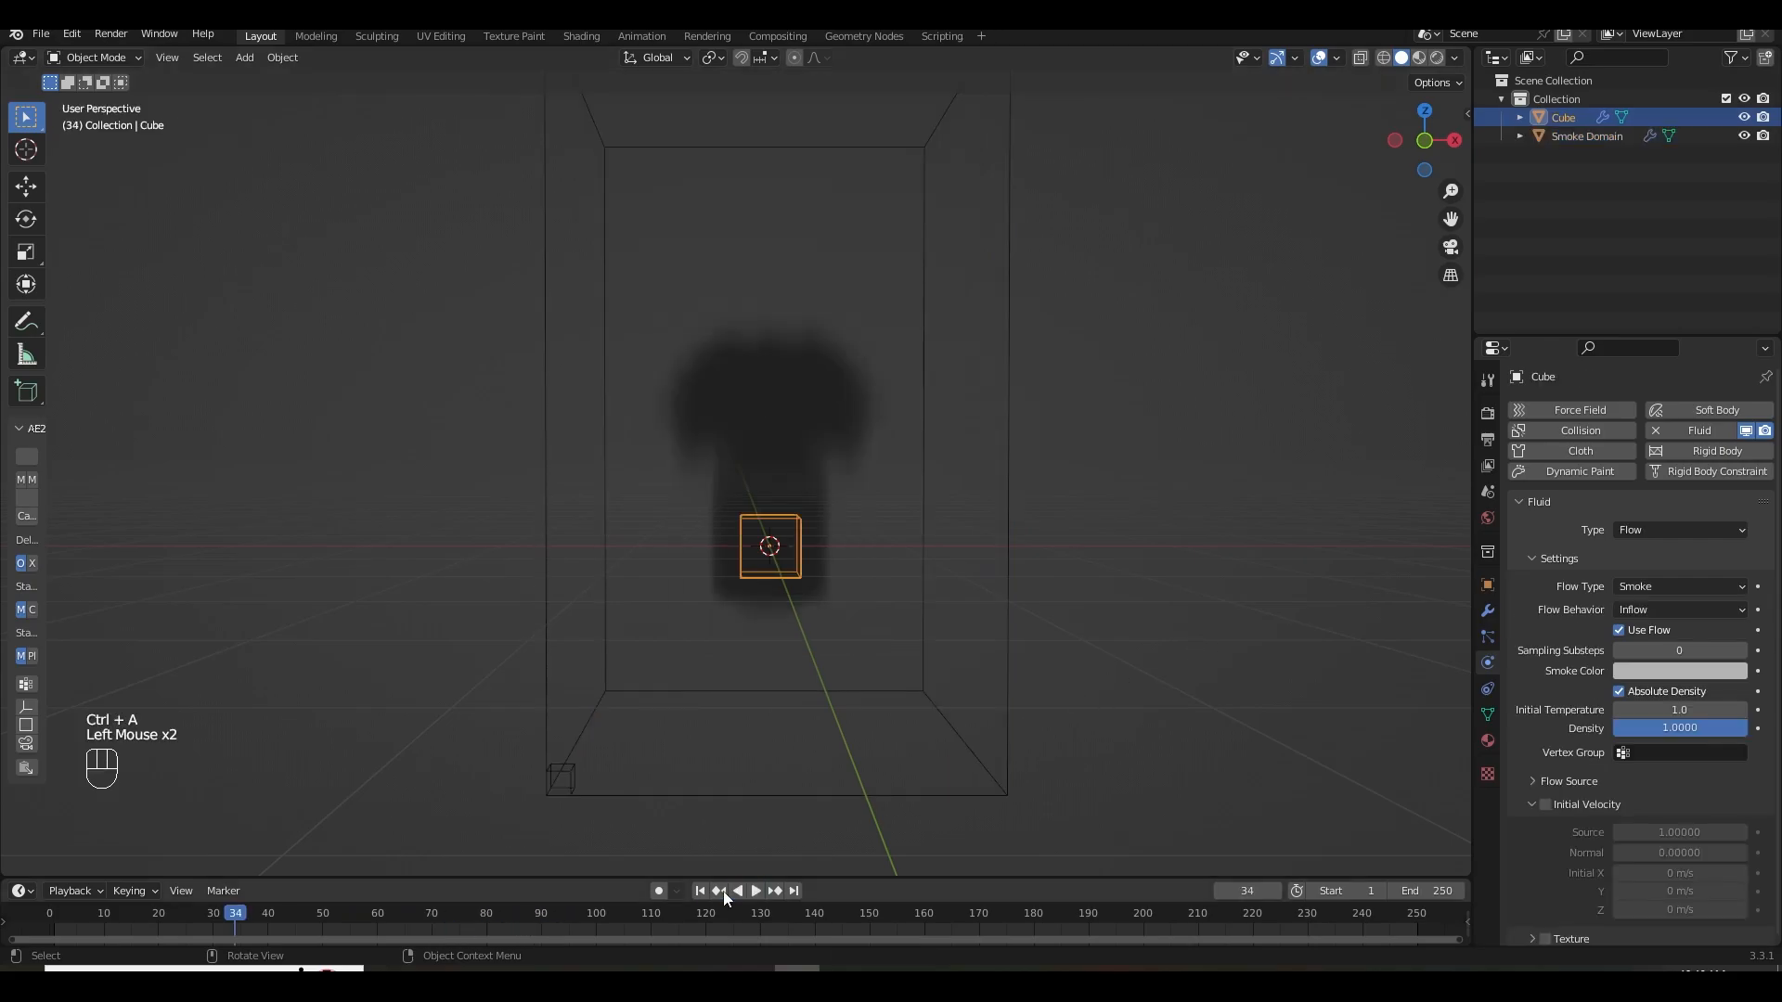
click(700, 890)
Delete all the smoke test objects and reopen the recent project next level vfx .blend.
drag(1211, 738, 319, 371)
key(Delete)
click(41, 33)
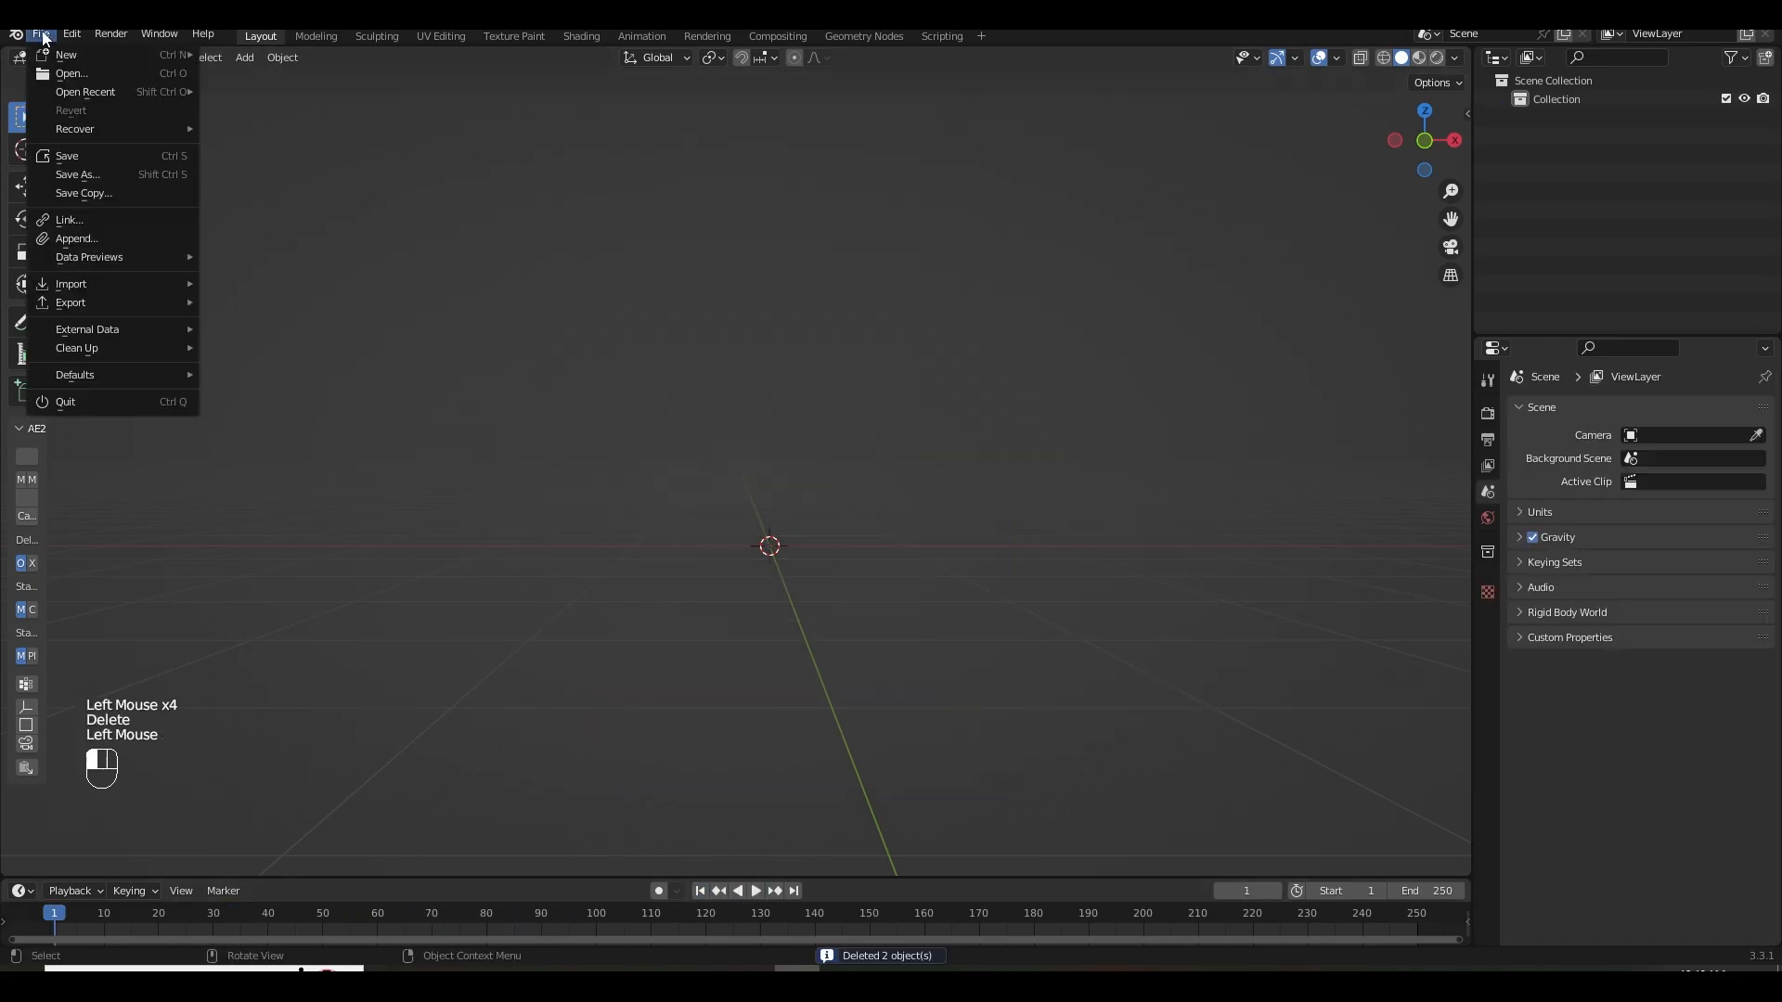
mouse_move(93, 92)
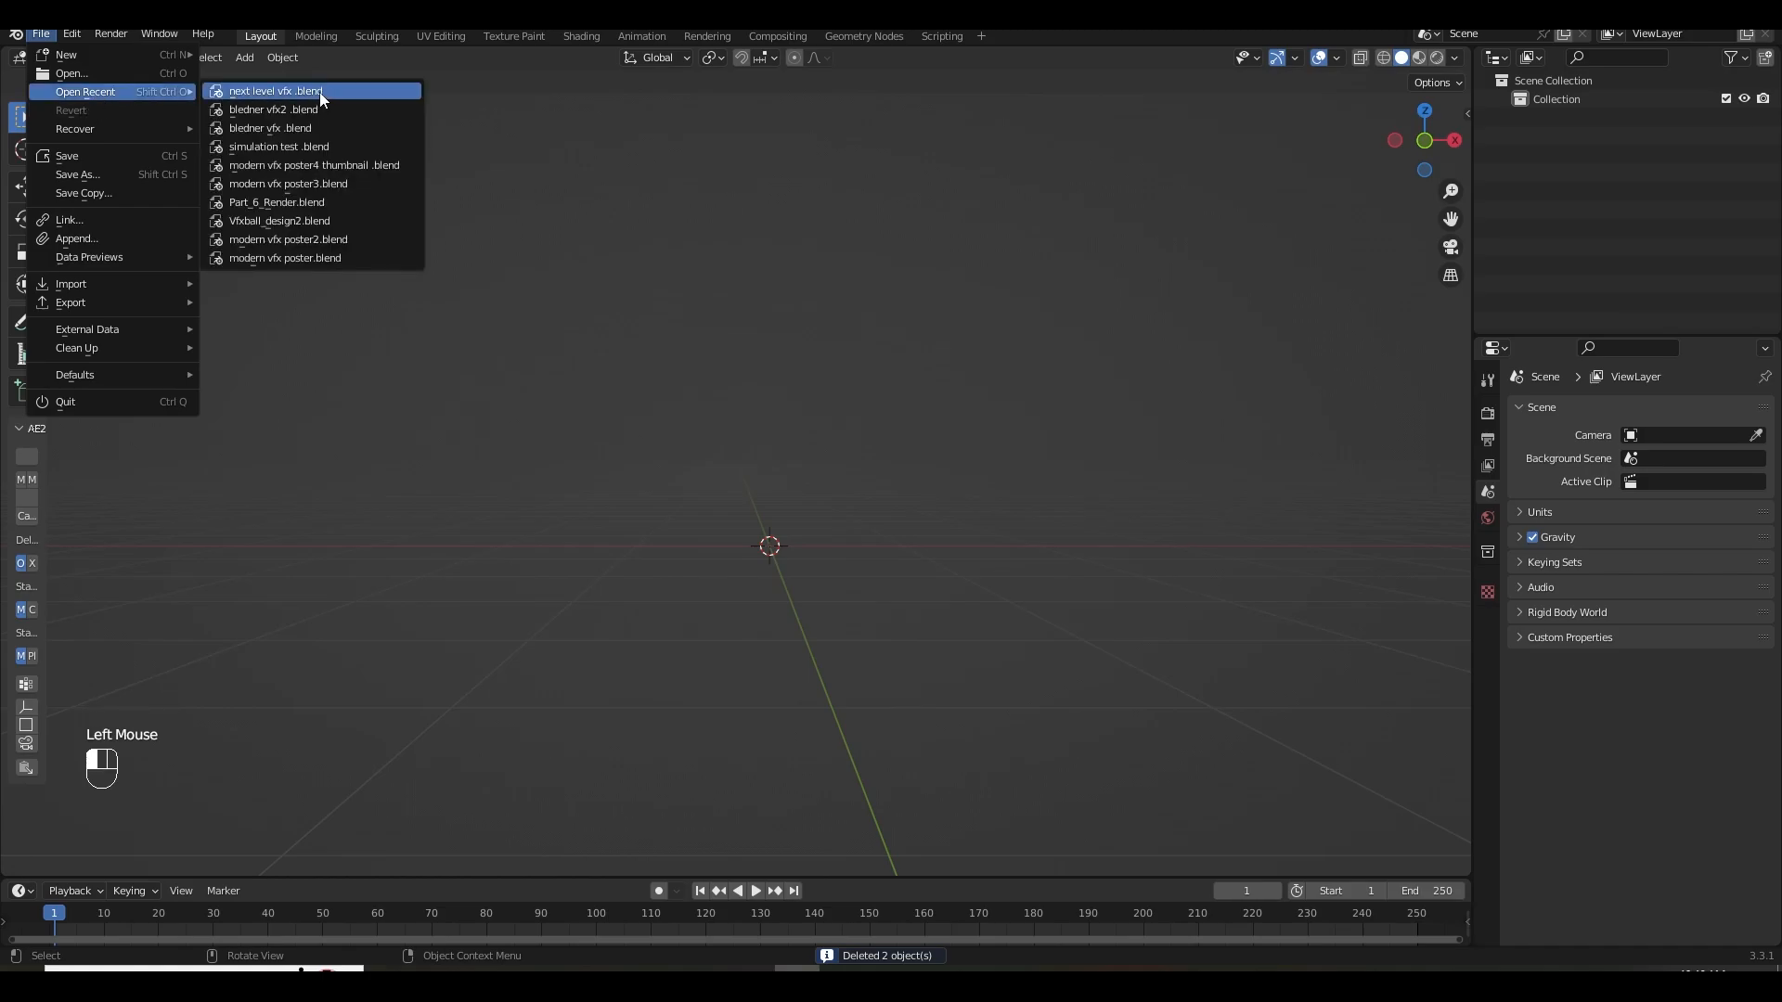
click(319, 92)
click(926, 526)
Look through the scene camera and split the 3D viewport into two side-by-side views.
drag(390, 796, 676, 796)
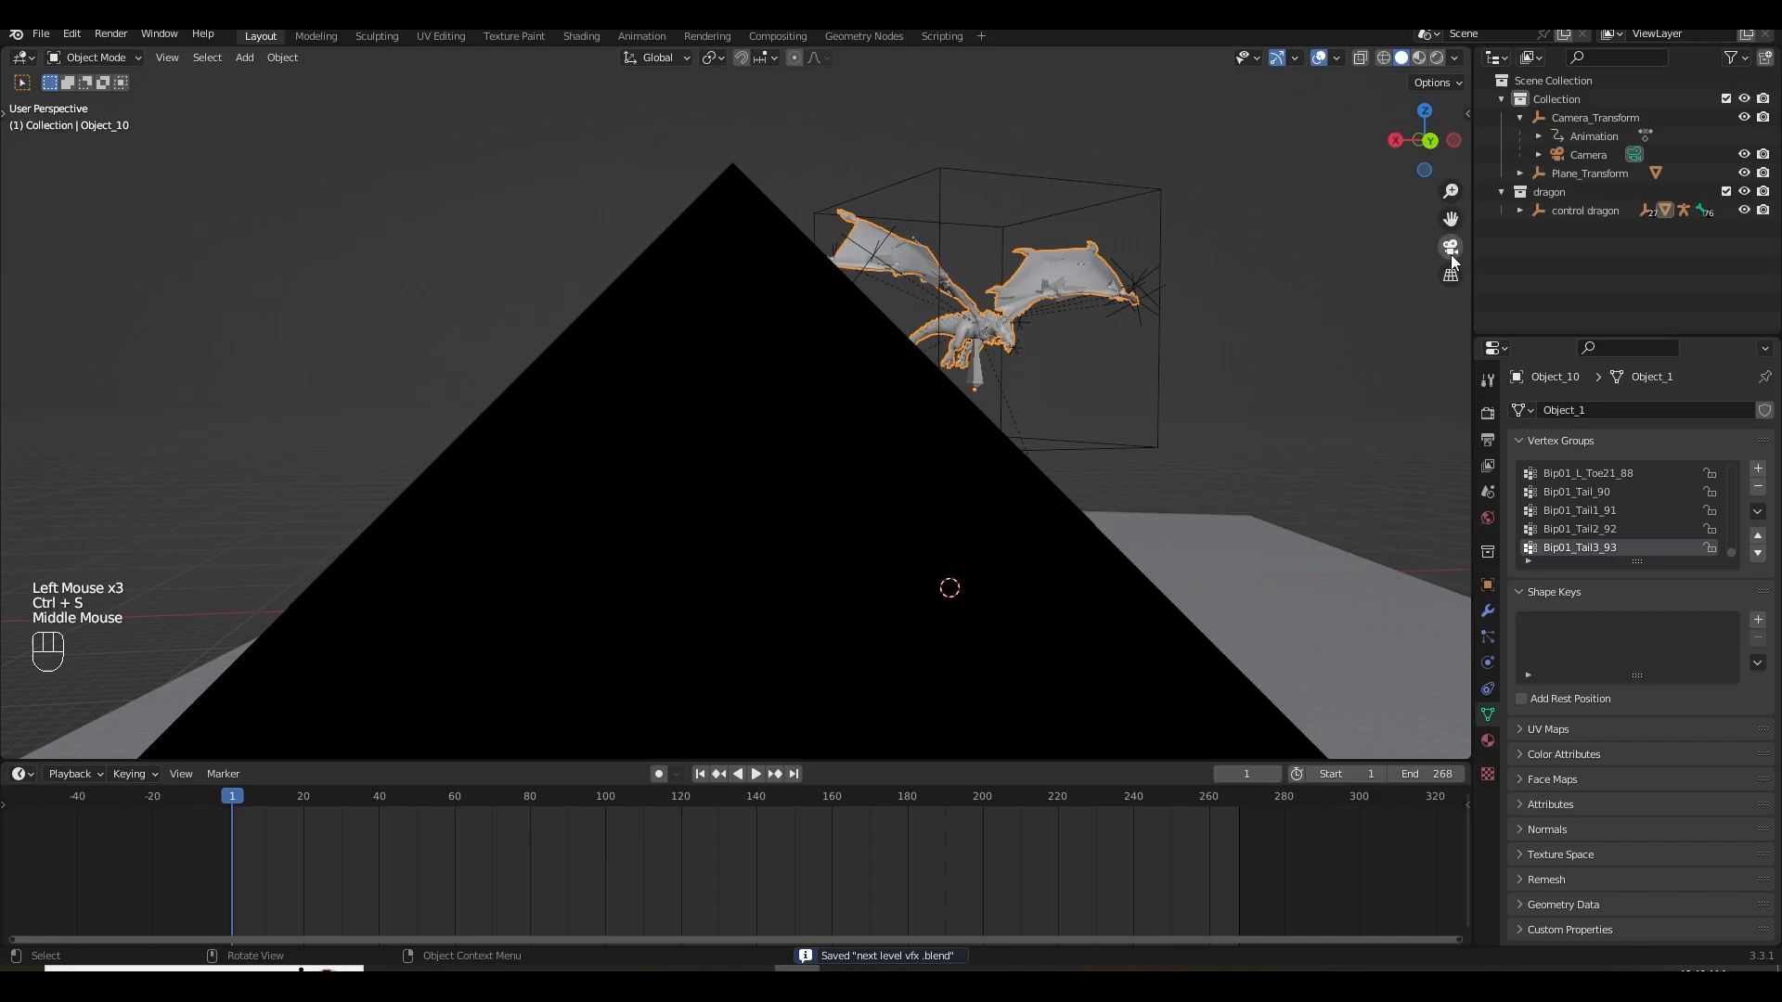
click(1450, 249)
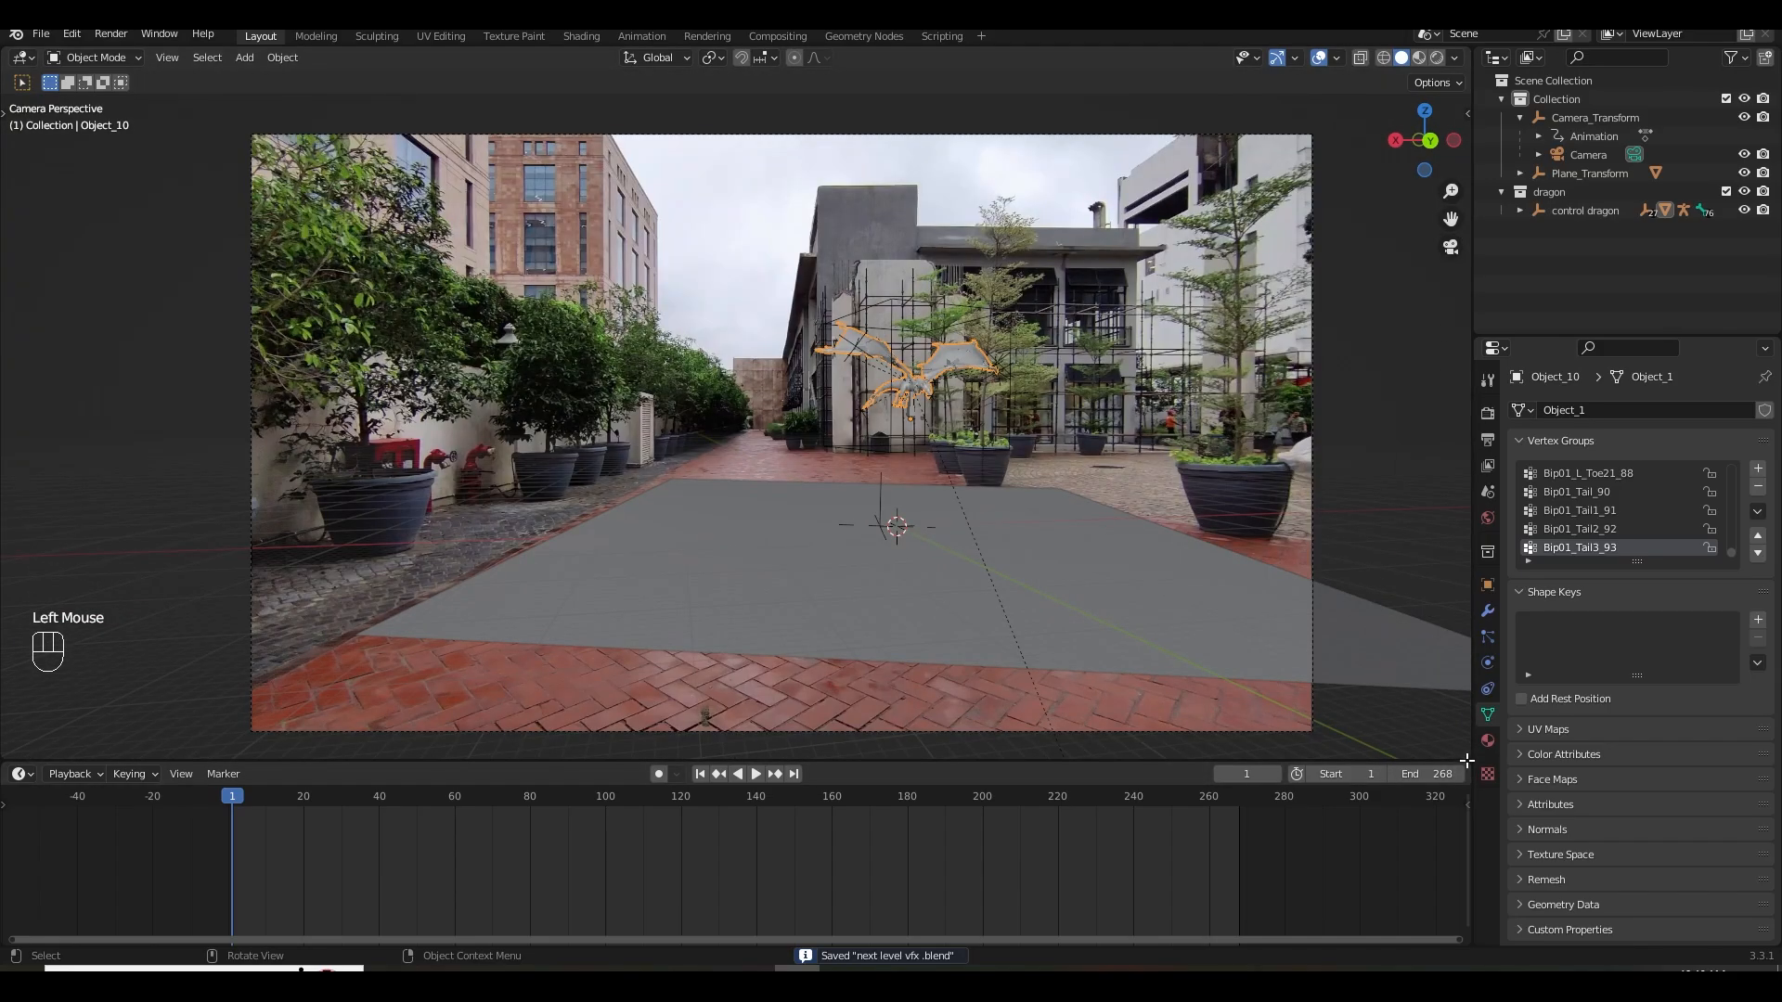
drag(1464, 750, 516, 642)
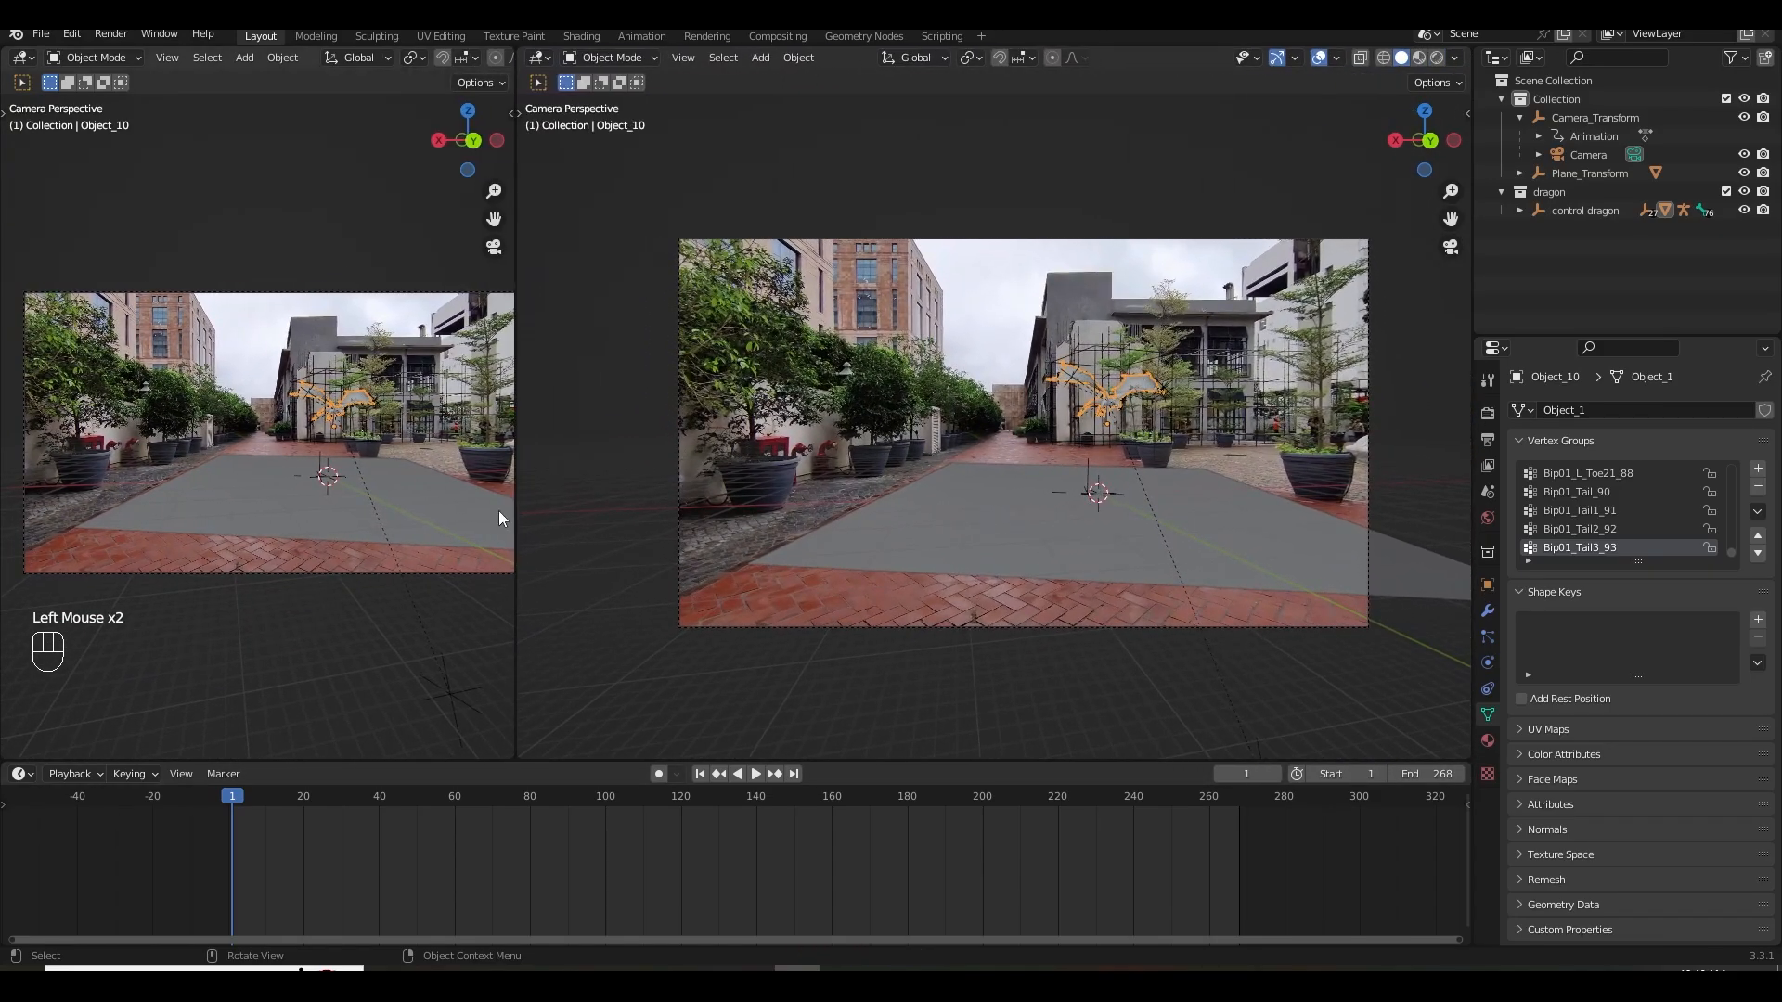
click(494, 249)
click(494, 249)
shift+middle_drag(405, 353, 397, 353)
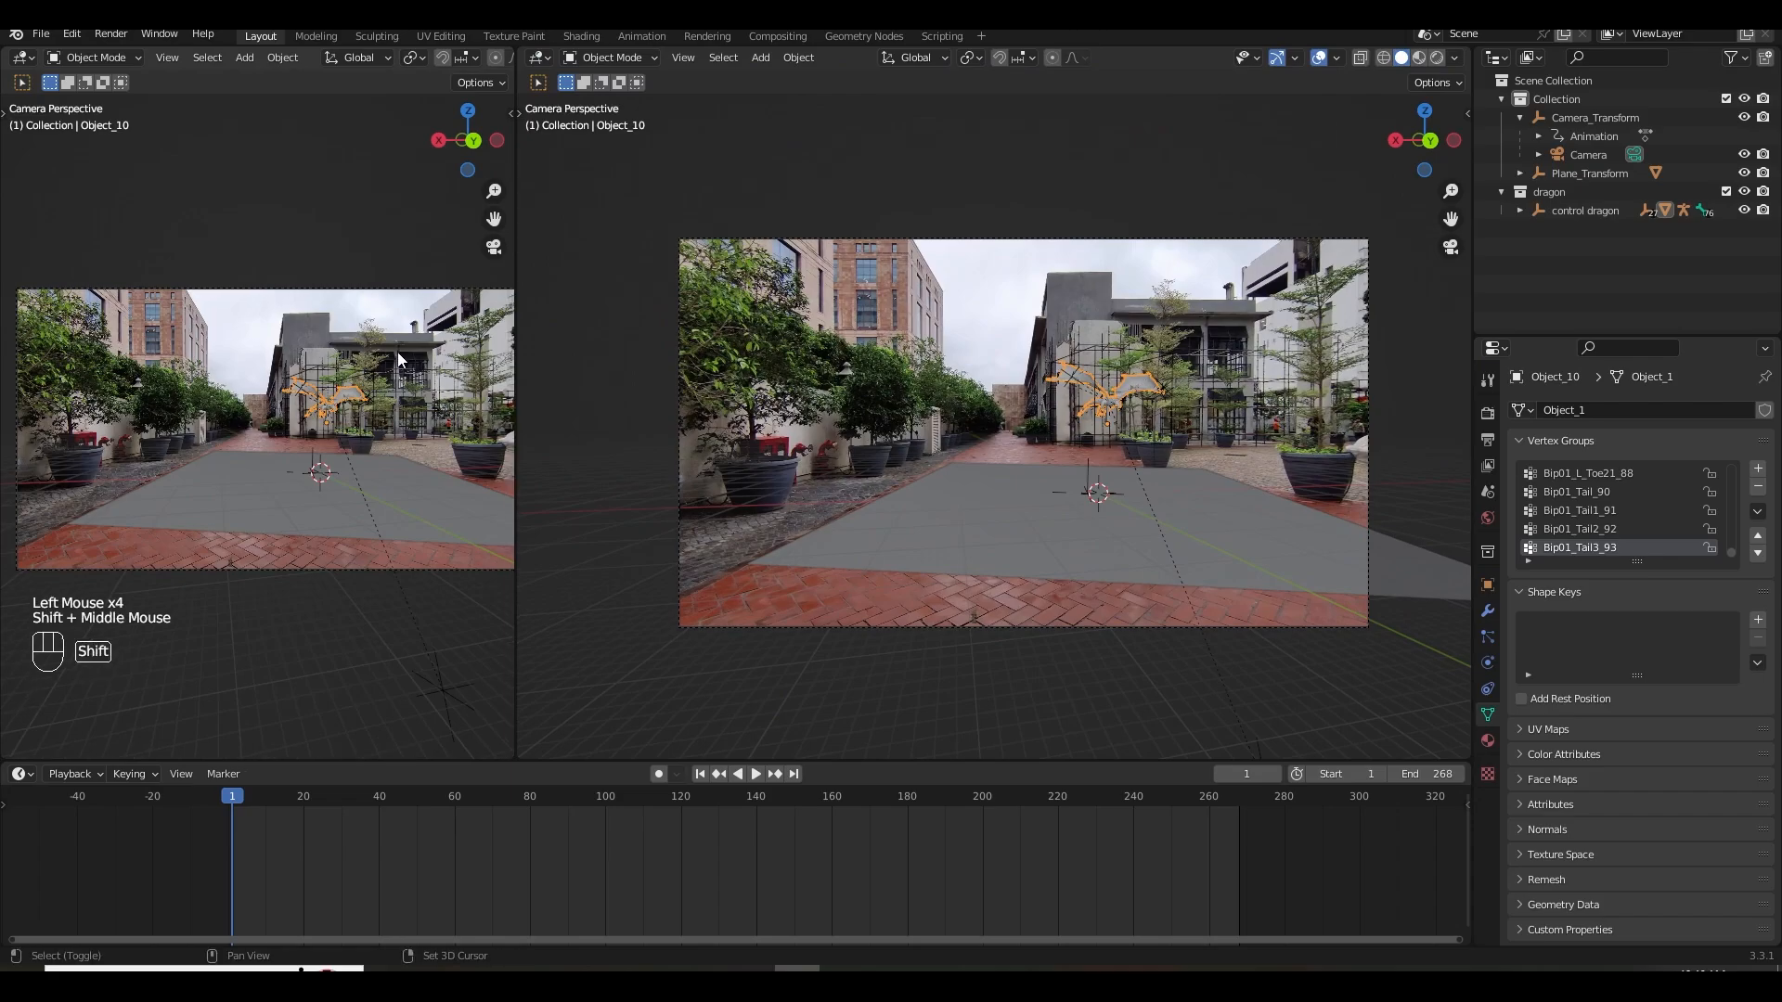
key(End)
key(Insert)
key(Home)
shift+middle_drag(1011, 419, 912, 470)
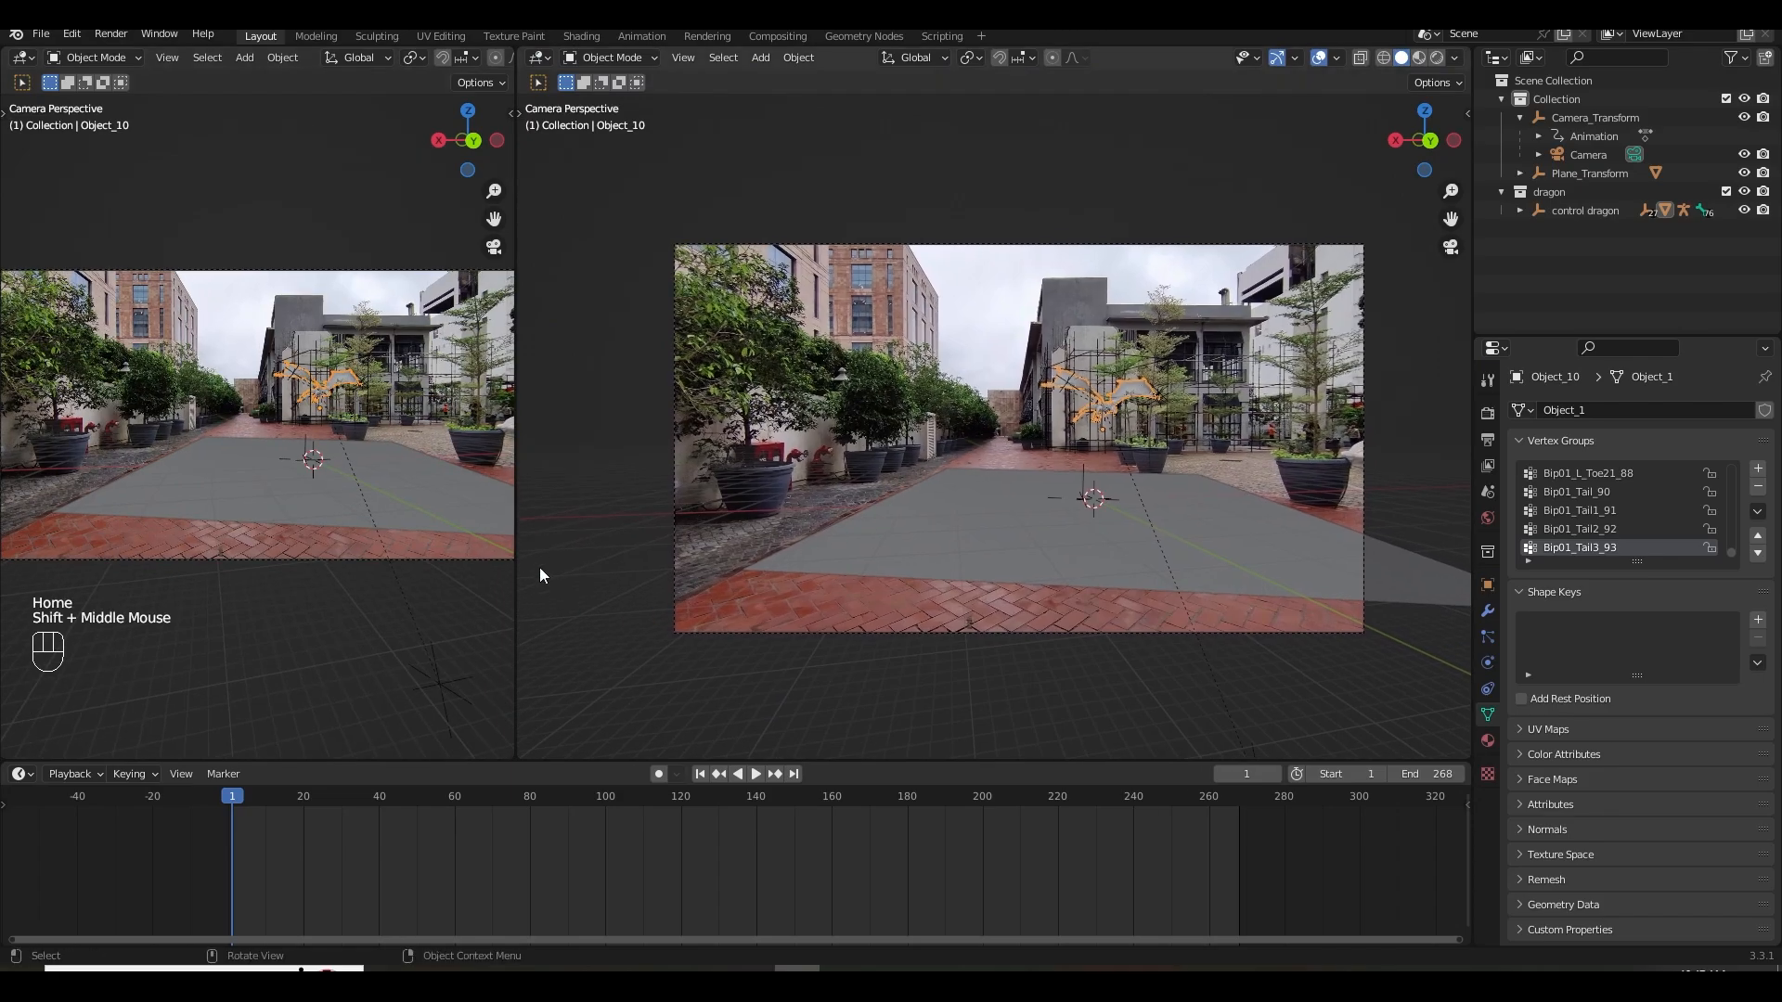
Widen the left viewport and extend the right one to full height, keeping the timeline only beneath the left viewport.
drag(518, 571, 607, 650)
right_click(828, 761)
click(804, 811)
click(811, 818)
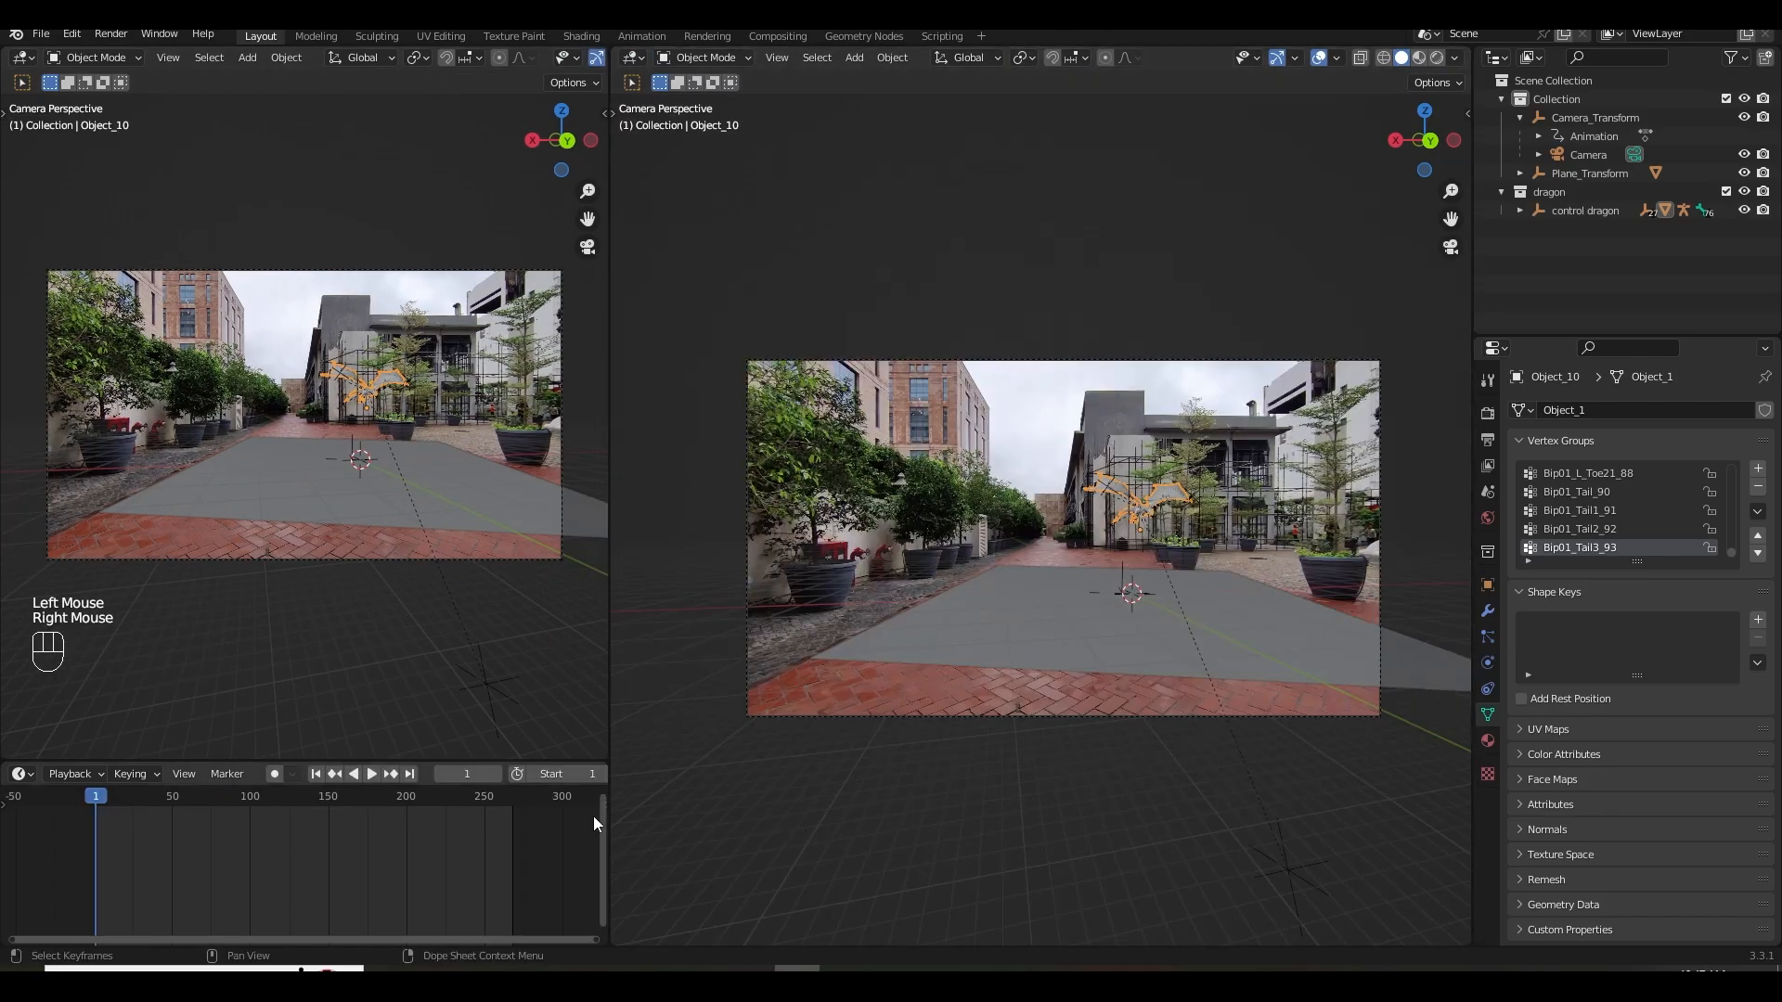
Enlarge the timeline and widen the left viewport, frame the dragon in the right viewport from outside the camera, and save the project.
drag(369, 763, 391, 591)
drag(609, 576, 680, 577)
middle_drag(1216, 583, 1217, 436)
scroll(1251, 599, up, 2)
click(1207, 435)
key(ctrl+s)
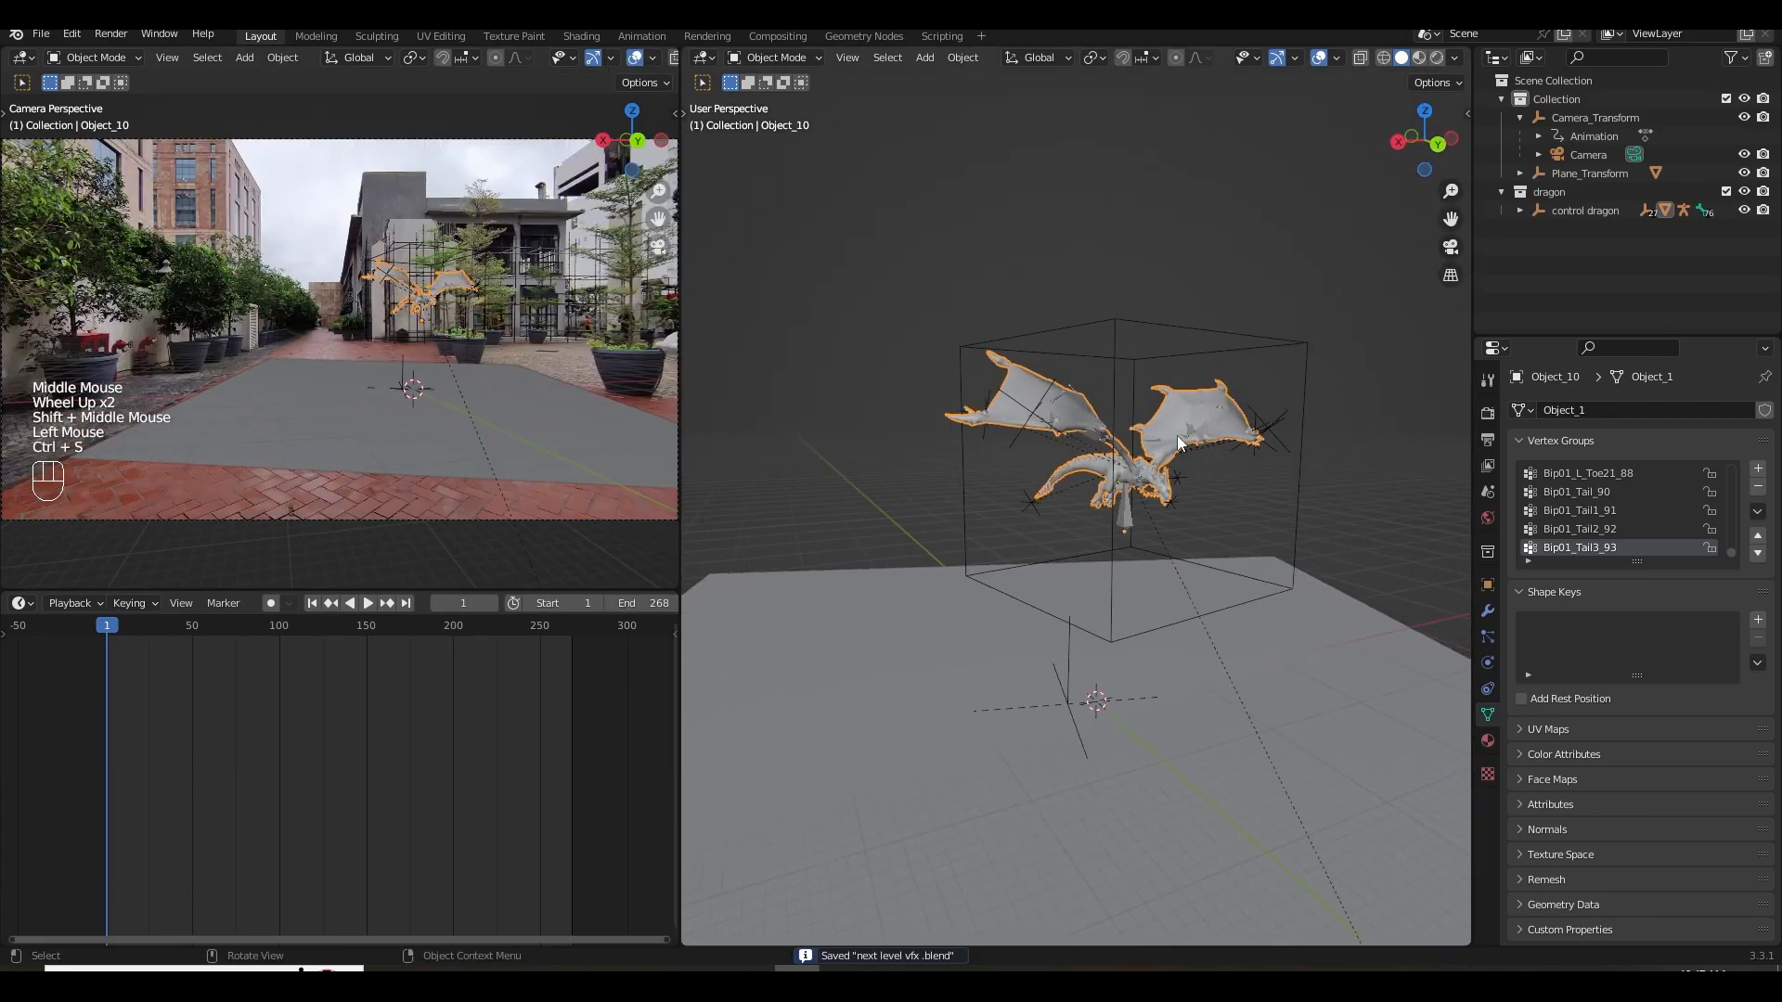
Apply the Quick Smoke effect to the dragon mesh.
click(962, 58)
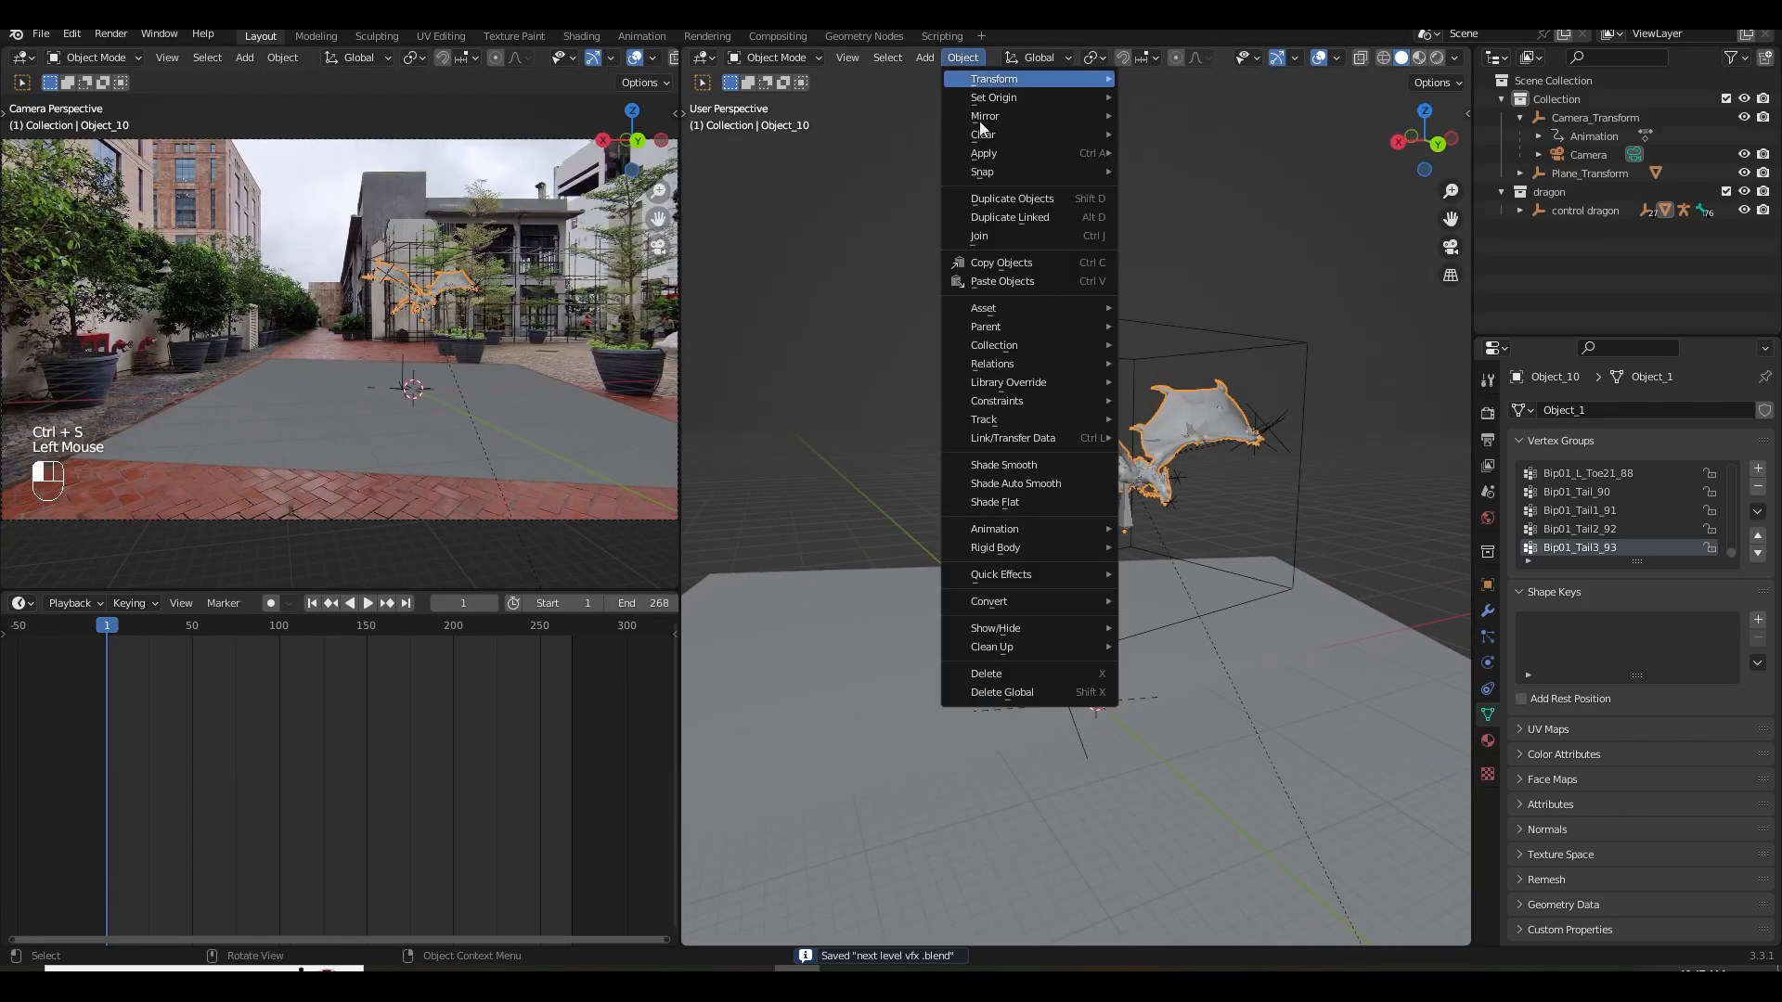
mouse_move(1027, 577)
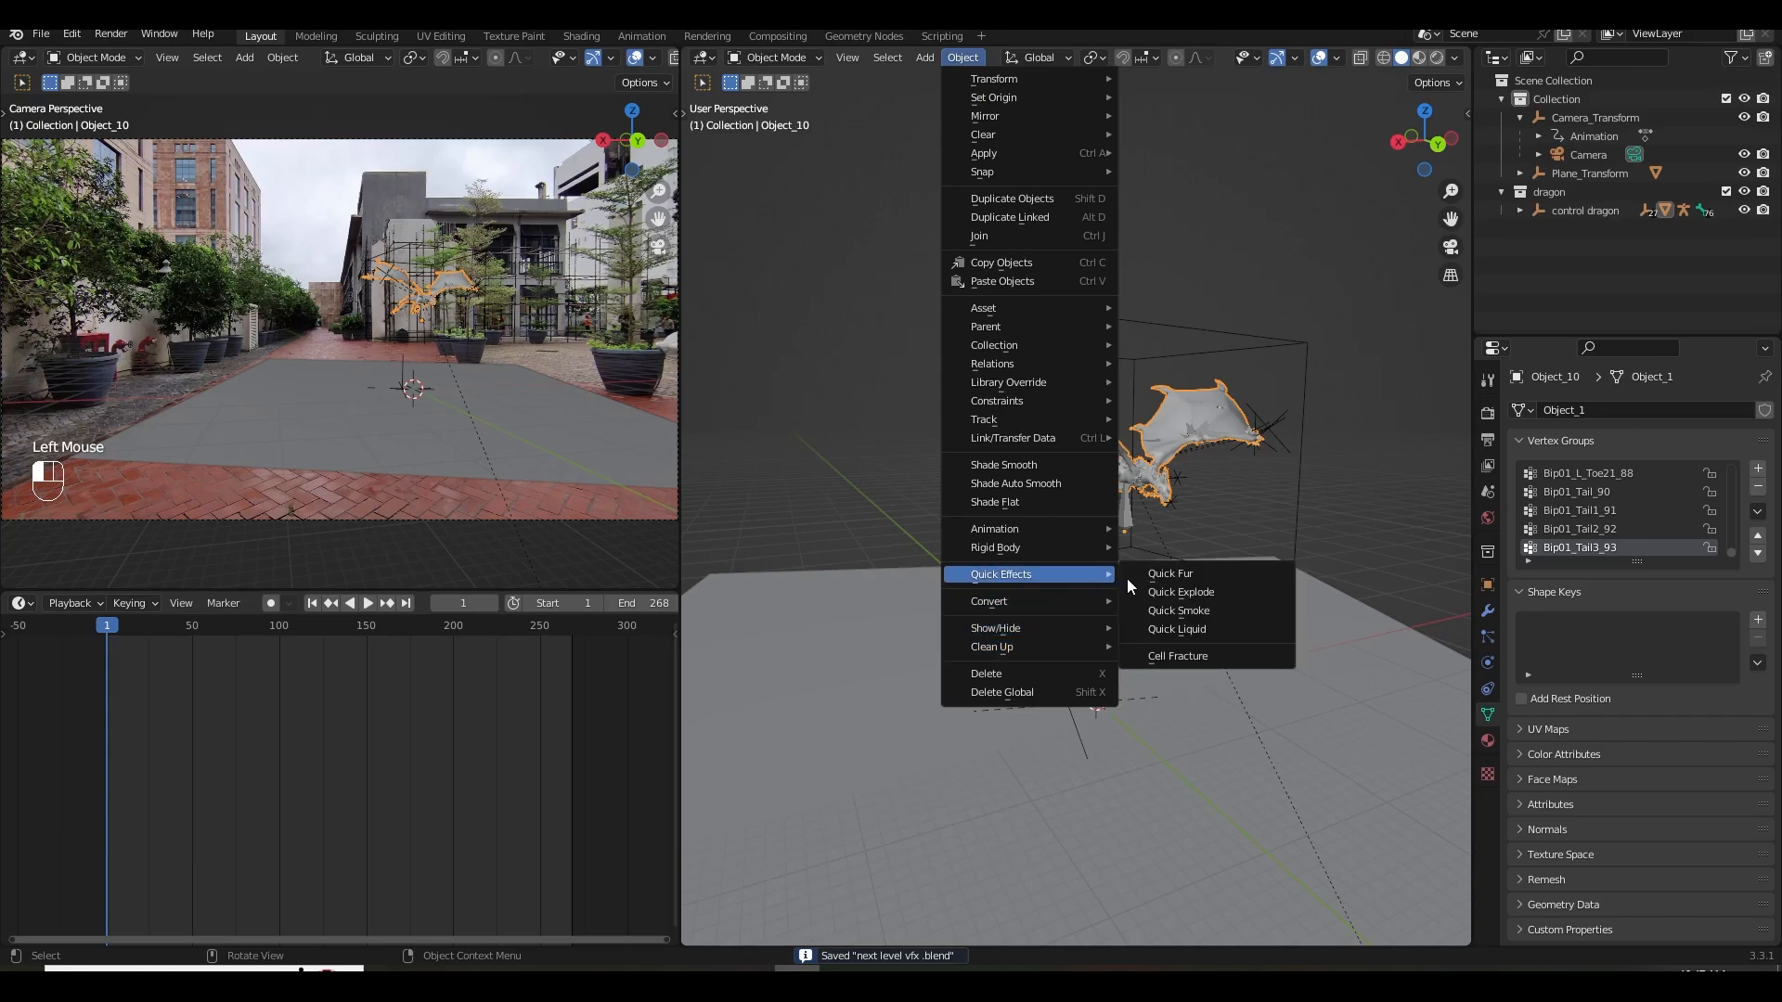
click(1216, 608)
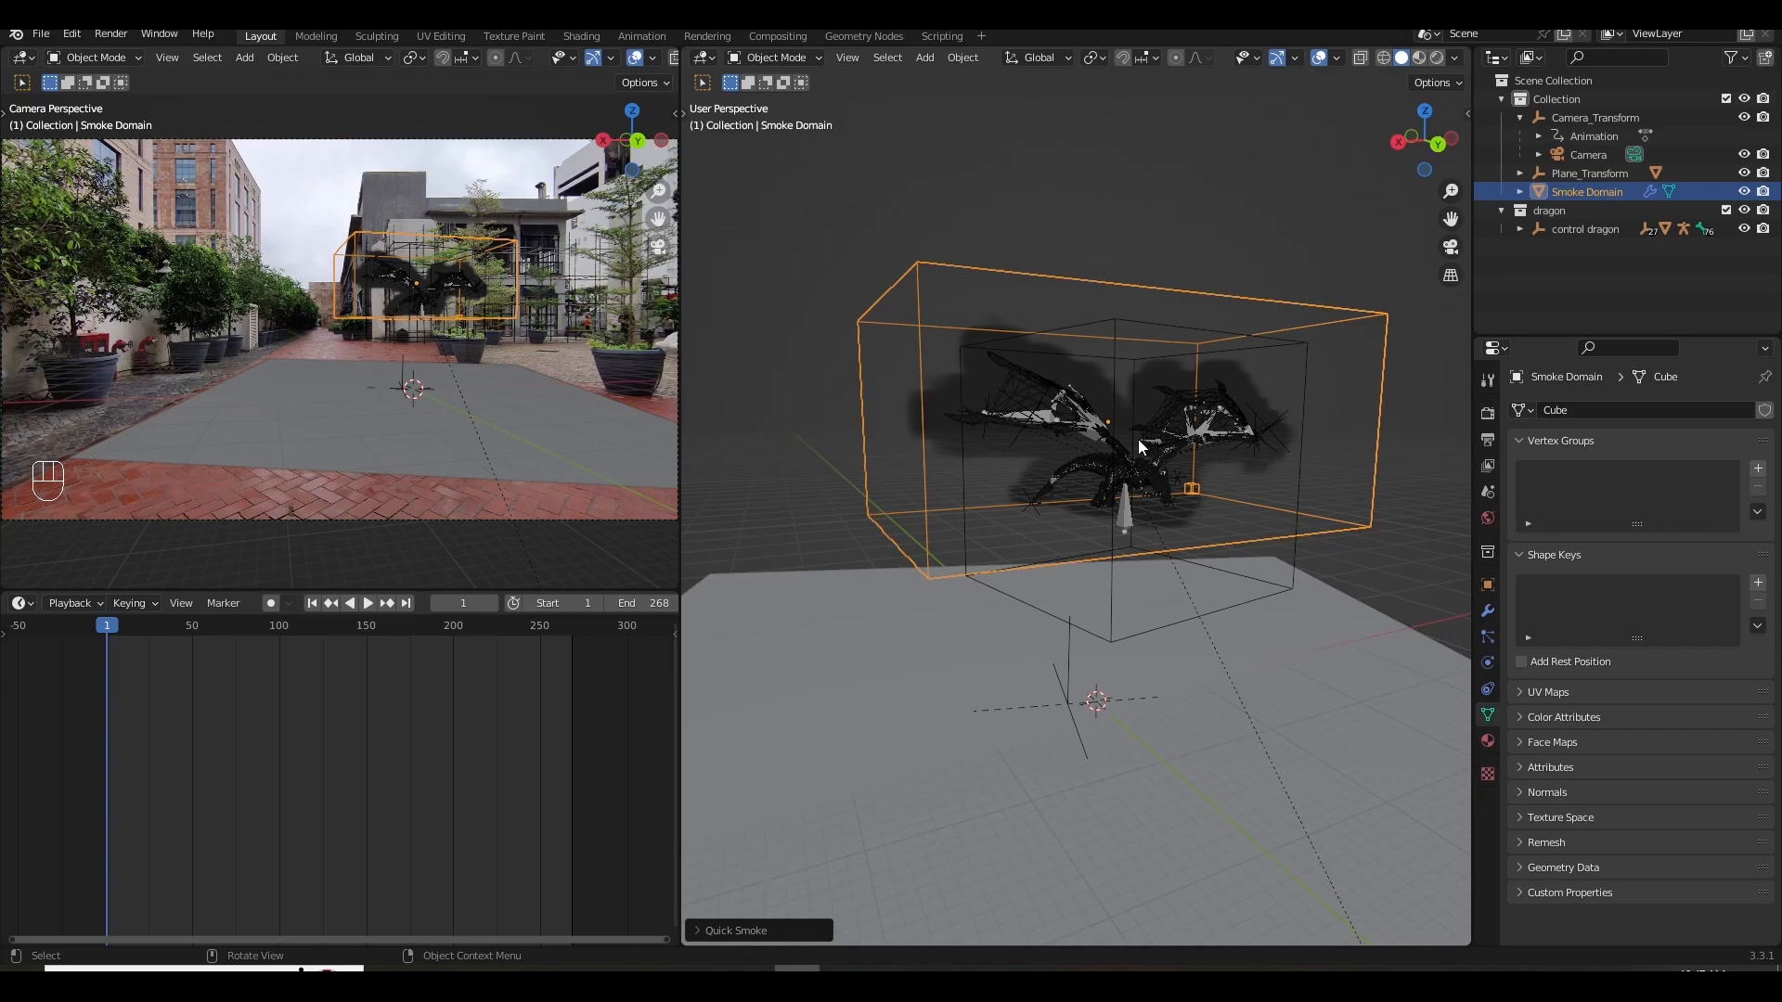
Play the dragon's smoke simulation, stop it and return to the first frame.
click(367, 604)
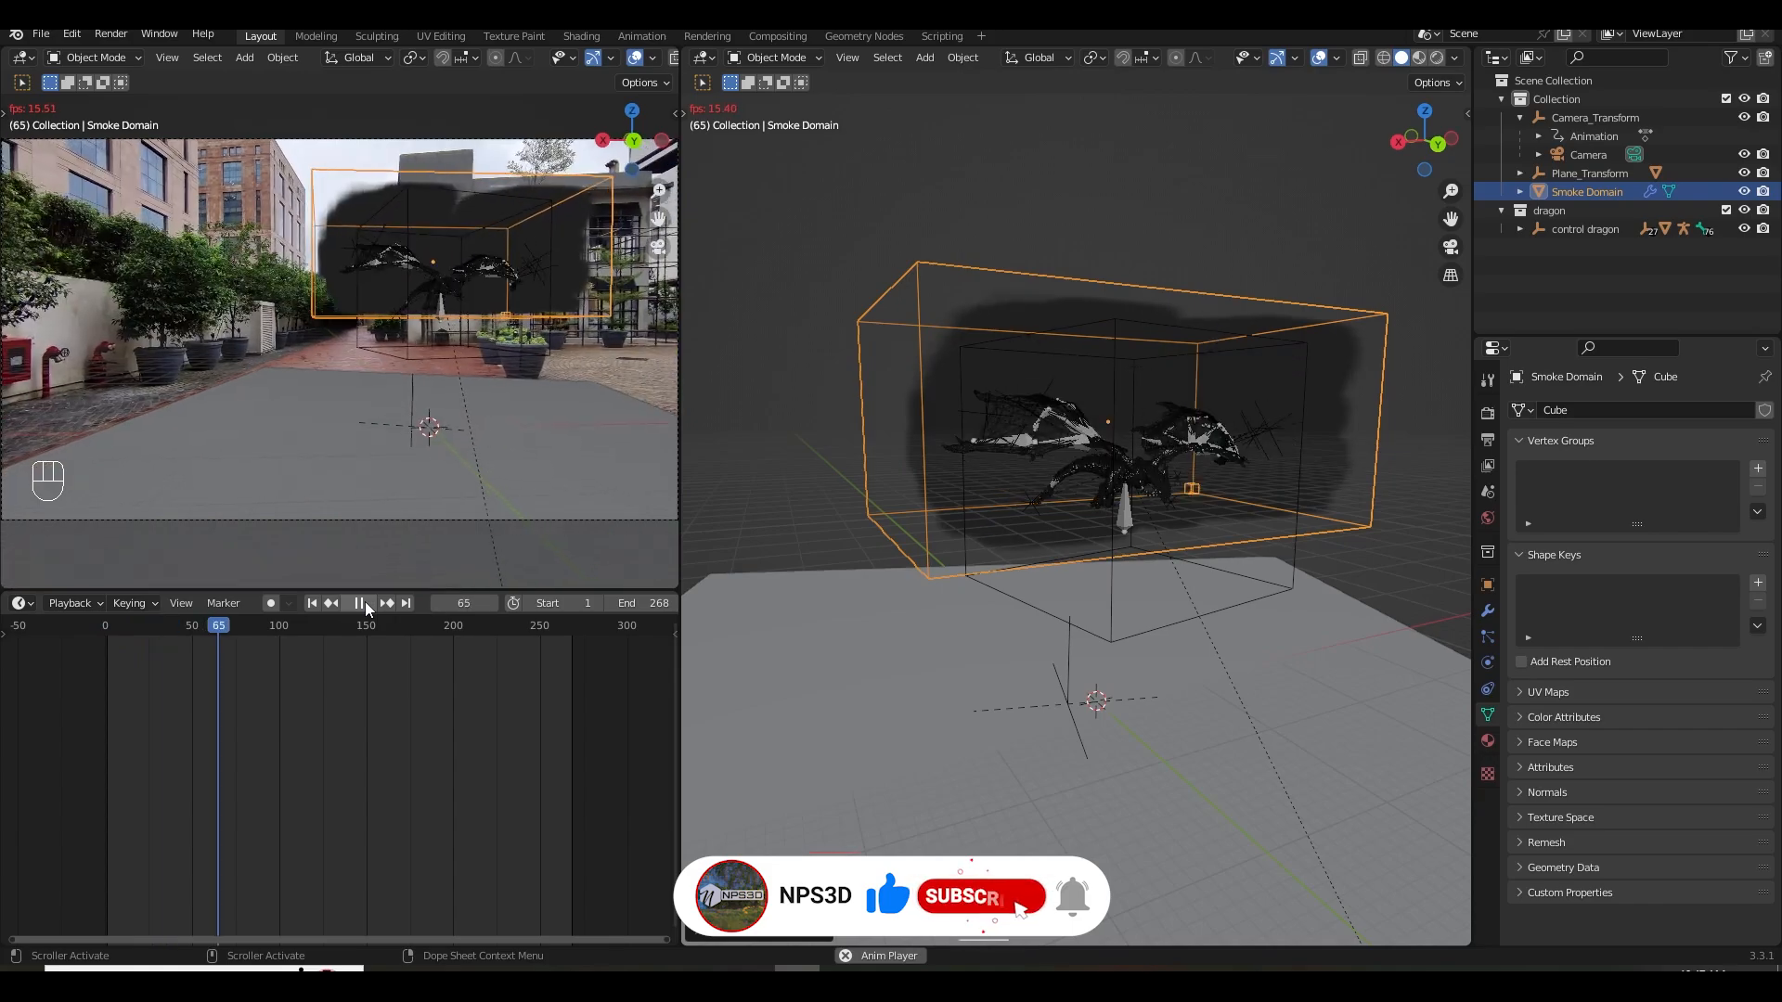
click(360, 603)
middle_drag(1077, 562, 999, 597)
click(313, 604)
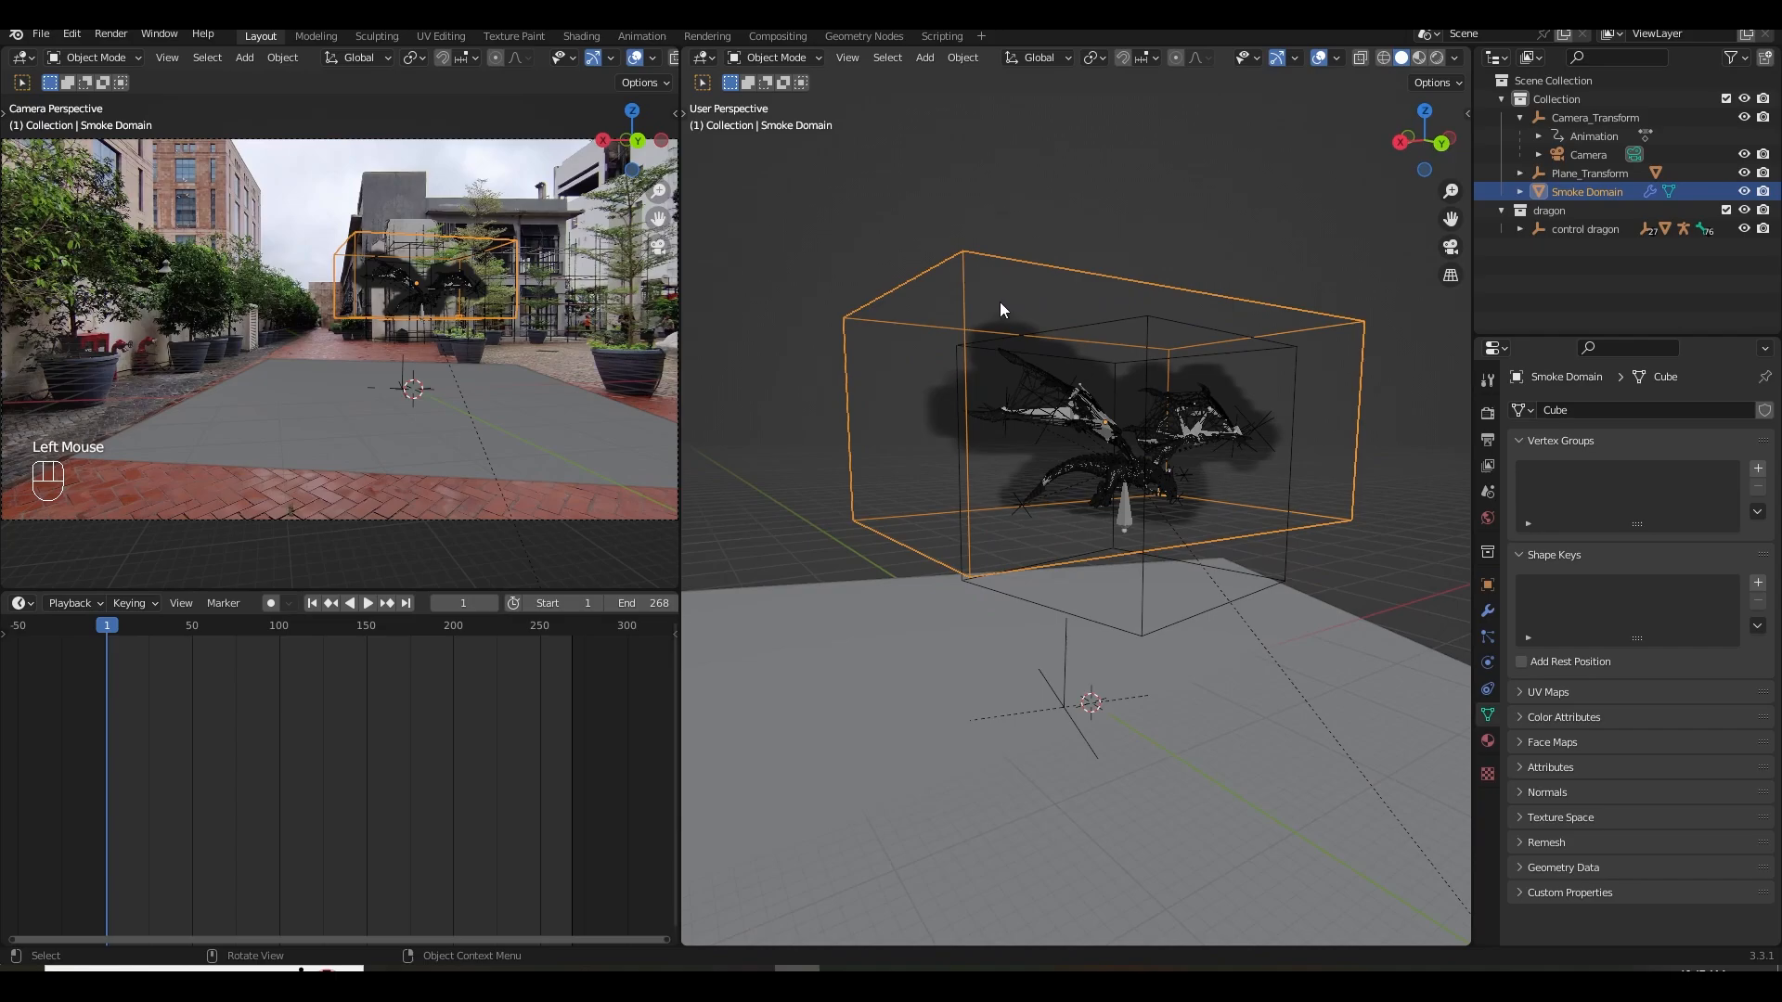
Enlarge the smoke domain around the dragon by scaling it along the Z and X axes.
key(s)
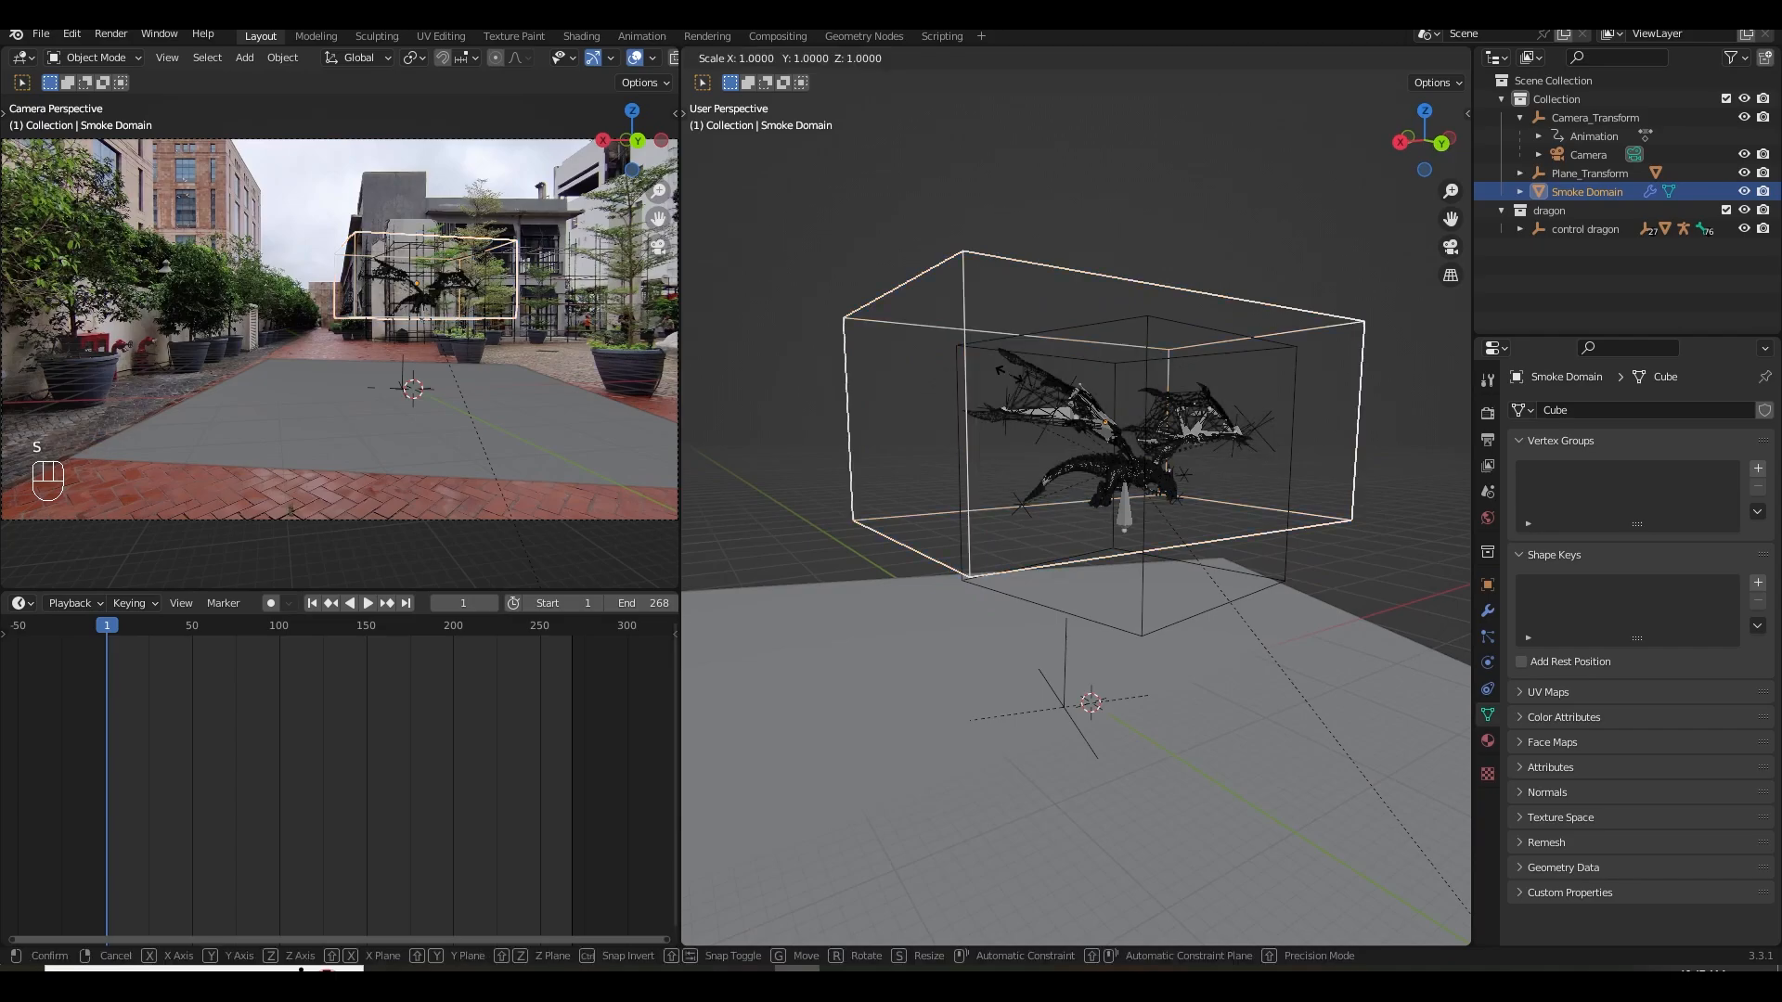
key(z)
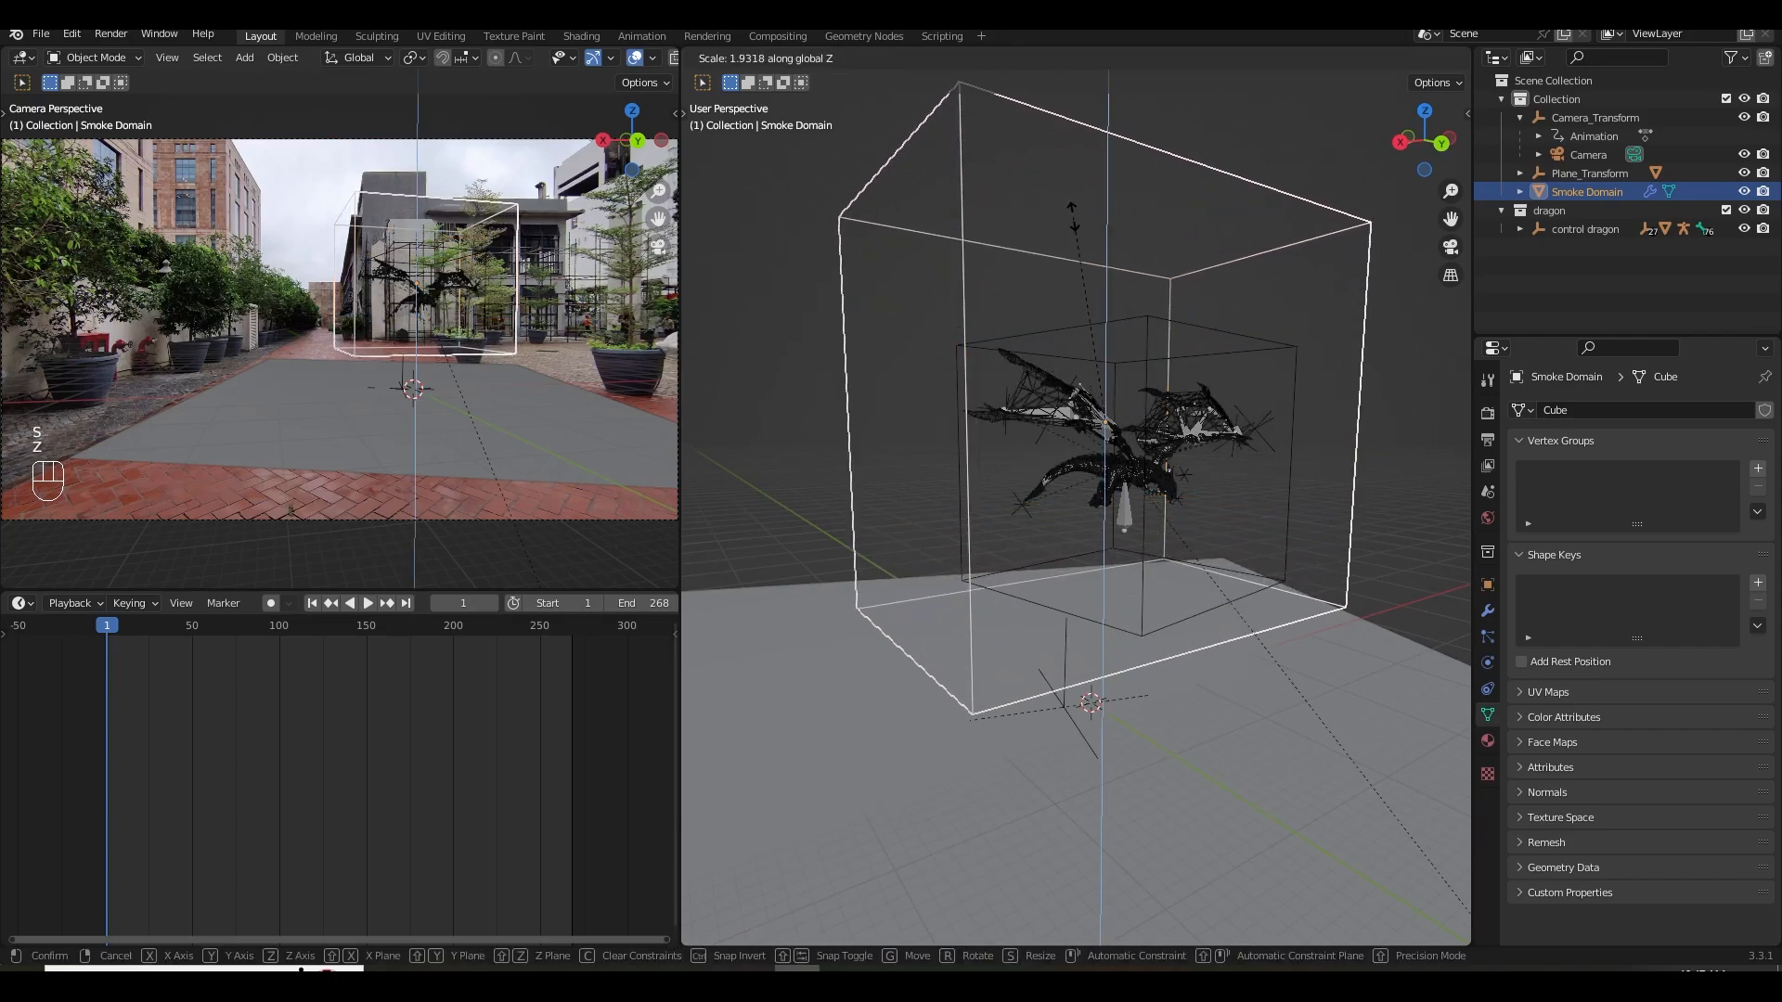
scroll(1190, 565, down, 2)
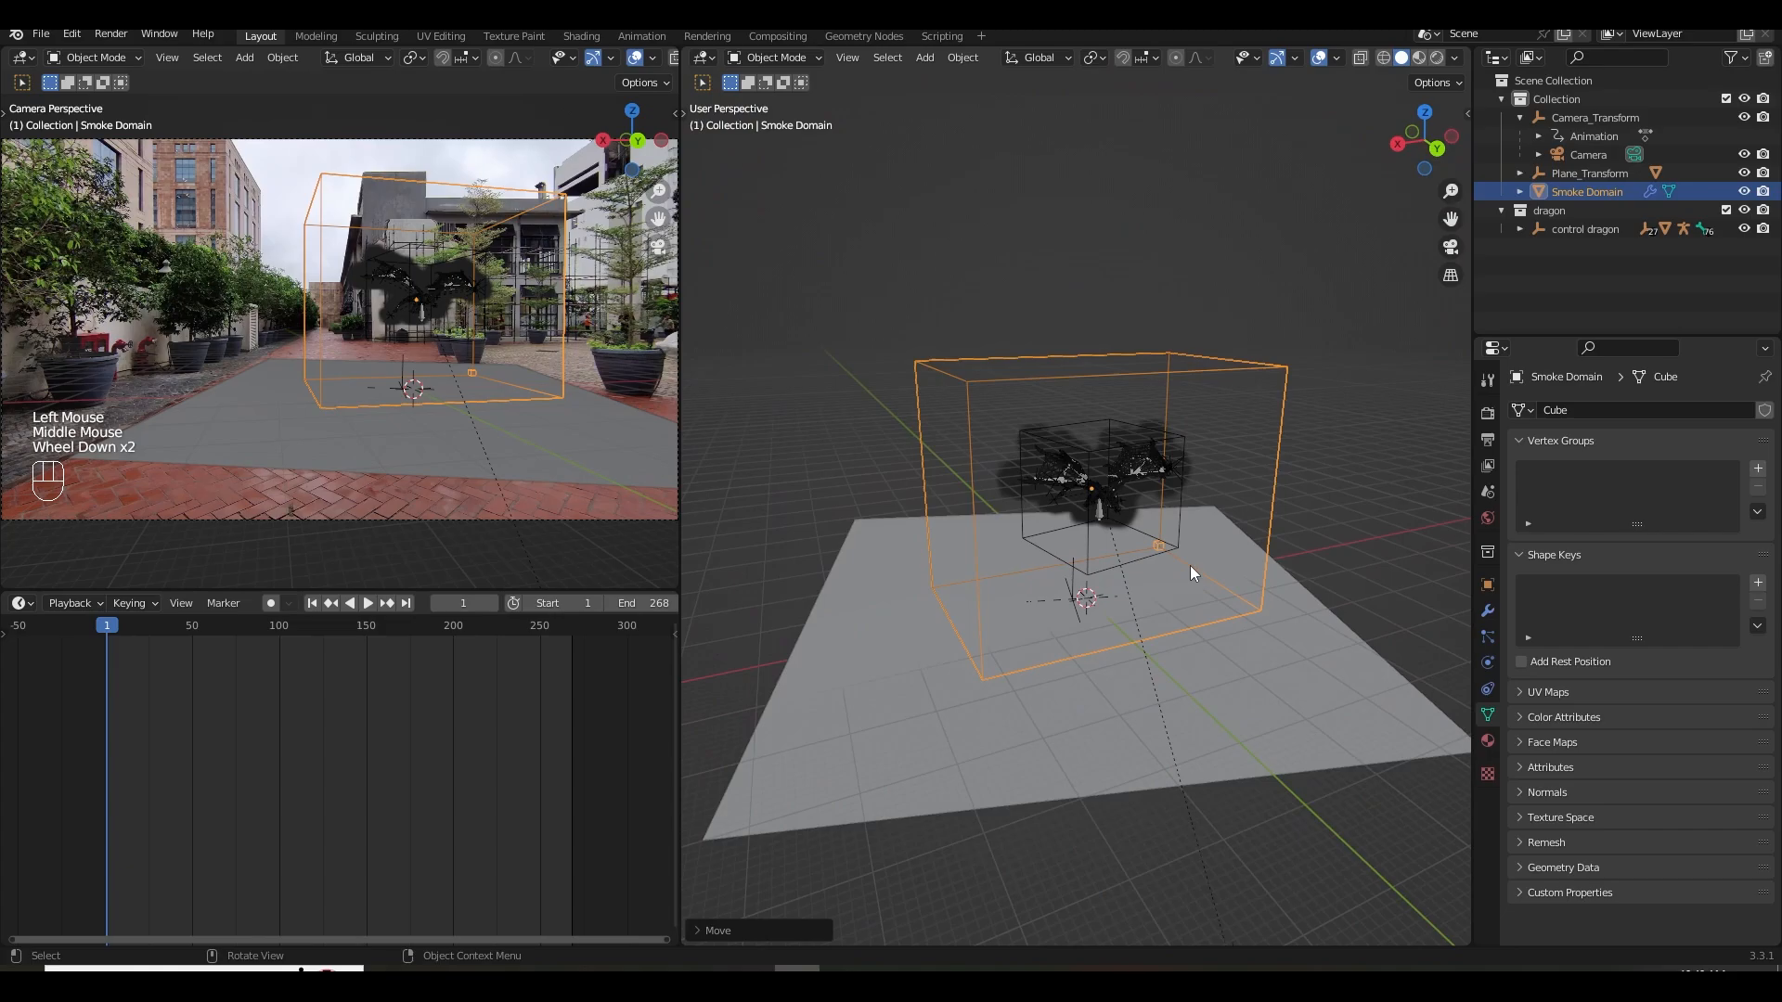
middle_drag(1190, 565, 1210, 587)
key(s)
key(x)
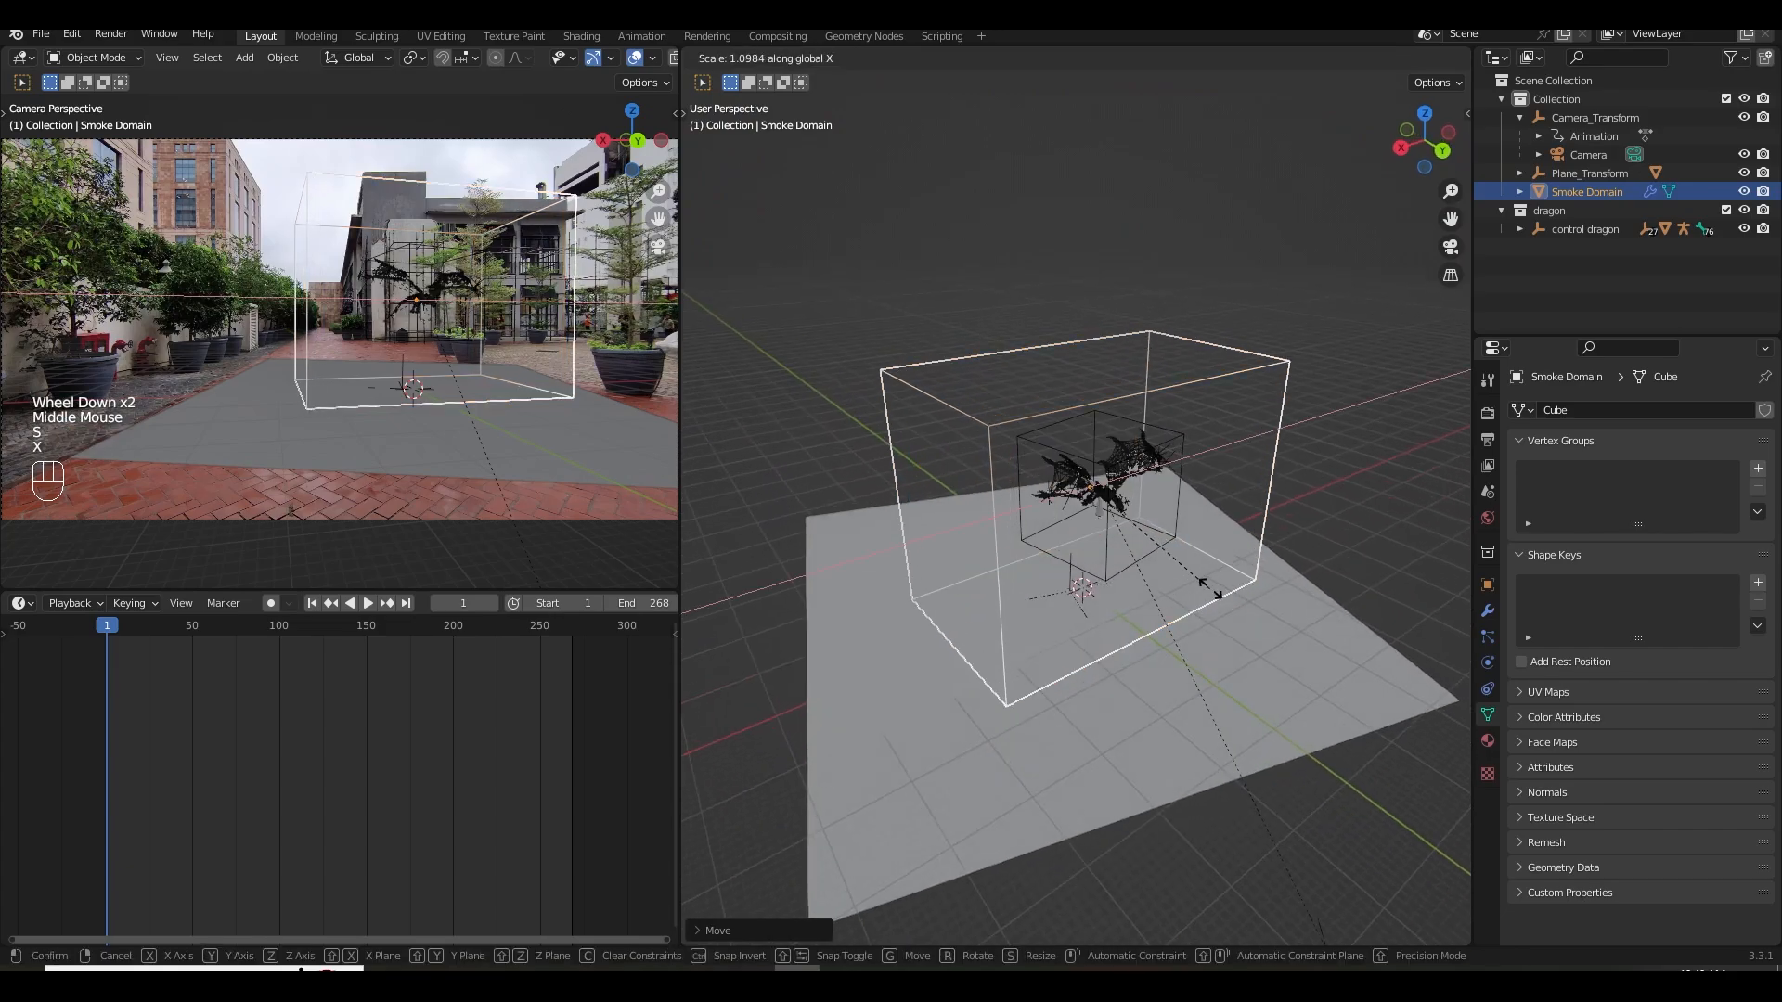
click(1216, 590)
middle_drag(1222, 597, 1234, 553)
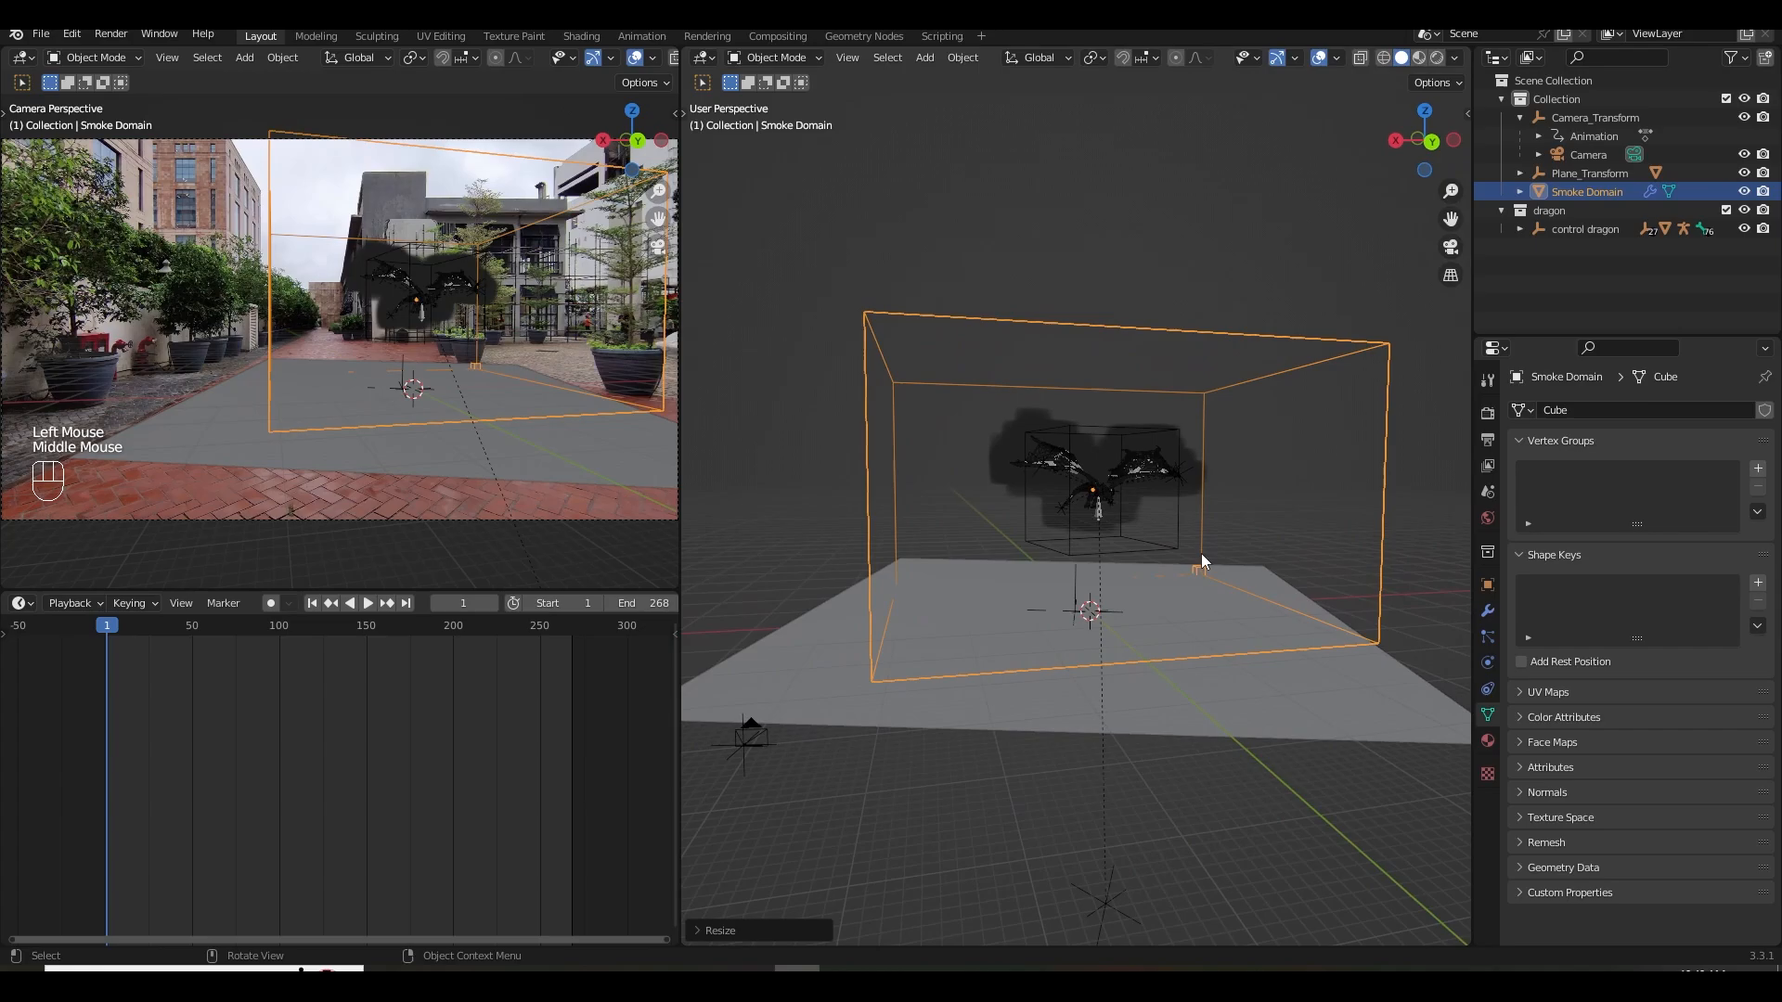
Apply the scale transform to the resized smoke domain.
scroll(1201, 553, up, 2)
middle_drag(1200, 553, 1183, 622)
key(ctrl+a)
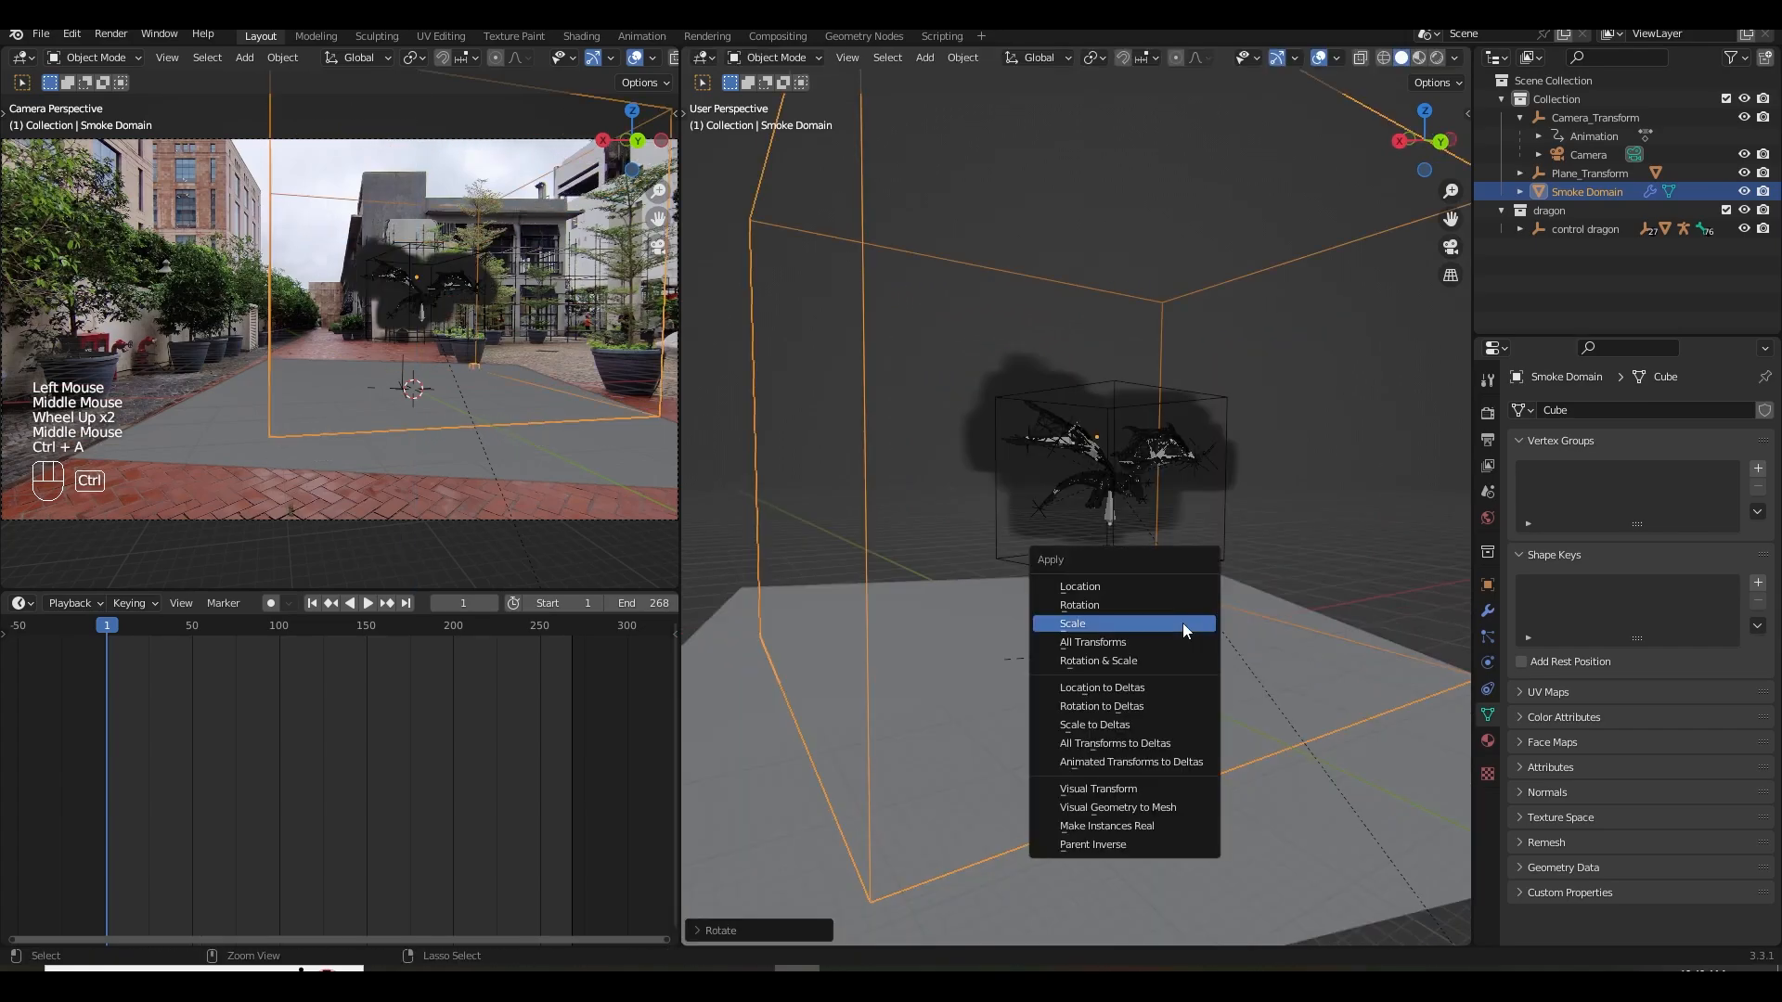
click(1182, 622)
Play the smoke in the enlarged domain, stop and return to the first frame, and save the project.
click(368, 603)
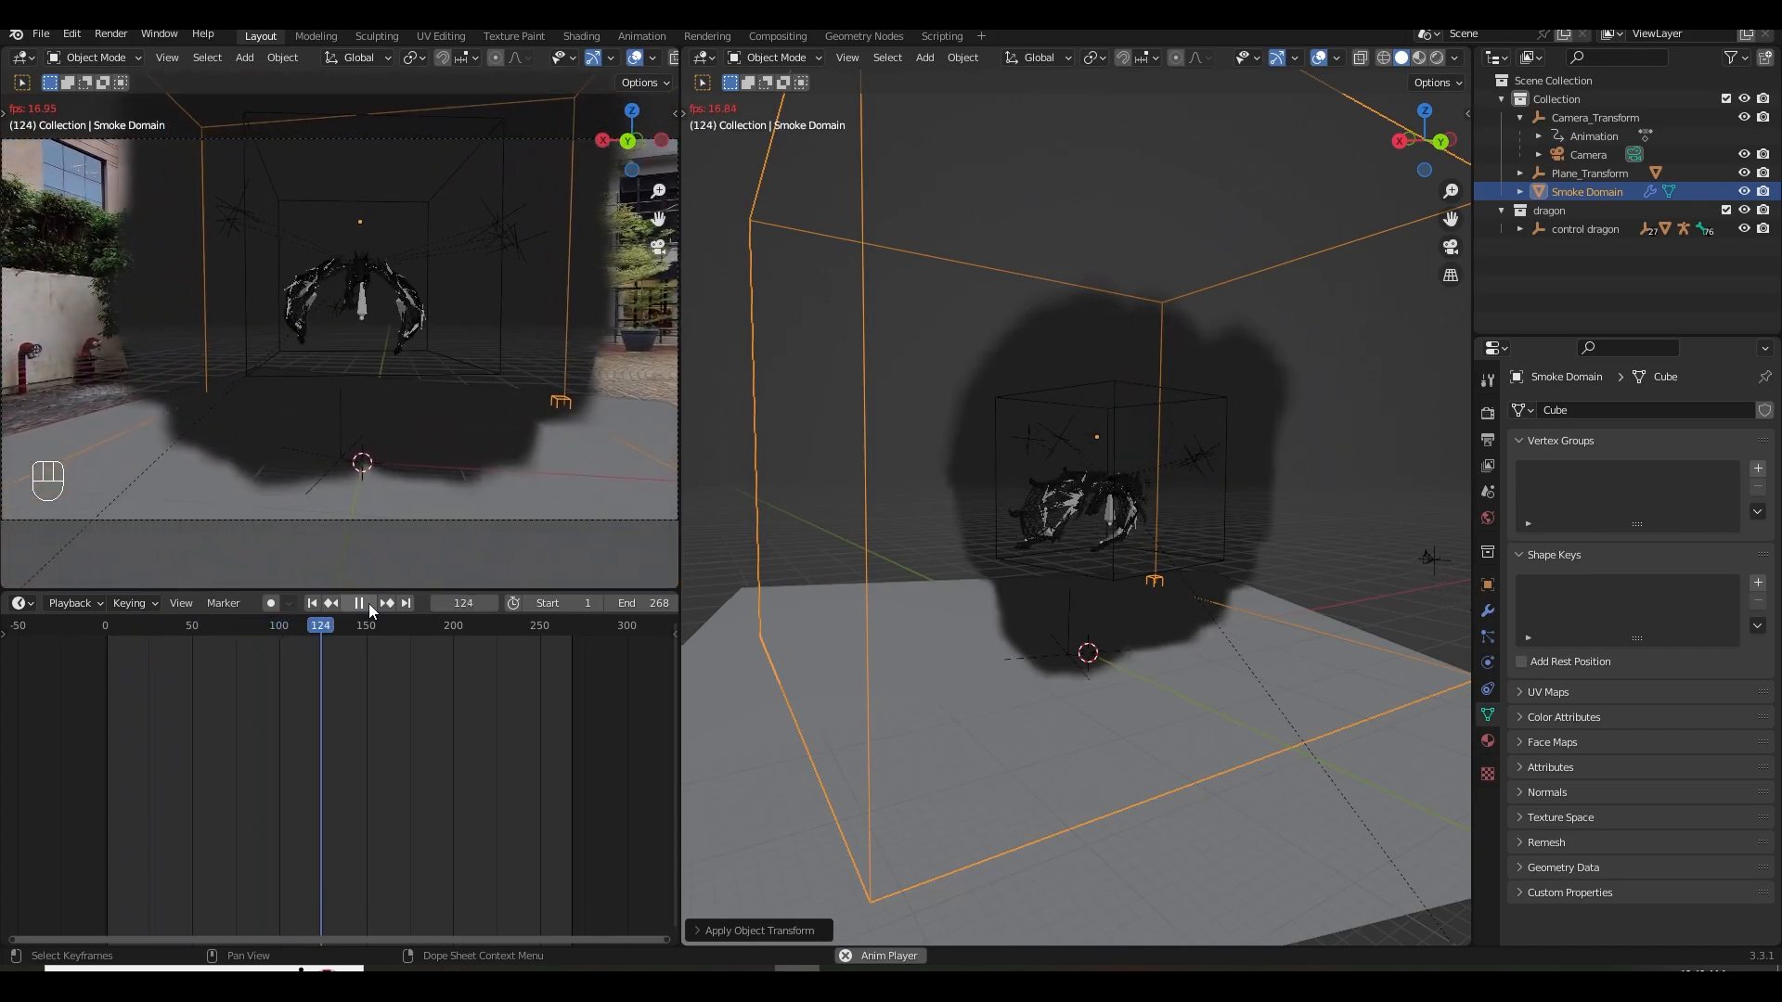
click(370, 603)
click(309, 605)
key(ctrl+s)
Set the resolution divisions of the smoke domain's gas simulation to 64 in its fluid physics settings.
shift+middle_drag(1167, 575, 1154, 563)
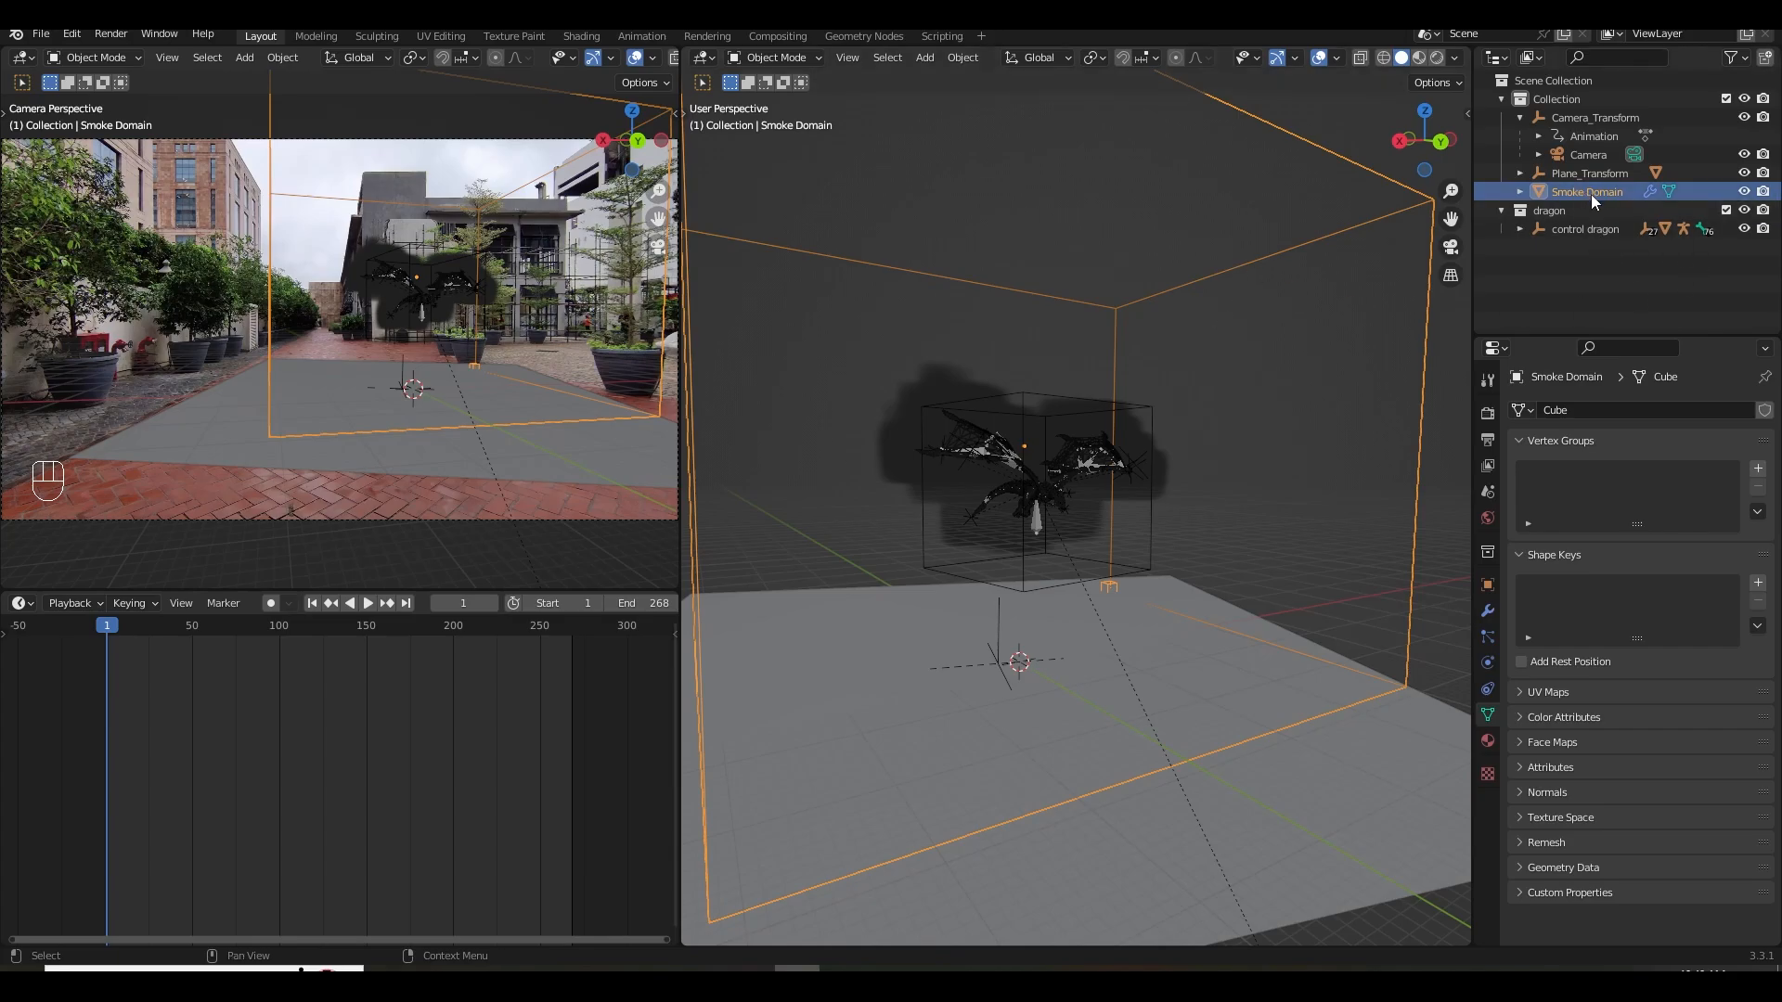
click(1488, 662)
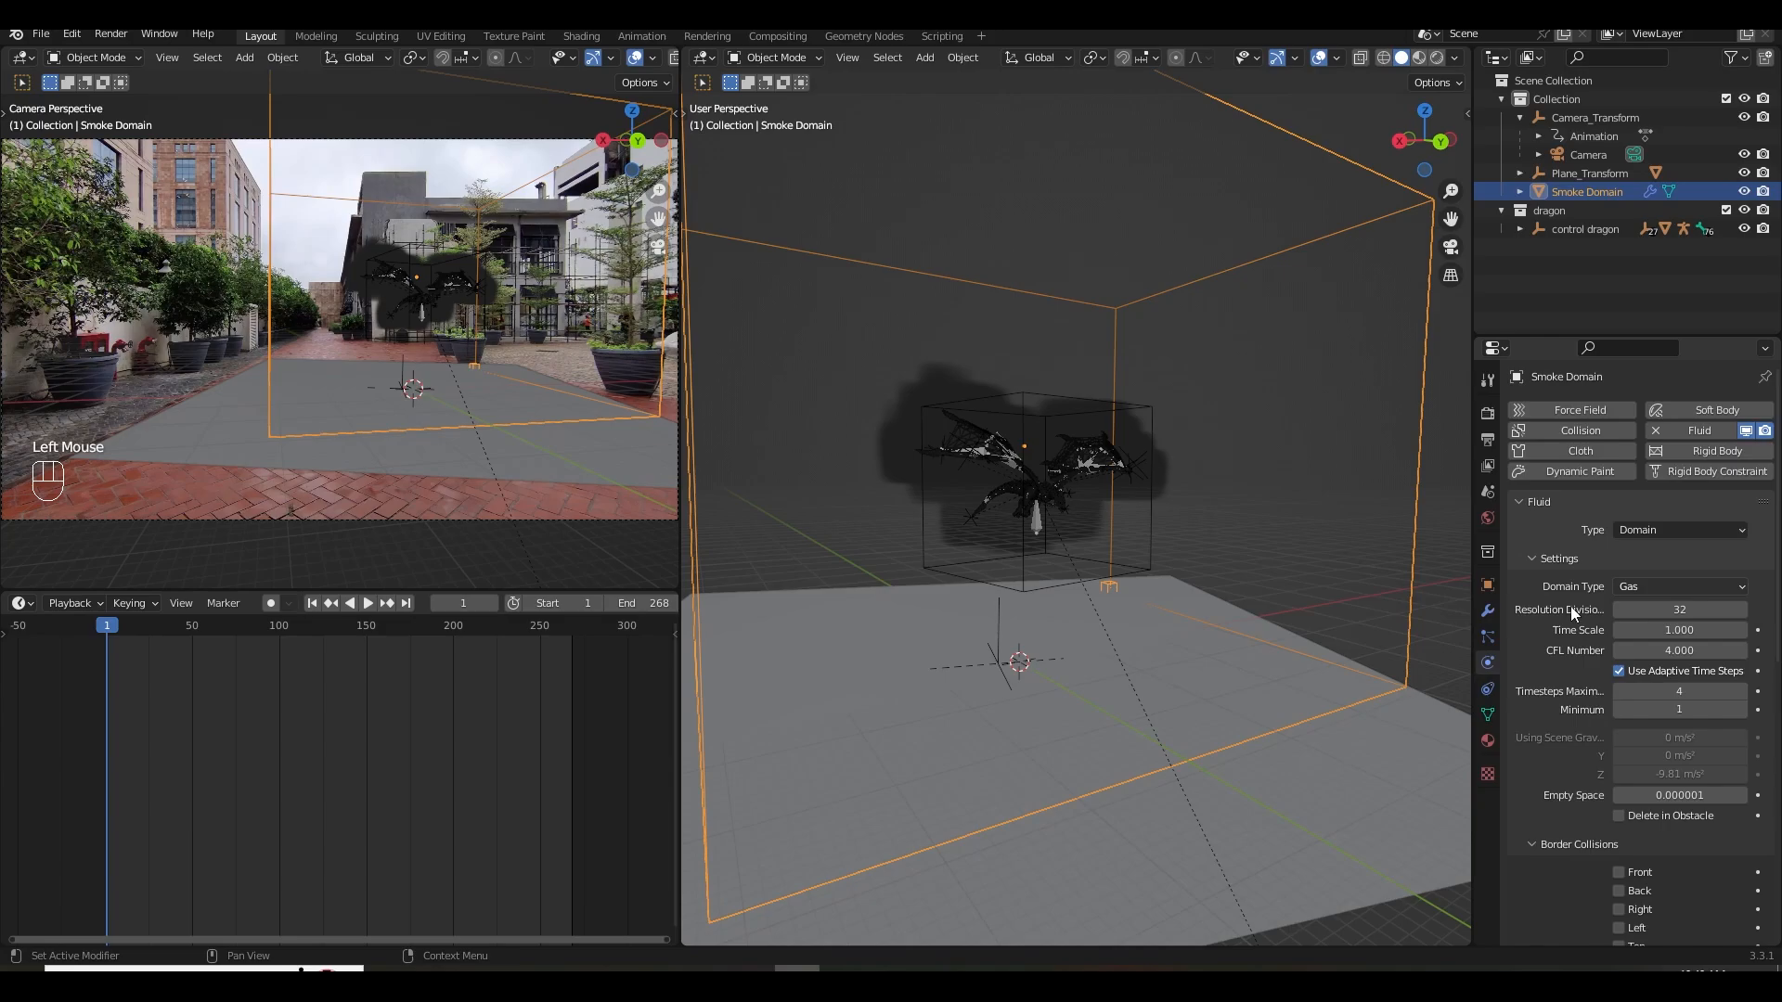
click(1650, 585)
click(1652, 583)
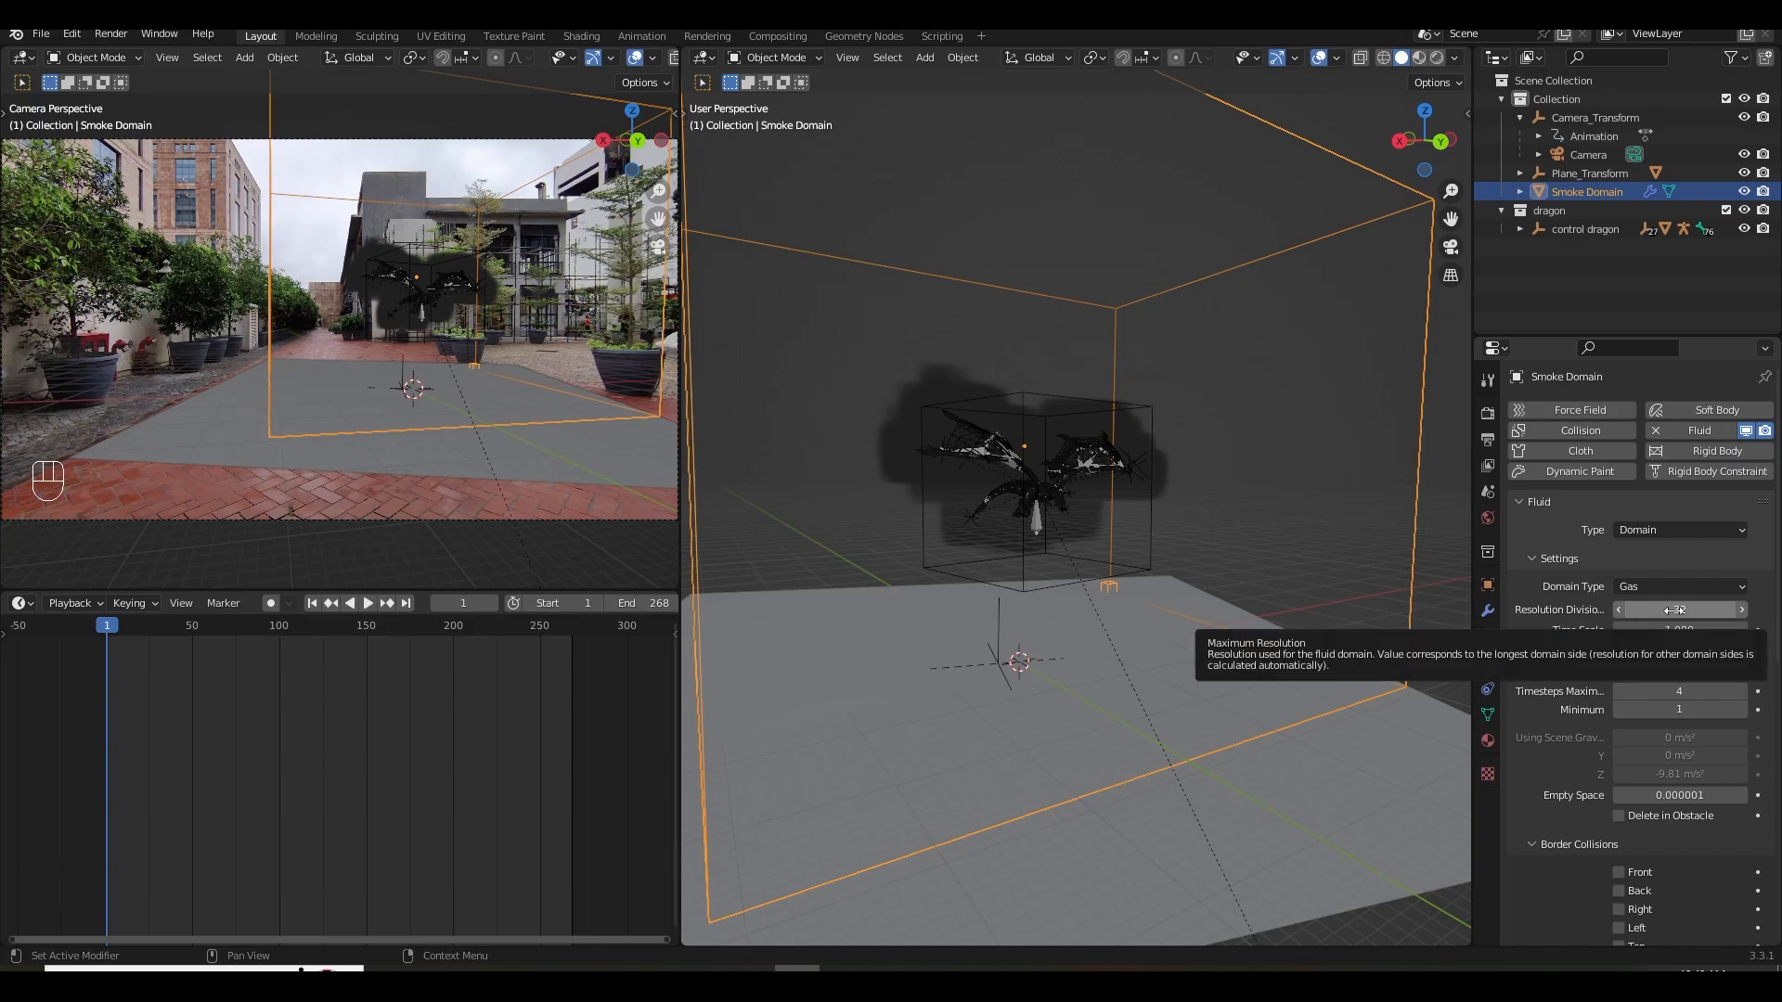
click(1625, 612)
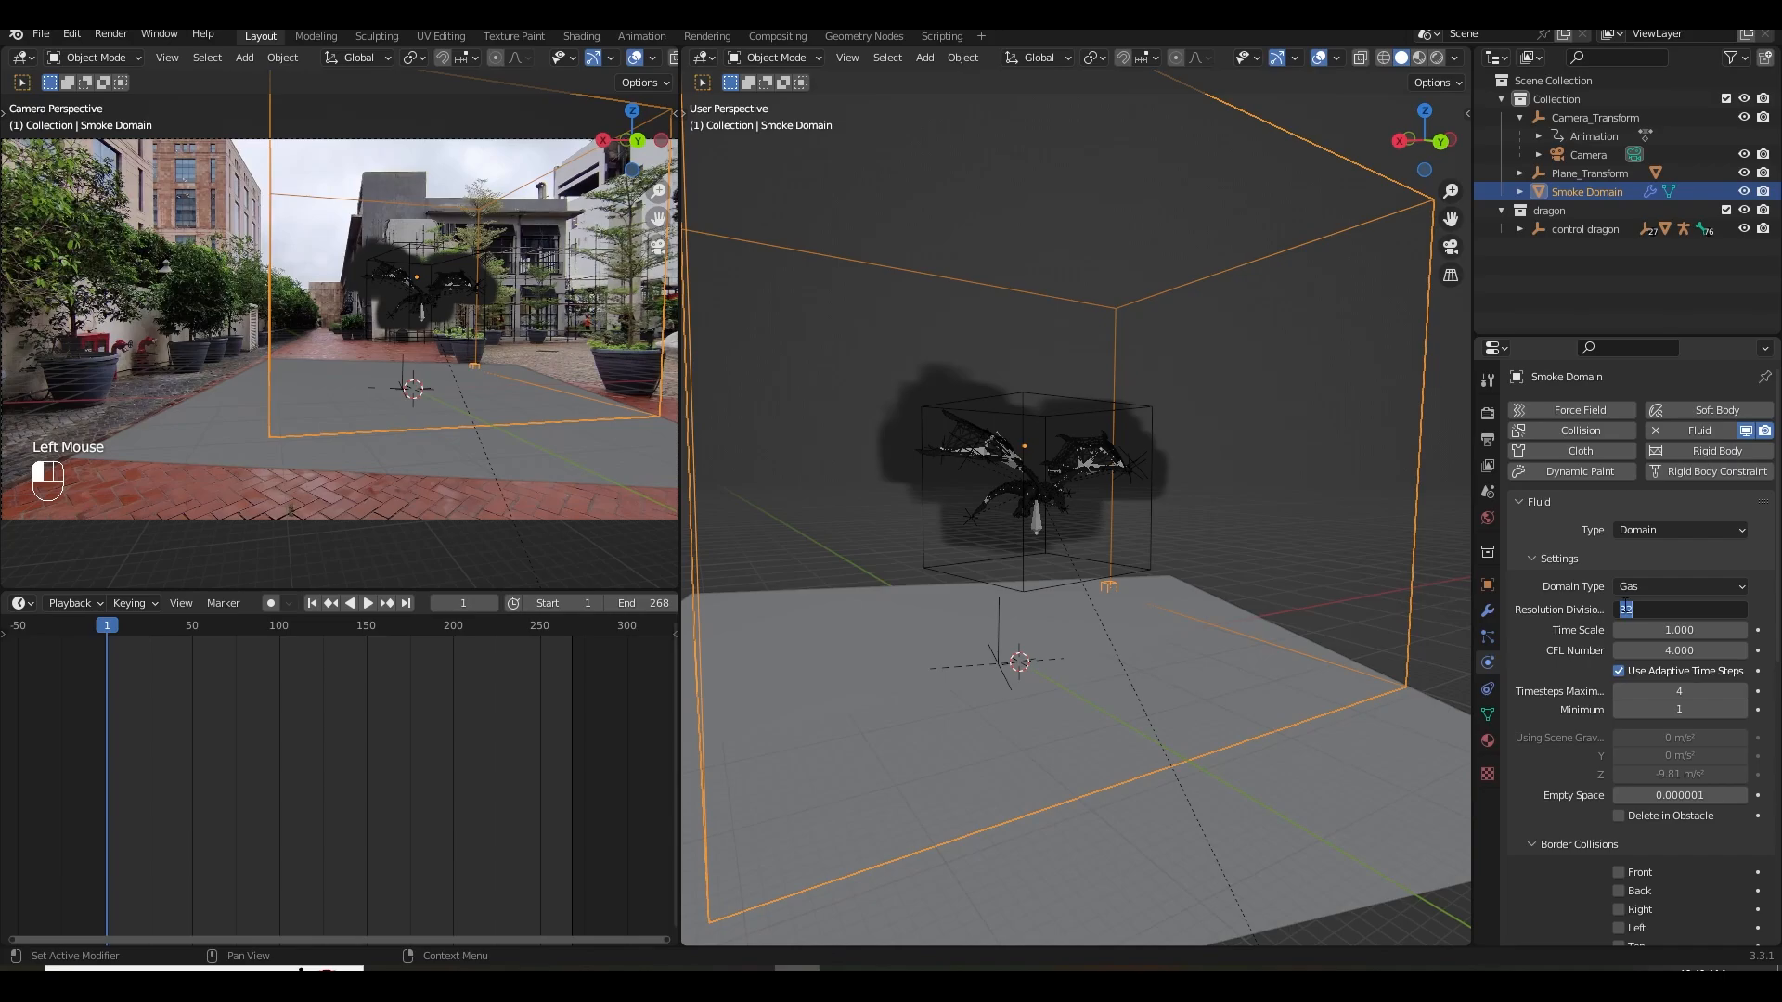
text(64)
key(Return)
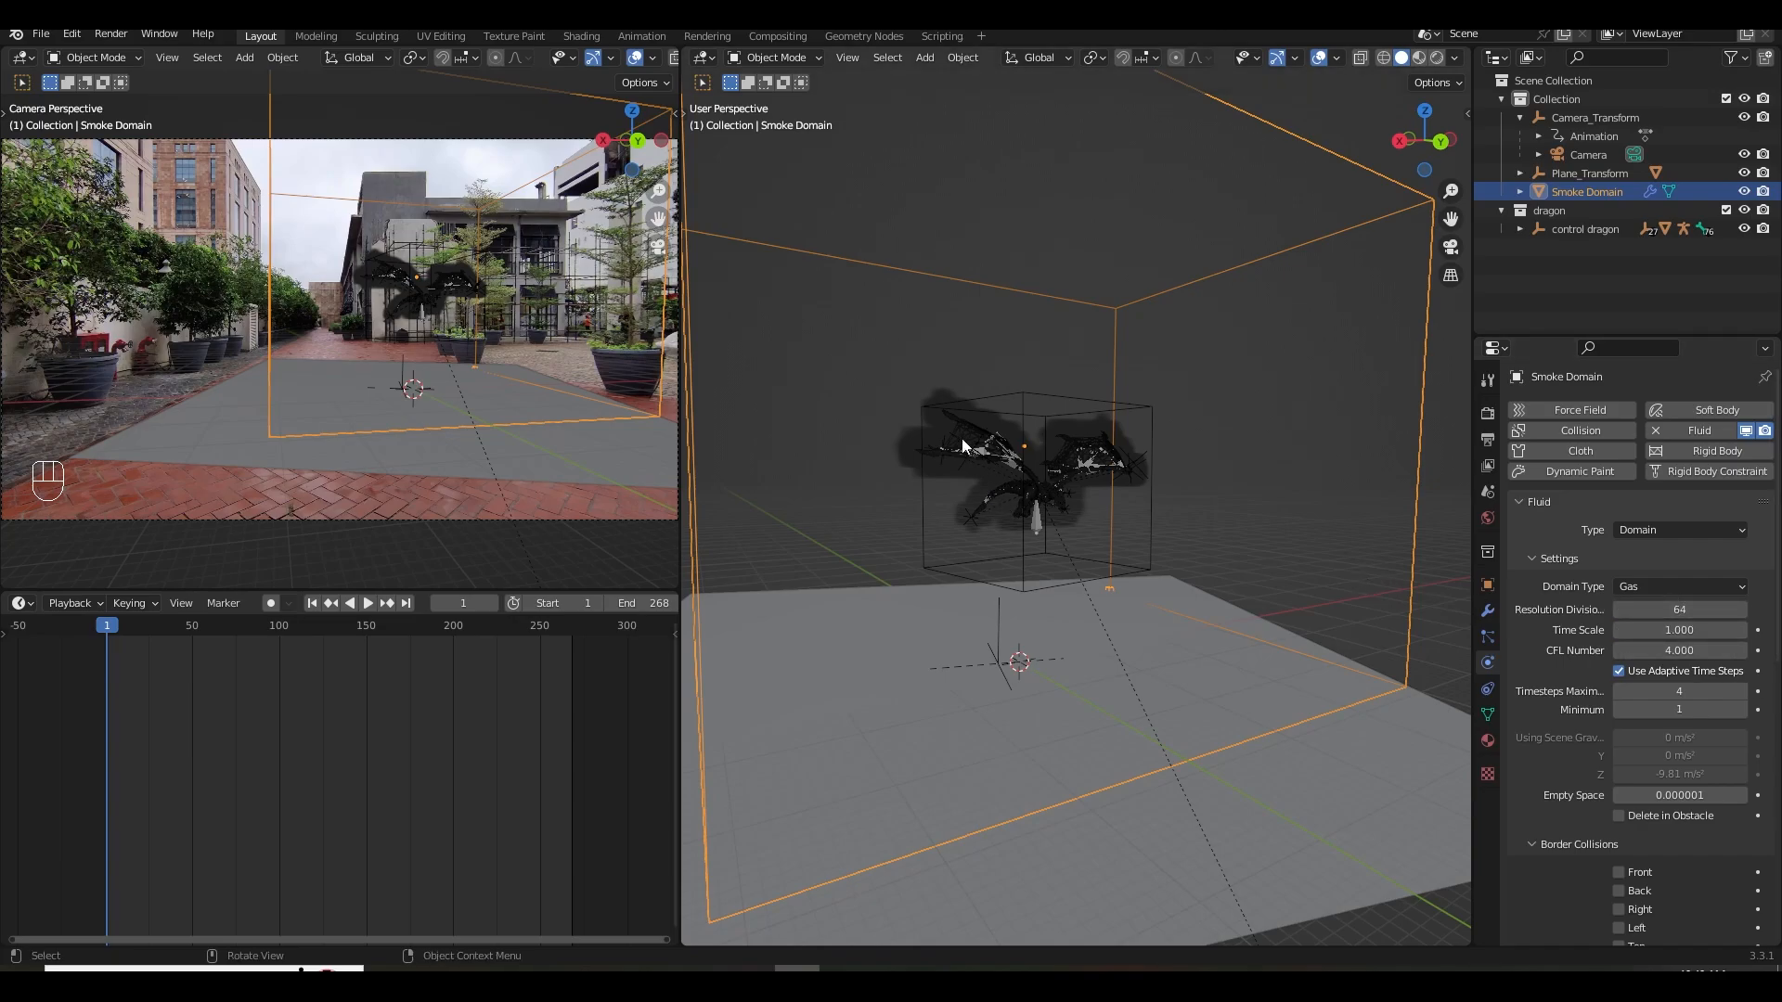
Set the smoke domain's resolution divisions back to 32 and compare the smoke around the dragon up close.
click(1679, 610)
text(32)
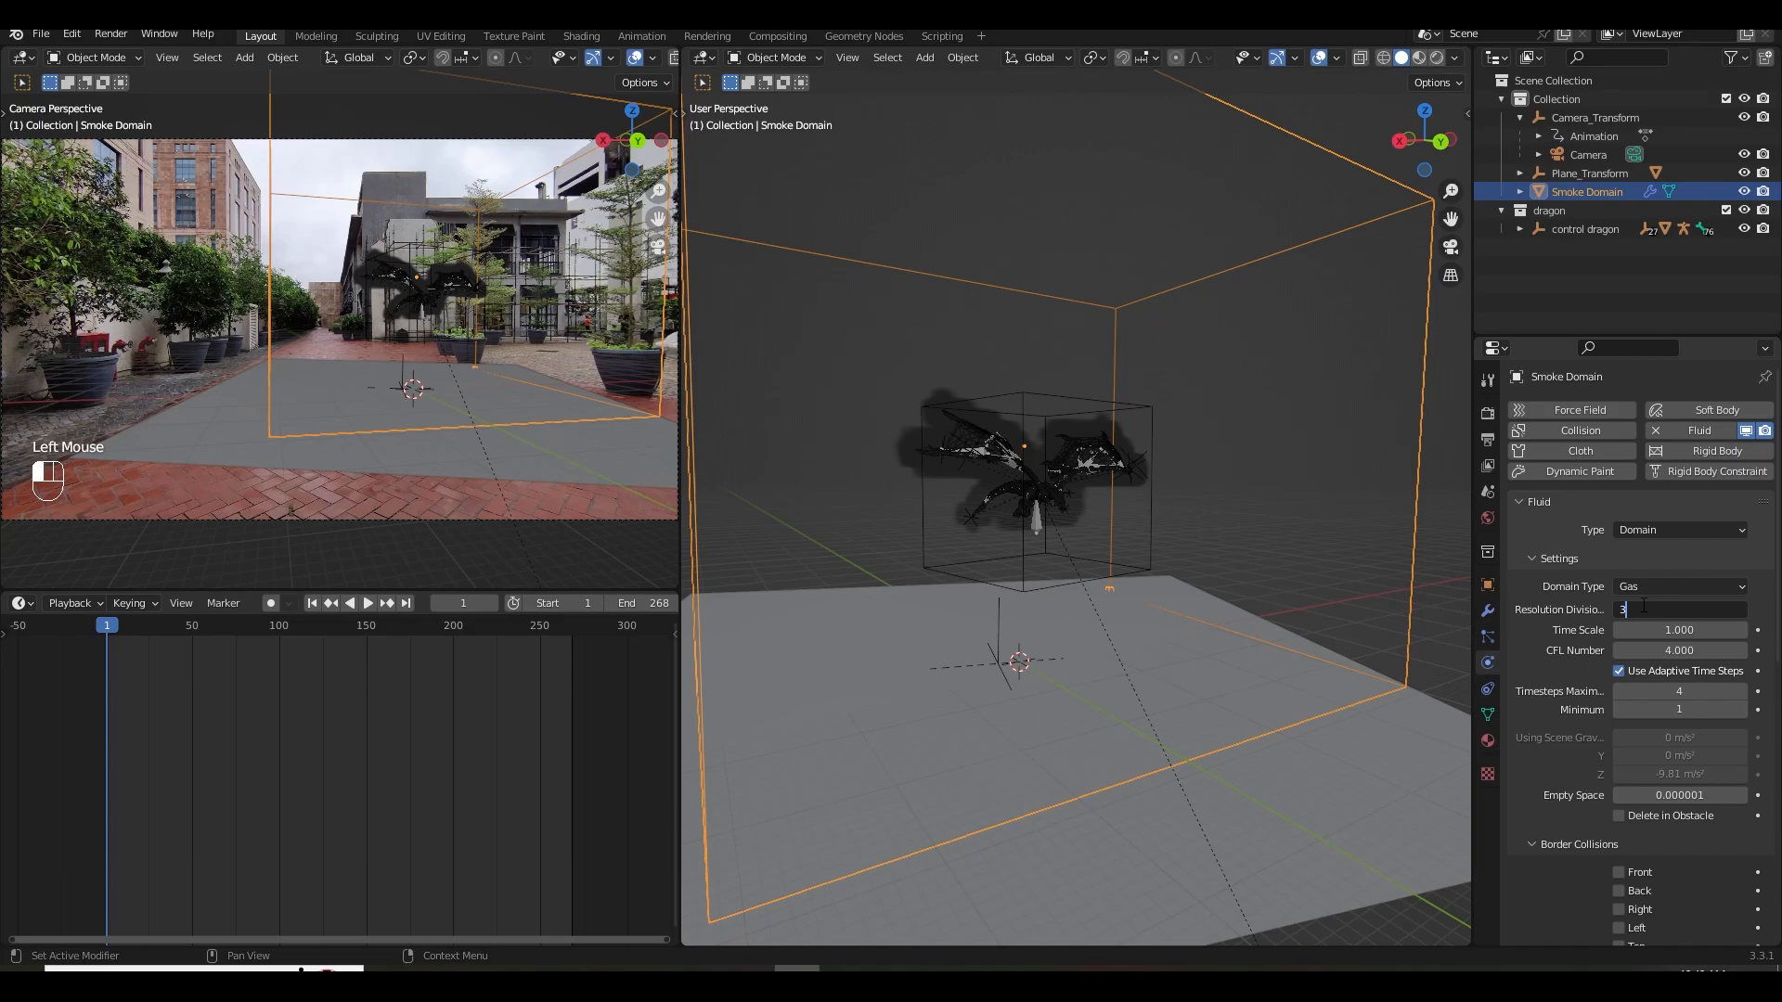
key(Return)
scroll(933, 377, up, 3)
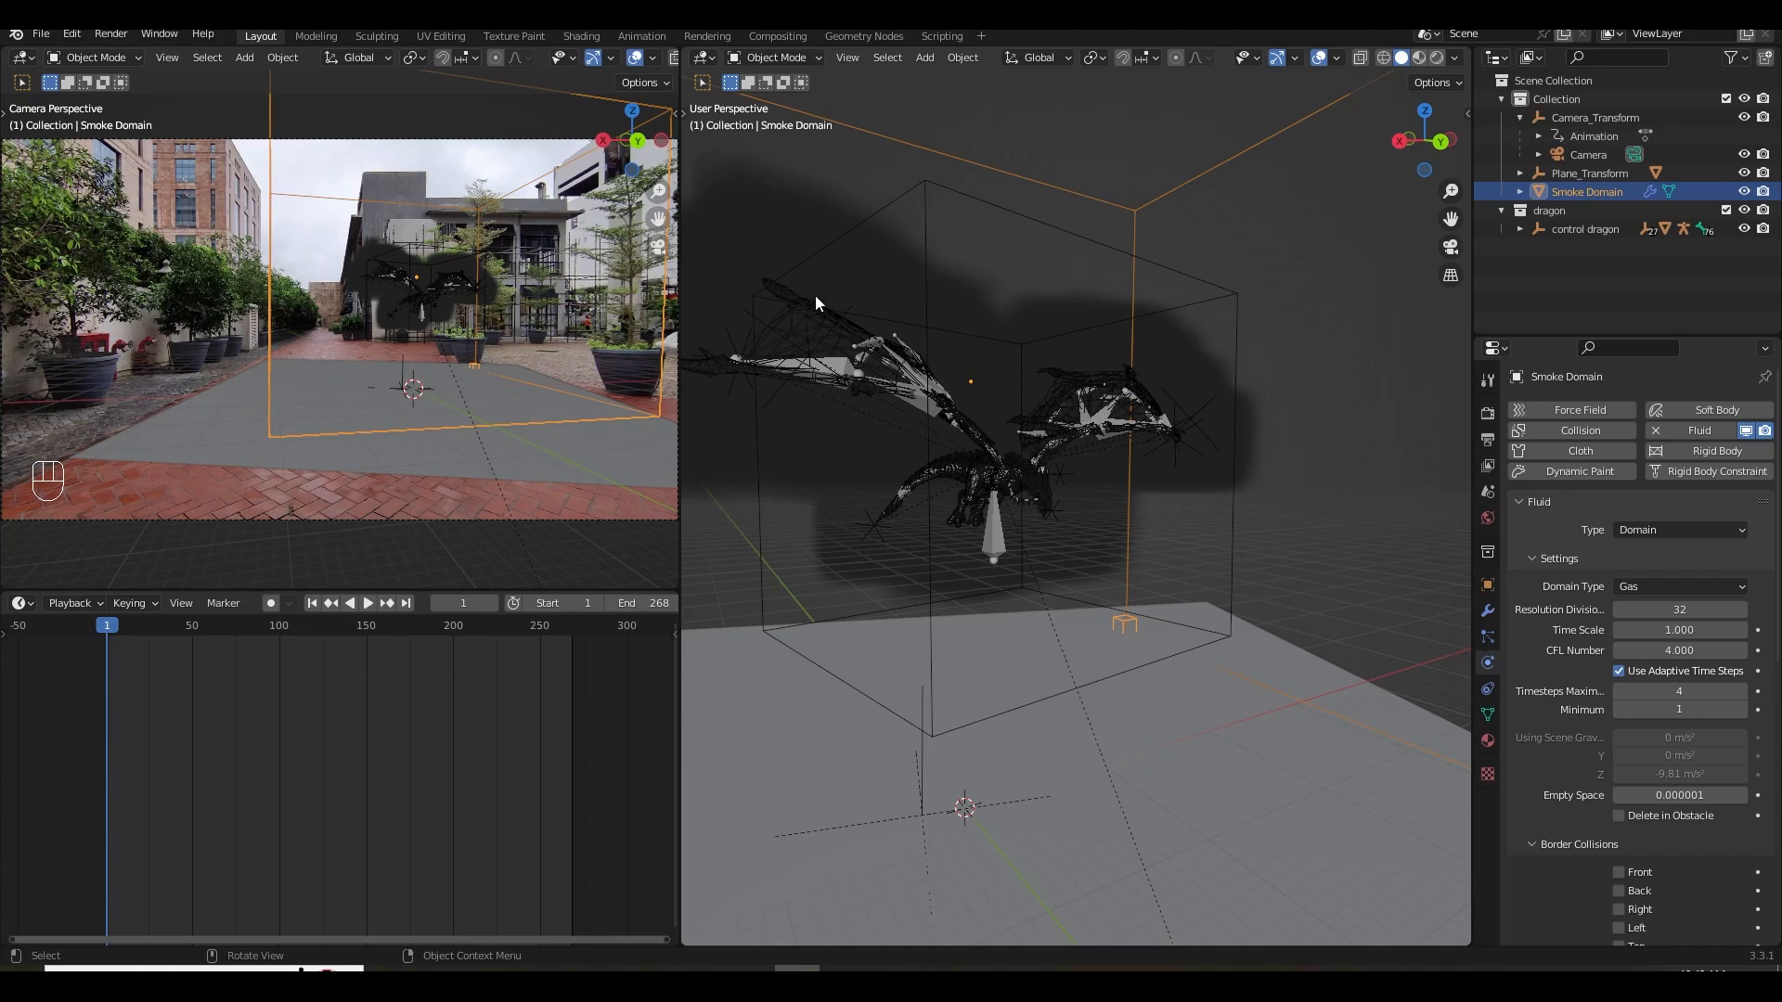
Try 64 and 128 resolution divisions on the smoke domain, and settle on 64.
drag(1661, 609, 1670, 612)
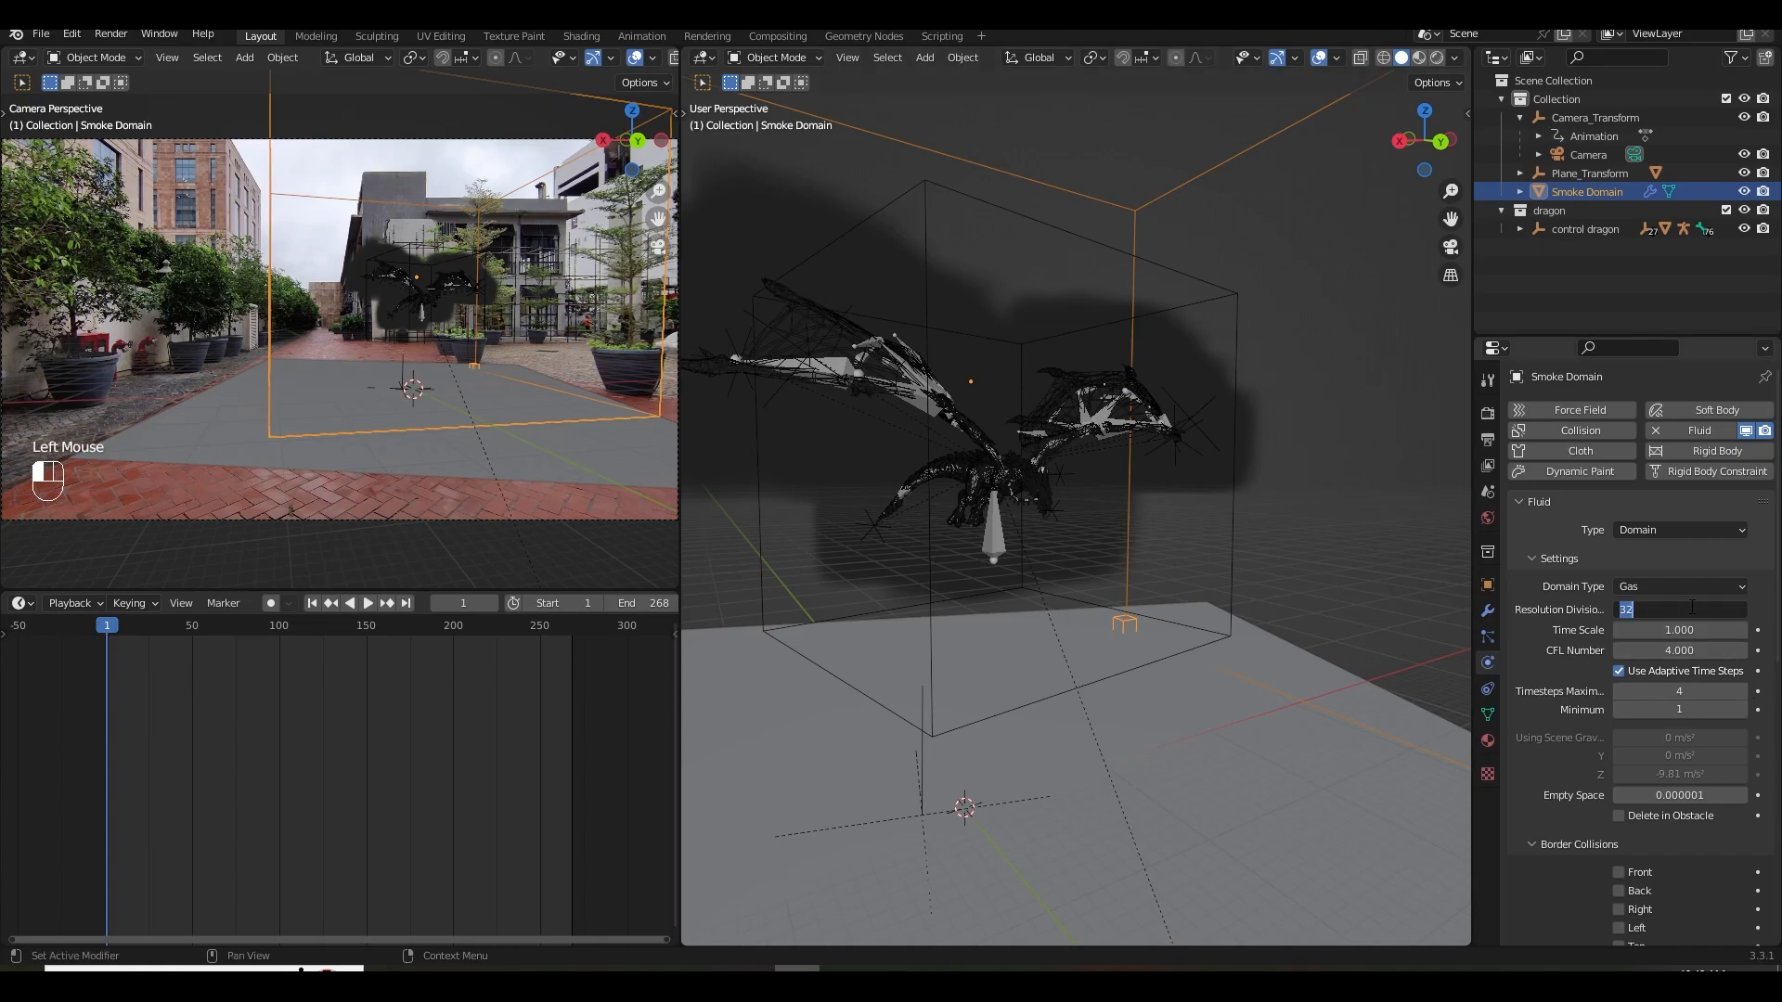
click(1671, 613)
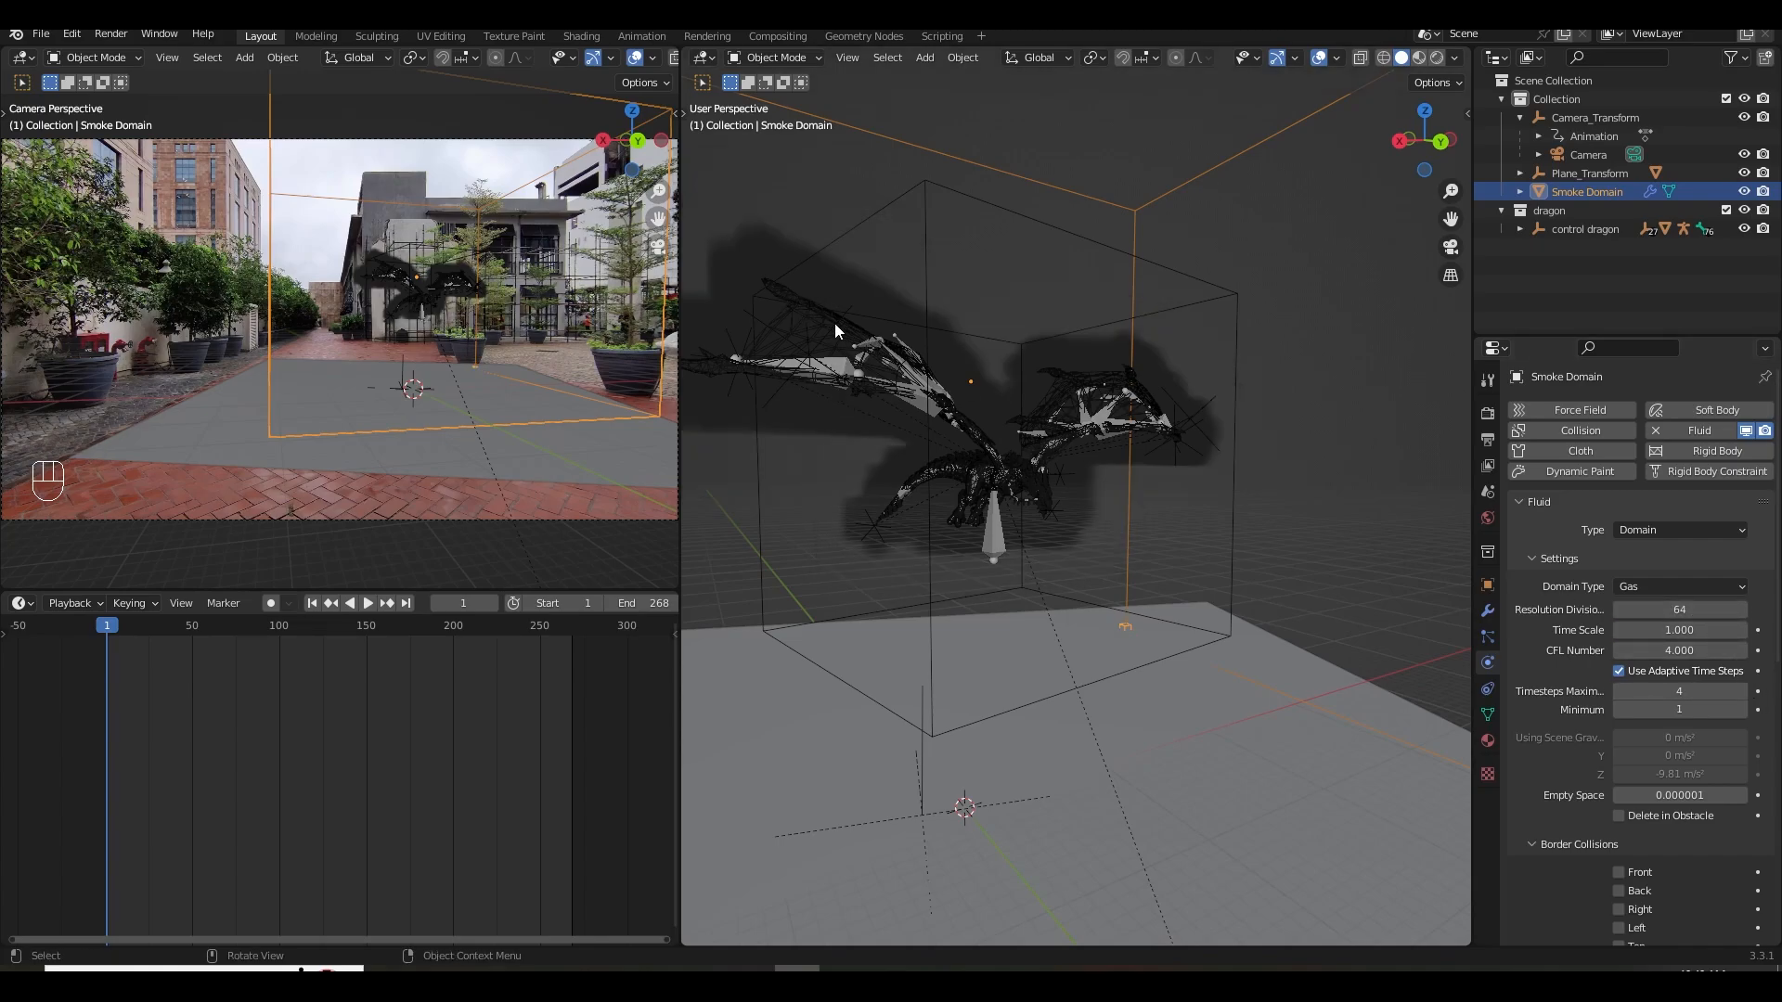
text(128)
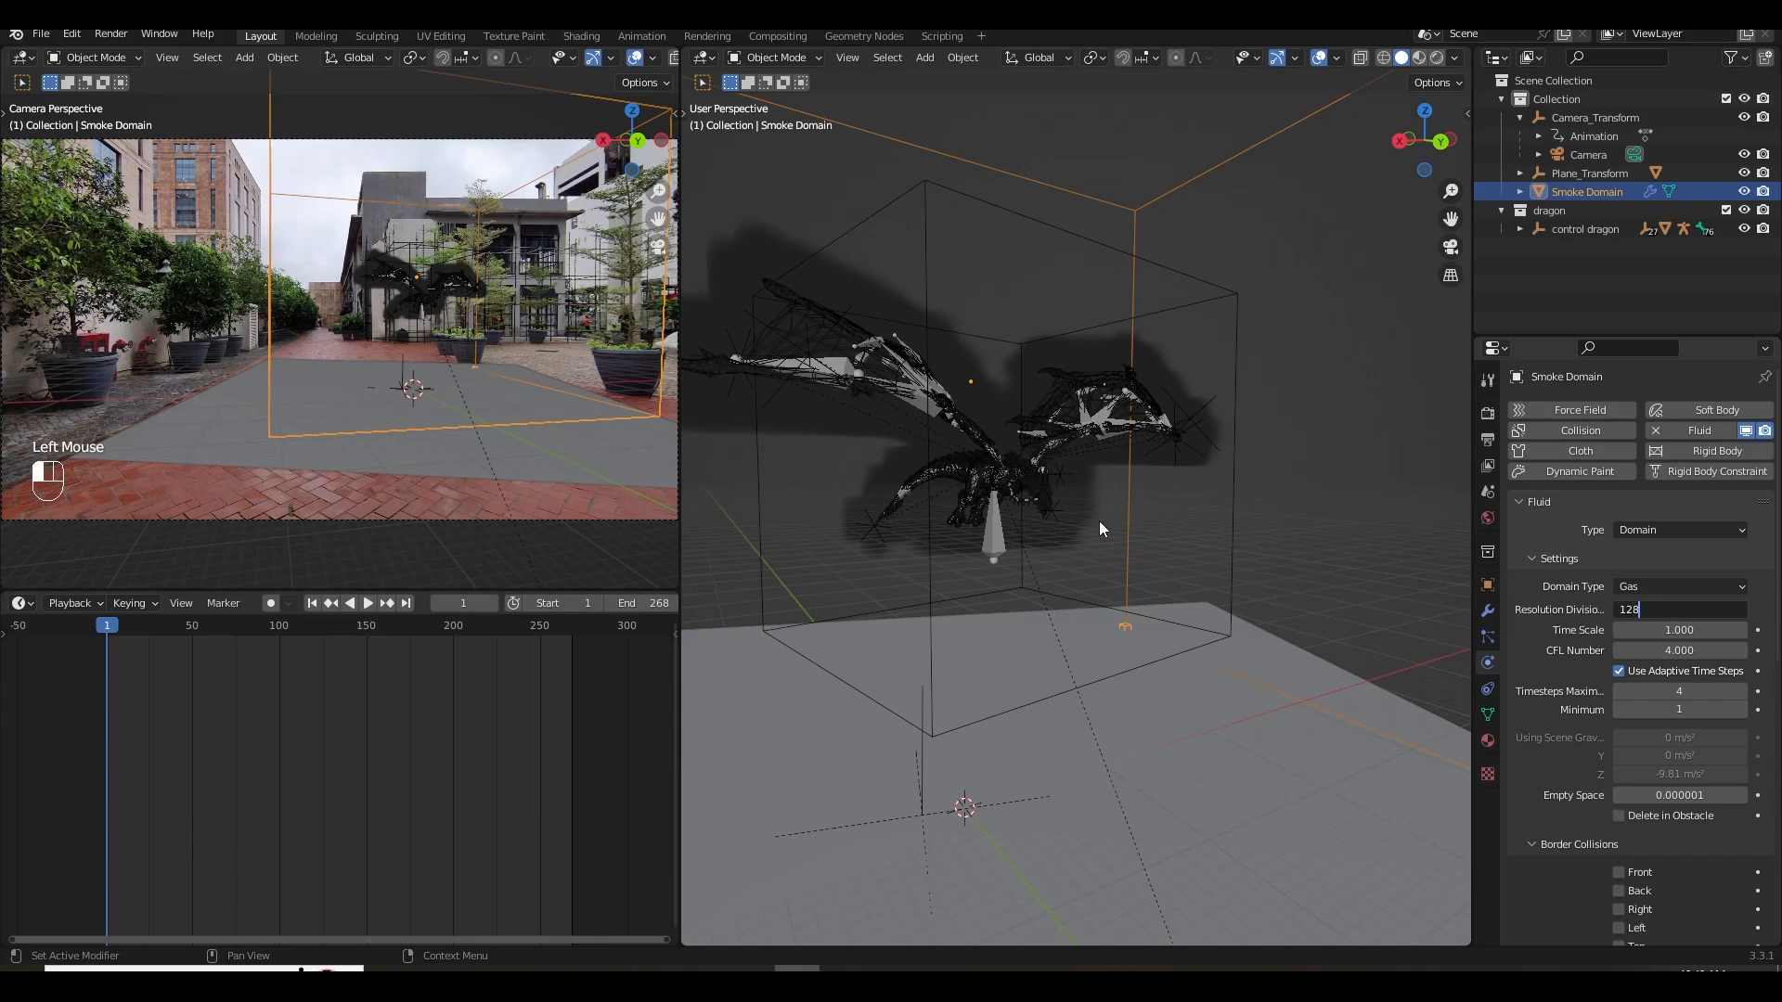
click(860, 348)
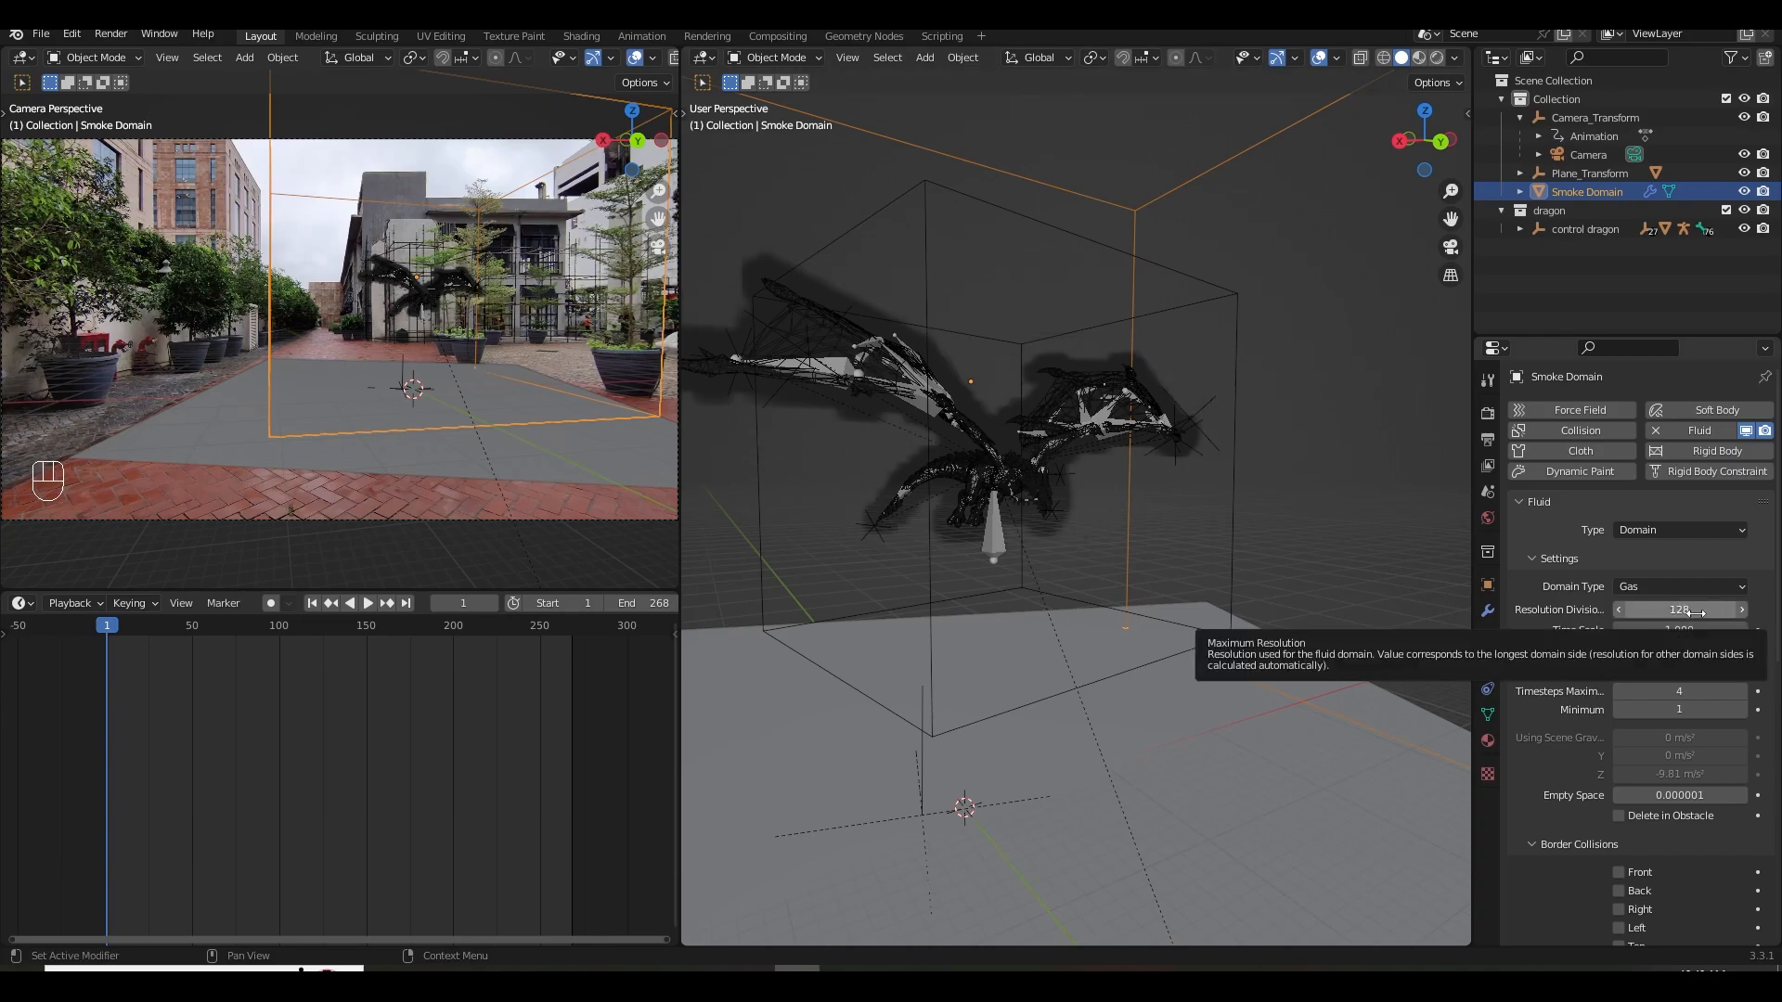
drag(1698, 609, 1628, 610)
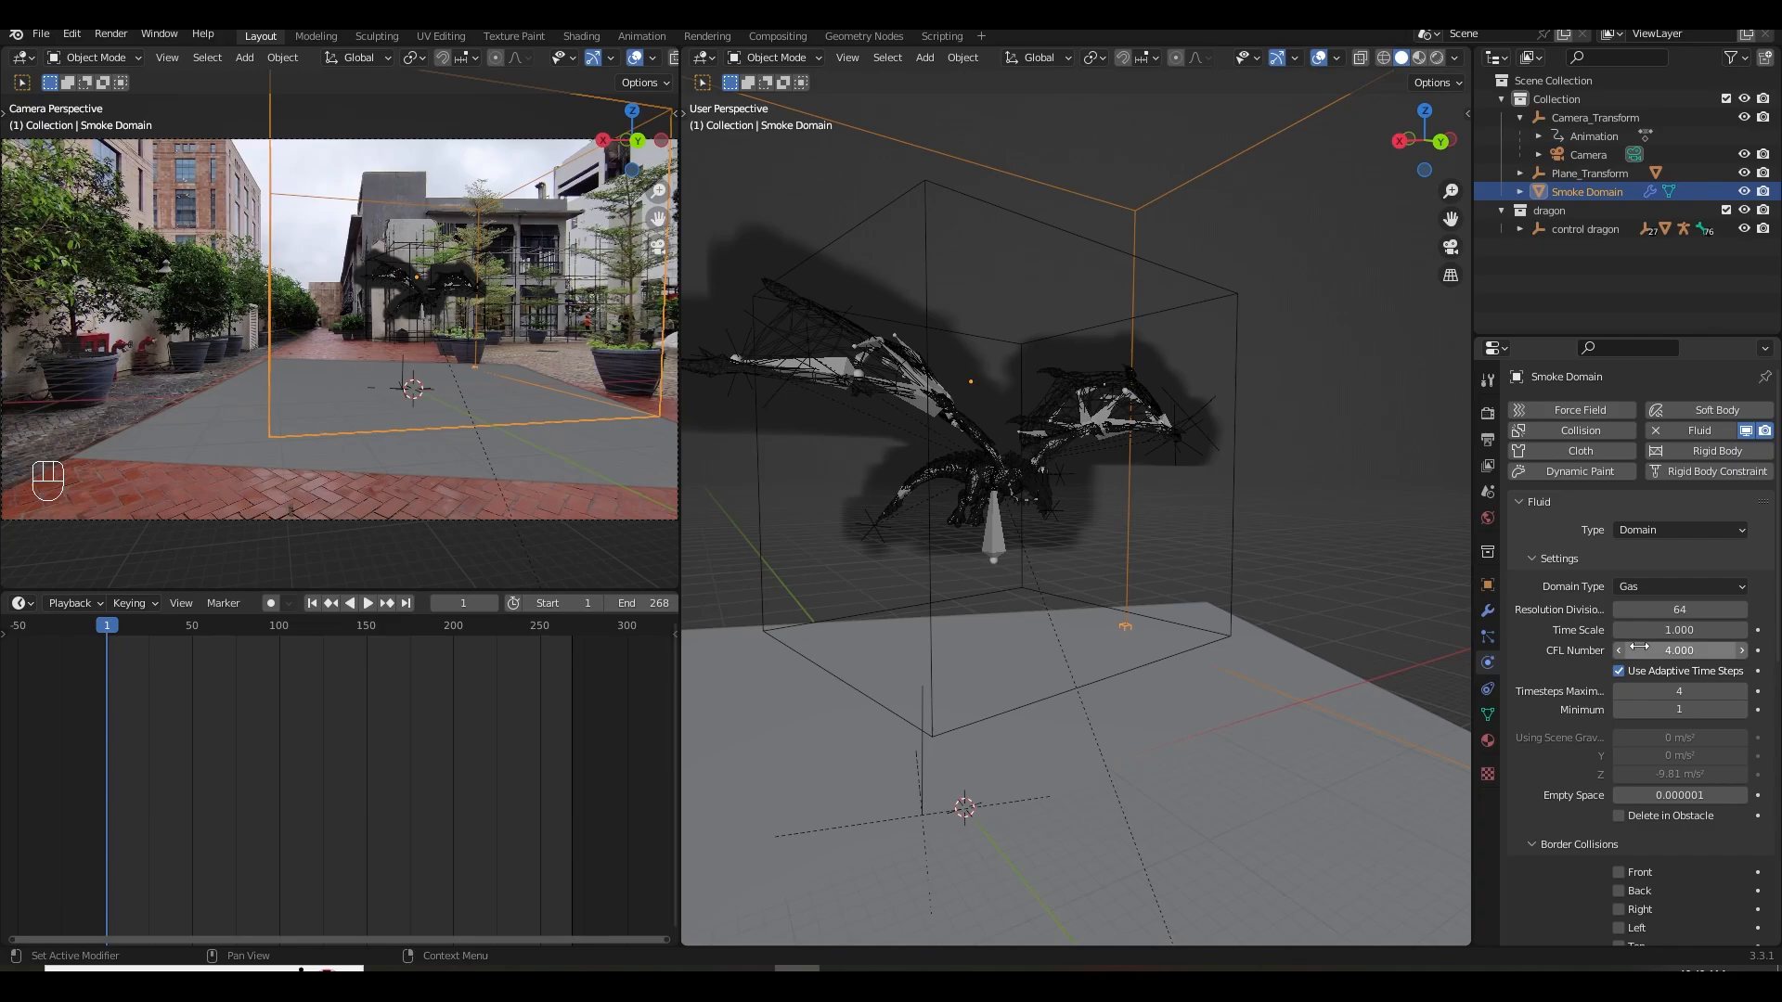
Set the smoke domain's adaptive timesteps to a maximum of 12 and a minimum of 4.
click(1684, 693)
text(12)
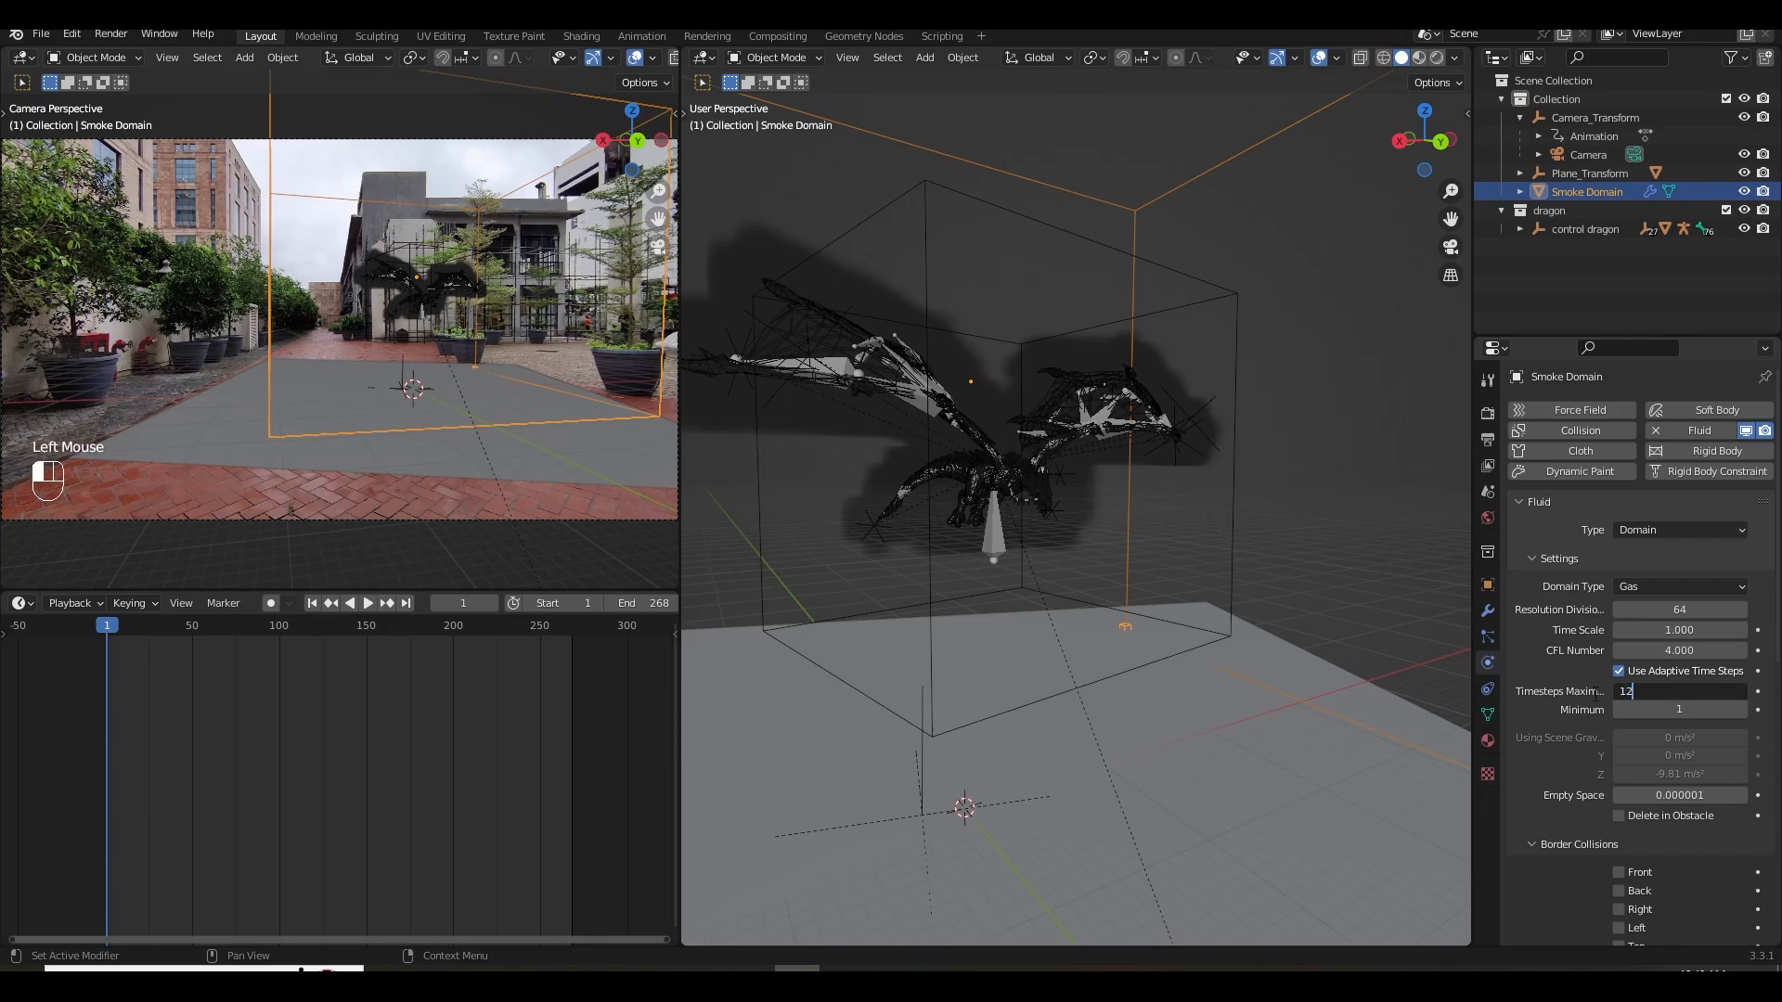
click(1584, 710)
text(4)
key(Return)
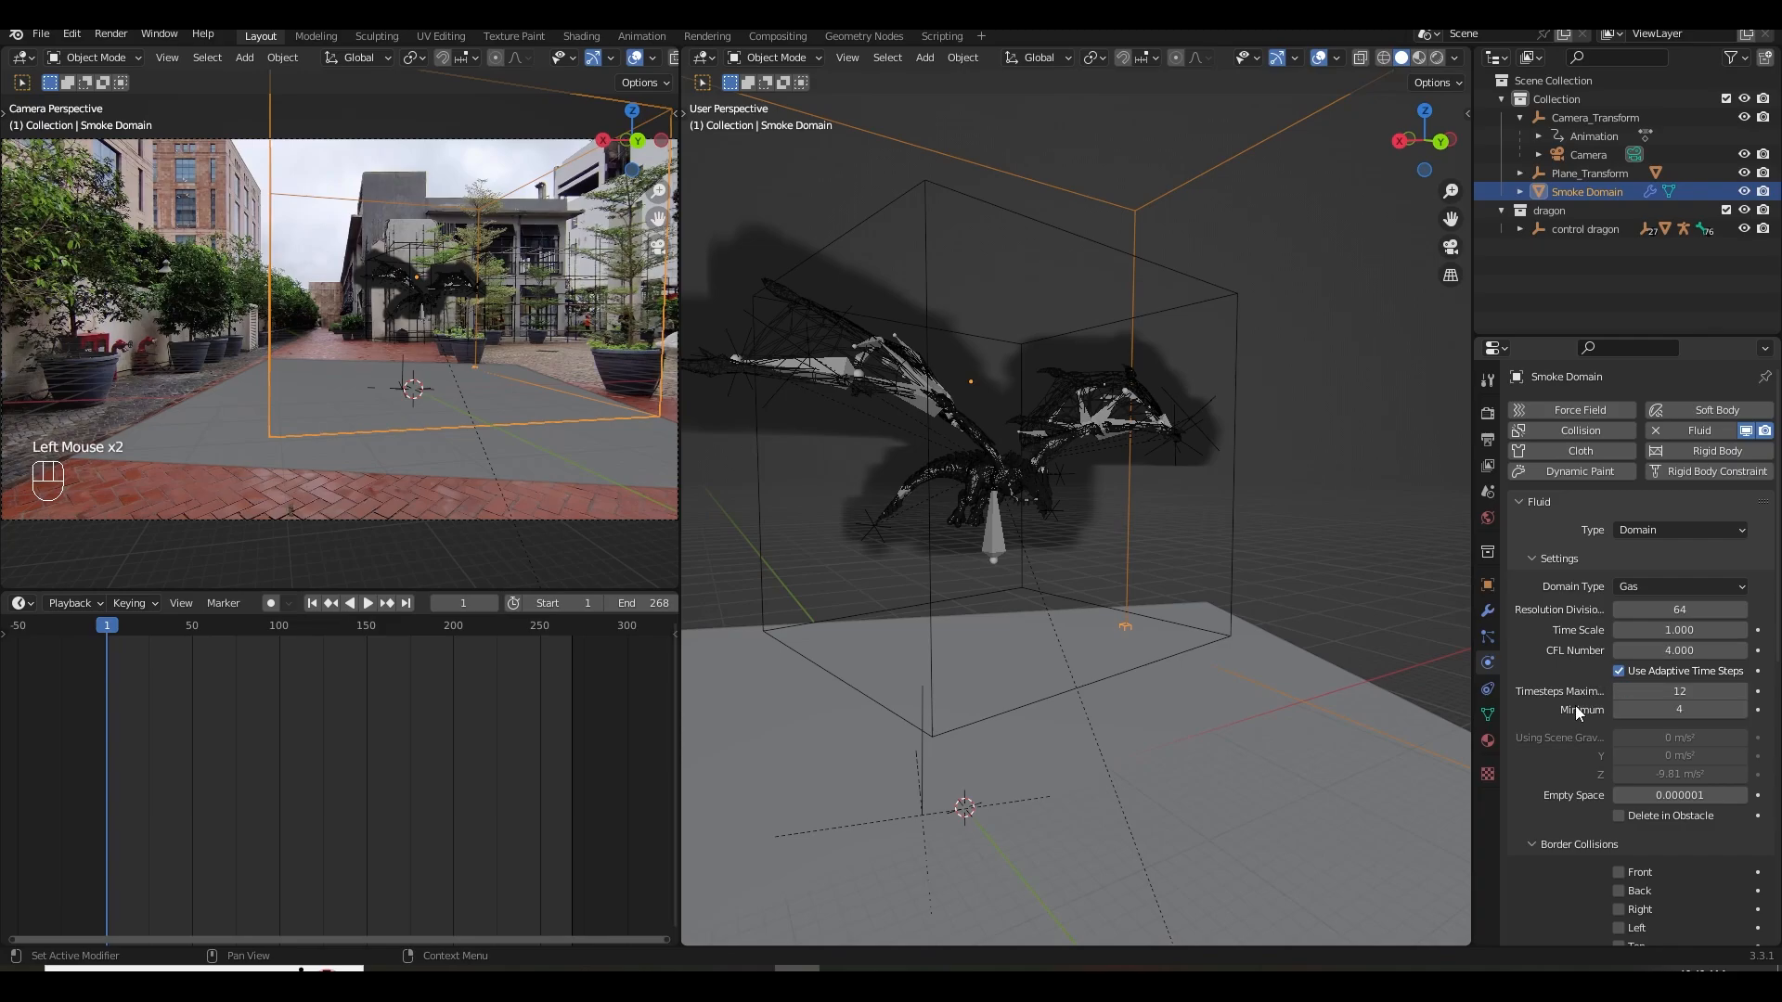
Enable Adaptive Domain for the smoke domain and inspect how its bounds fit around the dragon.
scroll(1574, 706, down, 8)
scroll(1151, 596, down, 5)
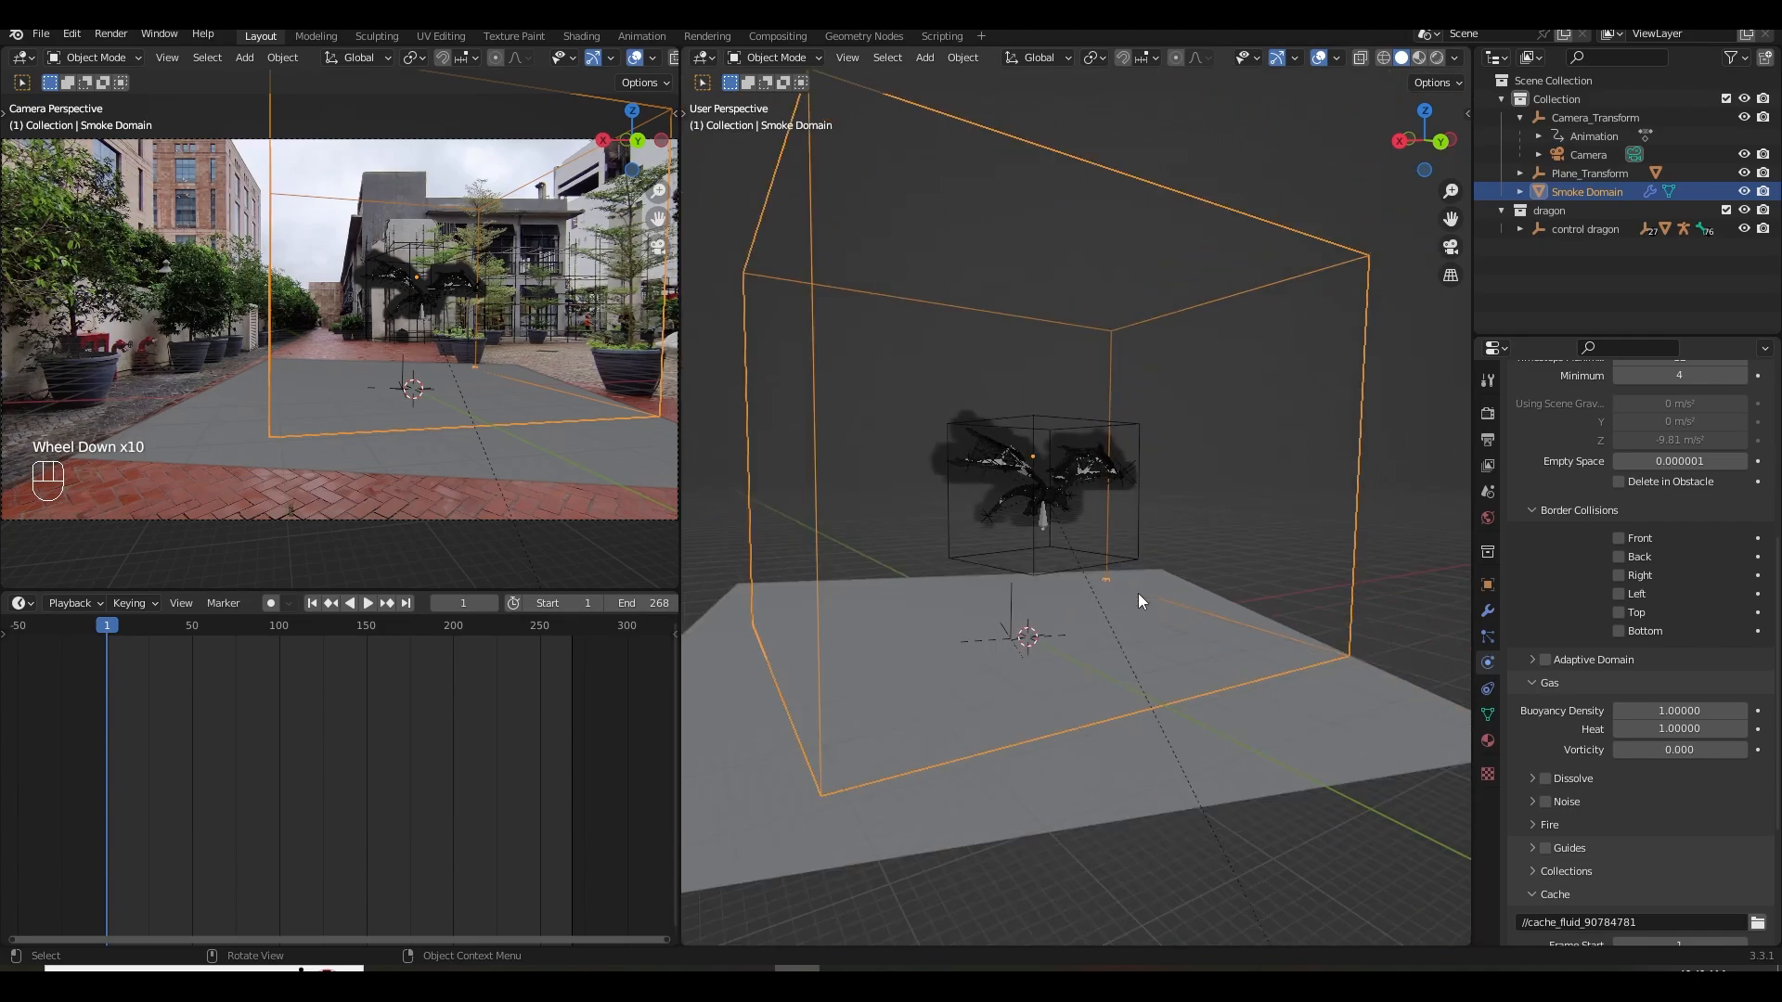
middle_drag(1138, 593, 1197, 436)
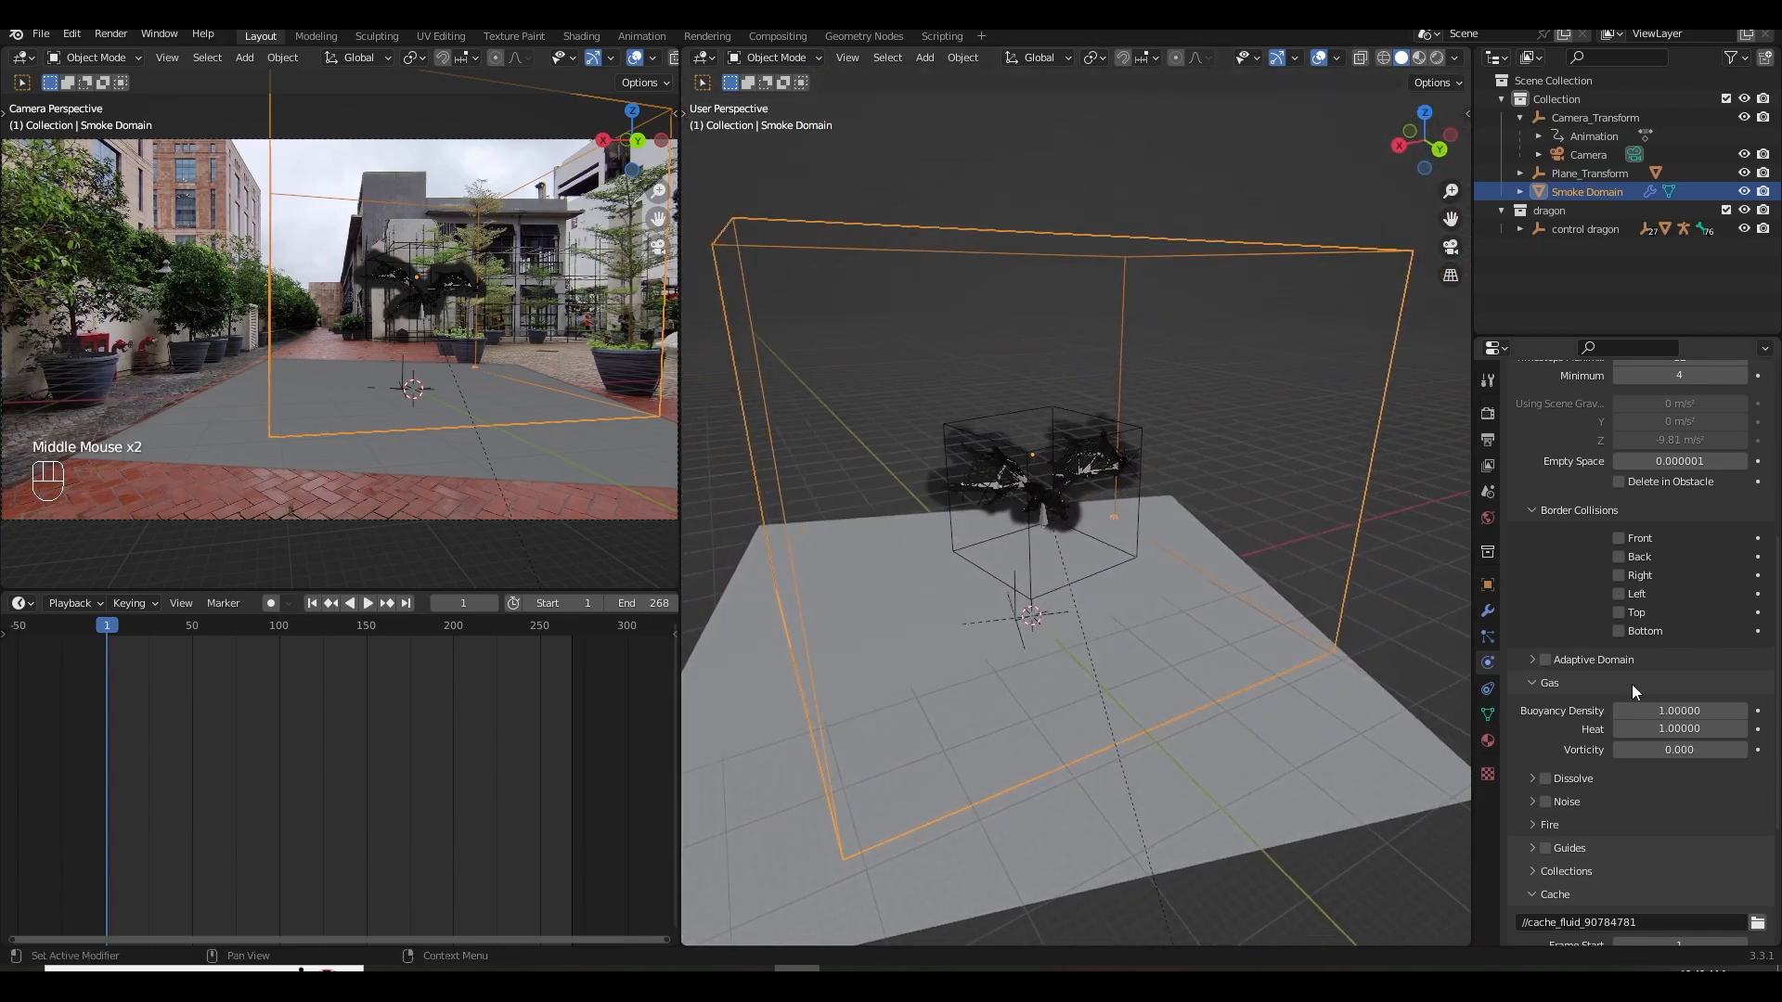
click(1546, 659)
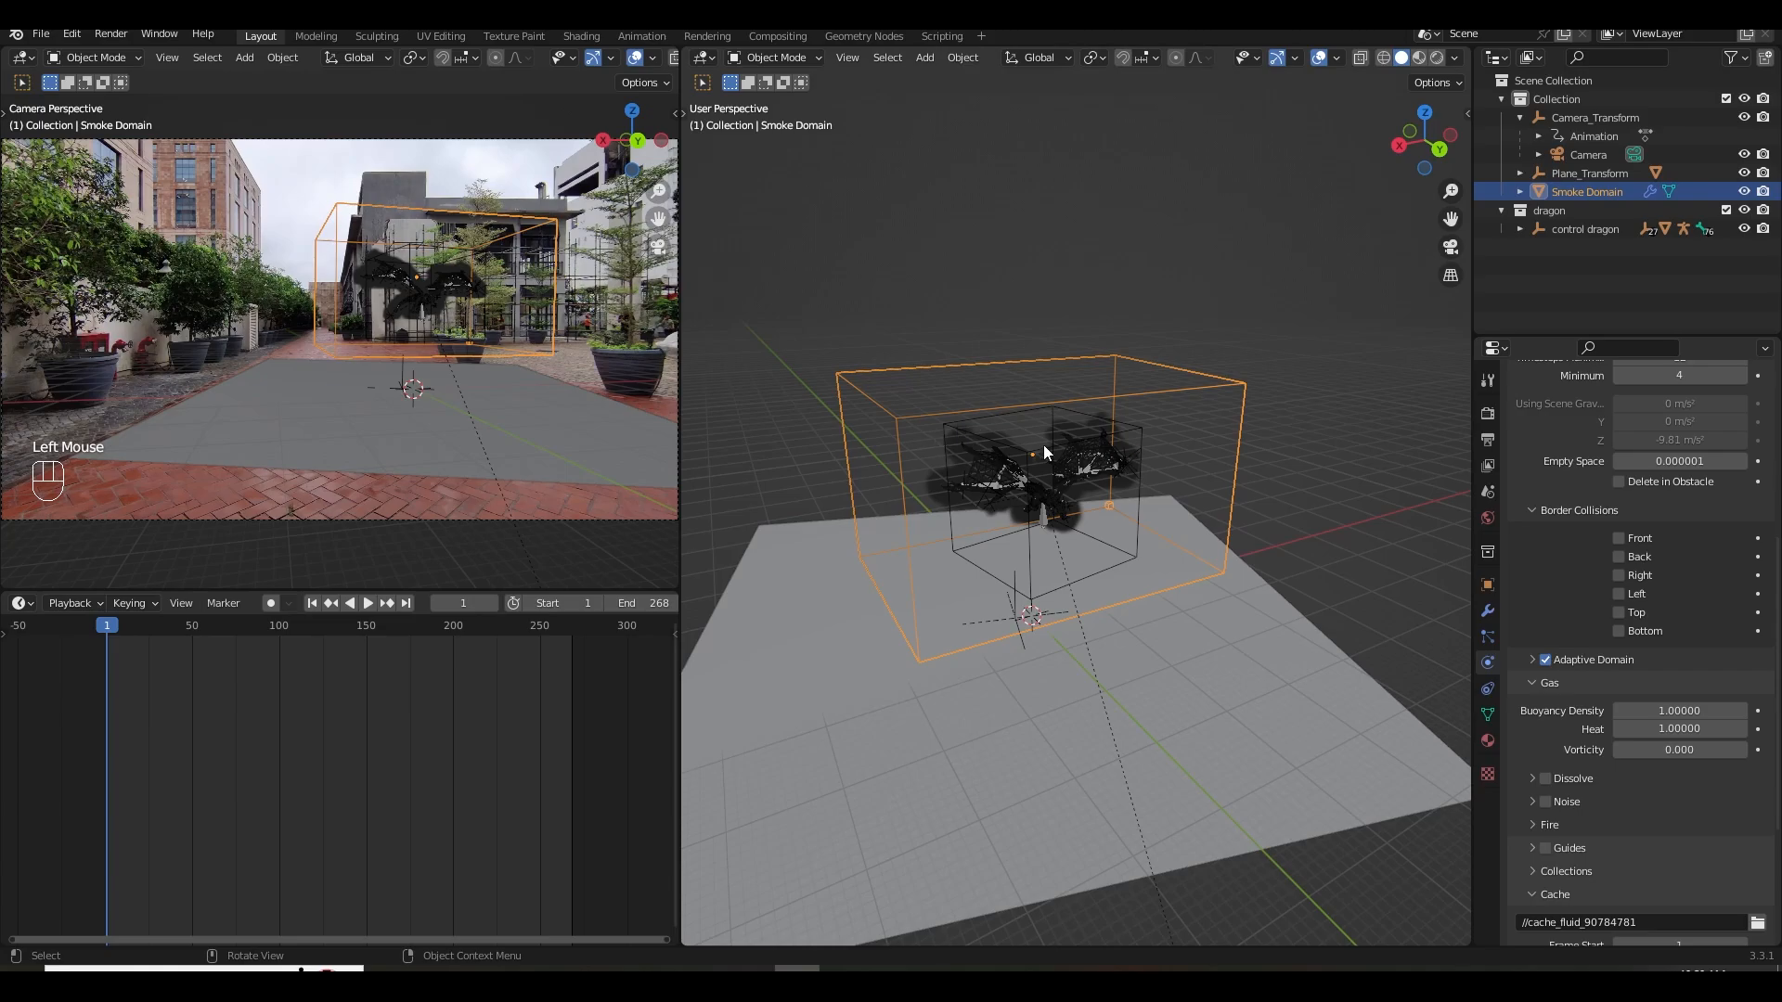
middle_drag(1044, 446, 1078, 431)
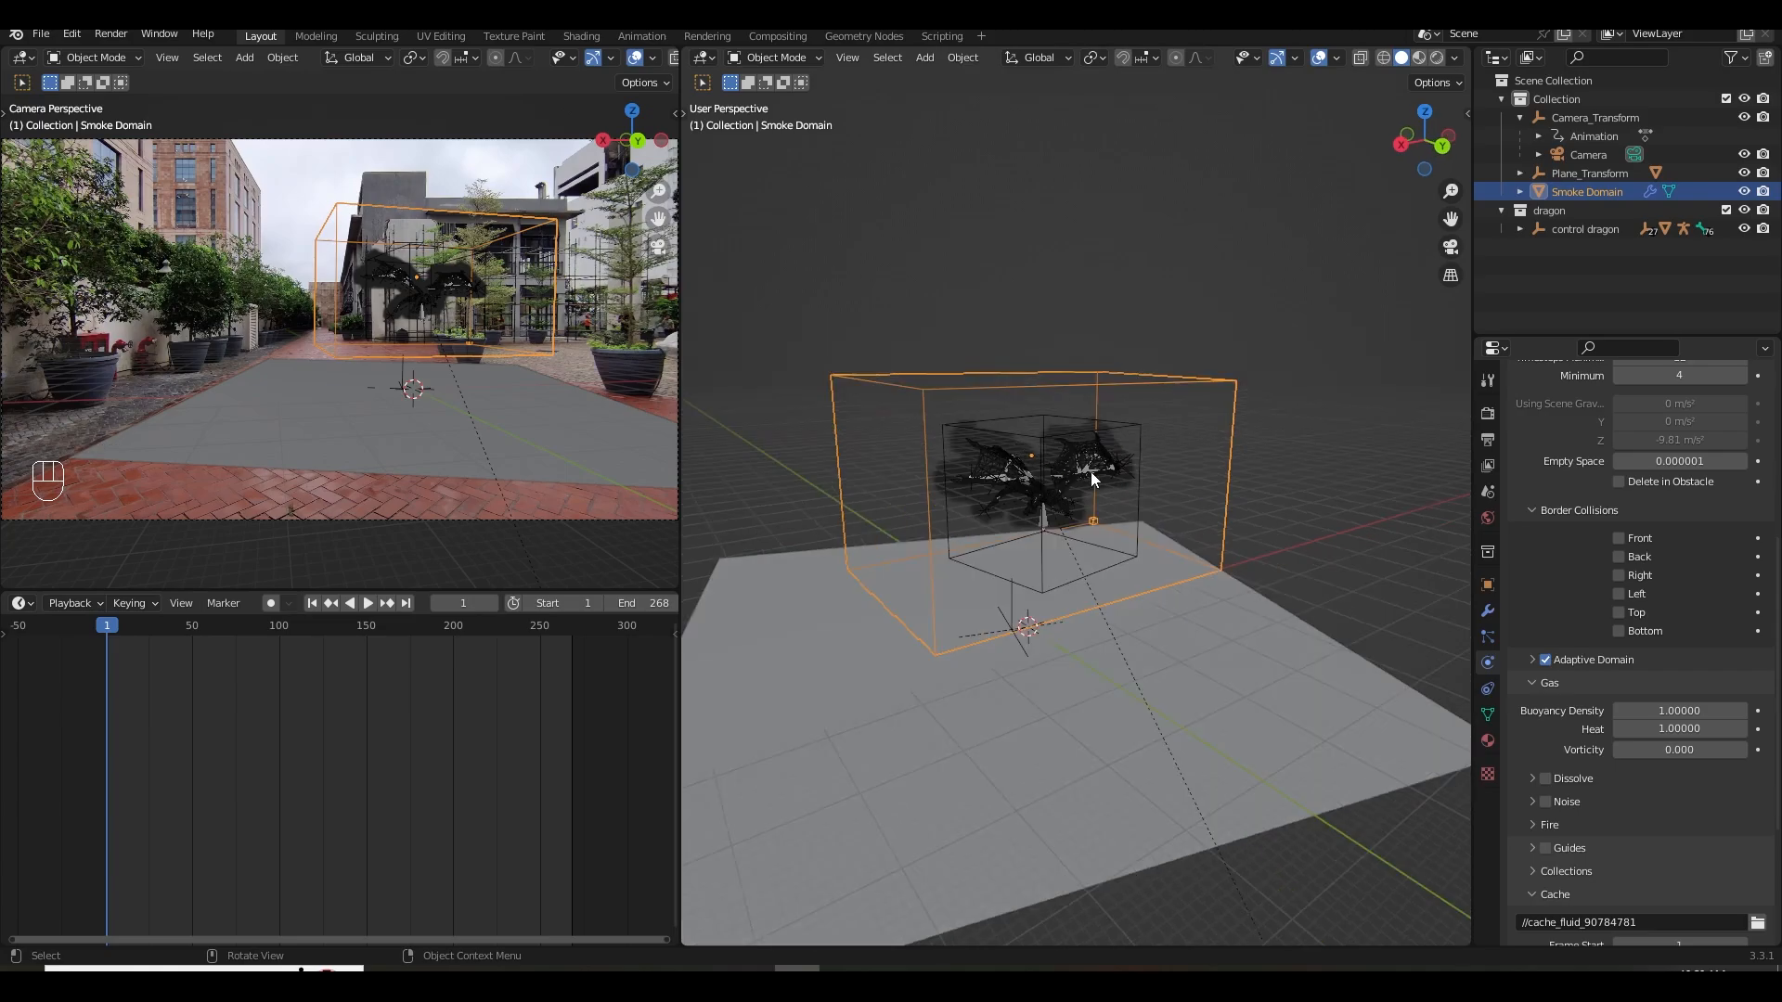
middle_drag(1089, 472, 1126, 471)
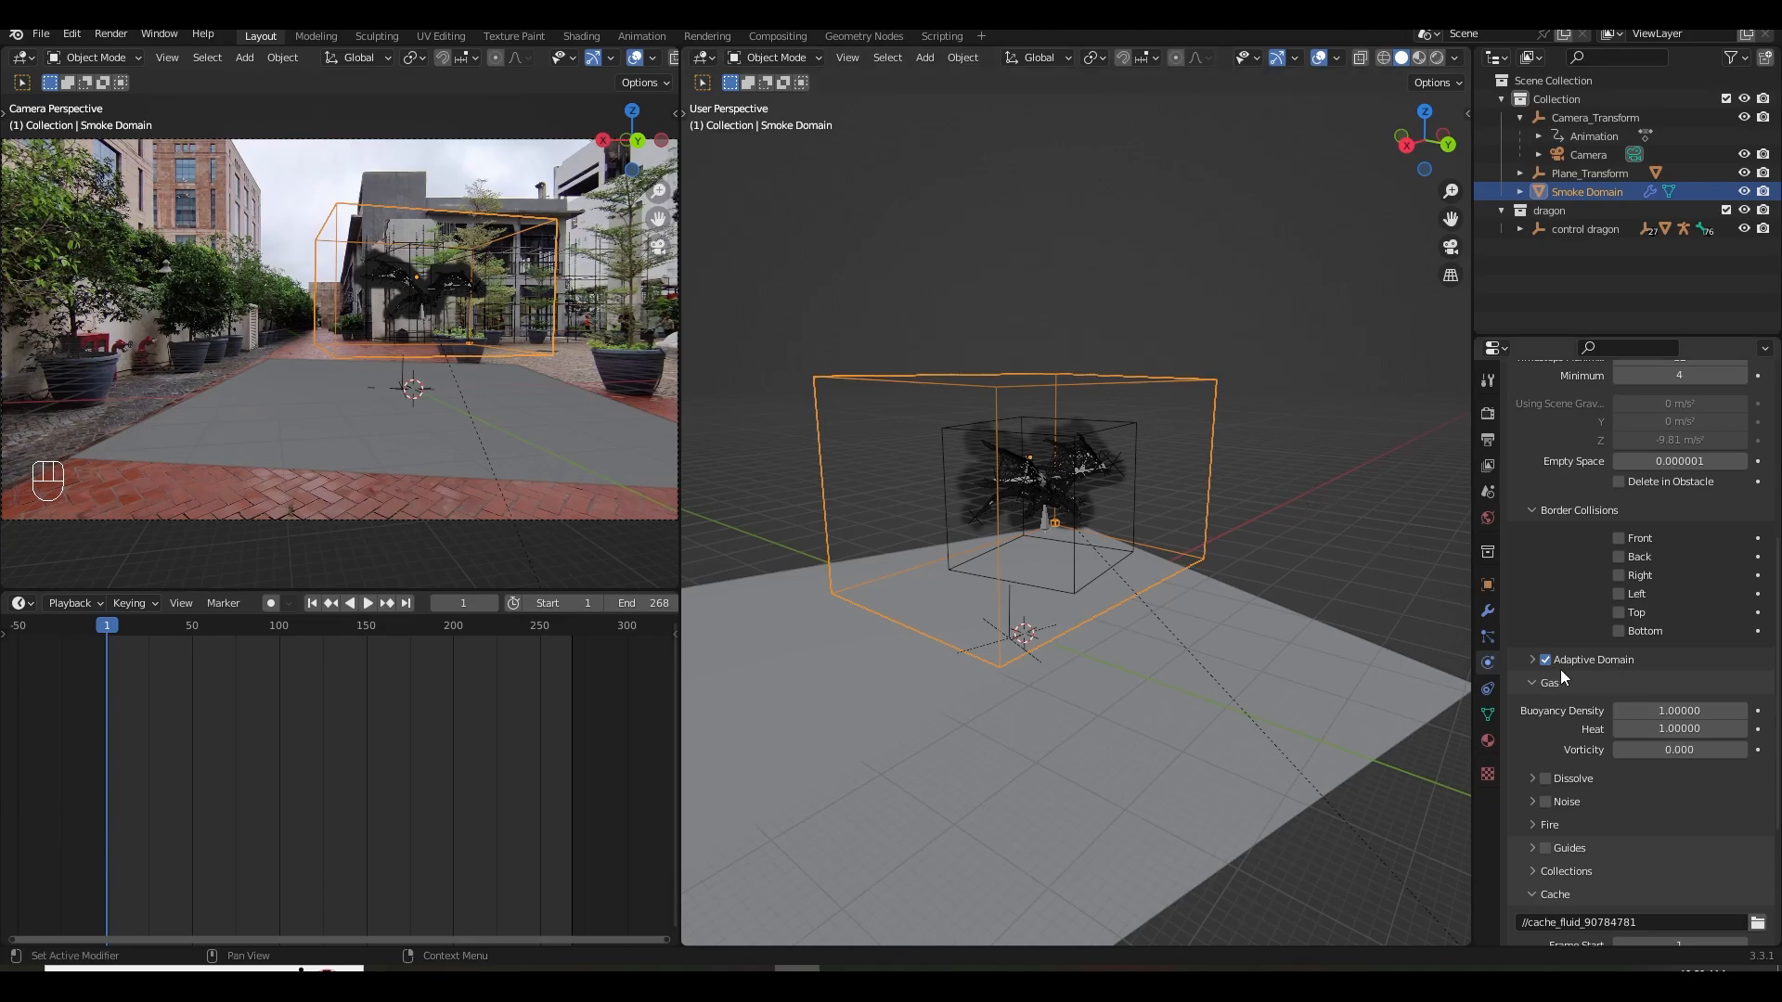
Set the smoke domain's gas values to buoyancy density 0.5, heat 0.2 and vorticity 0.1.
scroll(1606, 670, down, 2)
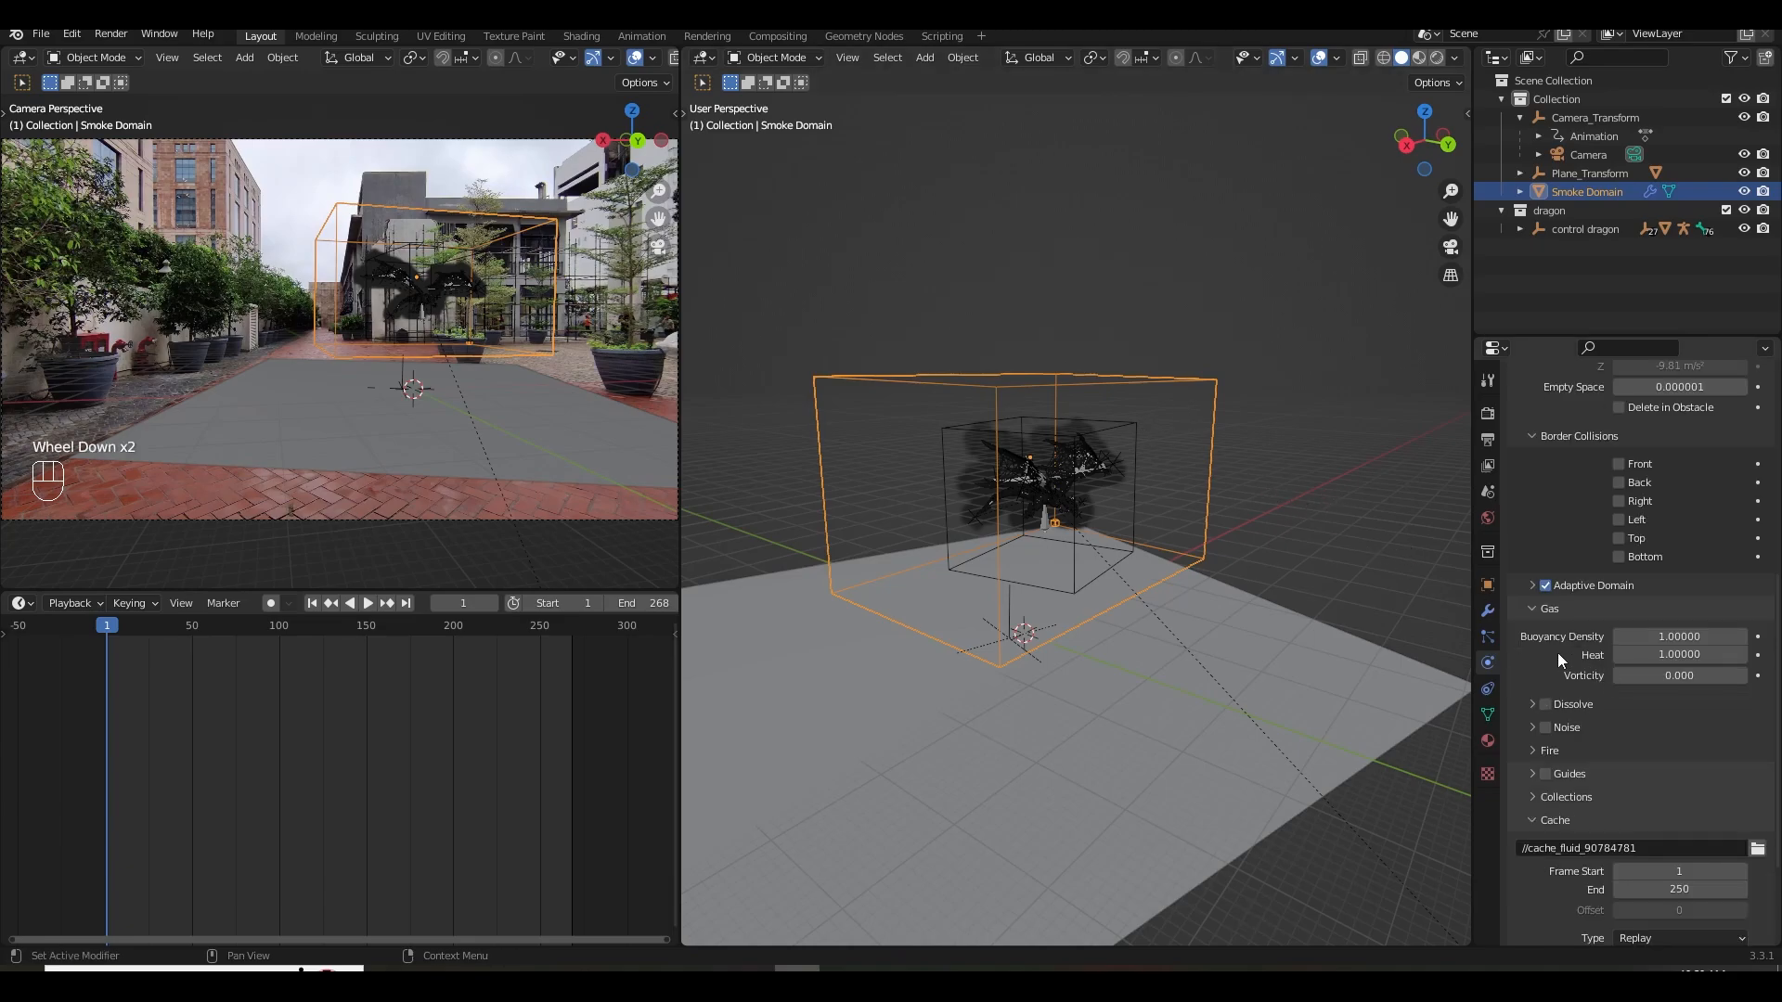
click(1685, 636)
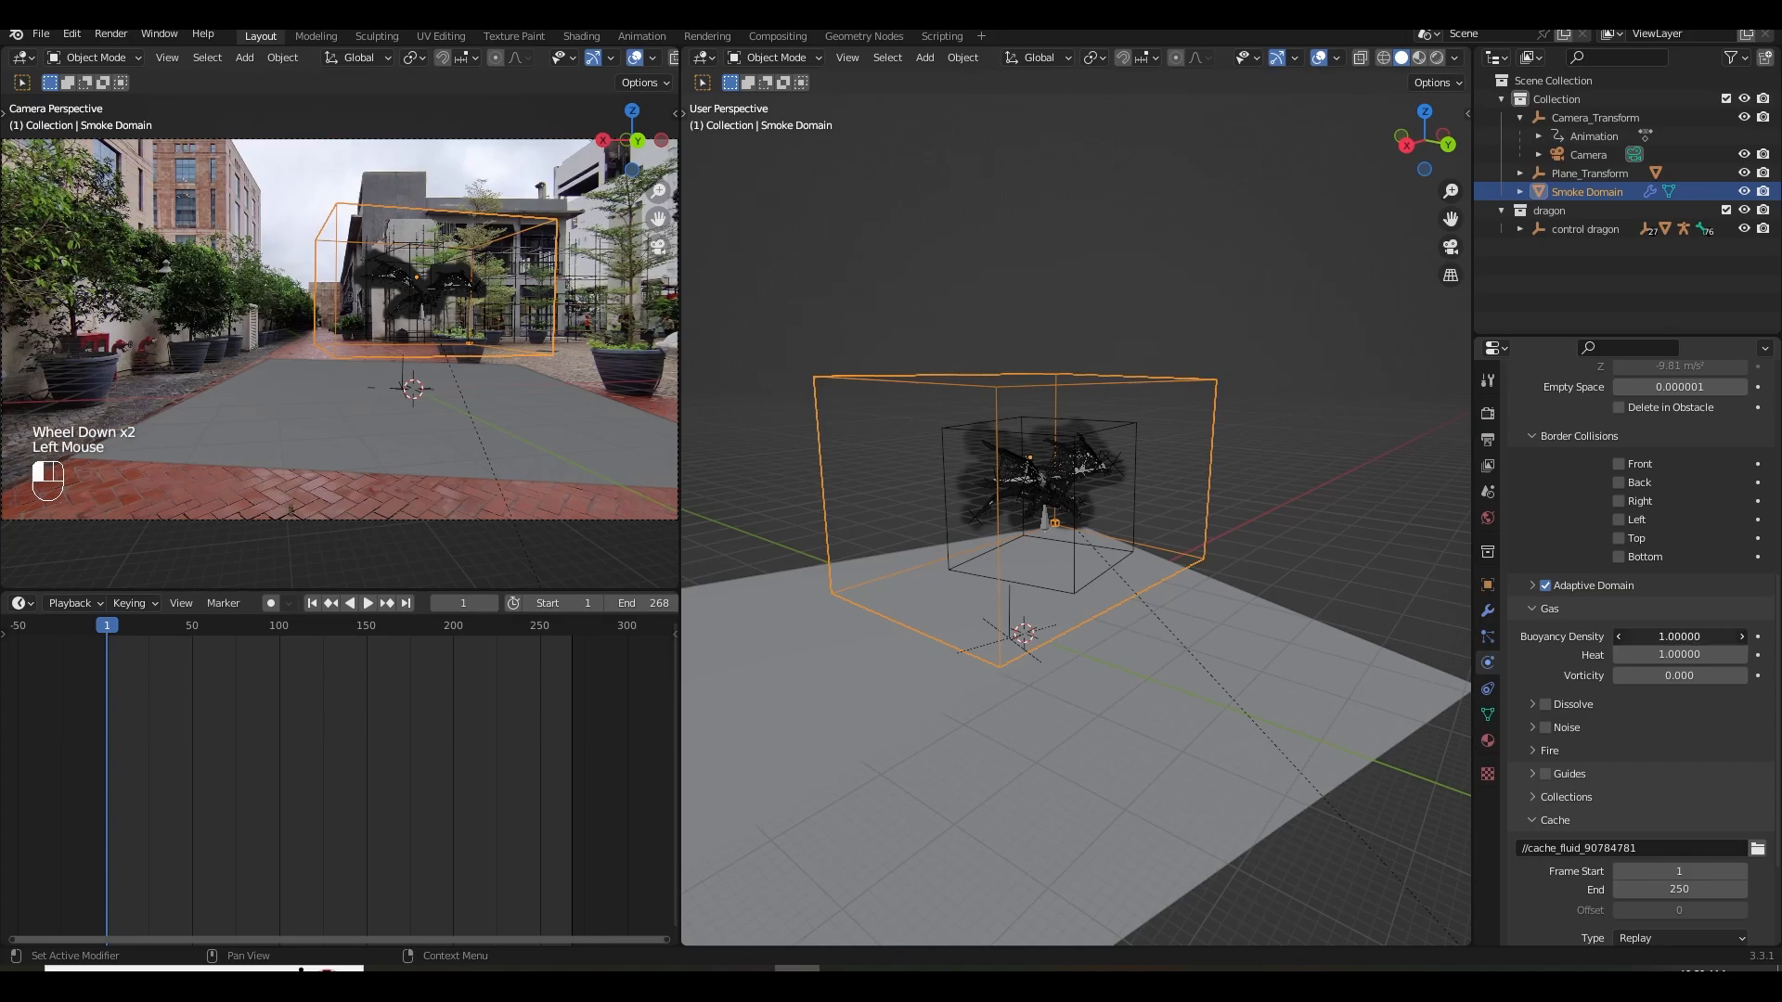
text(0.5)
click(1660, 655)
text(0.2)
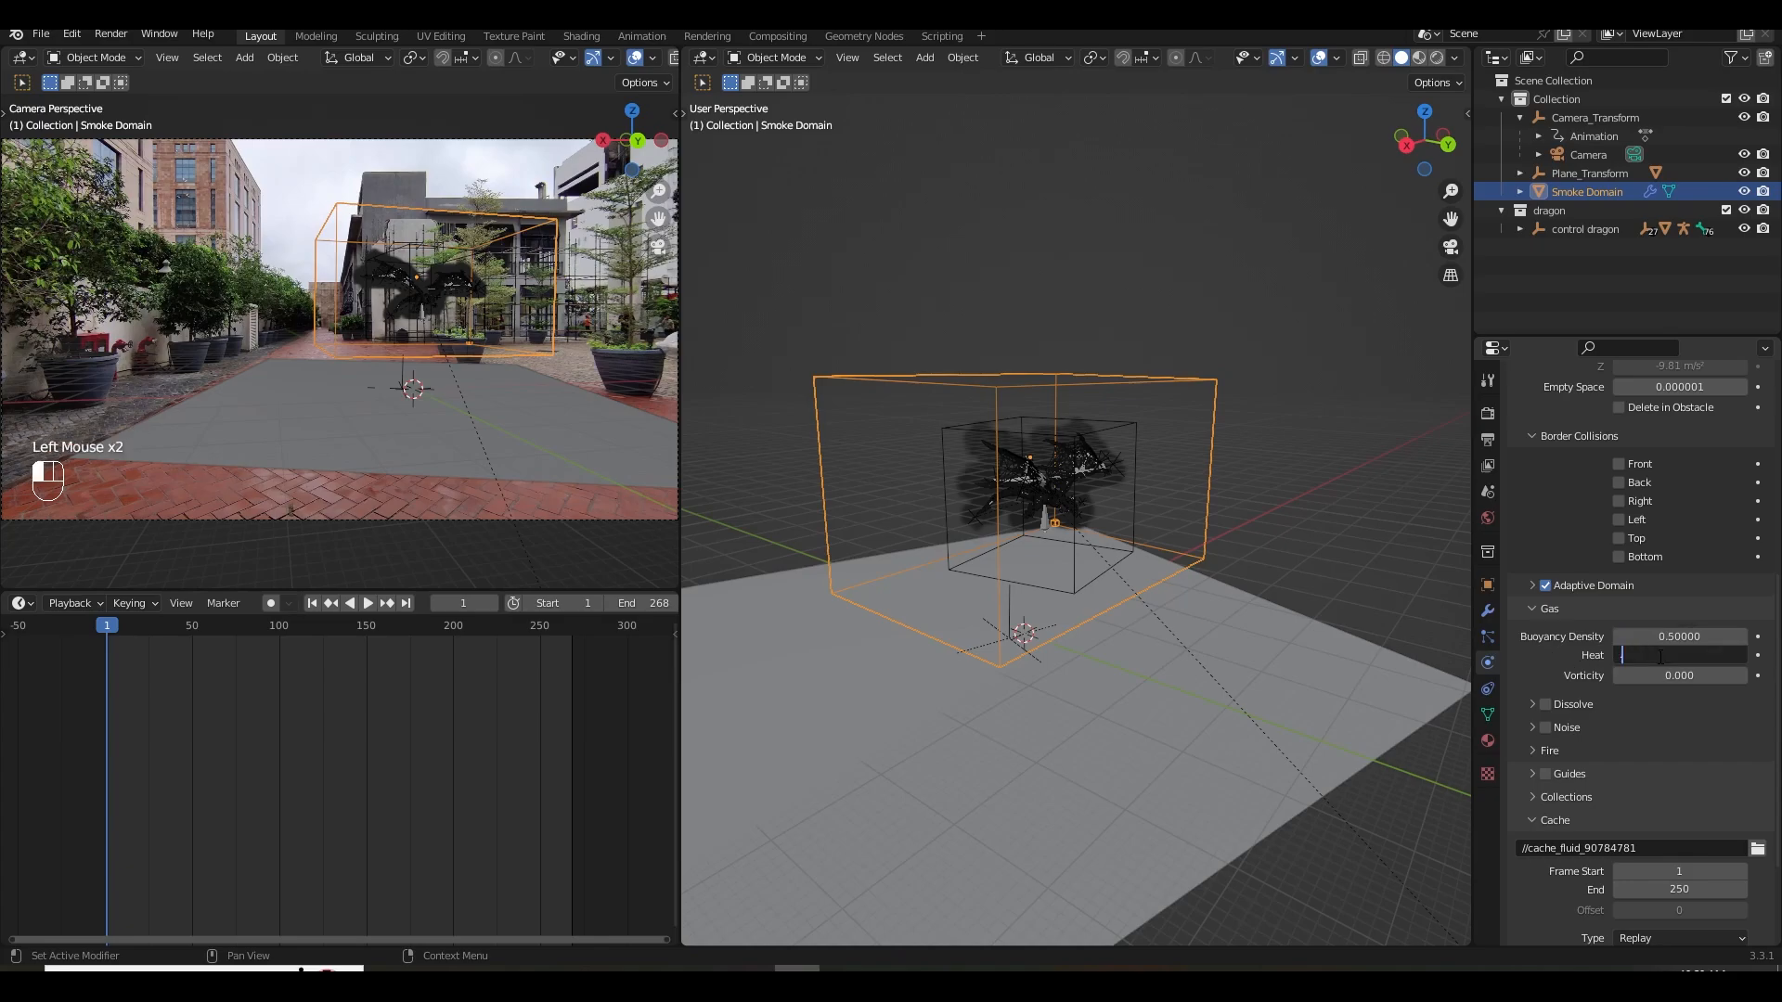
key(Return)
click(1678, 676)
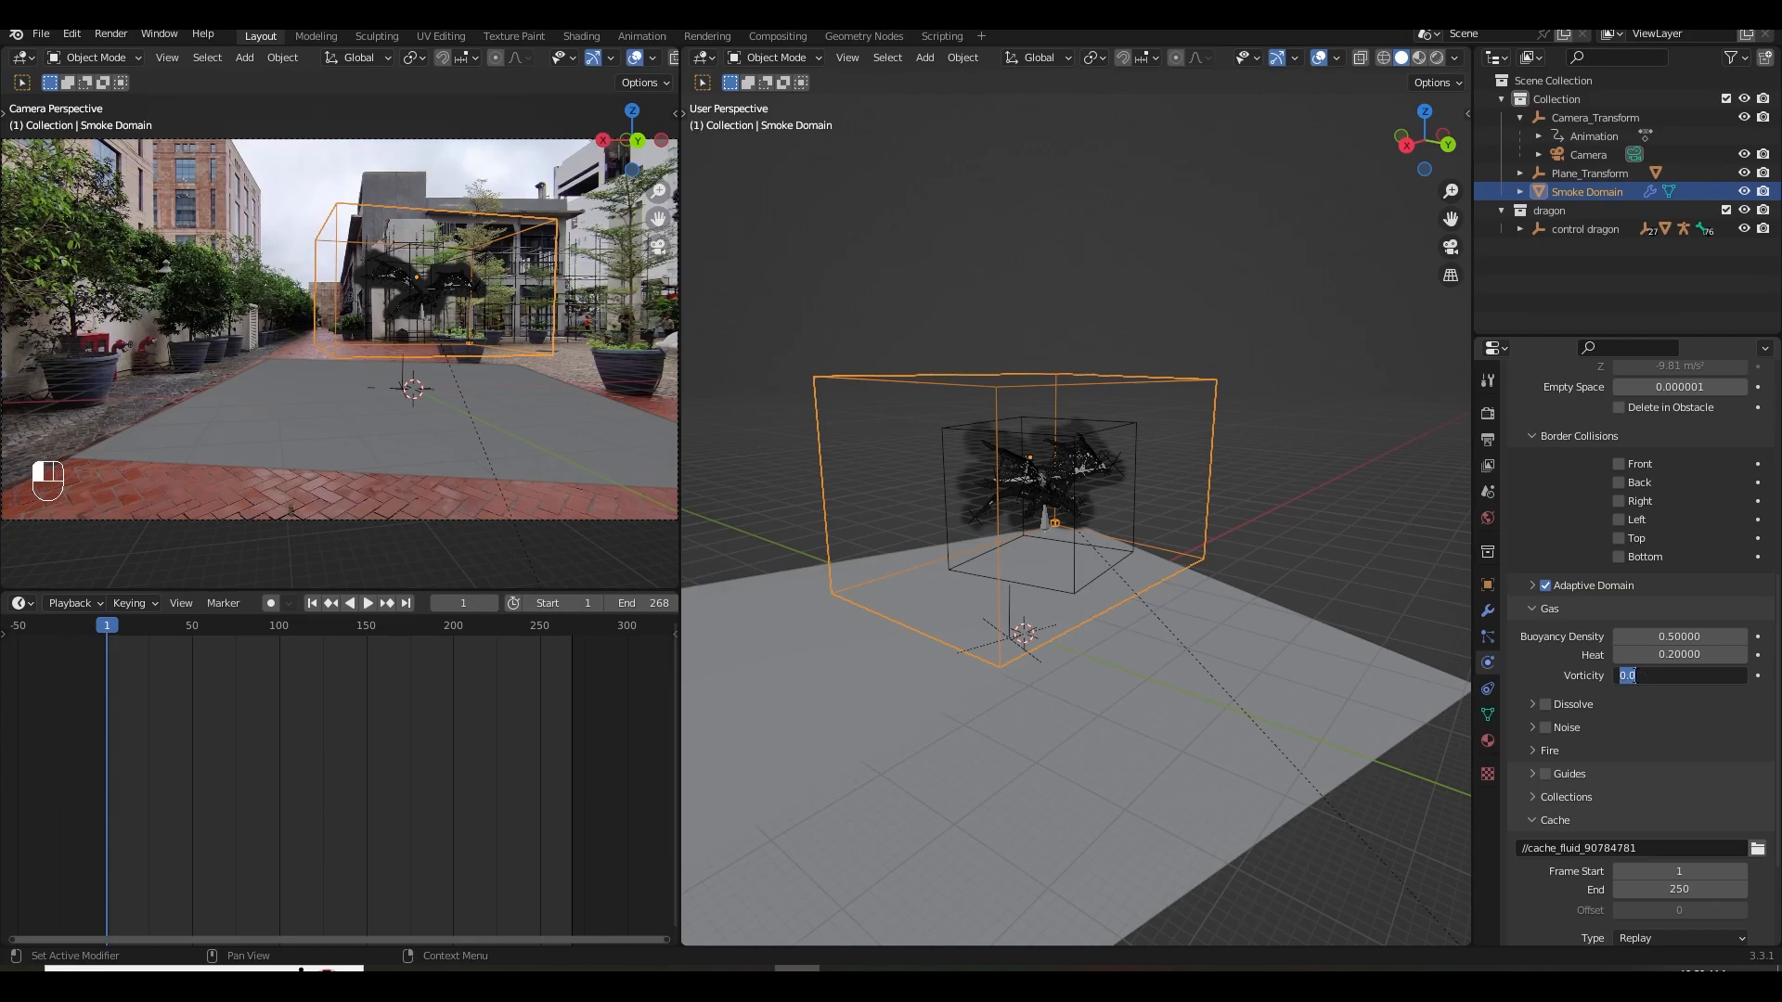
text(.2)
click(1575, 683)
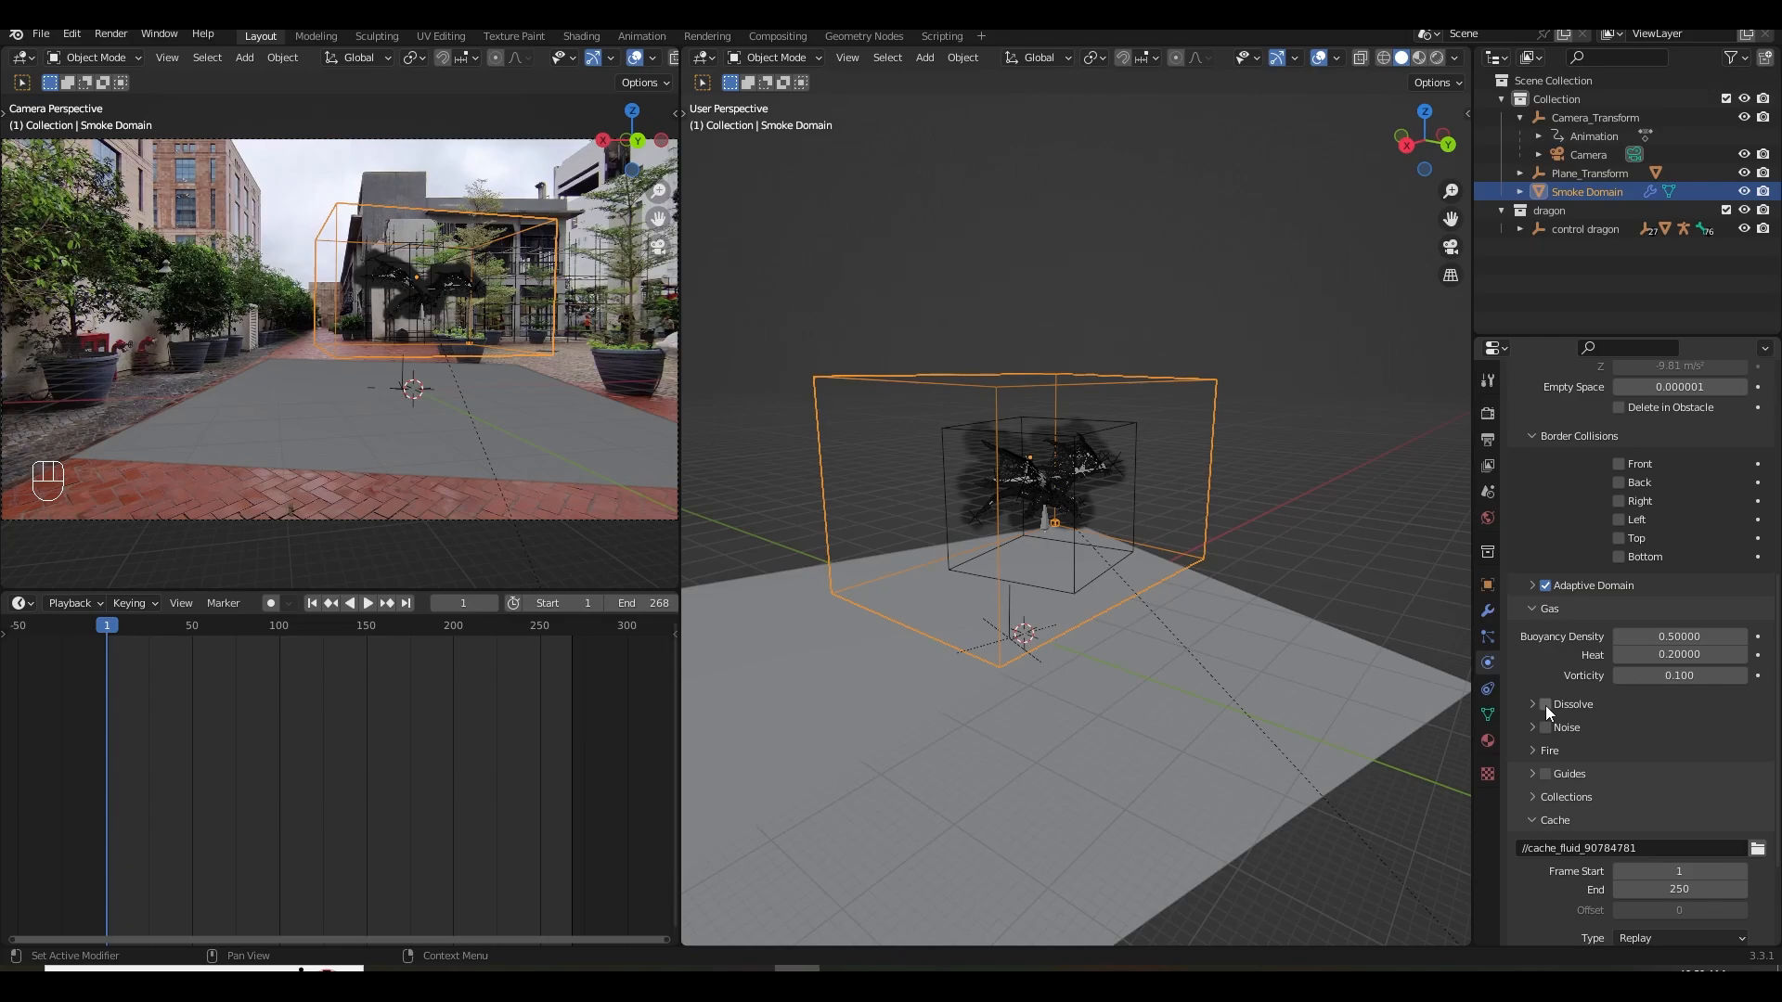
Enable Dissolve for the smoke domain's gas, show its options and inspect the smoke around the dragon.
click(1545, 705)
click(1535, 709)
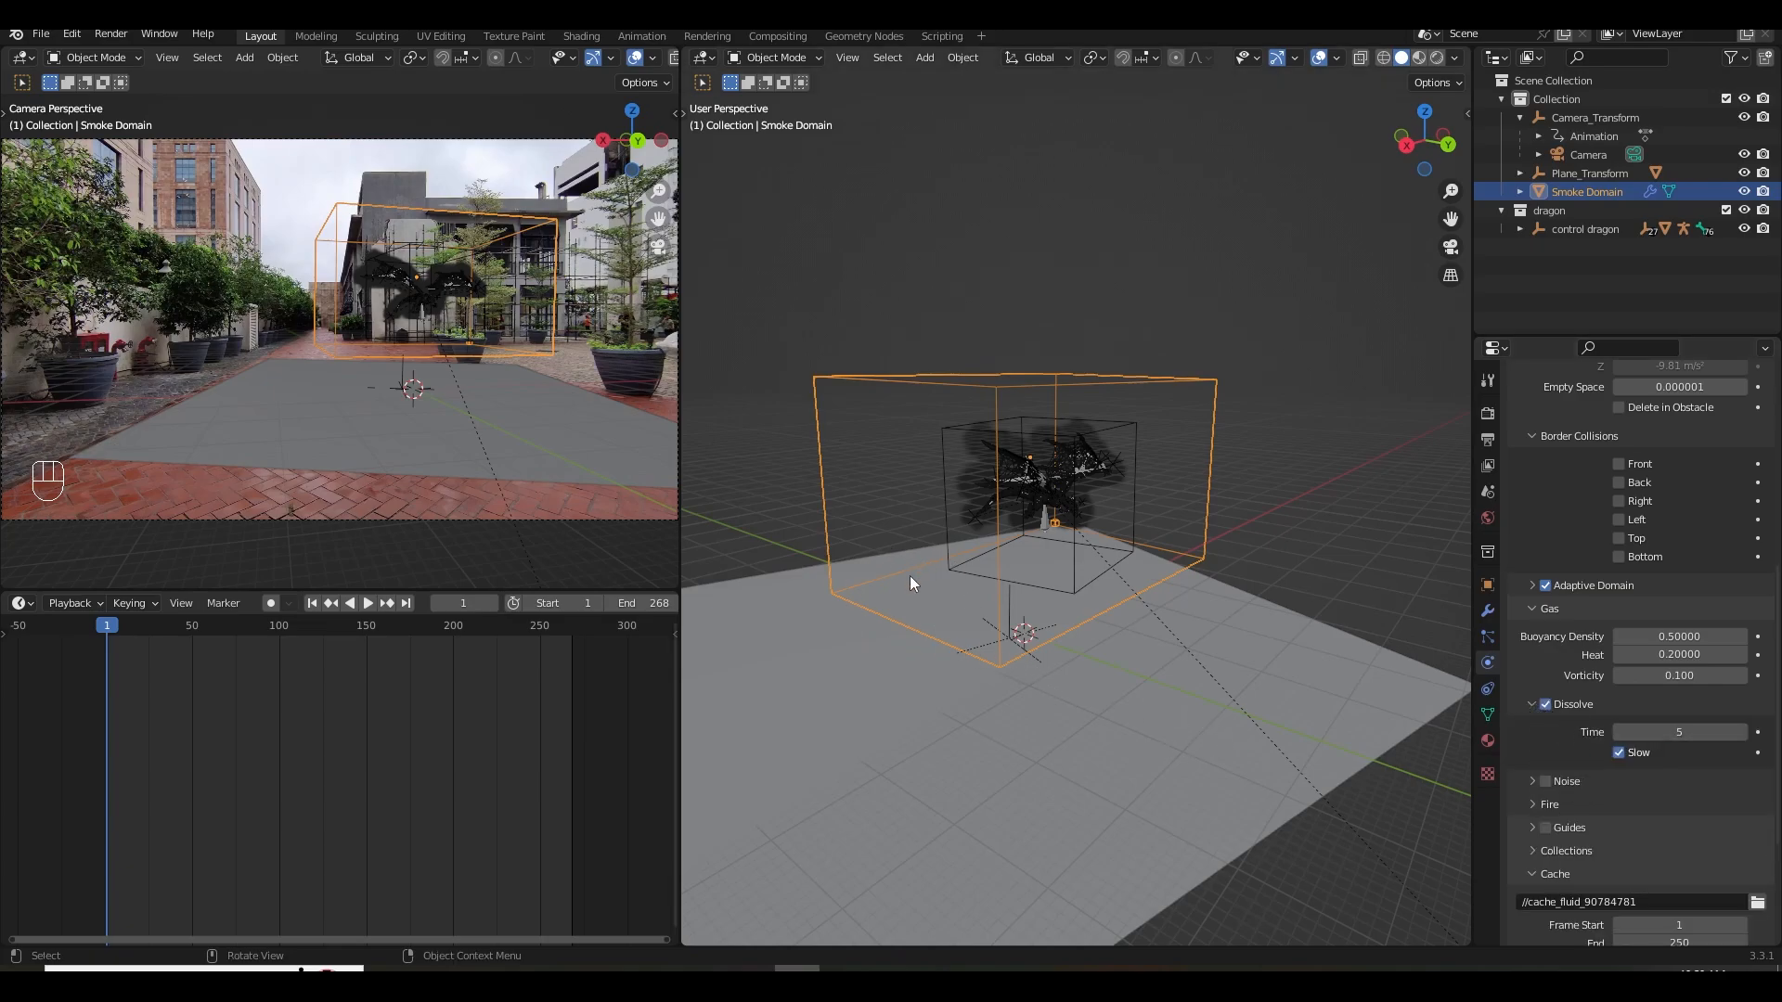
middle_drag(1047, 567, 1000, 549)
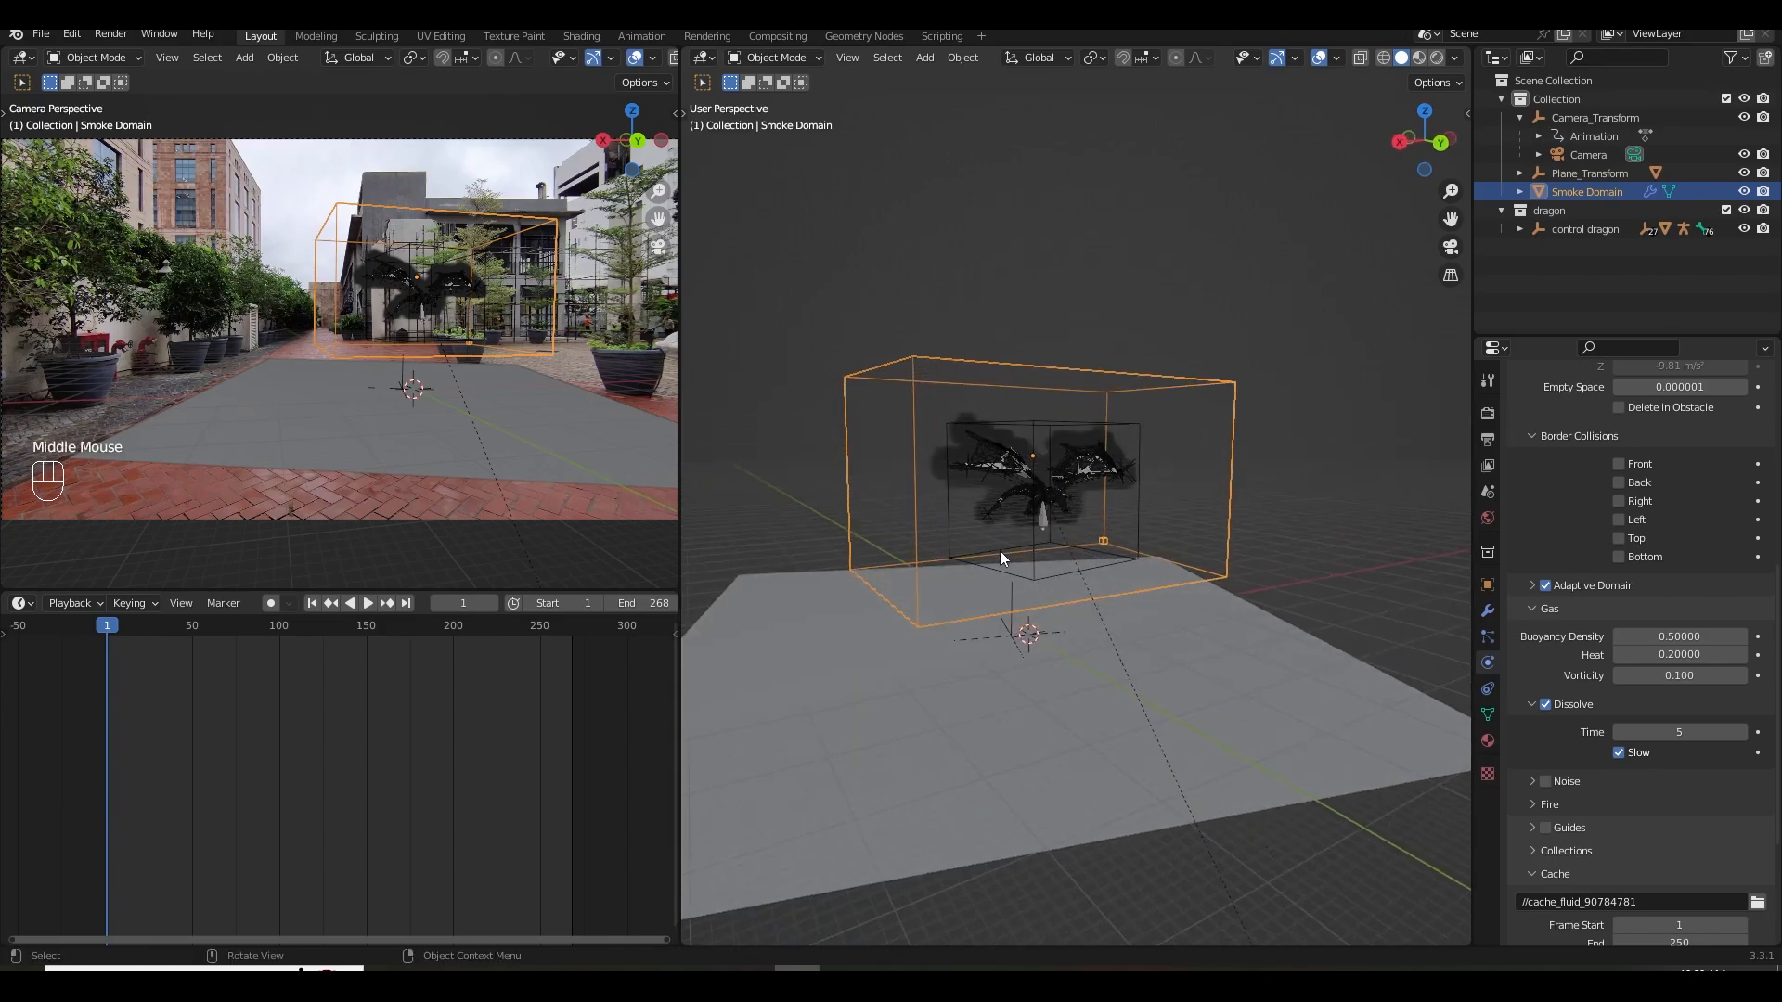
key(KP_1)
scroll(1104, 594, up, 2)
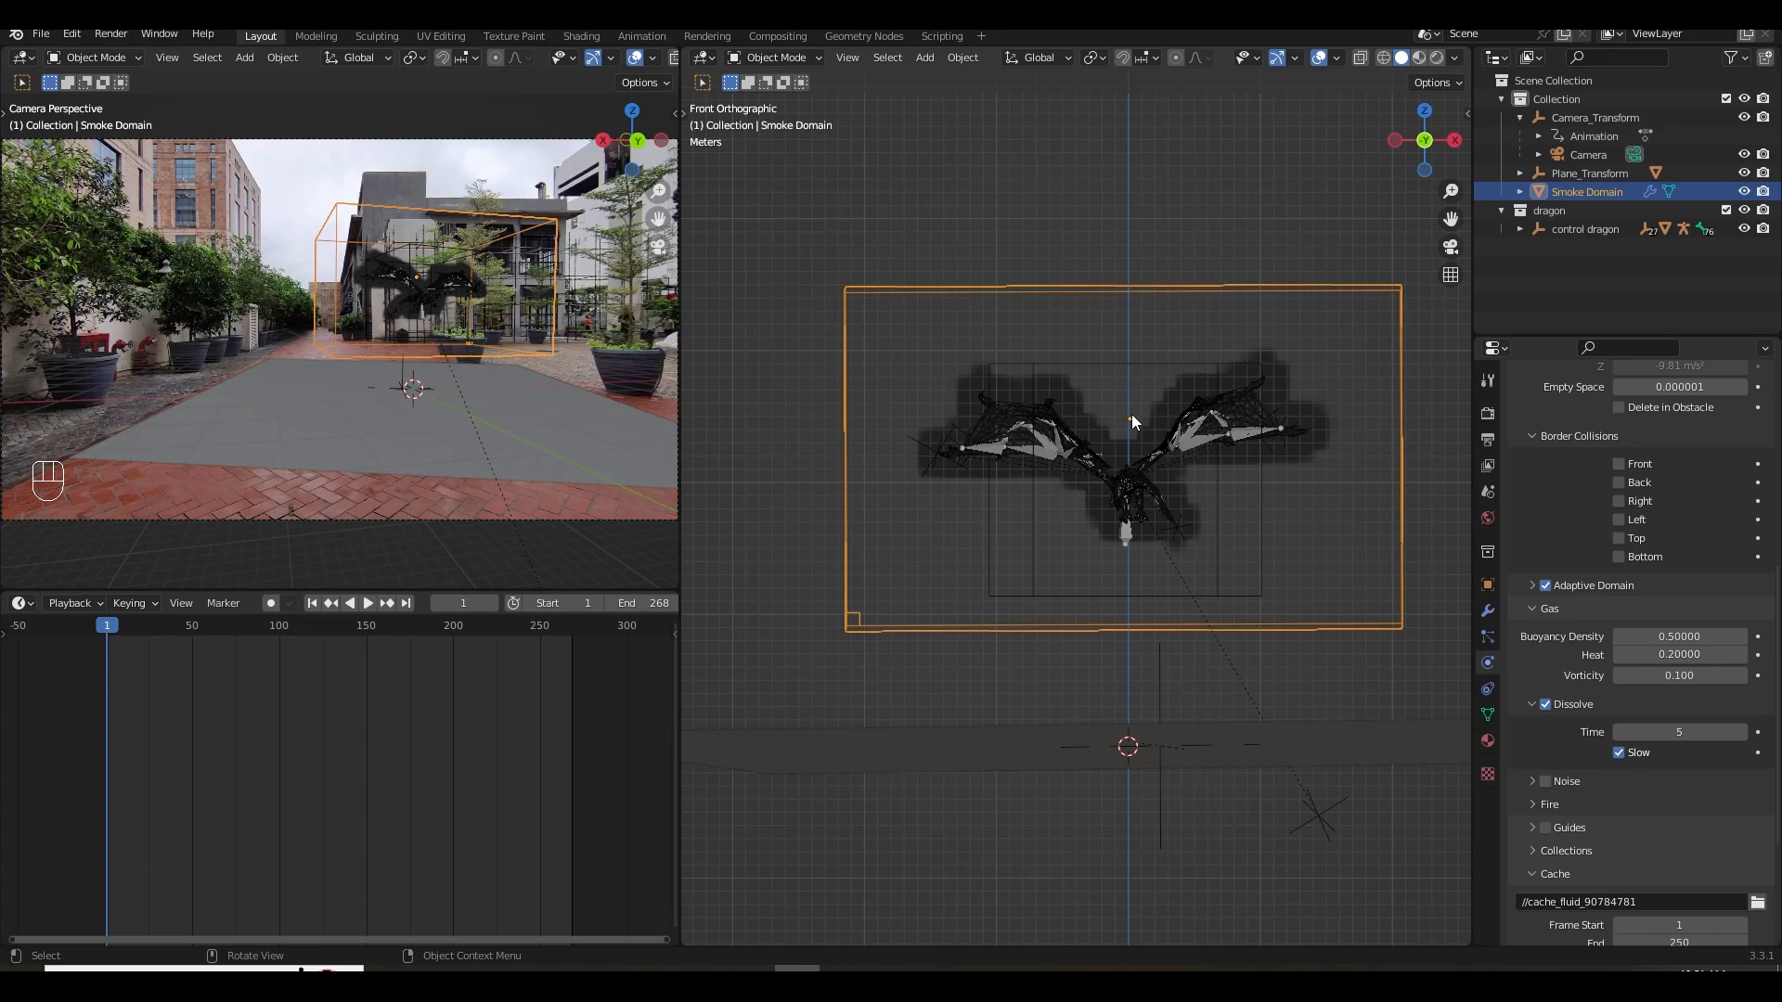
middle_drag(1129, 415, 1068, 371)
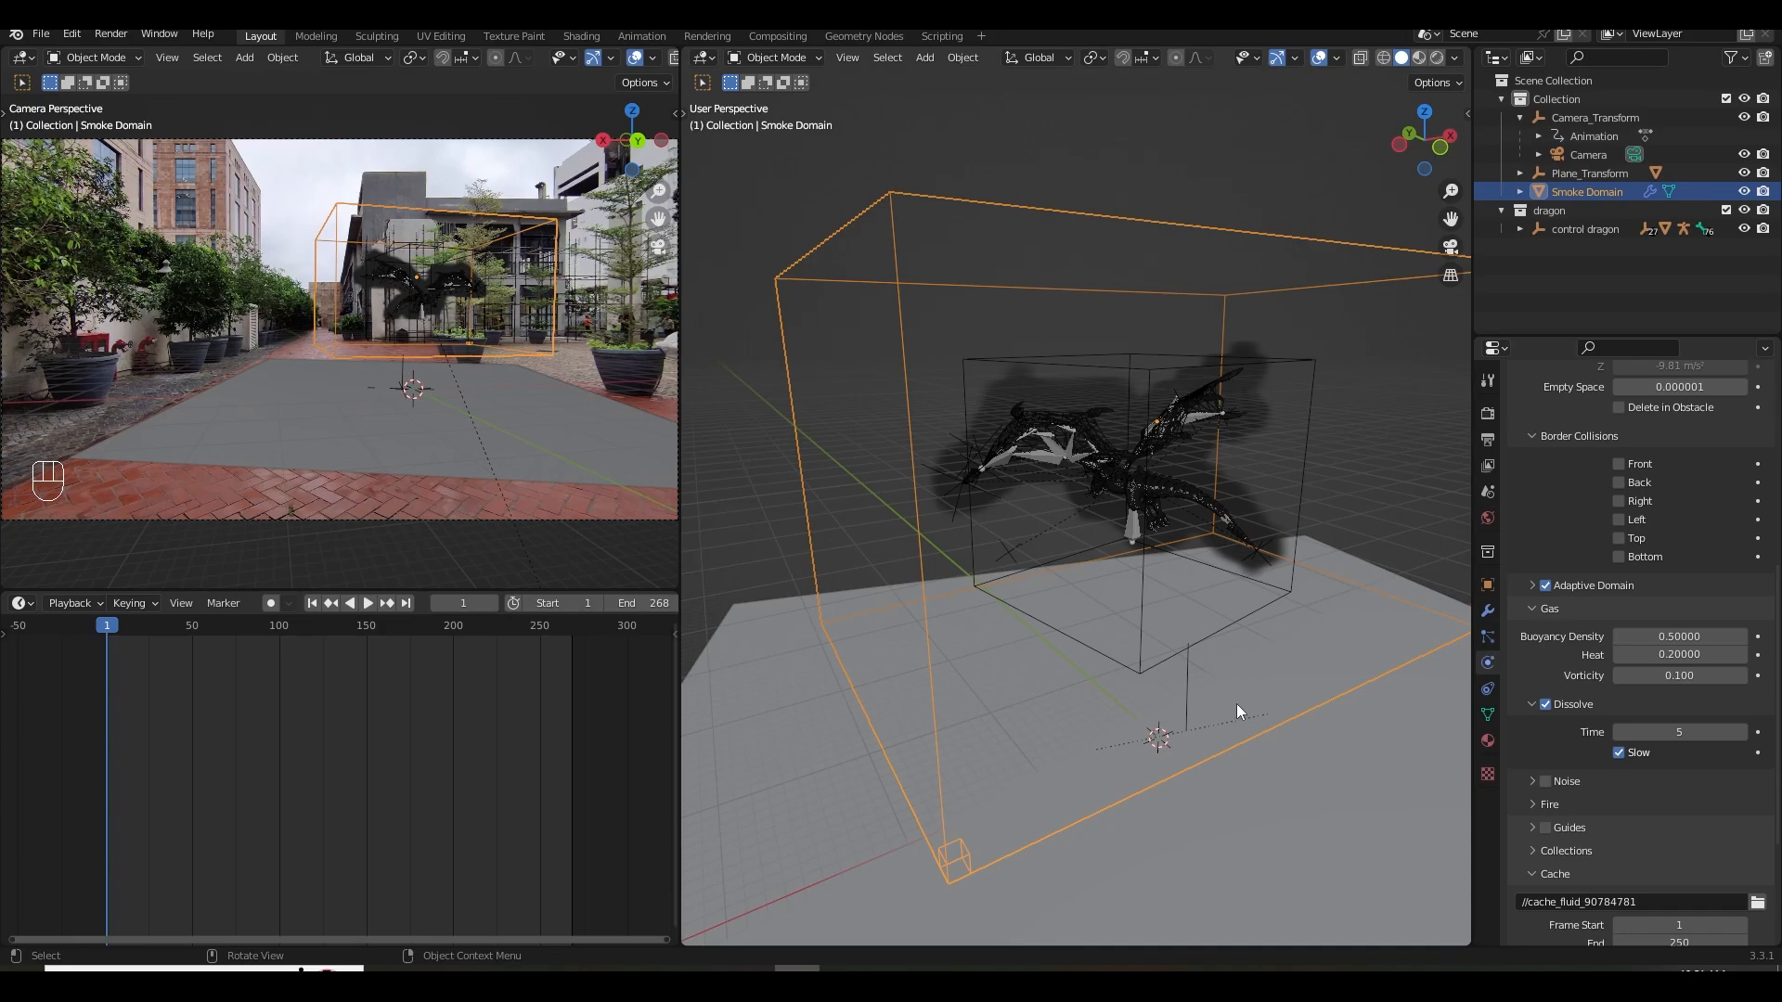
scroll(1237, 704, down, 2)
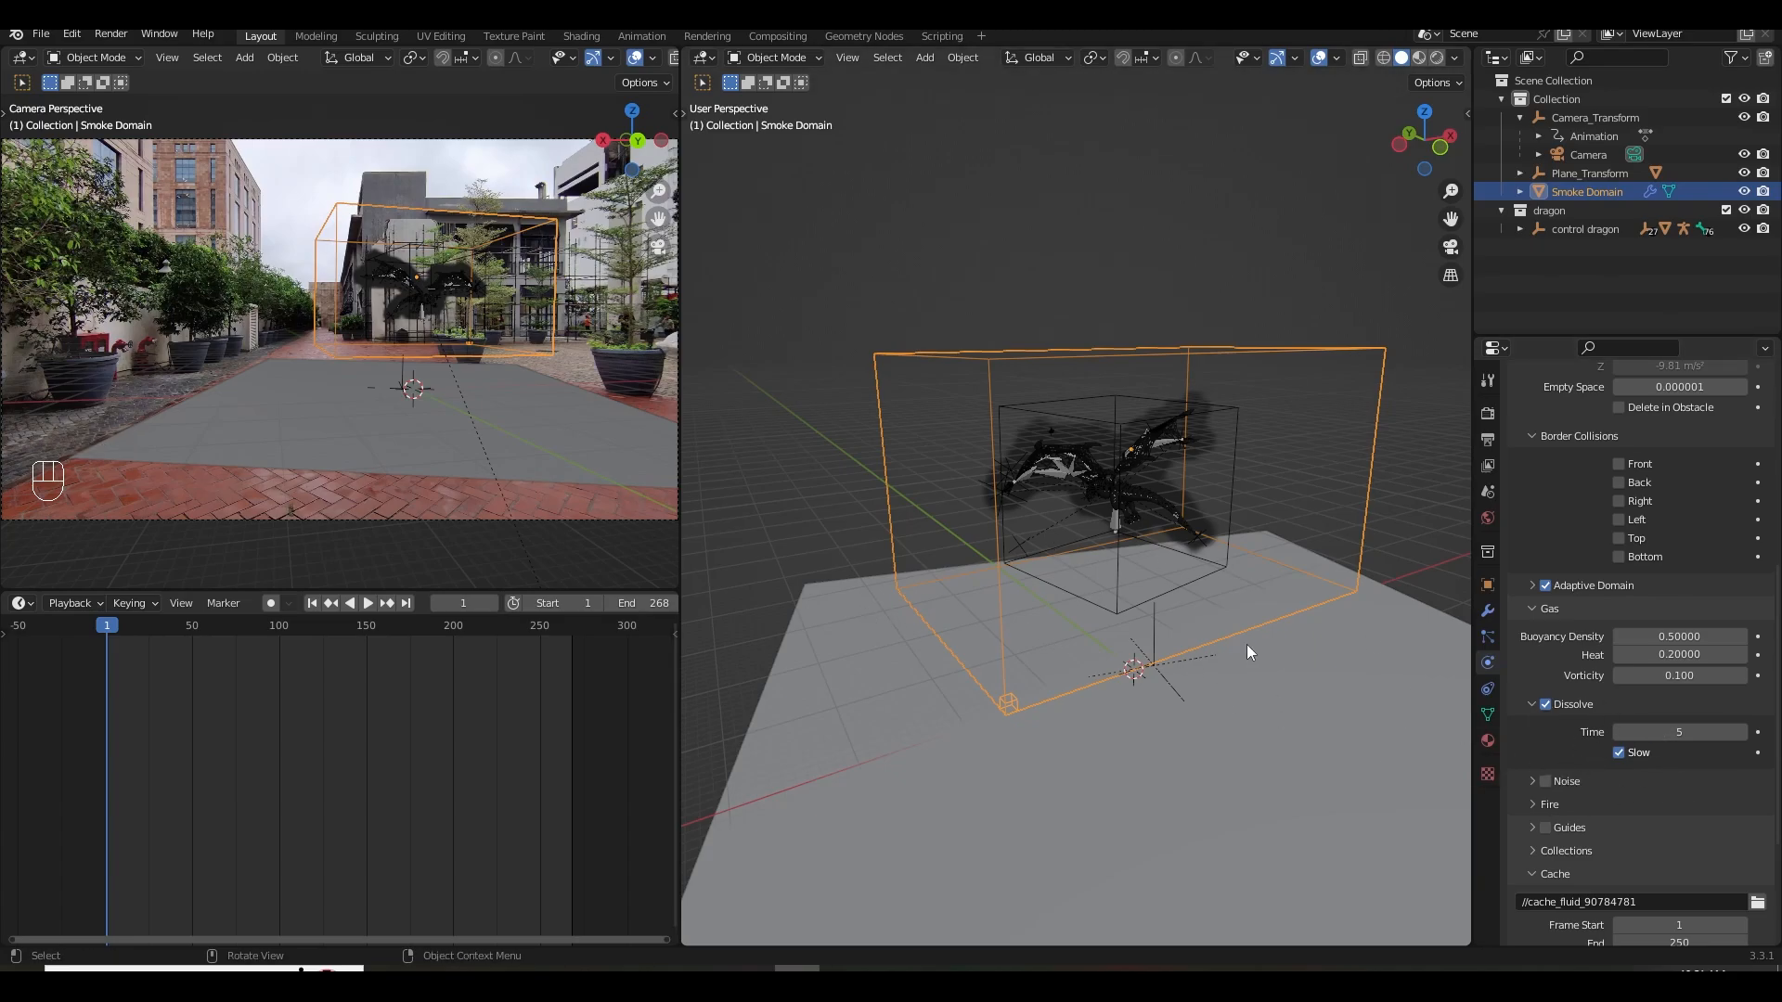
shift+middle_drag(1265, 627, 1238, 626)
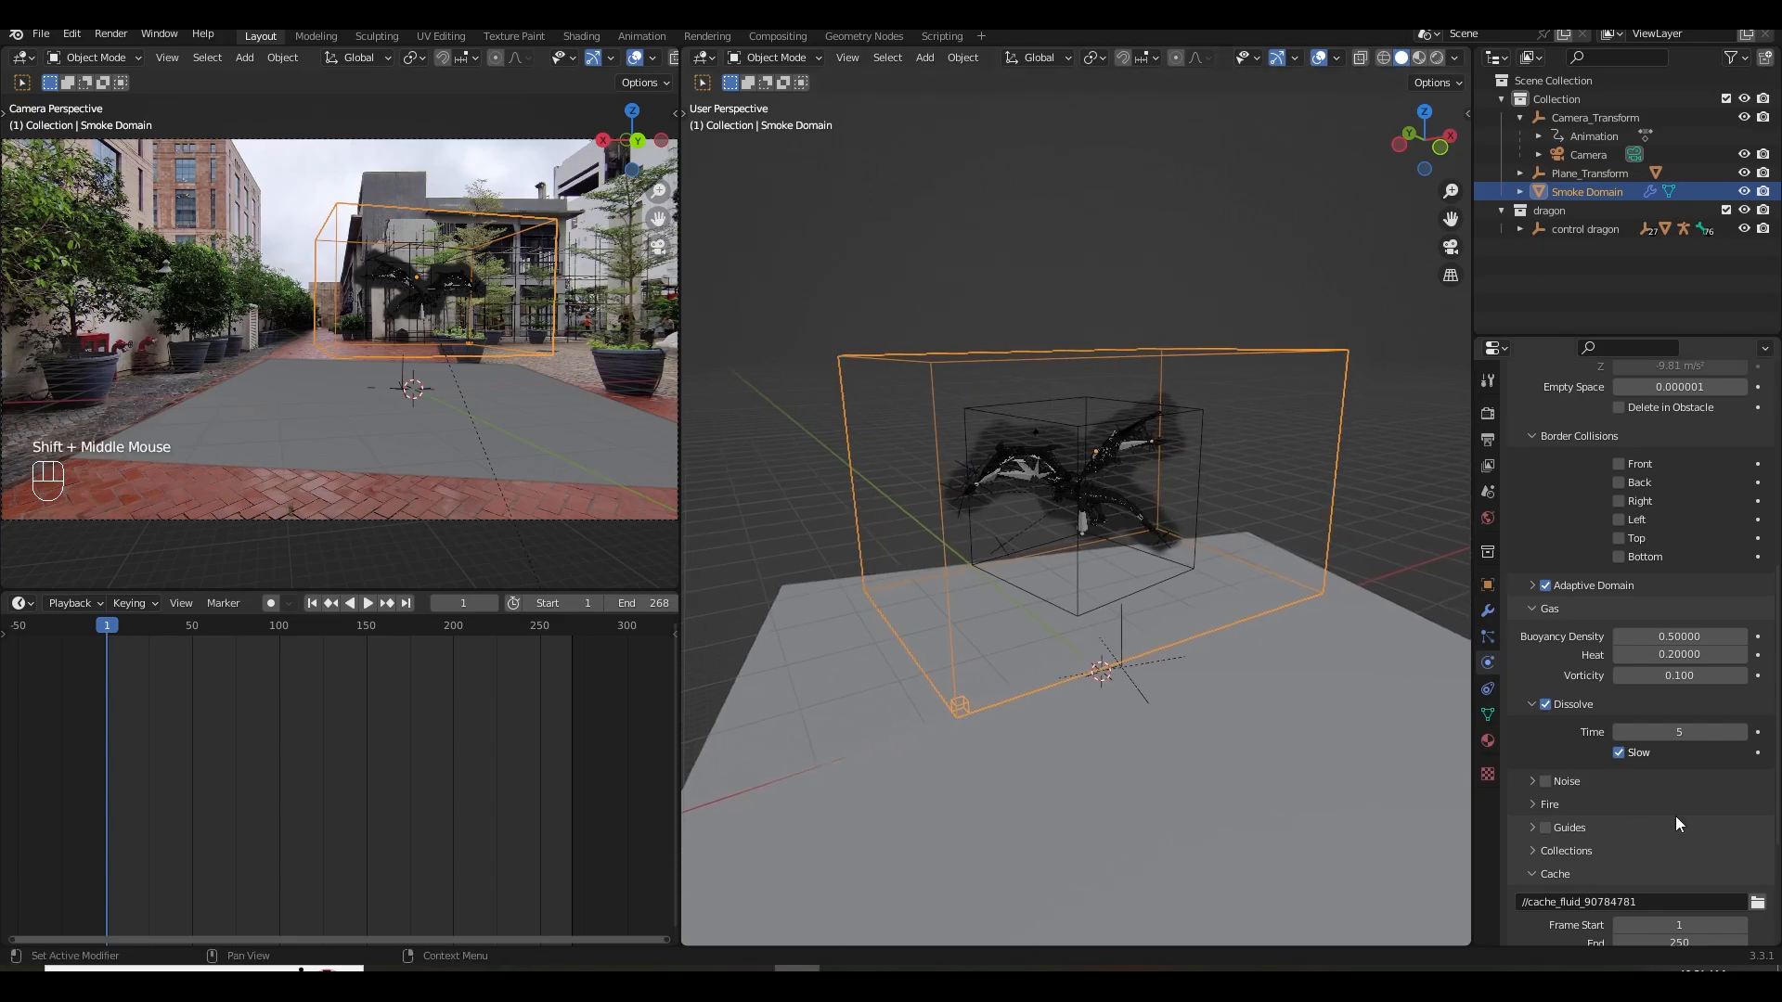
Enable Noise for the smoke domain and set its strength, scale and time to 0.
click(1545, 781)
click(1530, 781)
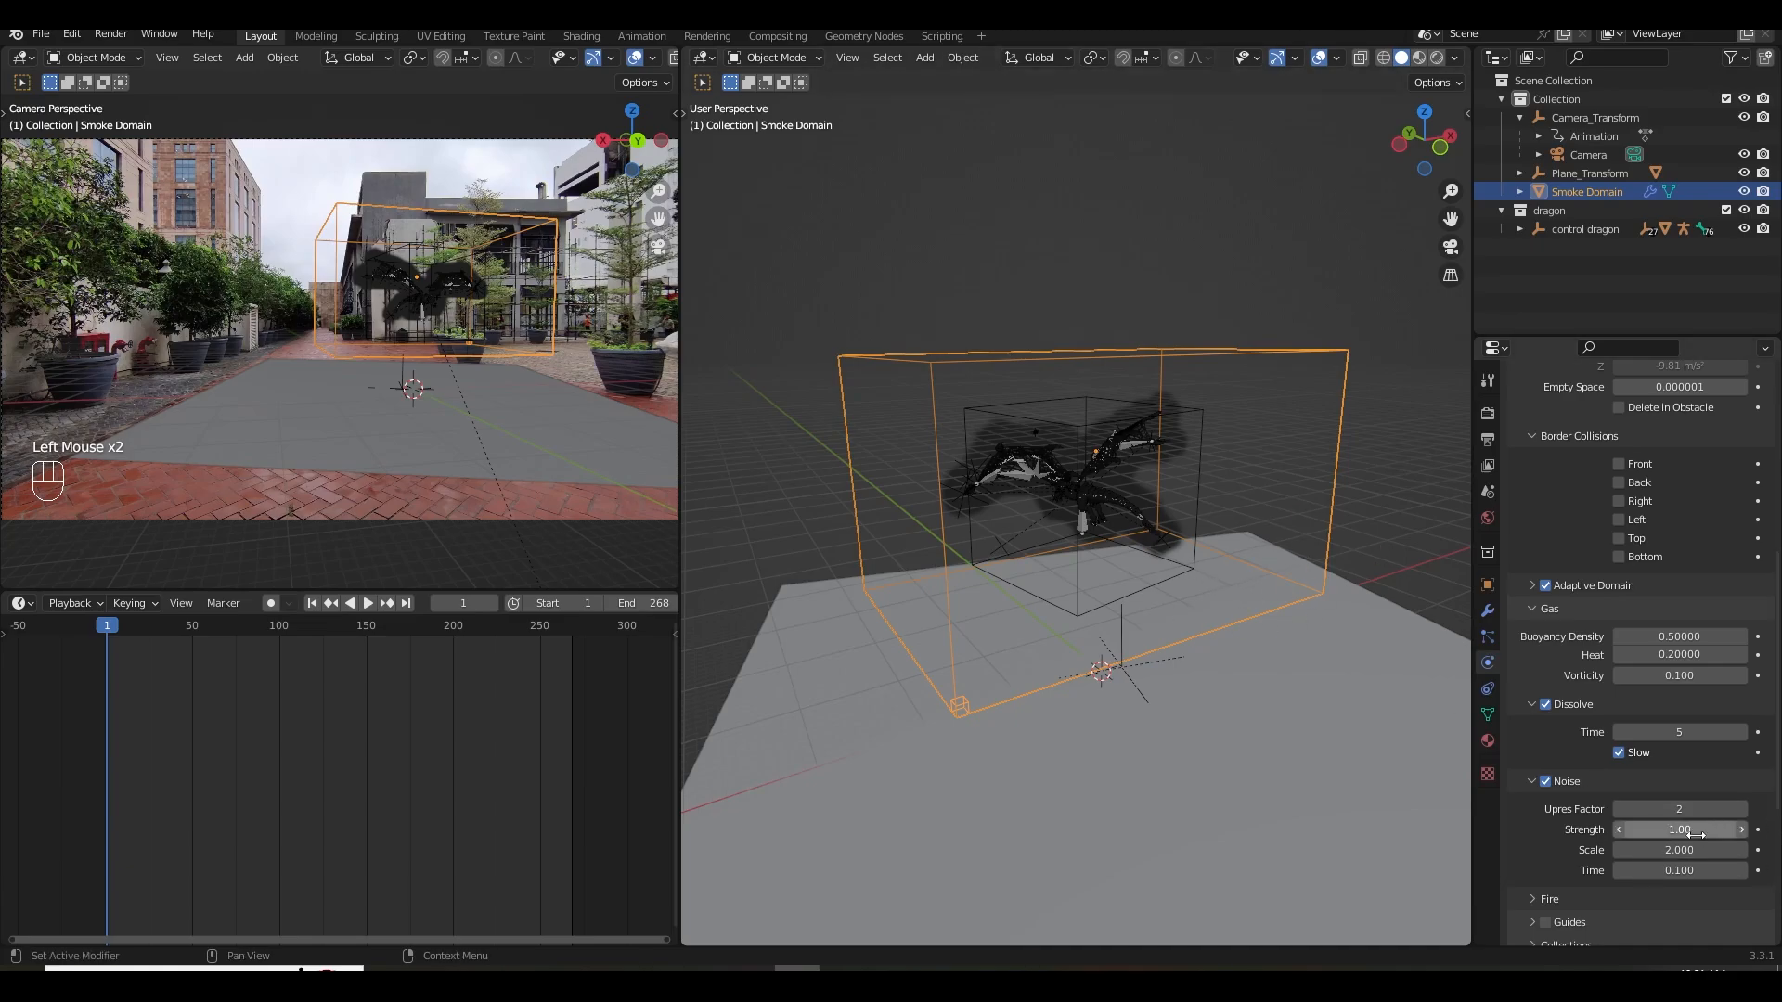
drag(1671, 828, 1671, 870)
text(0)
key(Return)
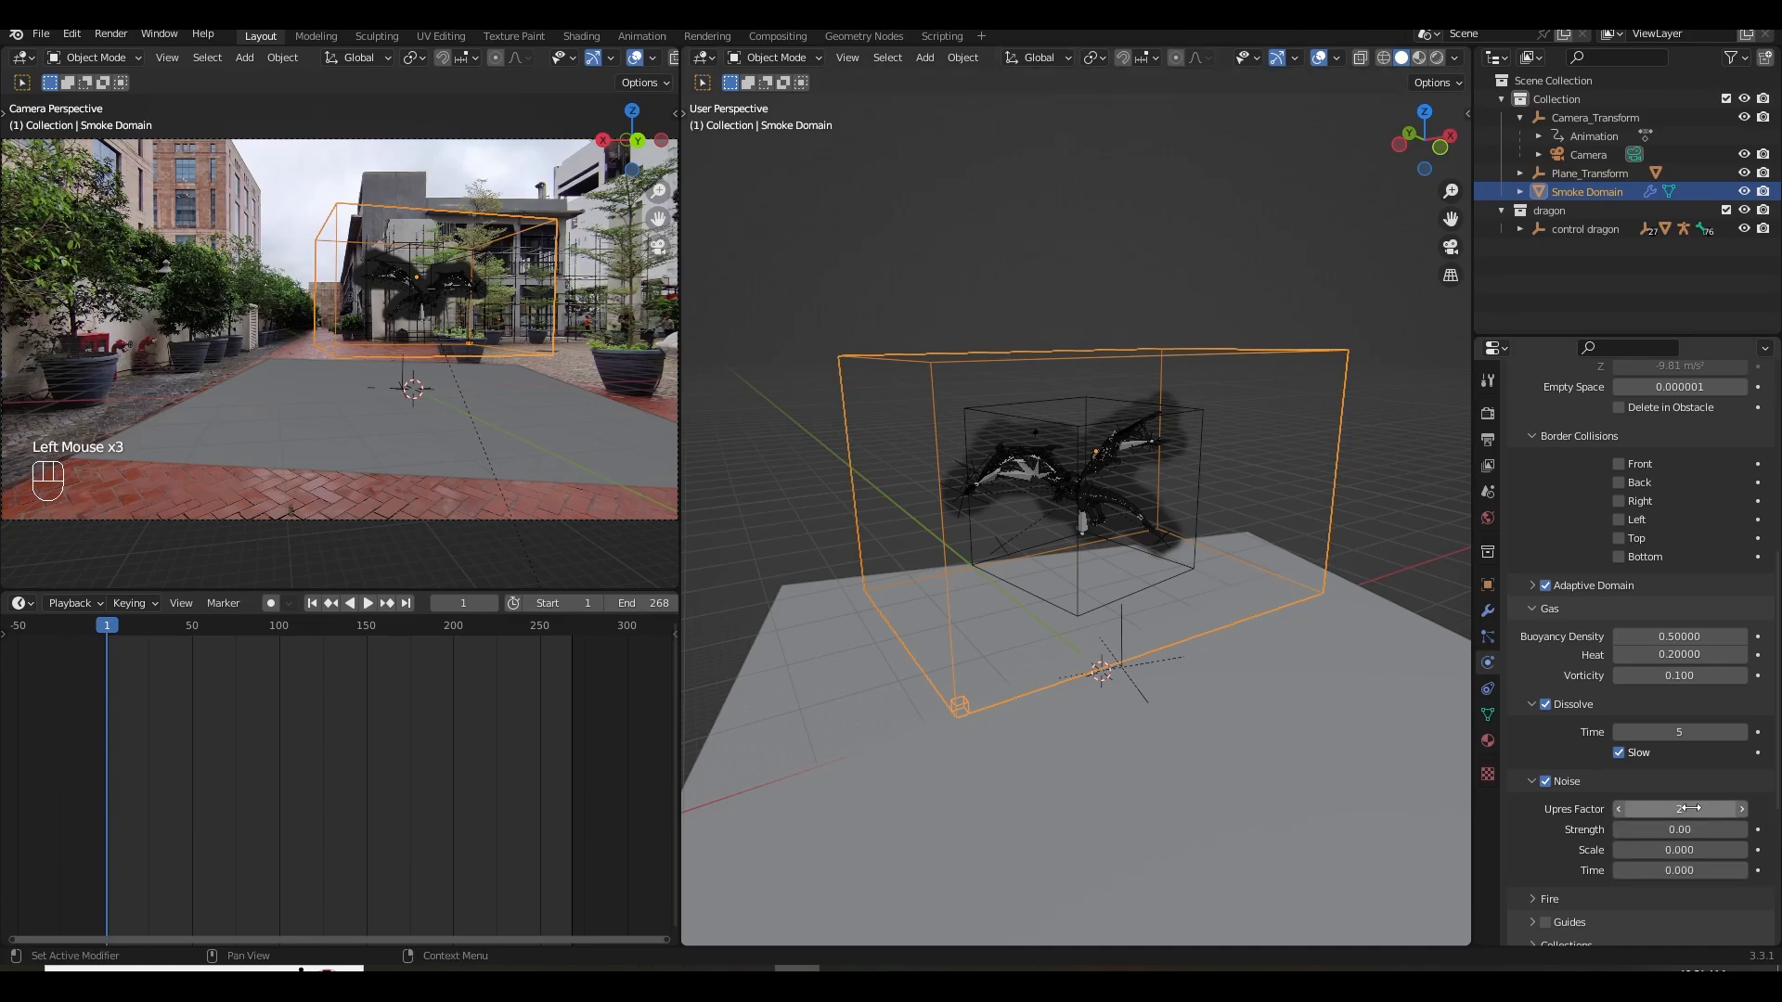
Set the smoke domain's cache end frame to 268 and check the advanced cache options.
scroll(1541, 815, down, 2)
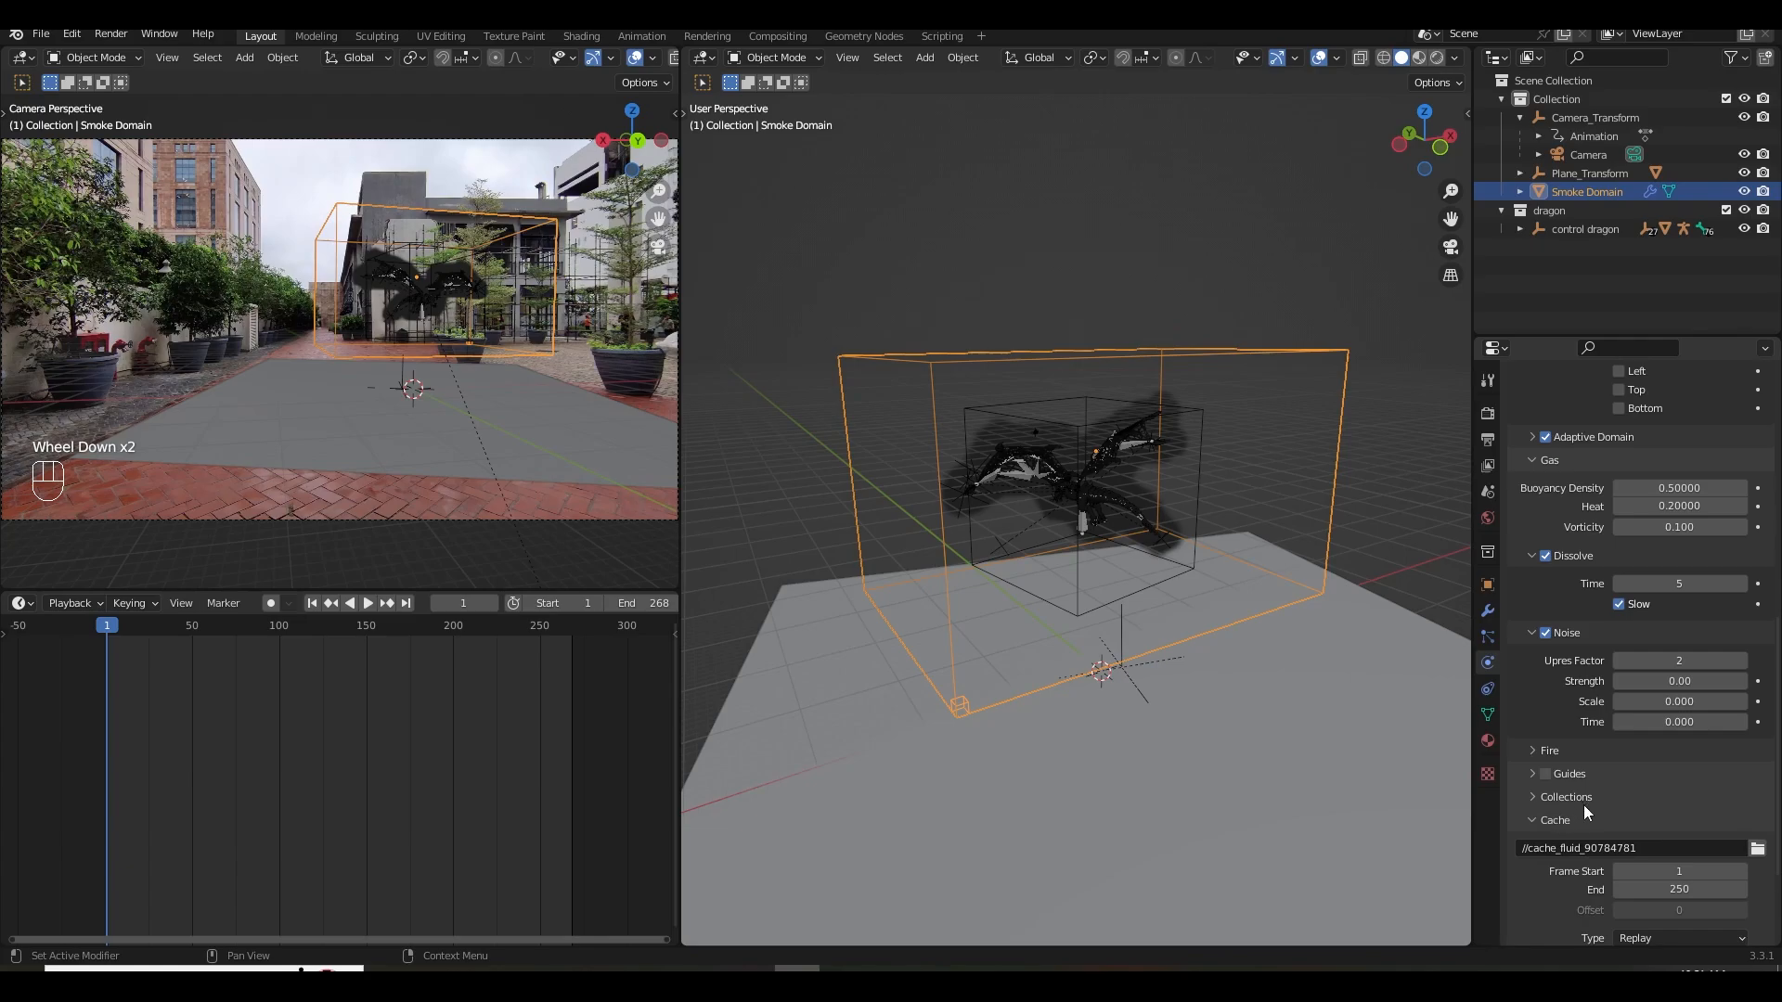
scroll(1587, 813, down, 3)
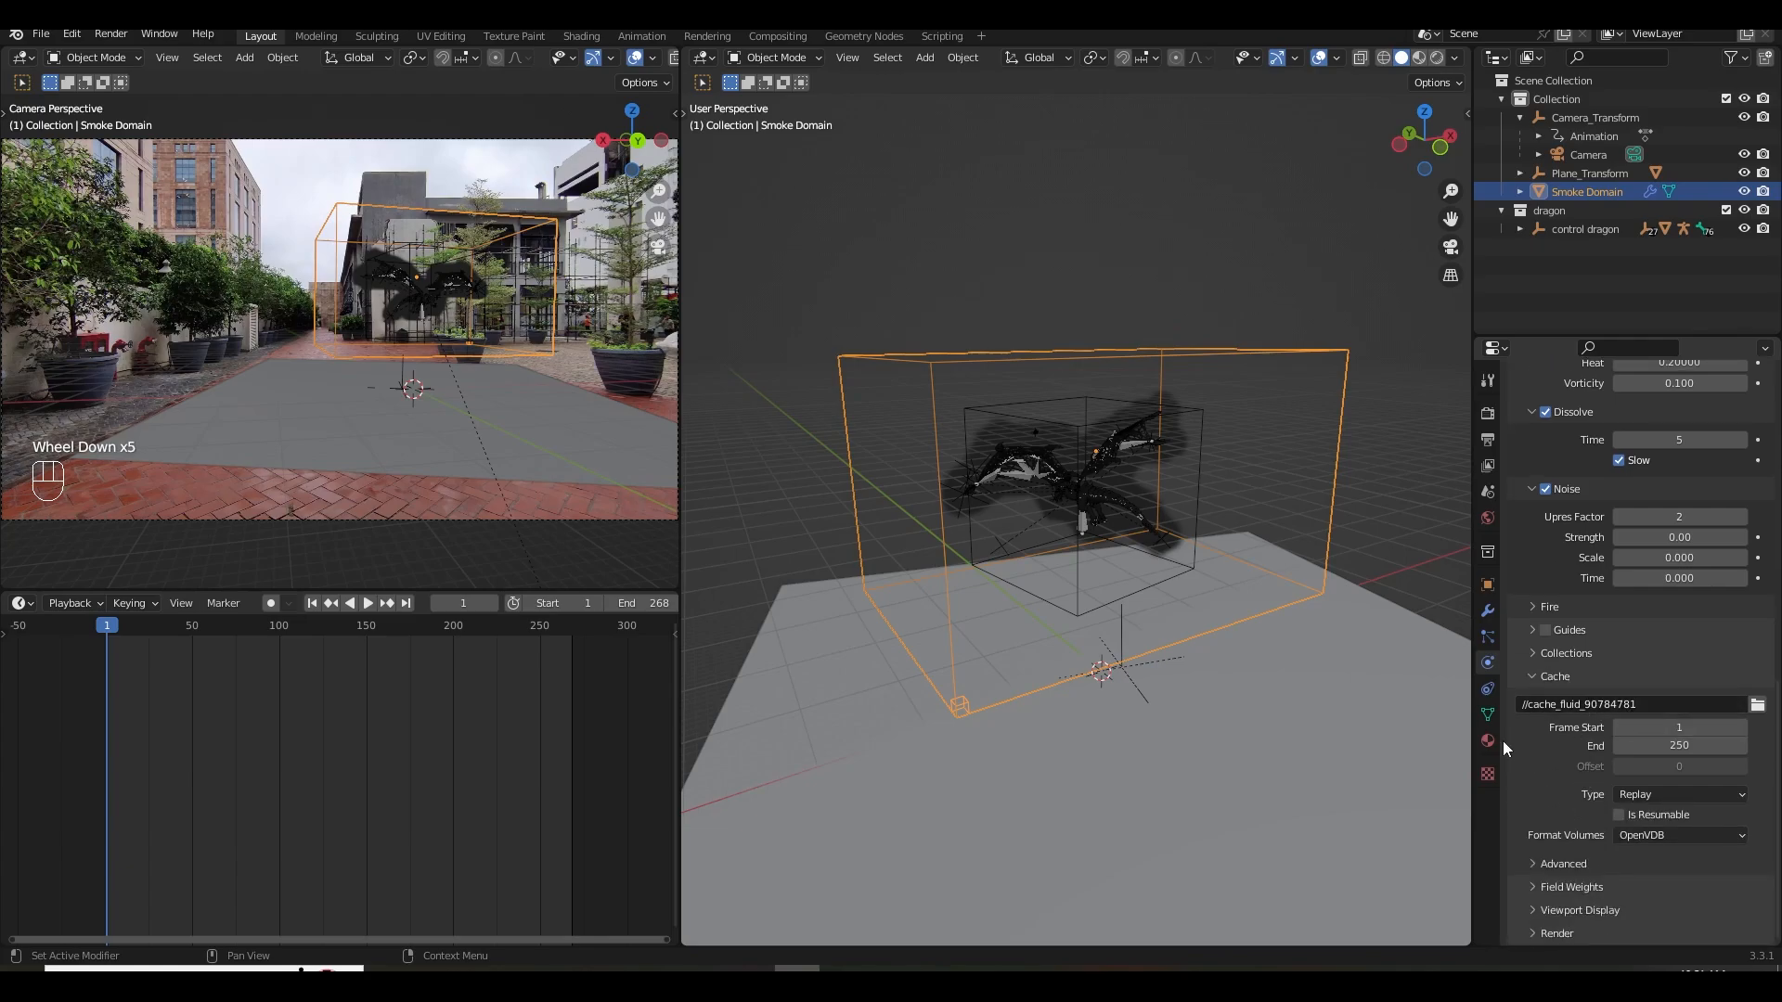
click(1676, 747)
text(268)
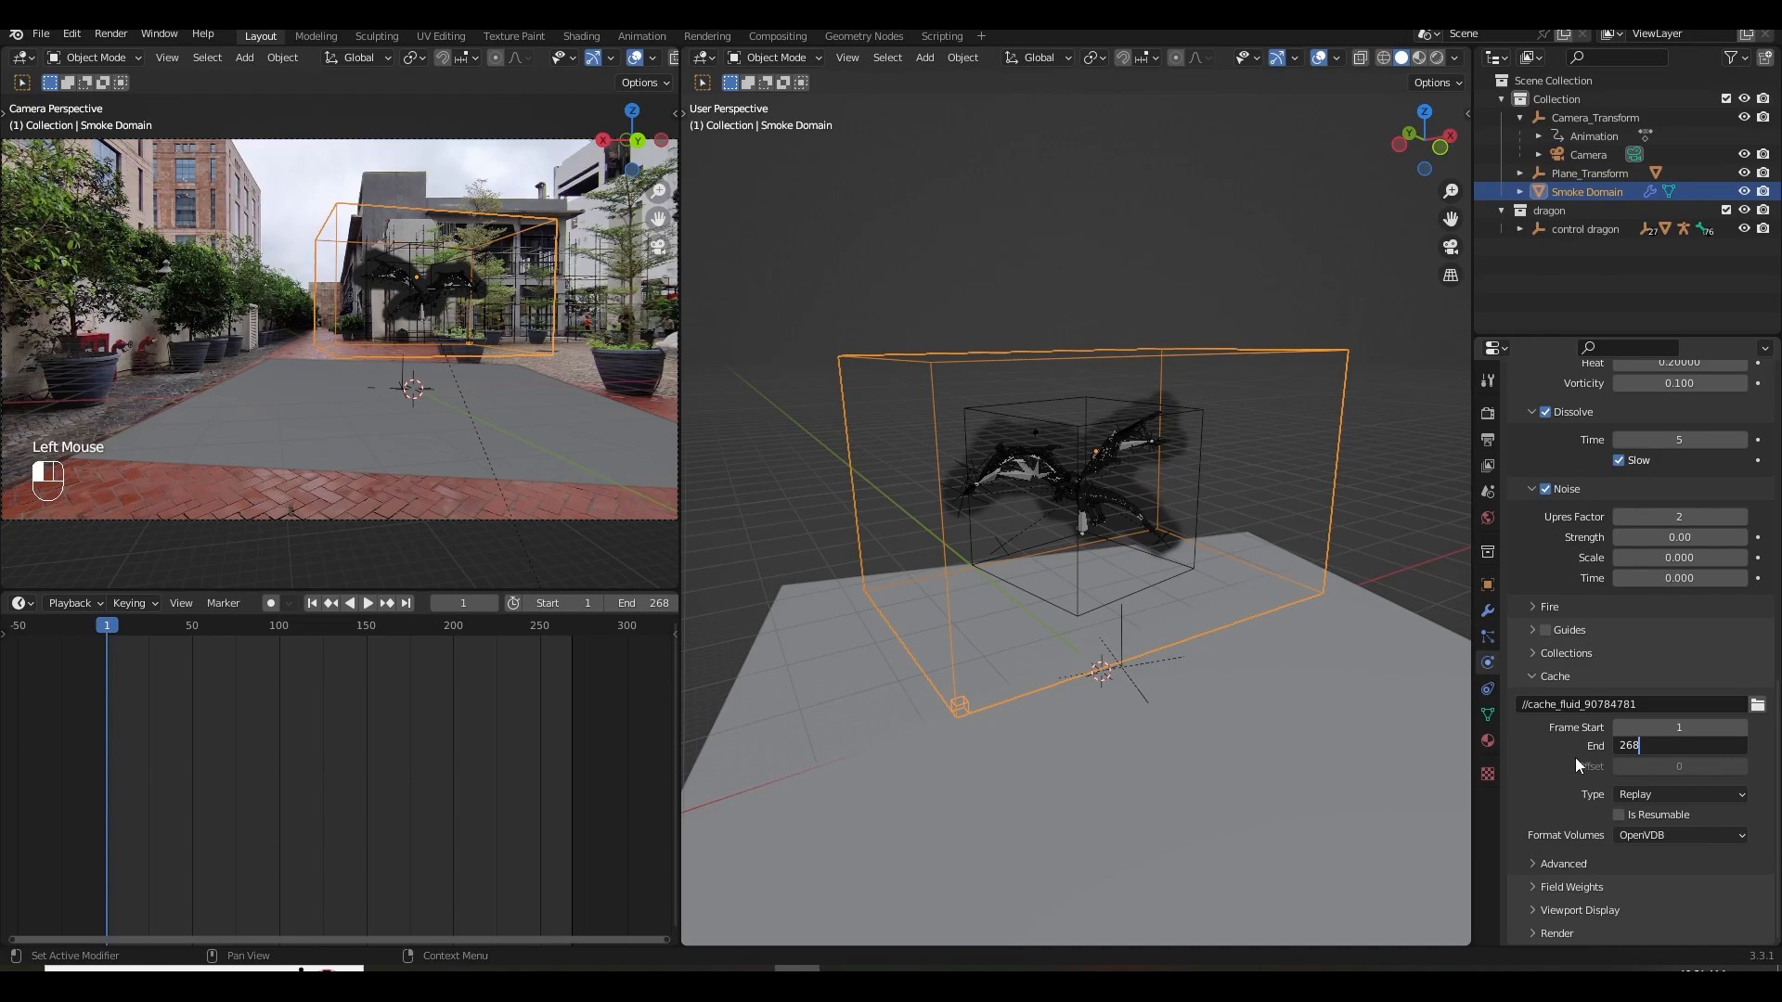
click(1574, 758)
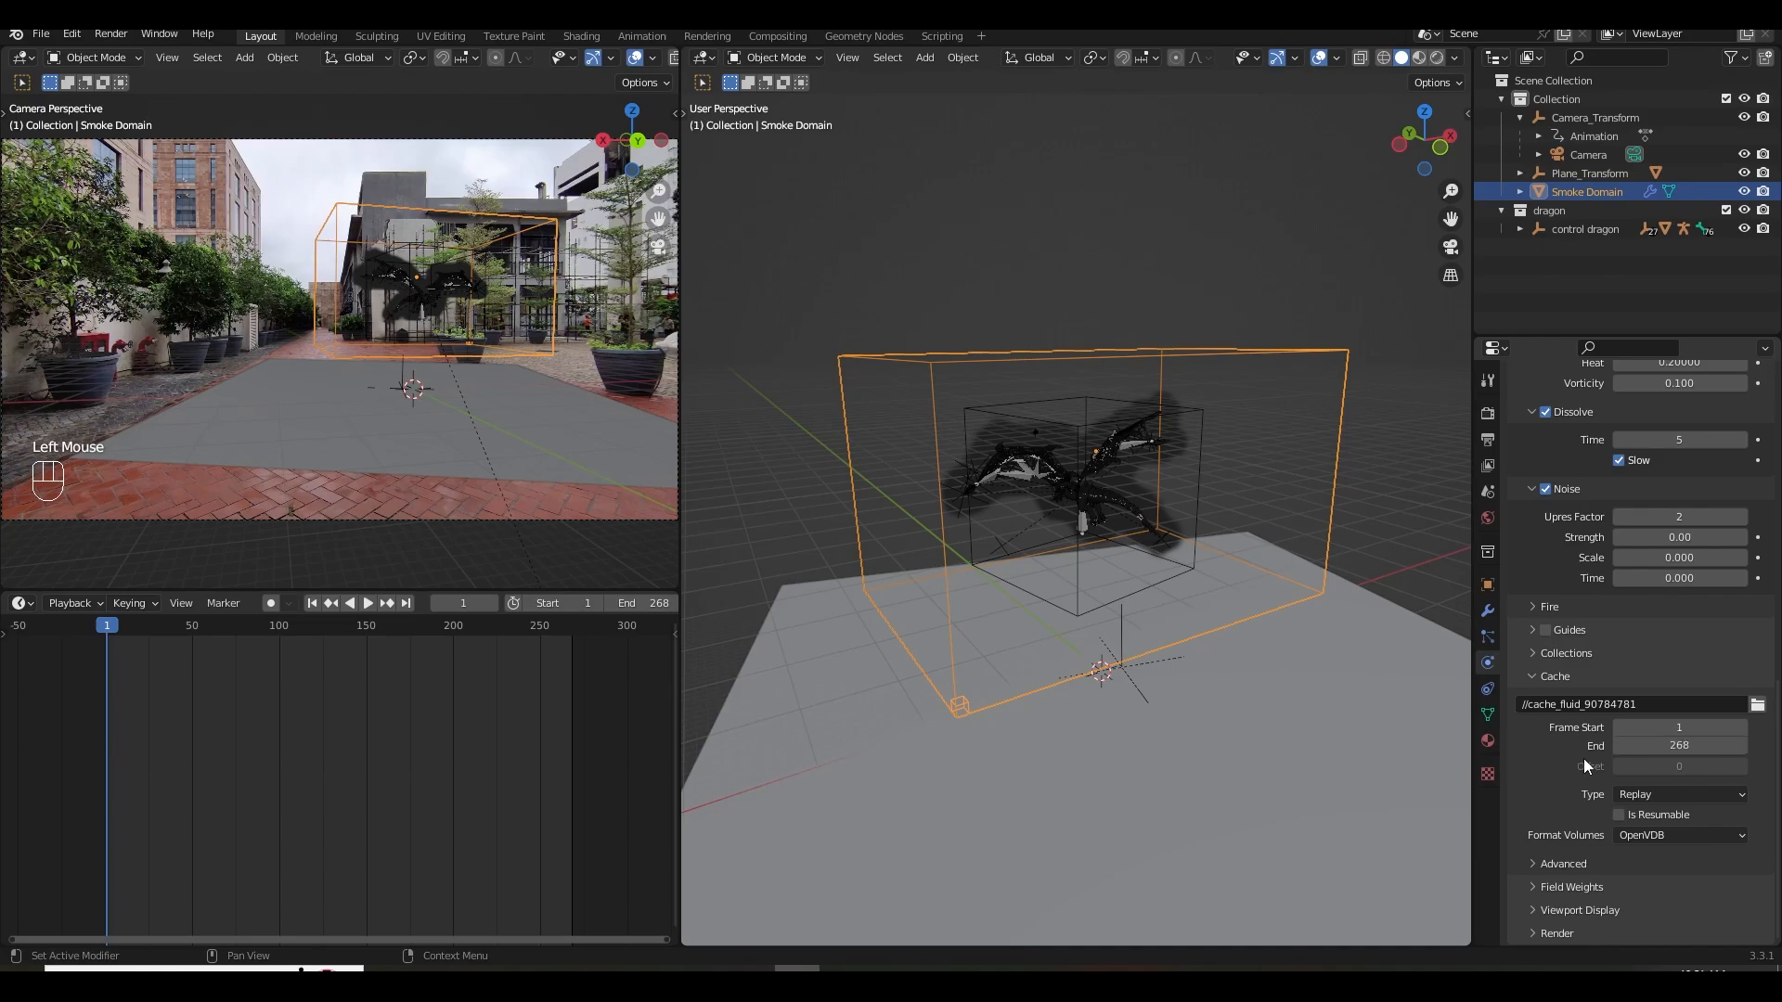
scroll(1584, 759, down, 3)
click(1561, 866)
click(1561, 866)
scroll(1139, 514, up, 2)
Select the dragon mesh and keep its fluid flow type at Smoke with Inflow behavior.
click(1147, 481)
middle_drag(1148, 480, 1357, 537)
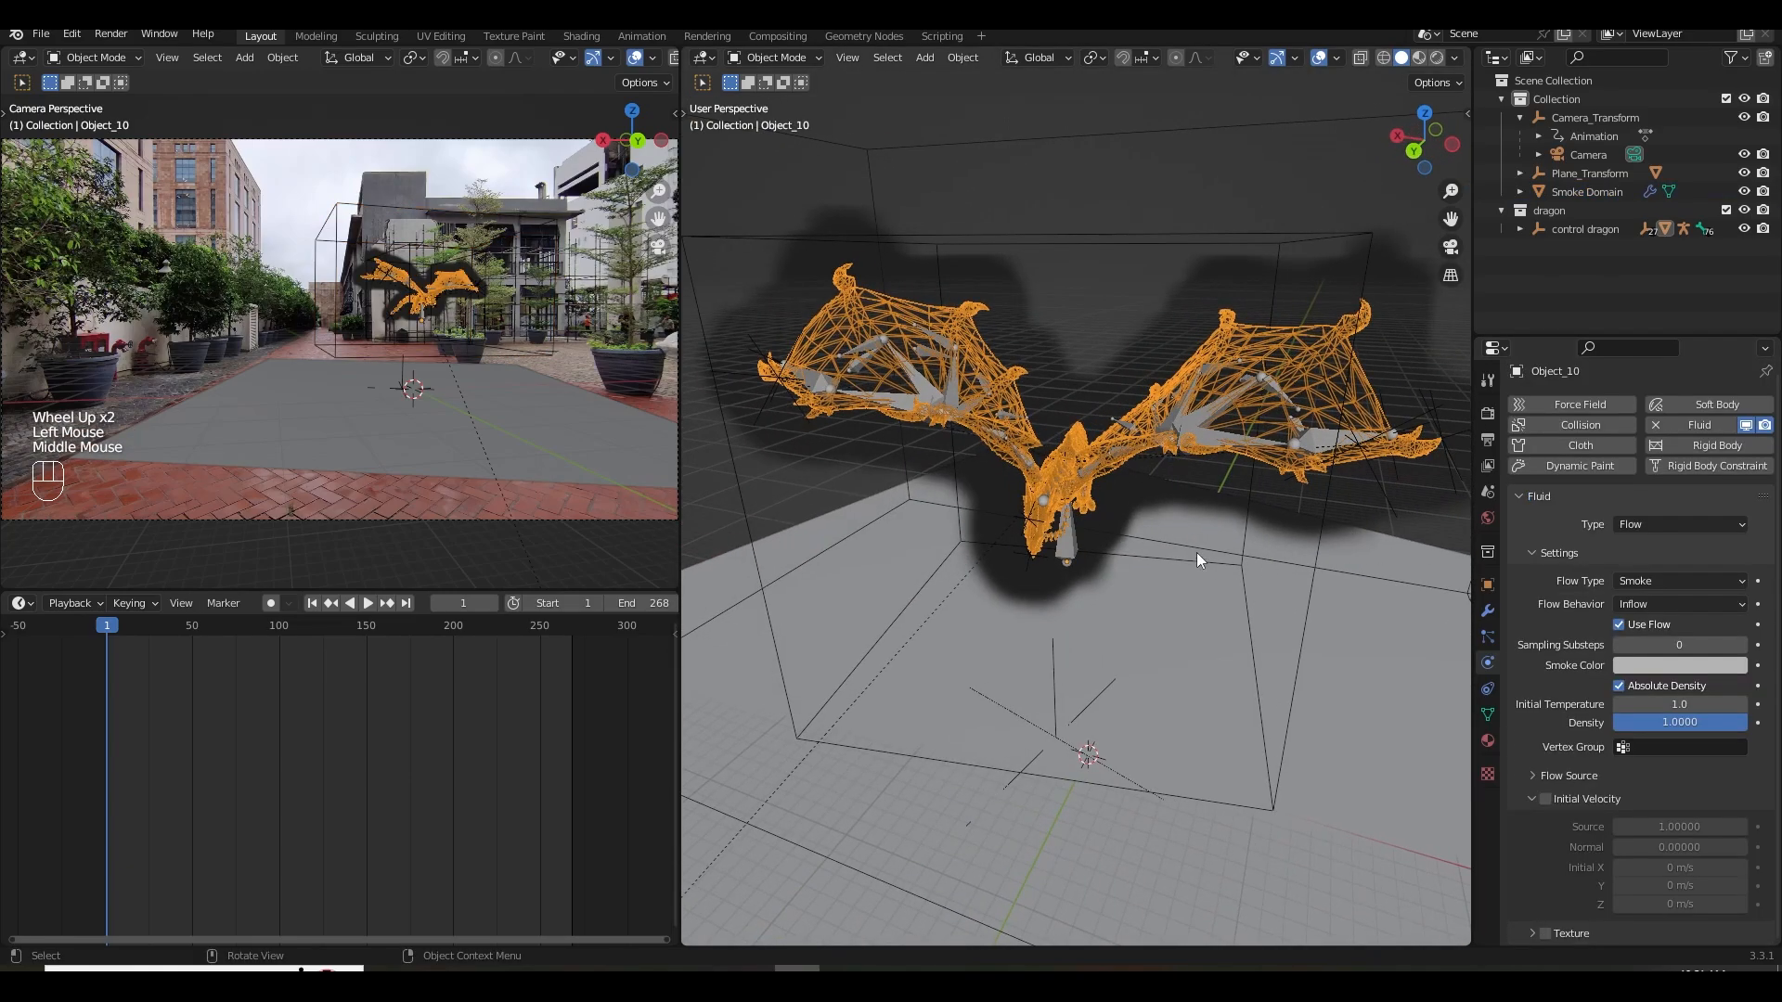
middle_drag(1196, 560, 1251, 557)
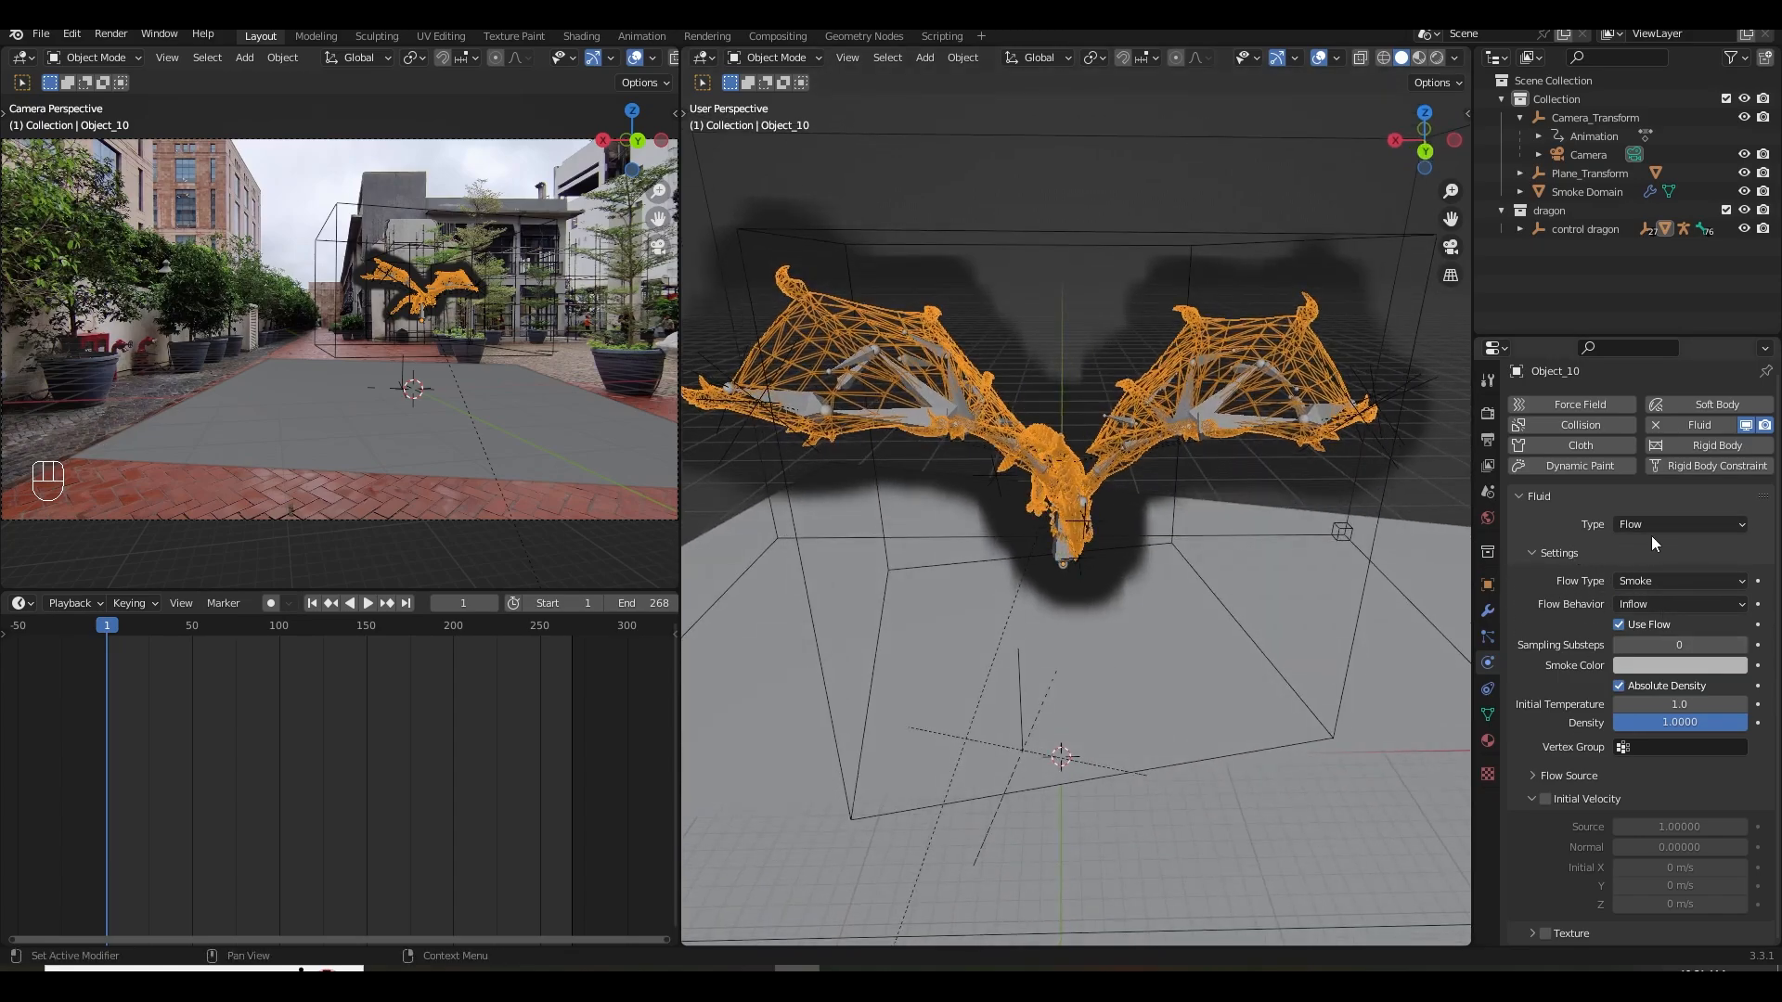
click(1667, 580)
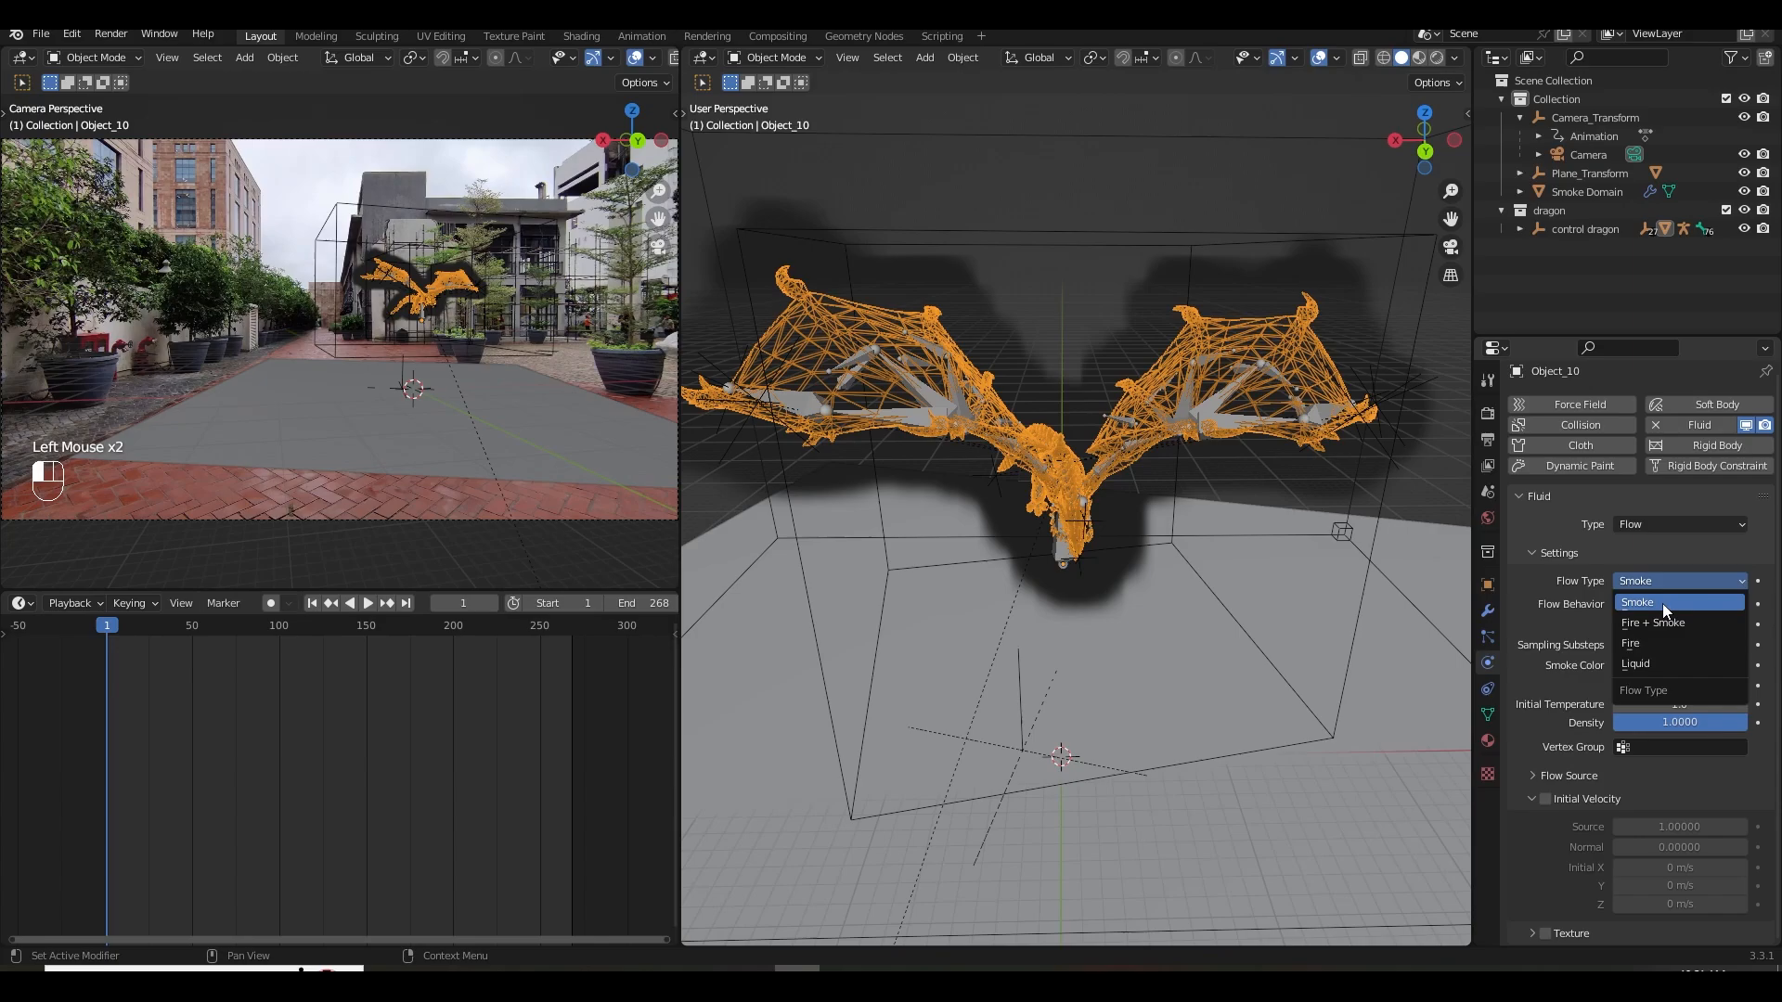
click(1643, 608)
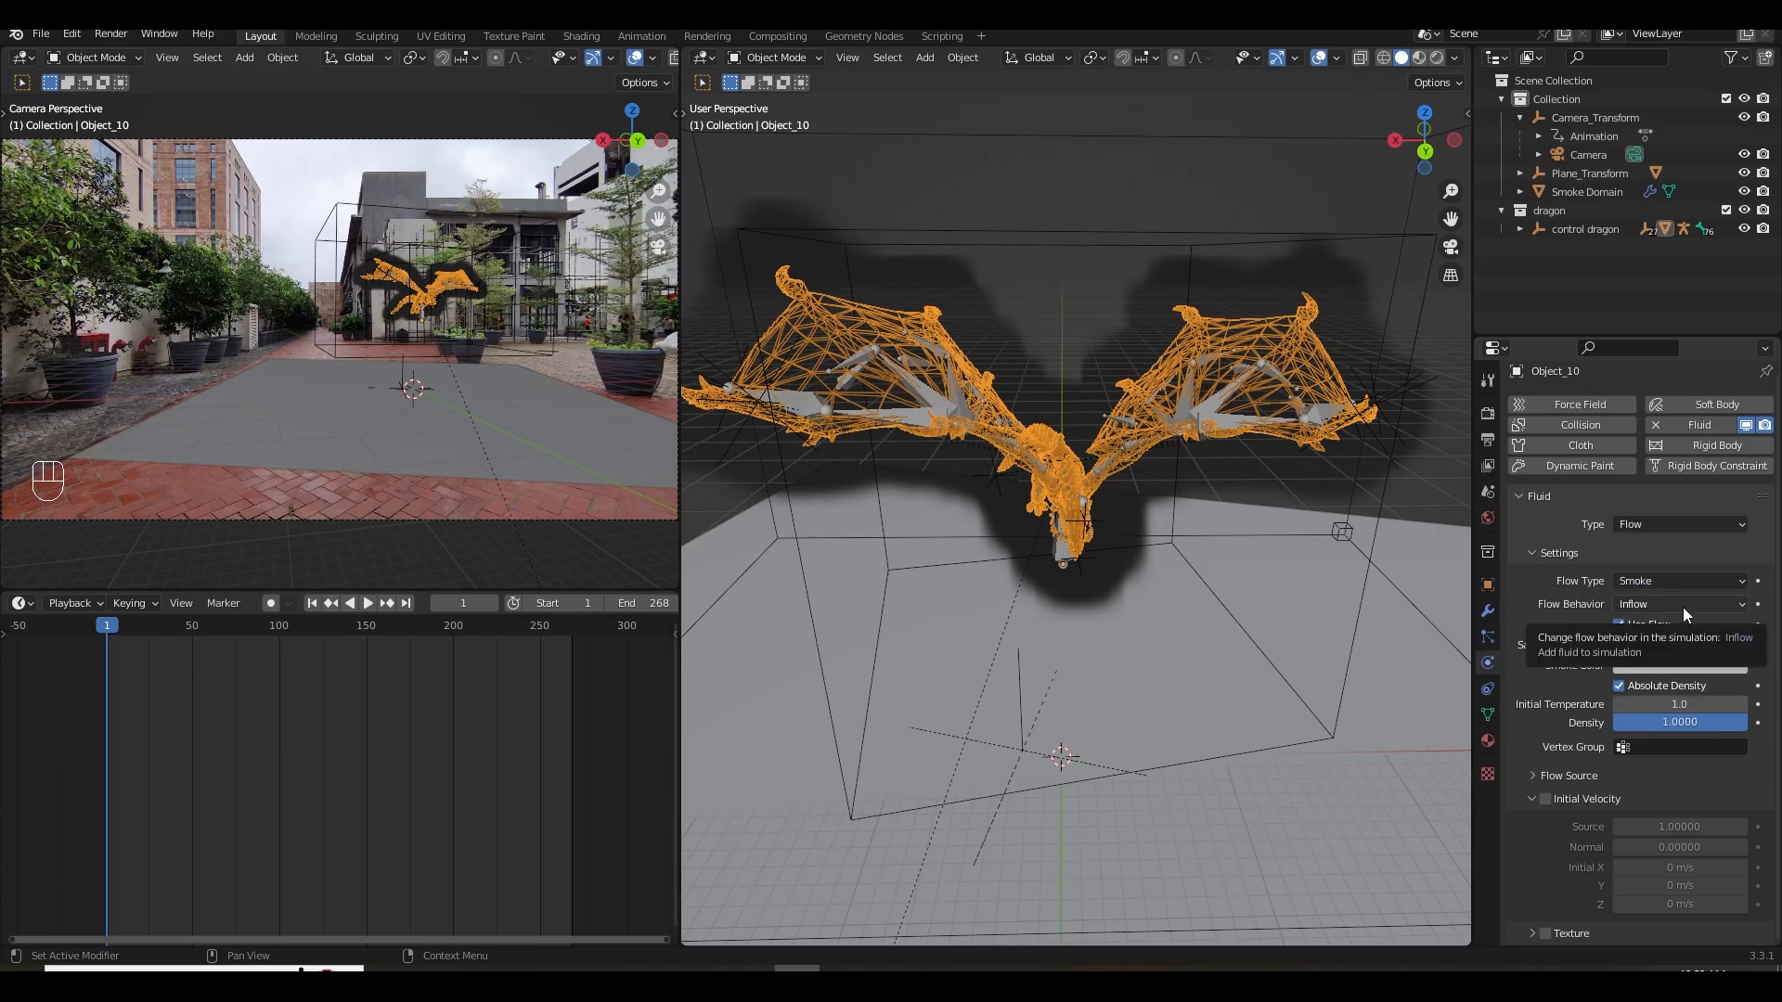
click(1683, 604)
click(1643, 603)
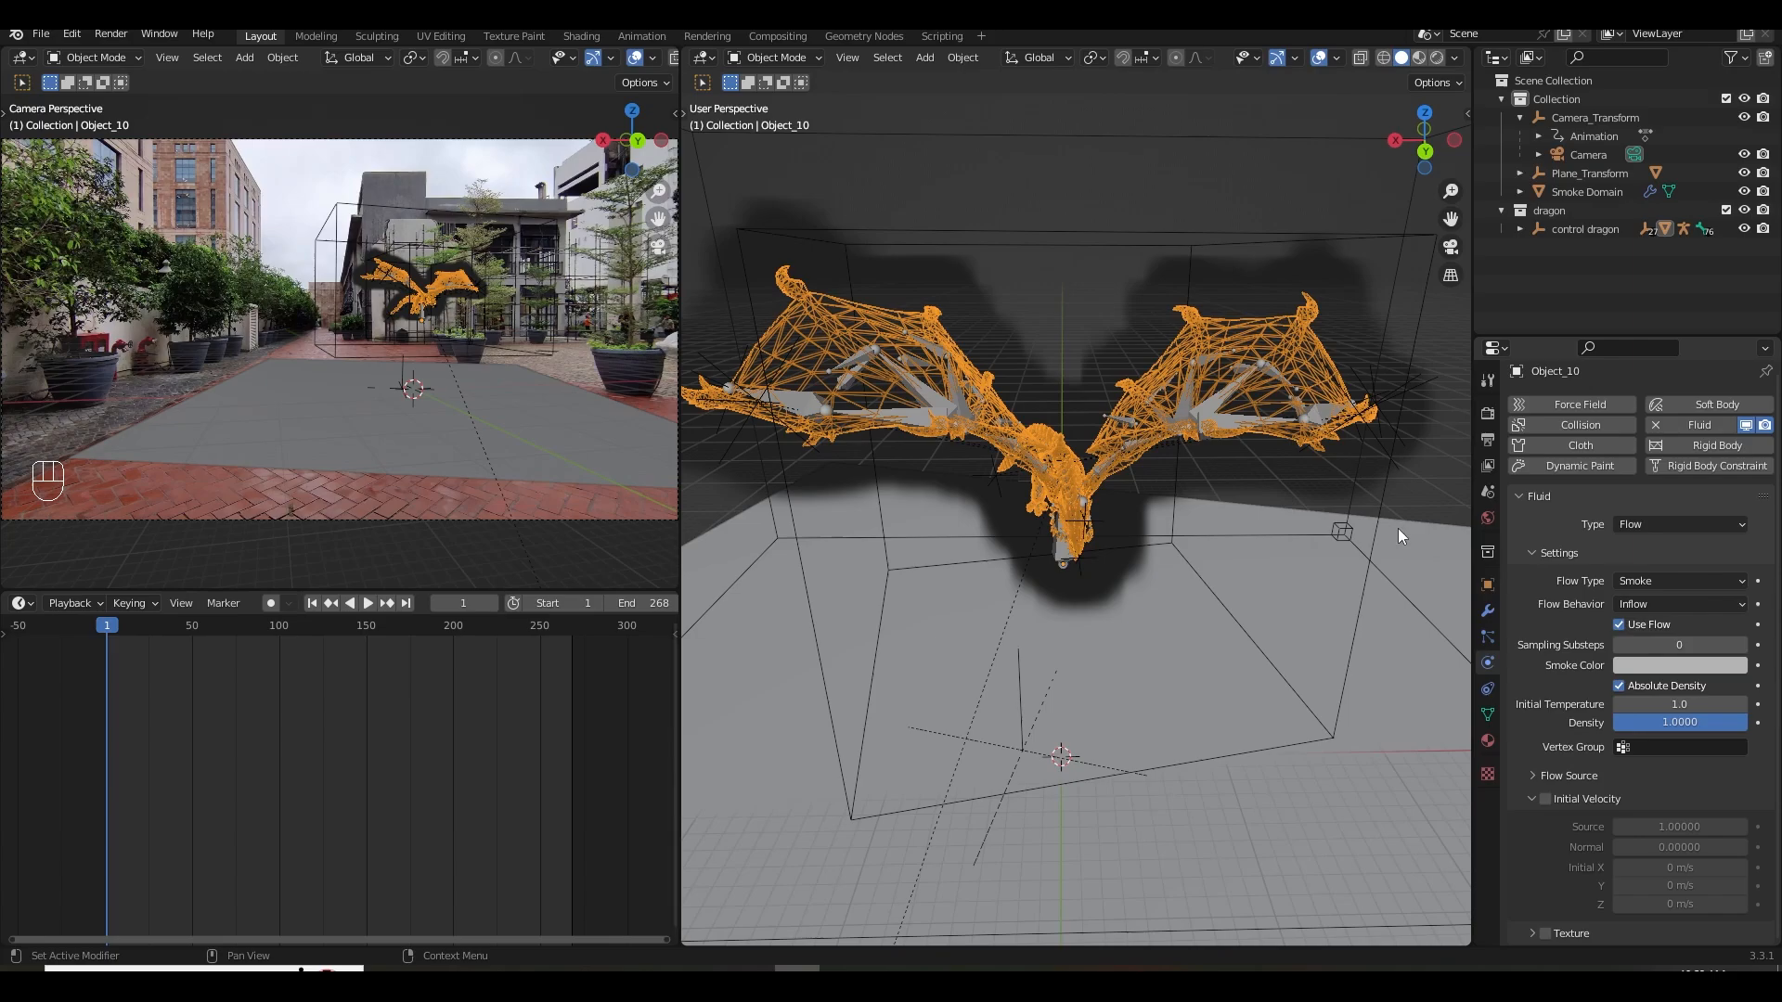
click(1634, 604)
scroll(1582, 636, down, 2)
Set the dragon's smoke flow density to 2 and its initial temperature to 0.5.
click(1647, 724)
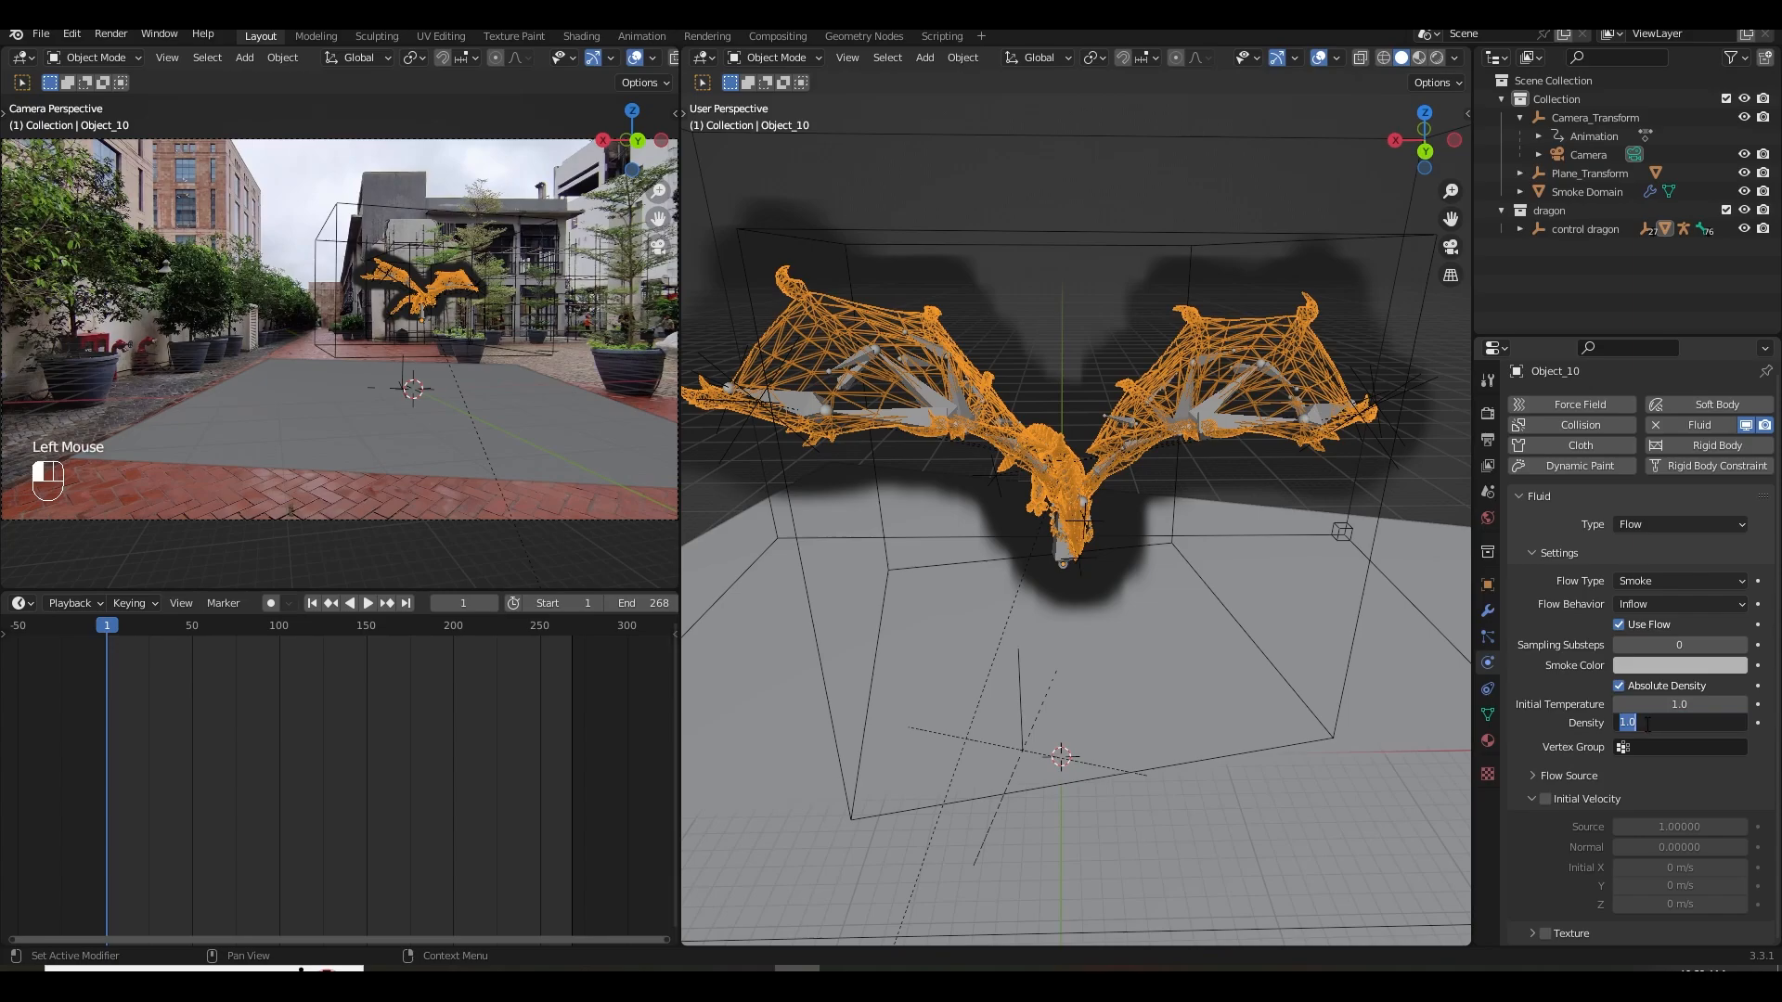
click(1565, 731)
click(1652, 726)
text(1)
click(1574, 727)
click(1656, 726)
text(2)
key(Return)
click(1670, 705)
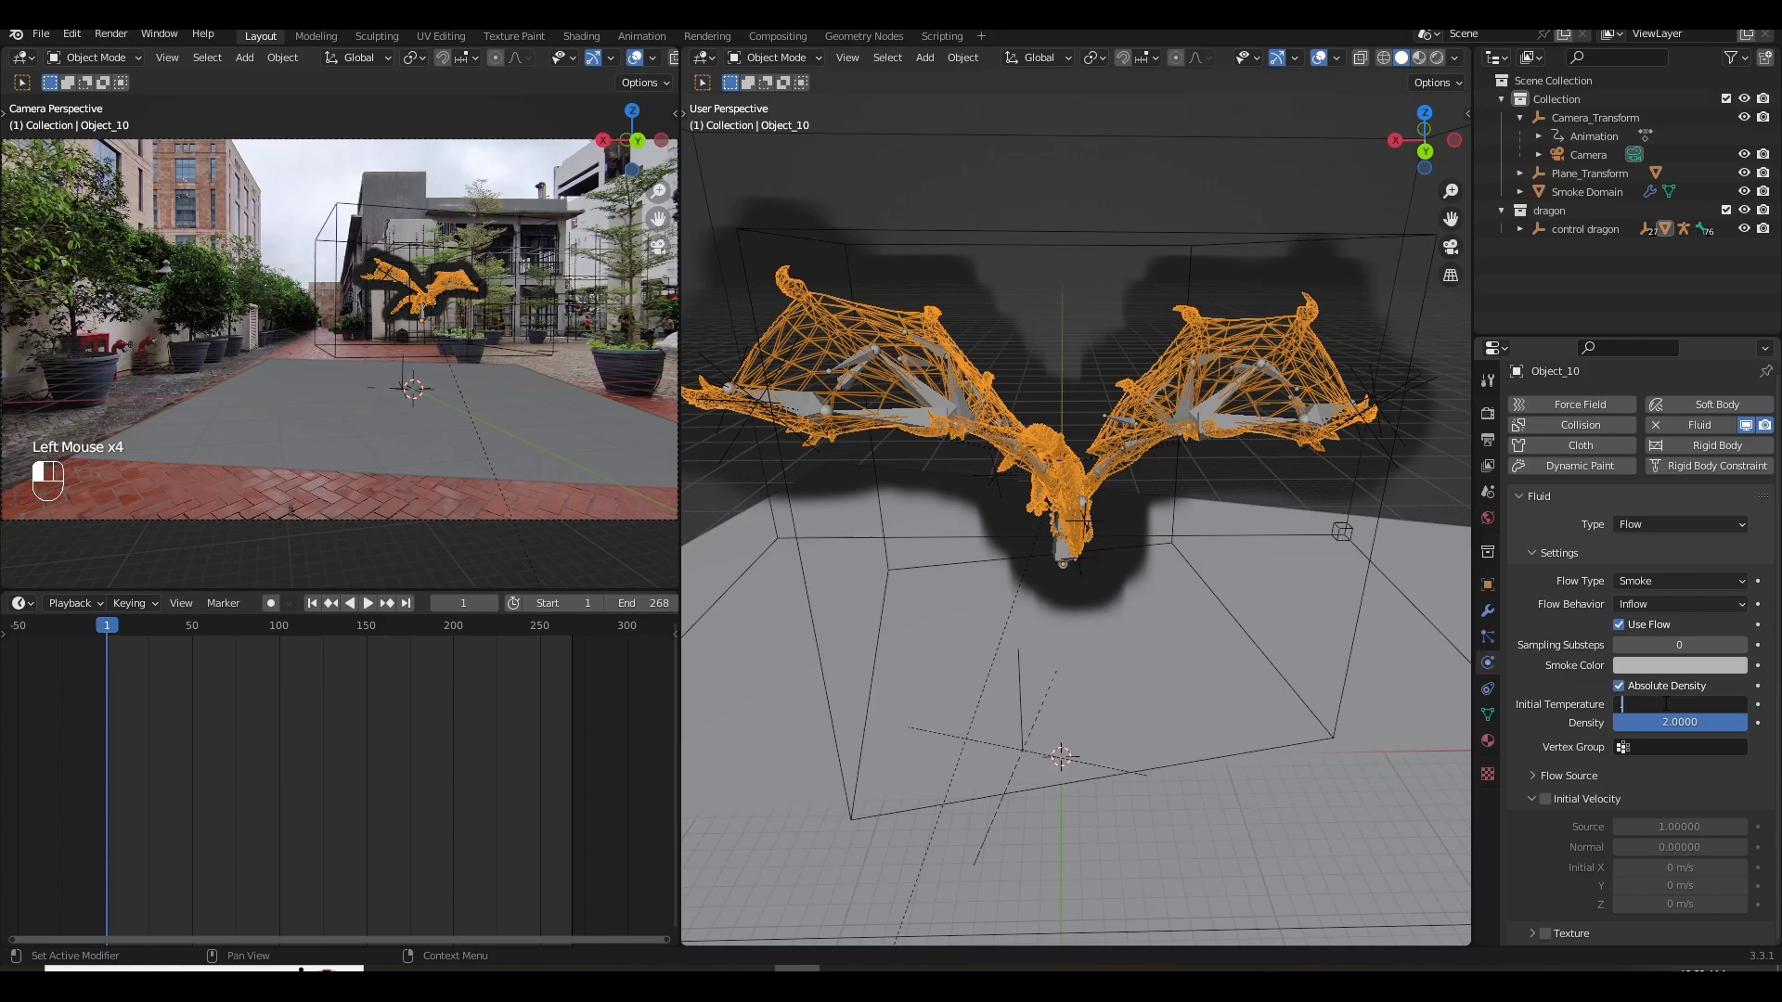
text(.5)
click(1578, 715)
scroll(1583, 716, down, 3)
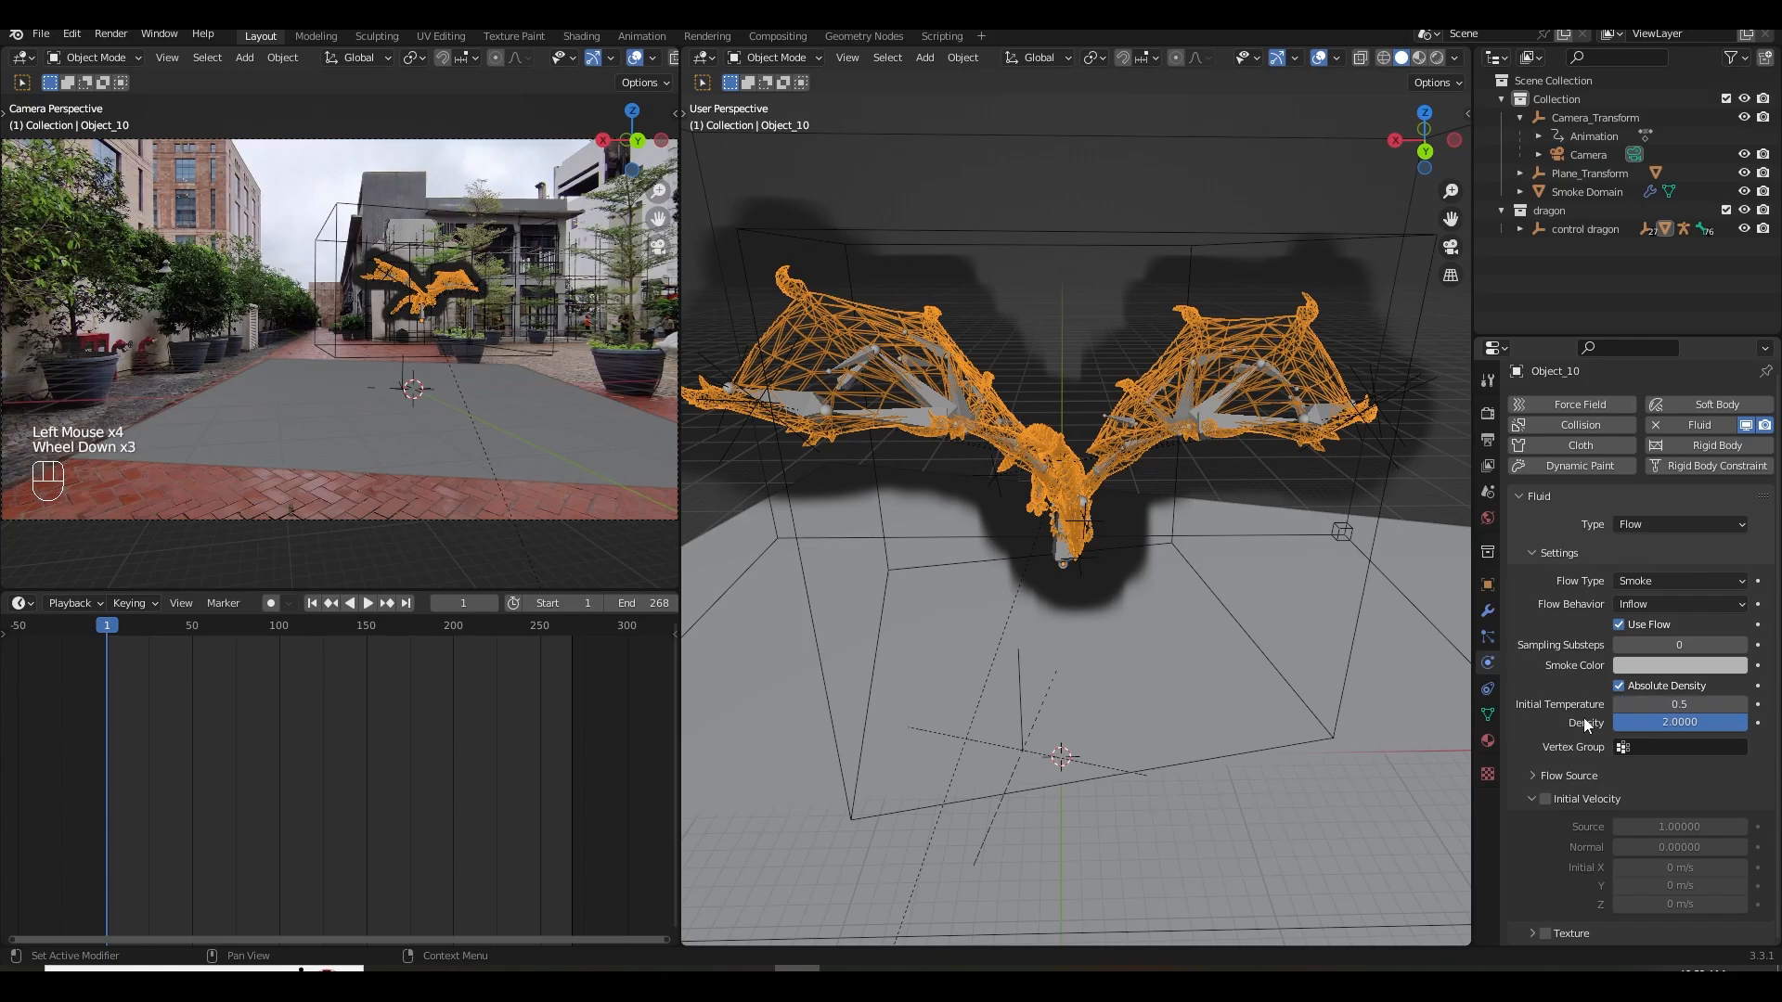
Enable Initial Velocity for the dragon's smoke flow and save the file.
click(1545, 798)
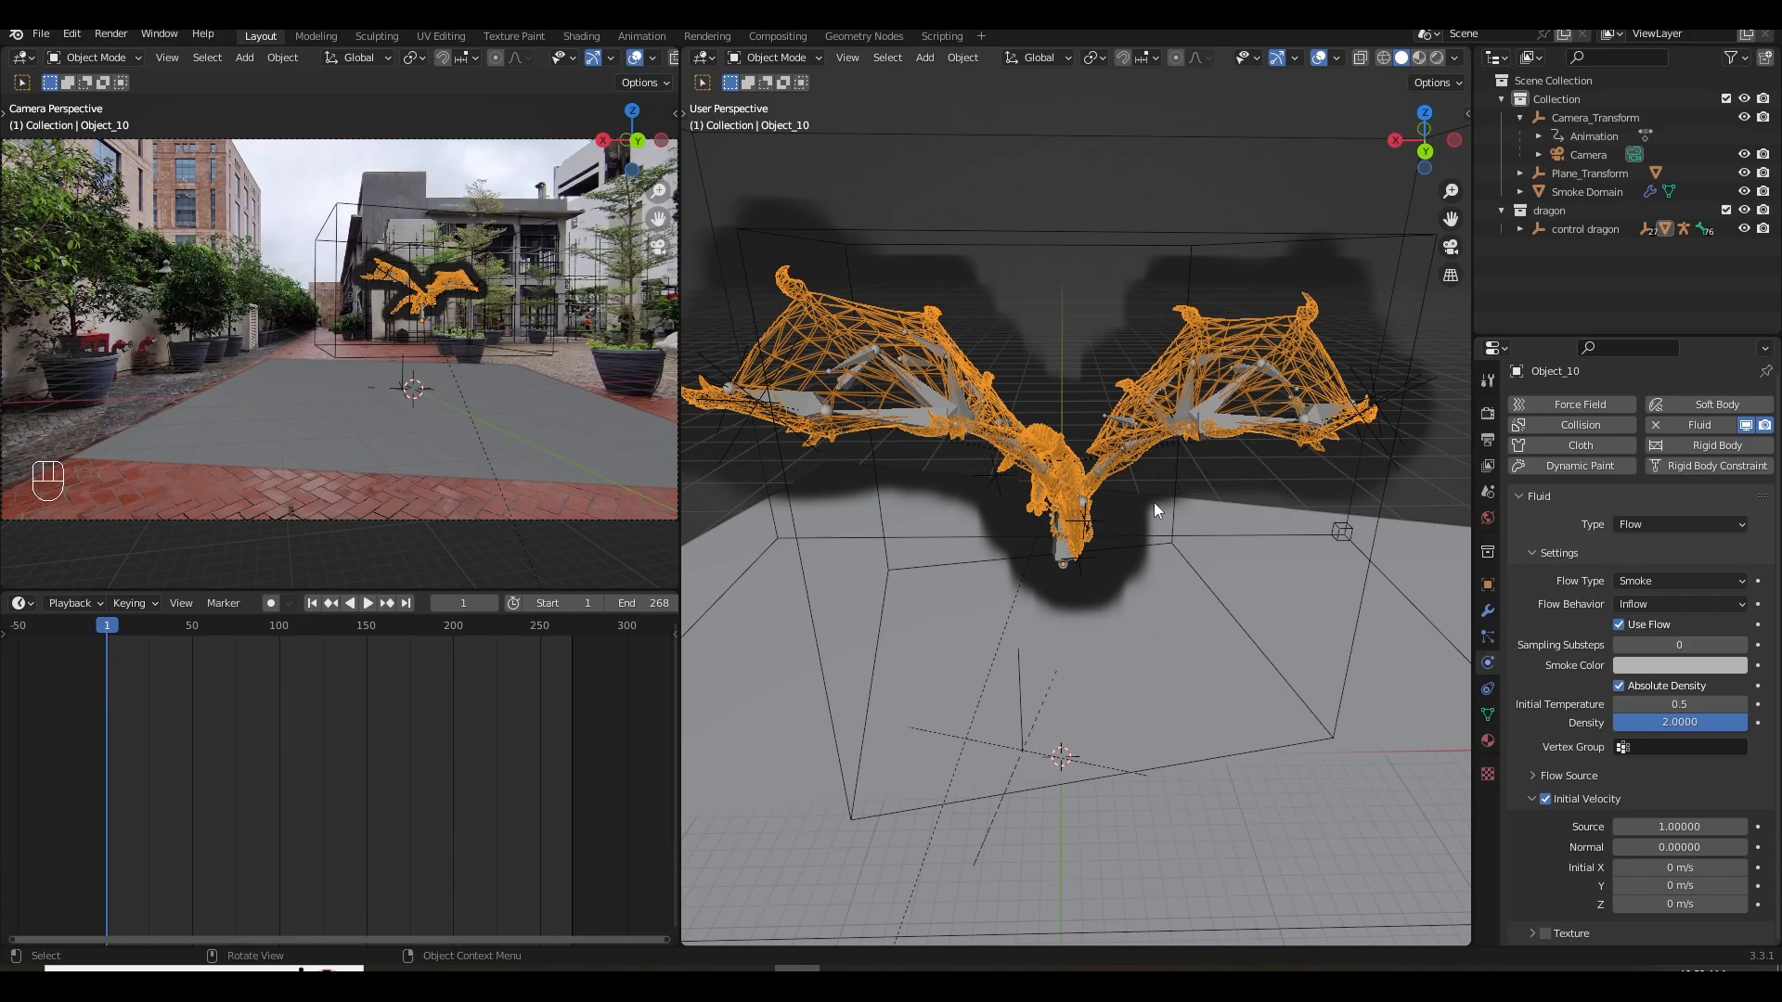
scroll(1124, 474, down, 4)
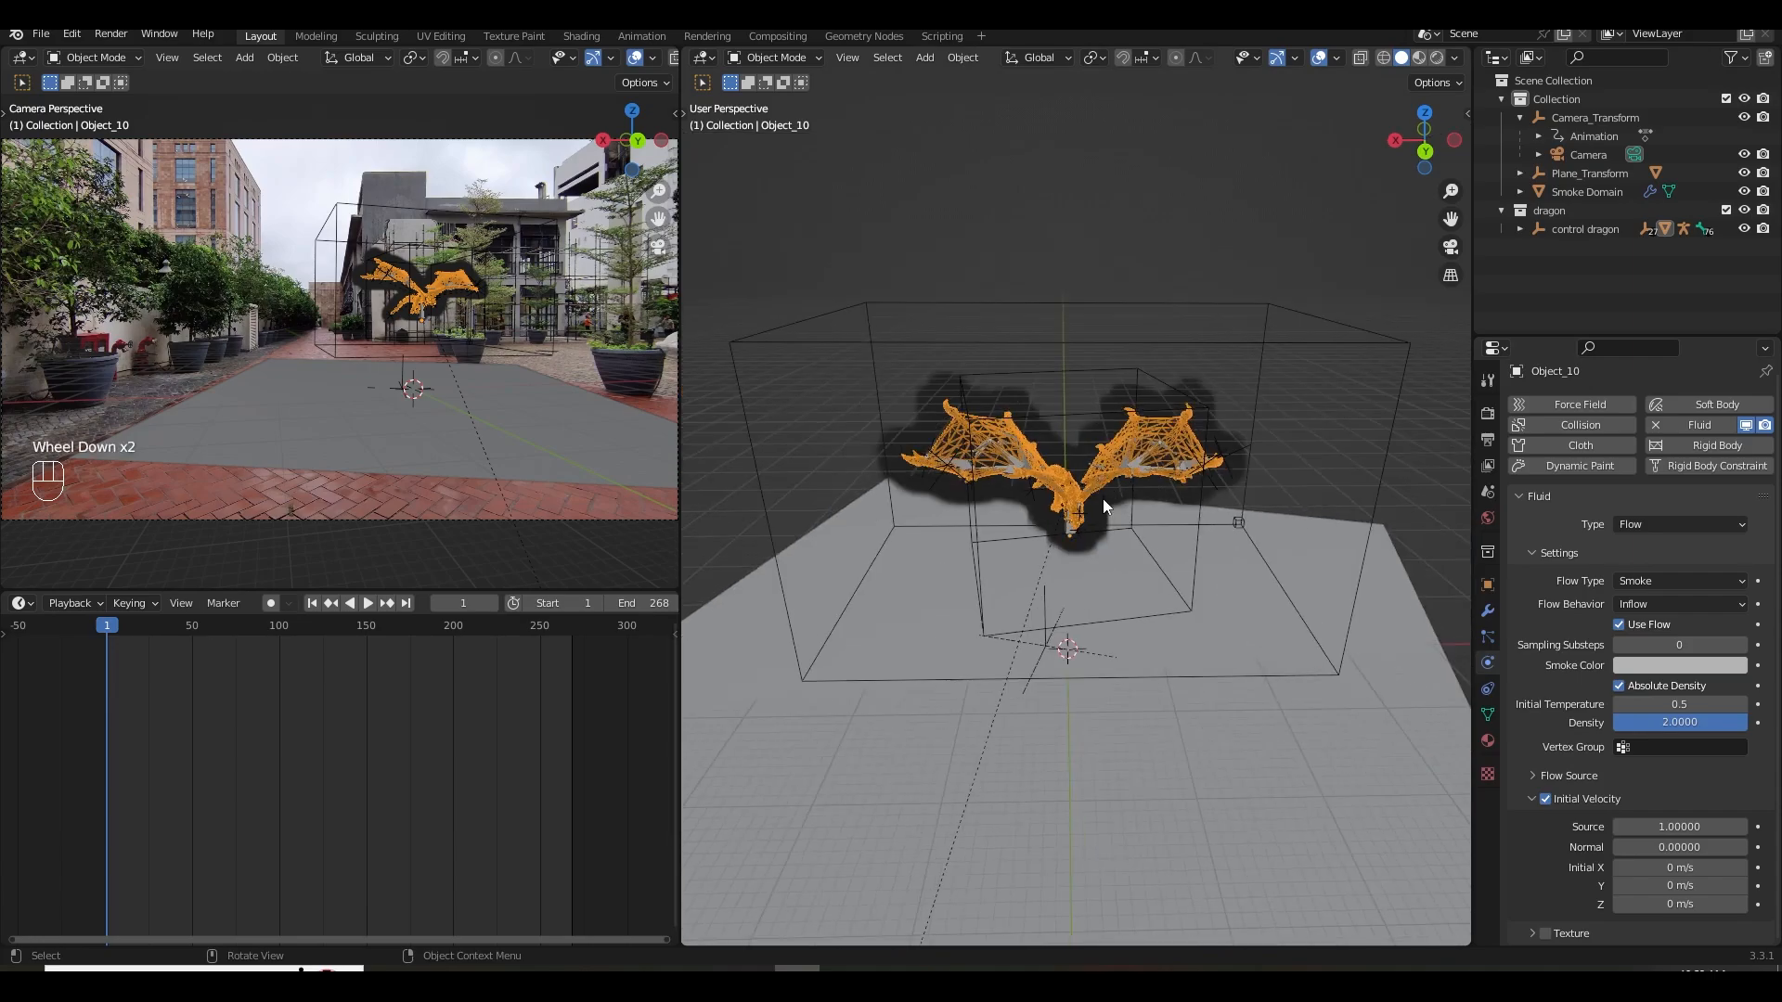
middle_drag(1103, 498, 1151, 478)
click(1543, 774)
click(1543, 774)
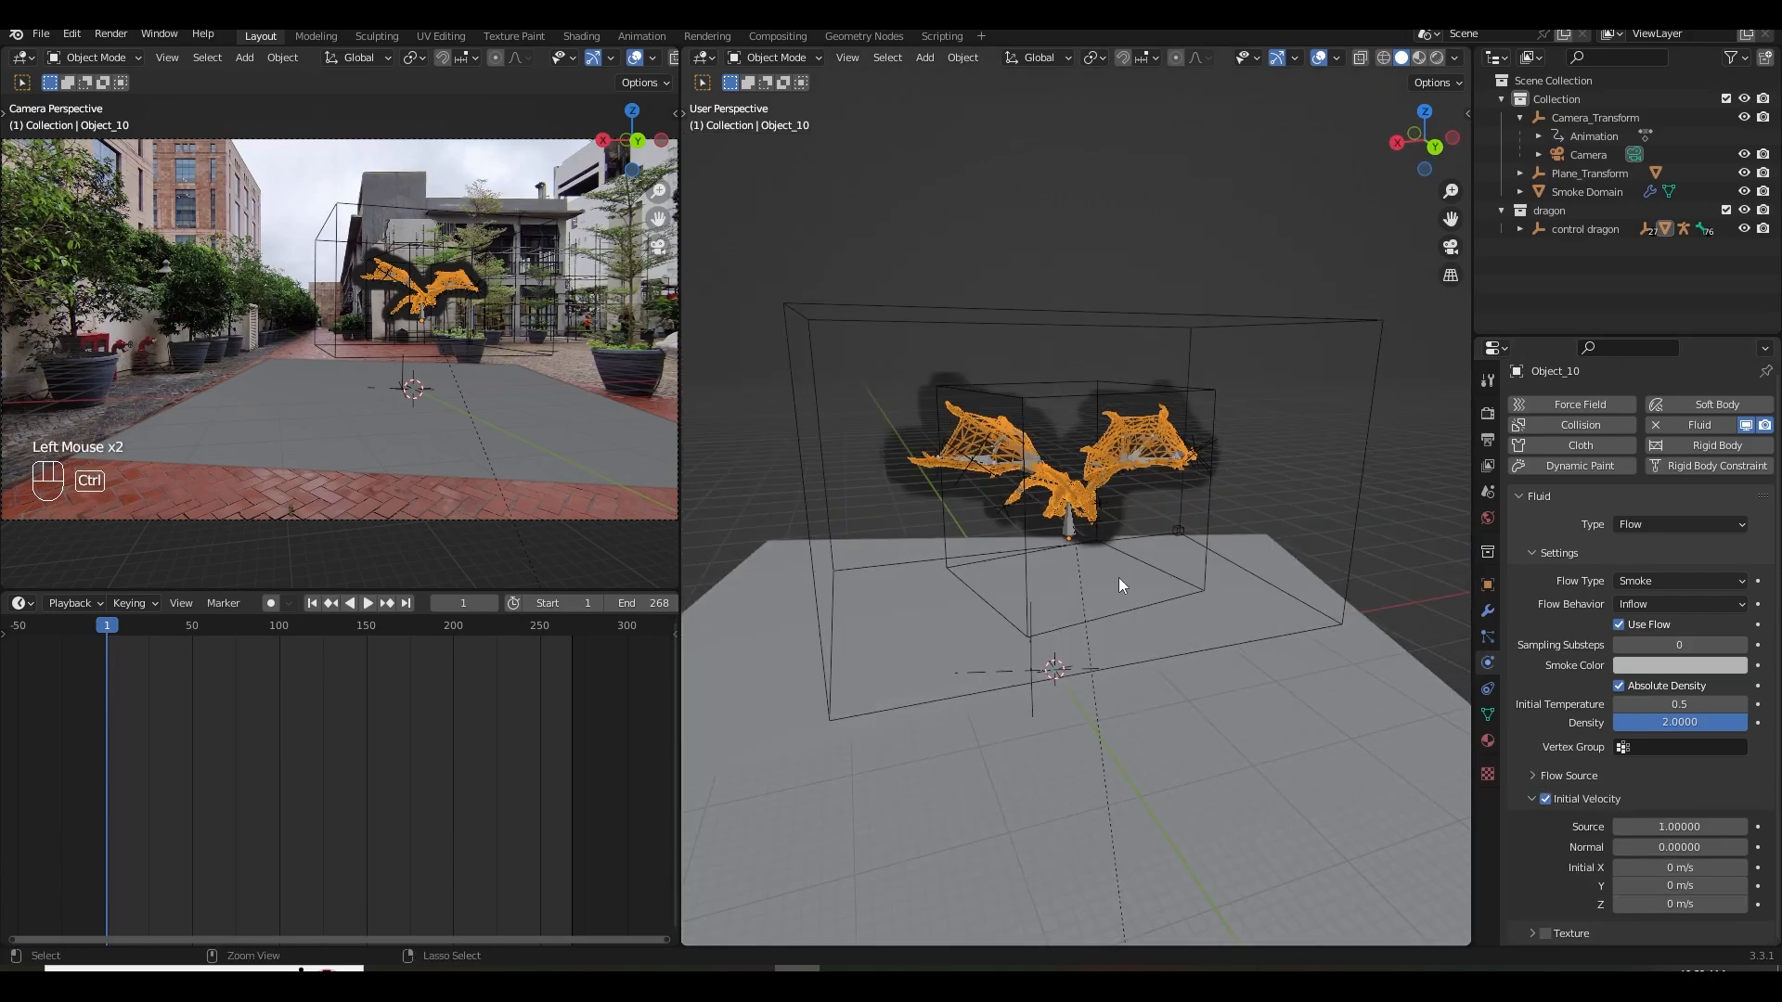
key(ctrl+s)
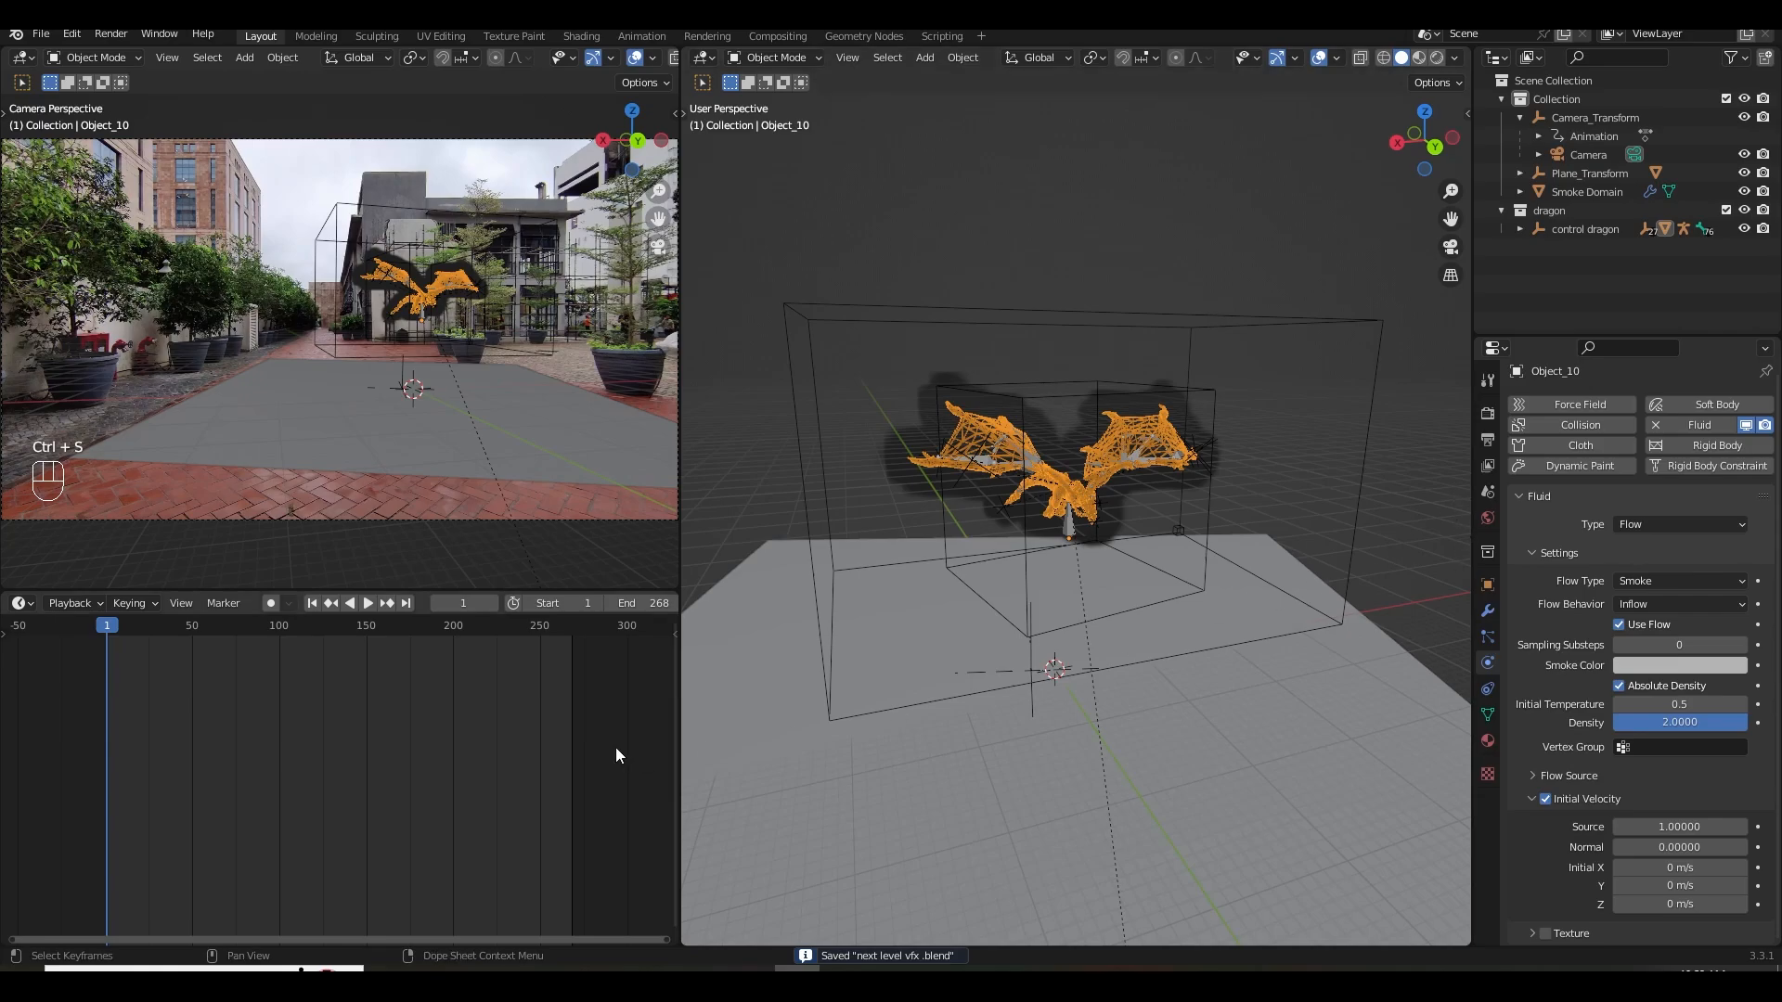
Play the first few frames of the smoke simulation and return to frame 1.
click(366, 603)
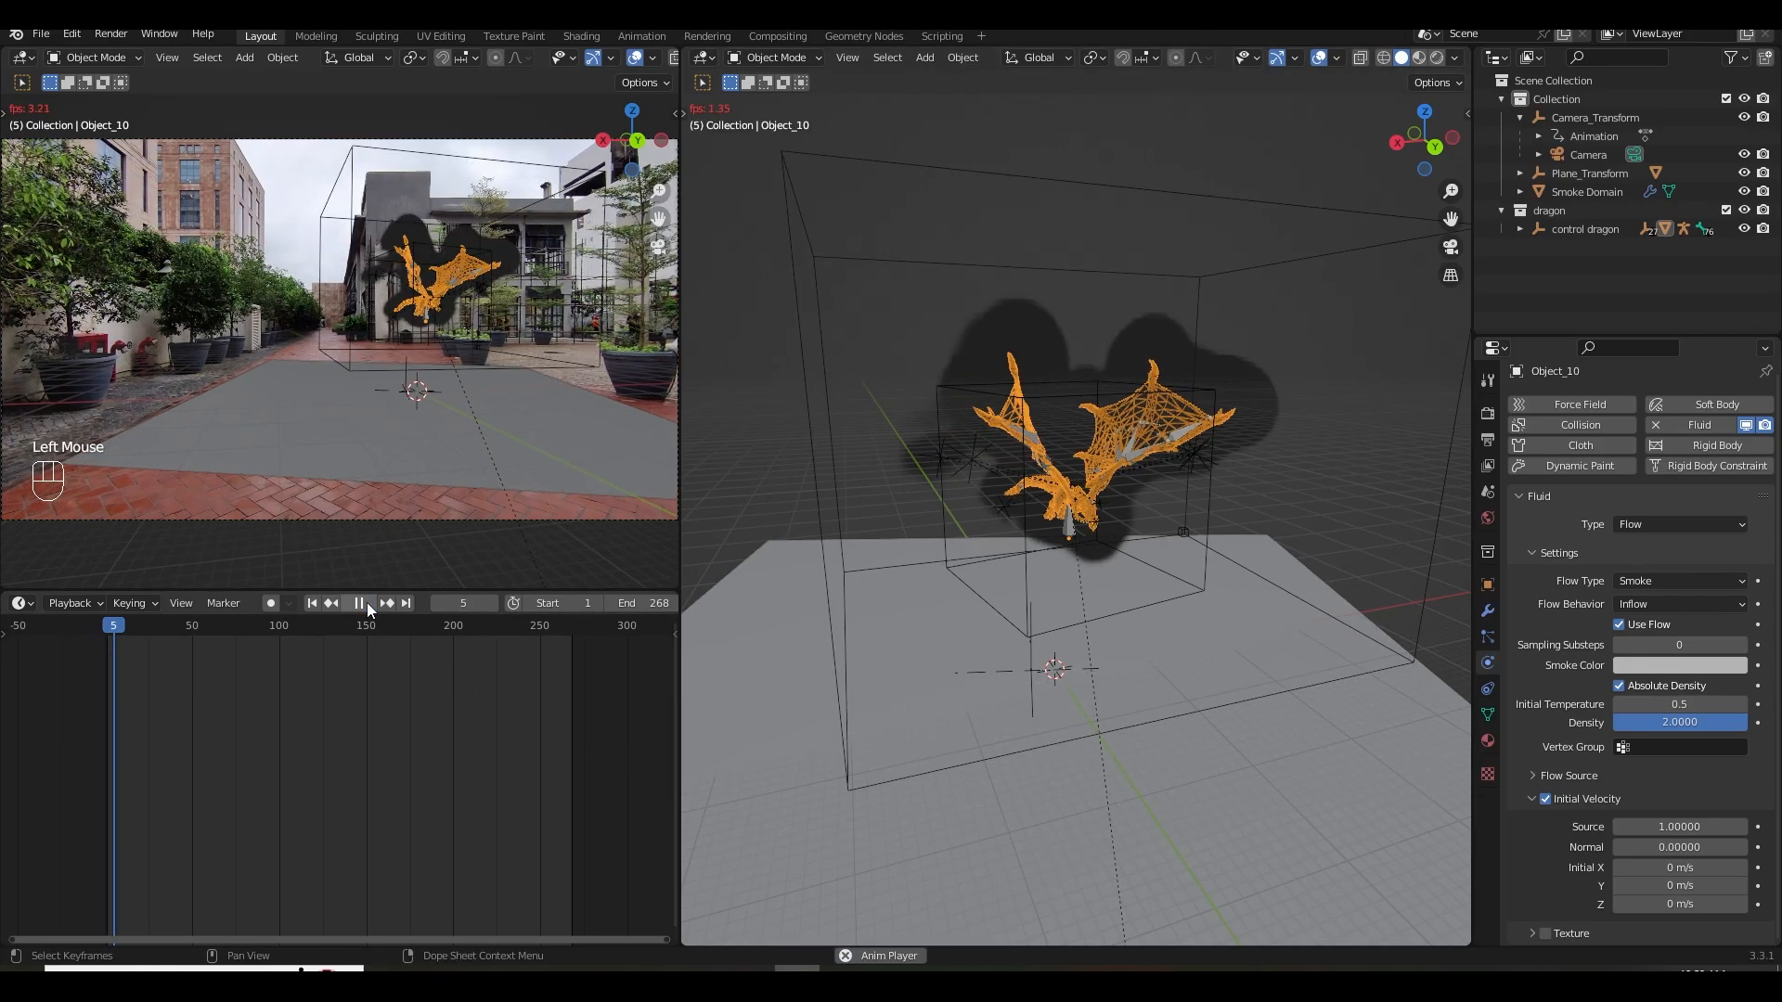
click(366, 604)
click(311, 603)
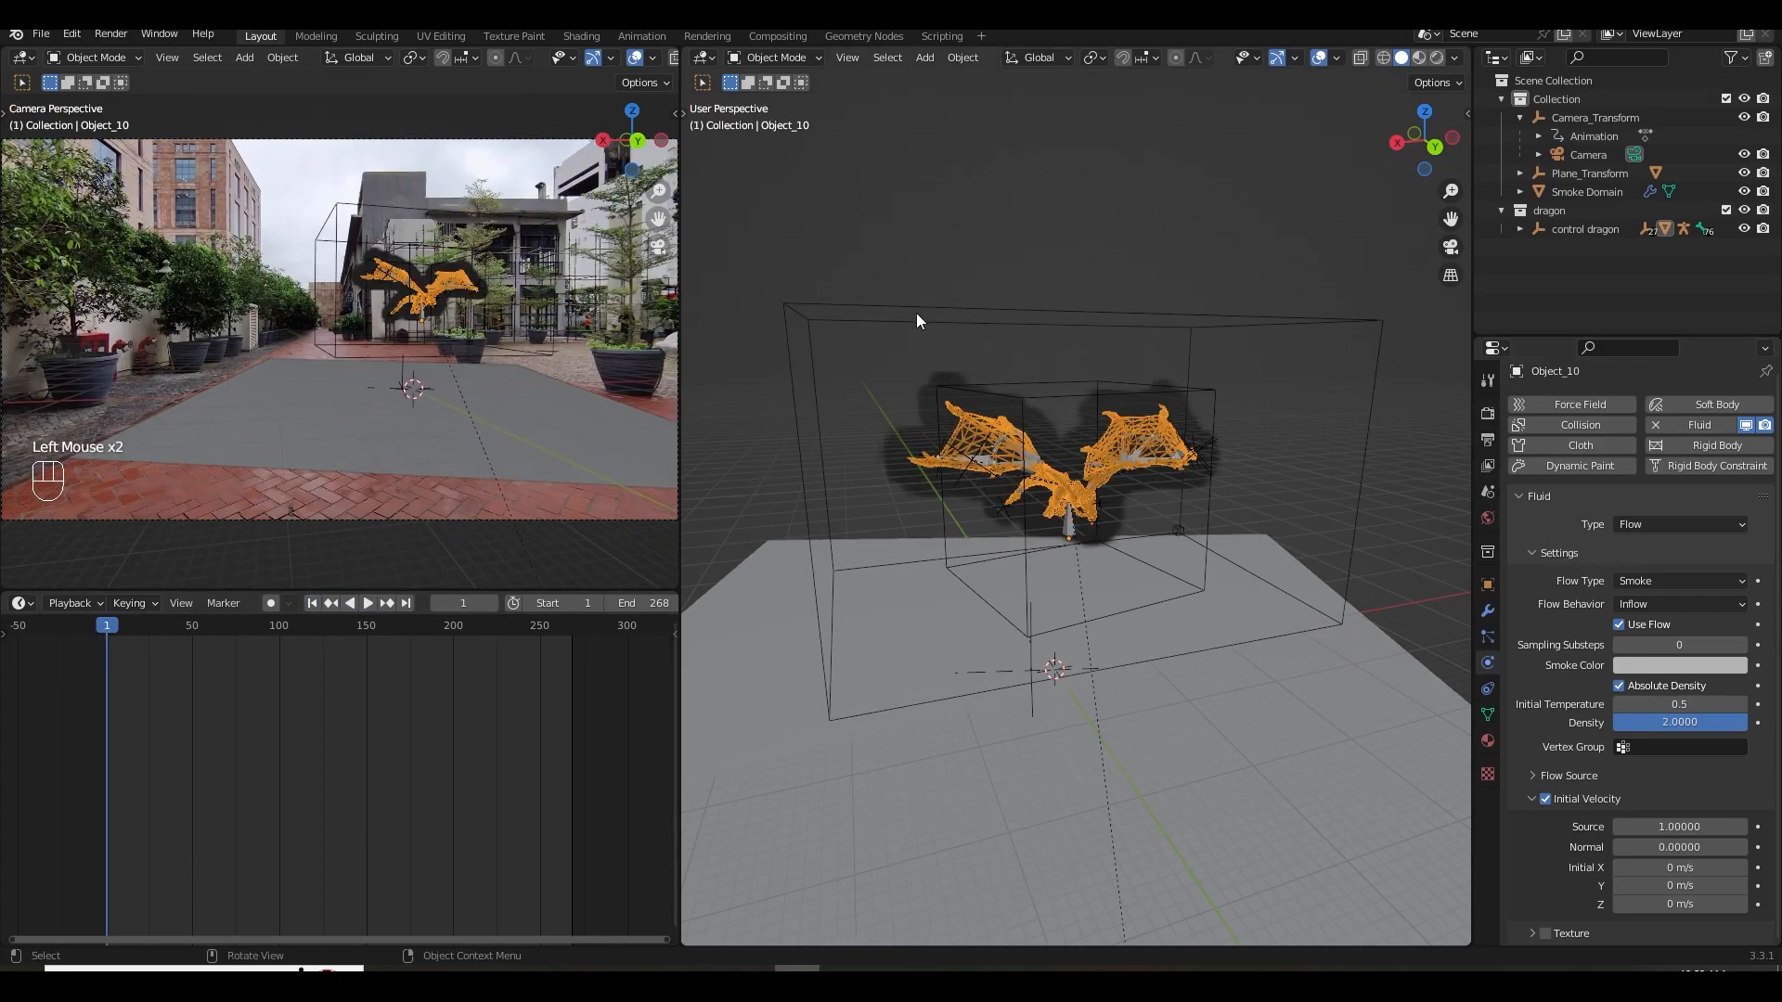
Set the smoke domain's cache type to All and bake the simulation, stopping it at about frame 100.
click(982, 324)
scroll(1583, 778, down, 6)
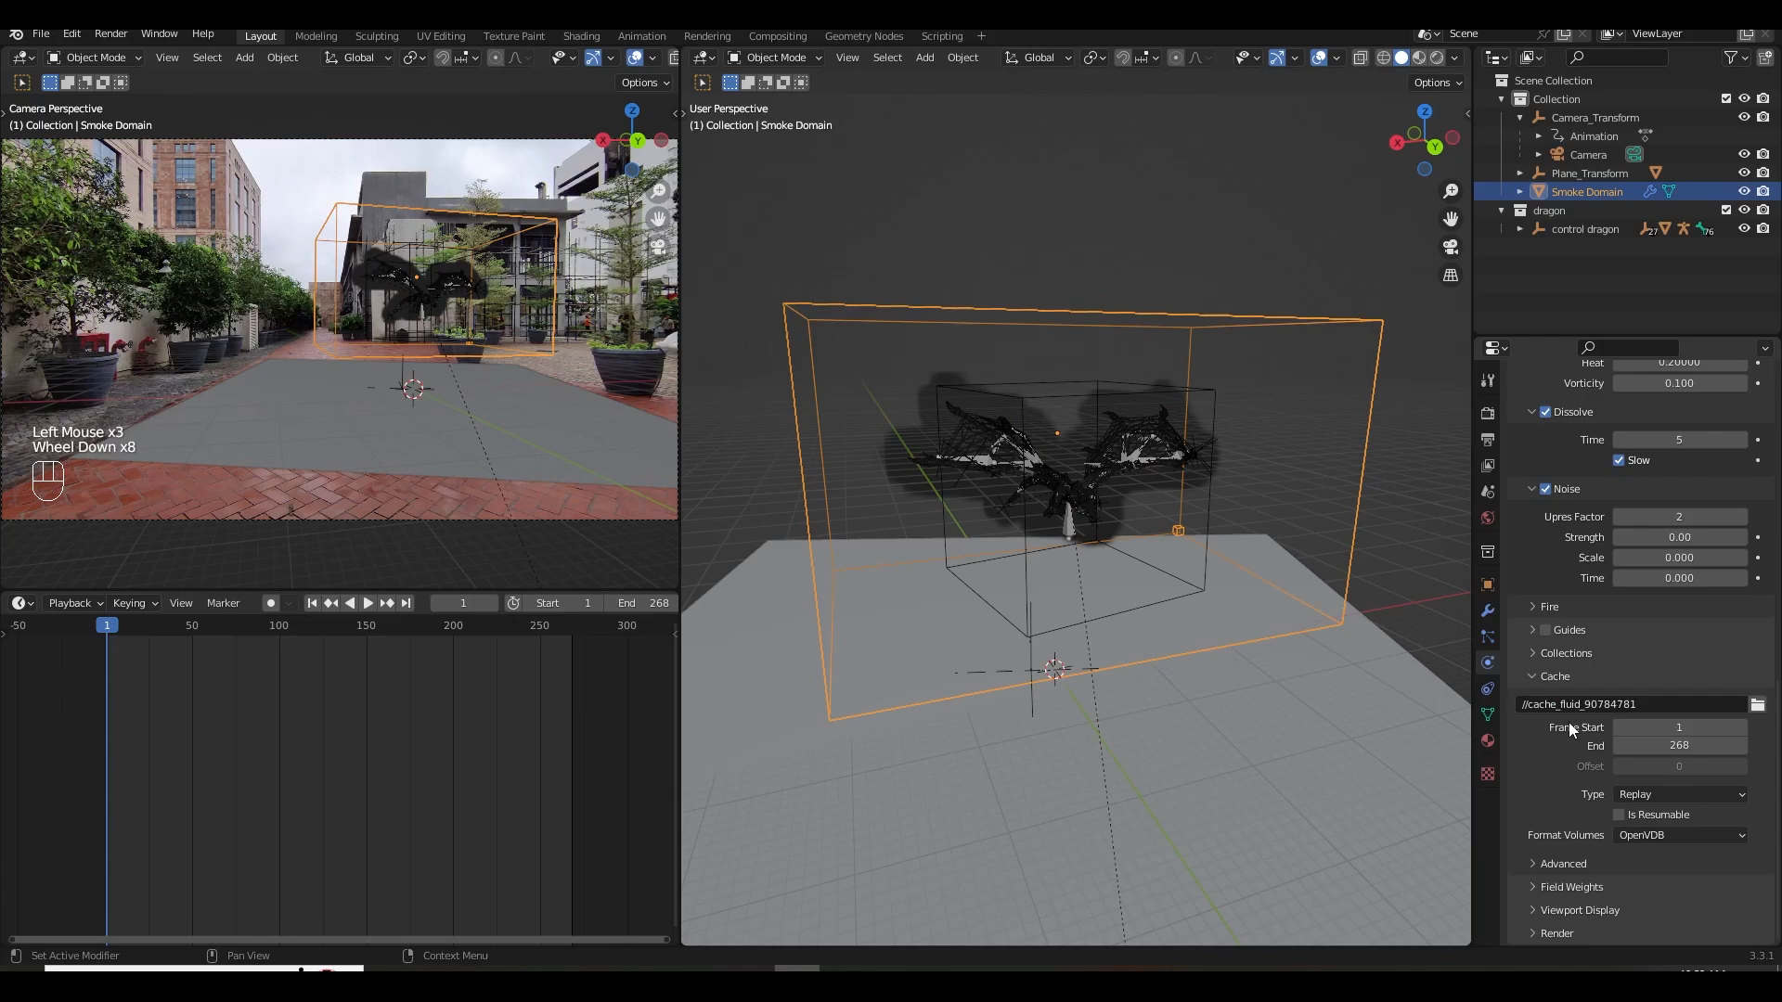
click(1667, 793)
click(1662, 855)
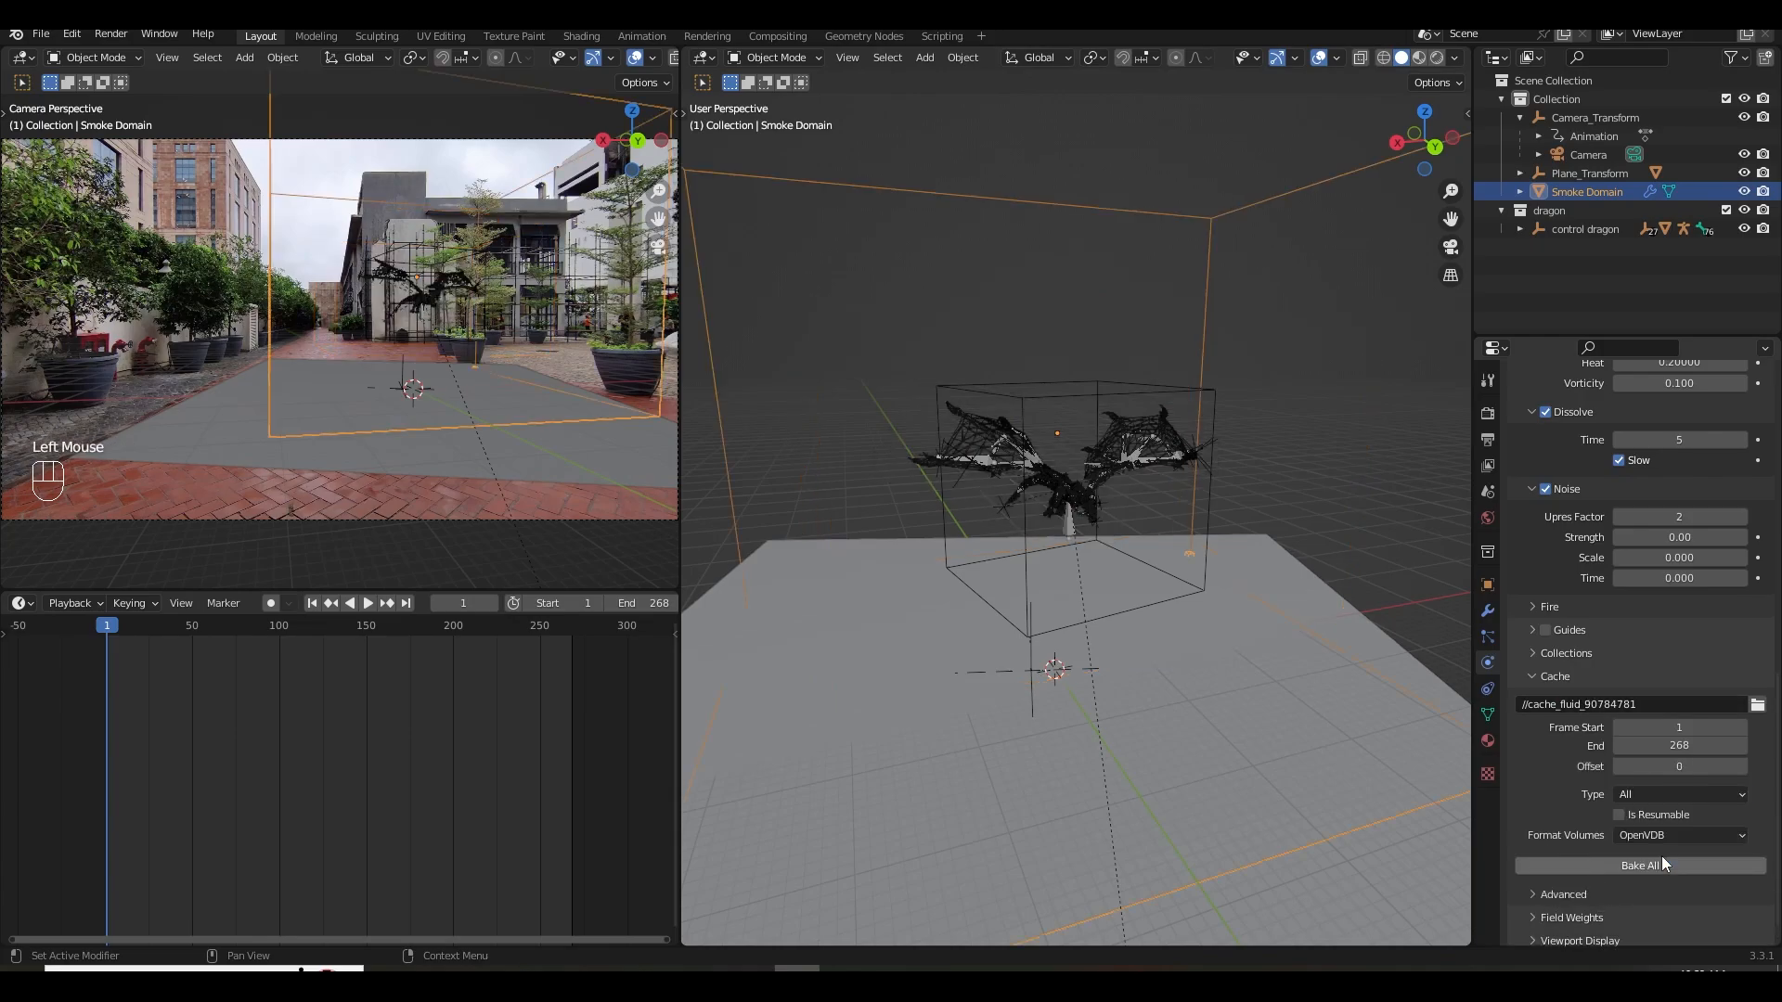
click(1632, 867)
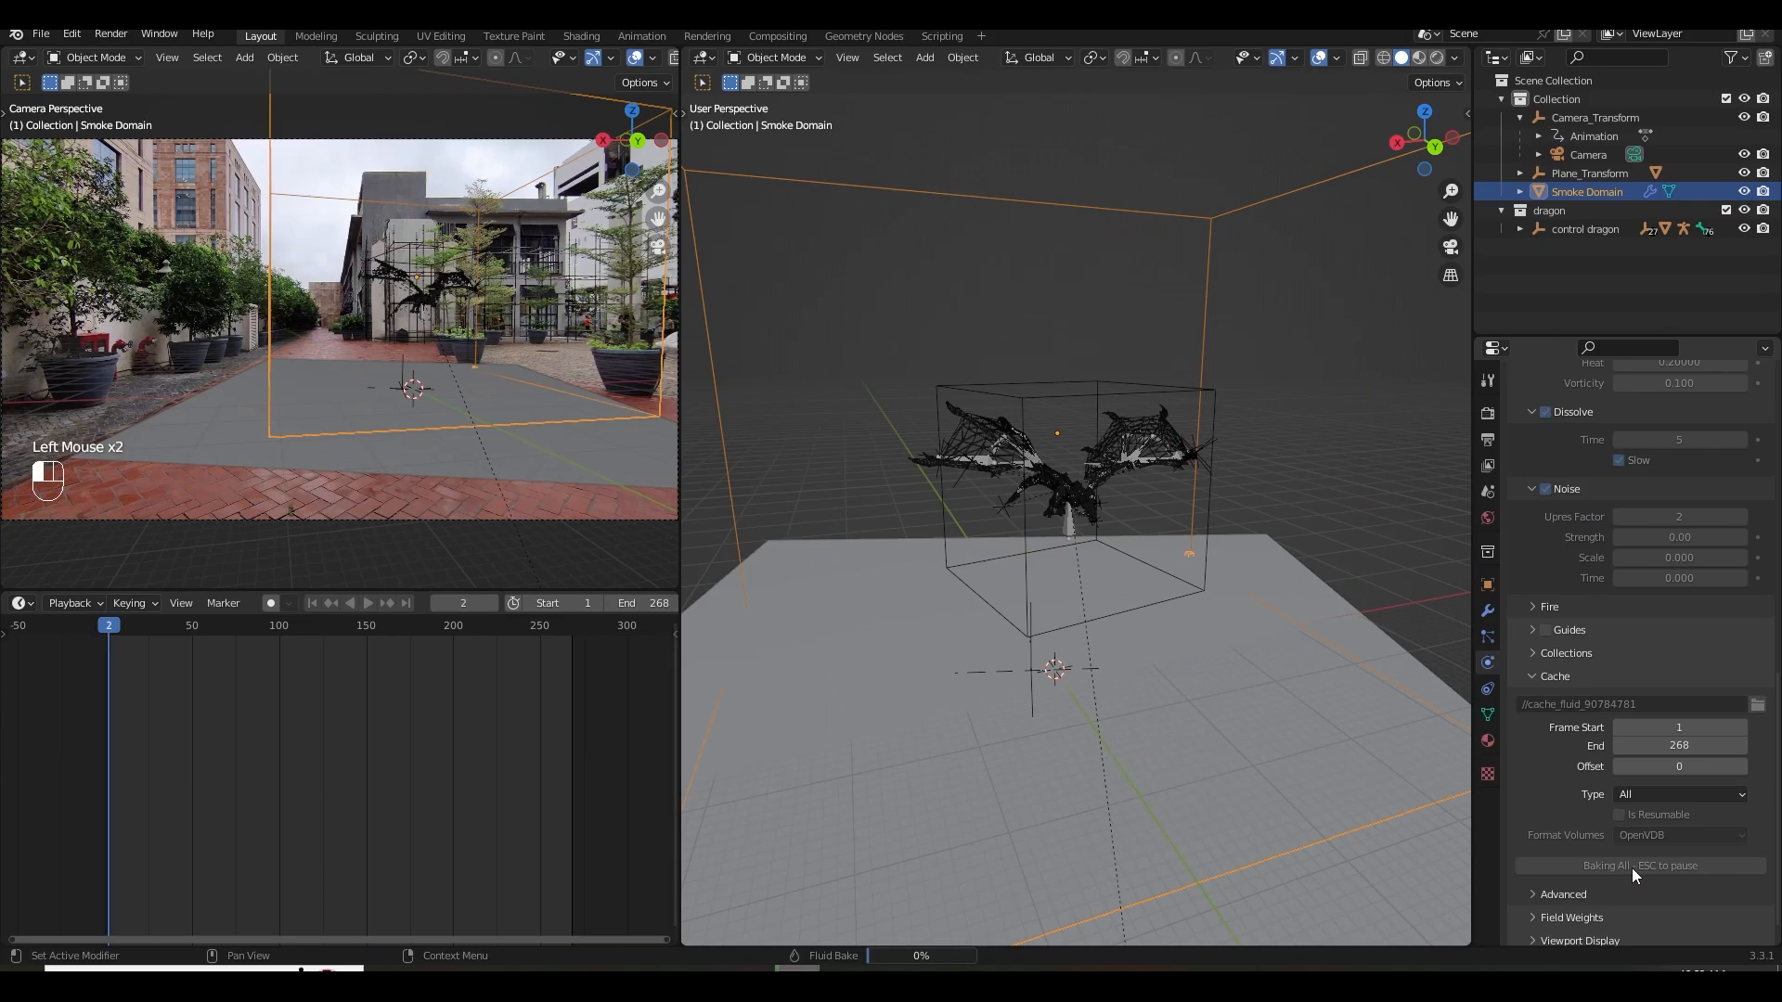
key(Escape)
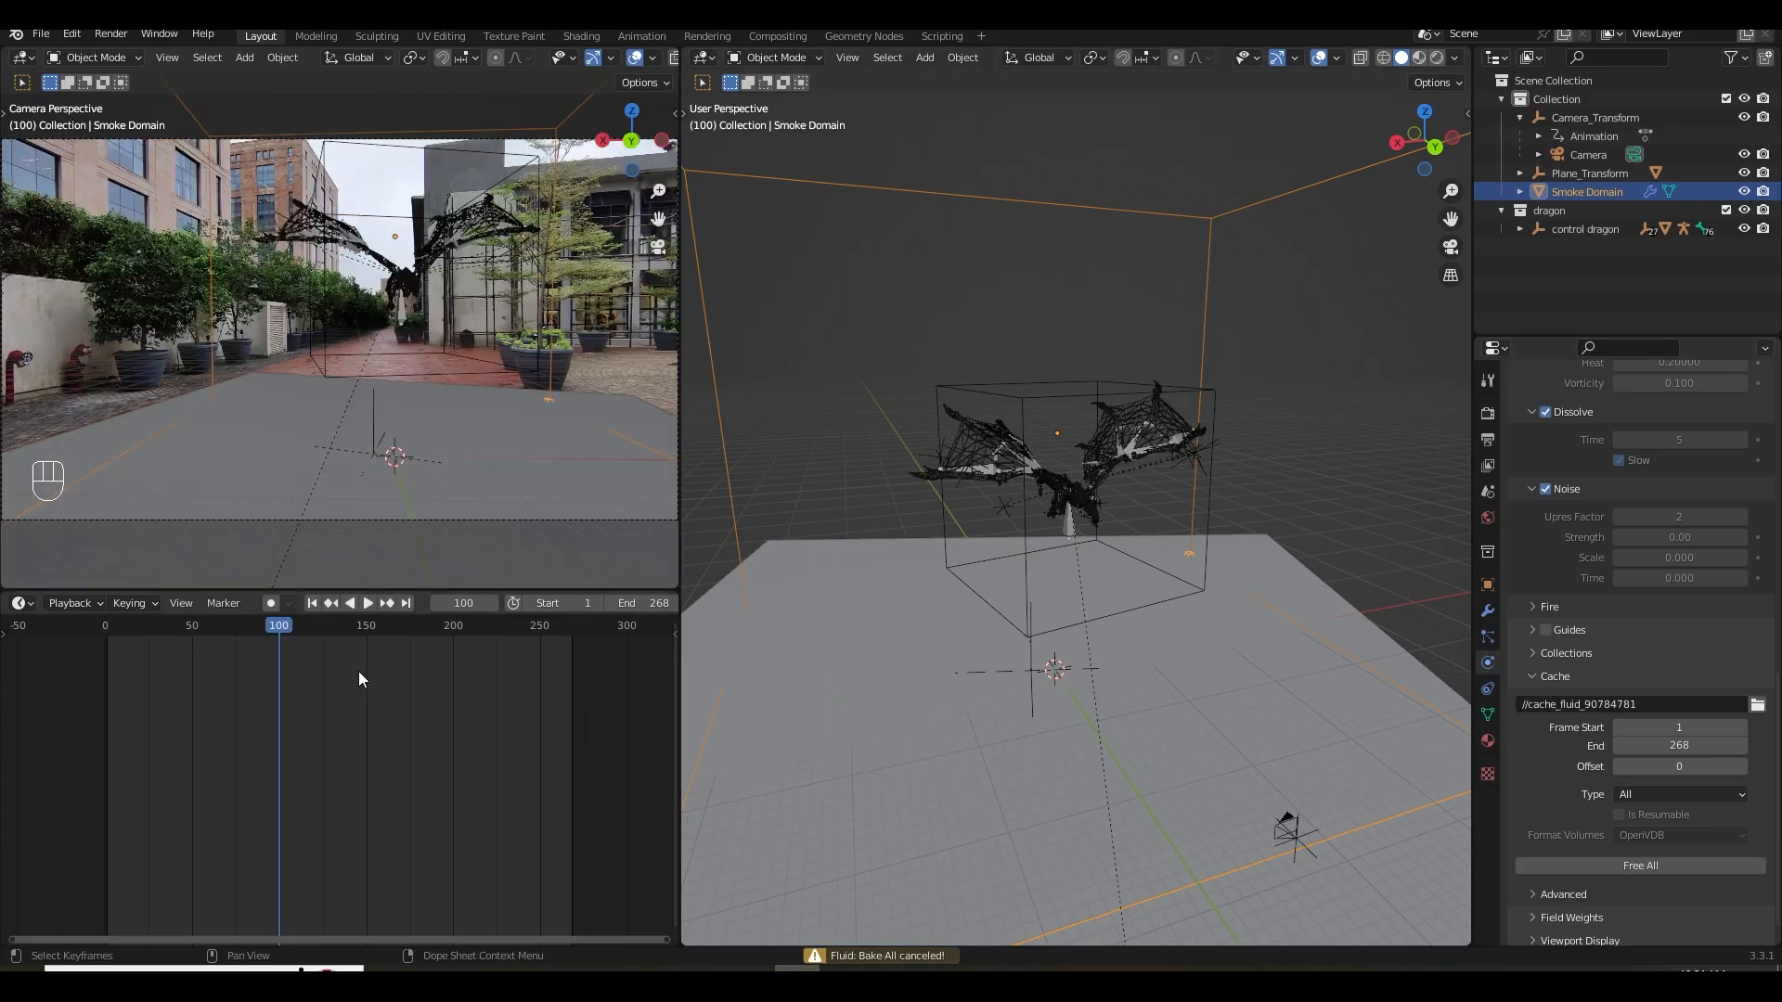
Play back the baked smoke from frame 1 and pause at frame 24.
click(312, 604)
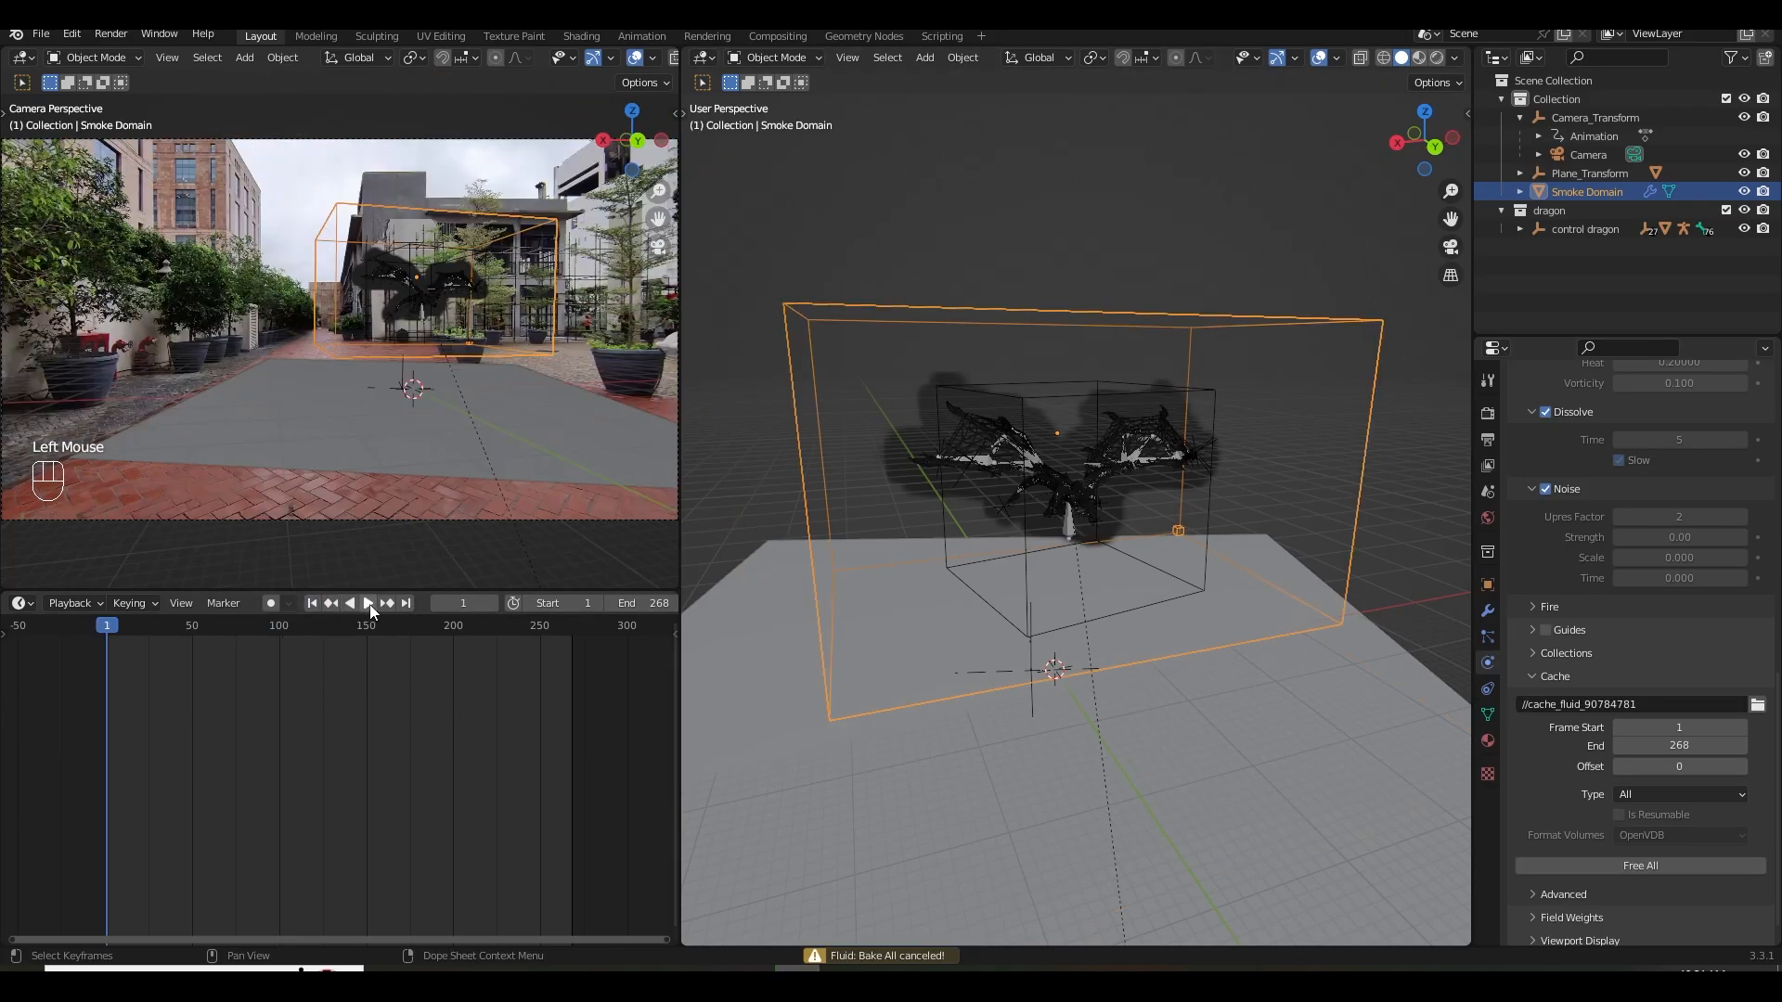
click(369, 605)
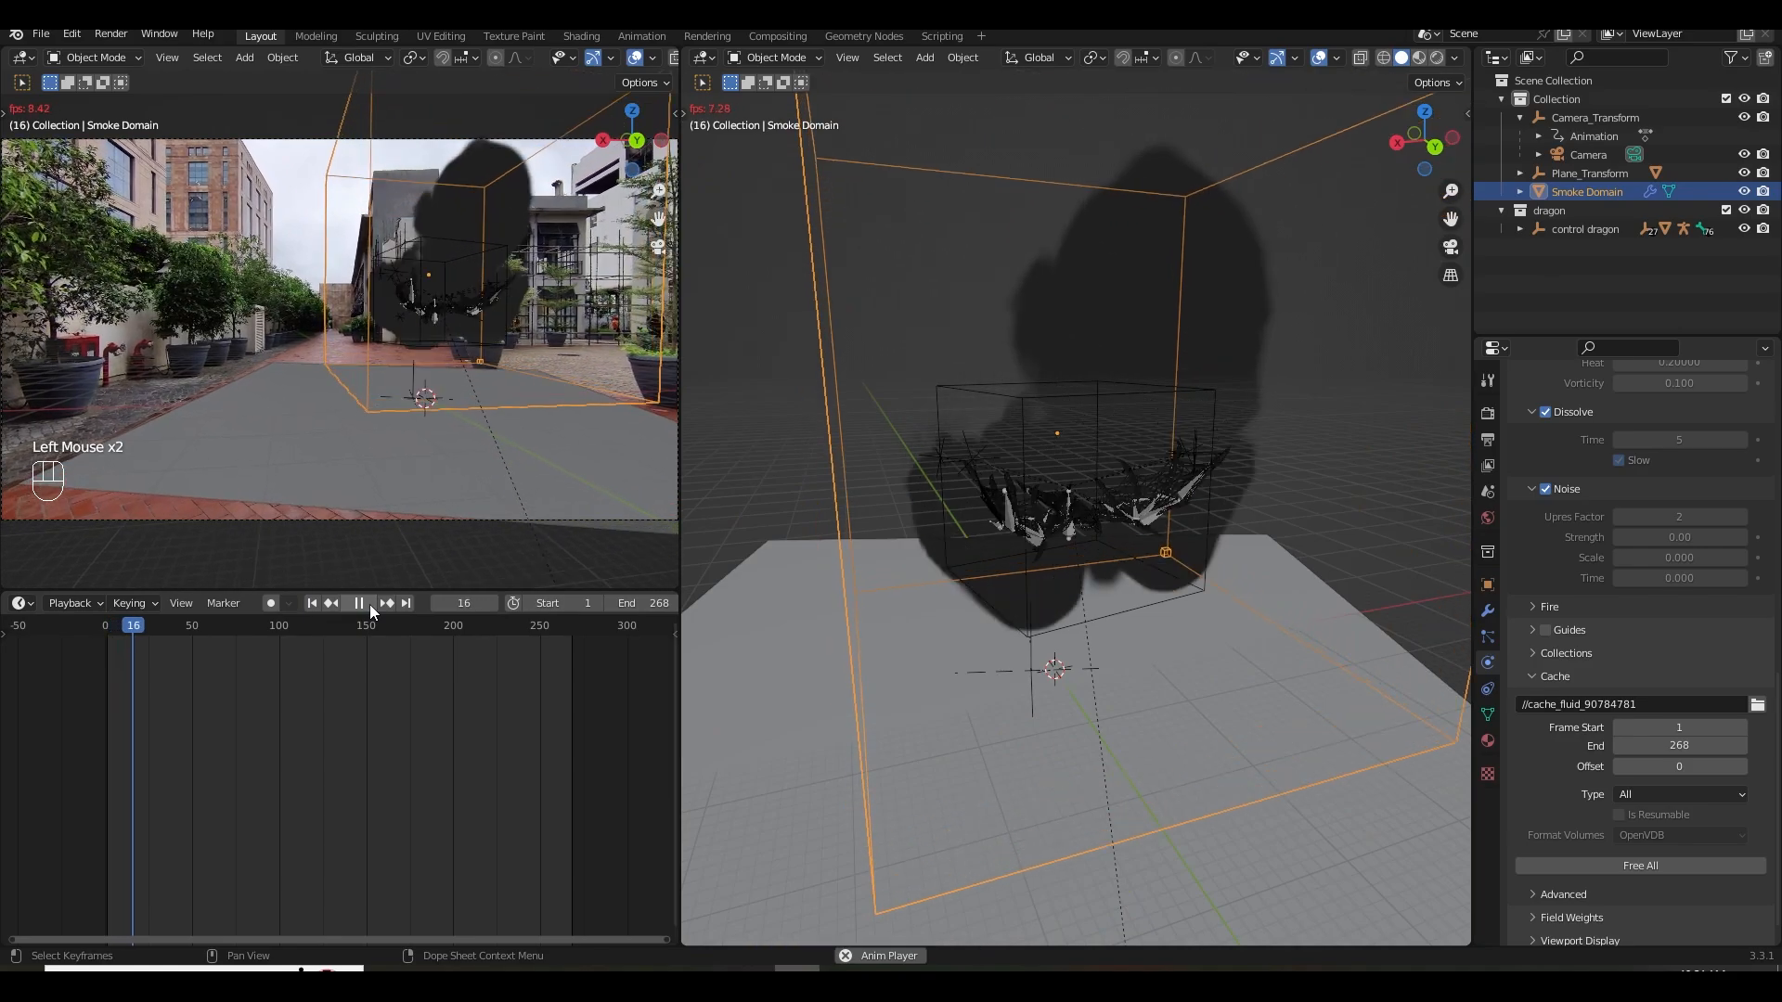
click(369, 605)
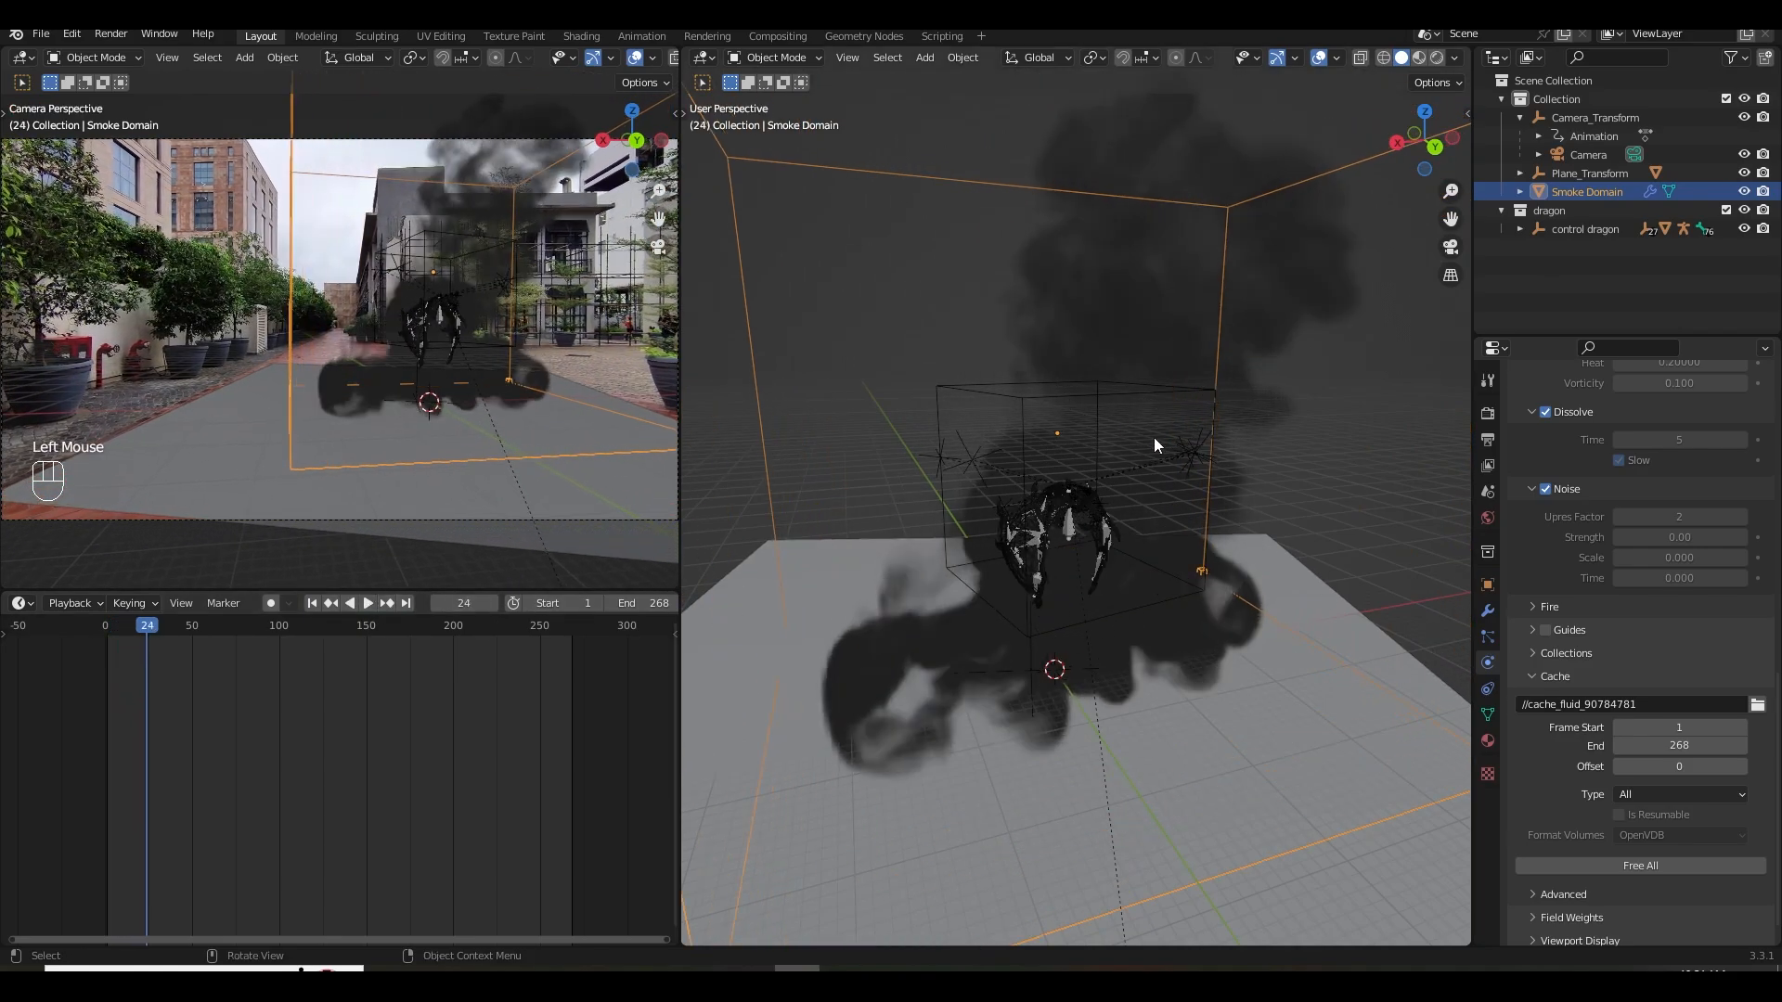
Play the baked smoke simulation from the first frame and stop at frame 70 to review how the smoke fills the domain.
middle_drag(1154, 437, 1147, 347)
scroll(1204, 365, down, 1)
scroll(1205, 365, down, 1)
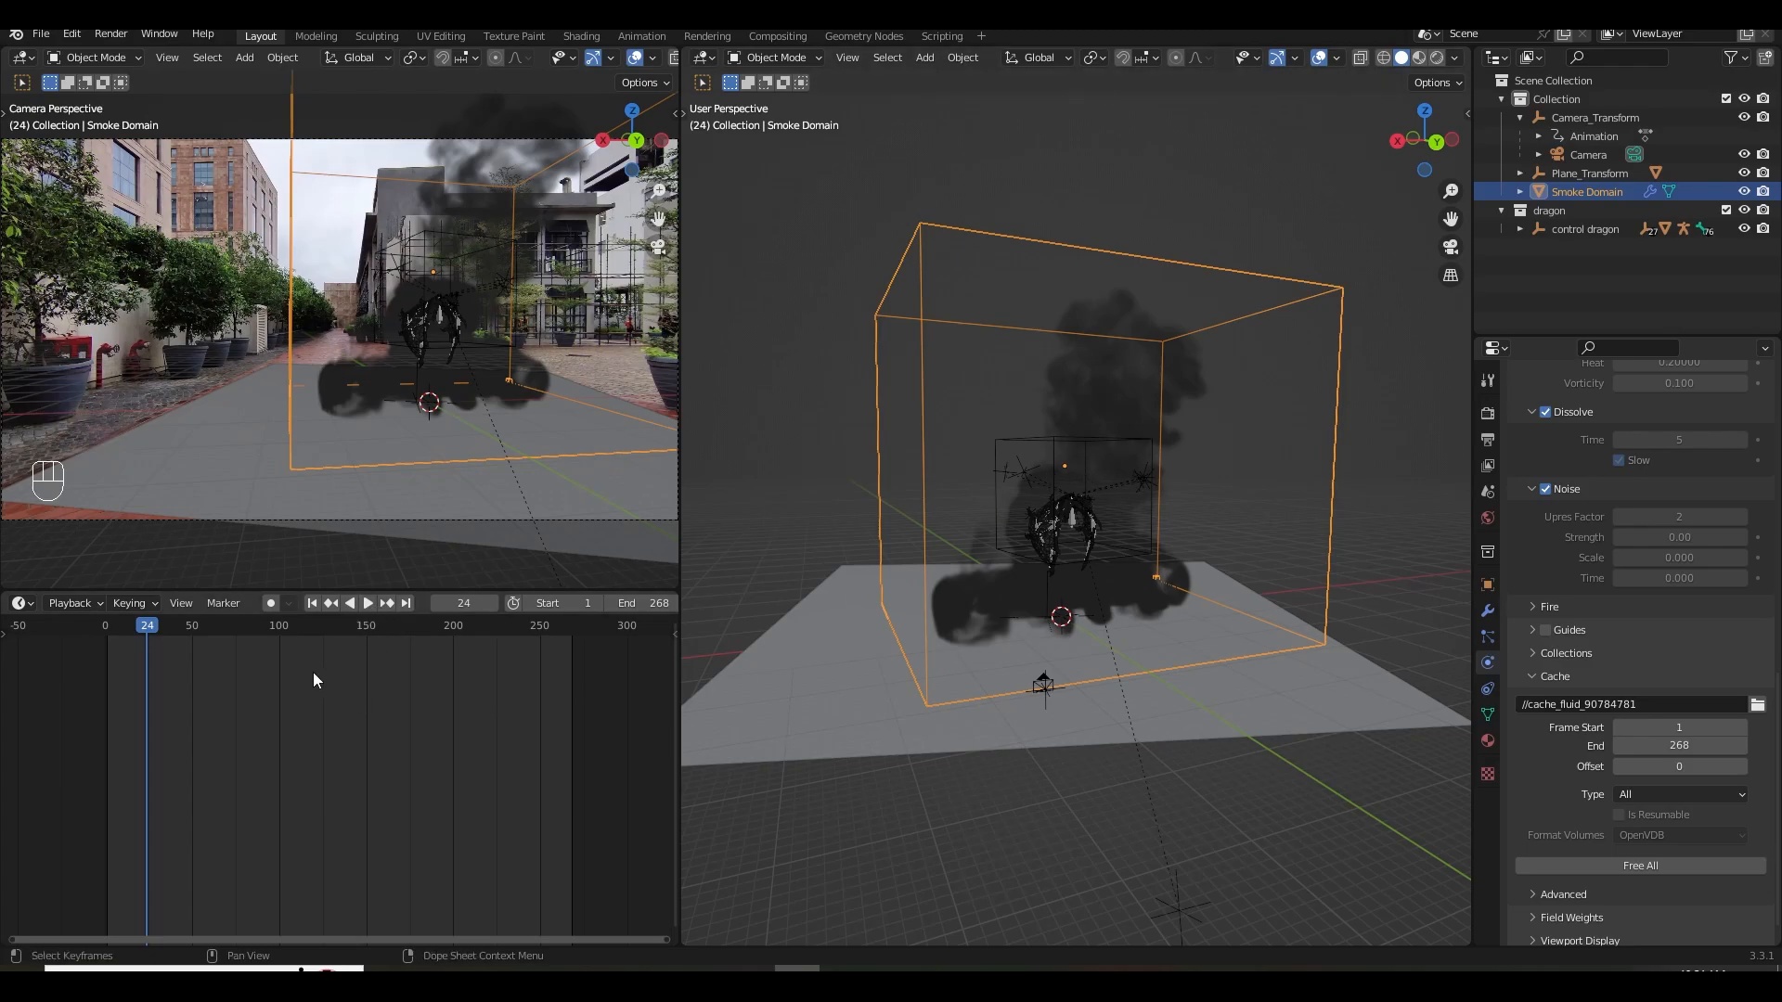
click(315, 605)
click(367, 604)
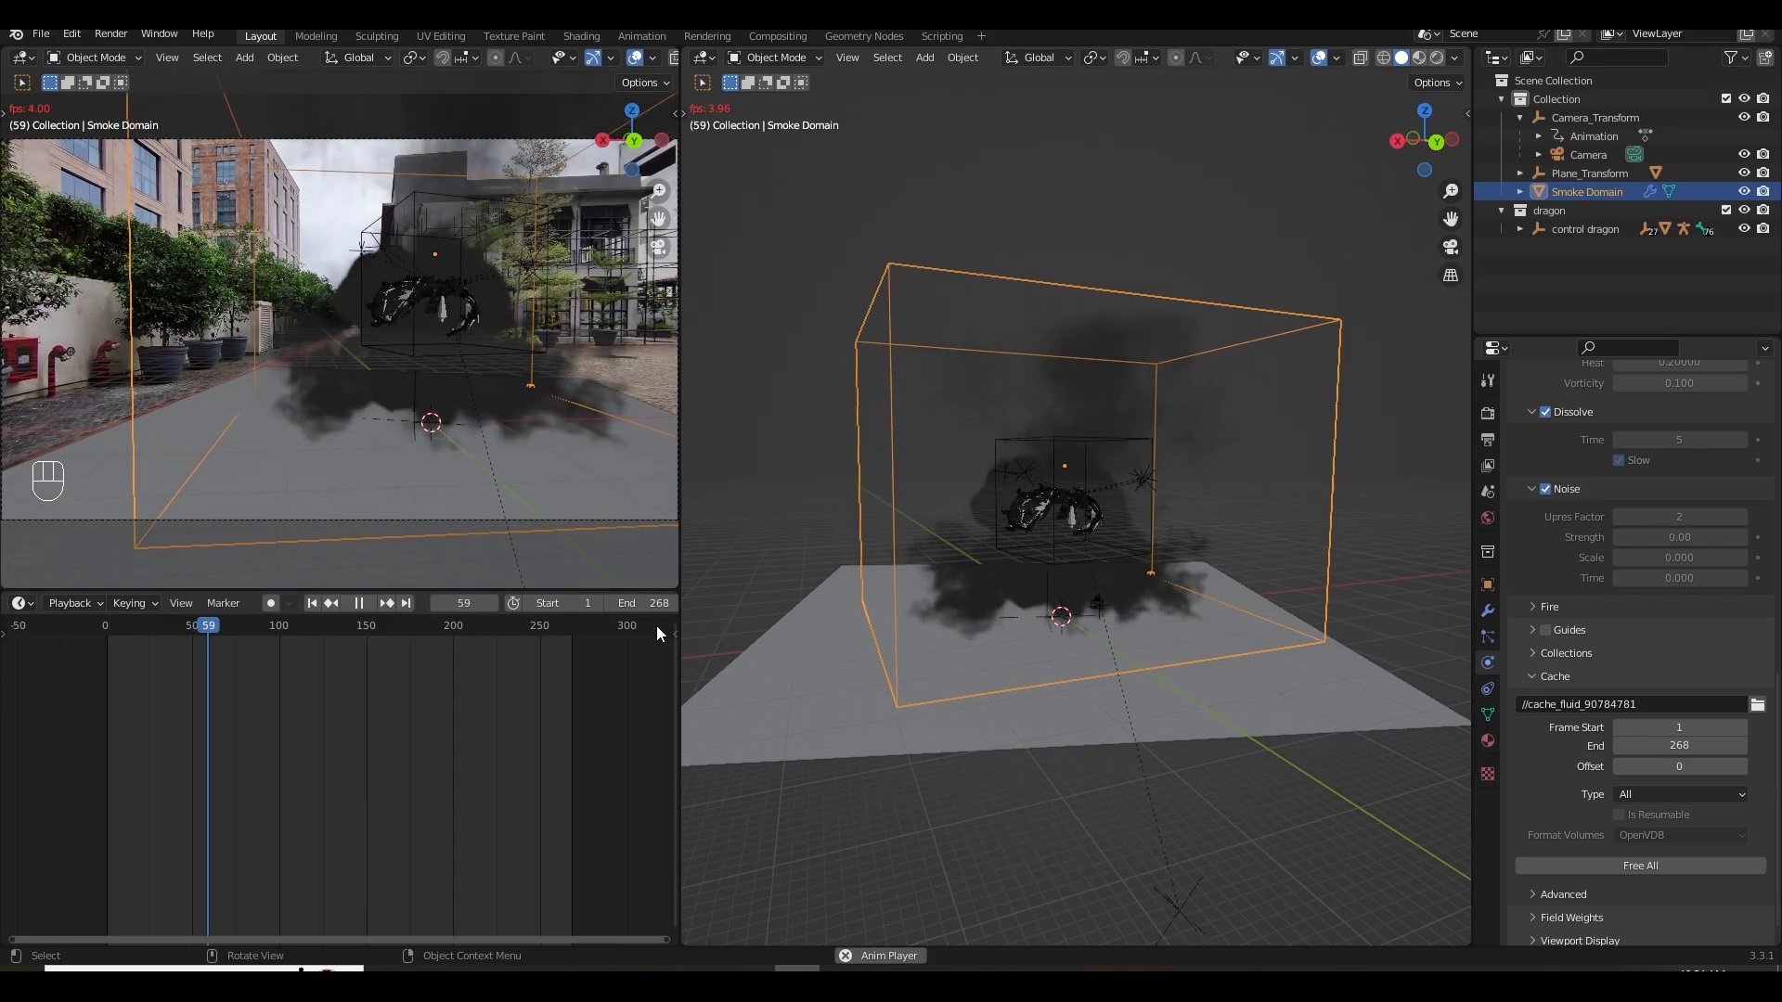
click(359, 605)
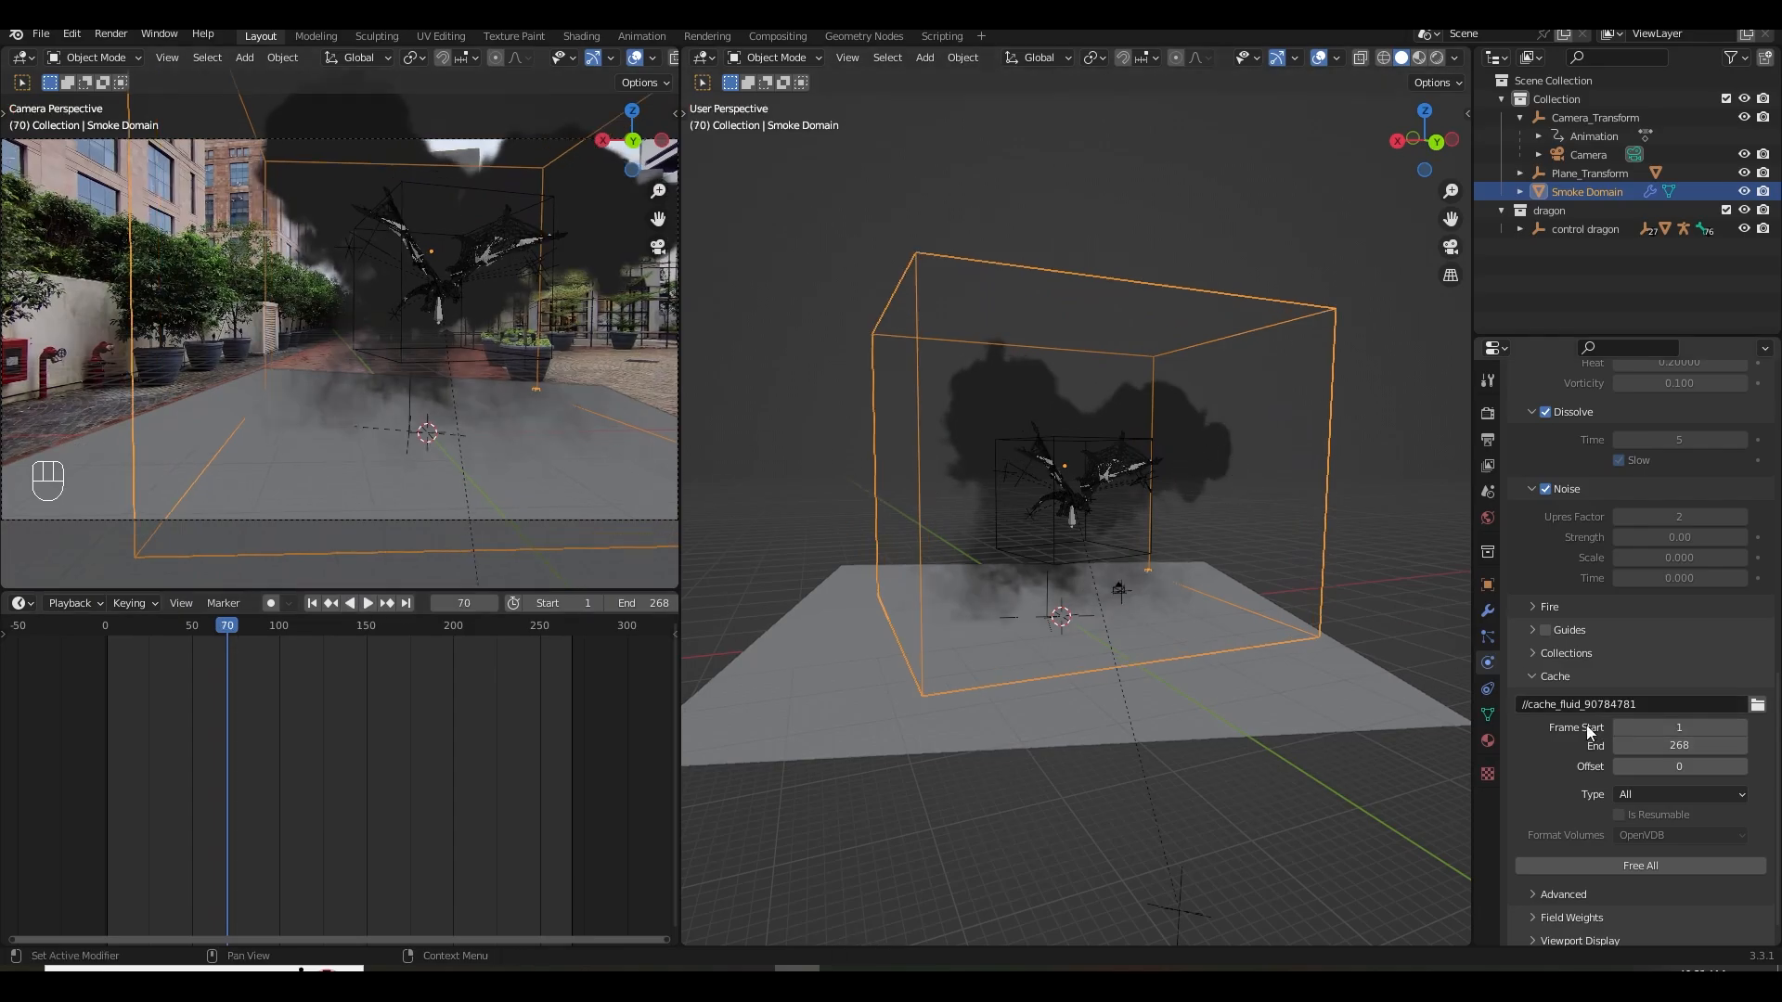
Free all baked smoke data of the Smoke Domain and return the timeline to frame 1.
scroll(1562, 587, down, 1)
click(1615, 835)
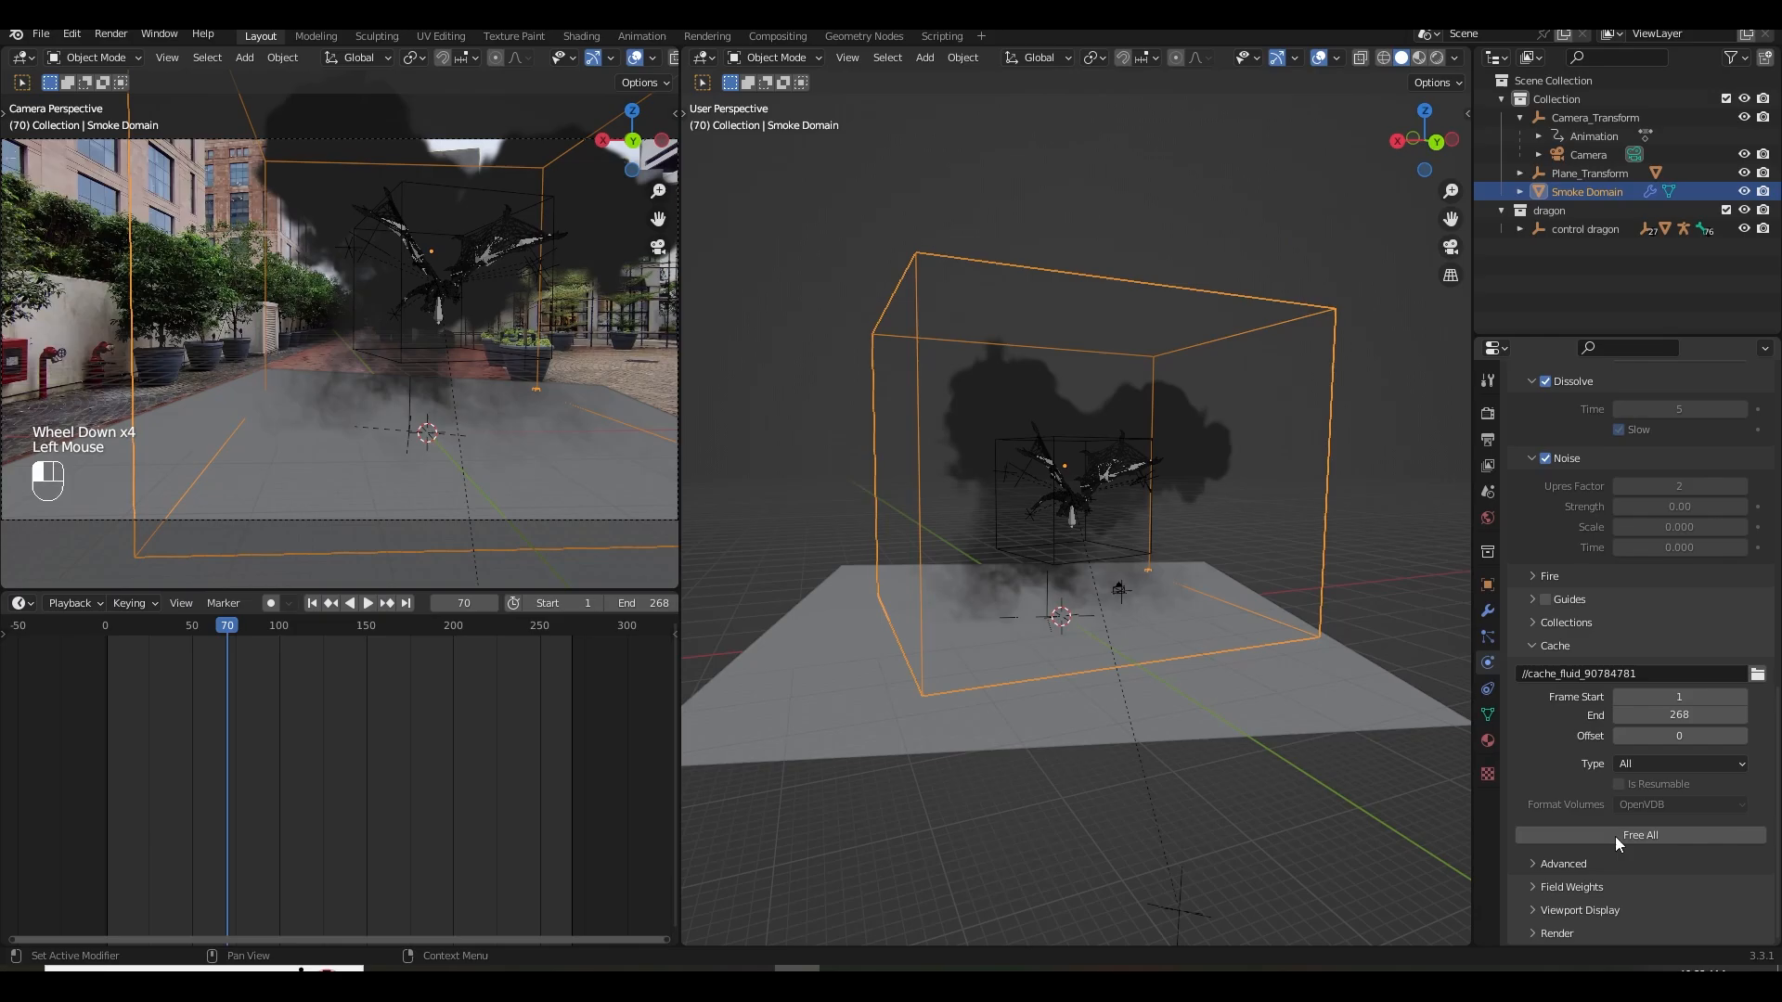
click(330, 604)
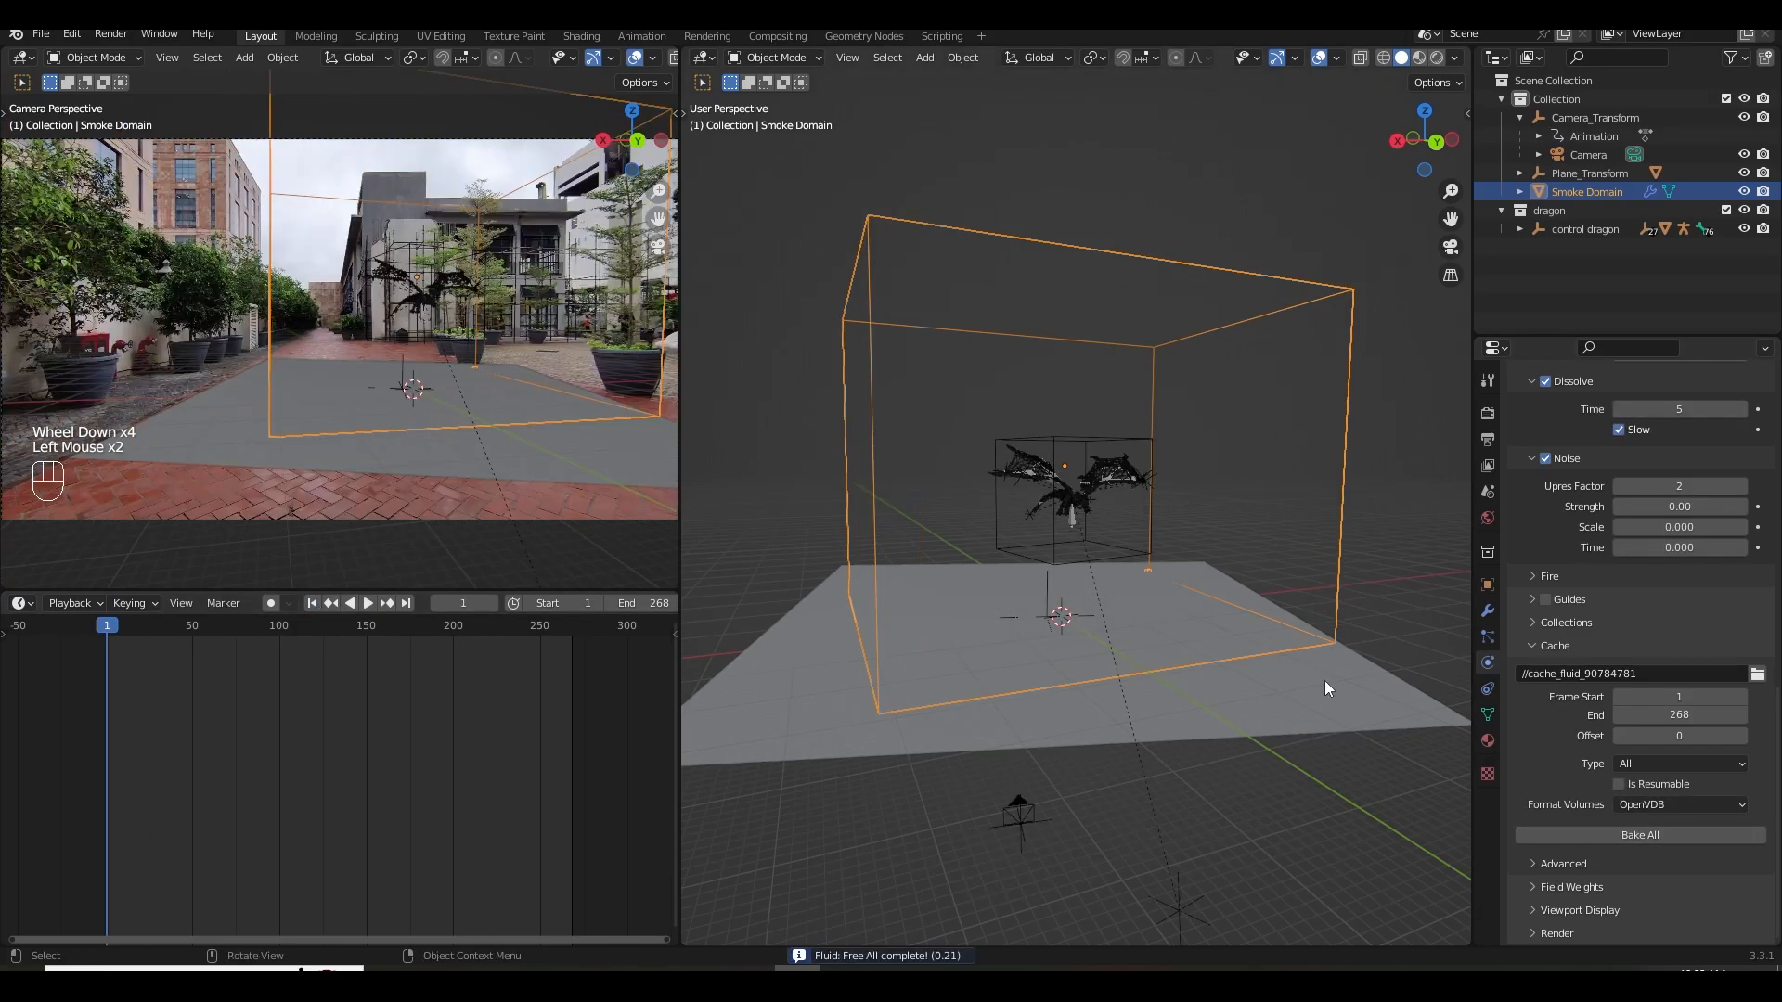
Set the smoke's dissolve time to 3 and run a test bake of the whole simulation, stopping it early.
scroll(1674, 564, up, 2)
click(1677, 522)
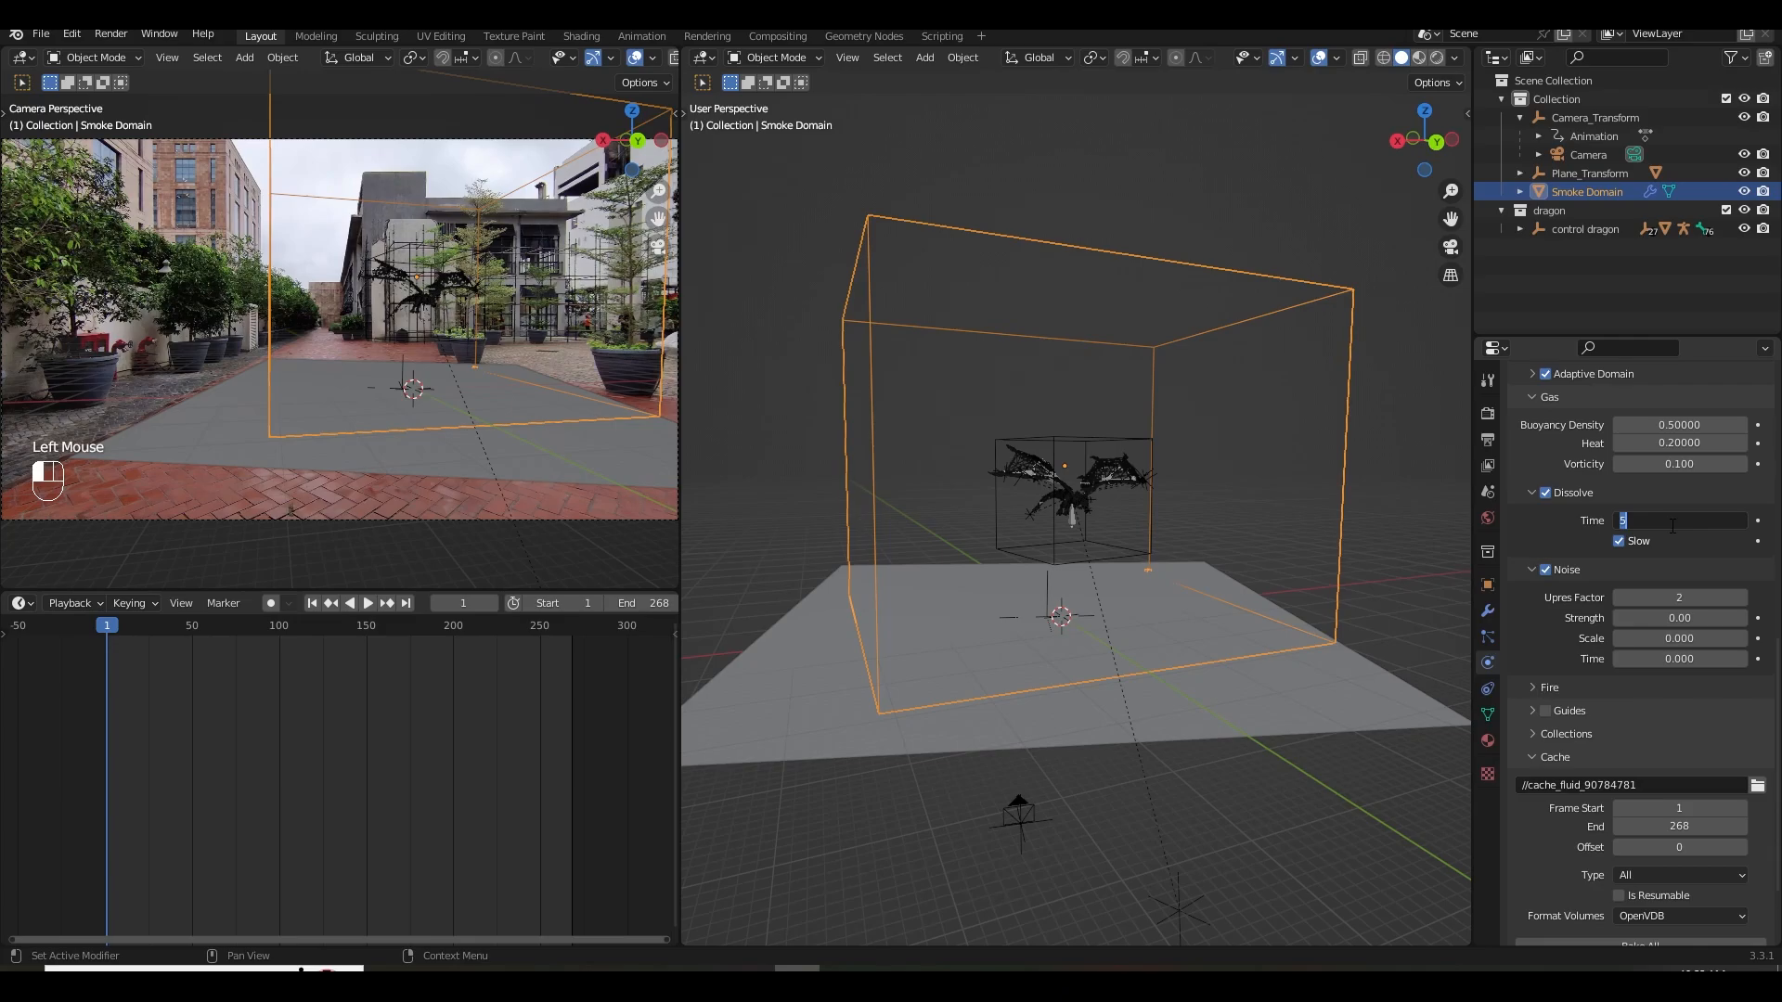
text(3)
click(1568, 539)
scroll(1565, 767, down, 2)
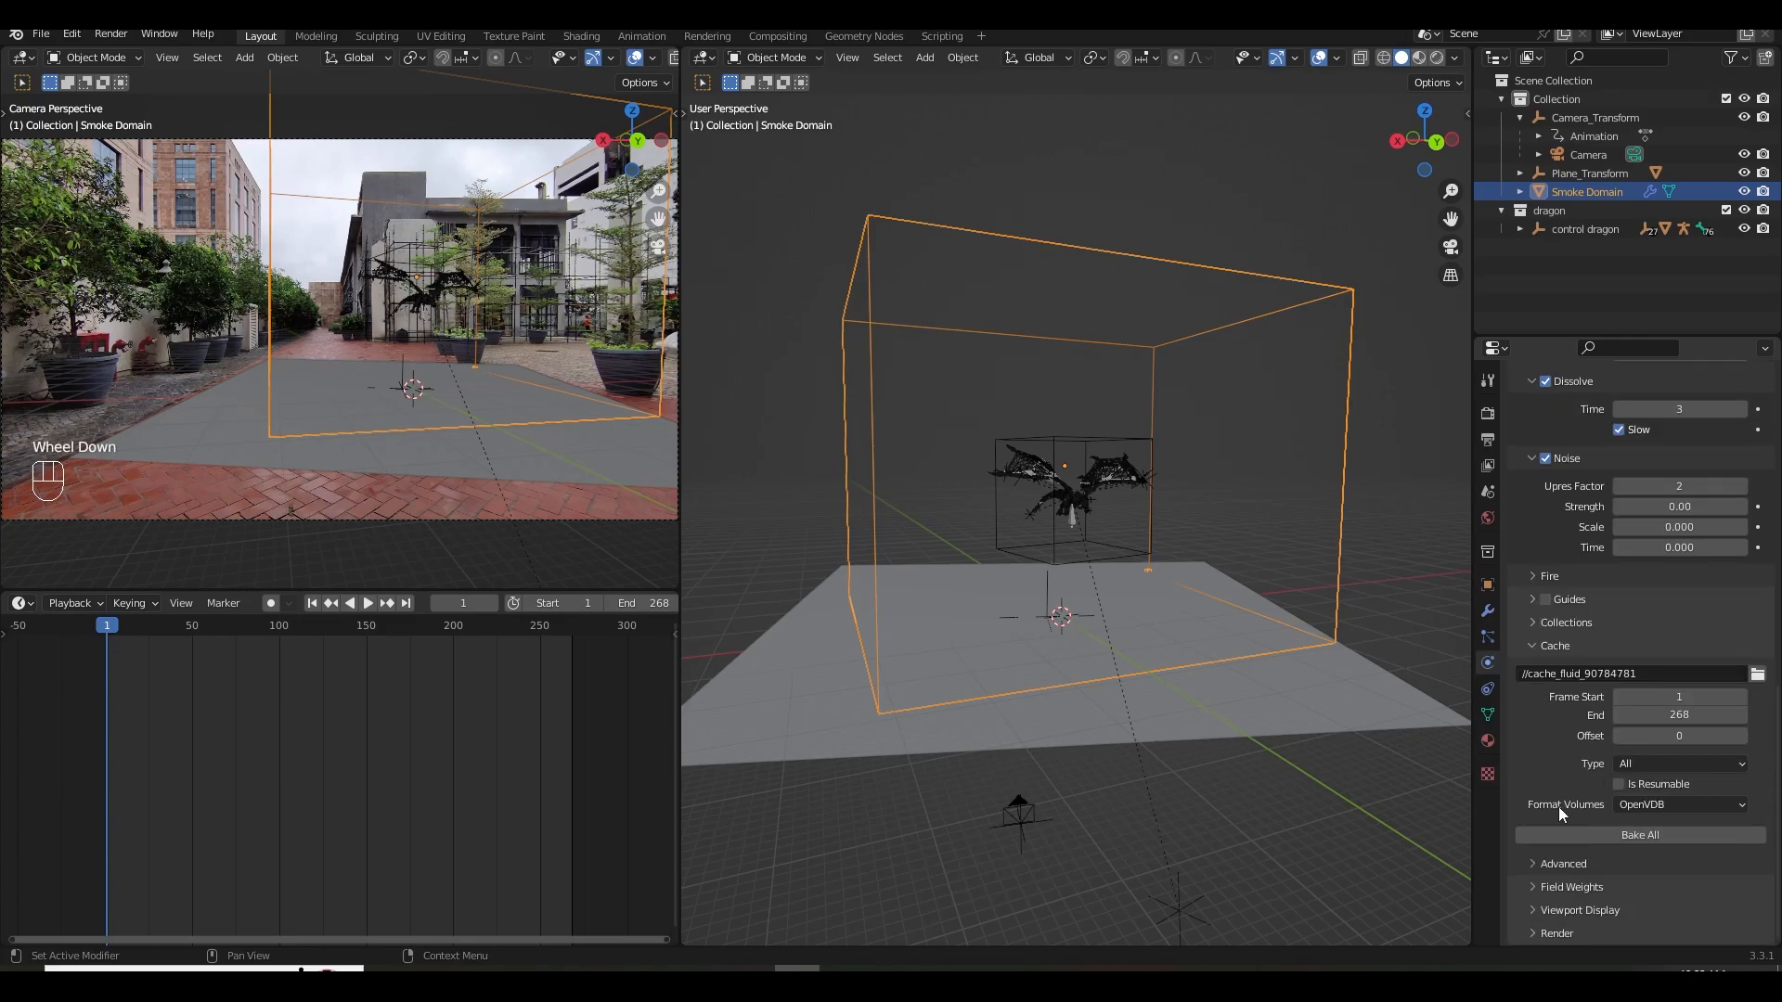
click(1581, 835)
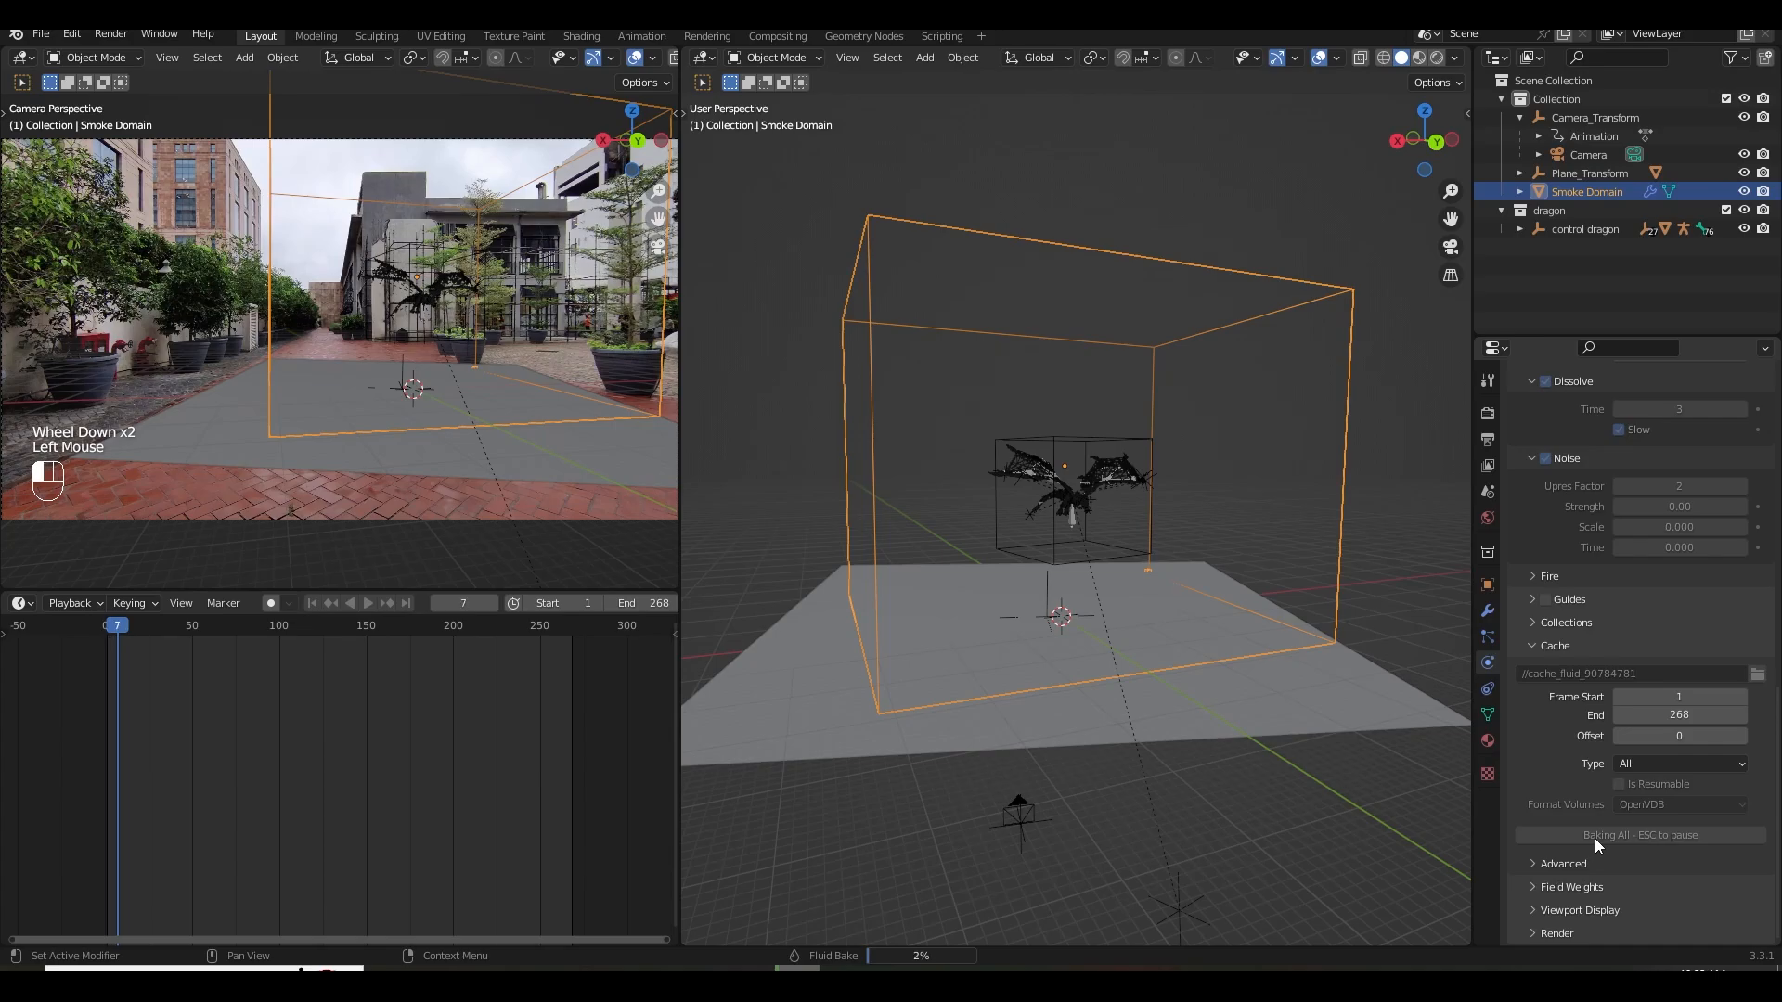
key(Escape)
Play the test bake from frame 1 and inspect the smoke around the dragon up close at frame 55.
click(312, 603)
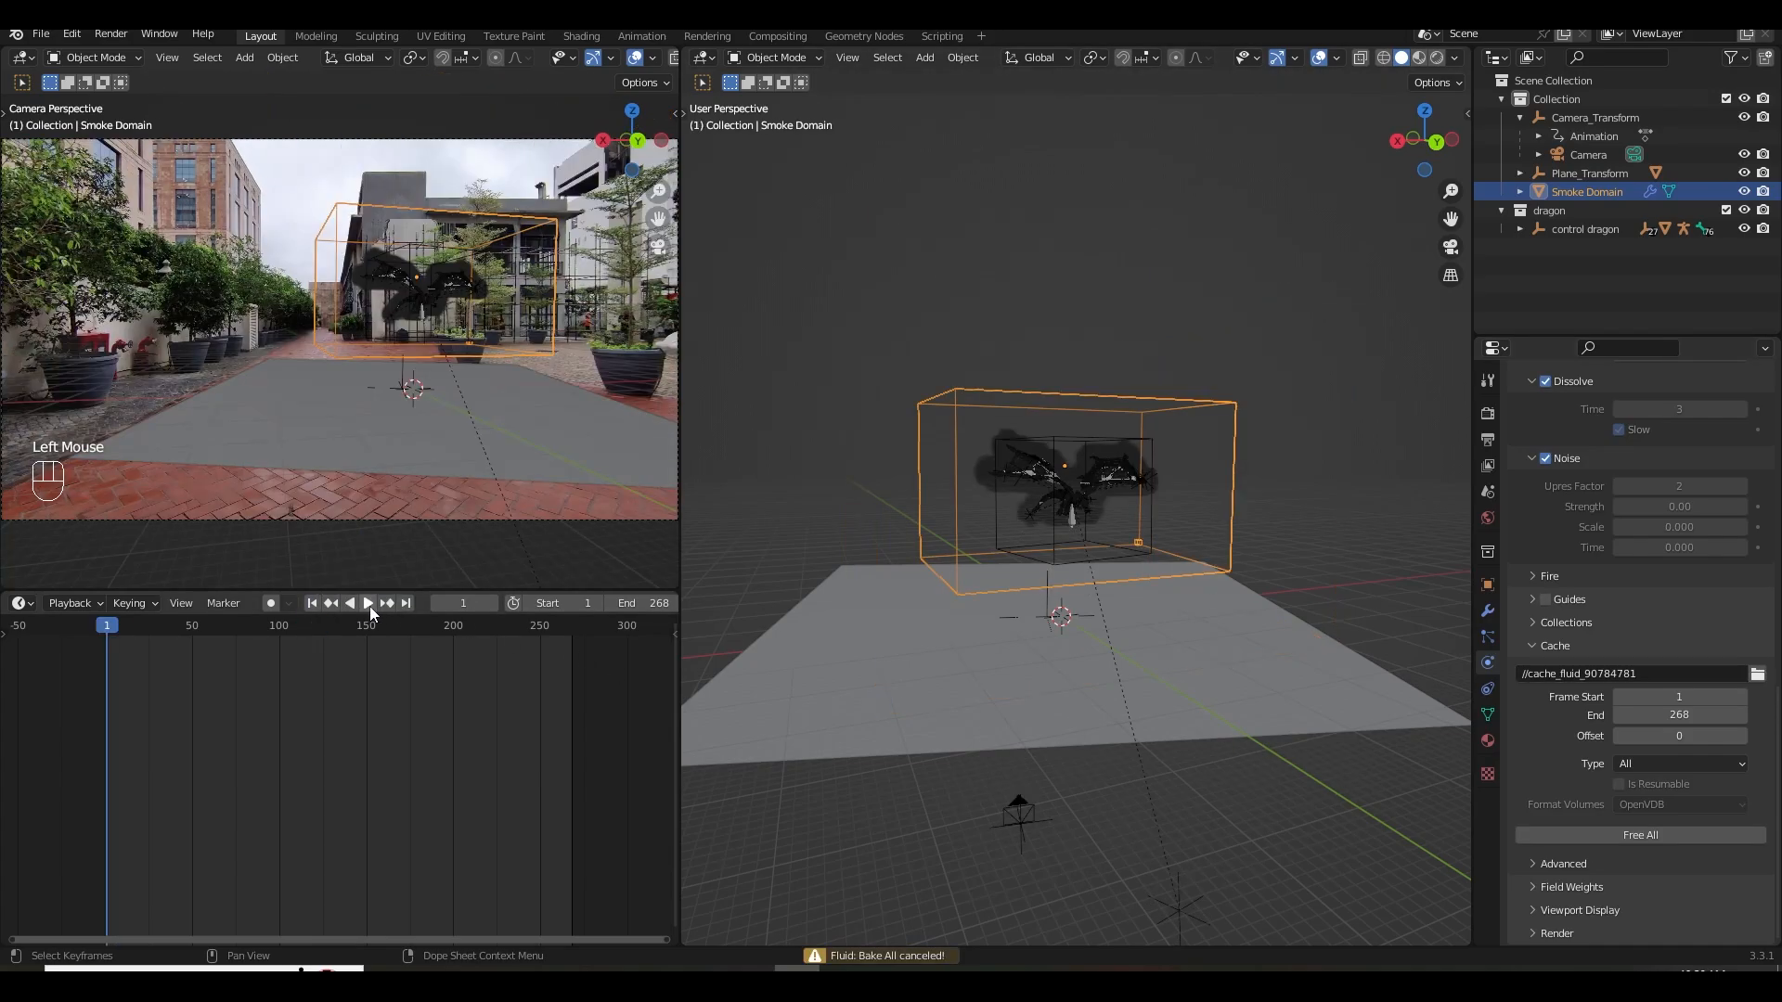
click(369, 603)
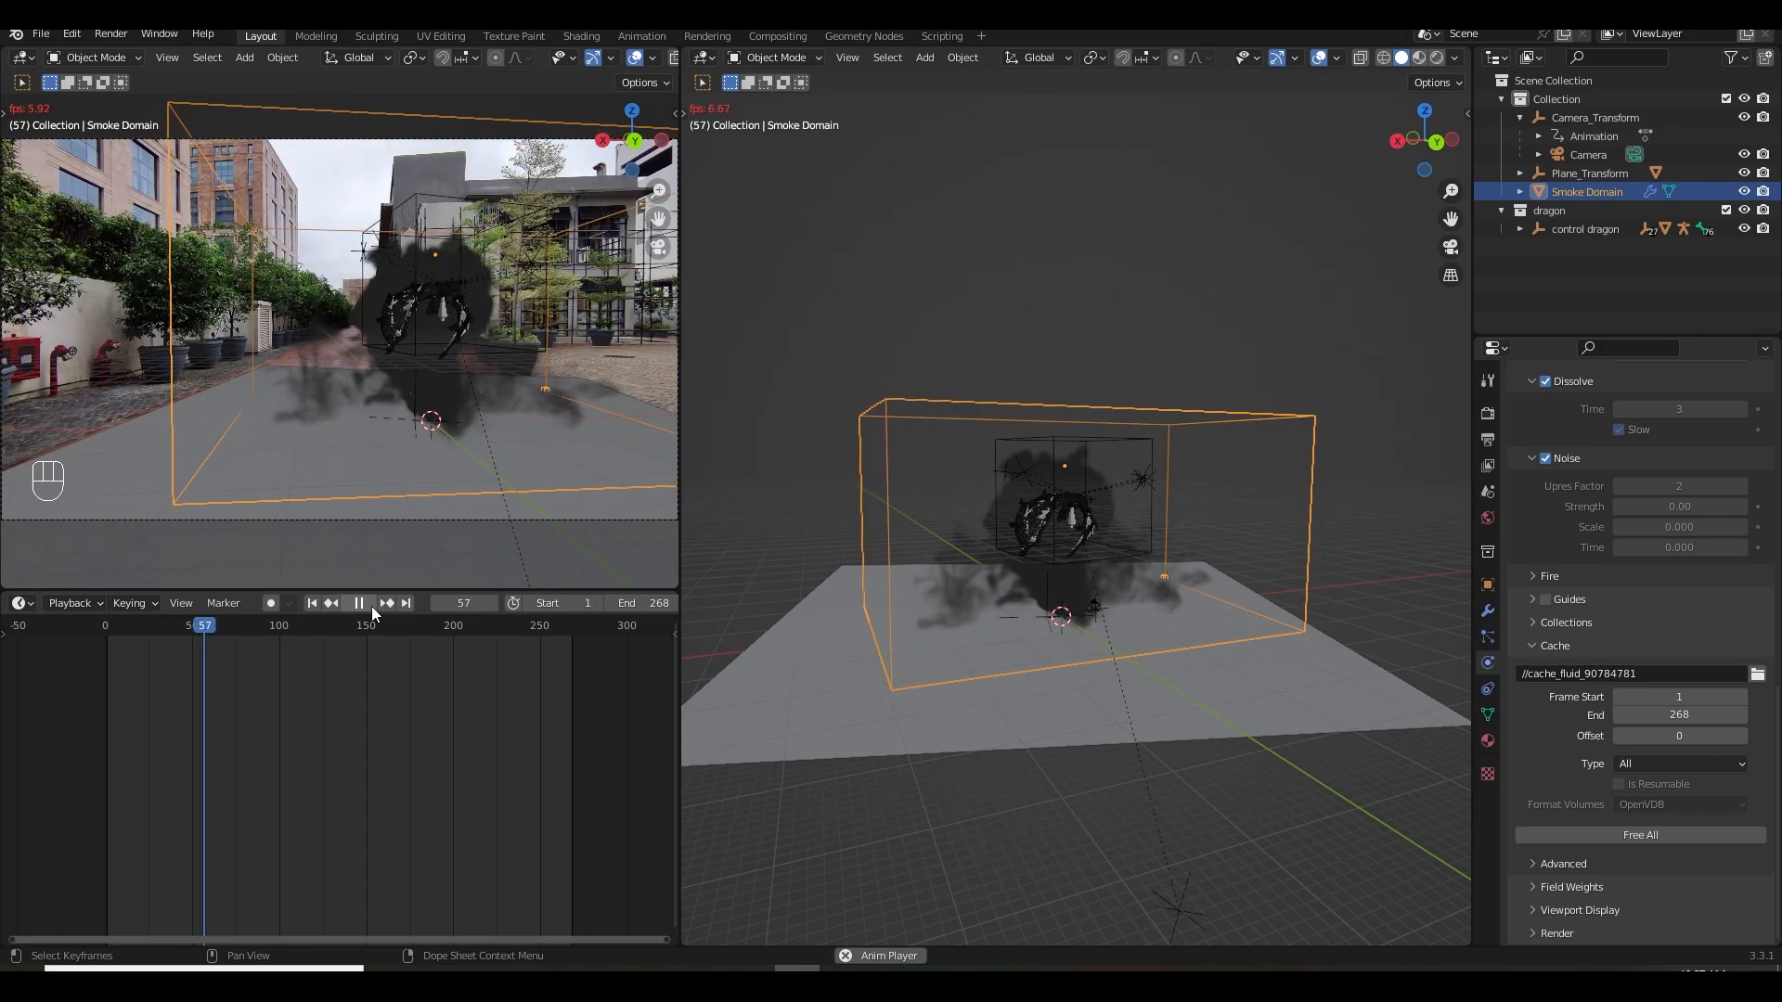
click(371, 606)
mouse_move(205, 631)
mouse_down()
mouse_move(221, 625)
mouse_move(201, 631)
mouse_up()
scroll(973, 682, up, 2)
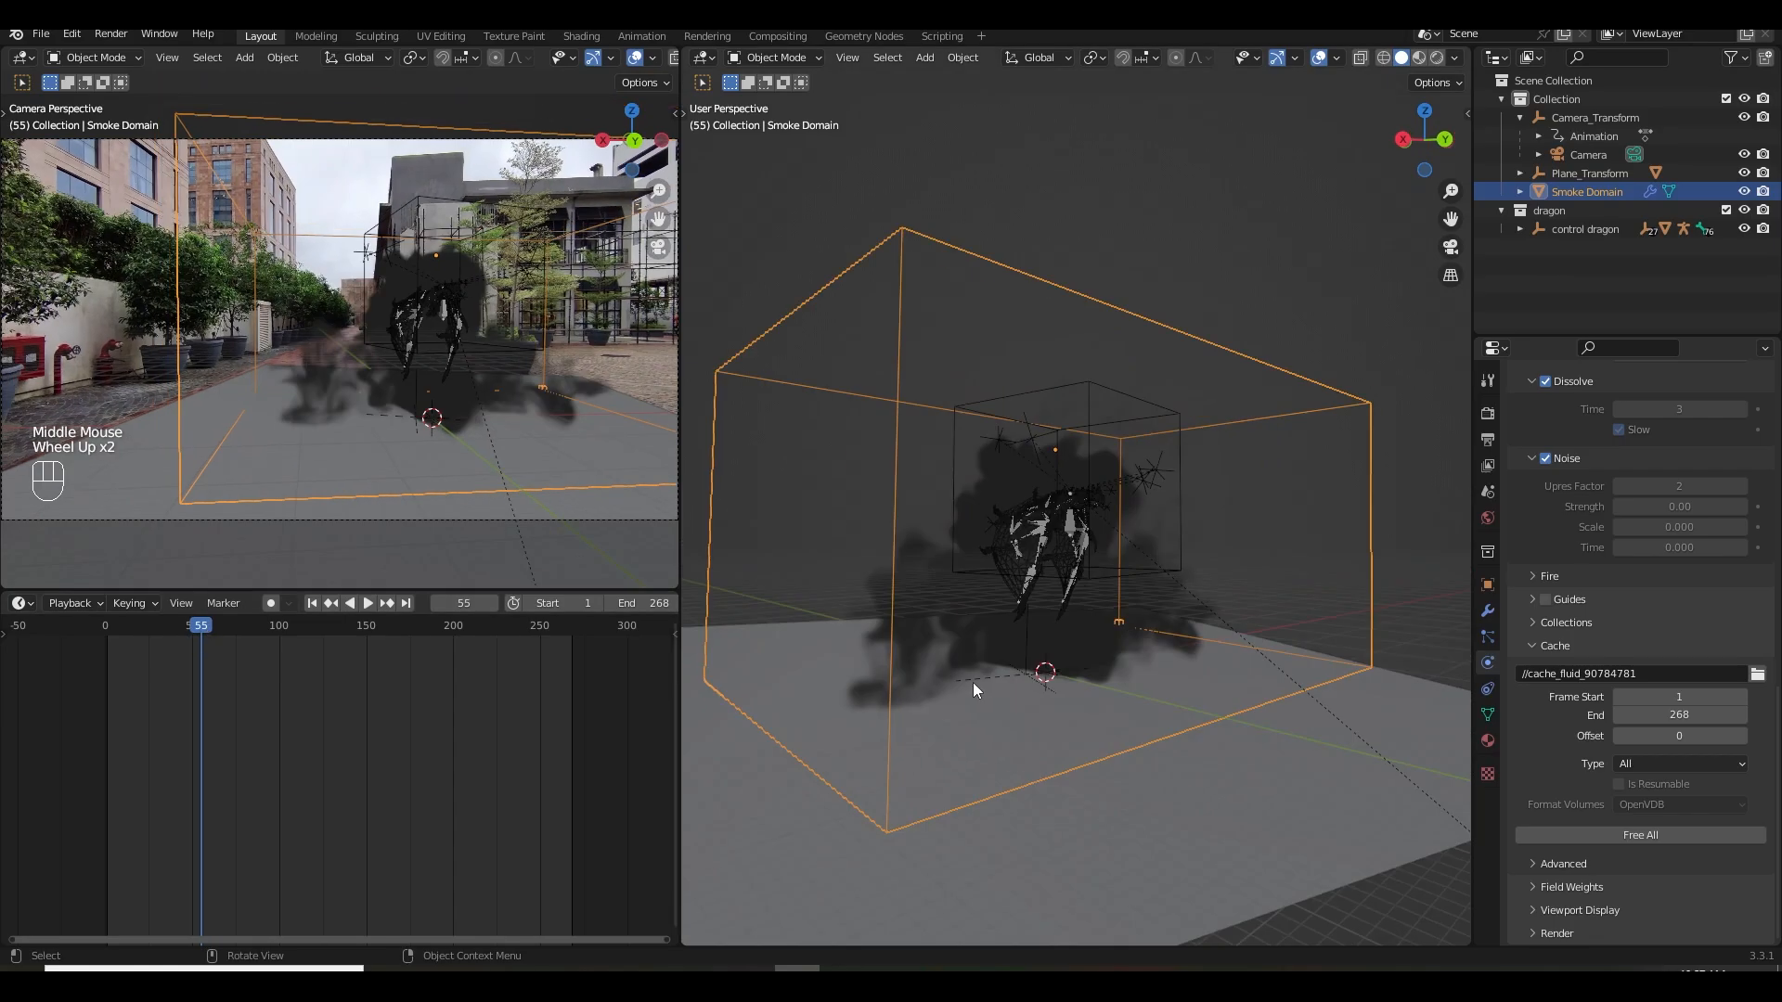
mouse_move(973, 682)
middle_down()
mouse_move(886, 685)
mouse_move(966, 683)
middle_up()
scroll(998, 688, up, 1)
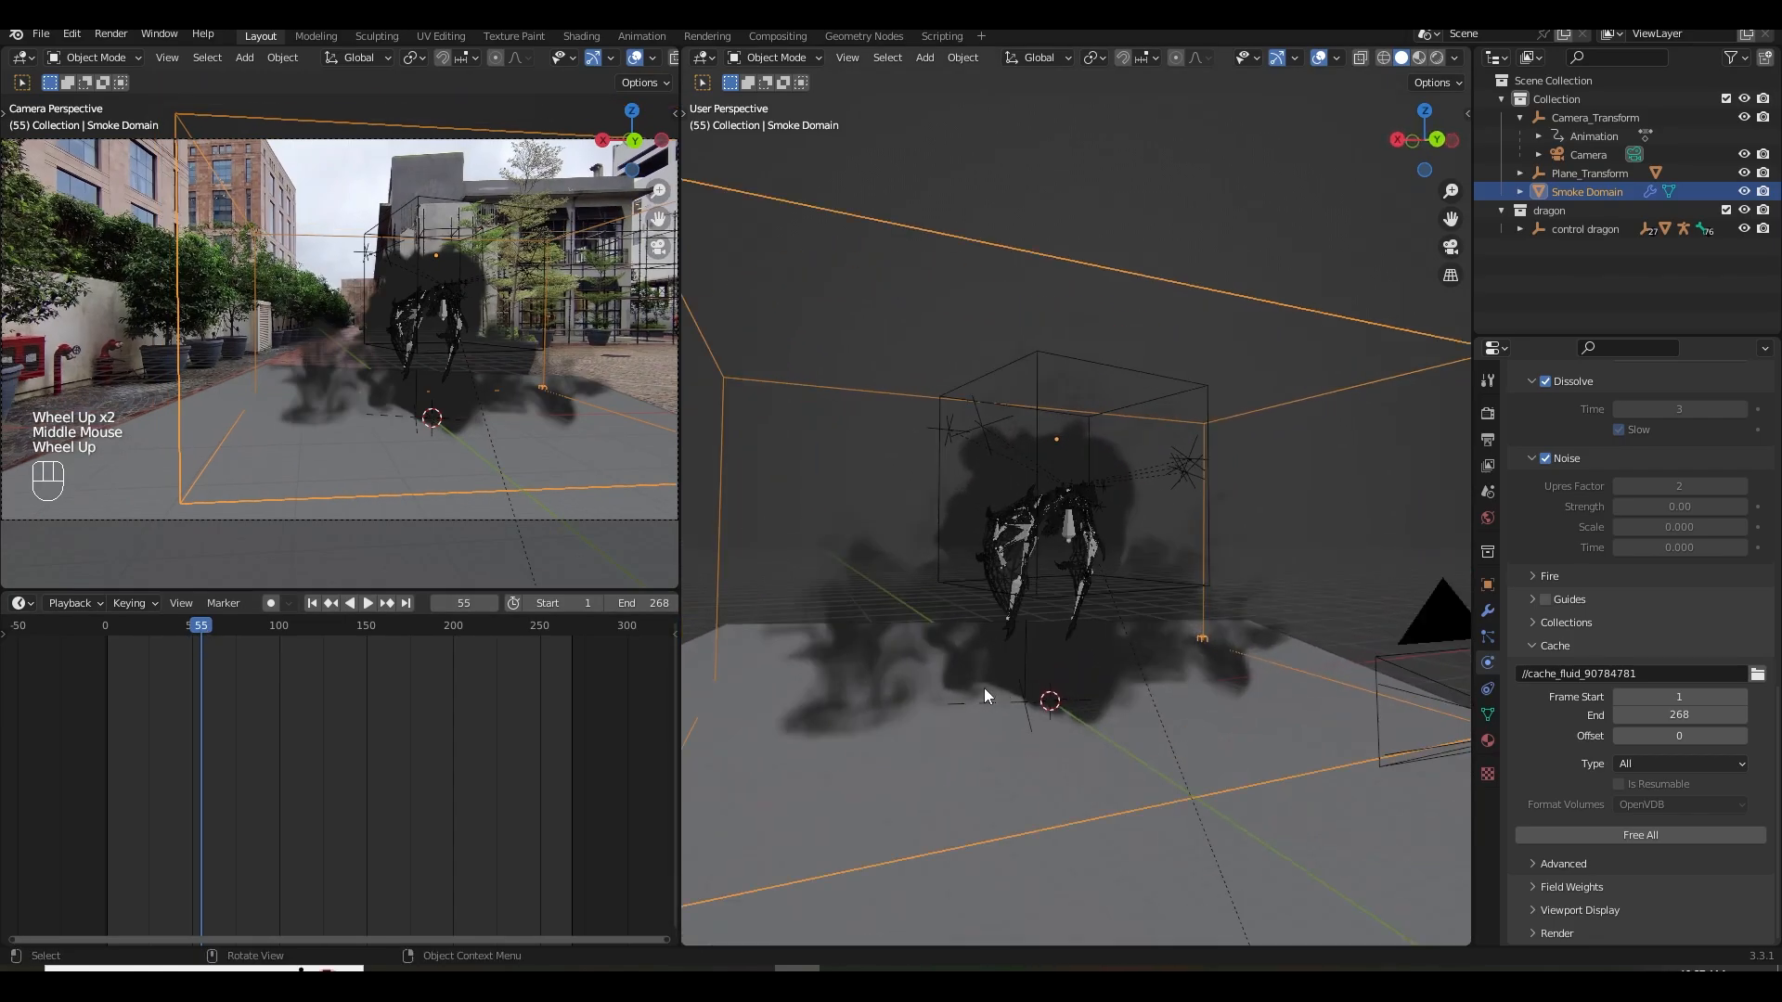
Widen the camera view and review the Smoke Domain's resolution, gas, dissolve and noise settings.
scroll(1568, 548, up, 4)
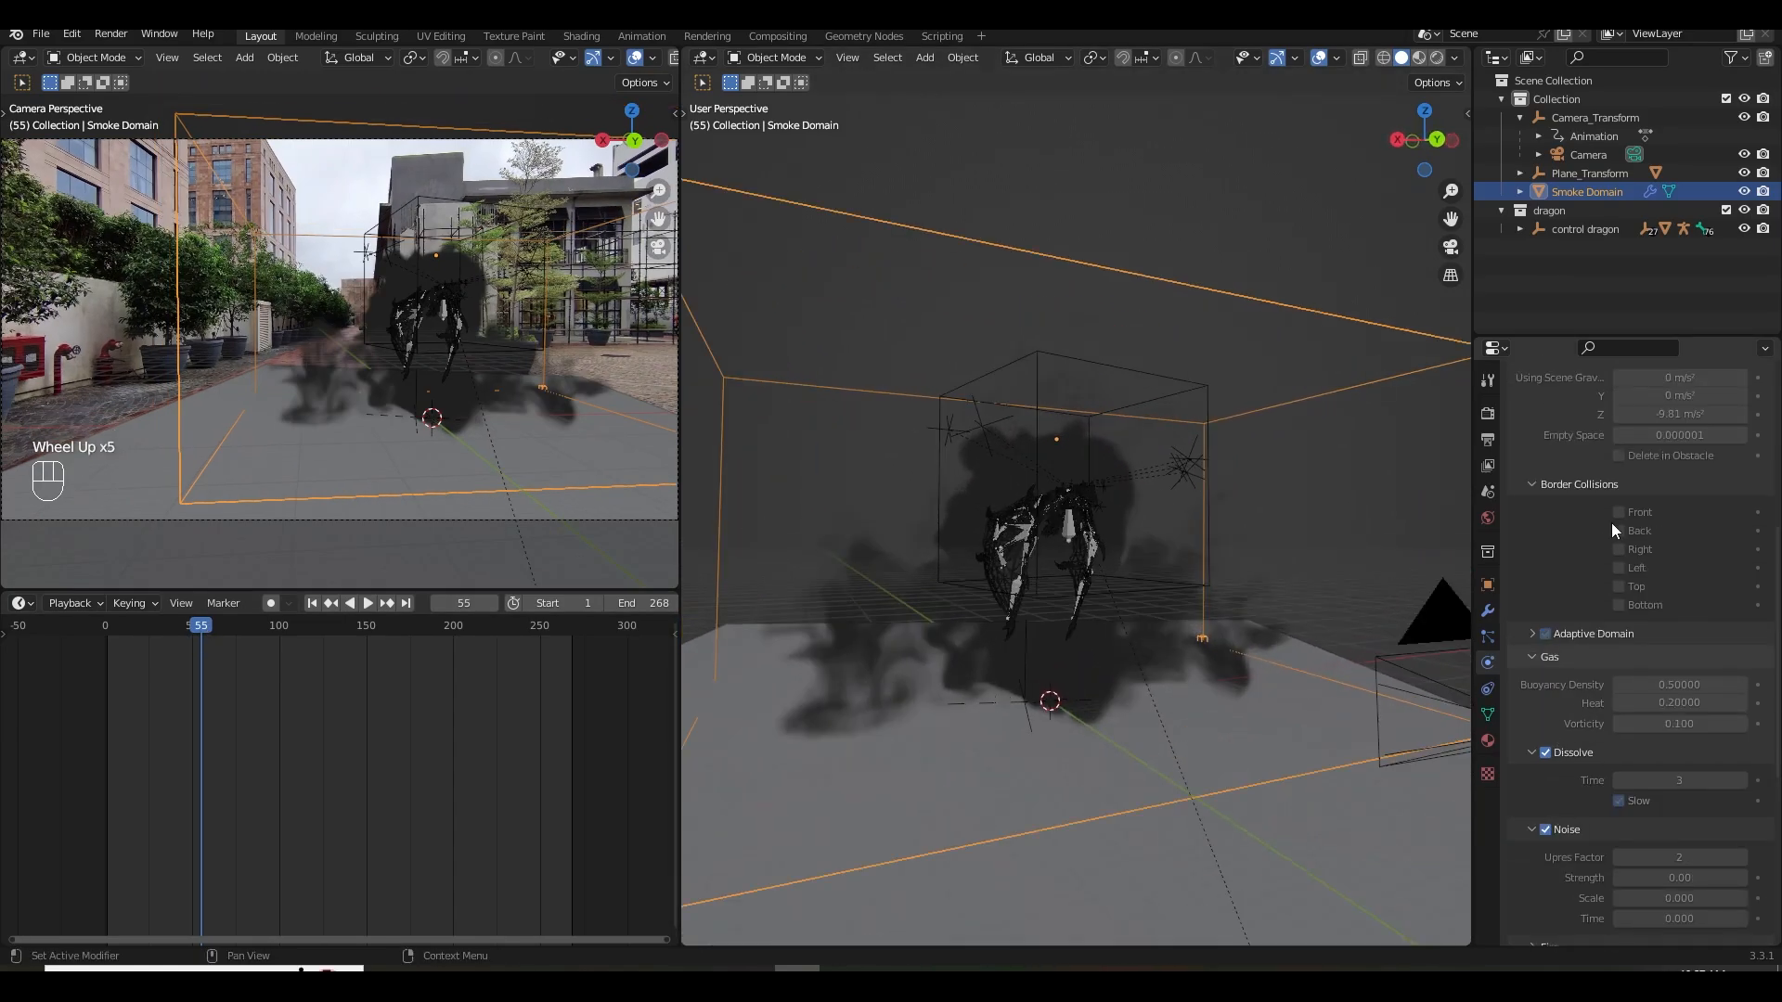
scroll(1613, 531, up, 3)
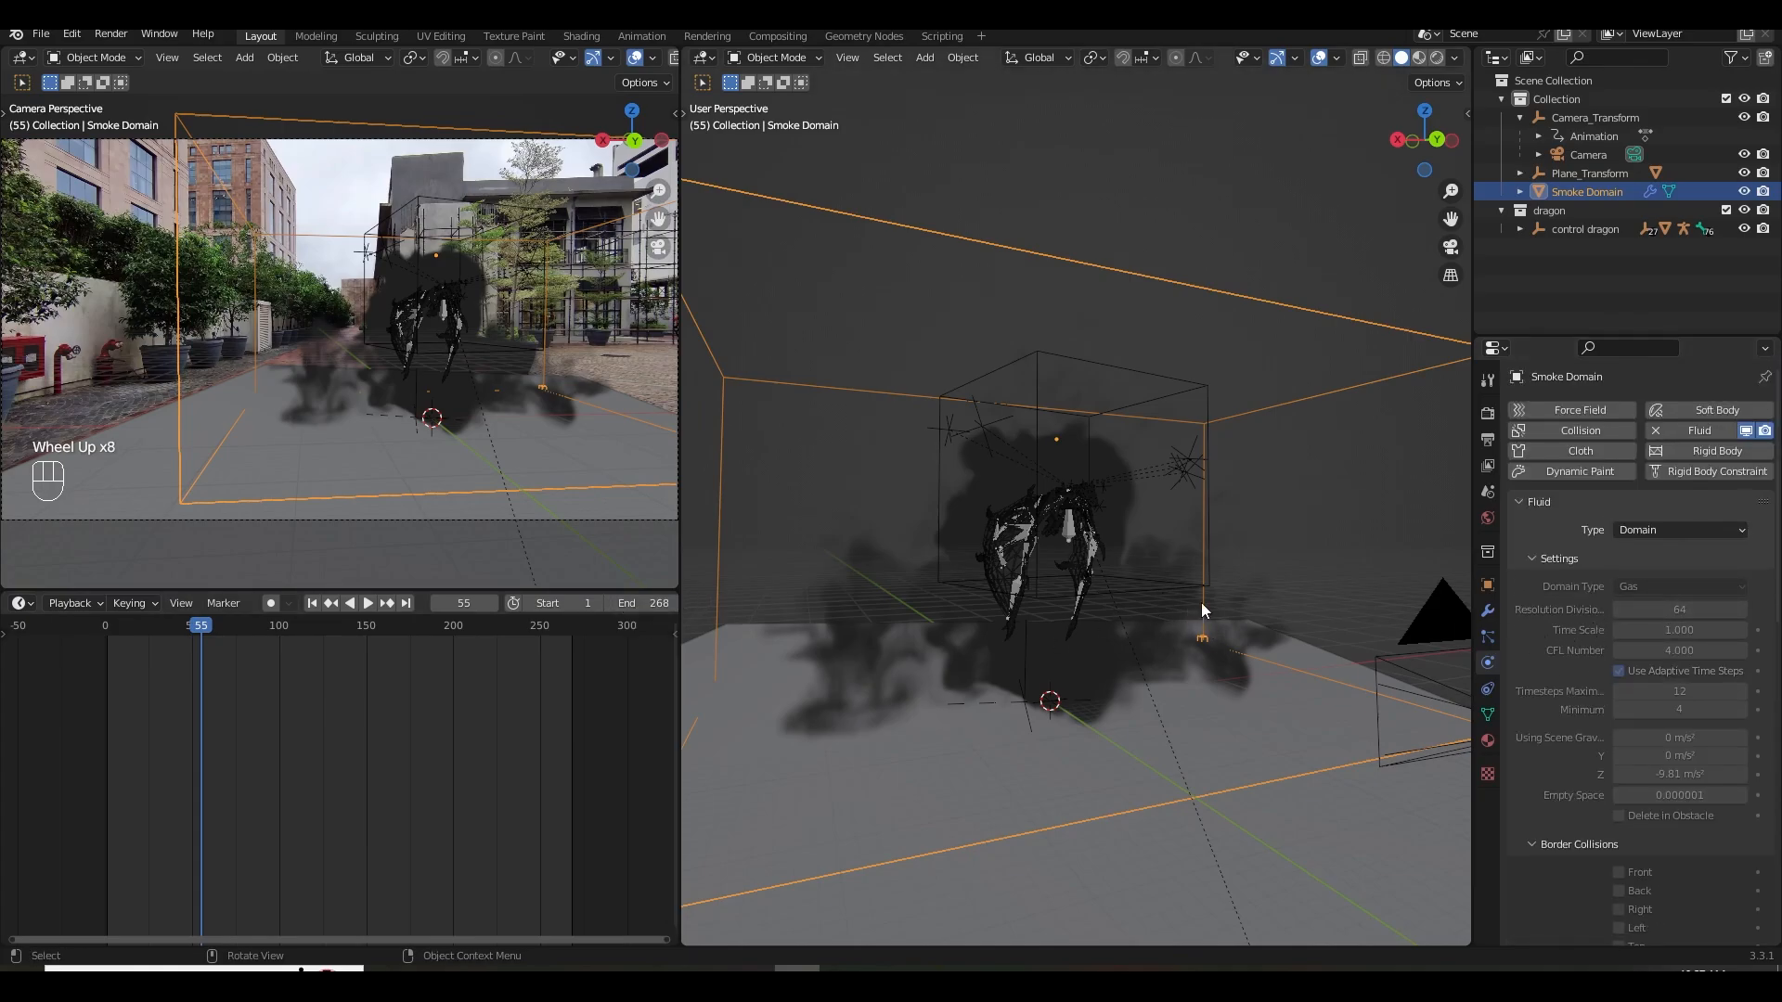
drag(681, 511, 720, 472)
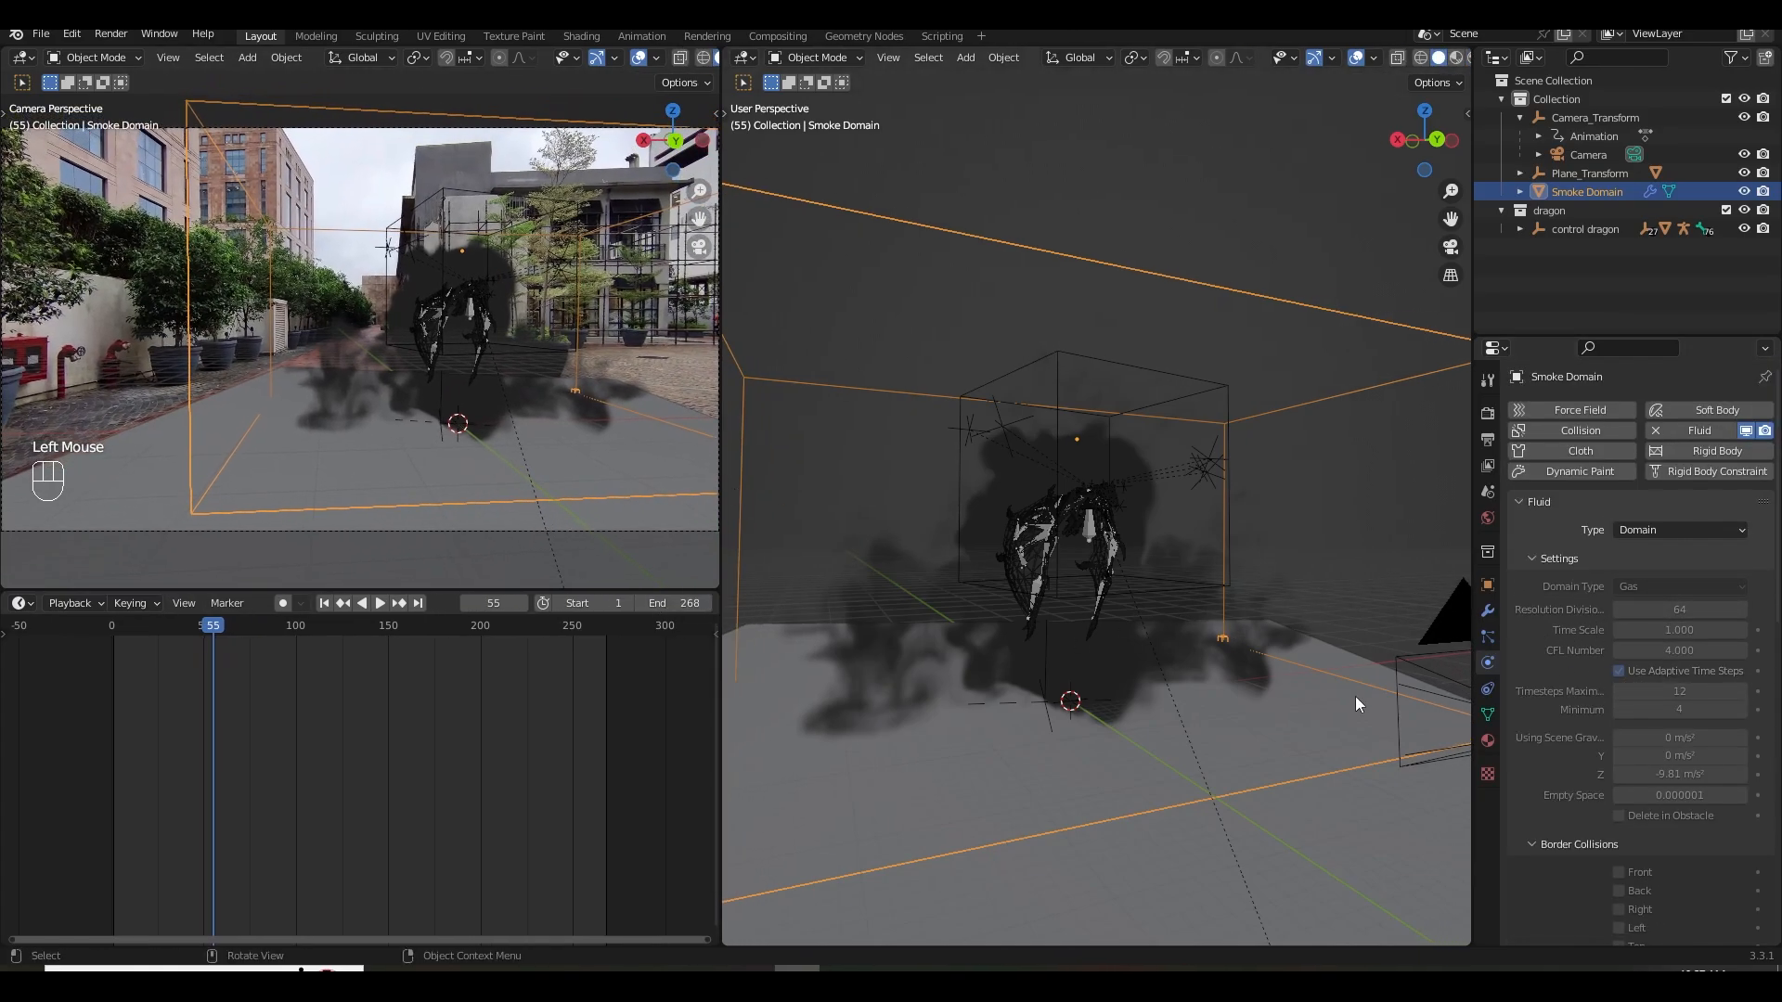
scroll(1544, 748, down, 4)
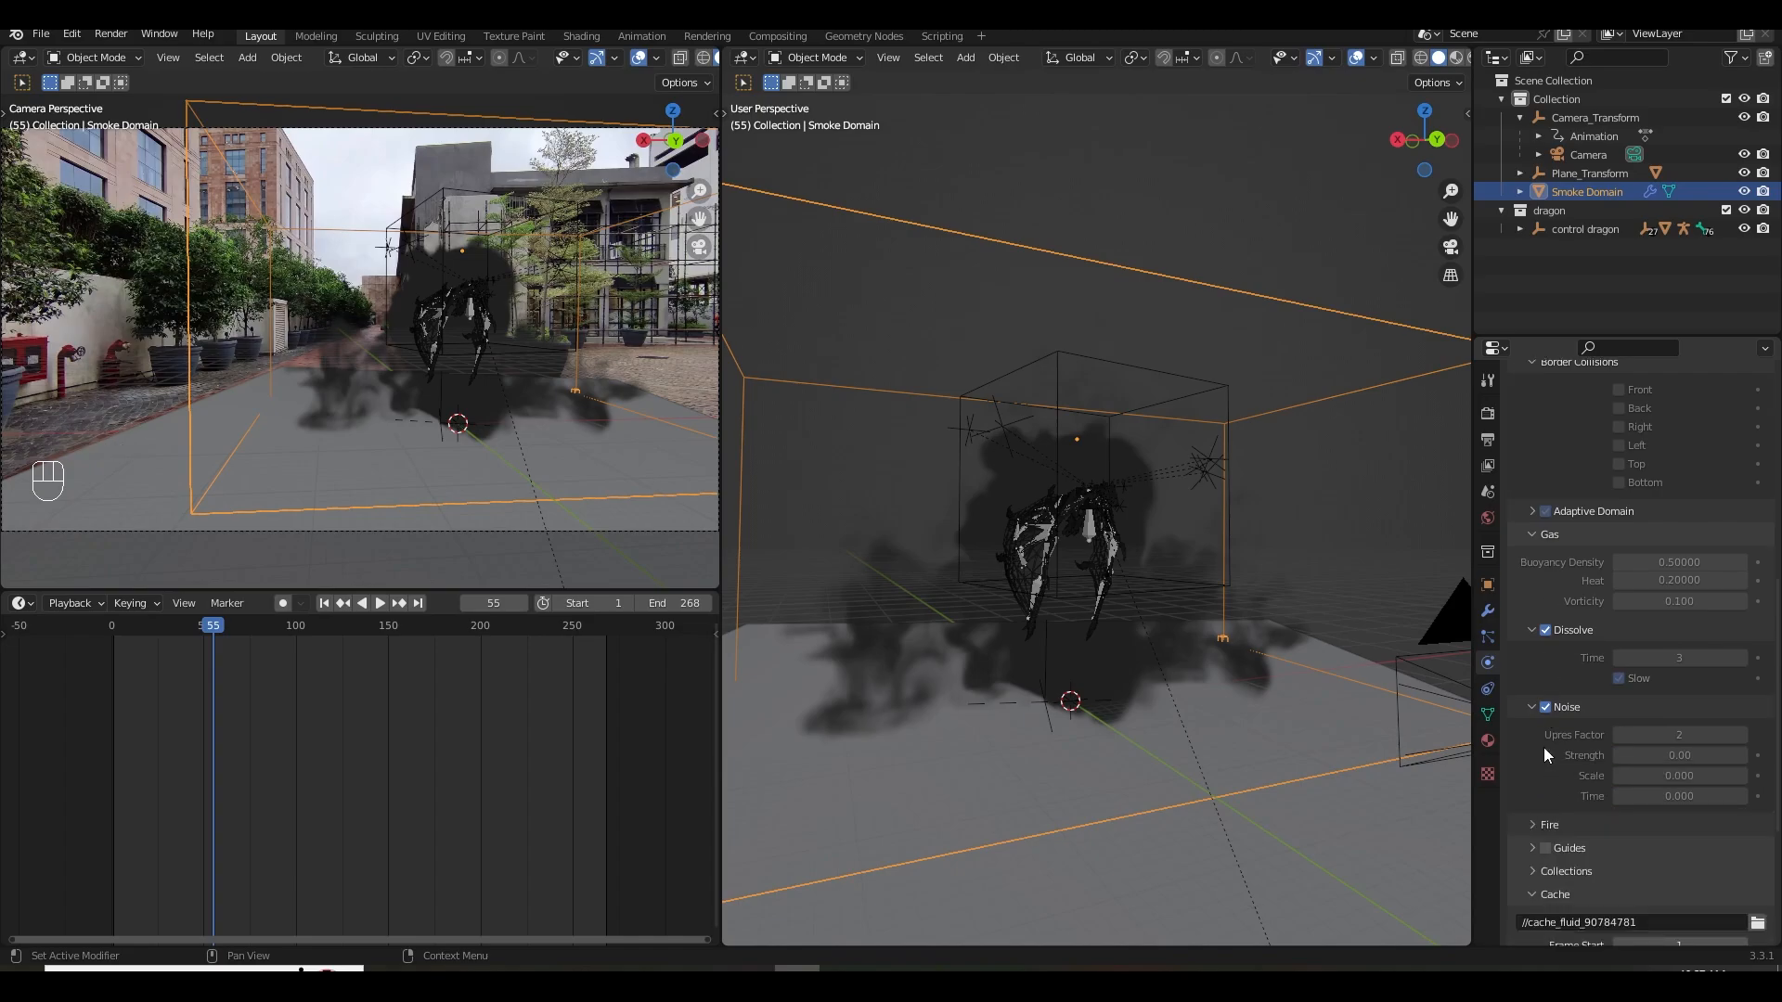
scroll(1542, 734, up, 4)
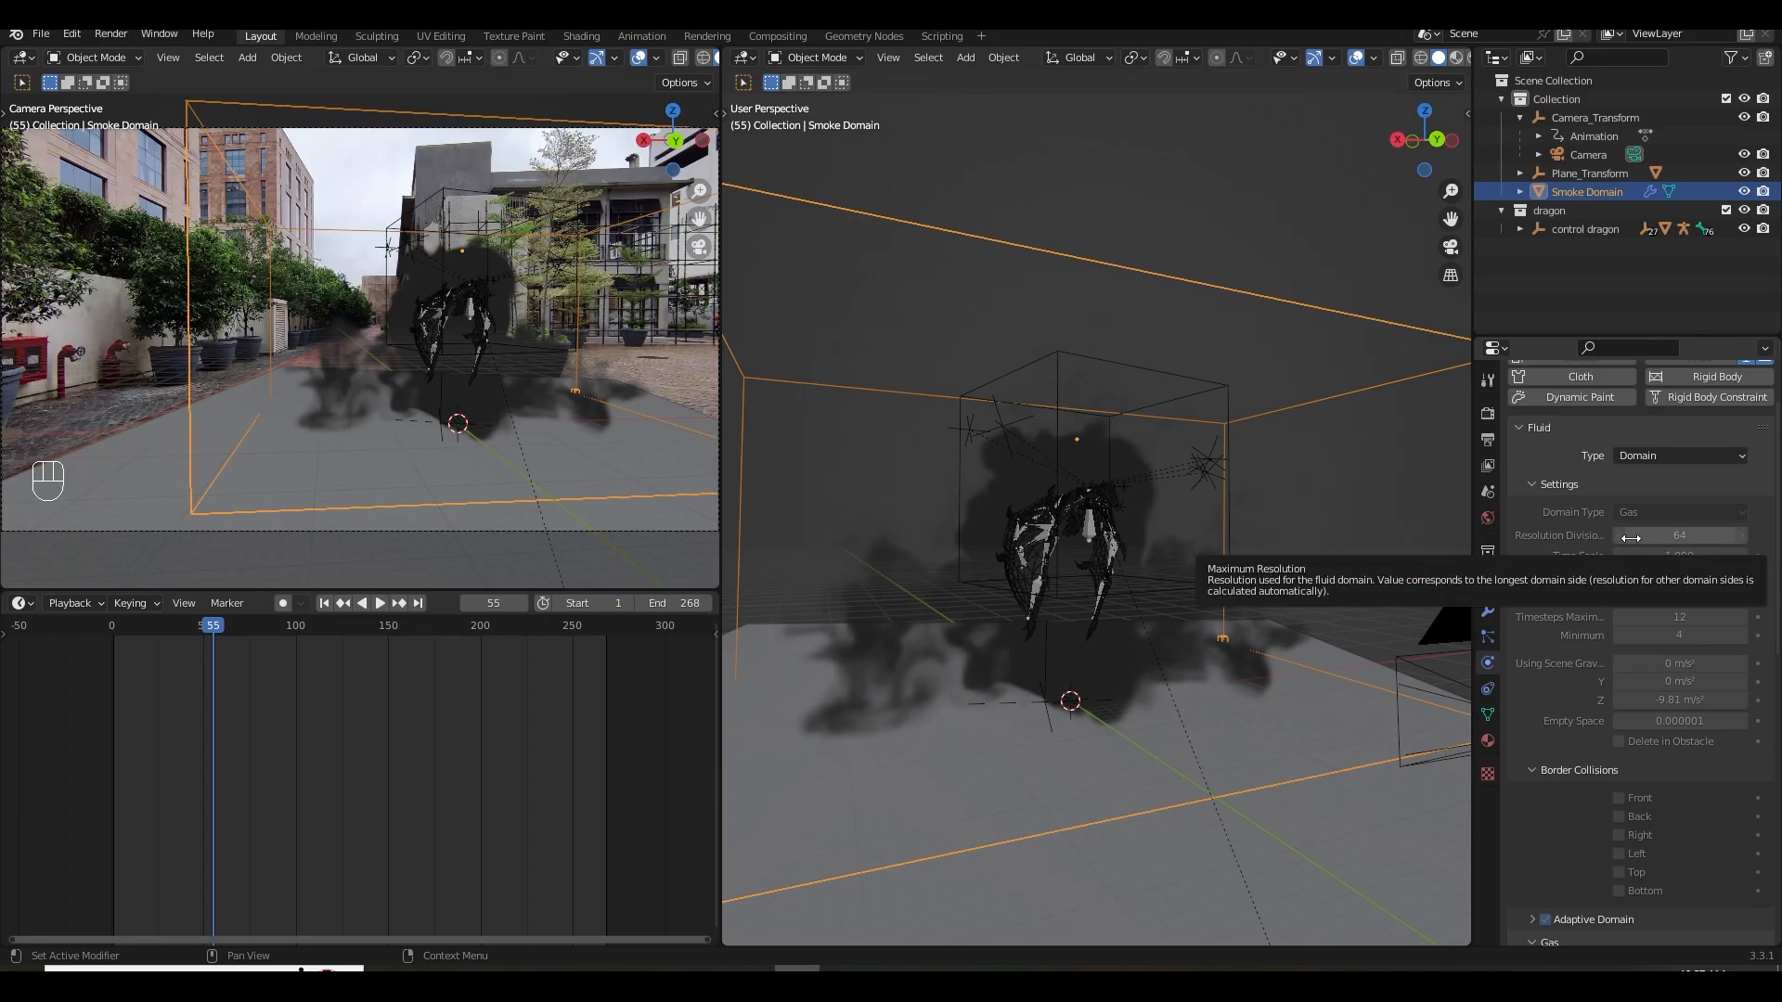
Replay the smoke from frame 1 and scrub through the timeline to frame 51 to check its shape.
click(325, 604)
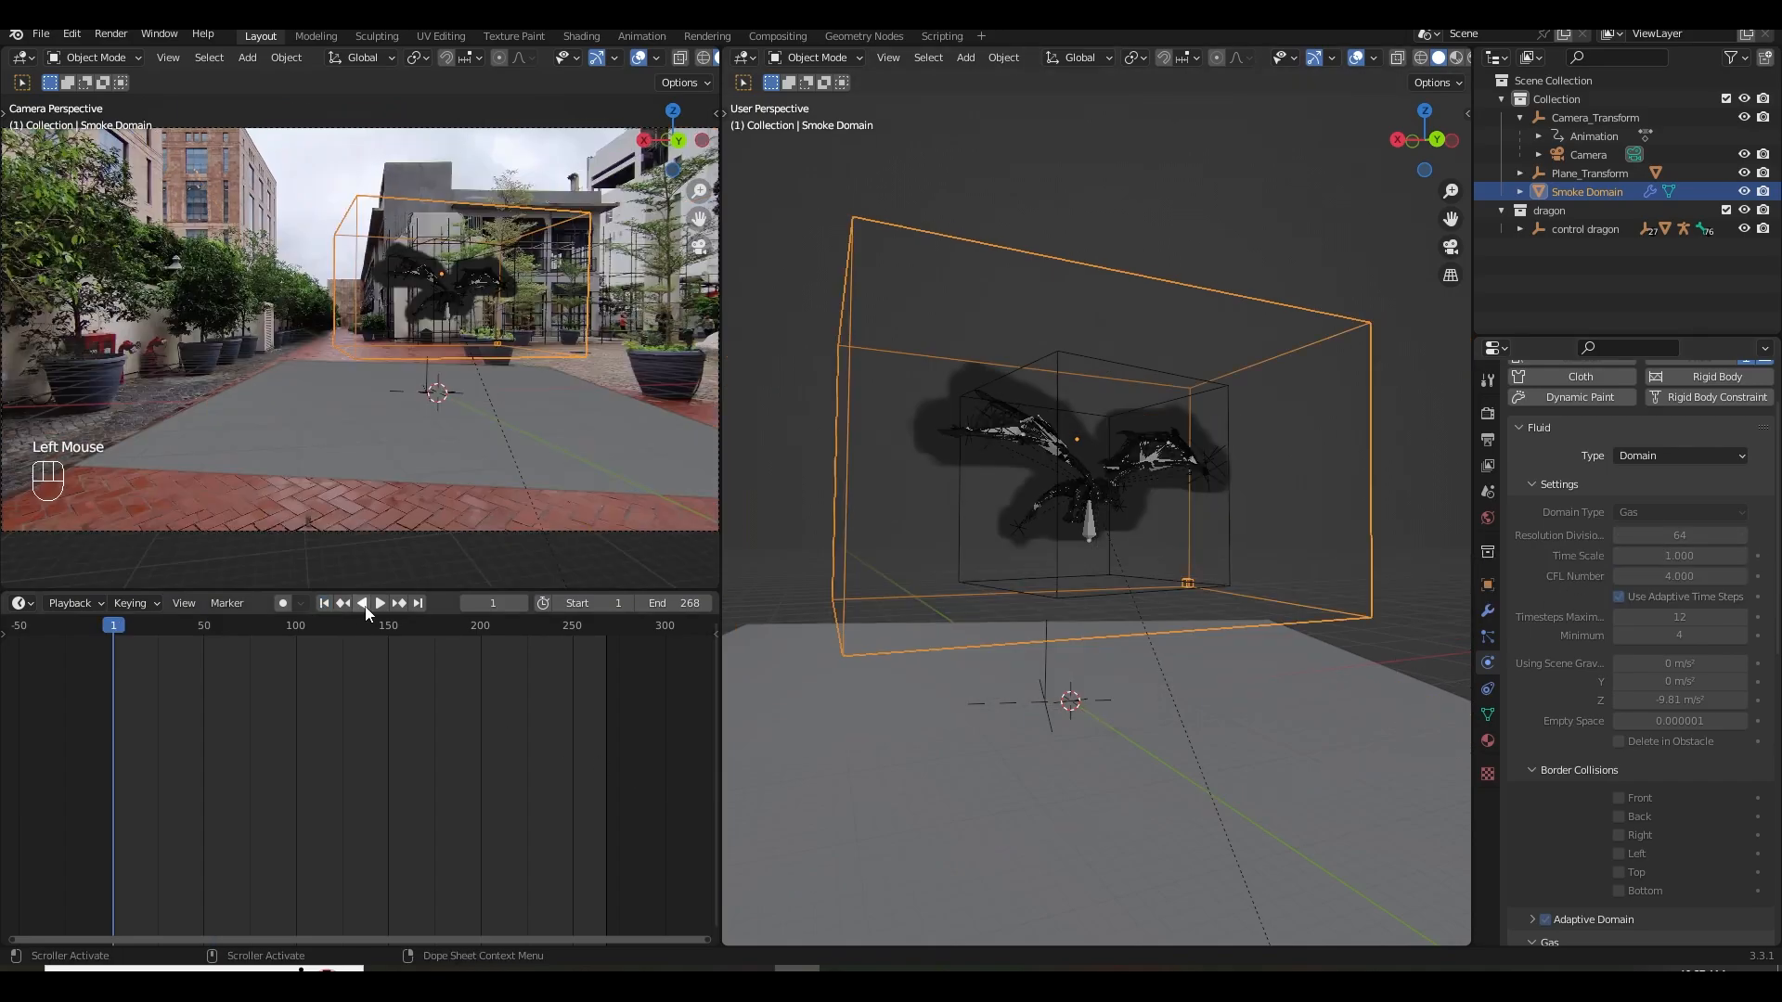
click(378, 604)
click(381, 605)
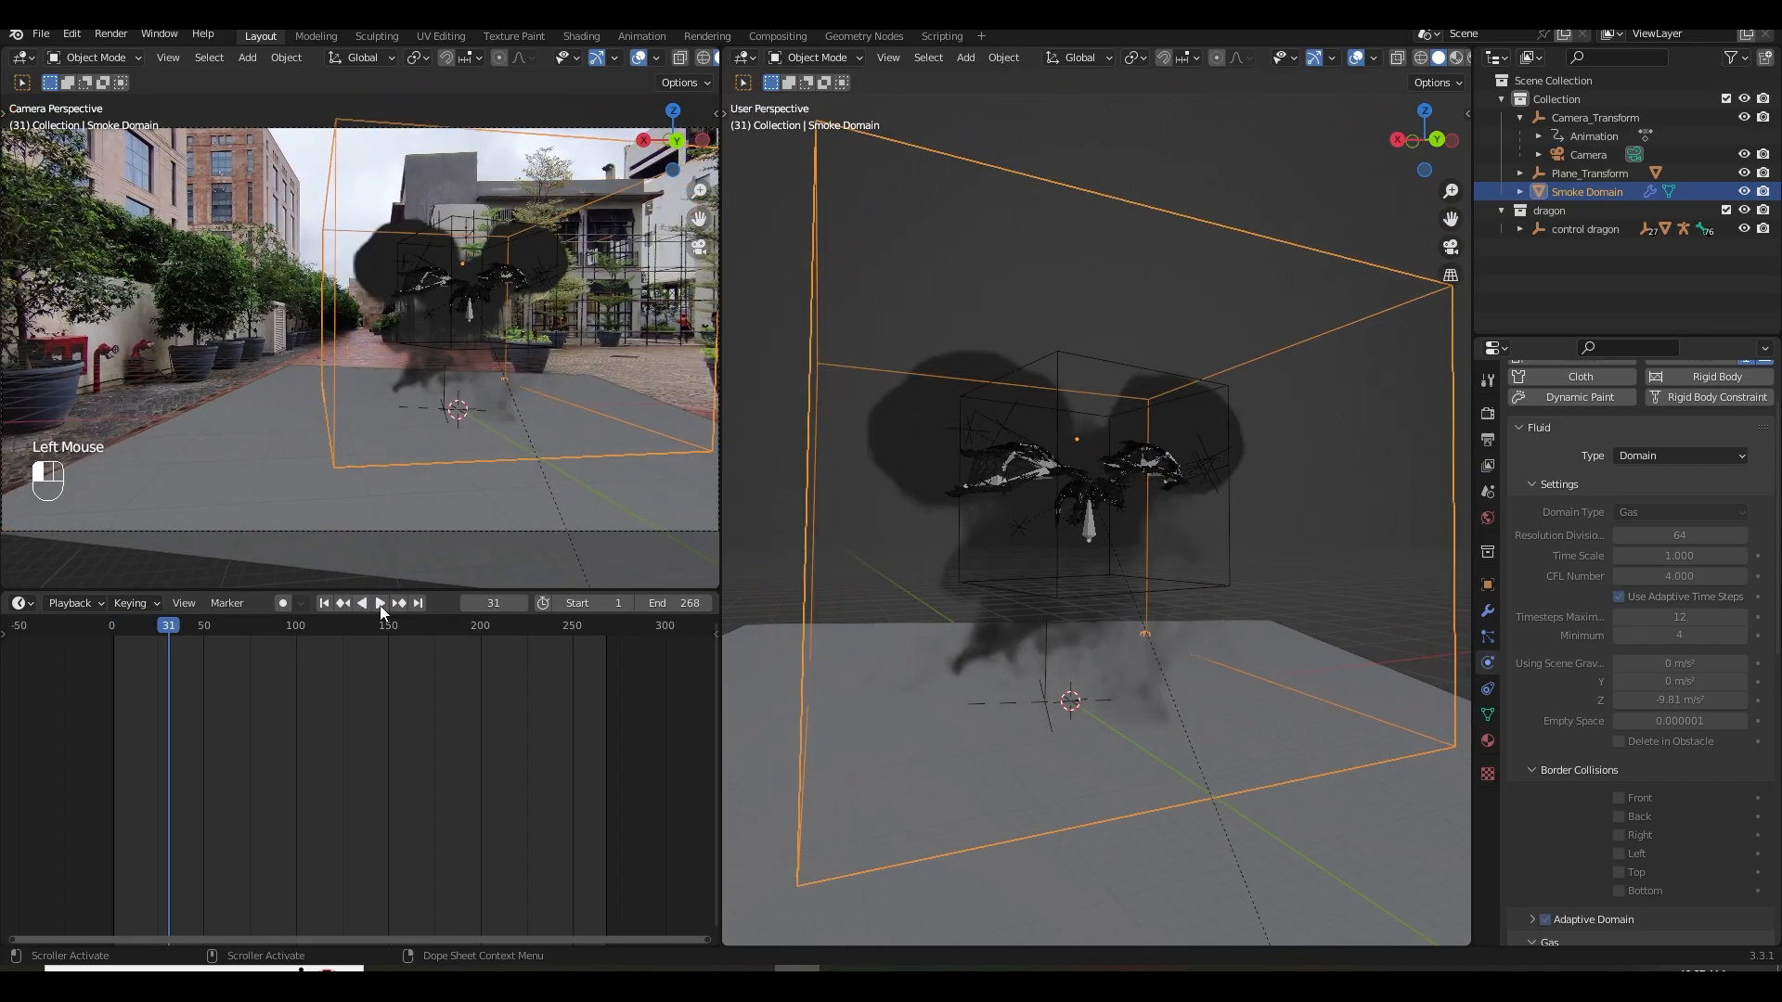
drag(175, 625, 220, 625)
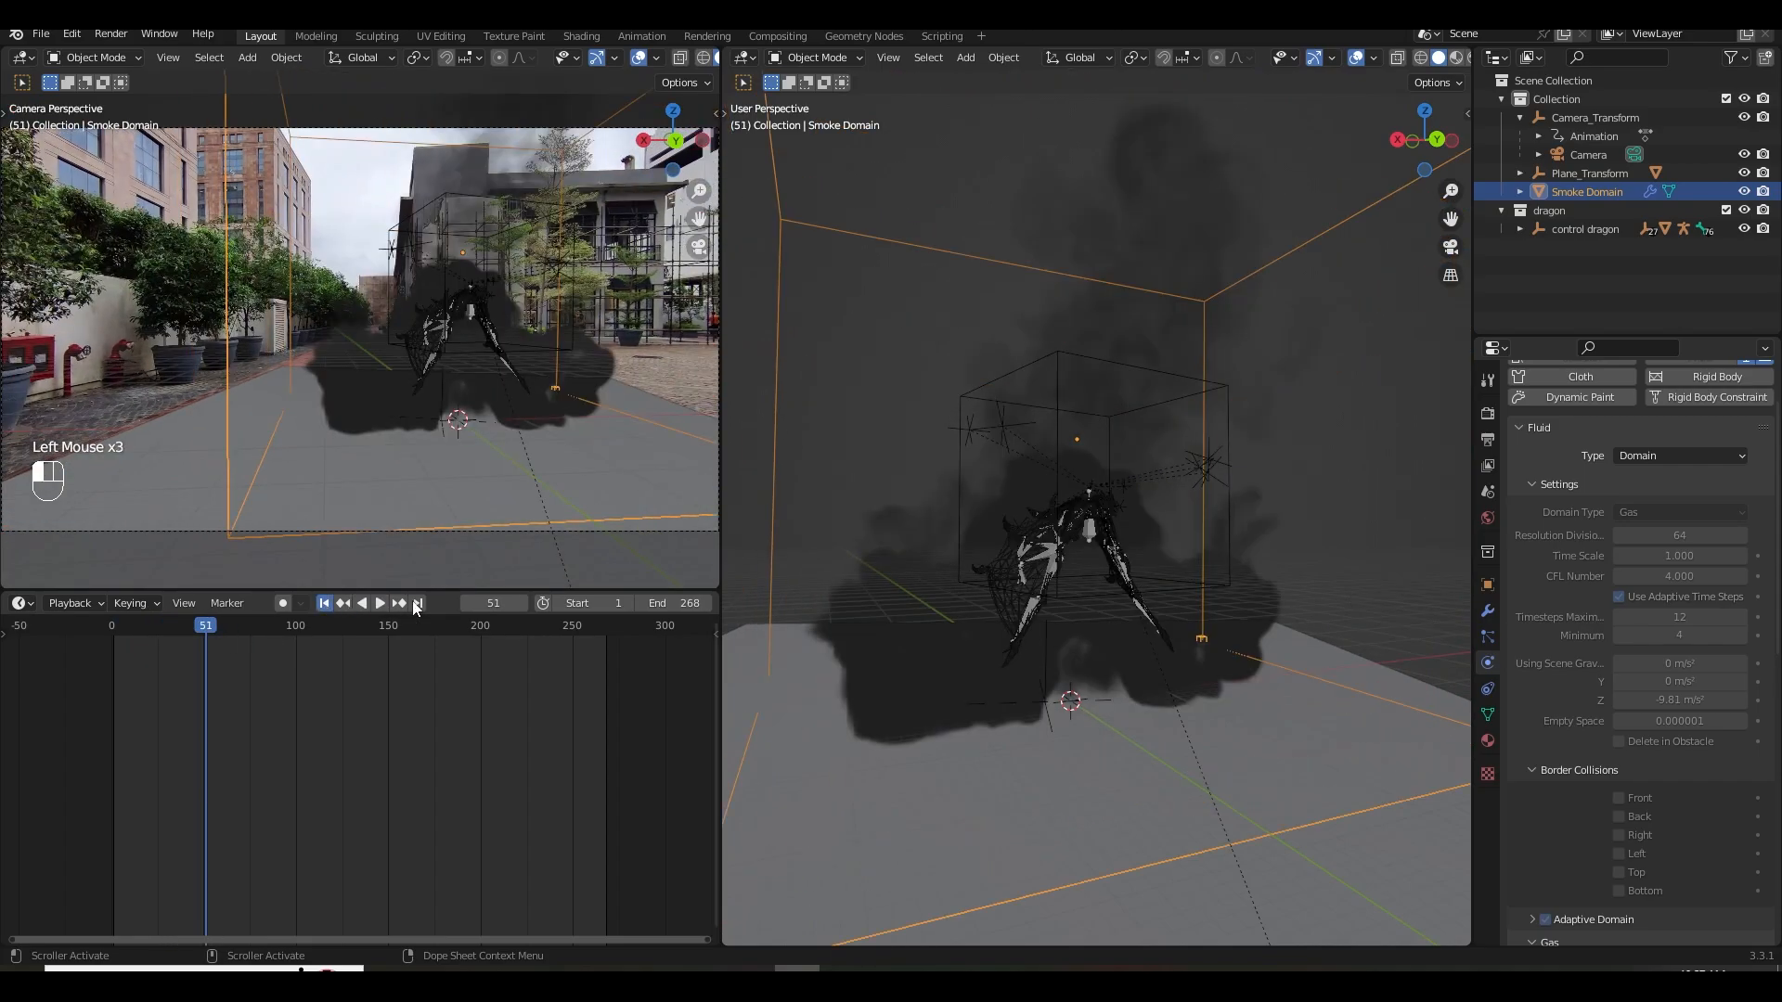
Return to frame 1, save the file and free all baked data of the smoke simulation.
click(325, 604)
key(ctrl+s)
scroll(1583, 798, down, 8)
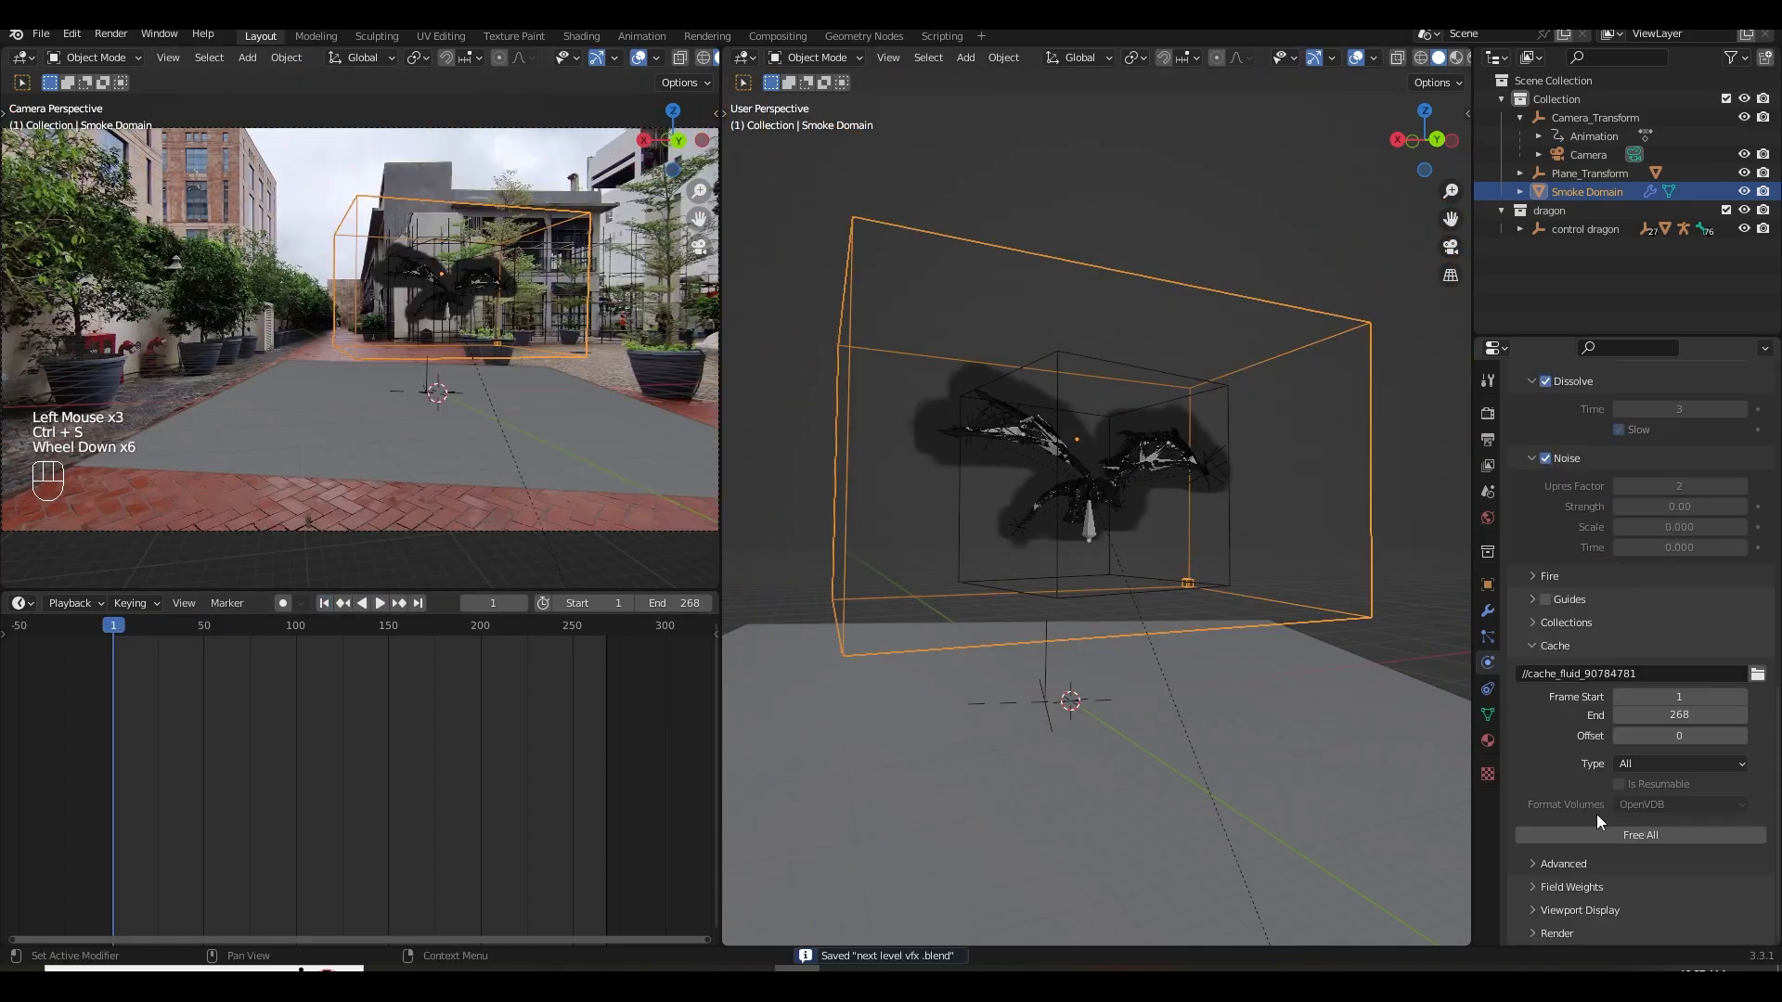
click(1629, 835)
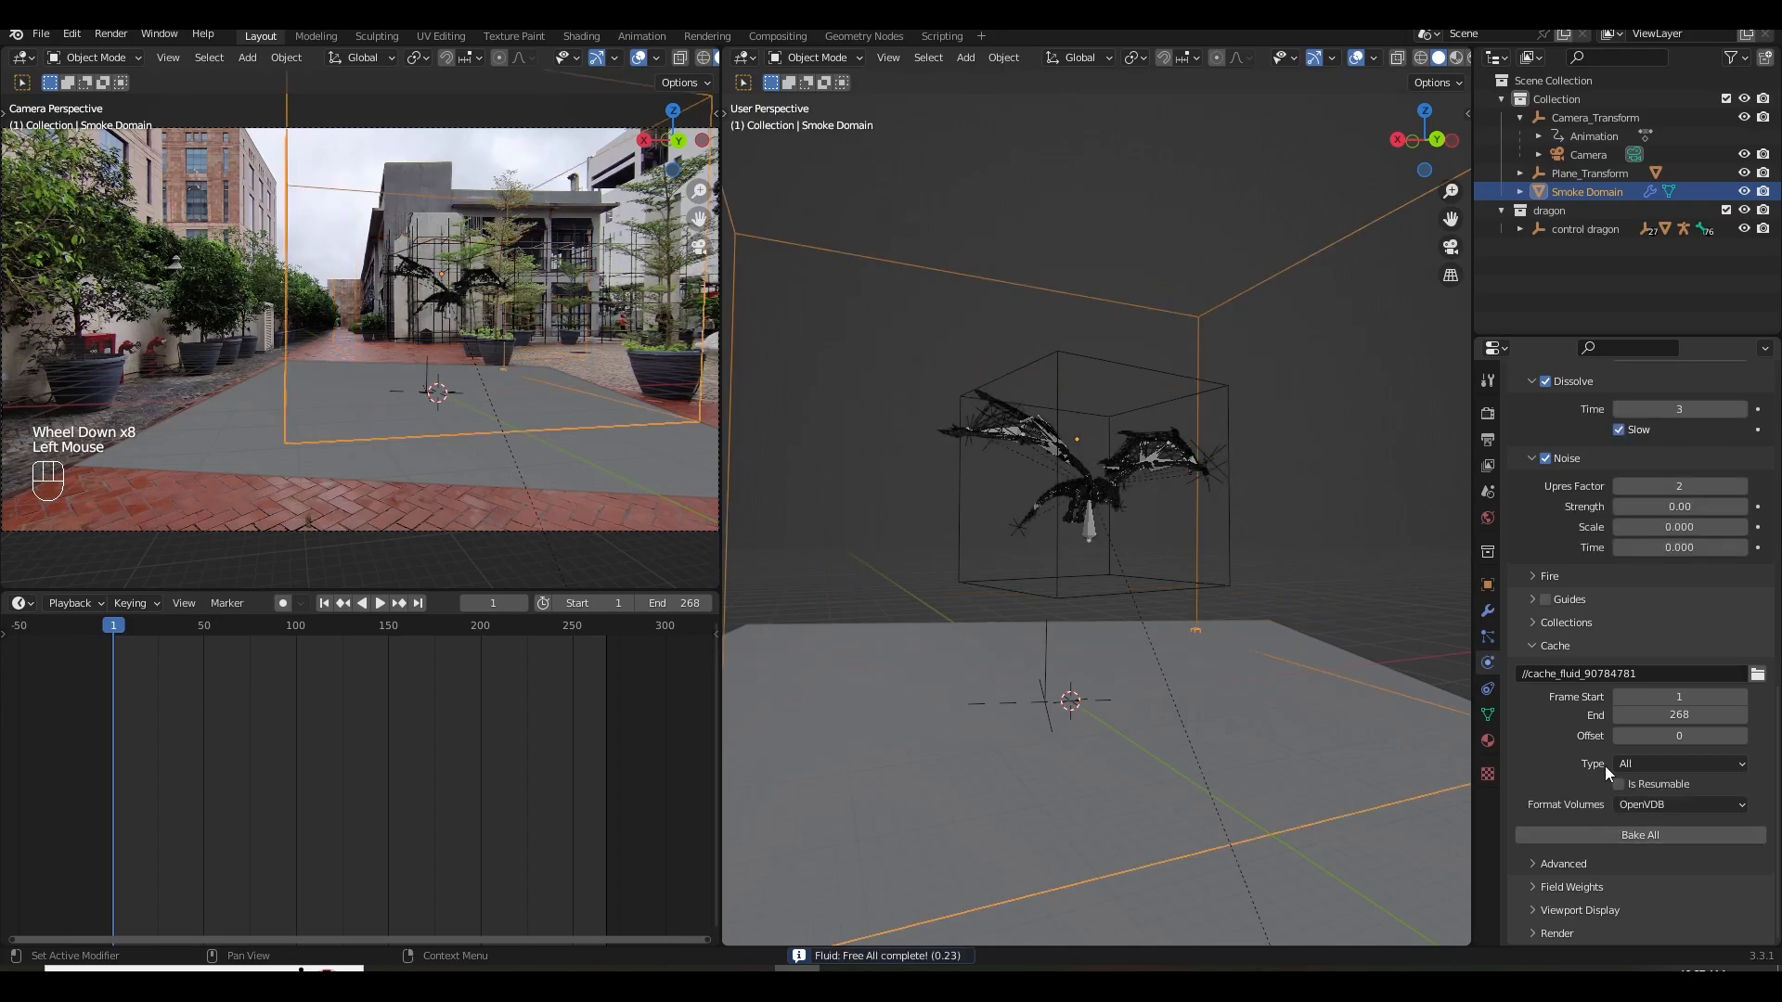
Set the simulation cache's end frame to 150, check the animation around that frame, and save the file at frame 1.
click(1675, 714)
text(1)
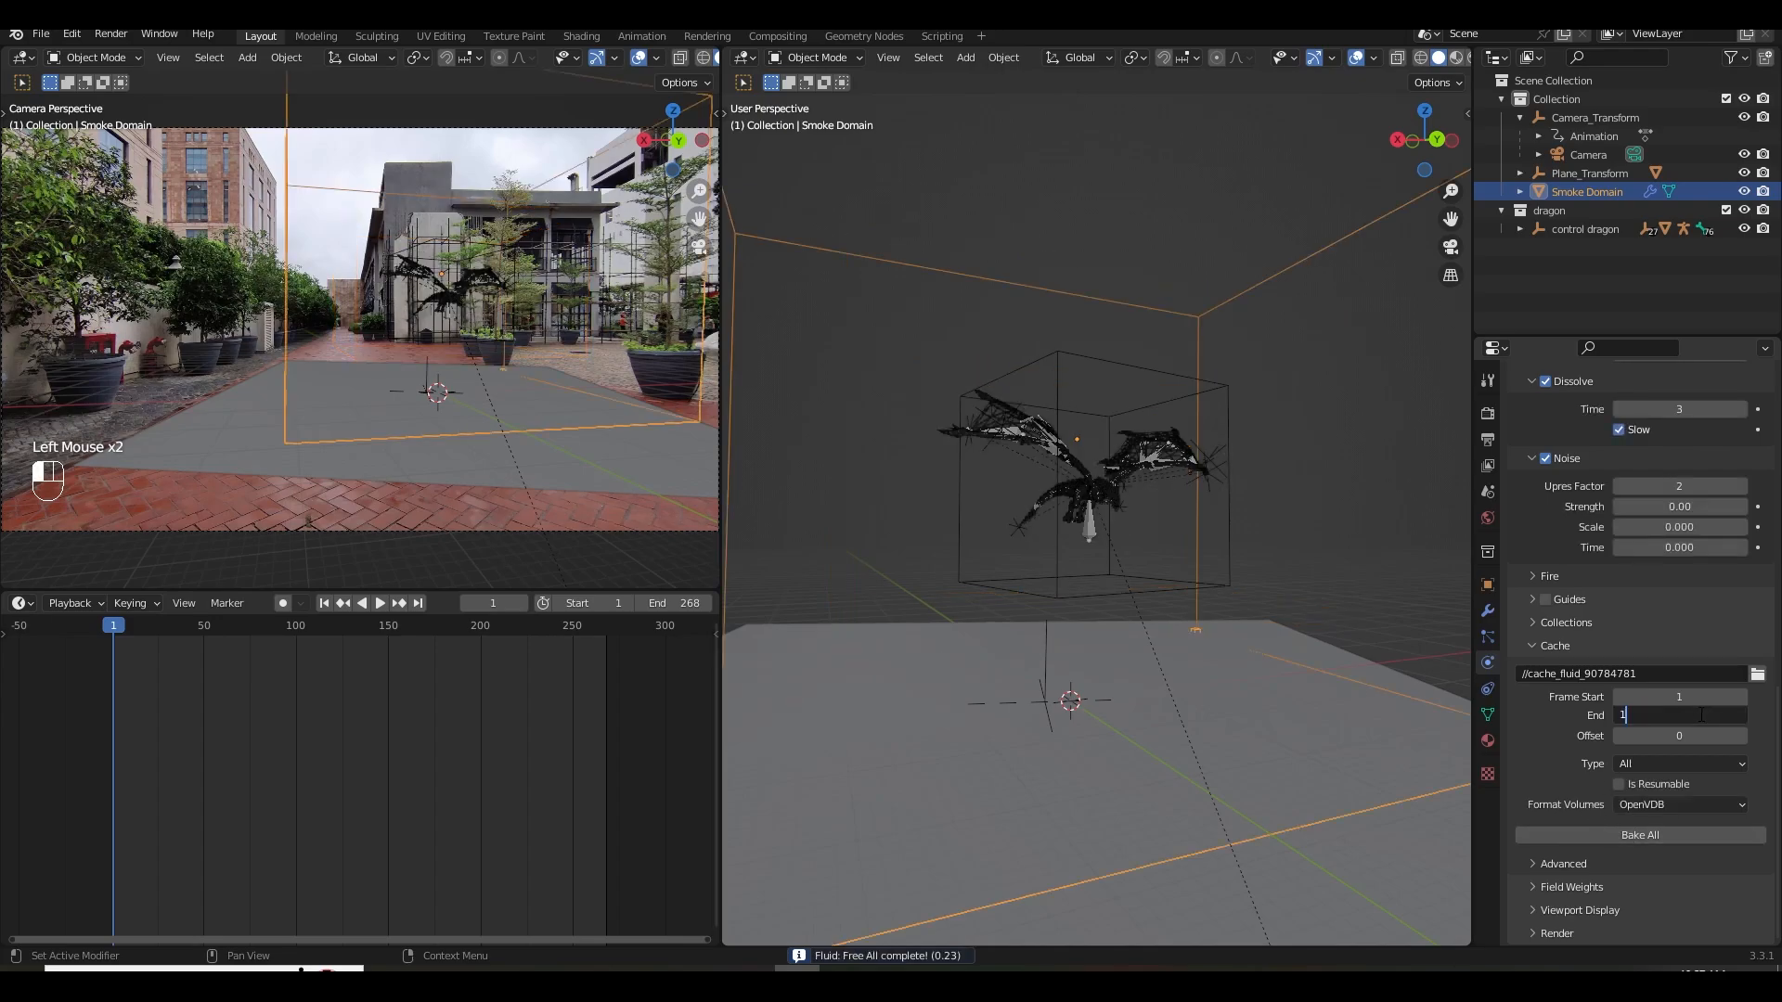
text(50)
key(Return)
drag(353, 632, 392, 625)
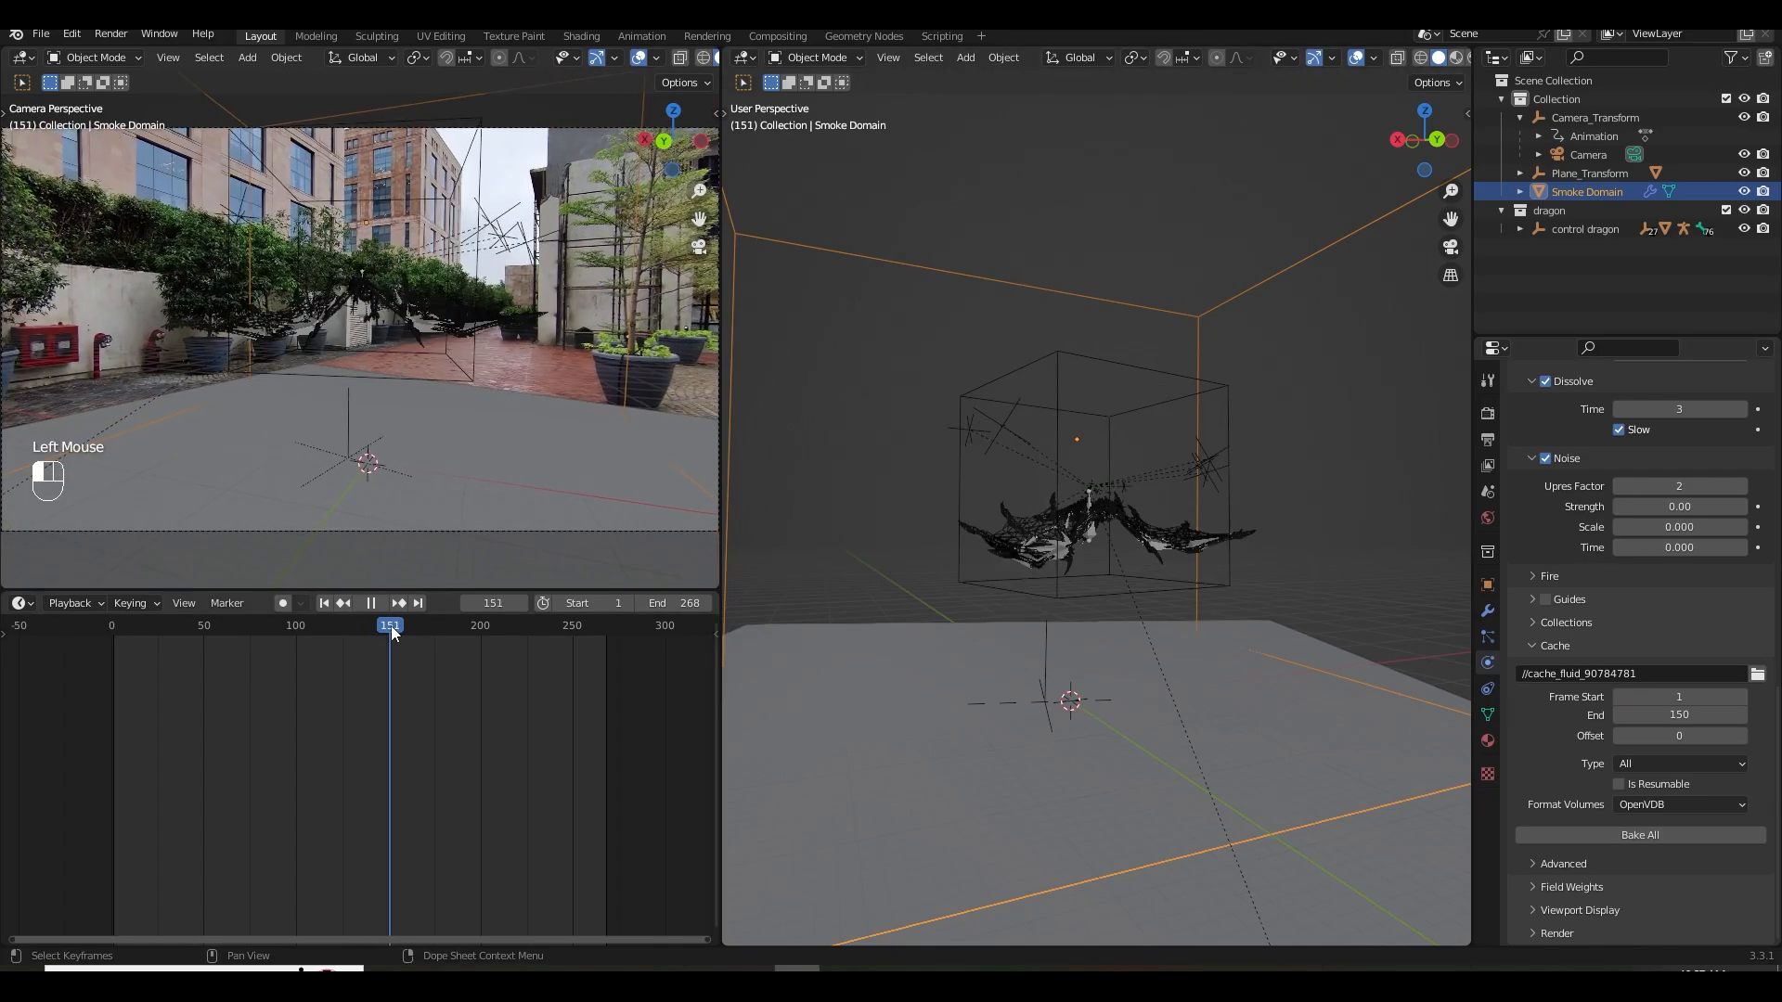
click(325, 604)
key(ctrl+s)
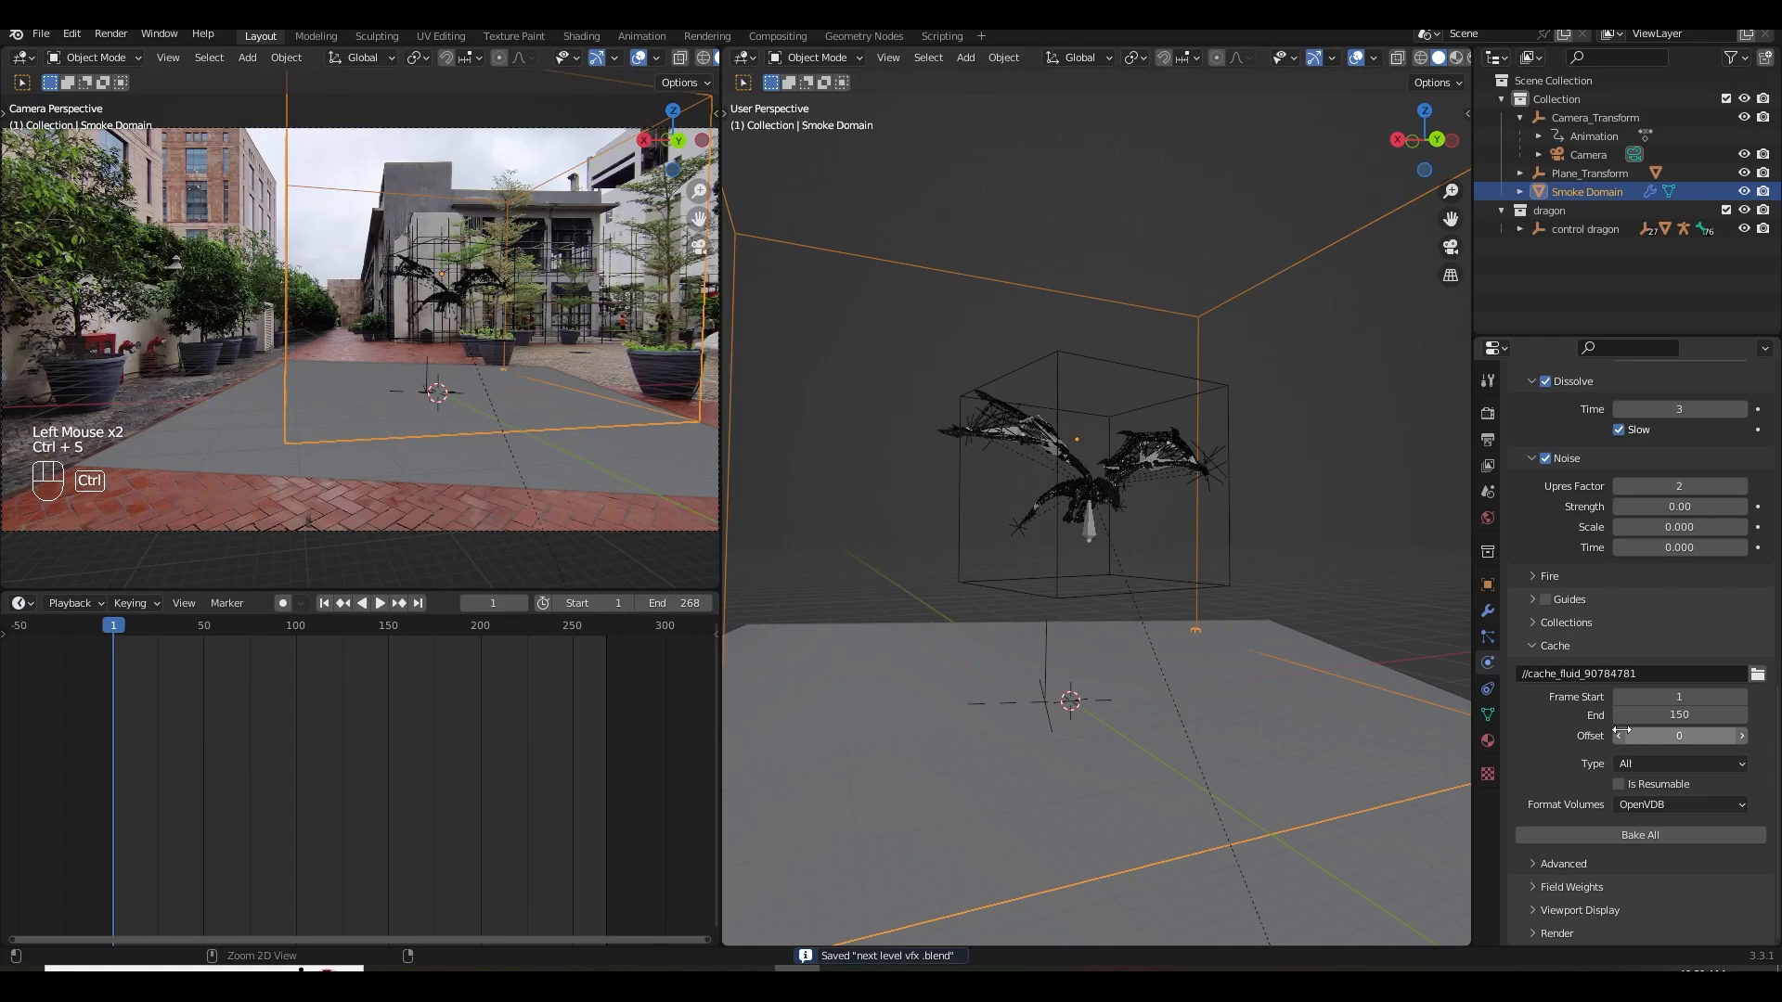
Set the Smoke Domain's resolution divisions to 128 and save the file.
scroll(1569, 761, up, 9)
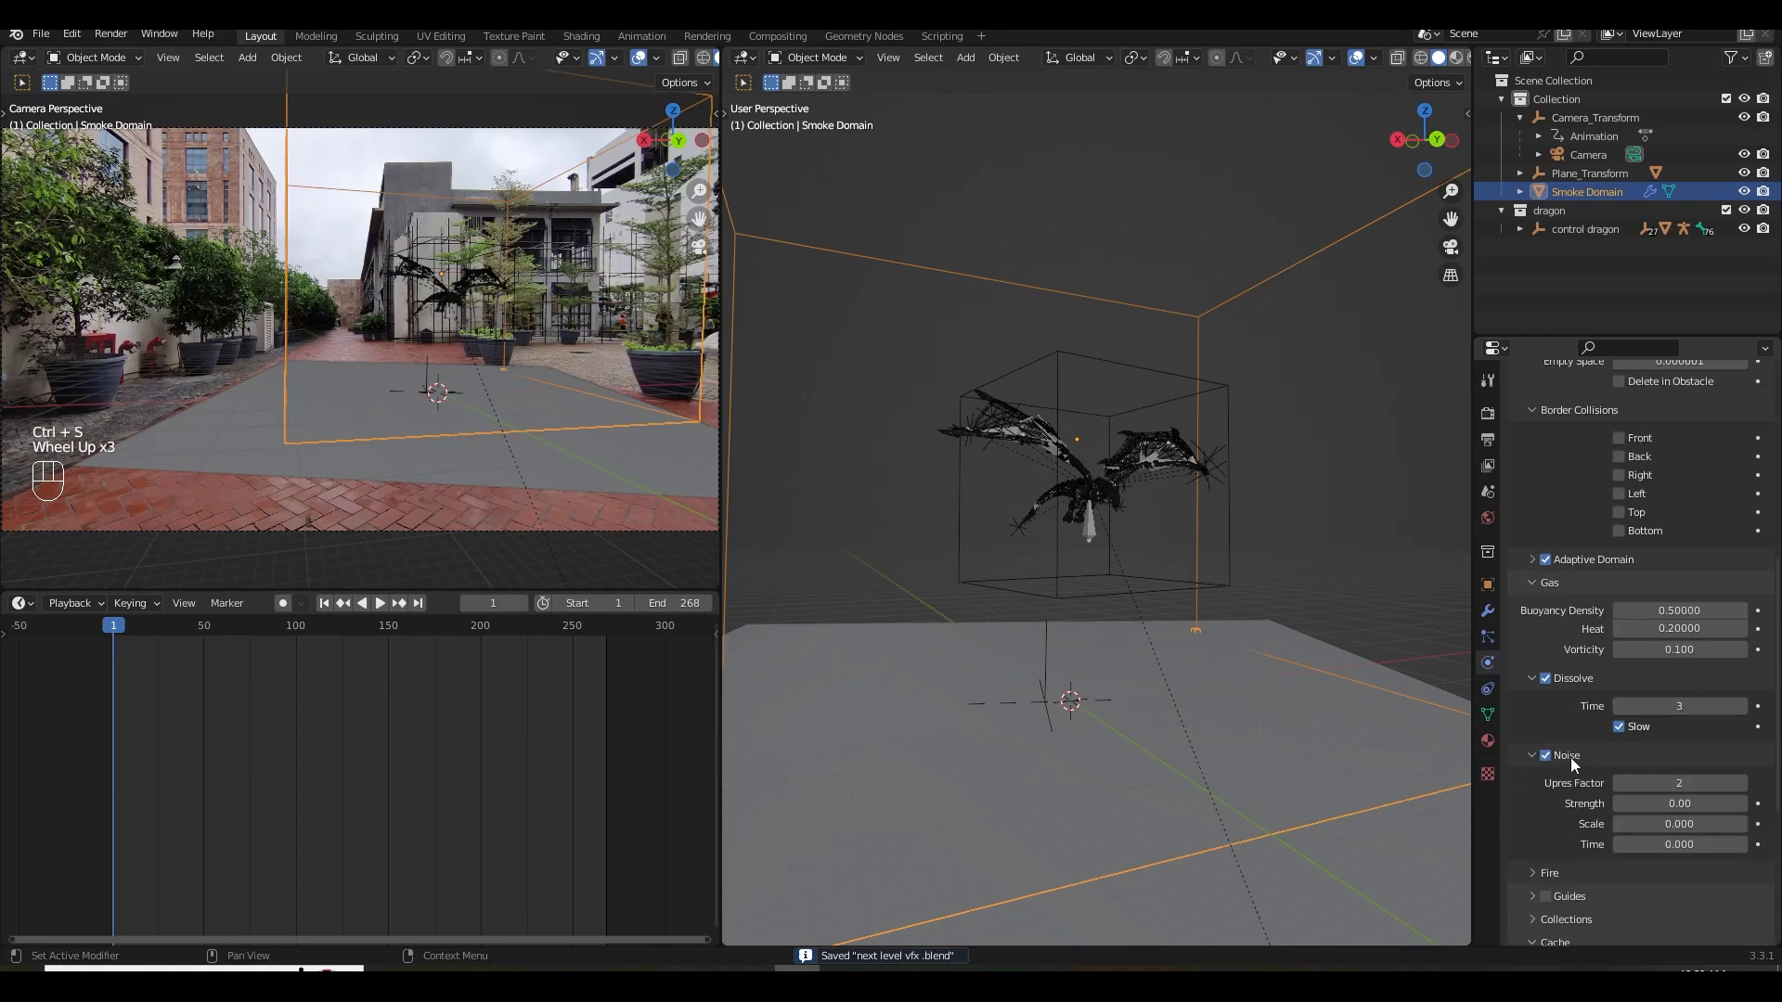
scroll(1583, 729, up, 1)
click(1633, 609)
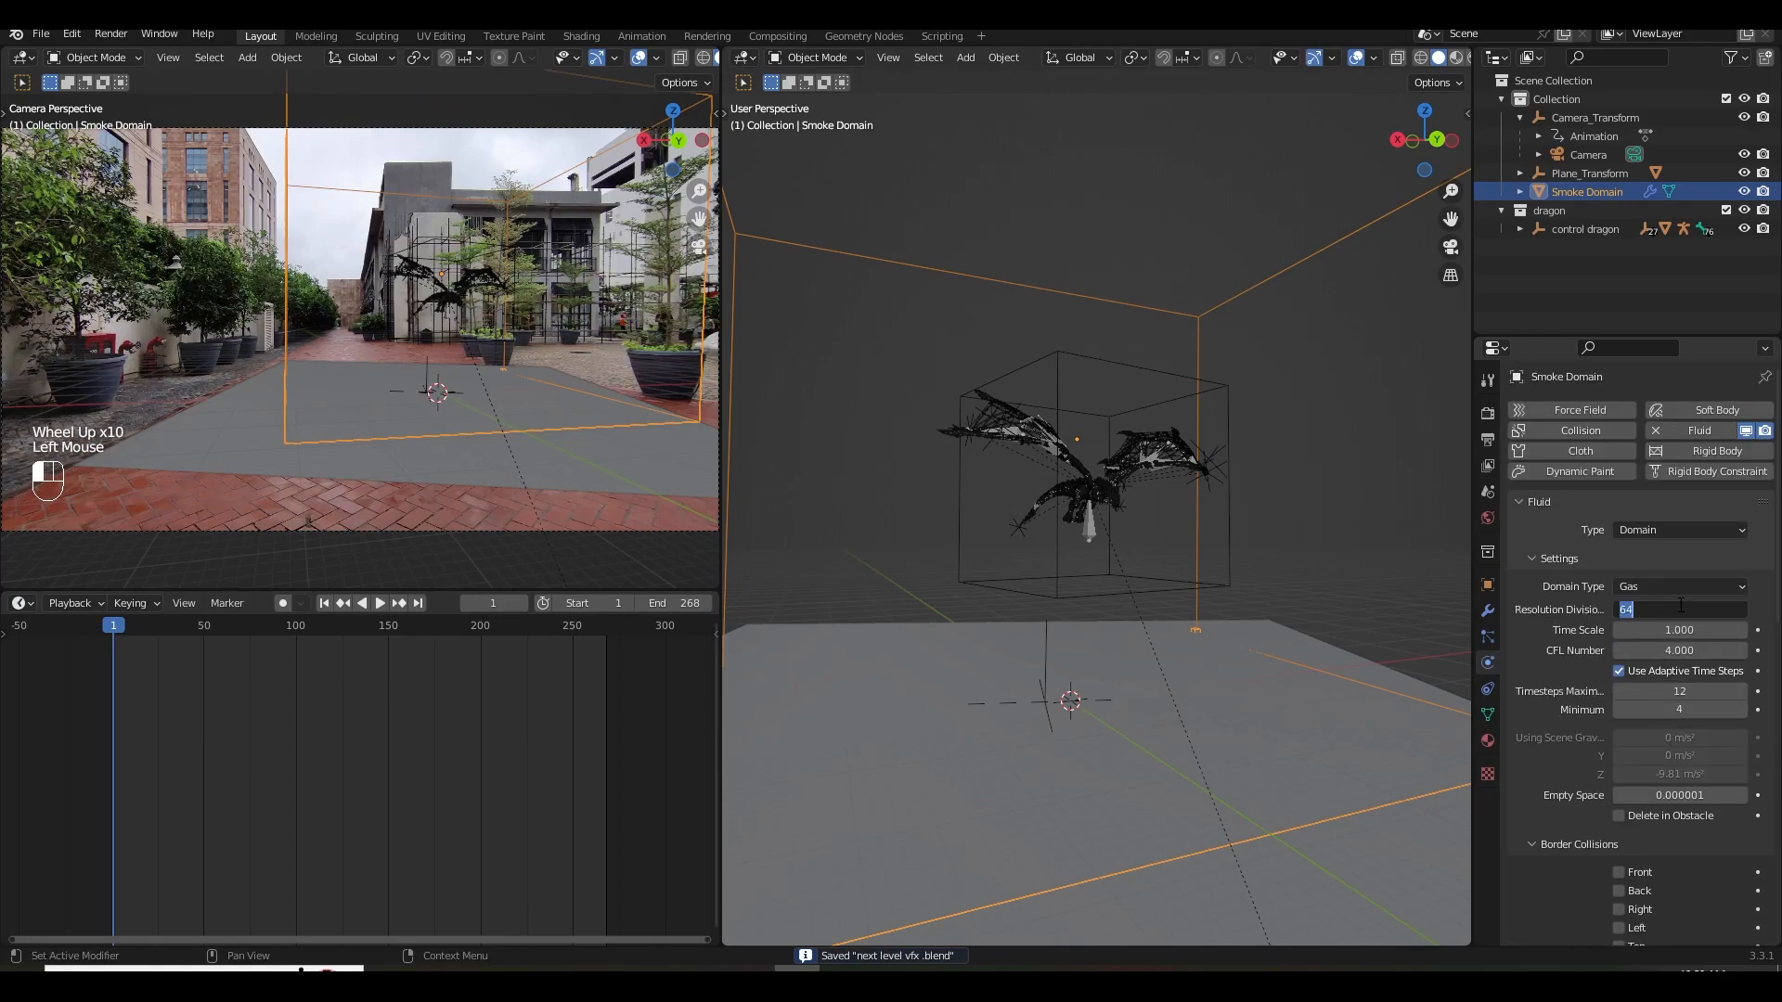
text(128)
key(Return)
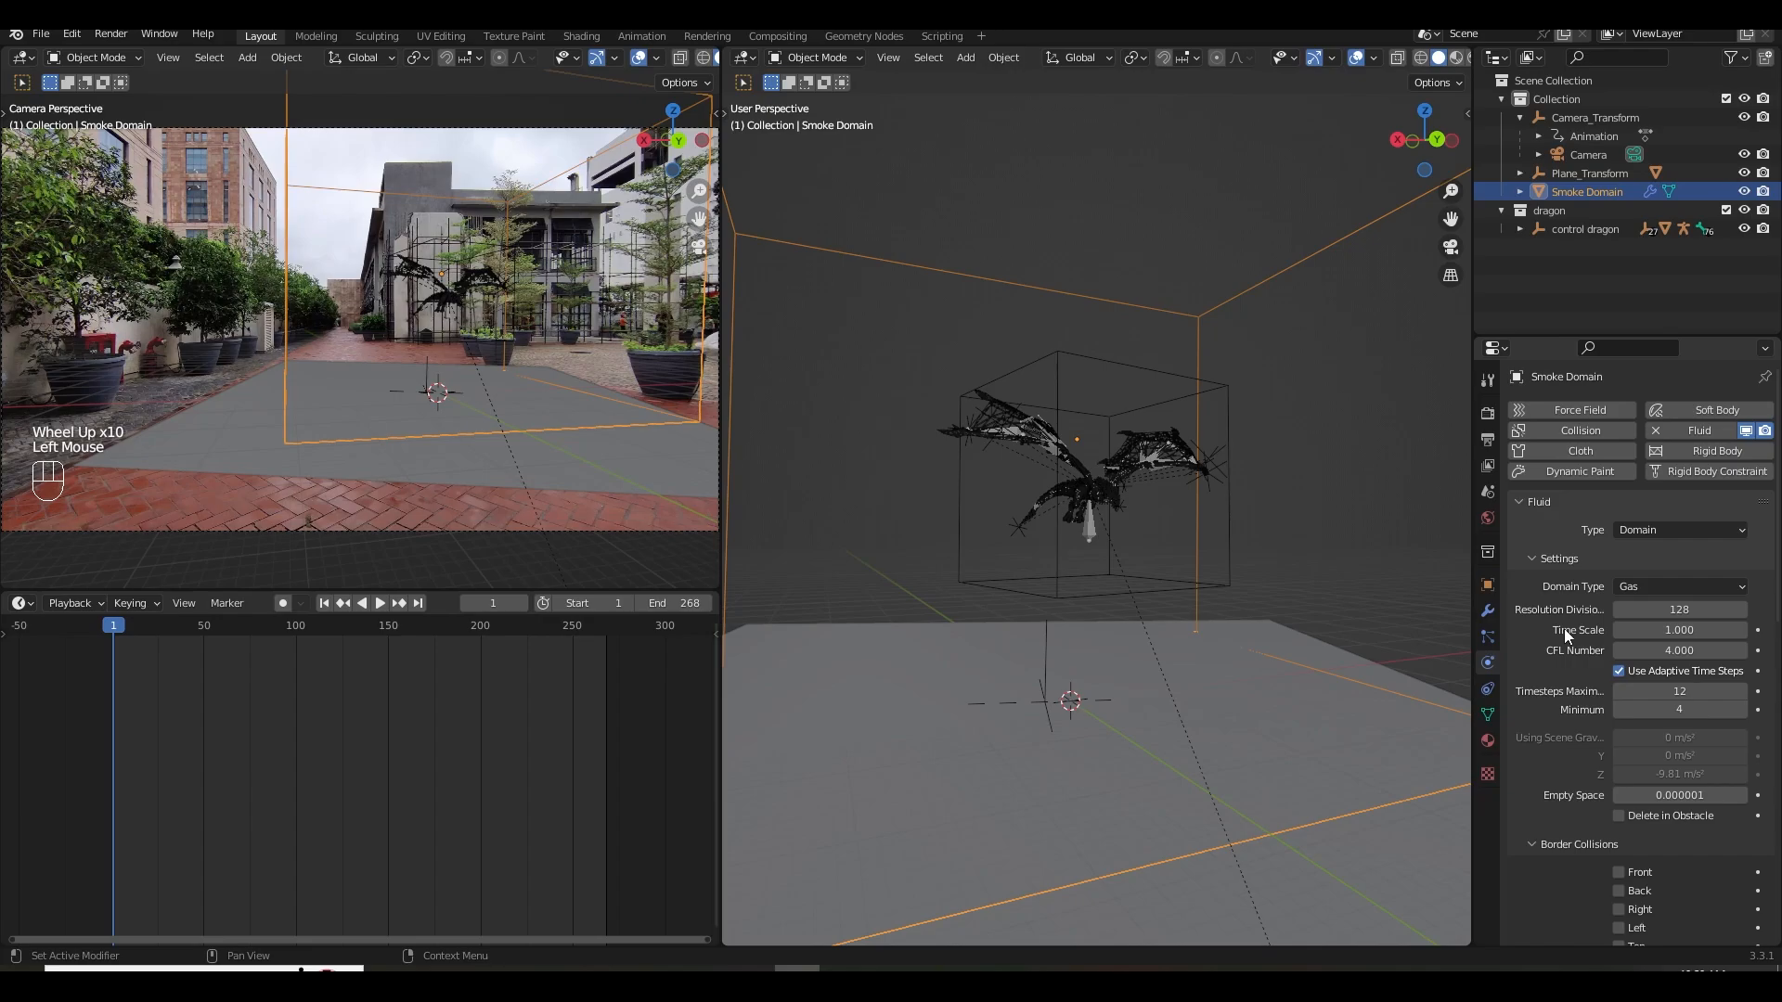
key(ctrl+s)
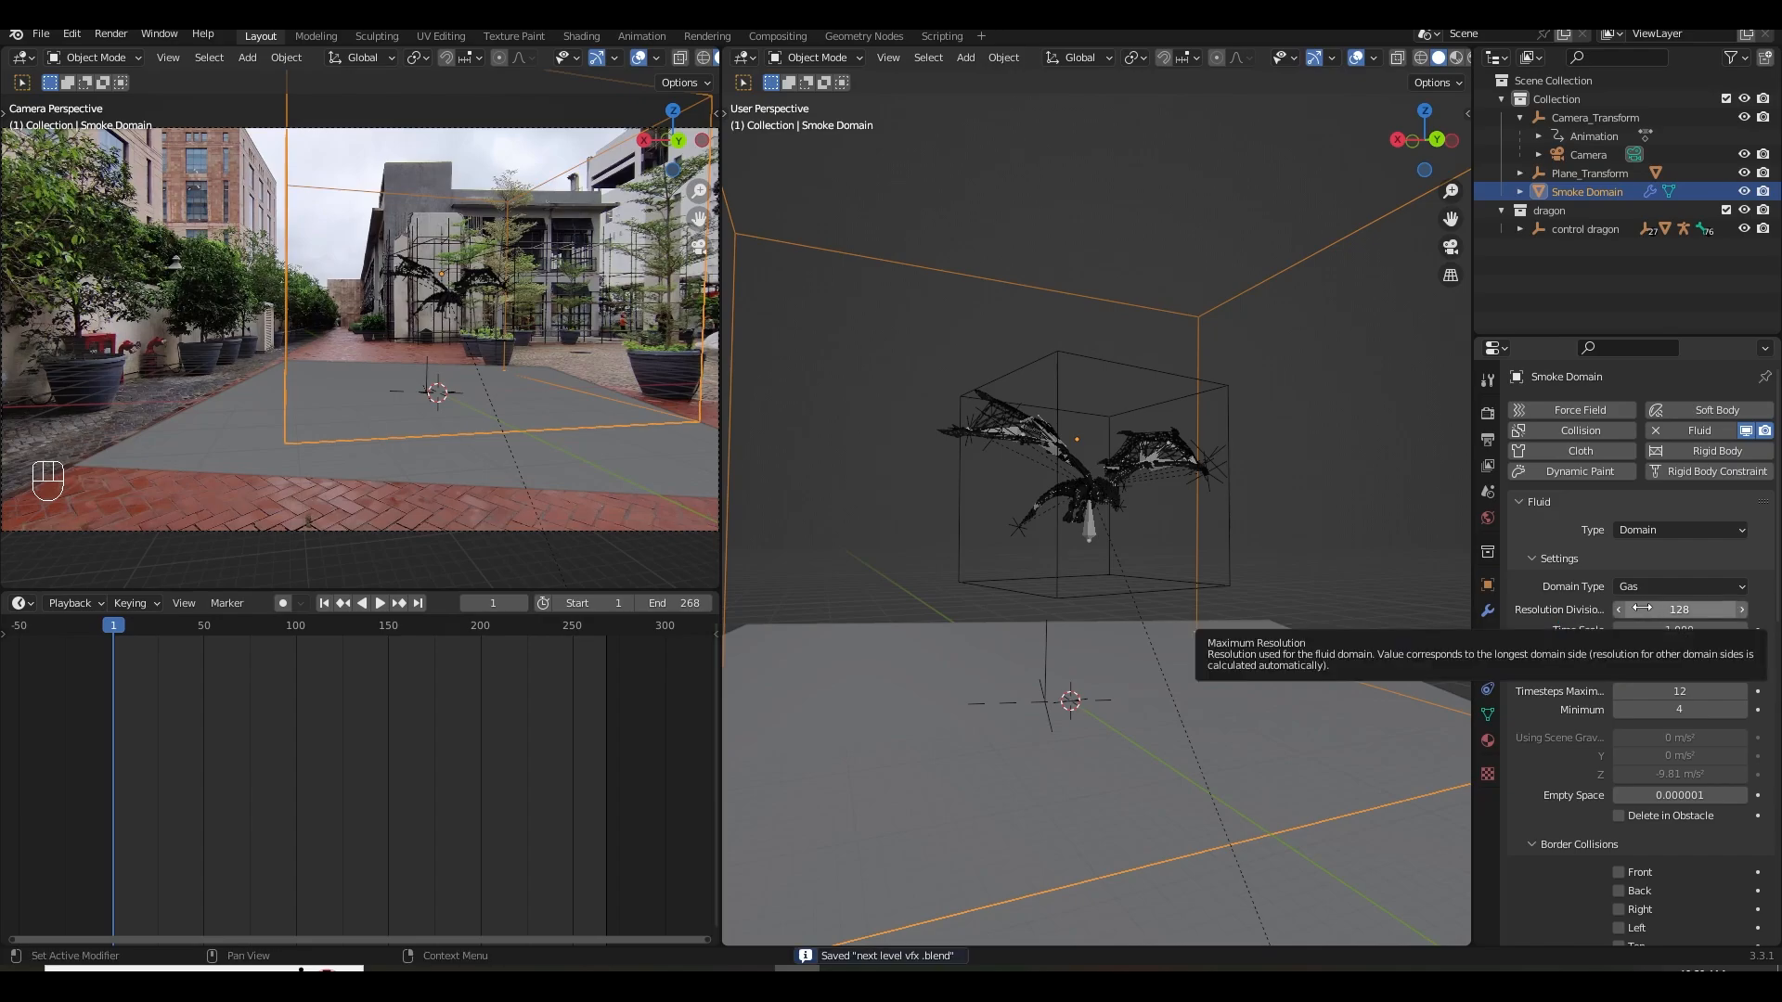
Save the file again and bake the entire smoke simulation.
scroll(1584, 702, down, 9)
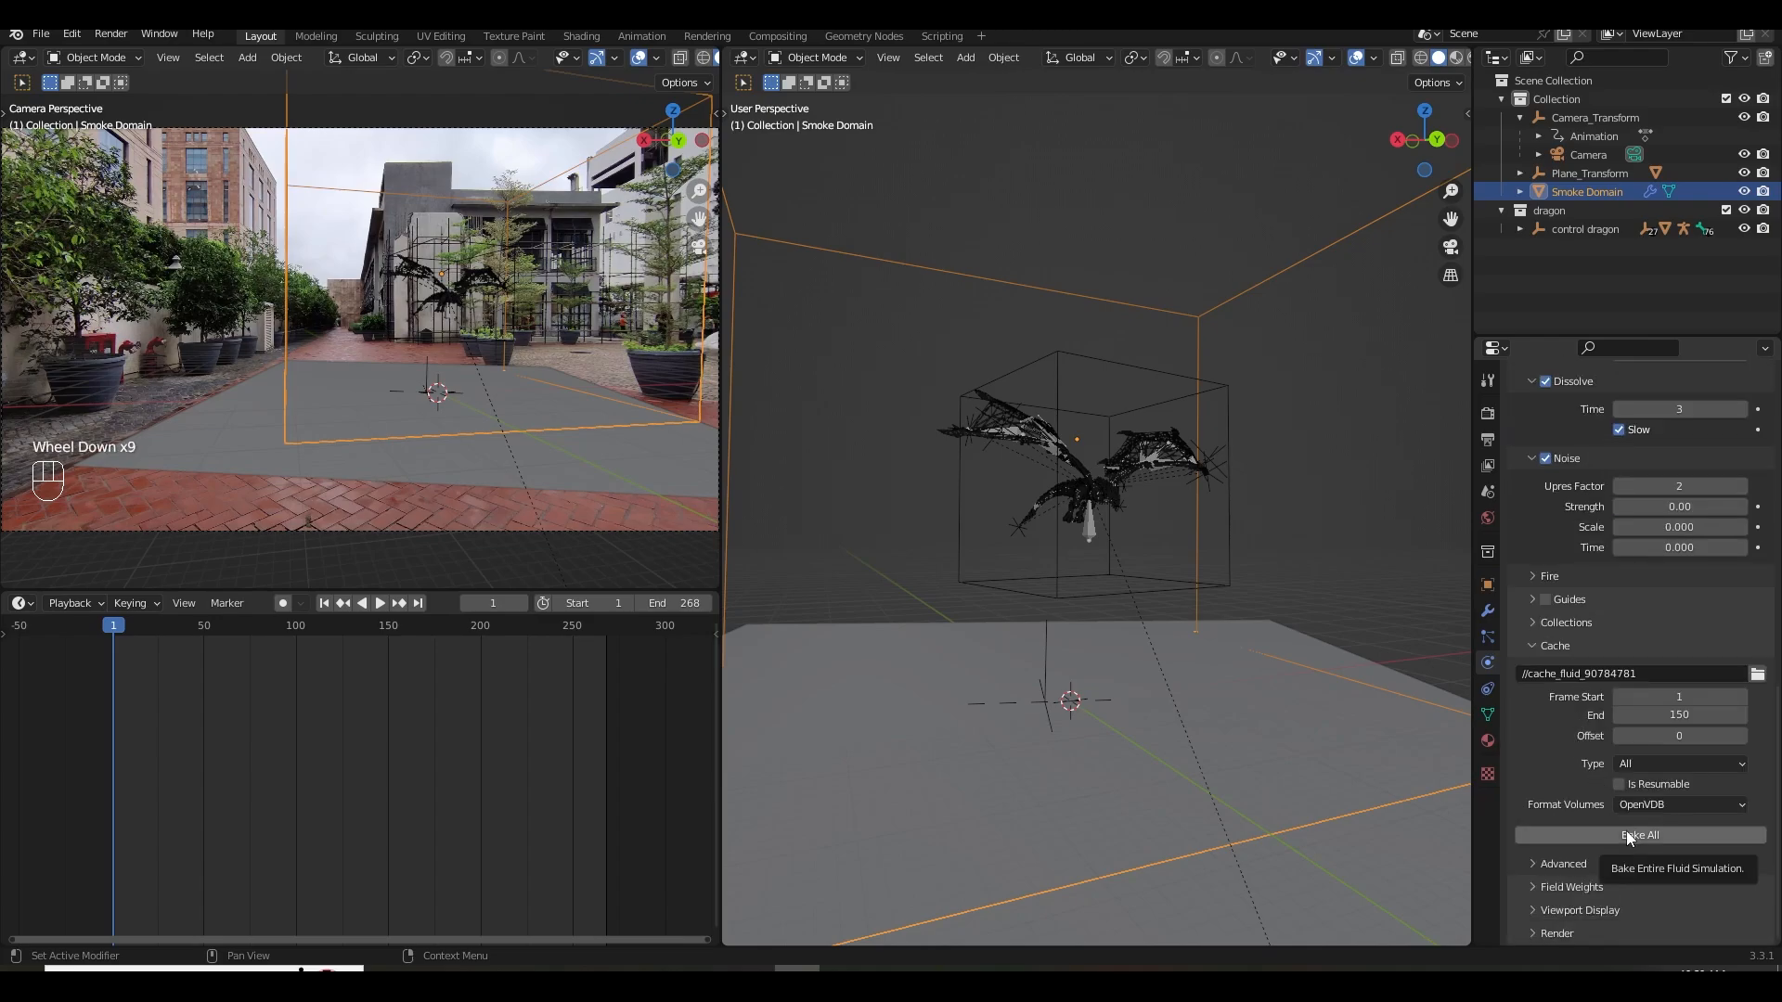
key(ctrl+s)
click(1585, 834)
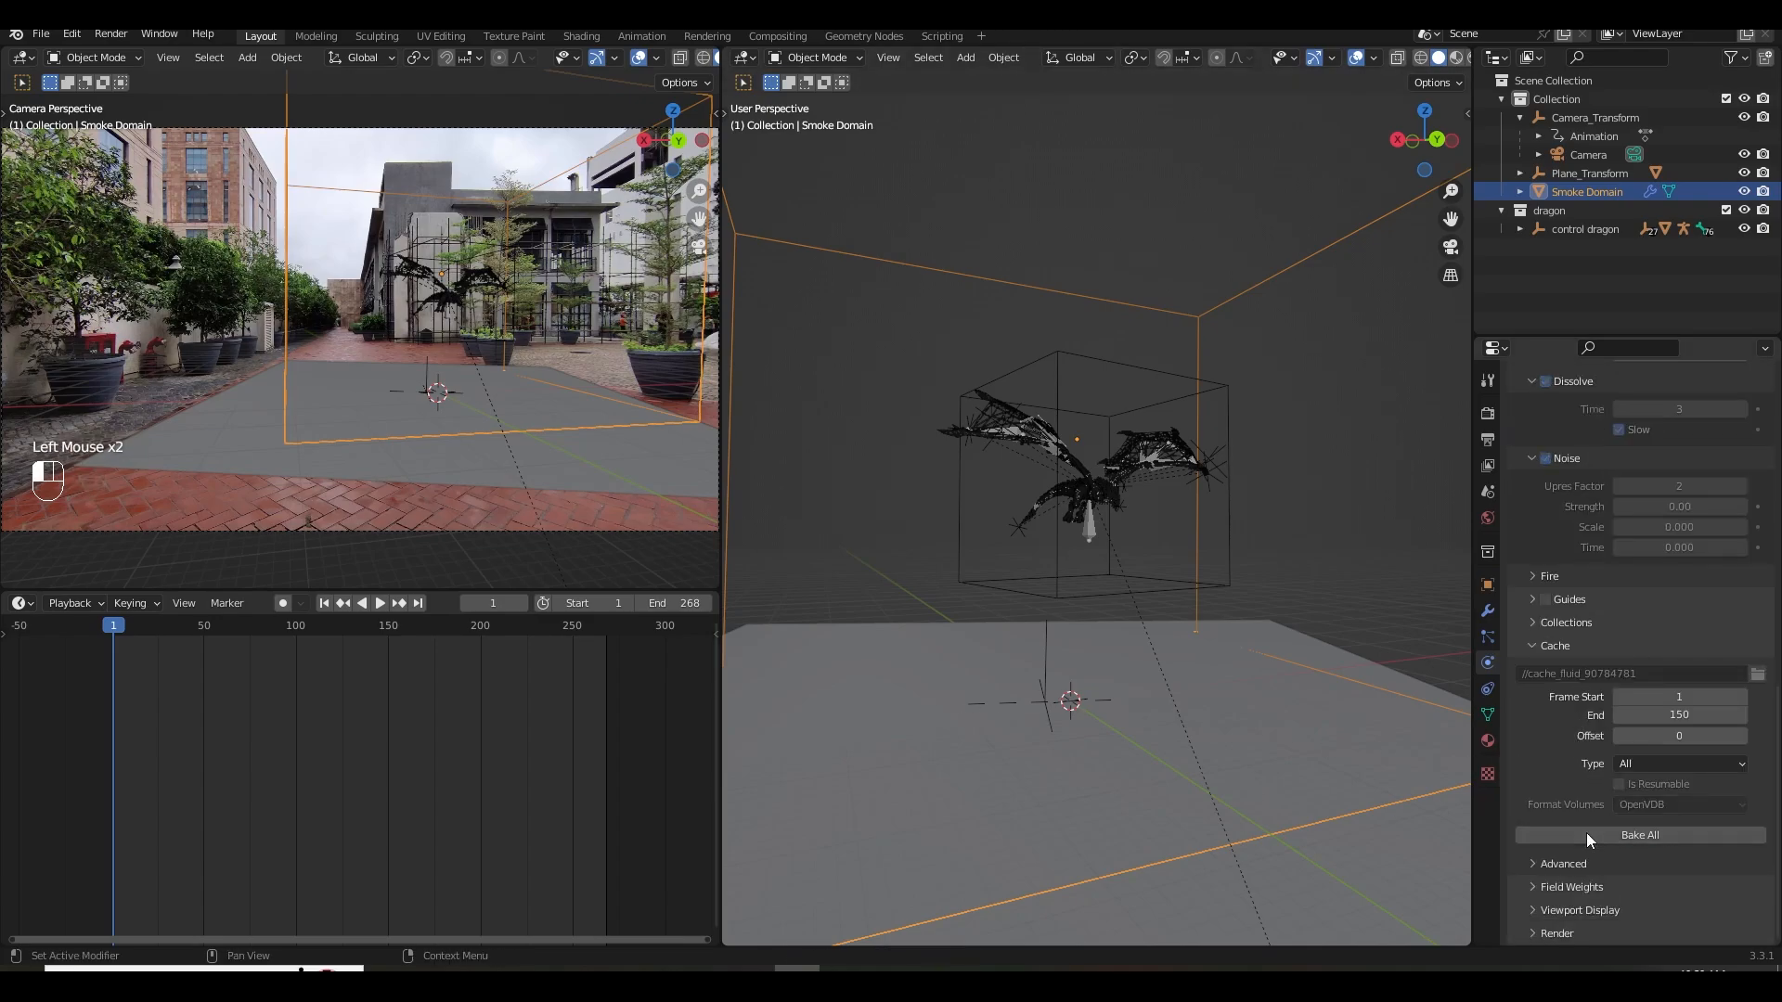
Play the baked high-resolution smoke up to frame 53 to review it, and save the file.
click(381, 604)
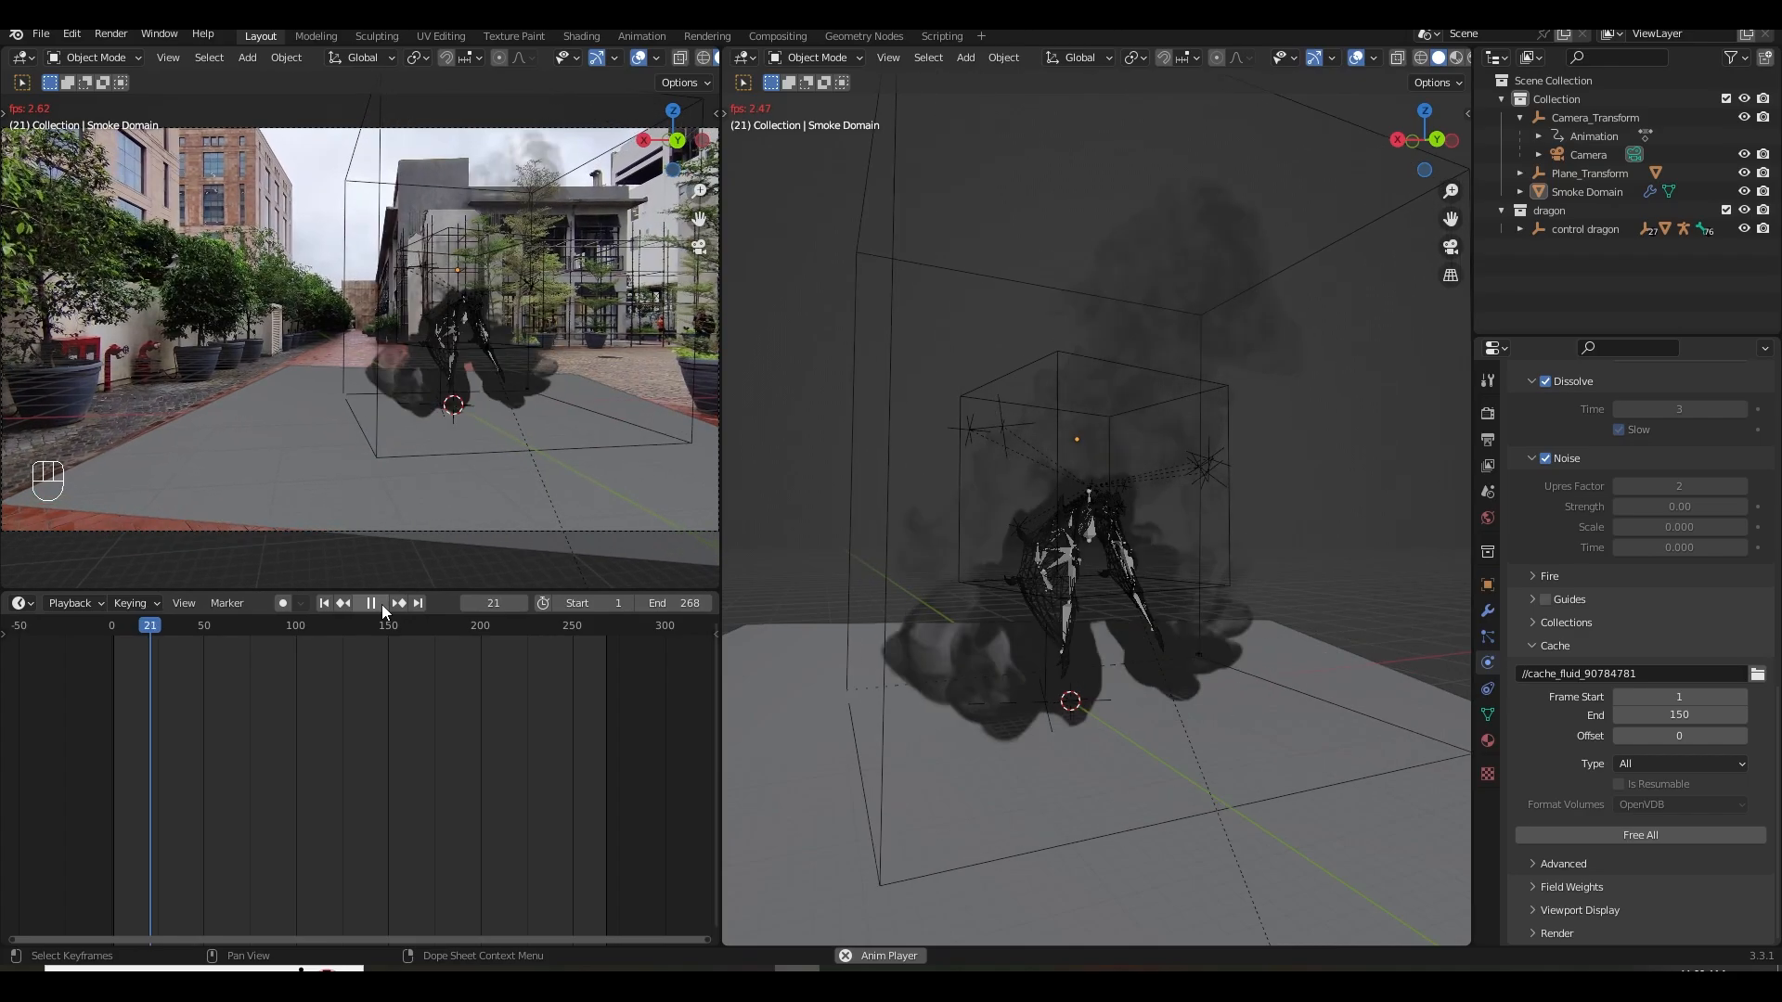
click(381, 604)
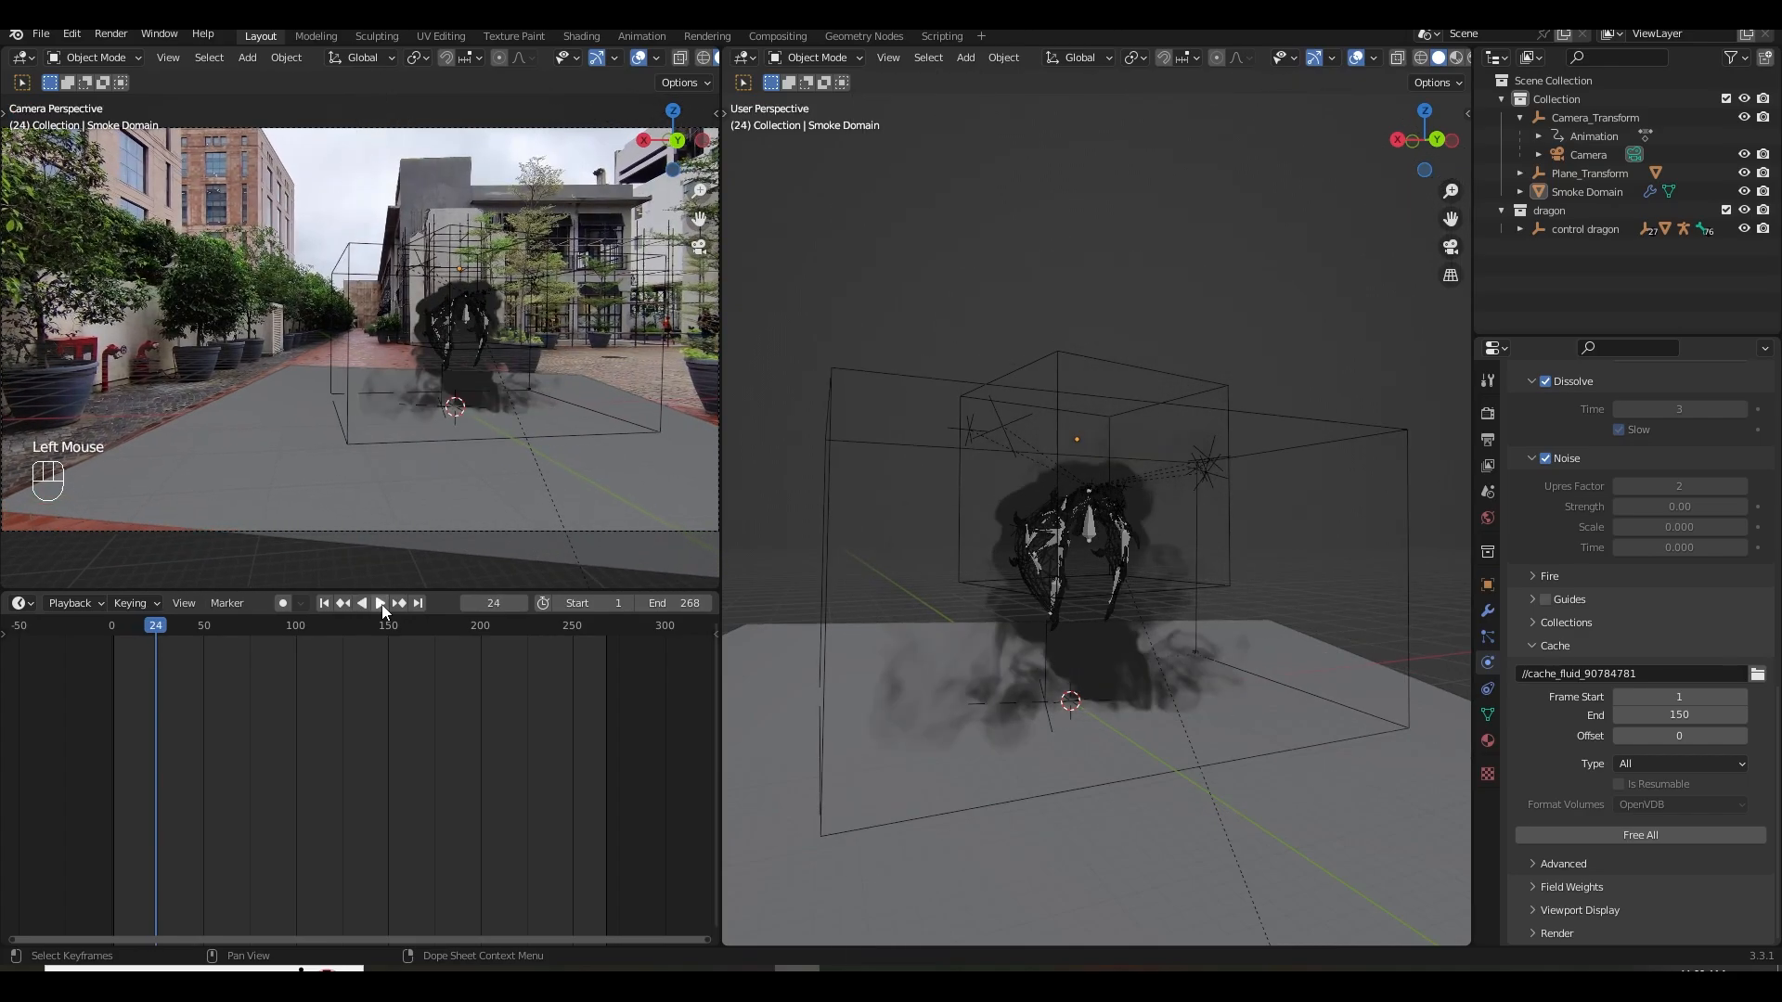
click(381, 604)
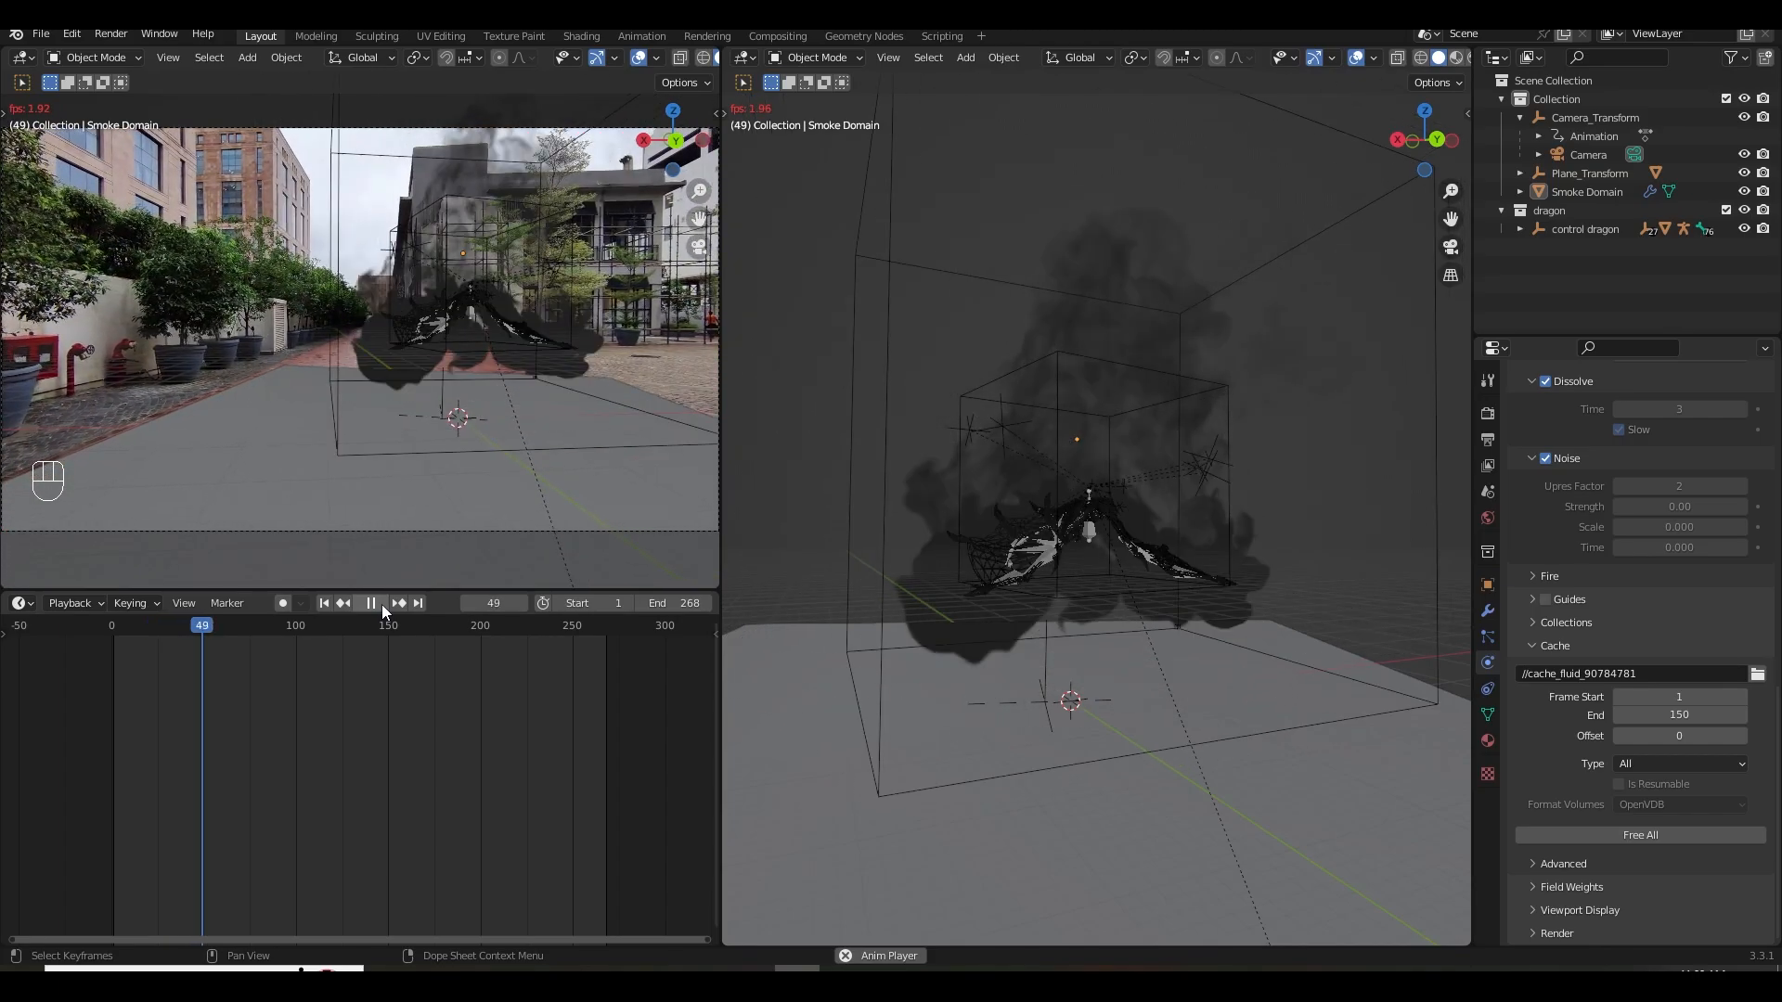
key(ctrl+s)
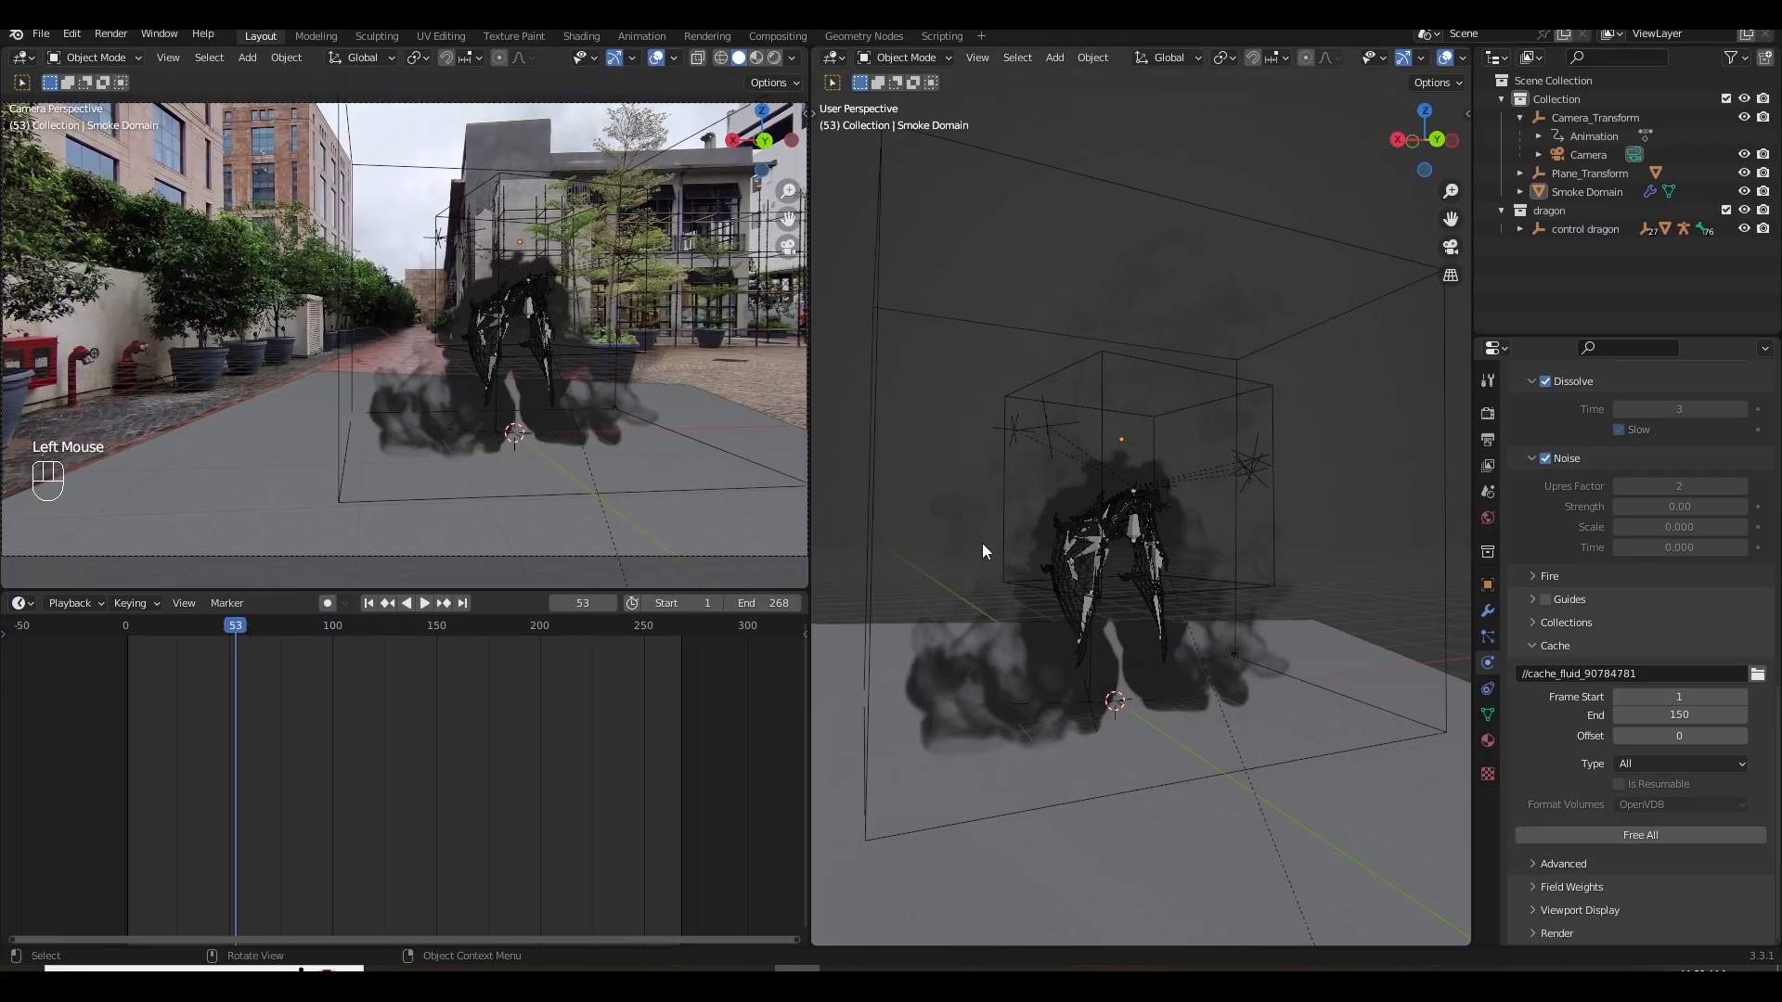
Switch the camera view to rendered shading and hide the Extras overlay there.
scroll(983, 546, down, 3)
middle_drag(996, 536, 1126, 620)
scroll(1125, 620, up, 3)
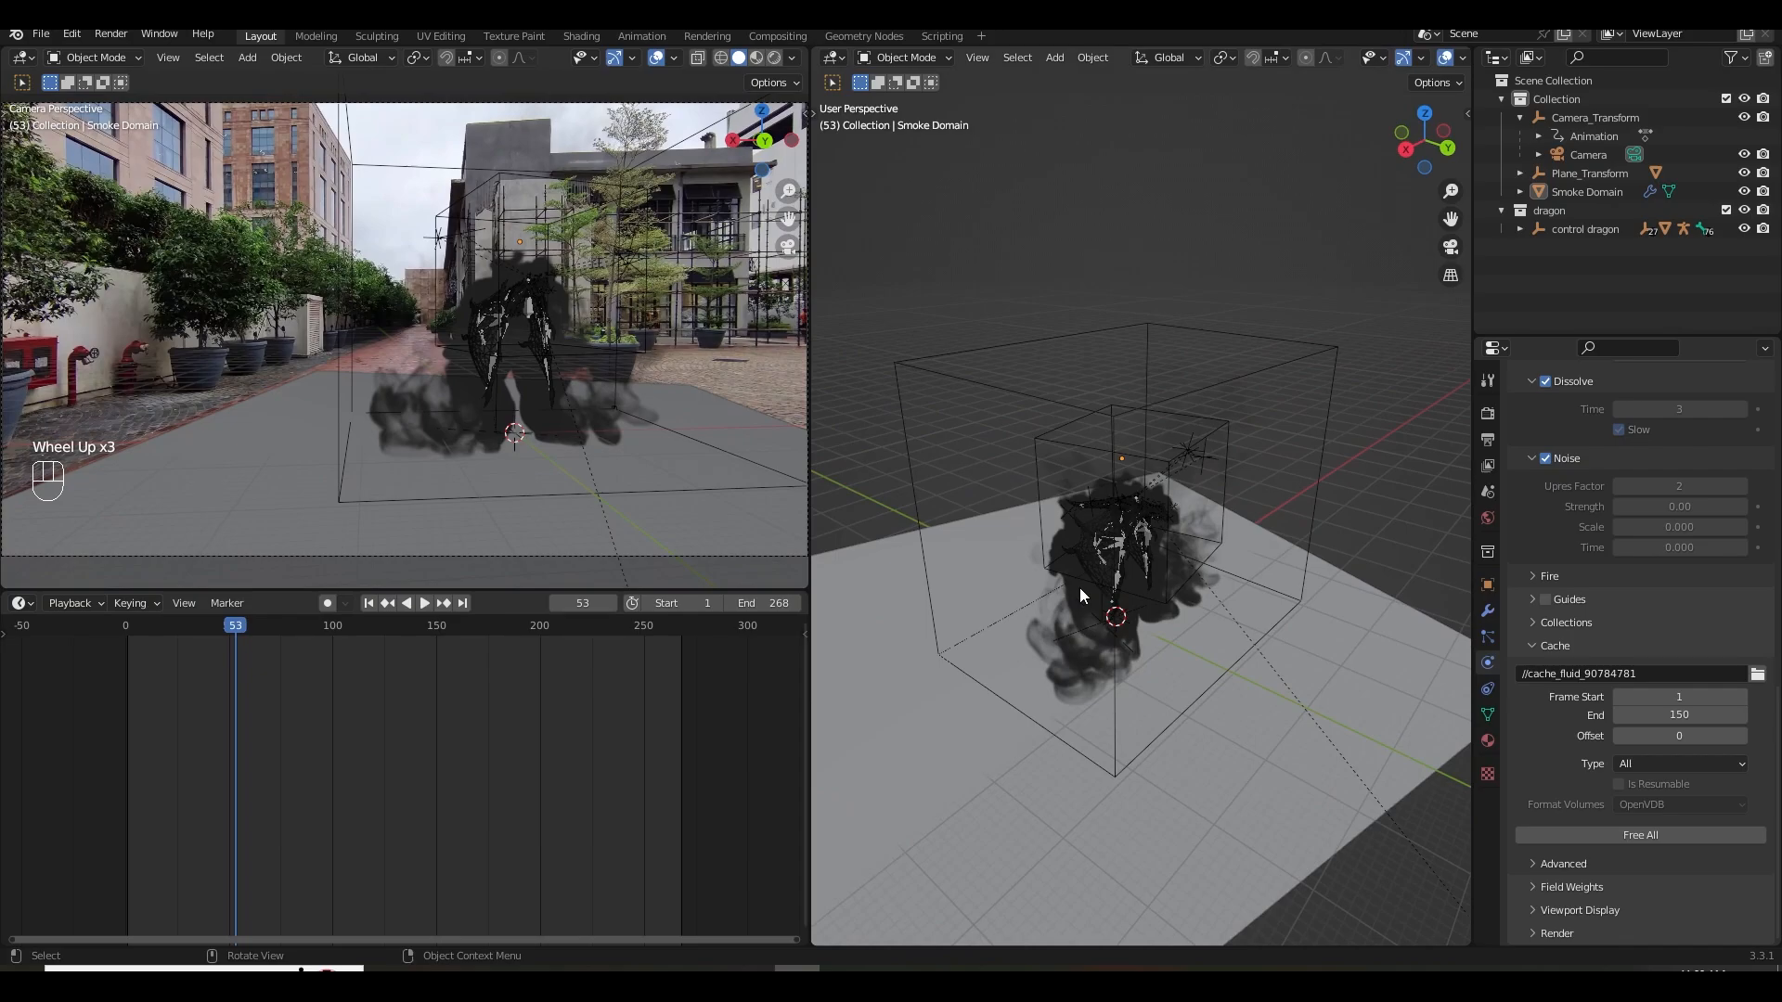
middle_drag(1079, 588, 1069, 581)
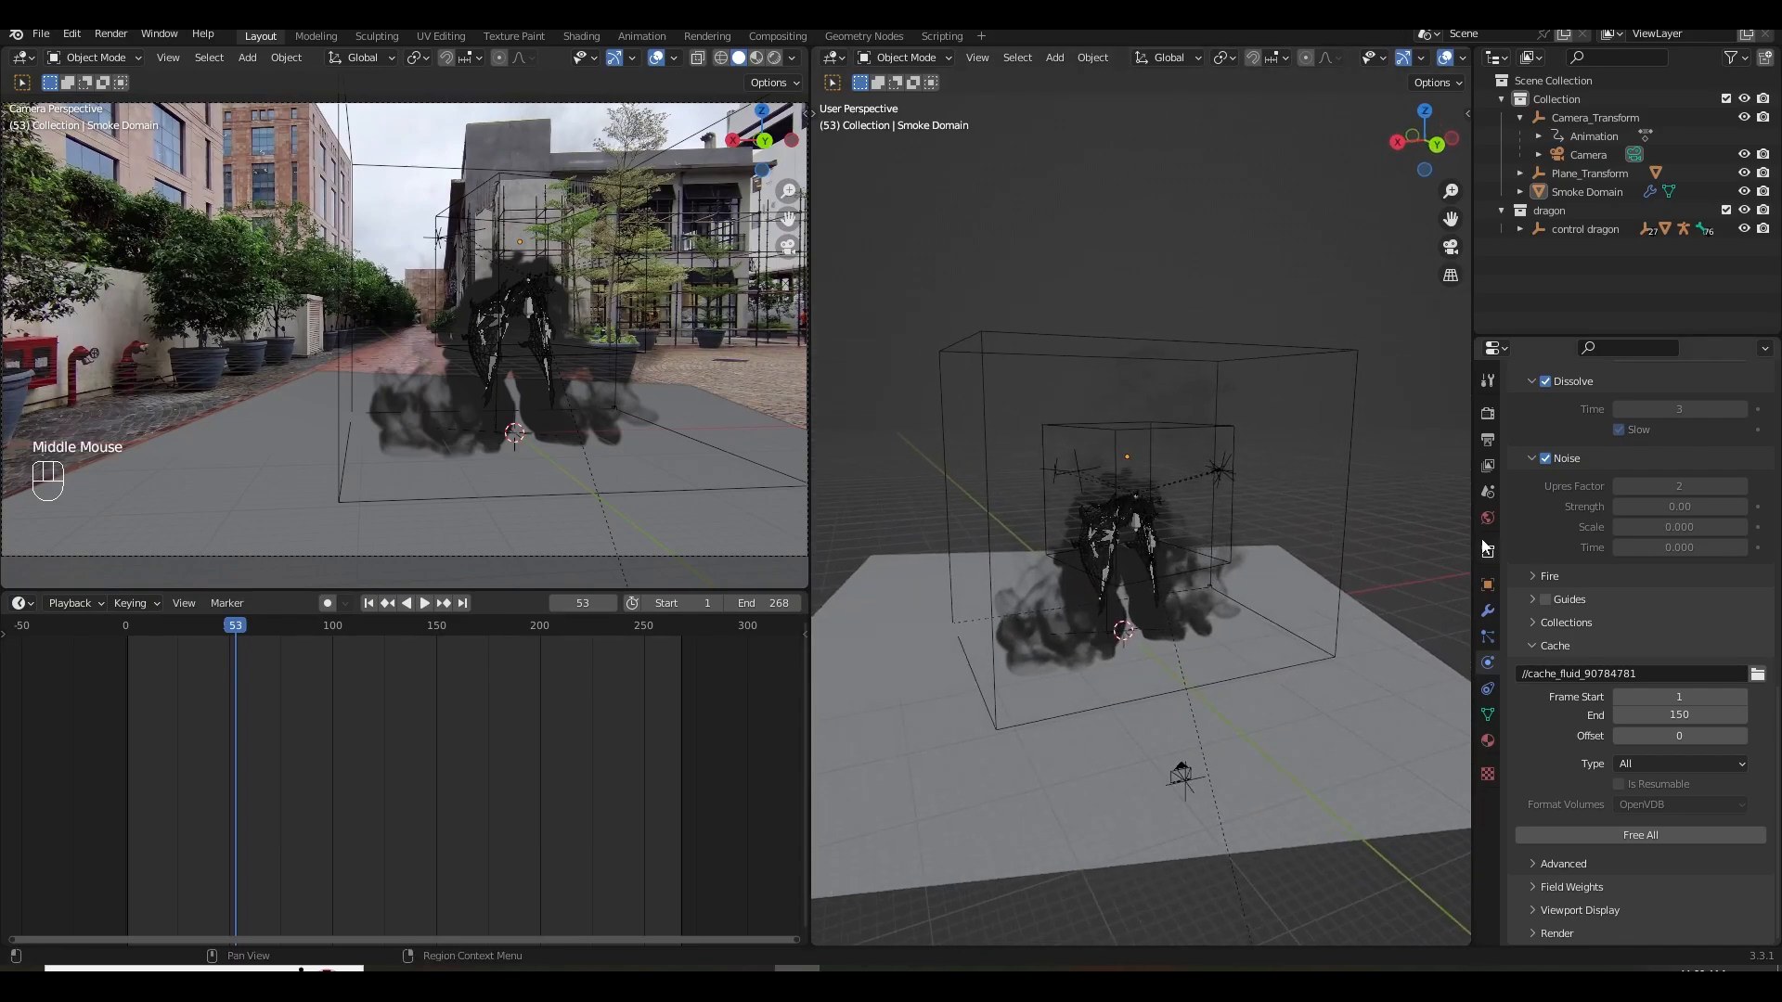
click(774, 60)
click(1488, 415)
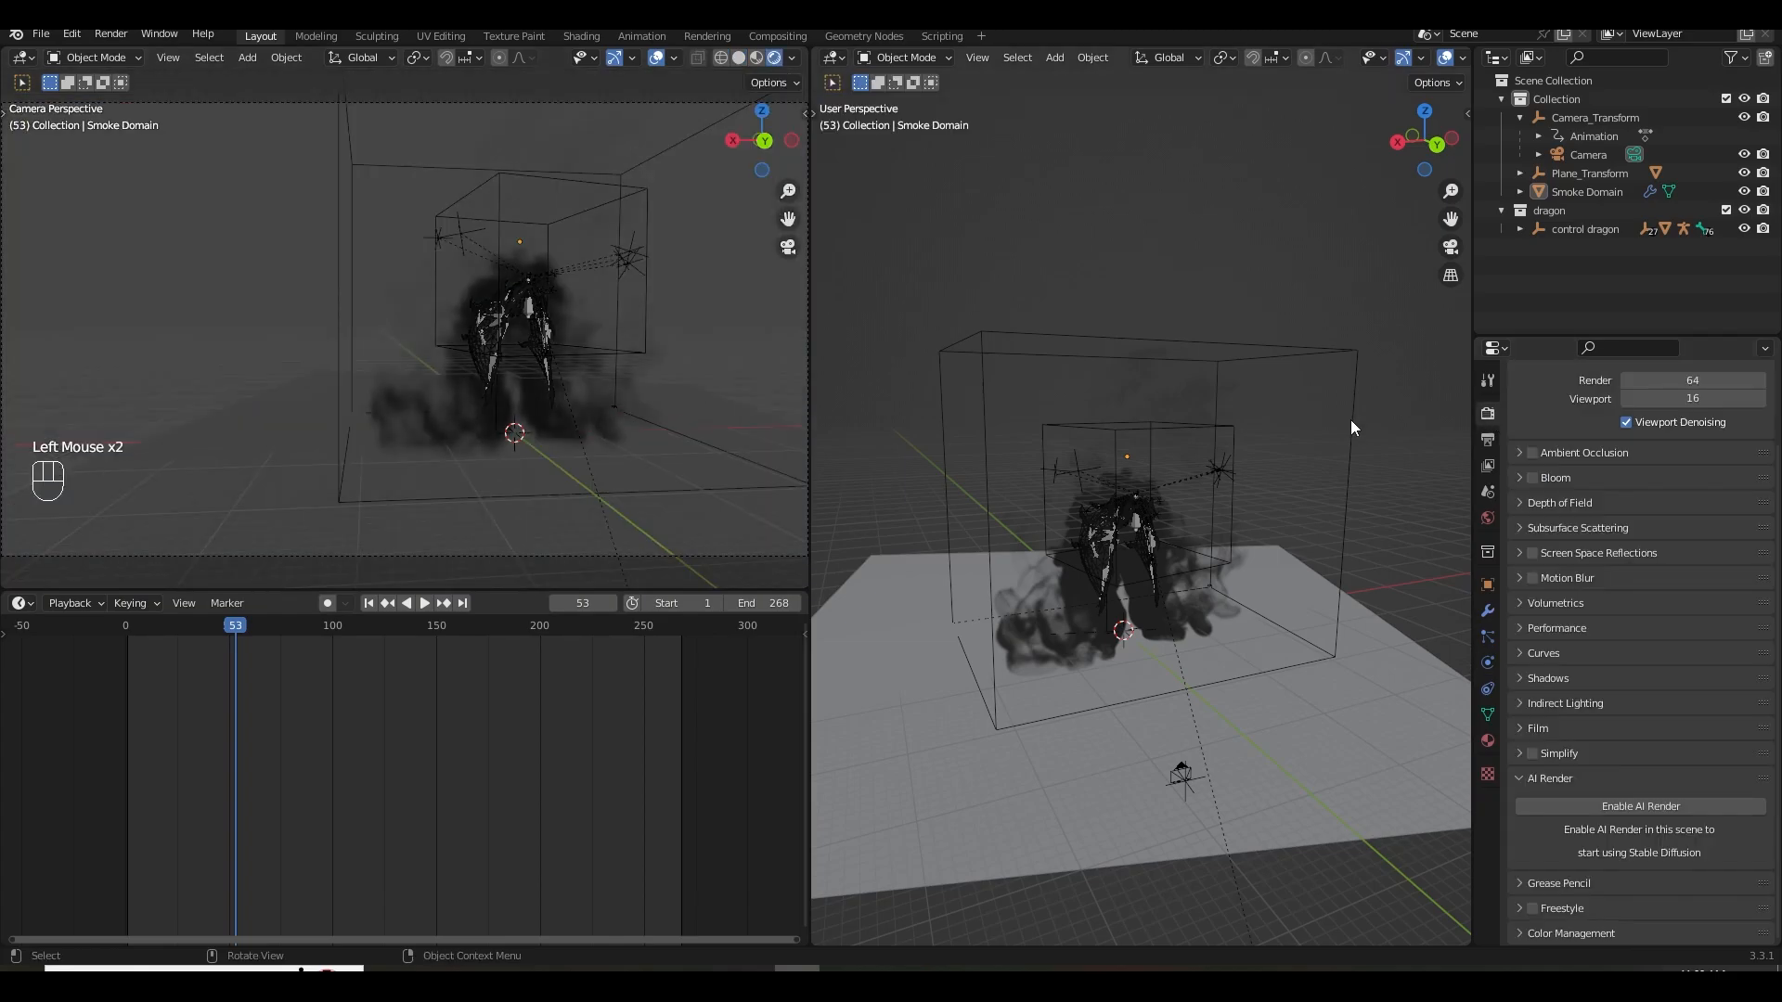
click(673, 58)
click(672, 58)
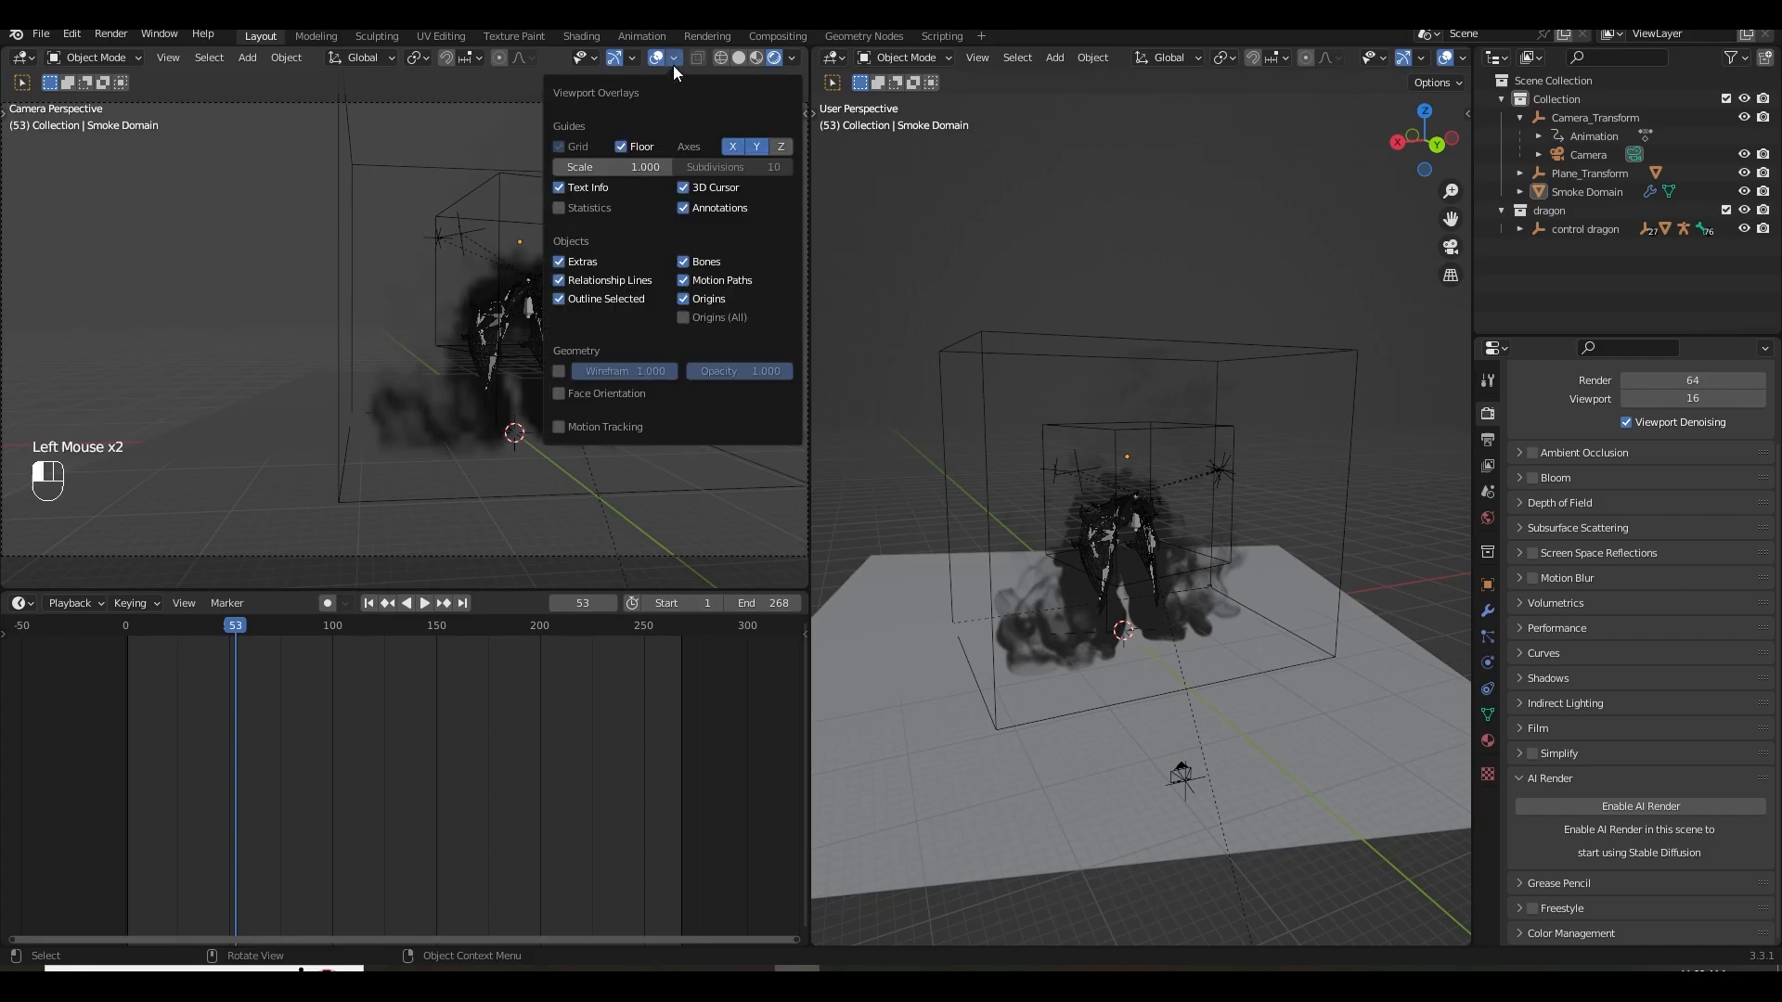
click(560, 262)
shift+middle_drag(705, 327, 713, 334)
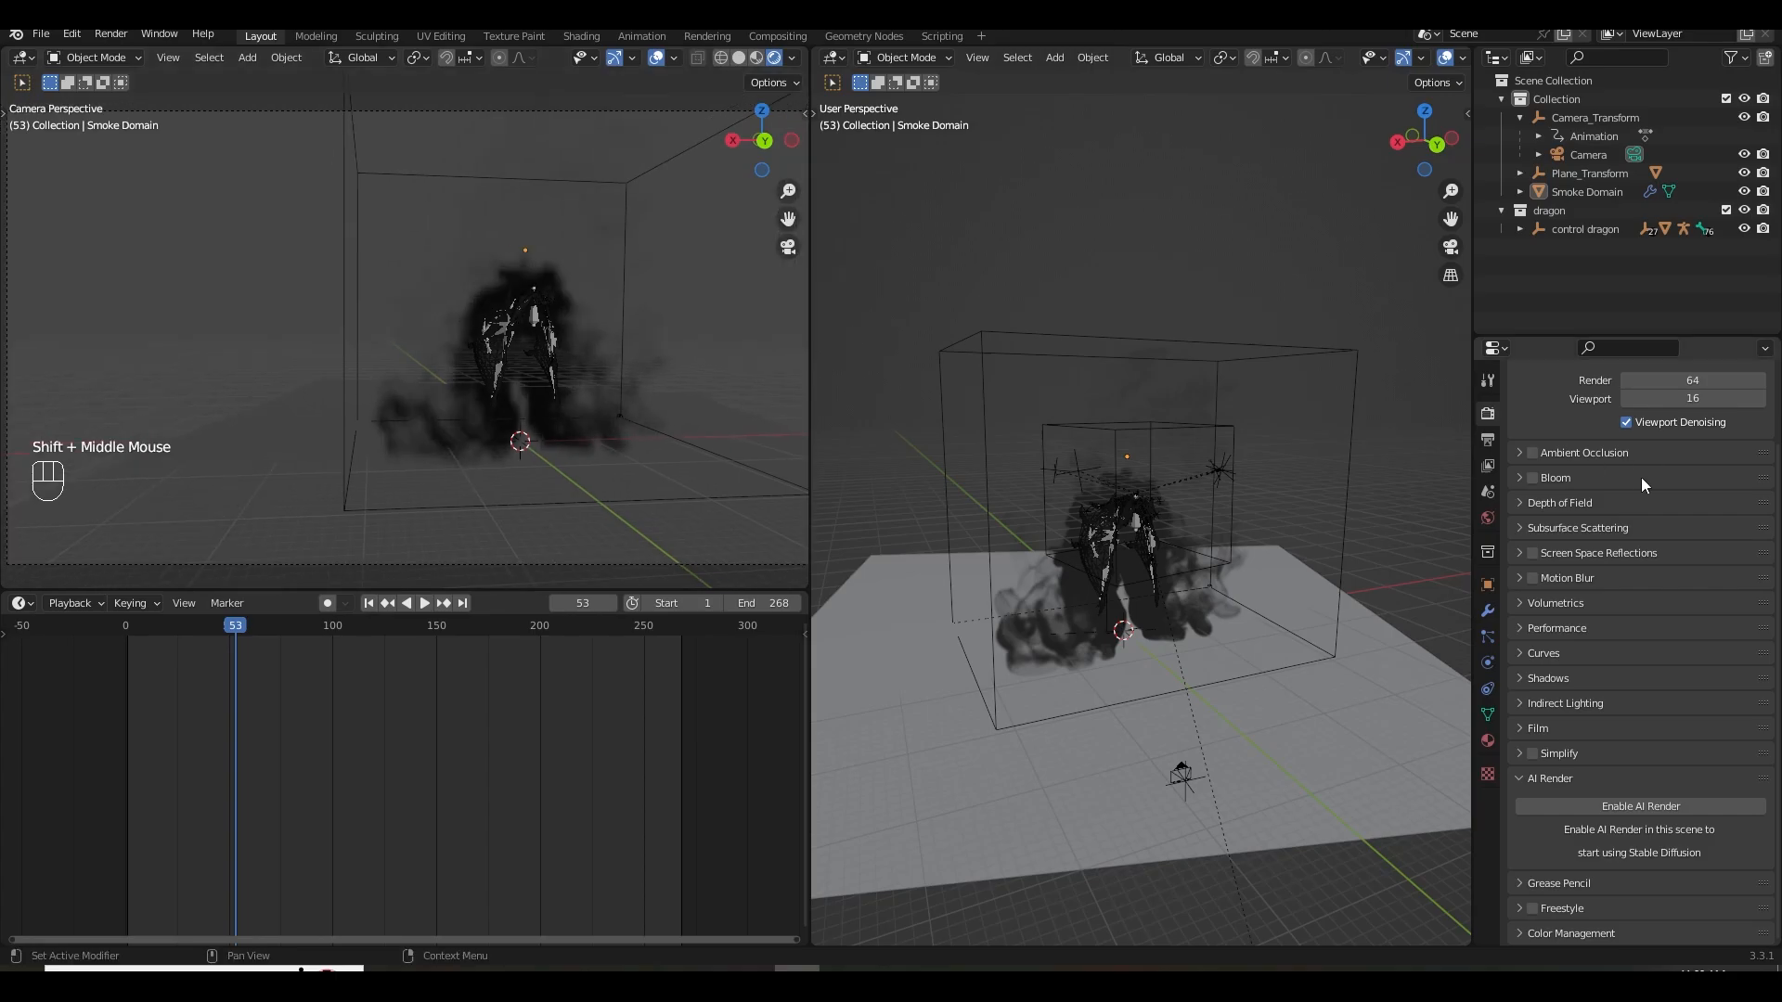
Set the scene's render engine to Cycles.
scroll(1641, 478, up, 4)
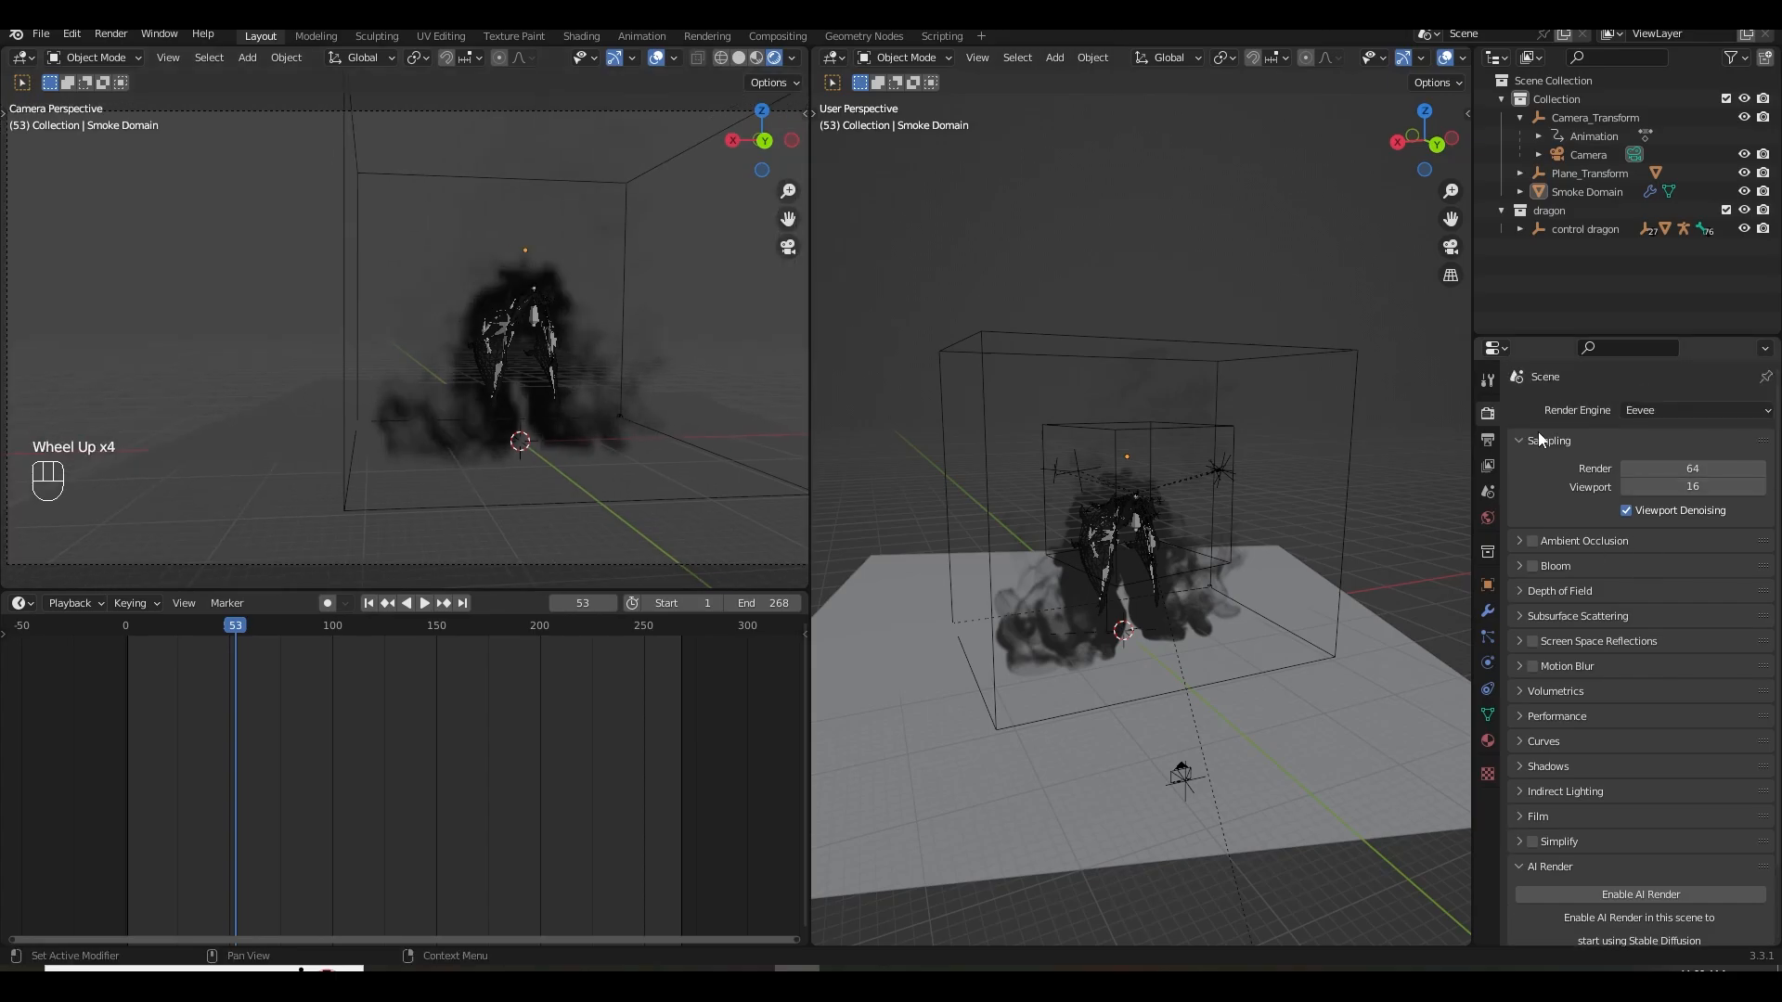
click(1656, 409)
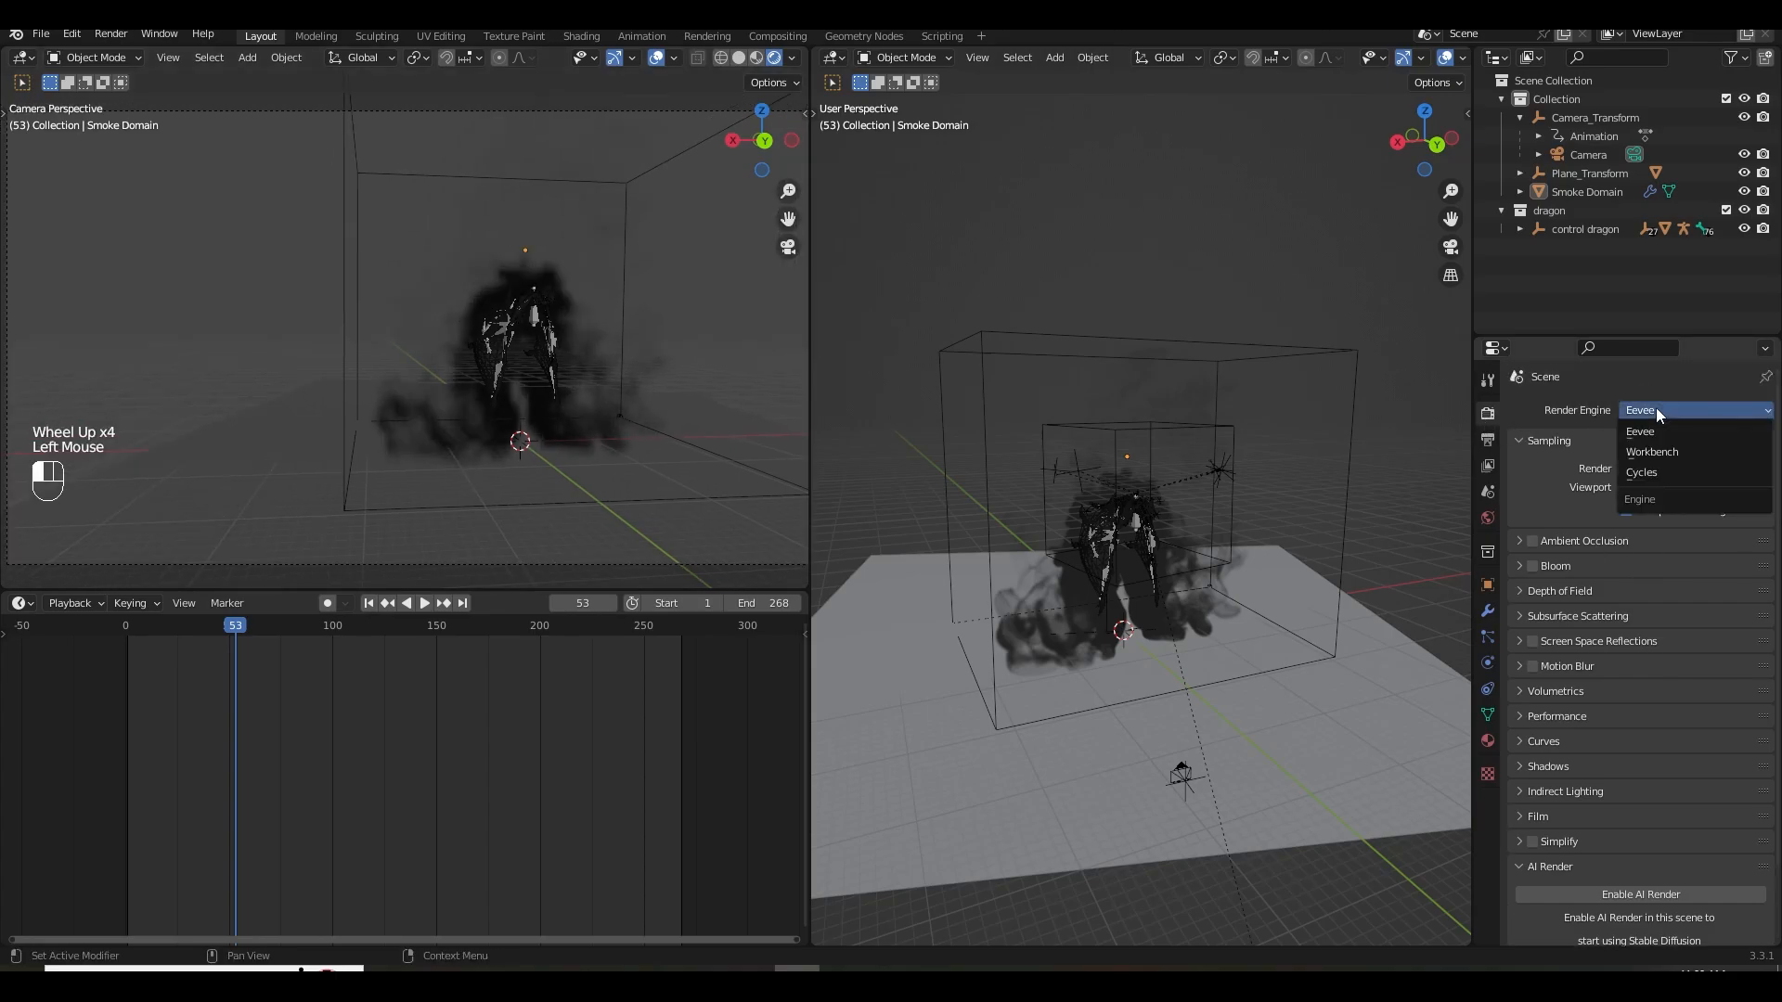
click(1651, 471)
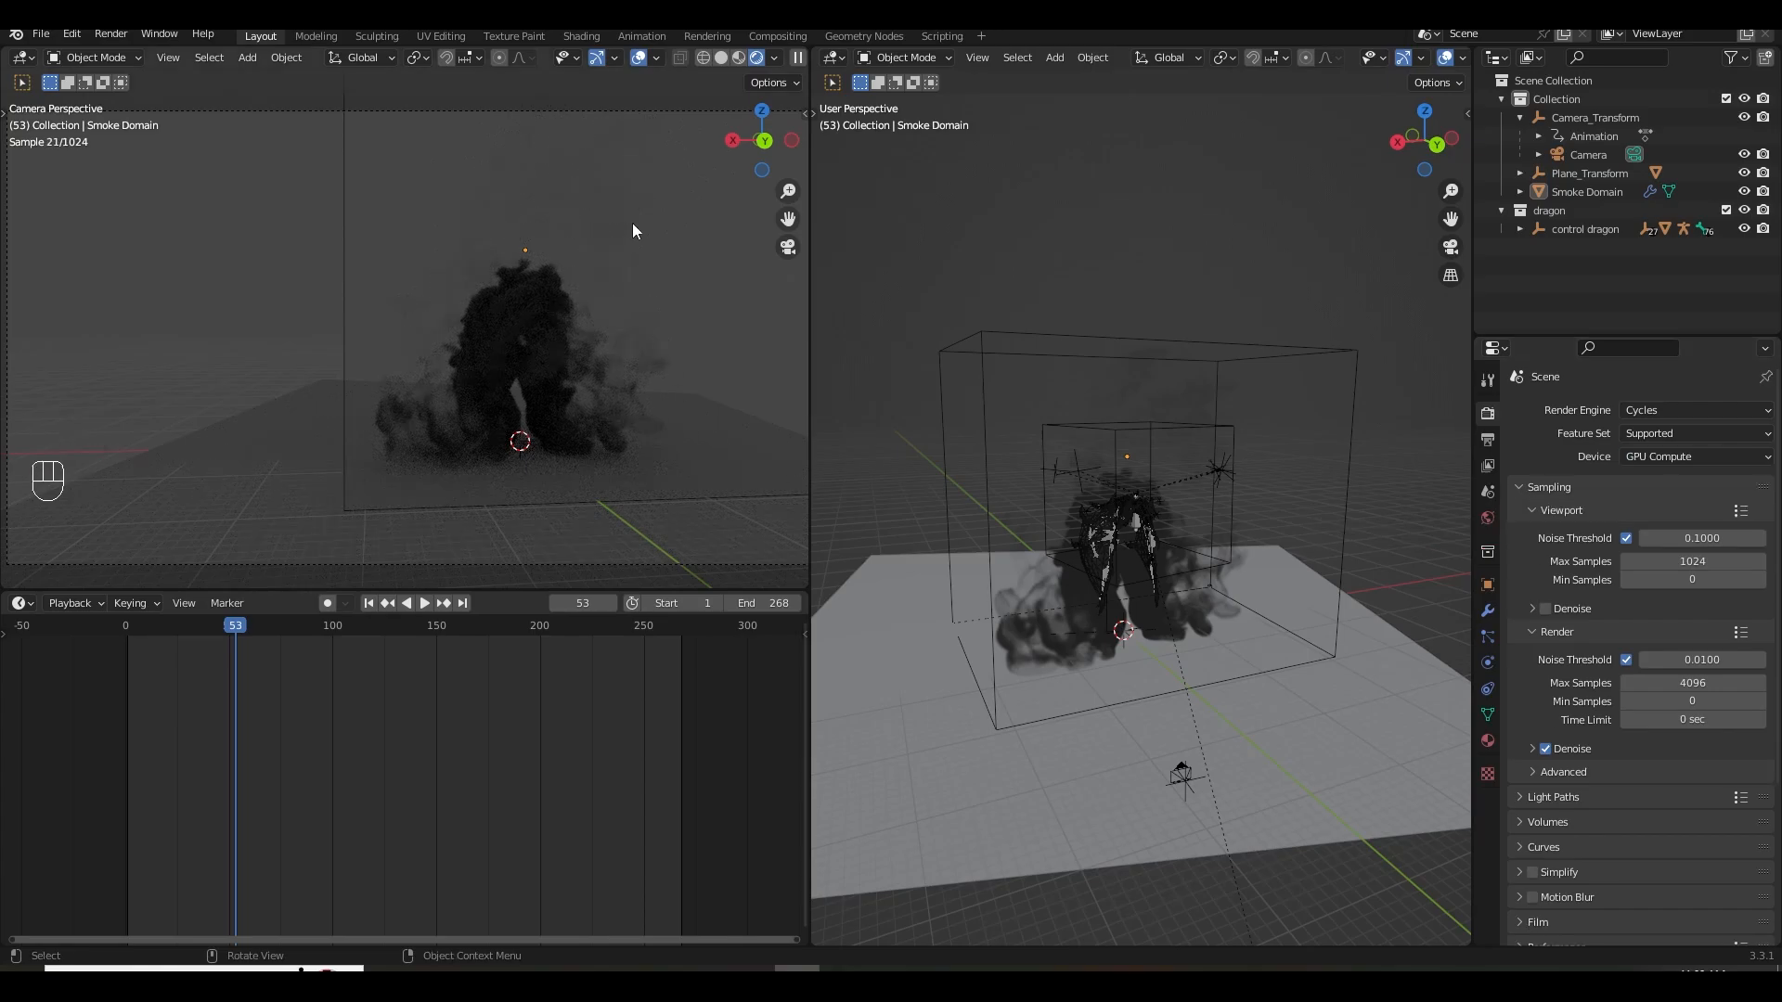
Enable Transparent in the render's Film settings and collapse the main Collection in the scene hierarchy.
scroll(620, 345, up, 1)
scroll(1556, 822, down, 2)
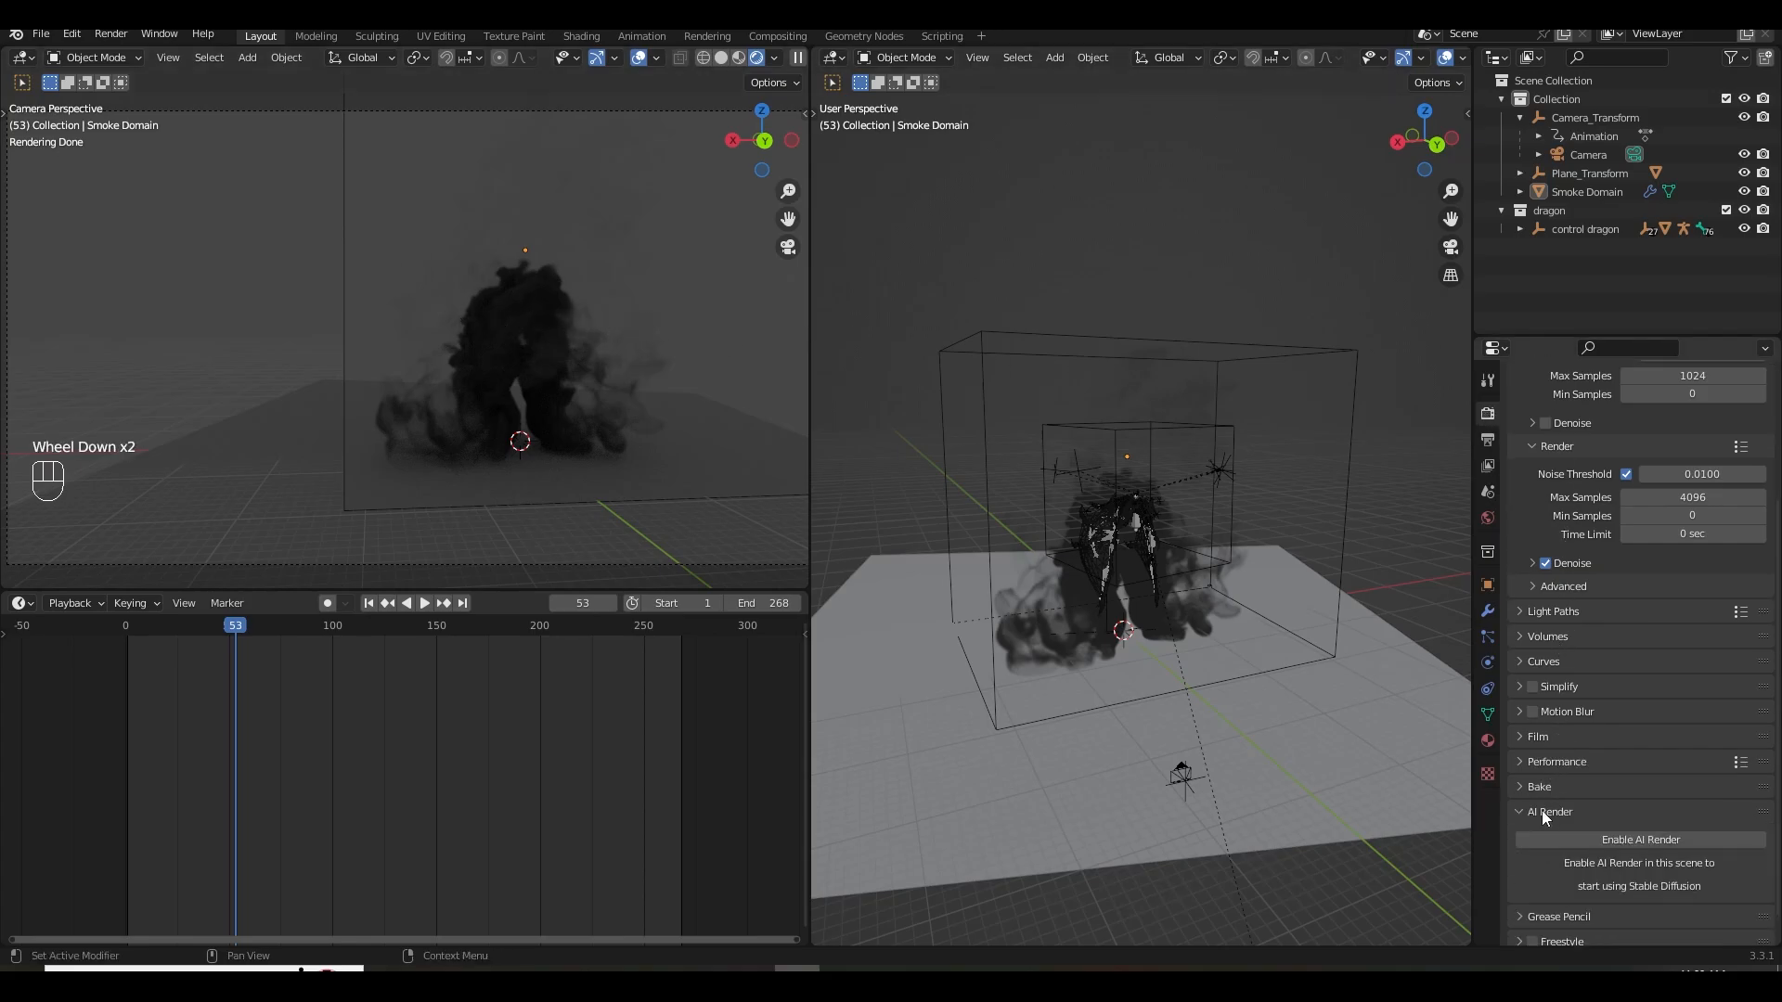
click(1527, 737)
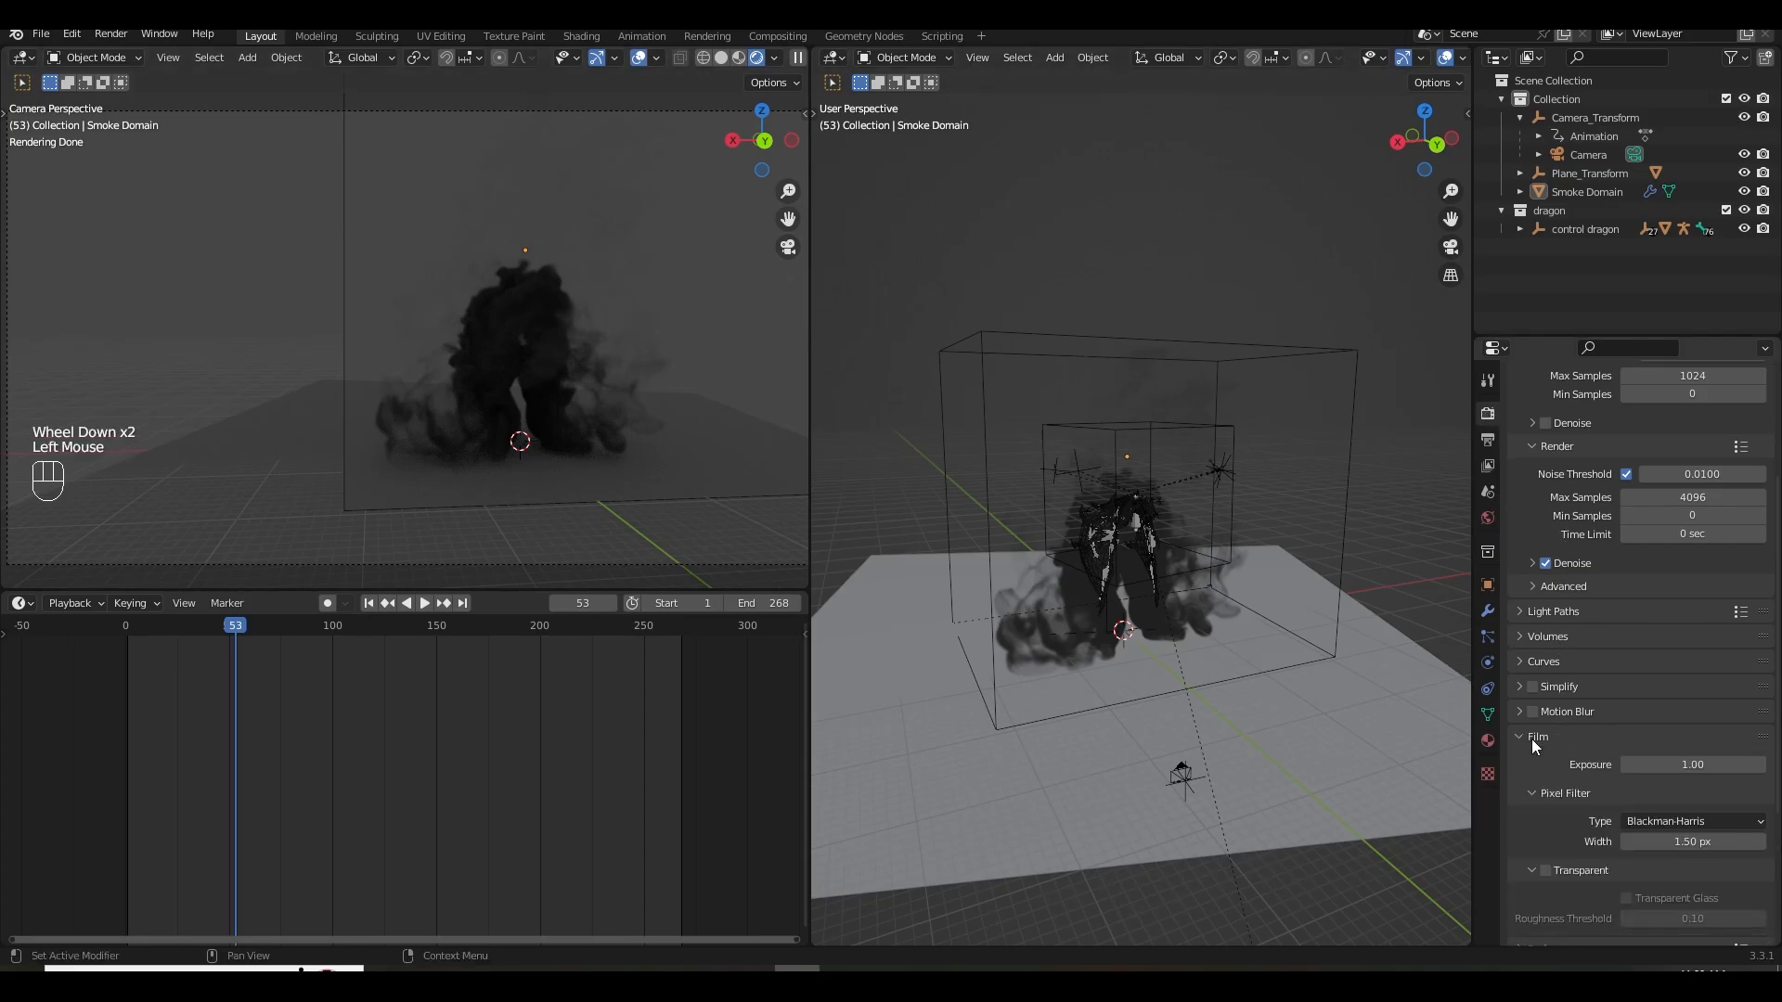
click(1546, 871)
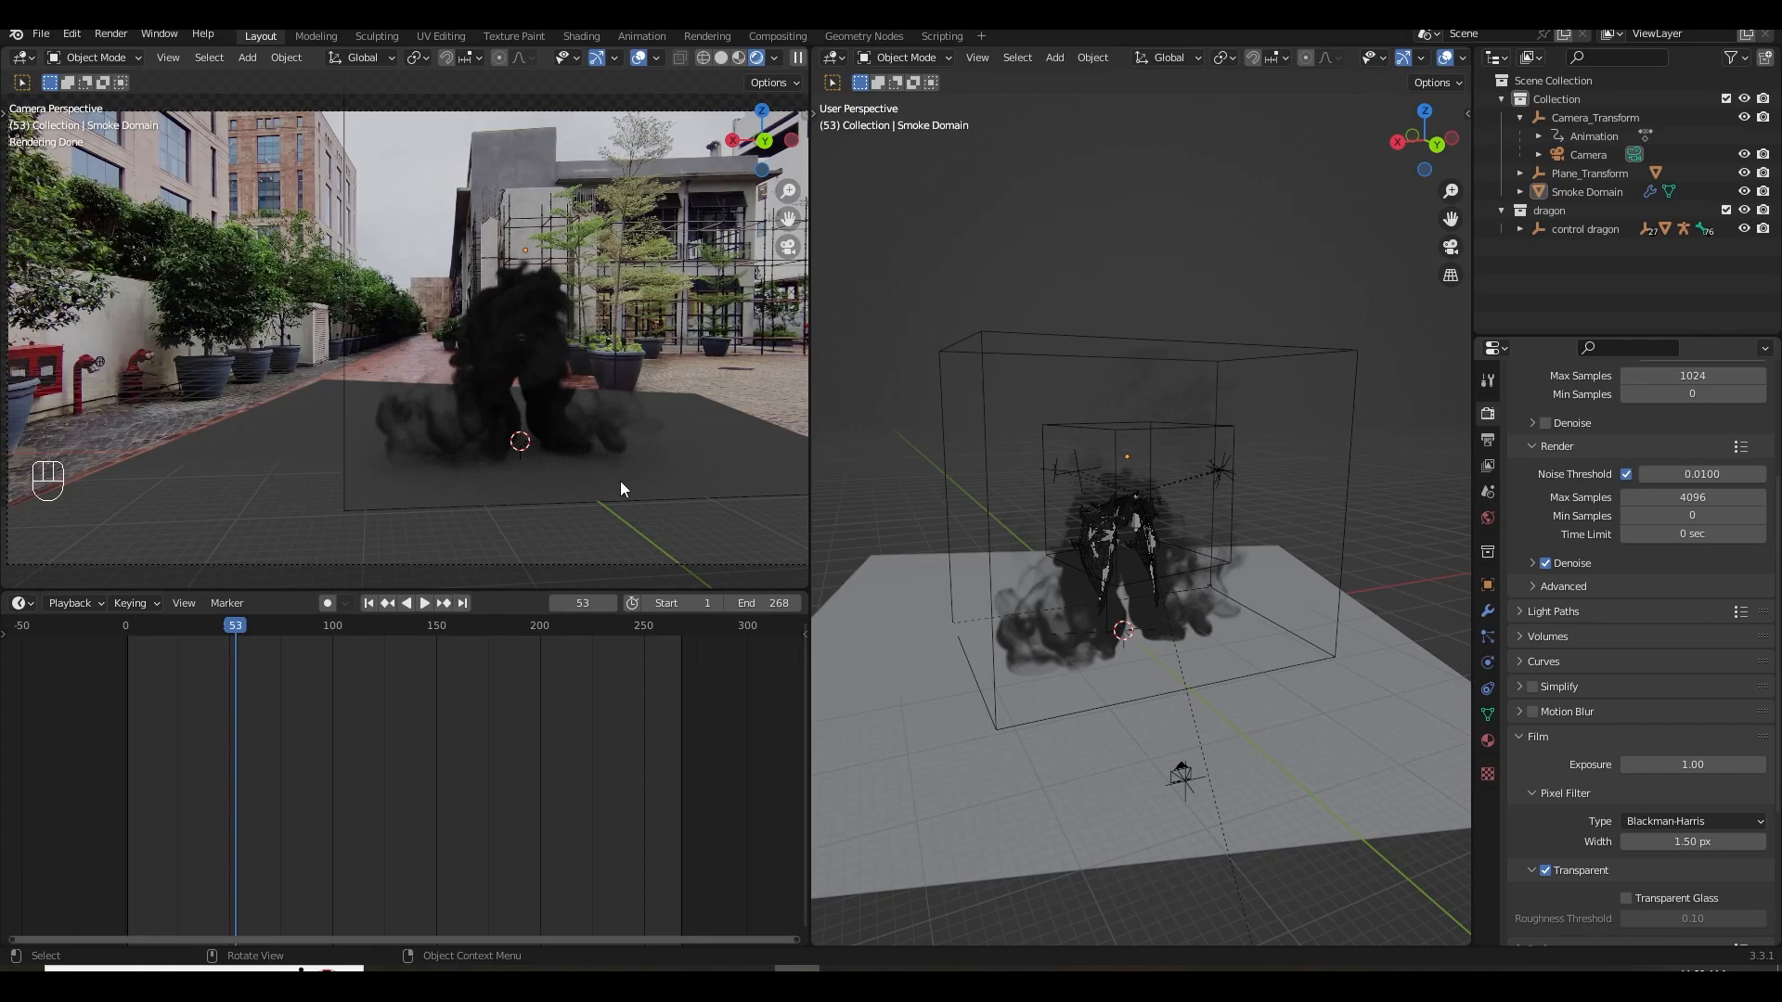
click(1502, 99)
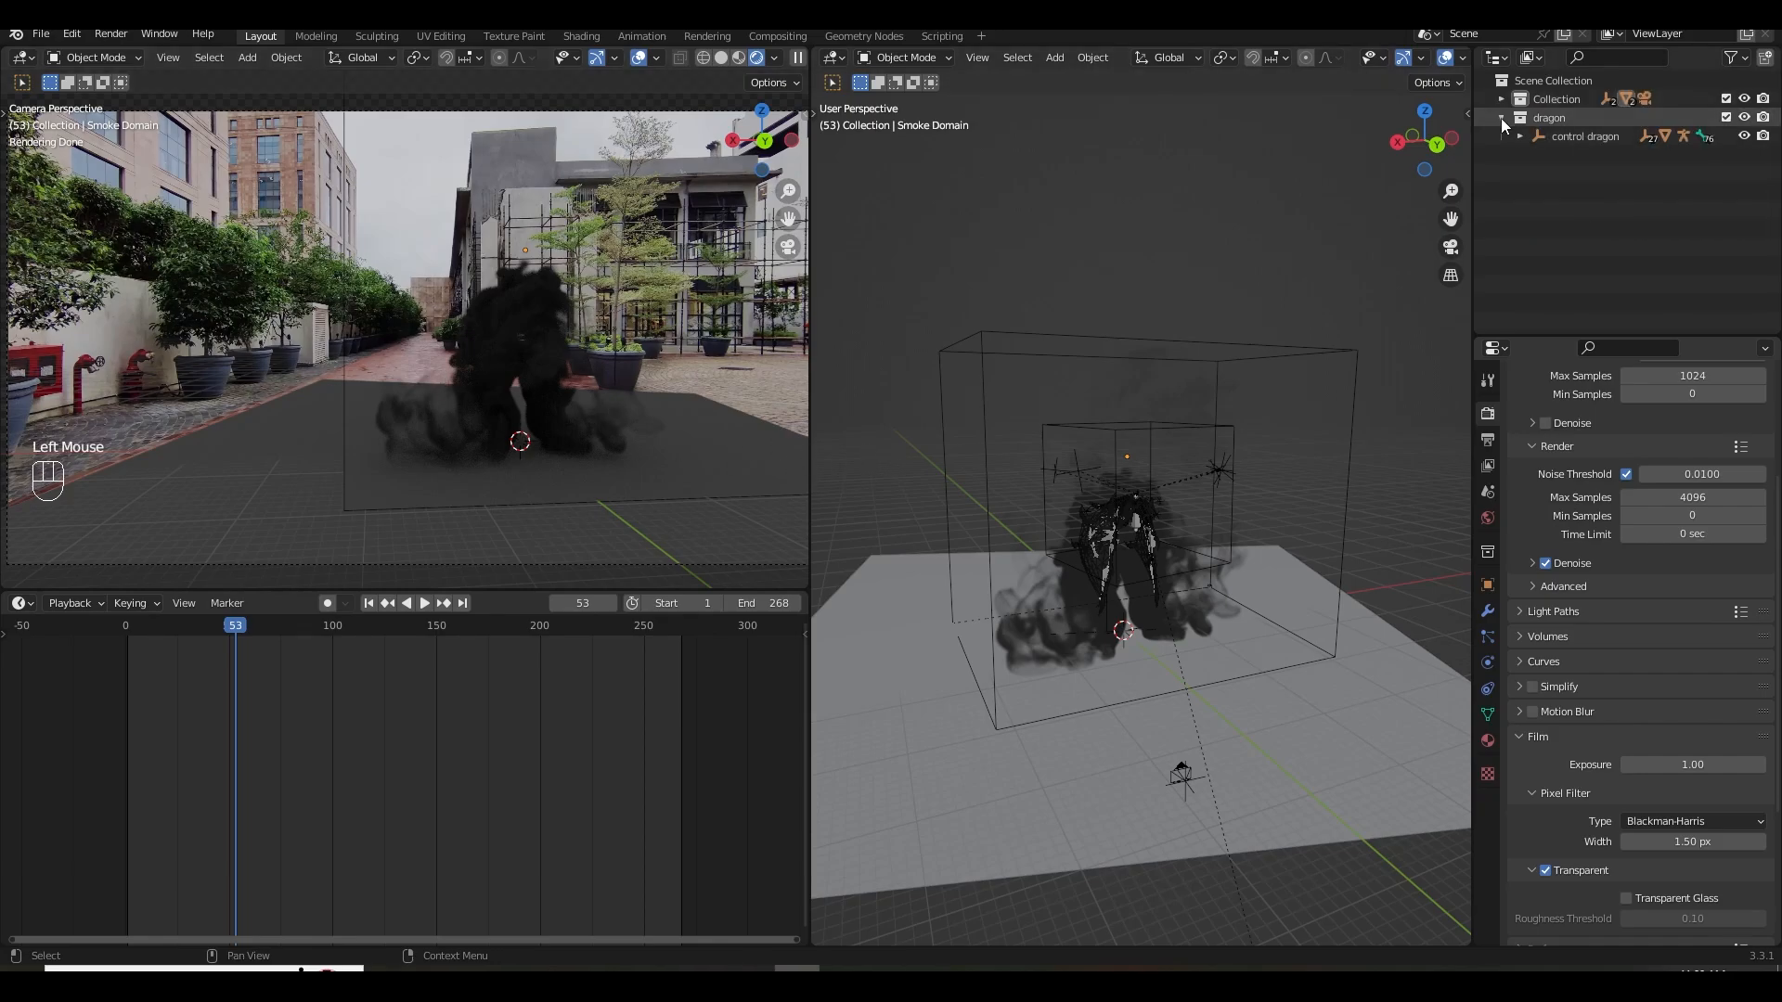
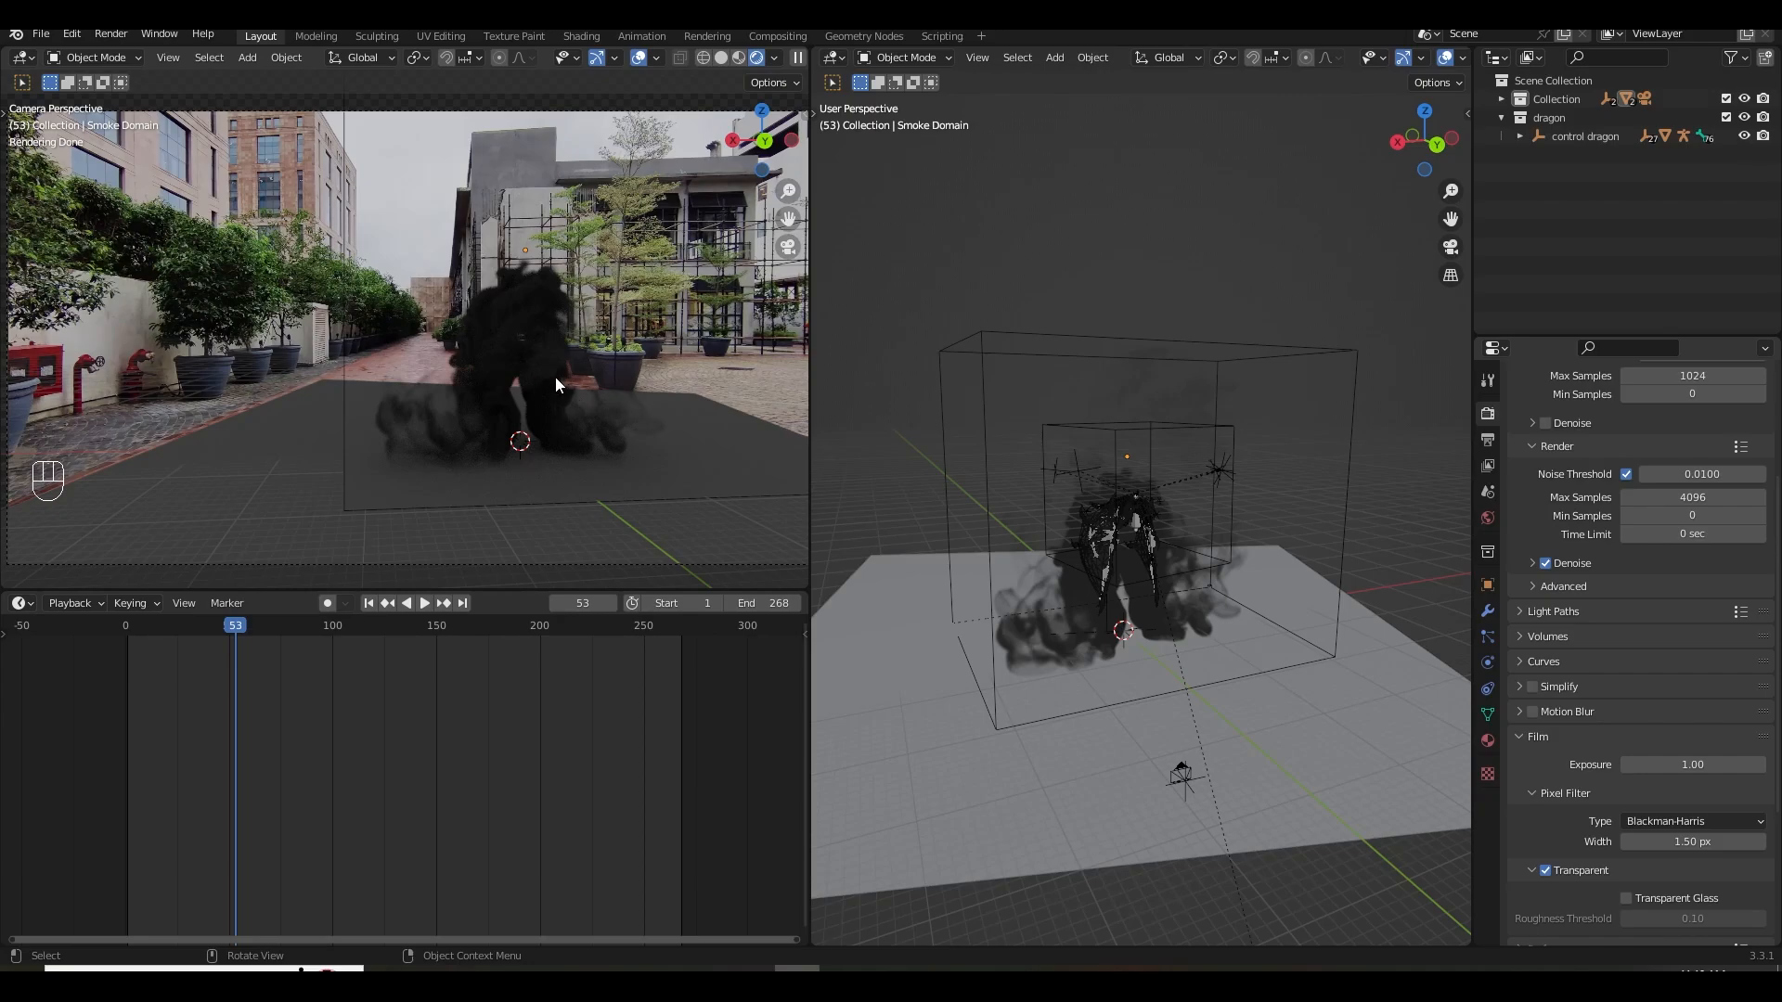
Use an Environment Texture for the World's background color and load the PXL_202210...TOSPHERE.jpg photosphere image into it.
click(1487, 520)
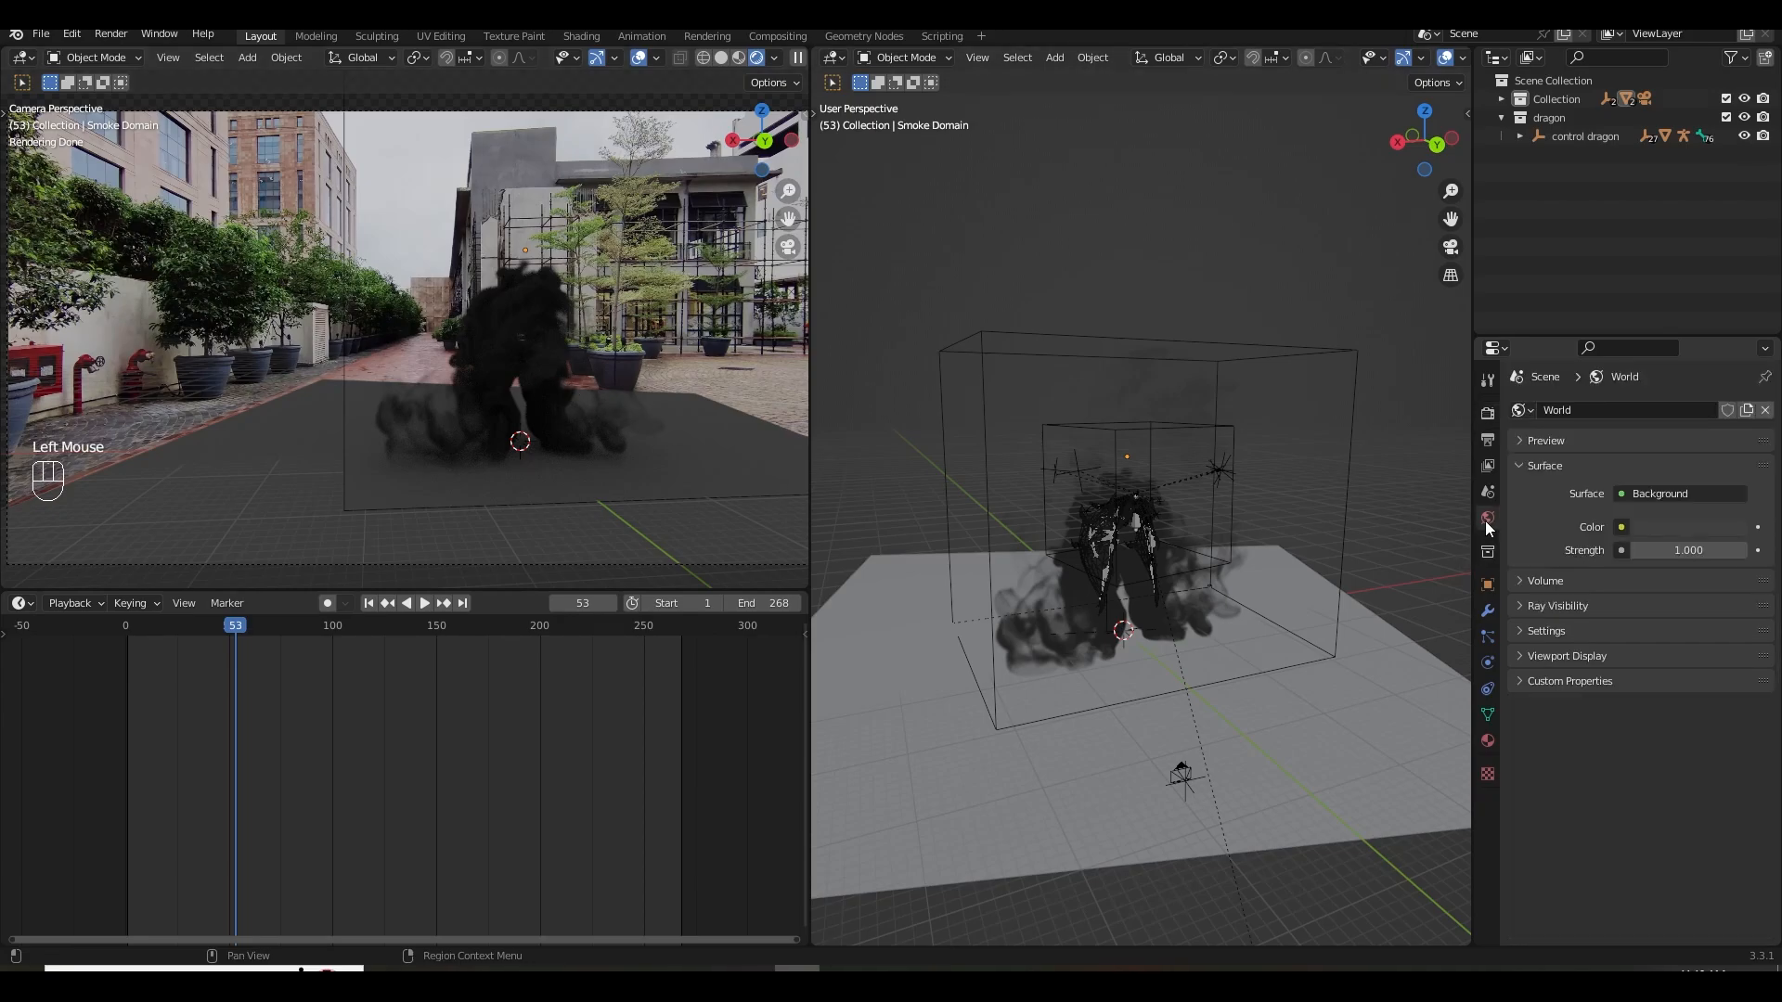
click(1623, 527)
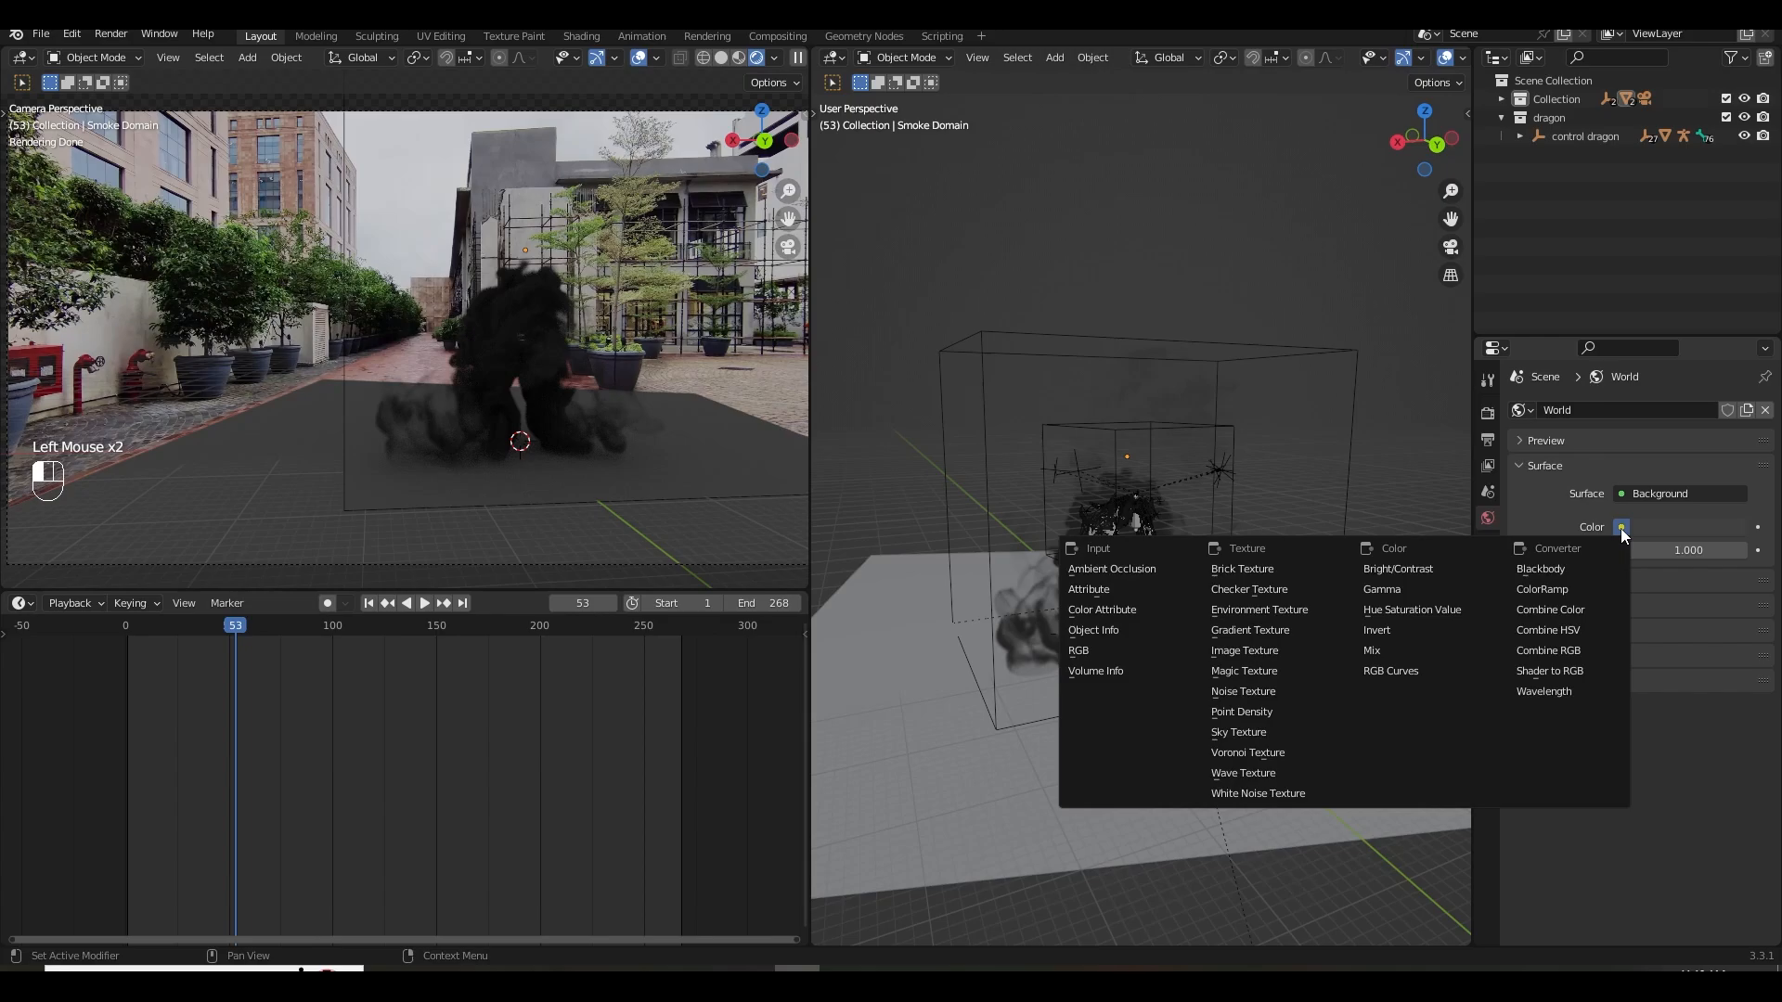
click(1265, 614)
click(1718, 549)
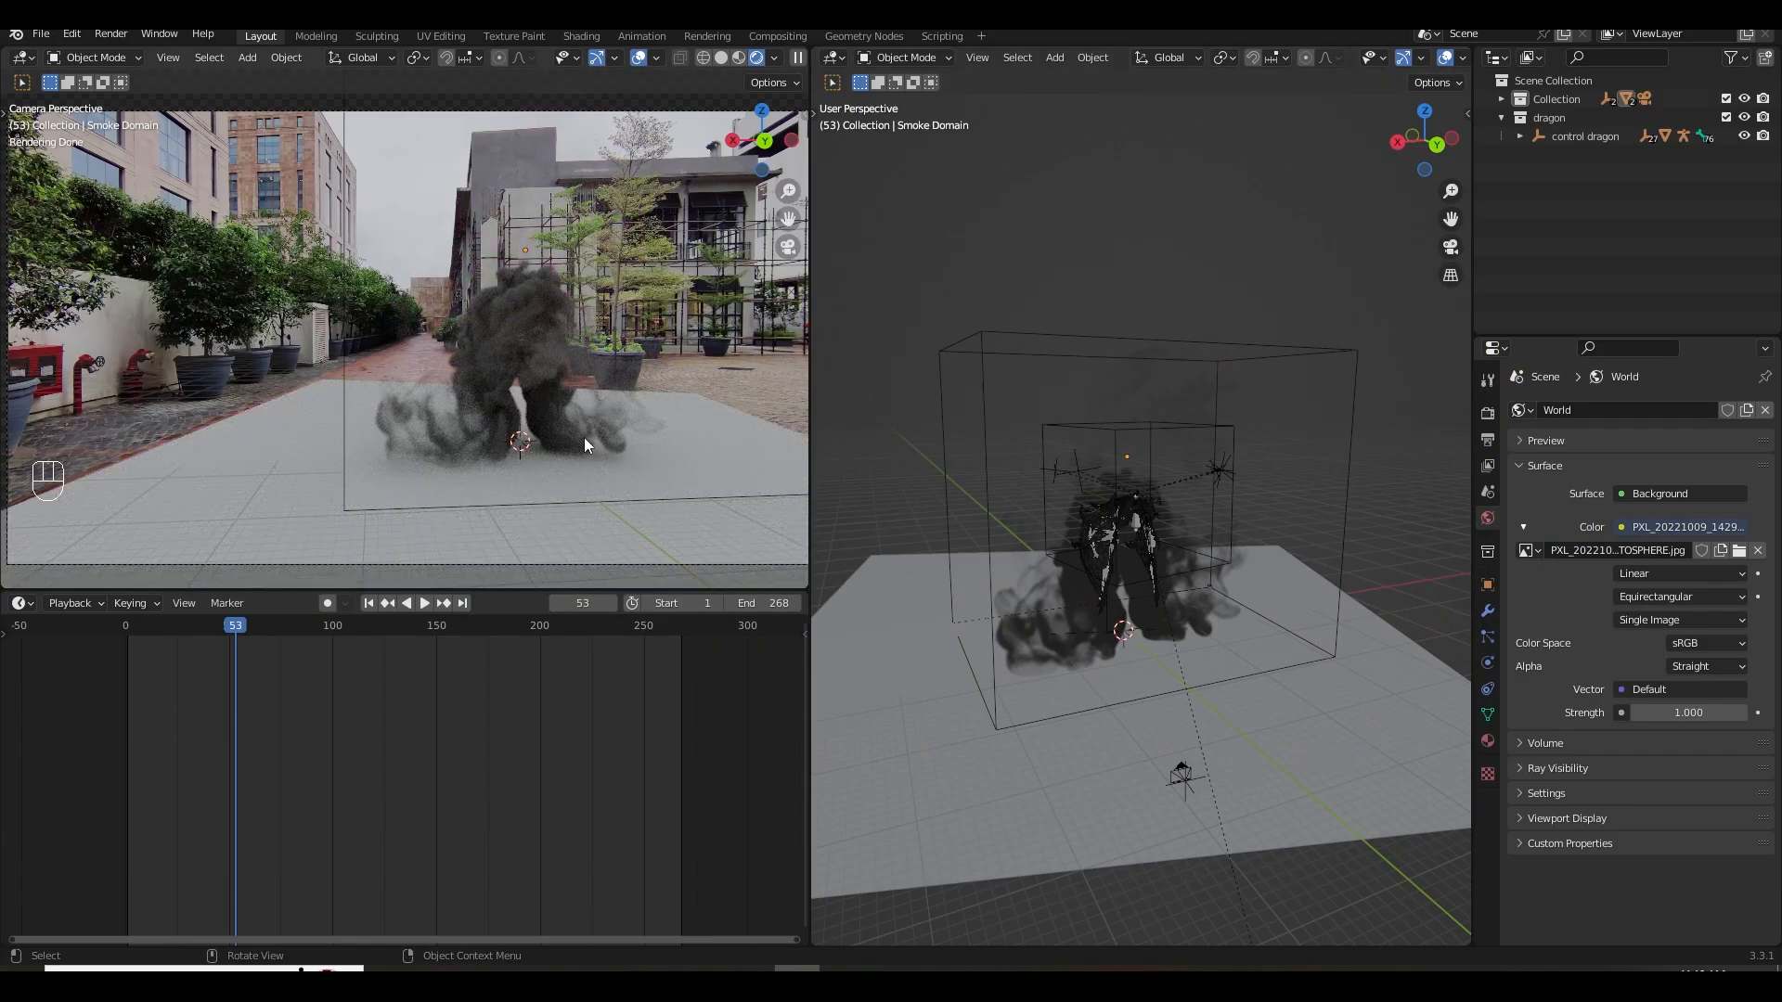
Set the World background strength to 3 and save the file.
click(1694, 713)
text(3)
key(Return)
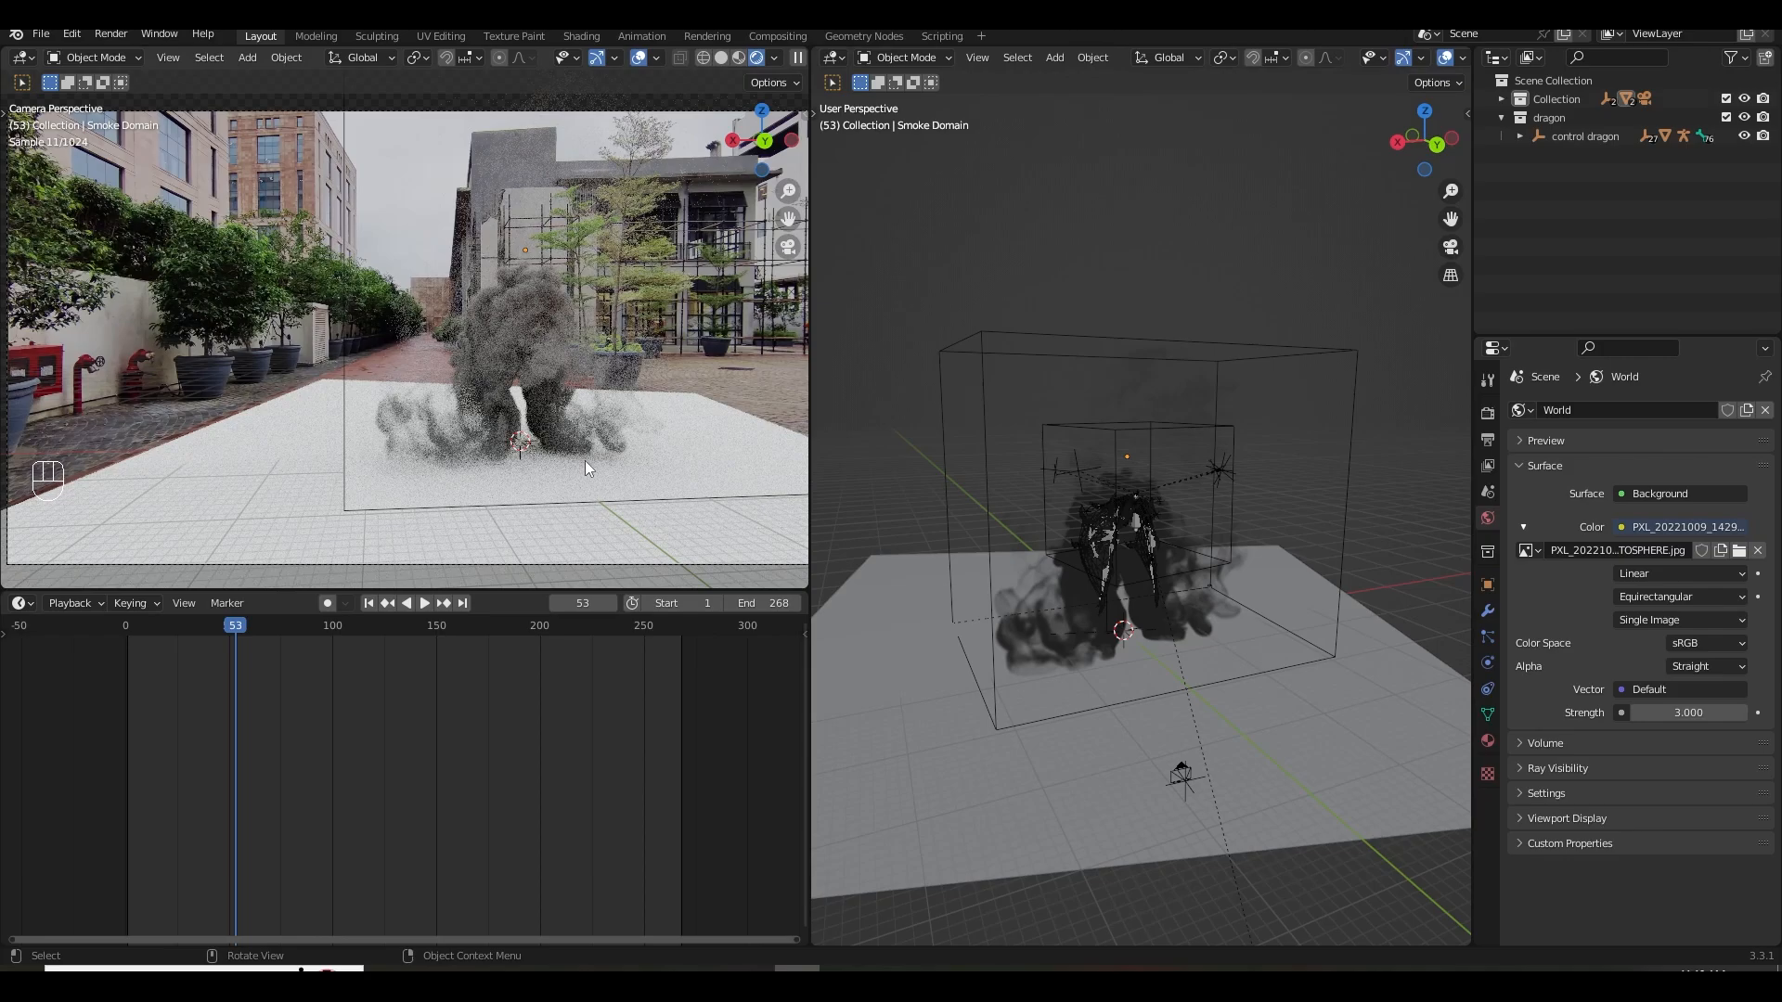
key(ctrl+s)
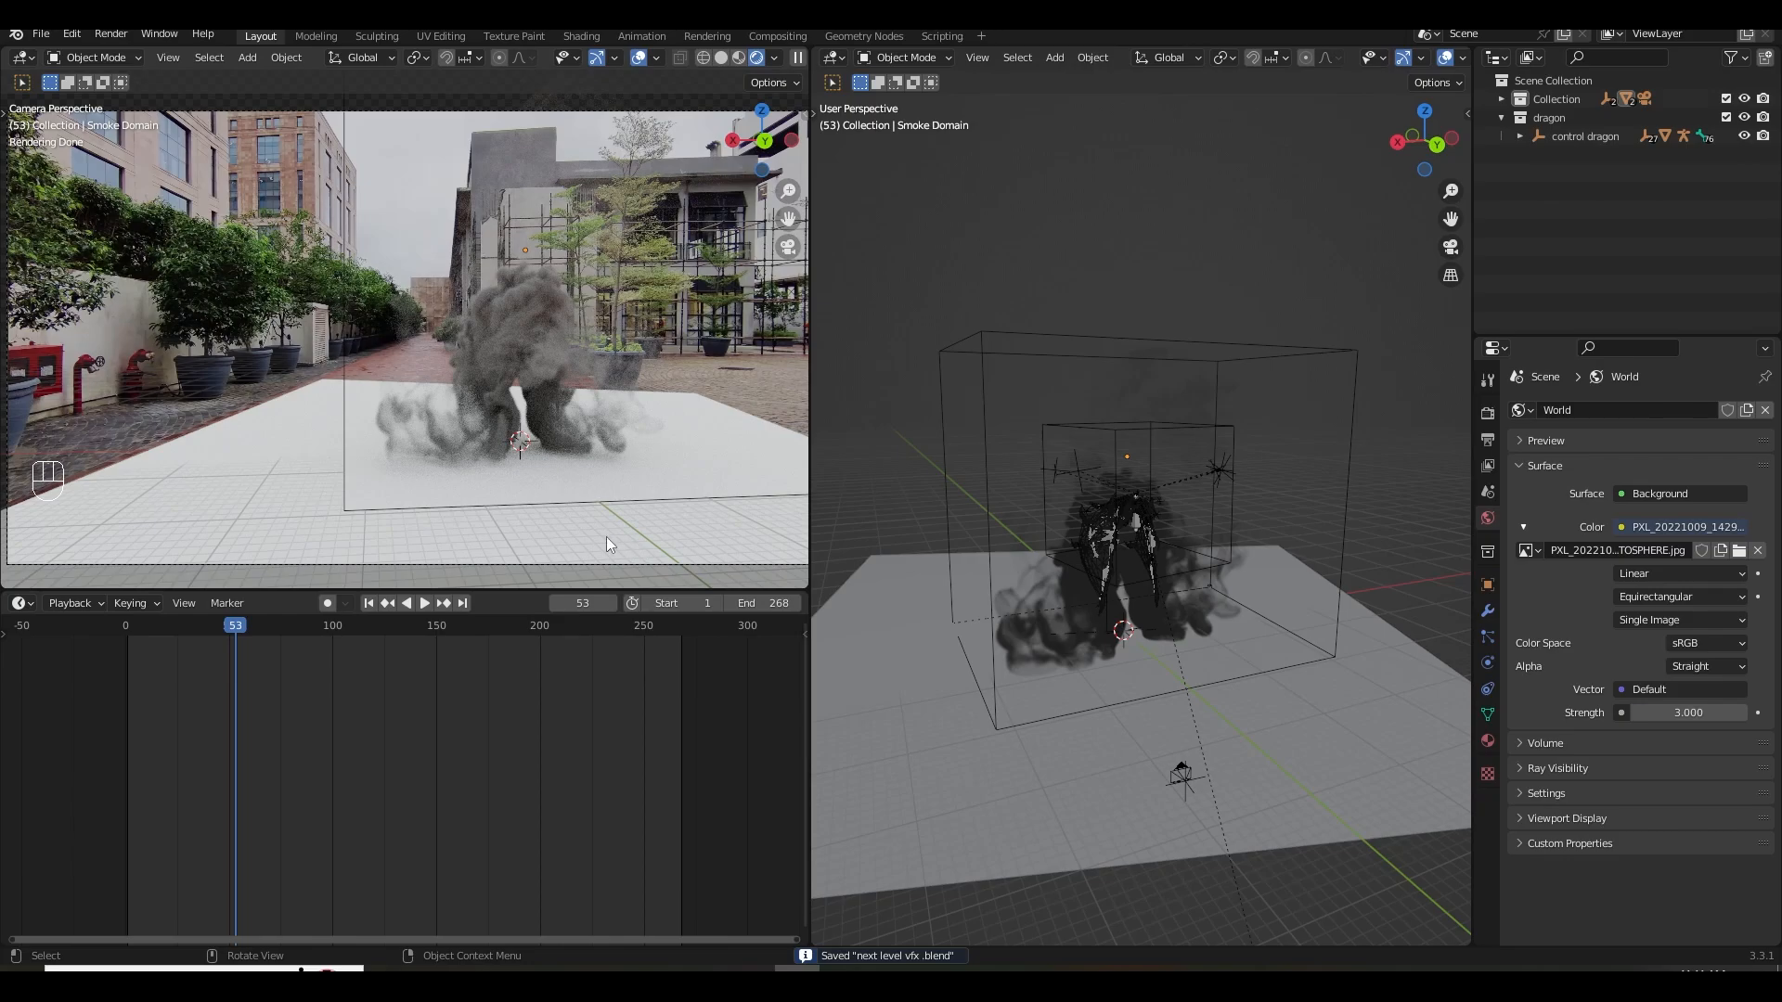
Select the ground plane and enable Shadow Catcher in its object visibility settings.
middle_drag(1234, 677, 1178, 520)
scroll(1281, 708, down, 1)
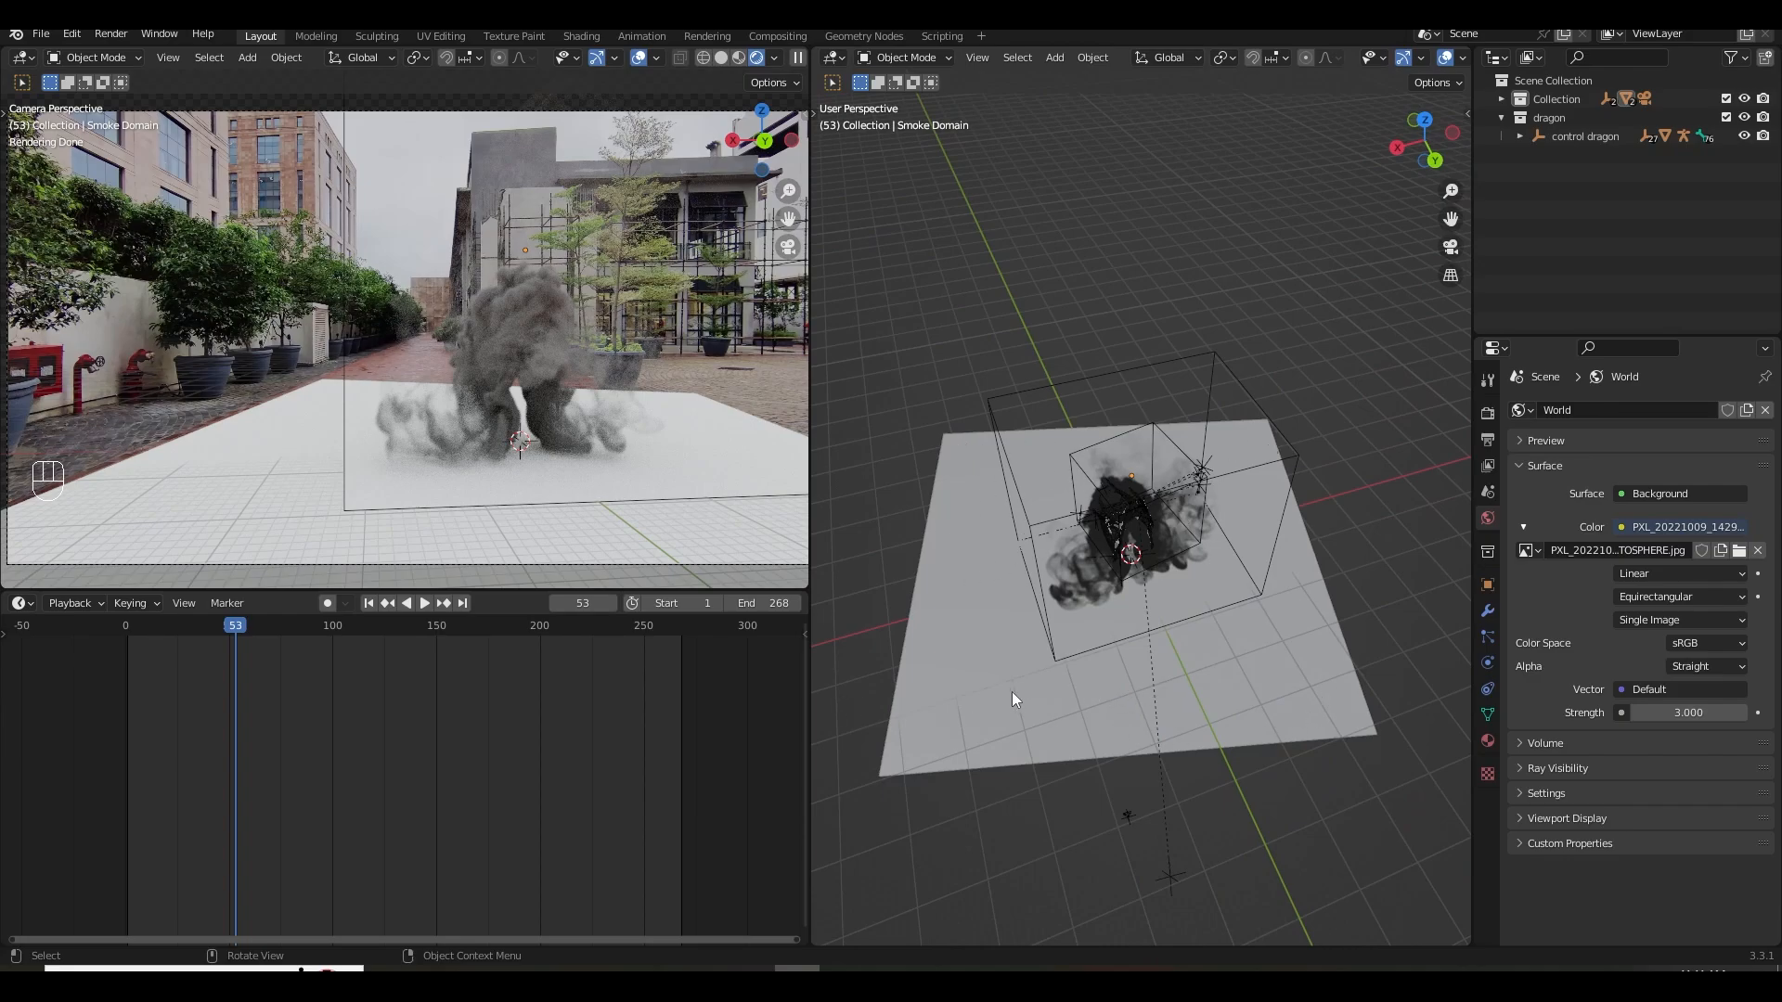
middle_drag(1080, 653, 1105, 599)
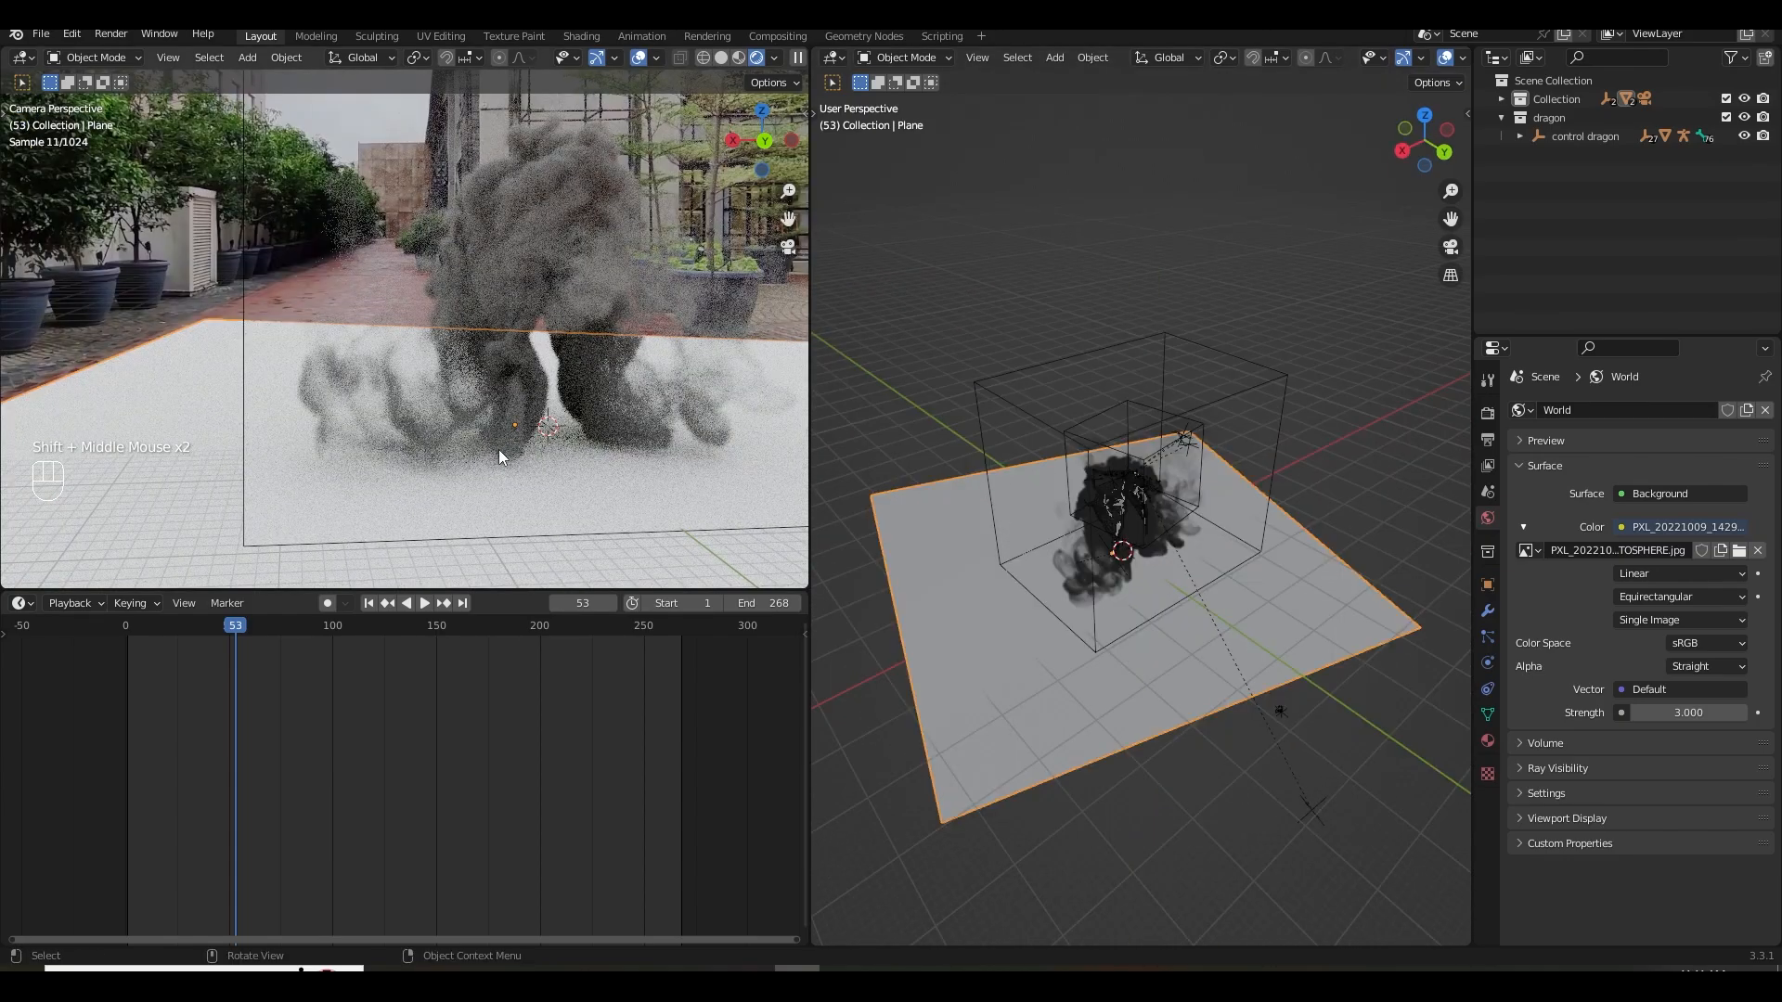
scroll(499, 450, down, 1)
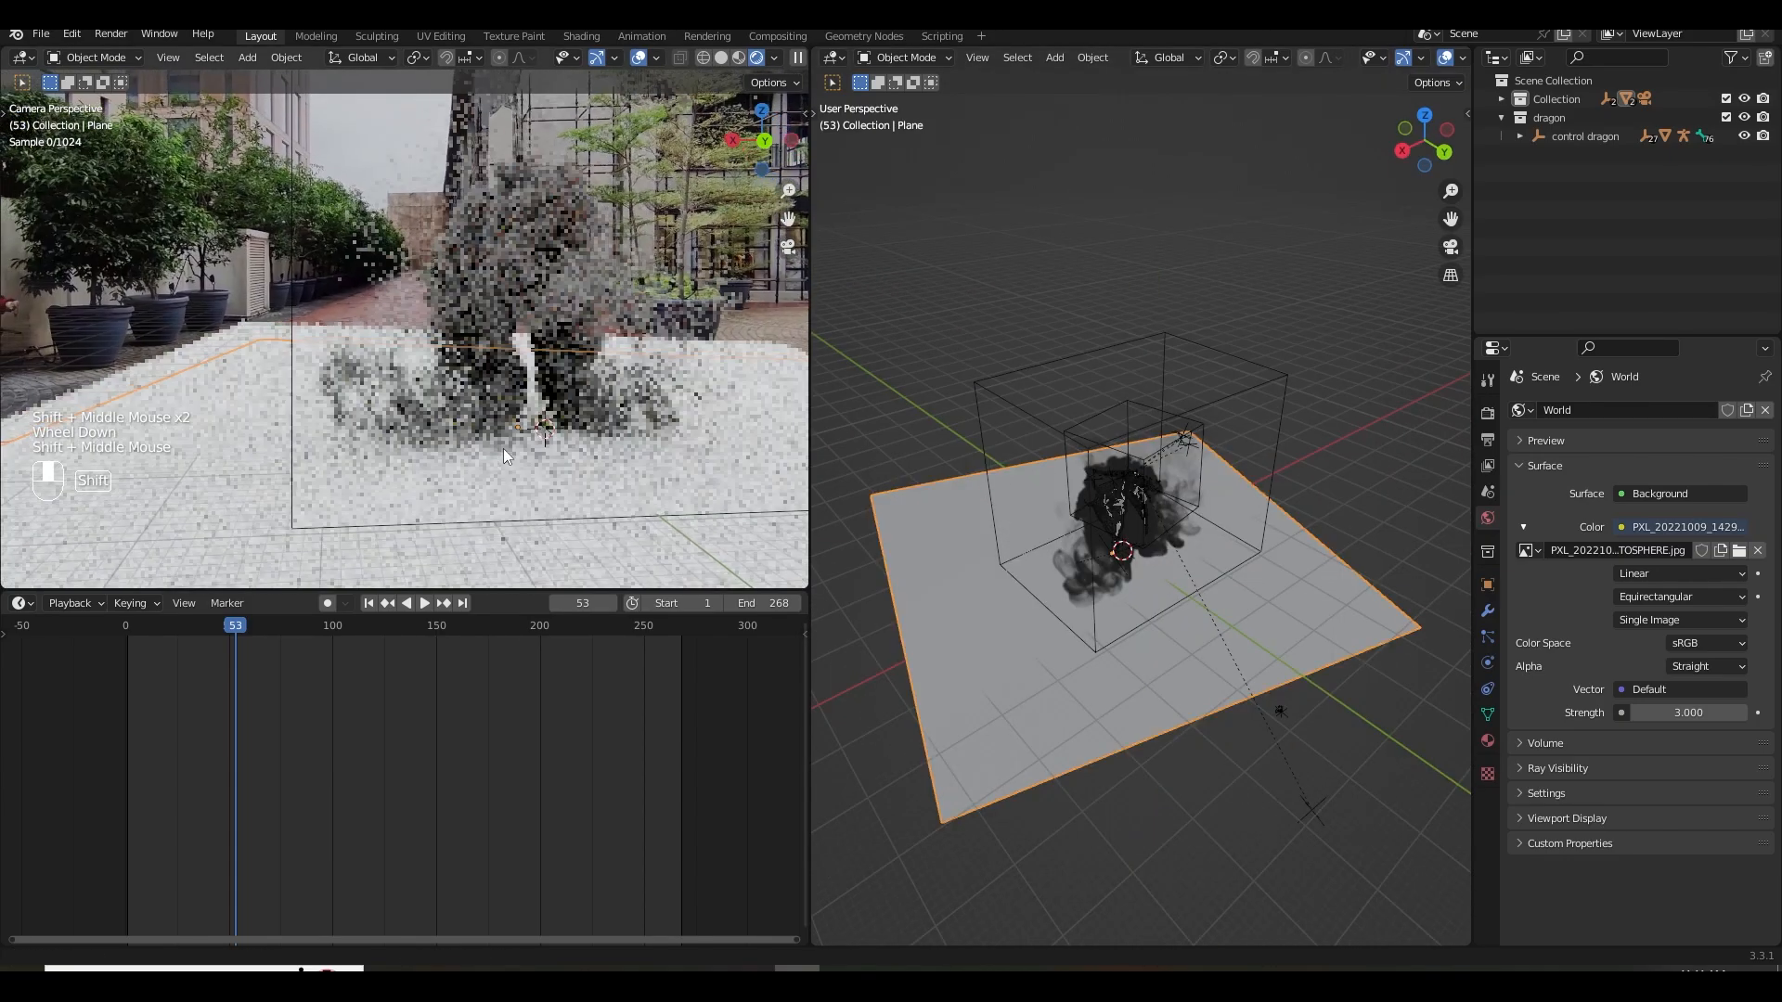
scroll(485, 470, up, 1)
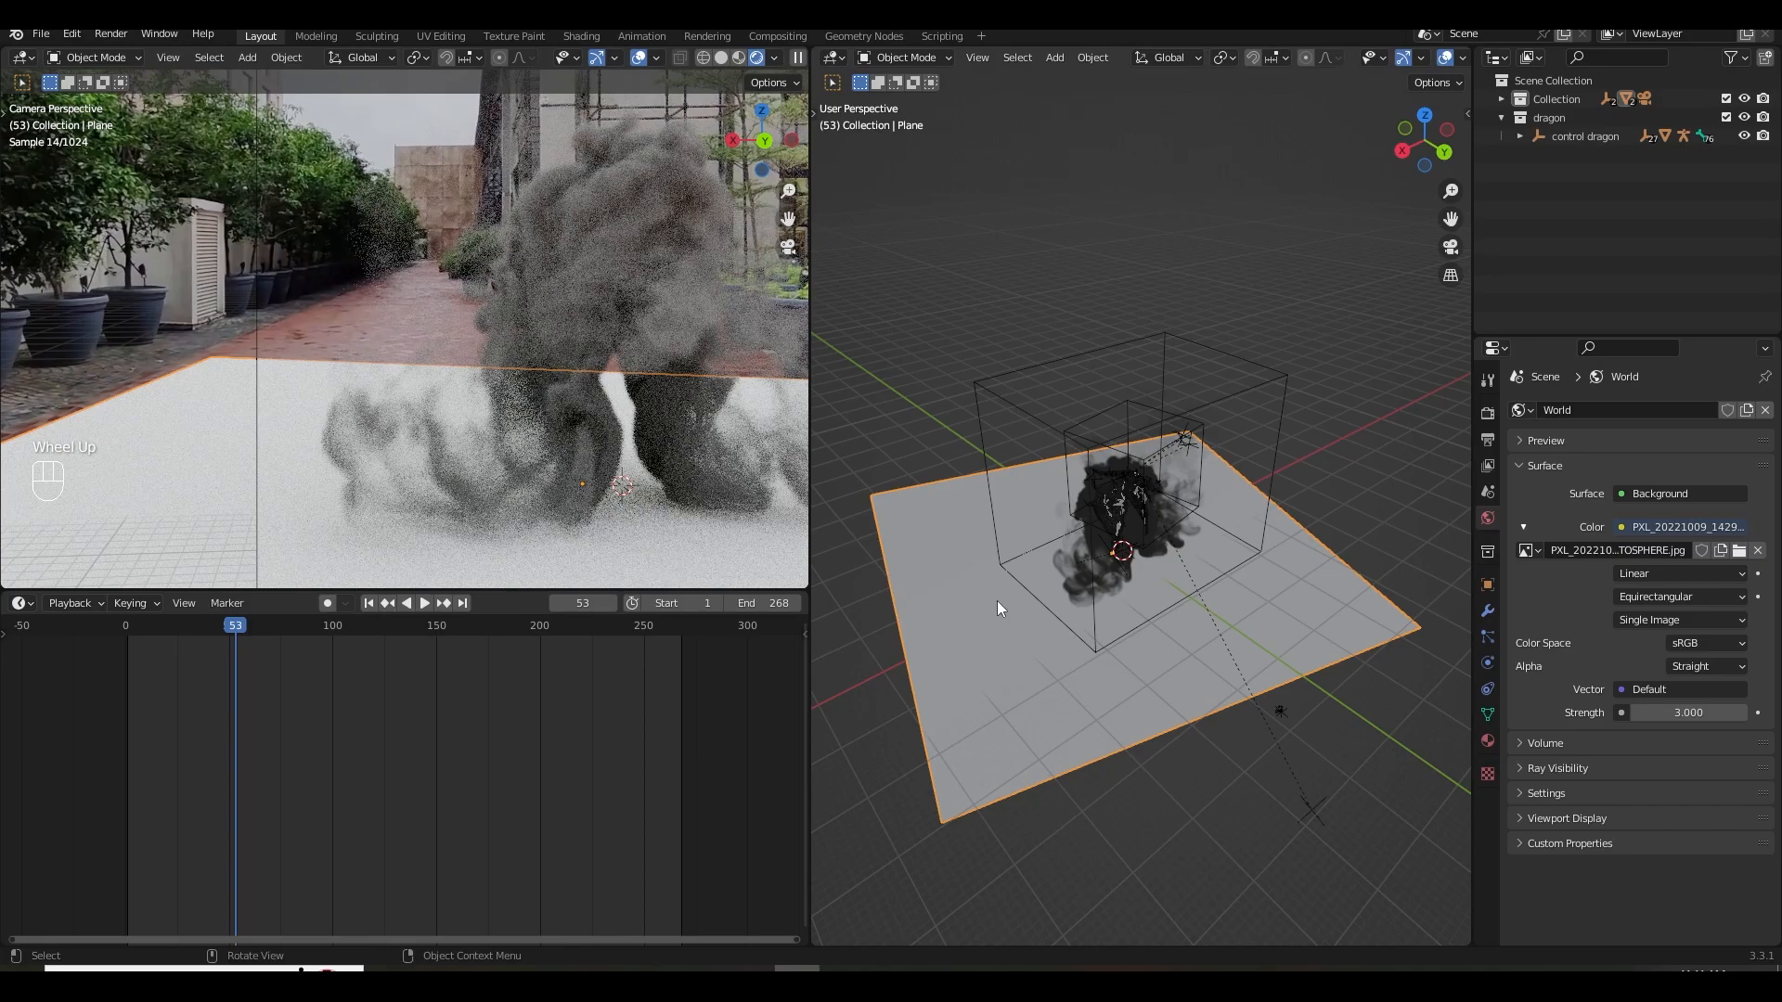
shift+middle_drag(1022, 610, 1035, 579)
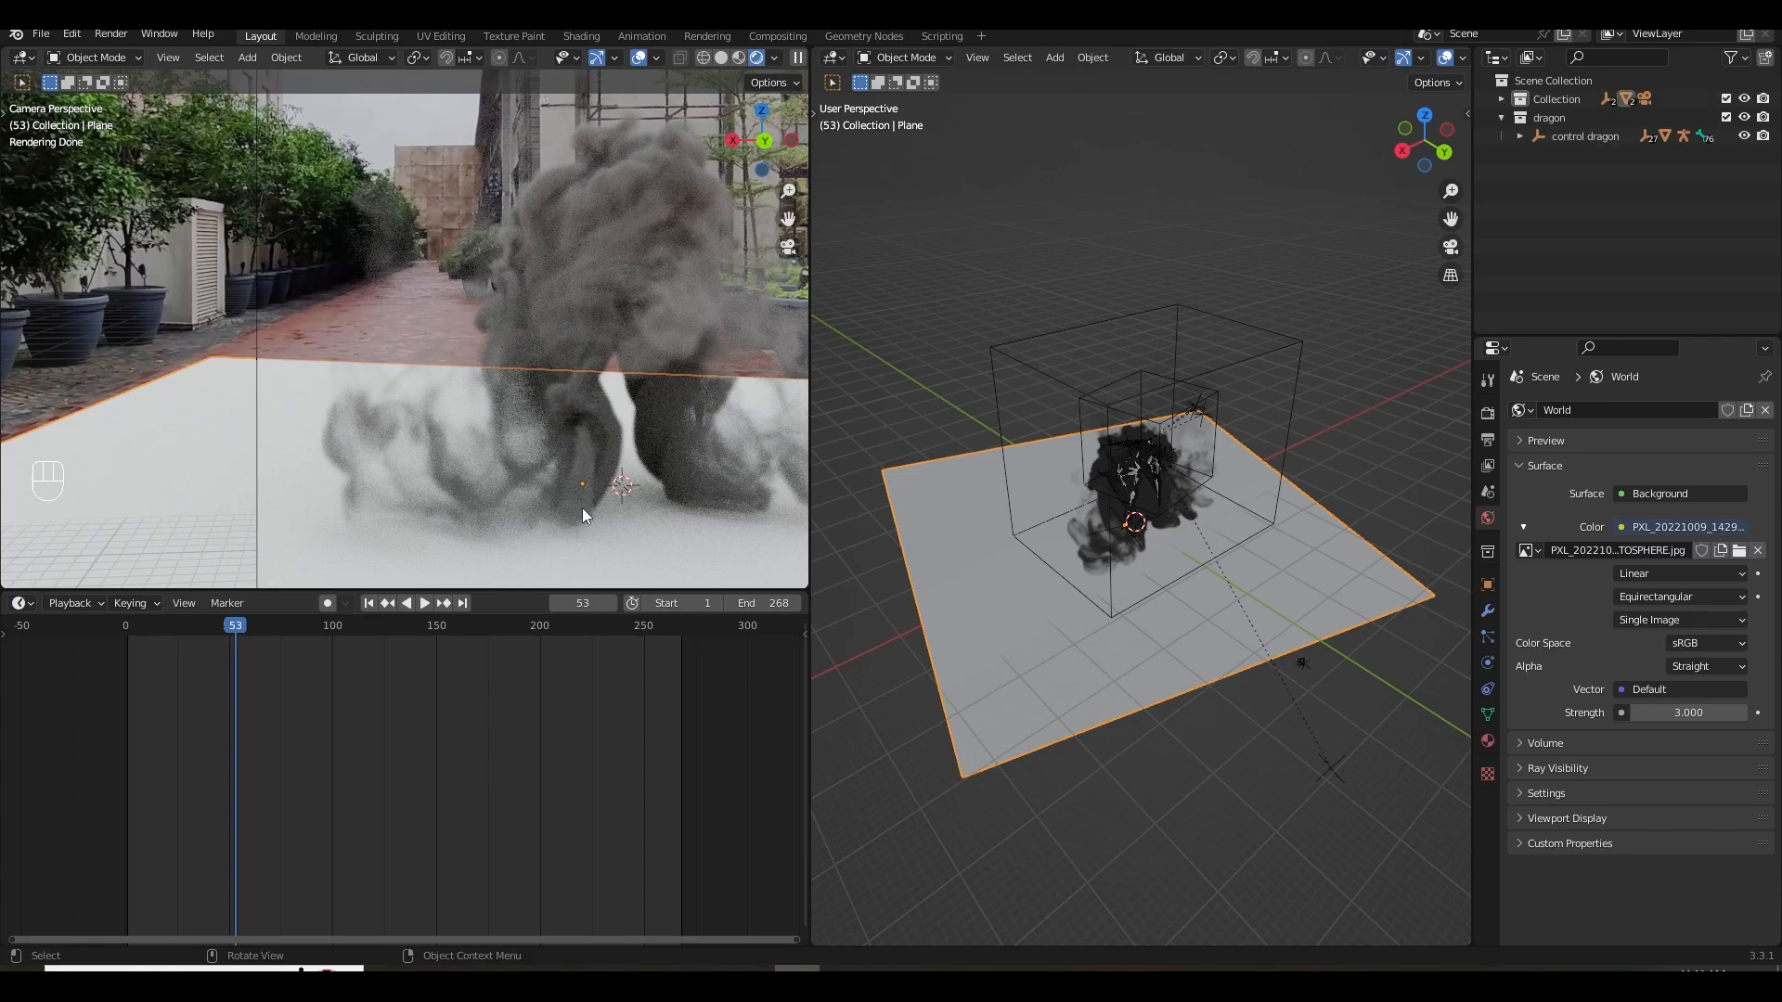
click(1487, 584)
scroll(1591, 750, down, 2)
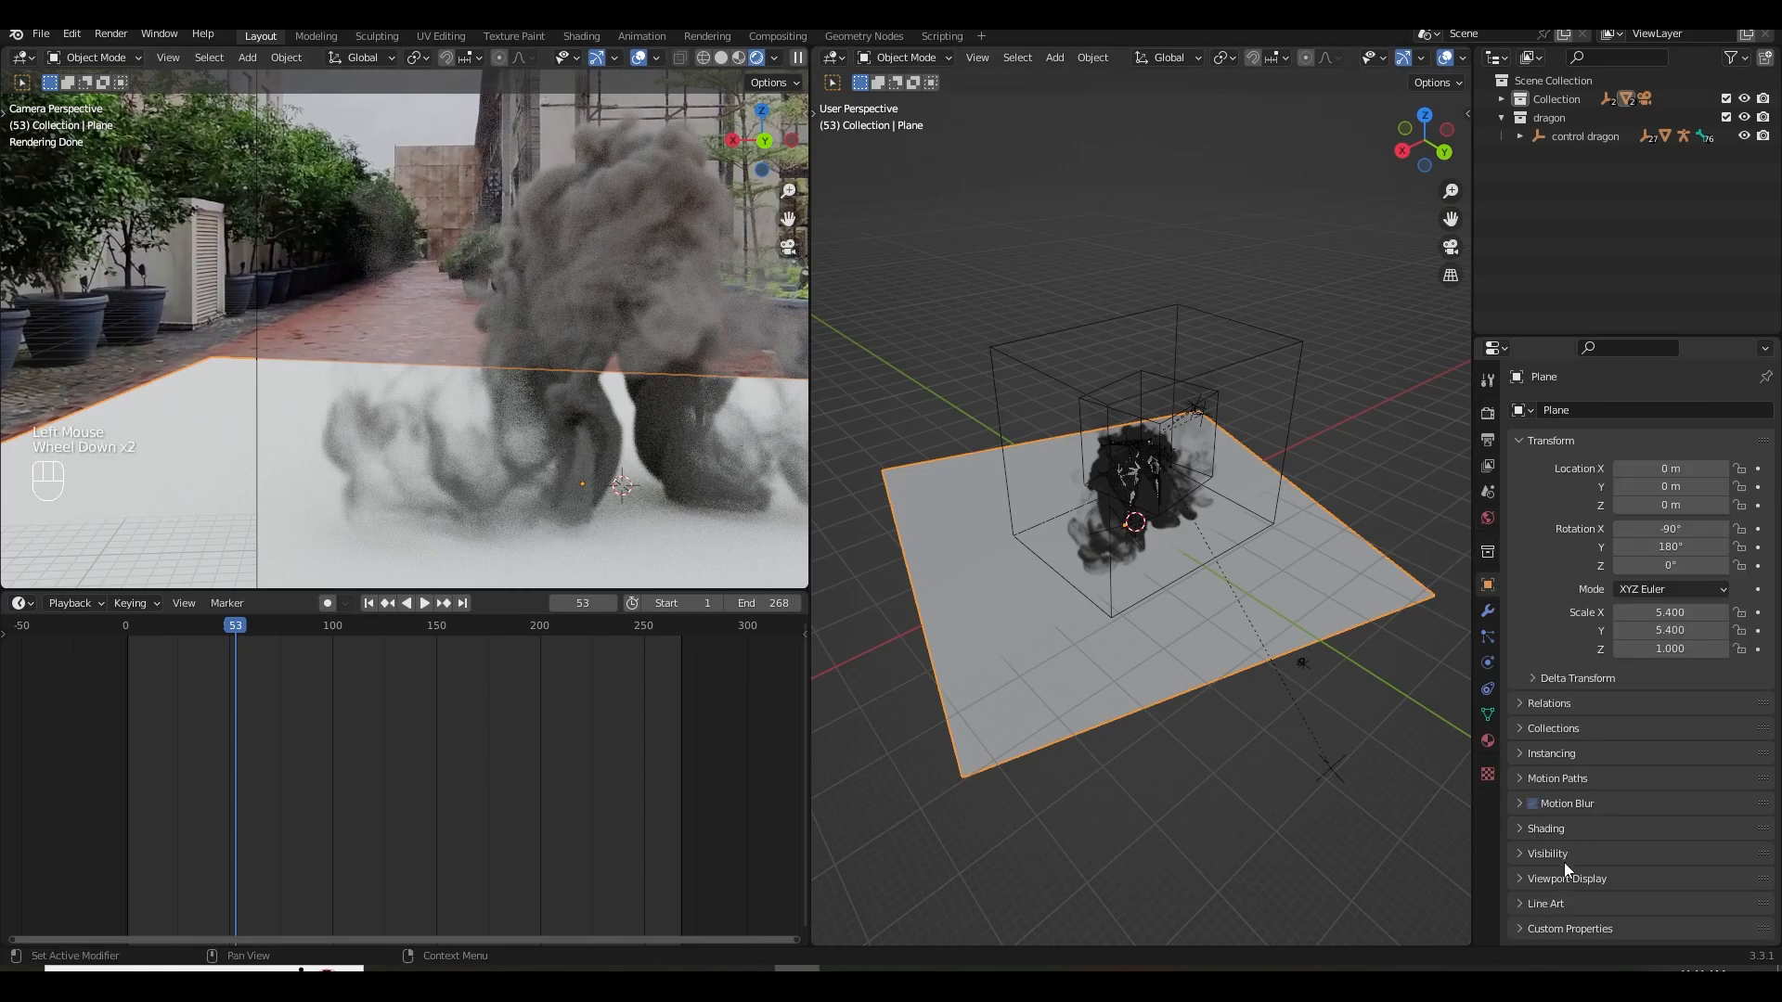
click(1567, 855)
scroll(1586, 843, down, 5)
click(1619, 725)
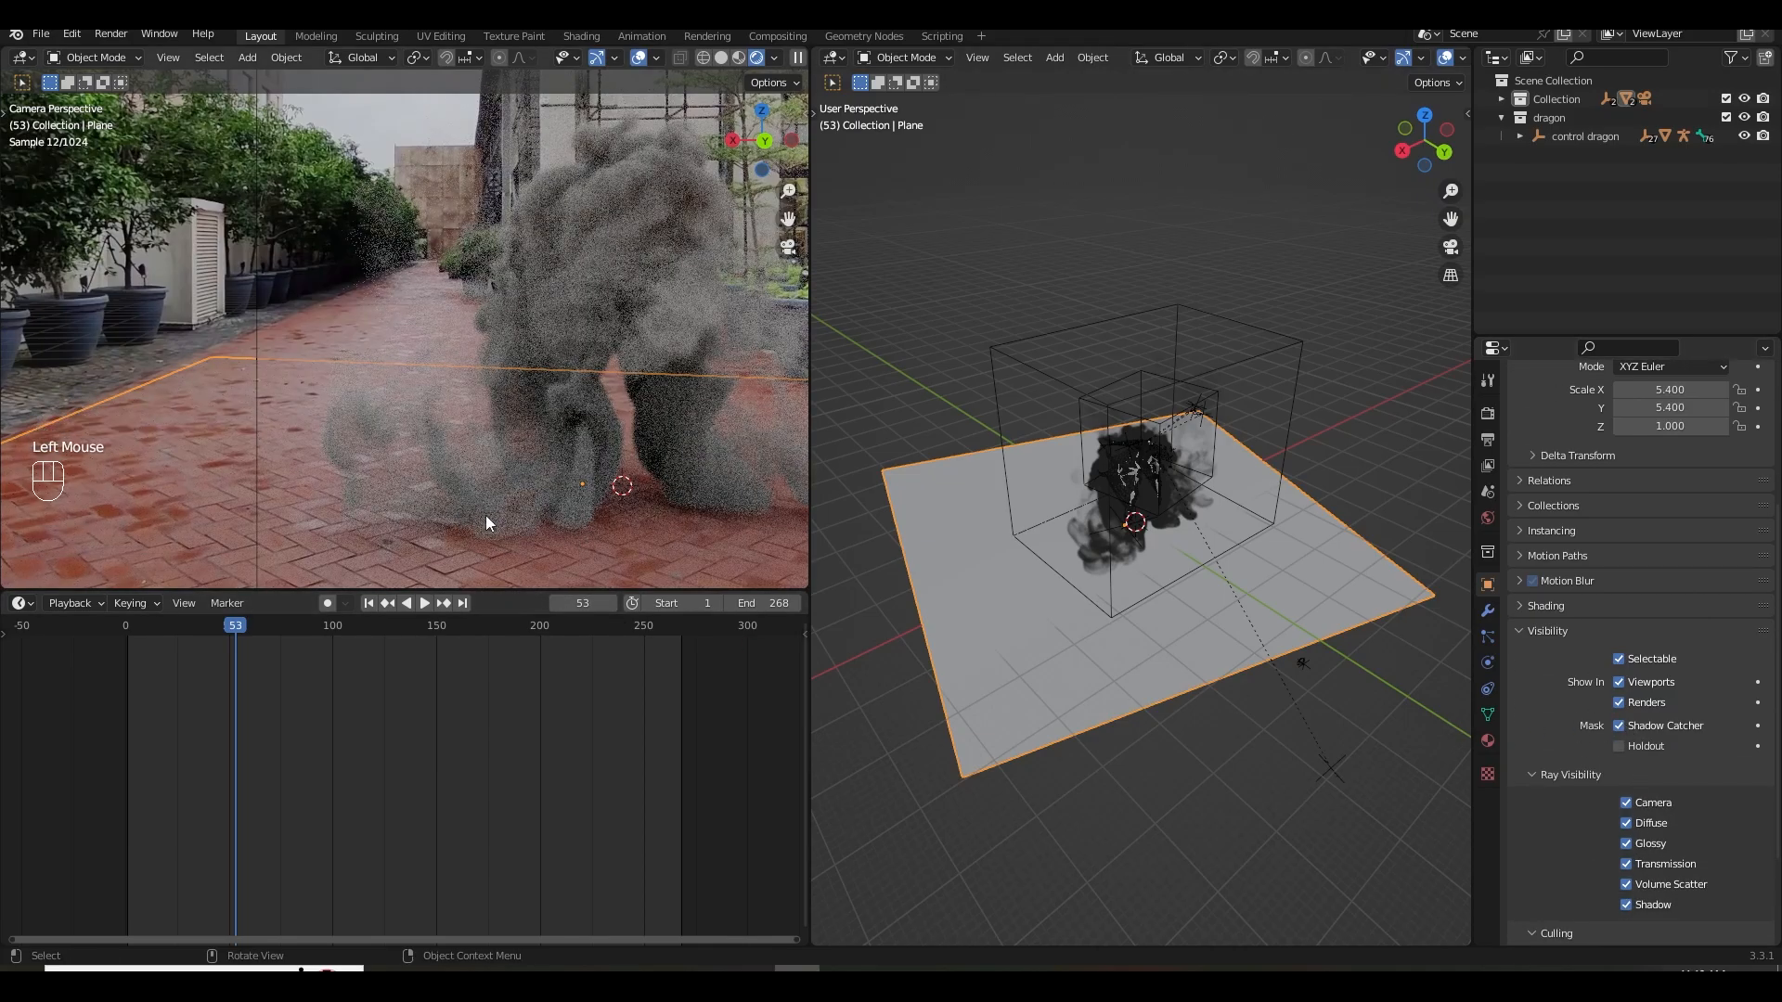
Check the smoke against the street footage with the ground plane deselected, and turn the plane's Shadow Catcher off.
scroll(648, 532, down, 2)
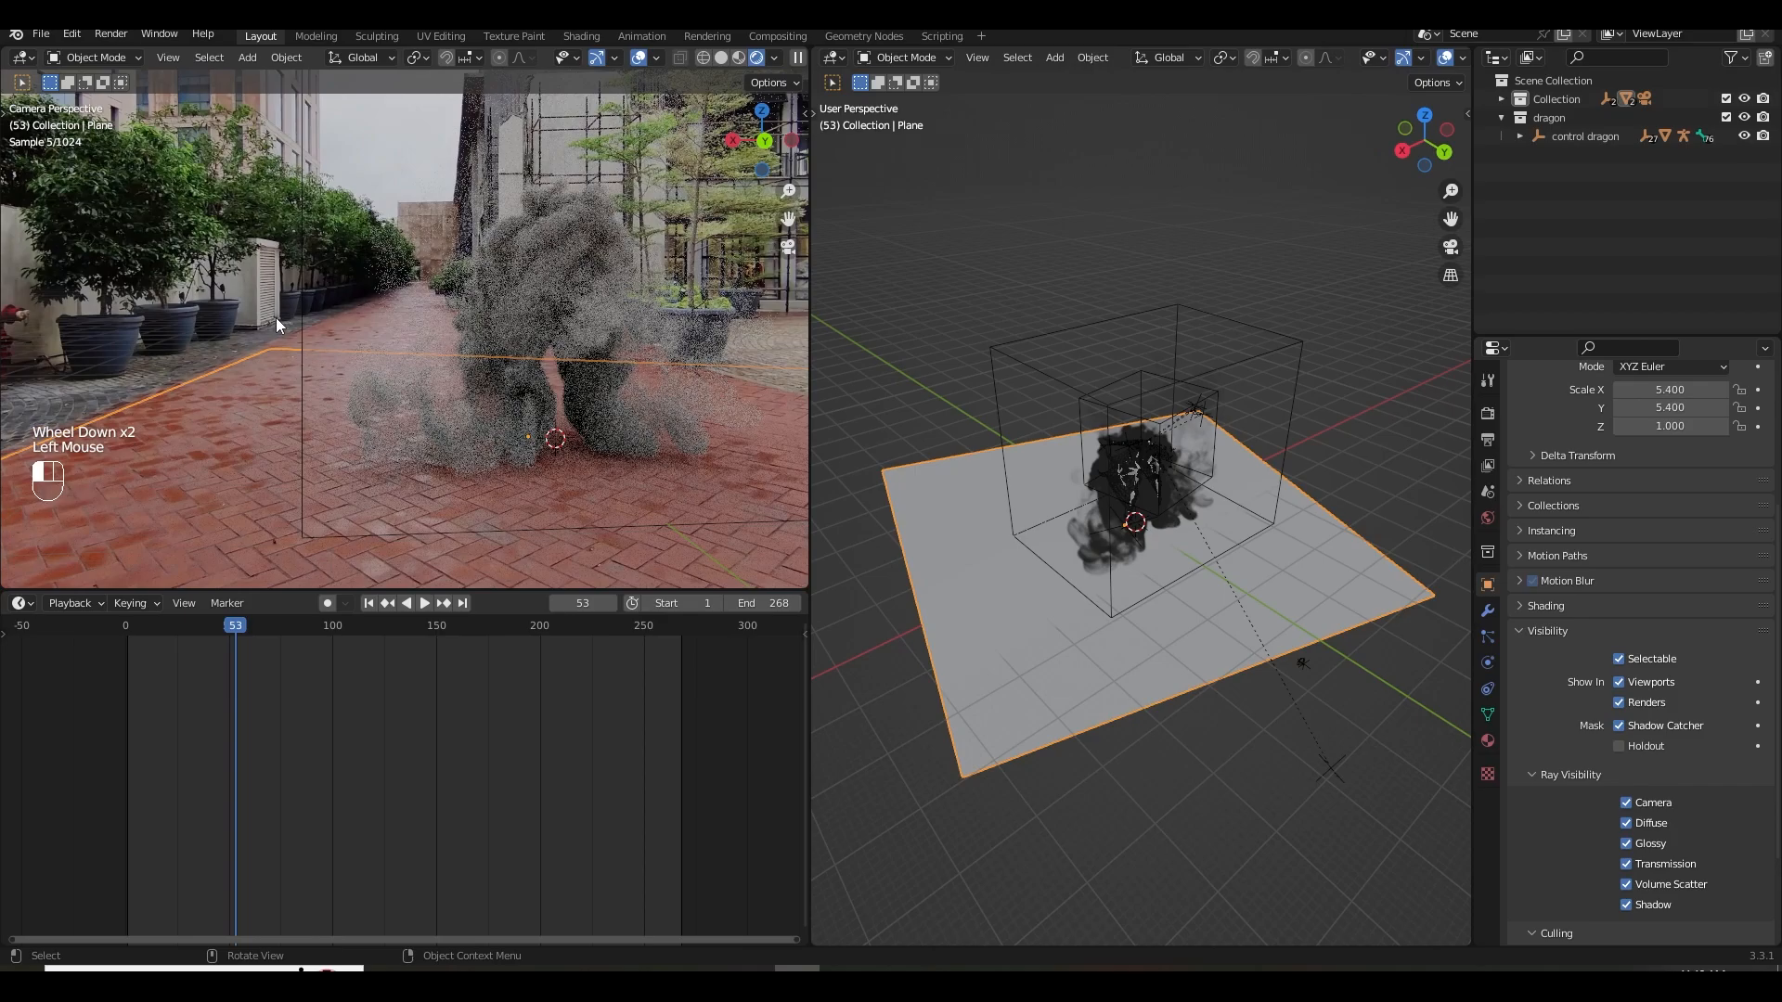
click(304, 404)
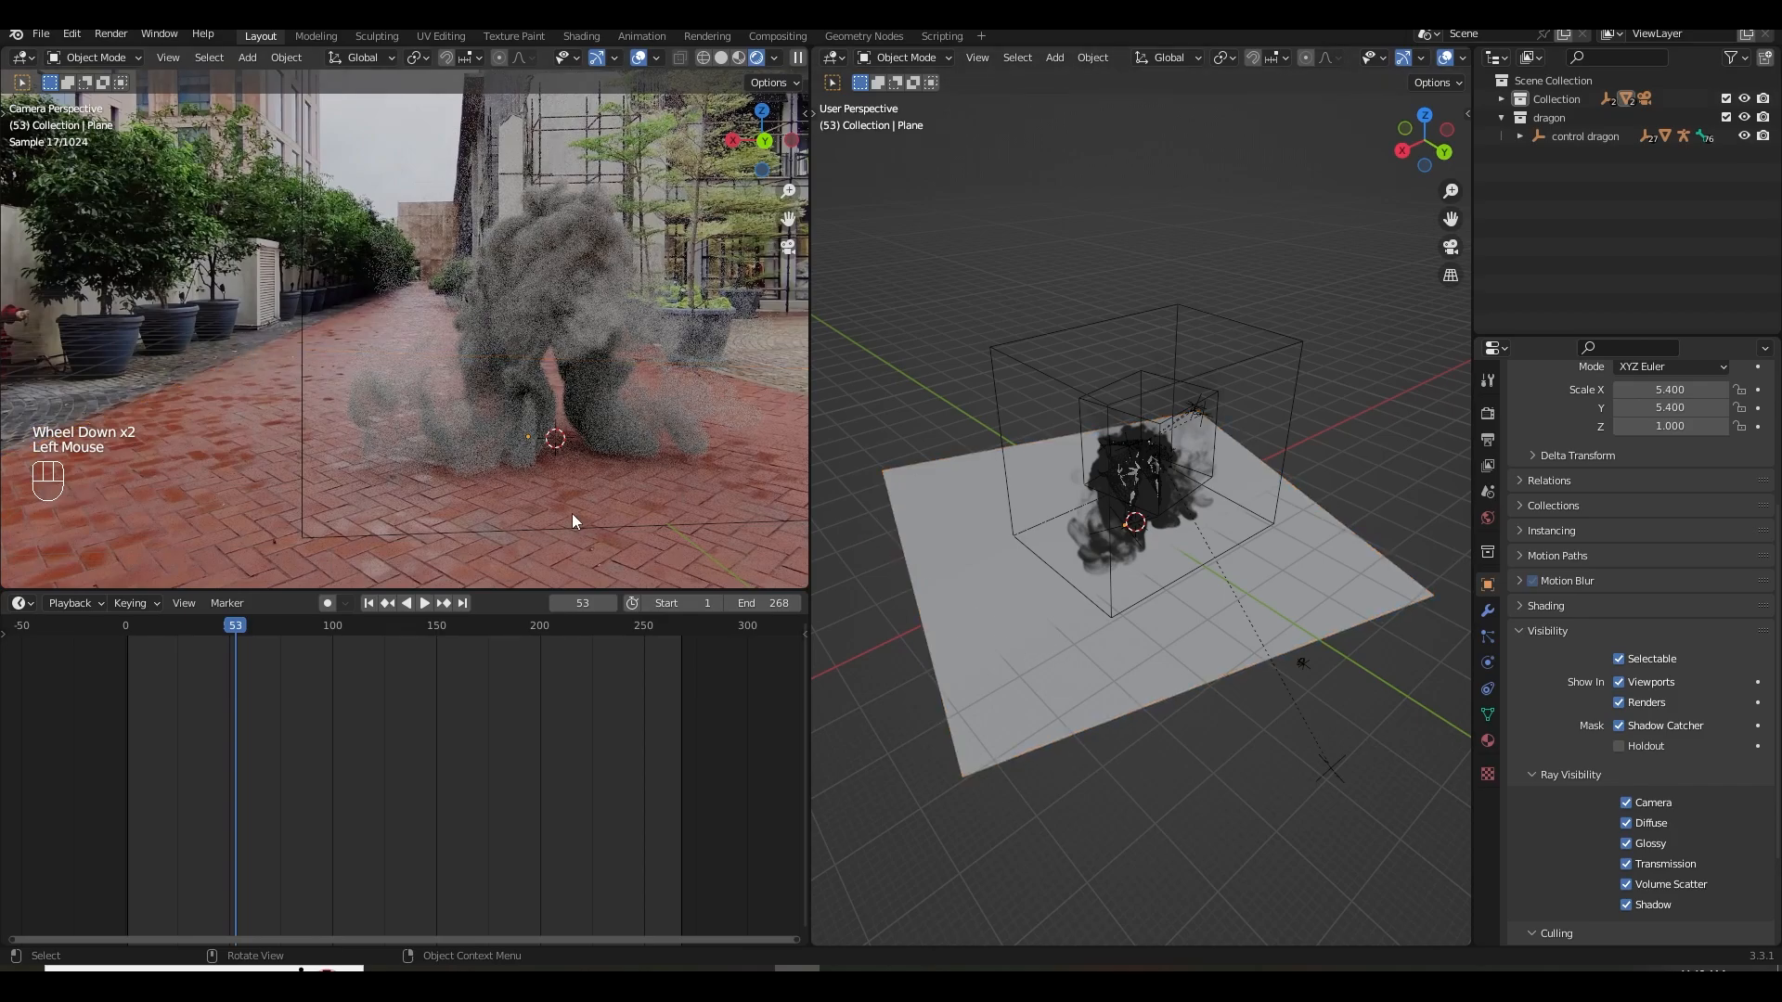
shift+middle_drag(494, 462, 563, 386)
scroll(573, 453, up, 3)
scroll(492, 506, up, 2)
scroll(295, 487, down, 1)
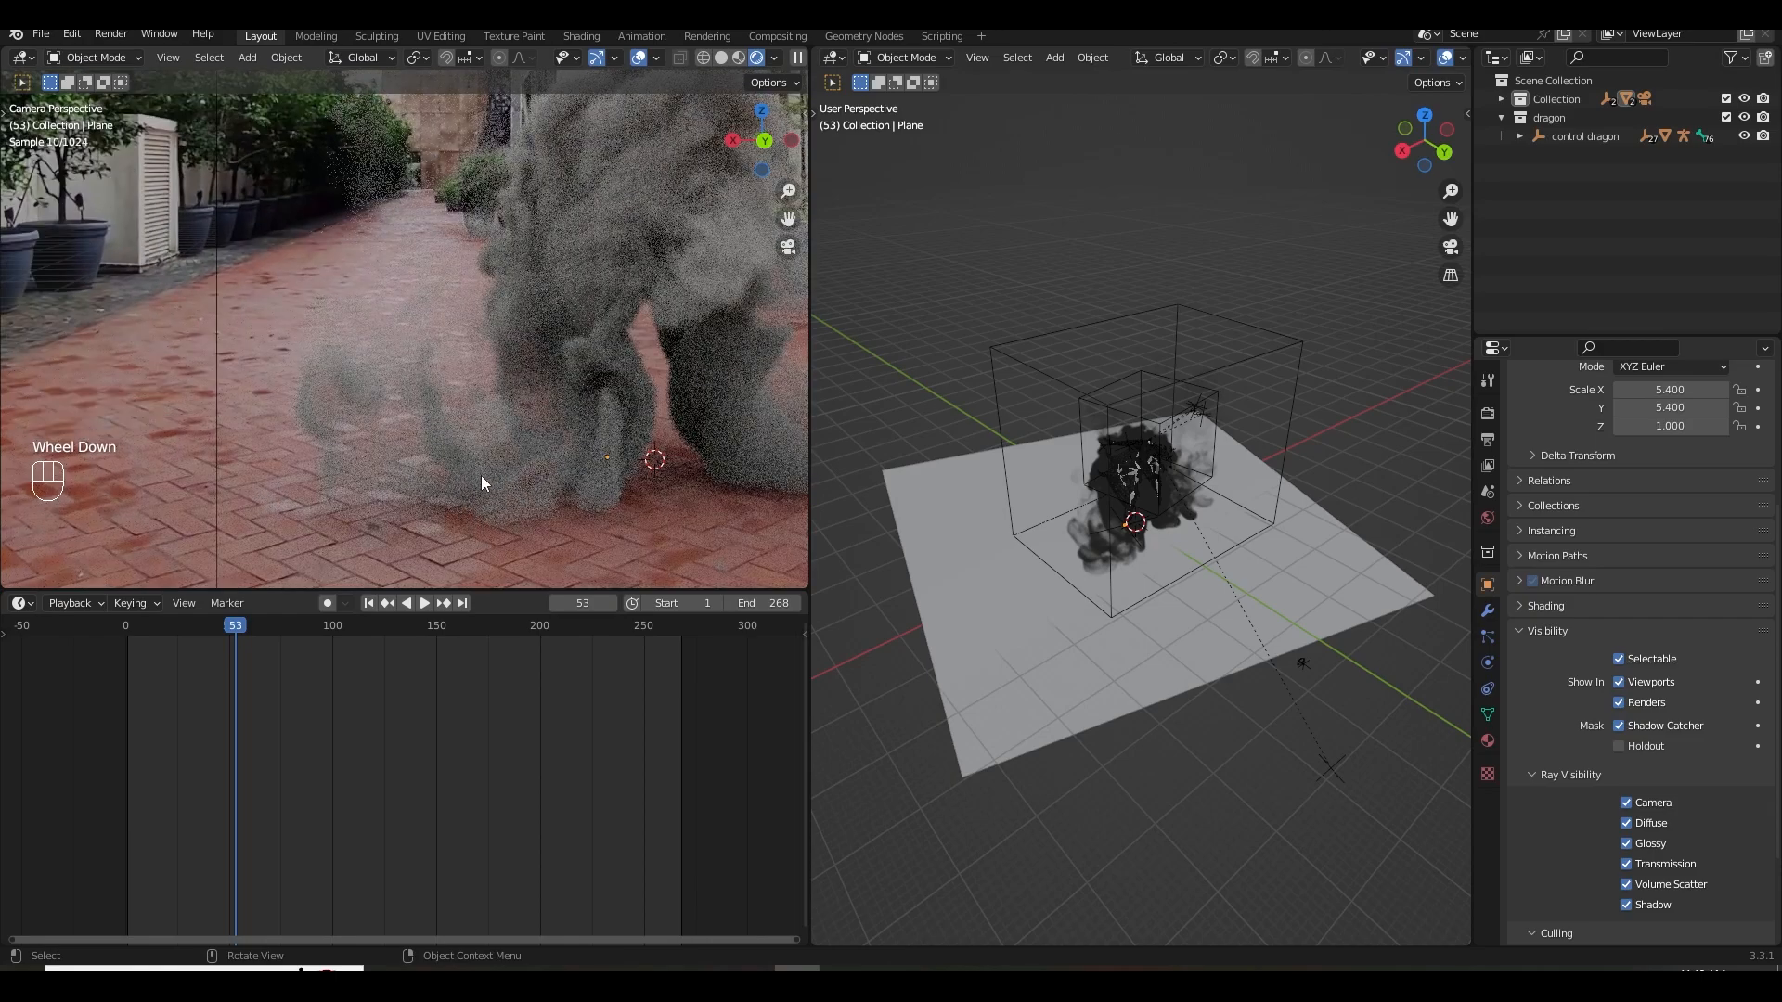
click(1618, 725)
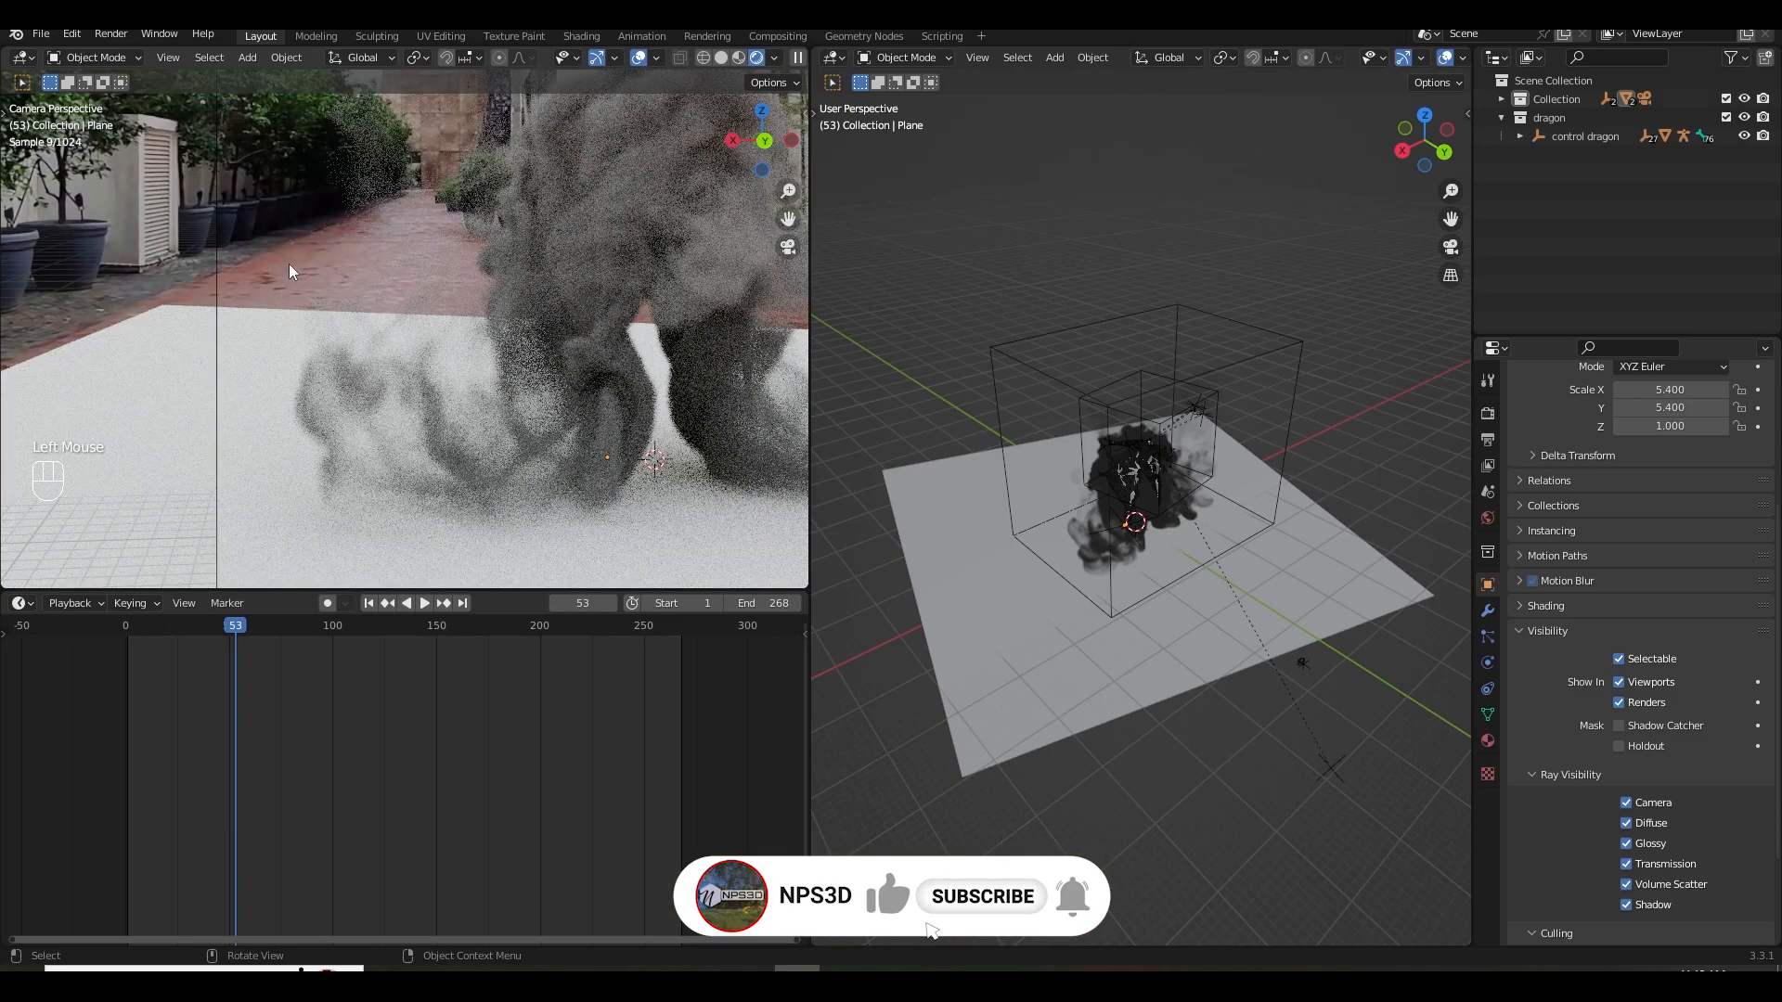
Select the ground plane and change the timeline area to the Shader Editor with its sidebar hidden.
click(1017, 644)
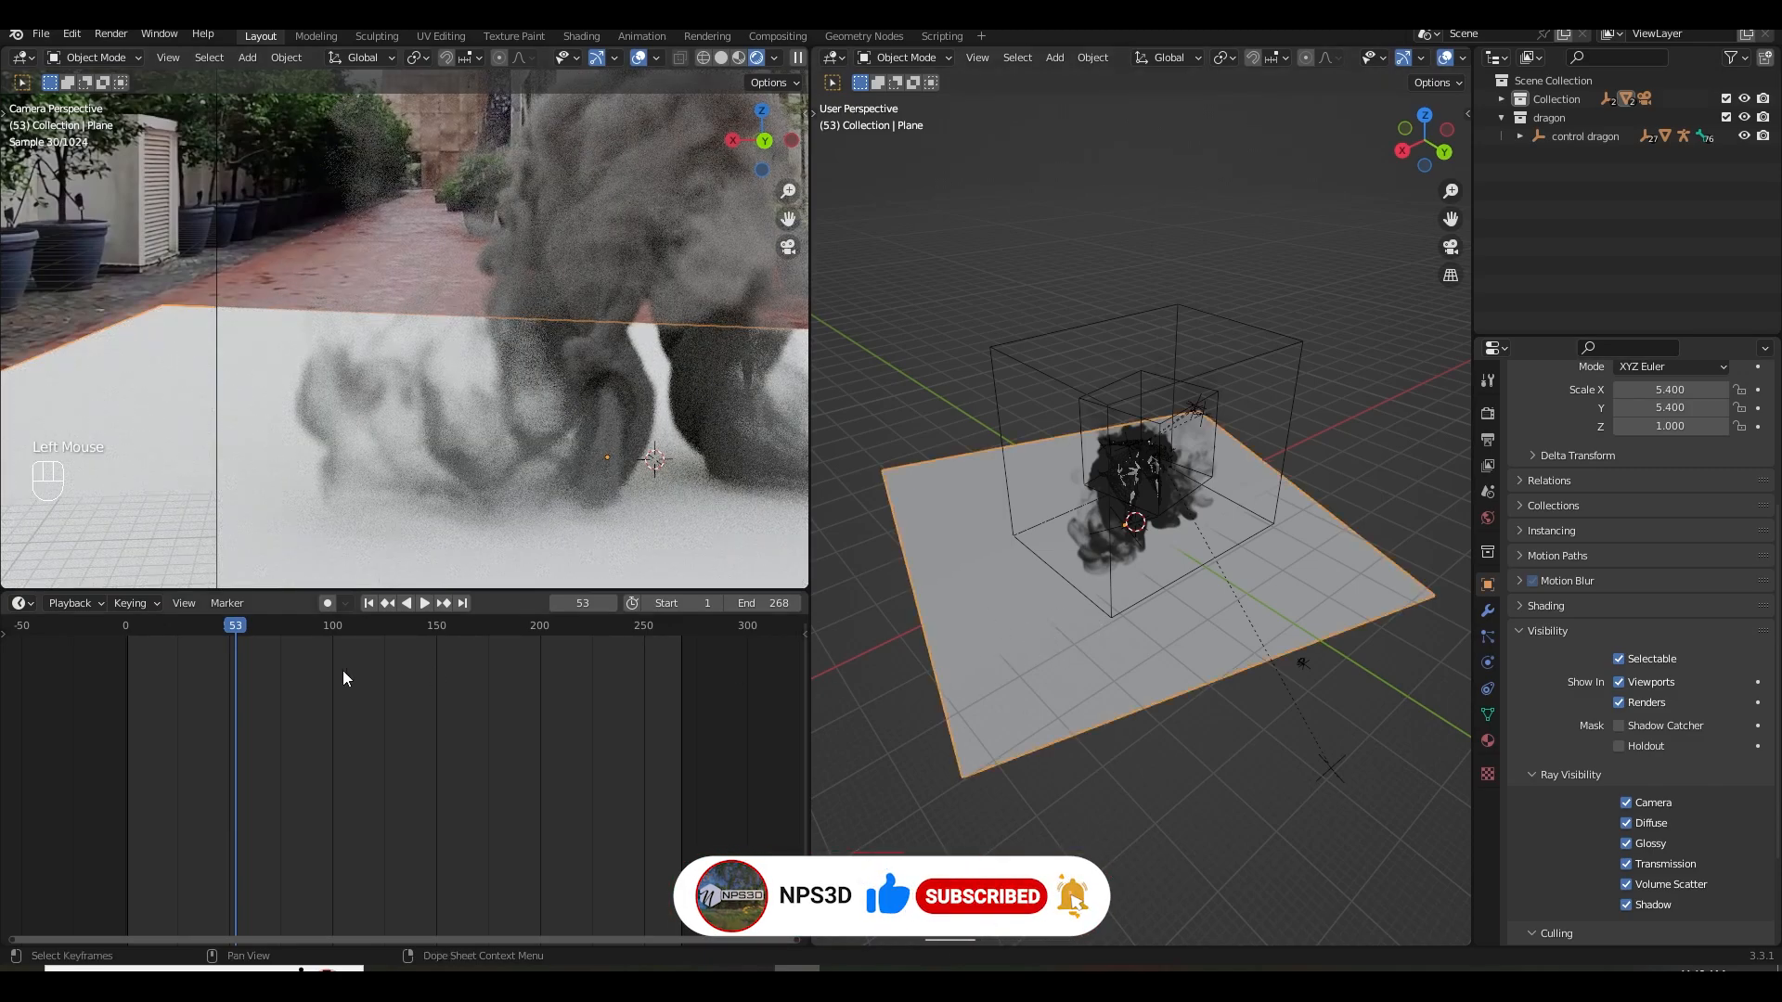
click(15, 605)
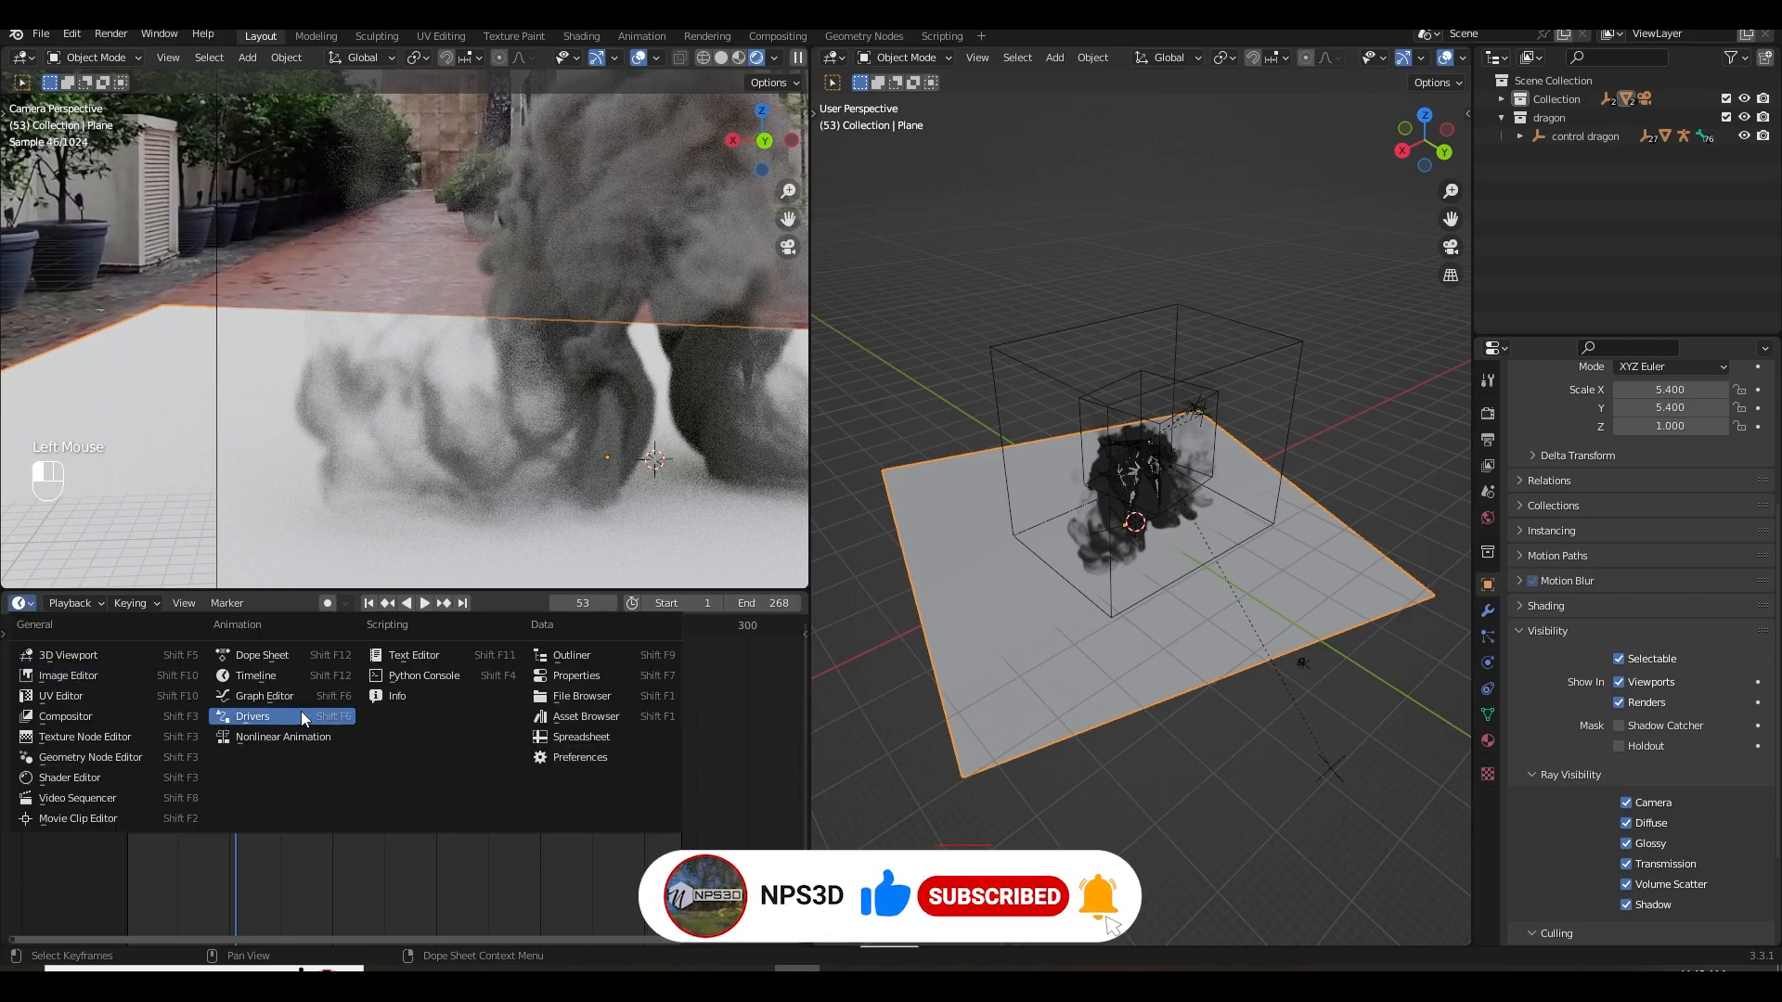
click(80, 779)
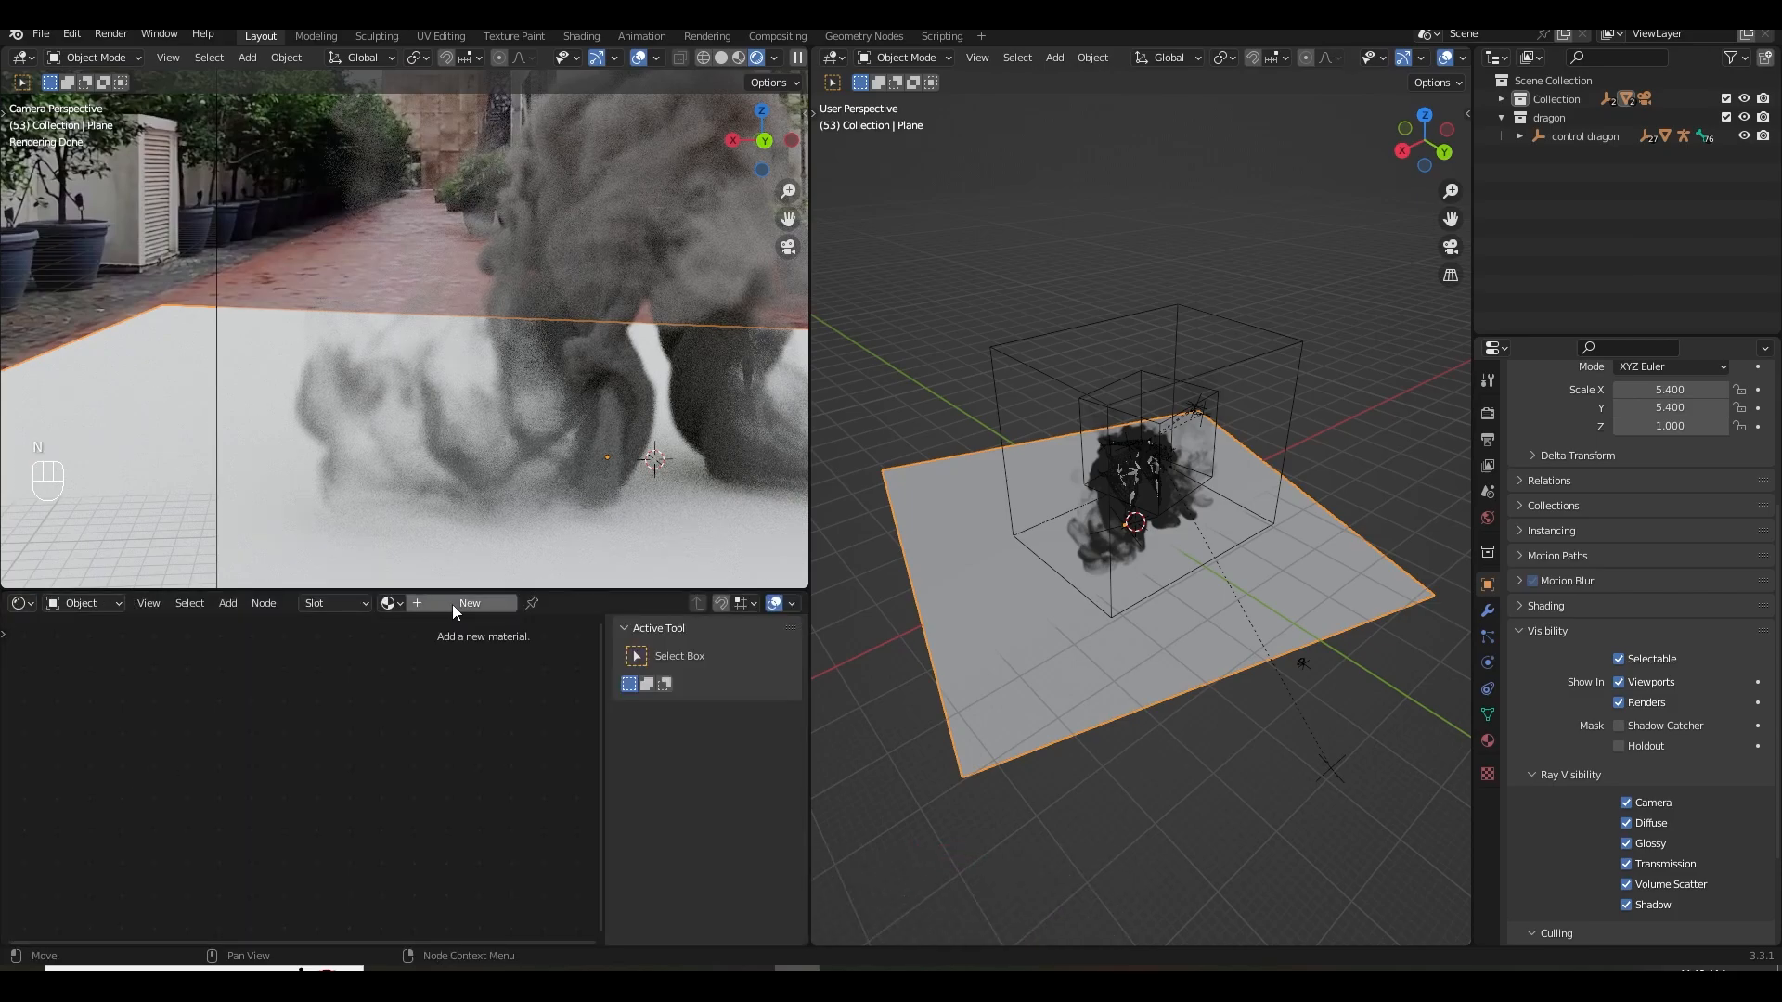
key(n)
Create a new material for the ground plane and name it "ground".
click(458, 603)
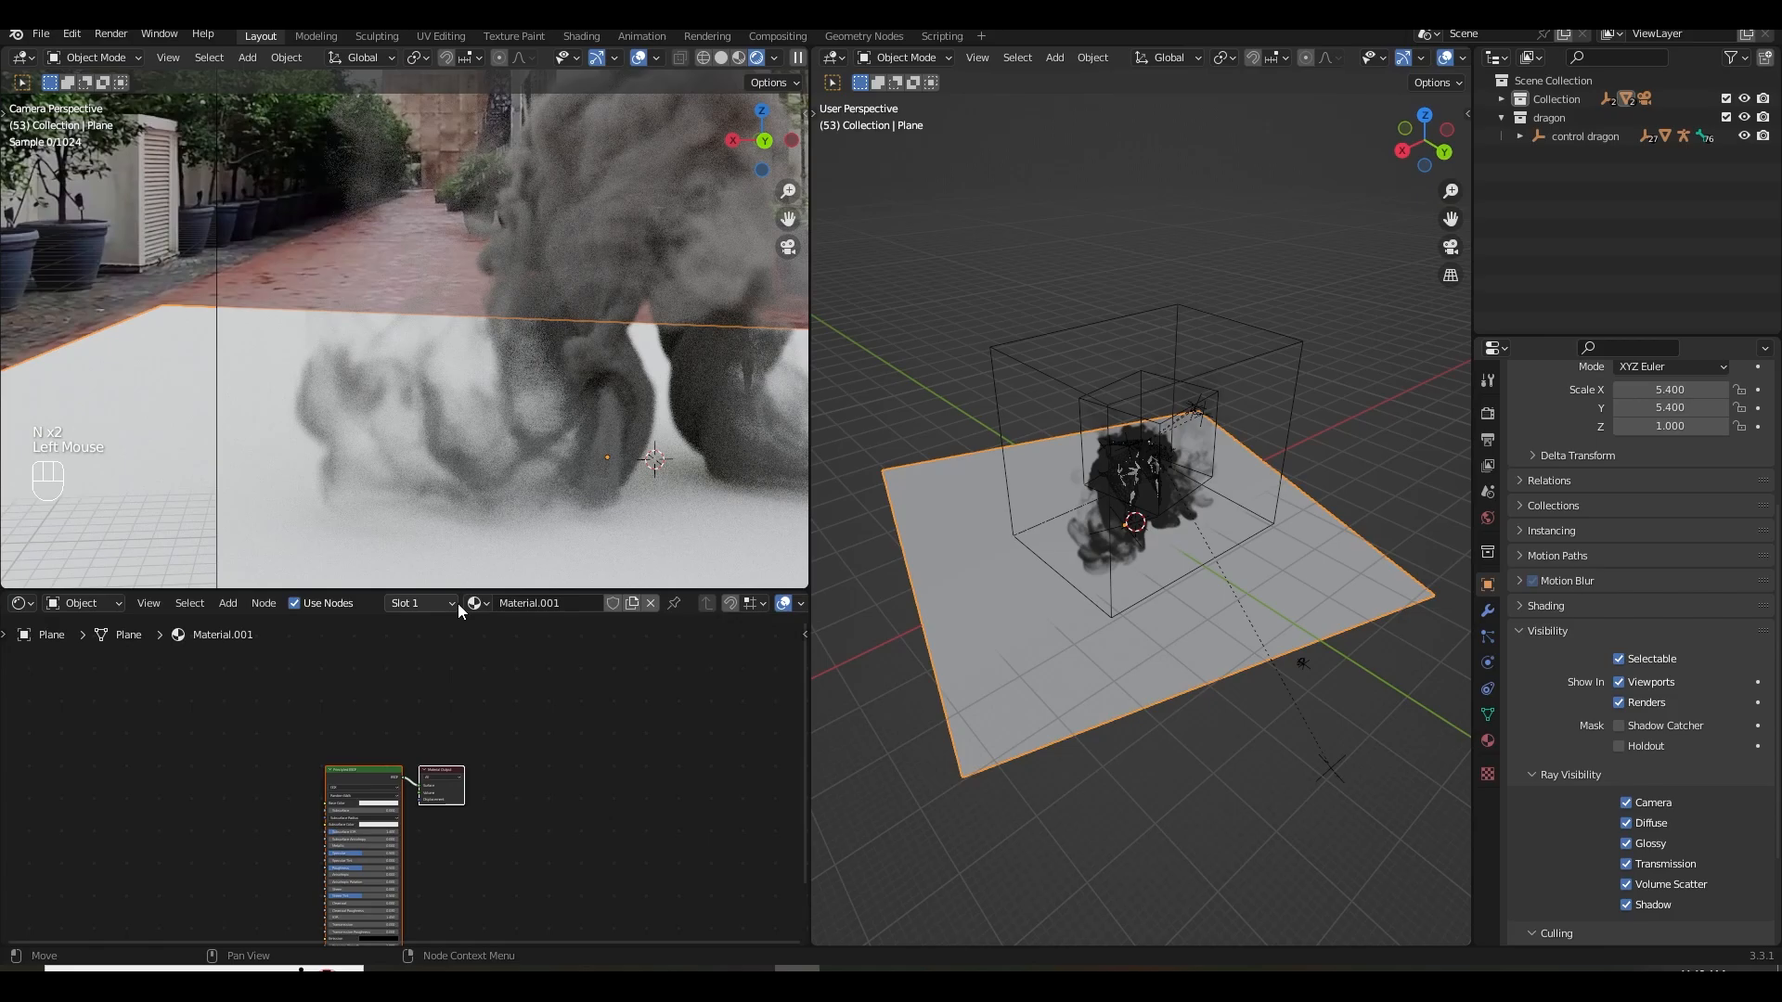
double_click(566, 606)
text(grou)
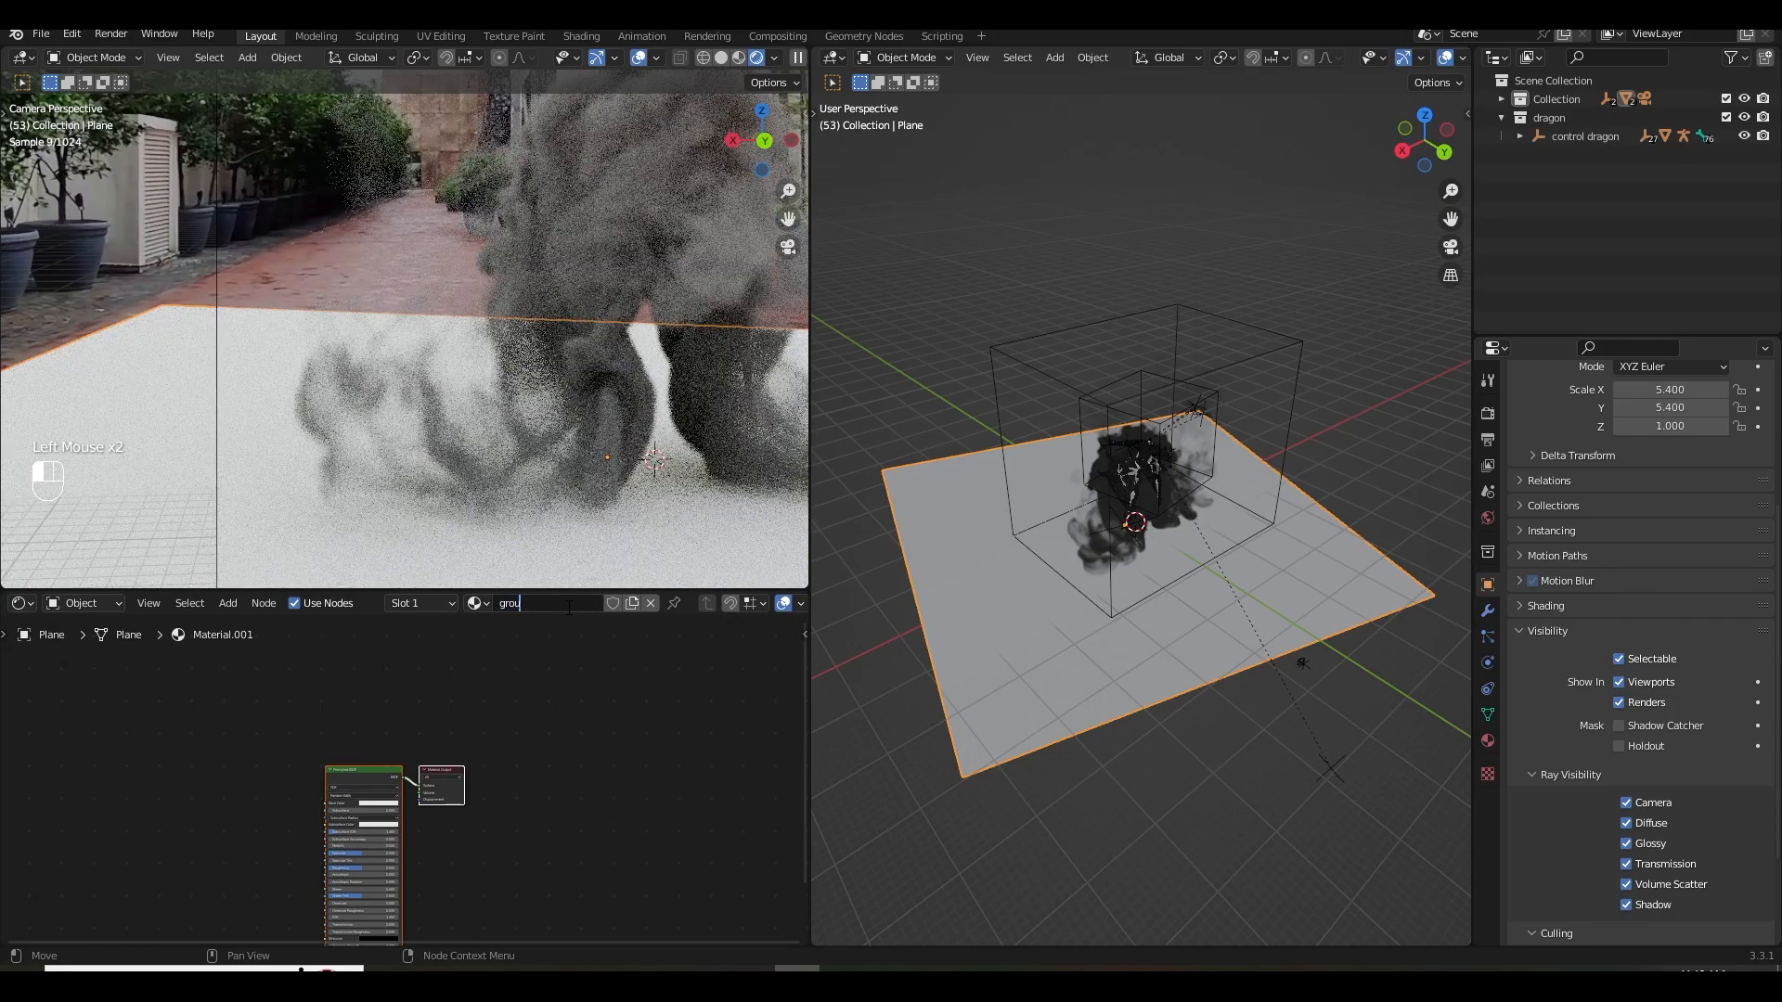
text(nd)
key(Return)
scroll(537, 783, up, 3)
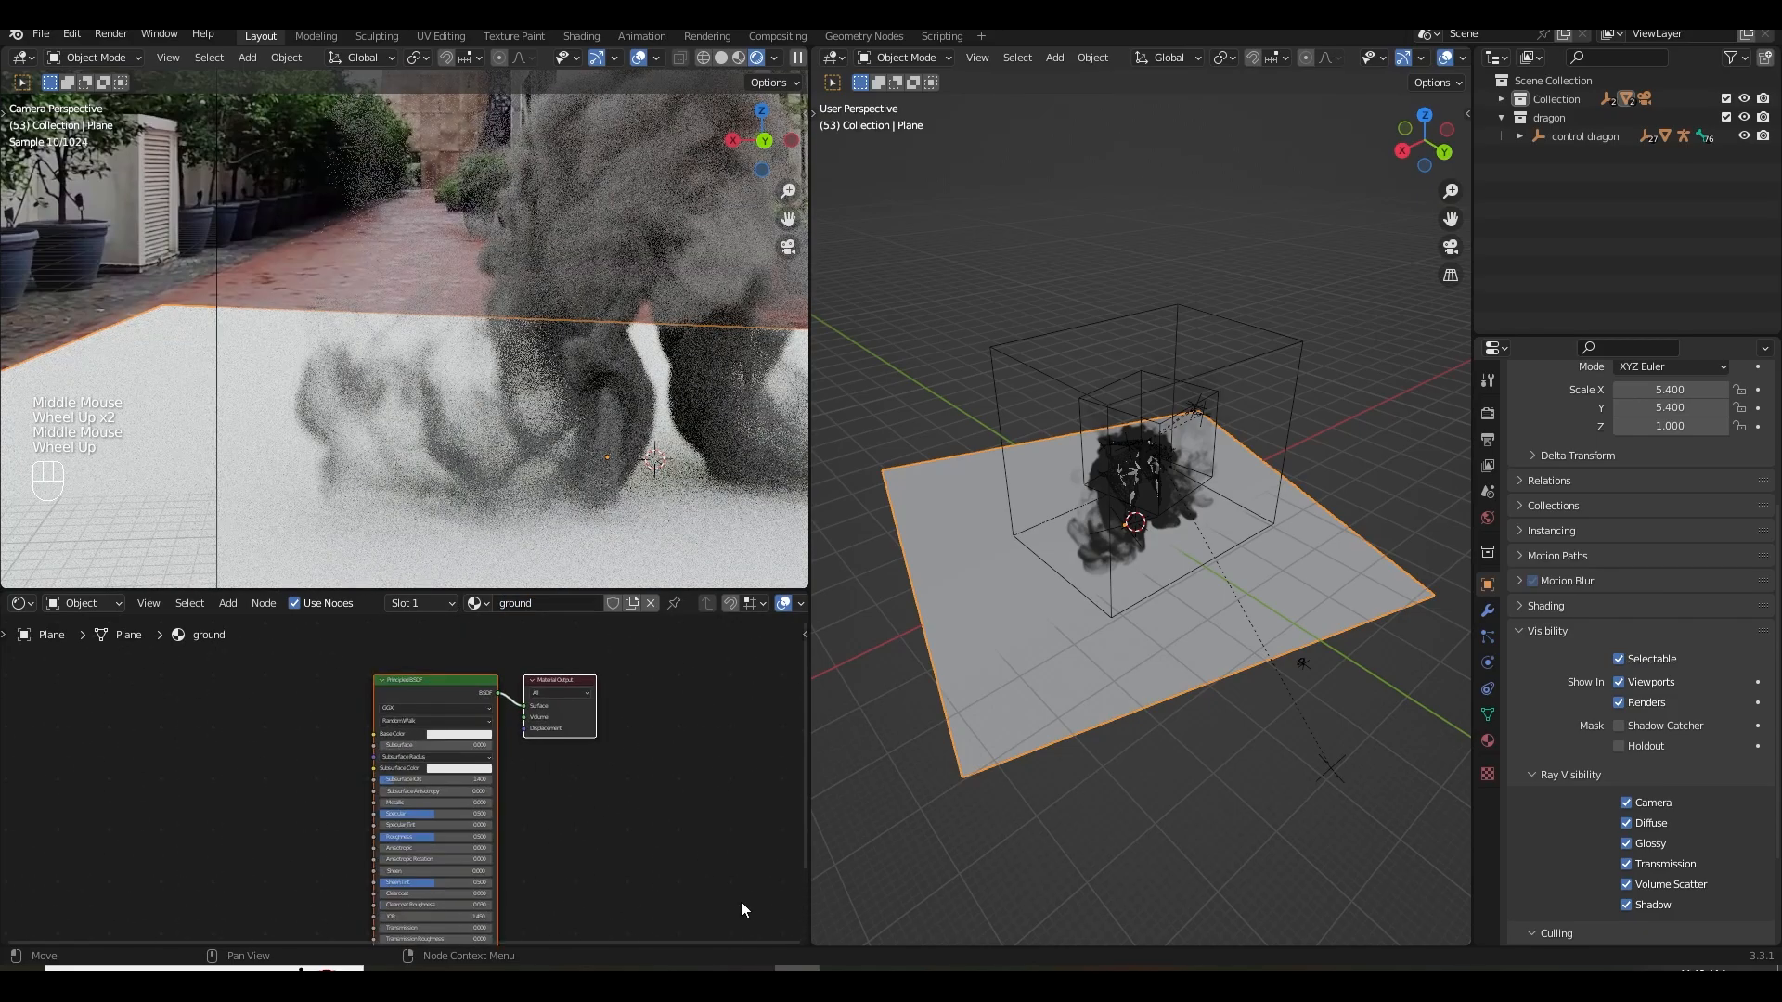
Bring the cloud 2.mp4 footage into the ground material as a texture node and connect its Color output to Base Color.
drag(742, 967, 183, 776)
middle_drag(237, 788, 240, 789)
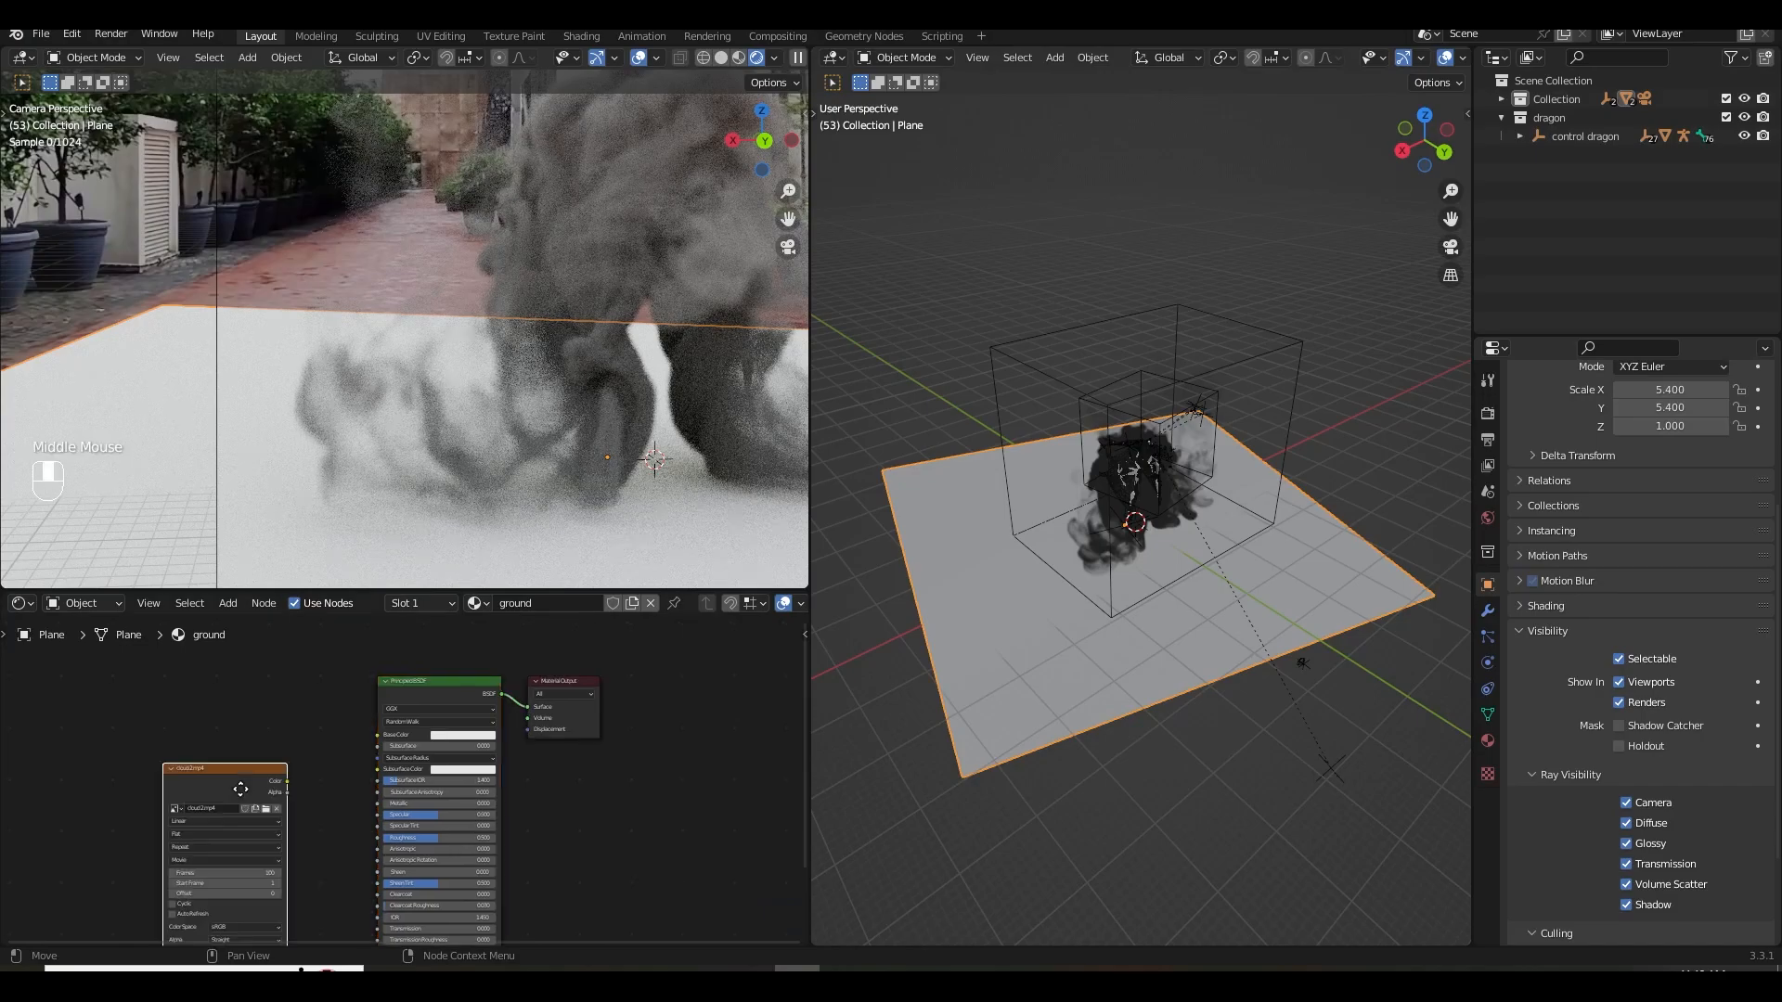
scroll(240, 789, up, 3)
drag(436, 728, 664, 678)
middle_drag(556, 798, 568, 742)
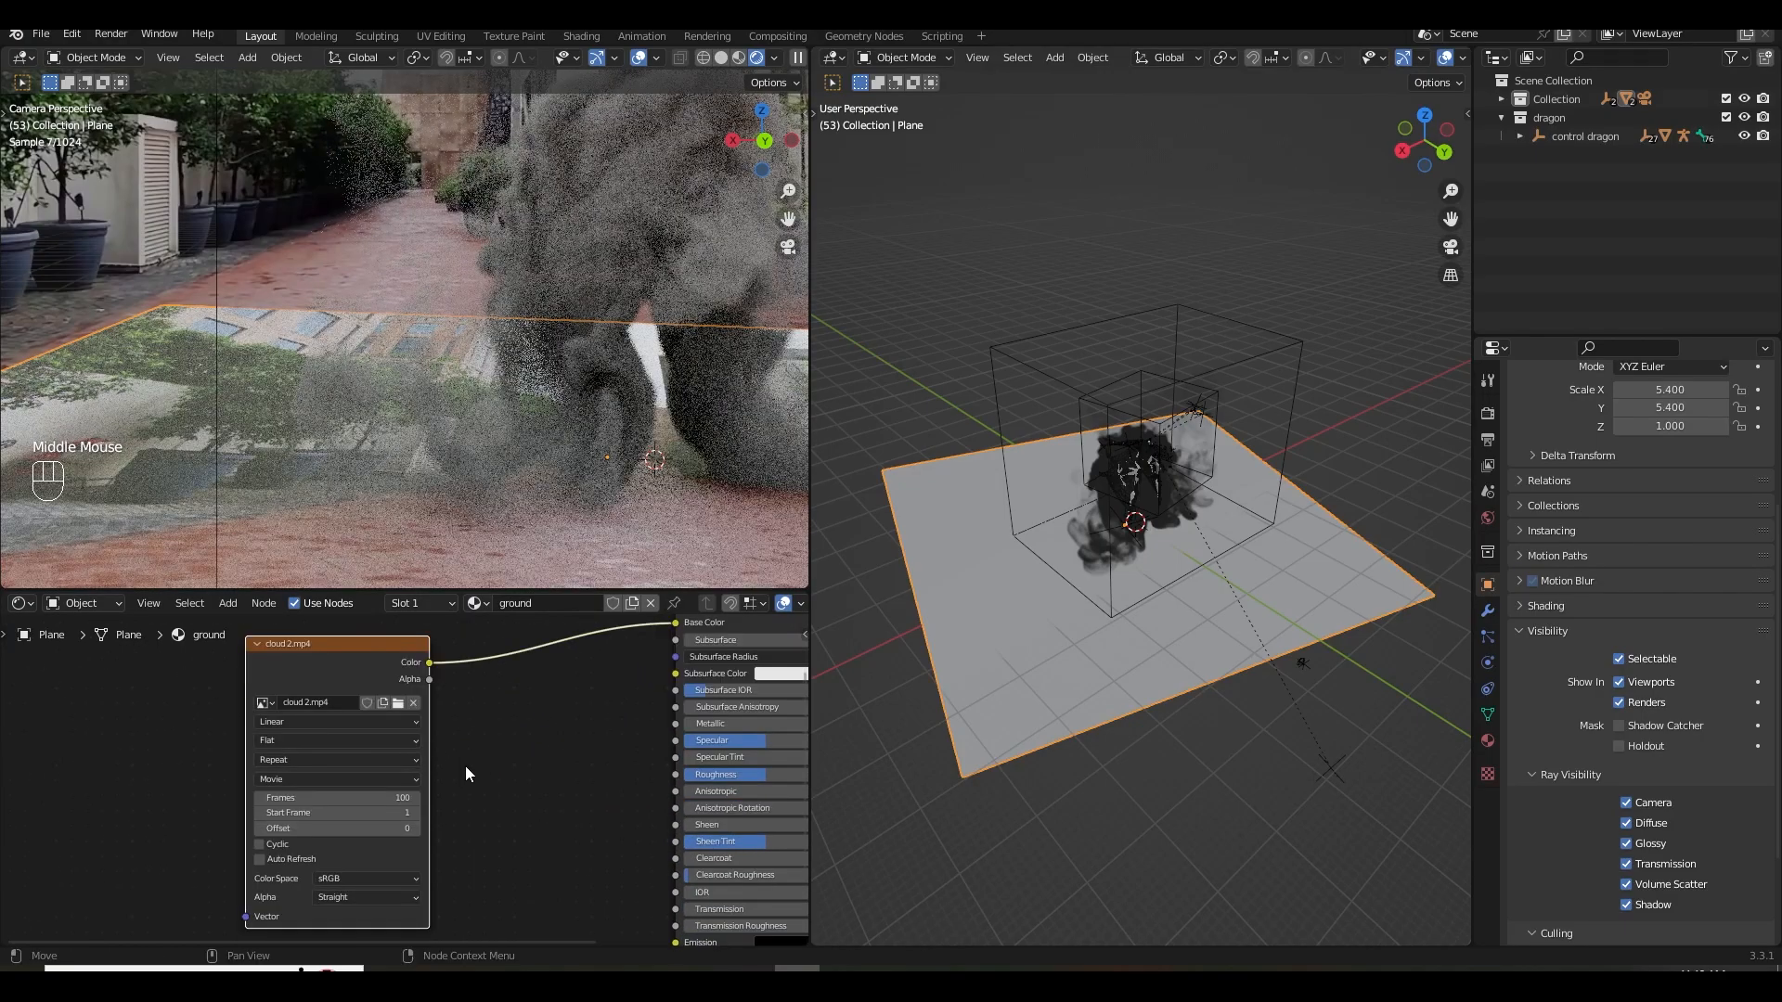
Set the footage texture to 1000 frames, enable Cyclic and Auto Refresh, and change its extension to Clip.
click(344, 800)
text(1000)
key(Return)
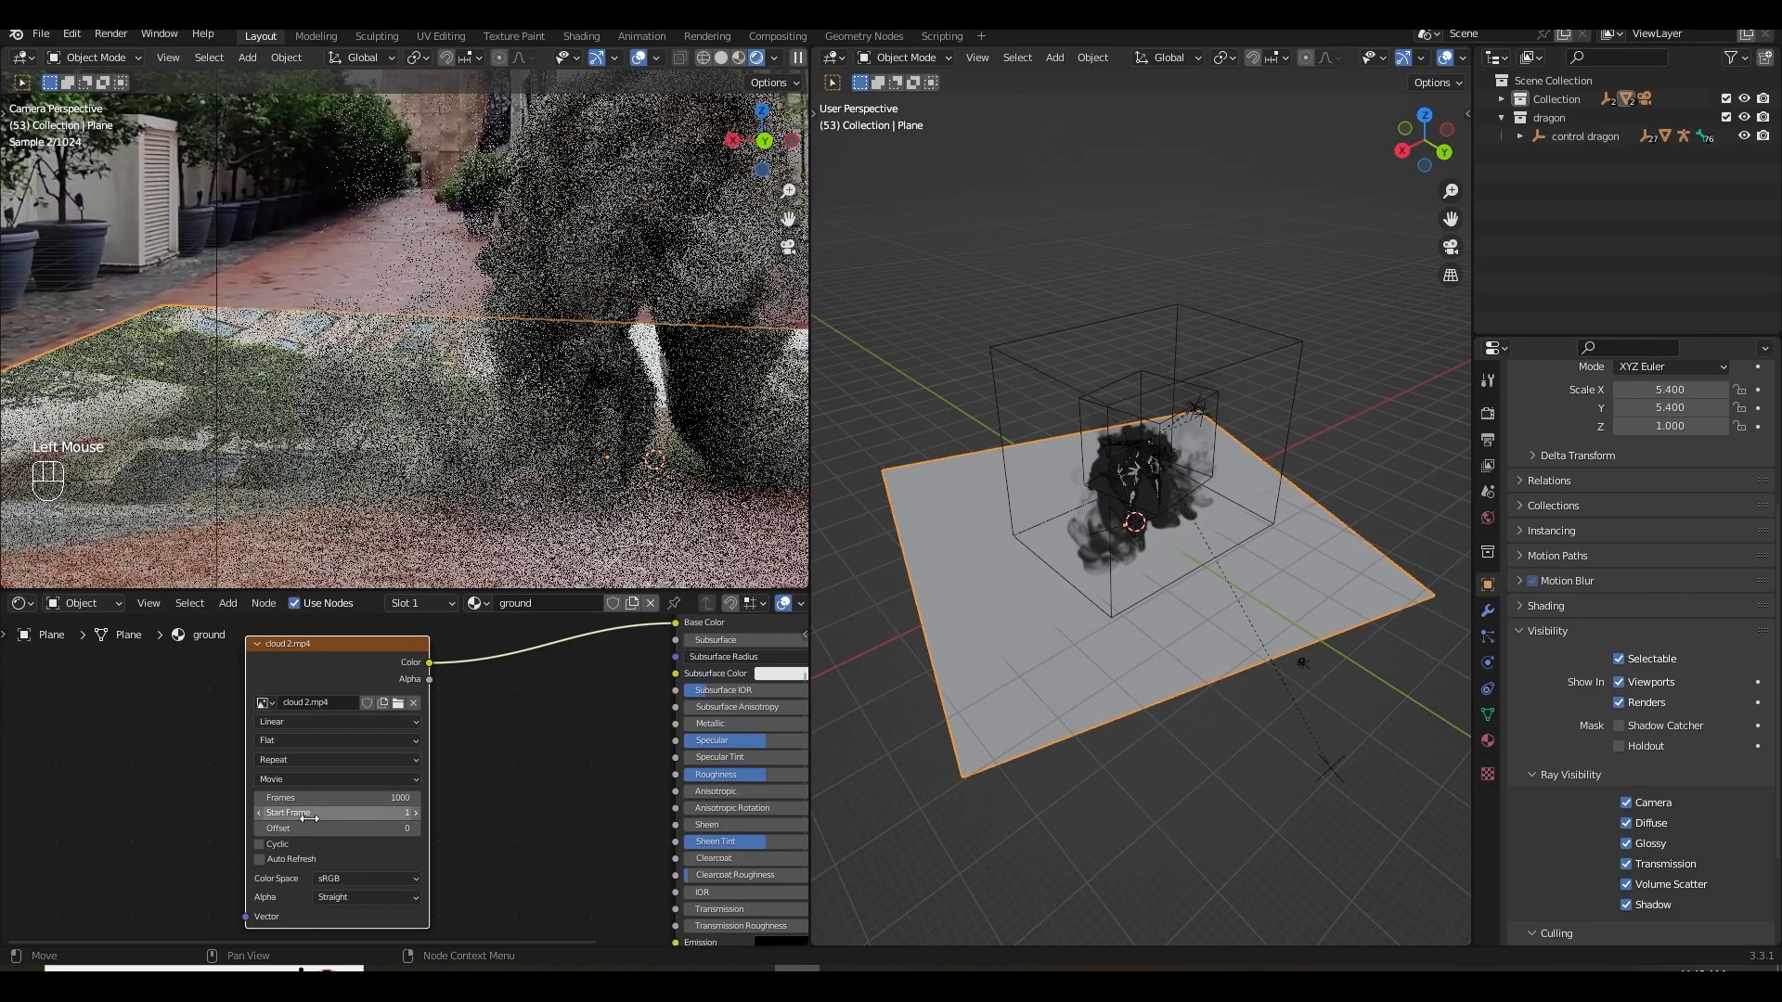
click(260, 844)
click(260, 861)
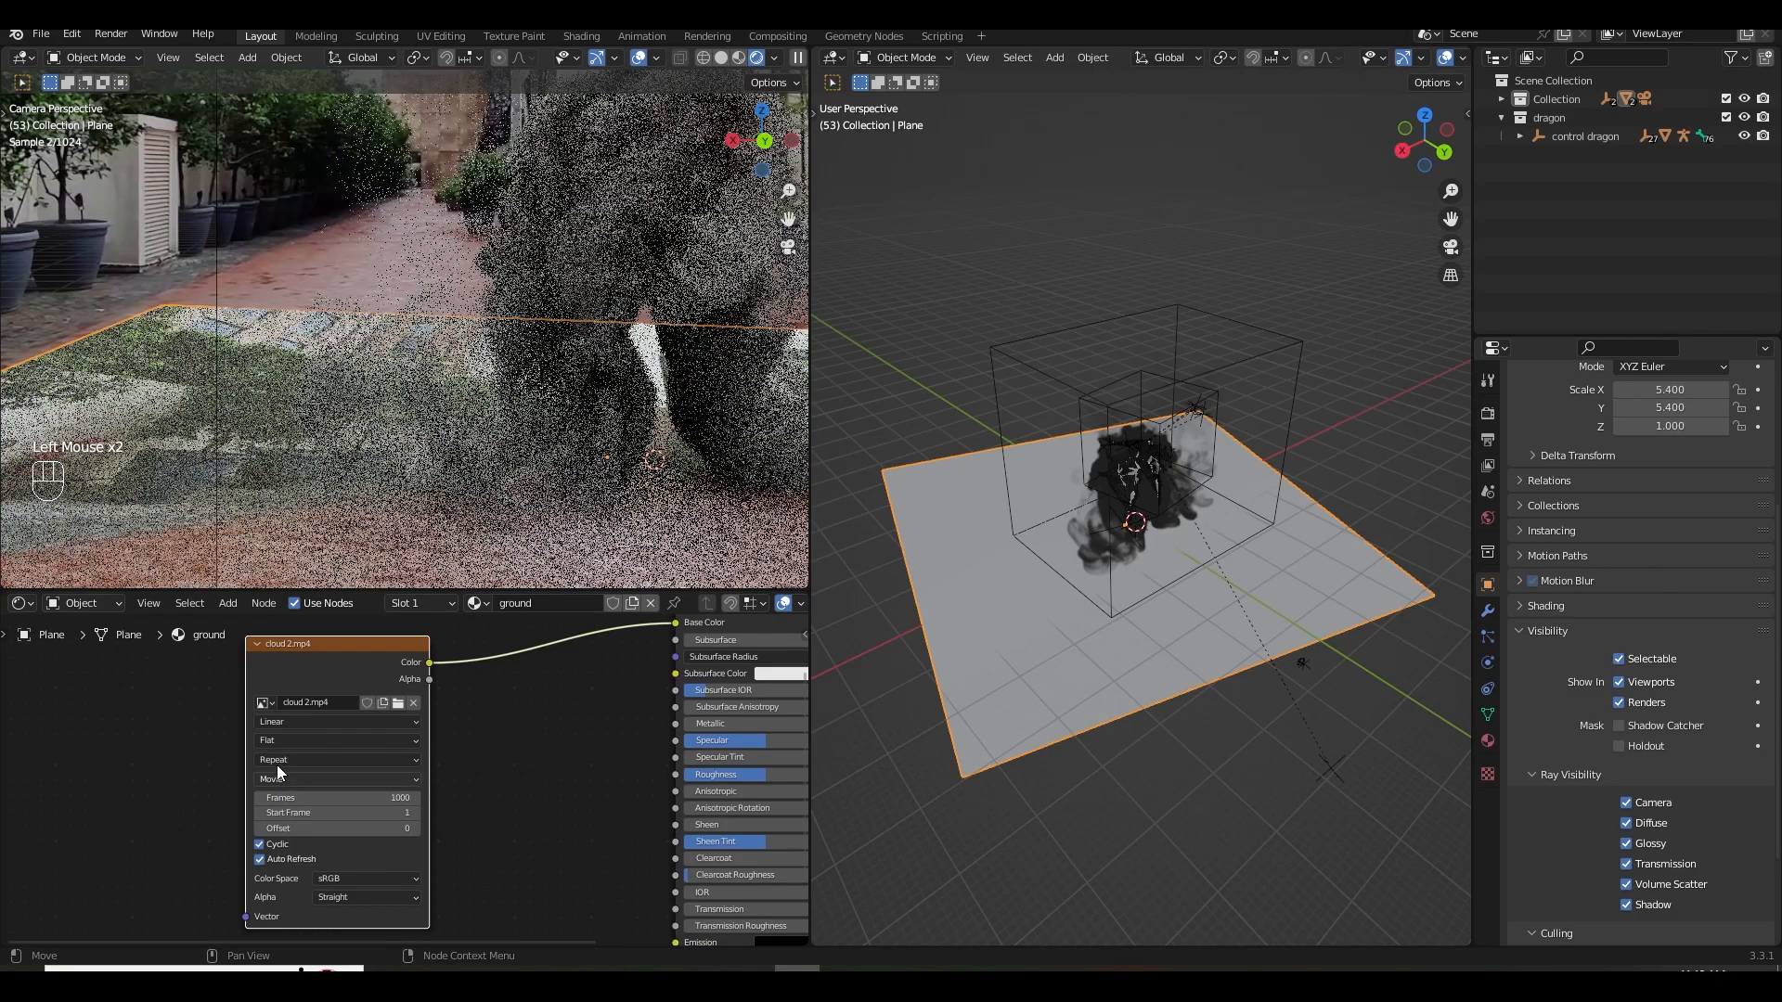
click(277, 761)
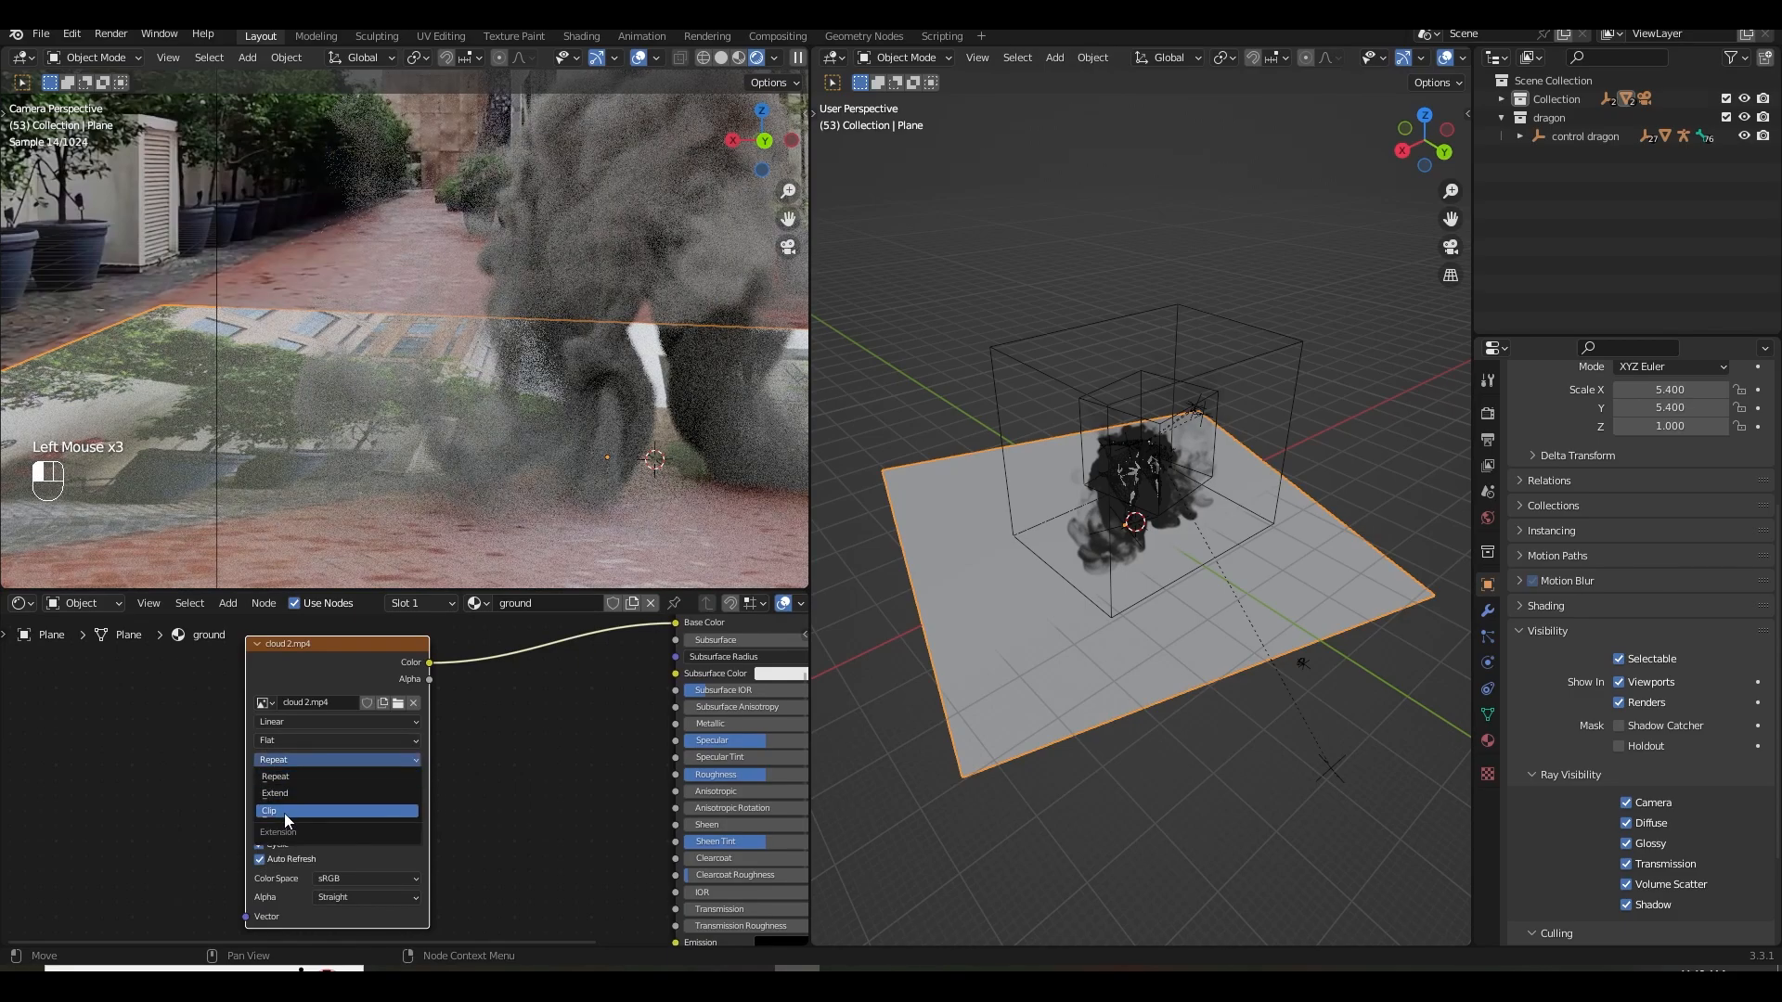
click(284, 811)
scroll(336, 531, down, 3)
scroll(485, 450, up, 1)
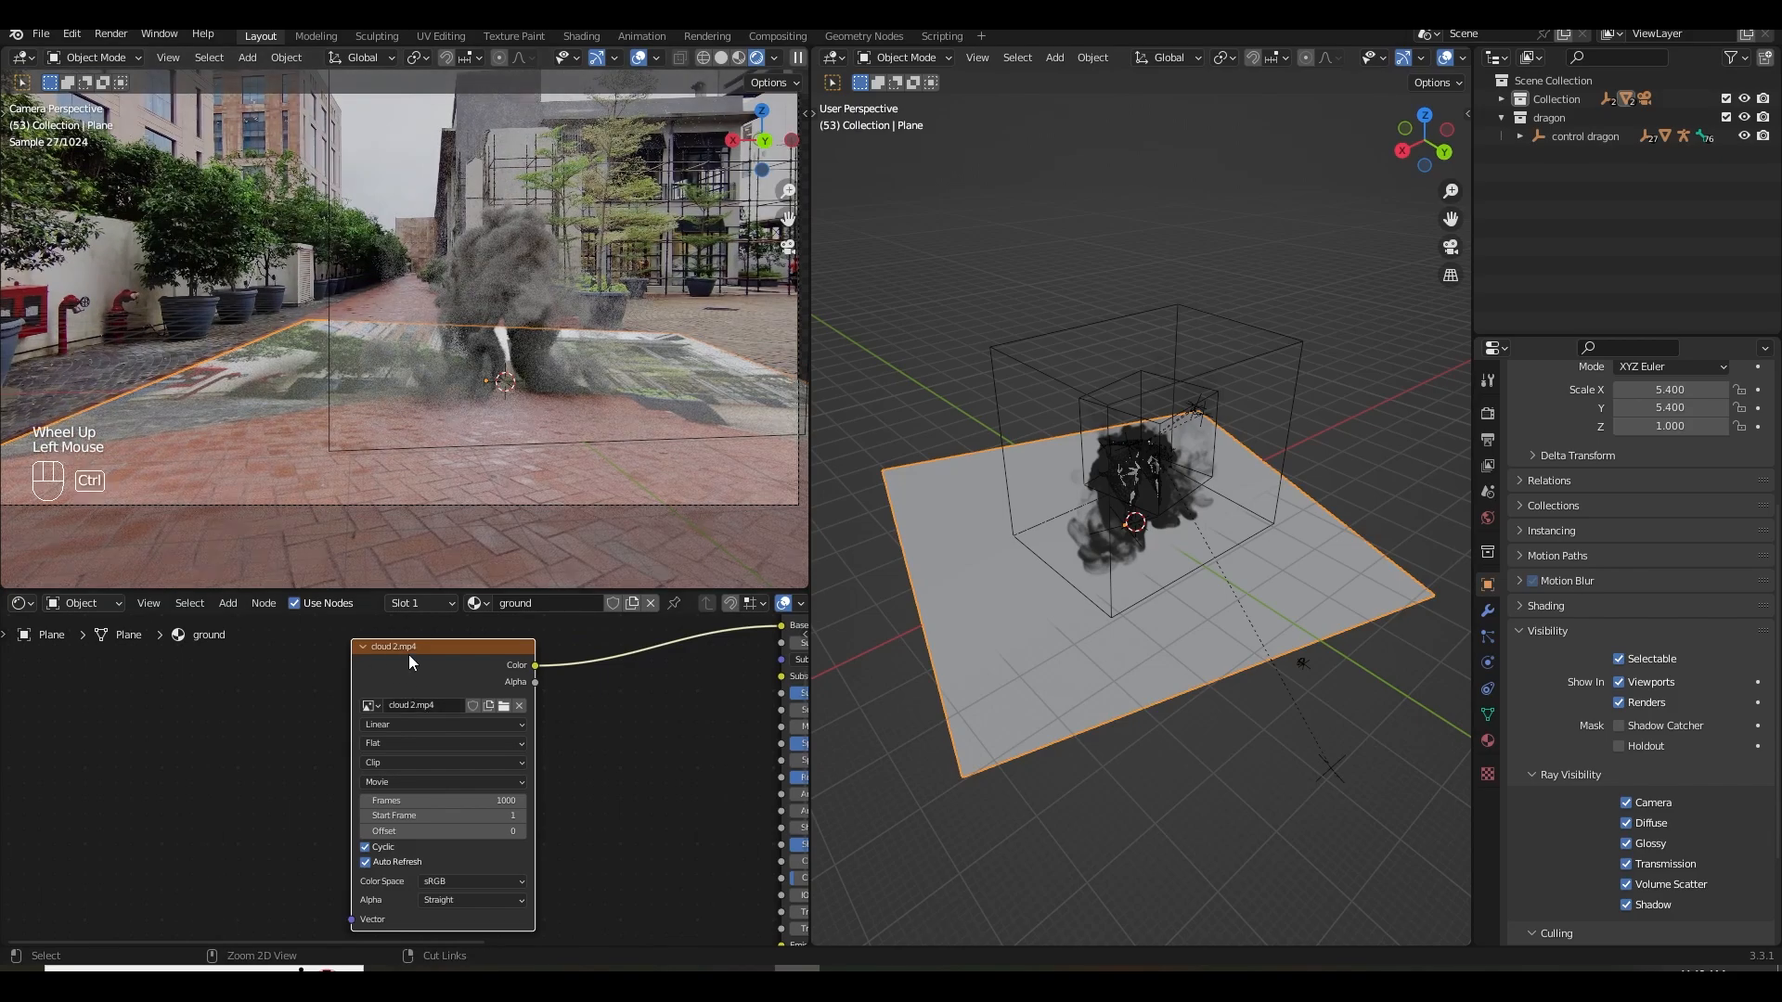
Add Texture Coordinate and Mapping nodes to the footage texture, save the file, and feed the Window output into the Mapping Vector.
key(ctrl+t)
key(ctrl+s)
middle_drag(169, 789, 322, 770)
scroll(322, 770, up, 3)
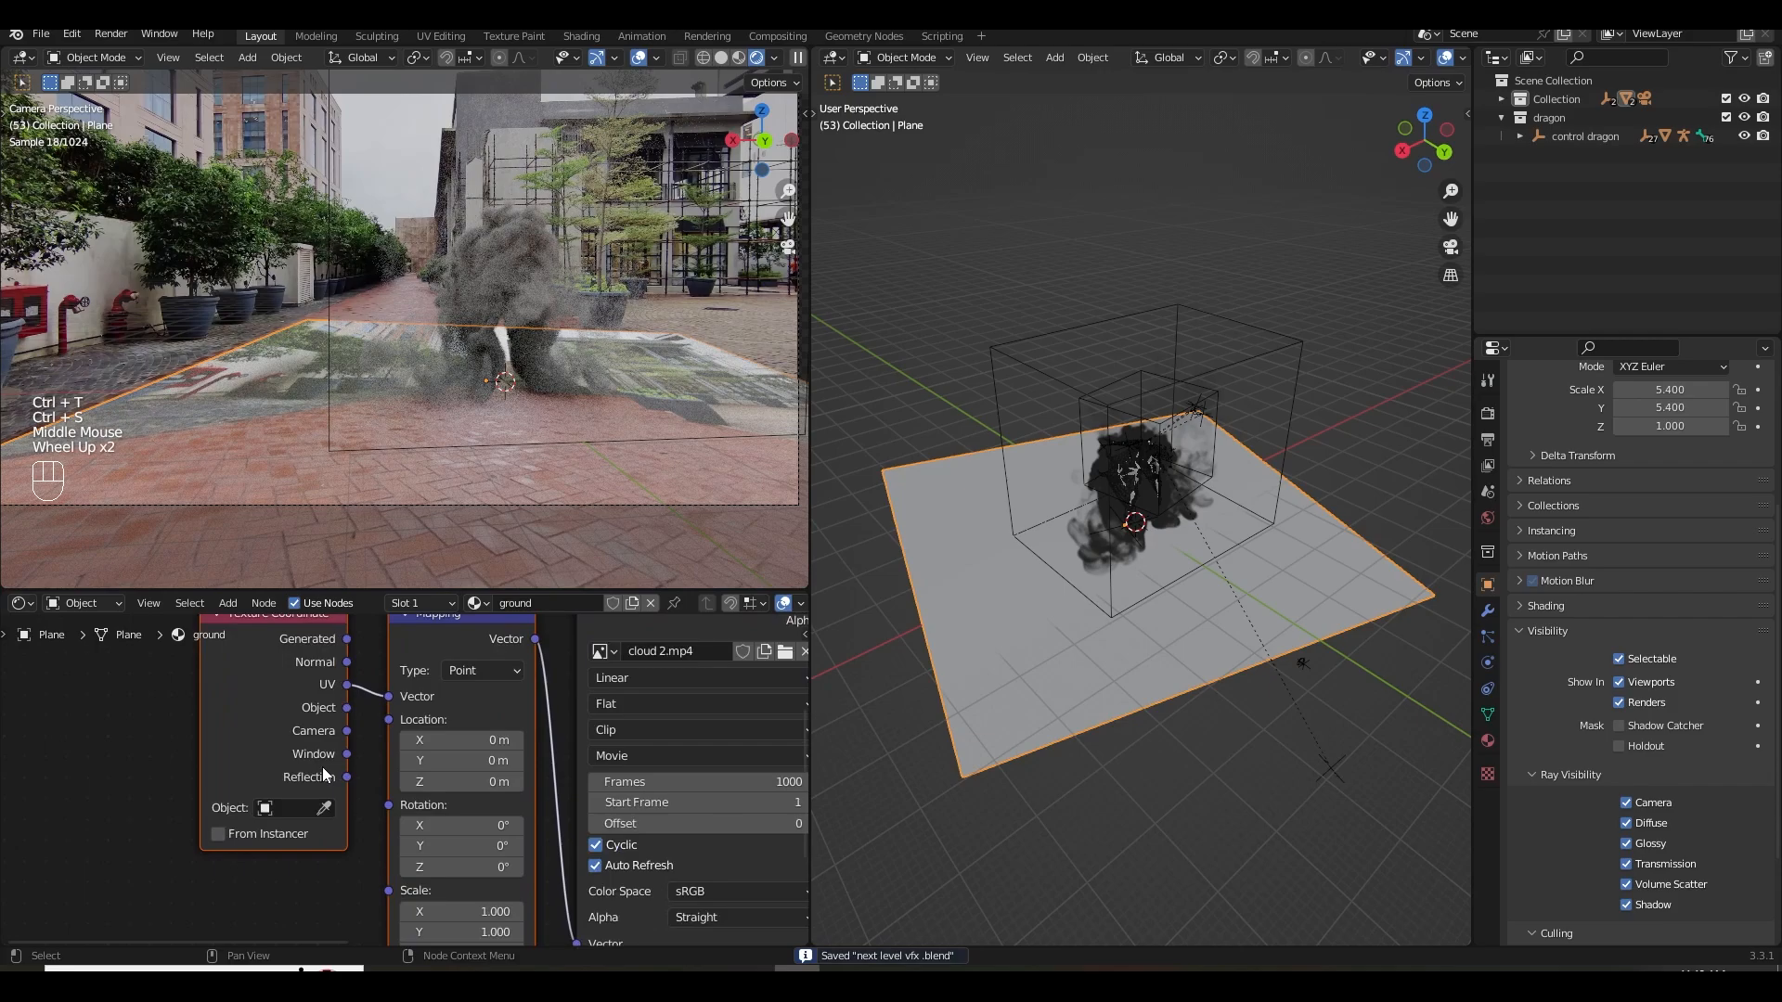
middle_drag(243, 696, 308, 786)
drag(309, 792, 181, 793)
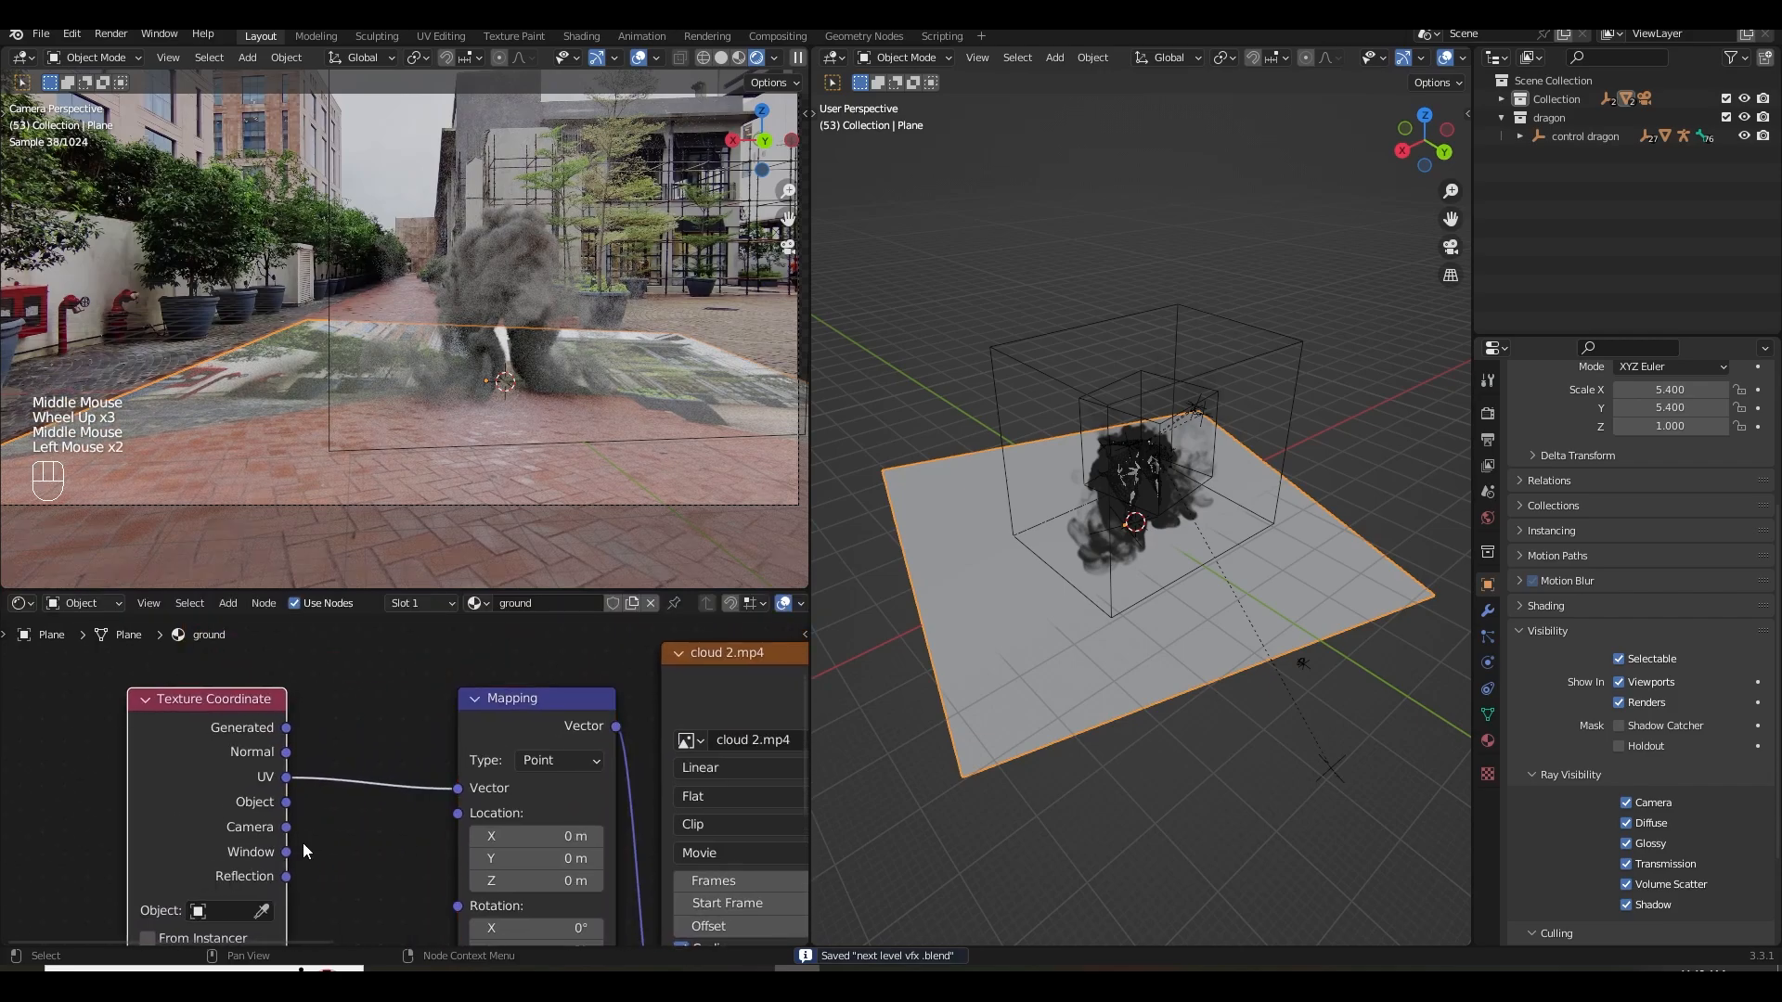
drag(287, 855, 457, 787)
Set the ground material's Roughness to 1.000 in its Principled BSDF node.
scroll(459, 481, up, 2)
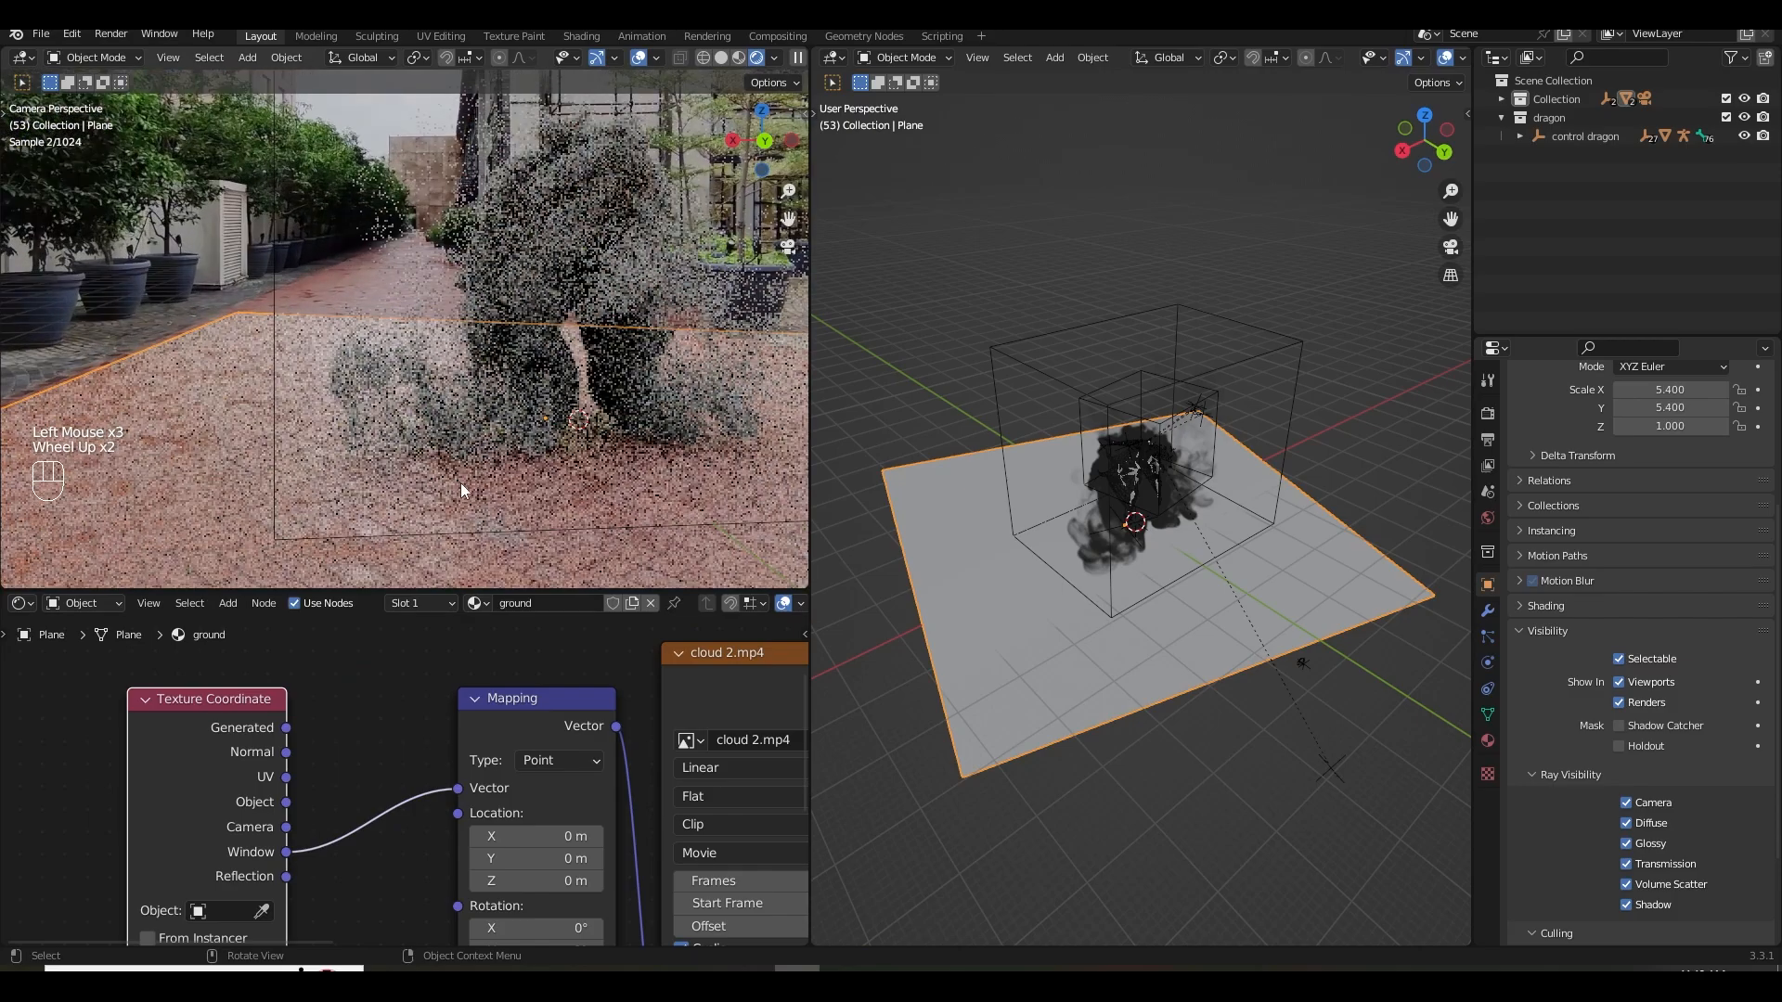
shift+middle_drag(460, 482, 555, 509)
scroll(538, 504, up, 2)
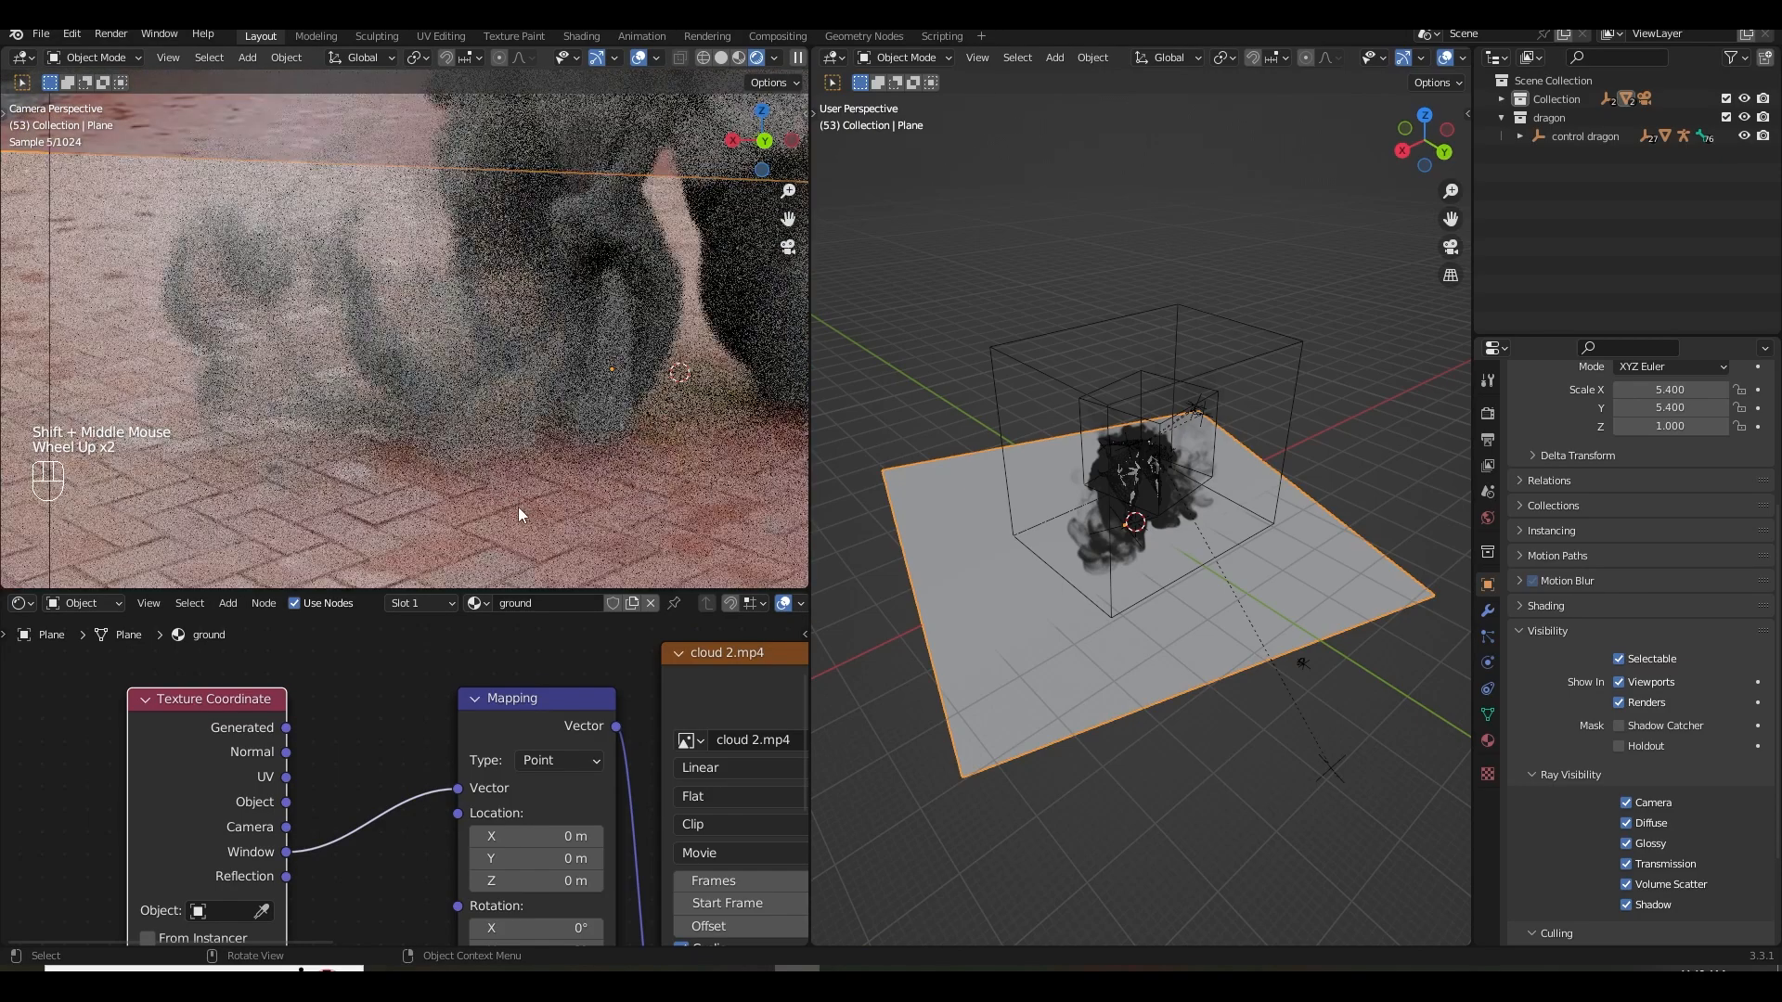
middle_drag(773, 761, 188, 755)
scroll(505, 761, down, 1)
drag(527, 829, 640, 829)
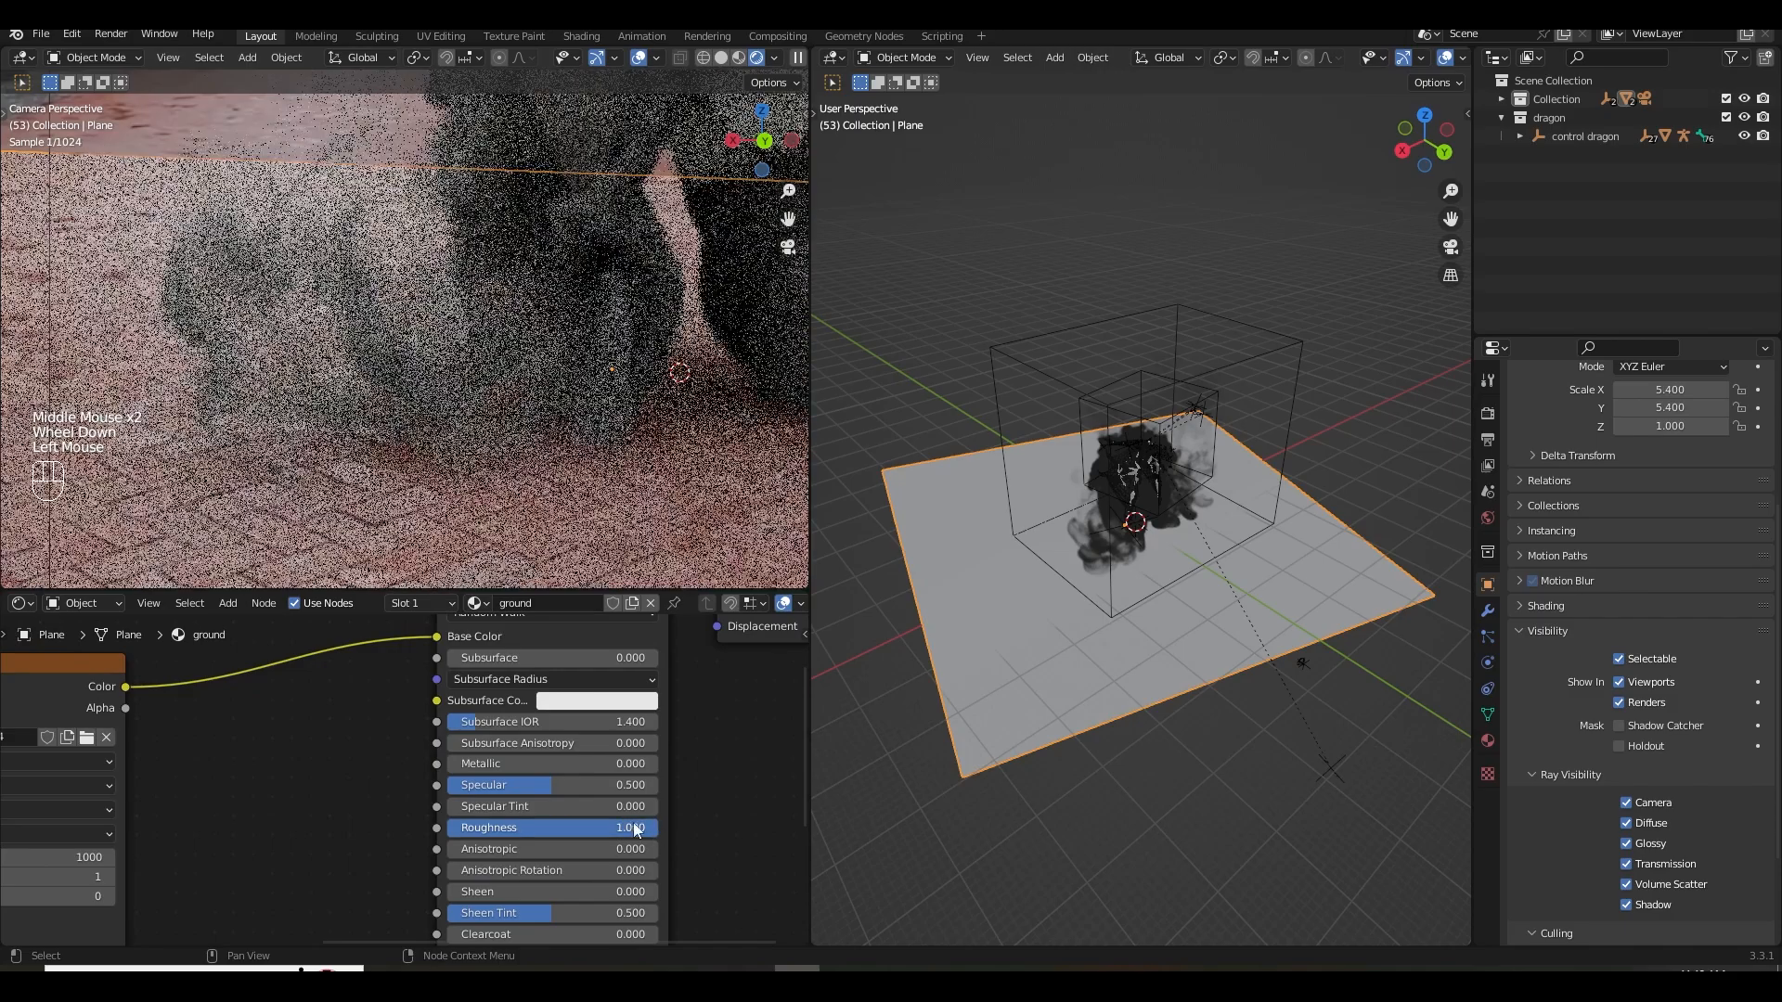
Enable Shadow Catcher on the ground plane again, deselect the plane and save the file.
middle_drag(564, 844, 570, 772)
scroll(241, 366, down, 3)
click(241, 366)
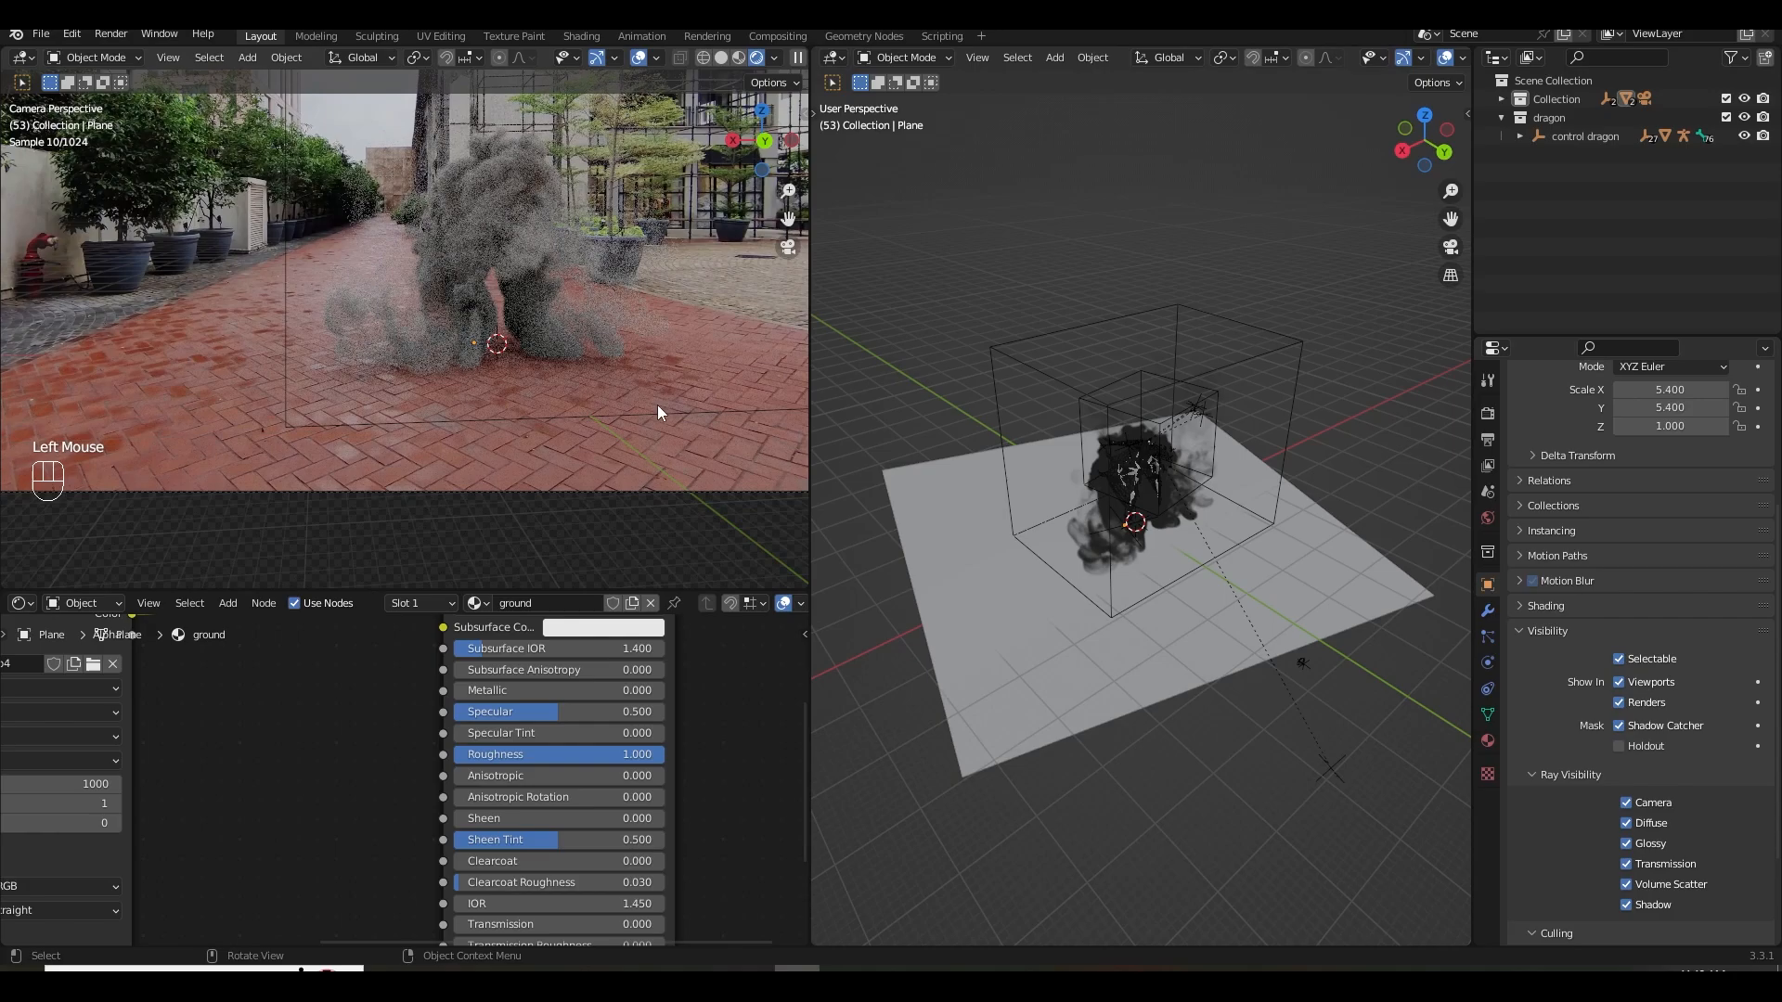
key(ctrl+s)
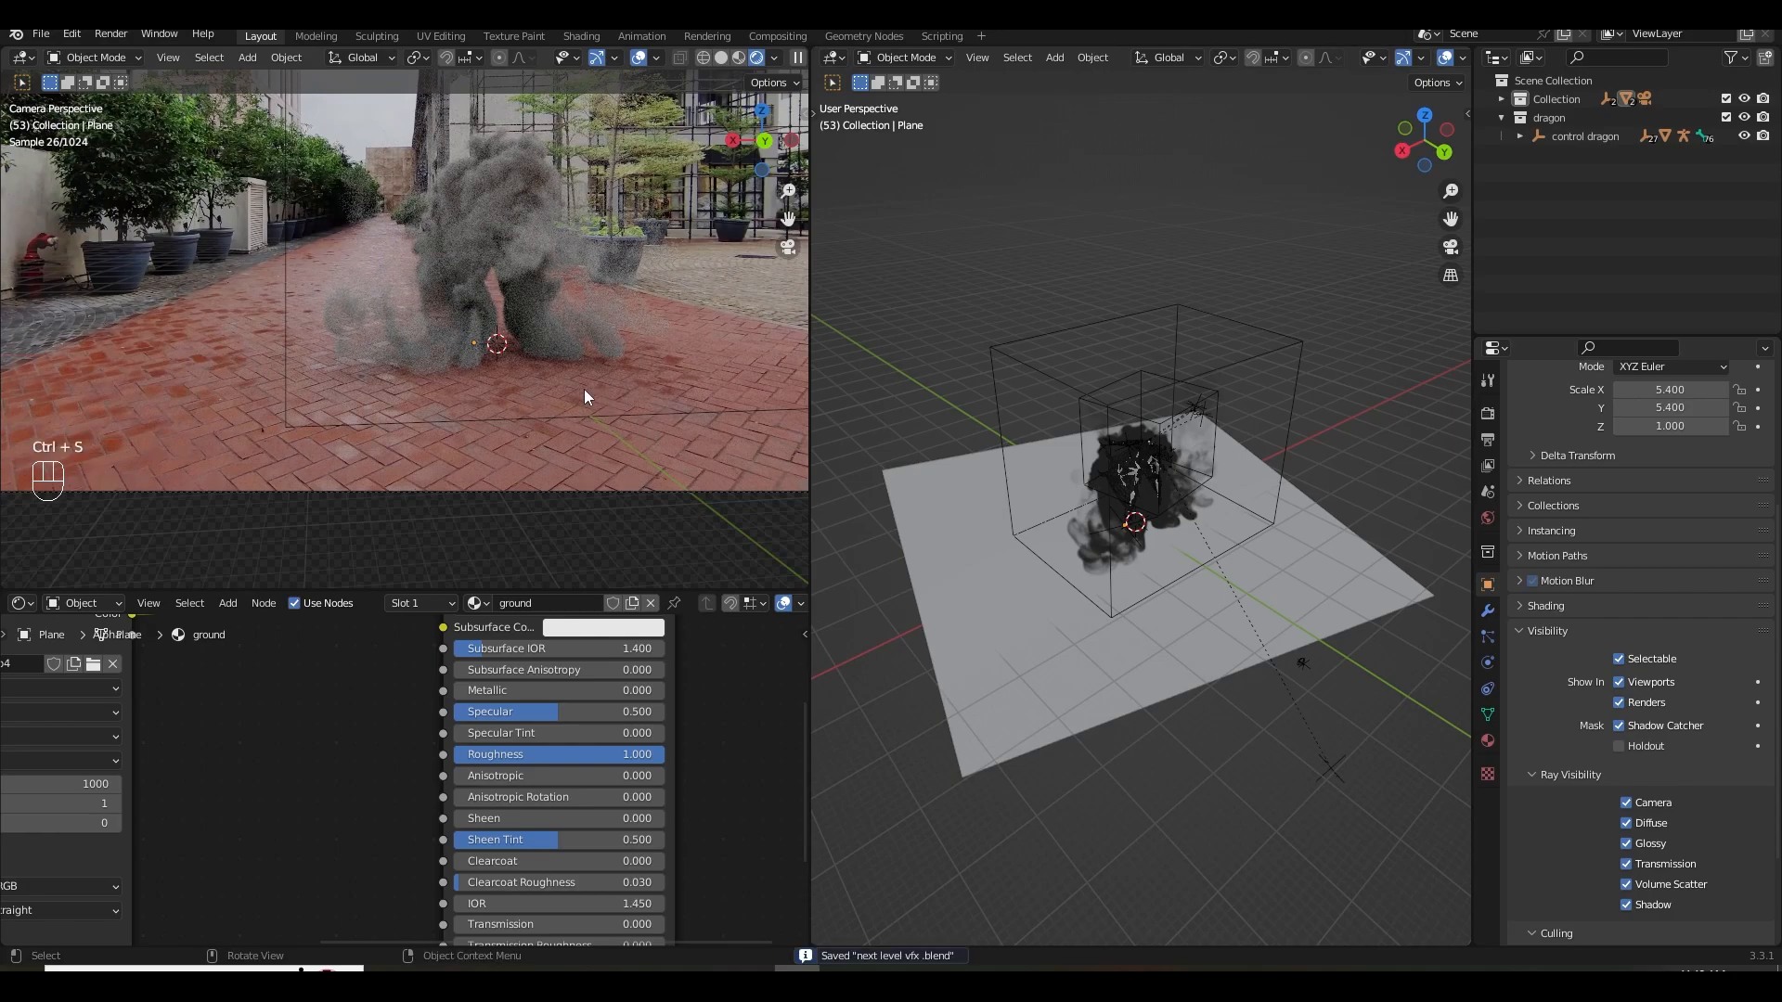
shift+middle_drag(537, 354, 626, 434)
key(ctrl+s)
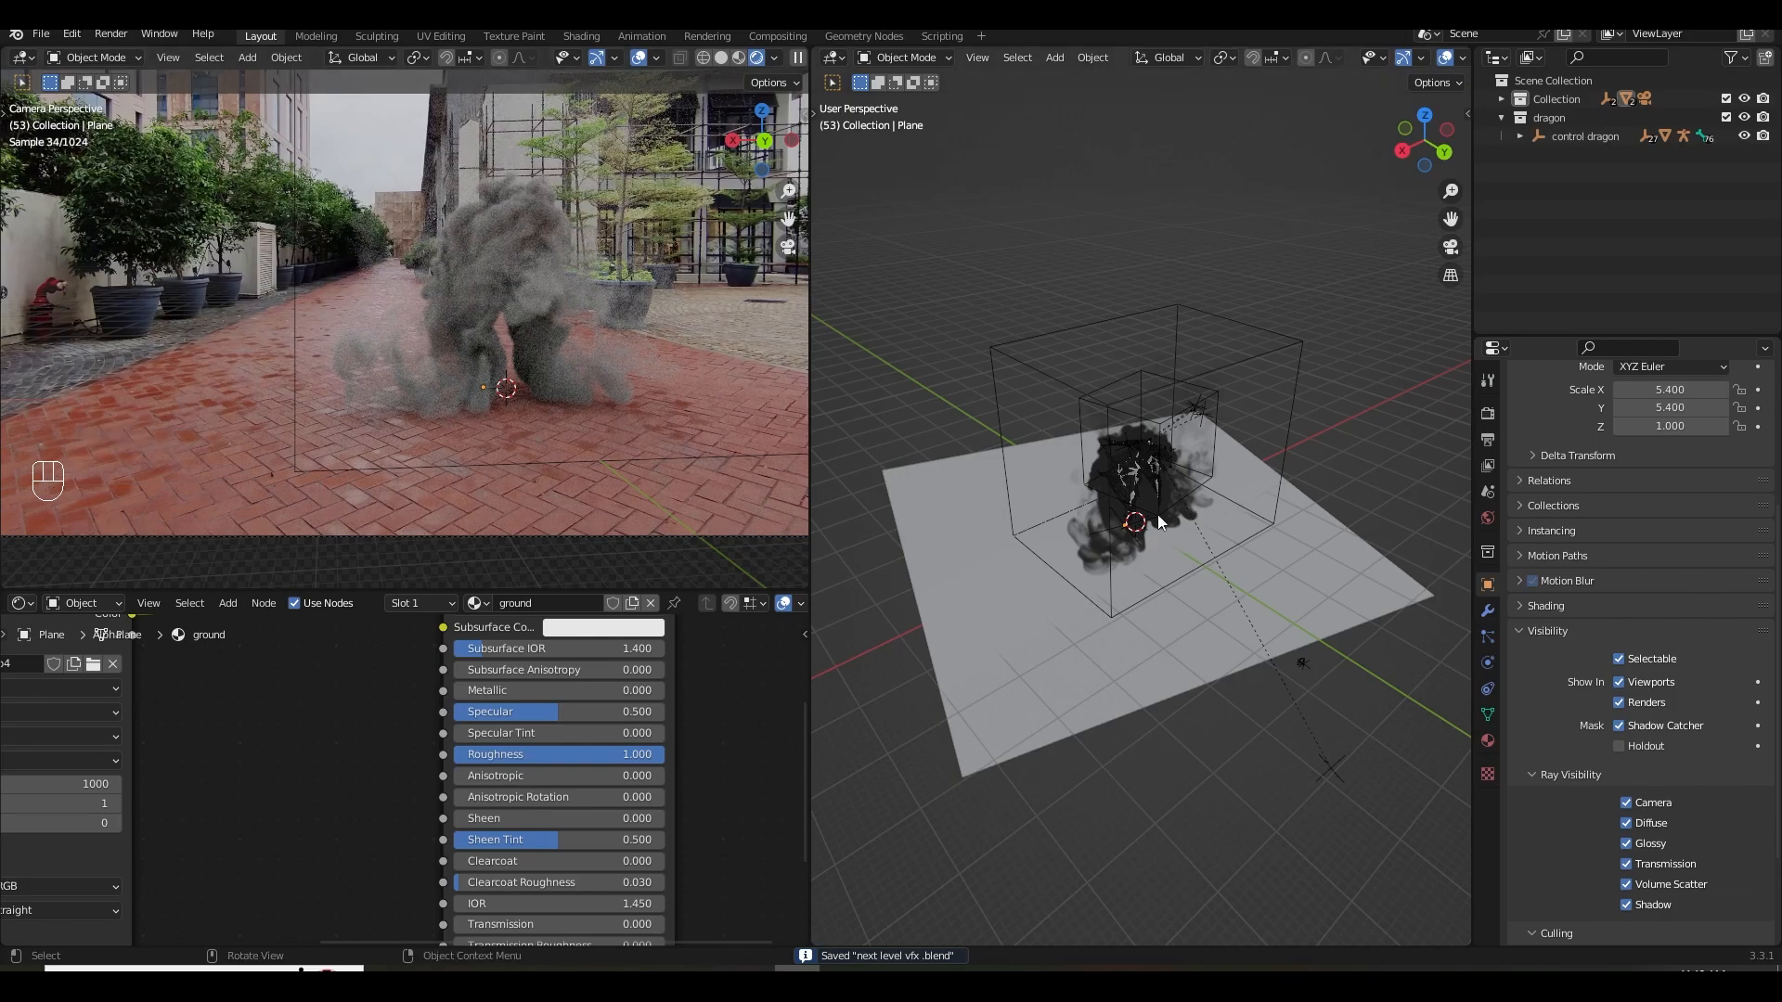
Save the file, select the smoke domain and bring up its material's Principled Volume node.
click(1126, 483)
double_click(1109, 543)
key(ctrl+s)
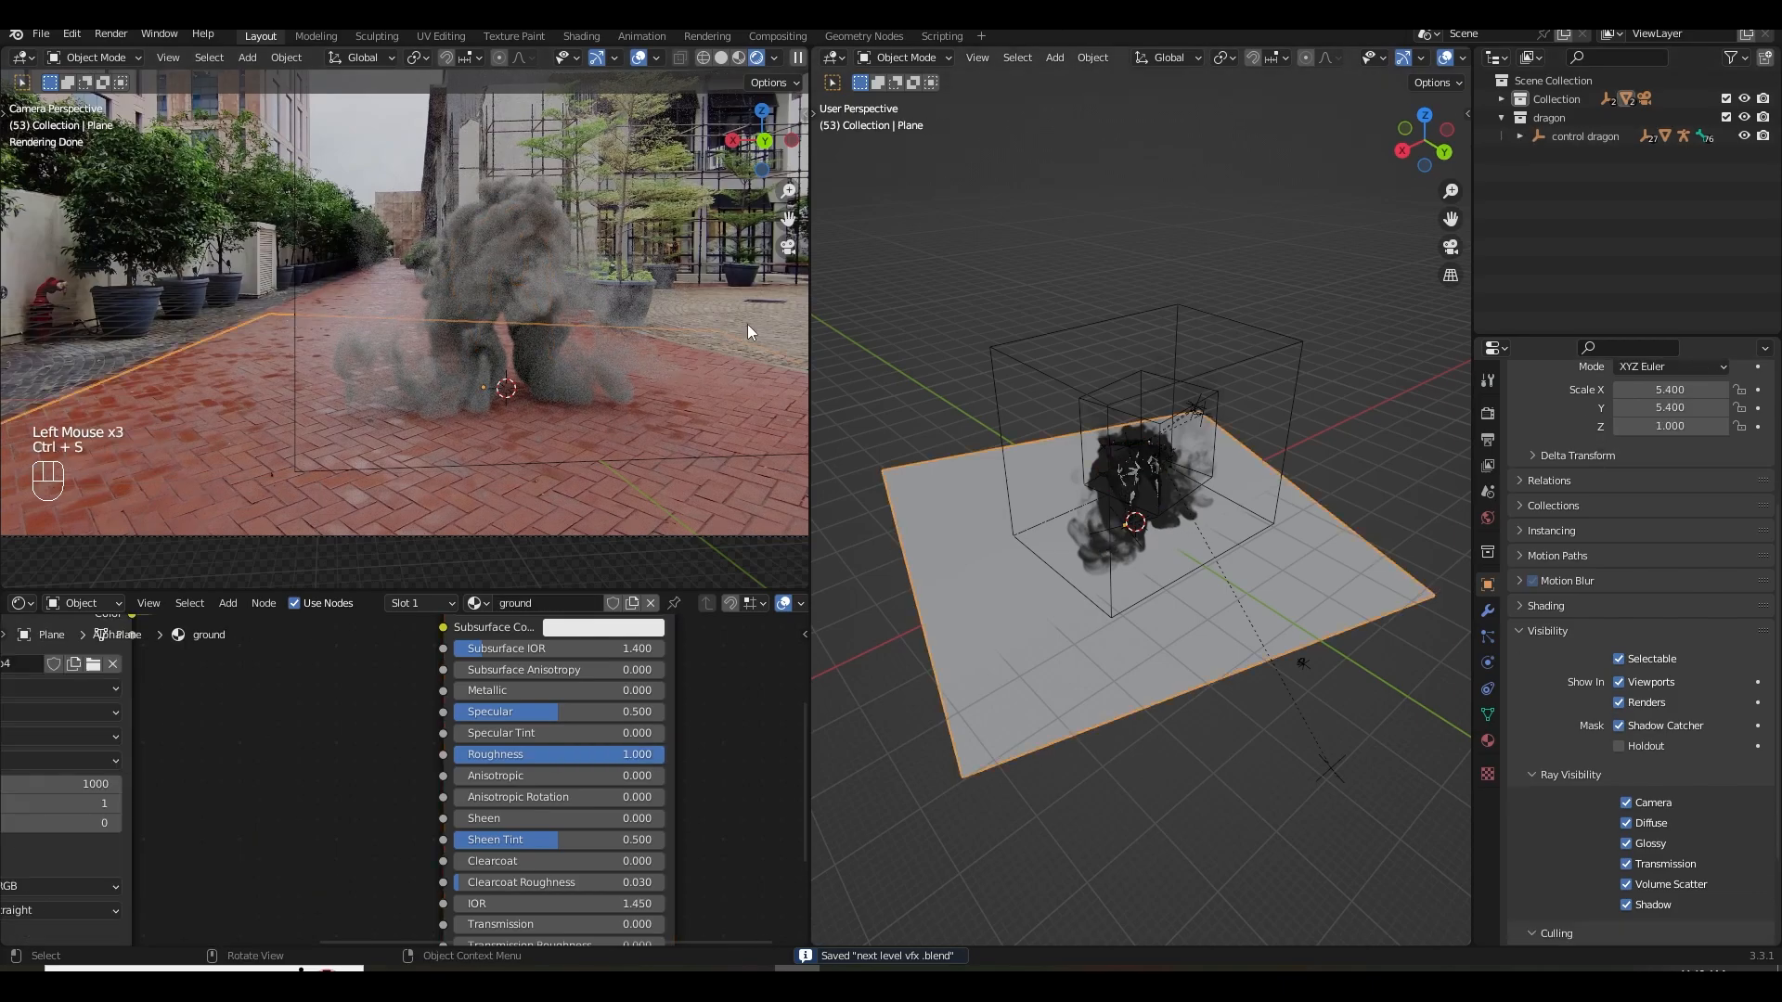
click(995, 347)
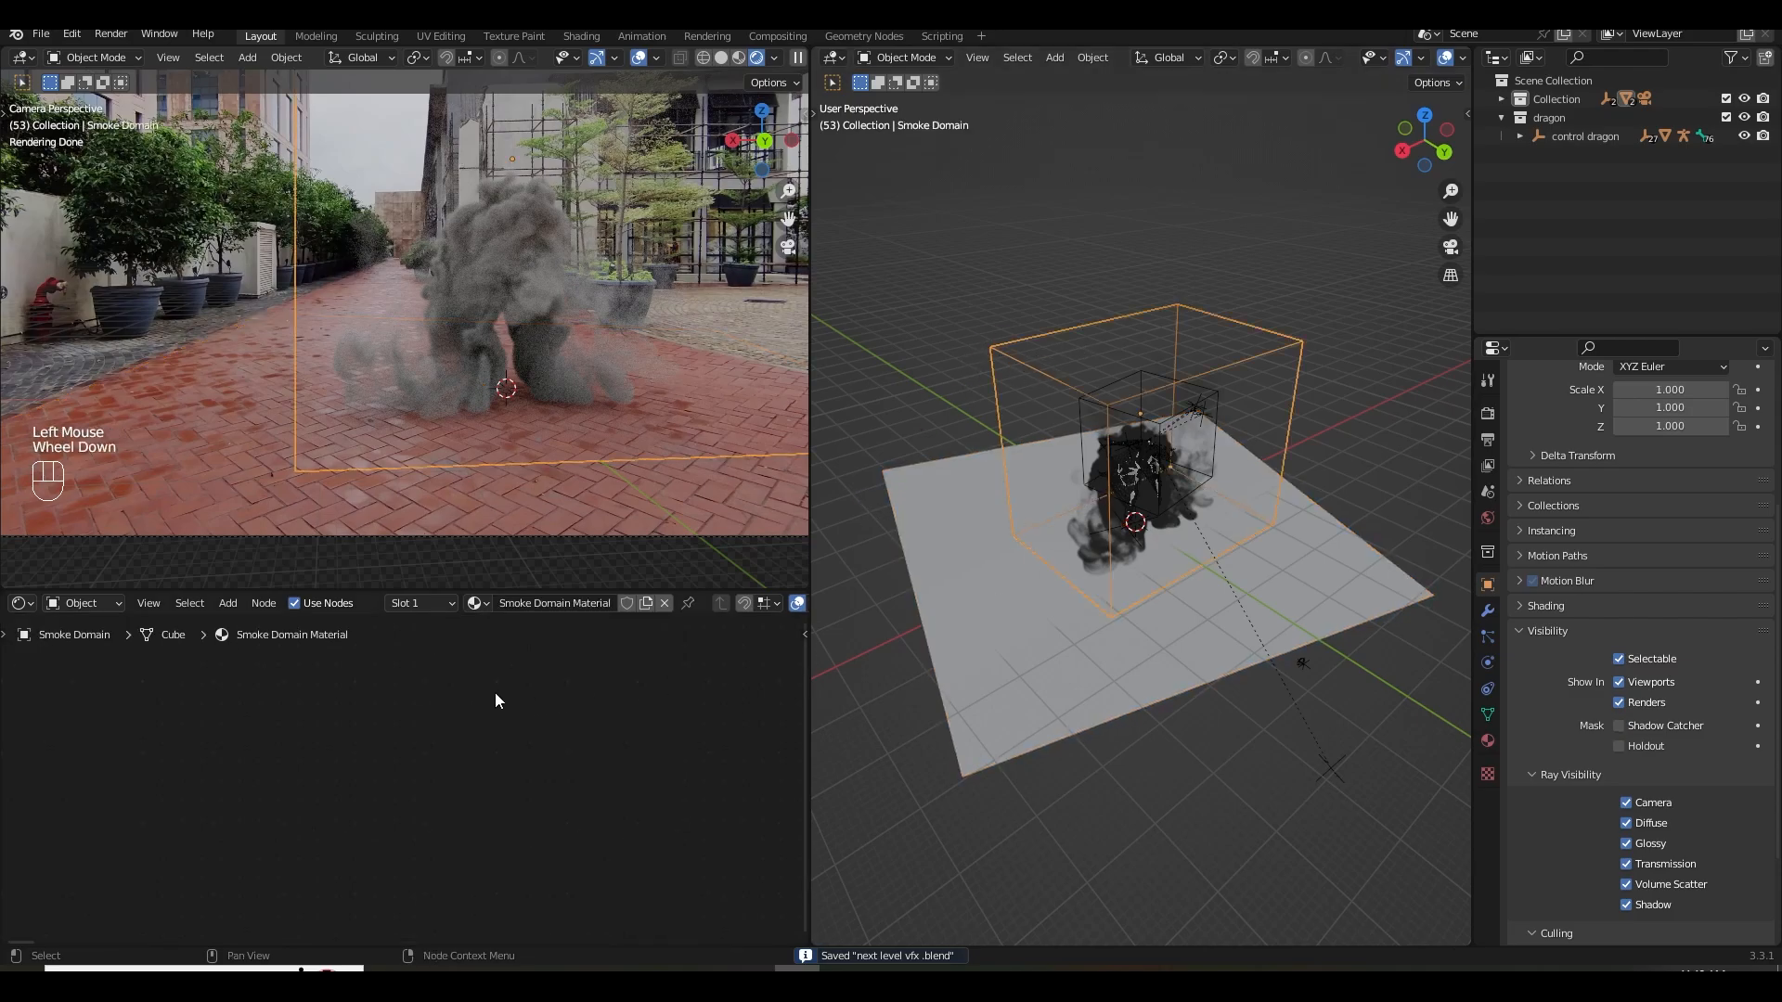
scroll(496, 693, down, 5)
middle_drag(604, 717, 414, 736)
scroll(414, 736, up, 5)
middle_drag(520, 750, 411, 714)
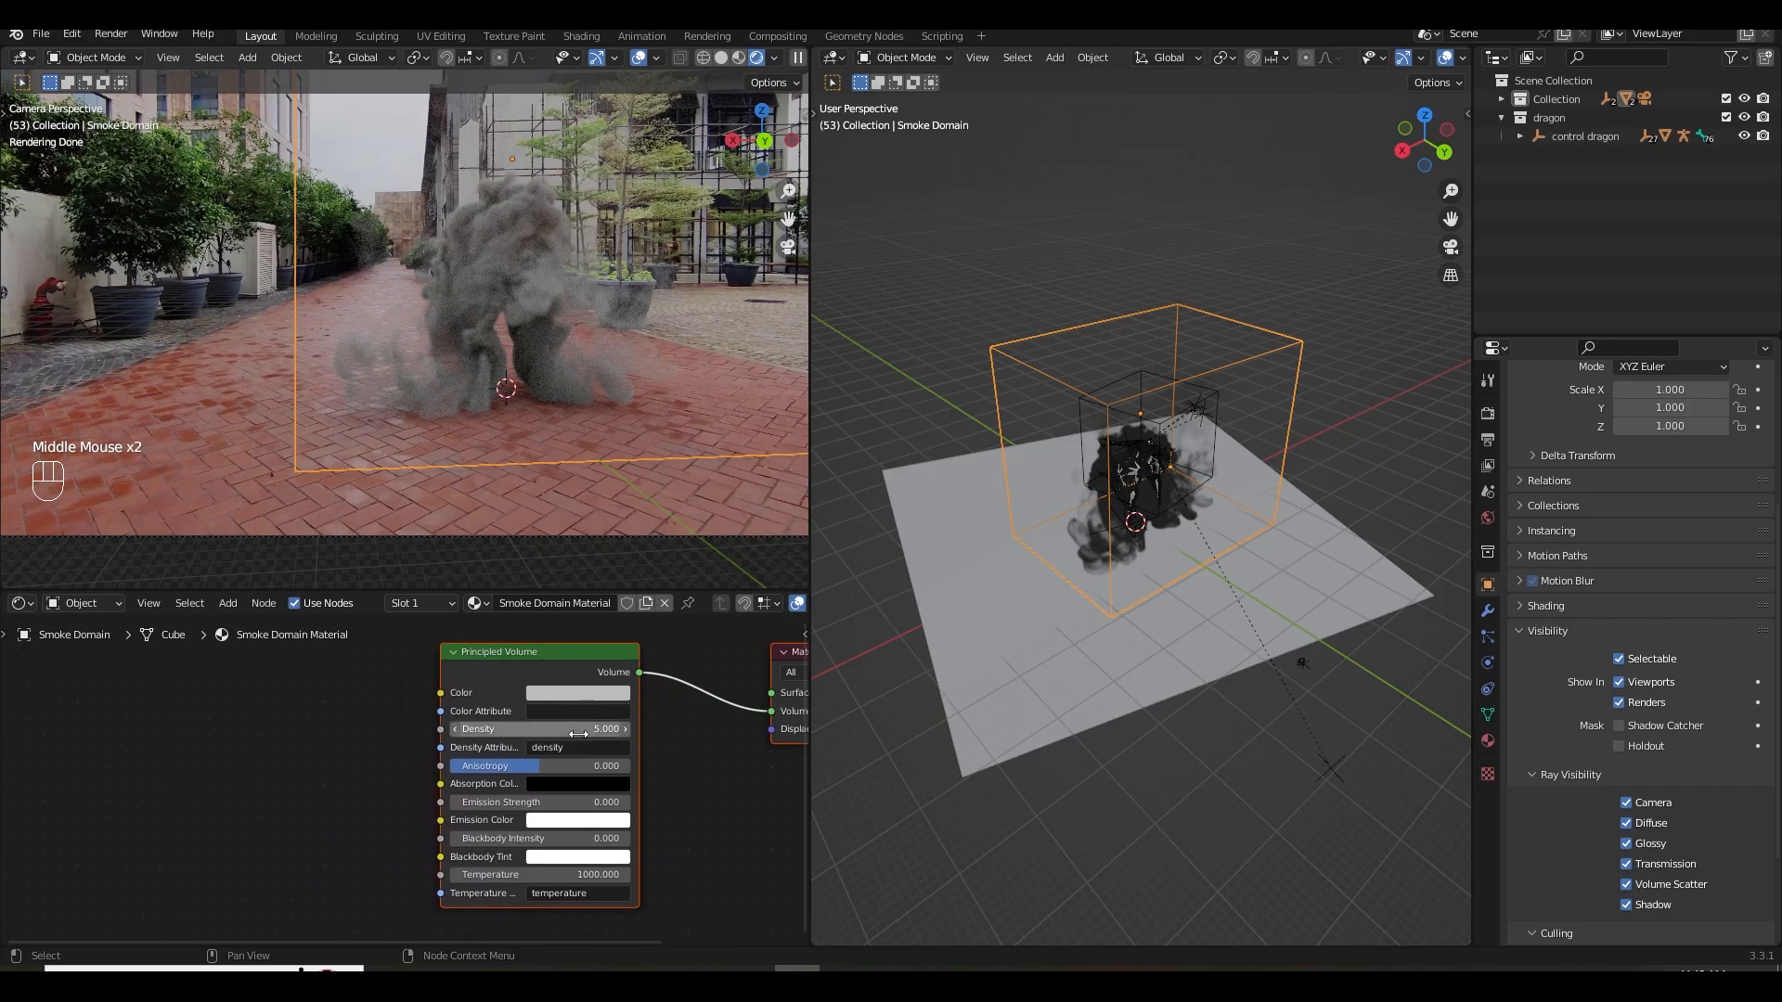
Try a density of 1 on the smoke's Principled Volume, return it to 5 and save the file.
middle_drag(675, 791, 670, 785)
click(603, 714)
text(1)
key(Return)
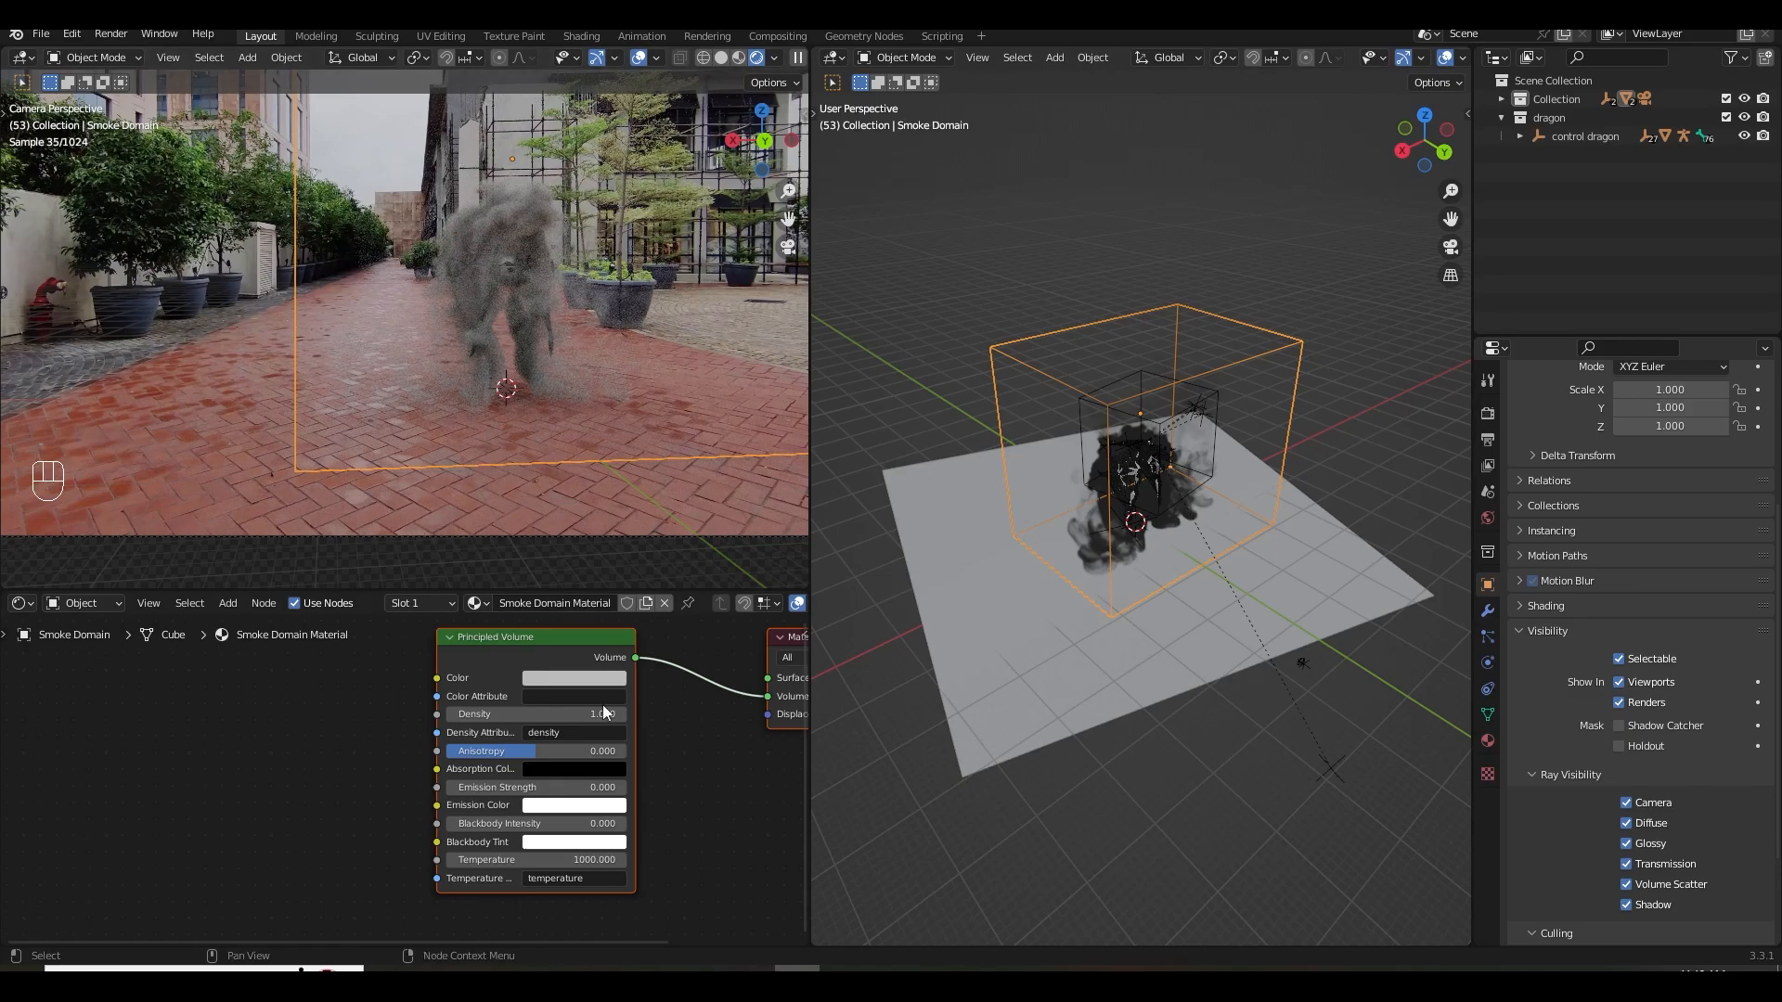
drag(603, 714, 683, 744)
key(ctrl+s)
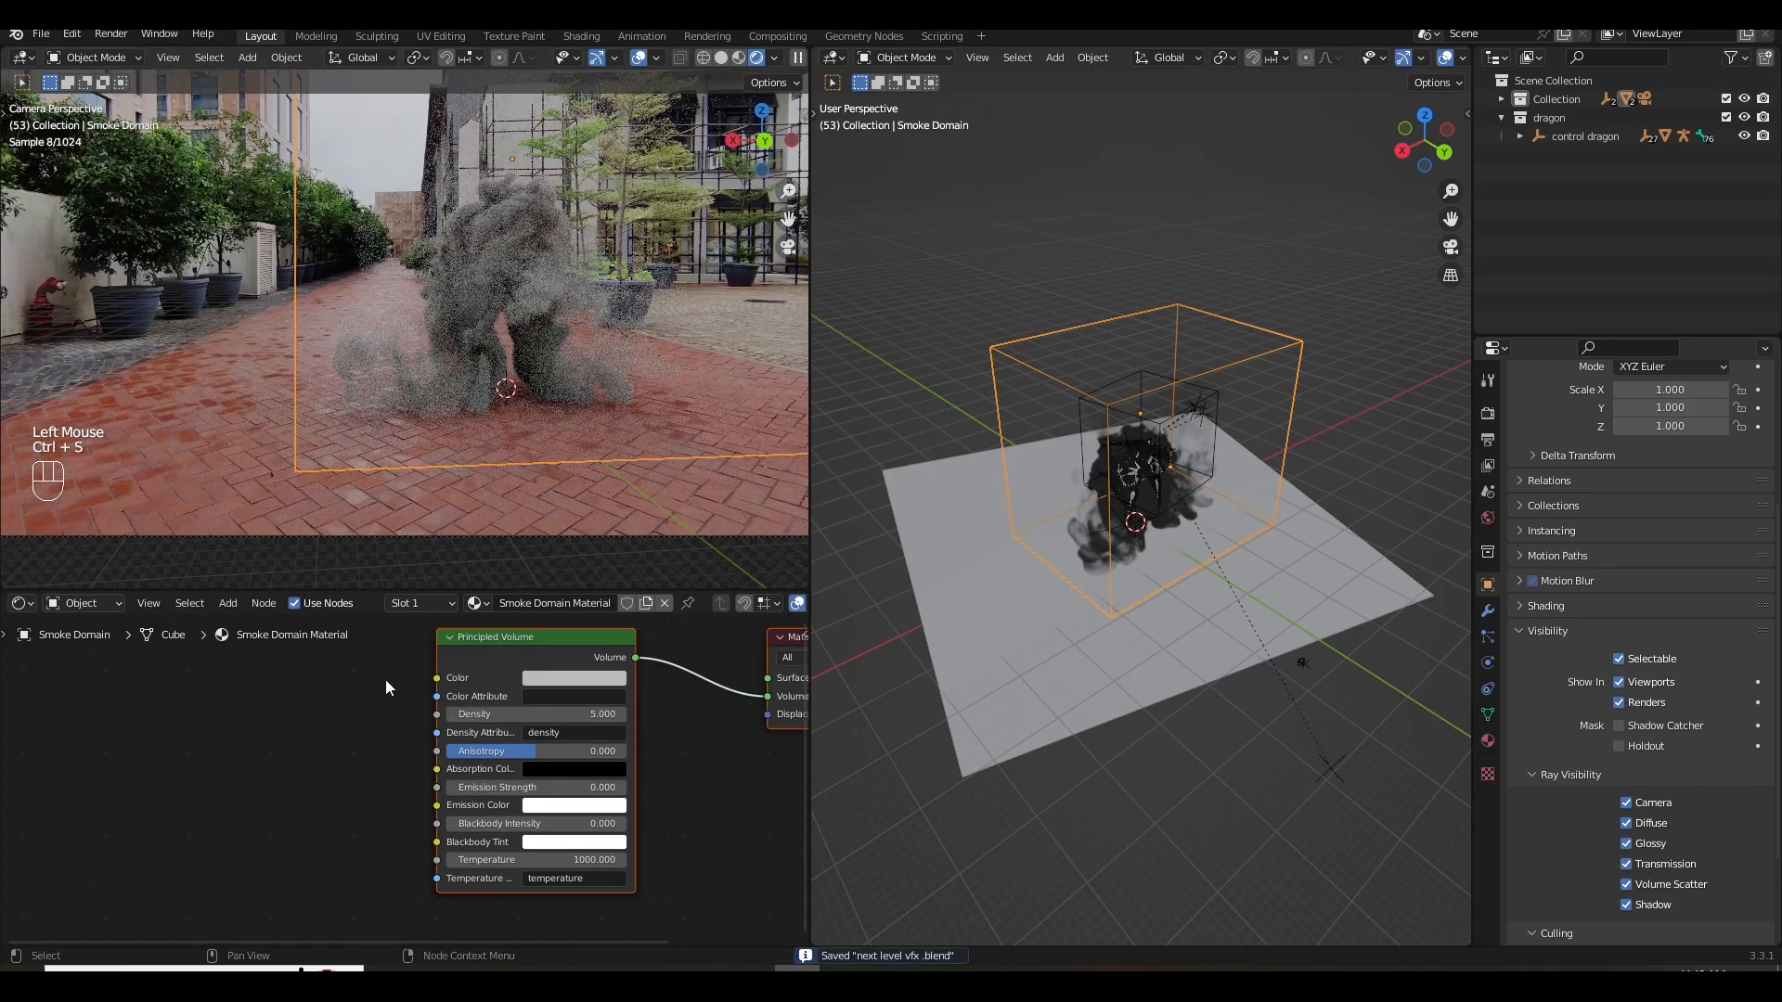
Try smoke densities of 12 and 20 and compare the look against the street footage.
drag(569, 712, 694, 761)
scroll(547, 403, down, 2)
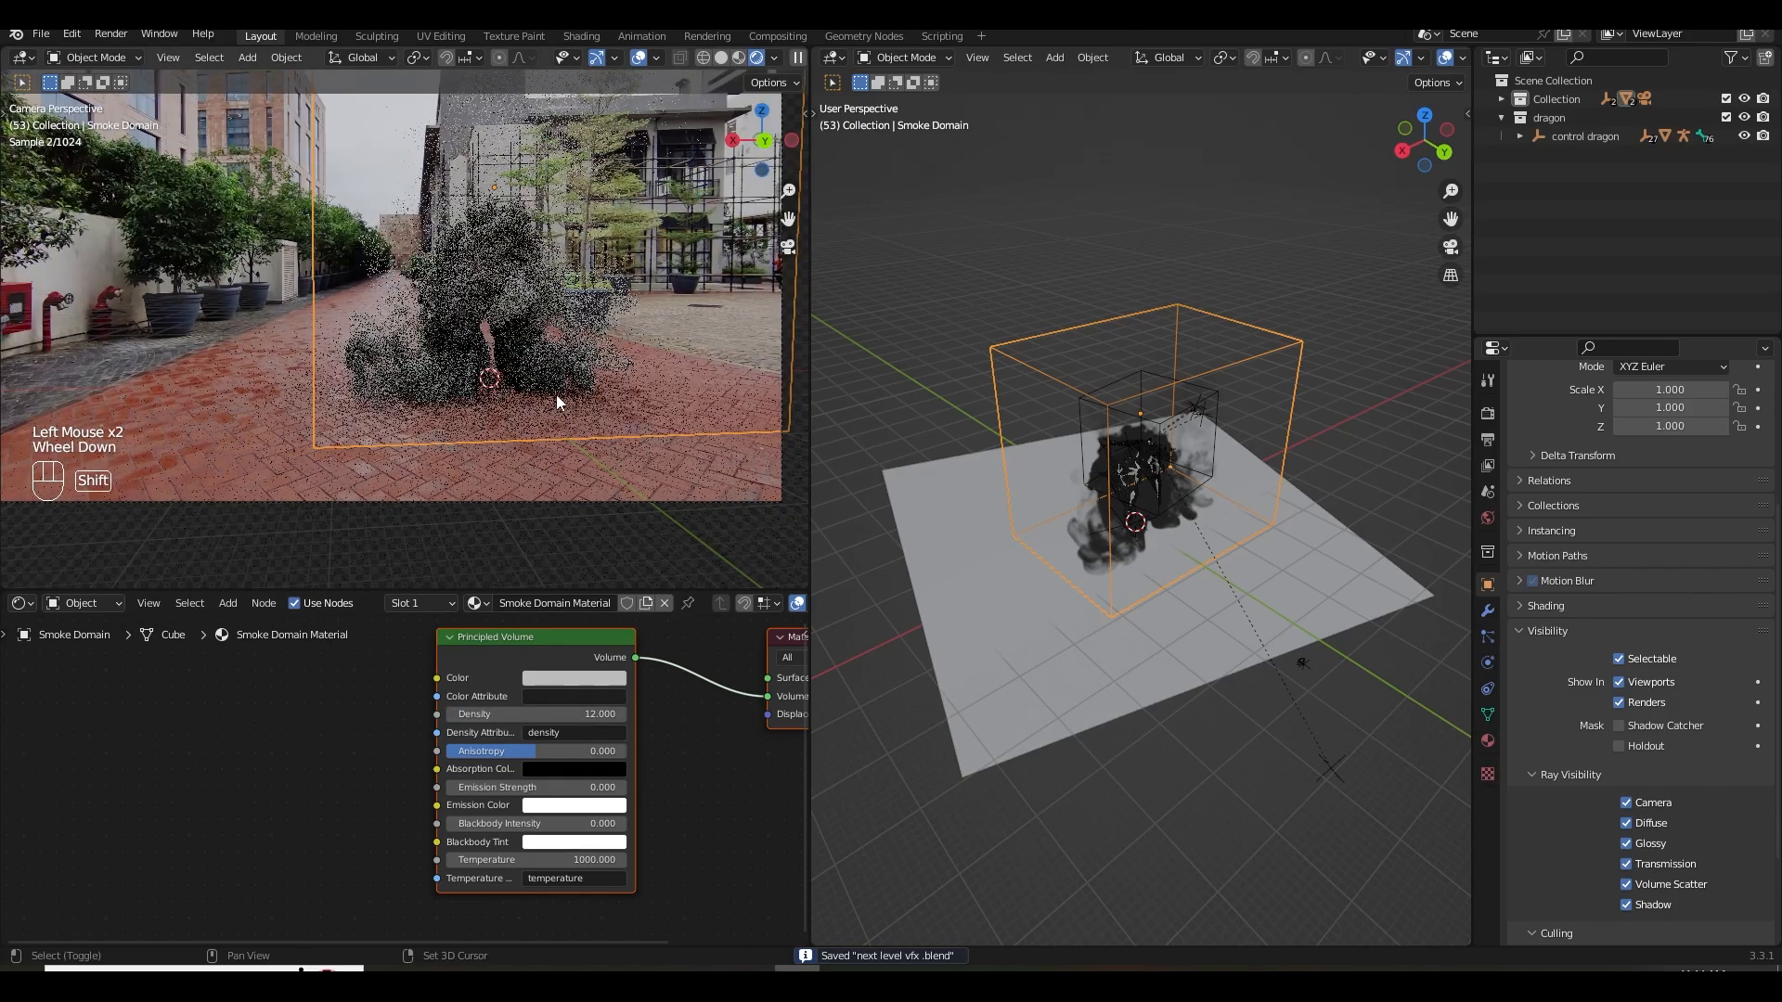
shift+middle_drag(555, 393, 505, 453)
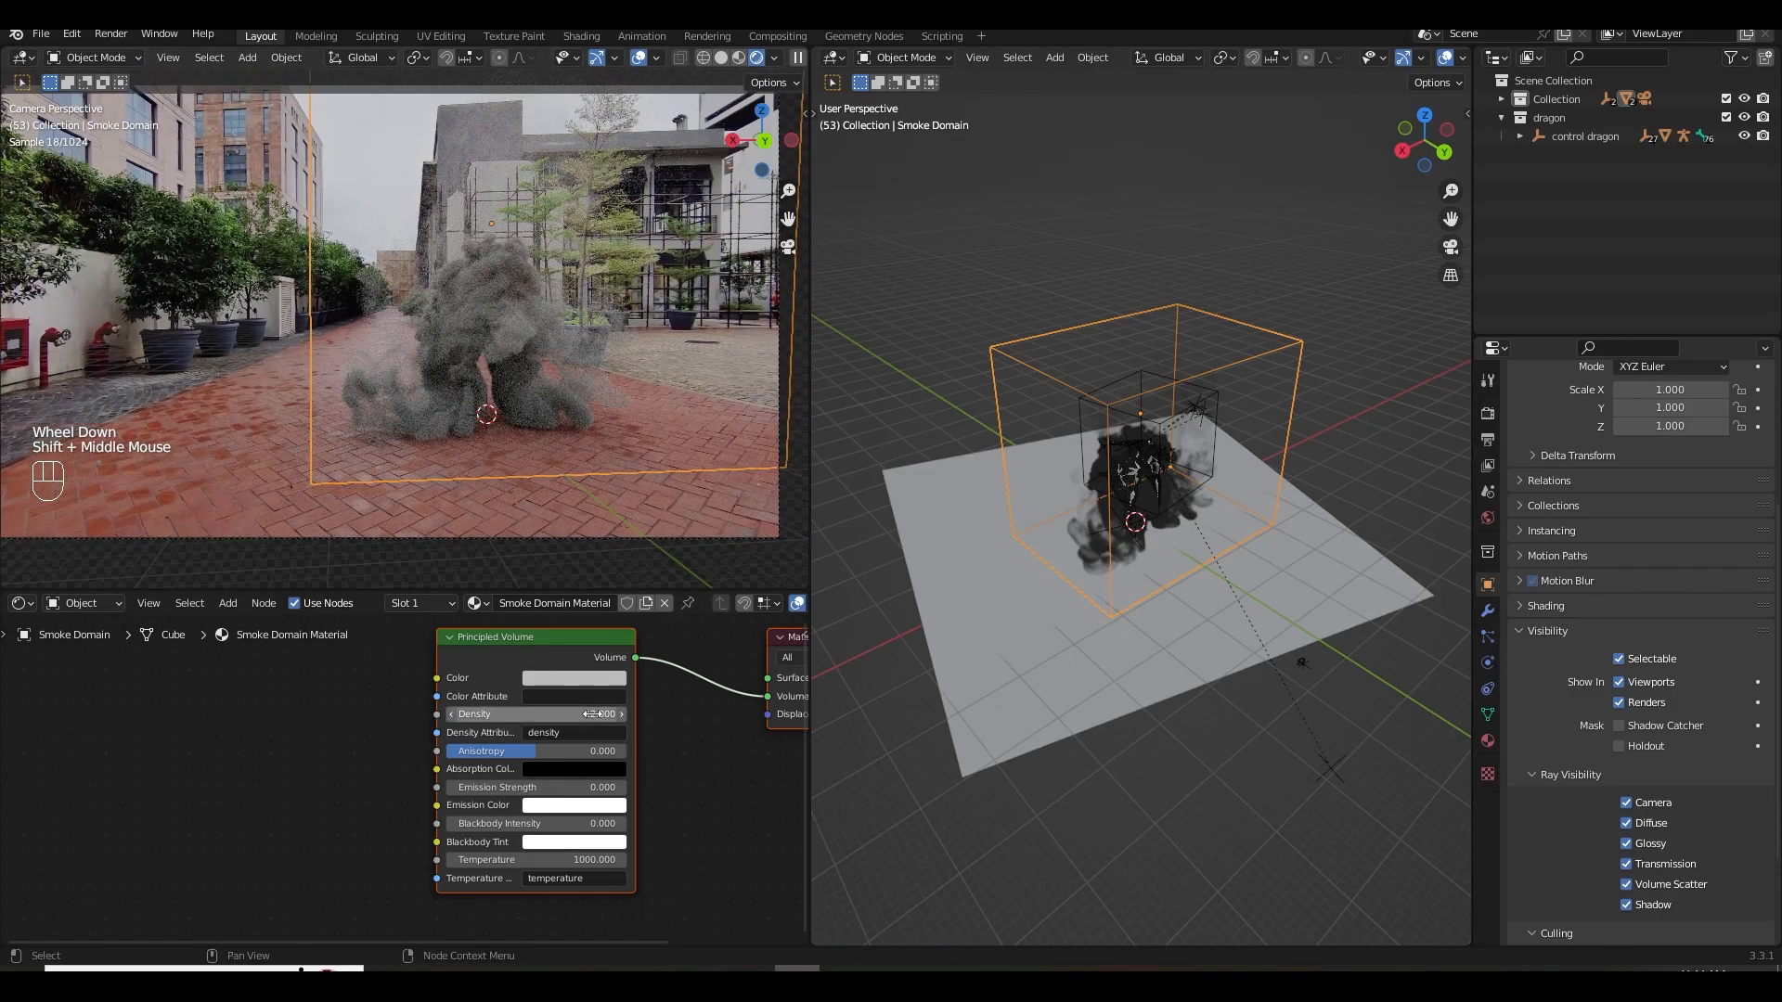
drag(557, 714, 631, 714)
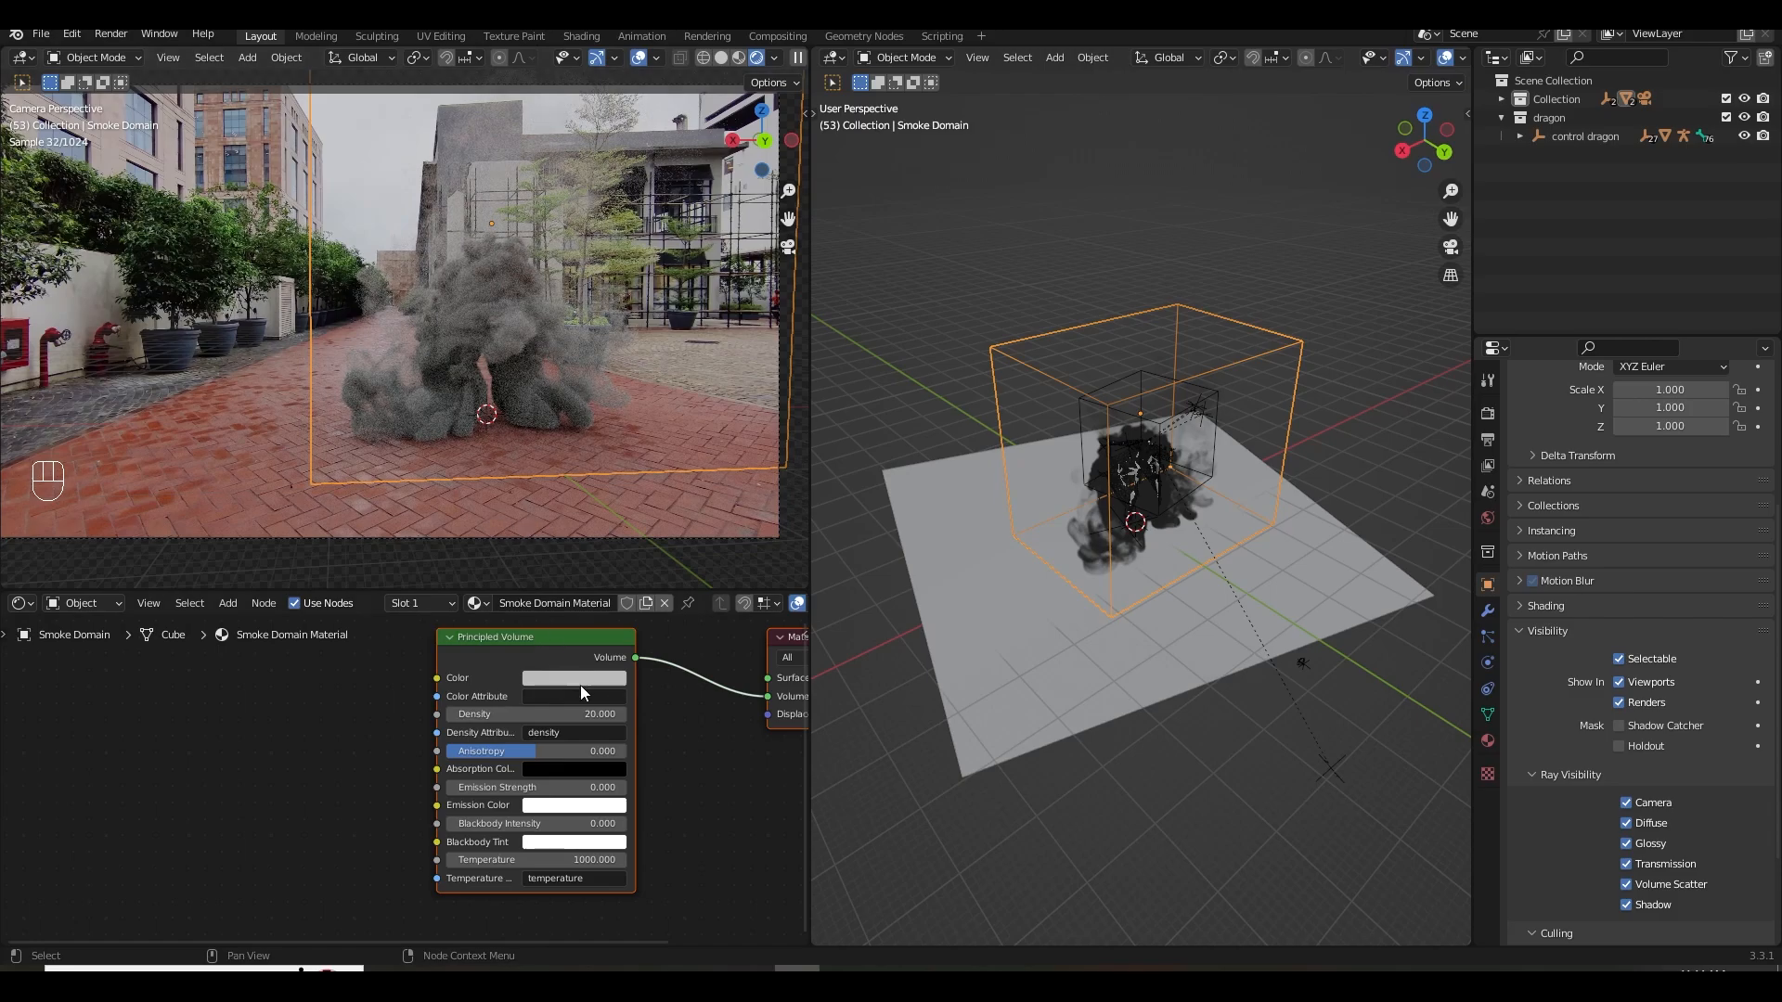
Set the Principled Volume density of the smoke to 10 and save the file.
click(584, 714)
text(10)
key(Return)
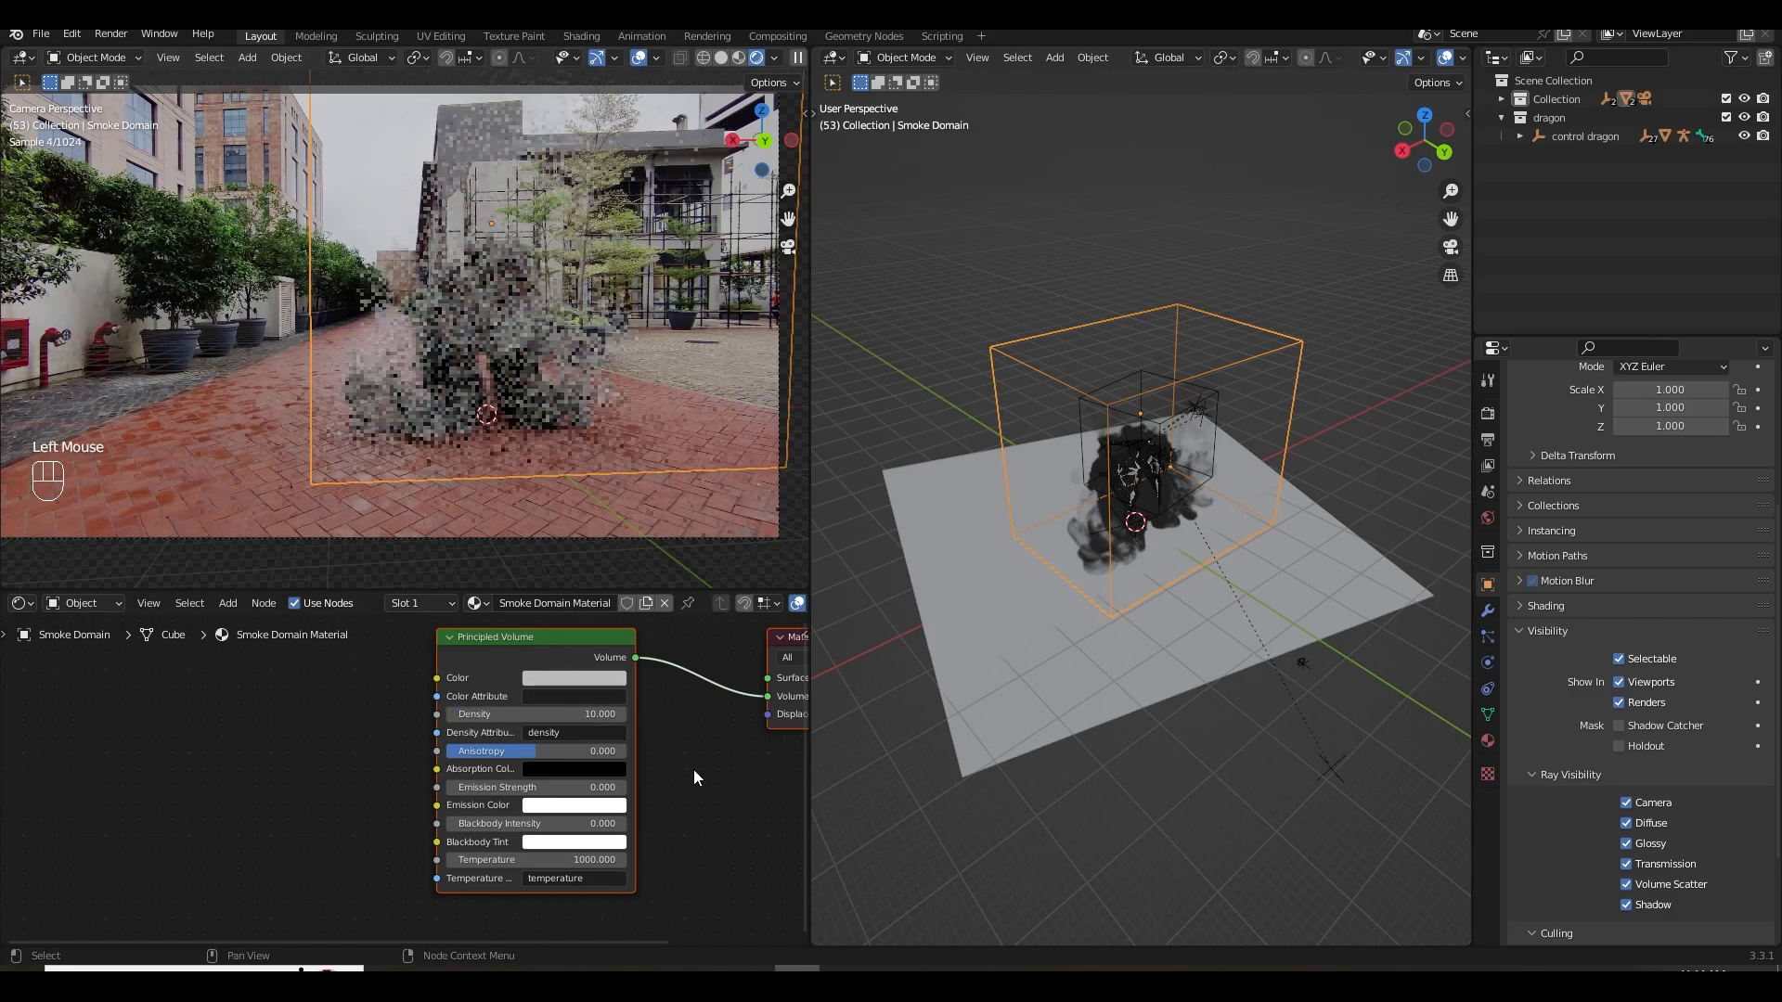
key(ctrl+s)
Add an Attribute node beside the Principled Volume node in the smoke domain material.
middle_drag(344, 747, 404, 752)
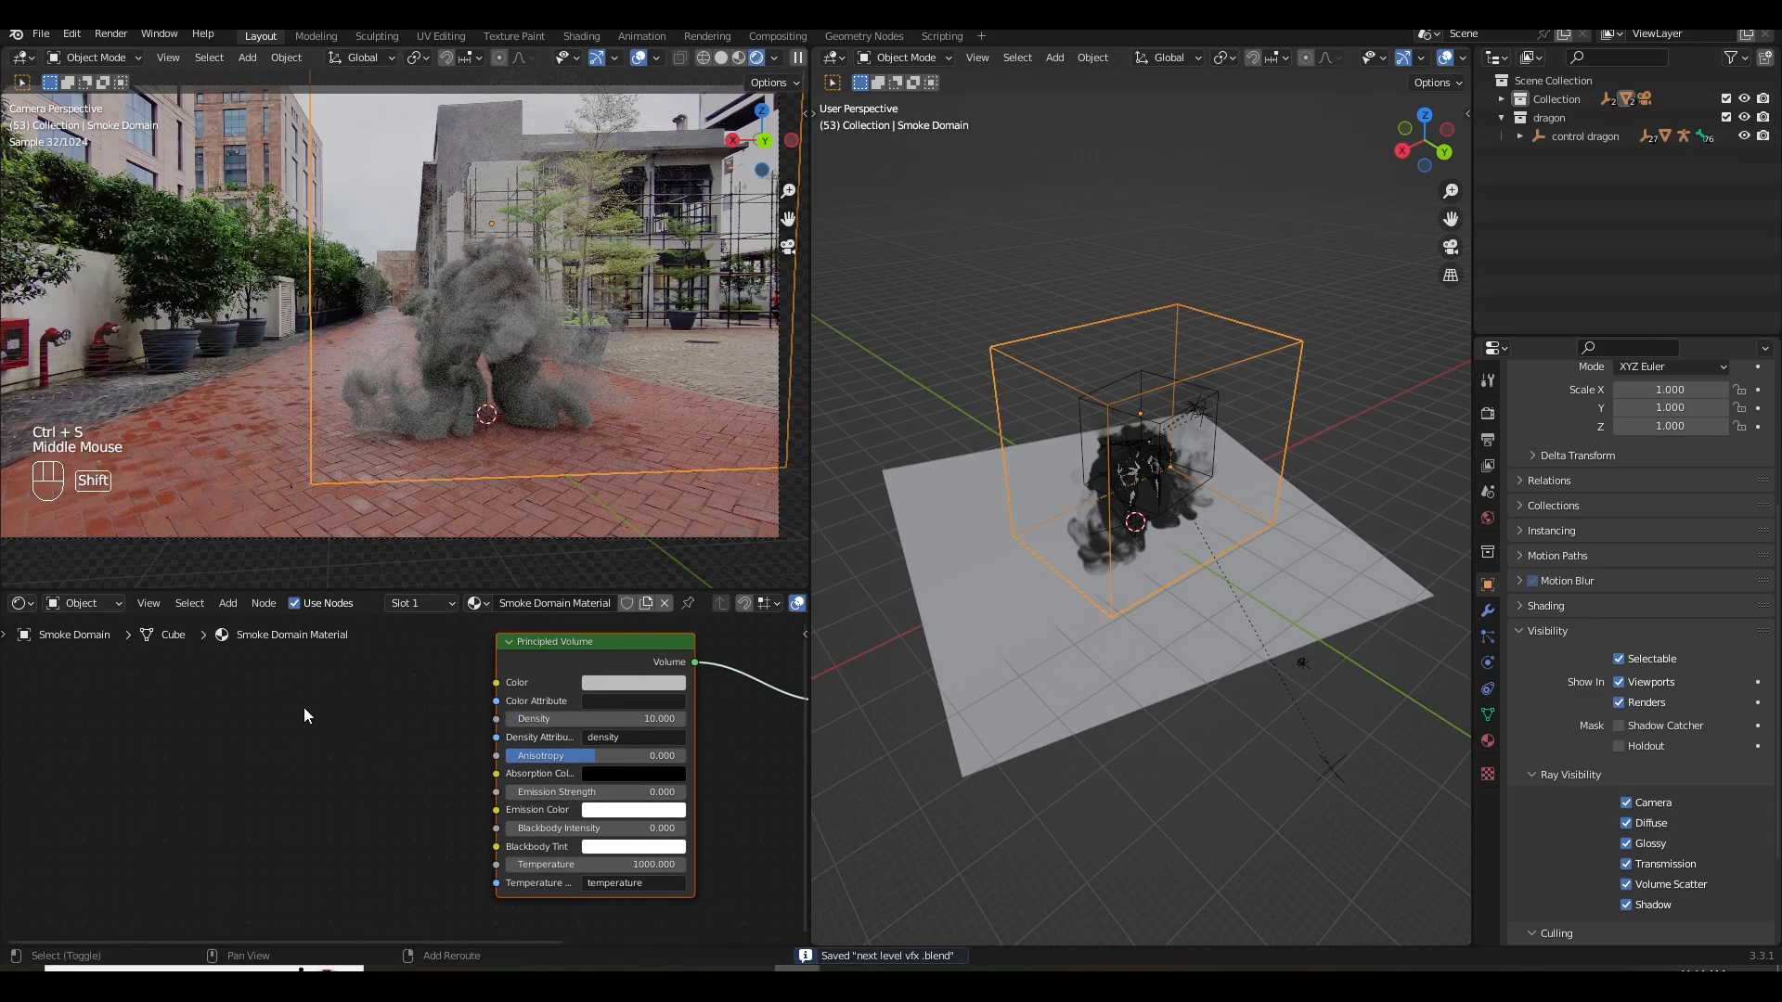
key(shift+a)
text(a)
key(BackSpace)
key(BackSpace)
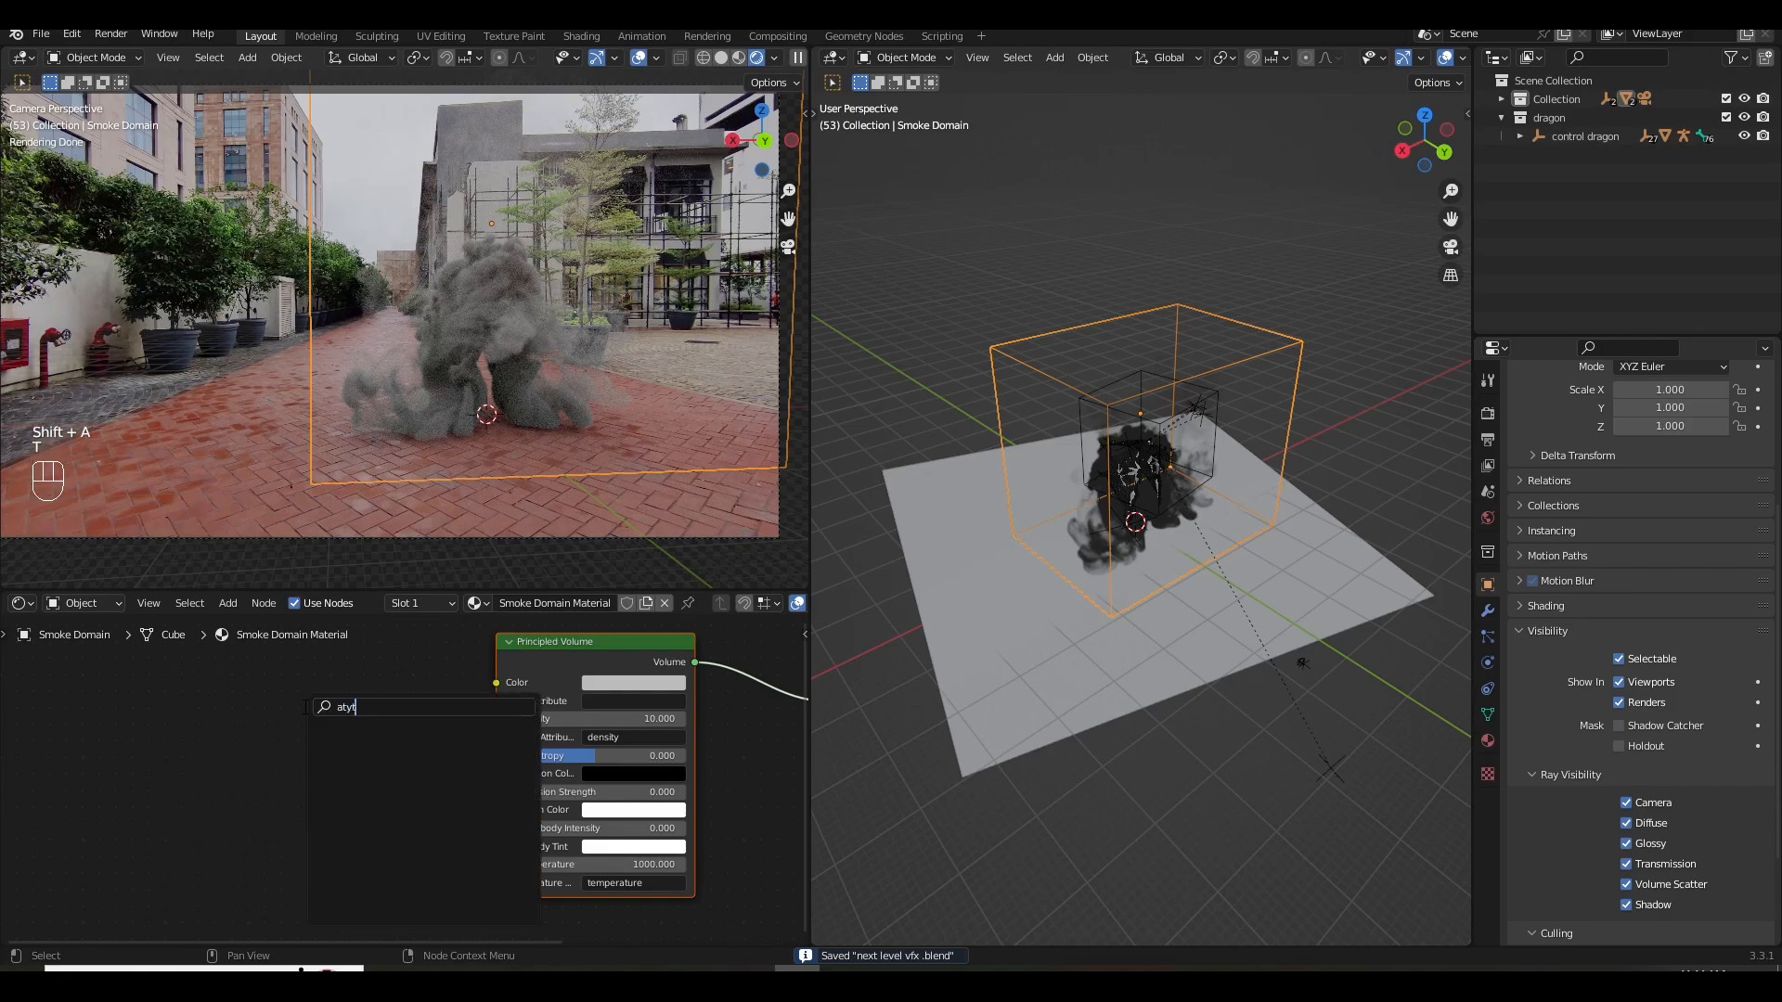
click(340, 741)
click(257, 748)
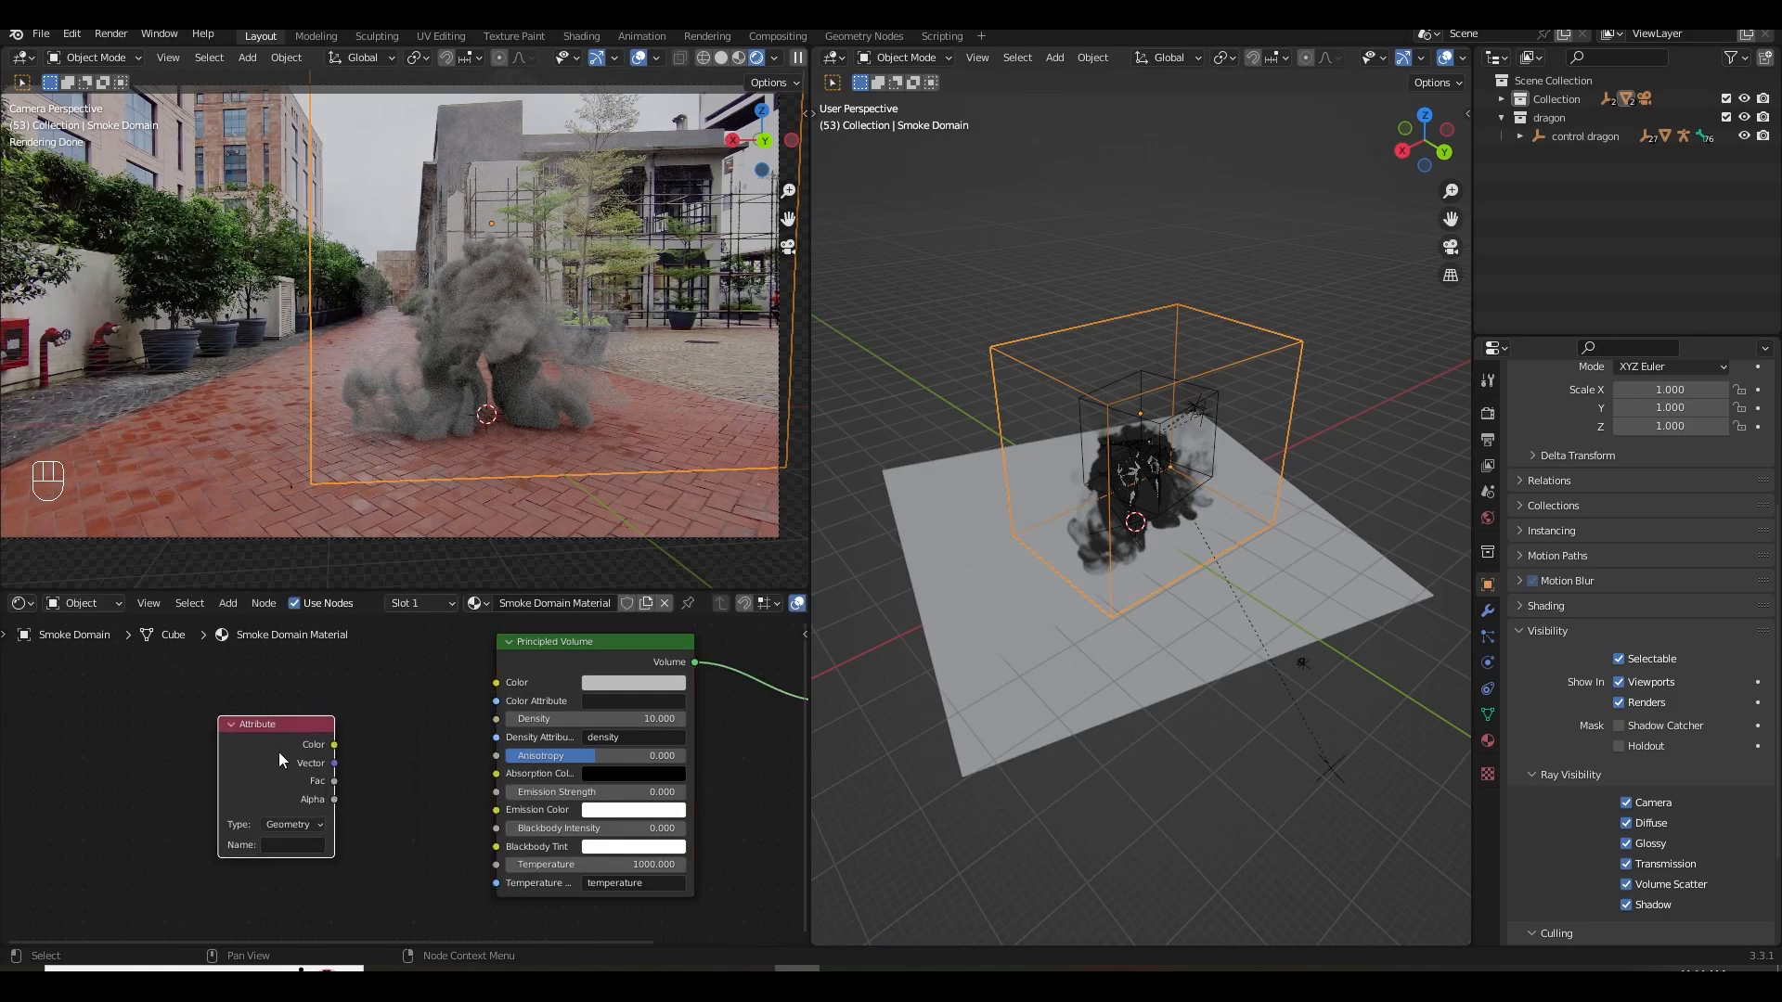
scroll(326, 820, up, 2)
click(297, 835)
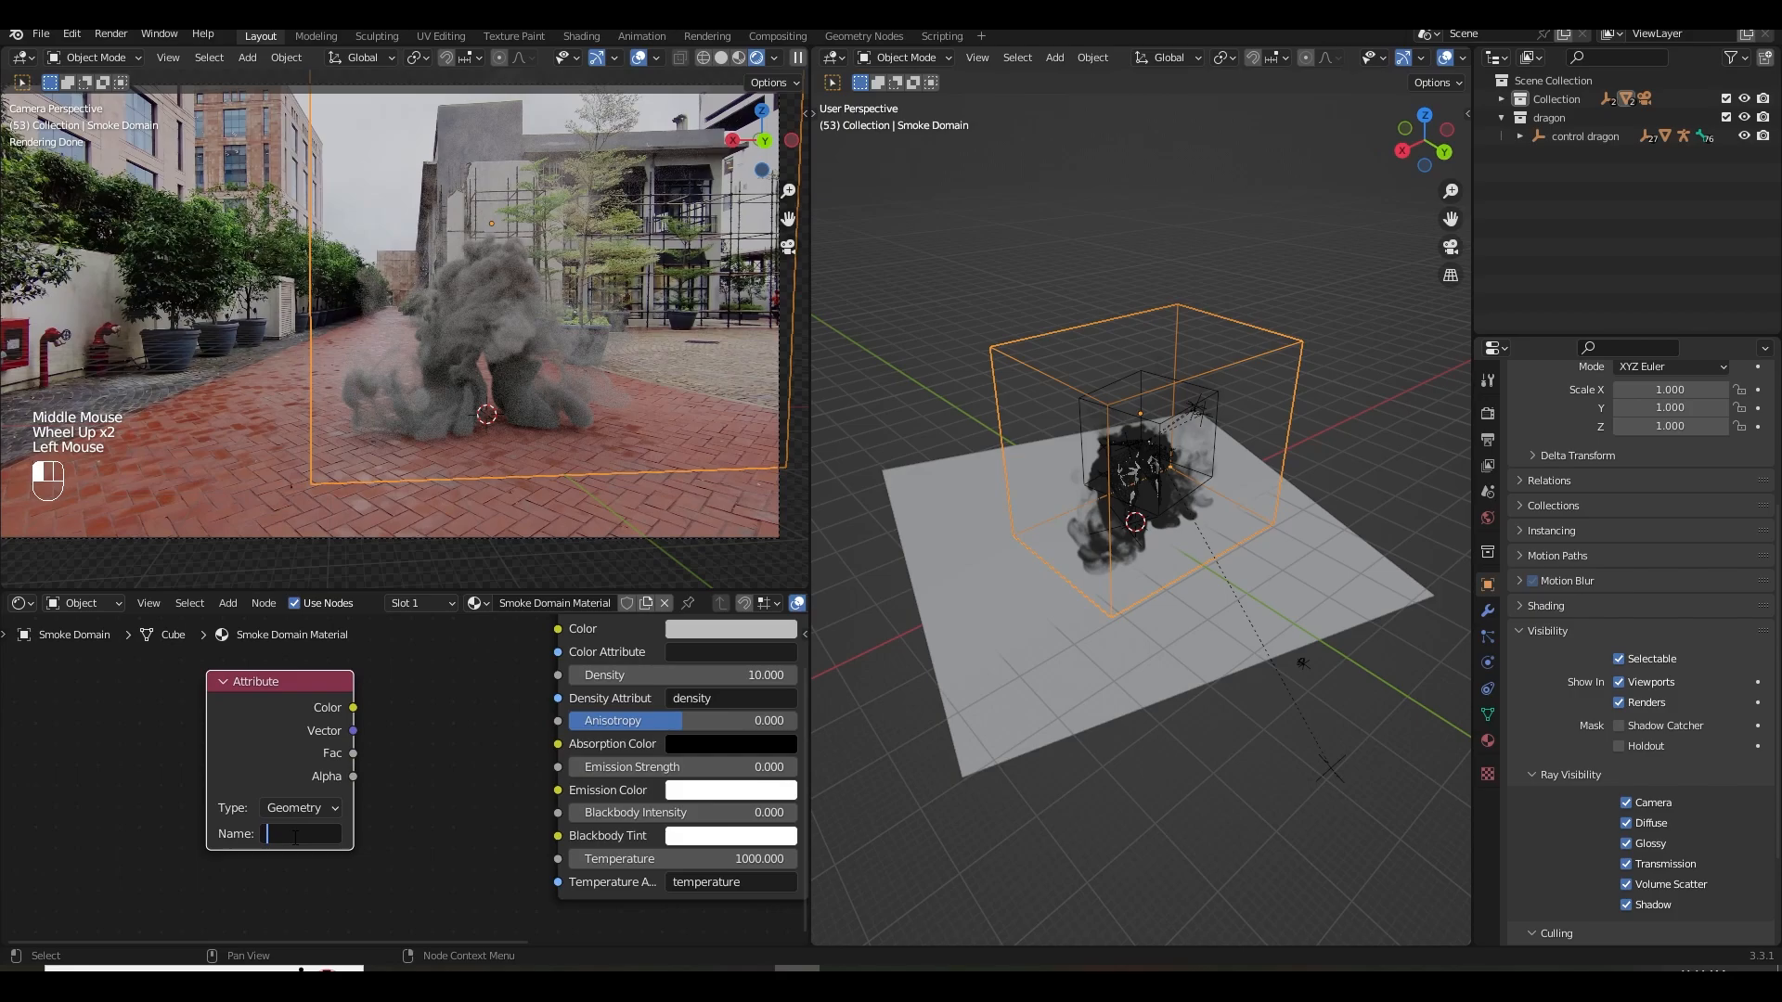
Test the Principled Volume at a density of 1 and return it to 10.
middle_drag(510, 727, 423, 776)
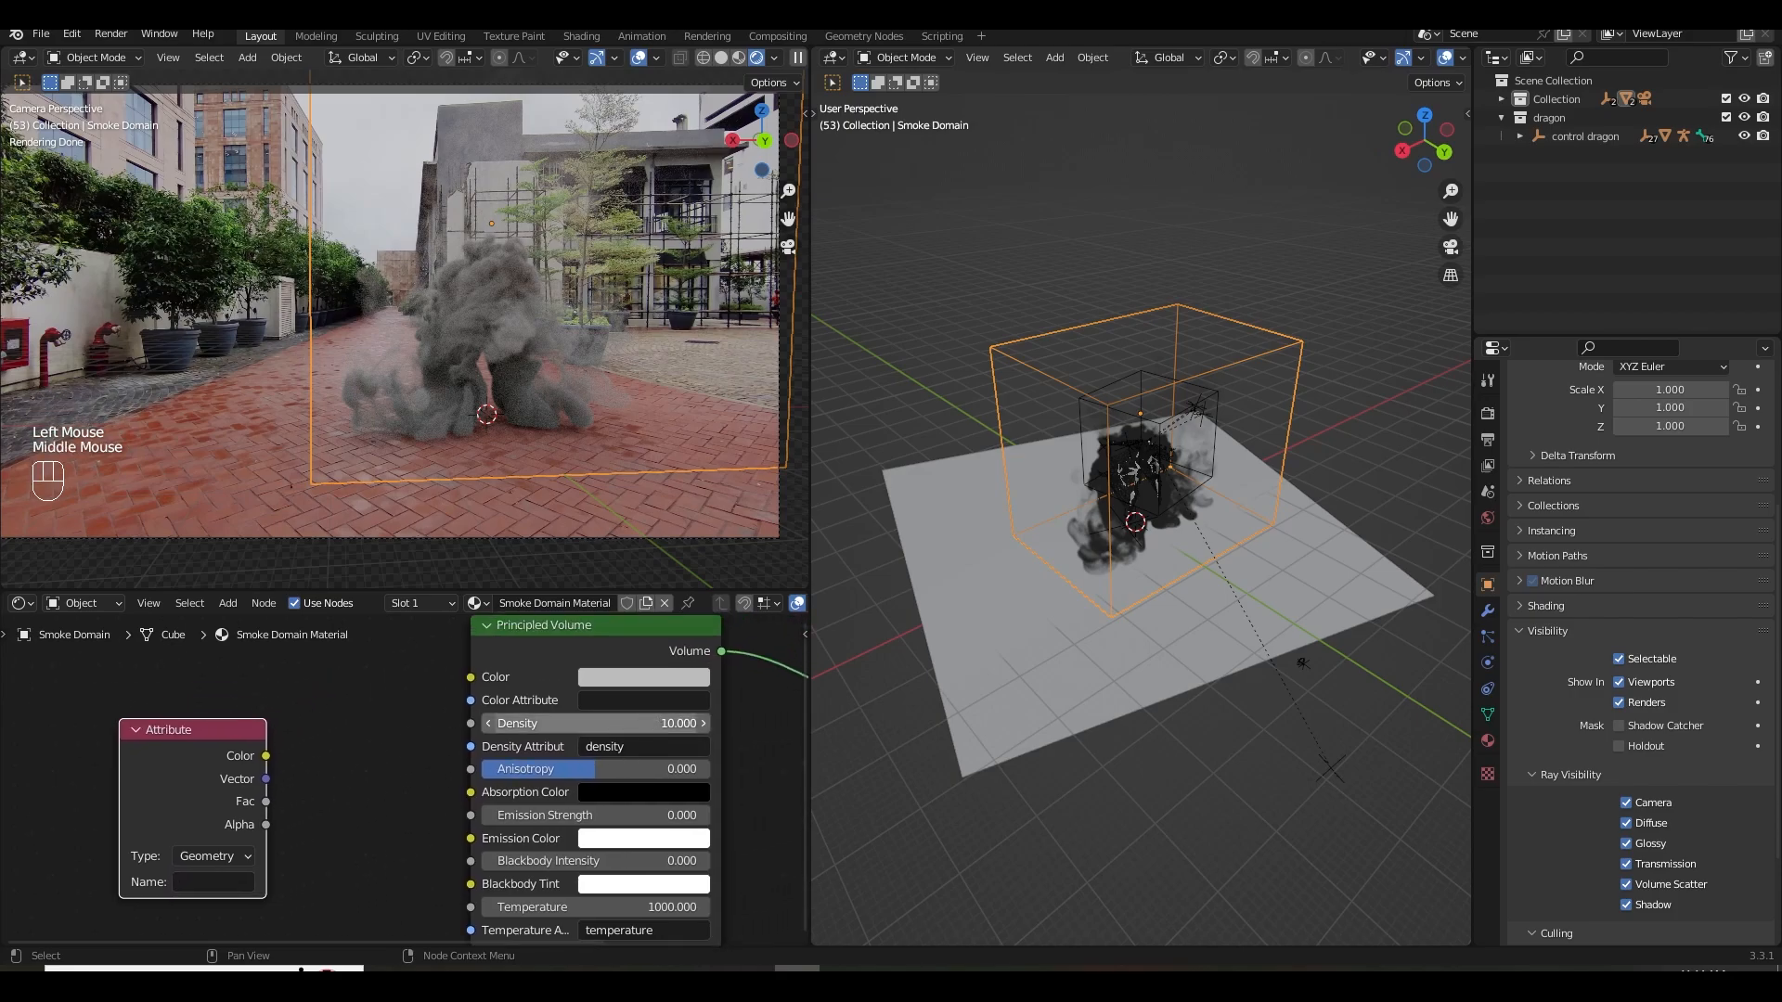
click(595, 723)
text(1)
key(Return)
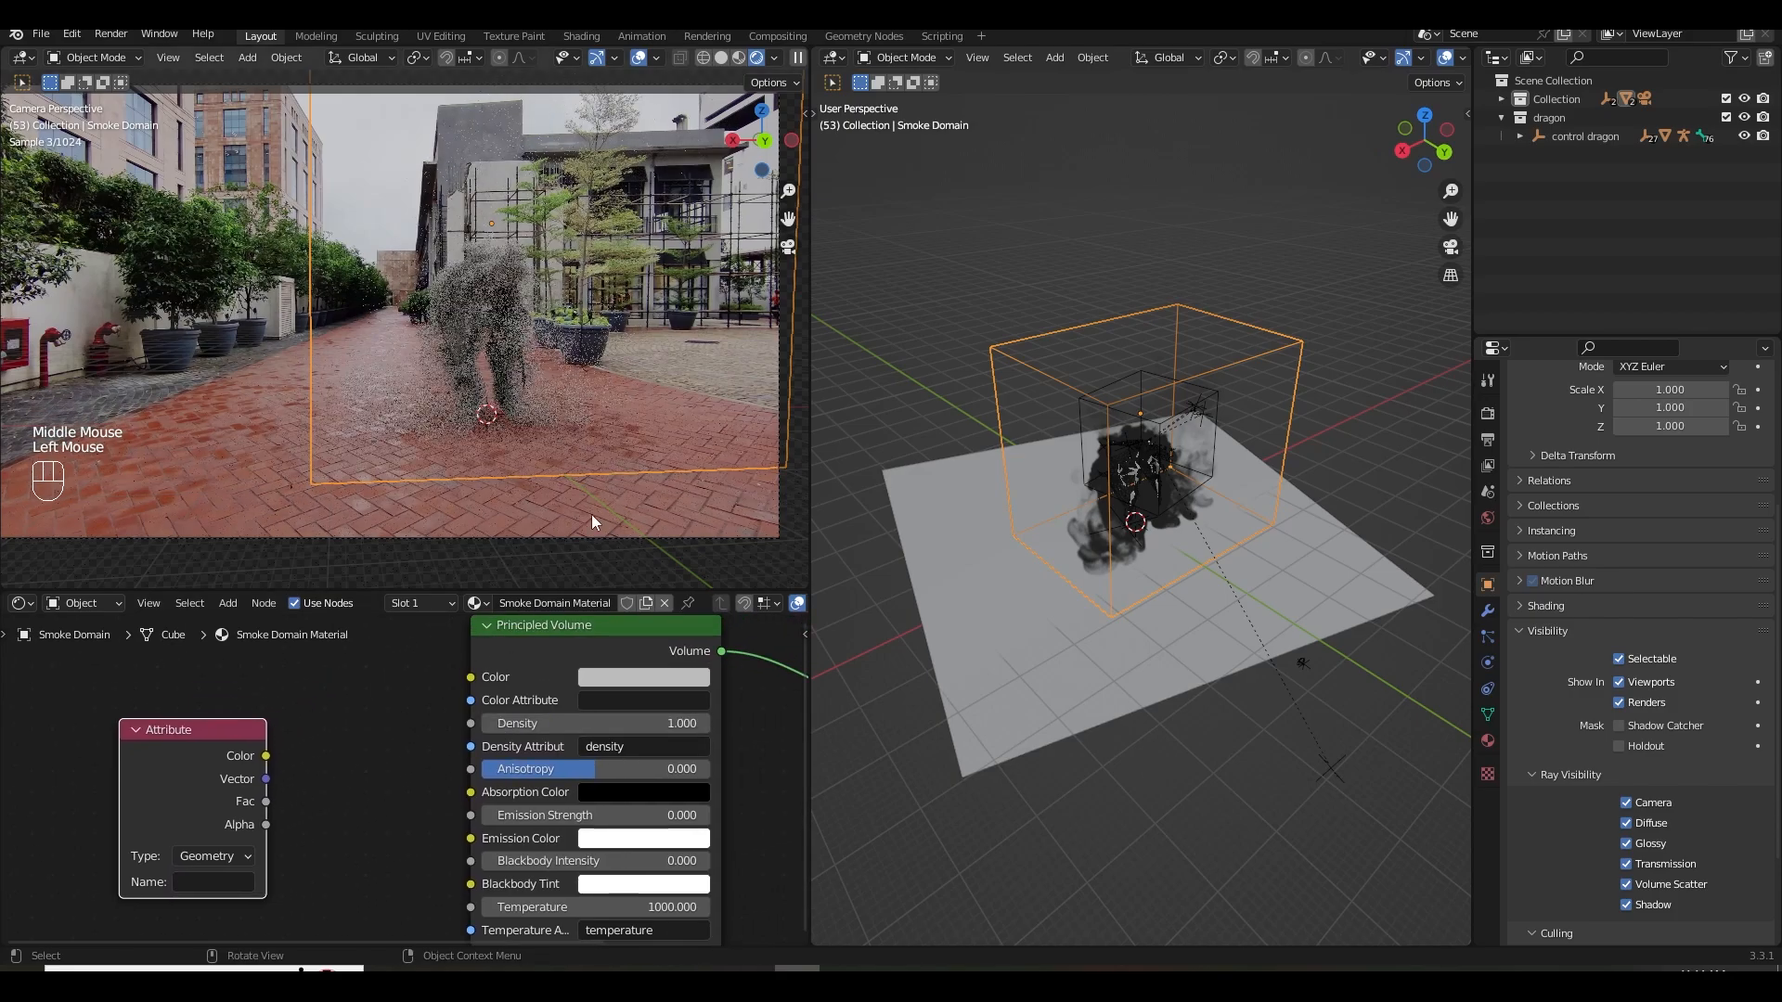
double_click(584, 722)
text(10)
key(Return)
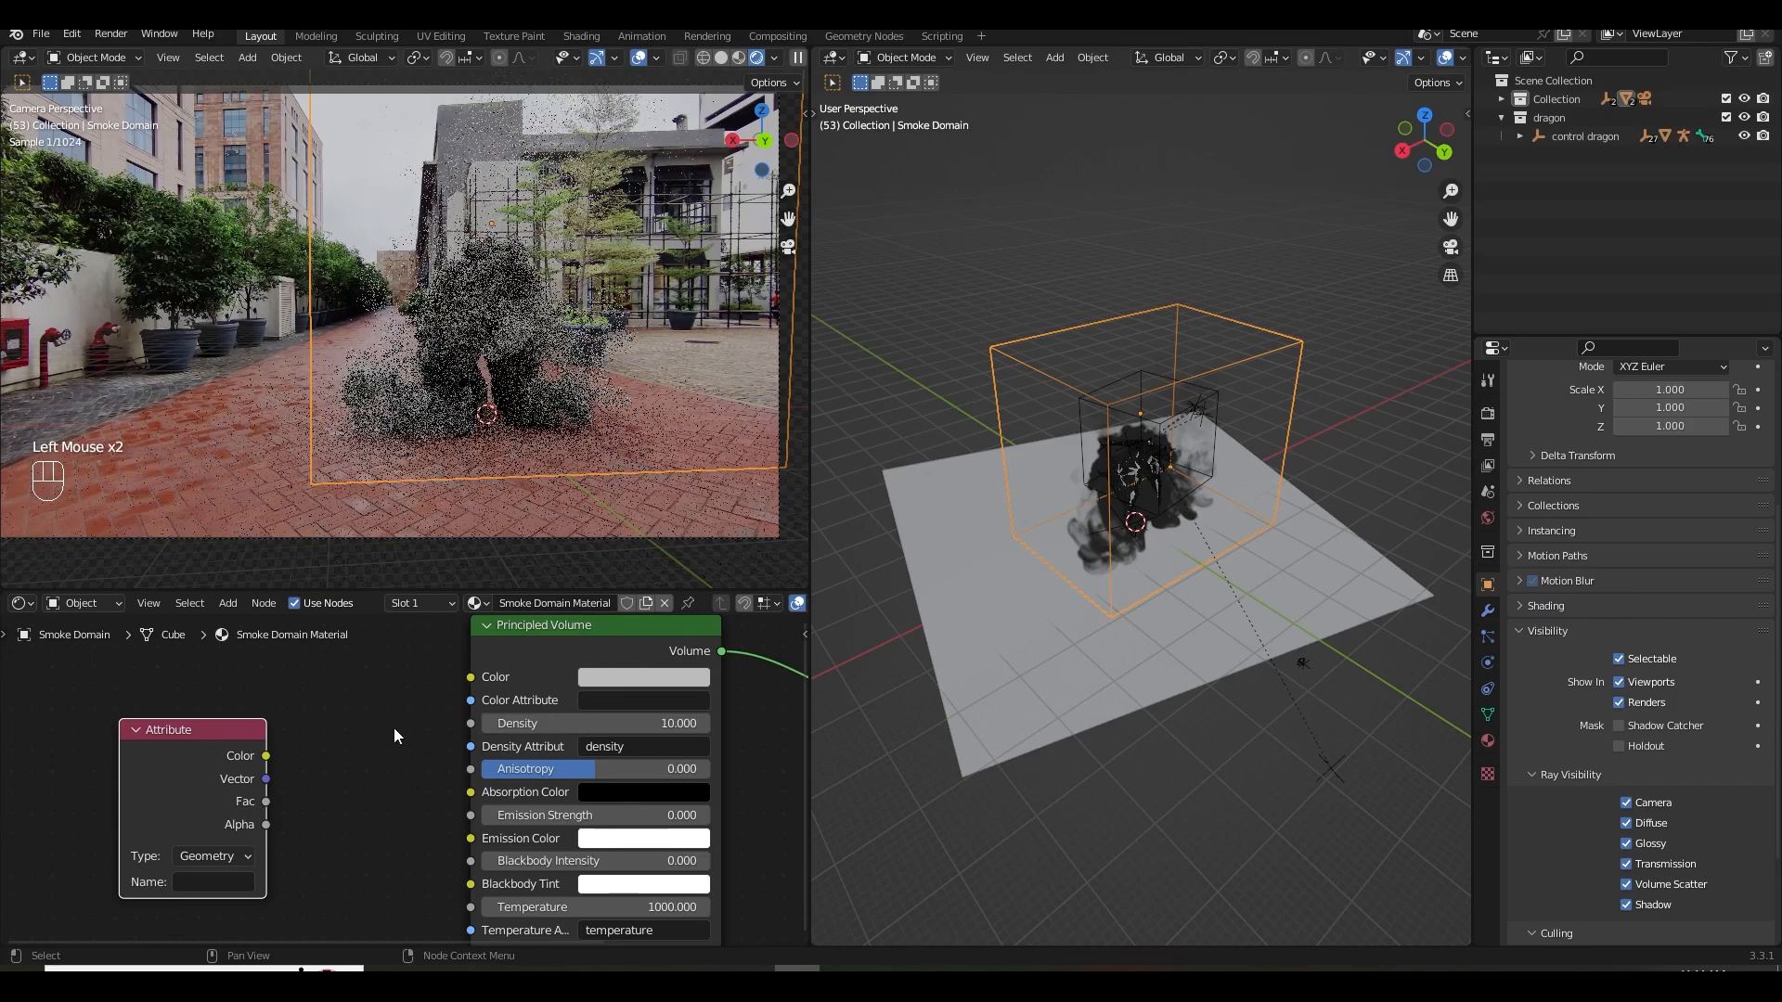
Name the attribute "Density" and connect the Attribute node's Color output to the Emission Color of the Principled Volume.
click(209, 883)
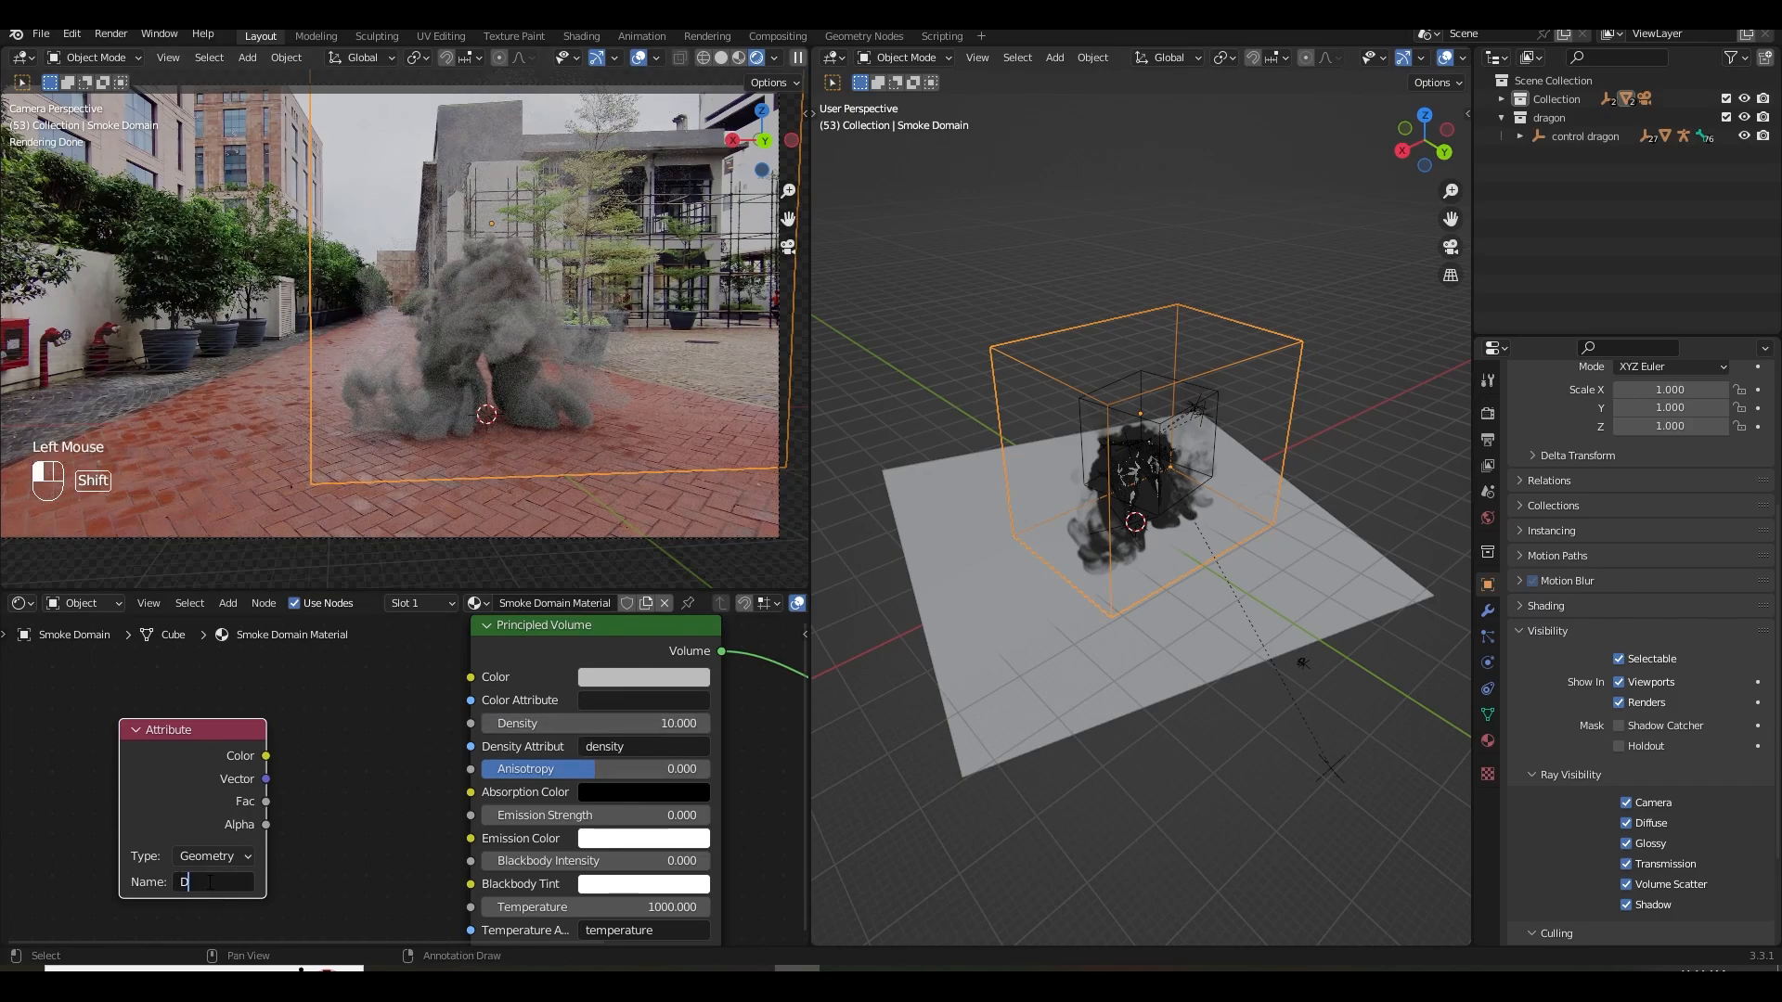
drag(266, 758, 470, 838)
mouse_move(340, 821)
middle_down()
mouse_move(500, 813)
mouse_move(341, 816)
middle_up()
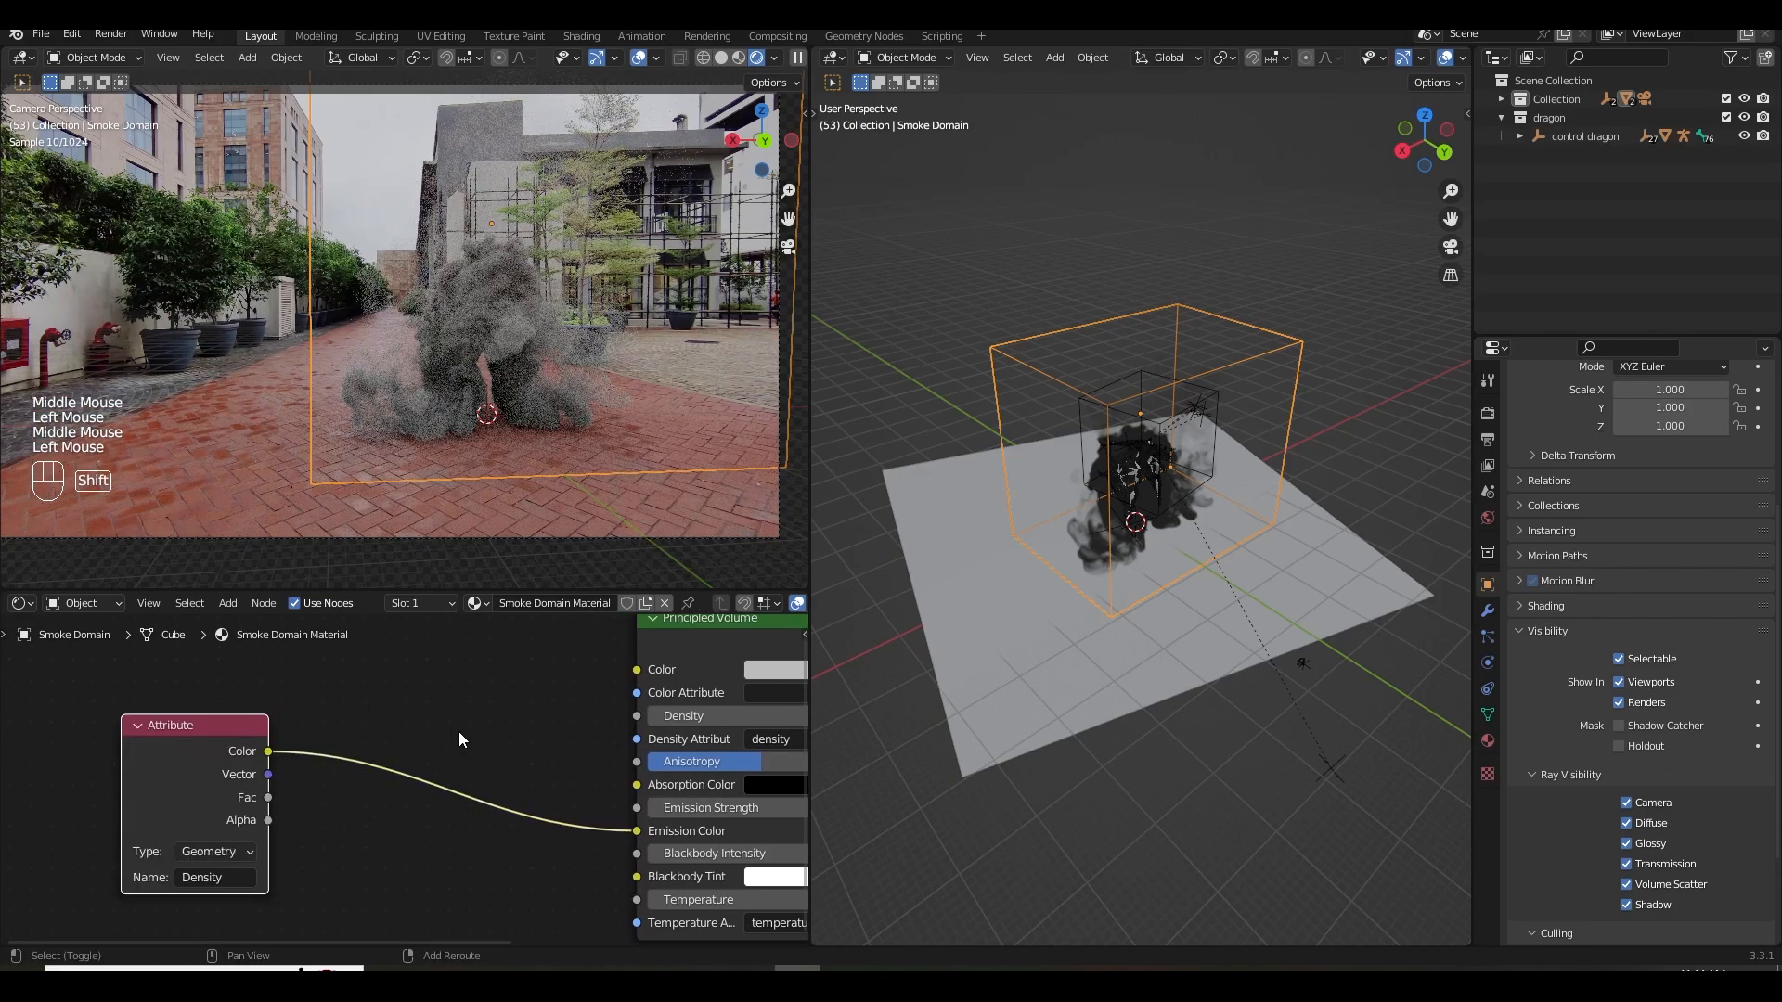
Insert a ColorRamp between the Attribute node and Emission Color, and move its black stop to position 0.486.
key(shift+a)
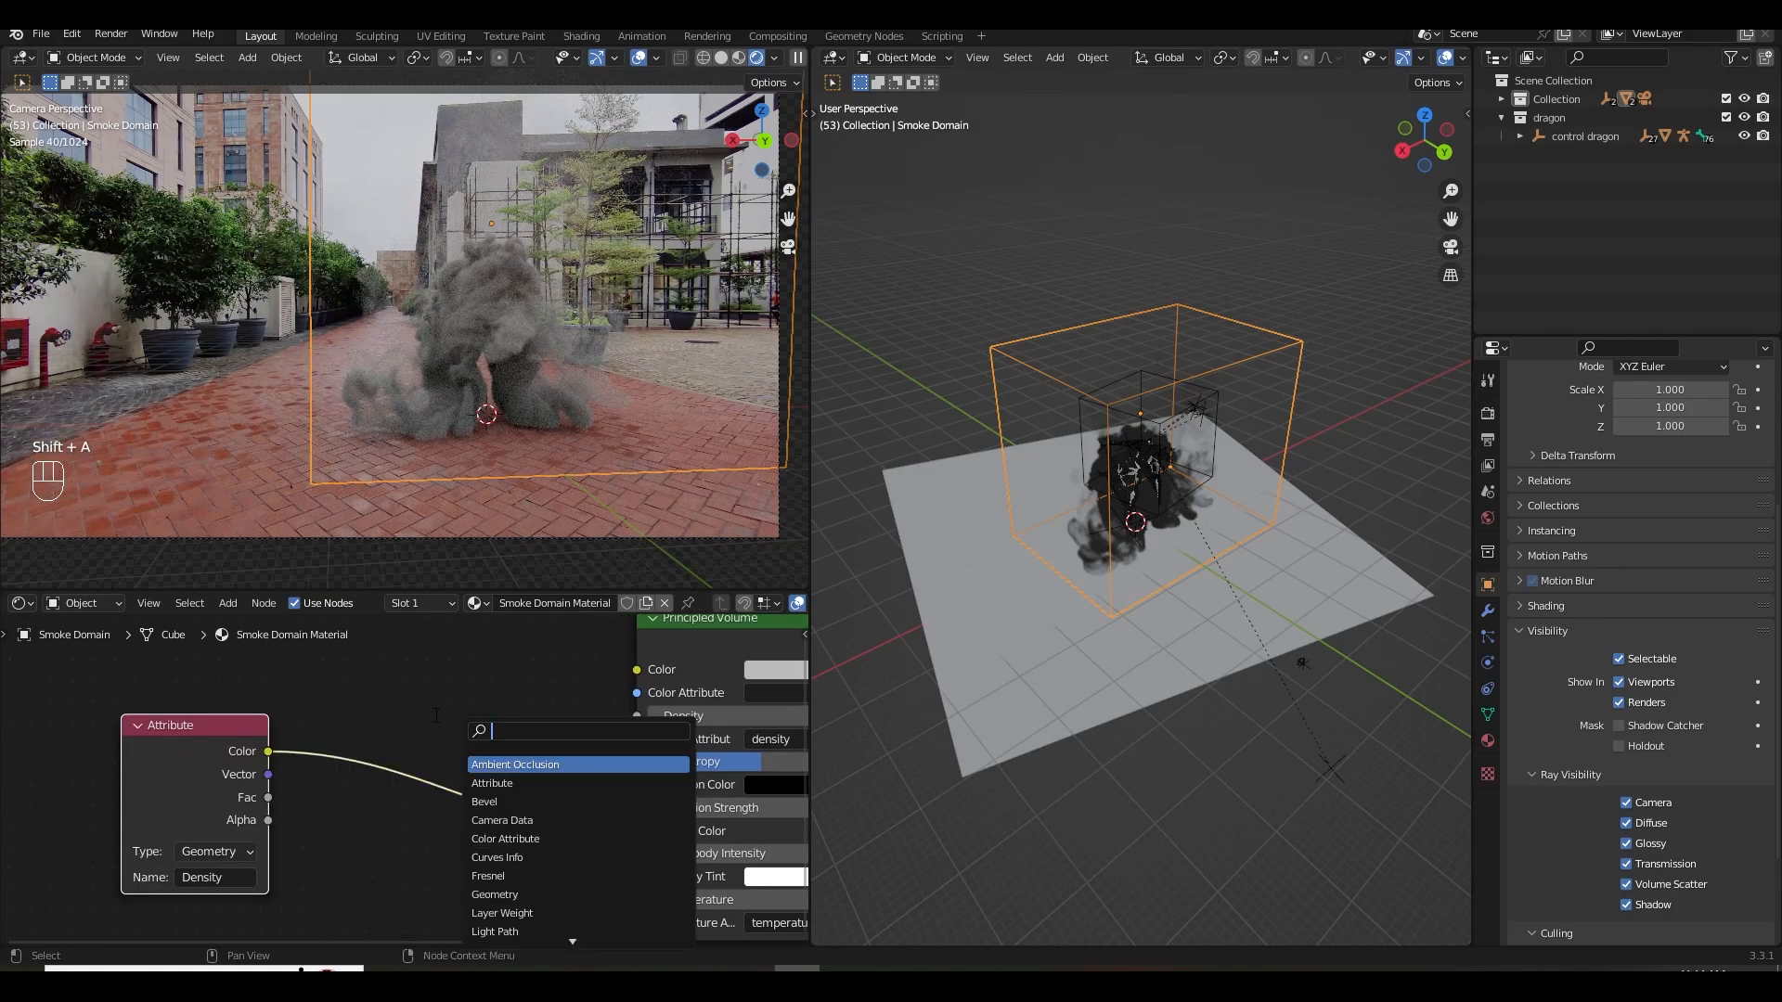
text(colo)
click(506, 763)
click(437, 740)
middle_drag(446, 754, 369, 720)
drag(320, 805, 425, 806)
Set the Principled Volume's Emission Strength to 1.5 and disconnect the ColorRamp from Emission Color.
middle_drag(776, 792, 564, 791)
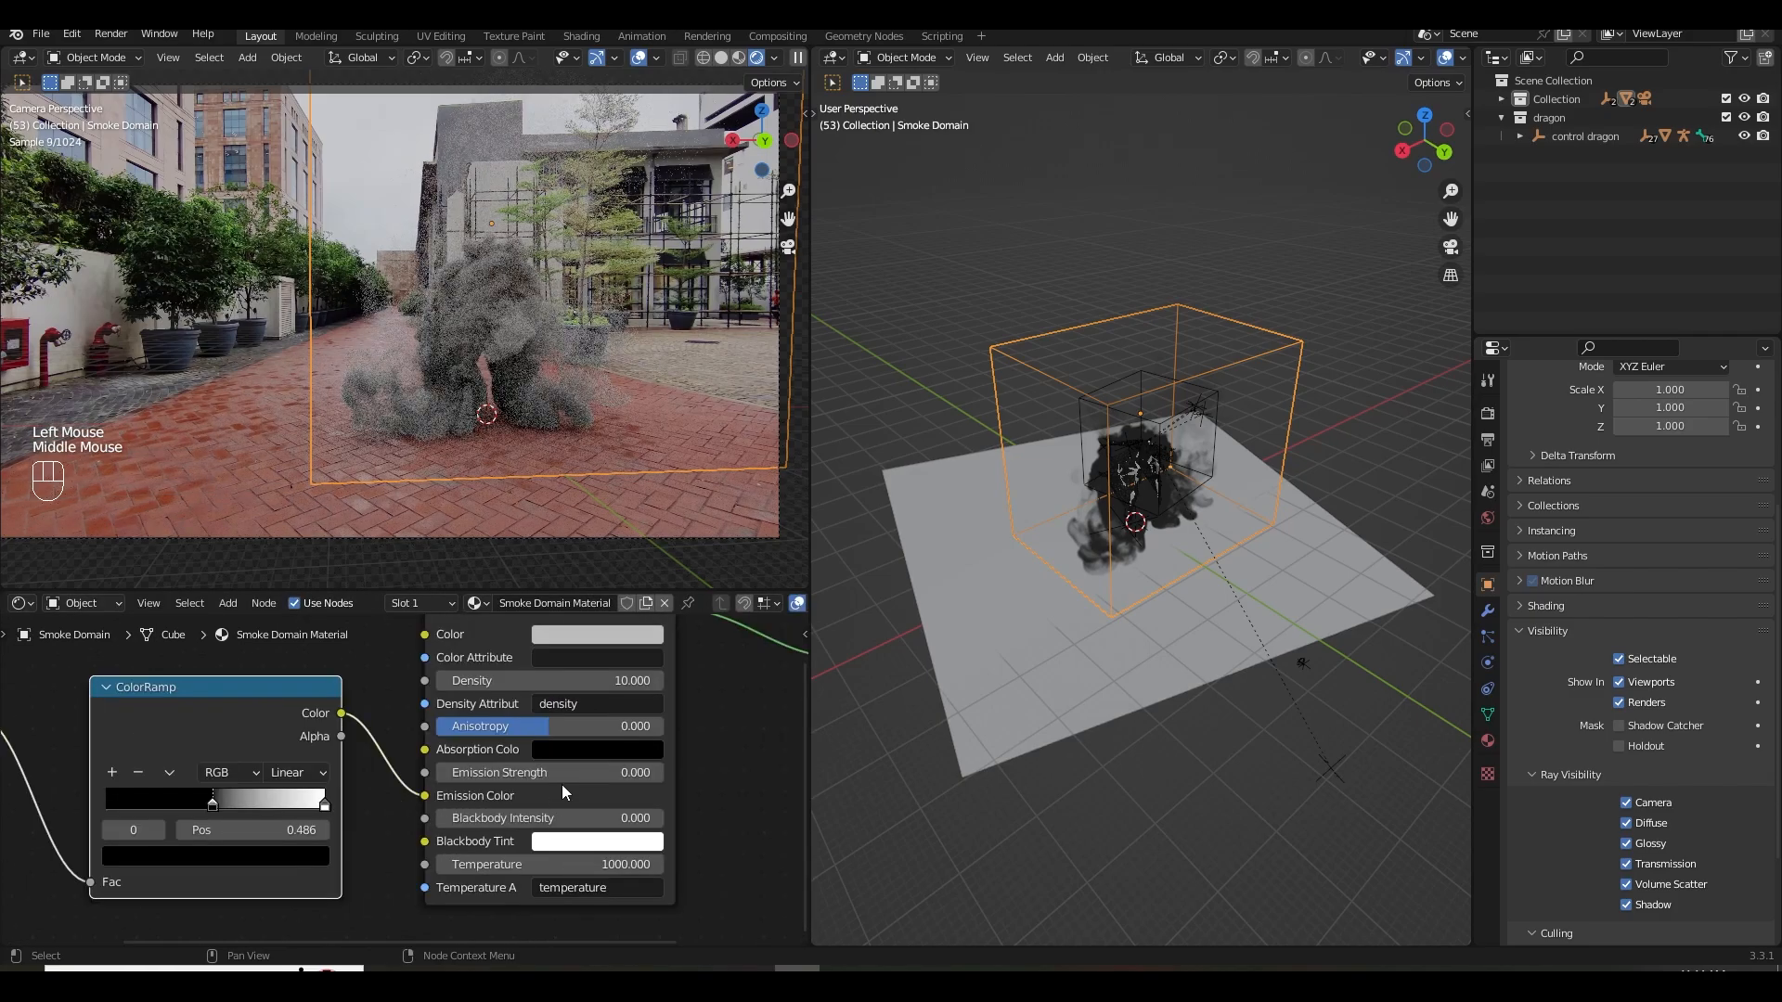
drag(557, 772, 631, 772)
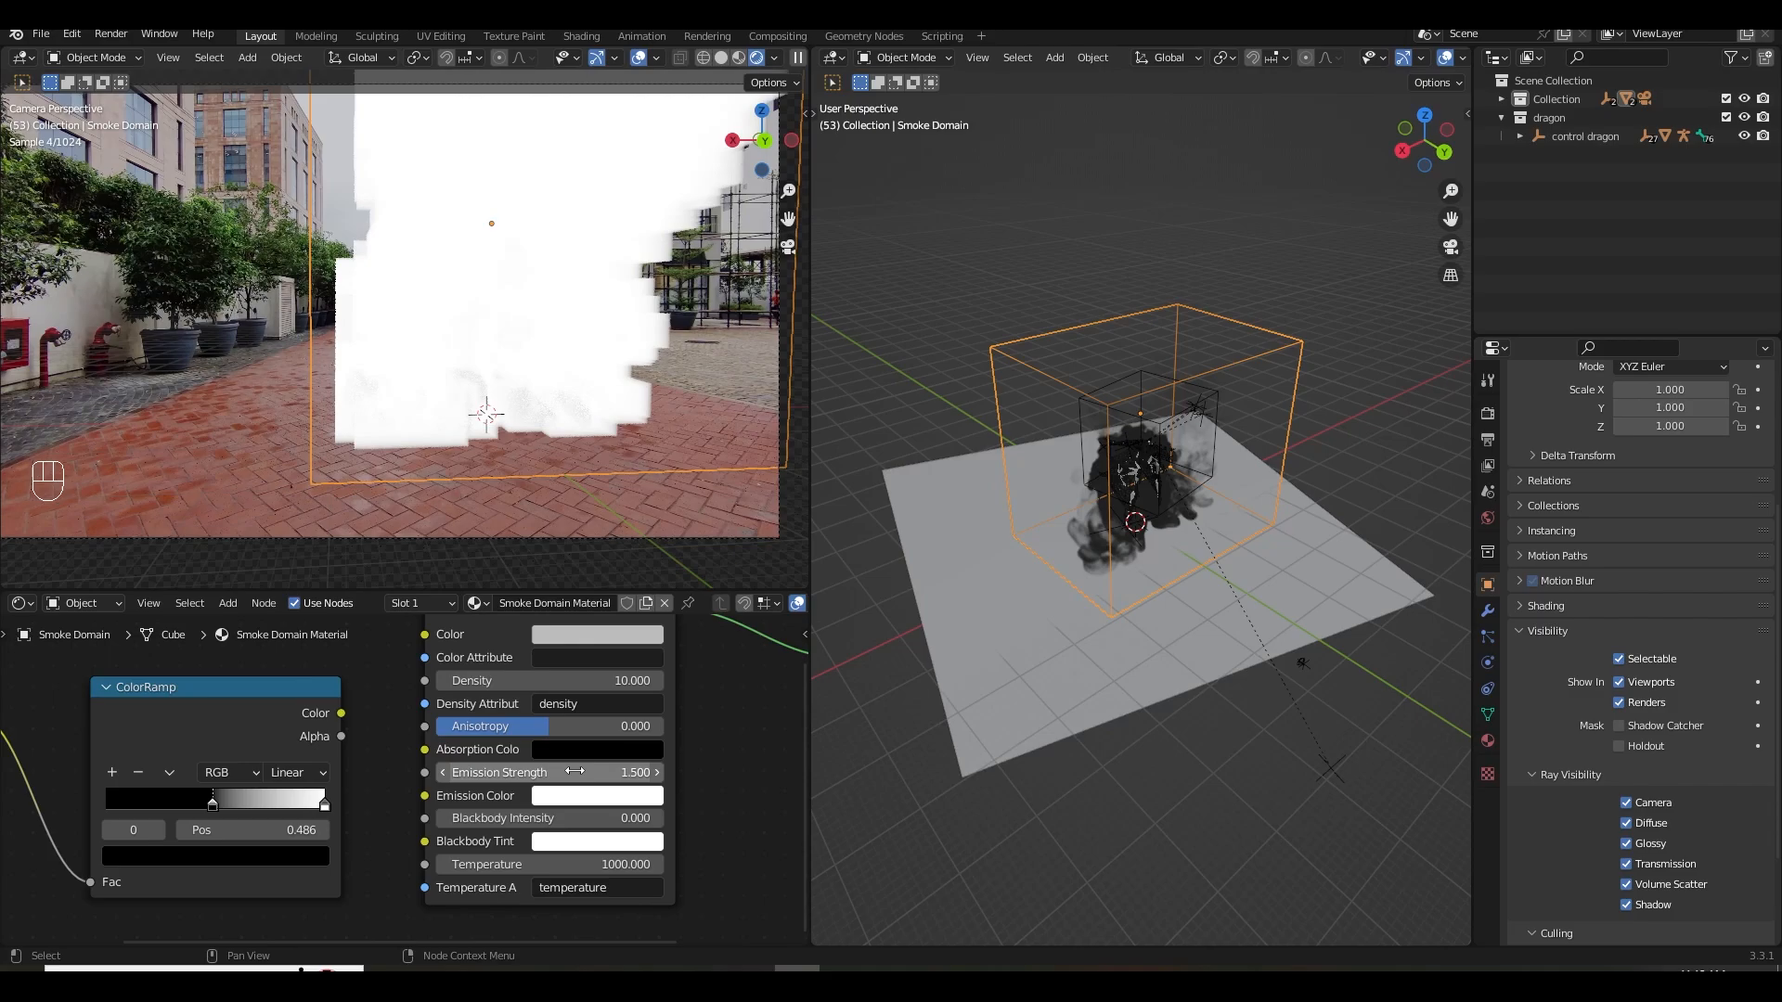
Test the Principled Volume's Emission Strength at 0 and 0.1.
key(ctrl+z)
drag(556, 772, 557, 772)
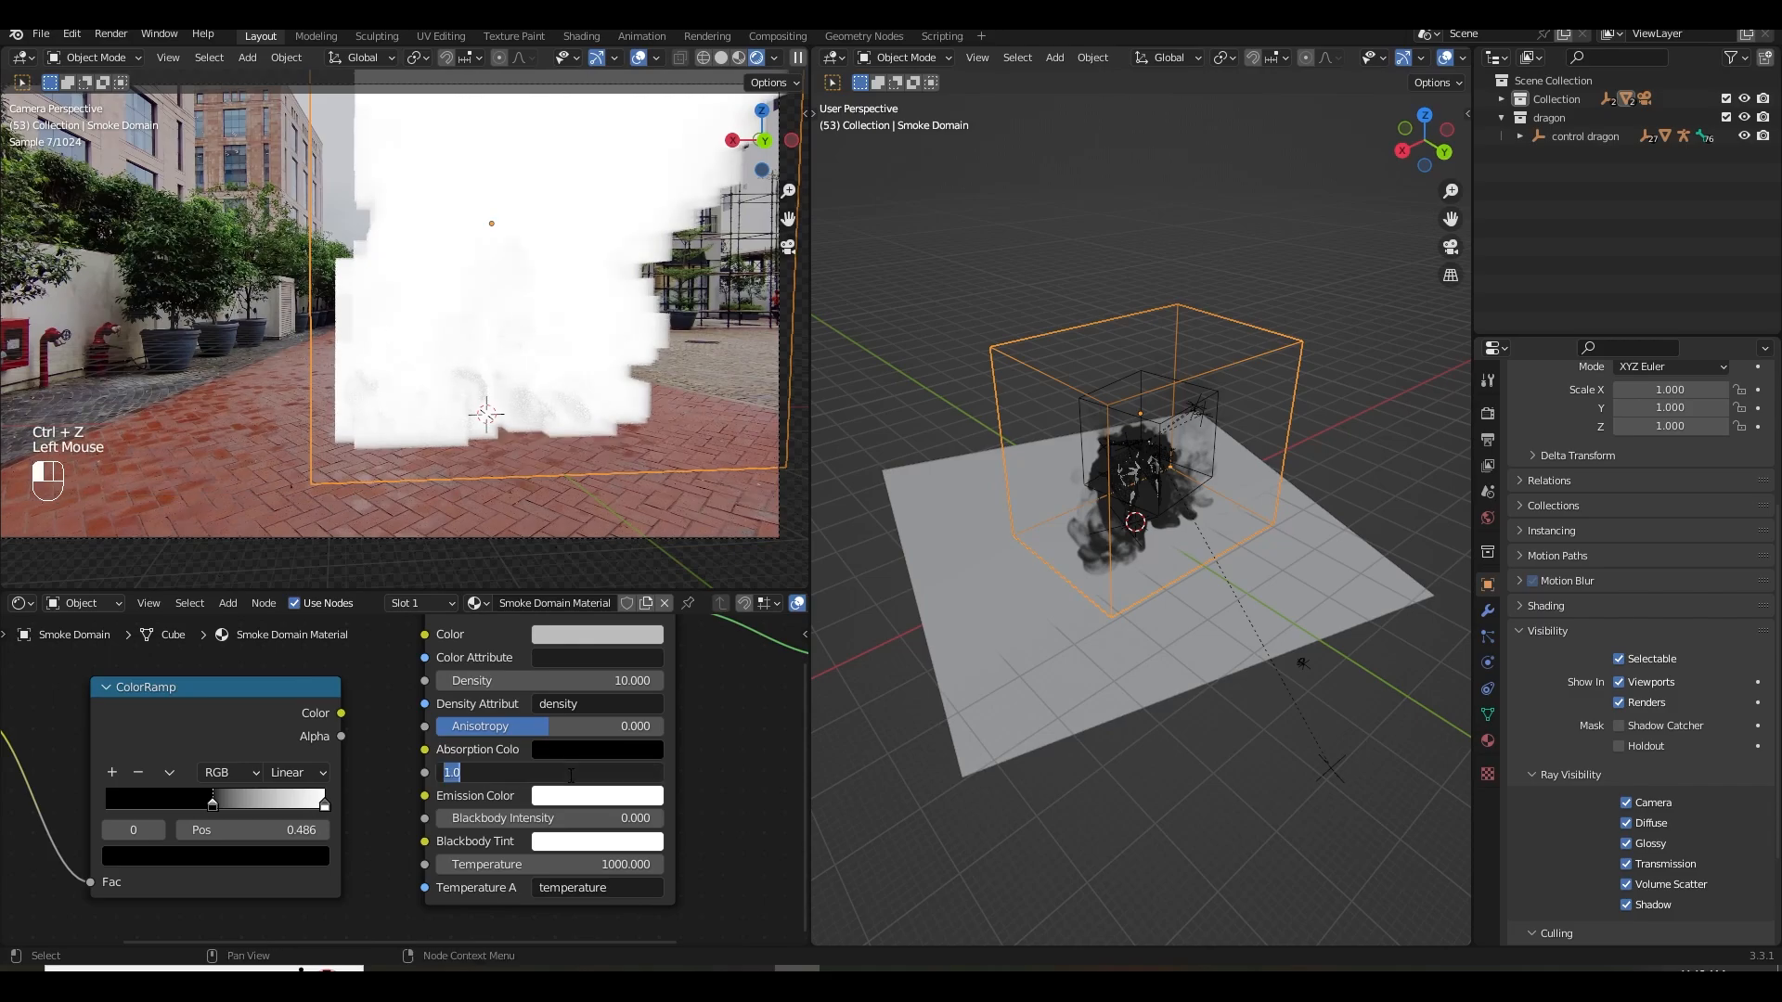
text(-)
key(Return)
click(603, 779)
key(BackSpace)
key(BackSpace)
key(BackSpace)
text(0)
key(Return)
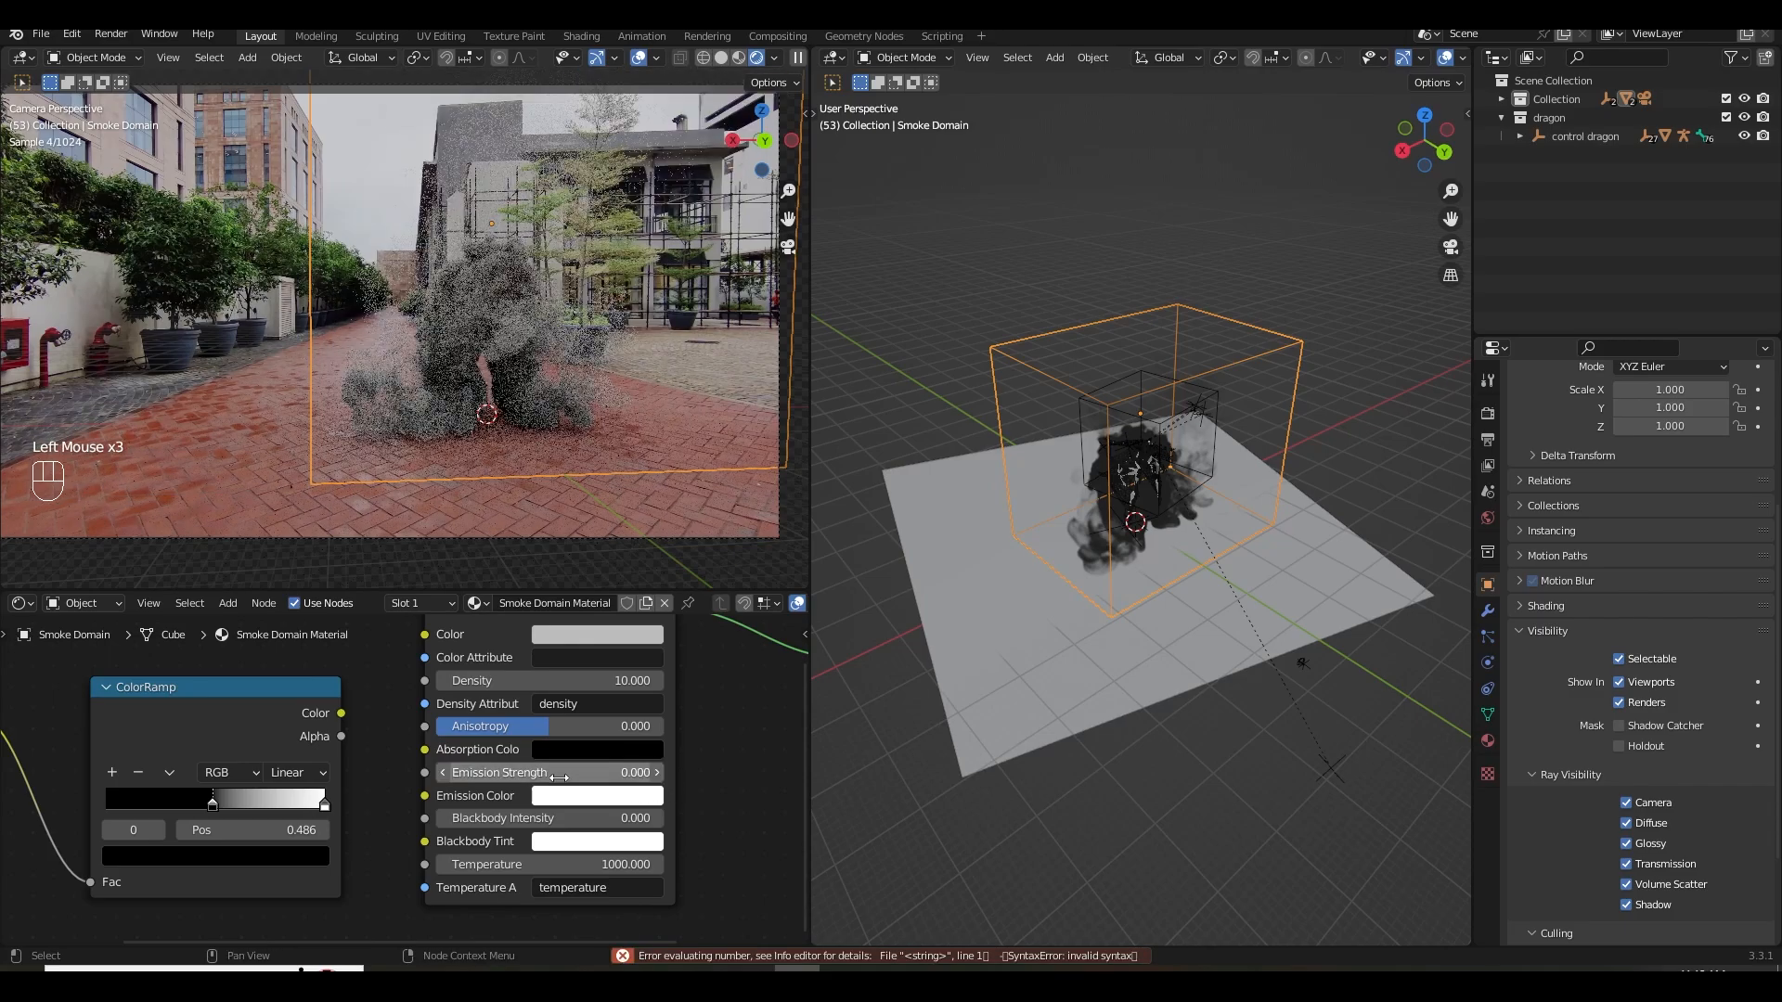
click(545, 772)
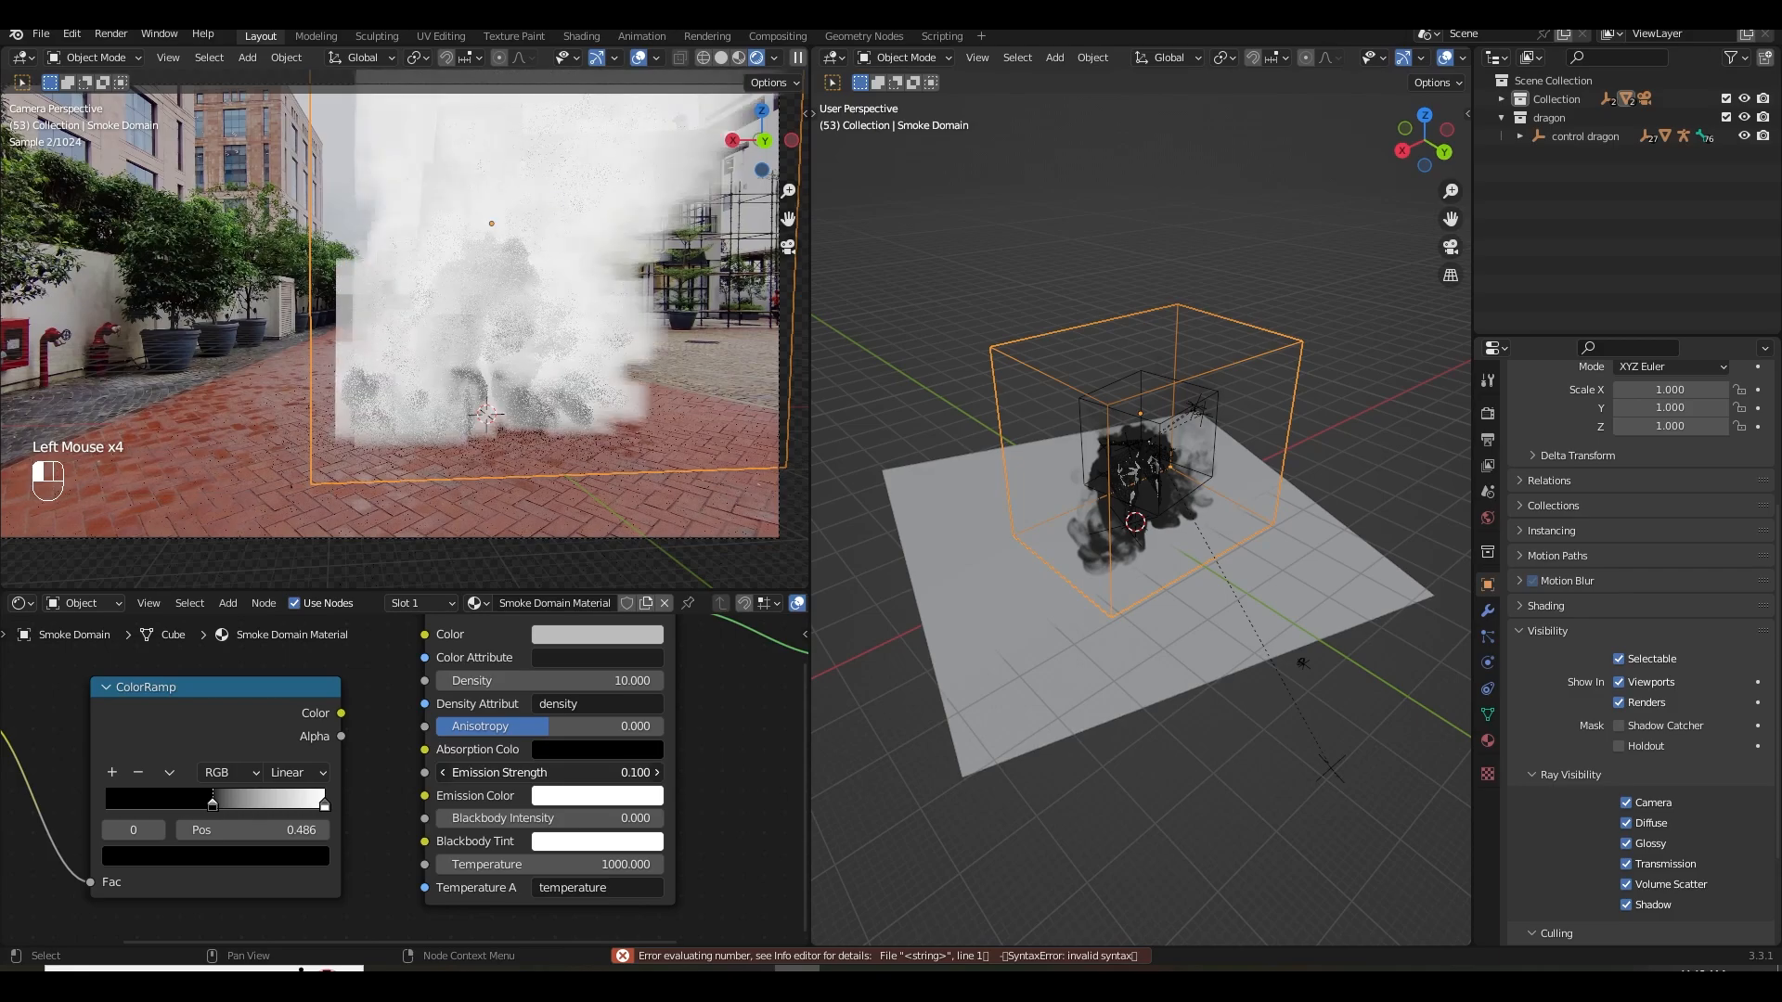
scroll(477, 436, down, 2)
scroll(491, 391, up, 1)
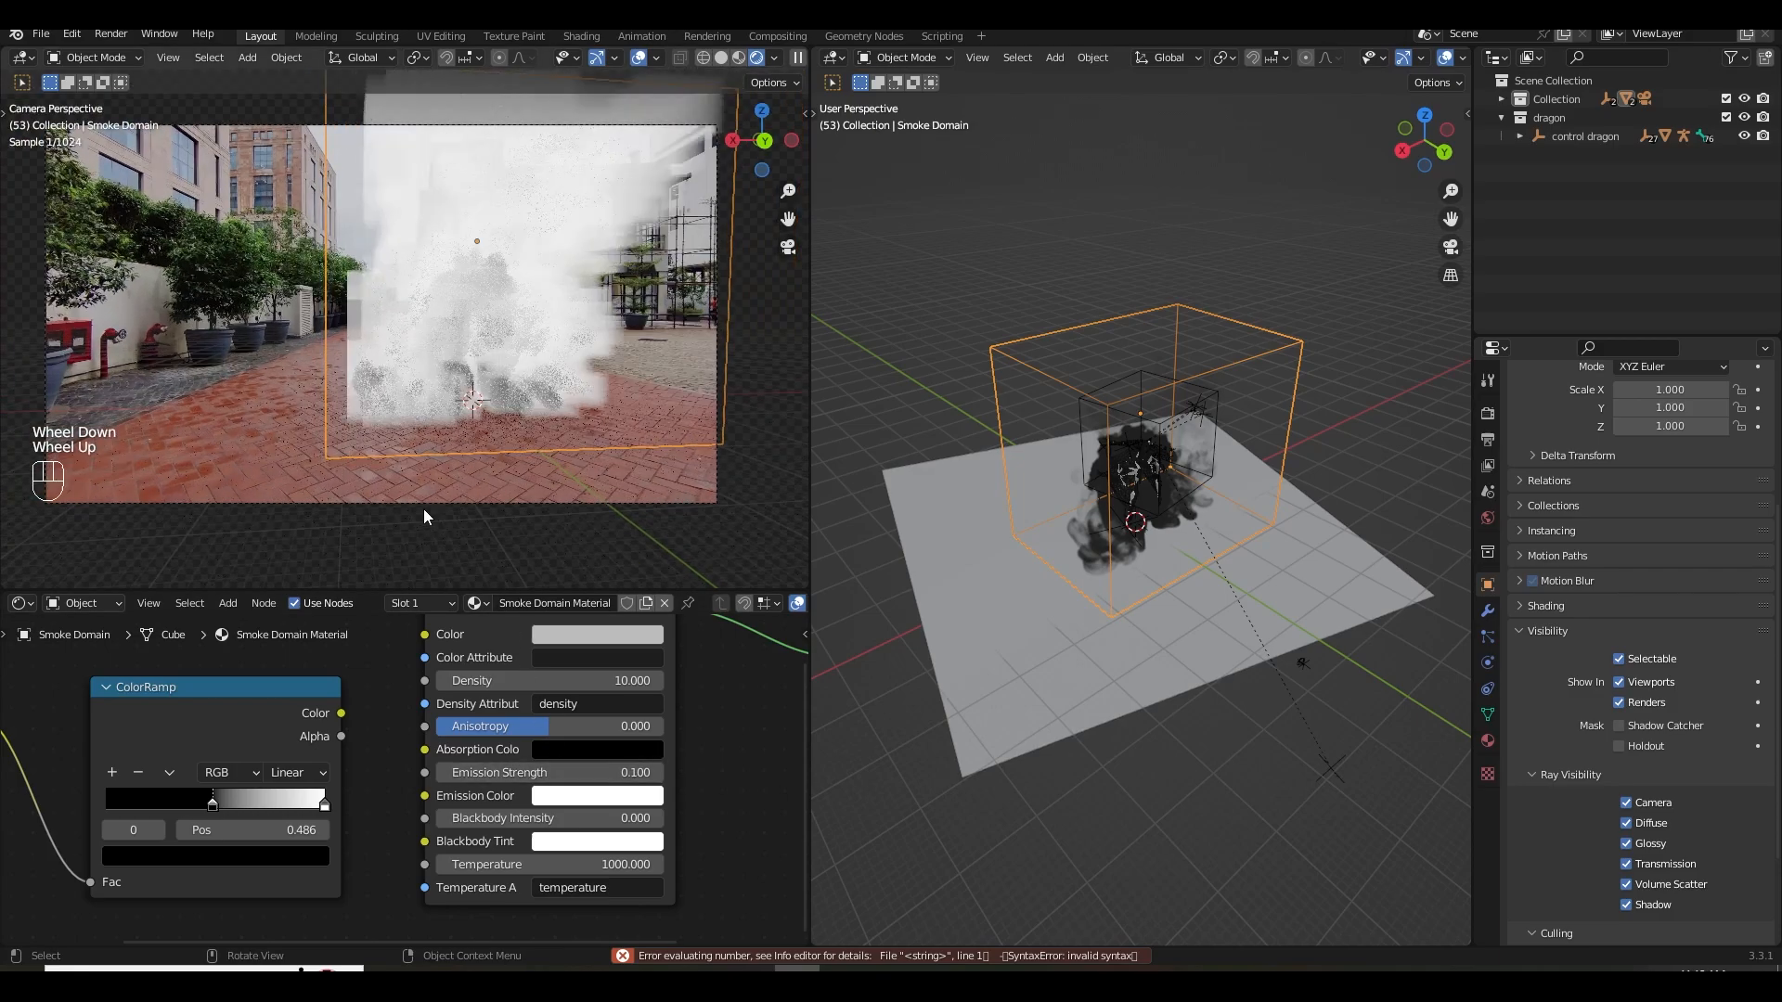
Reconnect the ColorRamp's Color output to Emission Color, using Emission Strength 20.2 and the ramp's white stop at 0.768.
scroll(336, 754, down, 2)
middle_drag(390, 753, 417, 754)
drag(451, 732, 512, 791)
scroll(470, 355, up, 2)
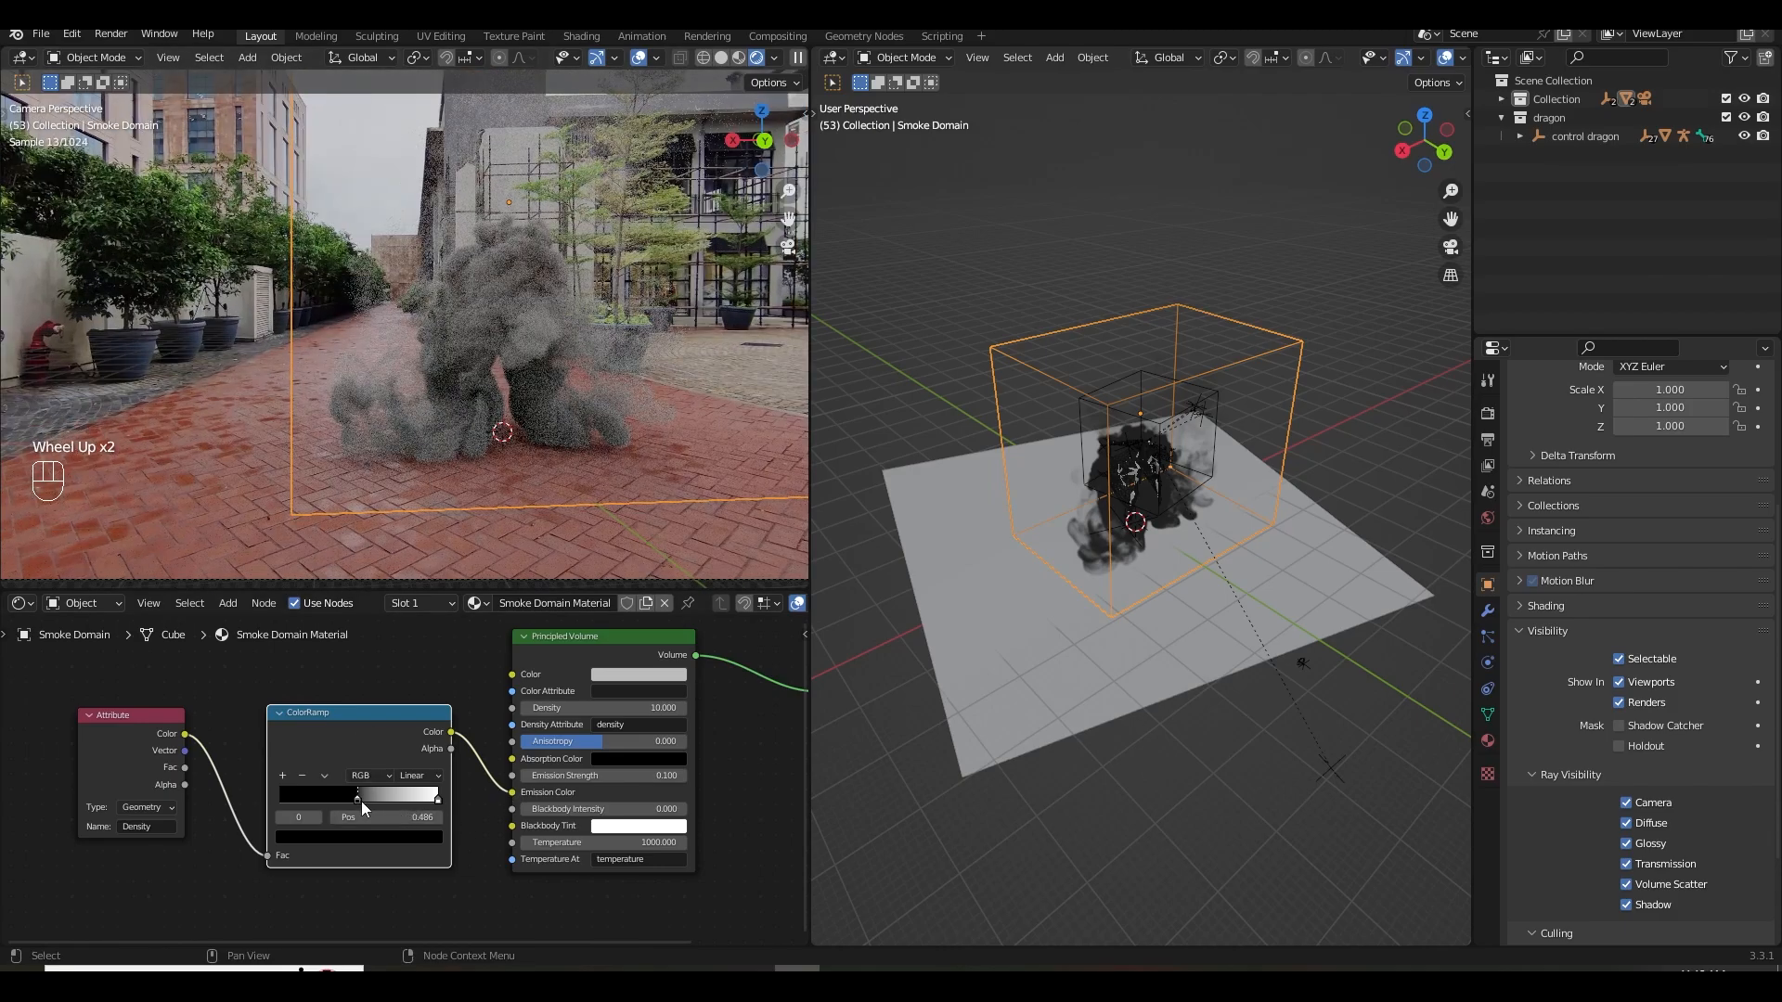
drag(357, 799, 387, 799)
Rename the attribute to "density", move the ColorRamp's black stop to 0.182 and save the file.
click(153, 827)
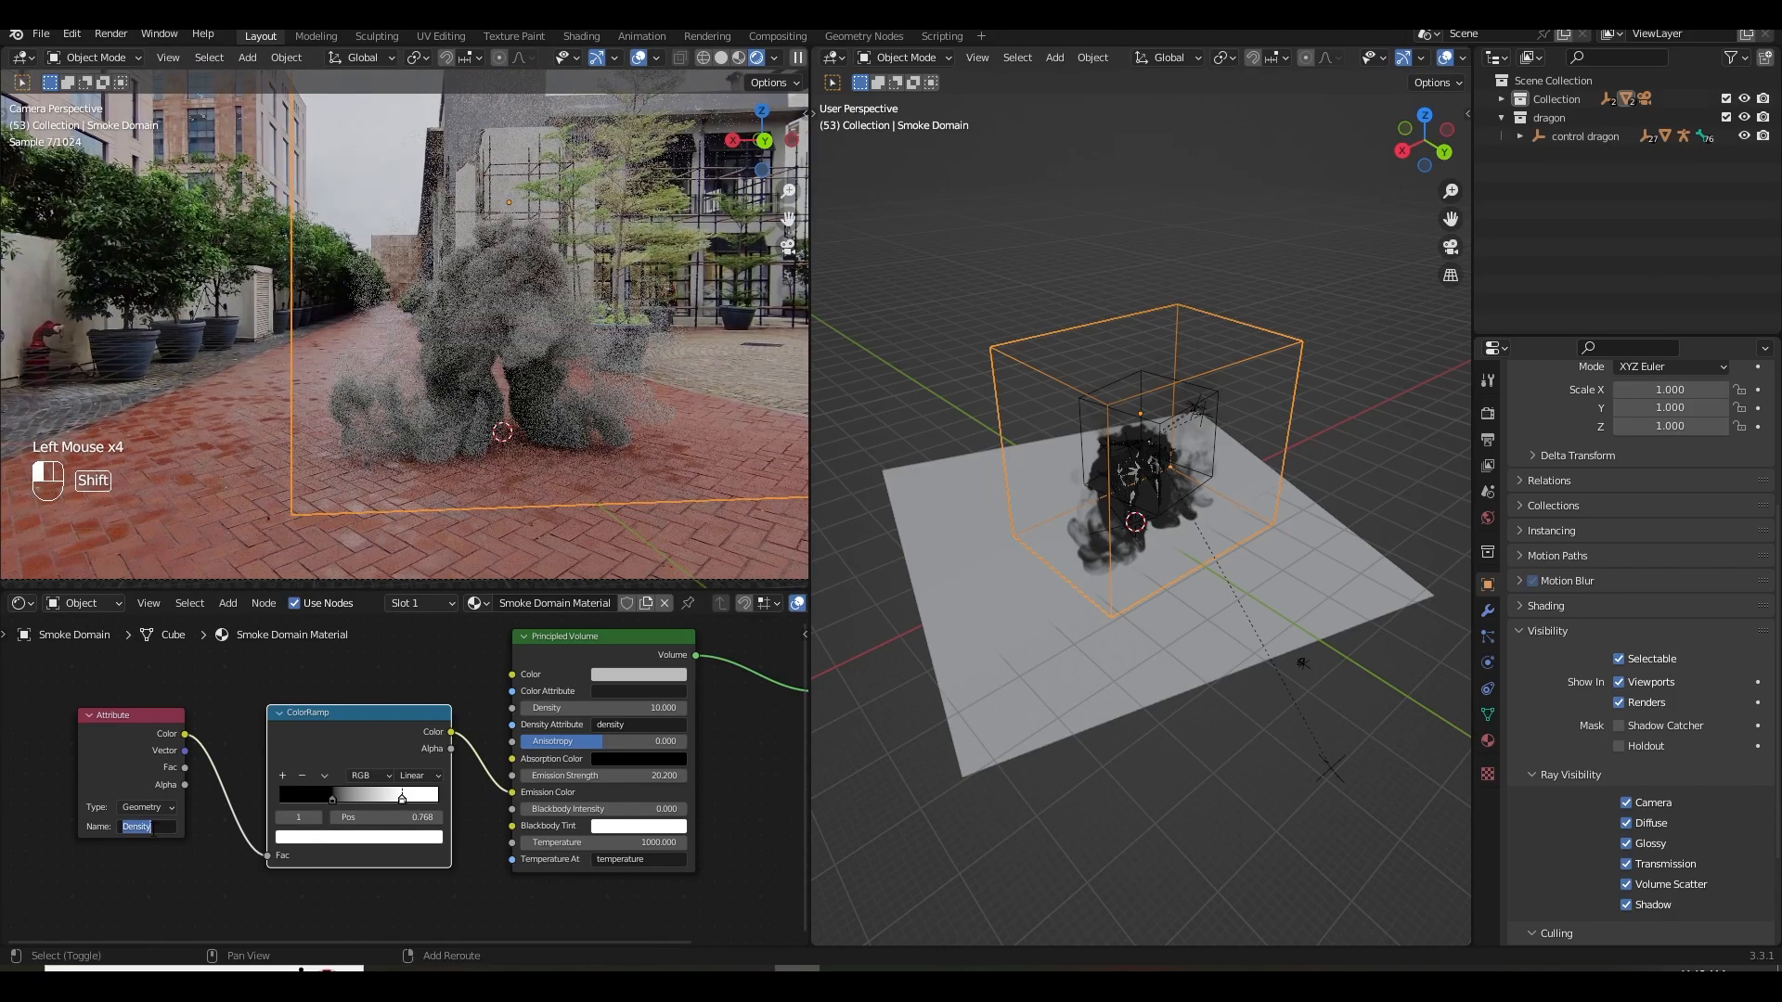
text(d)
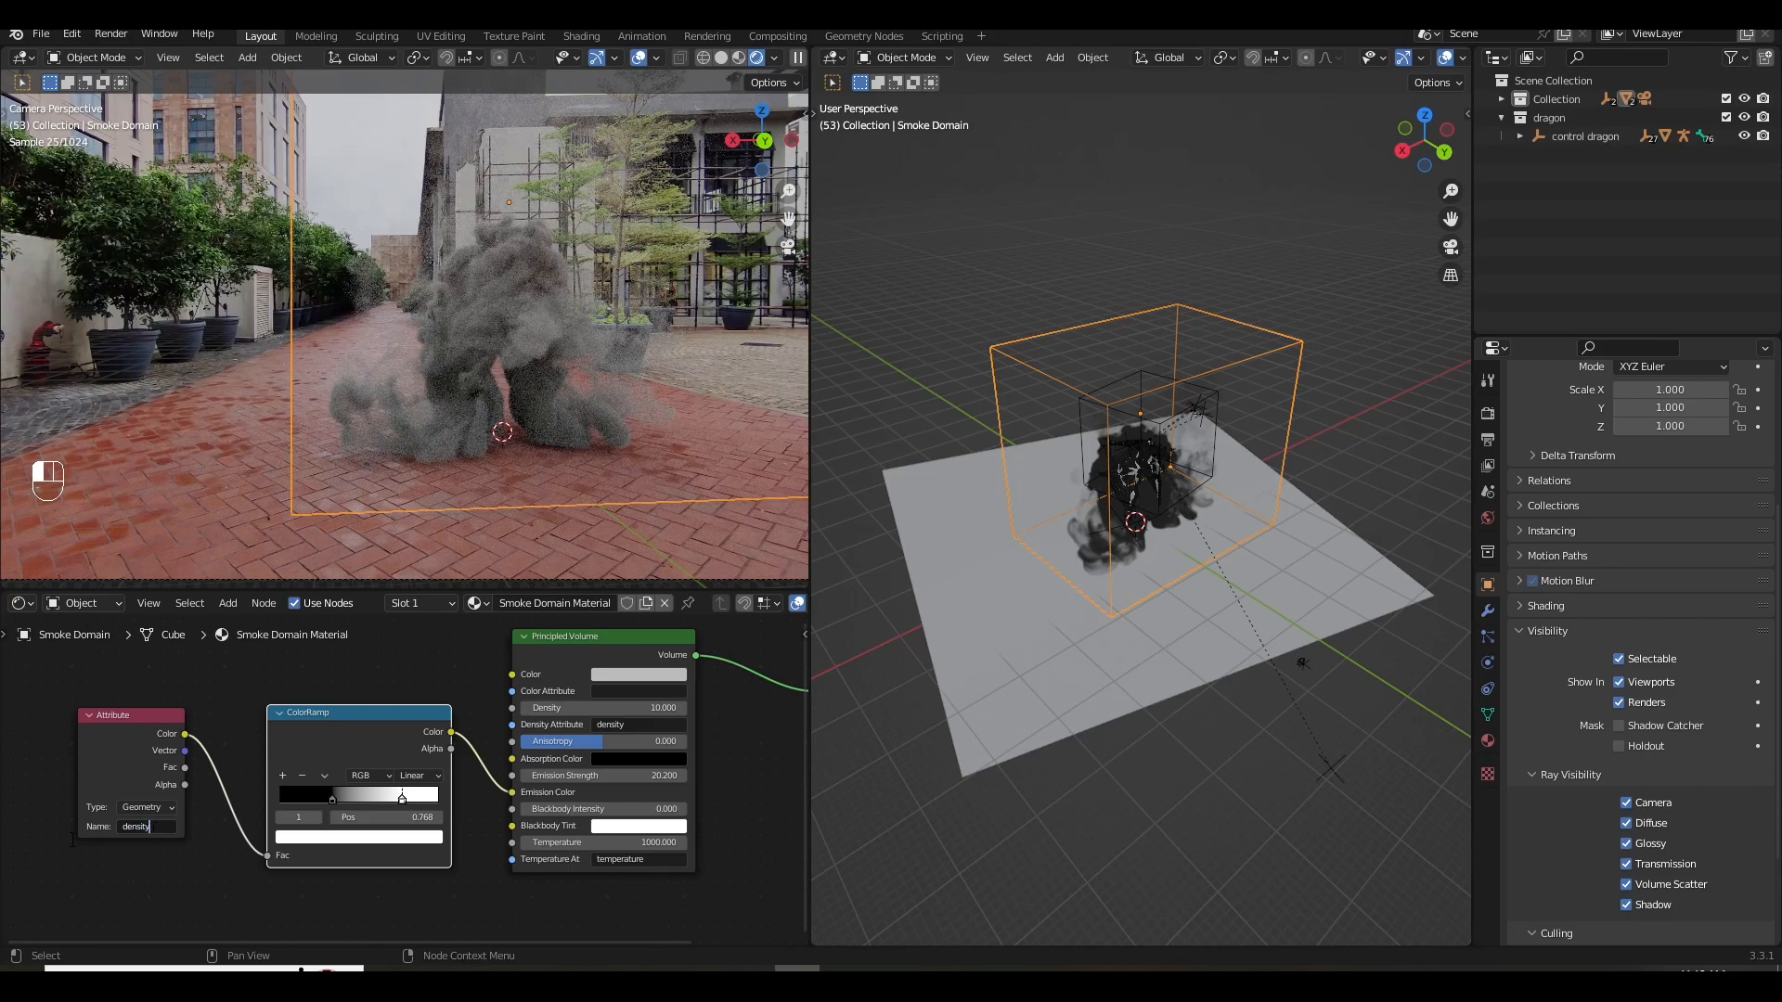
key(Return)
drag(331, 798, 309, 798)
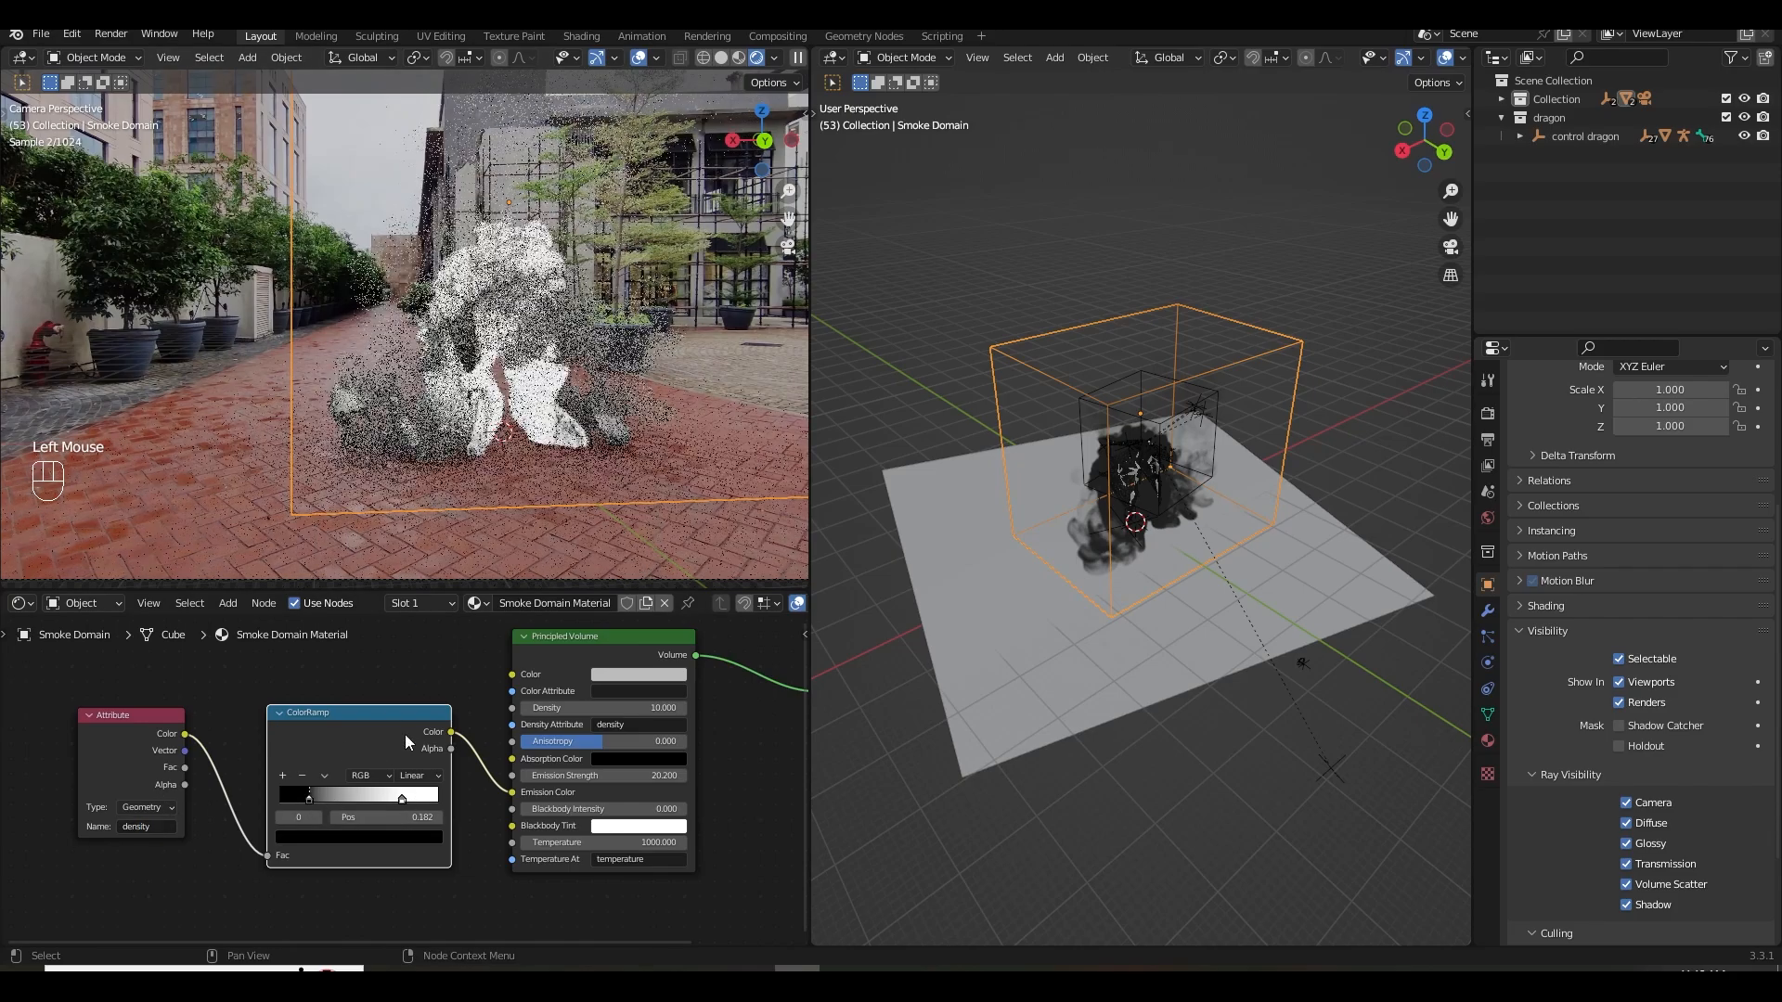
key(ctrl+s)
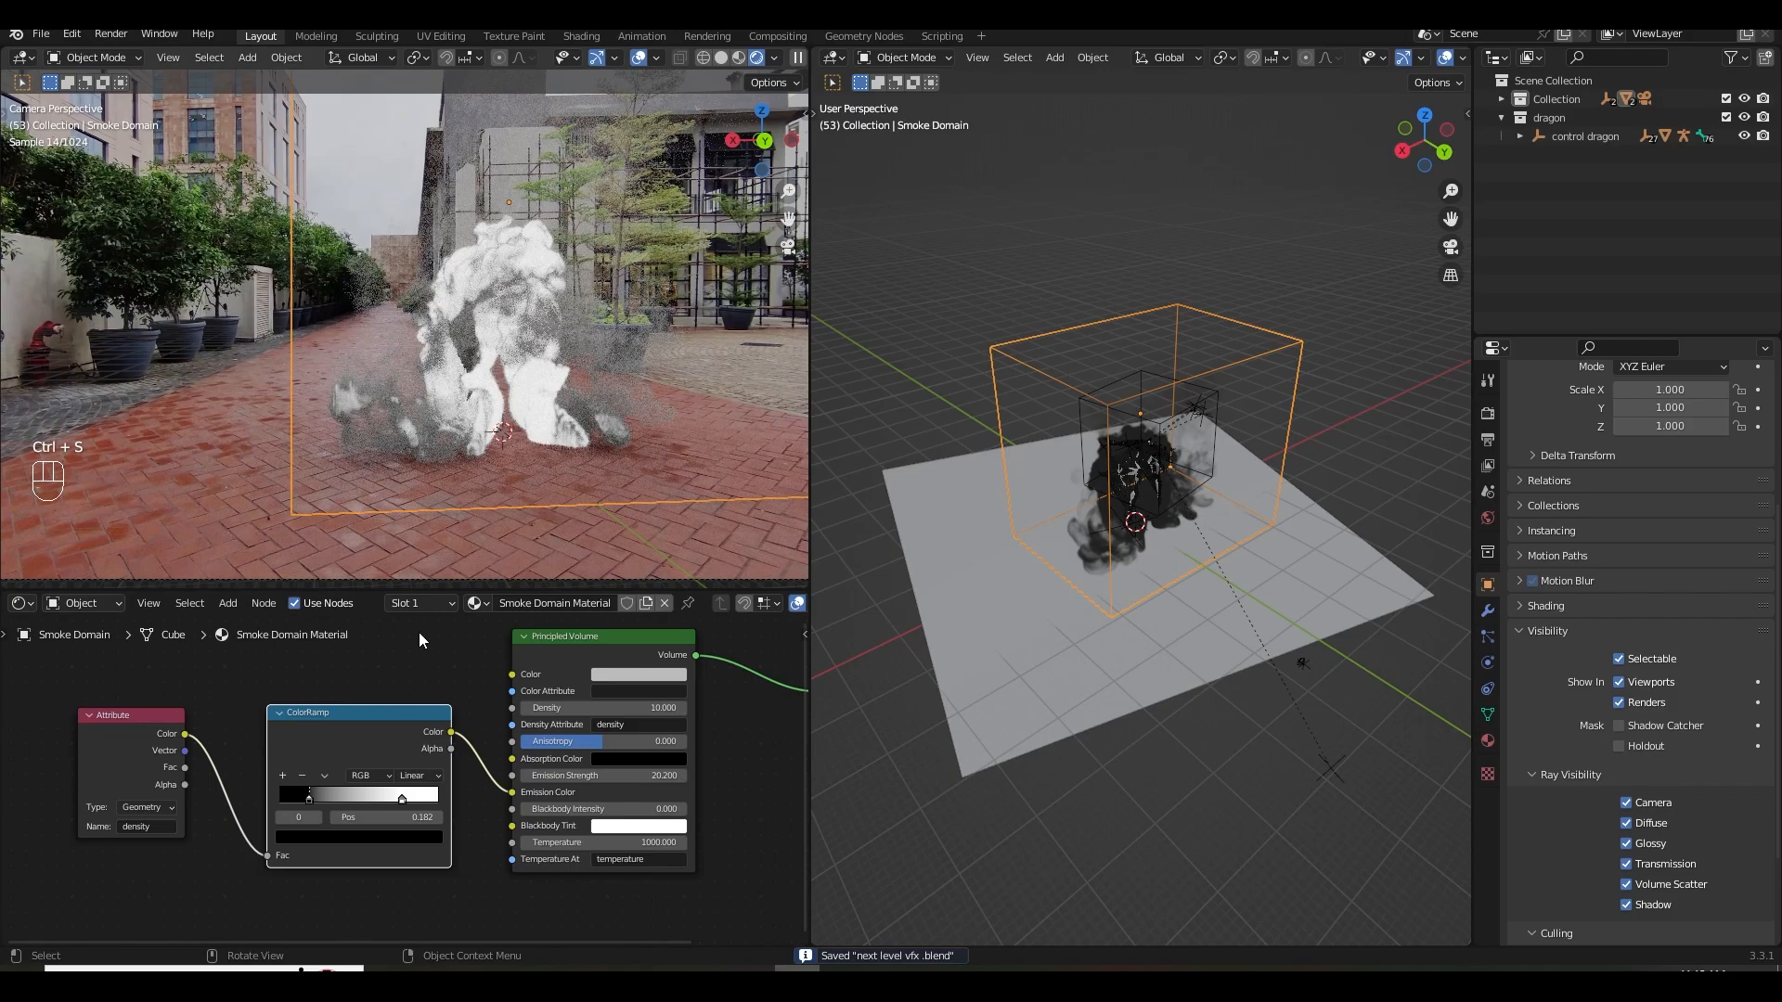
Move the ColorRamp's white stop to position 0.950 and recolor it orange.
drag(306, 798, 430, 807)
click(419, 838)
click(321, 707)
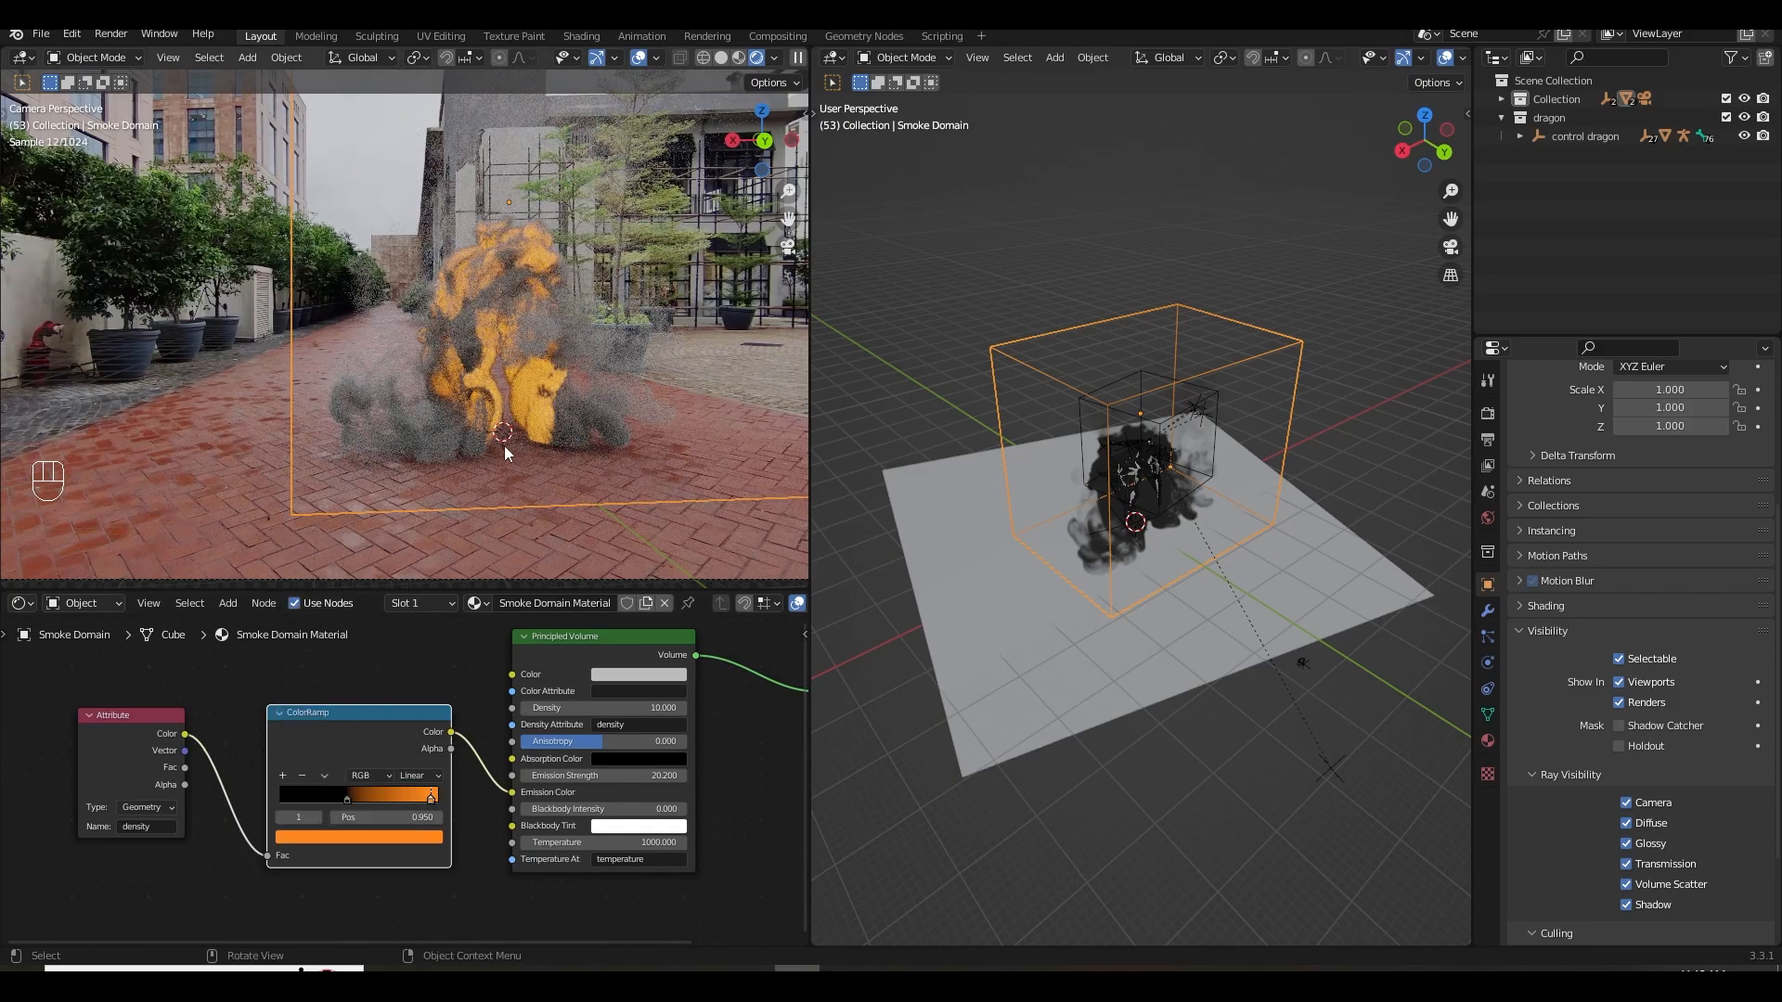
Move the ColorRamp's black stop closer to the orange stop and recolor the orange stop white.
shift+middle_drag(525, 473, 497, 486)
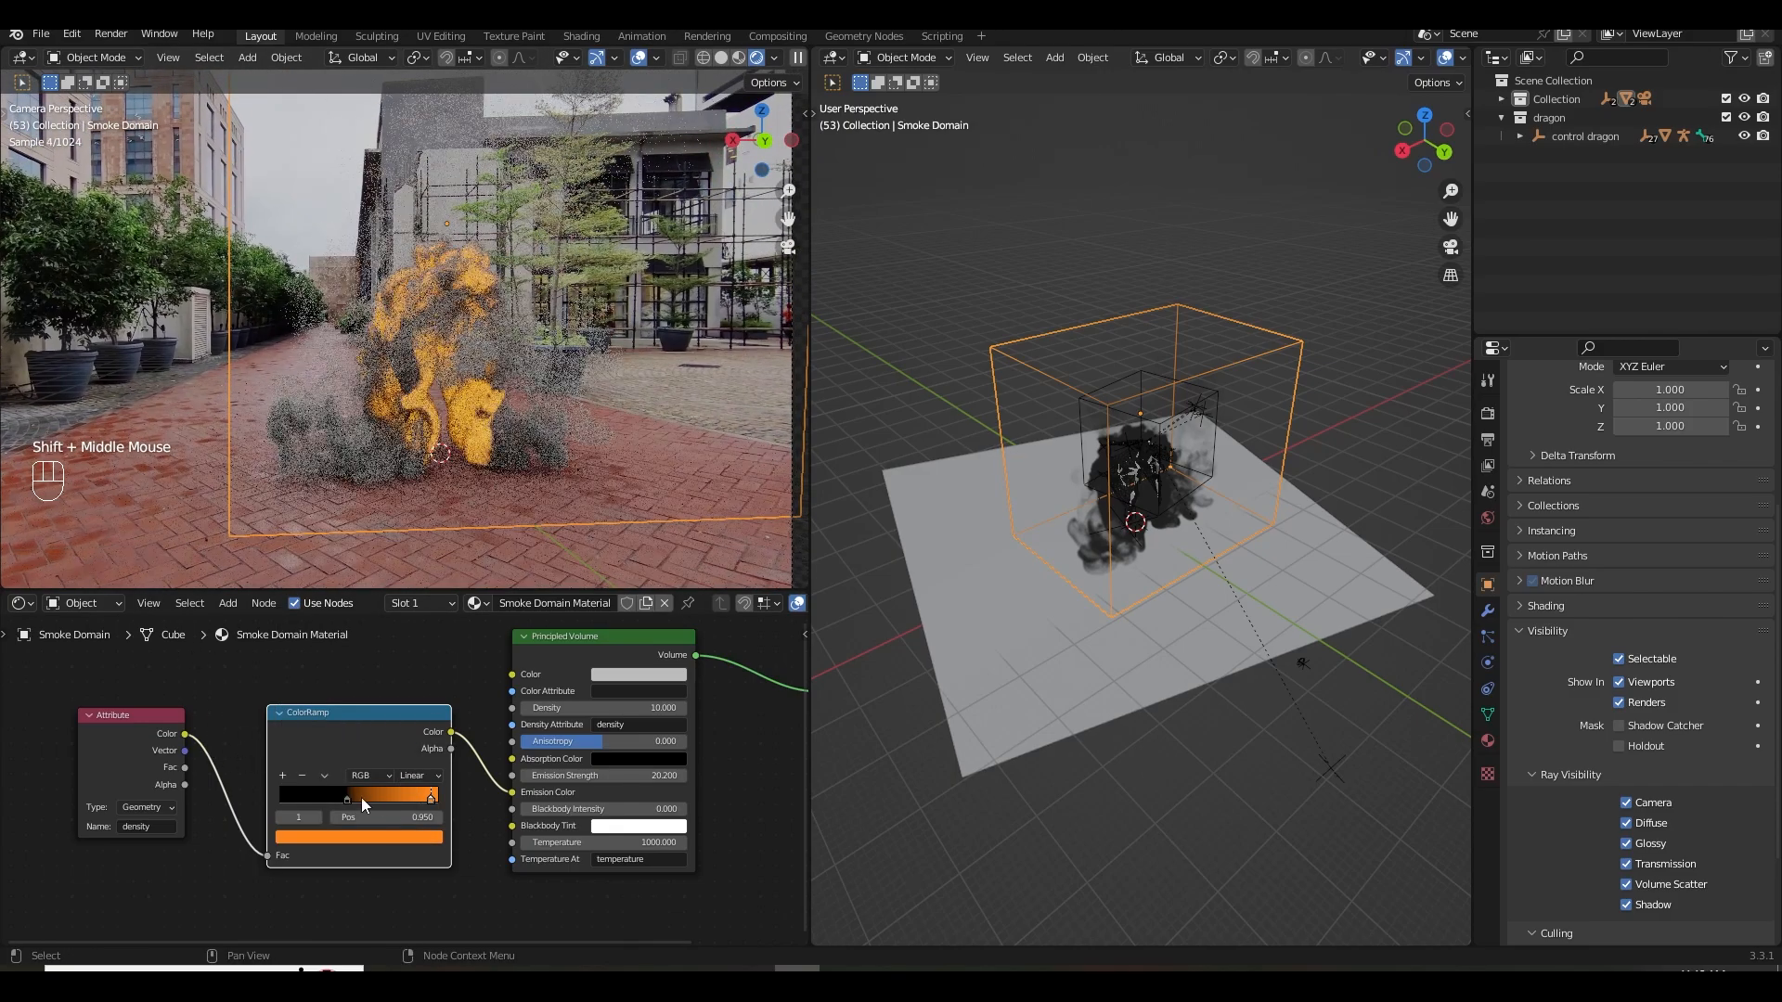
drag(347, 798, 395, 805)
double_click(431, 803)
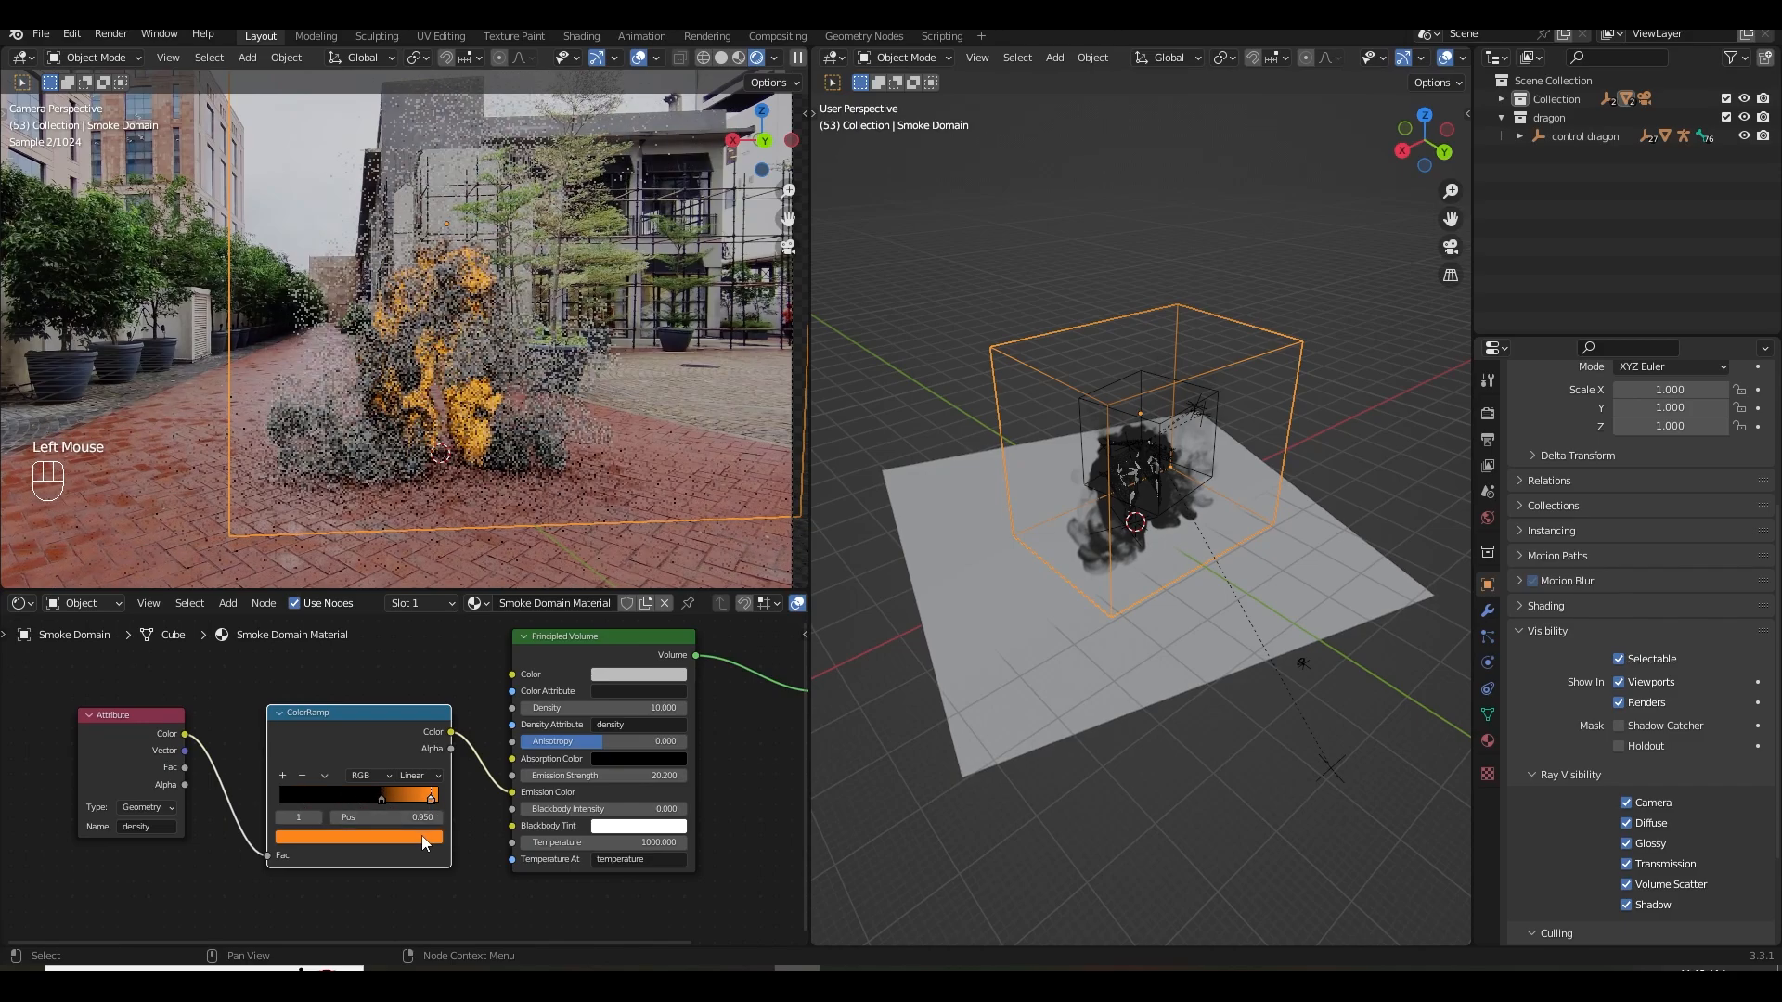
click(339, 674)
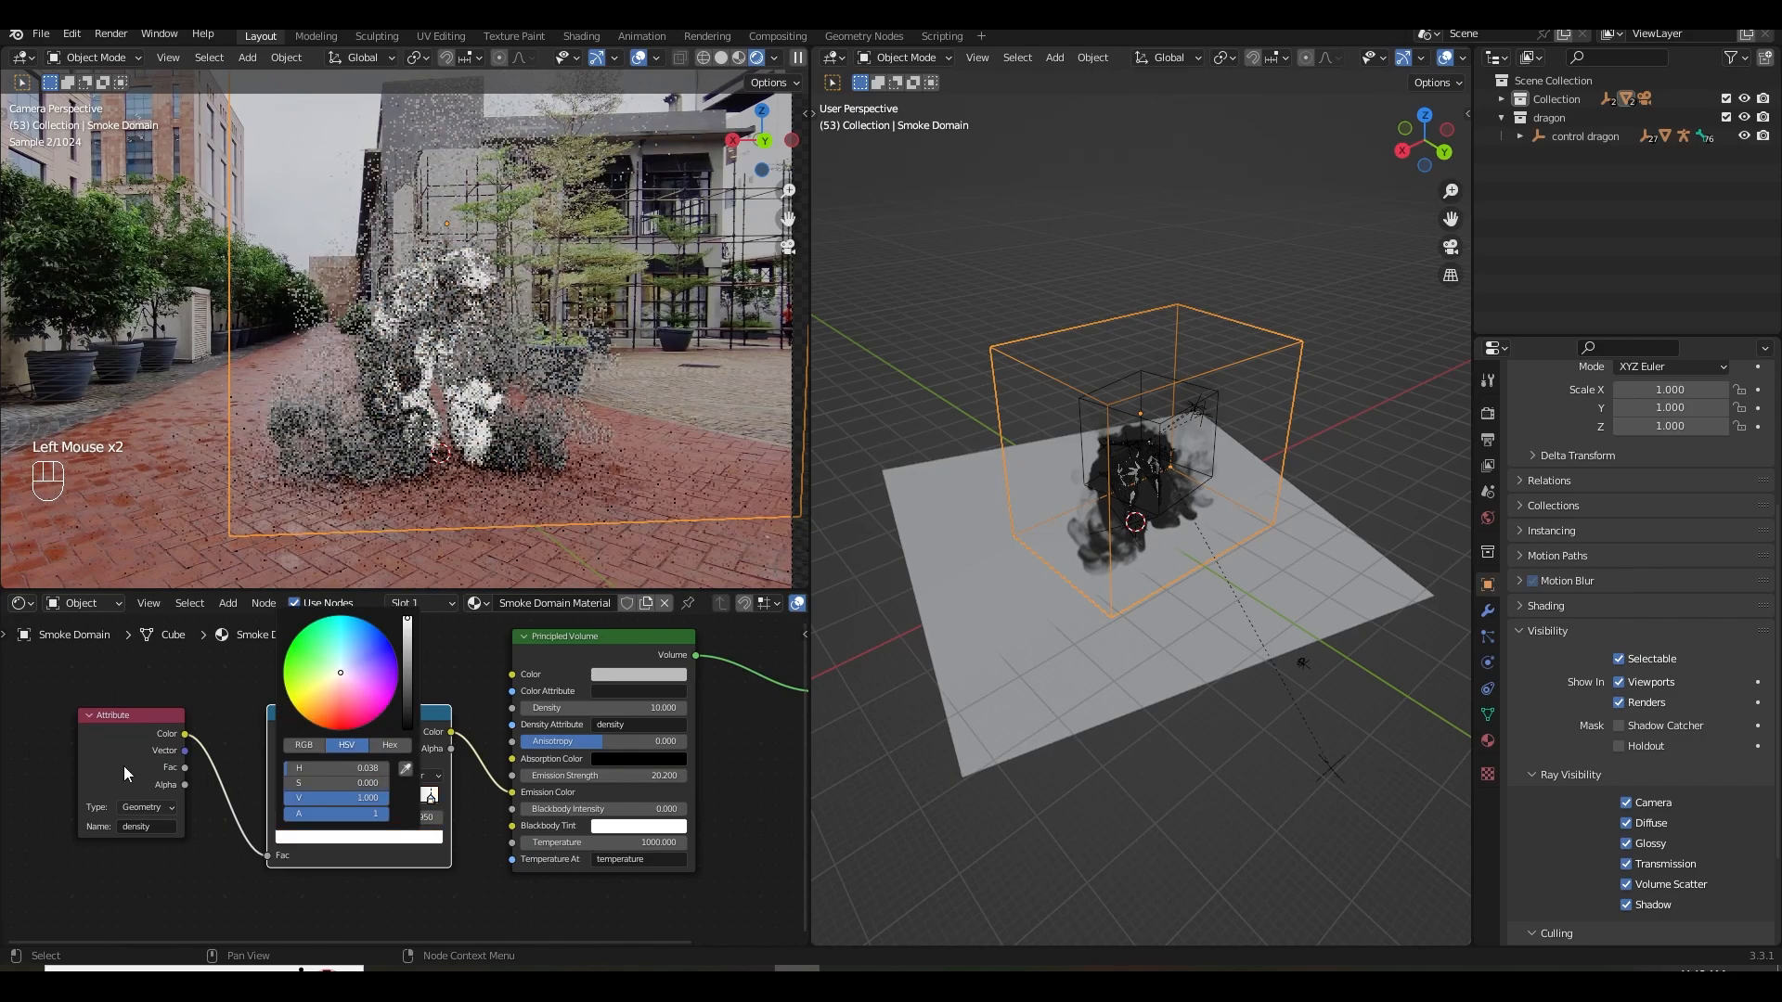
Set the Principled Volume's Emission Strength to 12 and recolor the ColorRamp's white stop light blue.
drag(647, 778, 691, 778)
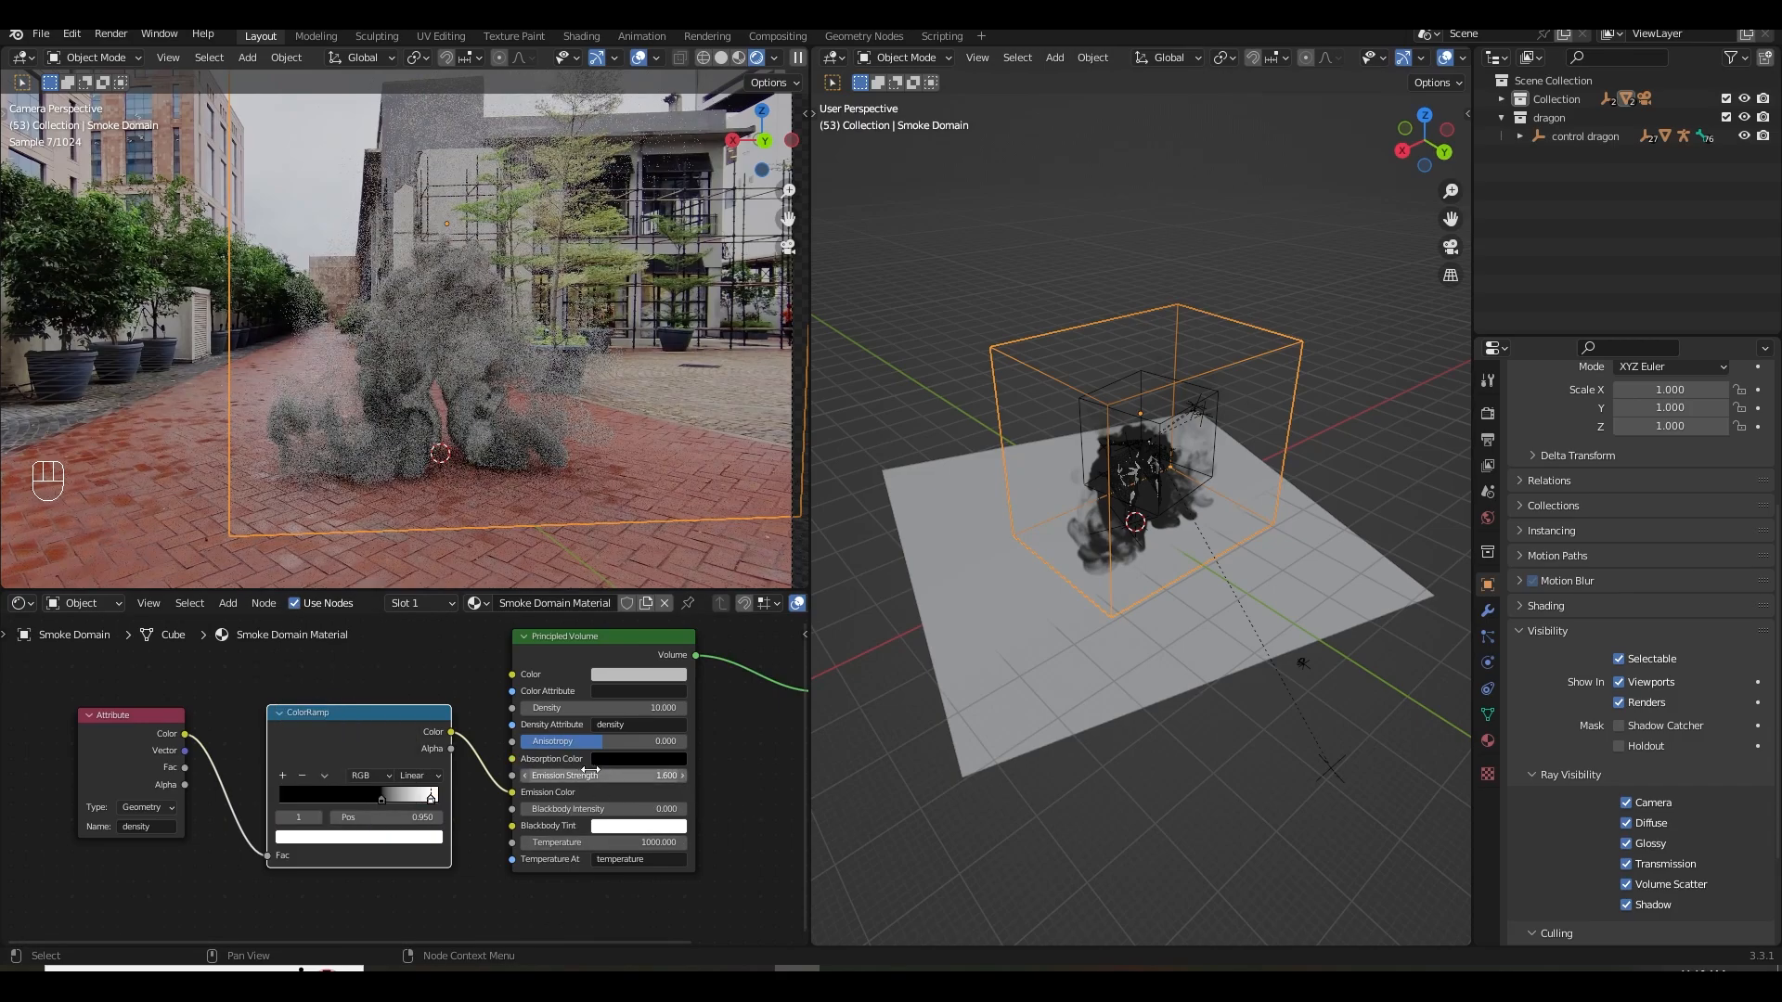
click(425, 841)
click(347, 637)
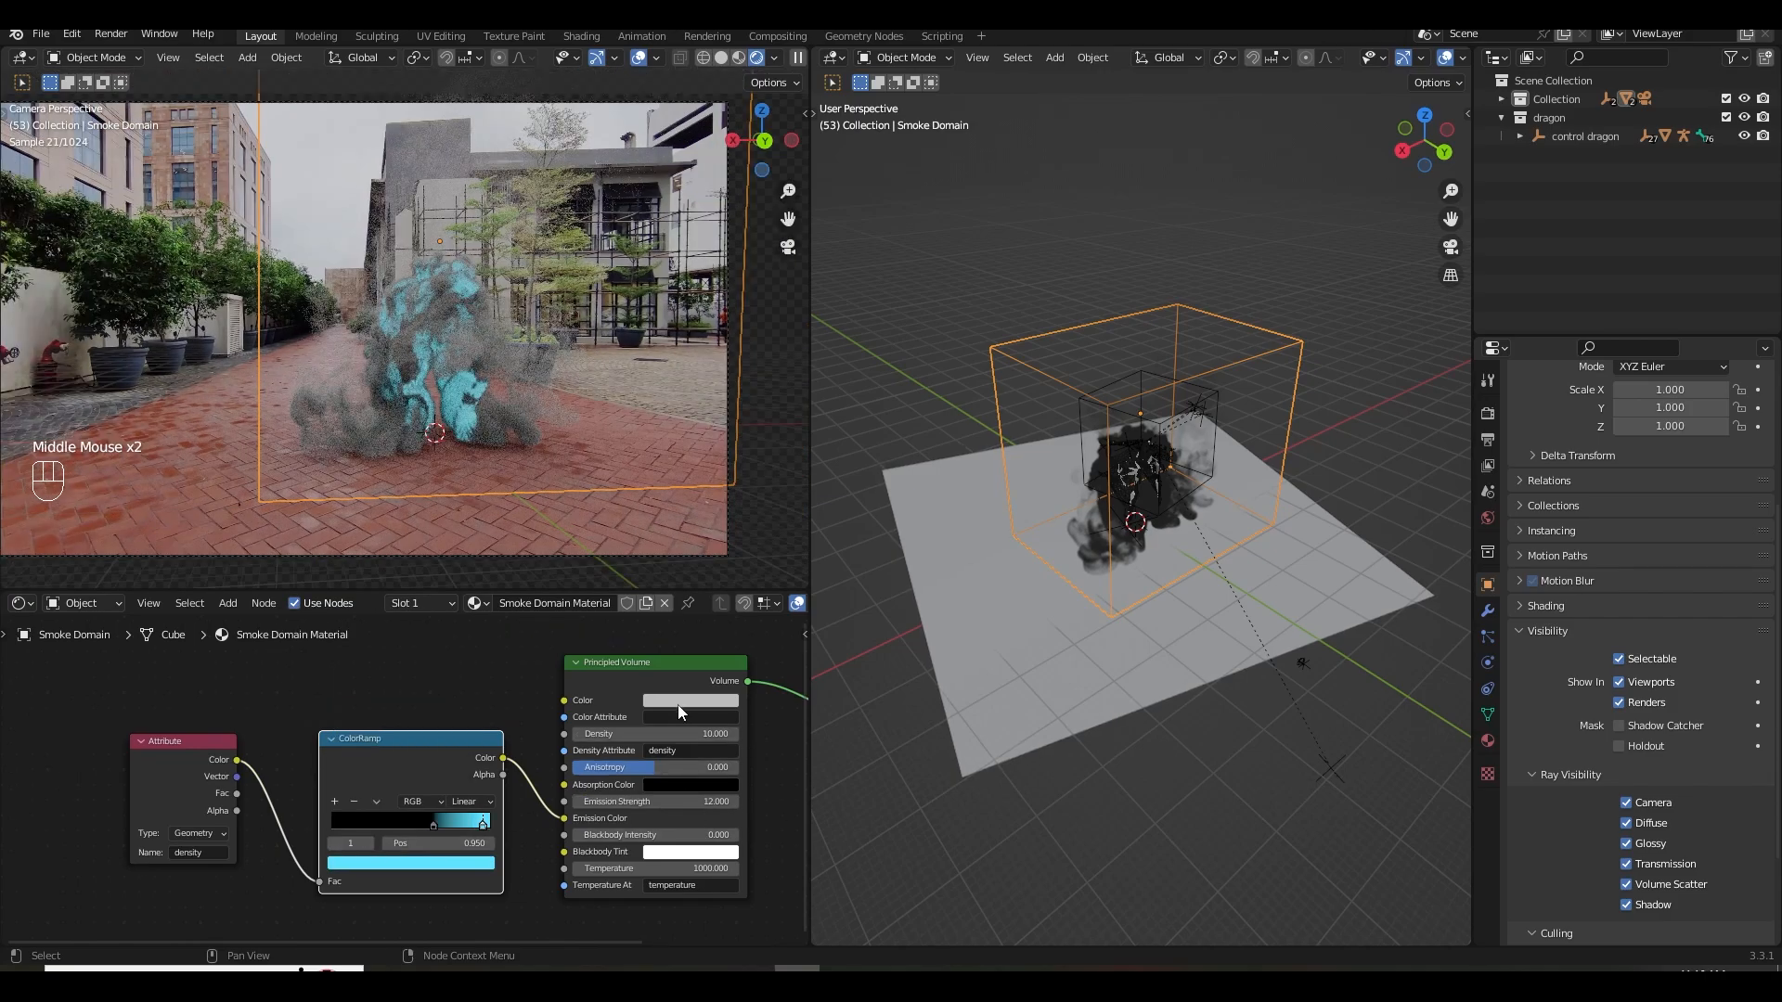
Set the Principled Volume's Color to full white and disconnect the ColorRamp from Emission Color.
click(675, 702)
click(775, 482)
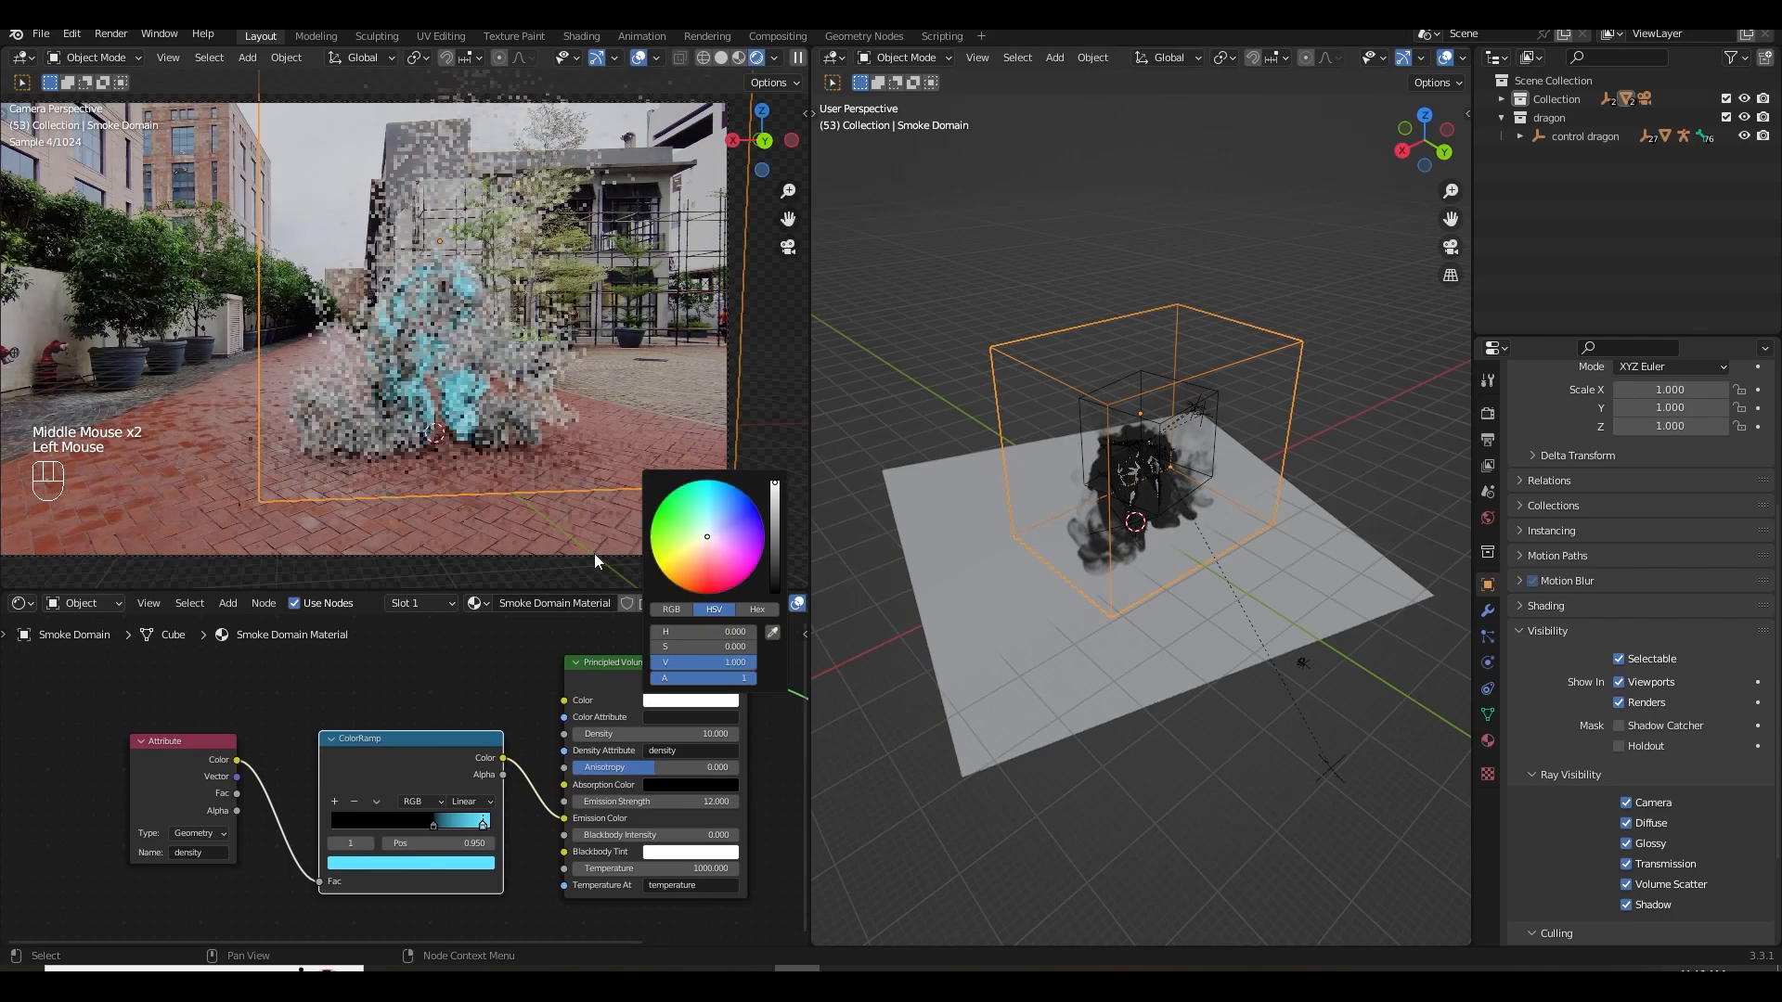
drag(565, 819, 543, 810)
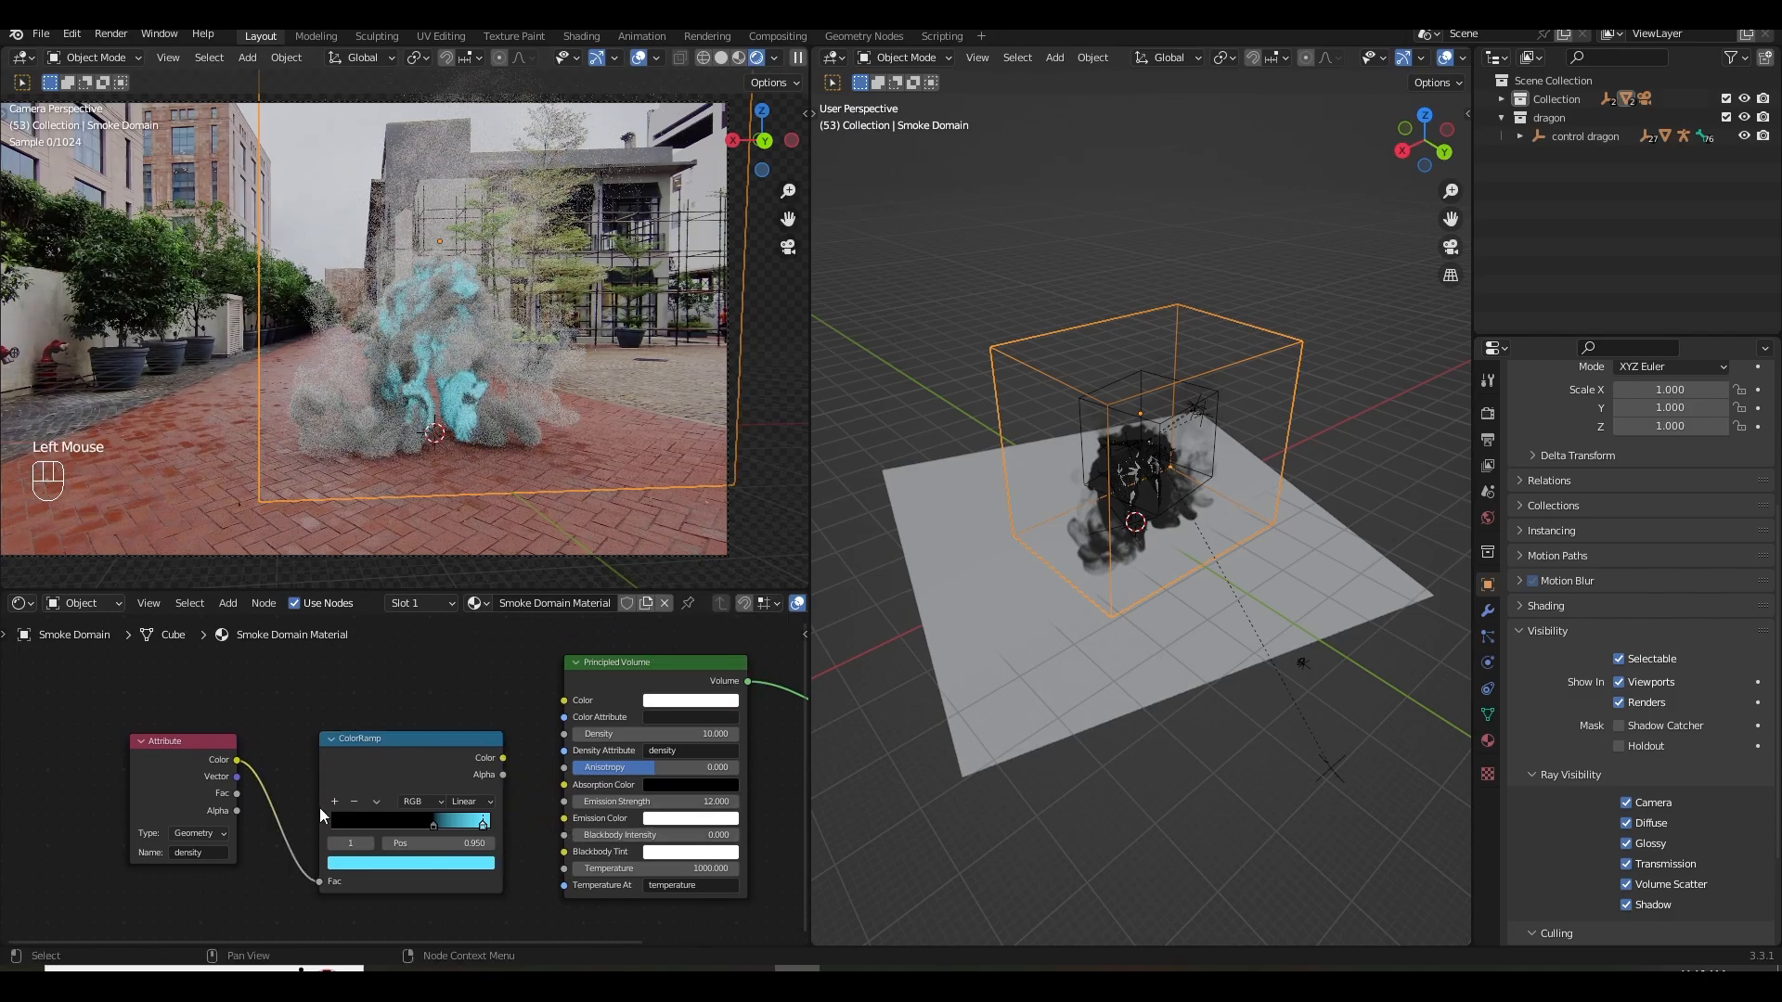
Set the Principled Volume's Emission Strength to 0 and save the file.
double_click(700, 804)
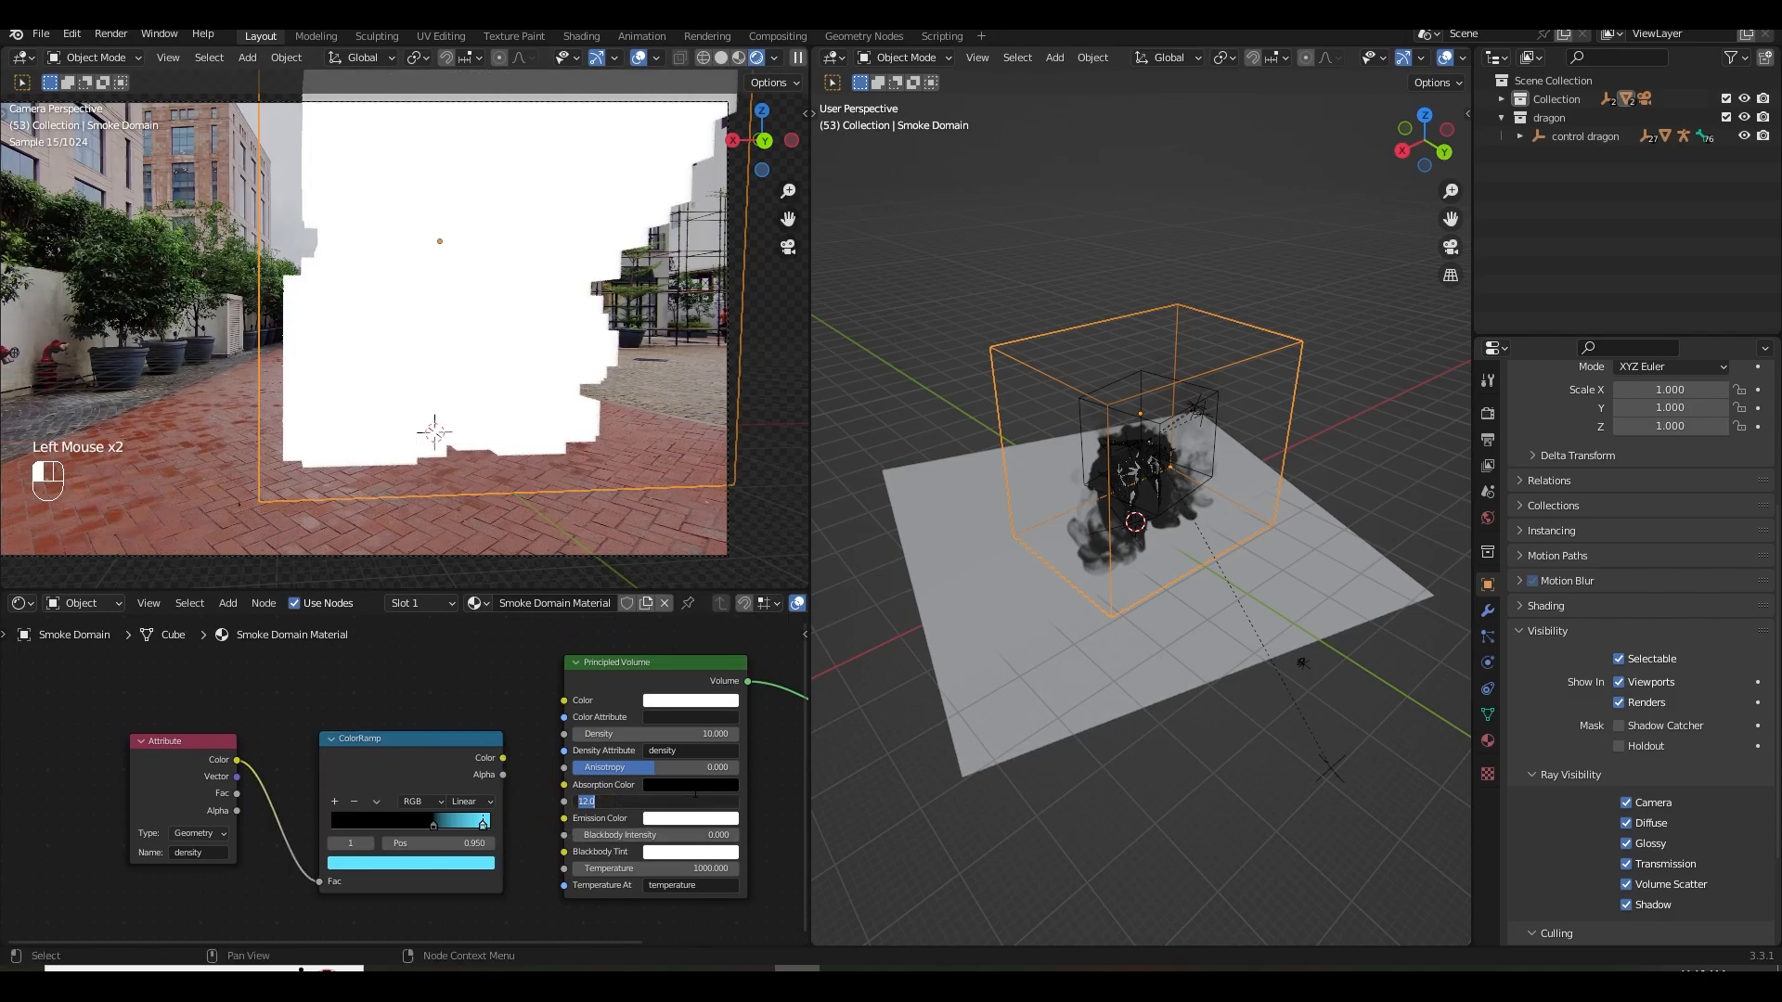
text(0)
key(Return)
key(ctrl+s)
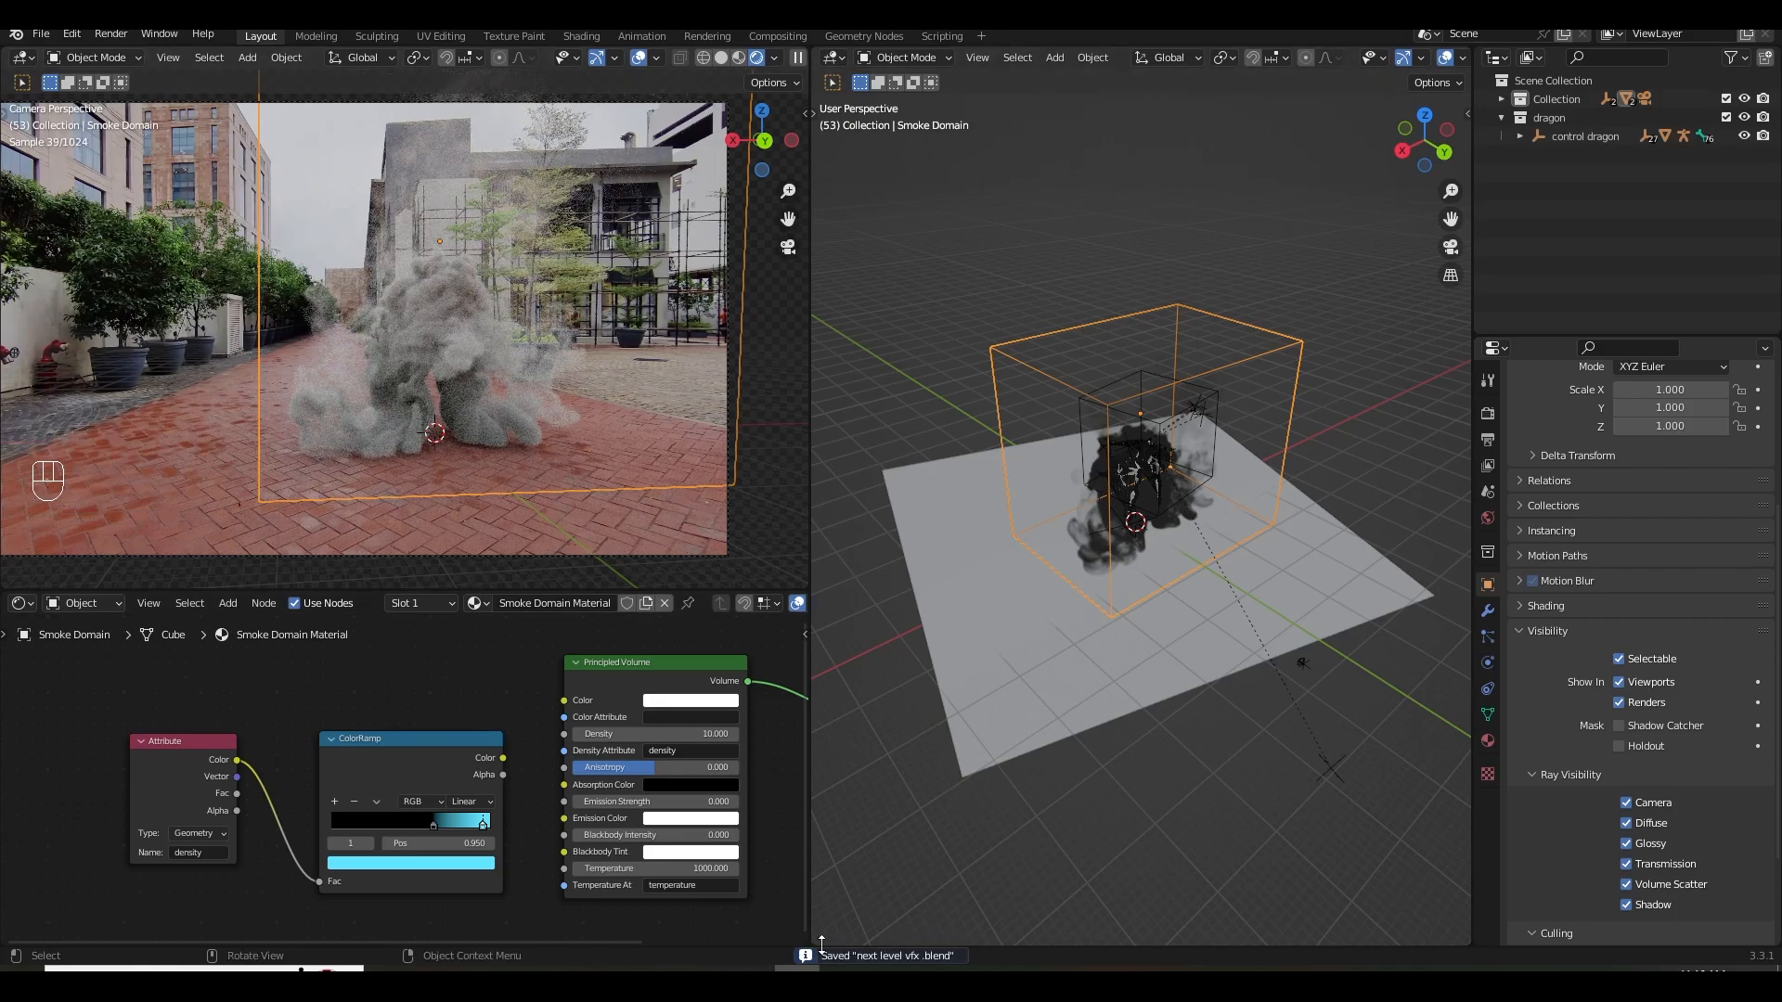
Split a Timeline area off below the user-perspective viewport, go to frame 85 and save the file.
drag(816, 942, 846, 696)
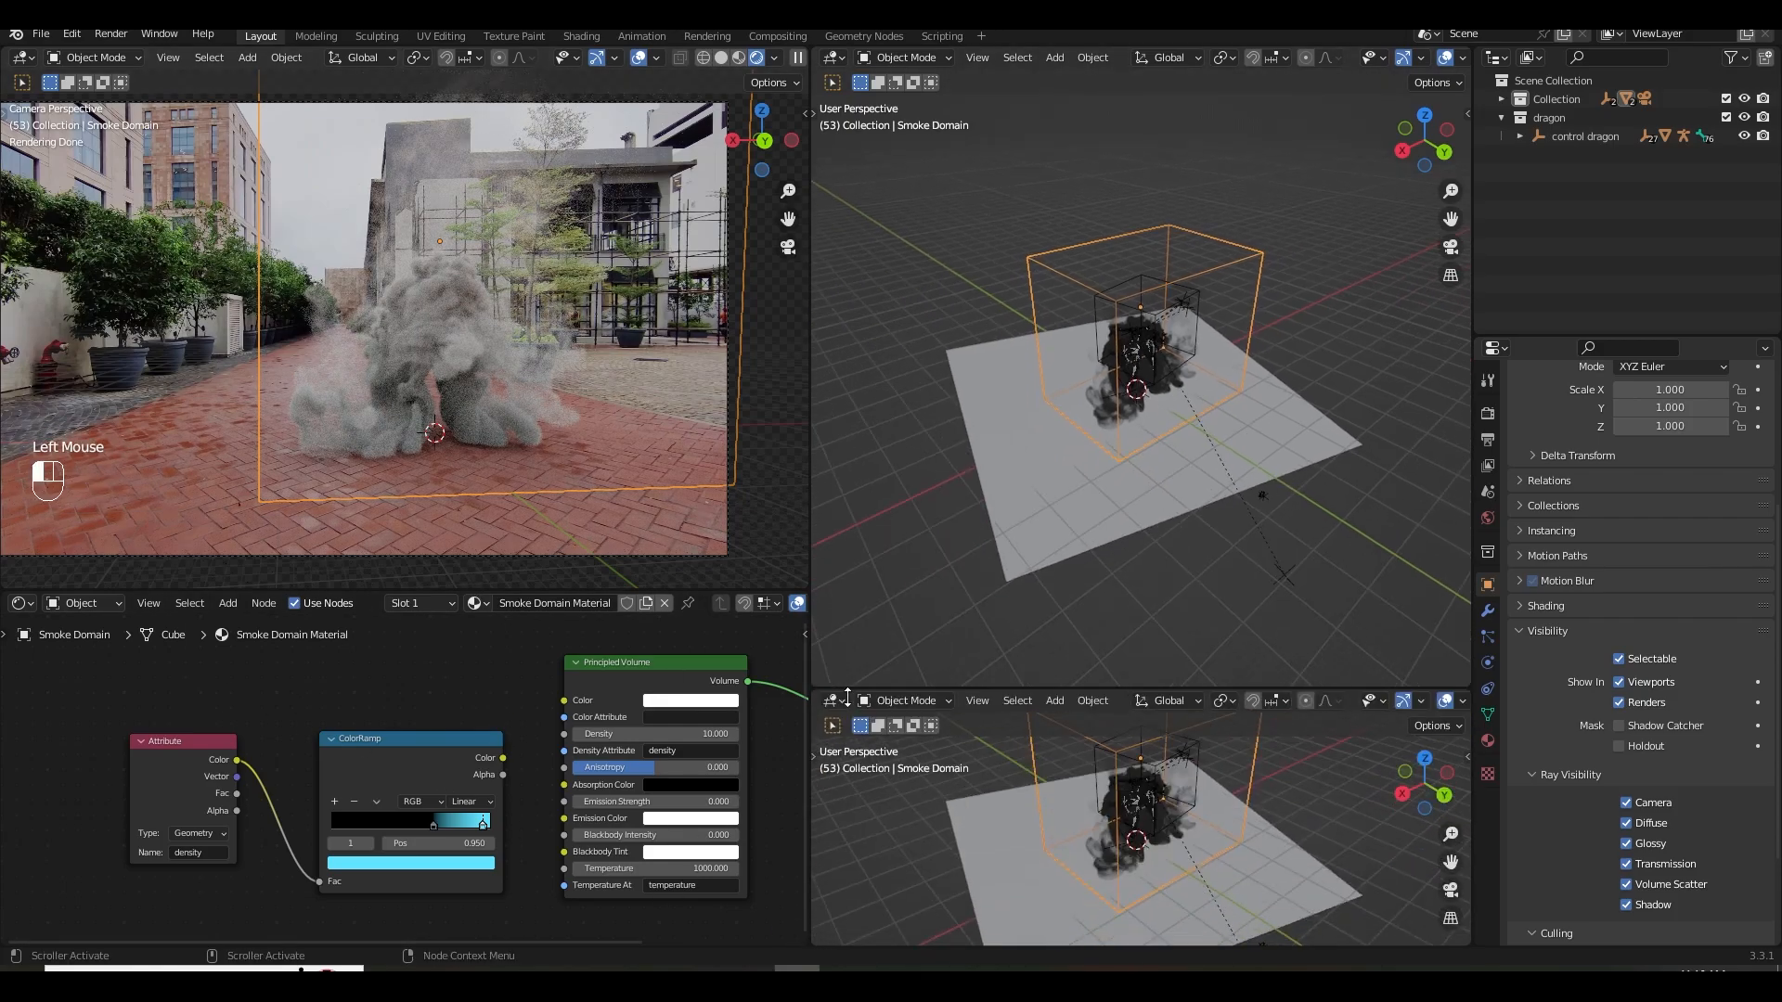
click(845, 701)
click(1093, 765)
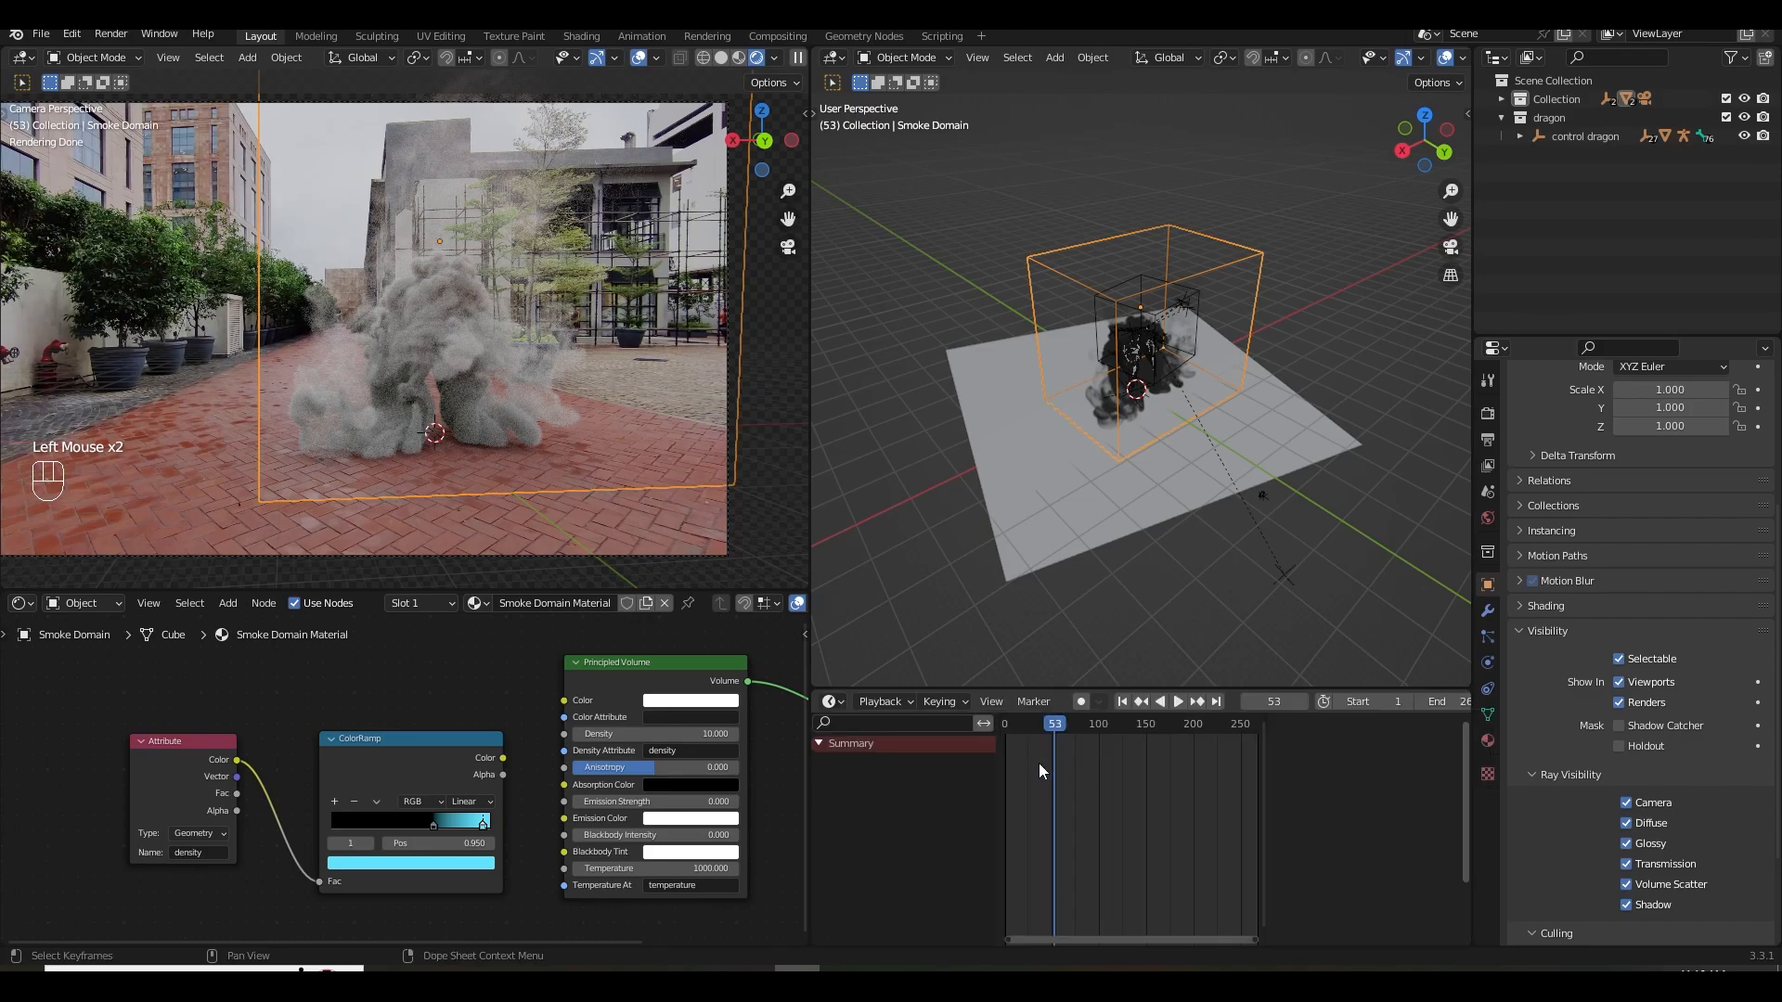
click(1082, 723)
key(ctrl+s)
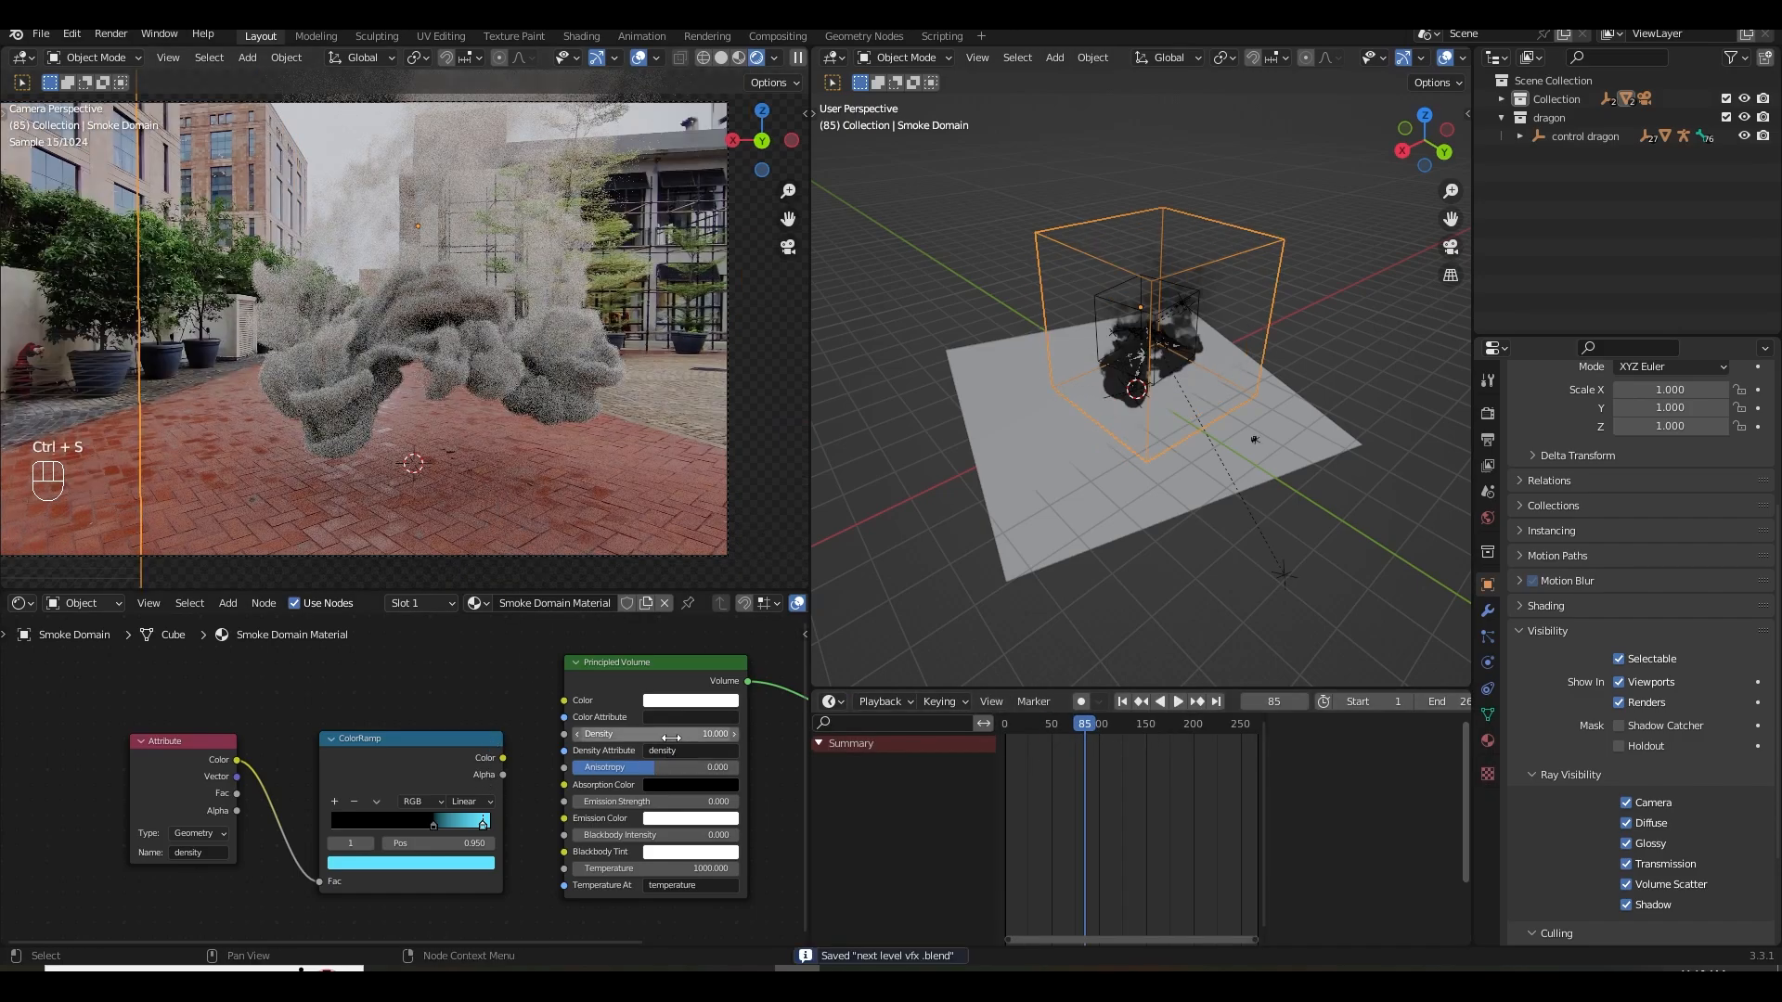
Try Density values of 56 and 5 on the Principled Volume, undo the last change and save.
drag(670, 737, 702, 730)
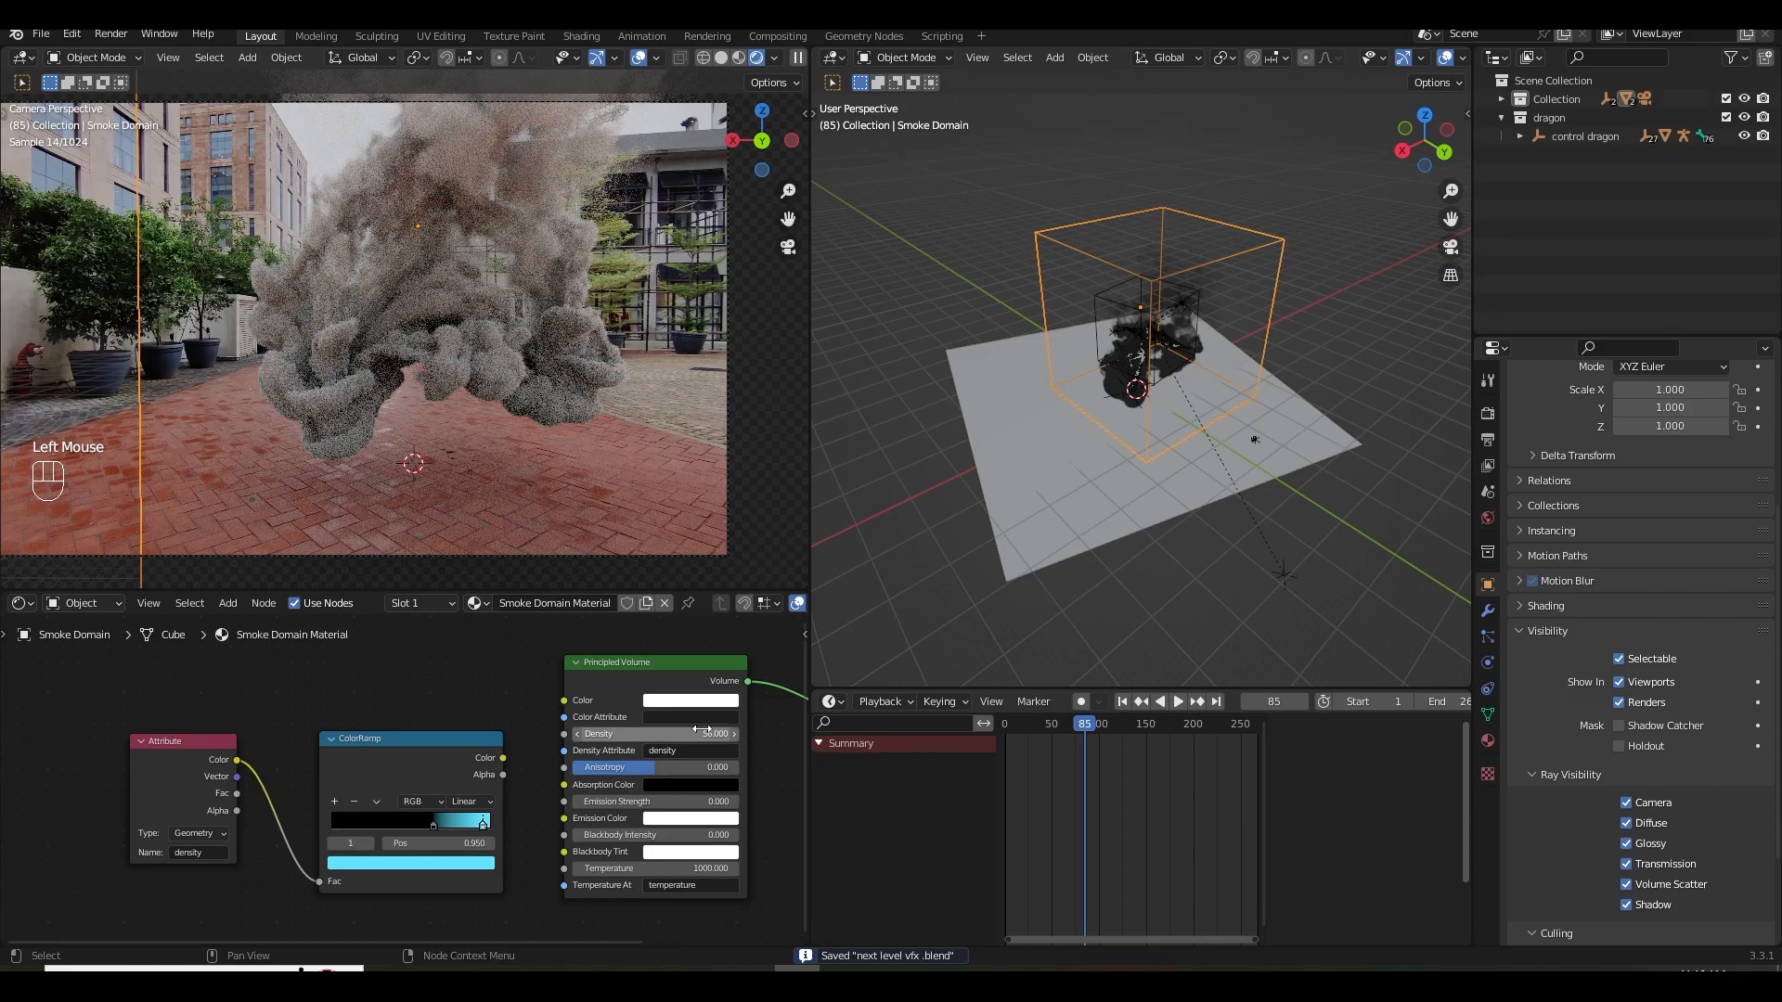
double_click(702, 730)
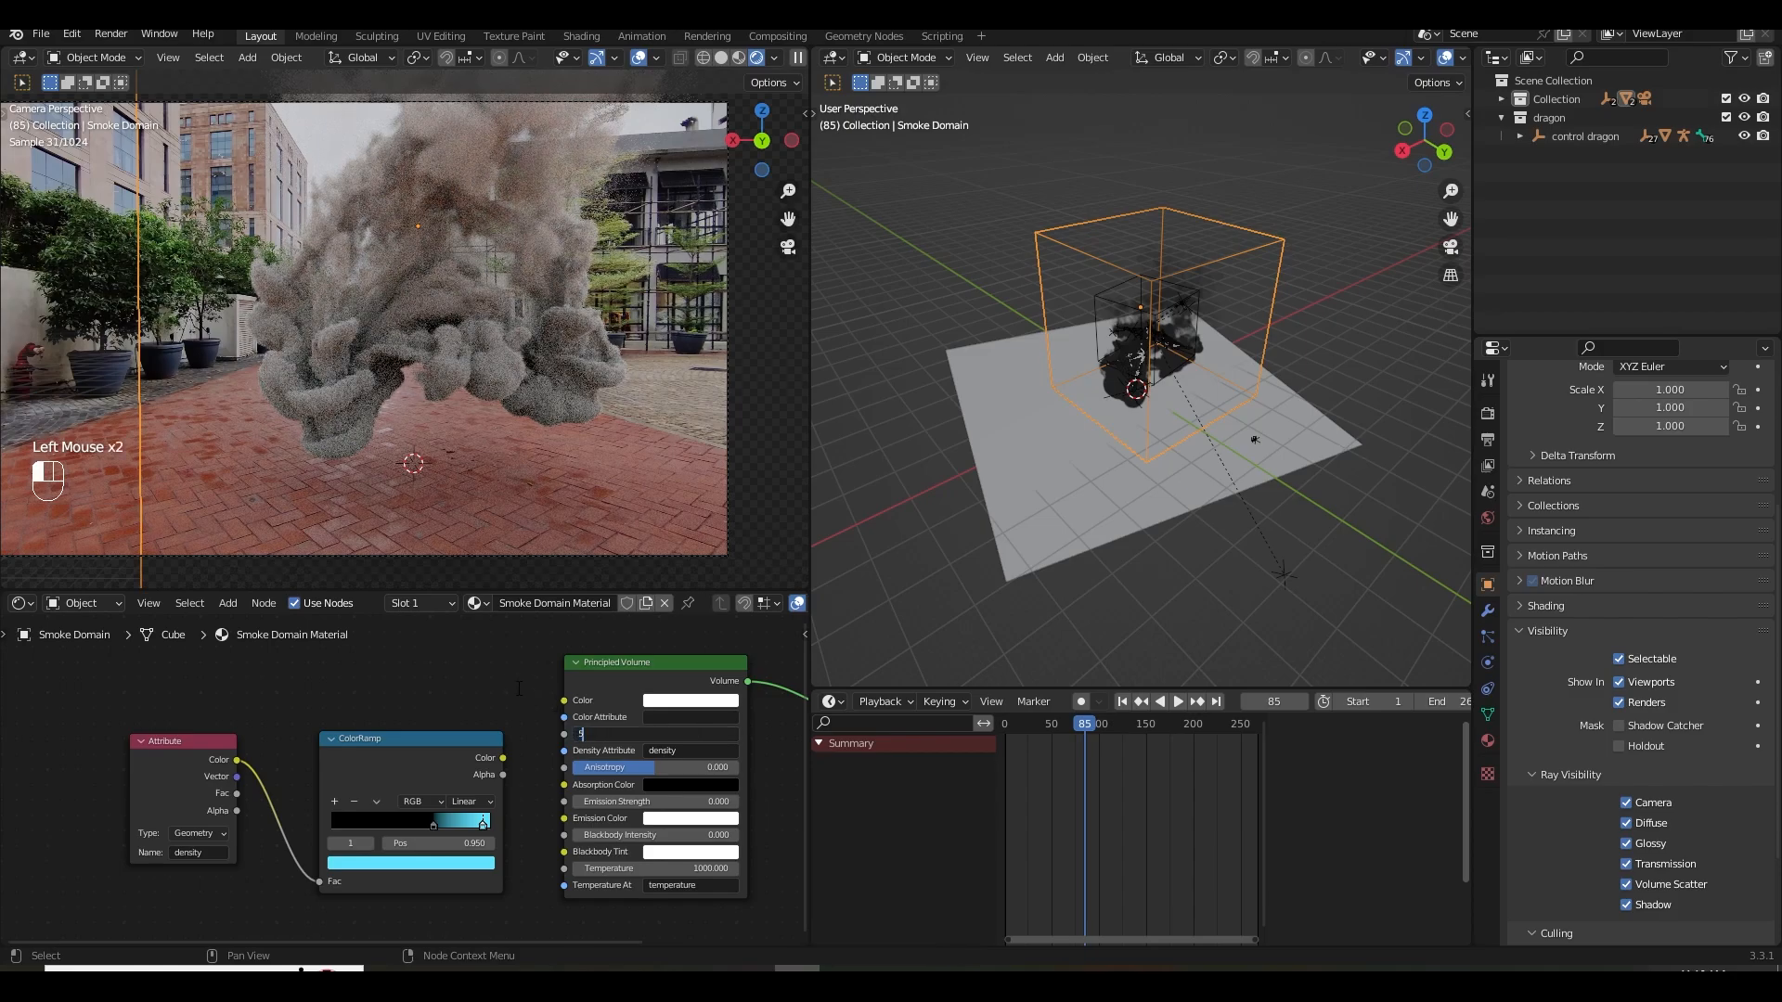
key(Return)
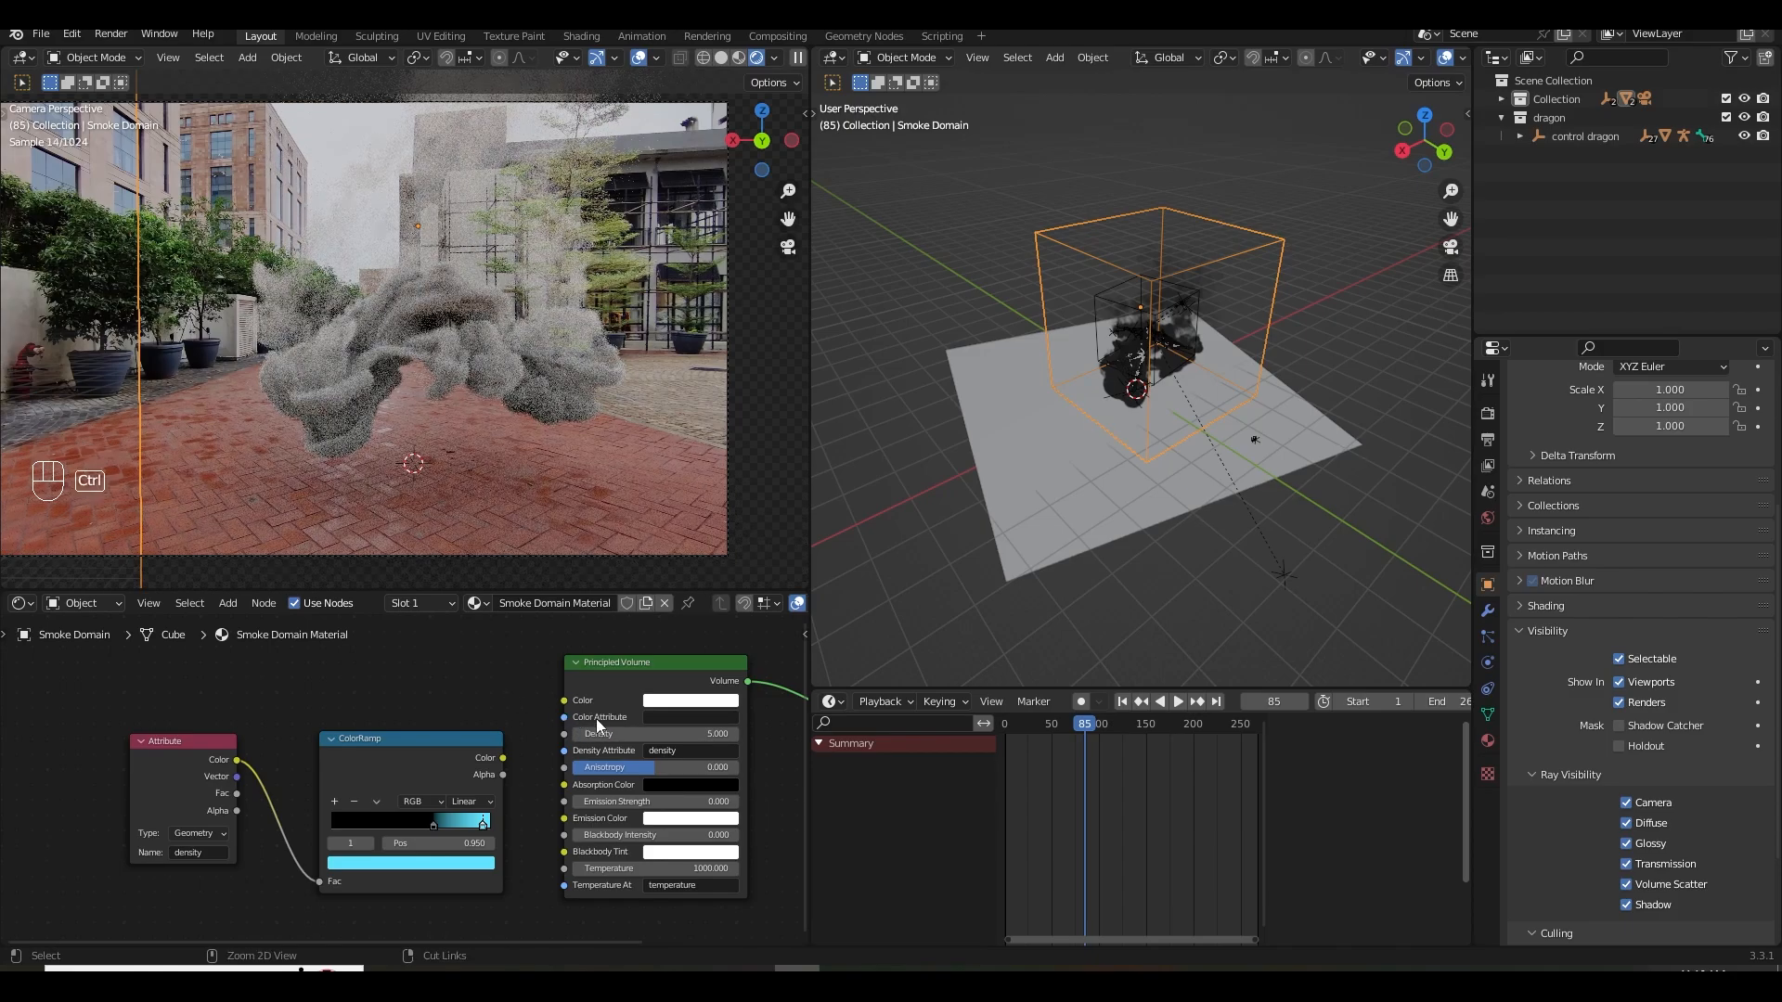
key(ctrl+z)
key(ctrl+s)
key(ctrl+s)
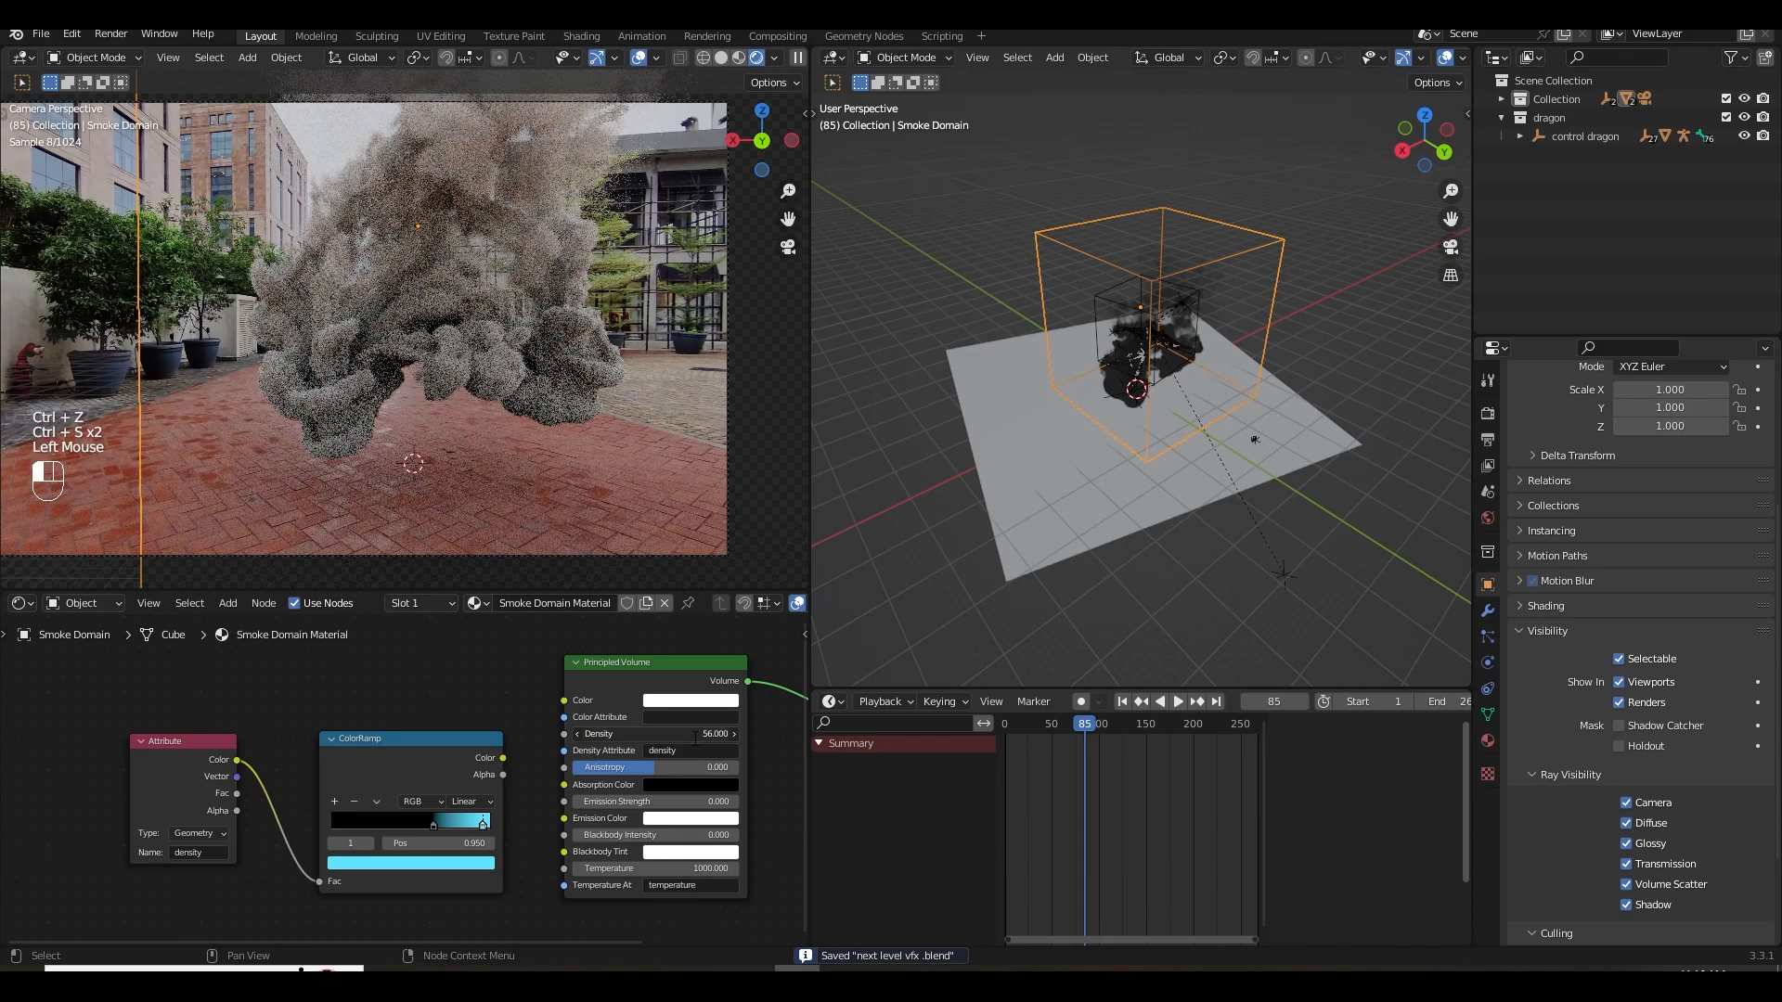
Set the Principled Volume's Density to 8 and save the file.
click(696, 738)
text(8)
key(Return)
click(695, 738)
key(ctrl+s)
Enable Render Region in the output settings.
scroll(531, 468, down, 1)
shift+middle_drag(531, 468, 571, 483)
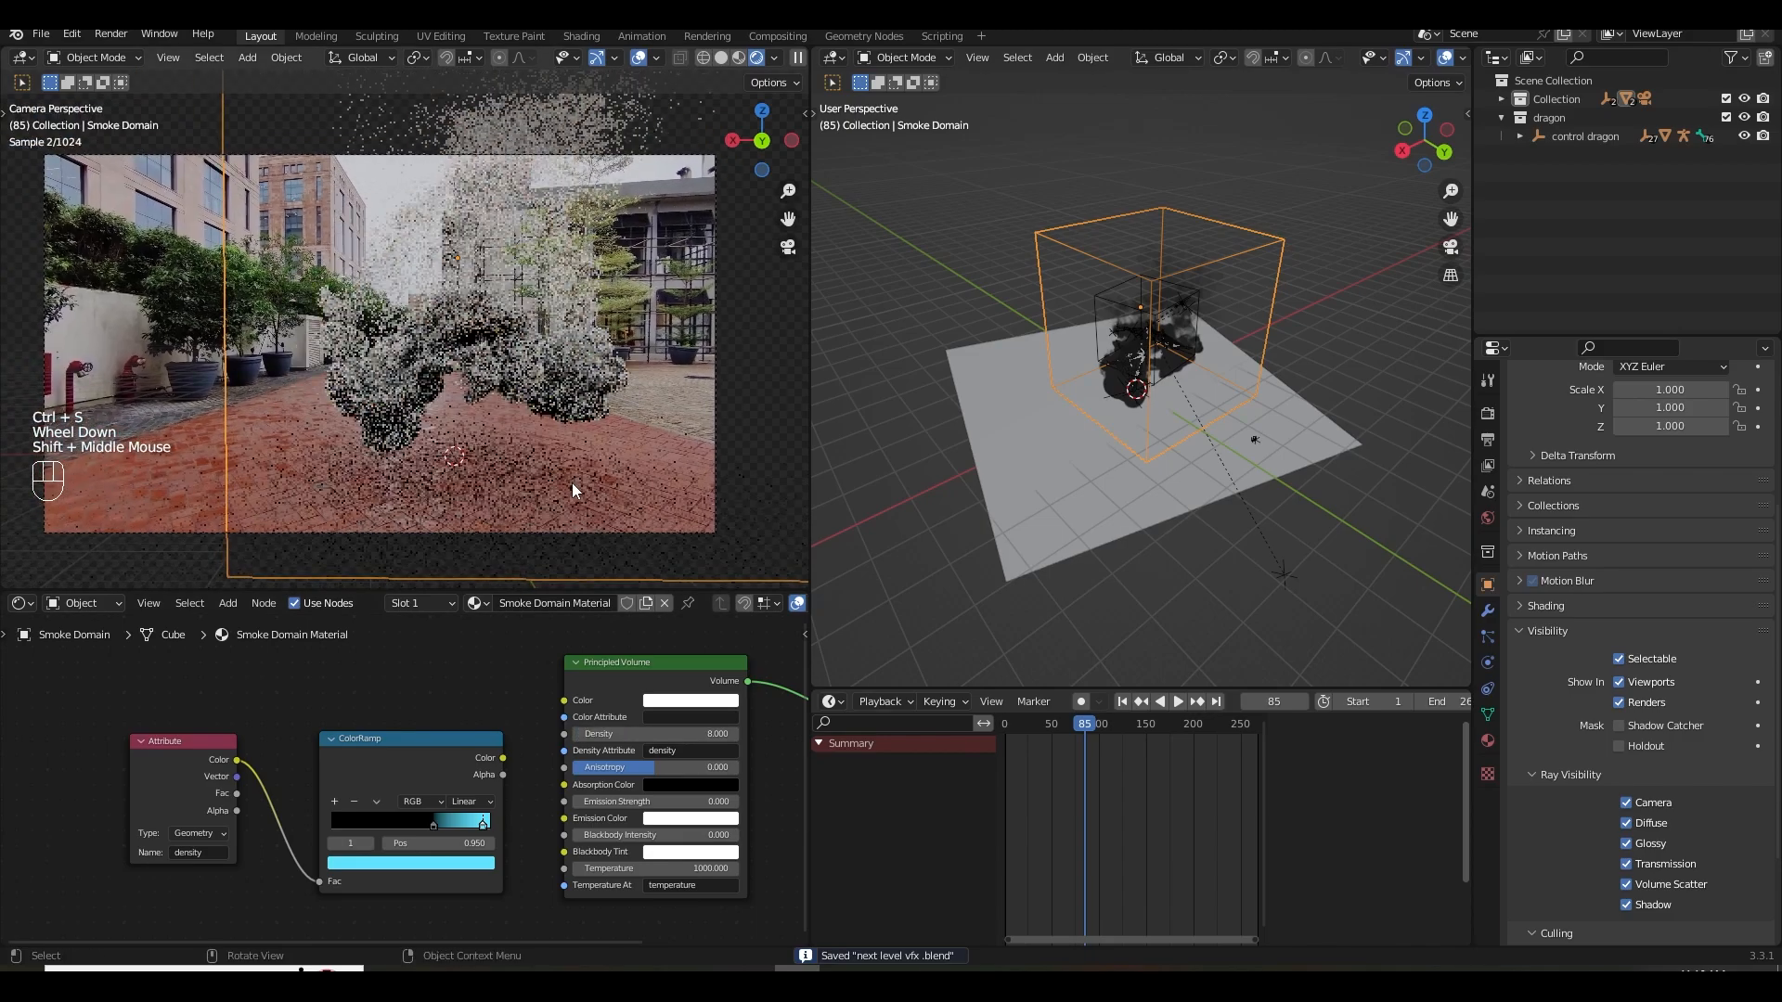
click(1488, 440)
click(1626, 439)
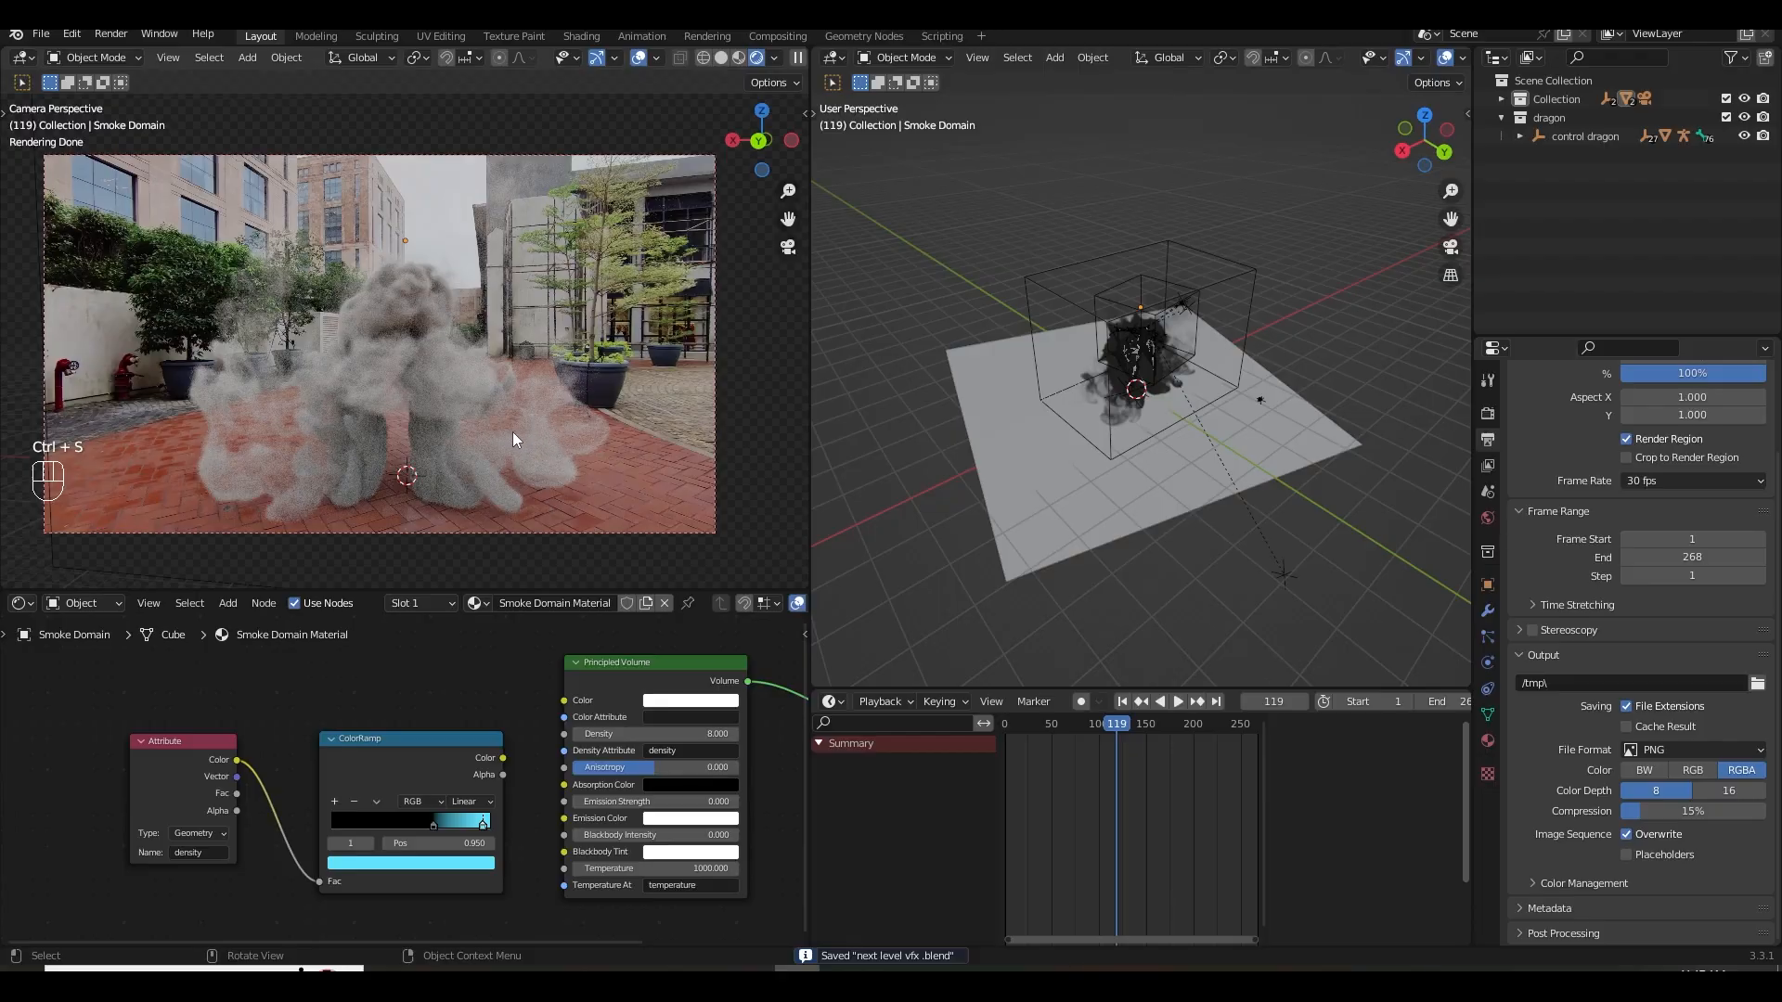
Darken the Principled Volume's Color from white to a light grey and save the file.
click(689, 711)
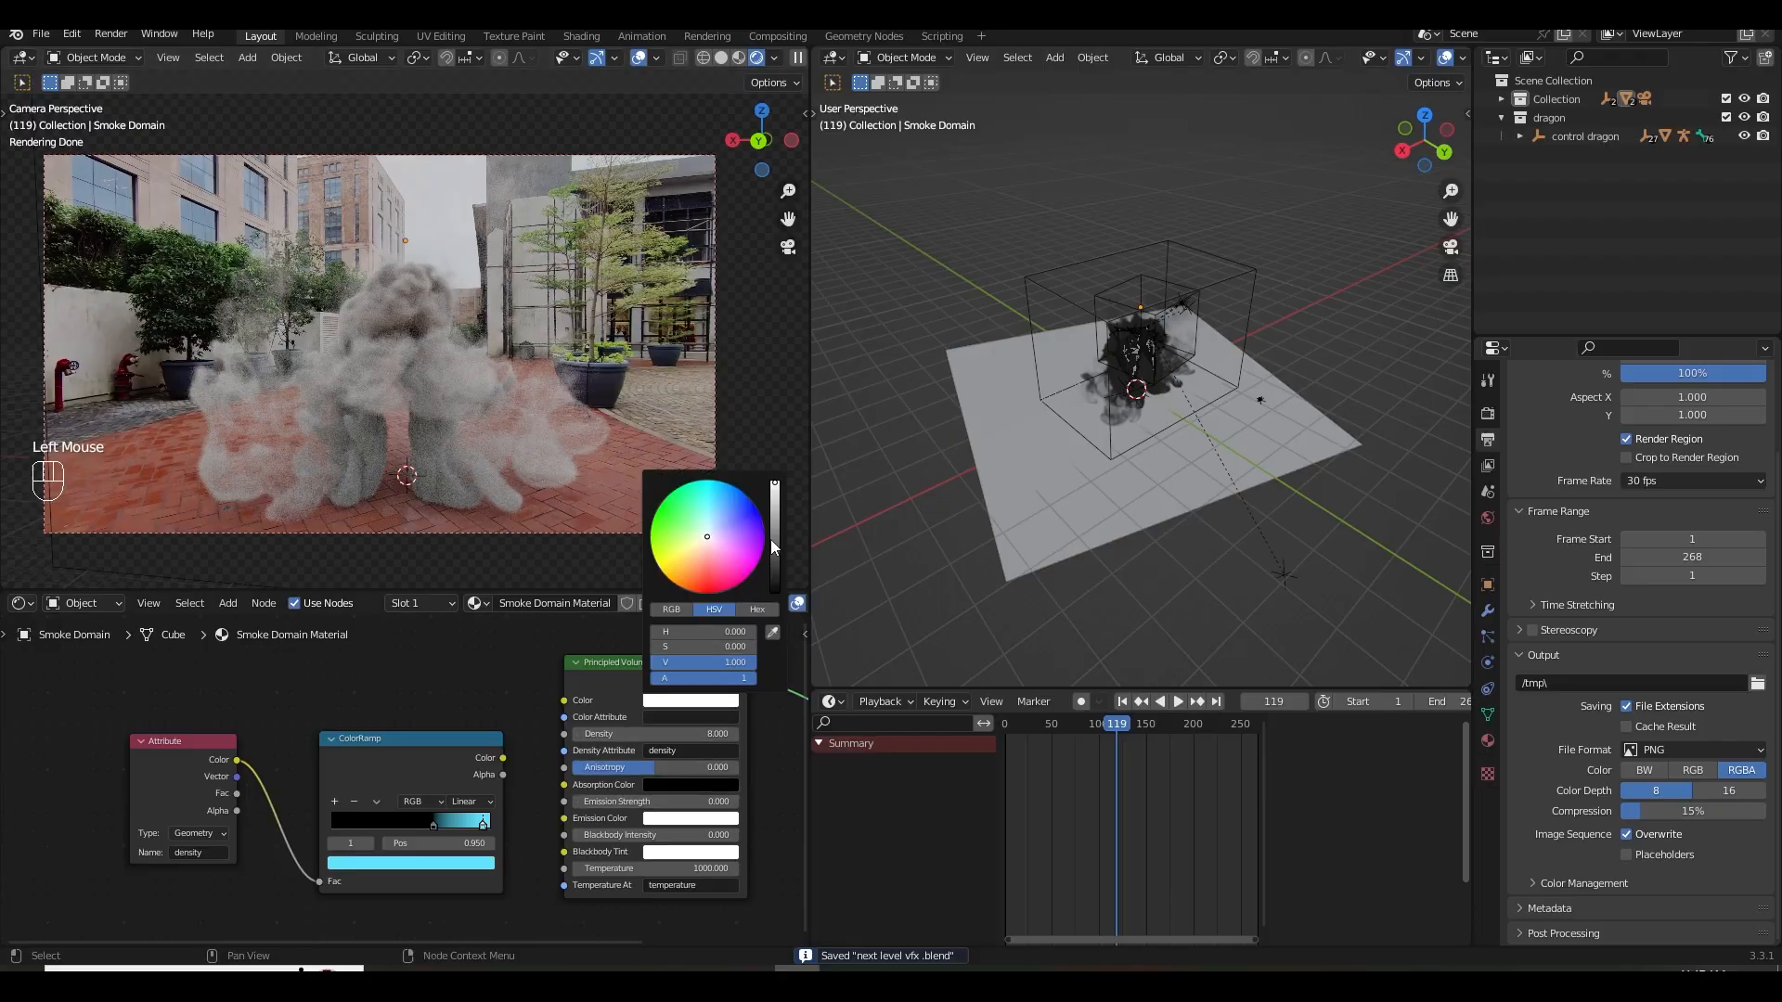
click(777, 544)
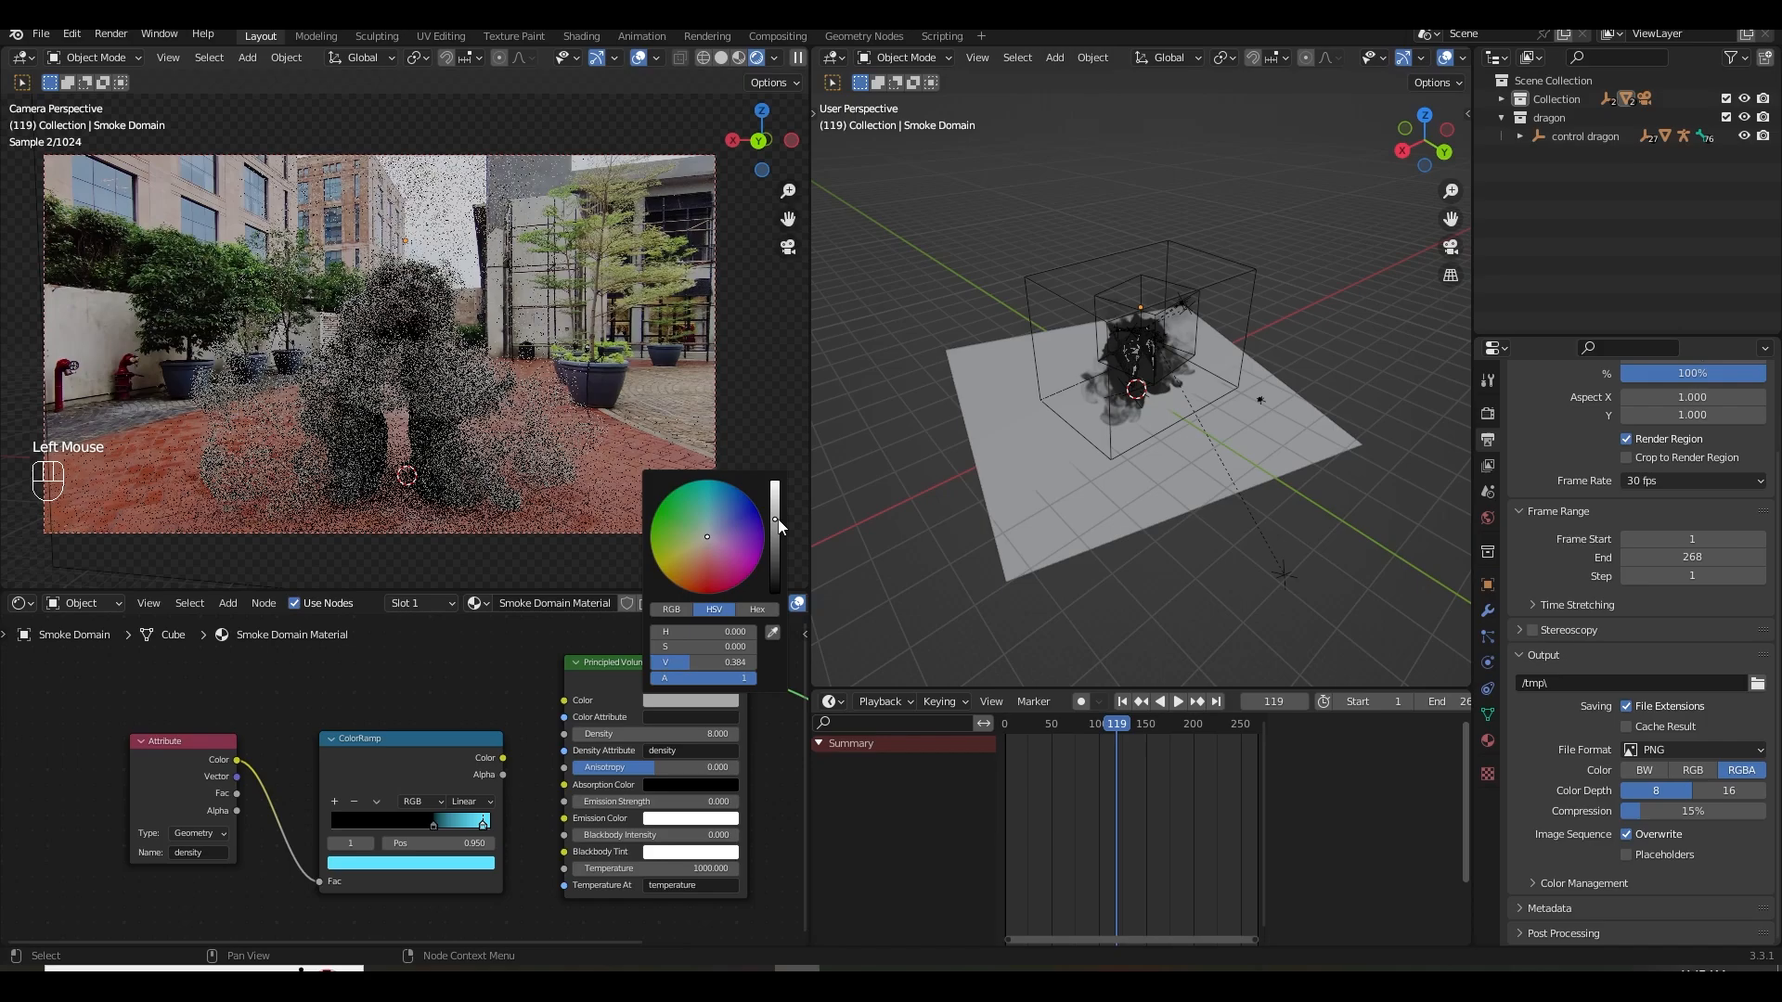
click(779, 523)
key(ctrl+s)
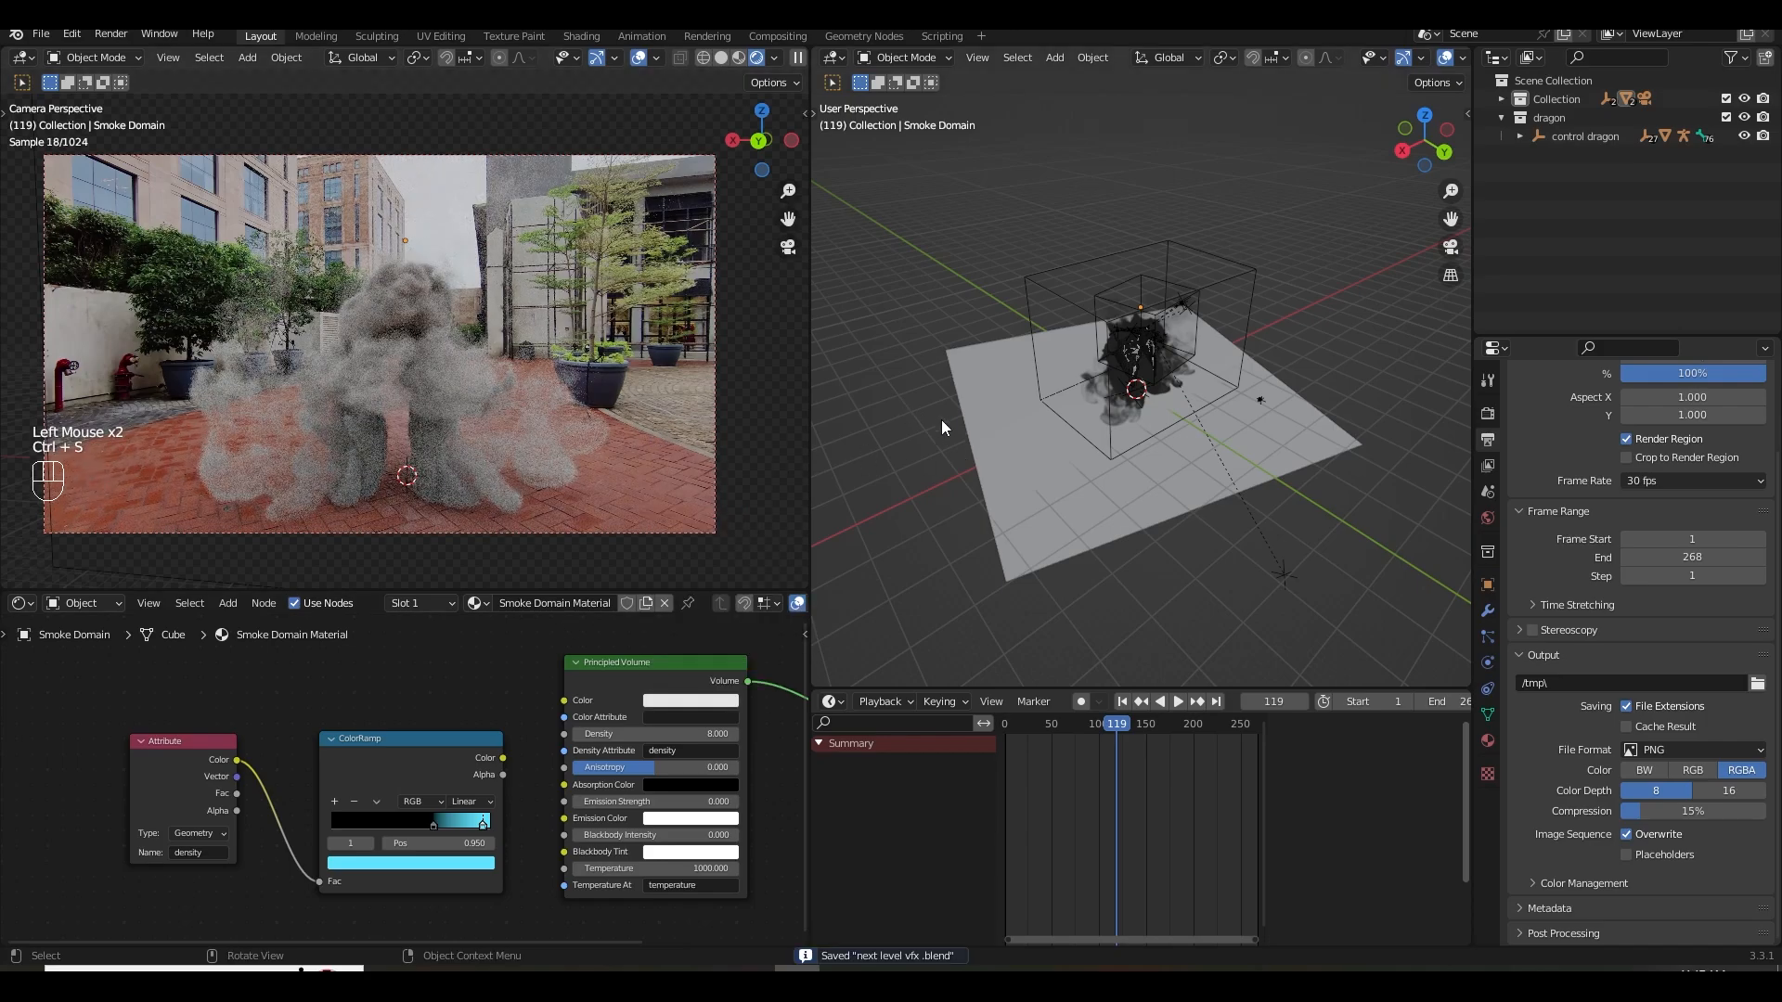
Set the final render's Max Samples to 256.
click(1486, 414)
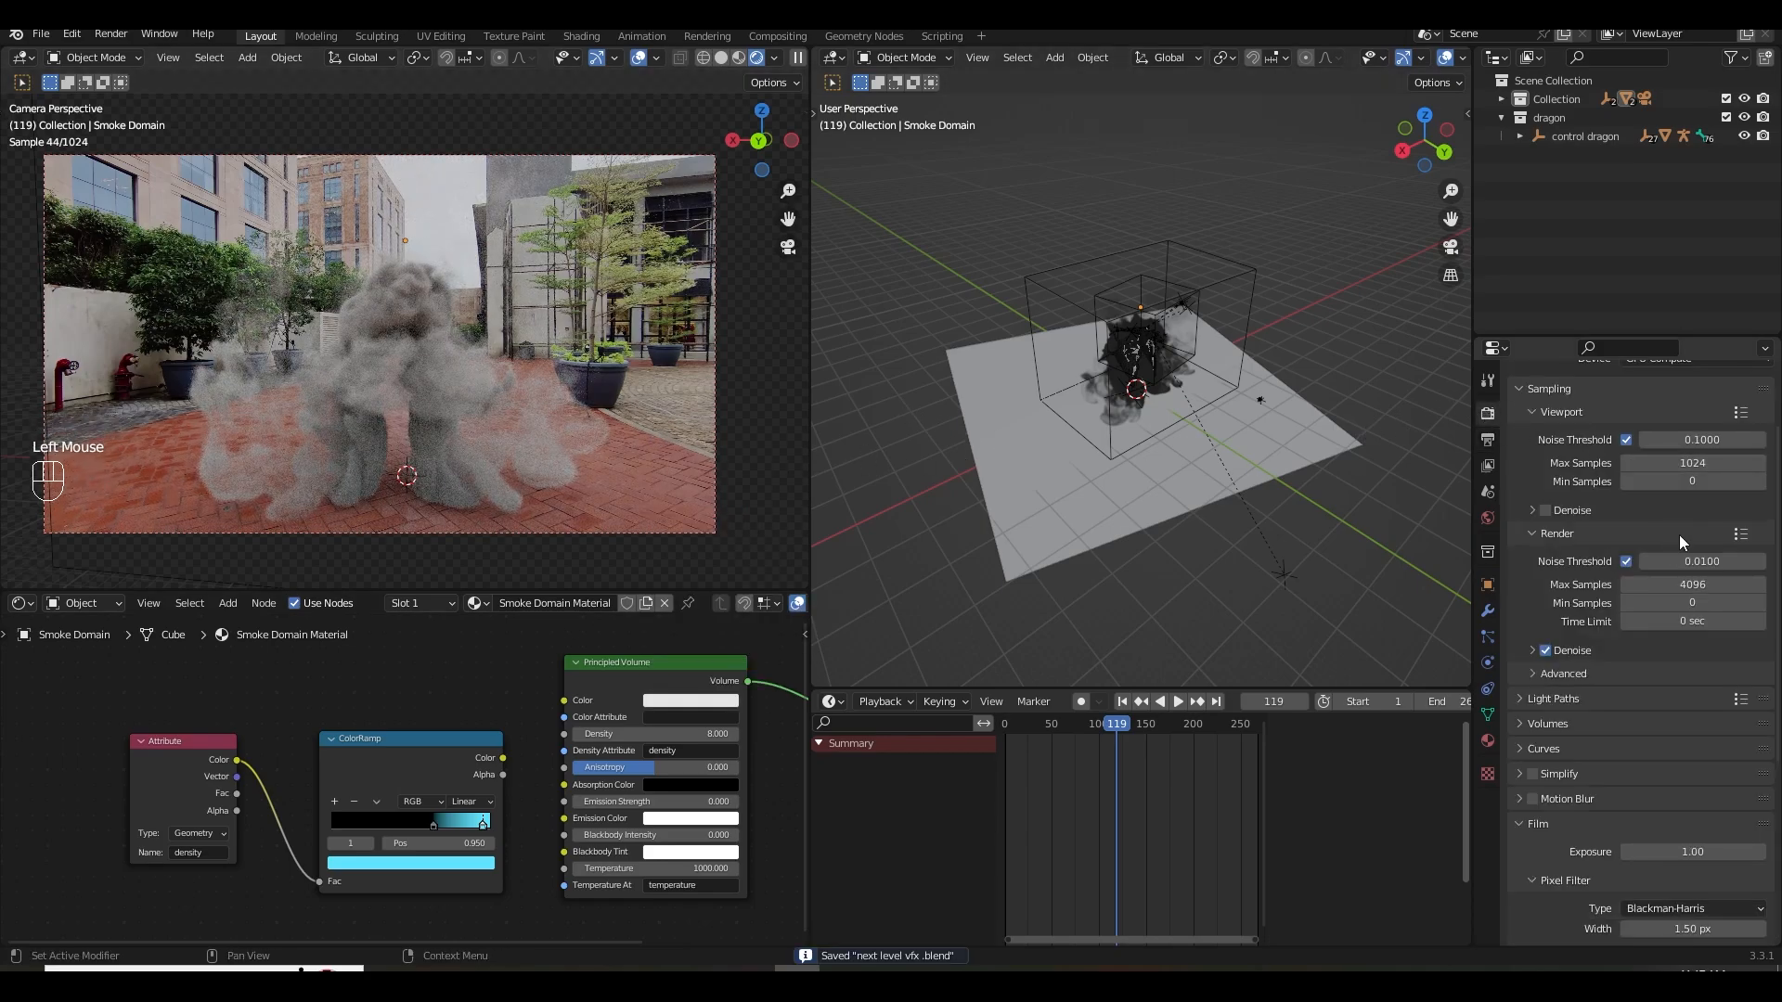
double_click(1687, 585)
text(256)
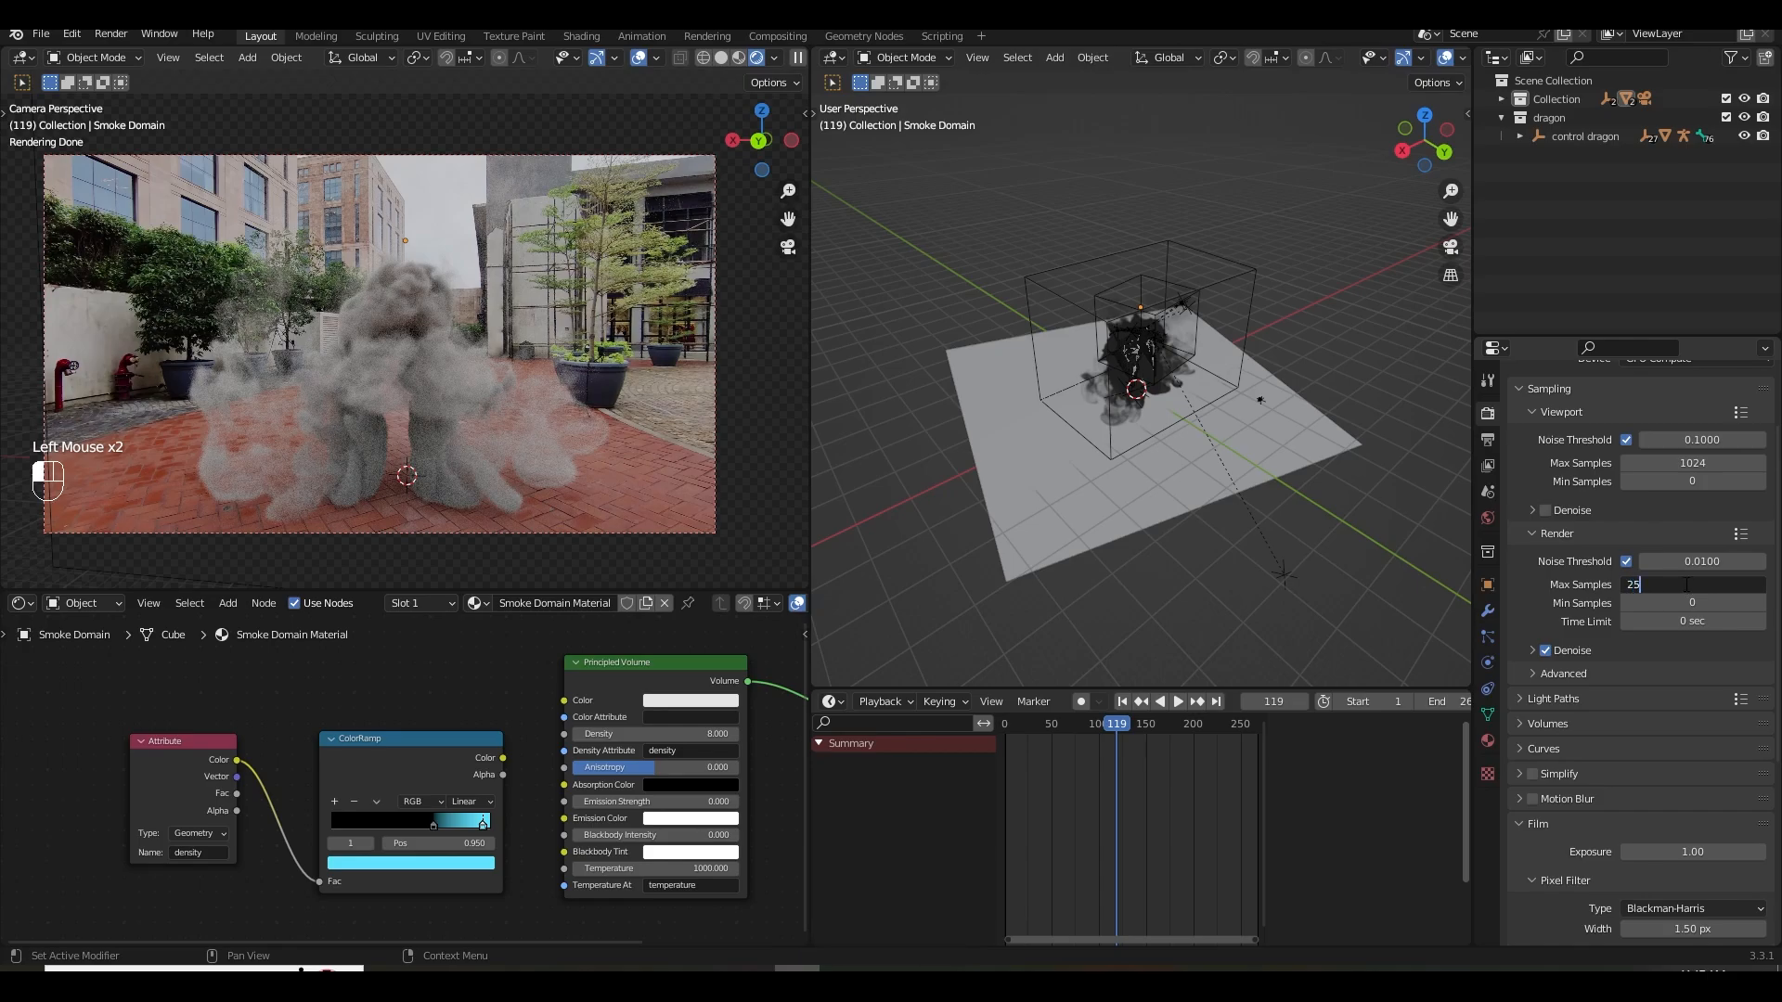
key(Return)
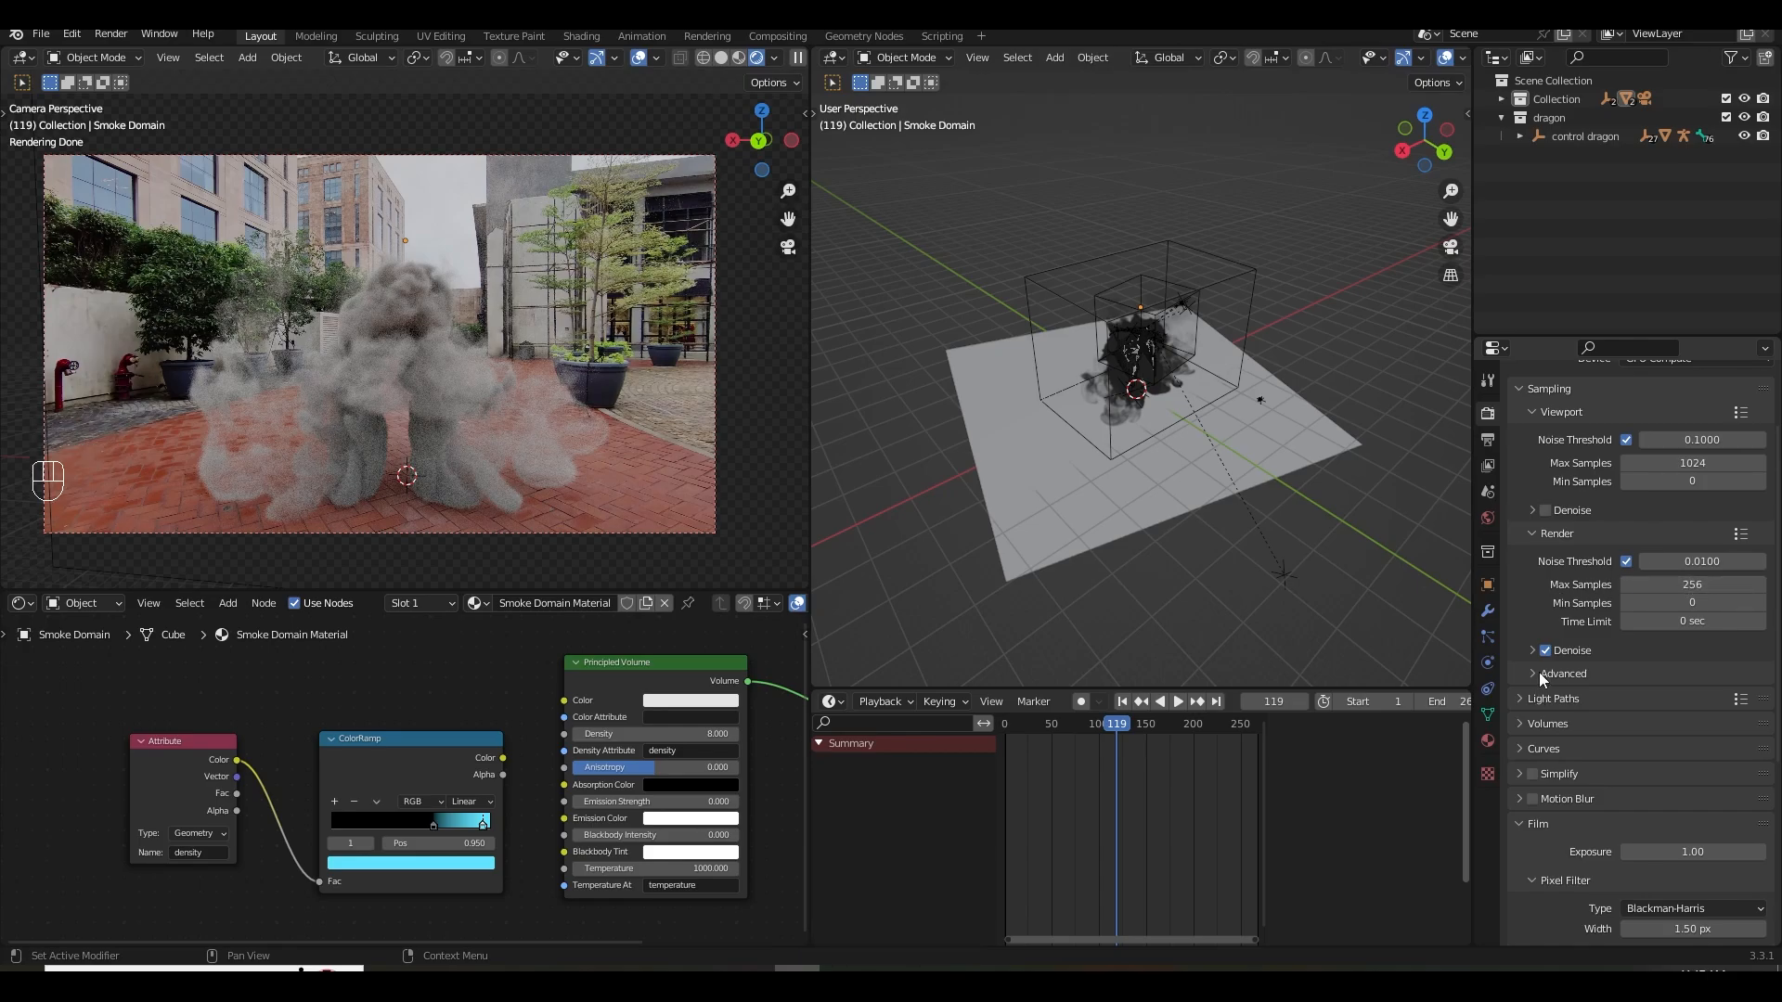
Set the light paths' maximum Volume bounces to 2 and raise the Principled Volume's Density to 12.
click(1530, 702)
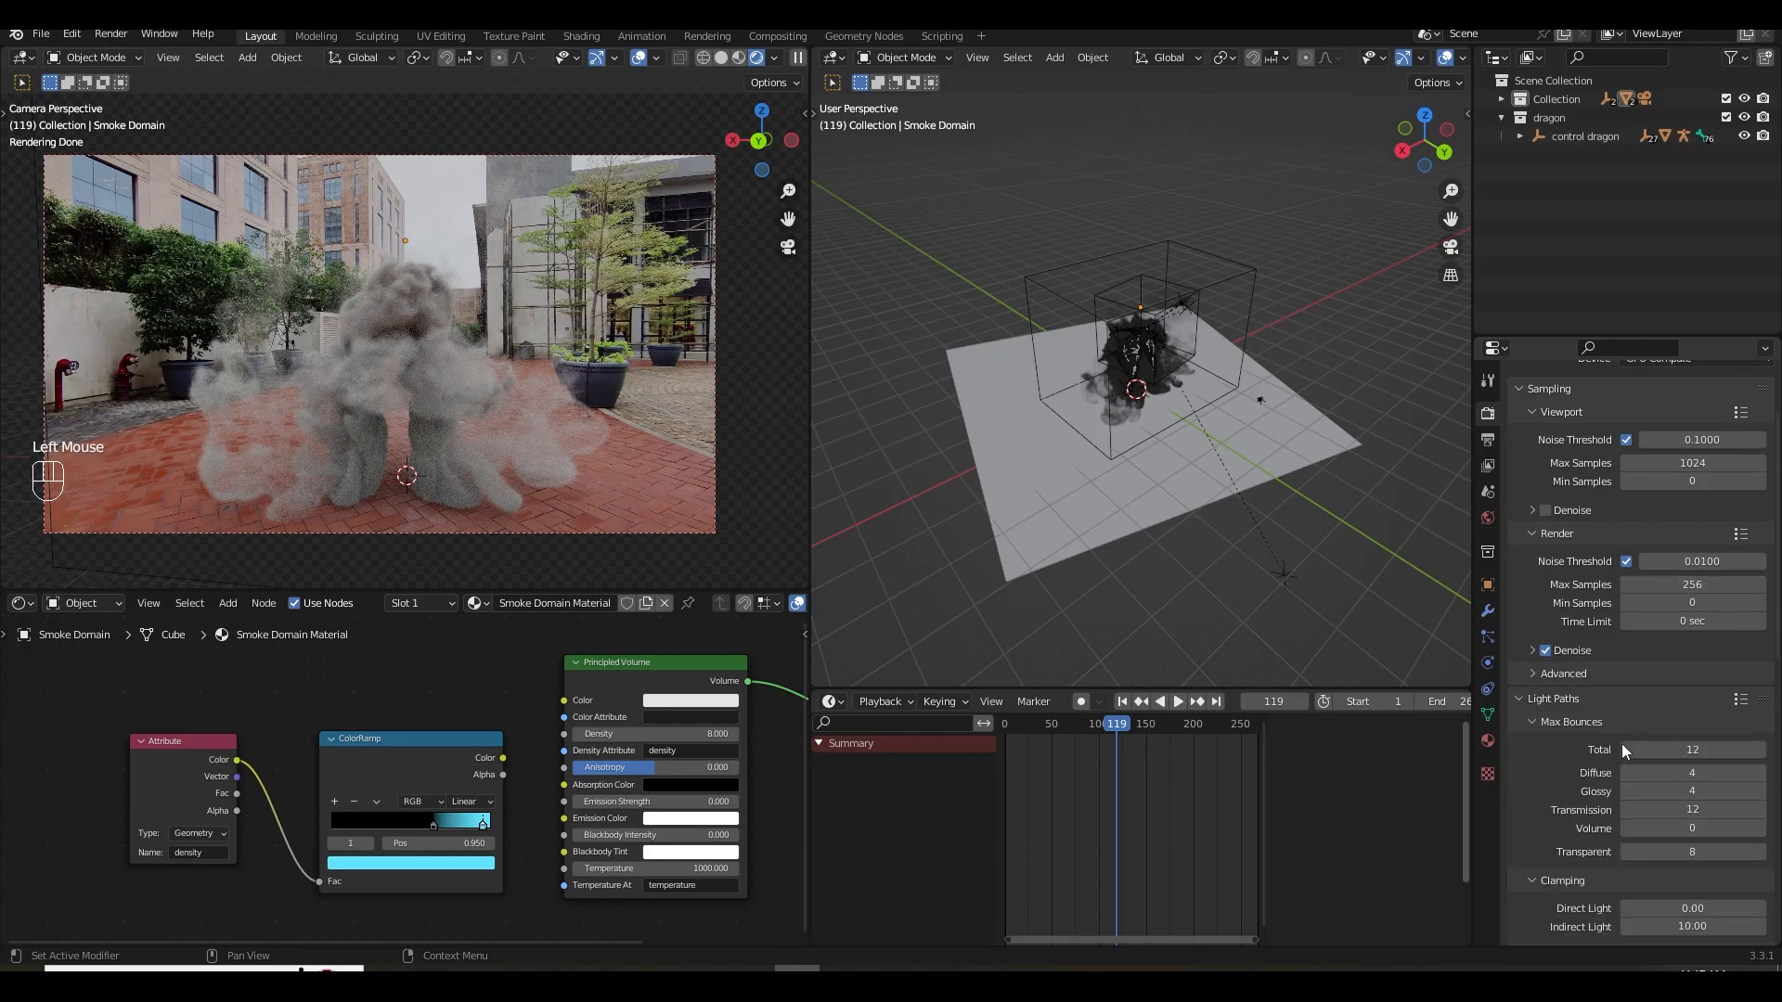
double_click(1692, 830)
text(2)
key(Return)
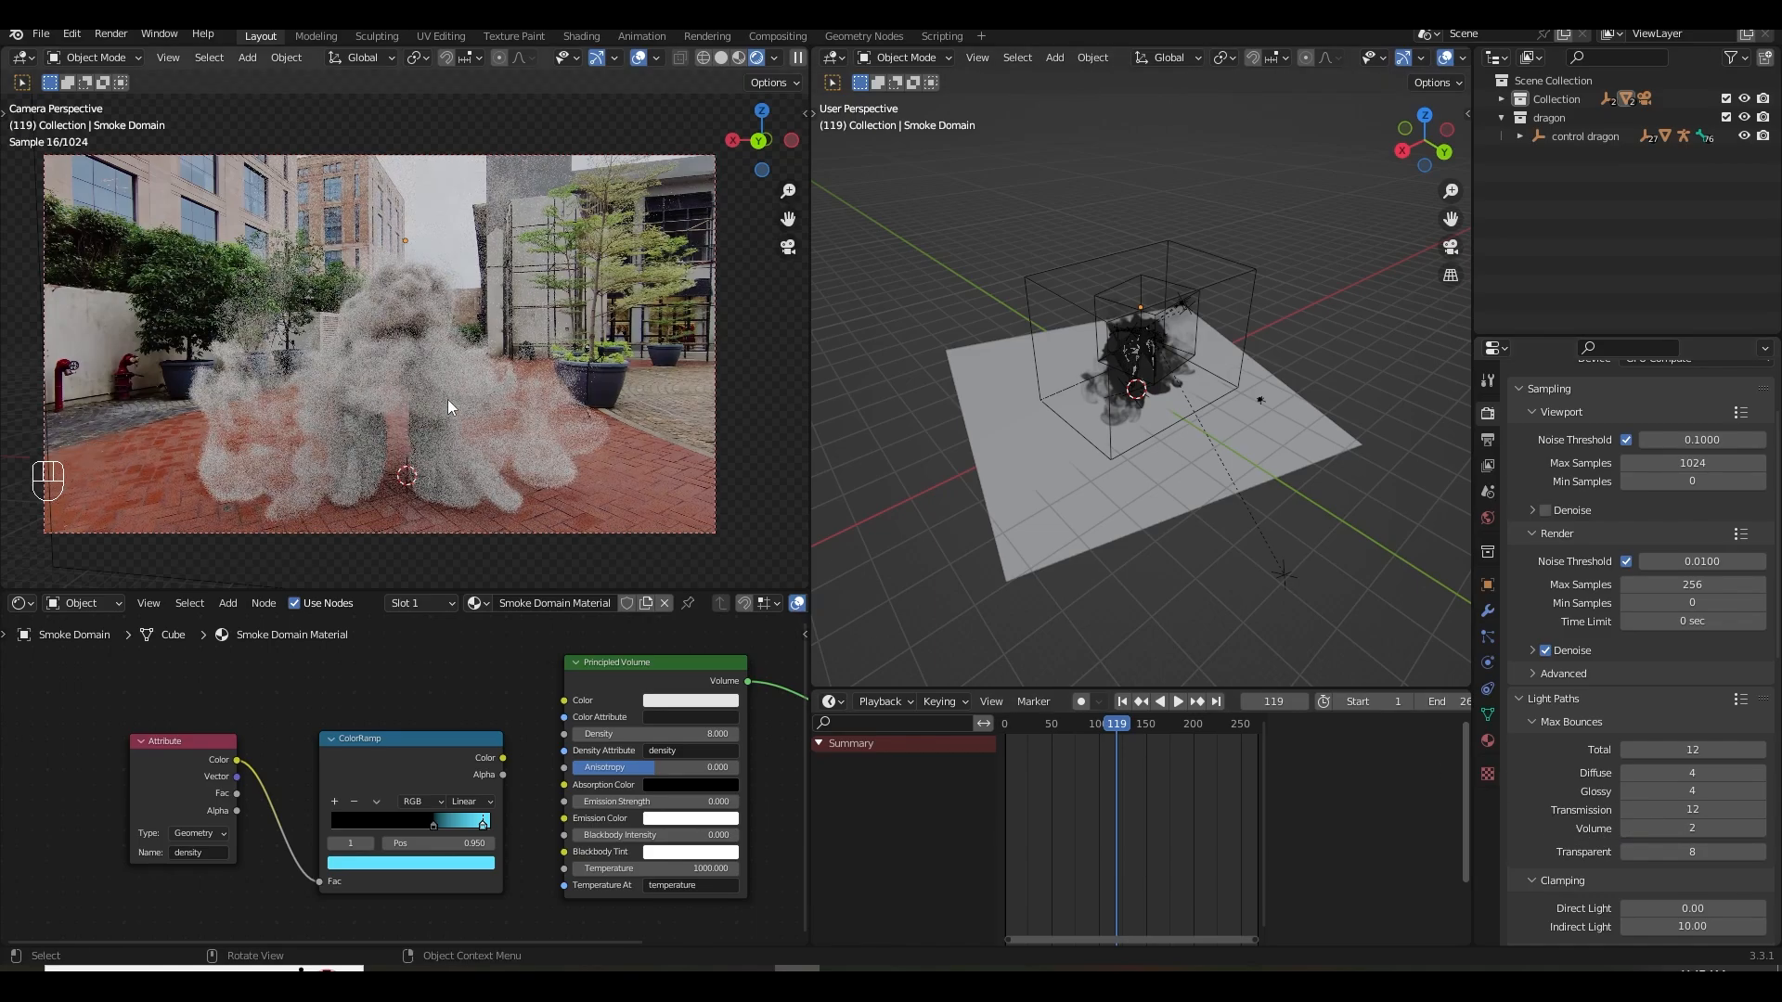
drag(647, 738, 687, 738)
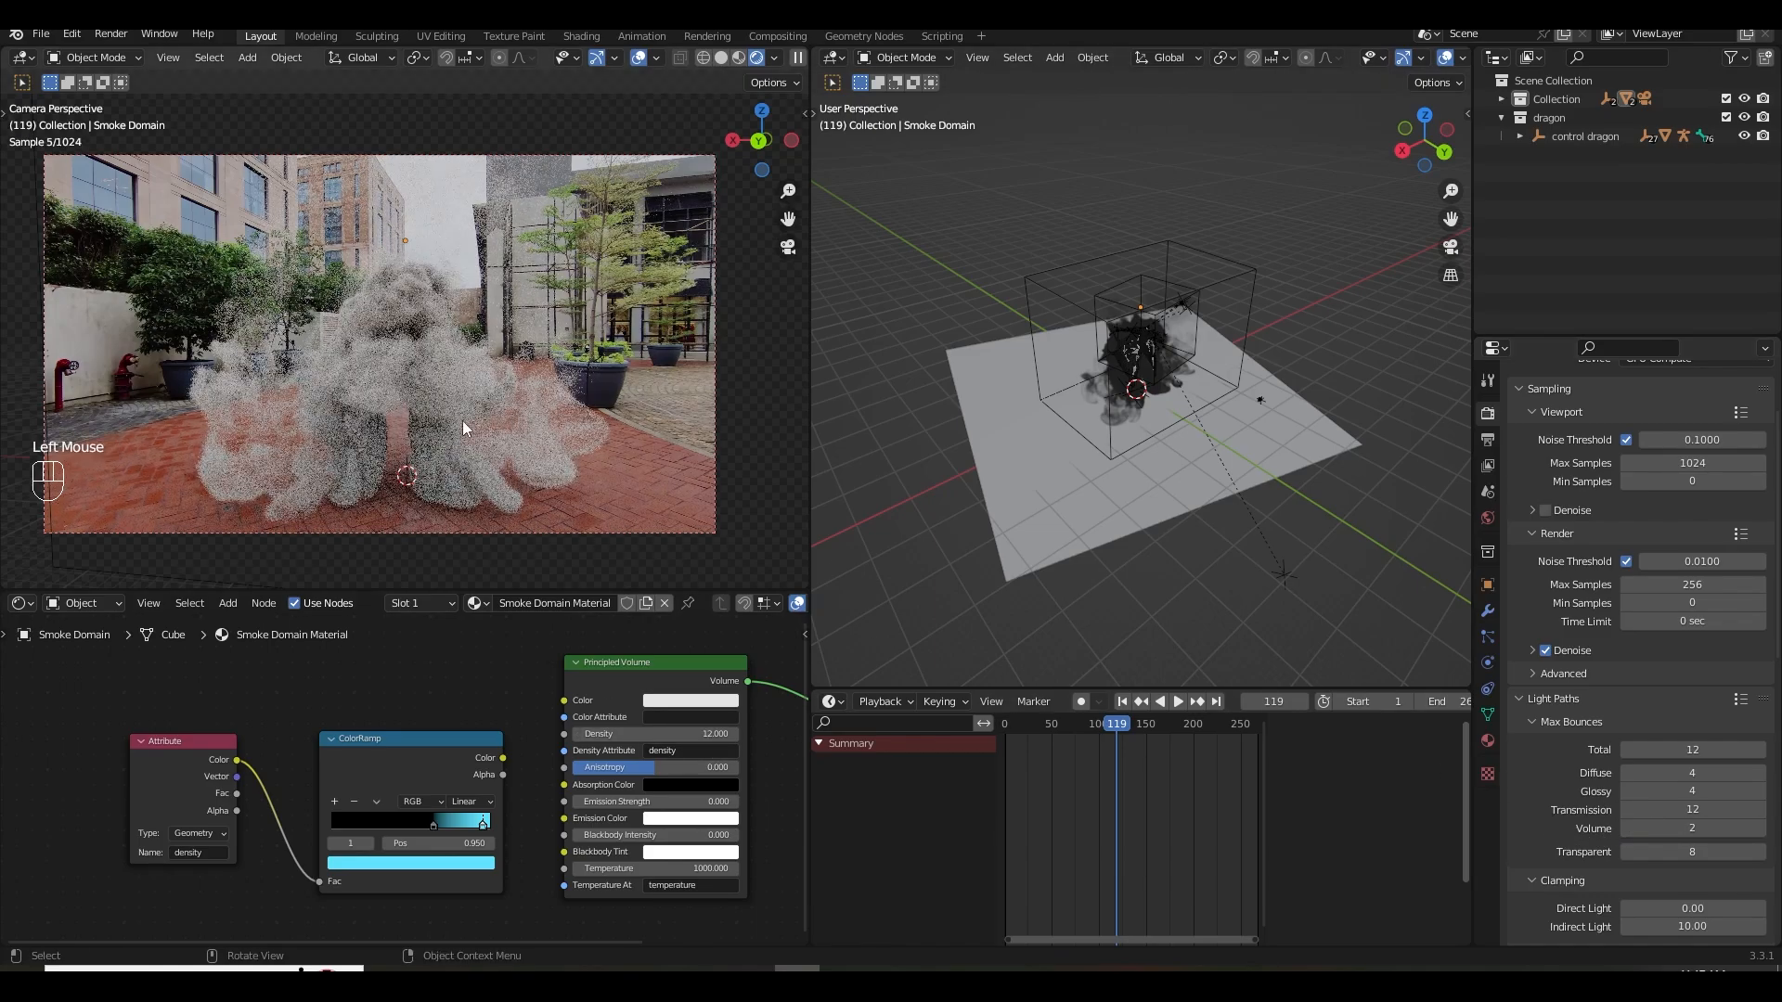
Raise the light paths' maximum Diffuse bounces to 8 and save the file.
scroll(1692, 549, down, 3)
drag(1657, 556, 1694, 556)
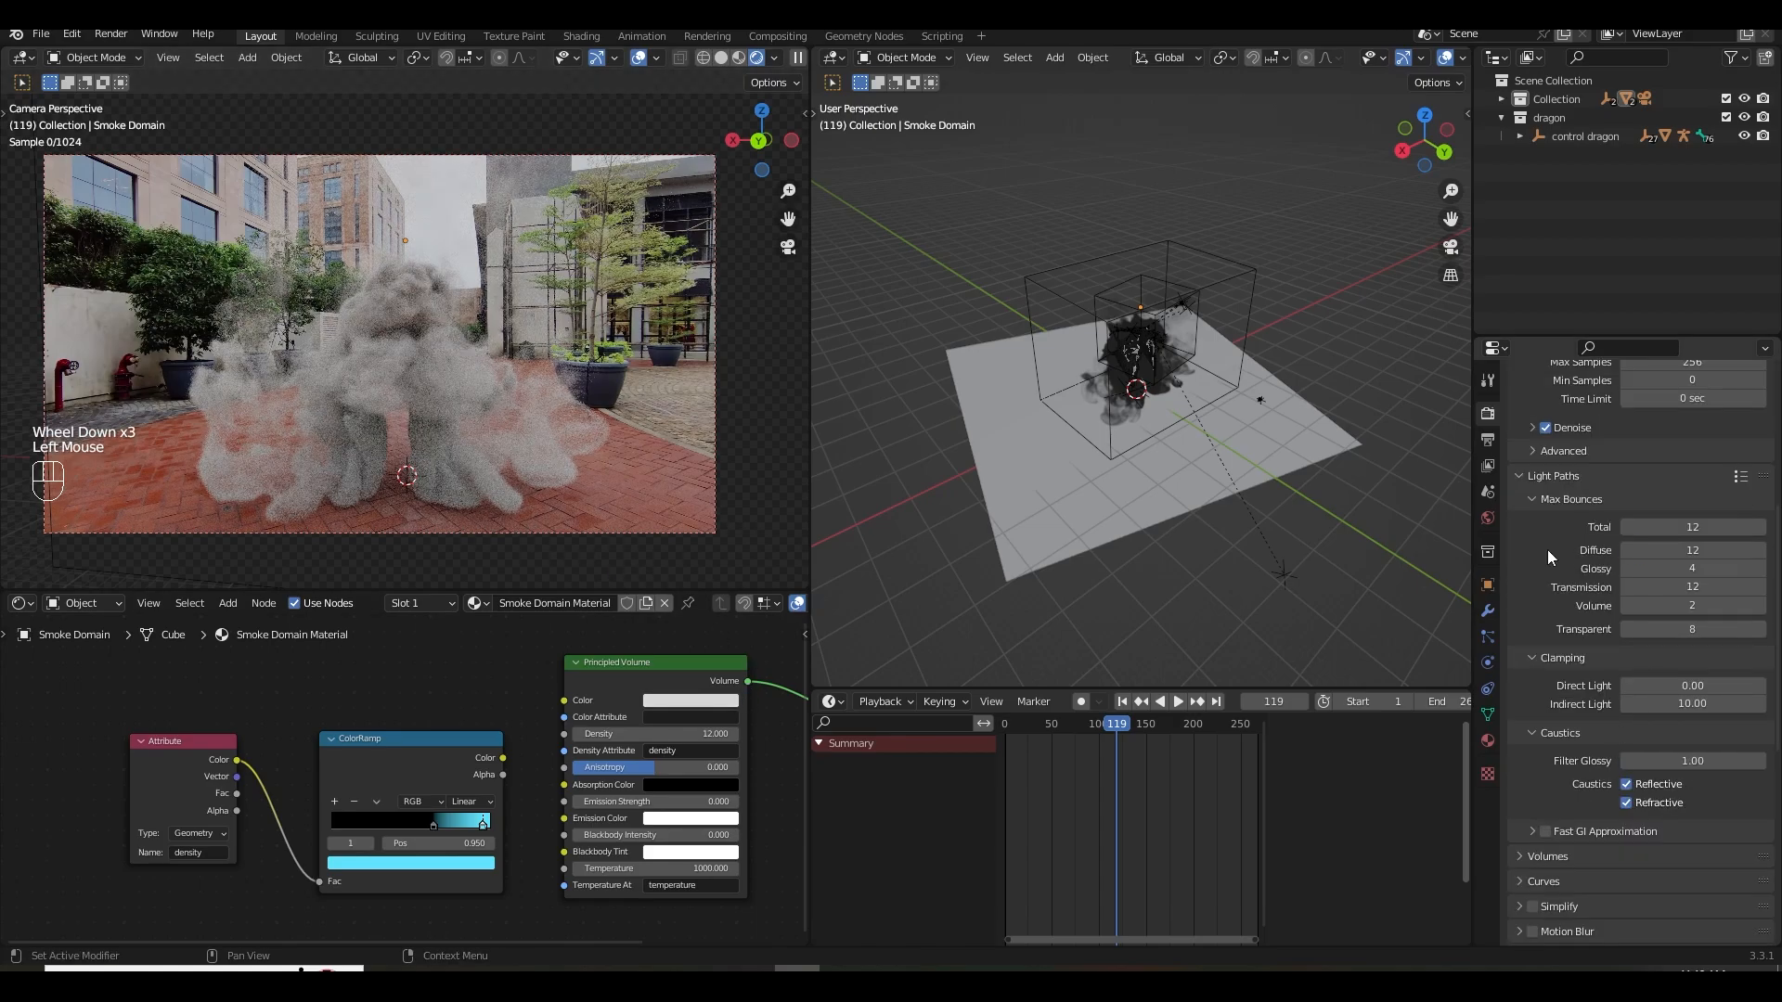
key(ctrl+s)
Set the volume step rate to 5 for both the final render and the viewport, and save the file.
scroll(1564, 740, down, 2)
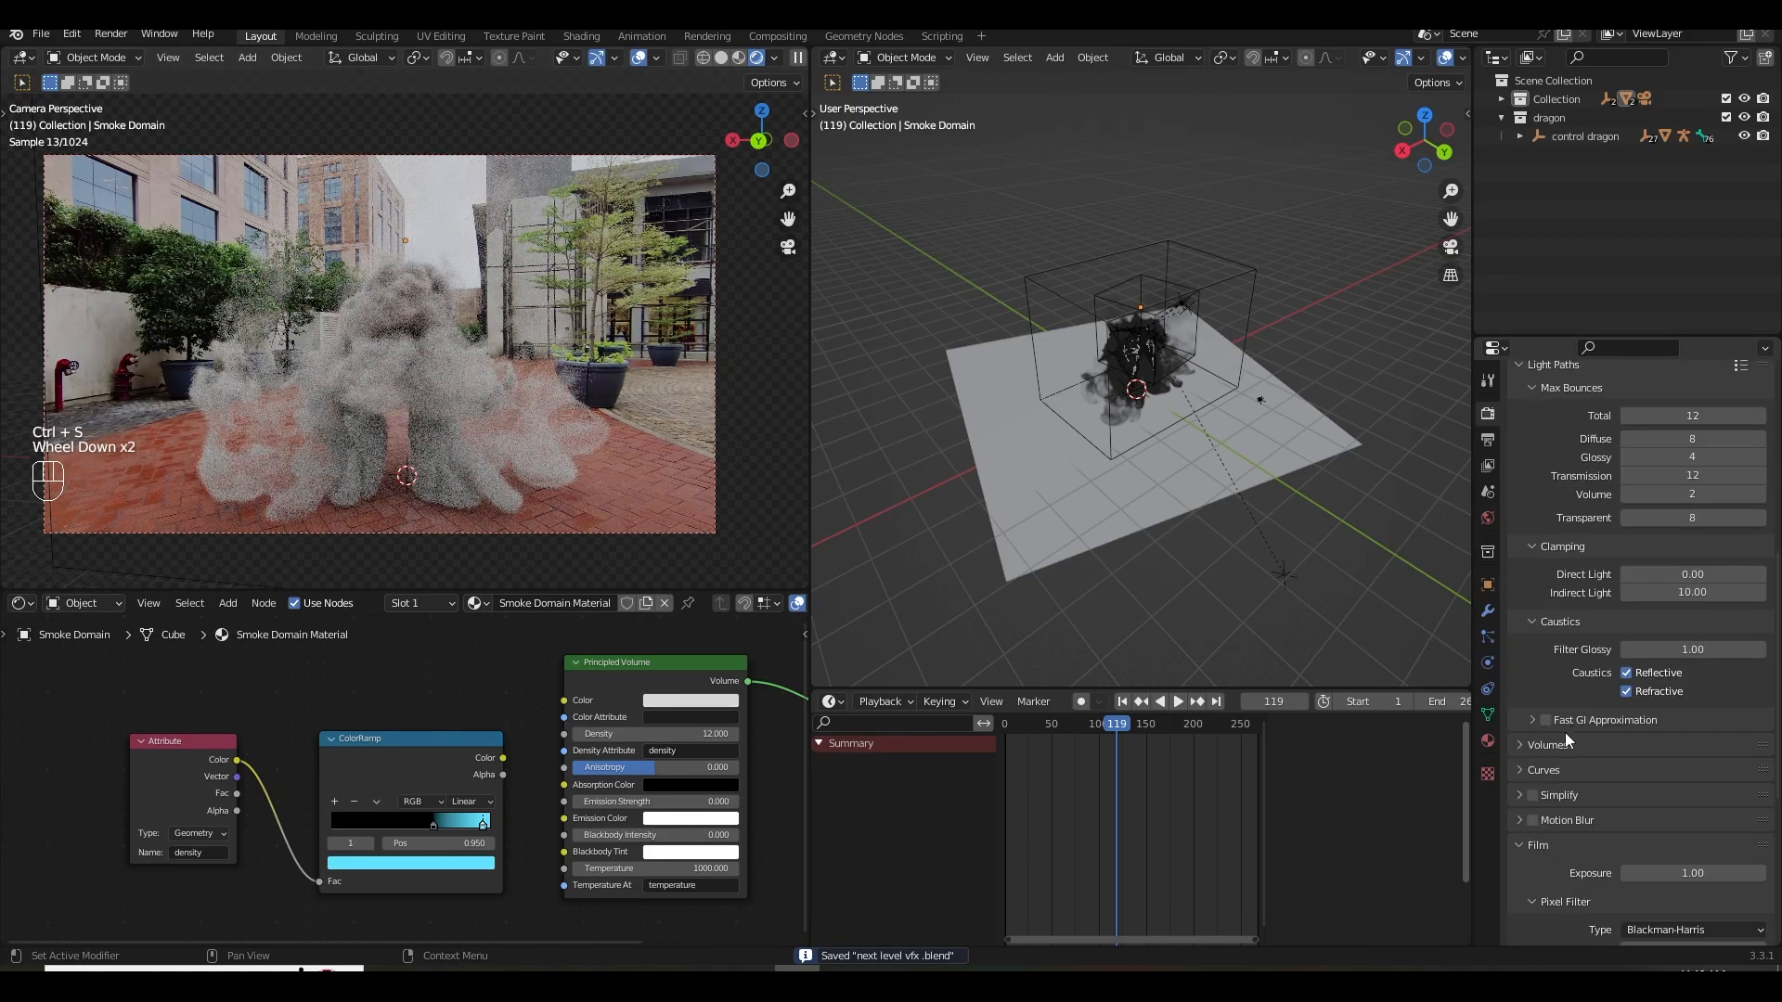
click(1522, 745)
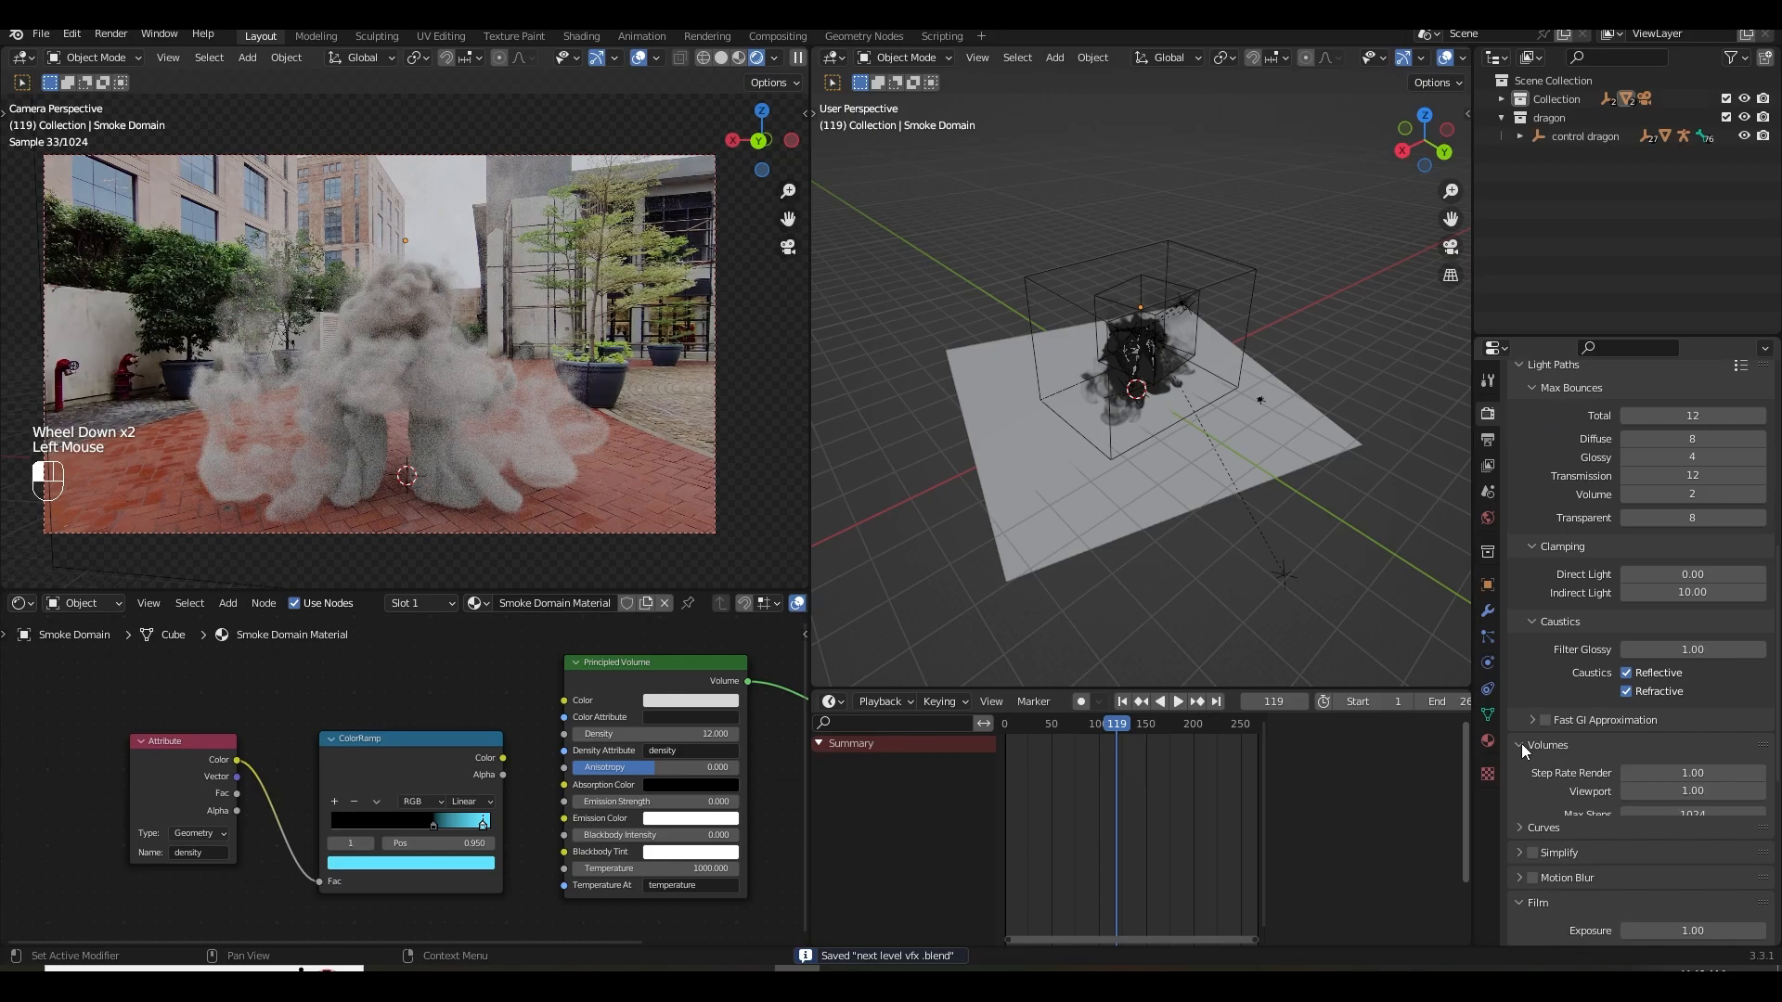
double_click(1707, 772)
text(5)
click(1557, 774)
click(1661, 791)
text(5)
click(1574, 796)
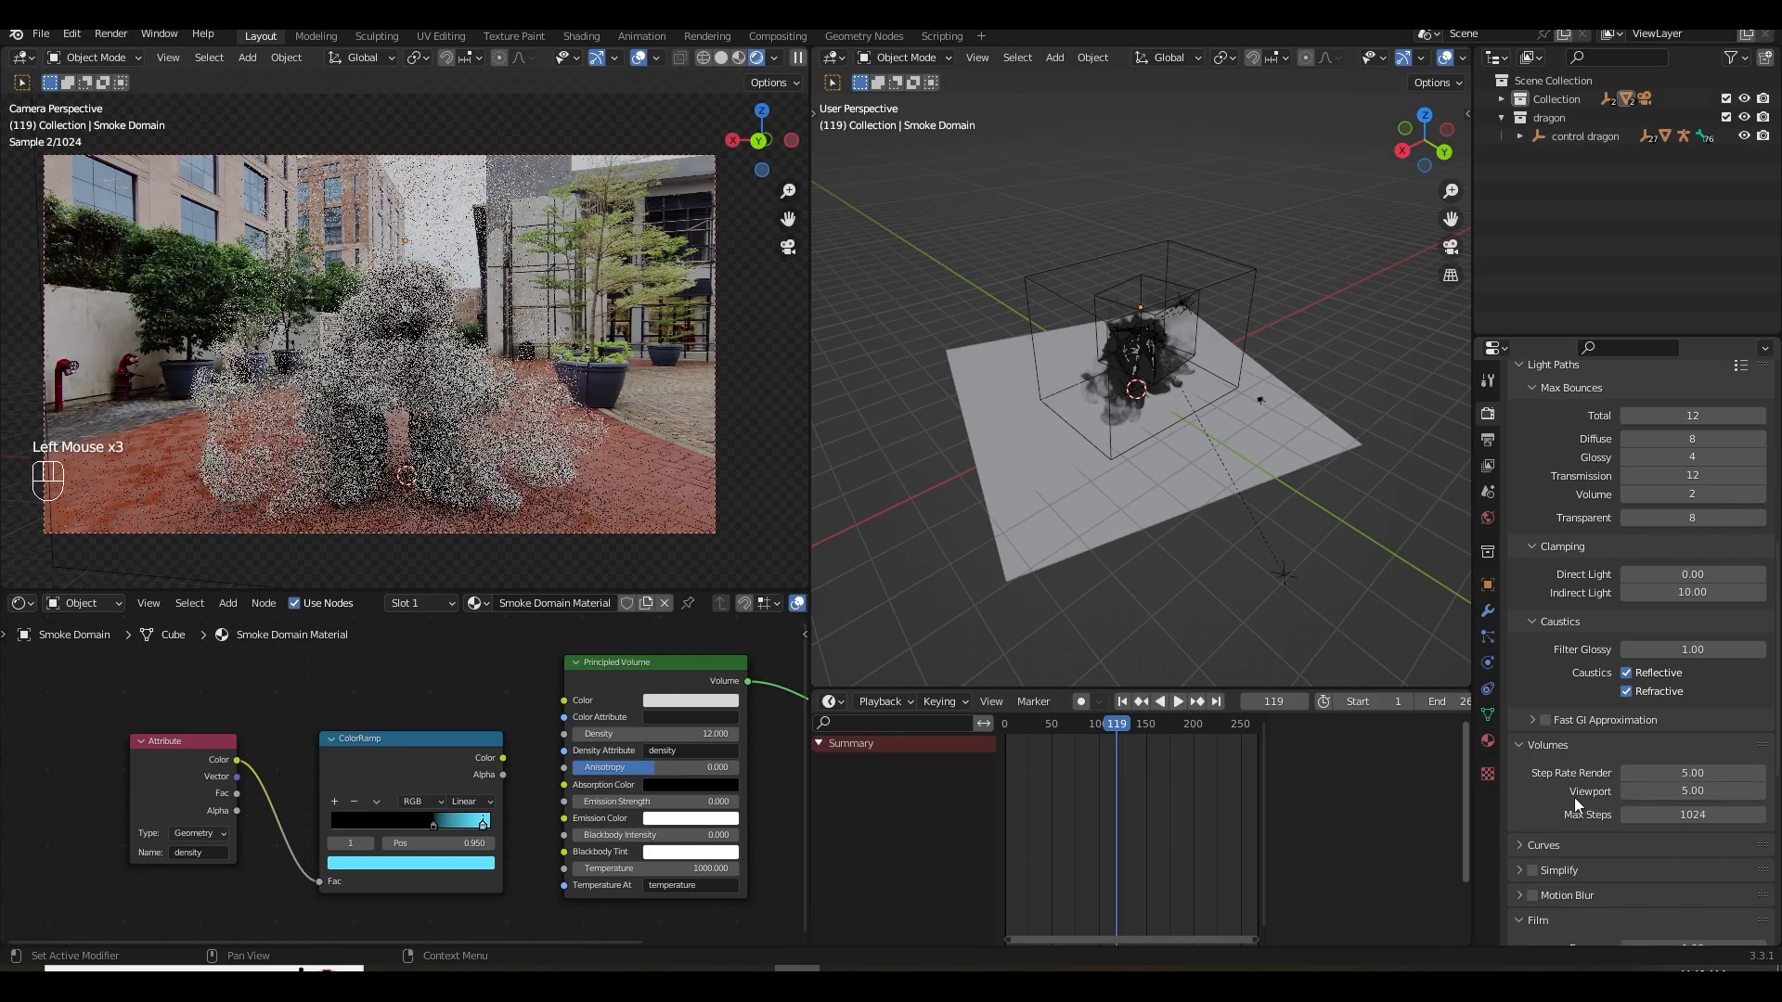
key(ctrl+s)
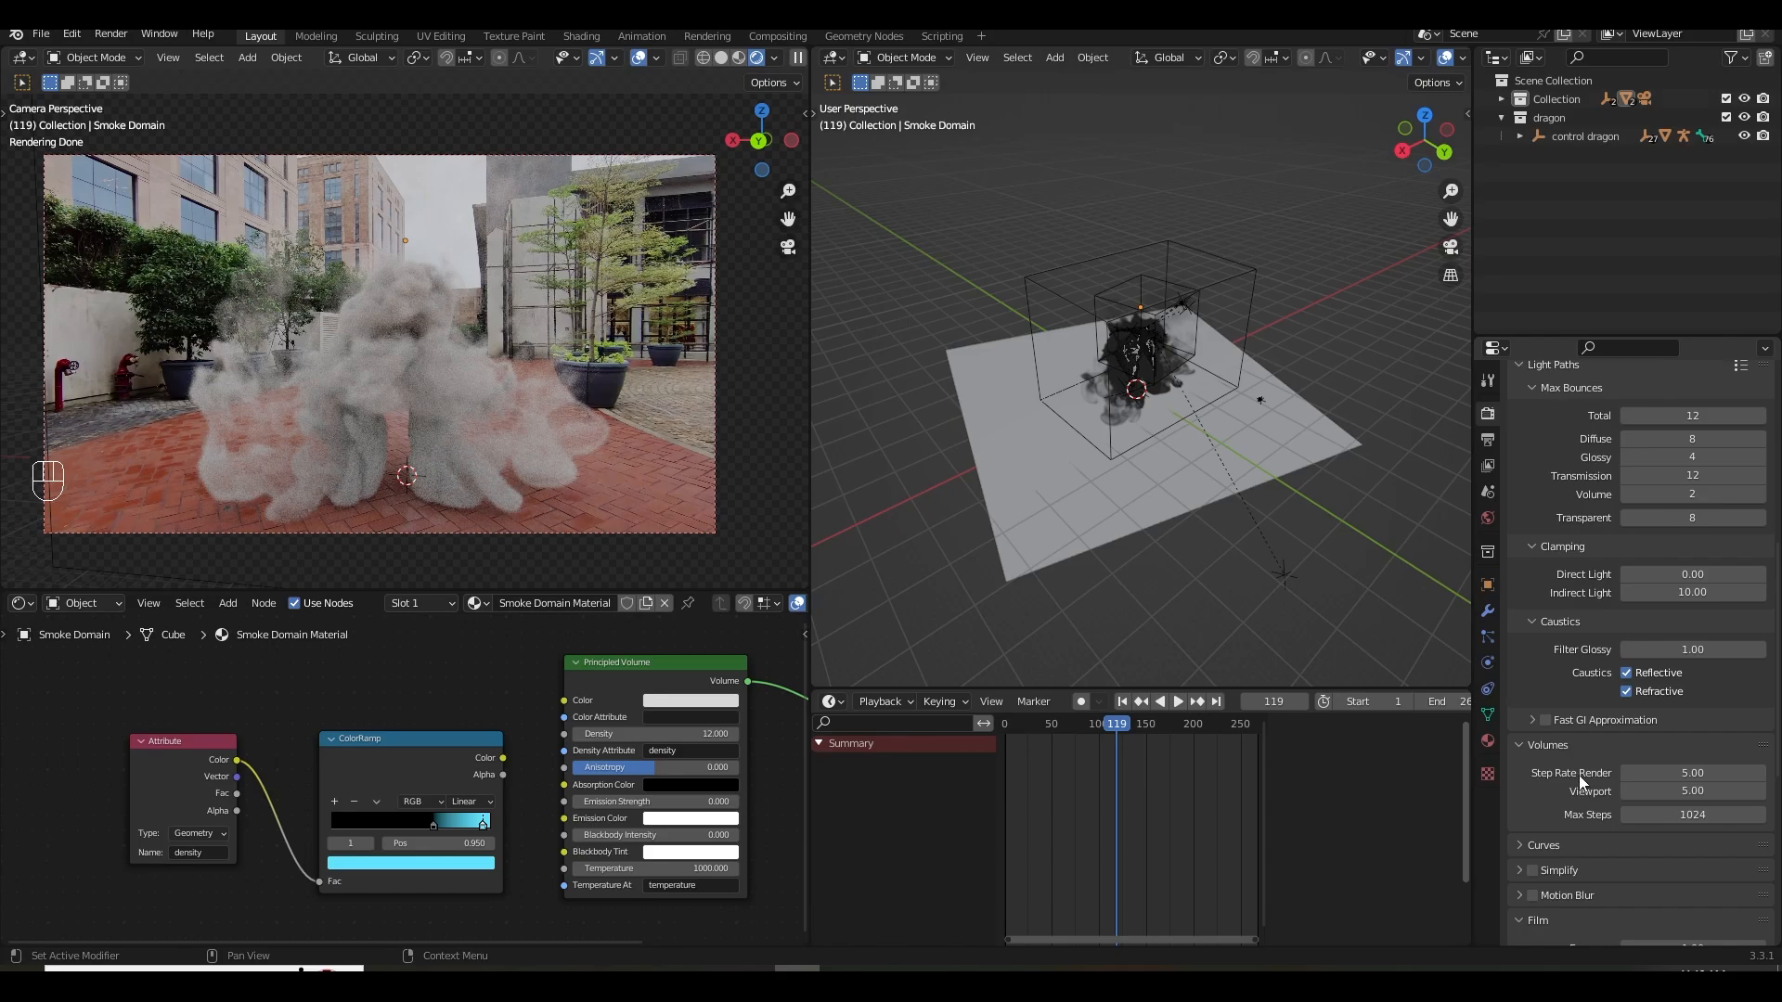
key(ctrl+s)
Set the end of the output frame range to 150 and save the file.
scroll(1582, 761, up, 4)
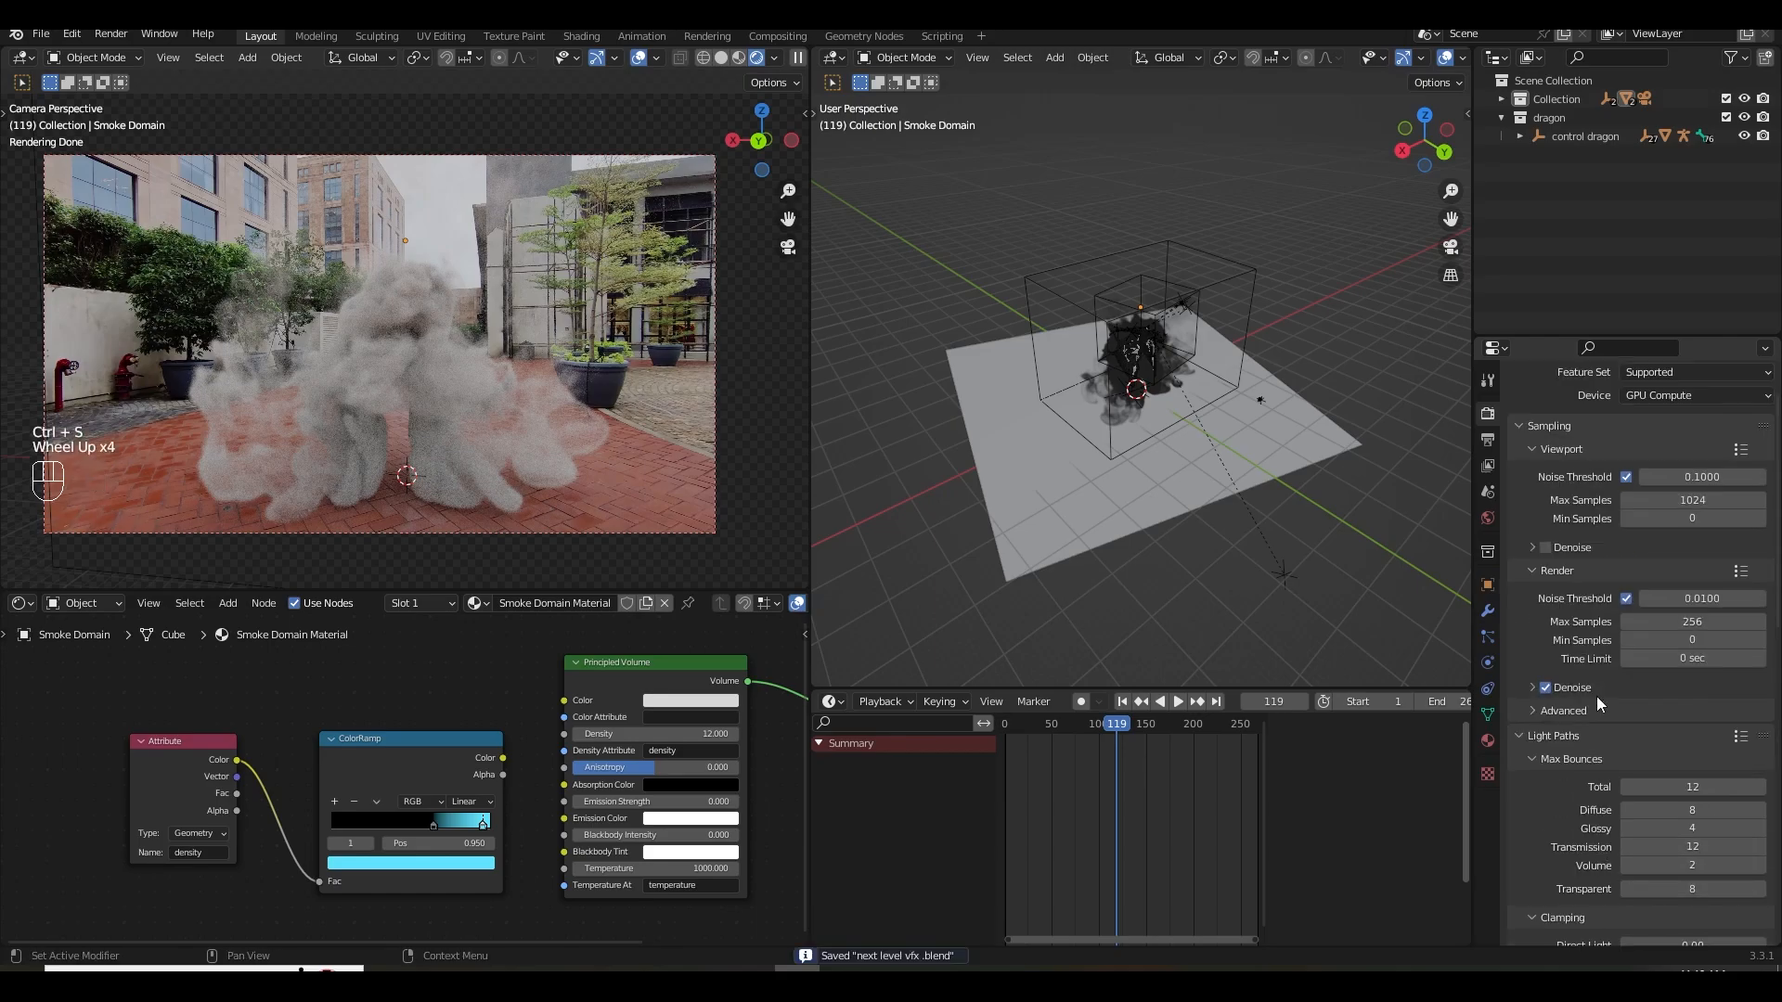
click(1529, 427)
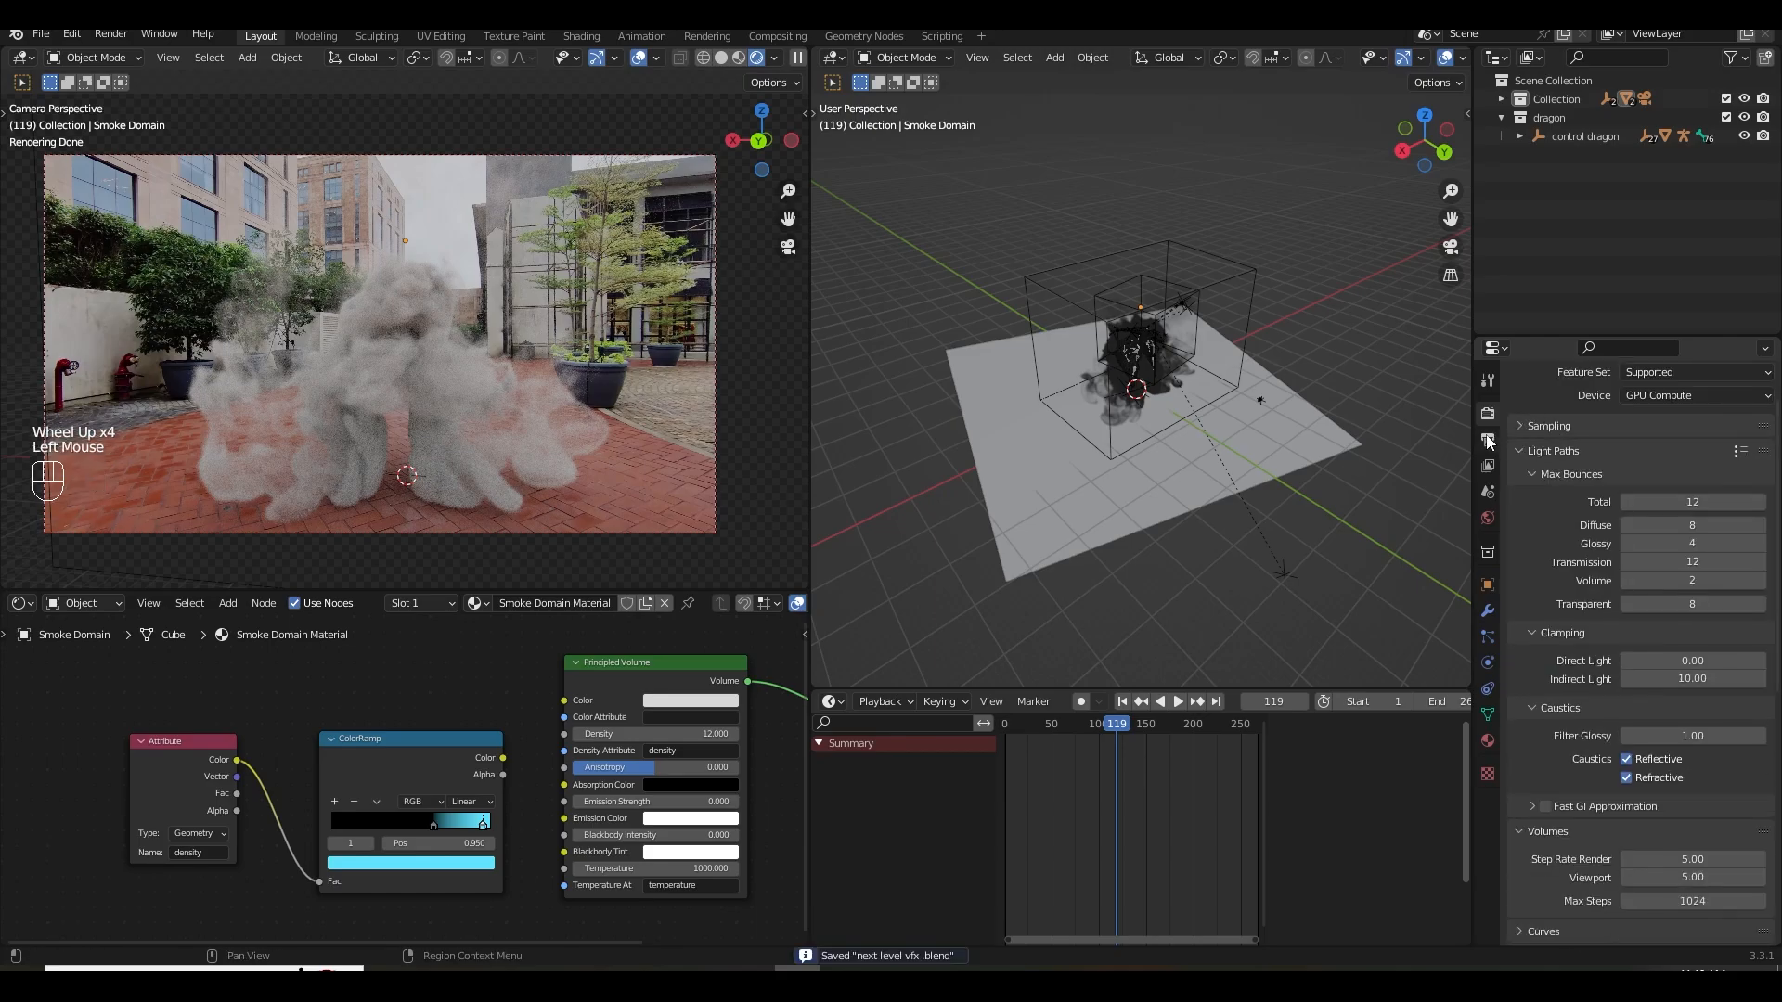
click(1488, 443)
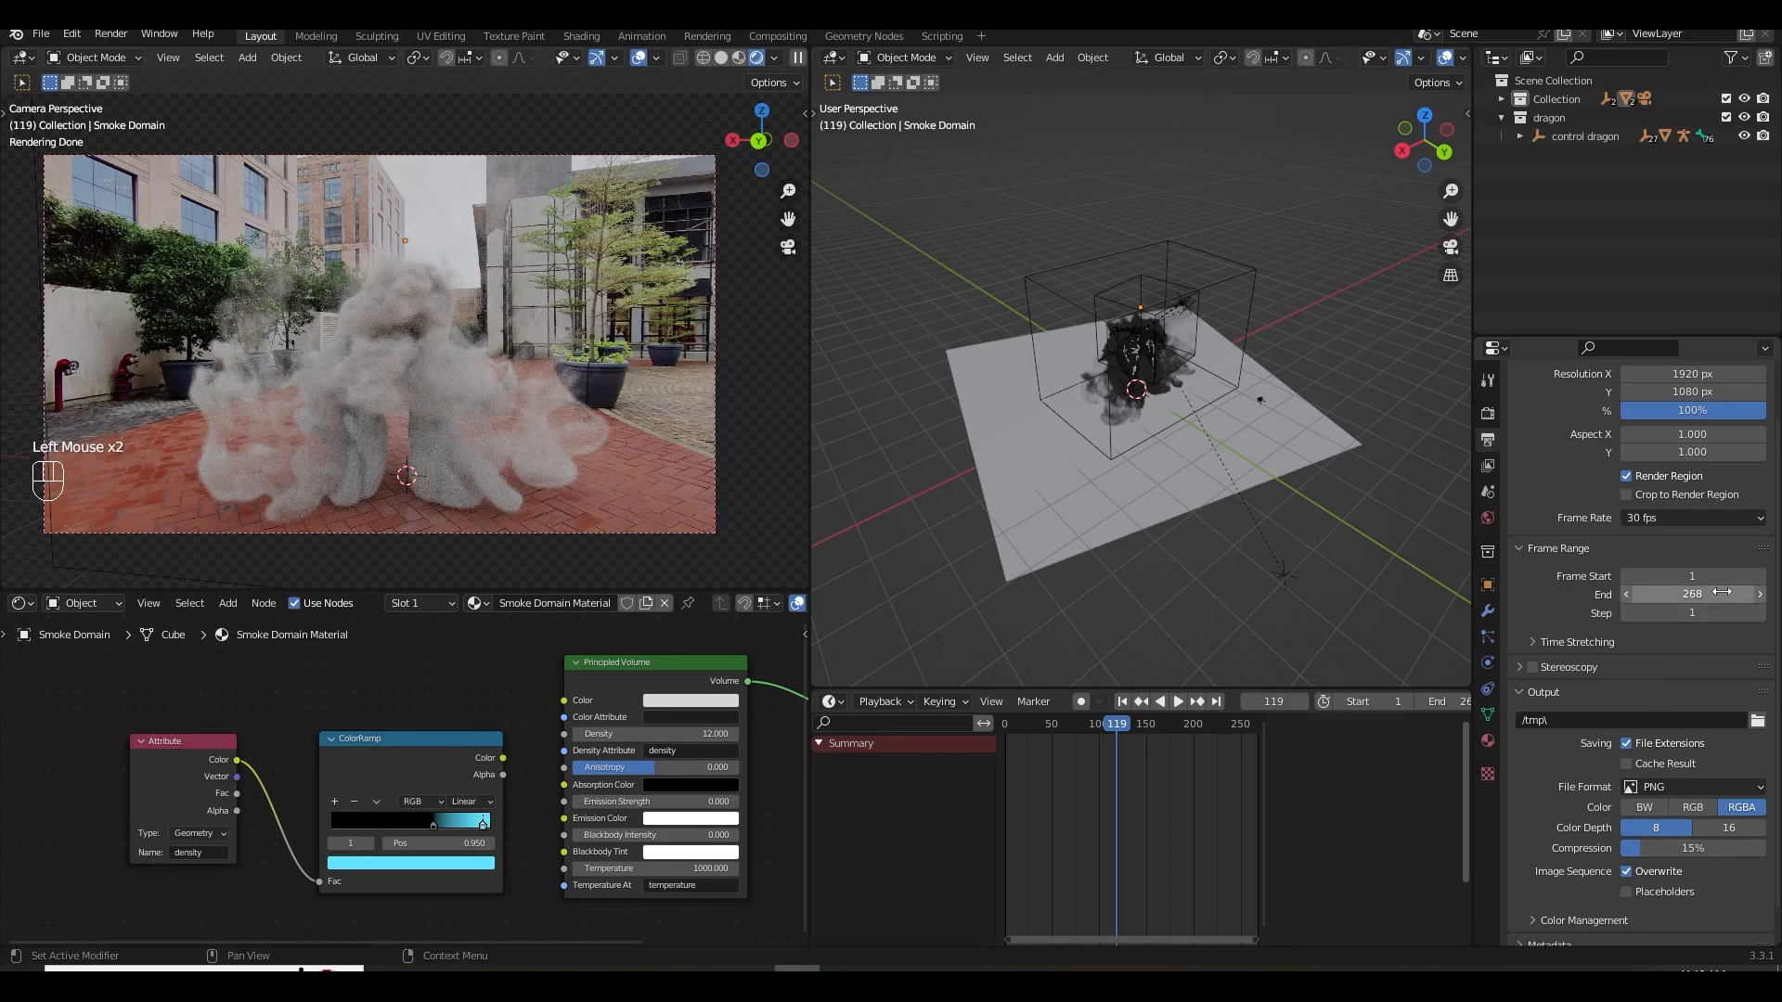
click(1684, 594)
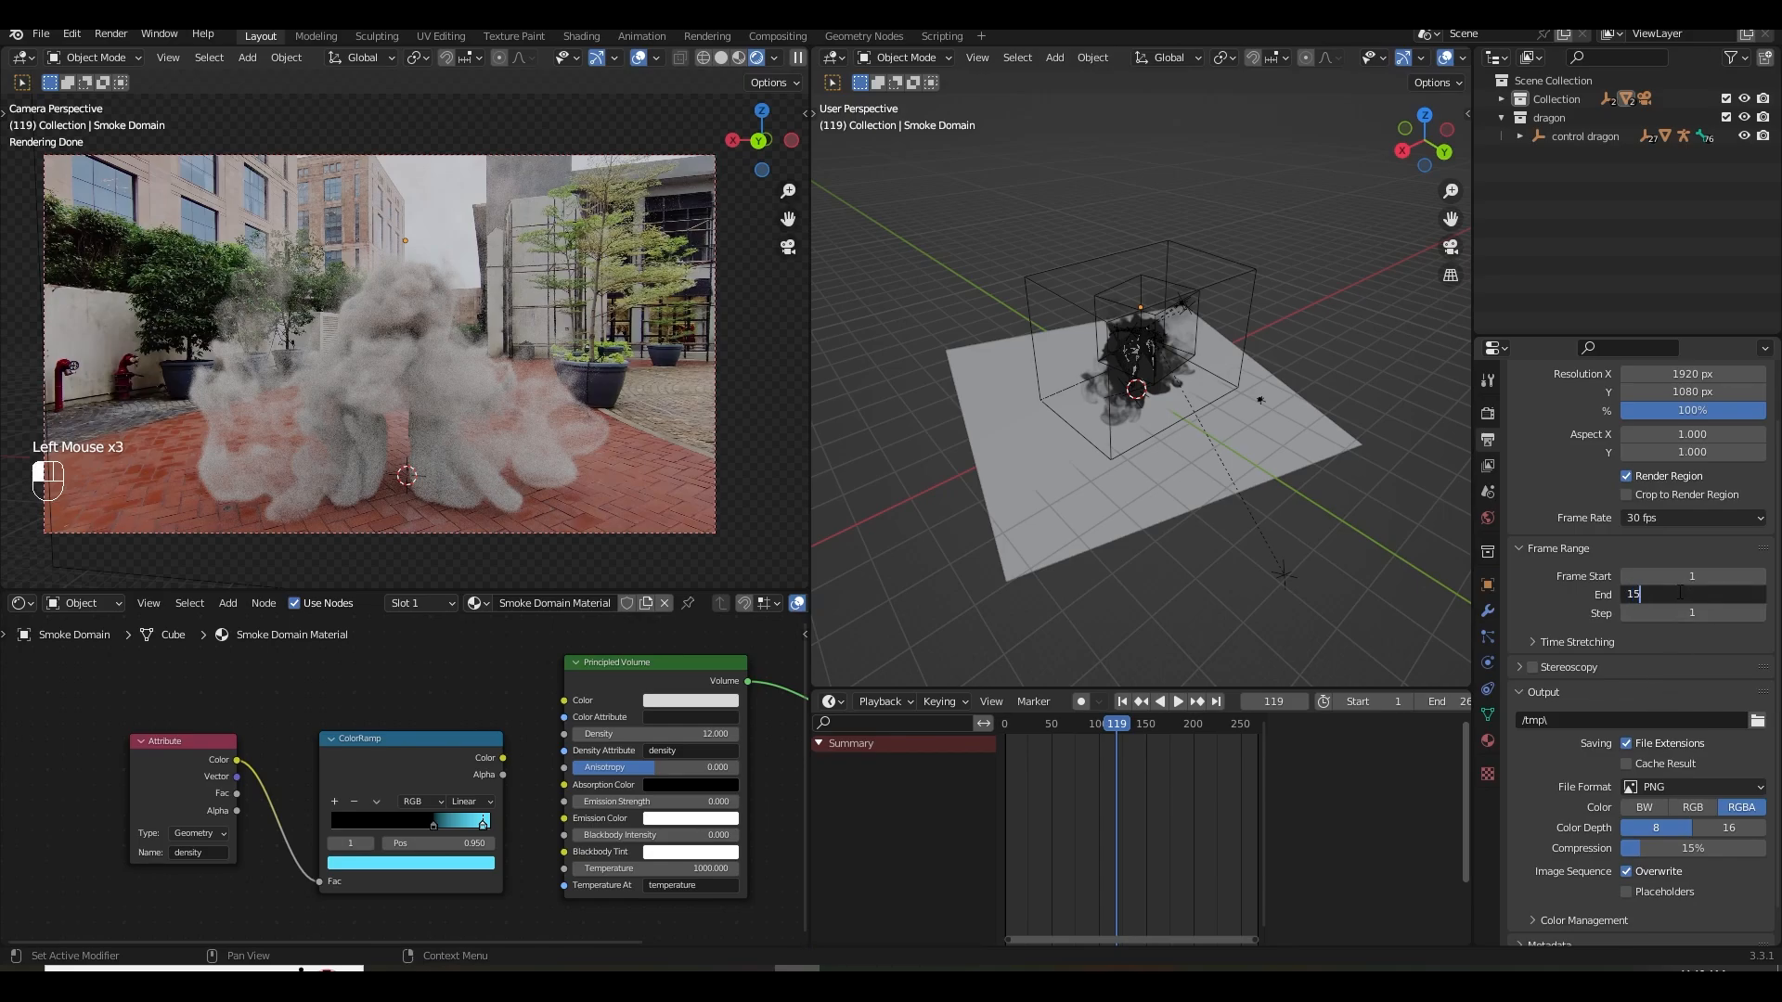
text(150)
key(Return)
key(ctrl+s)
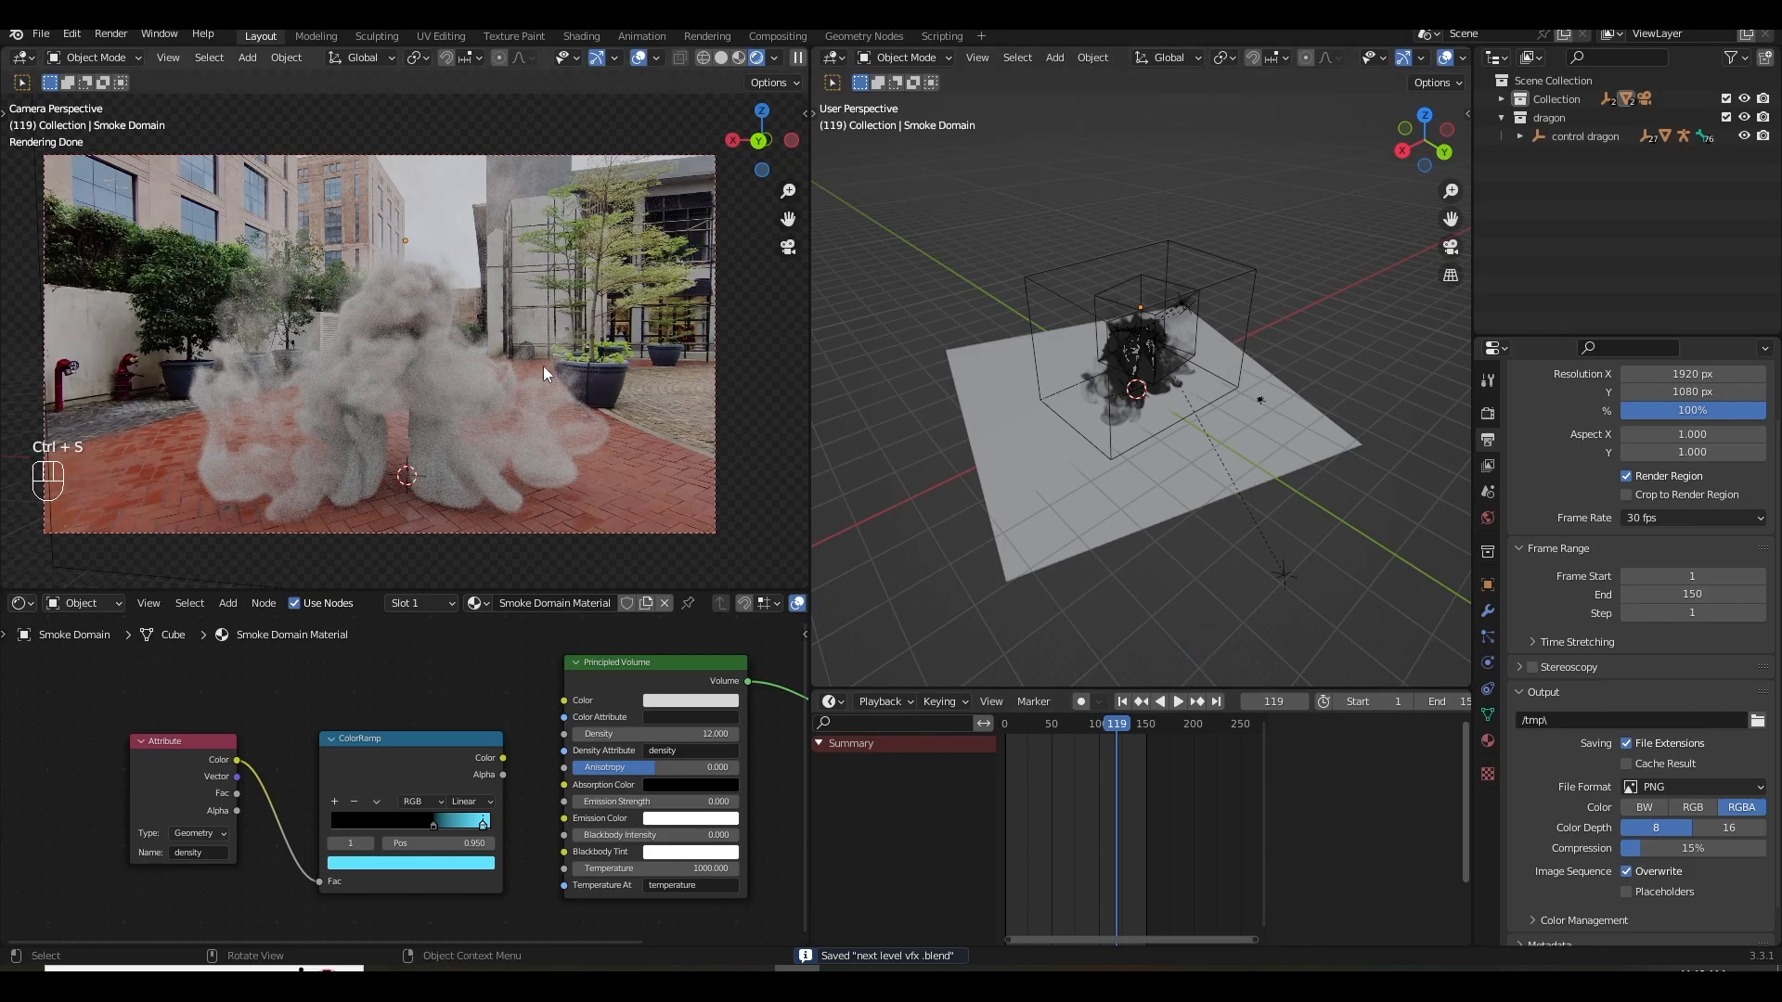
Set the output path to F:\Blender 2023\jan\Smoke sim\1 with 0% PNG compression, and save the file.
click(1757, 720)
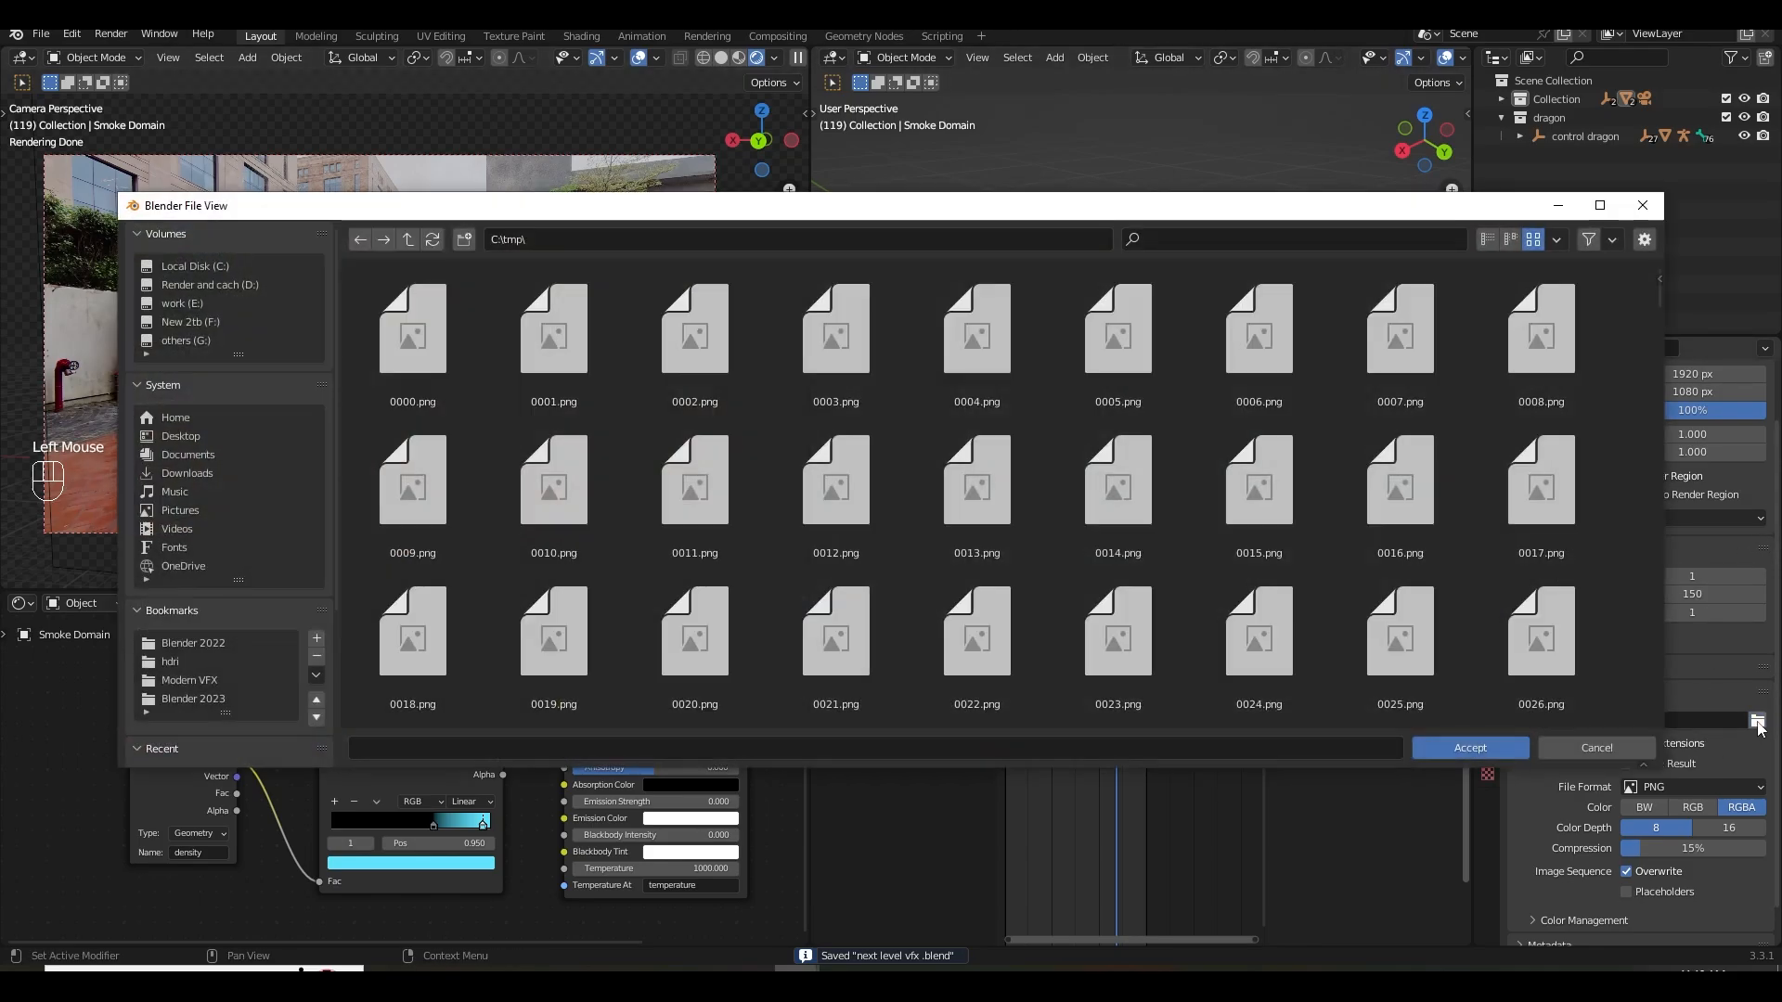
click(215, 701)
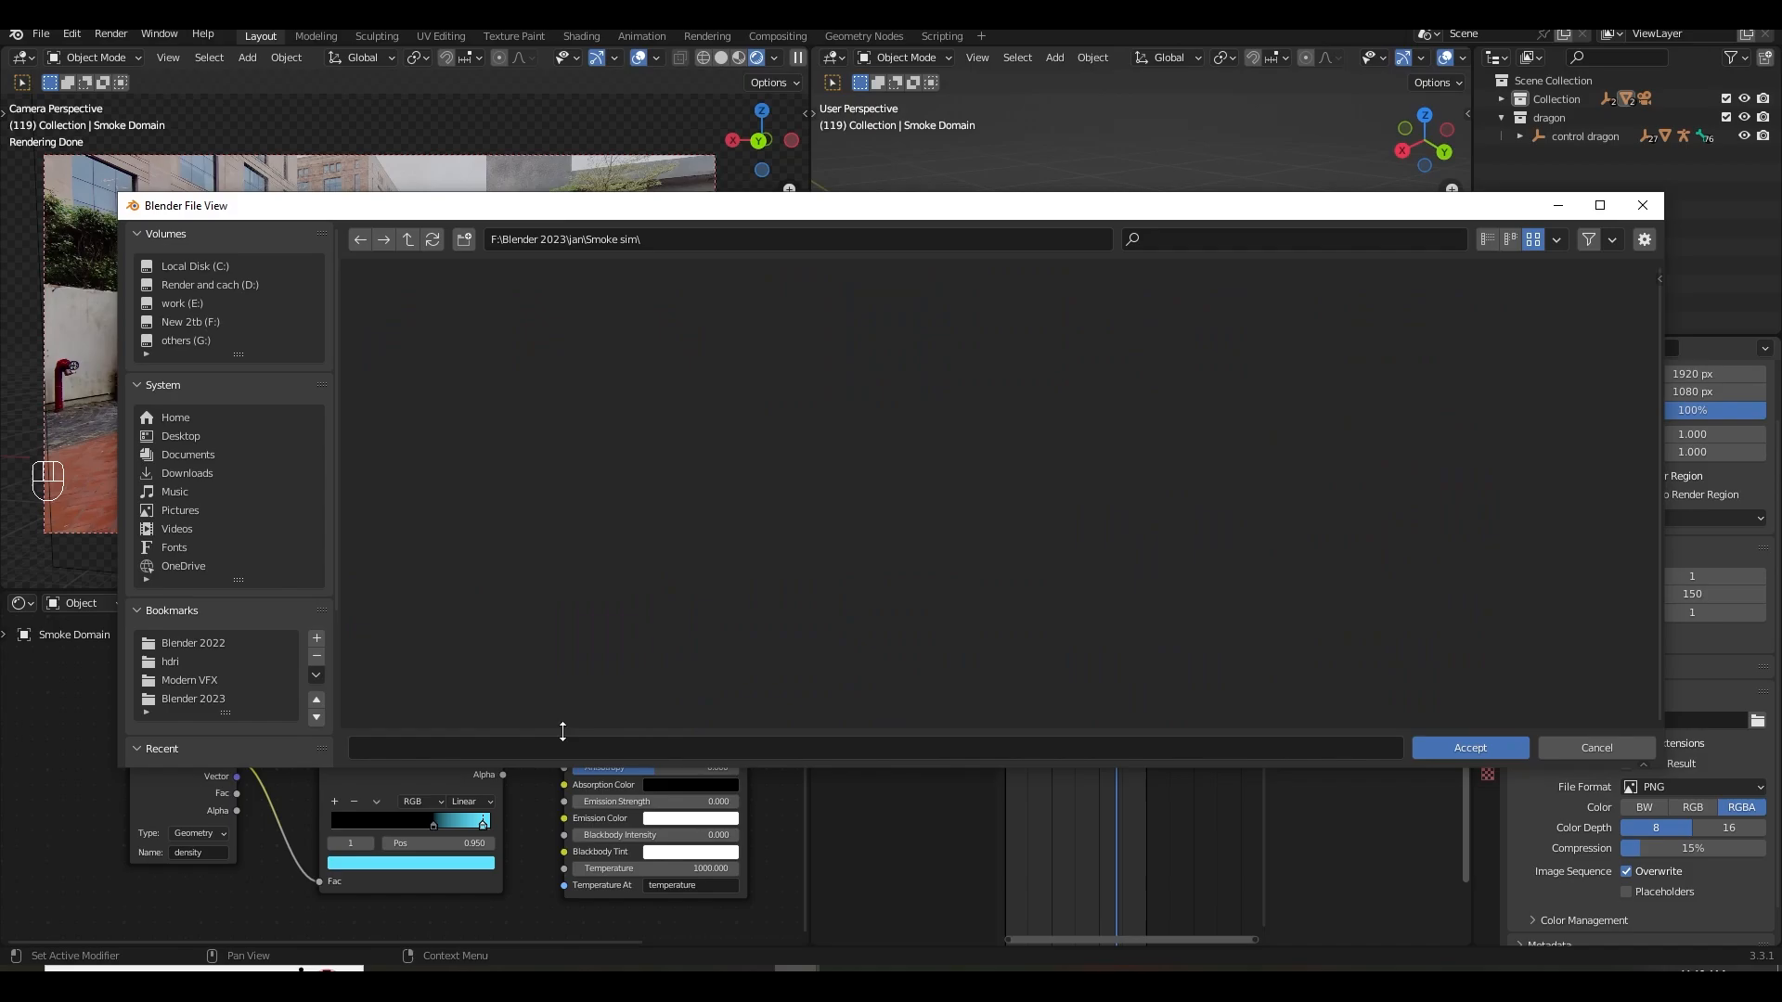
click(1474, 747)
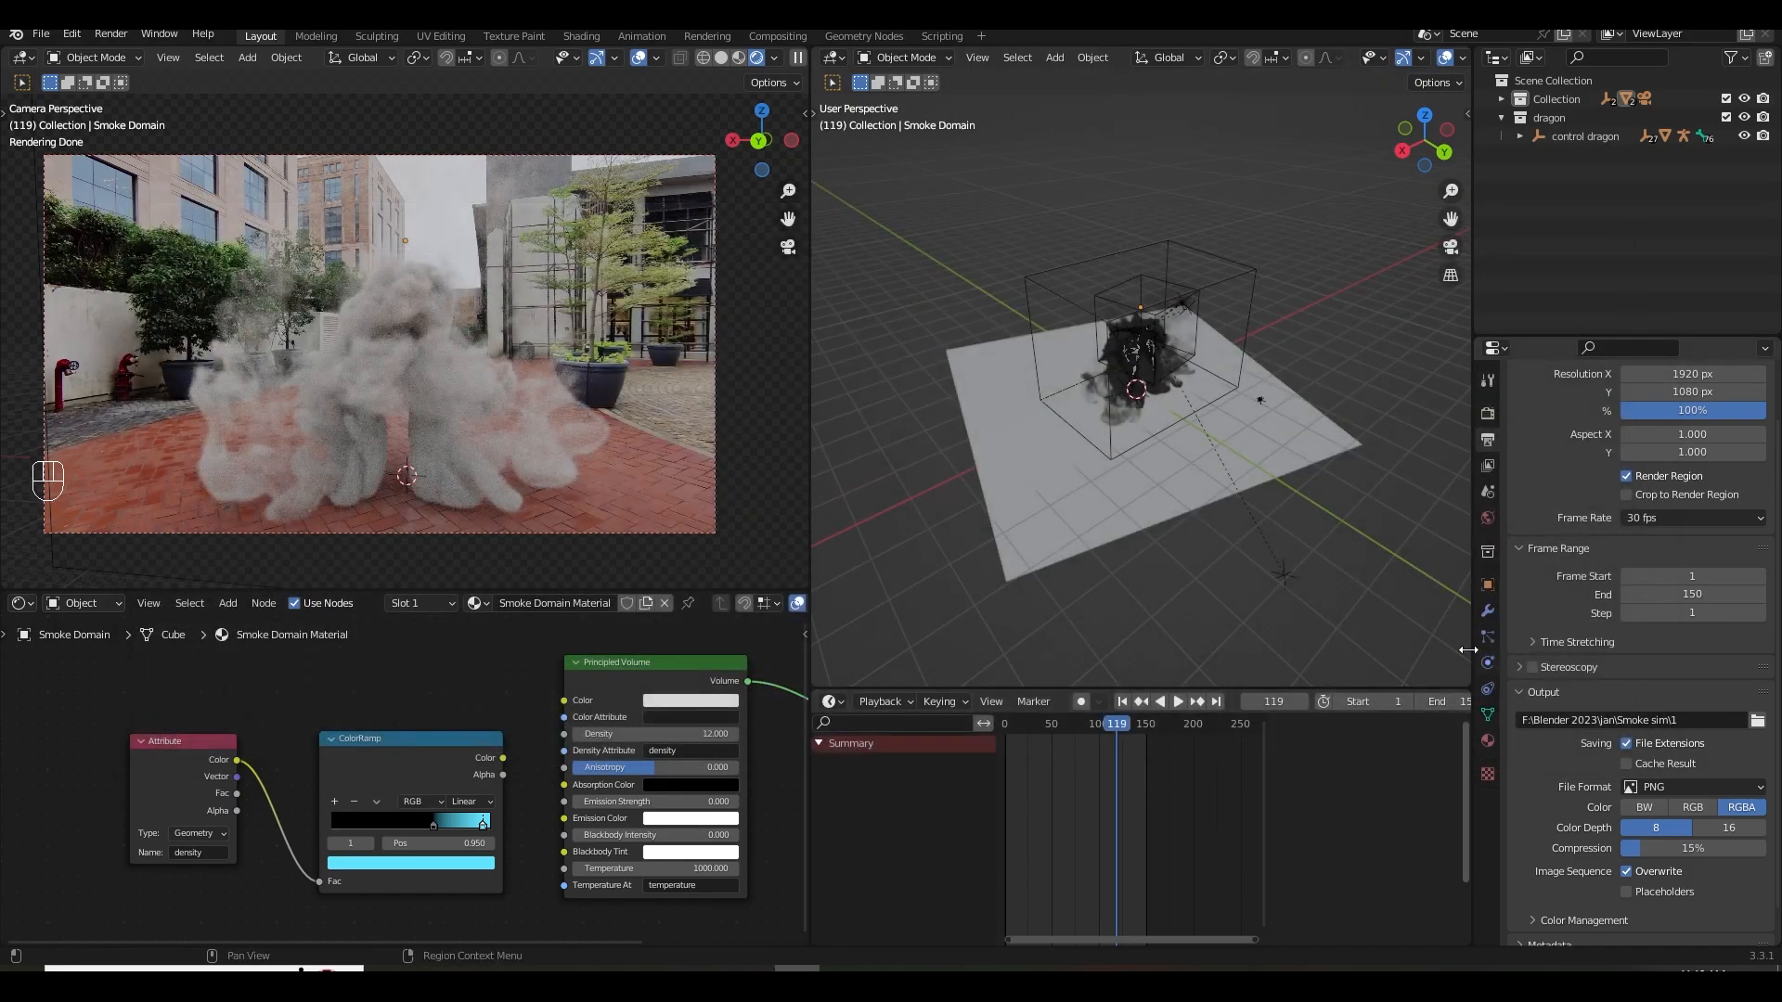
drag(1707, 848, 1401, 862)
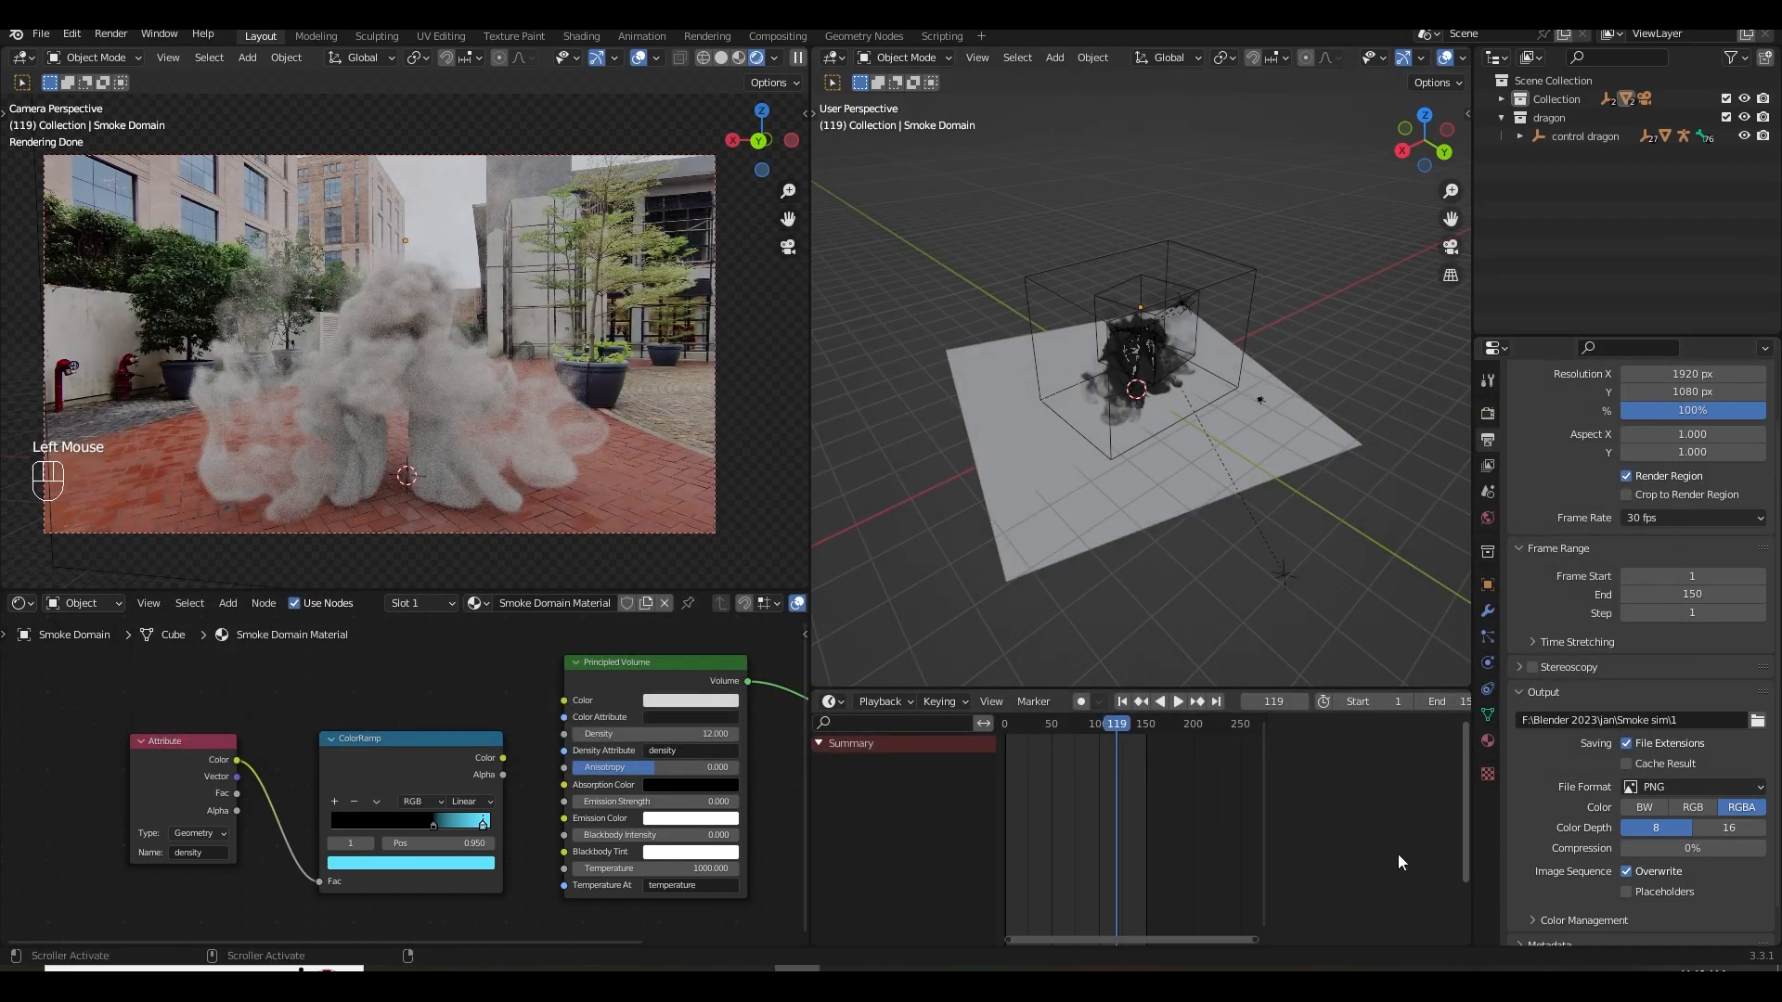
key(ctrl+s)
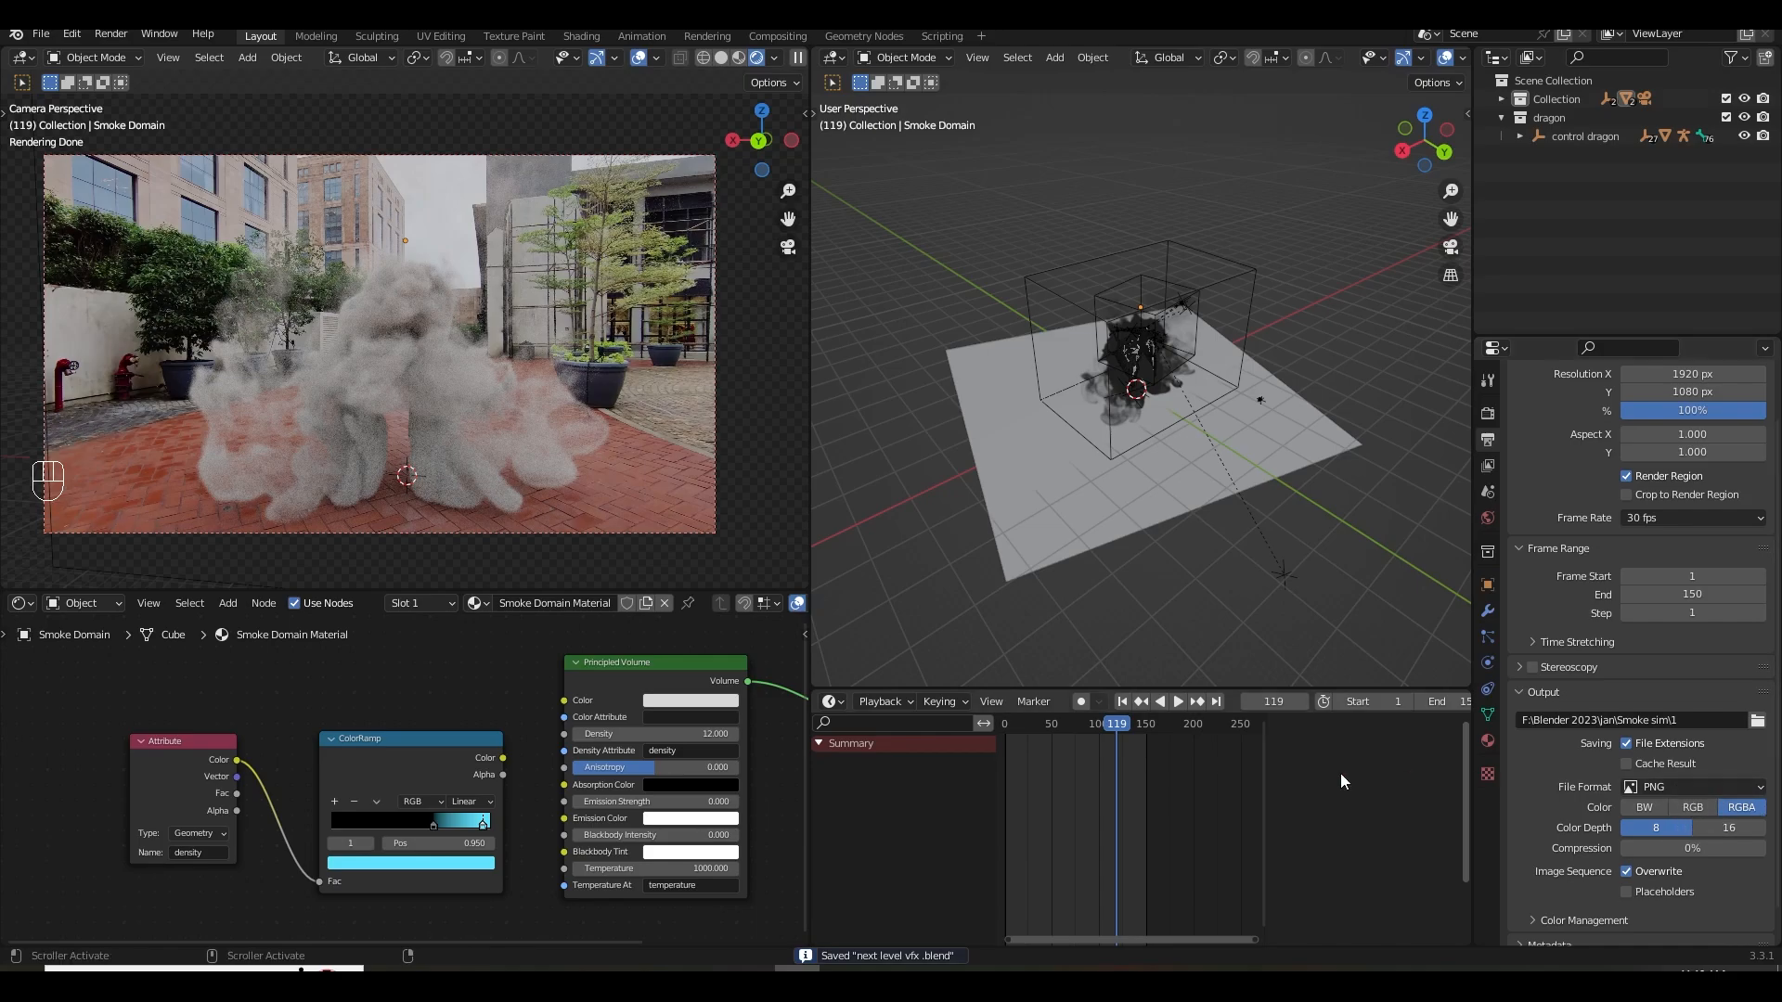
Render the animation and inspect the first frame's smoke close up in the render window.
click(113, 34)
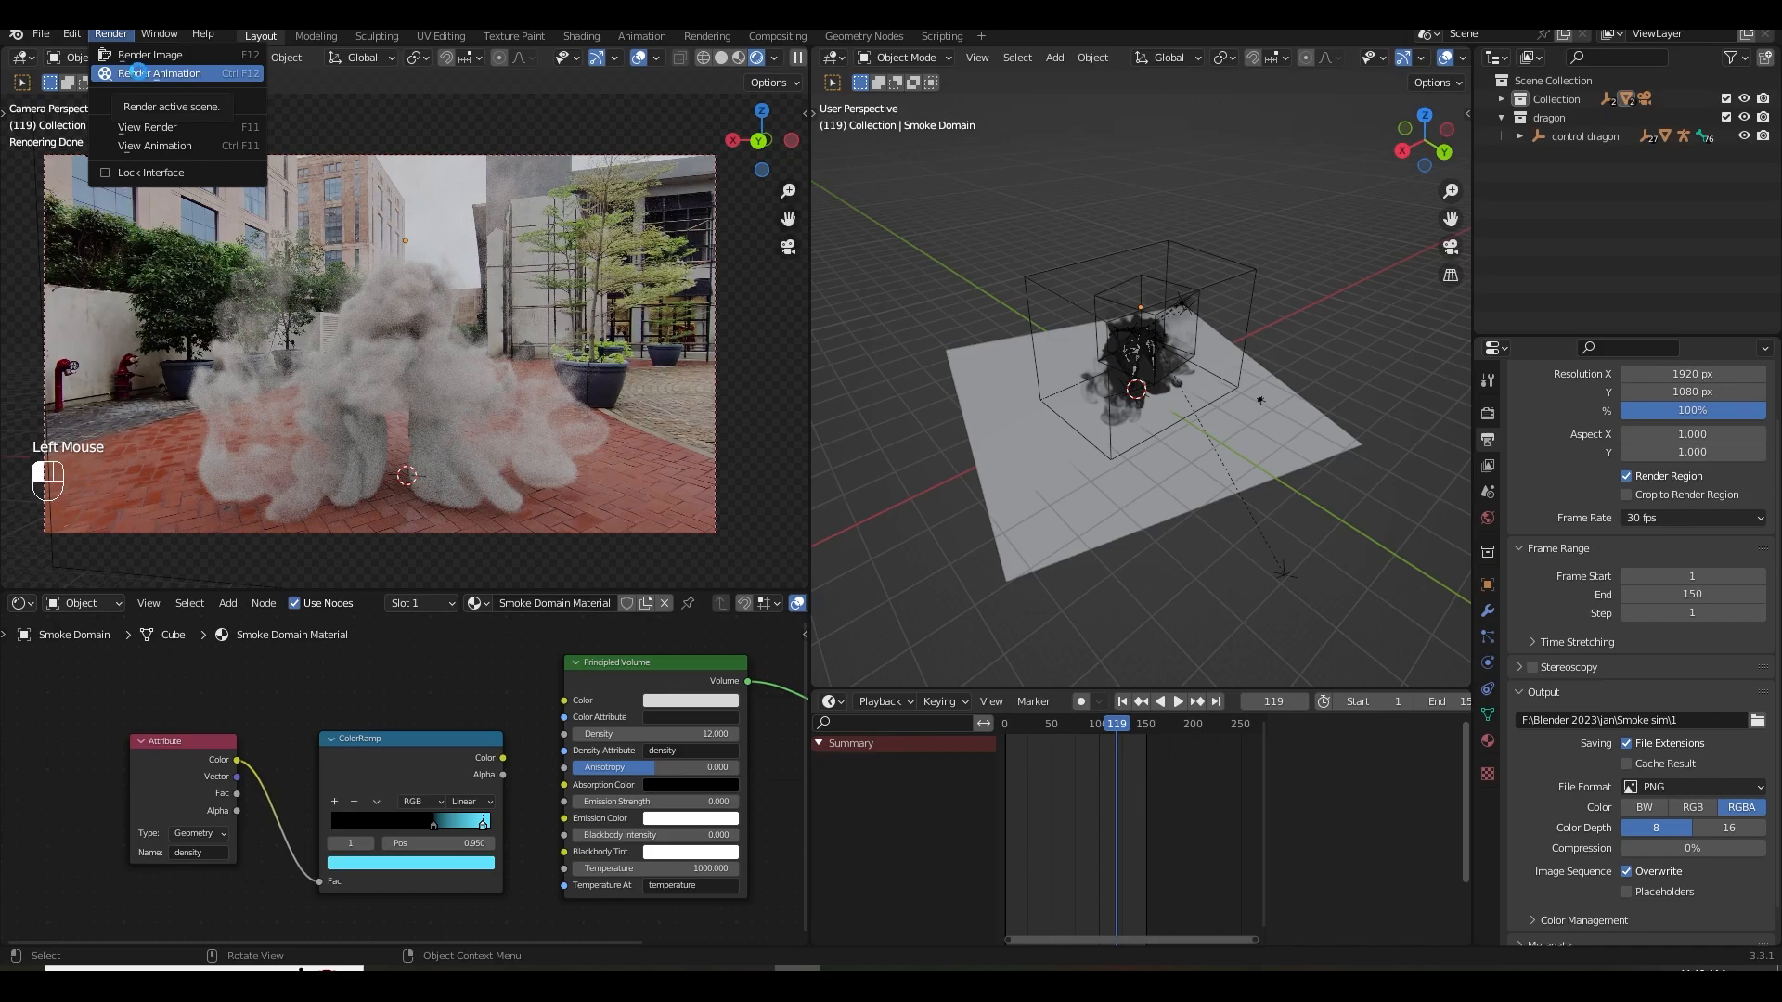
click(137, 71)
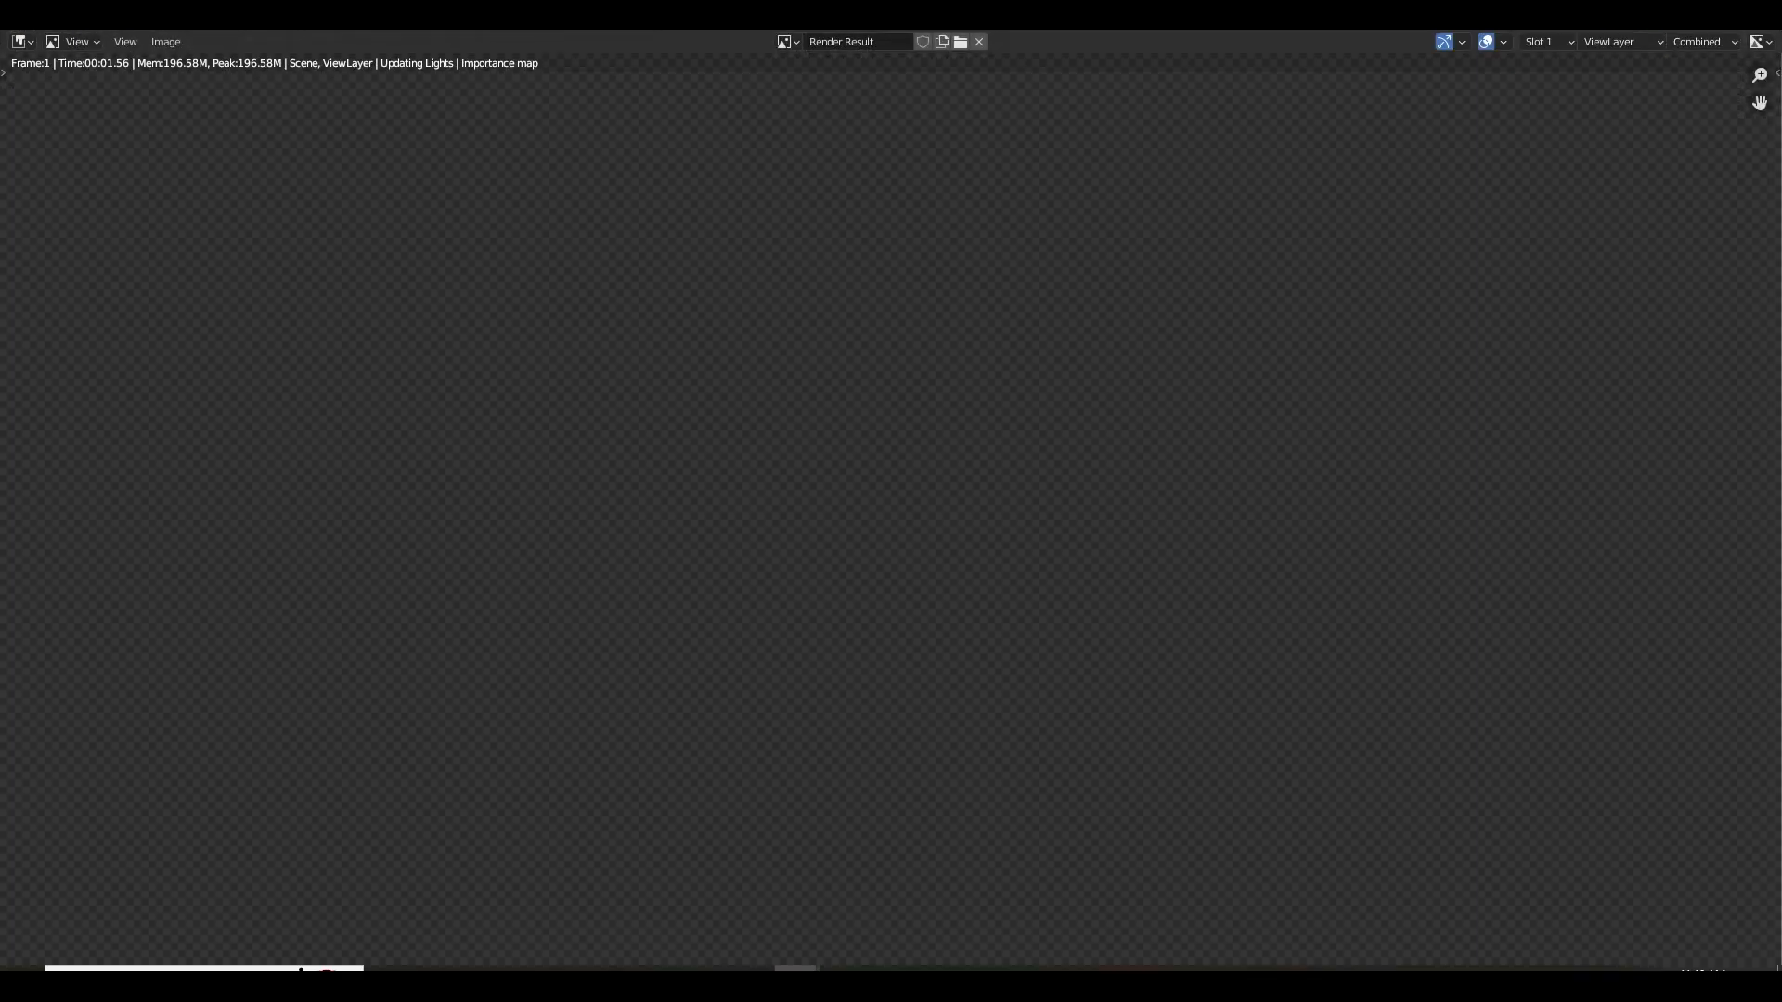
drag(93, 15, 636, 268)
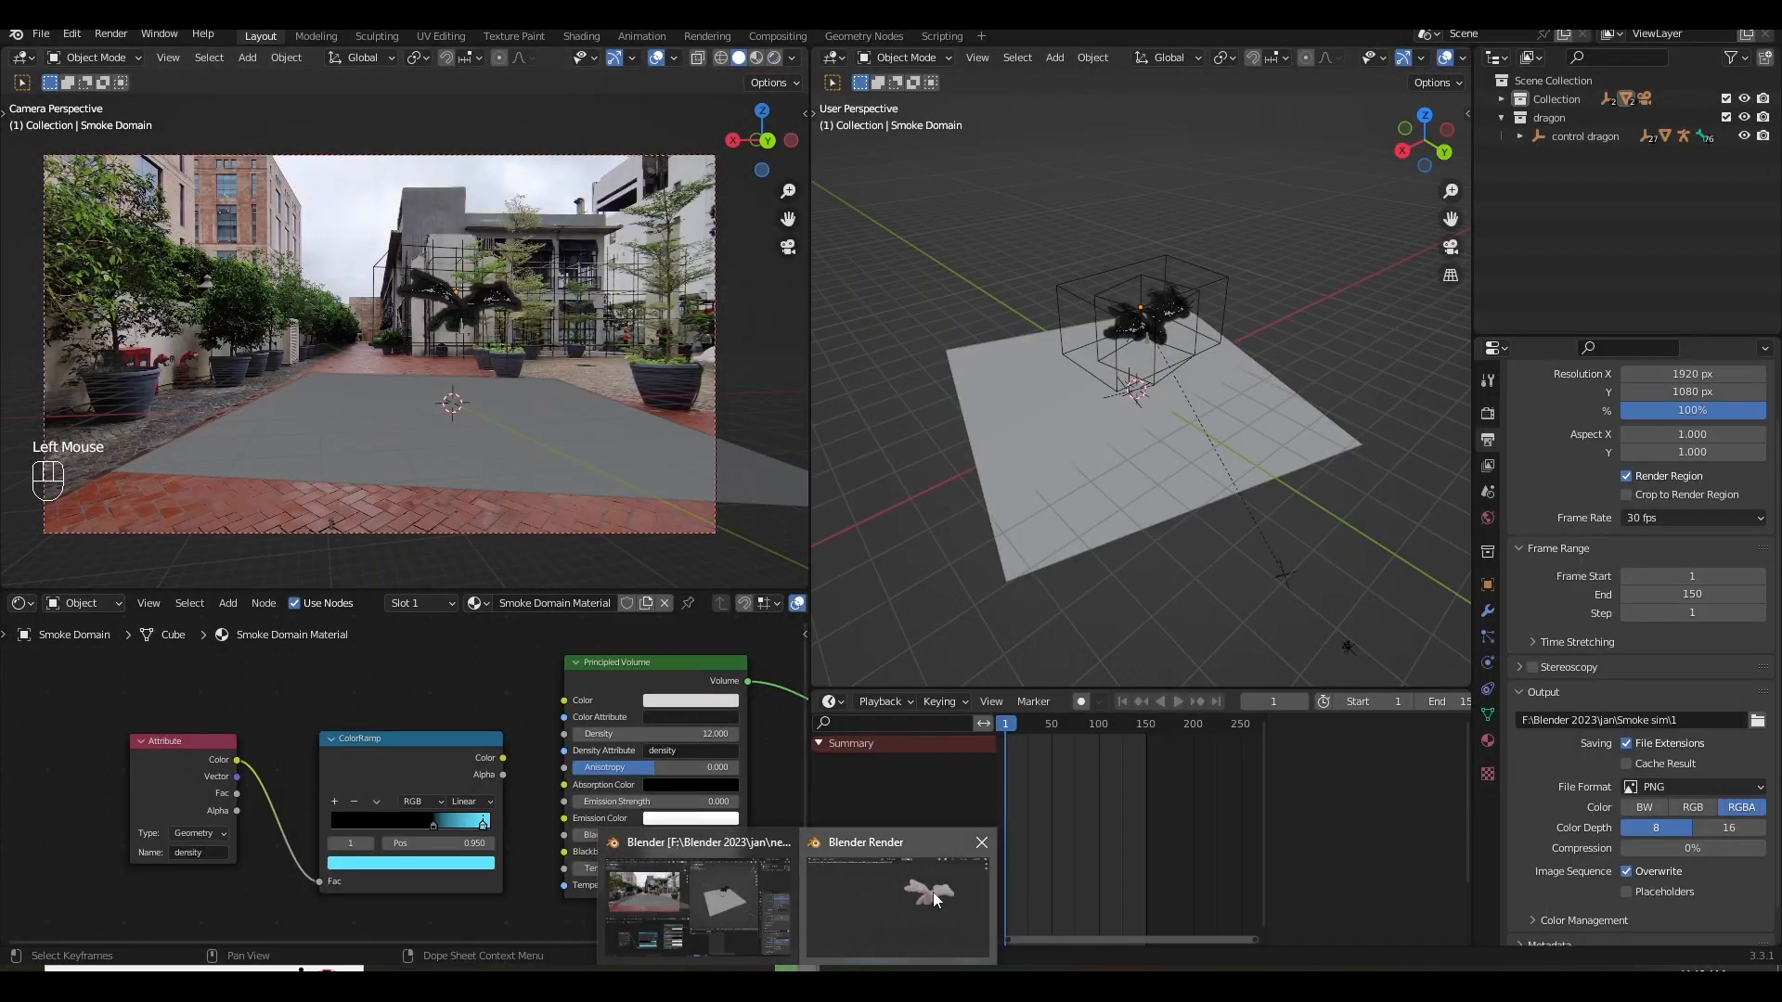
click(933, 893)
scroll(1166, 565, up, 4)
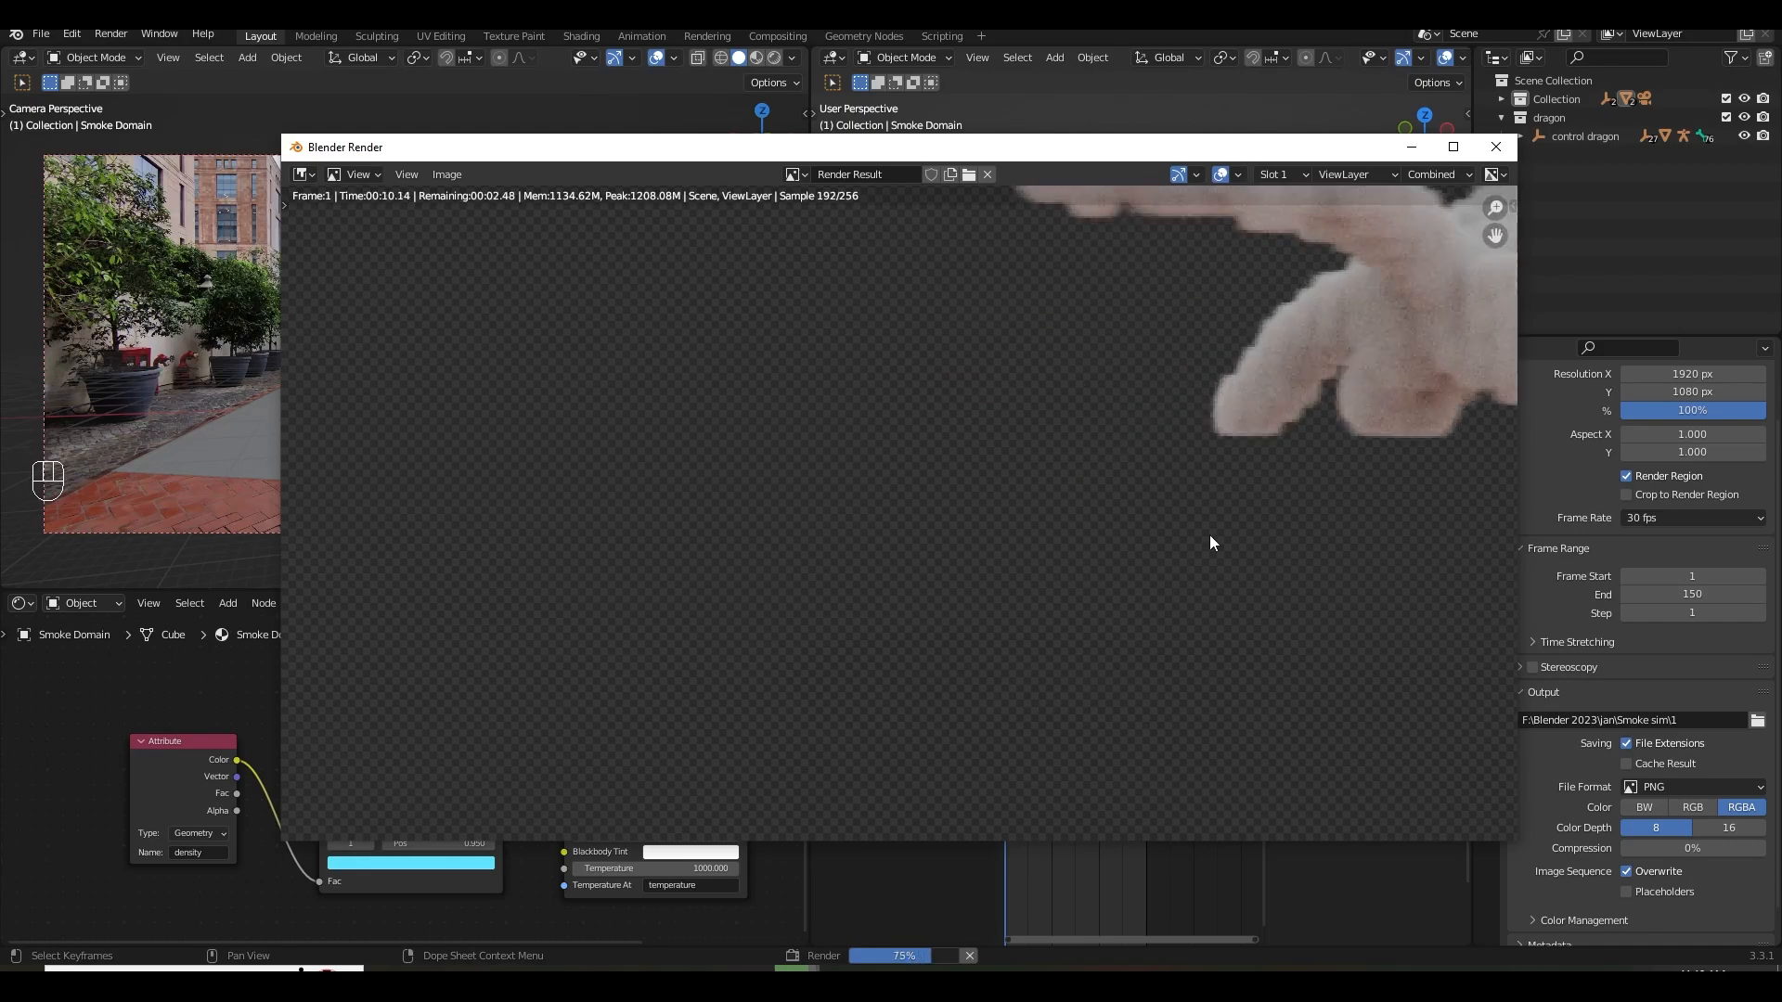
middle_drag(1211, 537, 916, 675)
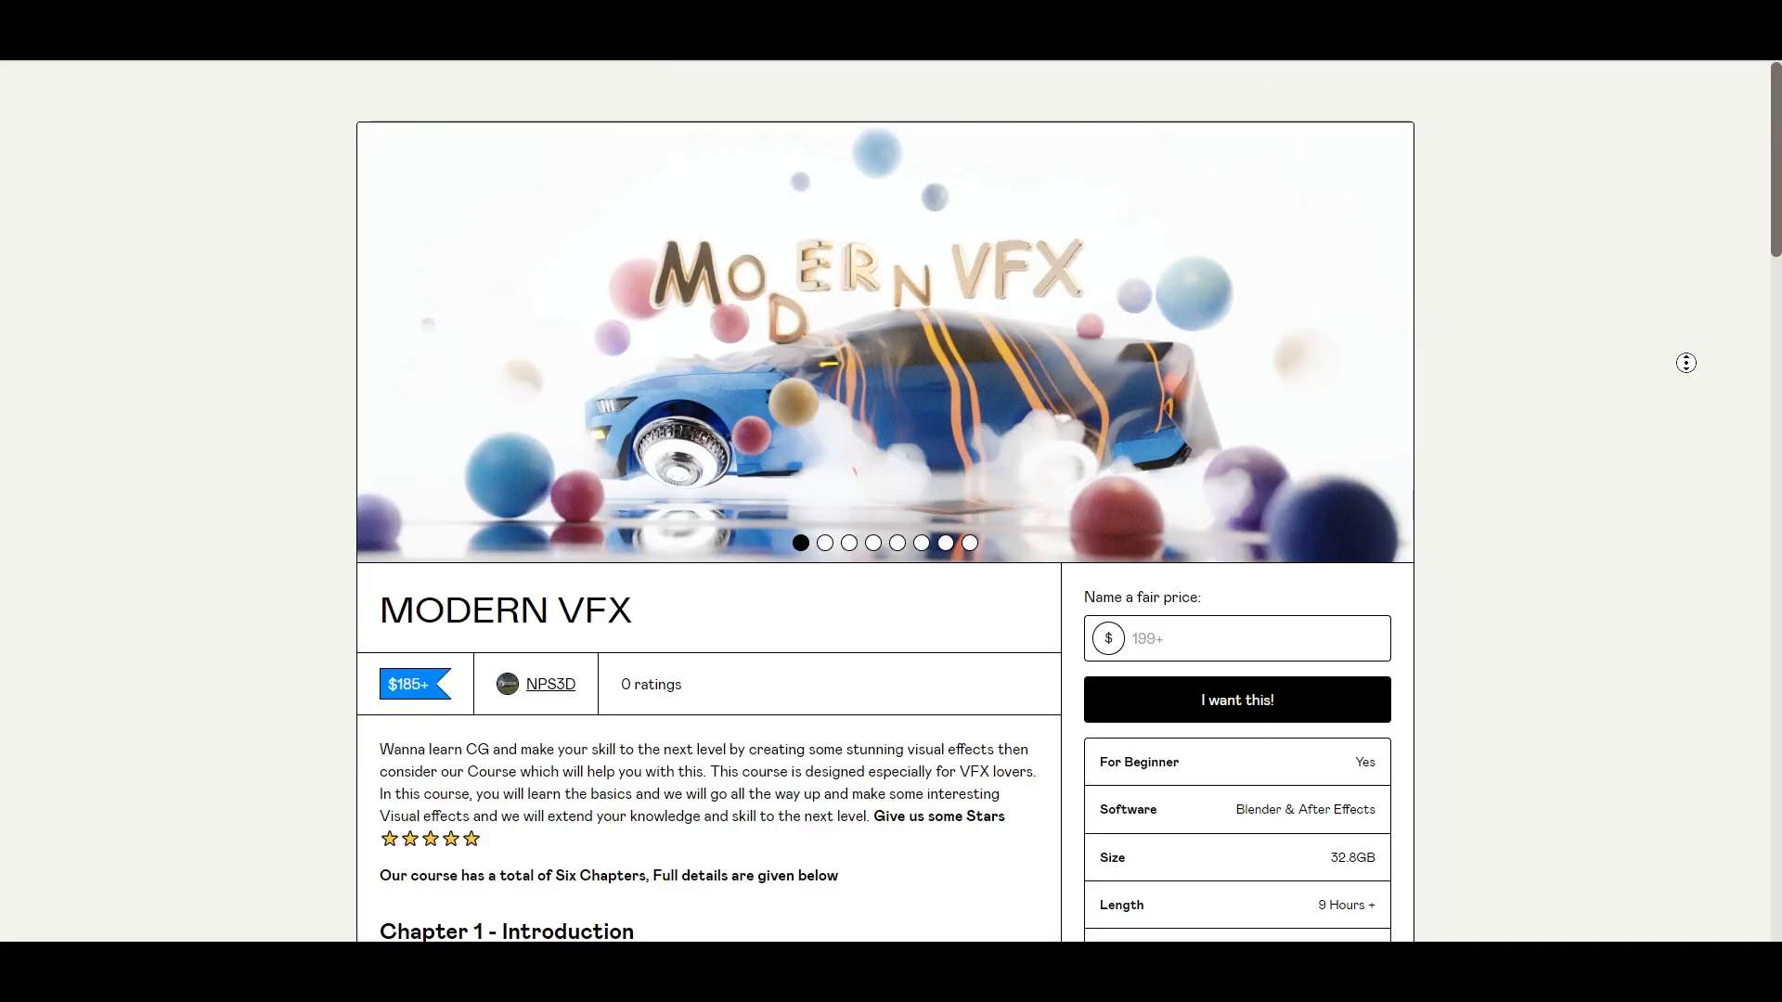
Switch to the MODERN VFX course page in the browser and read through its details and chapter descriptions.
scroll(1686, 362, down, 3)
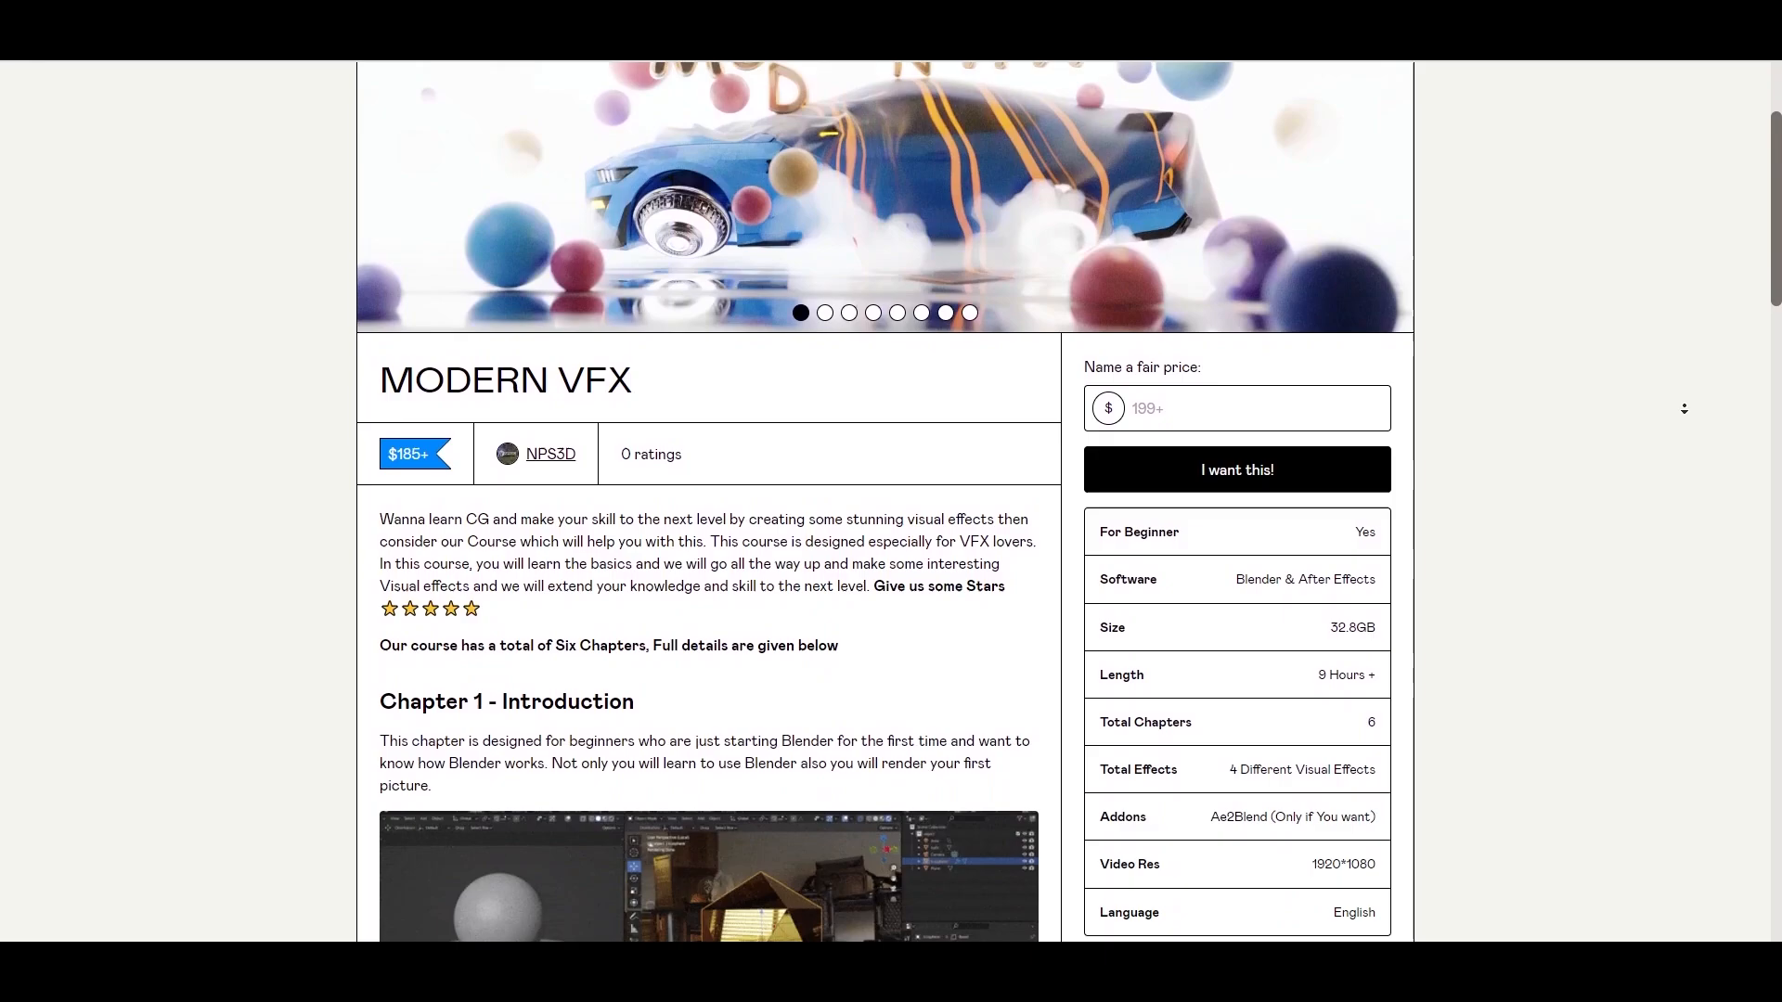
scroll(1685, 408, down, 8)
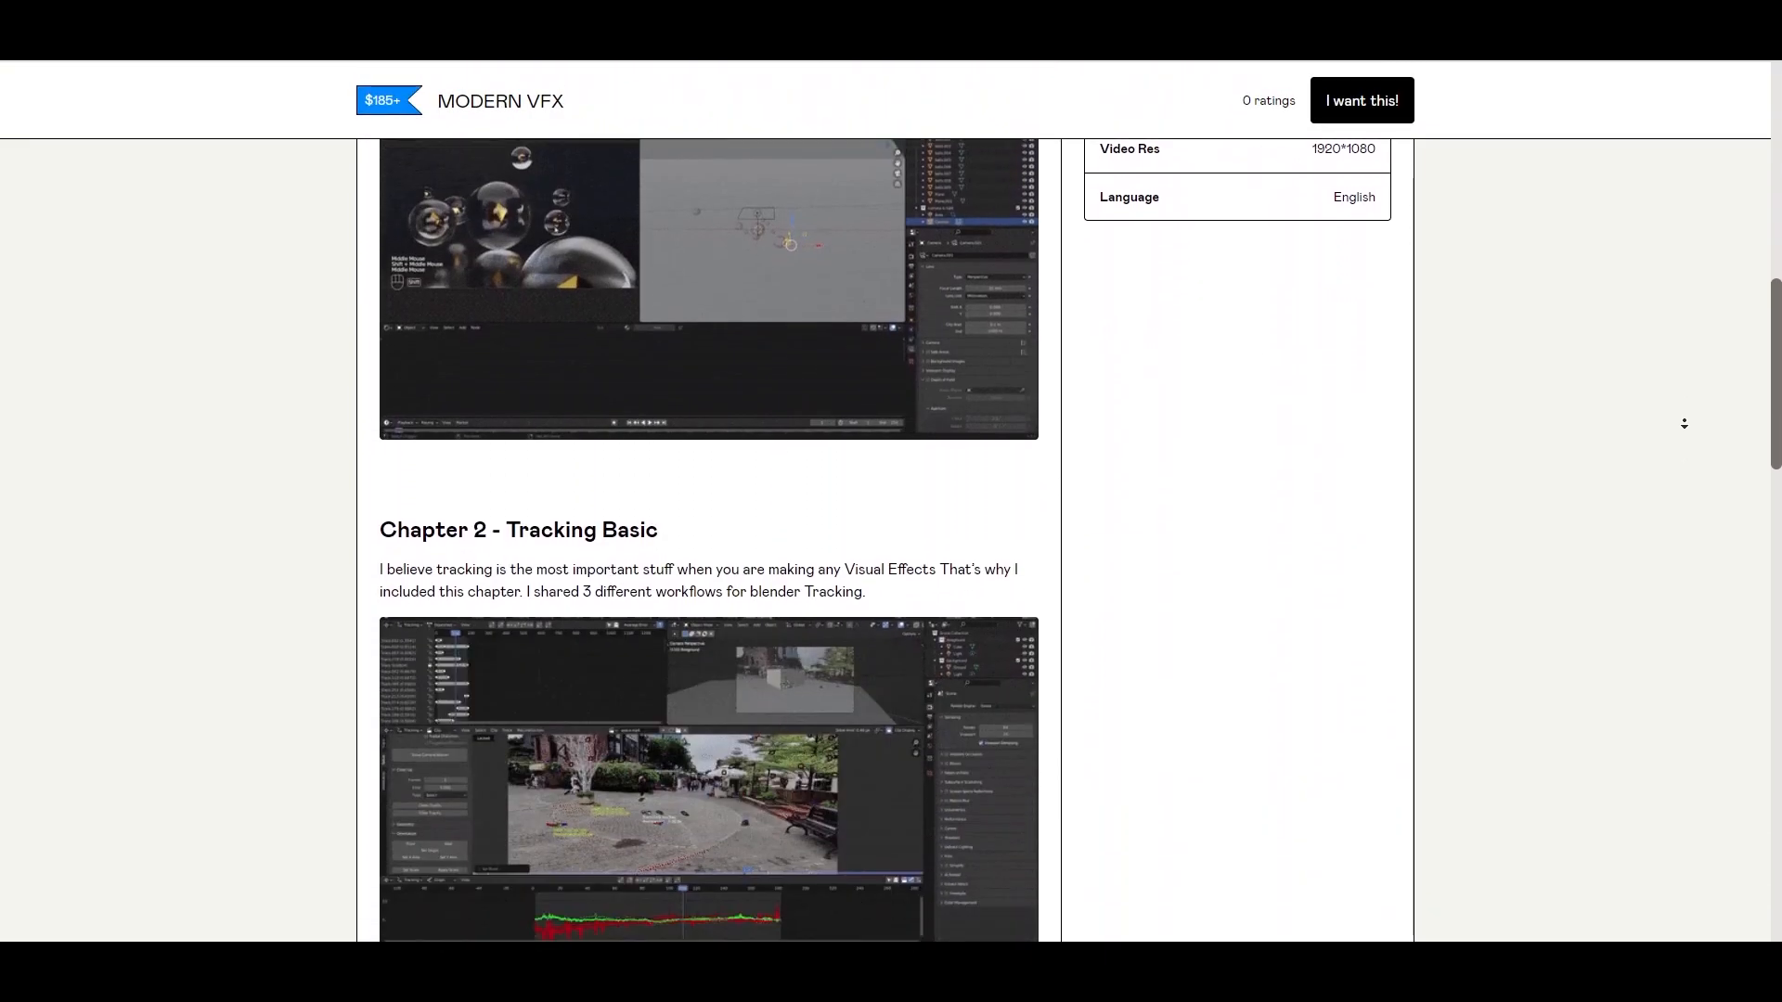
scroll(1685, 423, down, 12)
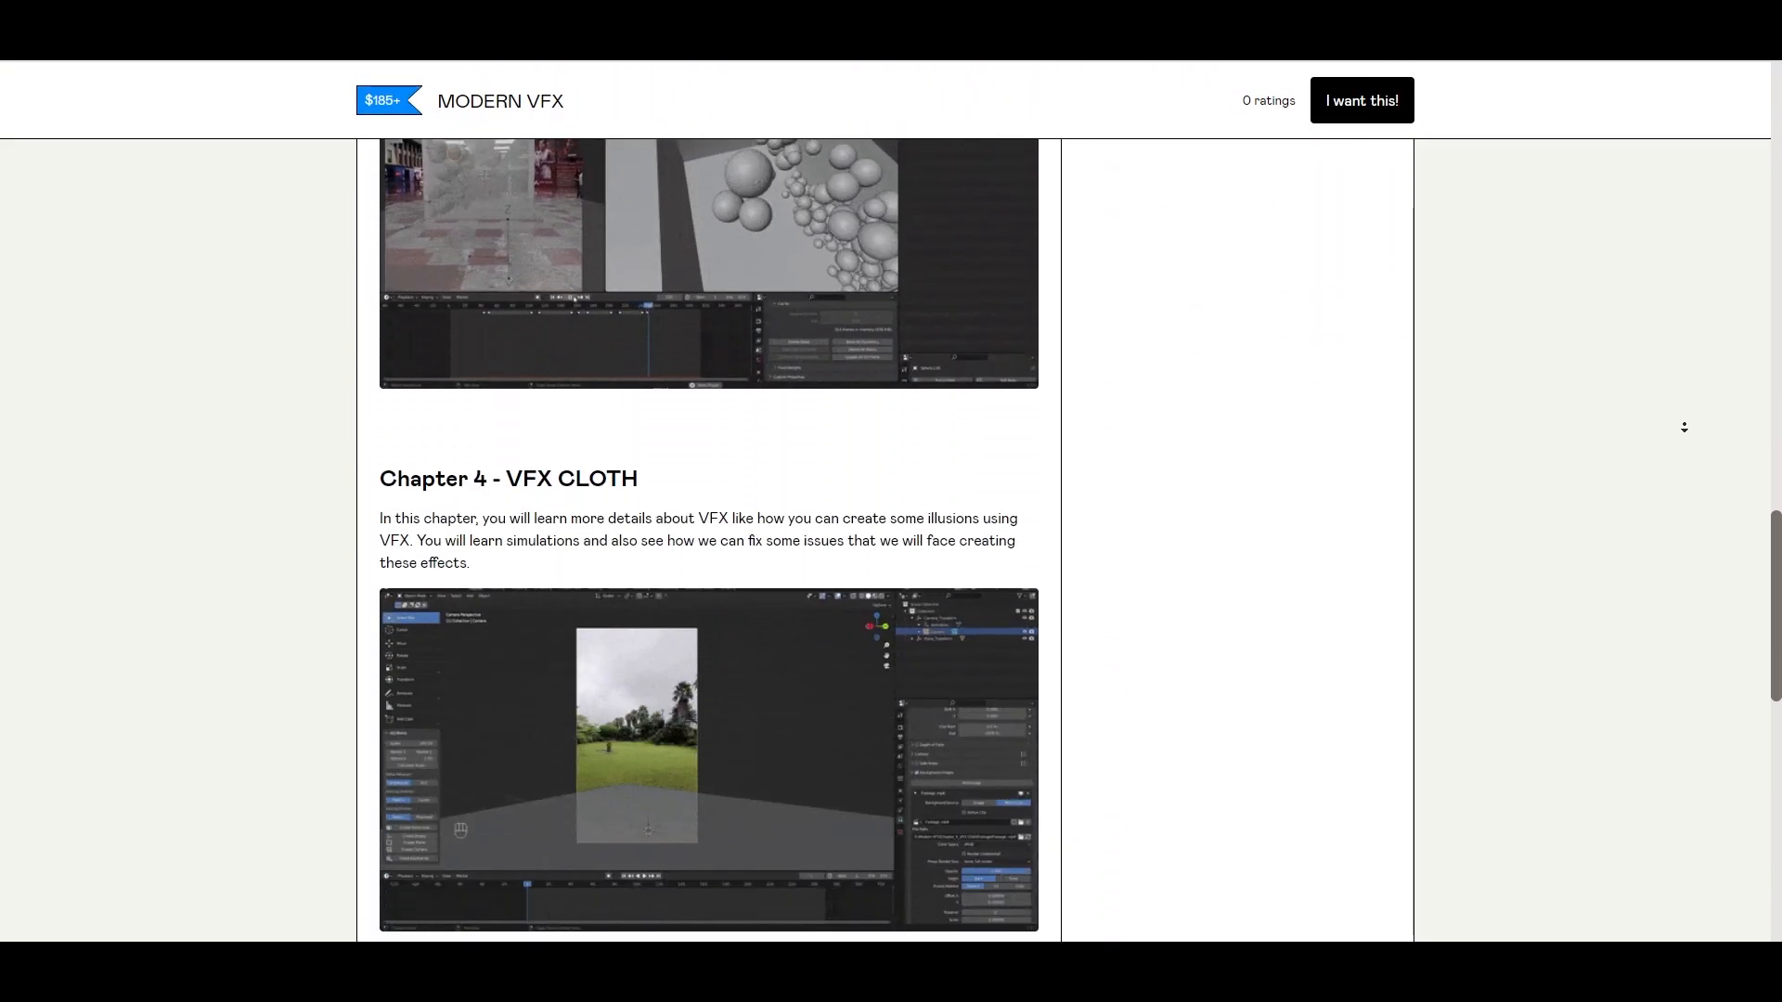
scroll(1684, 426, down, 12)
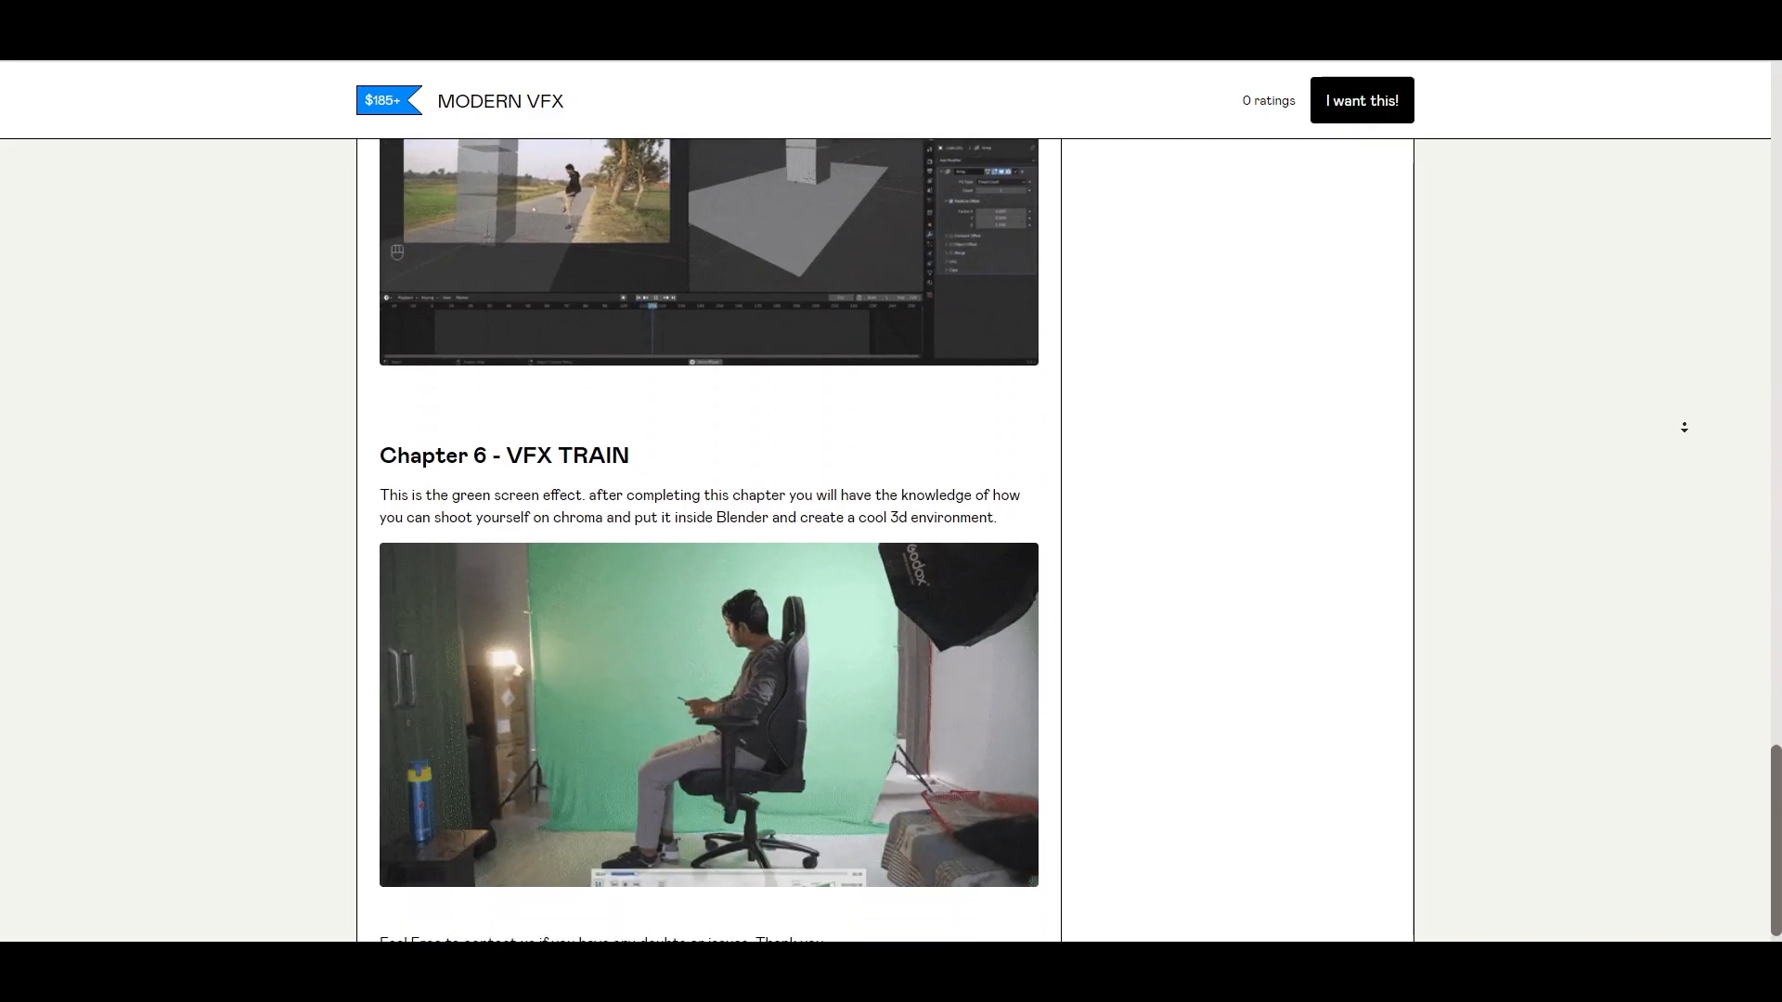
scroll(1685, 427, down, 2)
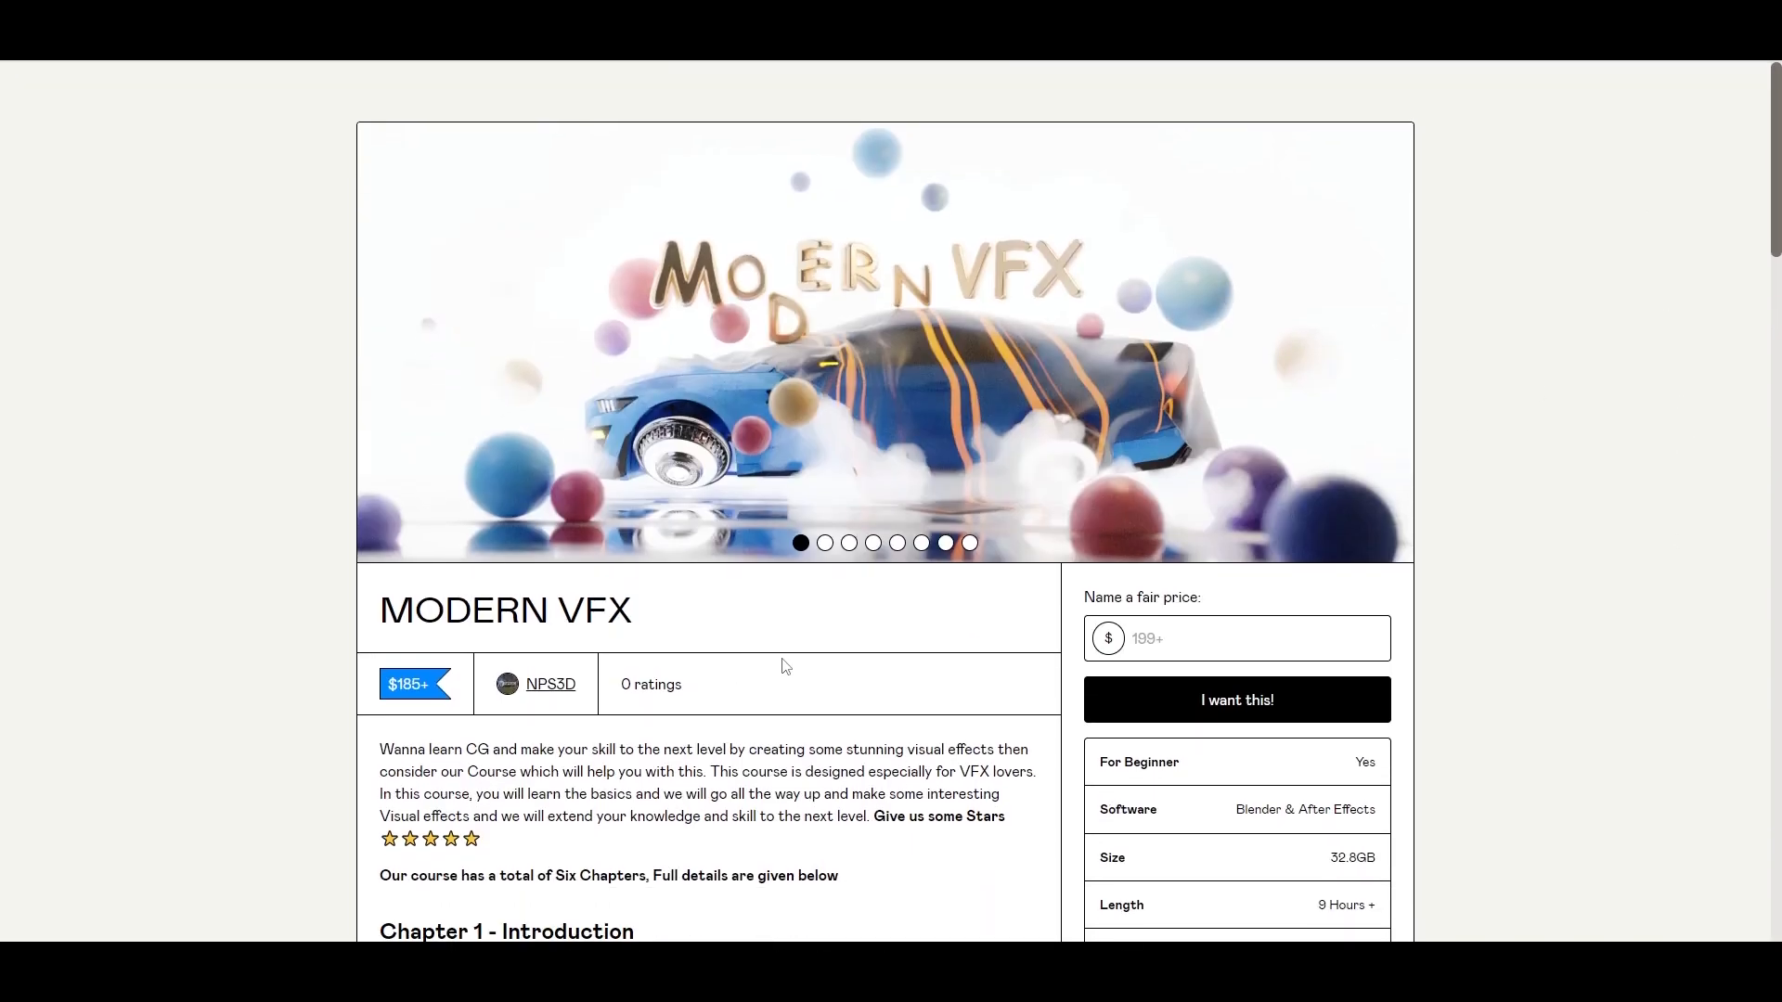
Enter 185 as the price for the MODERN VFX course and proceed to purchase it.
click(1185, 639)
text(185)
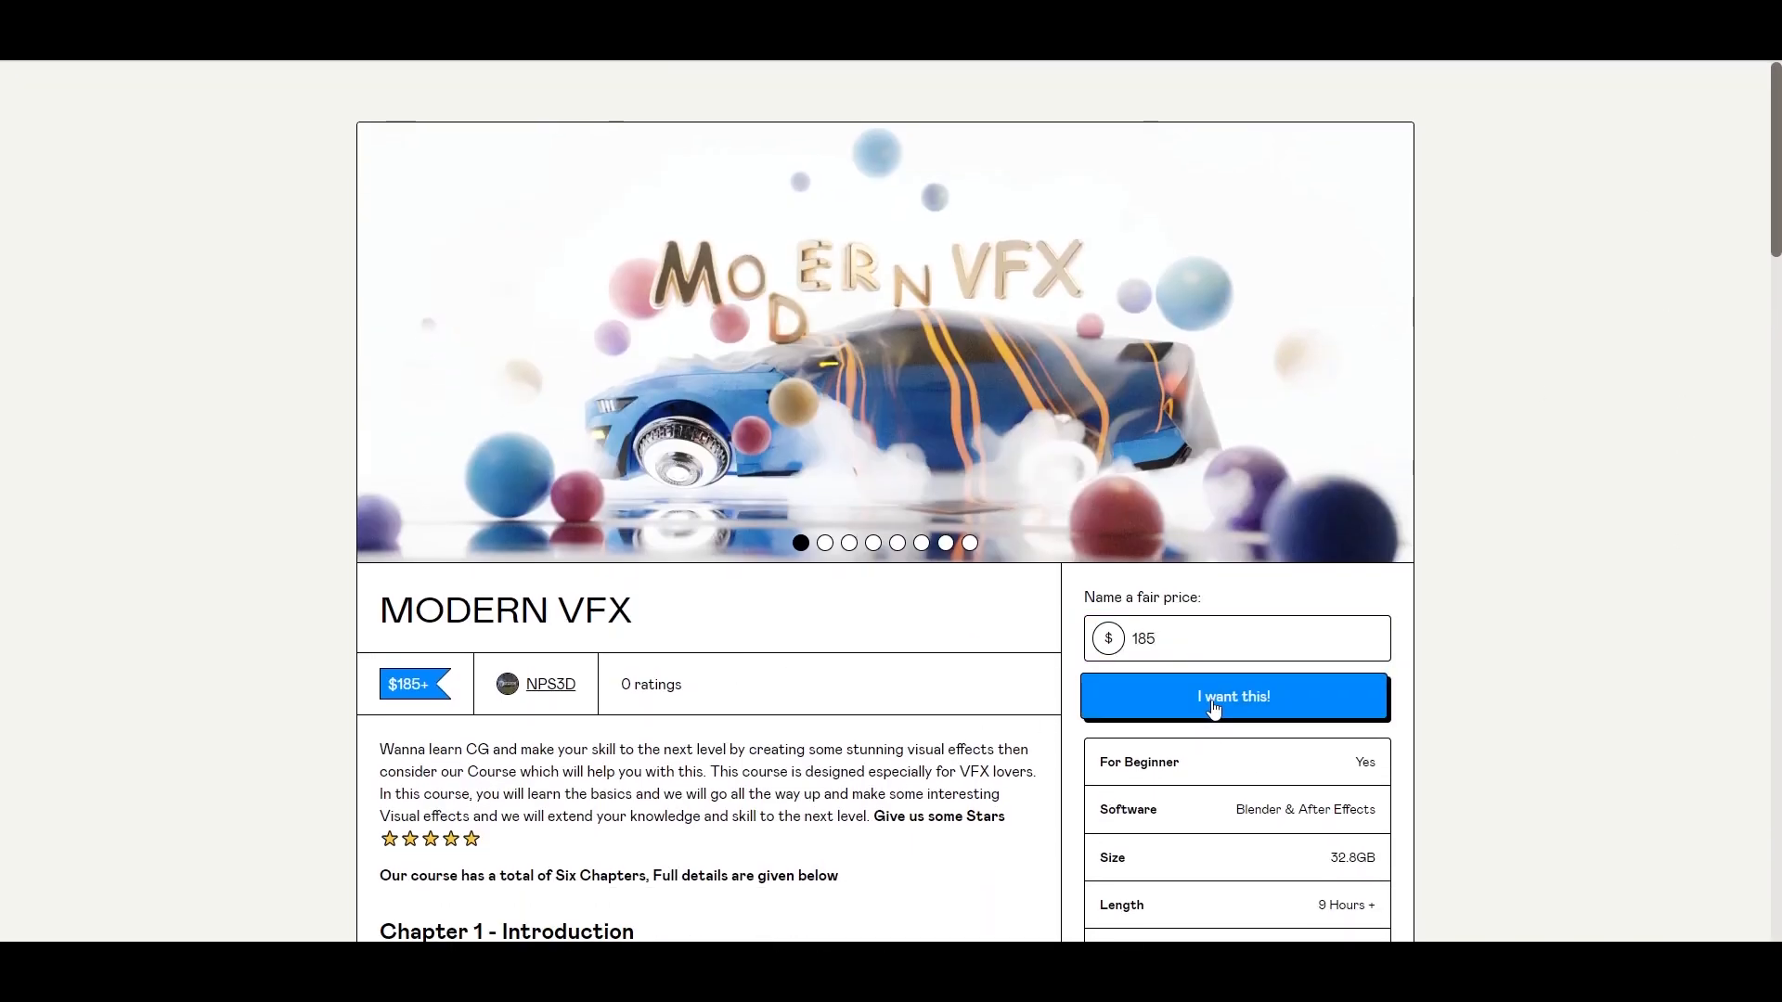
click(1213, 705)
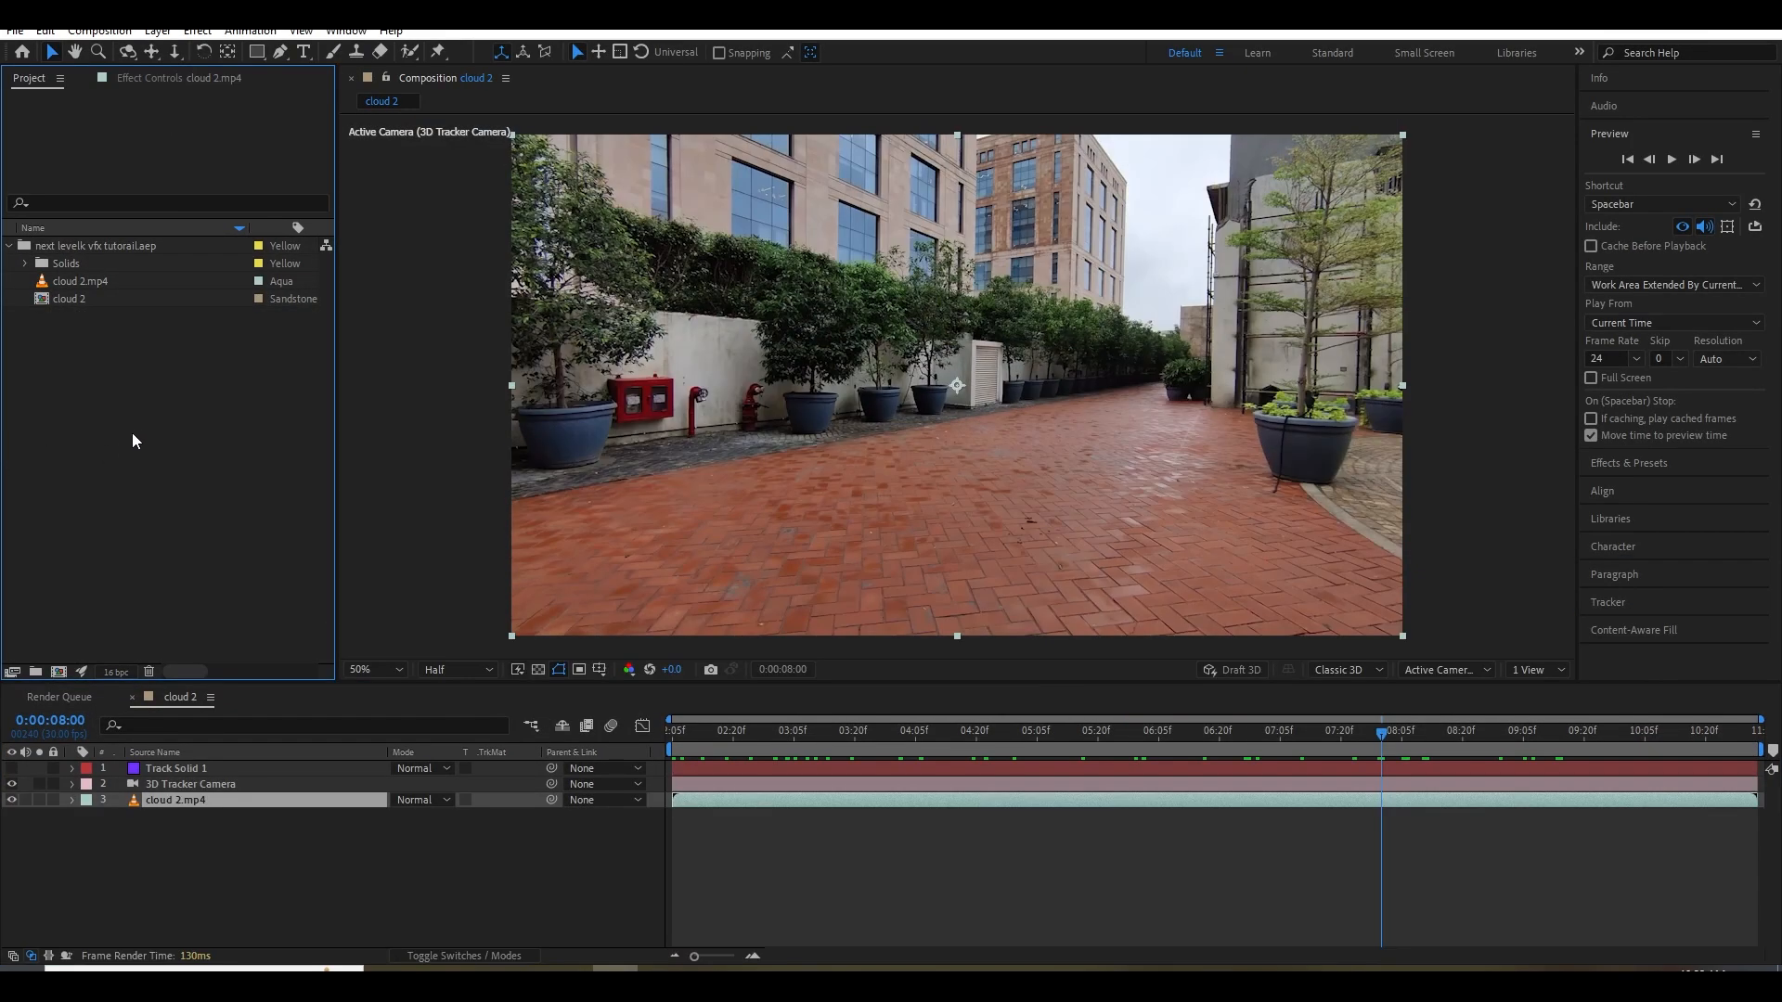
Switch to After Effects and import the rendered smoke from the Smoke sim\2 folder as a PNG sequence starting at 10001.png.
double_click(132, 432)
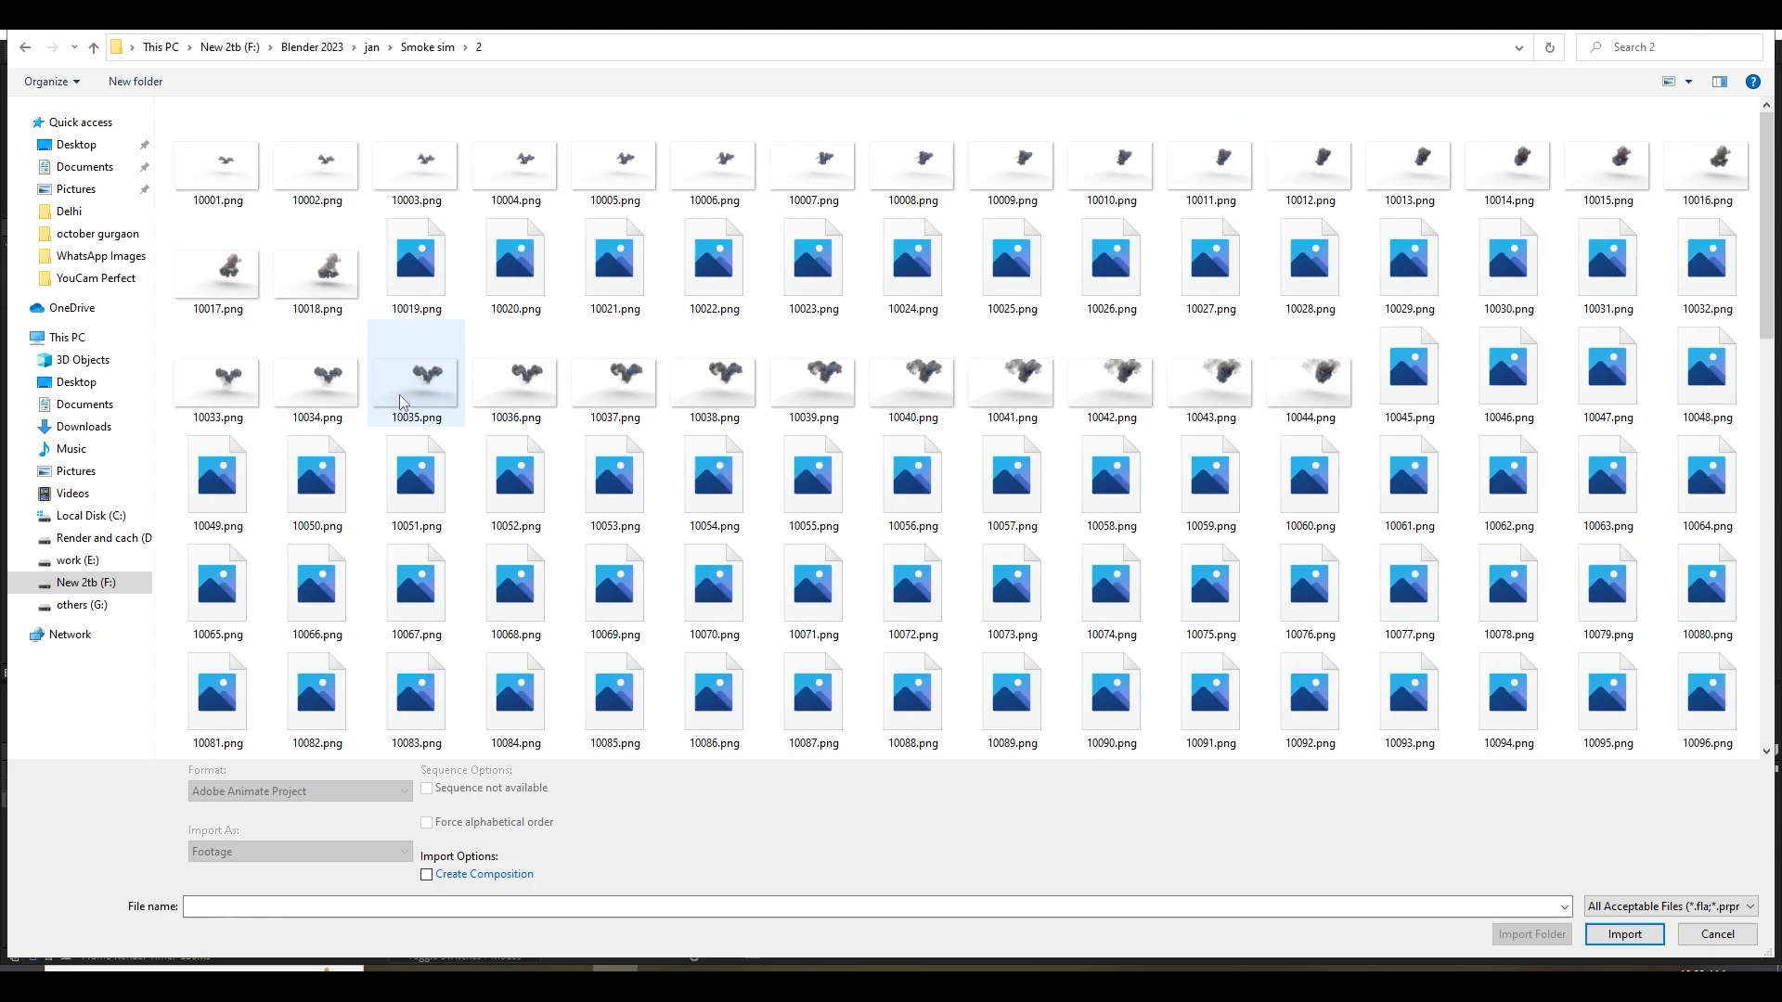
click(218, 167)
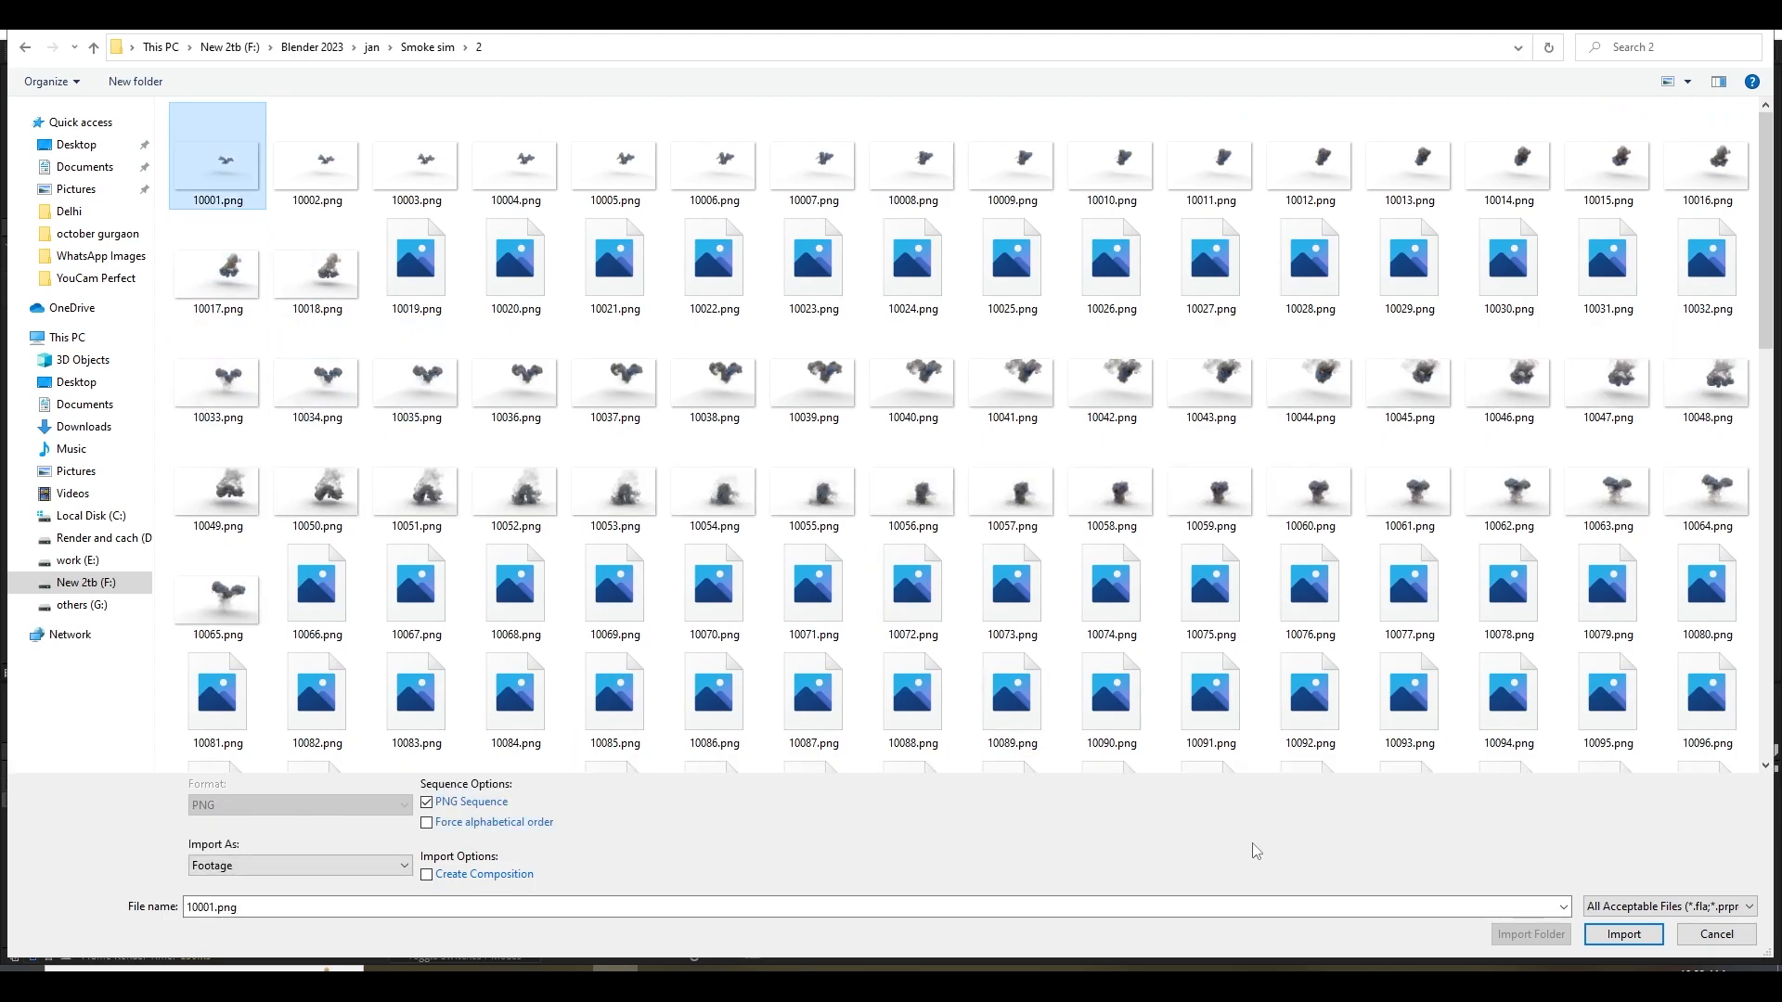
click(1624, 934)
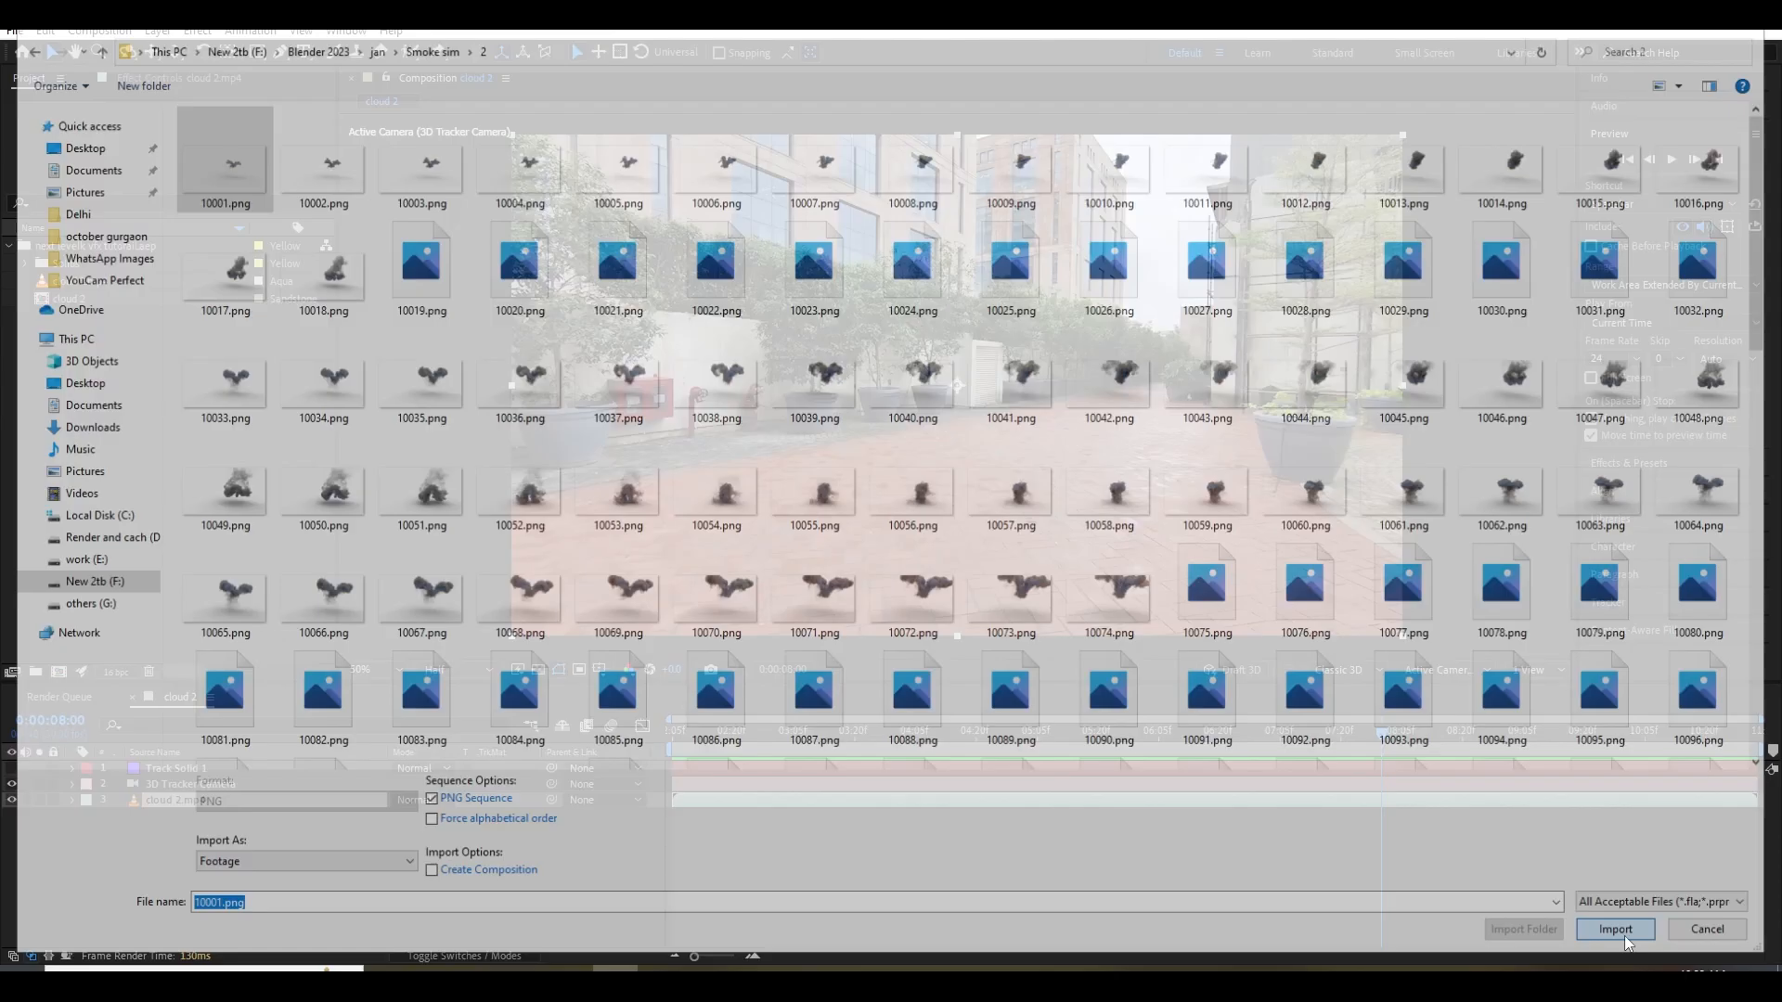
Check the frame rate of the cloud 2 composition in its settings without changing anything.
right_click(53, 319)
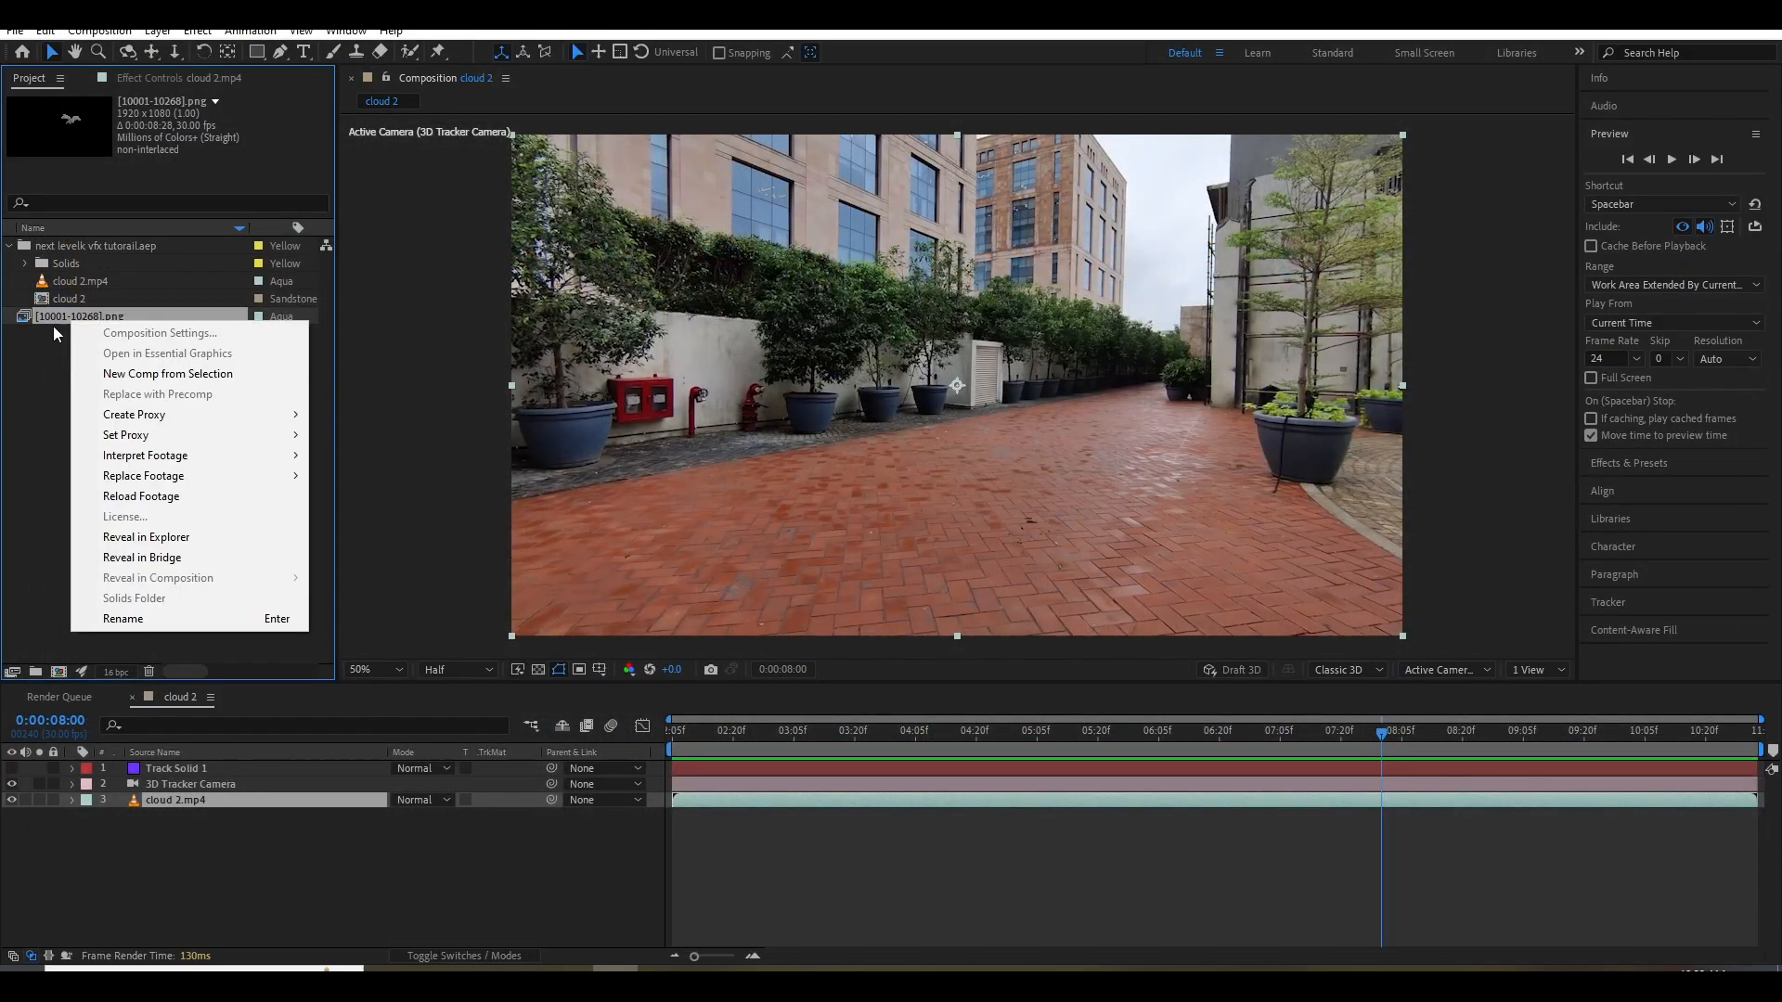
click(205, 828)
click(110, 31)
click(130, 76)
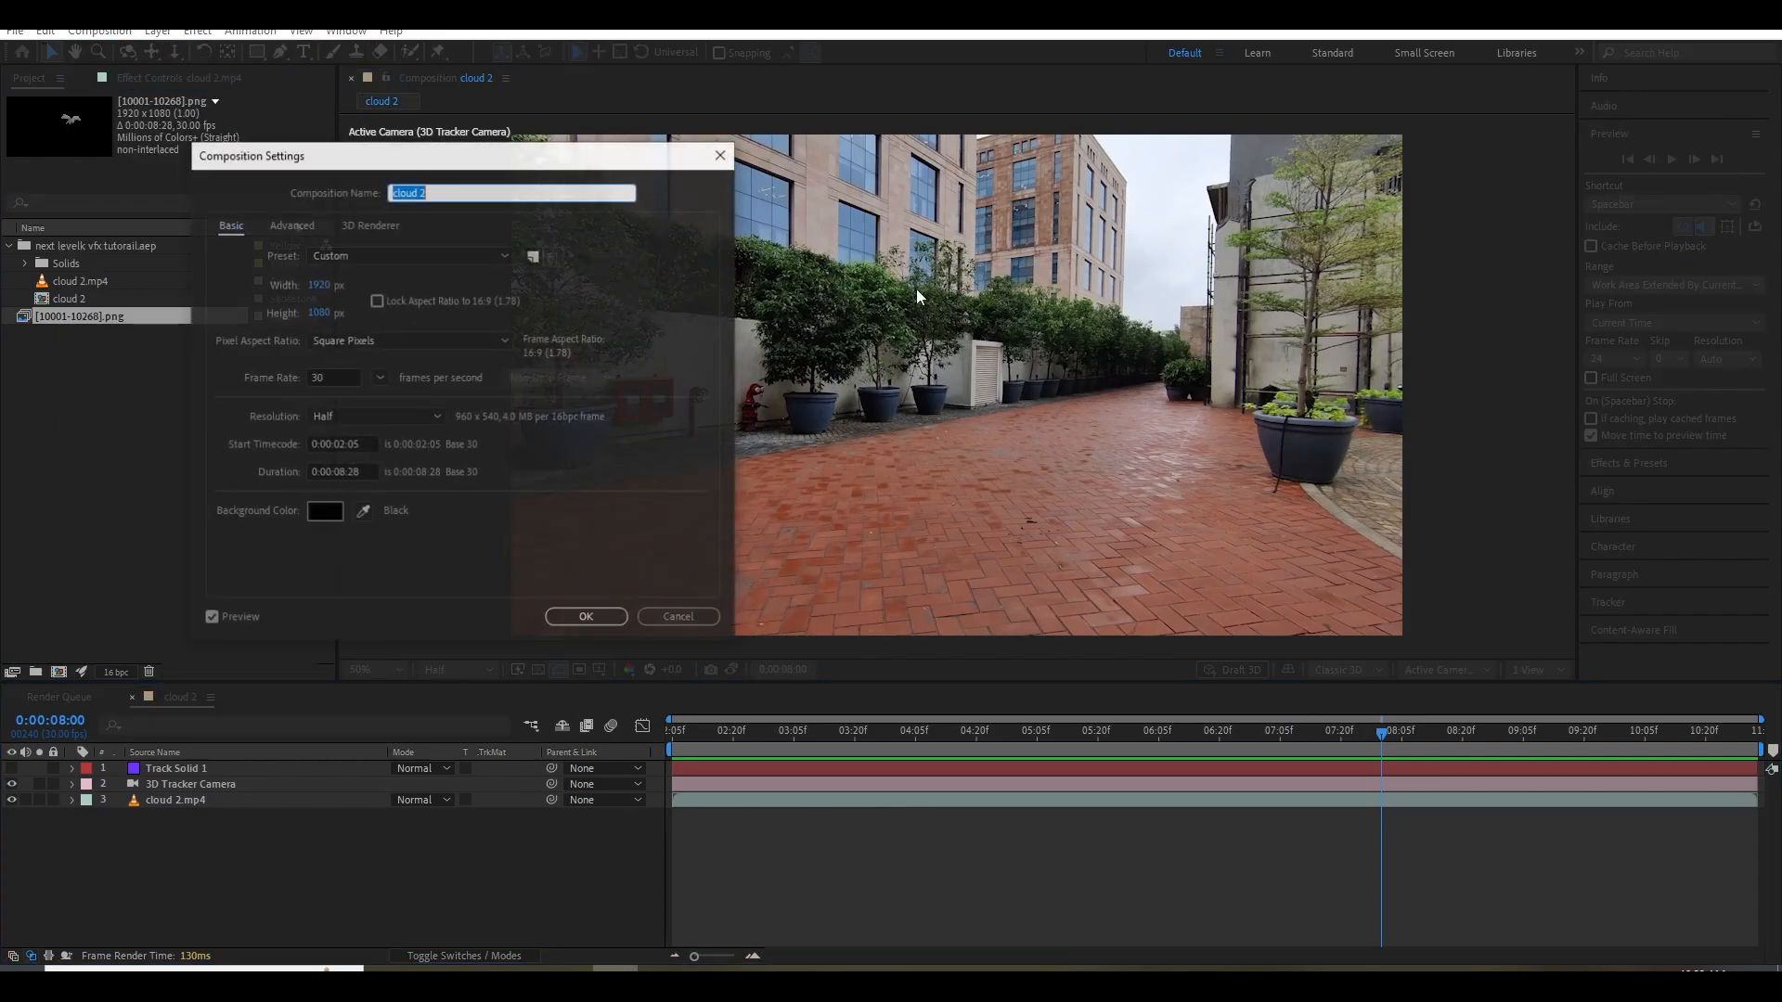
click(678, 619)
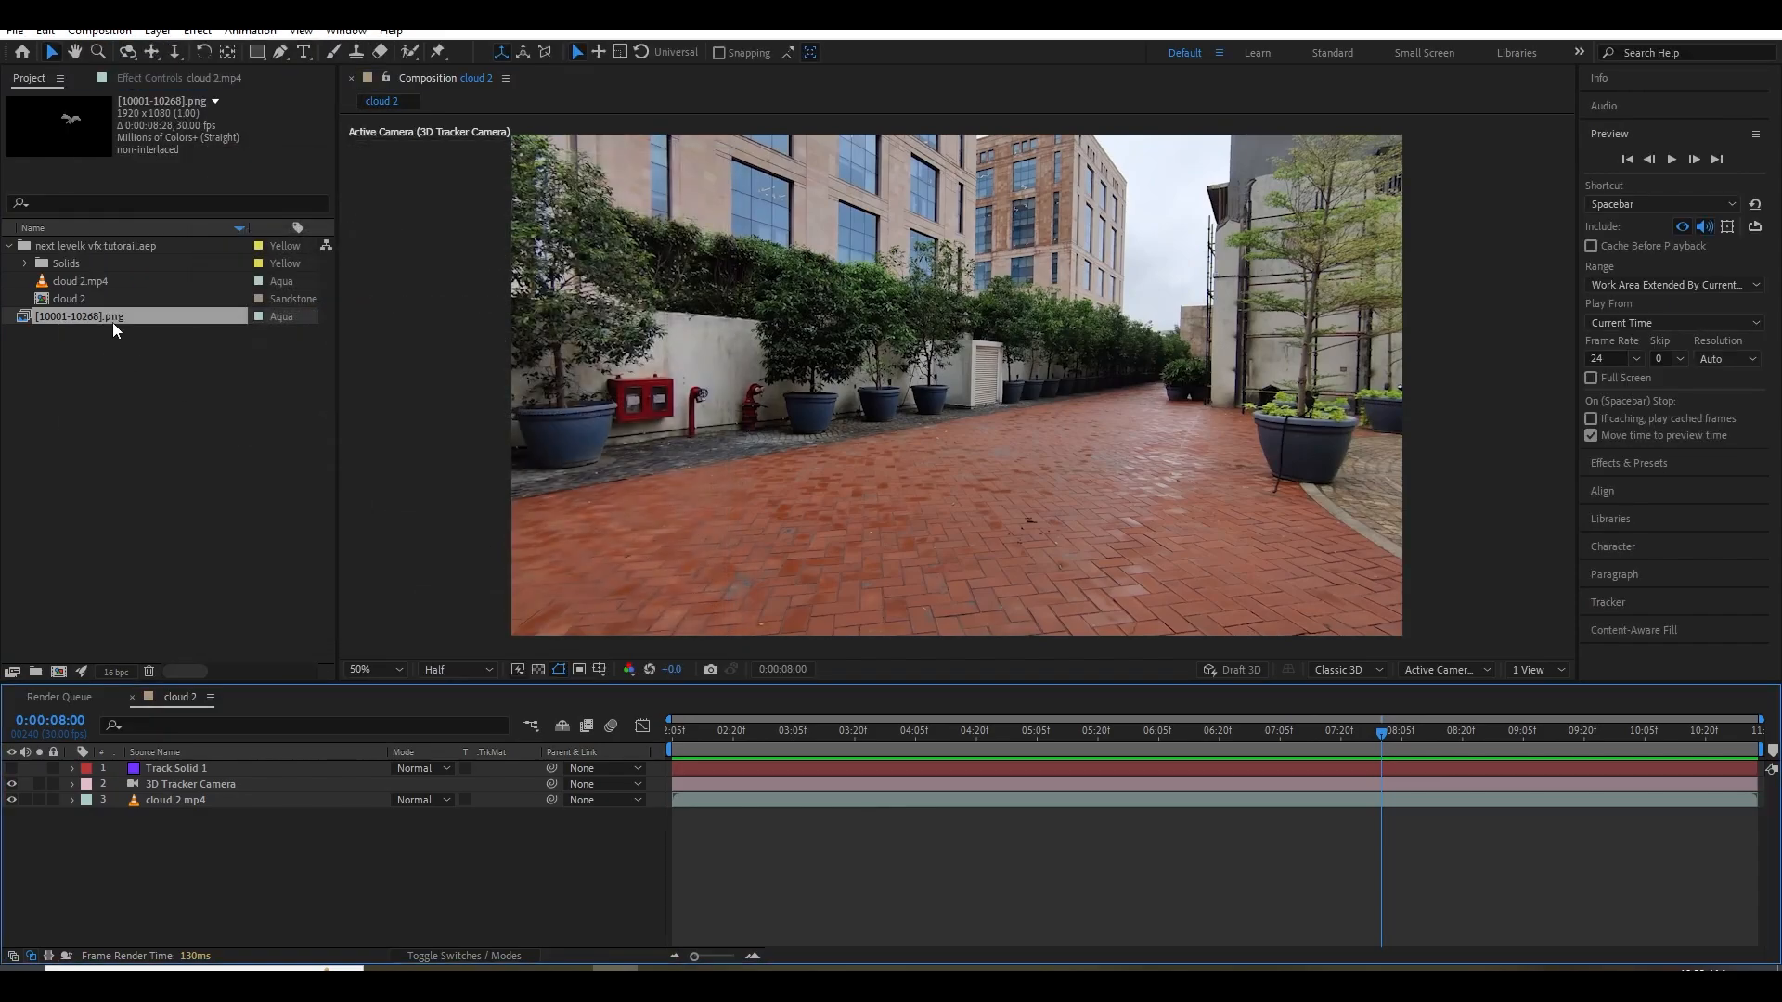
Confirm 30 frames per second in the smoke sequence's footage interpretation and place the sequence as the top layer of the composition.
right_click(113, 321)
mouse_move(185, 459)
click(482, 459)
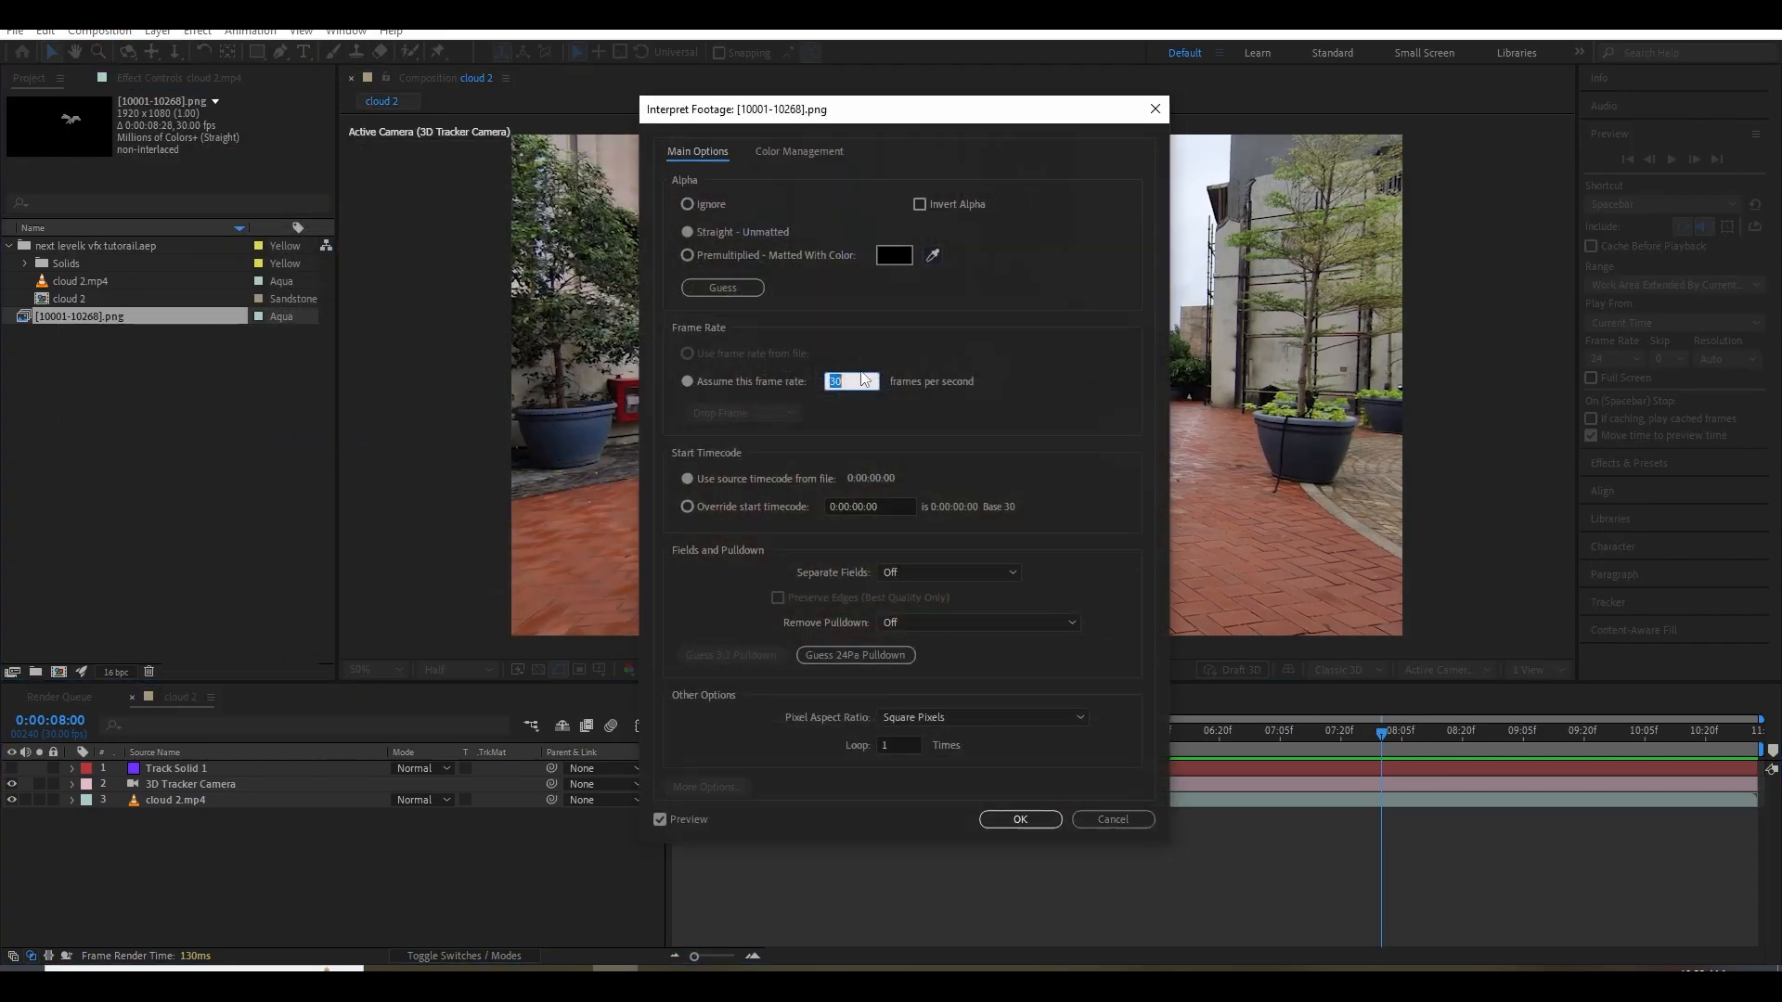
click(1020, 819)
drag(70, 320, 213, 765)
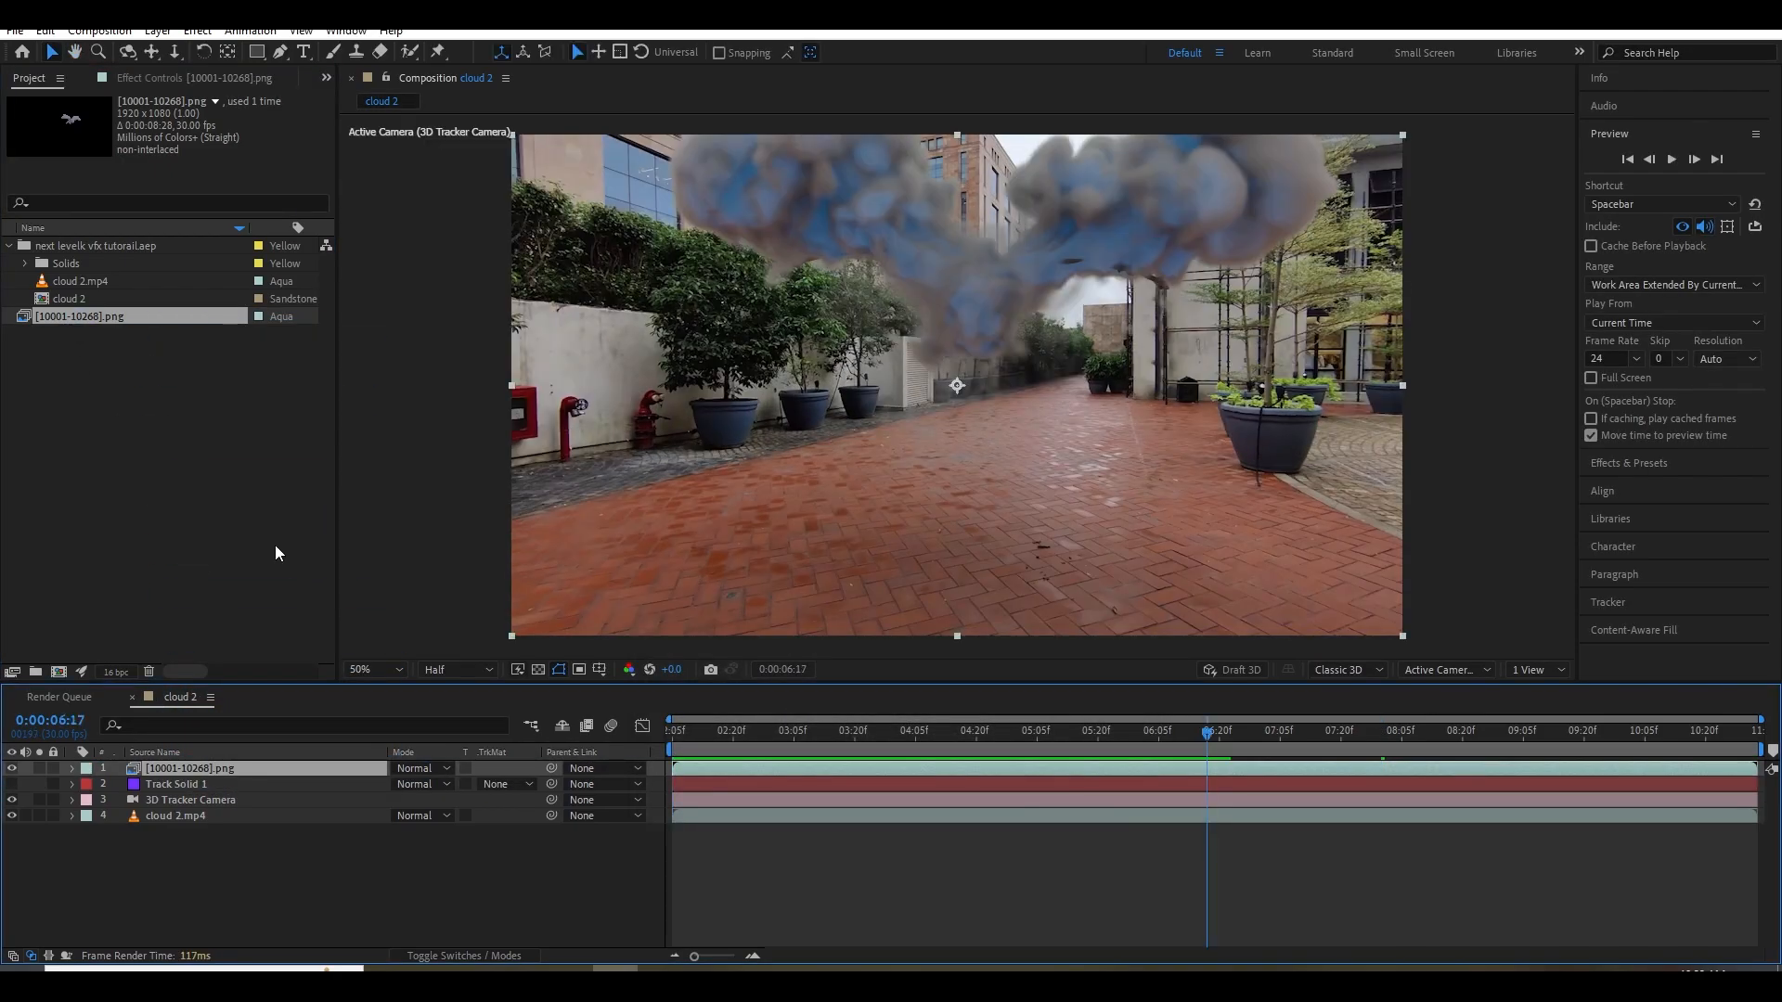
double_click(276, 544)
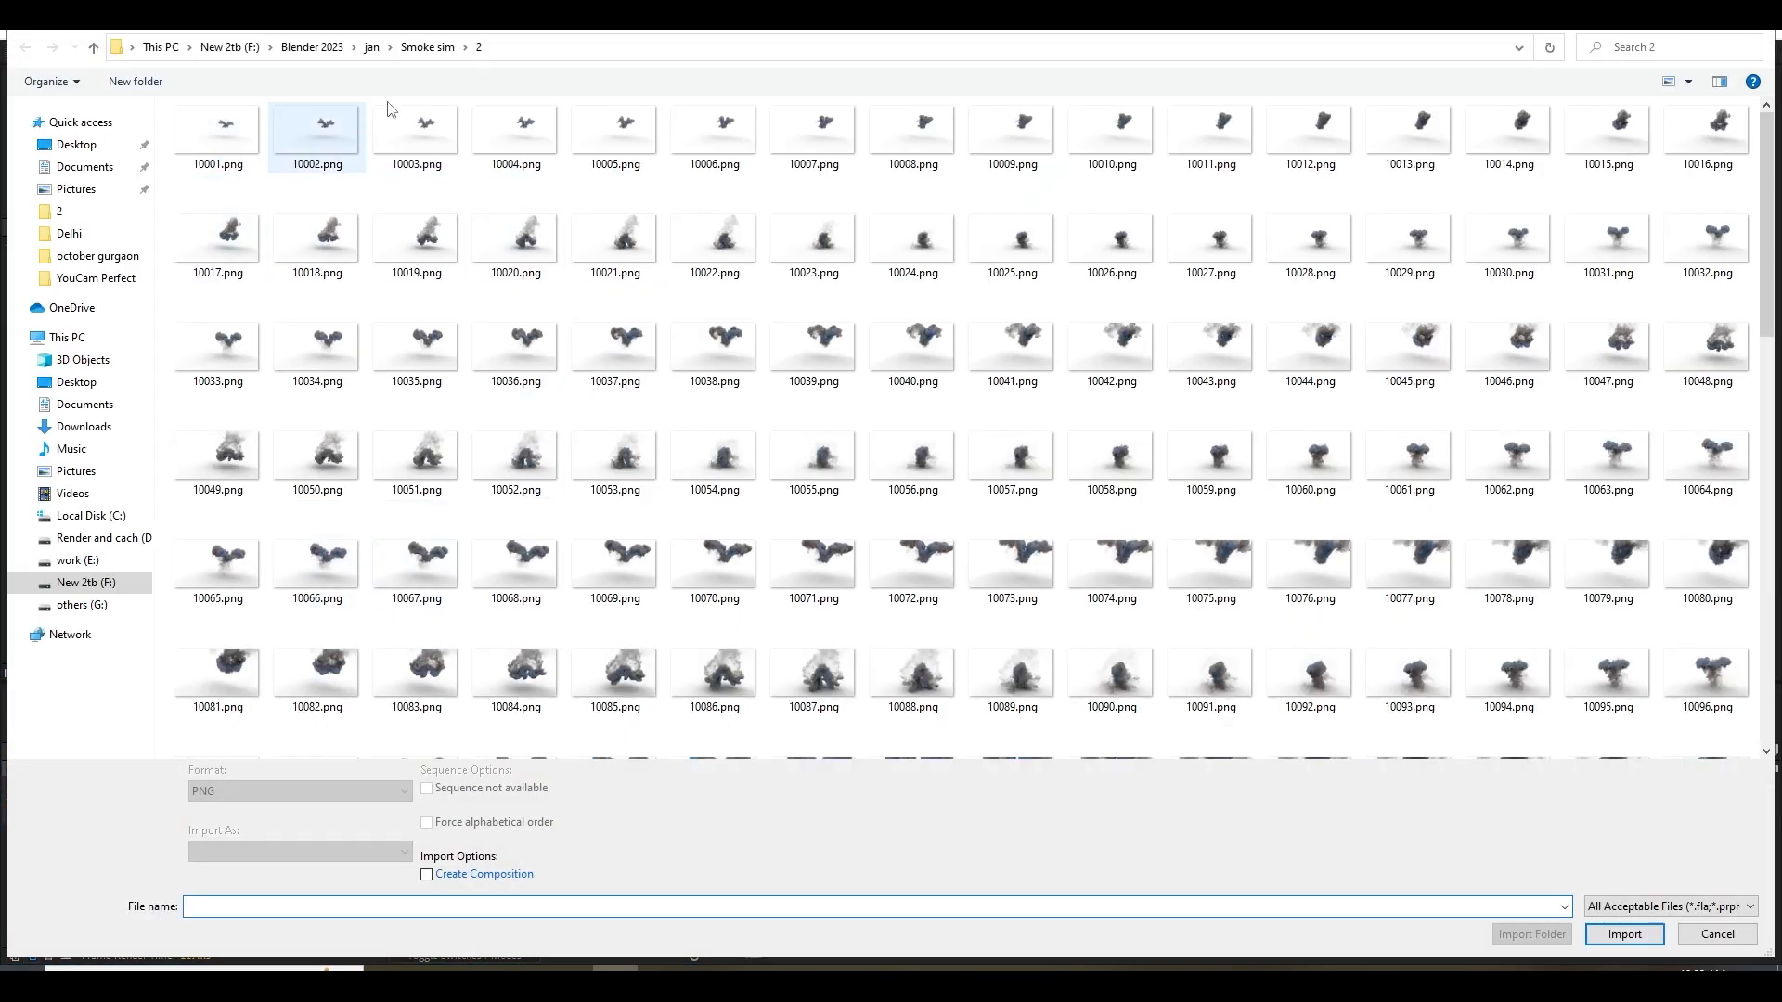
click(317, 157)
click(1630, 940)
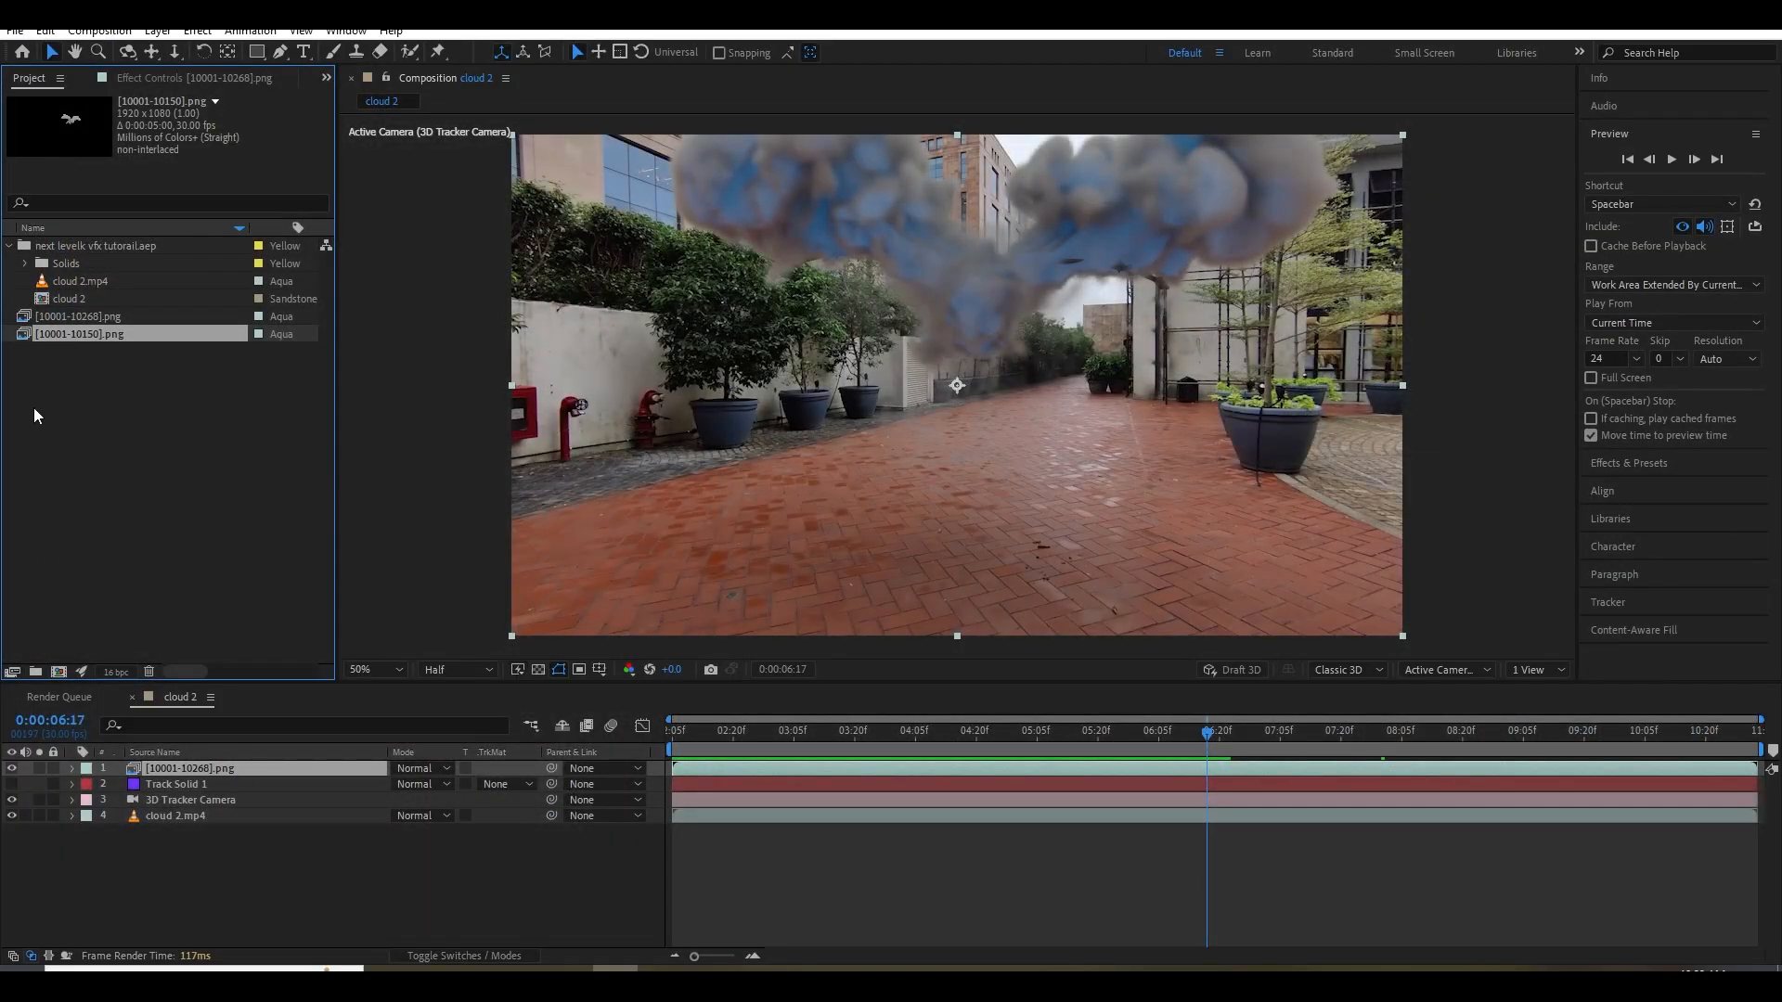
drag(86, 336, 198, 761)
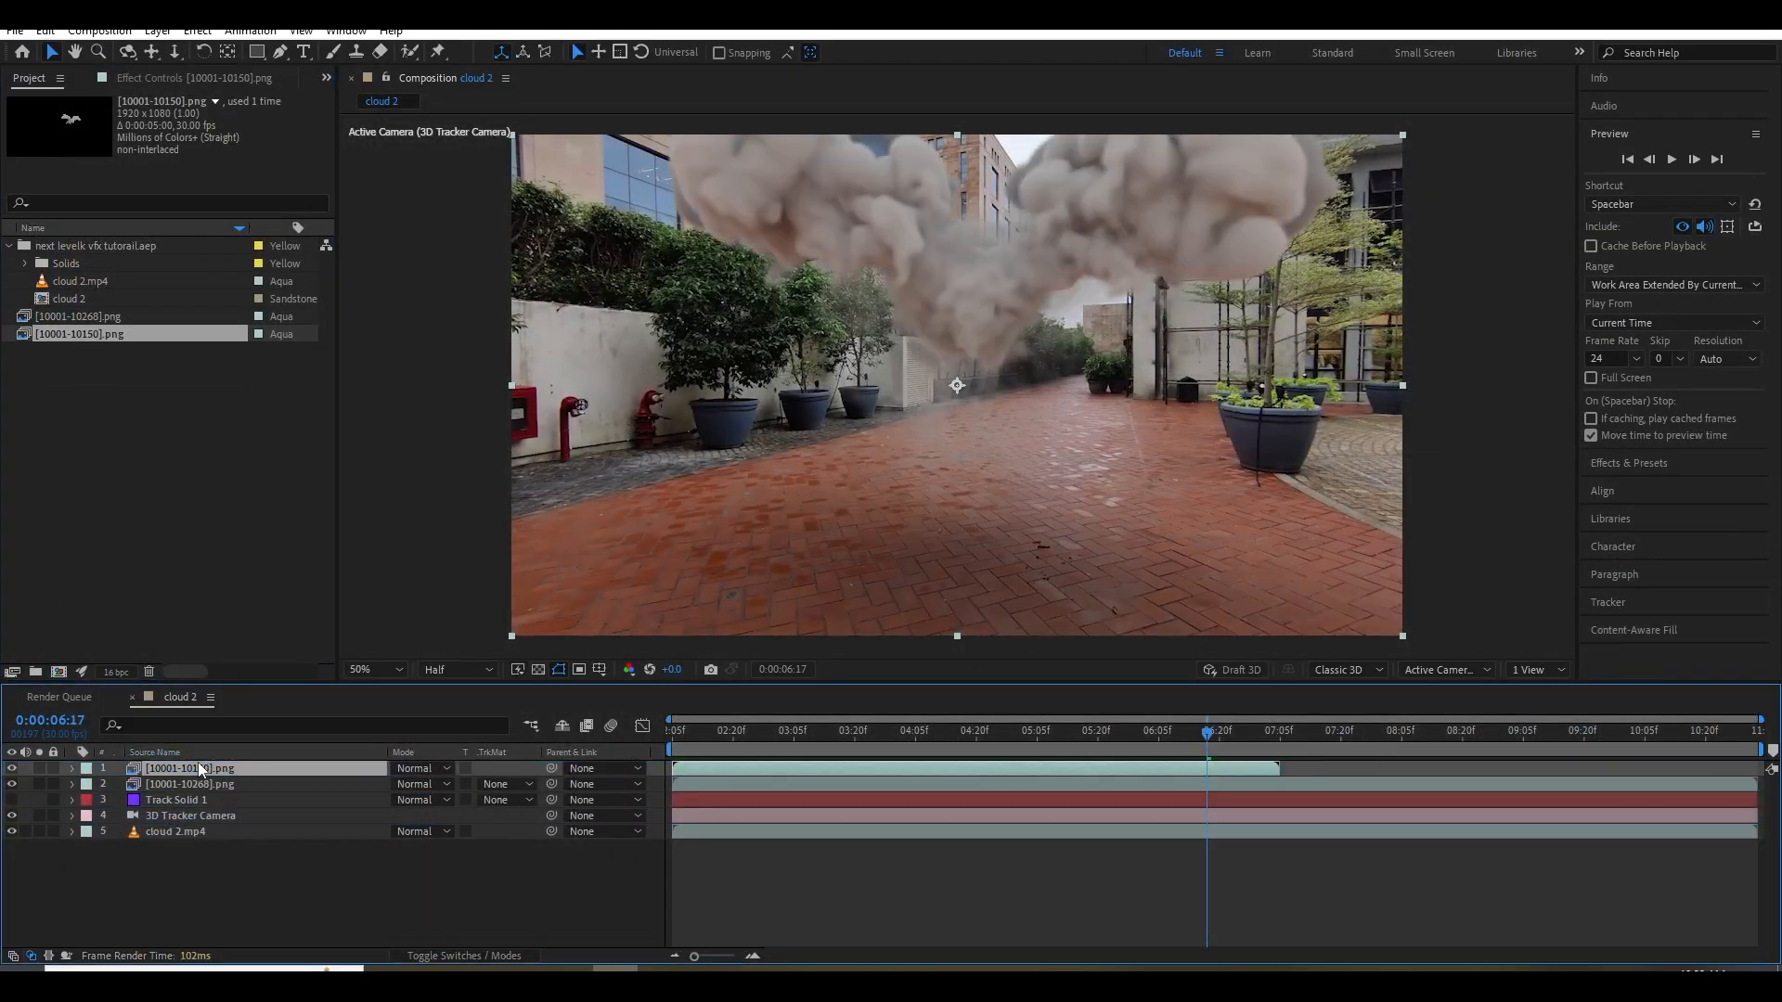
click(14, 784)
click(692, 730)
key(space)
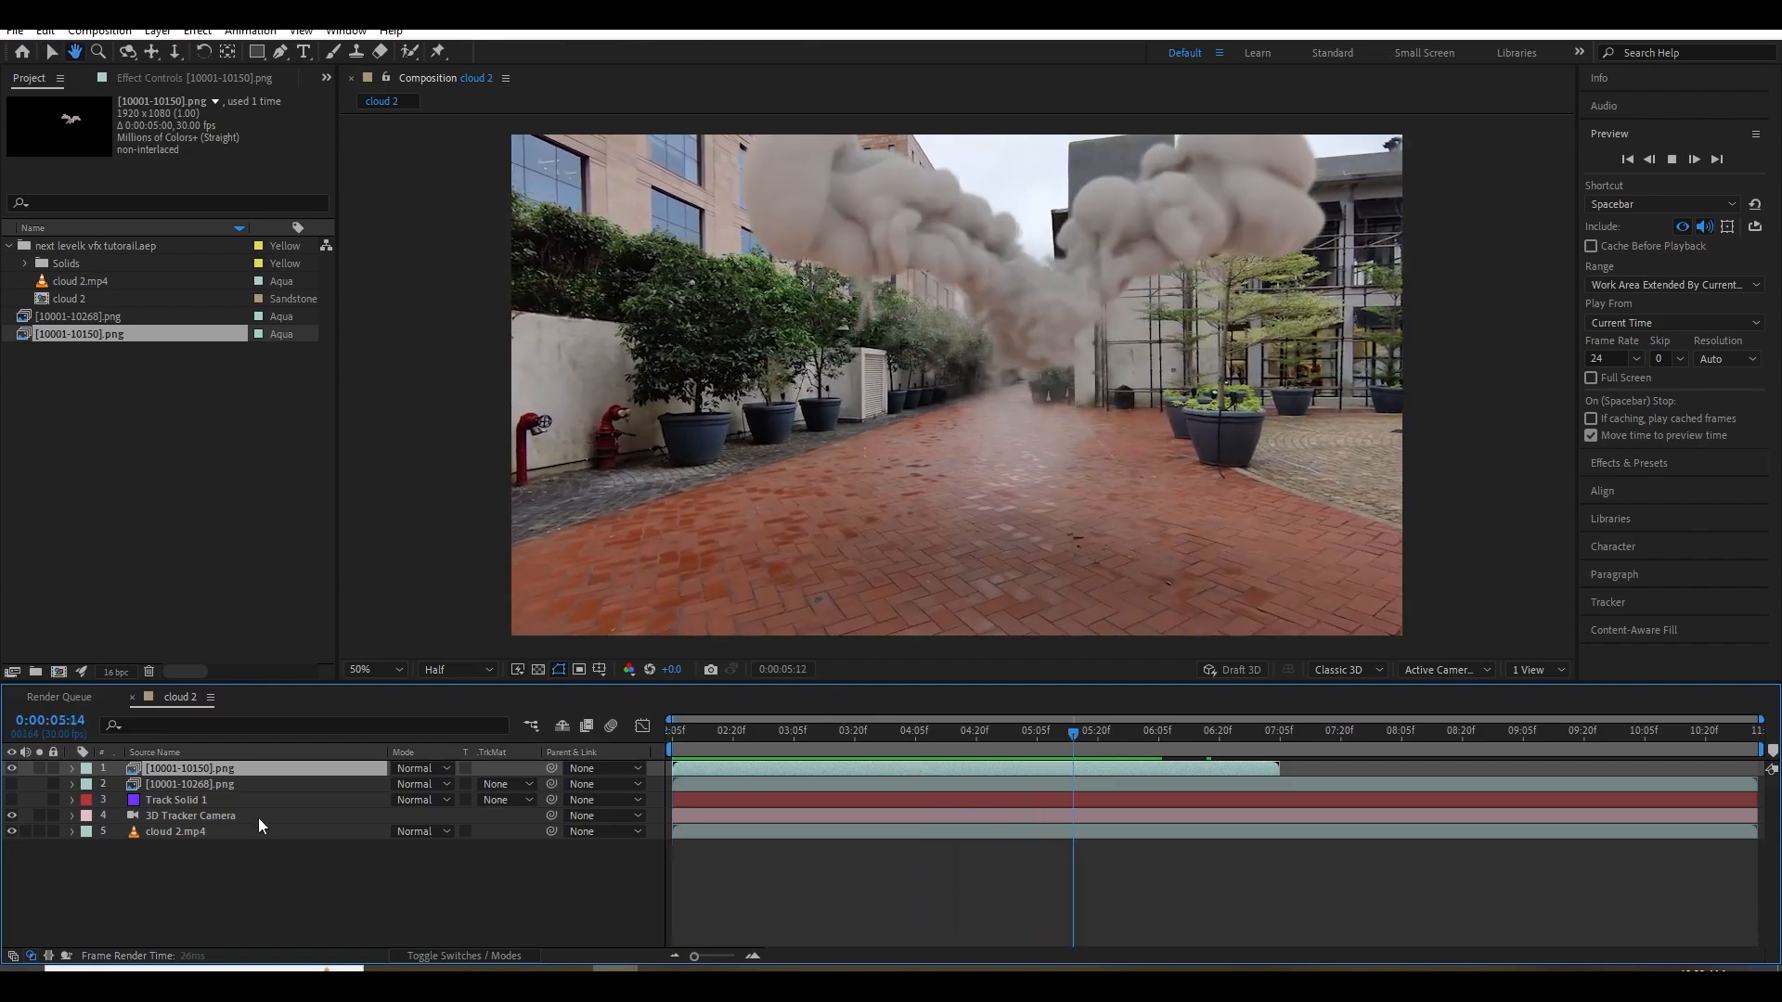
click(11, 784)
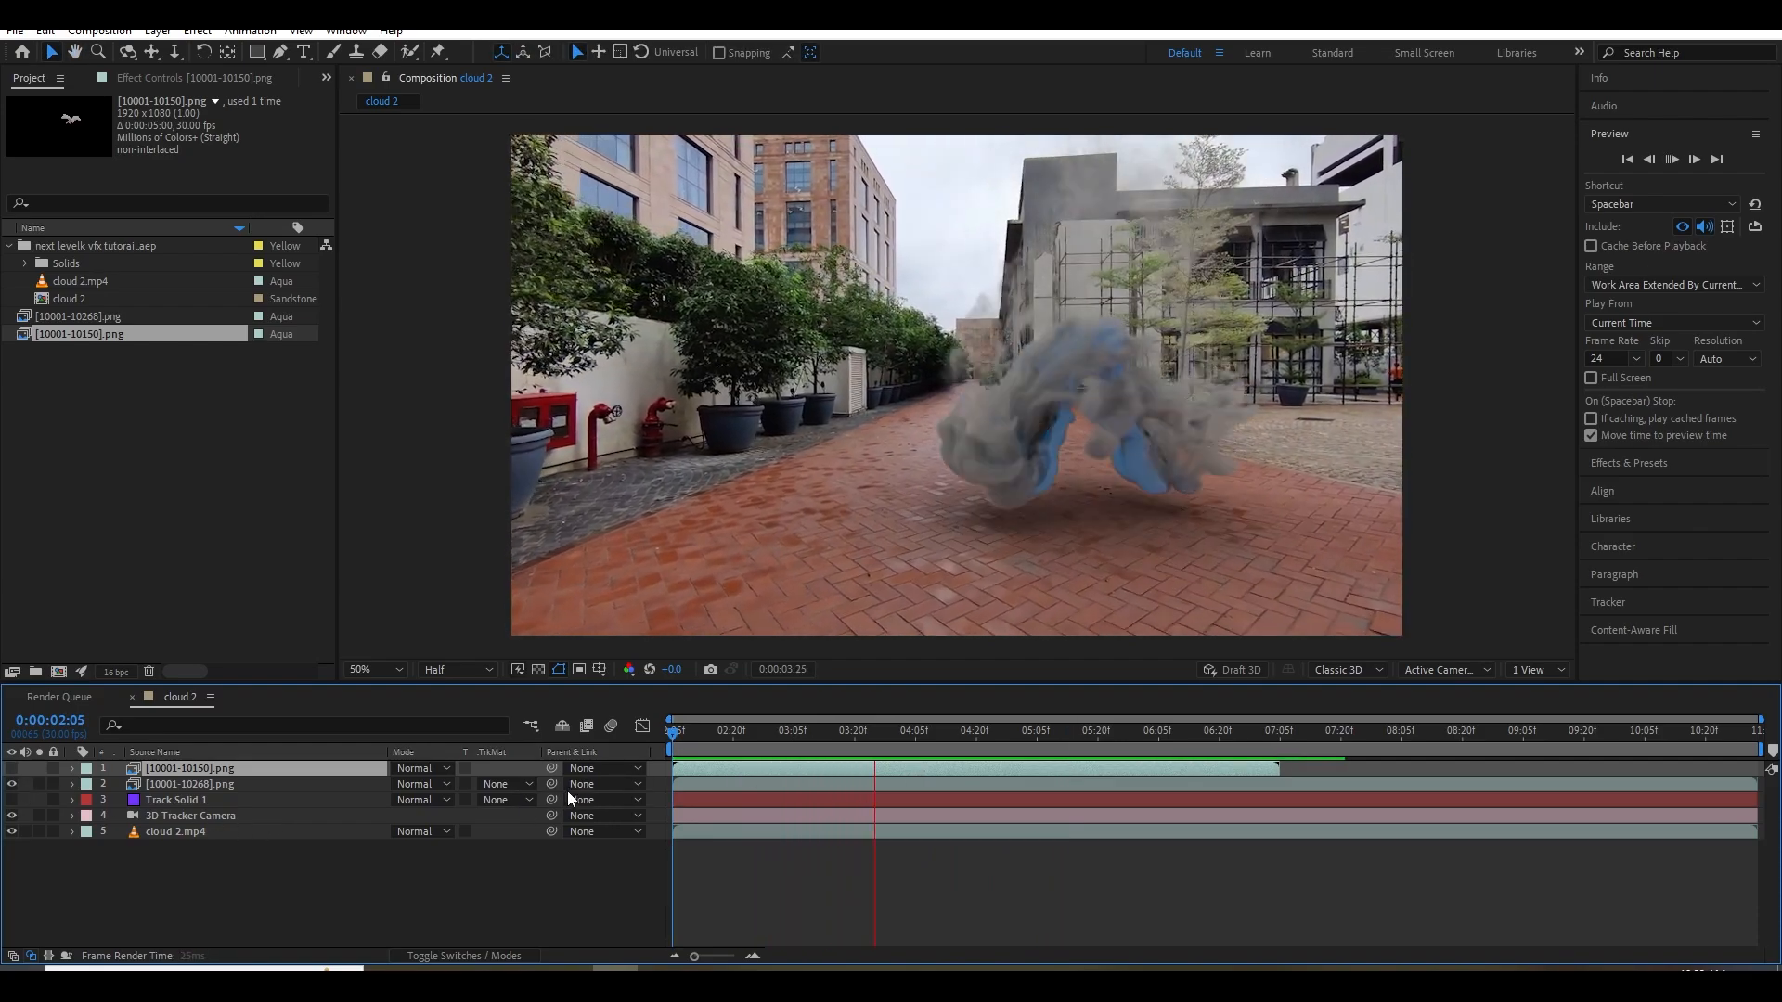
key(Delete)
key(space)
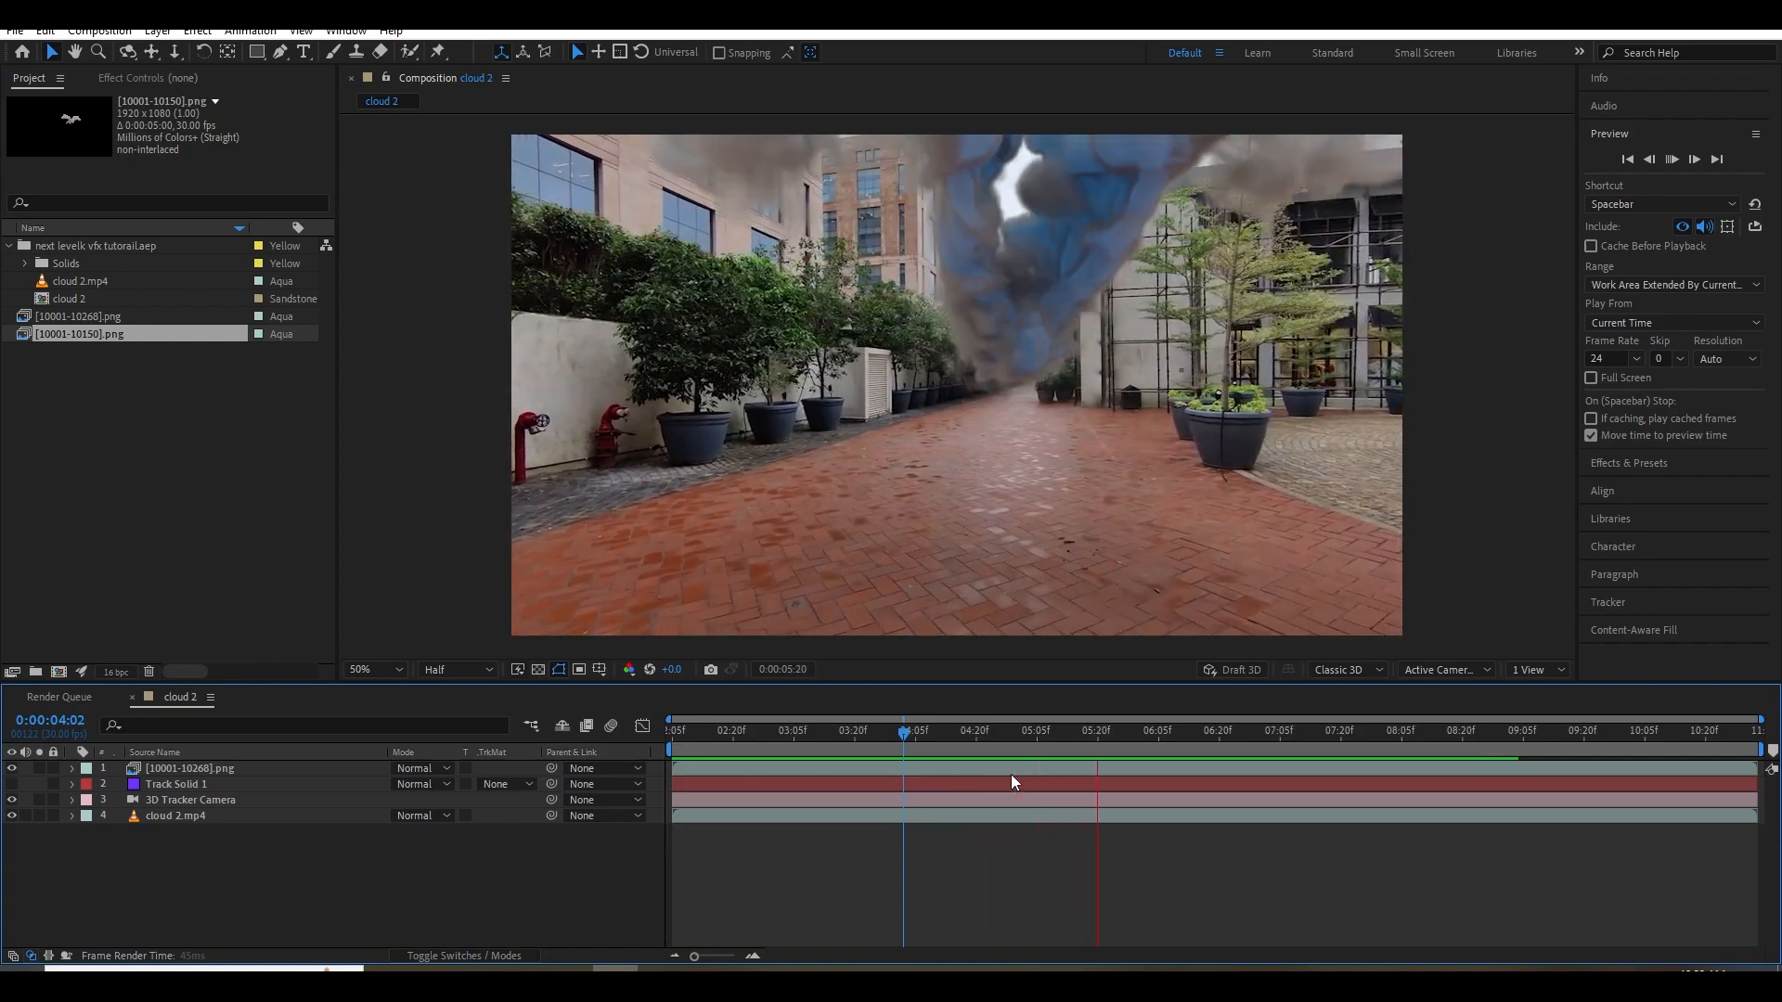
At 0:00:06:03, apply Curves to the smoke layer and shape a gentle RGB S-curve to raise its contrast.
drag(966, 733, 1150, 764)
click(1150, 767)
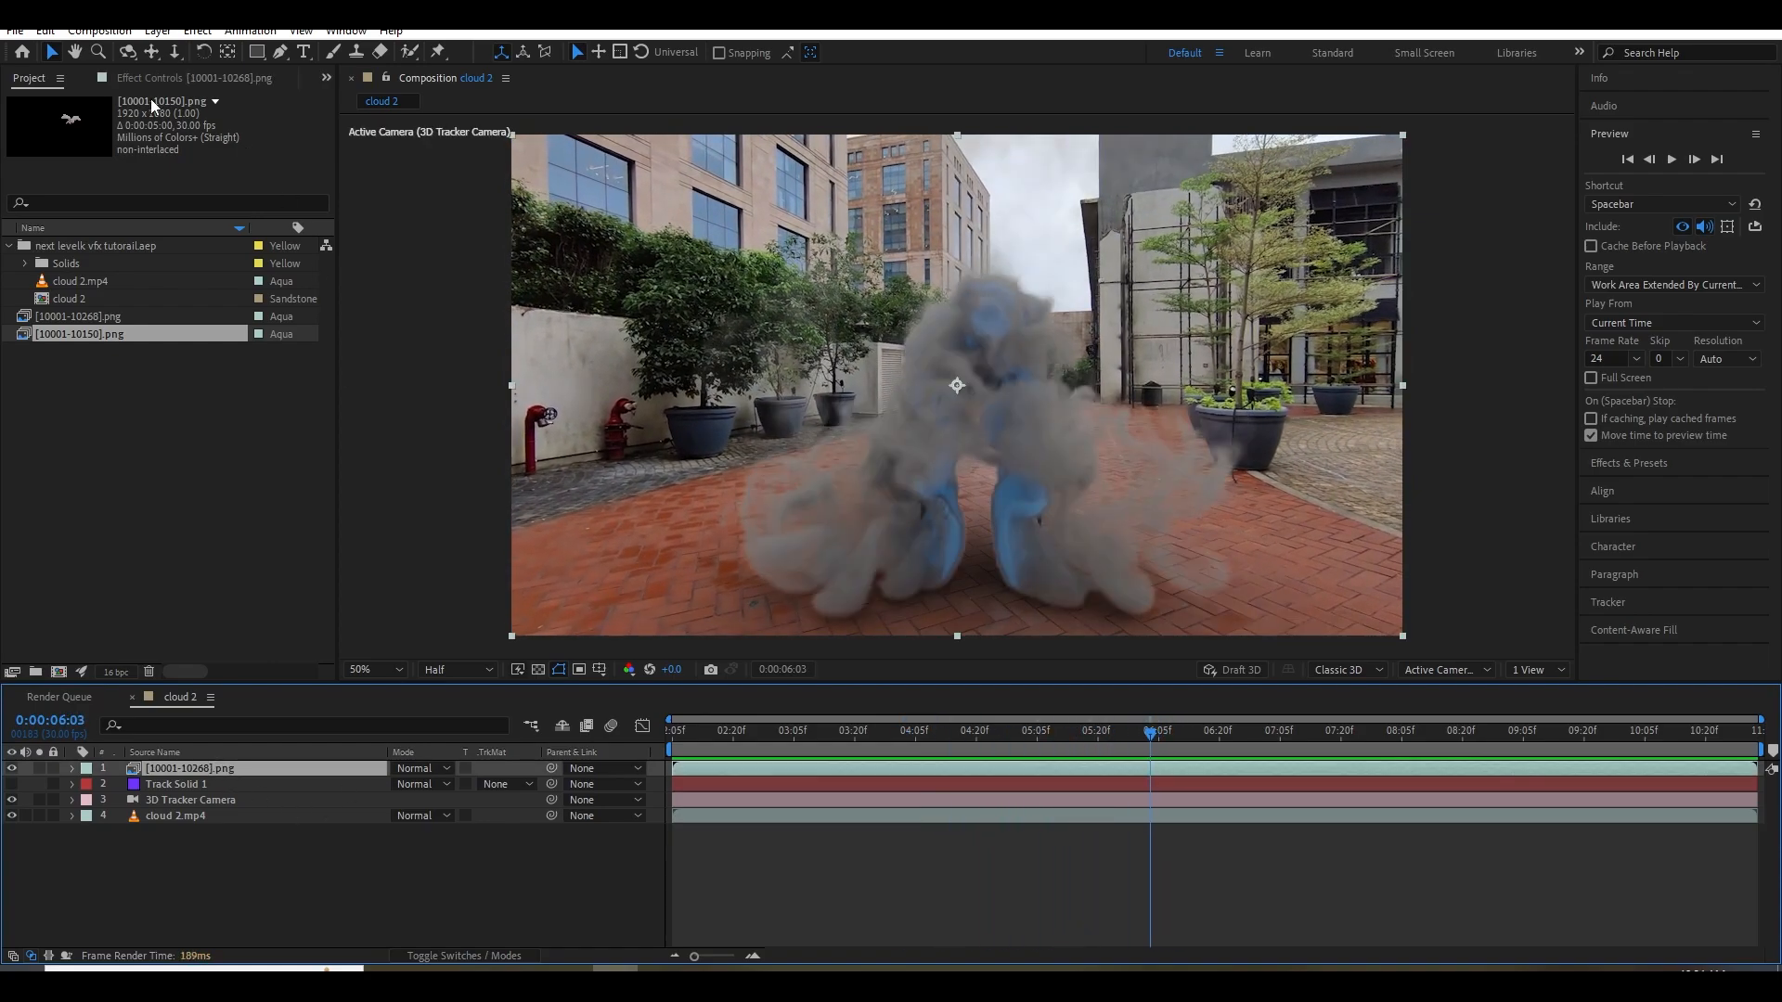
key(F3)
key(ctrl+space)
text(cu)
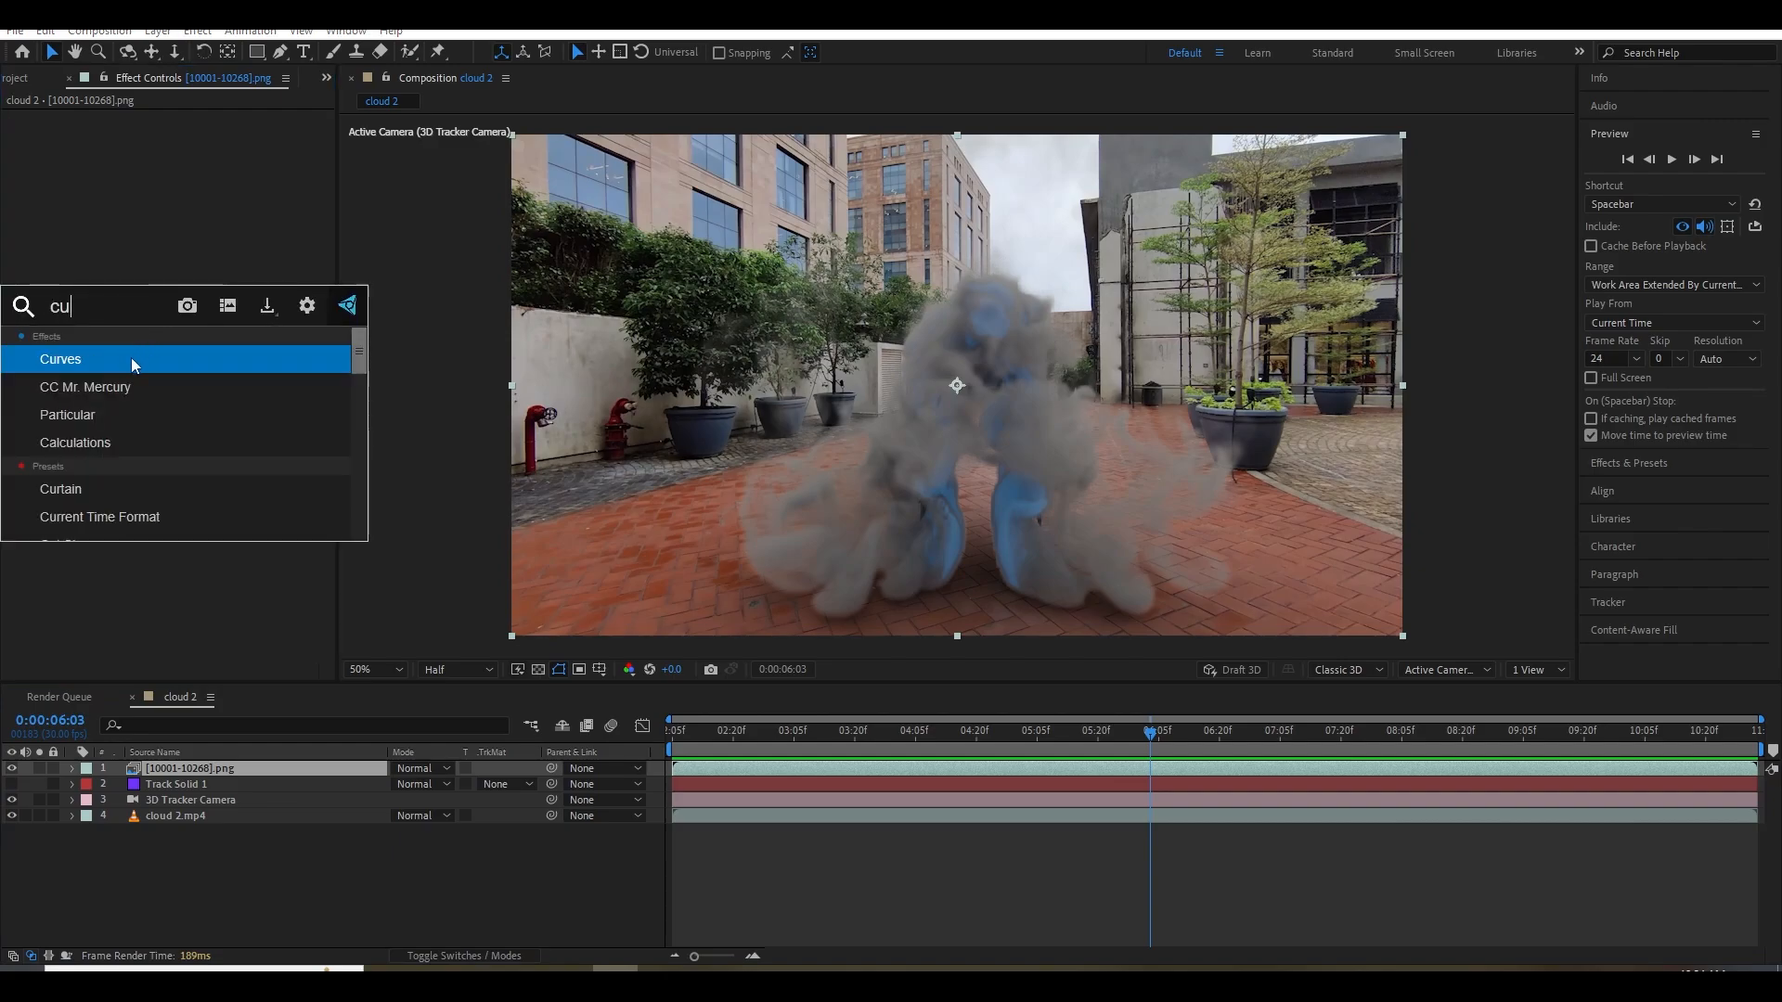
click(131, 358)
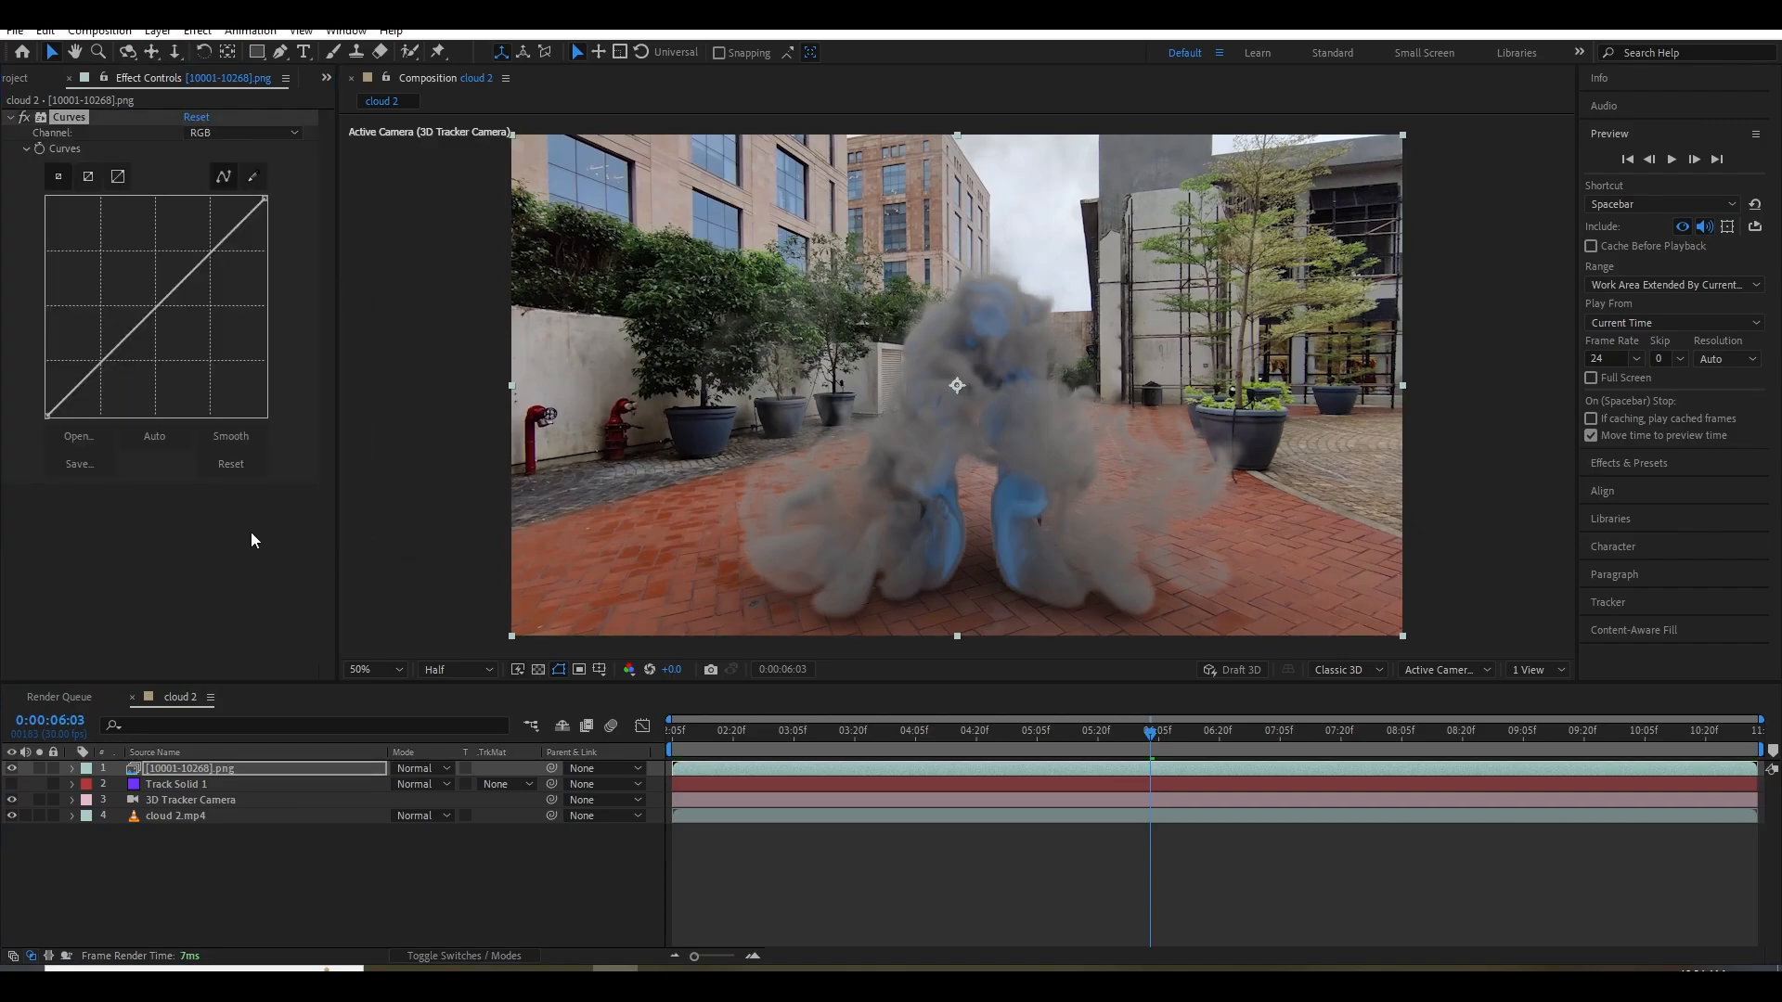
drag(92, 373, 99, 381)
drag(165, 323, 155, 290)
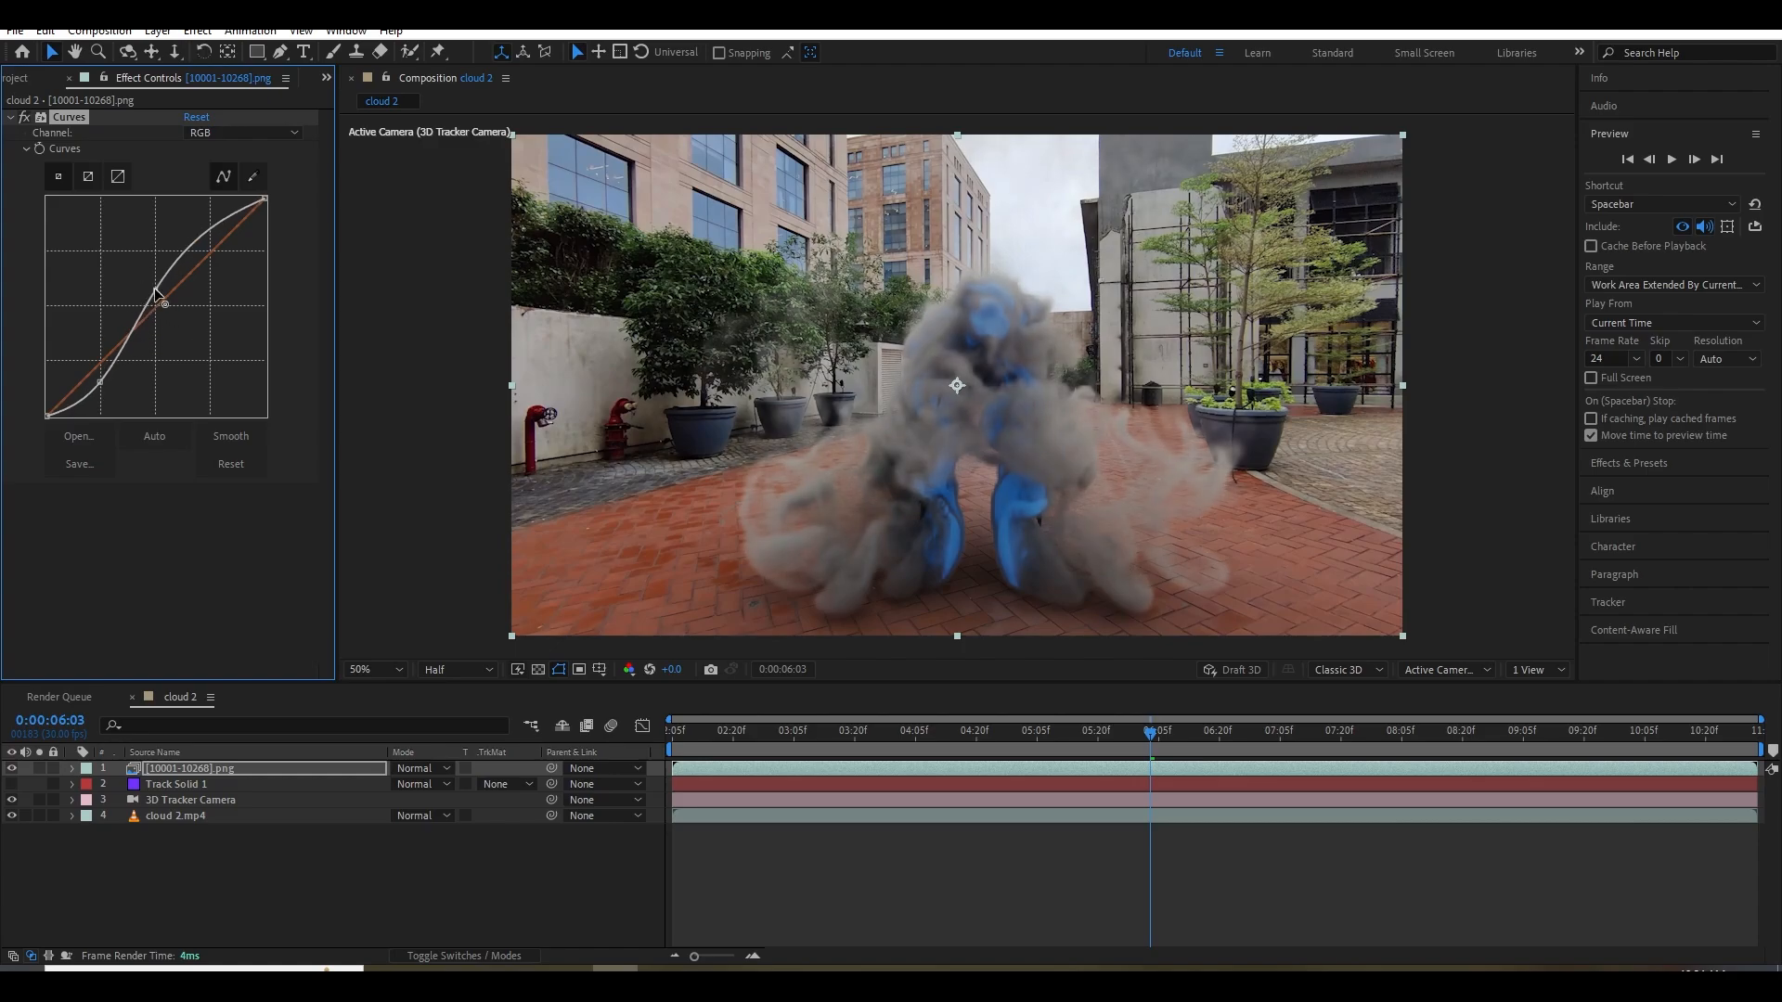
Duplicate the smoke layer, solo the upper copy and remove the Curves effect from it.
click(185, 769)
key(ctrl+d)
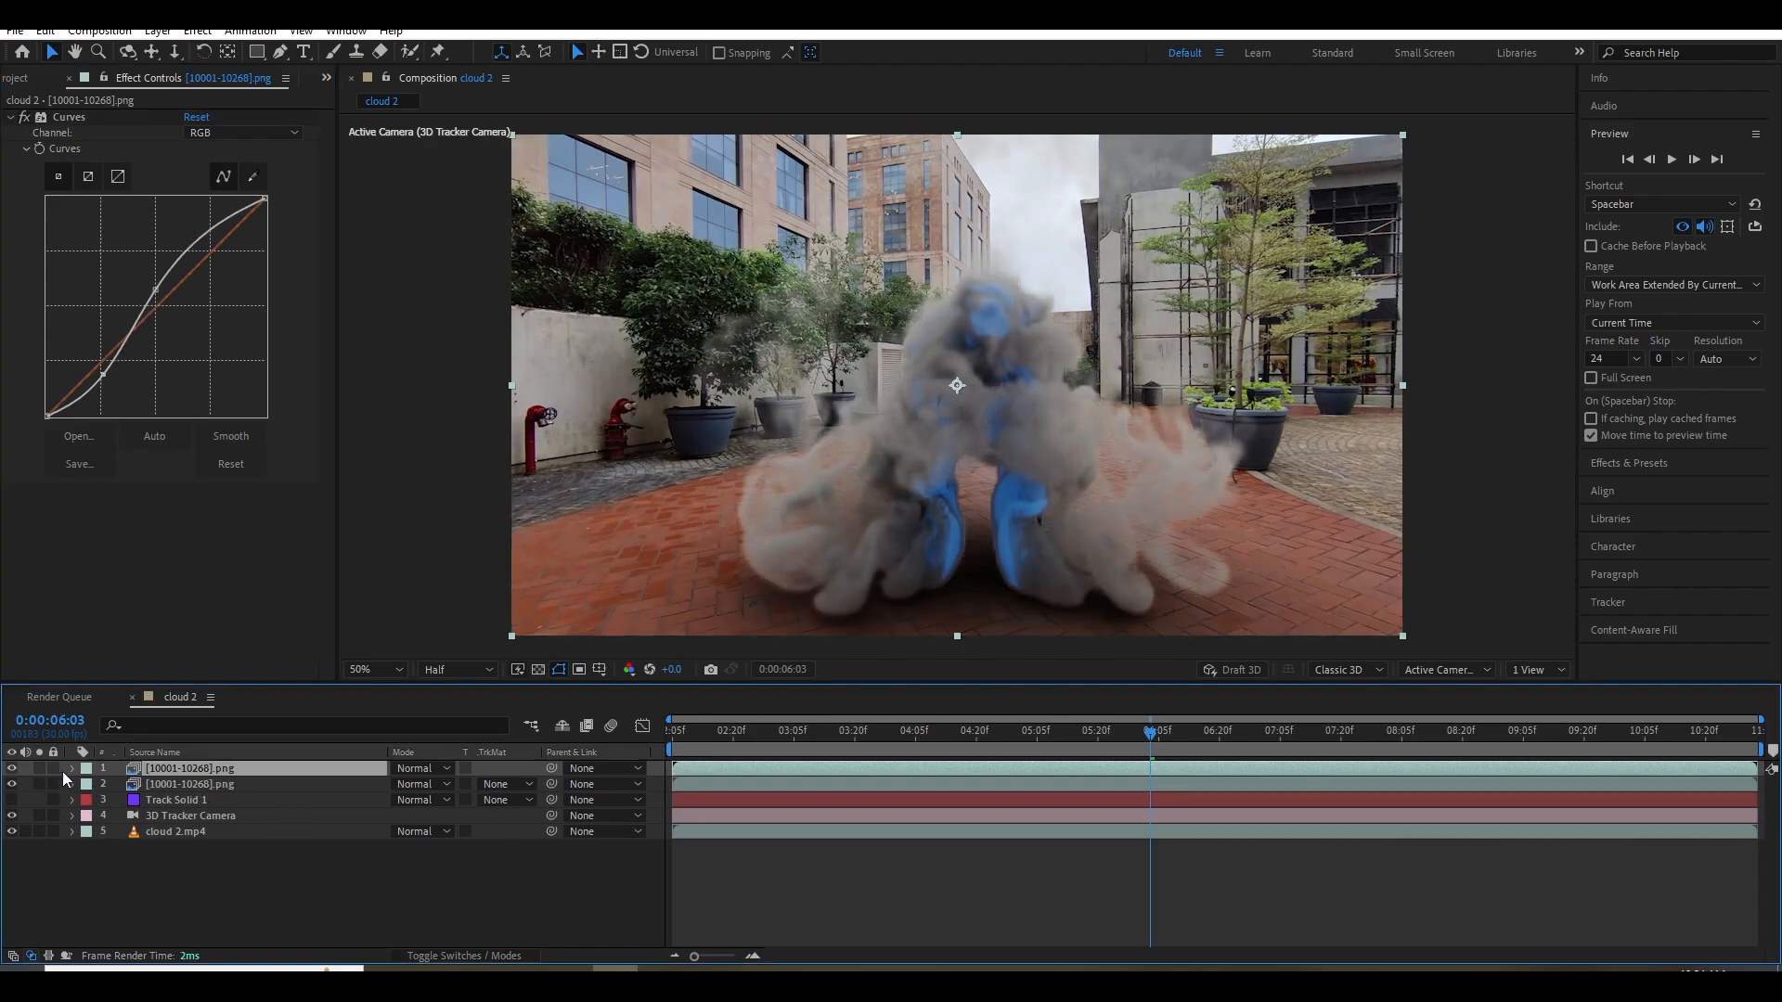
click(39, 769)
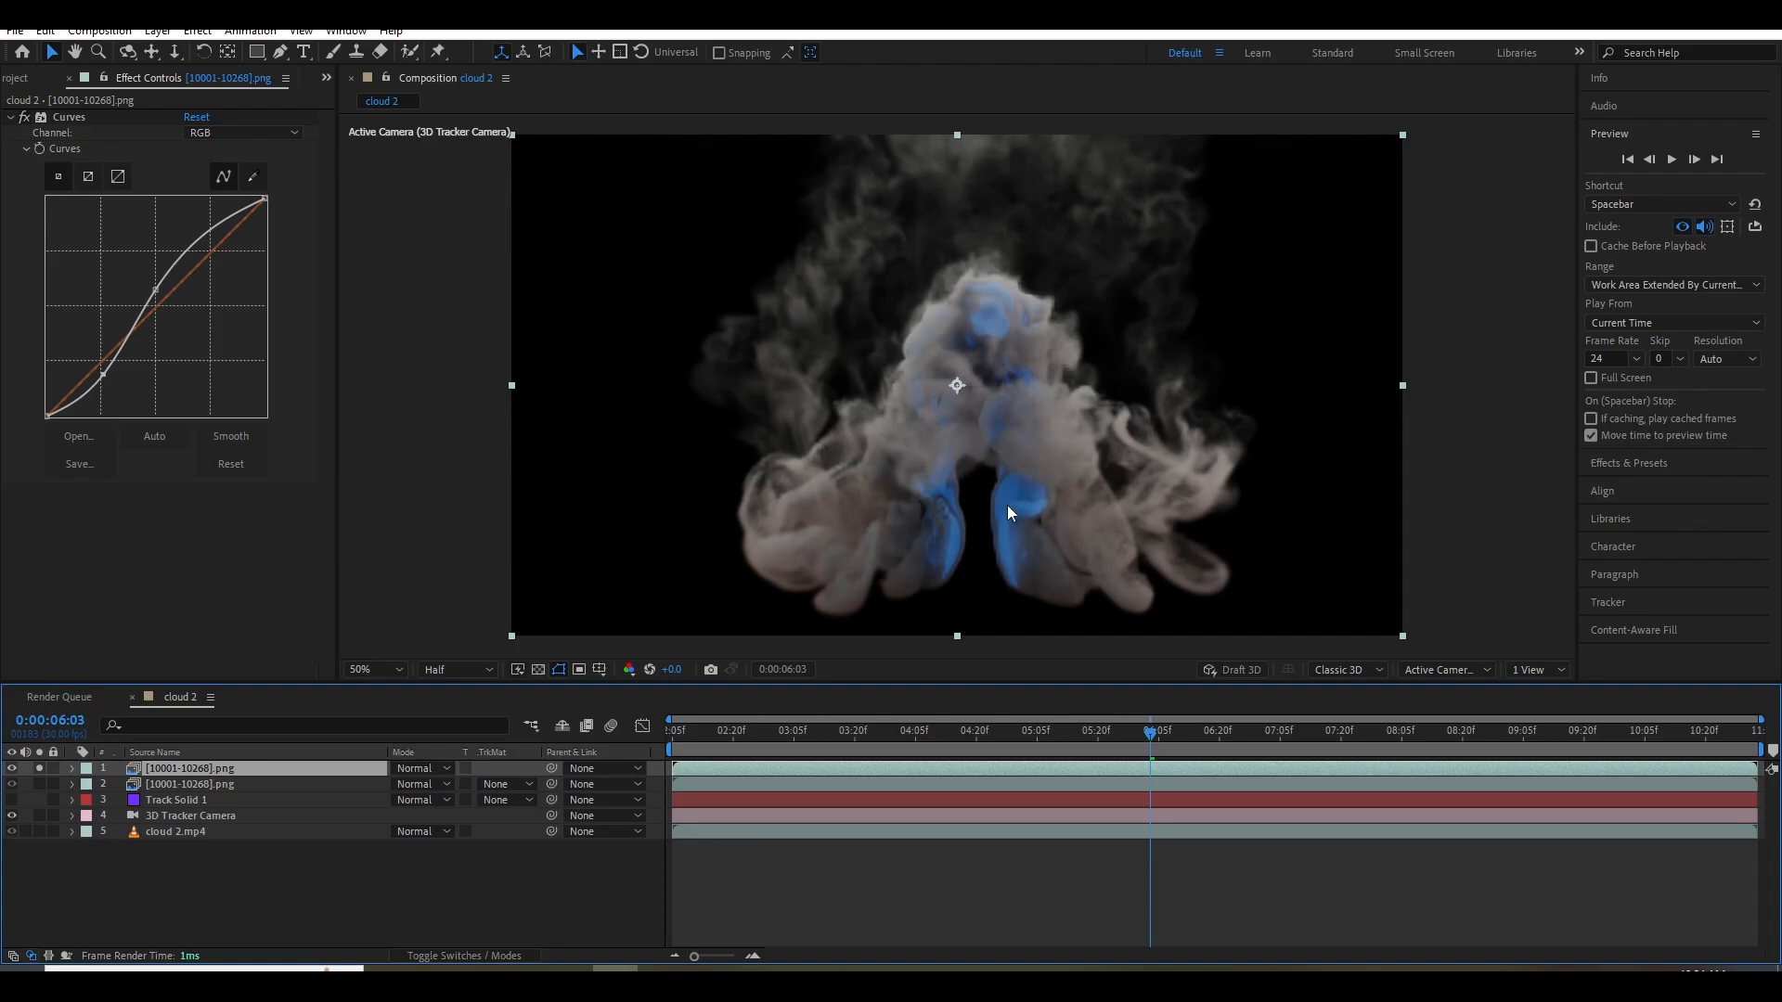
click(67, 121)
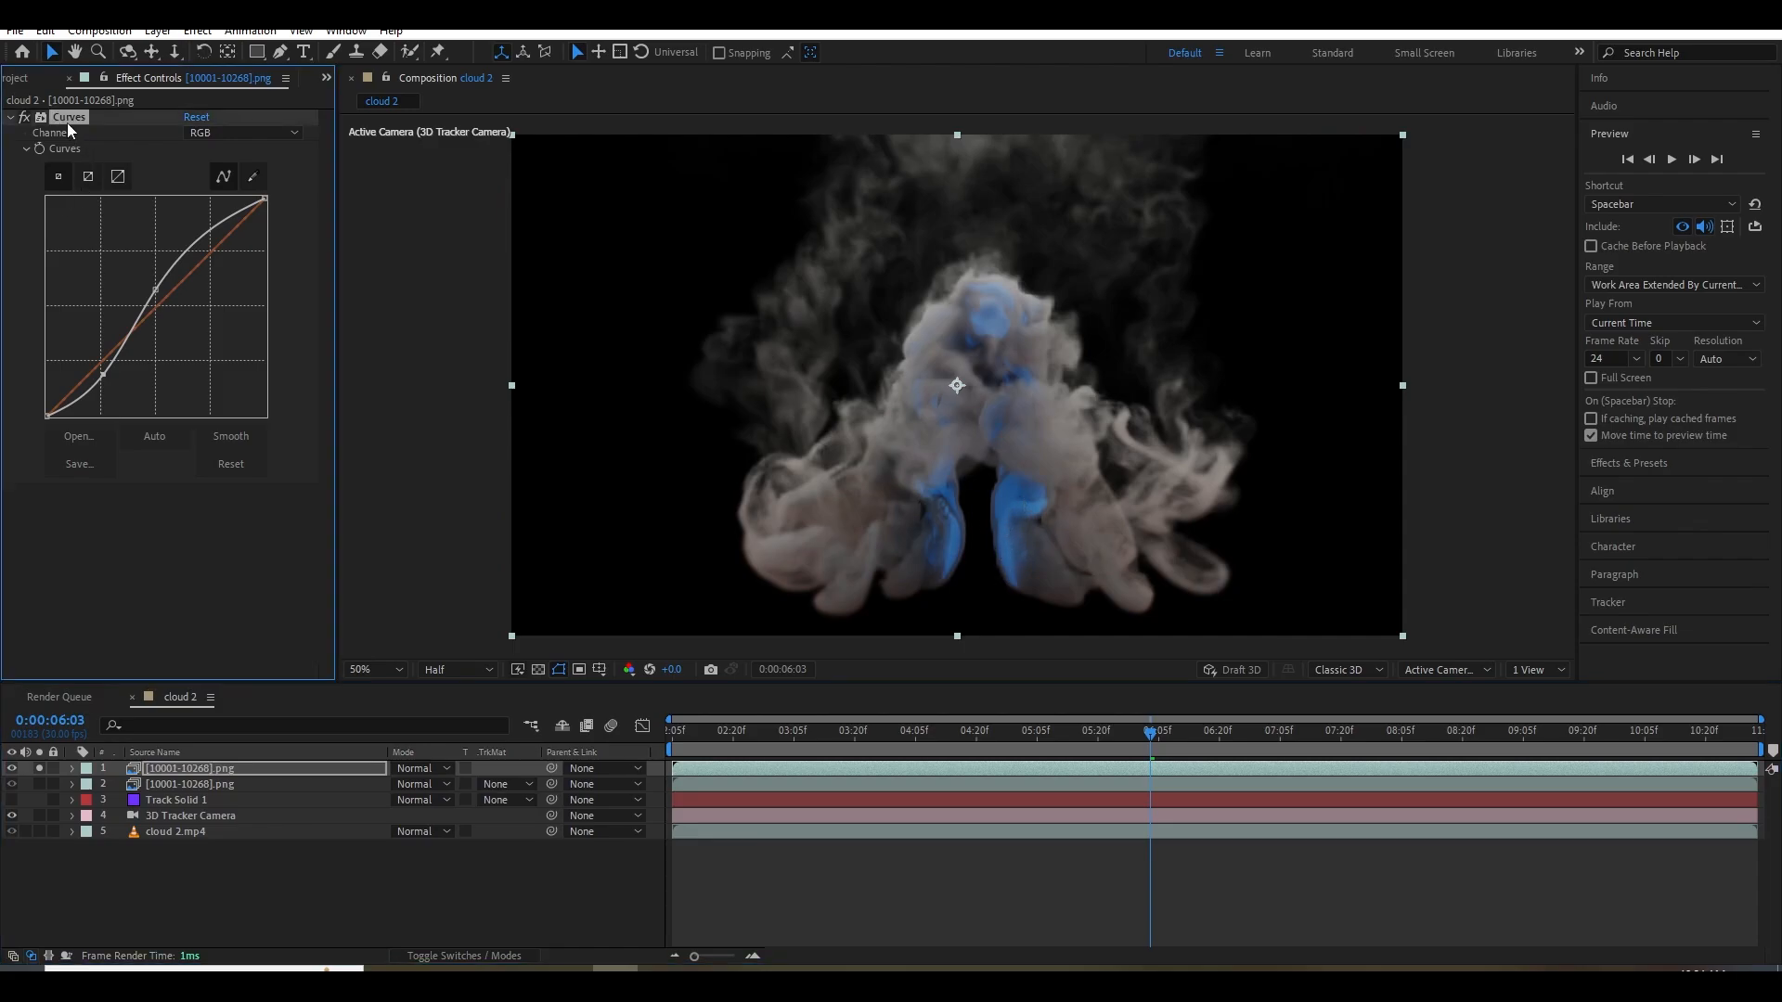
key(Delete)
Apply Shift Channels to the soloed copy, take its alpha from Saturation and turn on the transparency grid.
key(ctrl+space)
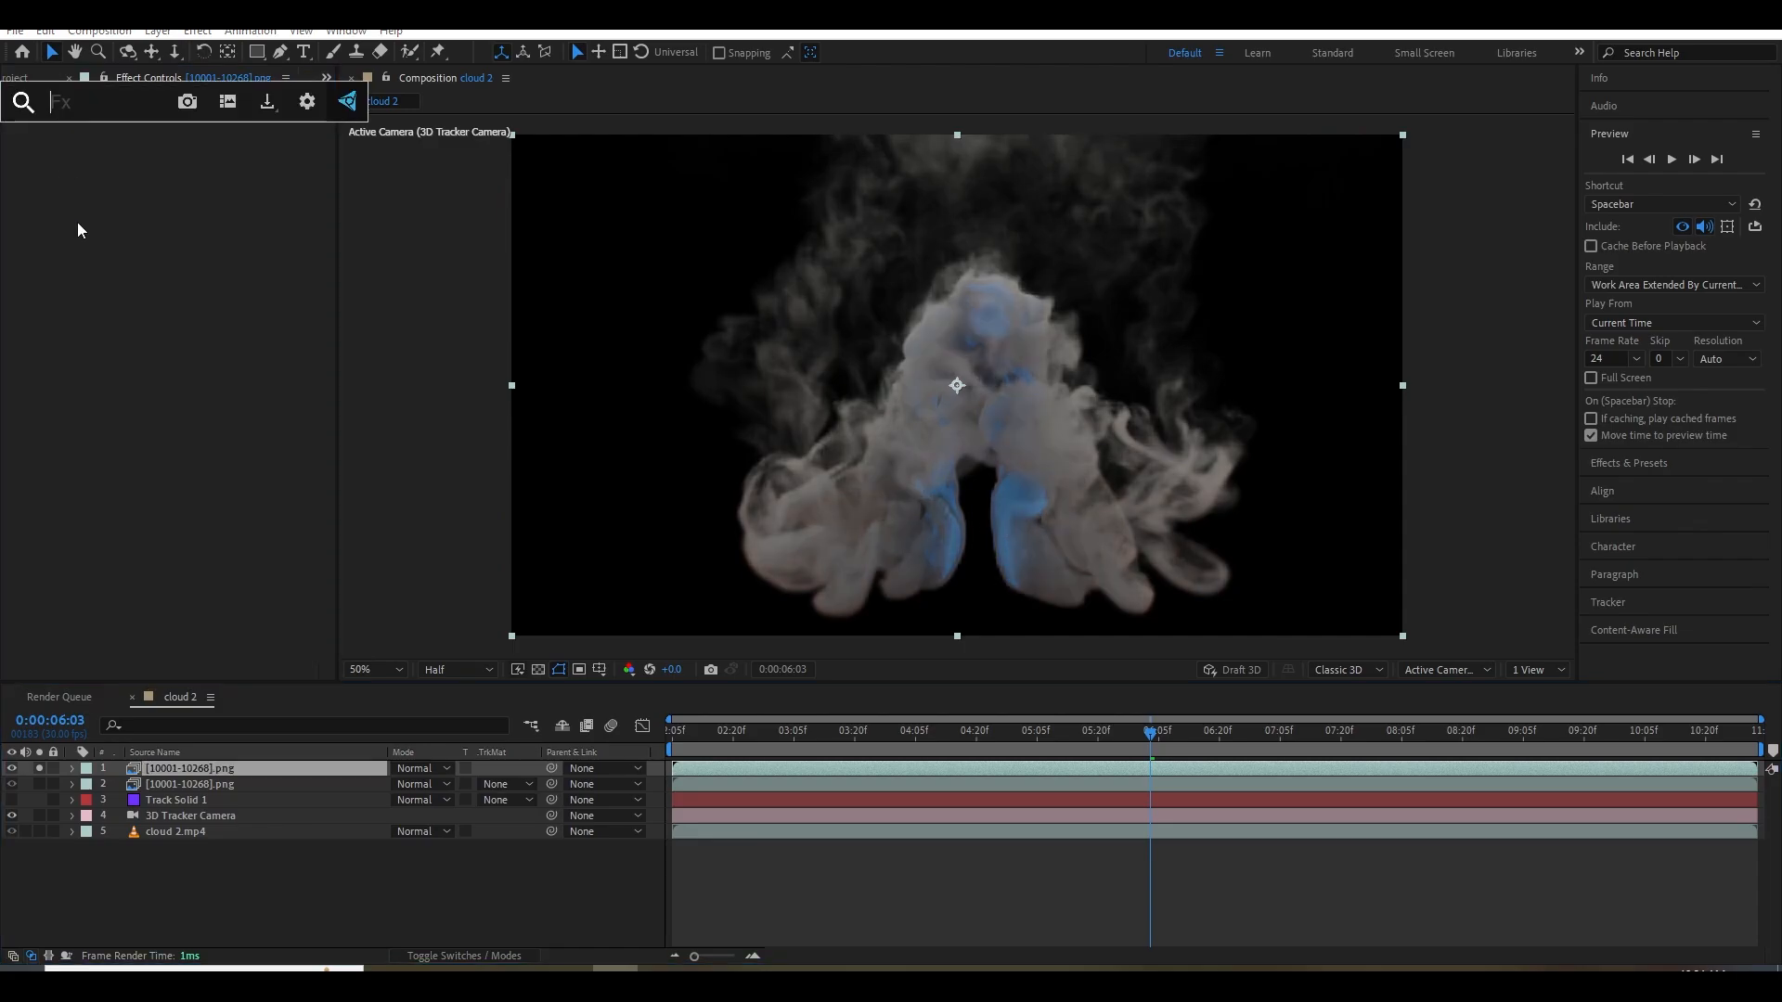
text(shi)
click(120, 153)
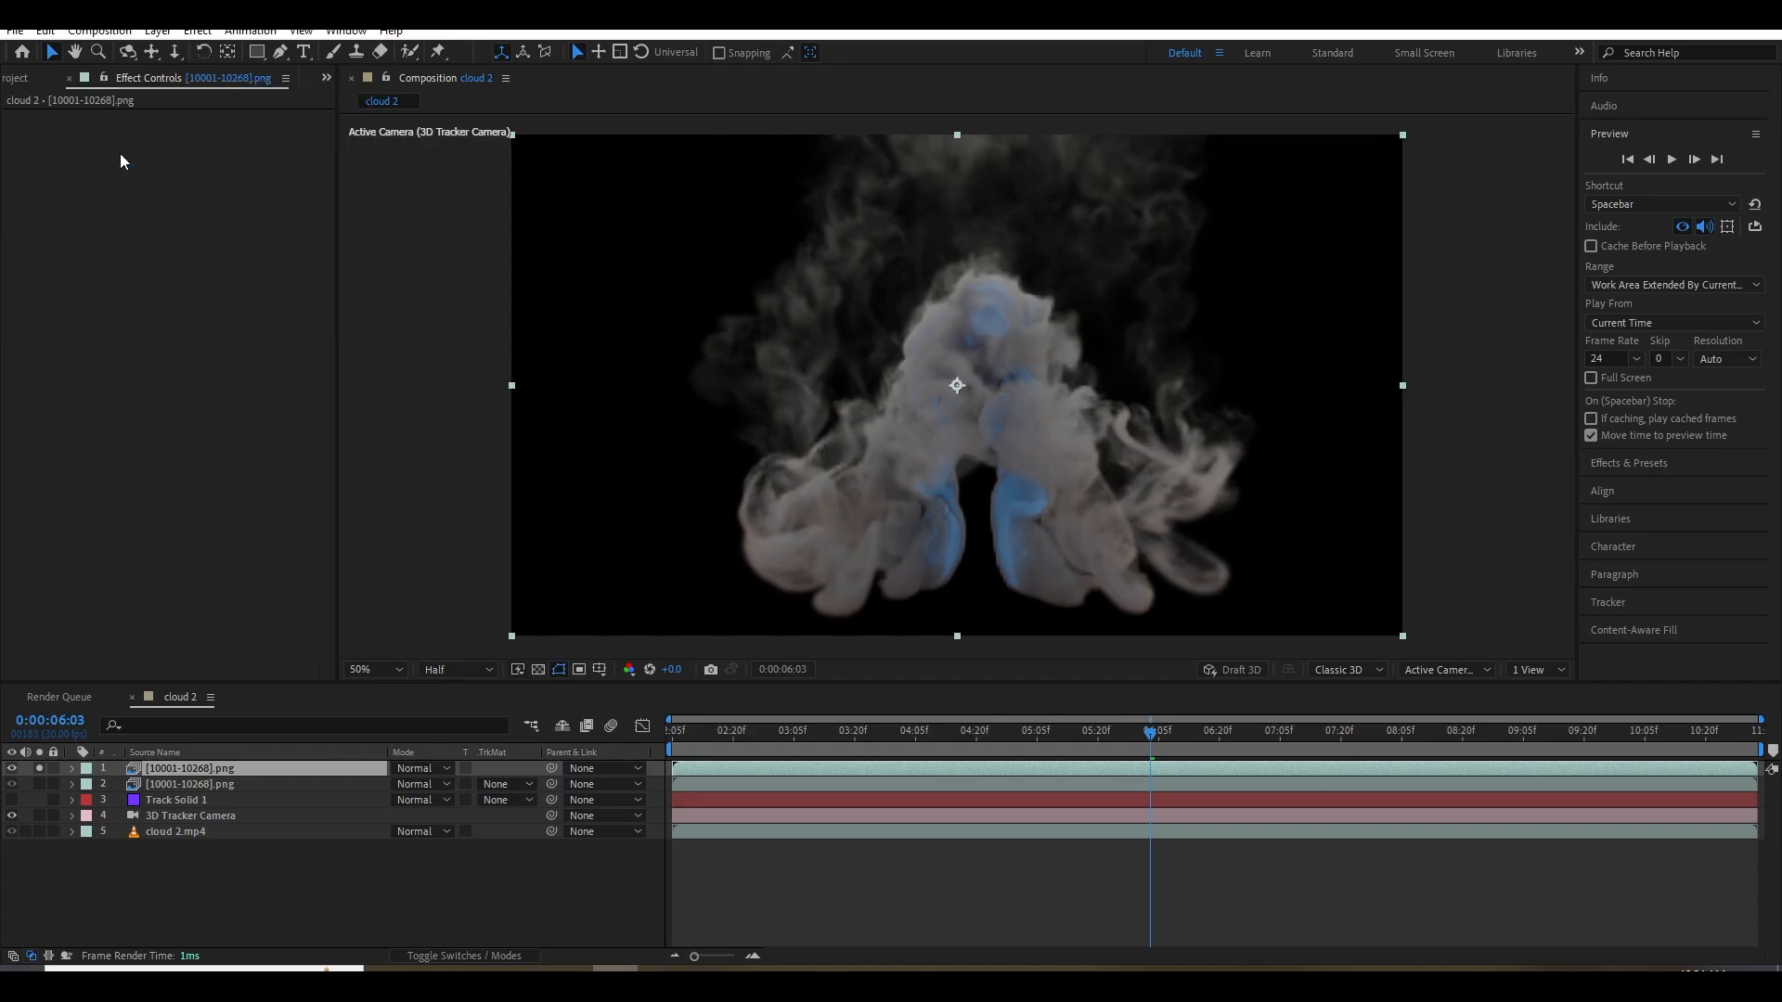
click(209, 134)
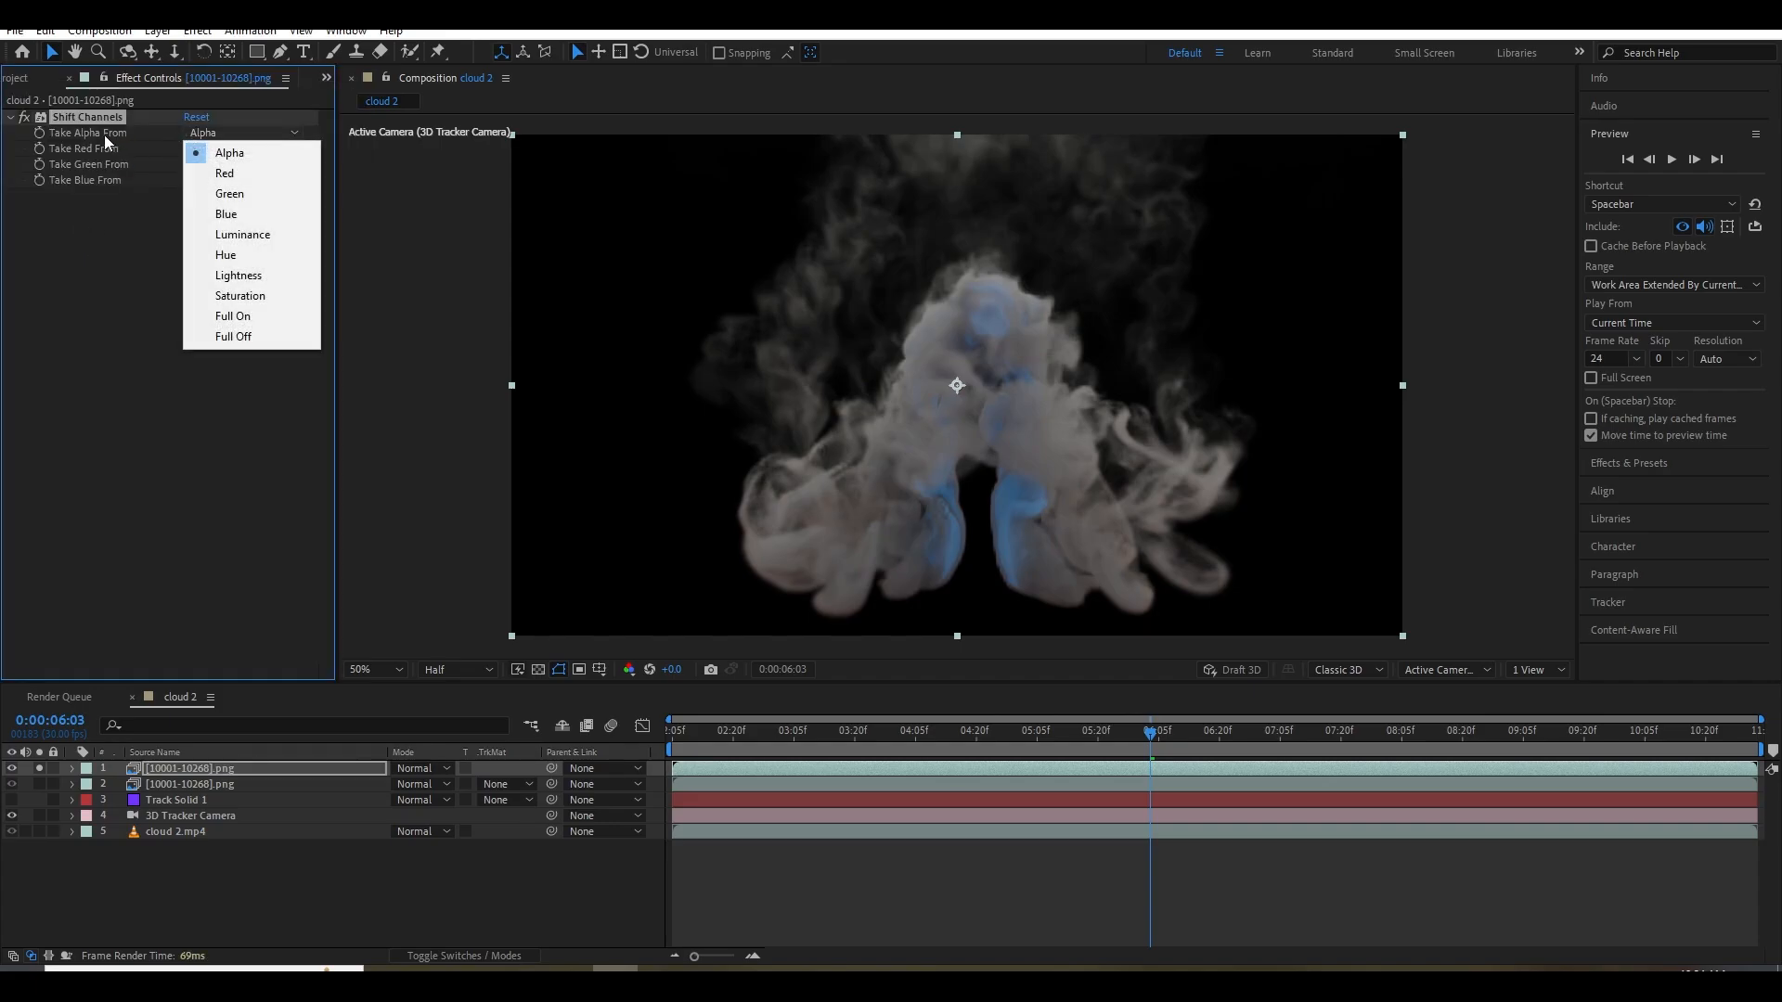
click(255, 296)
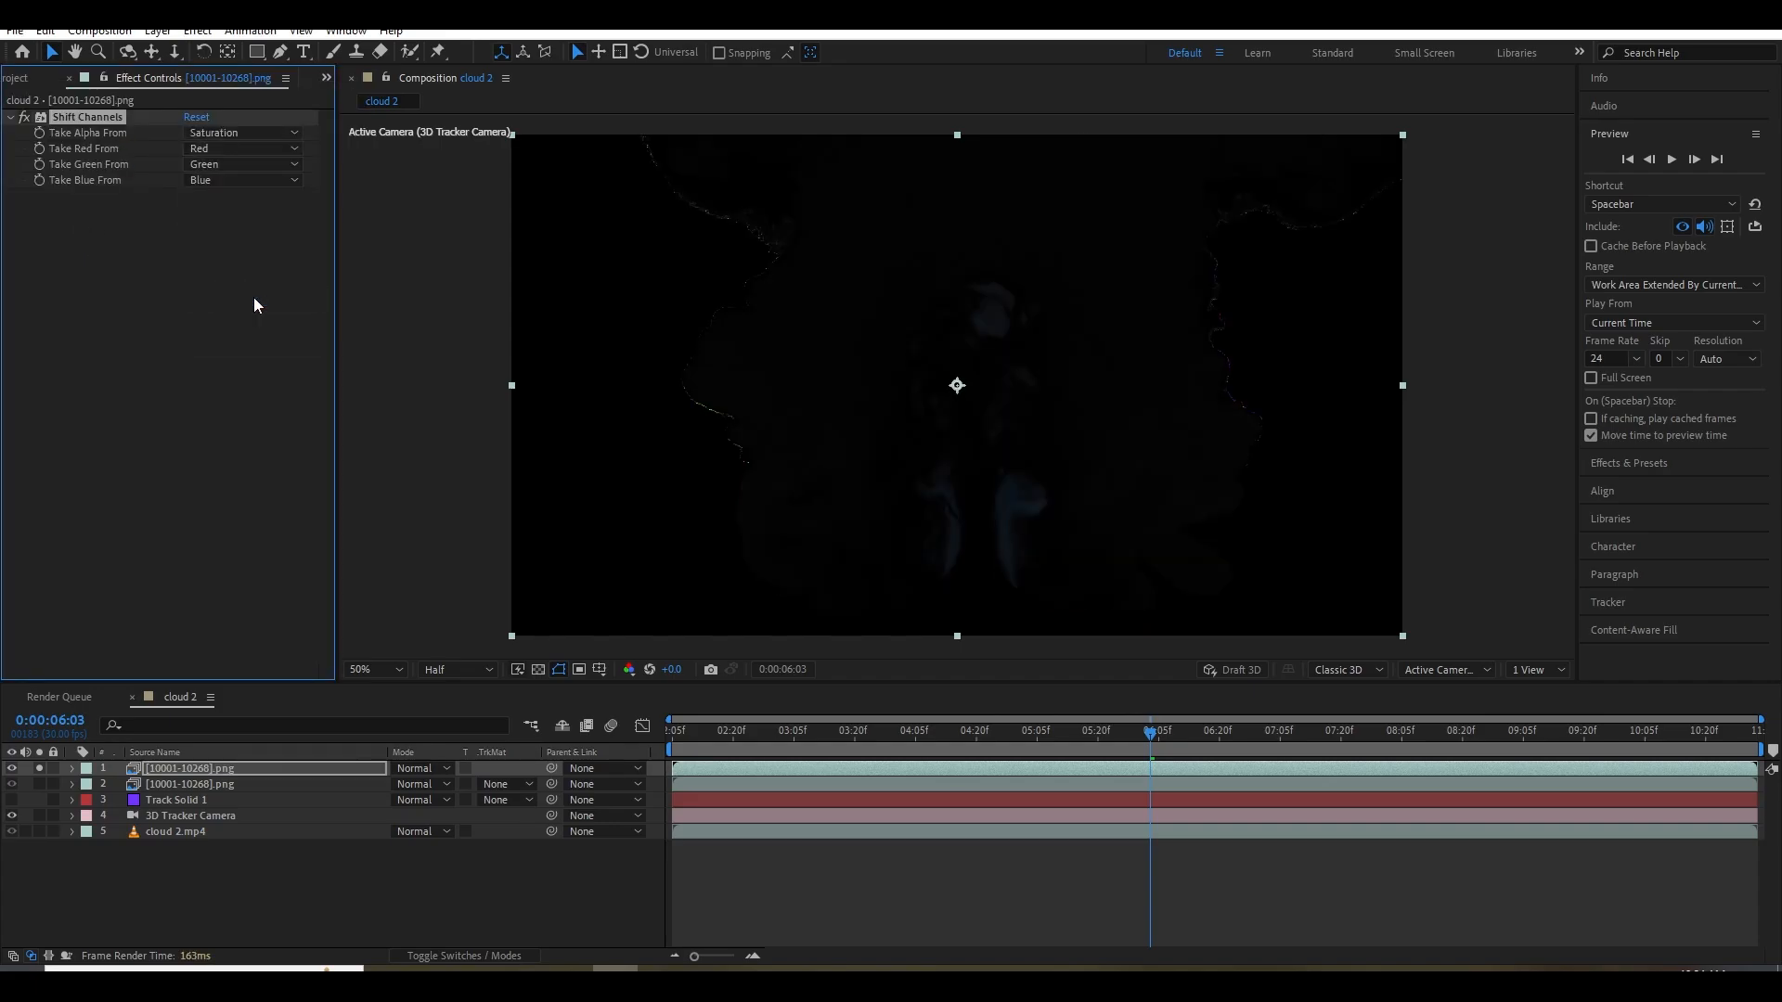
click(538, 669)
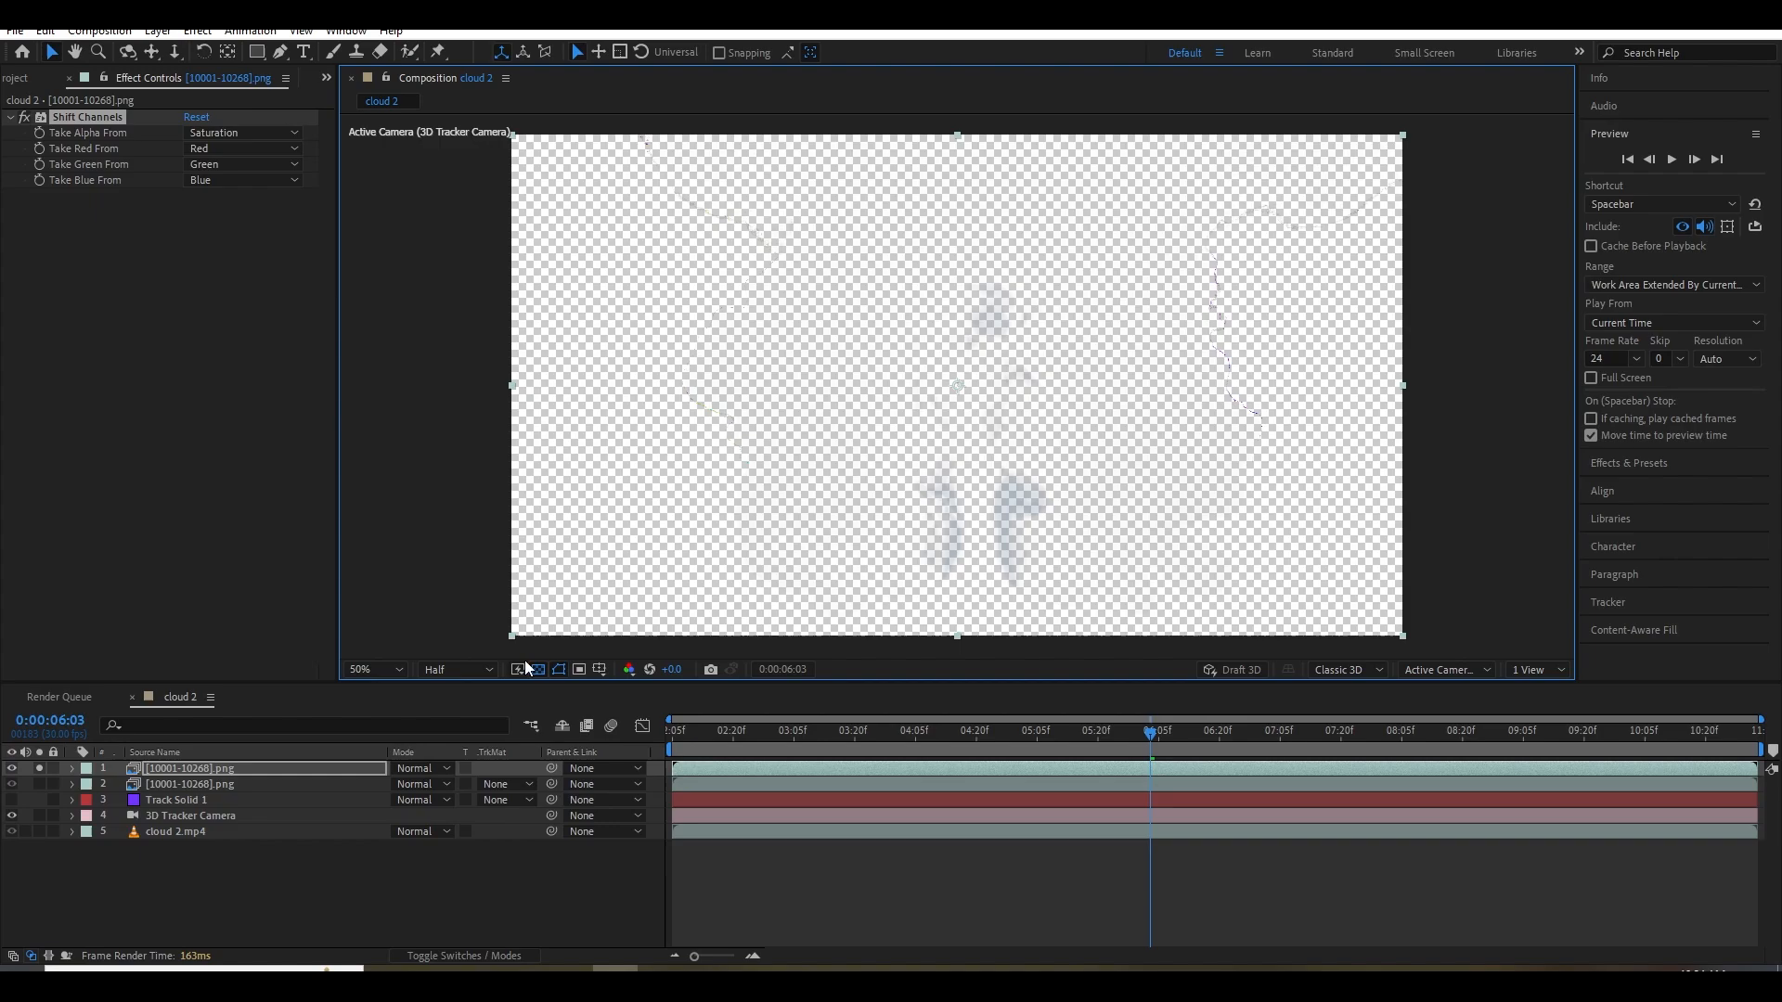
Add Hue/Saturation above Shift Channels on the soloed copy and raise Master Saturation to 73.
key(ctrl+space)
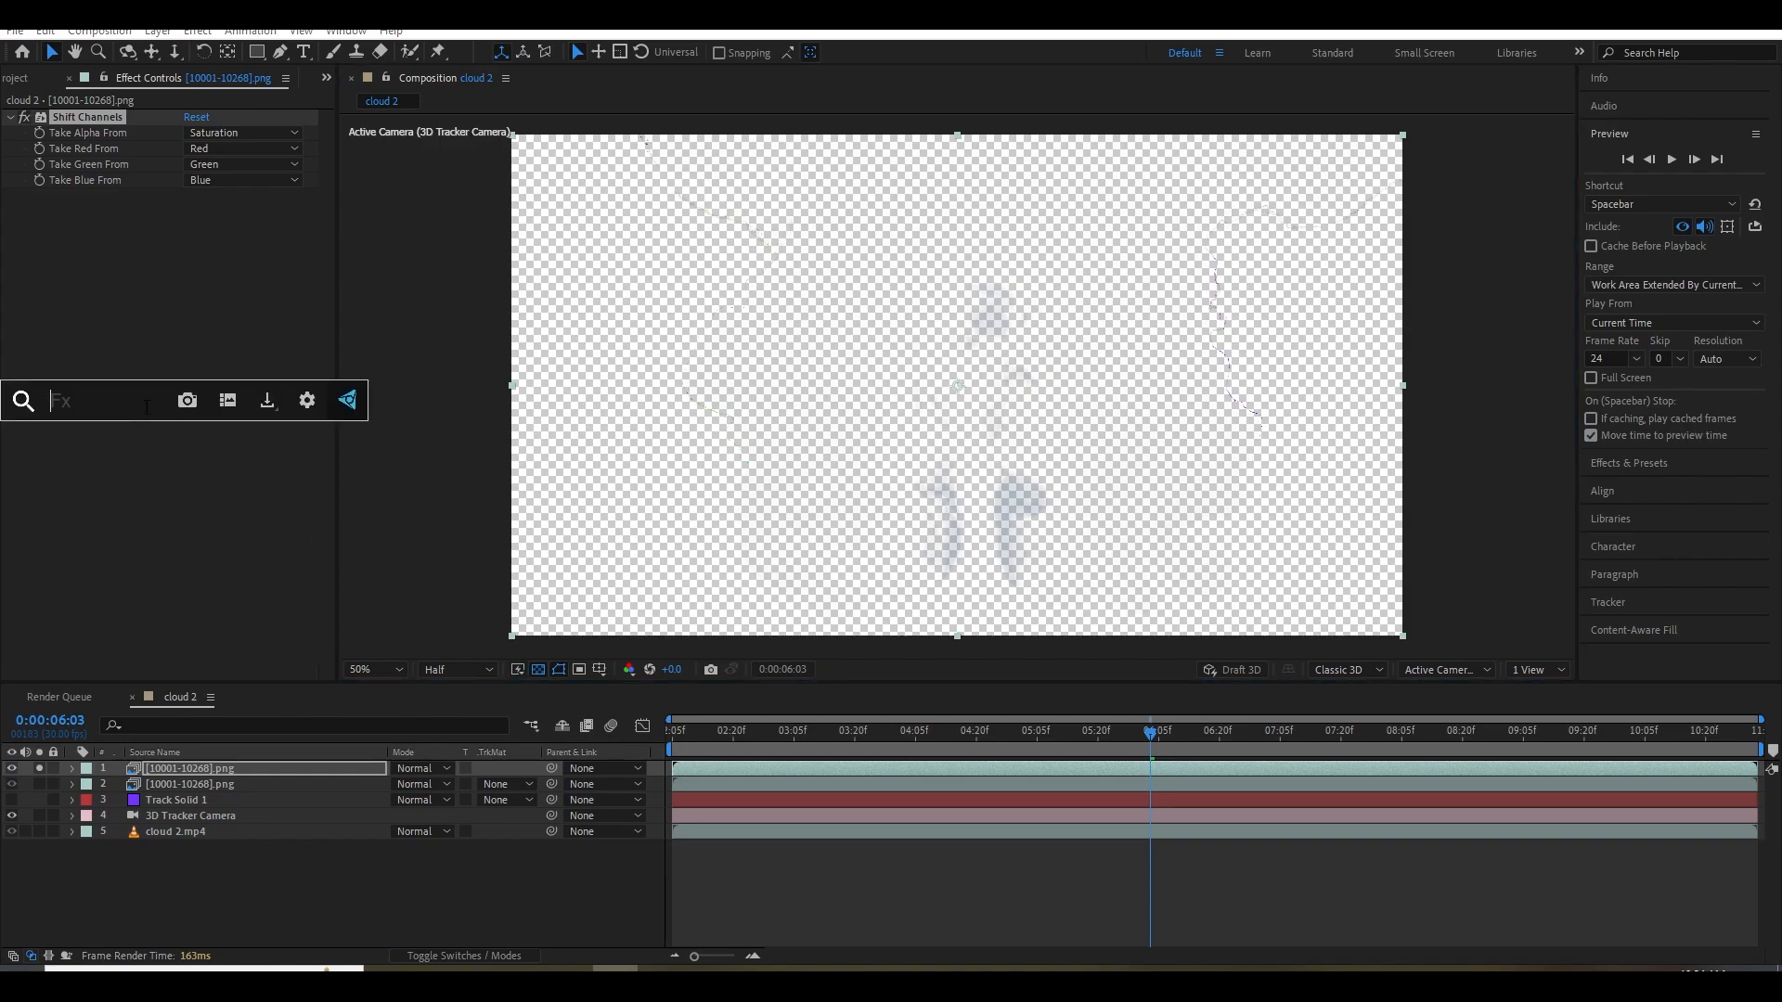
text(sat)
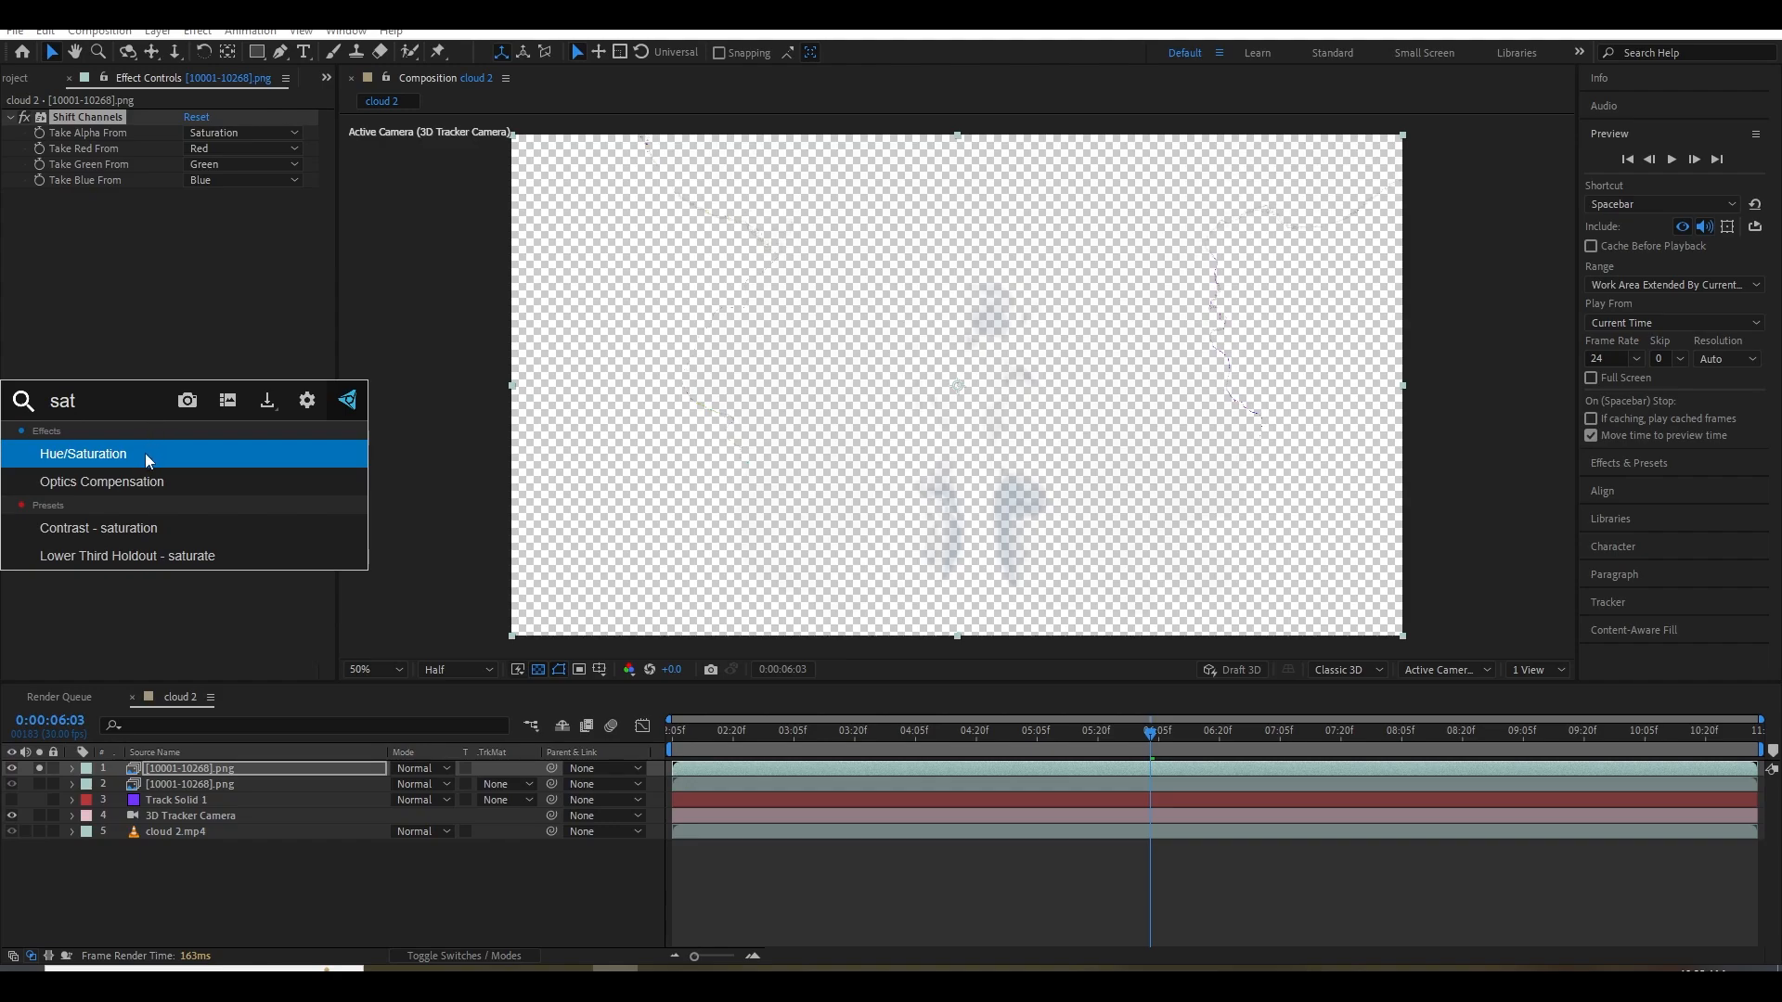
click(145, 453)
drag(65, 199, 101, 113)
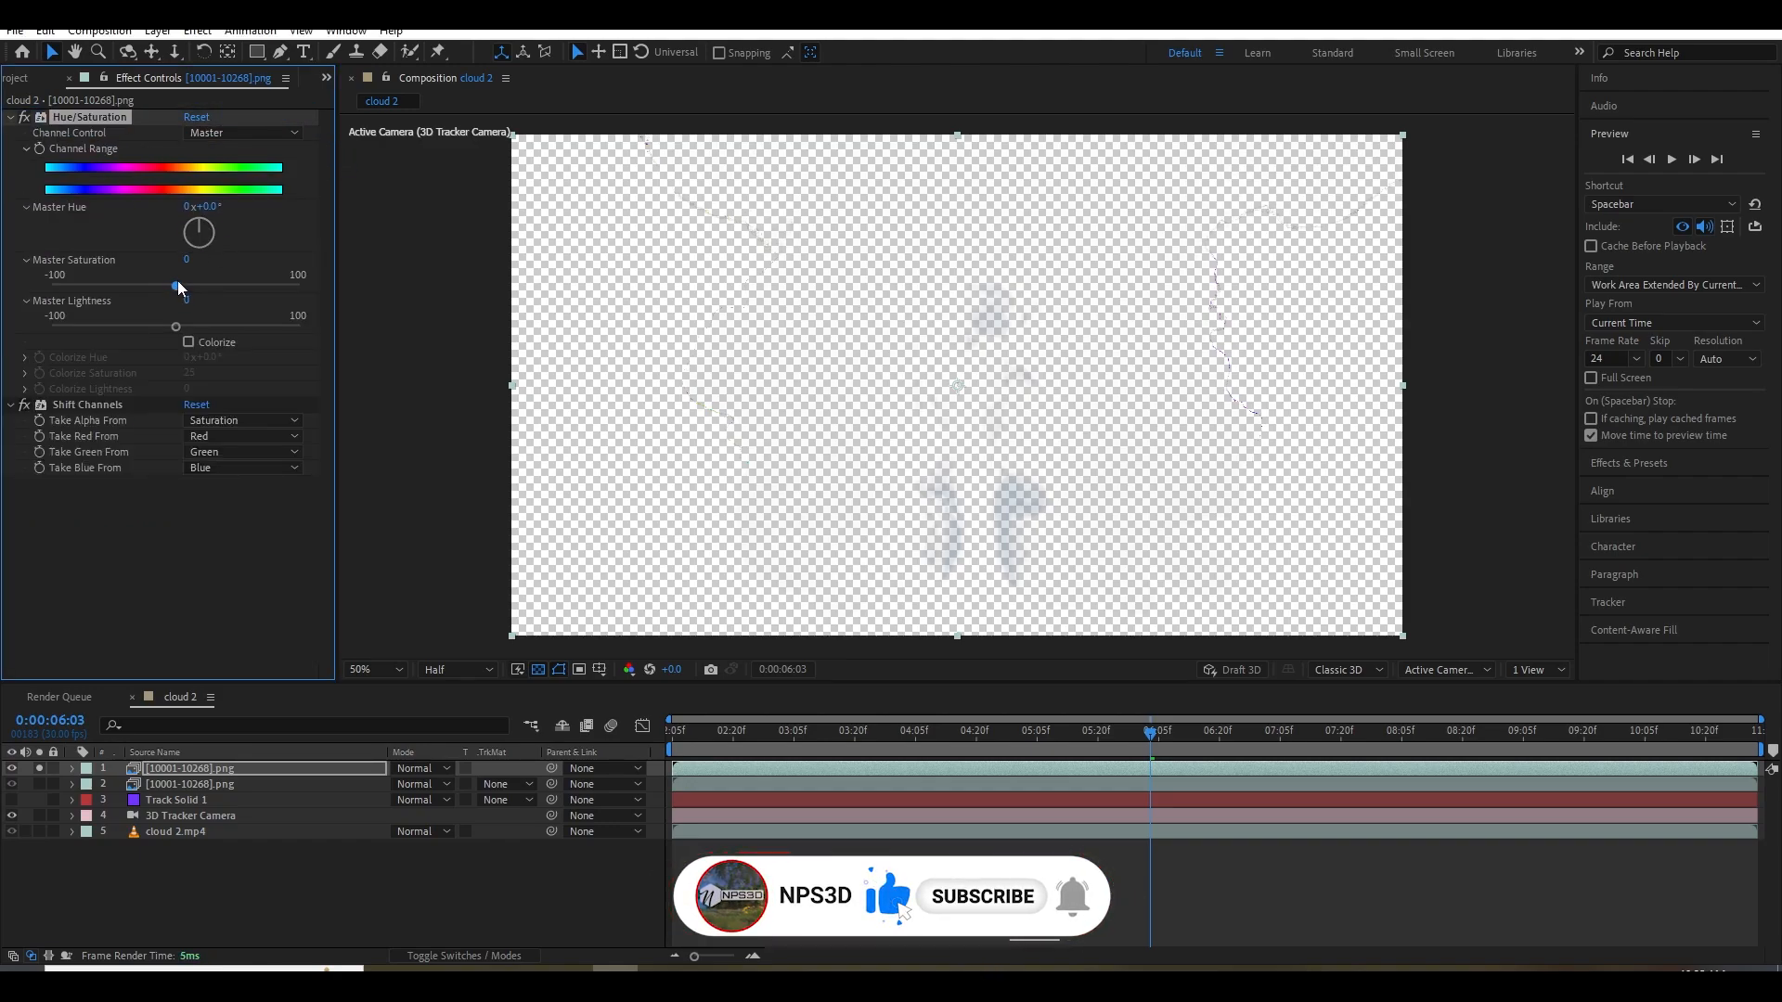
drag(177, 284, 268, 283)
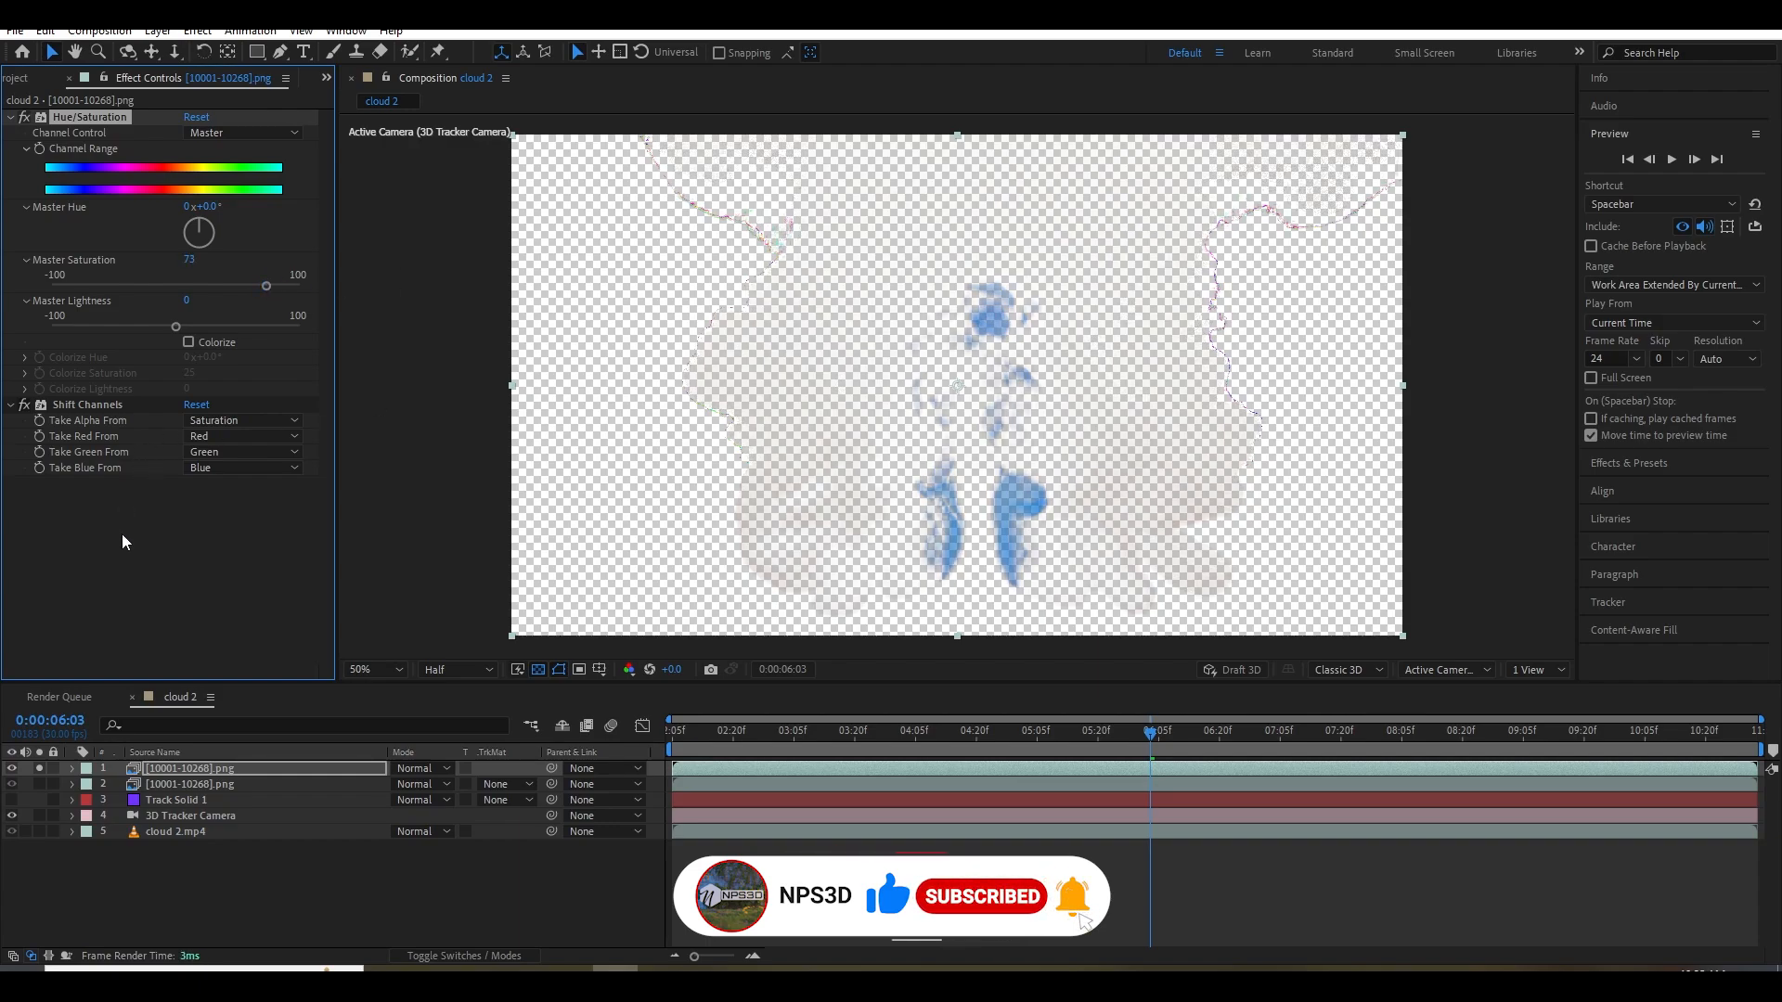
Add Curves between Hue/Saturation and Shift Channels, shape an RGB S-curve to strengthen the blue areas, and collapse the effect.
key(ctrl+space)
text(v)
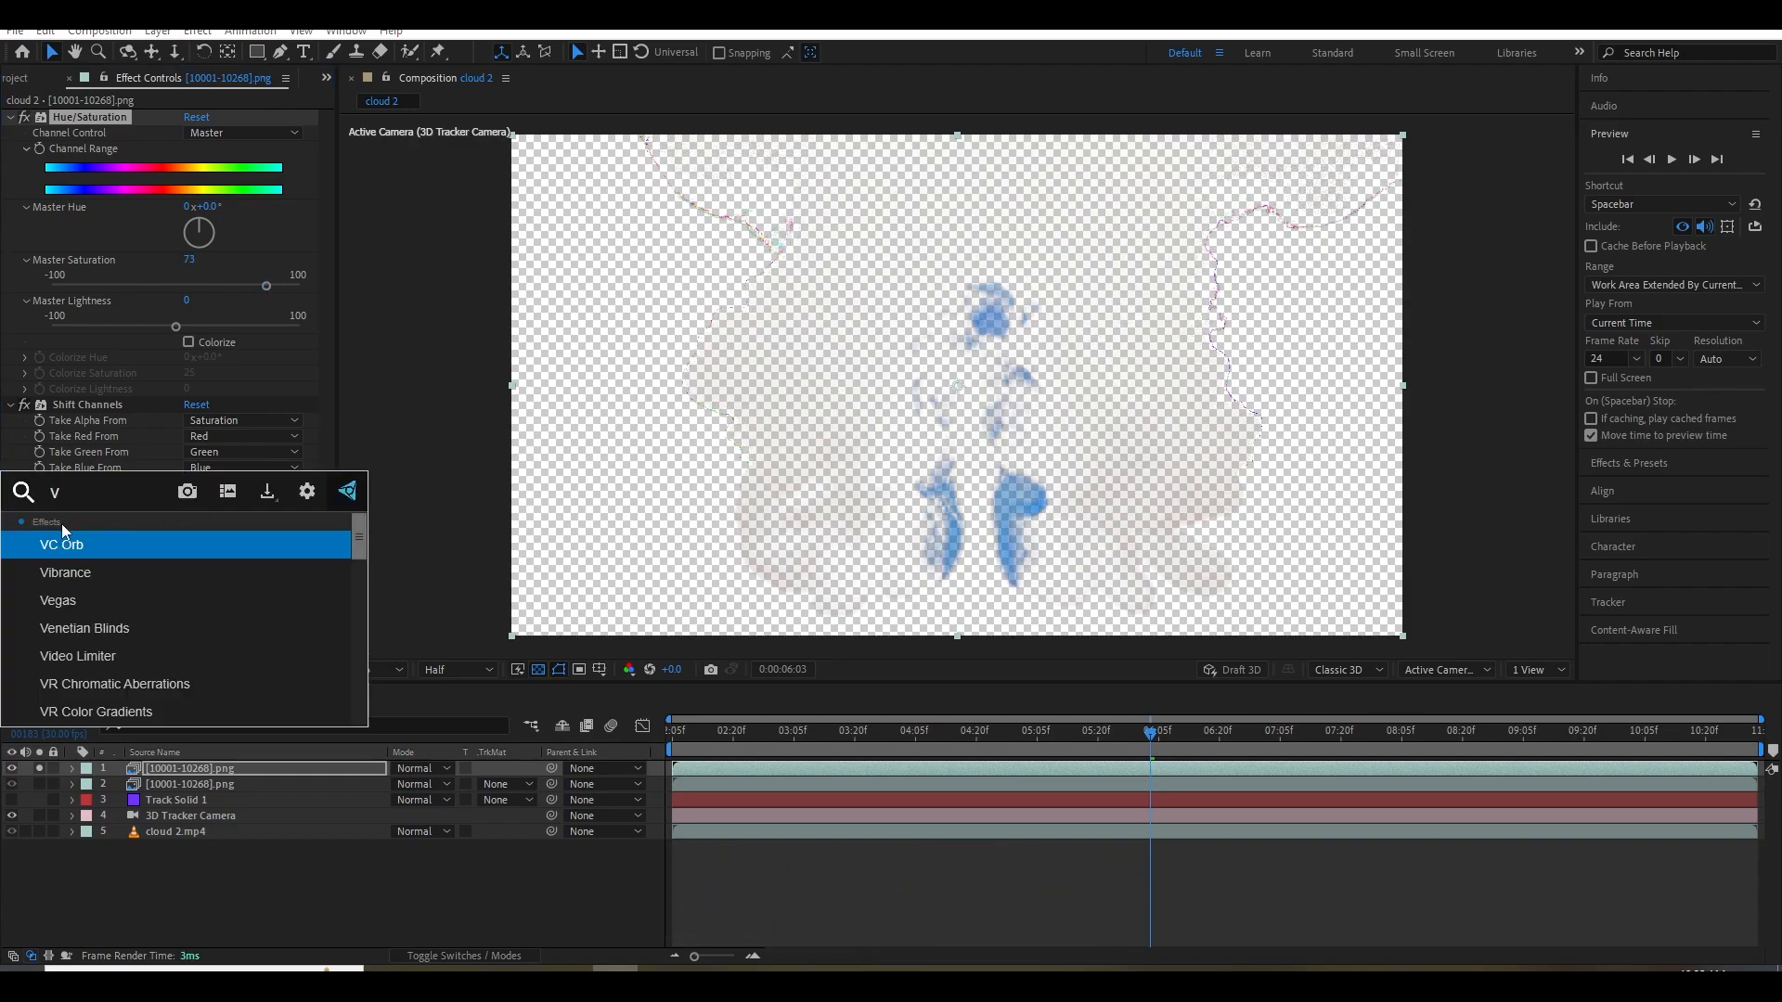
drag(64, 484, 121, 303)
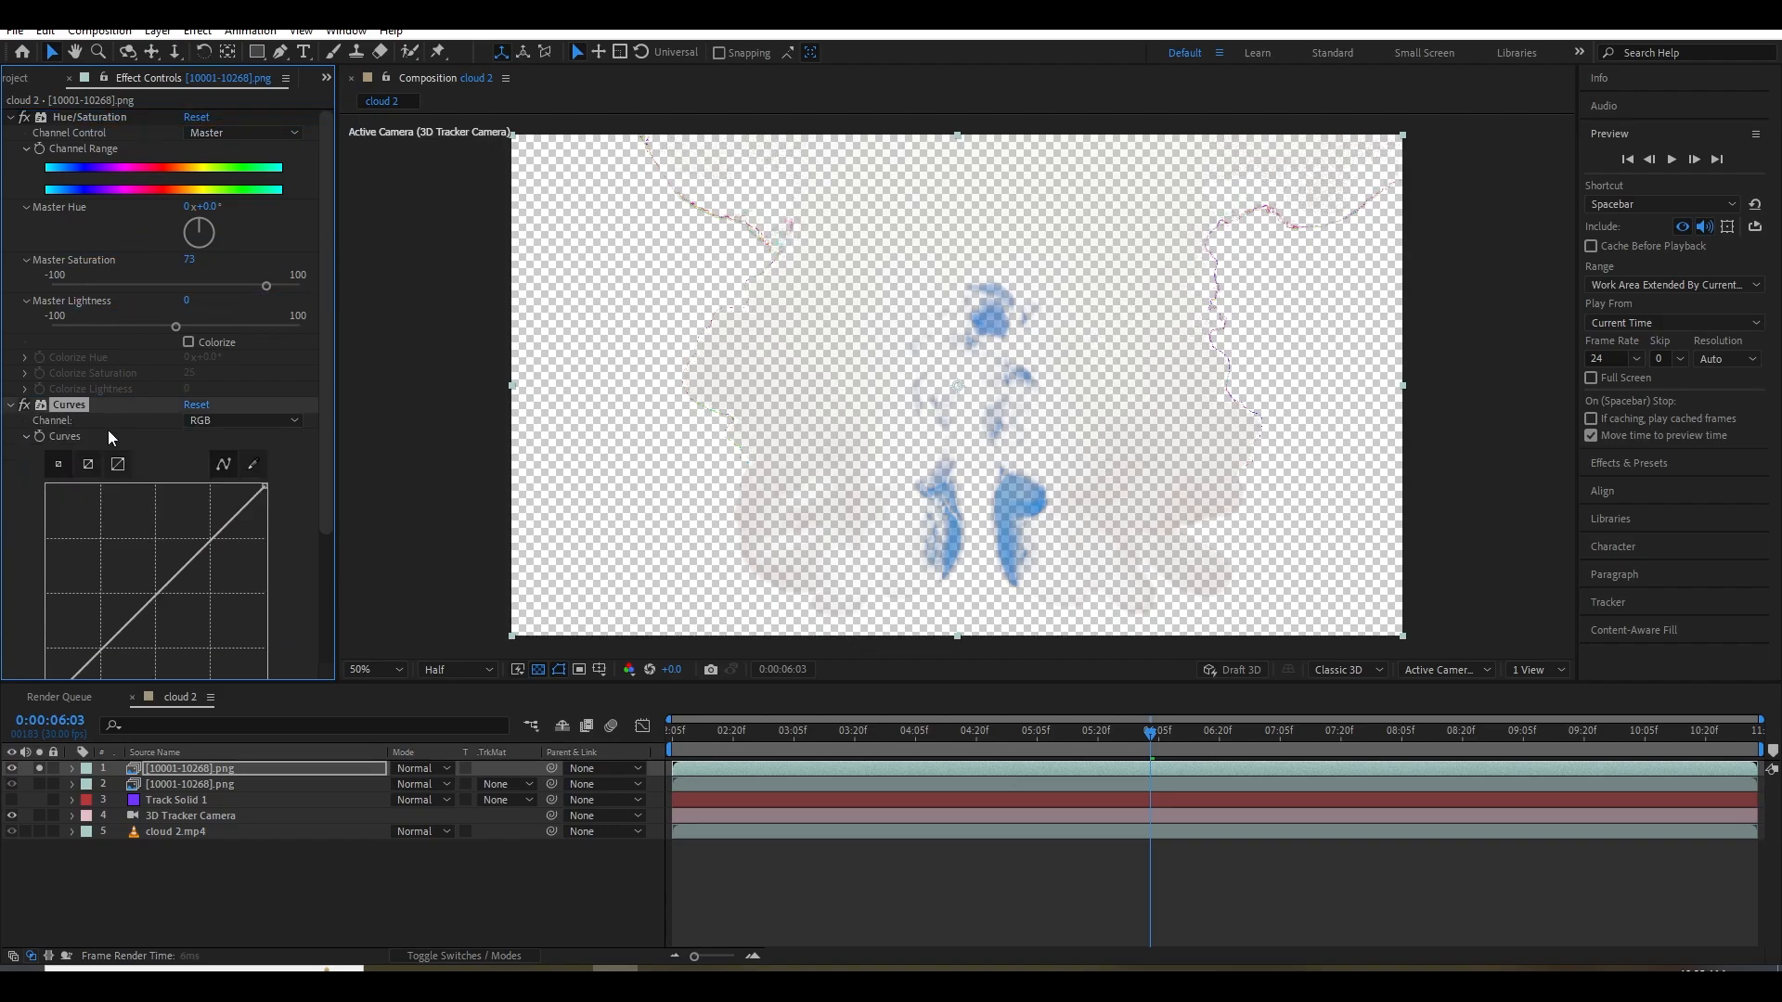
scroll(100, 501, down, 3)
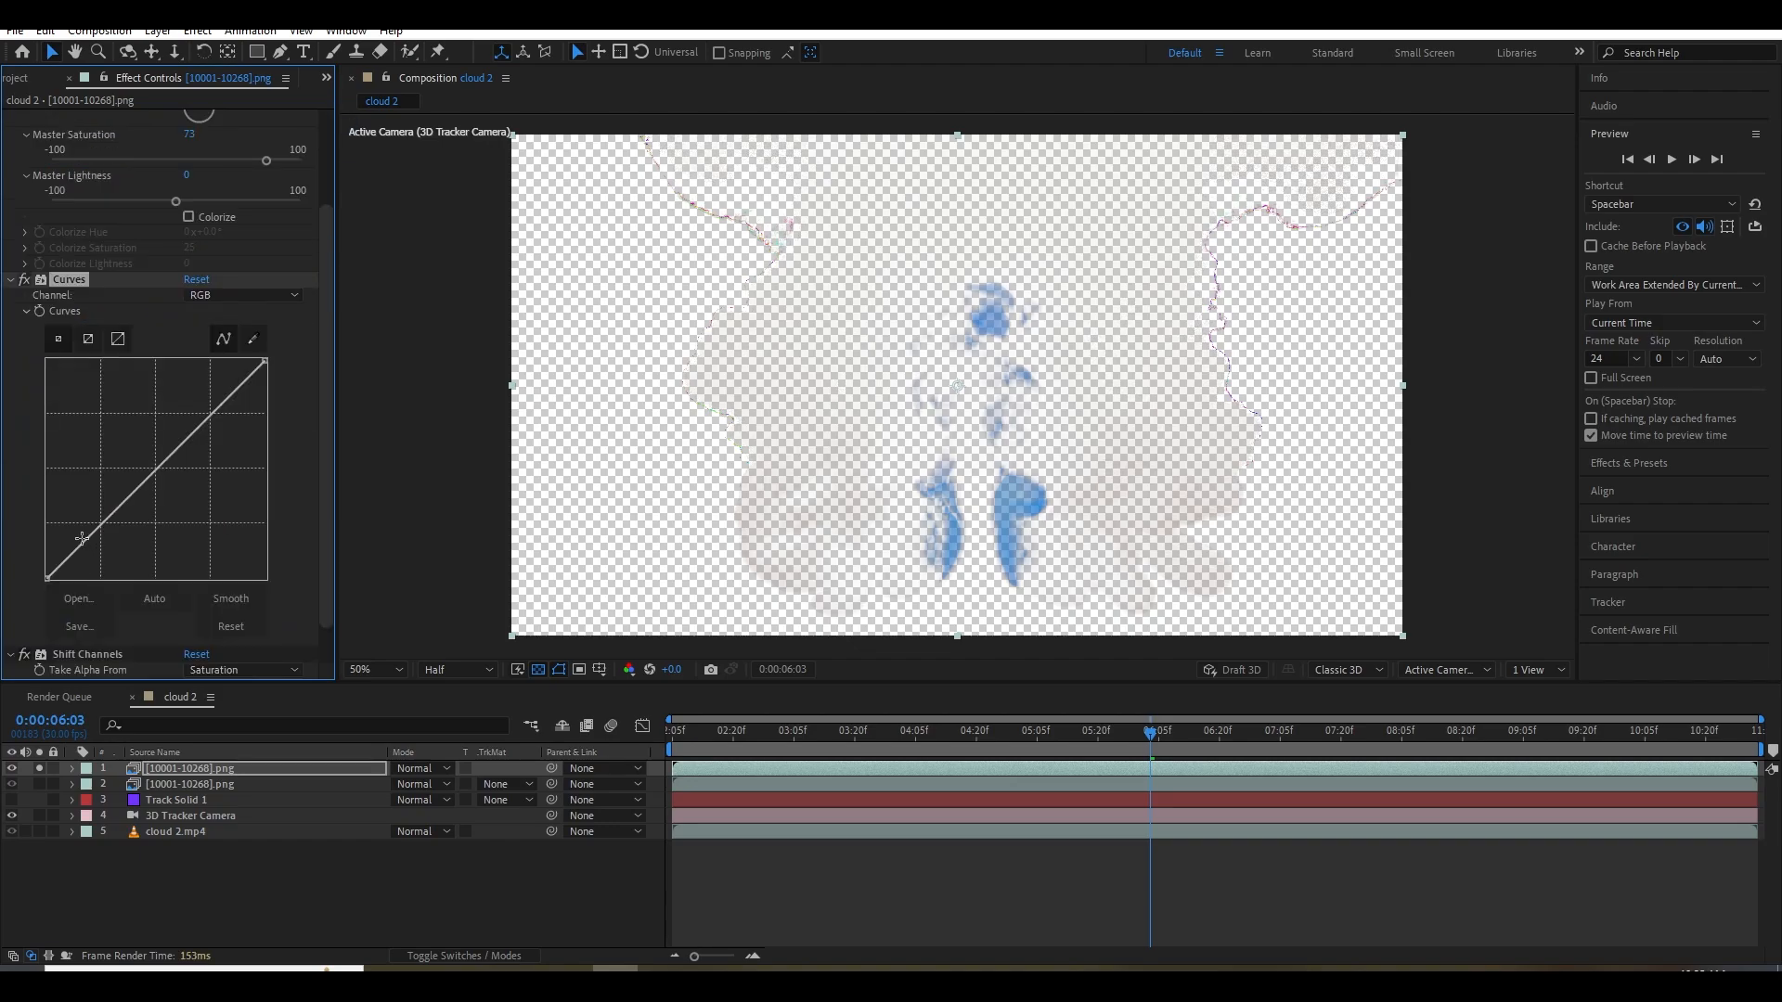
mouse_move(82, 538)
mouse_down()
mouse_move(96, 573)
mouse_move(90, 549)
mouse_up()
drag(158, 472, 154, 442)
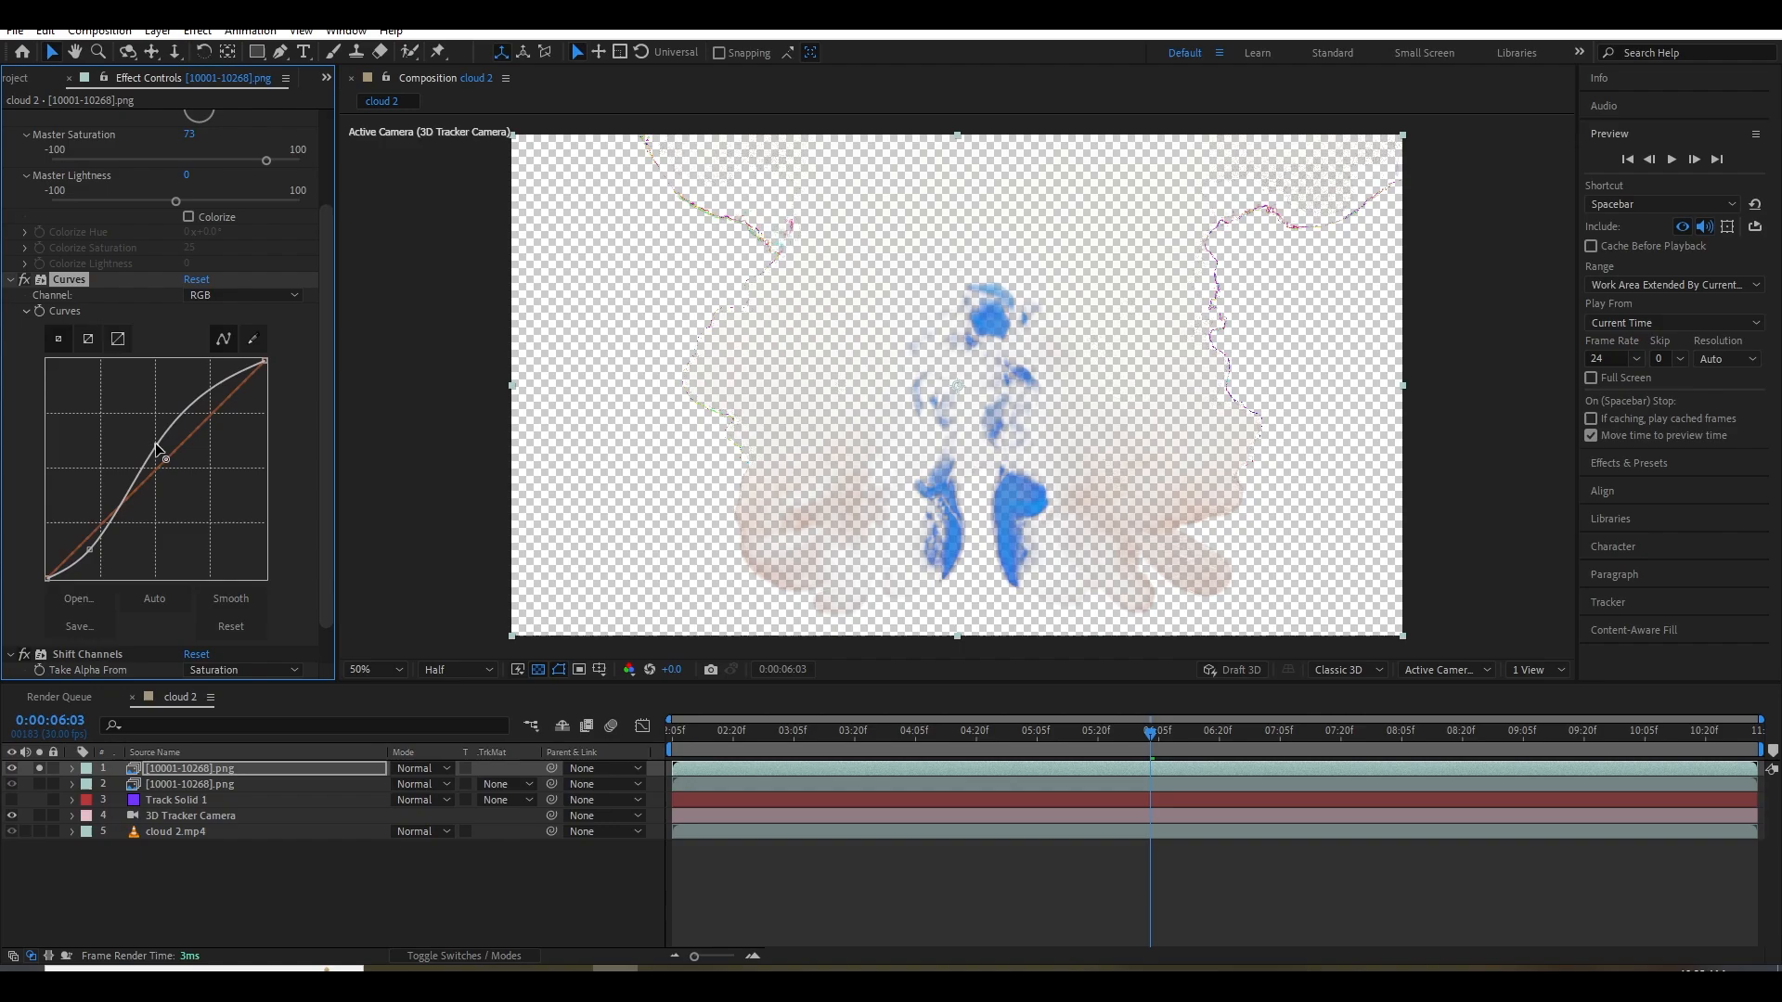
click(26, 280)
Compare the blue glow copy with the full composite, solo it again and apply Matte Choker to it.
click(39, 768)
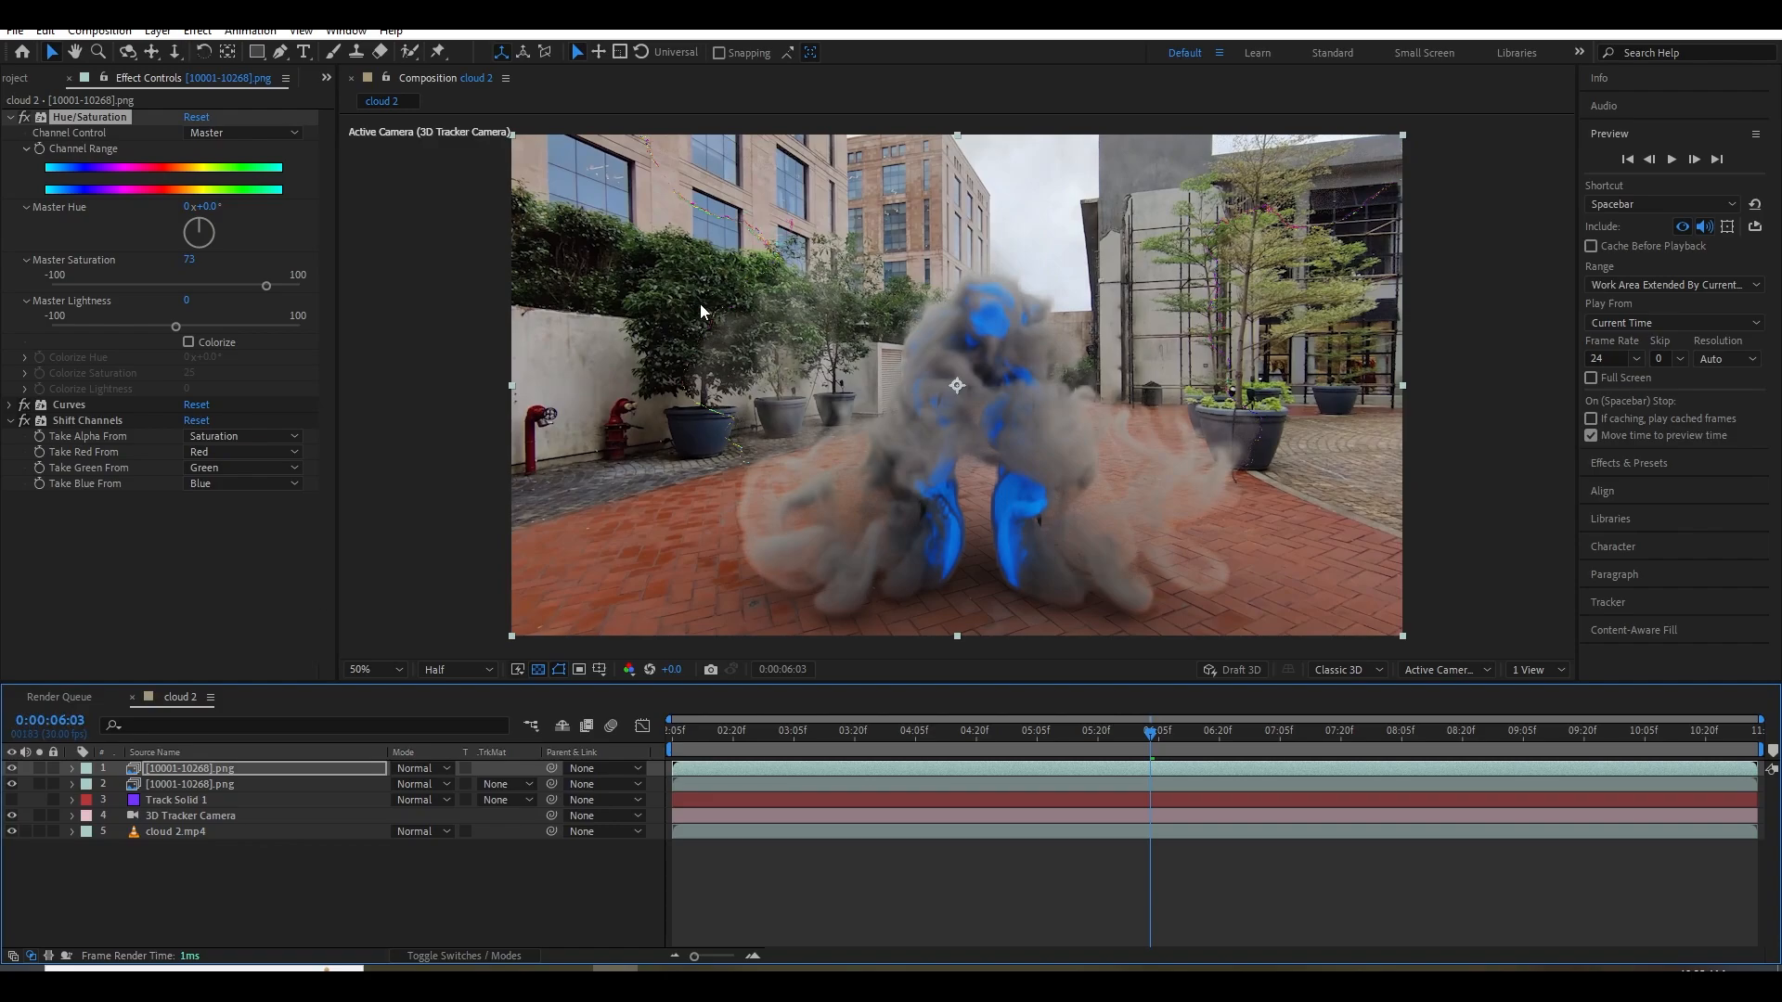
click(39, 768)
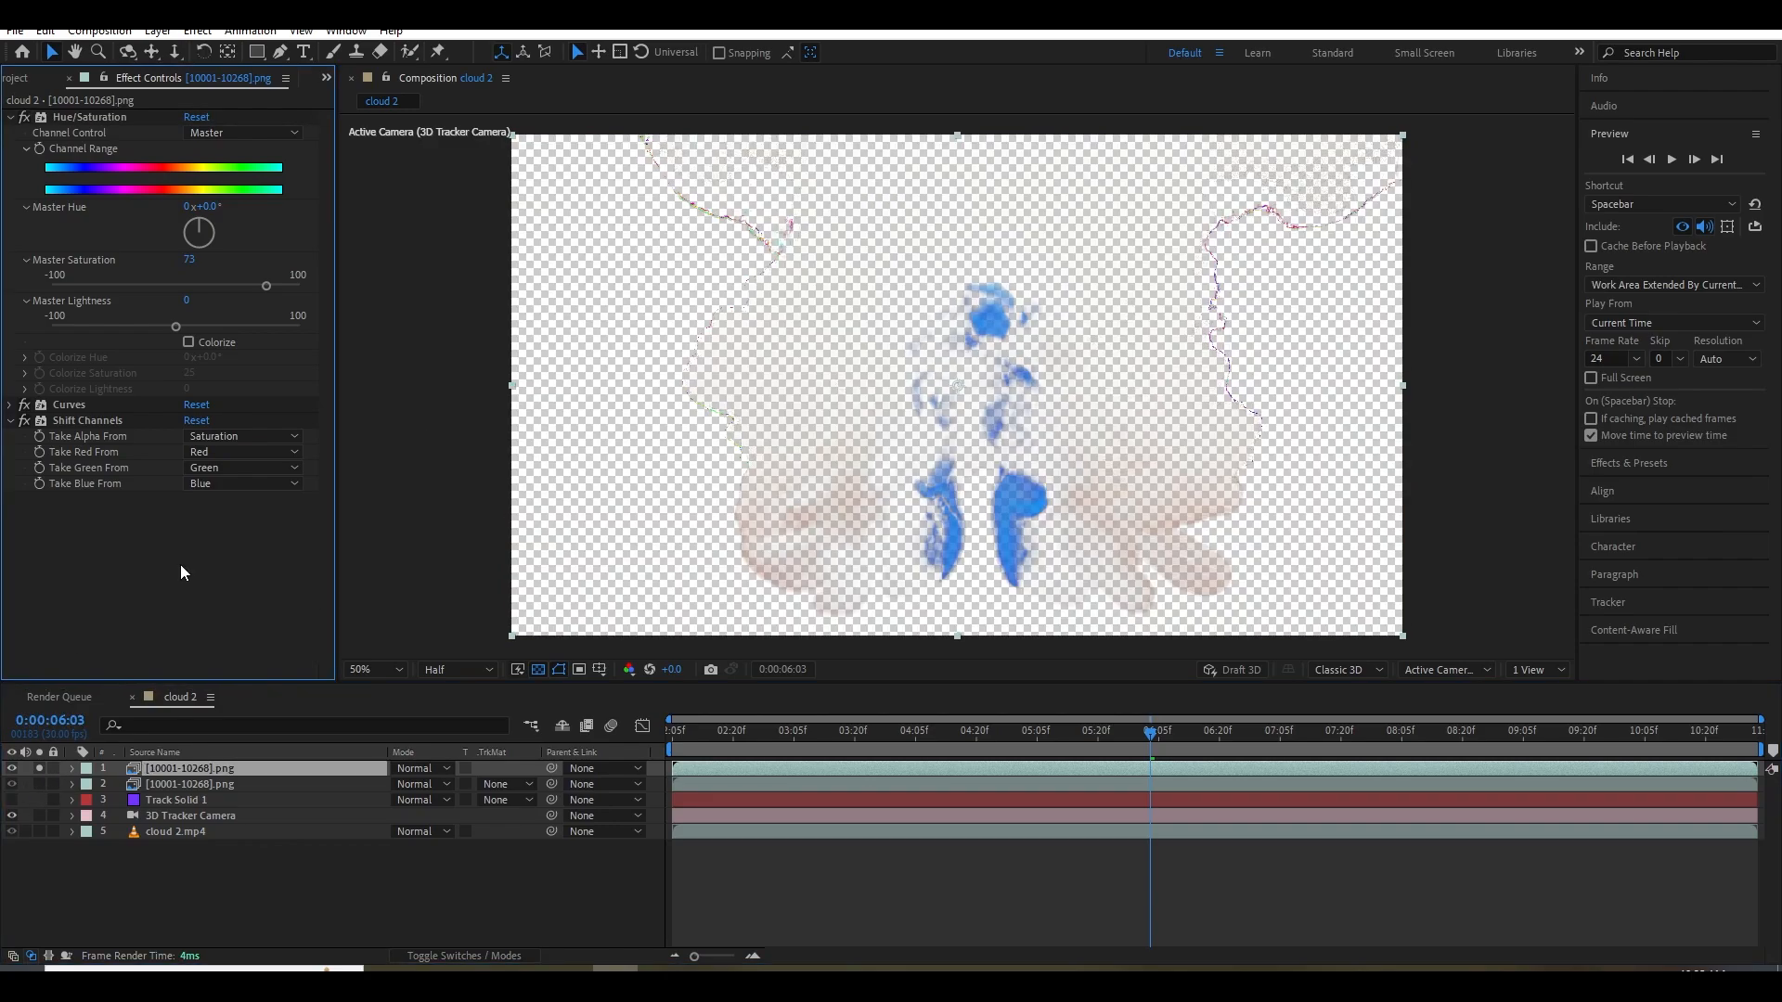
key(ctrl+space)
text(matt)
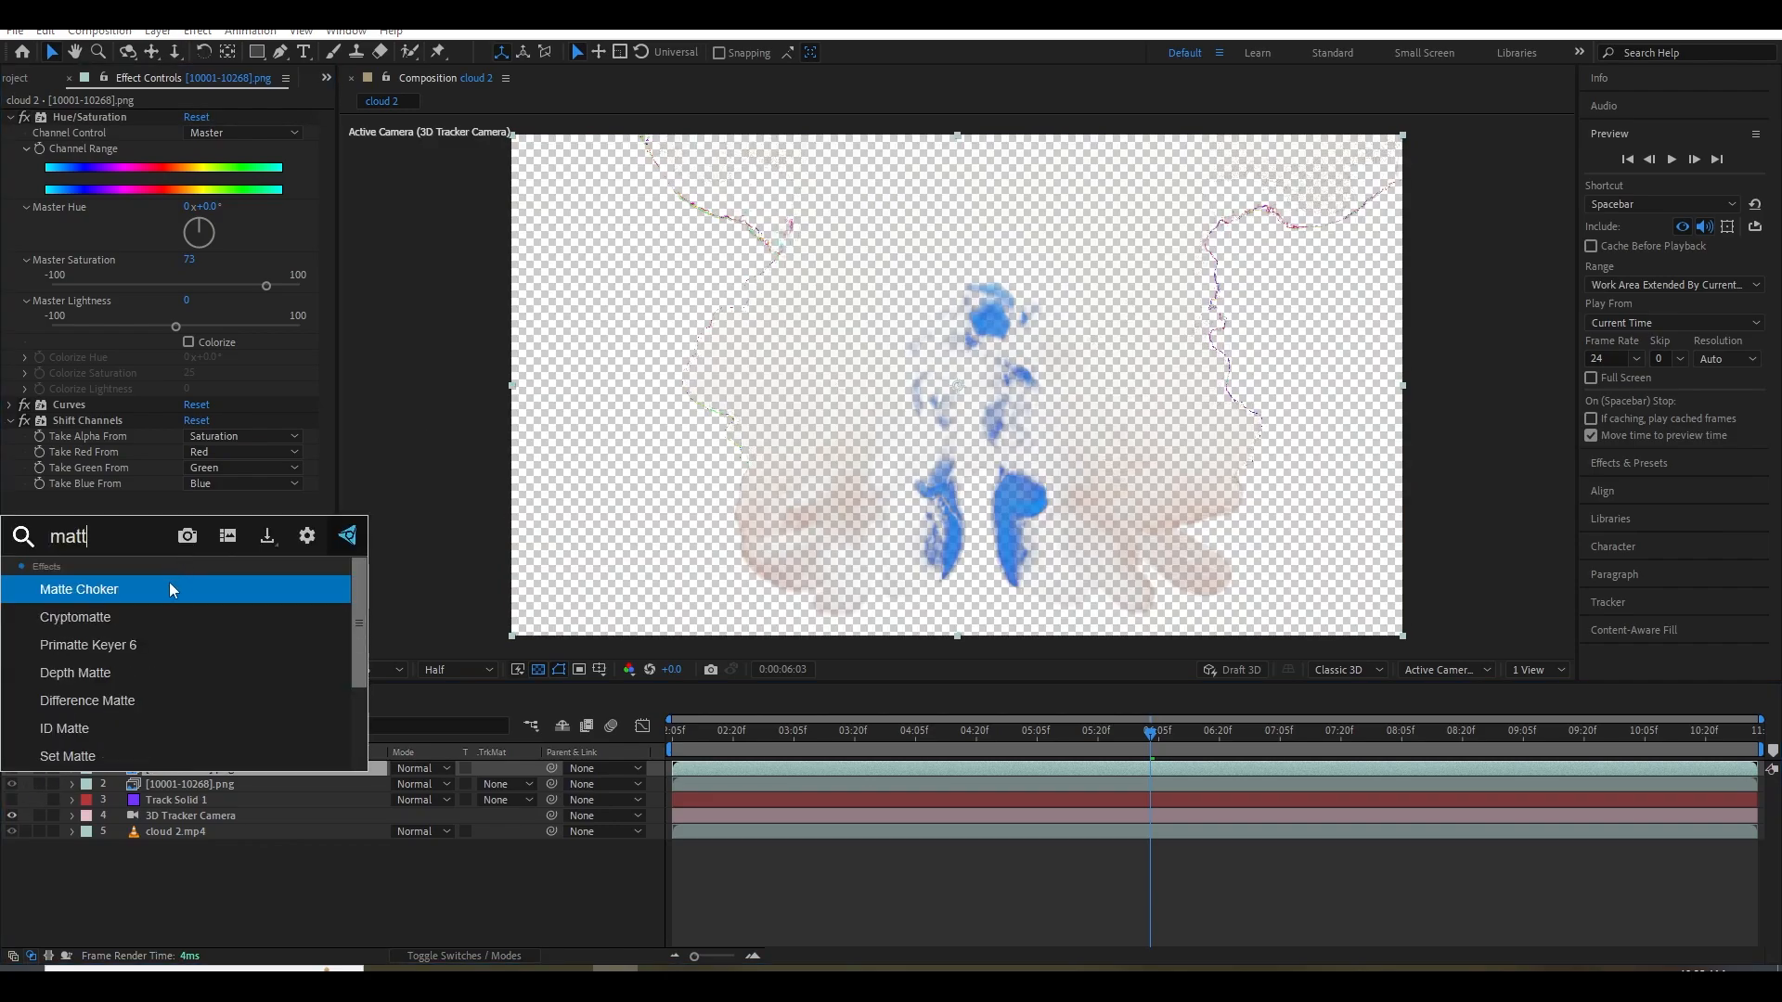
click(158, 589)
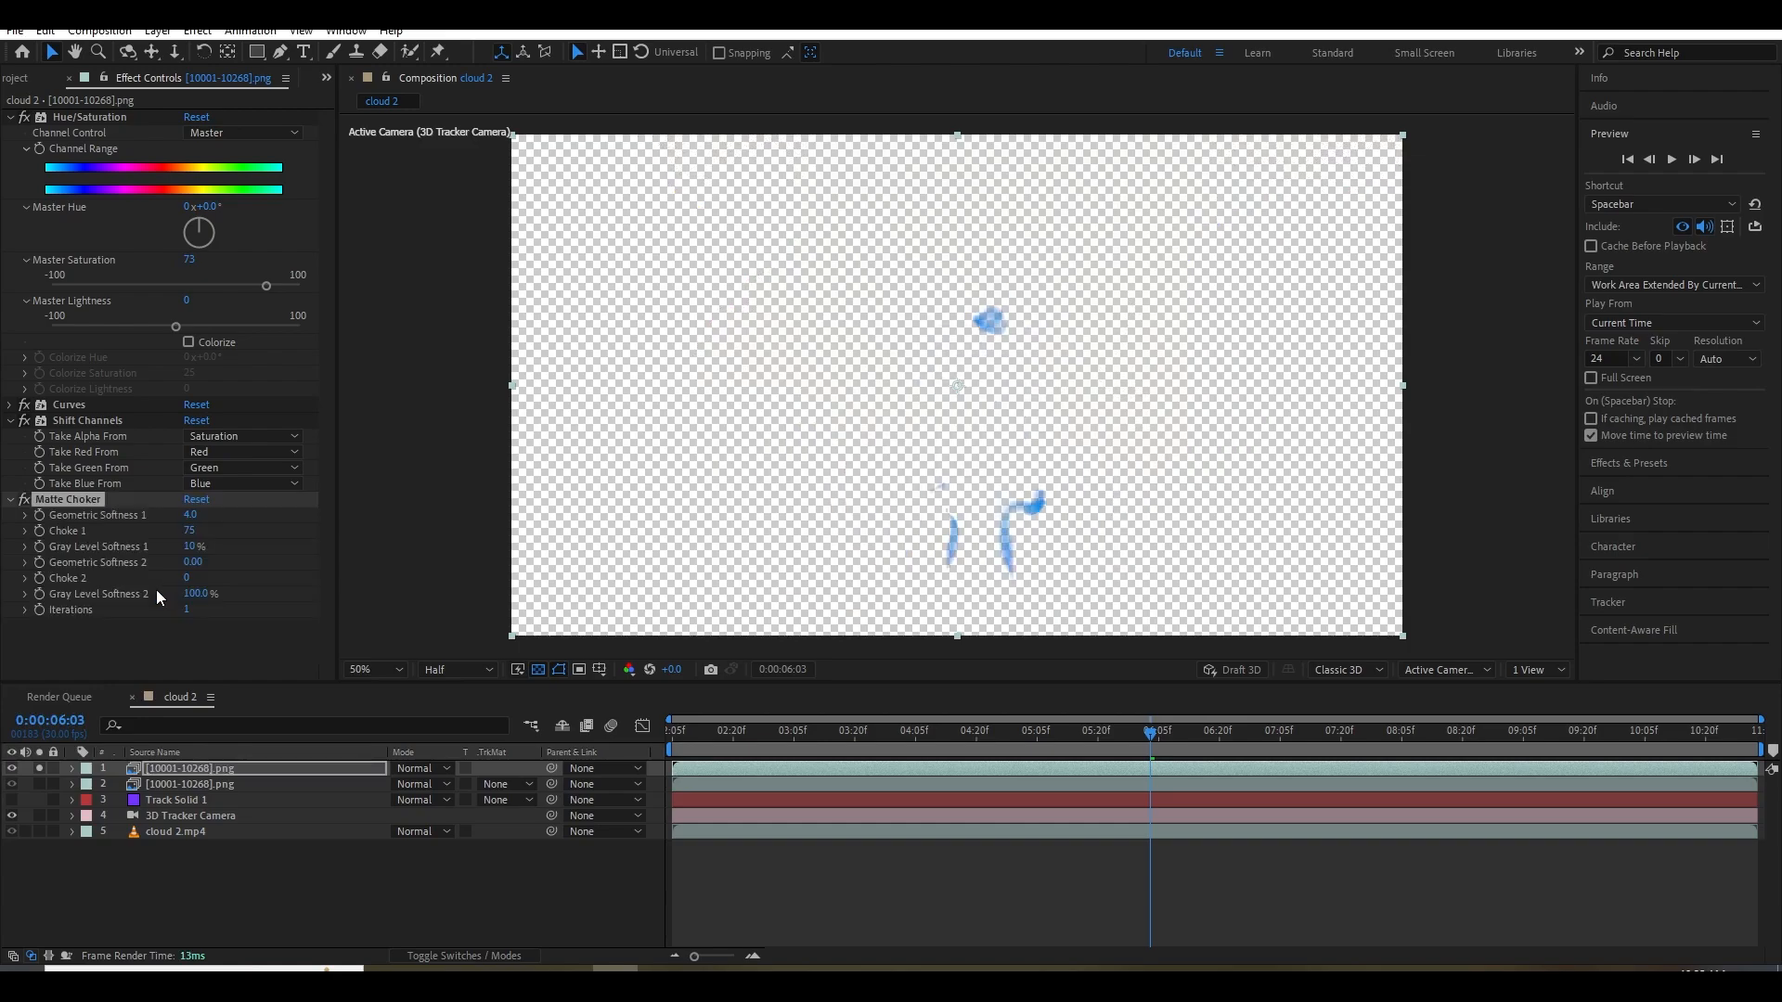
Set Matte Choker's Geometric Softness 1 to 2 on the blue glow copy and collapse all four of its effects.
click(189, 517)
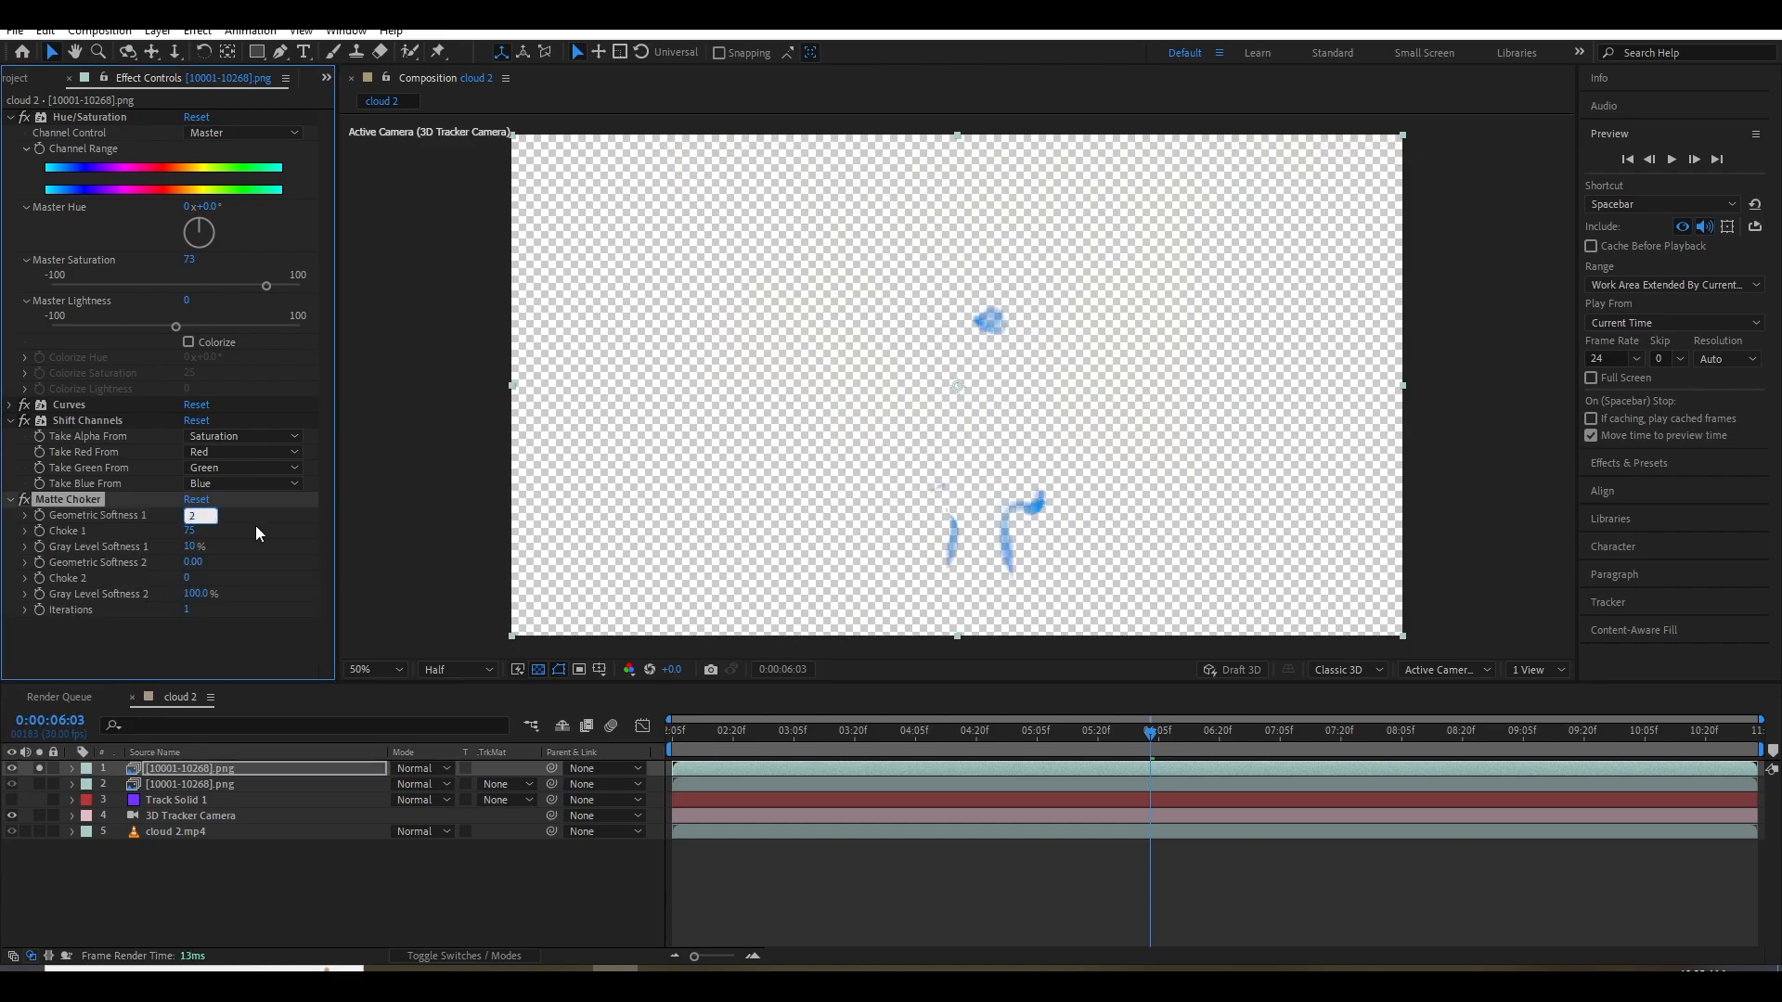
text(2)
key(Return)
click(11, 407)
scroll(37, 461, down, 2)
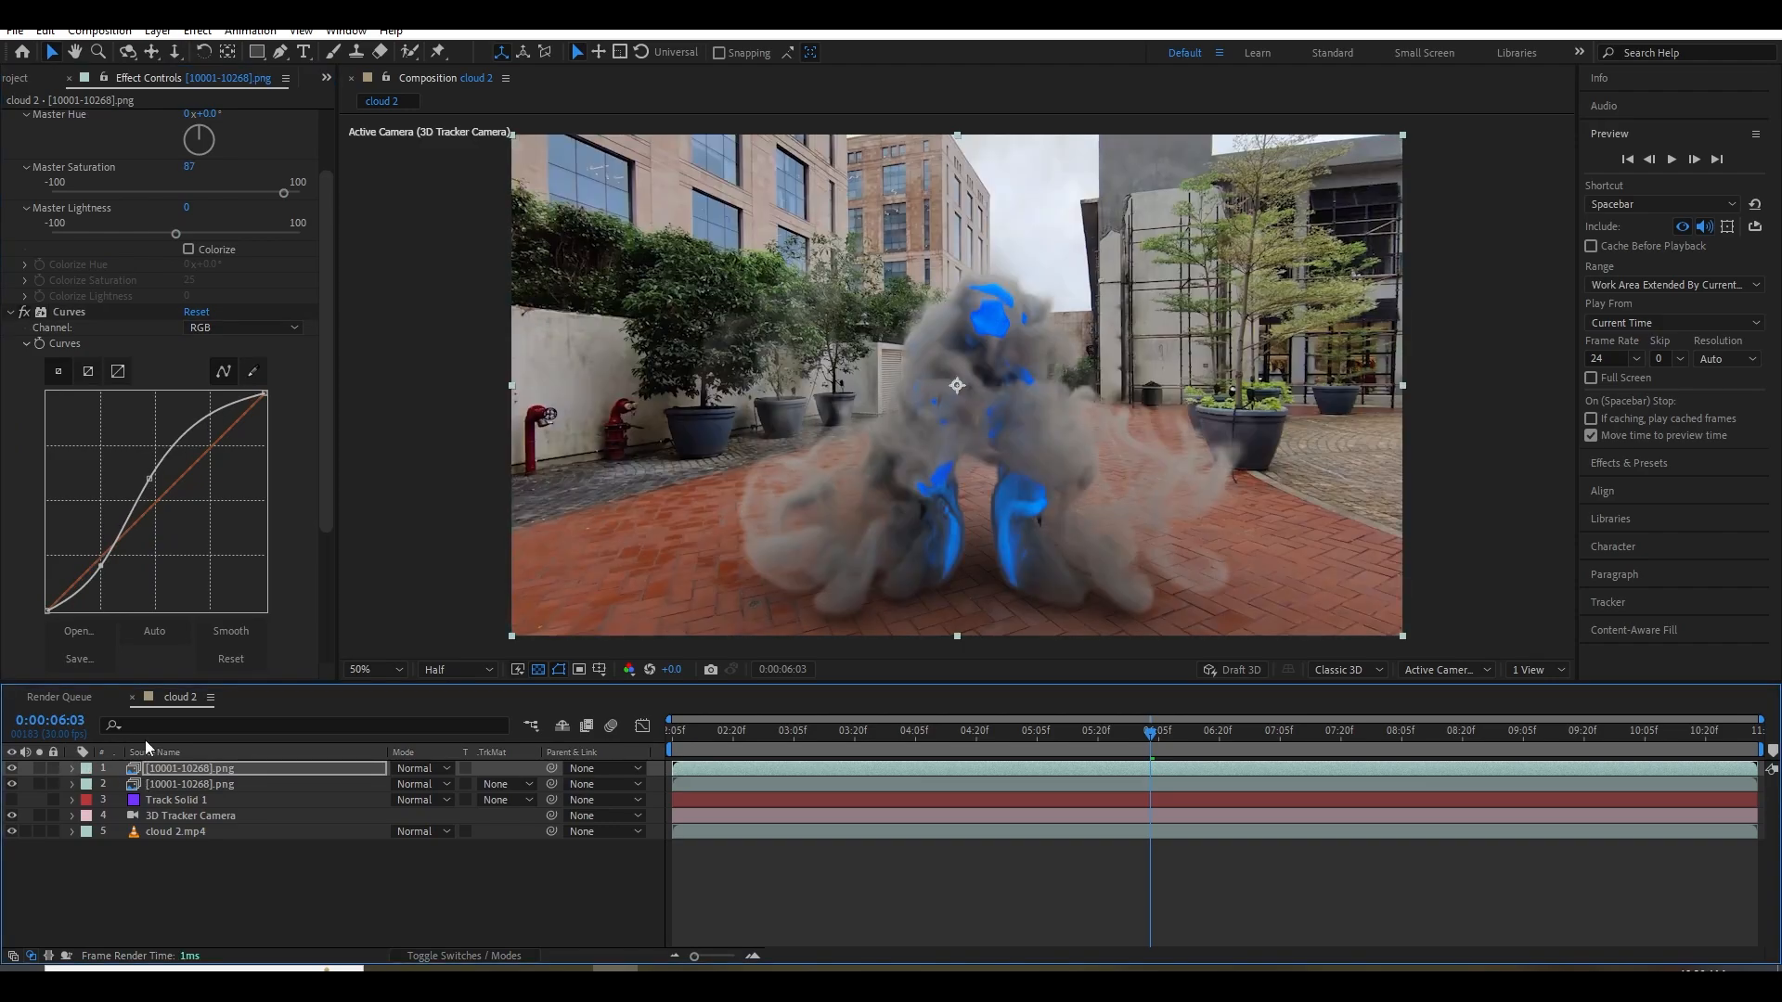
scroll(71, 248, up, 2)
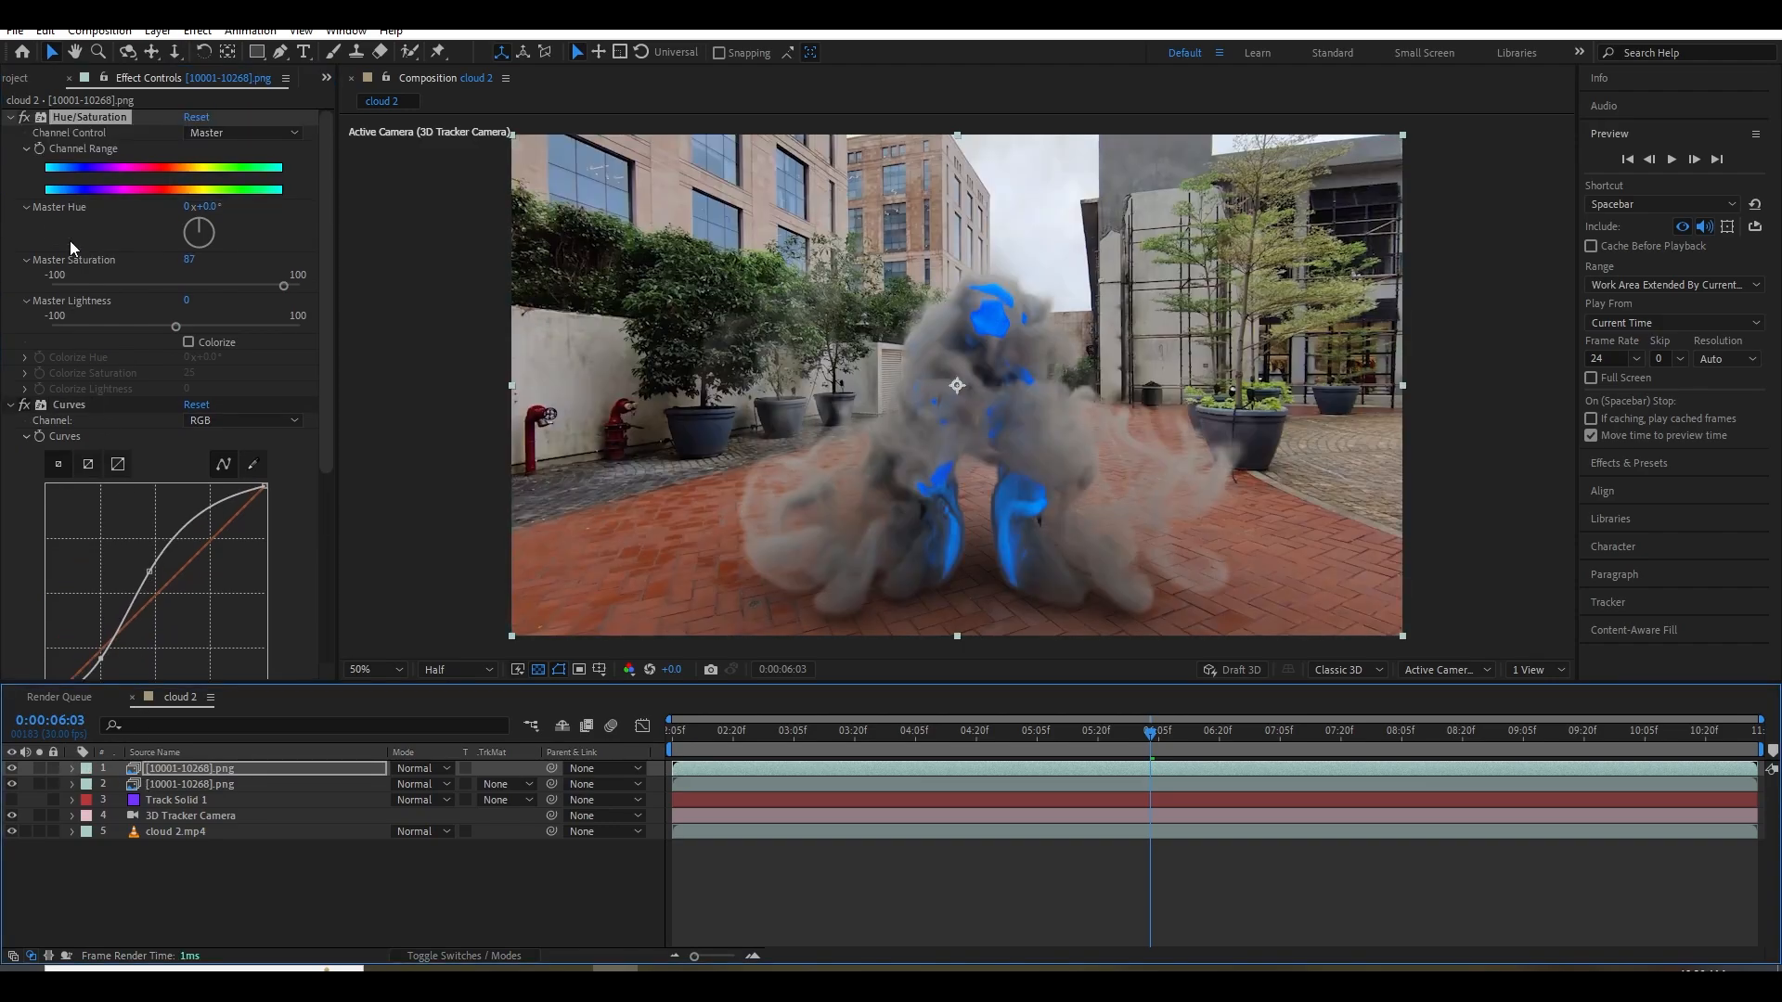
click(10, 117)
click(10, 132)
click(10, 148)
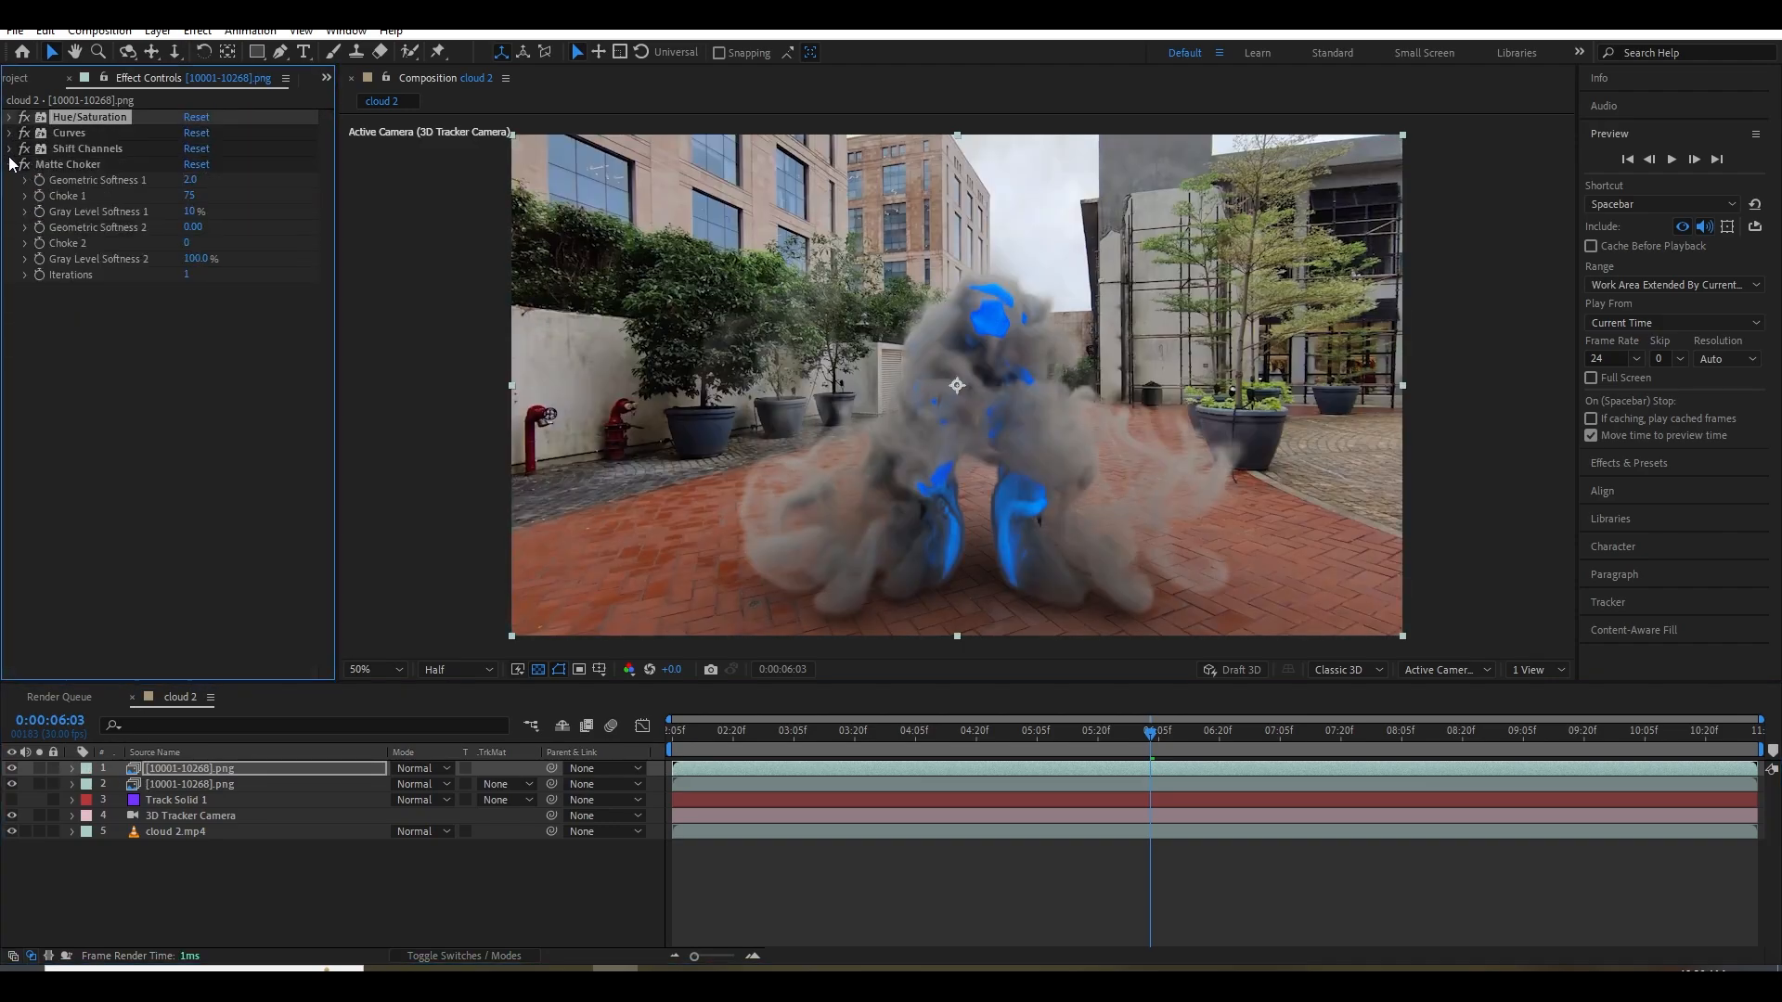
click(10, 164)
Apply Optical Glow to the blue copy with Size 1000, Amount 5 and Alpha Channel set to Extend (Unmult).
key(ctrl+space)
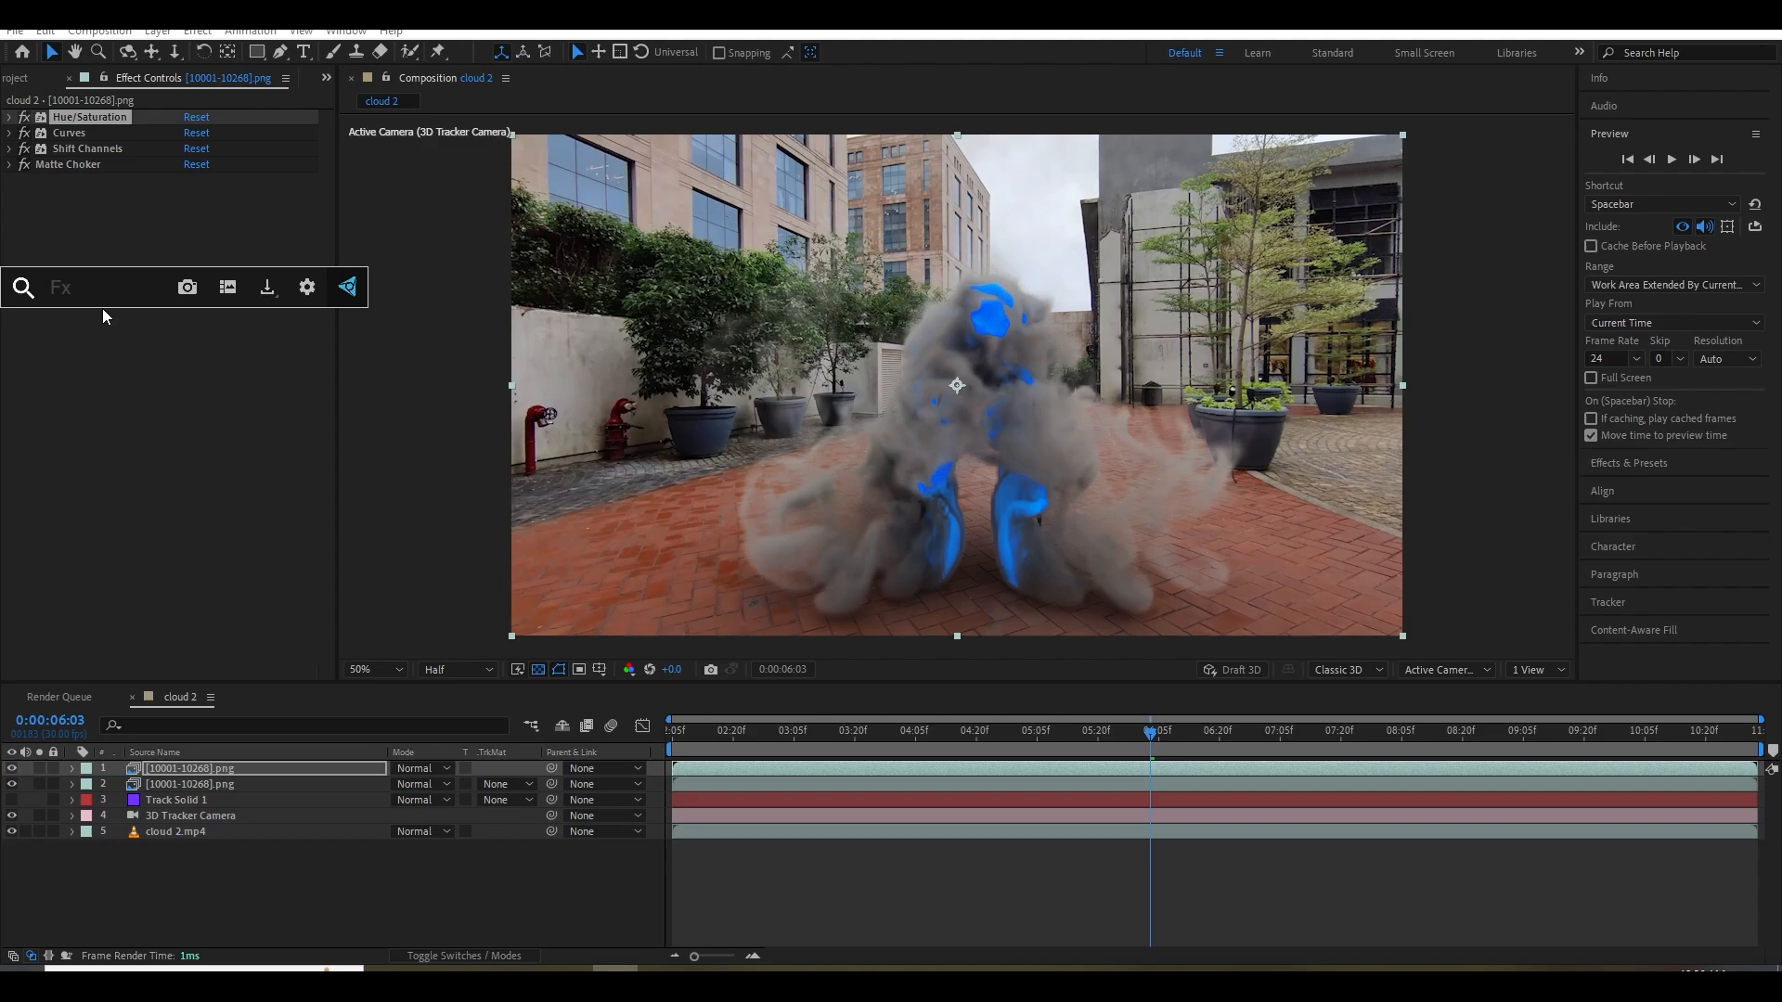
text(op)
click(95, 365)
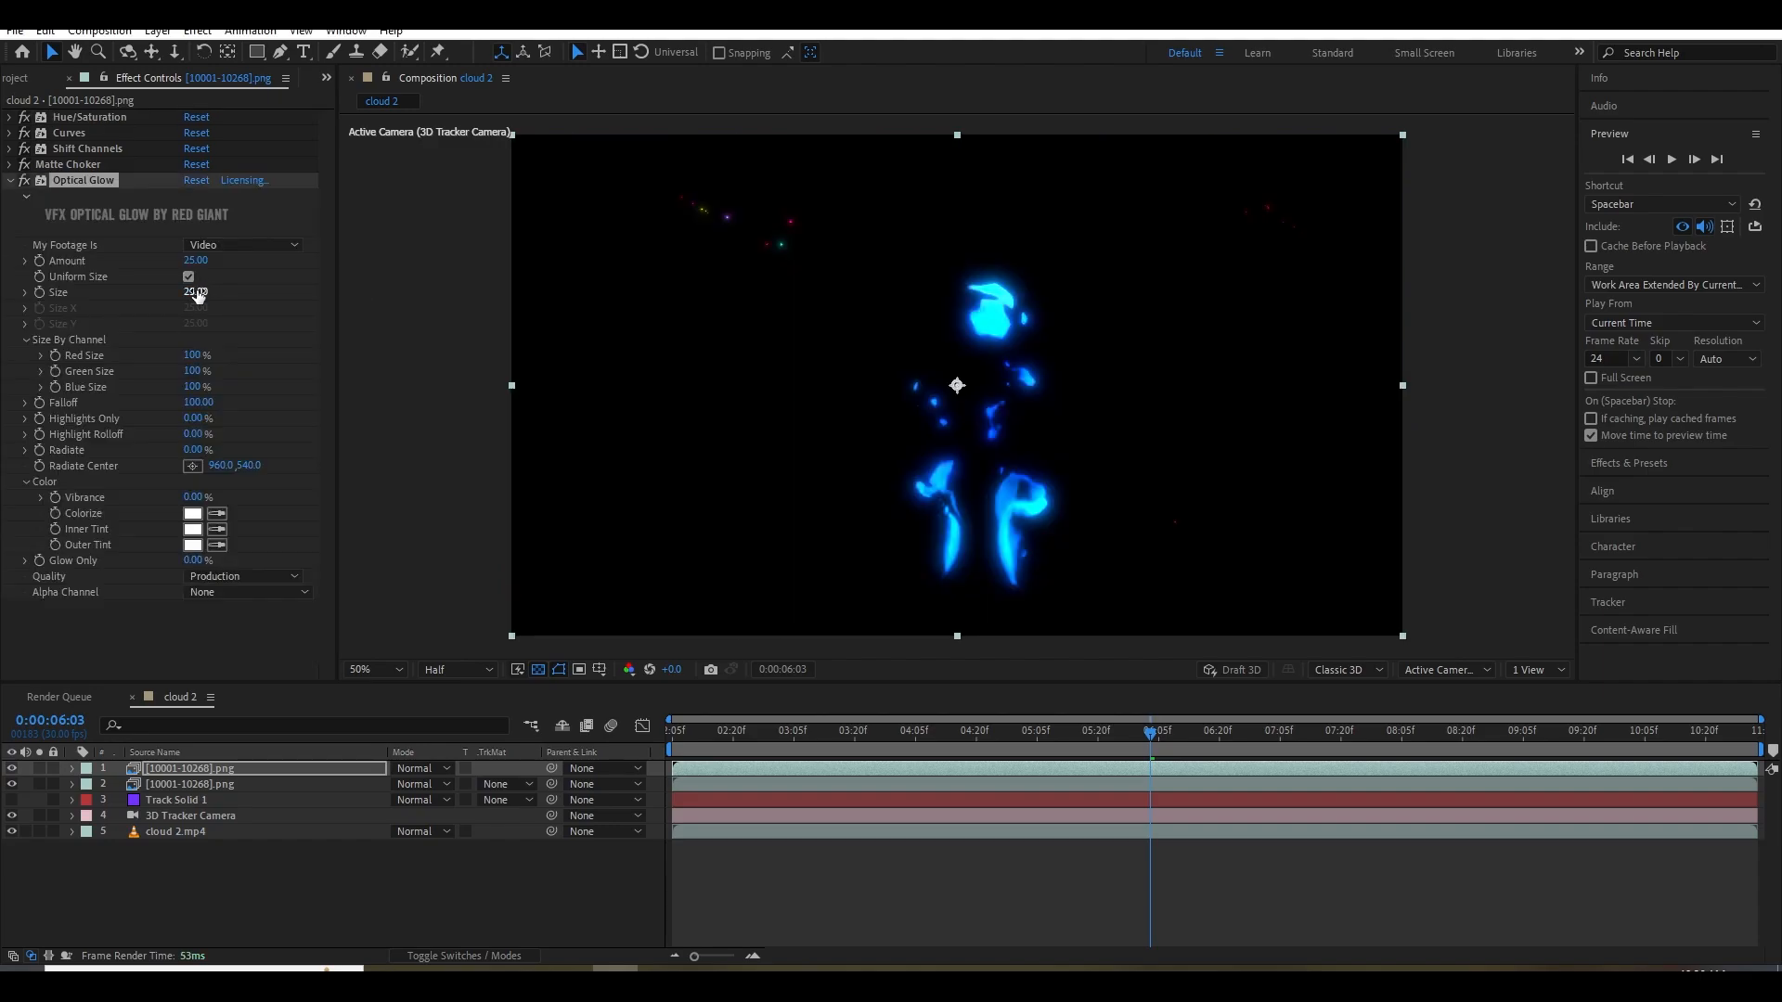
click(197, 294)
text(100)
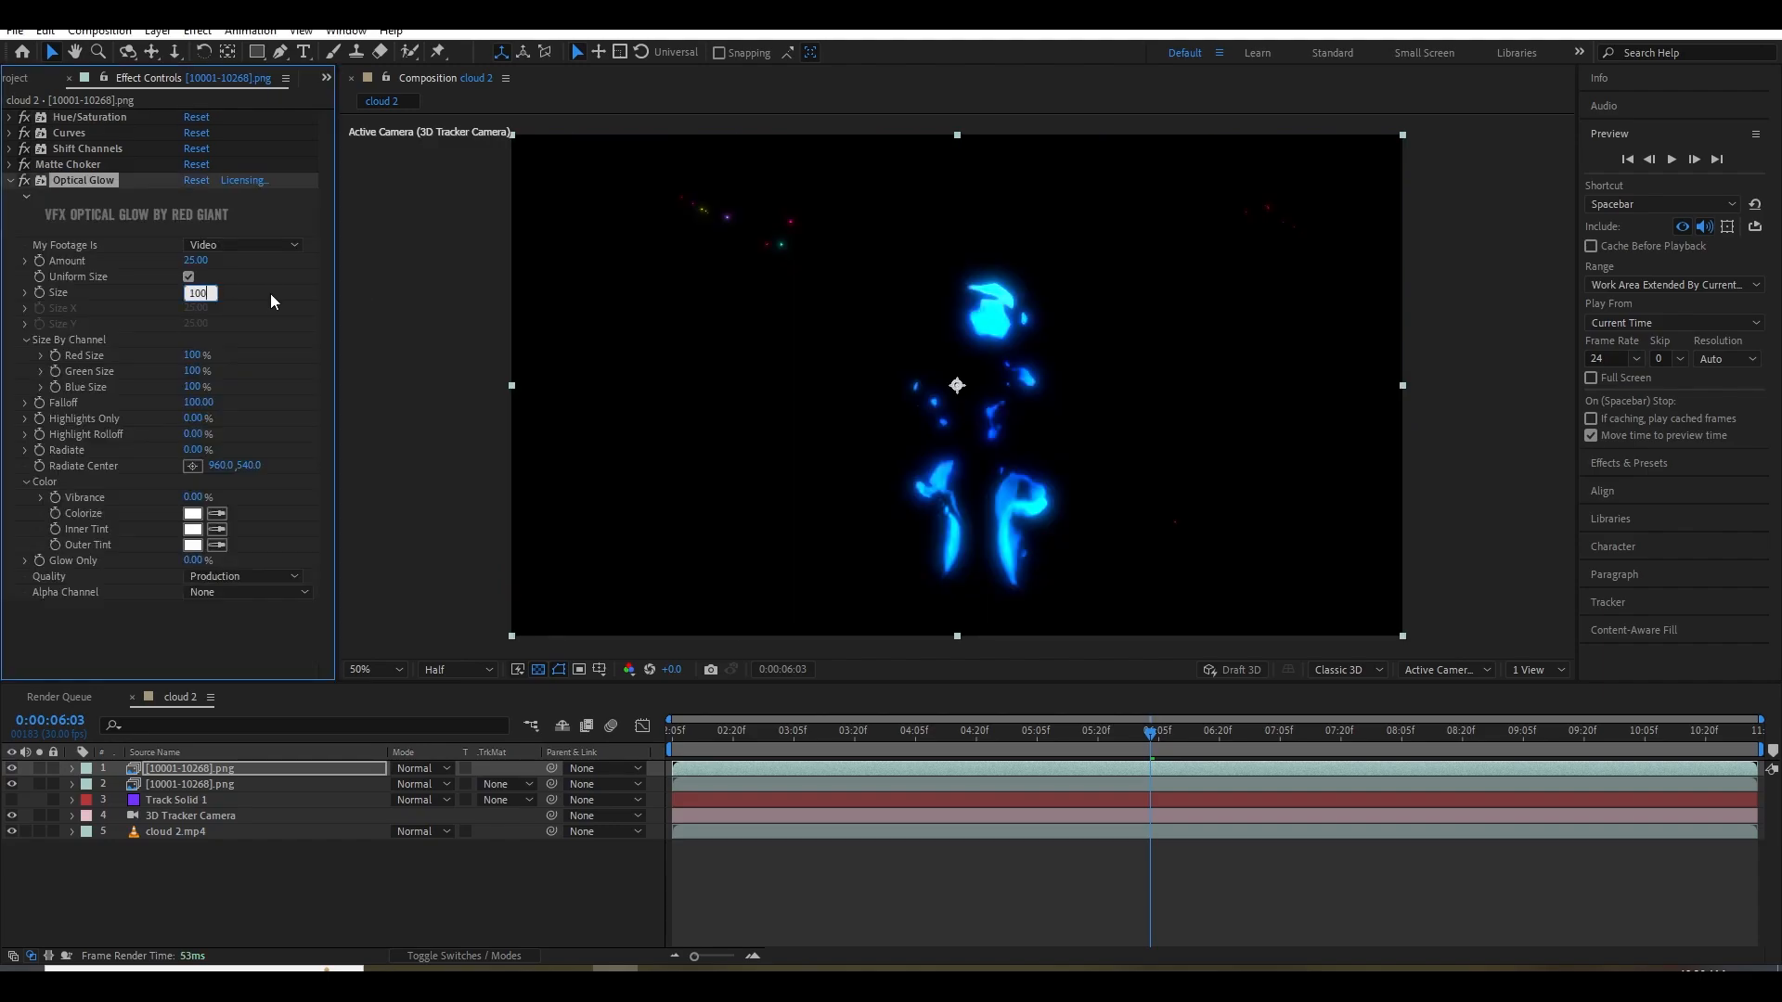
text(0)
key(Return)
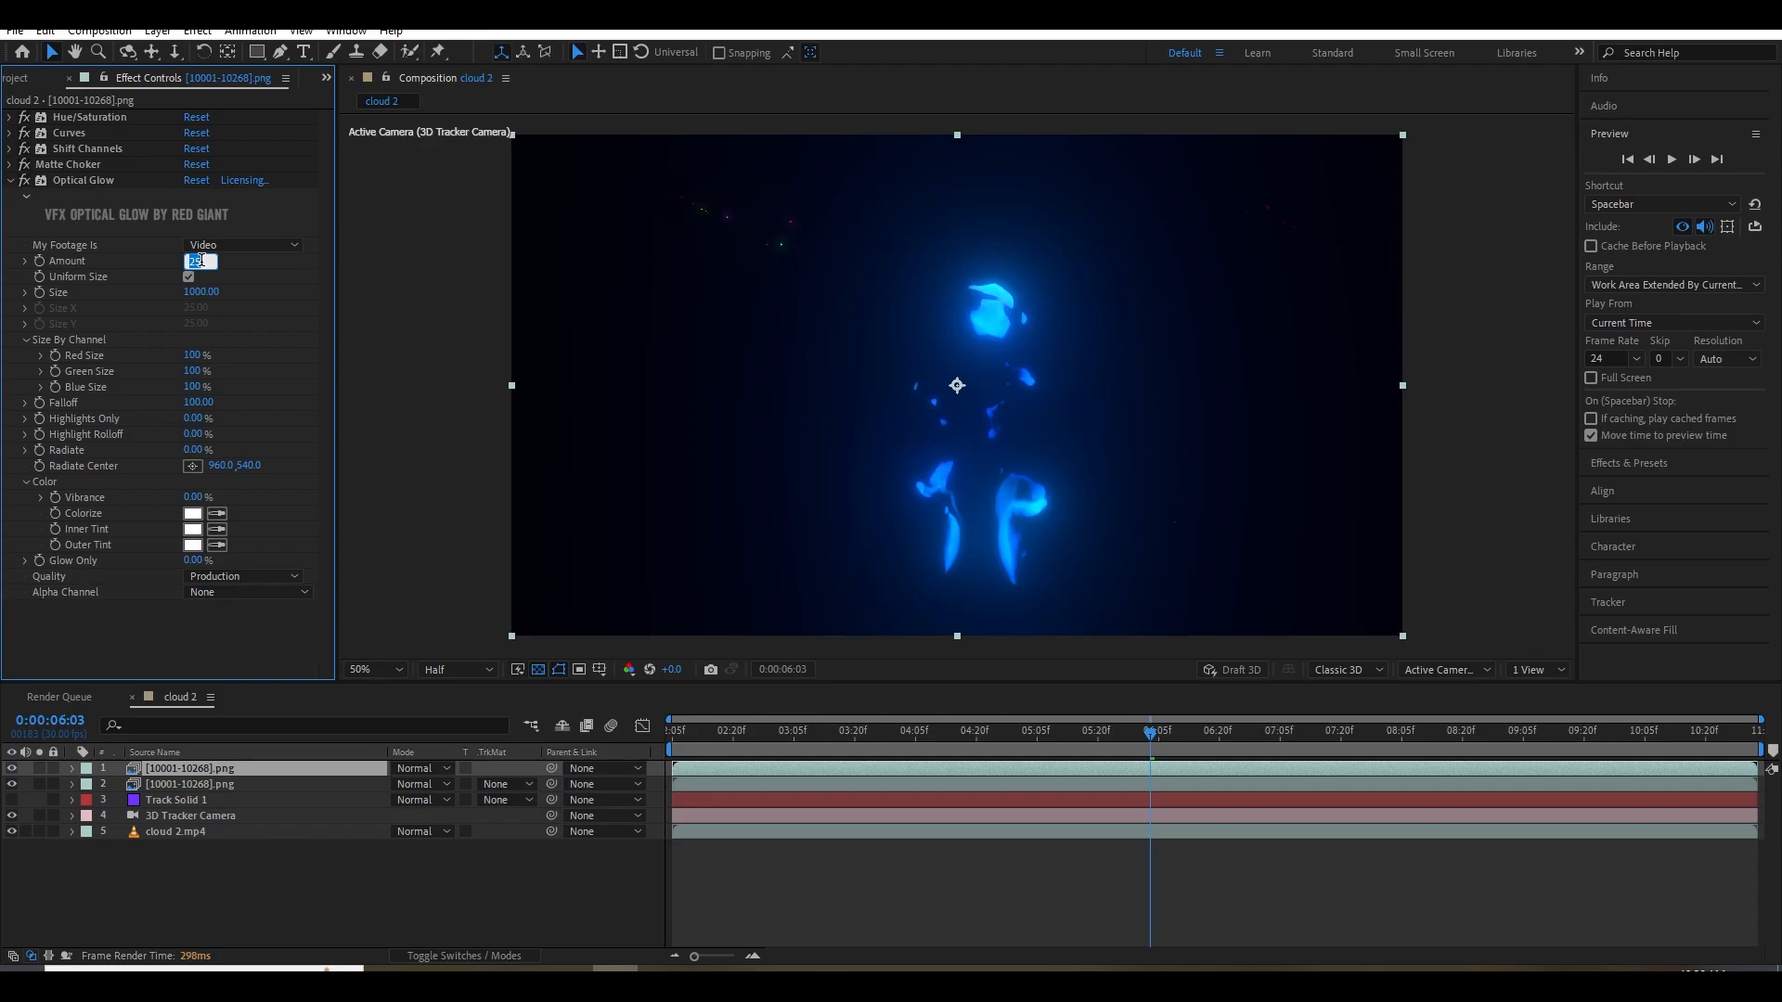
key(Return)
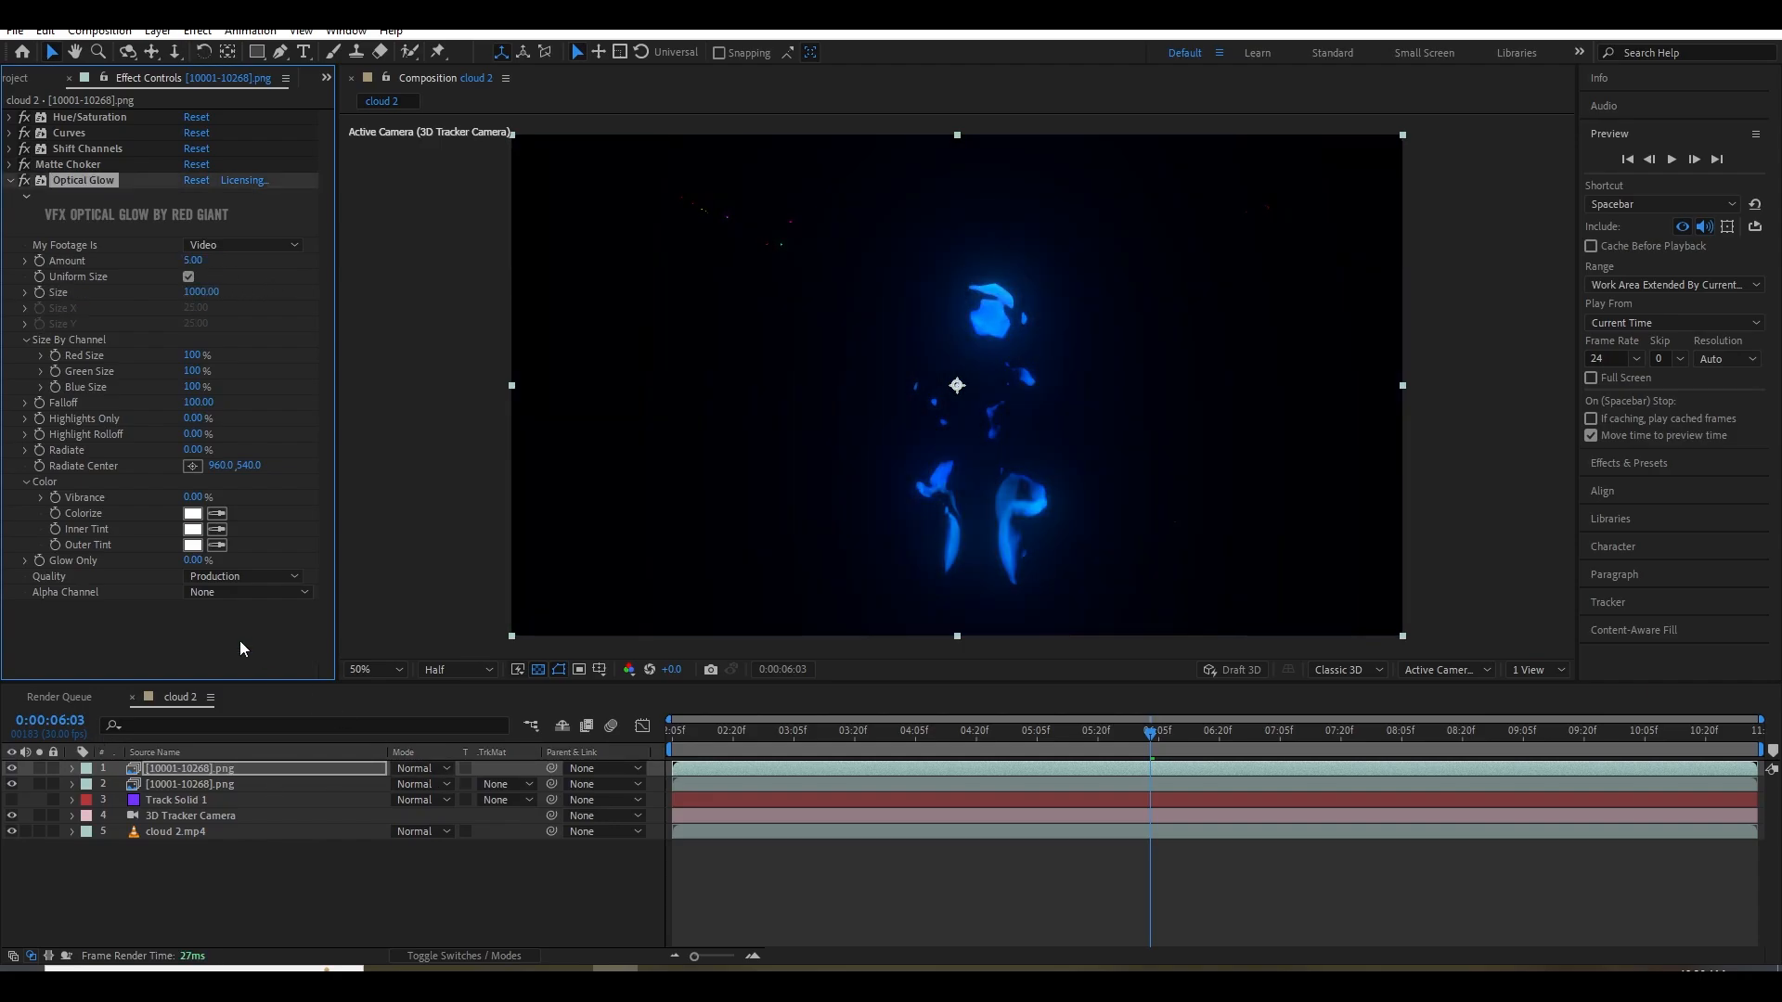
click(230, 592)
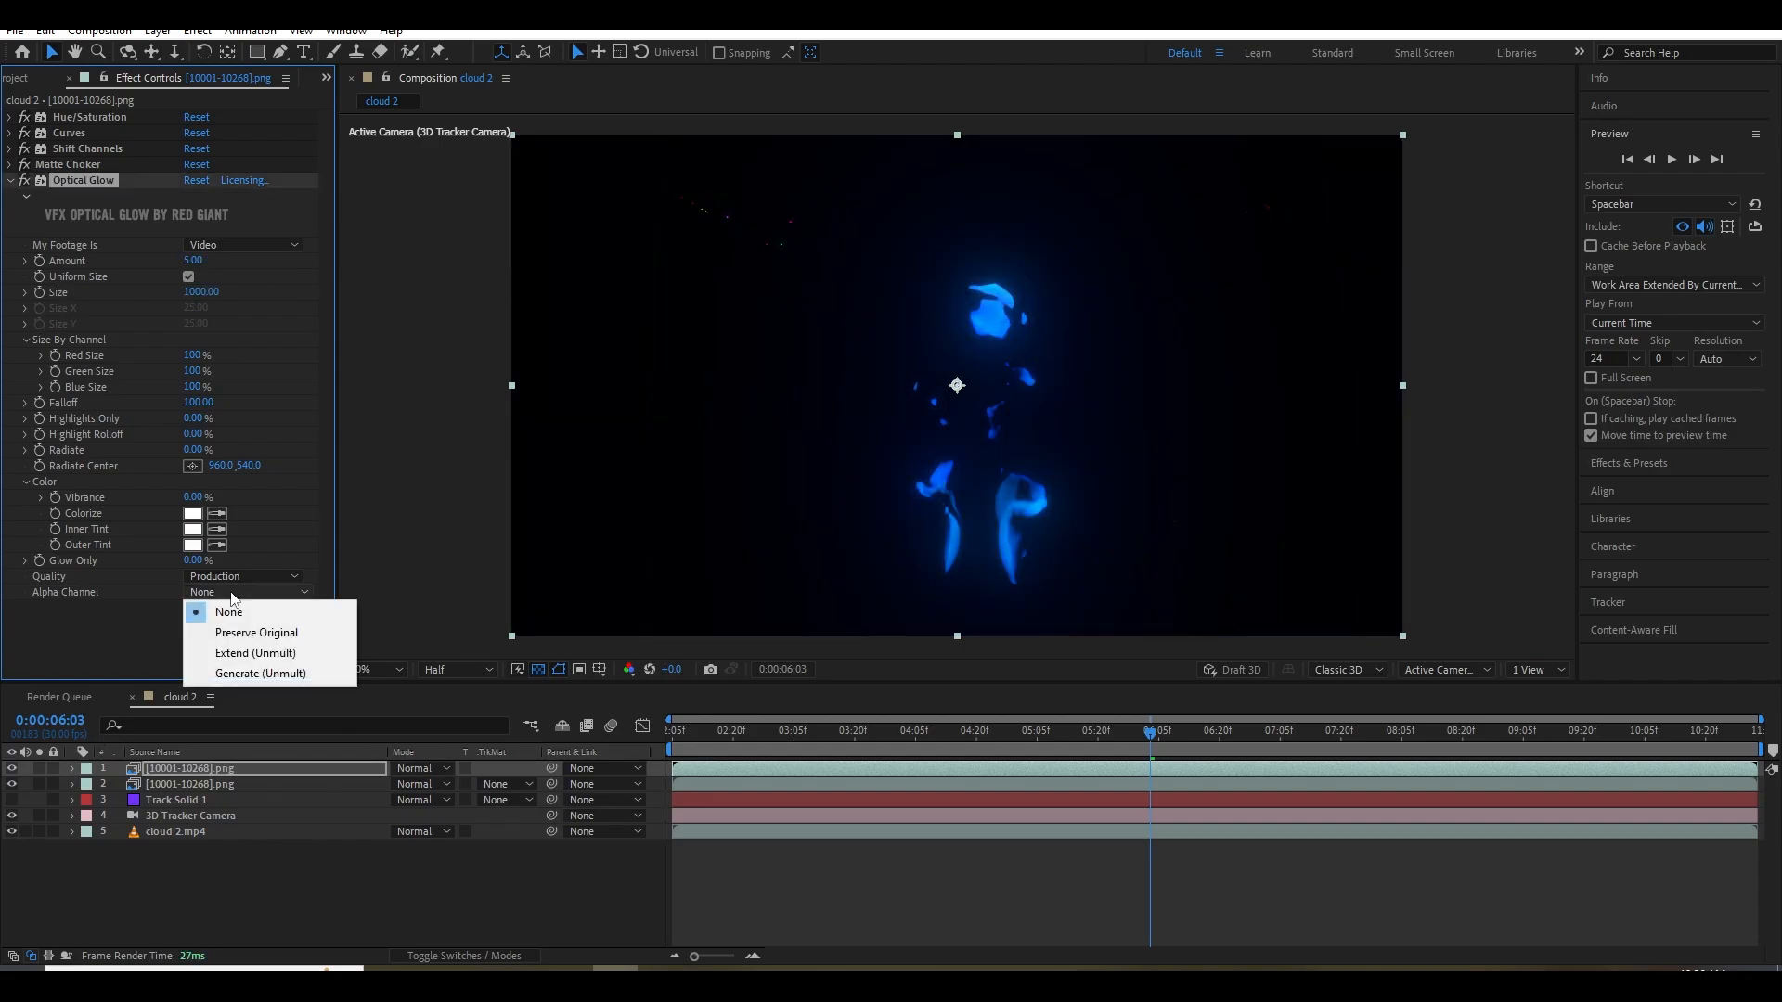
click(257, 653)
Preview the glowing composite from its start and hide the blue glow copy.
key(Home)
key(space)
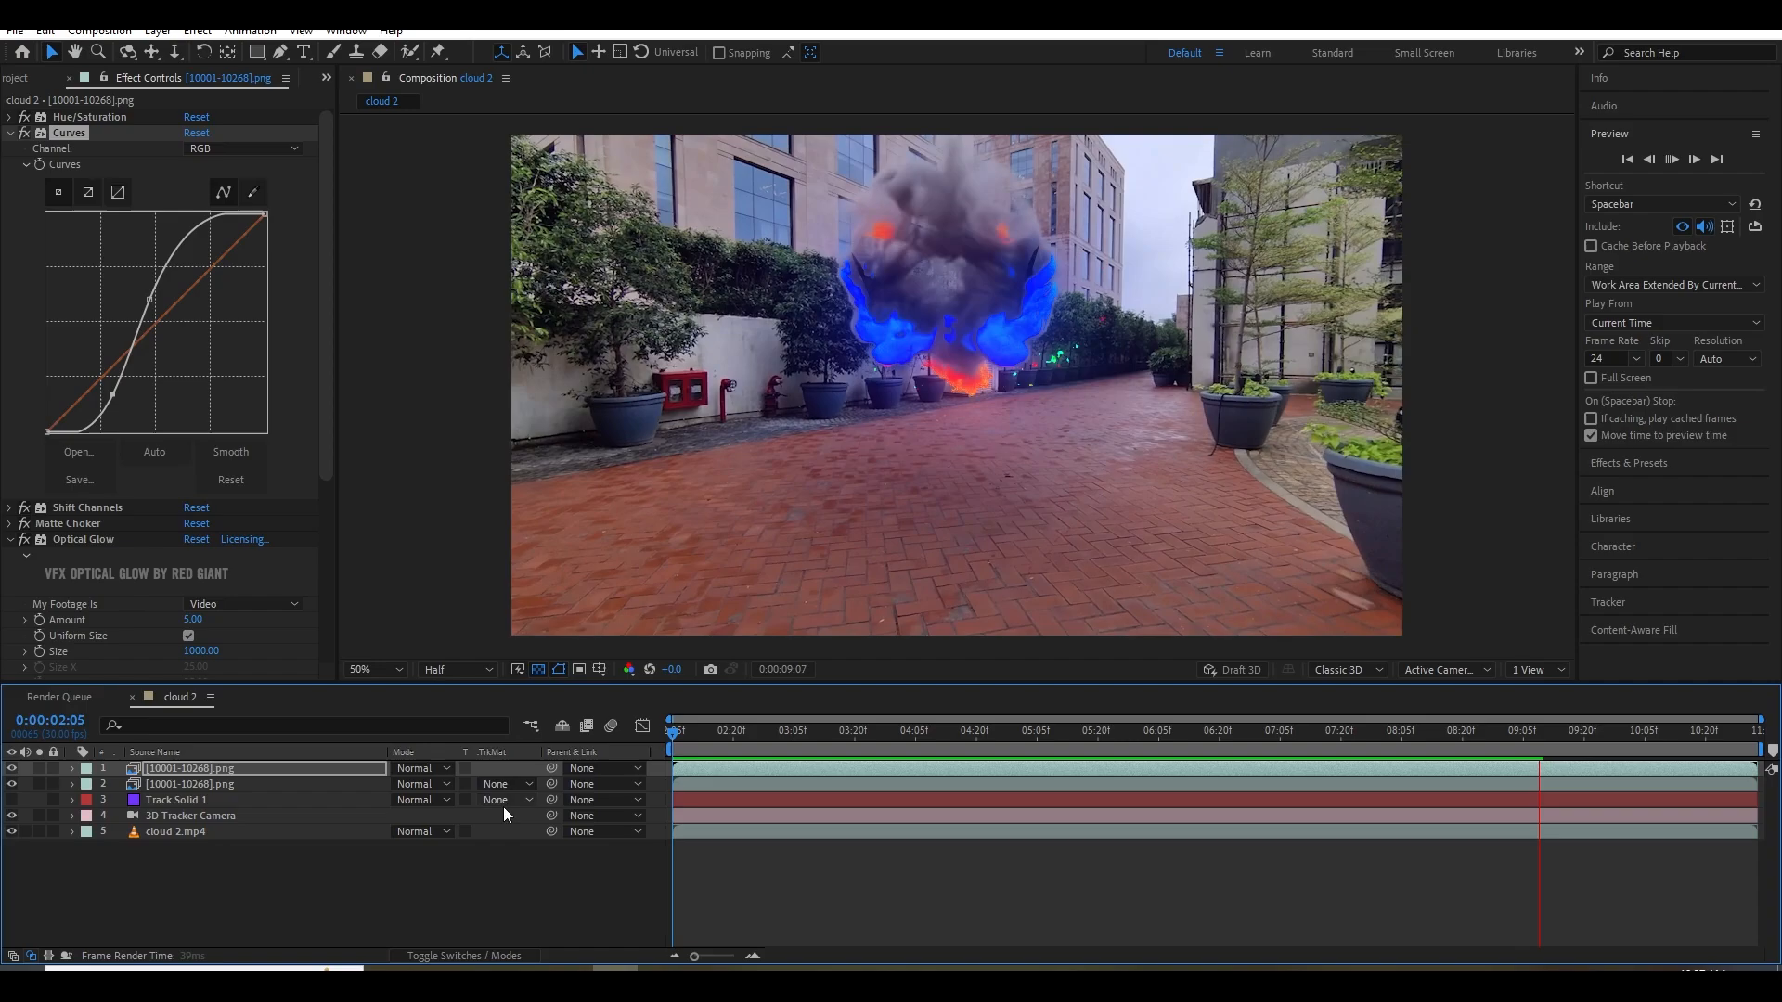
key(space)
click(11, 769)
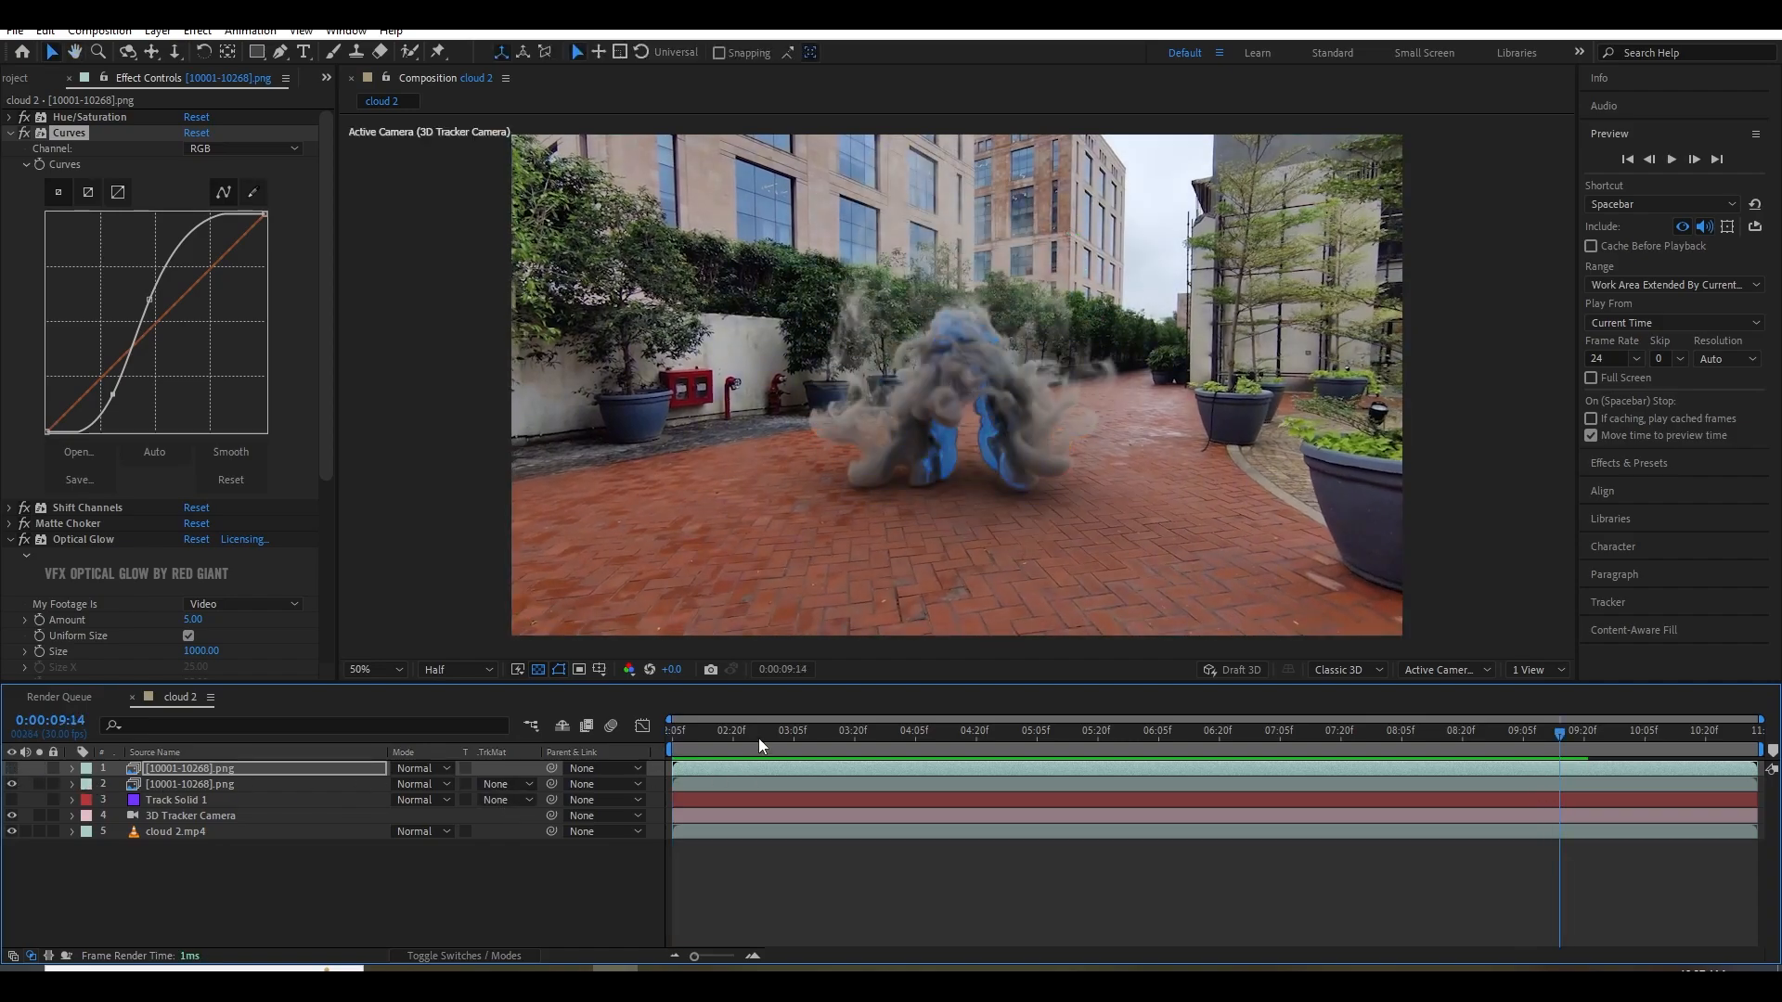
Add Brightness & Contrast to the original smoke layer with Brightness 7 and Contrast 24, and preview the shot.
drag(759, 738, 1122, 754)
click(202, 783)
key(ctrl+space)
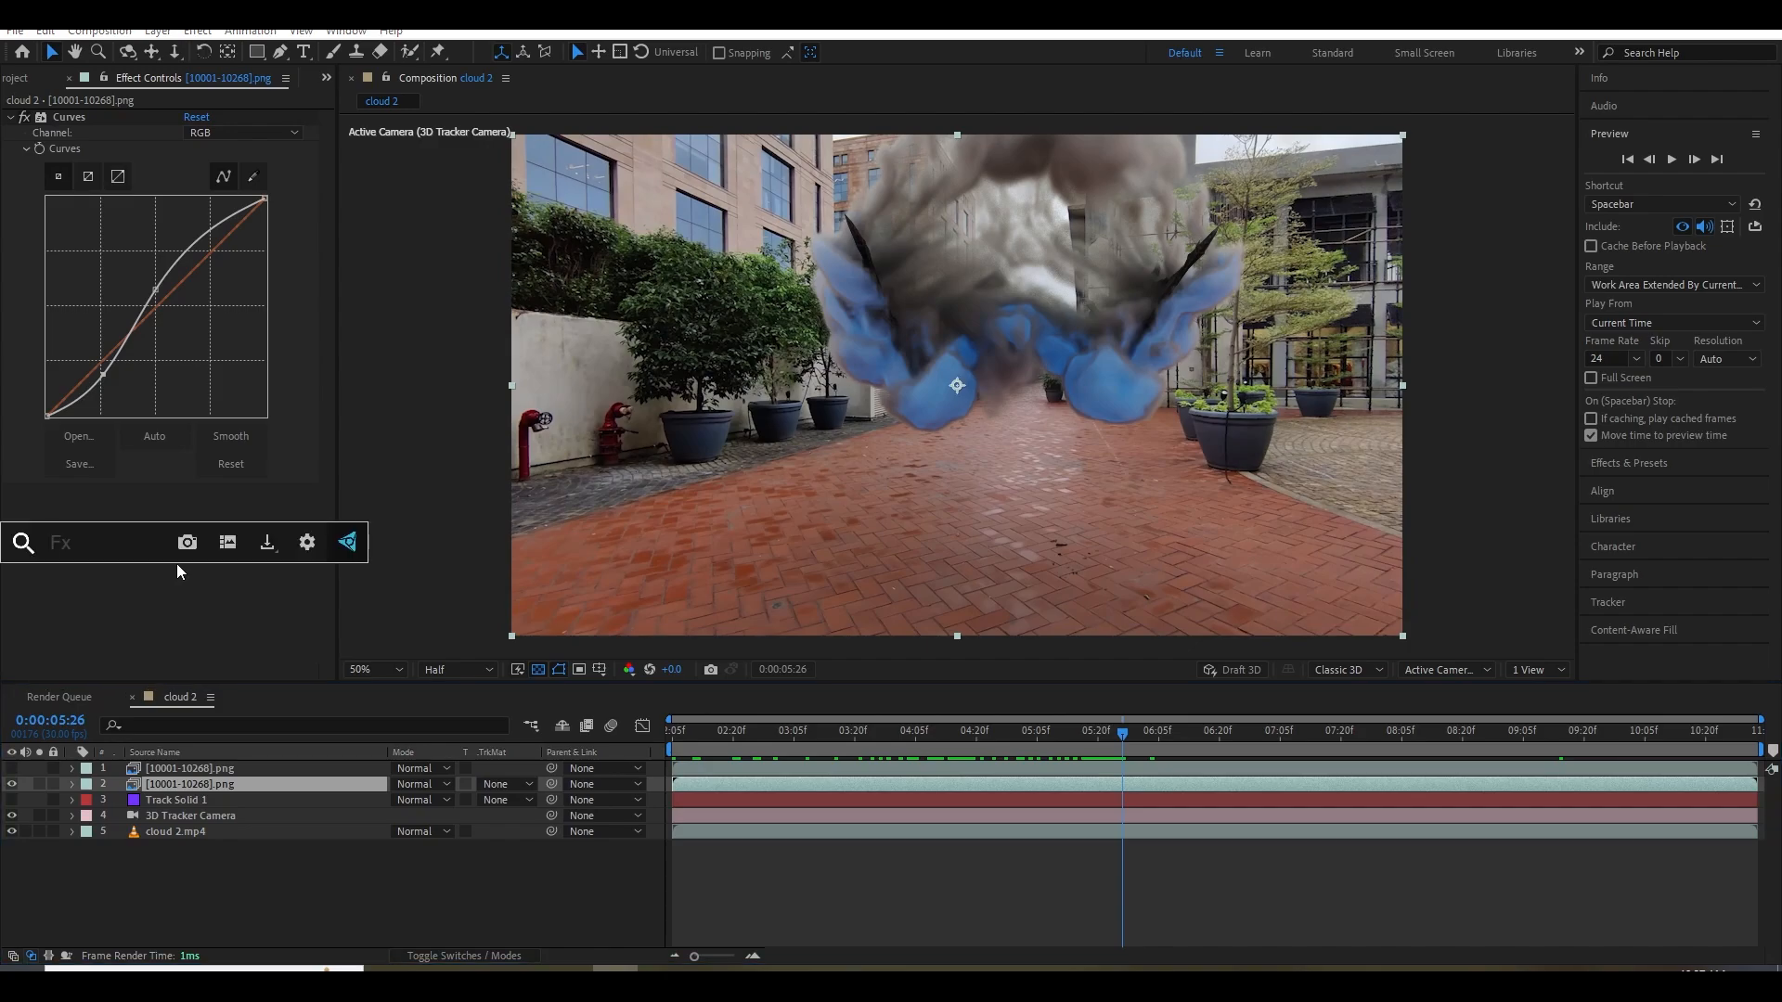
text(bri)
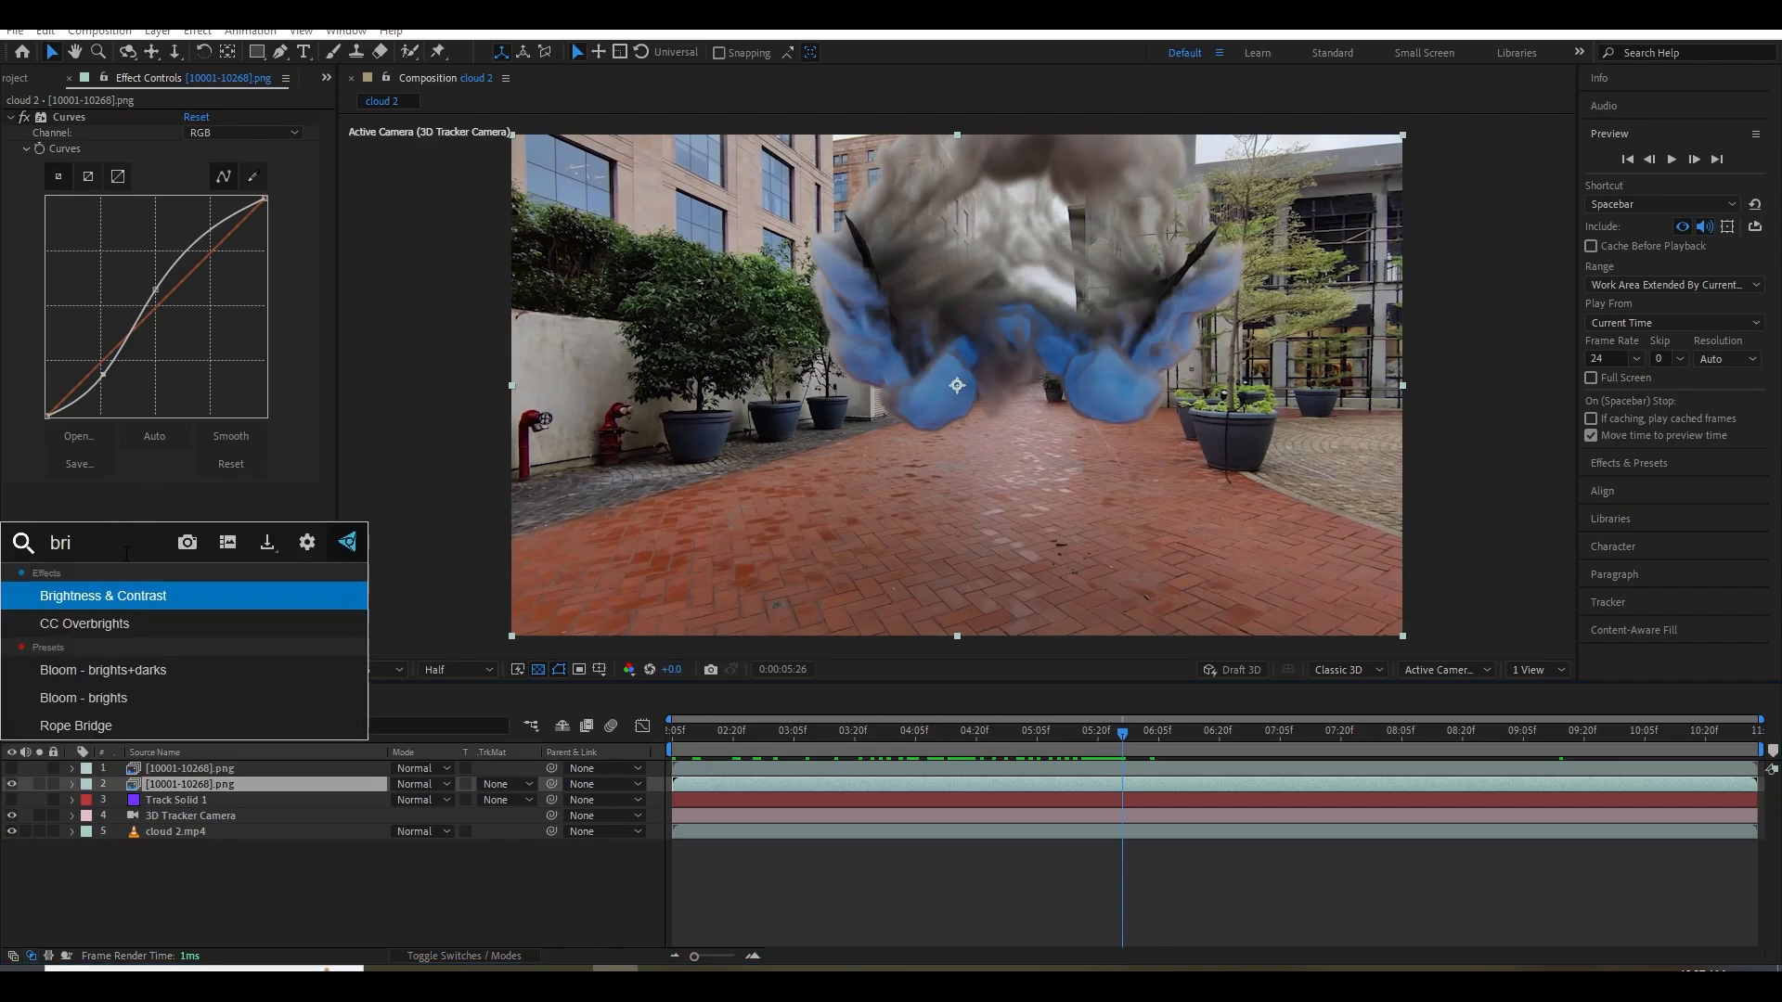
key(Return)
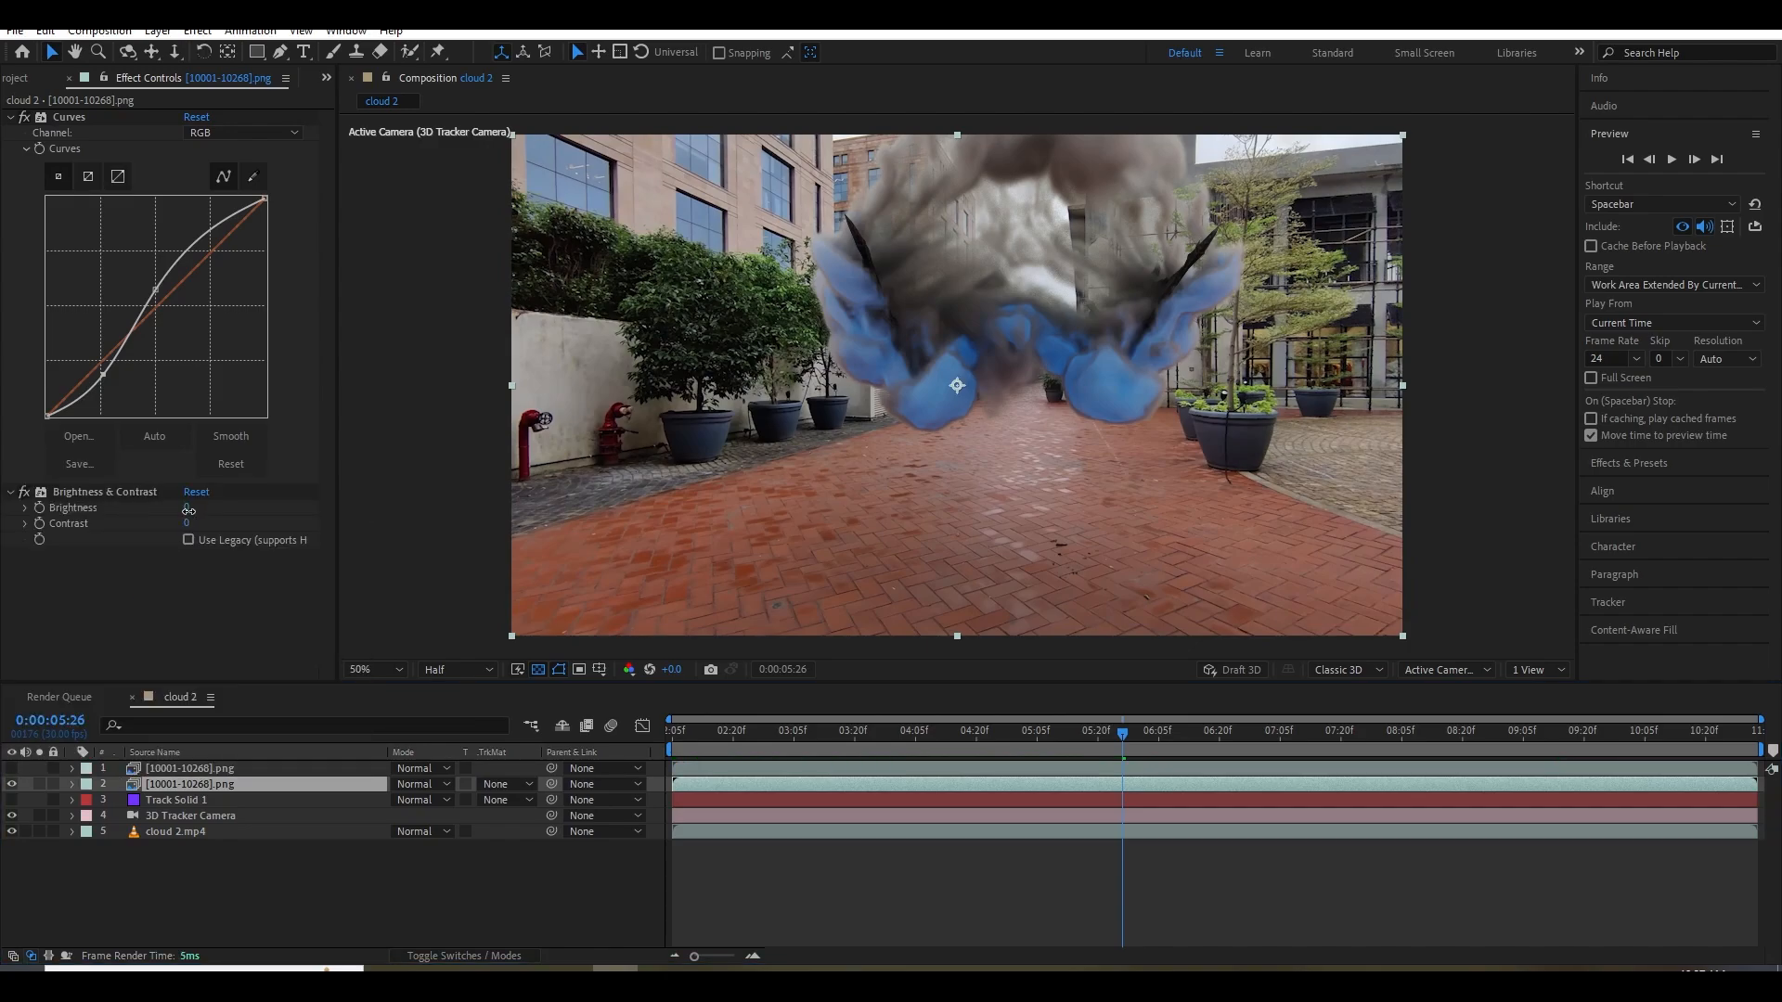
mouse_move(189, 510)
mouse_down()
mouse_move(240, 511)
mouse_move(214, 514)
mouse_up()
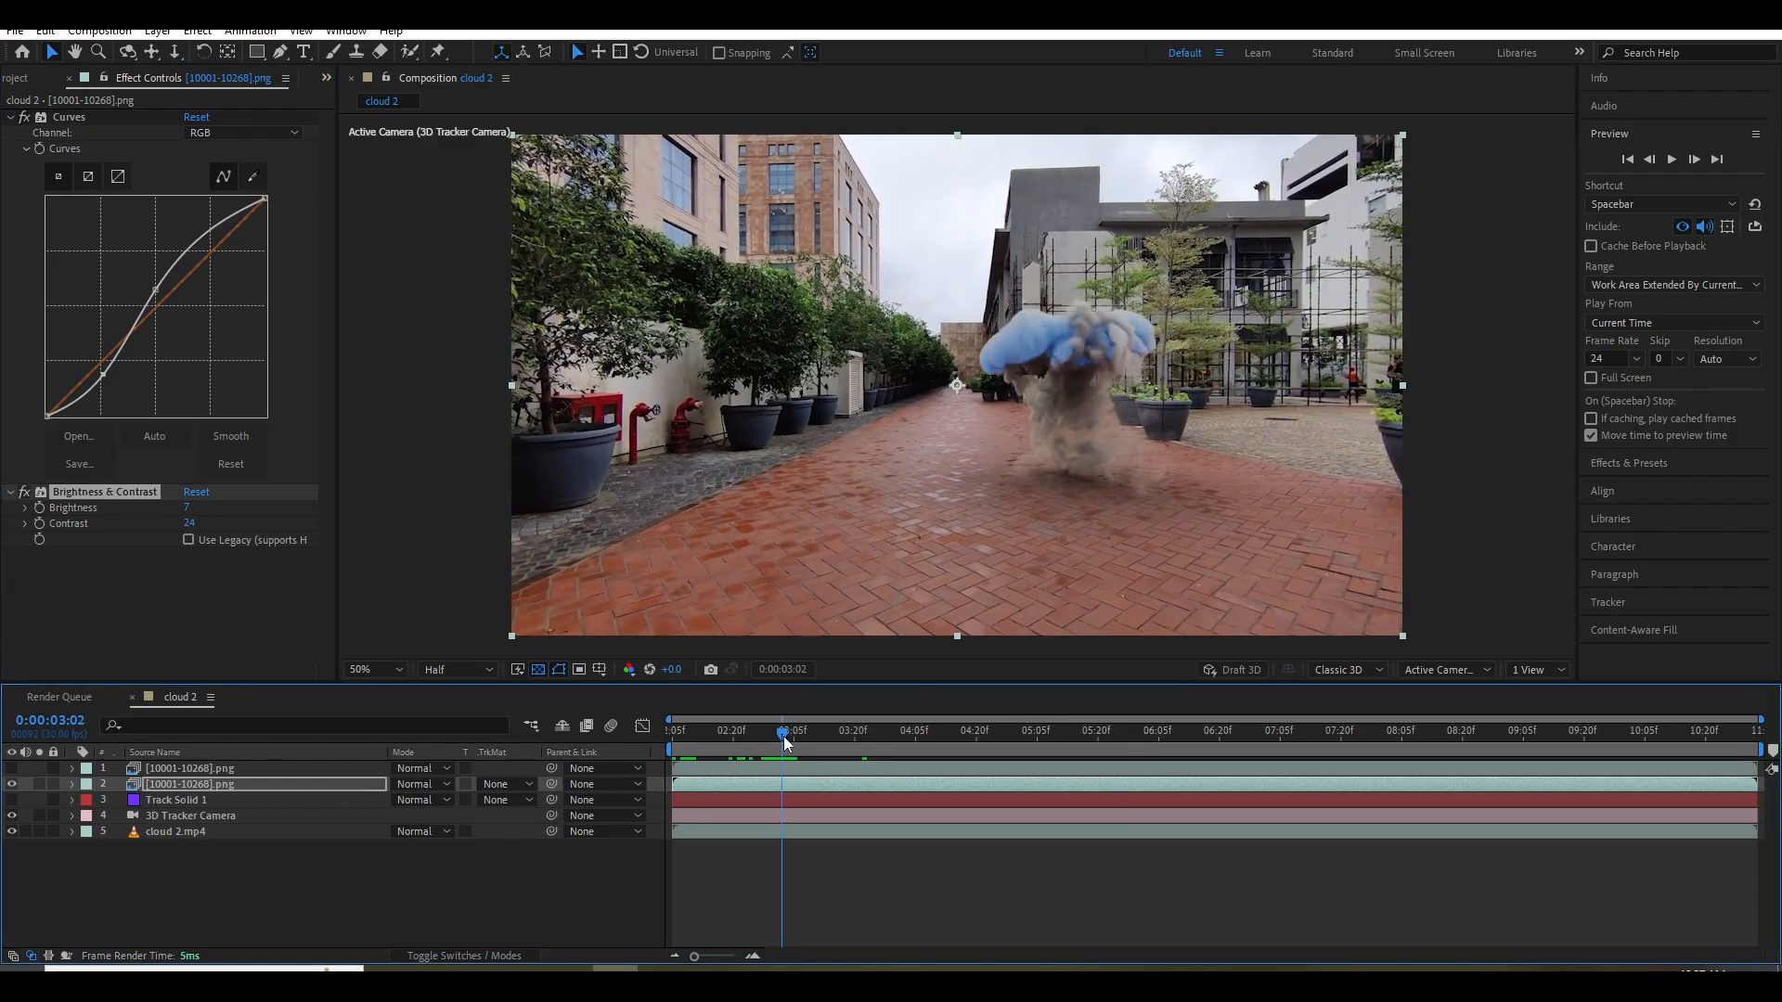
key(space)
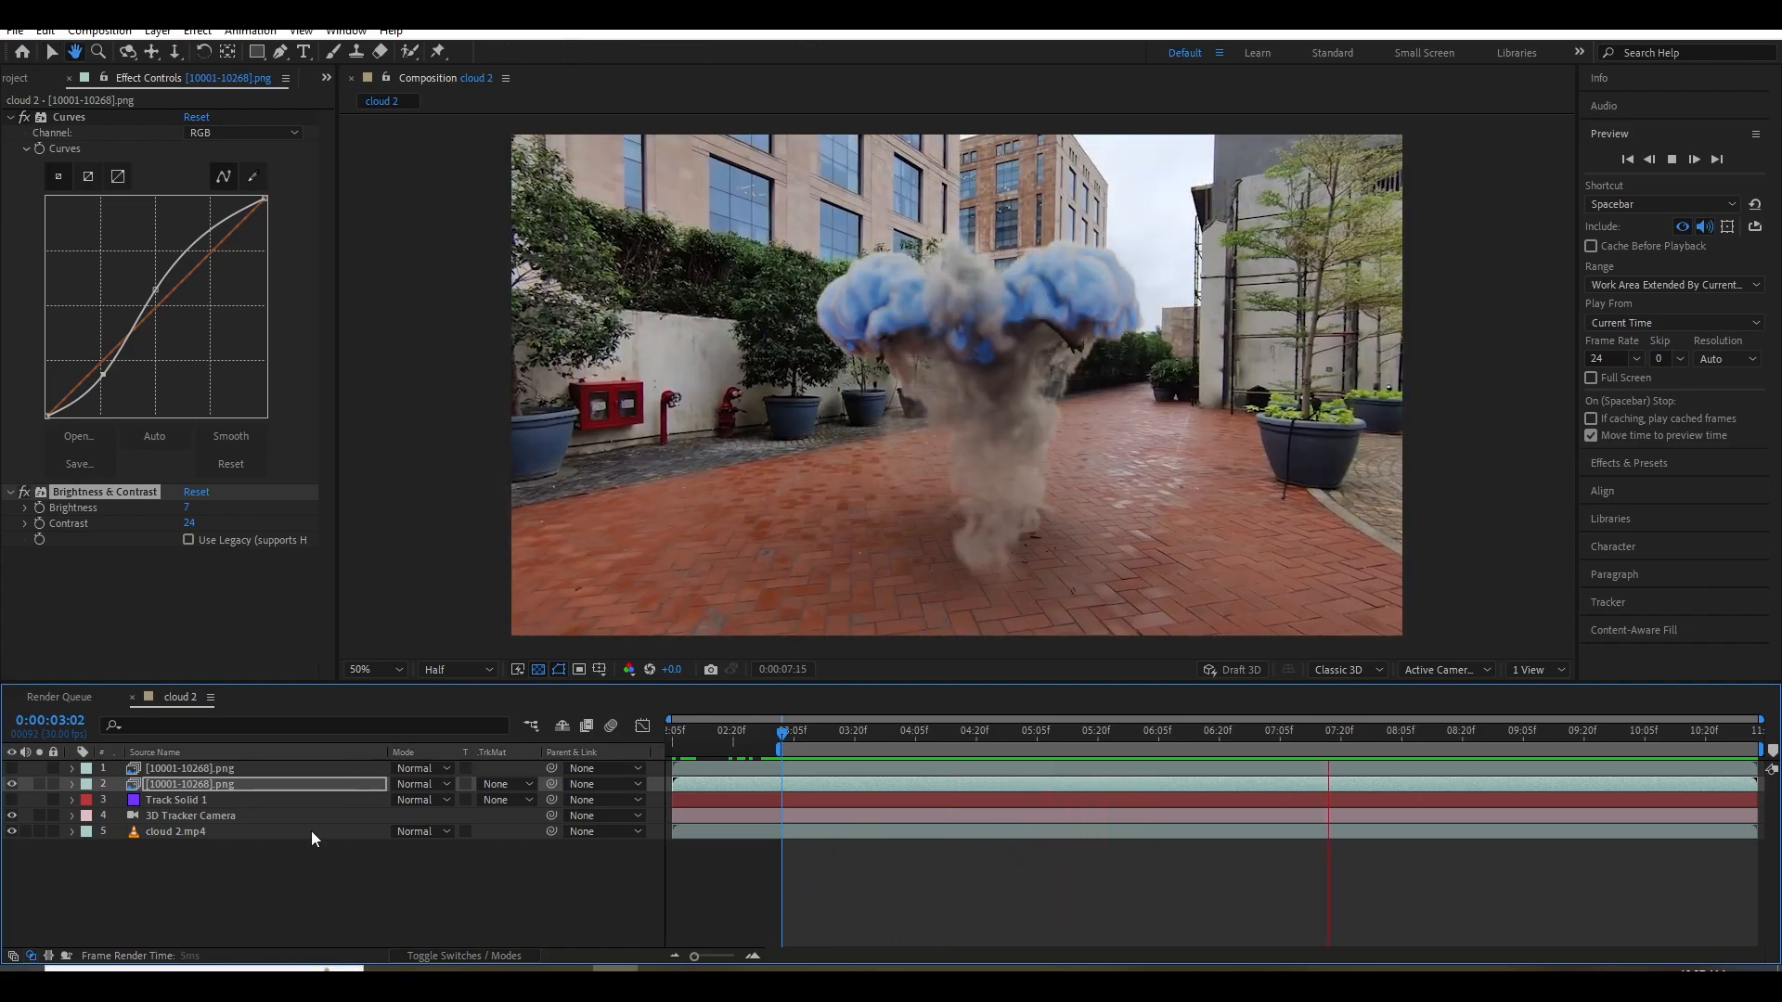
Create an adjustment layer and move it above all other layers in the composition.
right_click(310, 832)
mouse_move(325, 660)
click(666, 804)
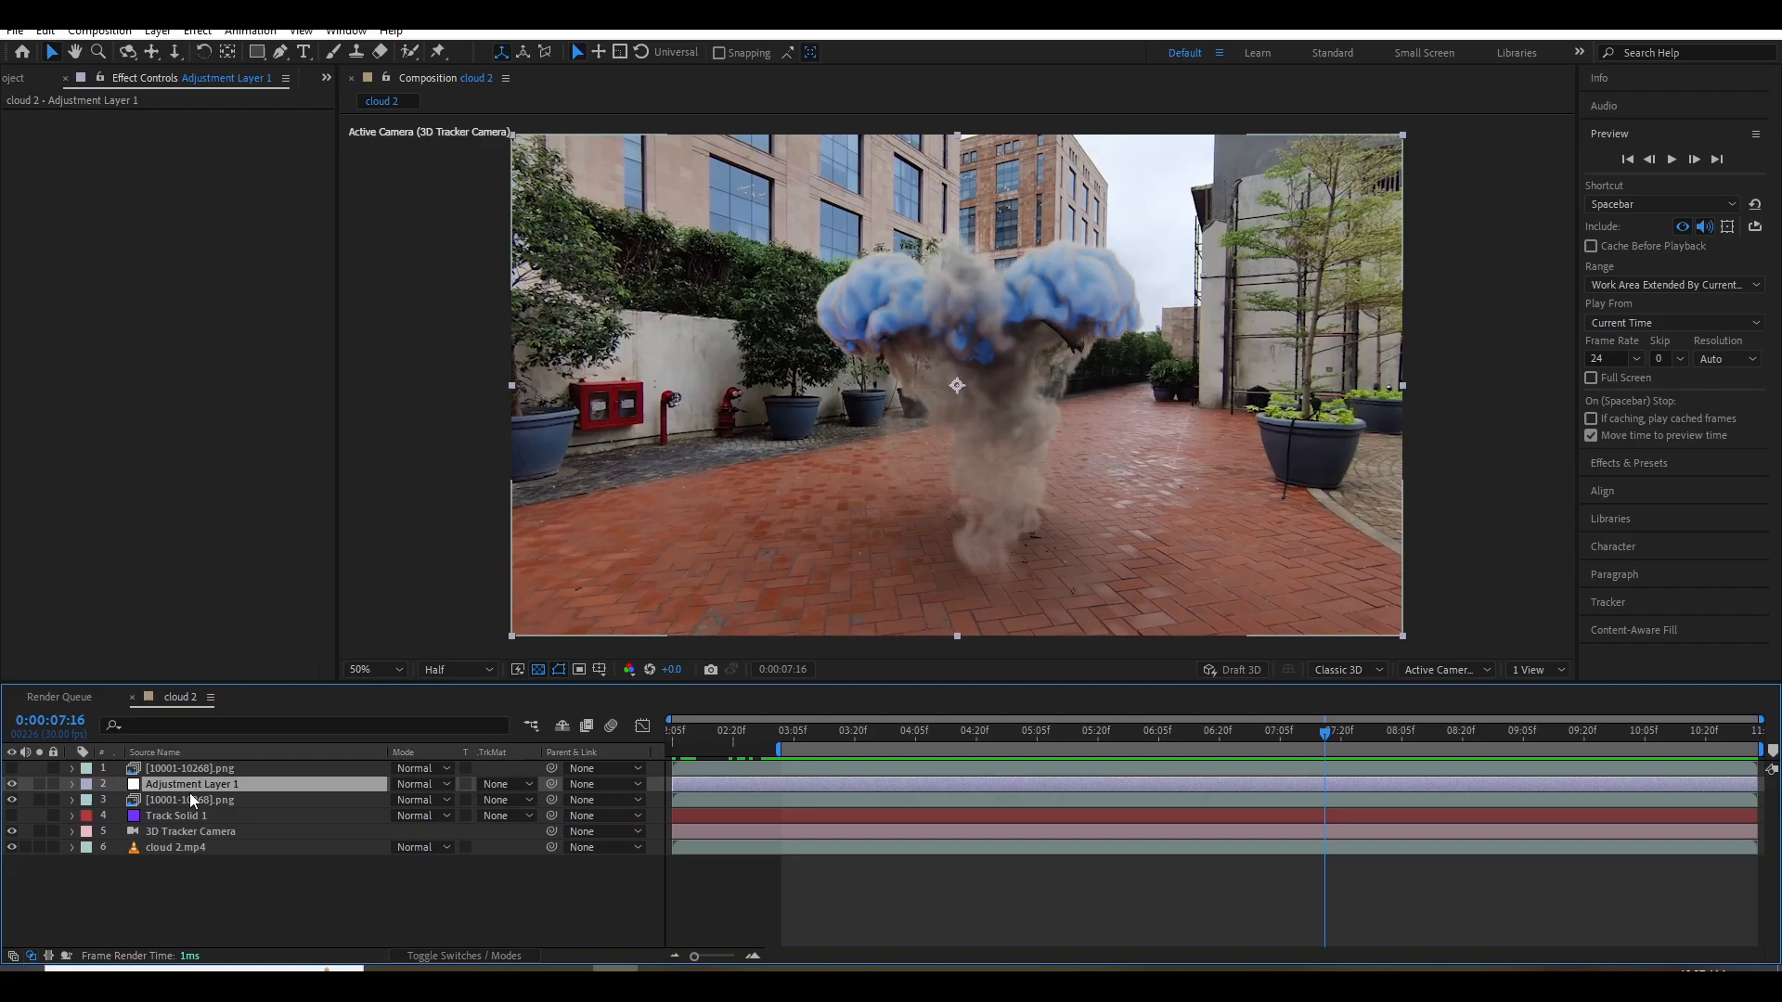
drag(189, 793, 212, 763)
key(ctrl+space)
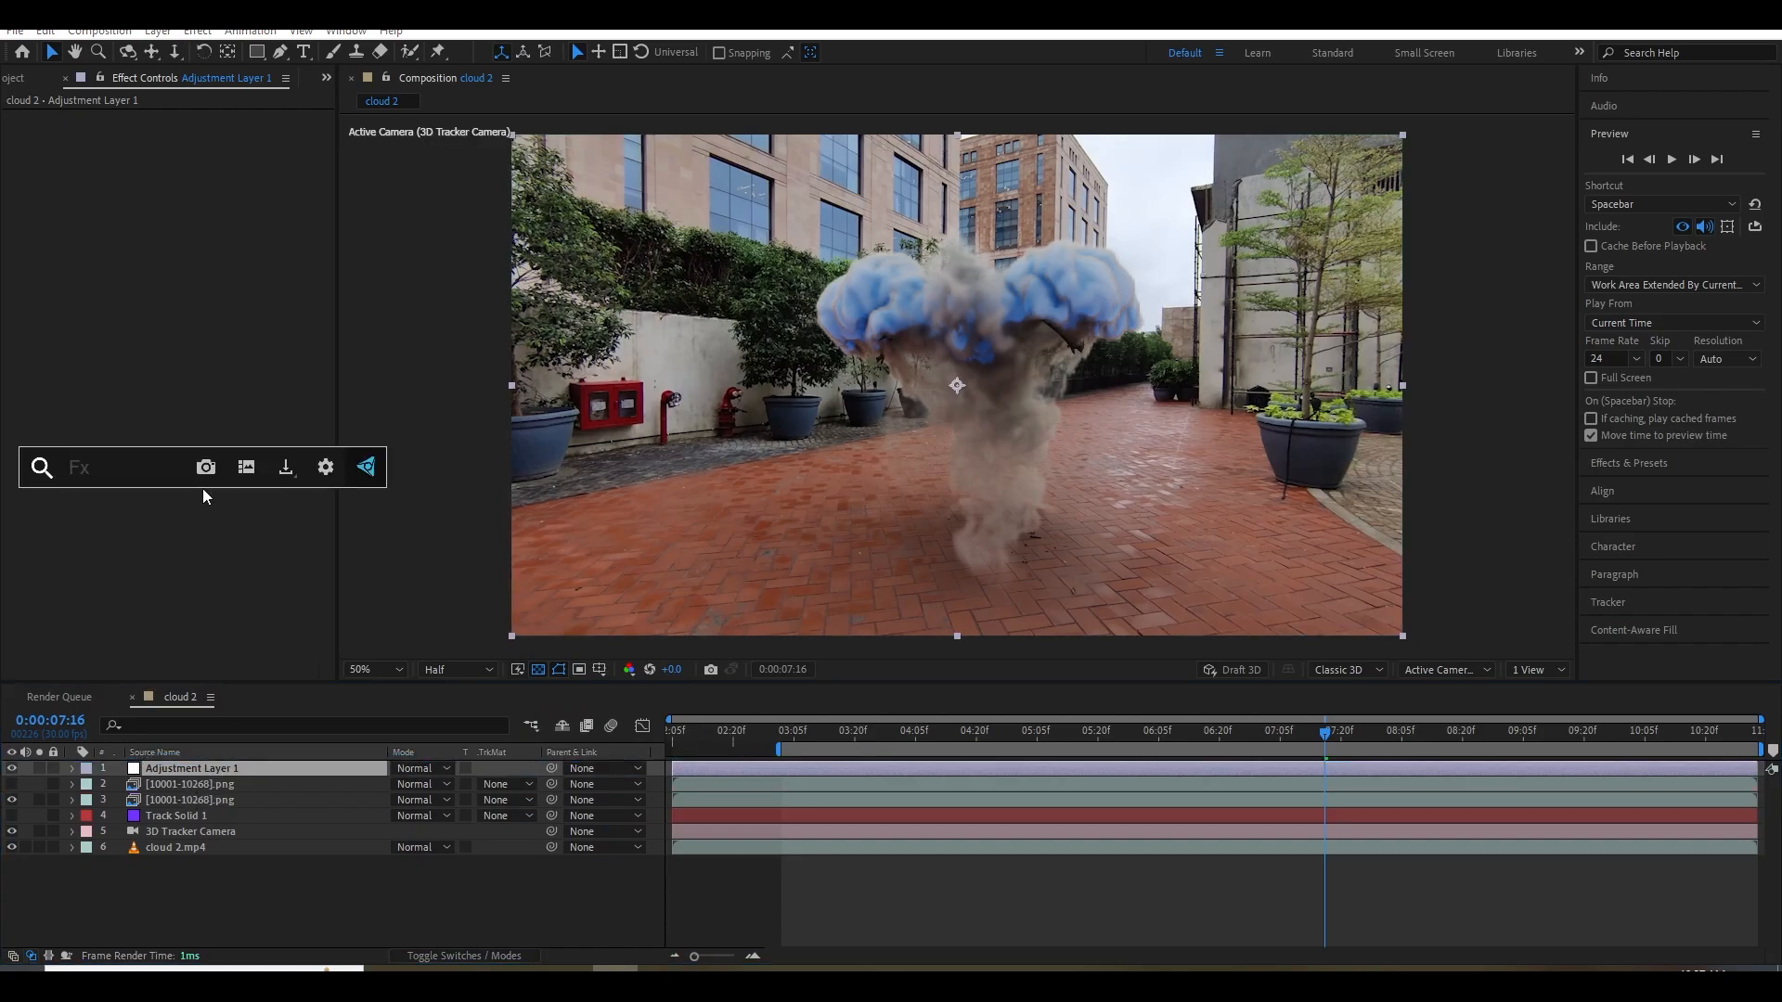
click(202, 488)
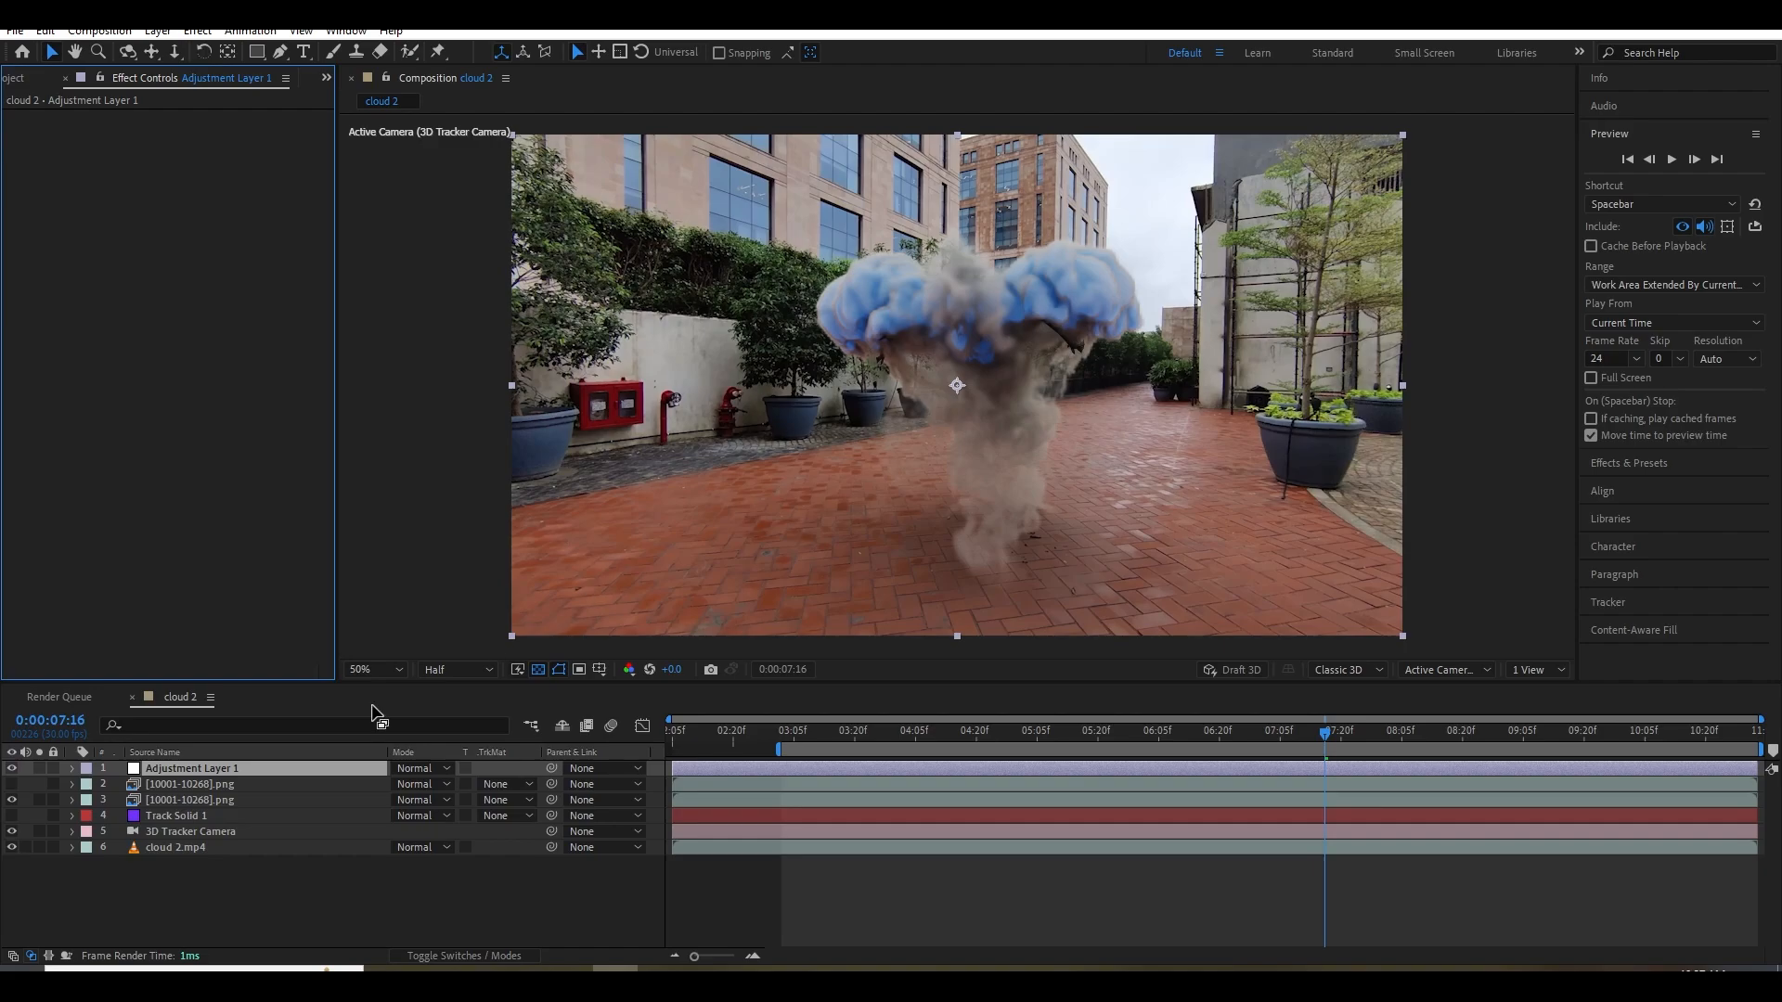
Apply Hue/Saturation to the visible smoke layer with Master Saturation at -37 and check the smoke at other frames.
click(191, 788)
click(190, 799)
key(ctrl+space)
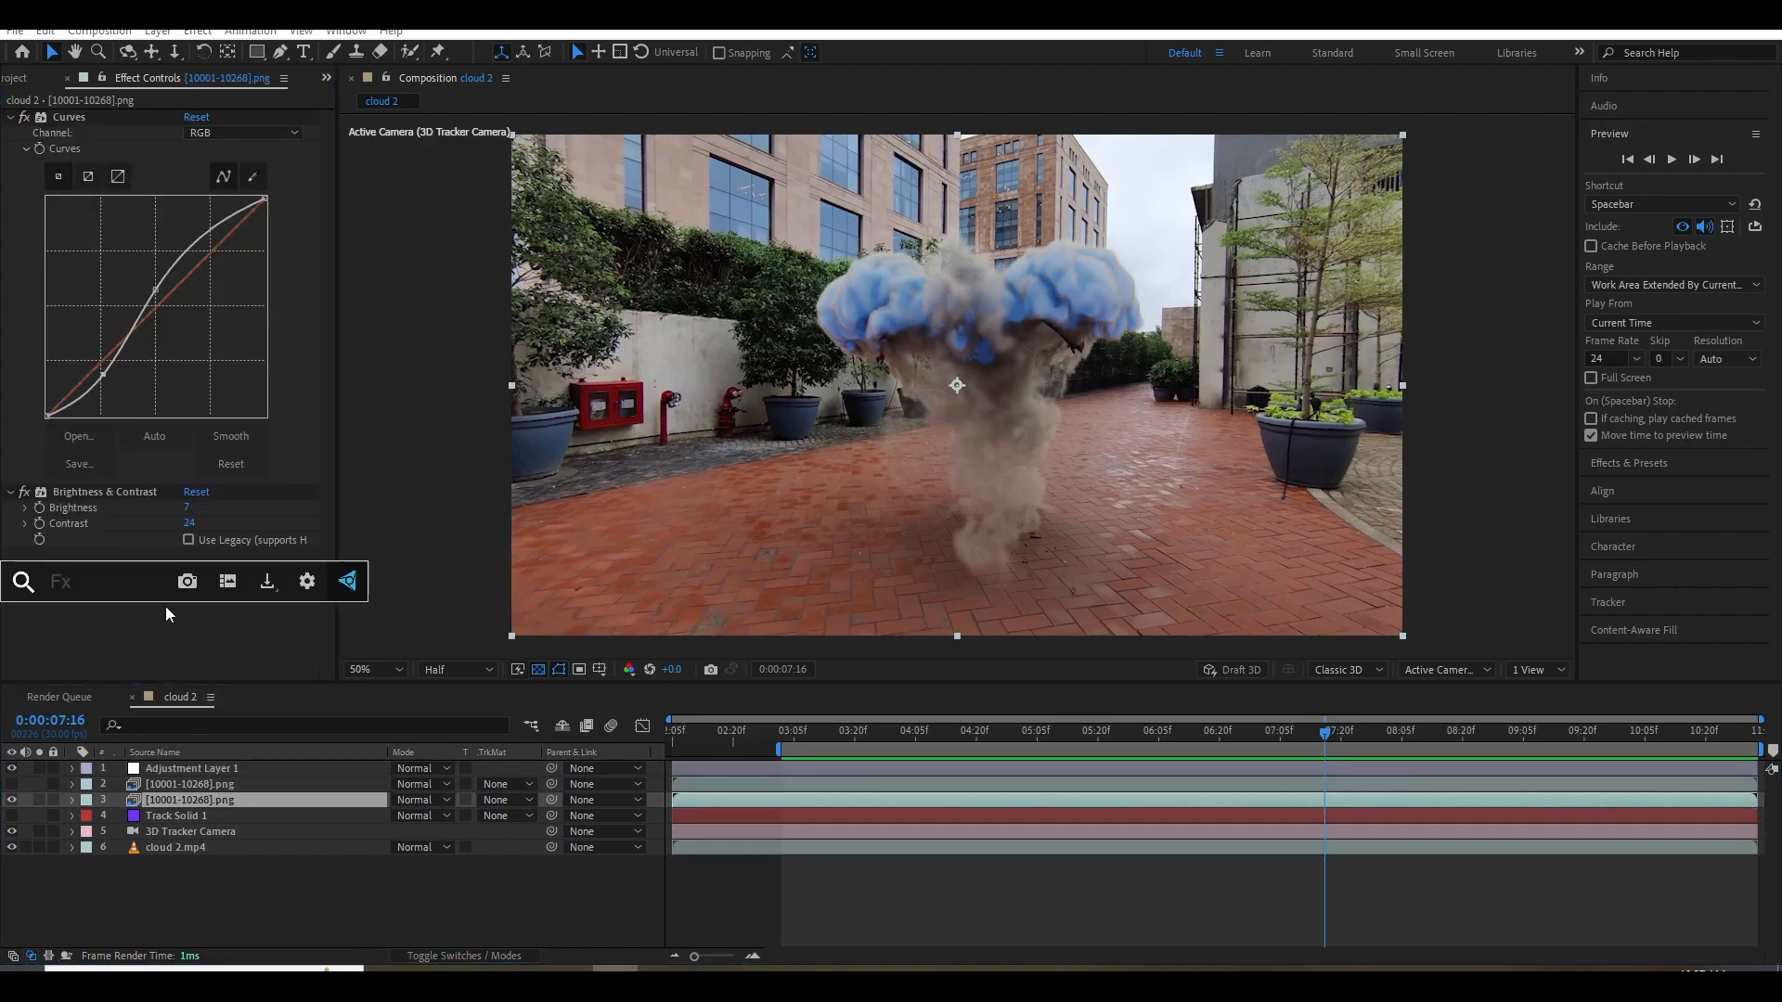
text(hue)
click(171, 627)
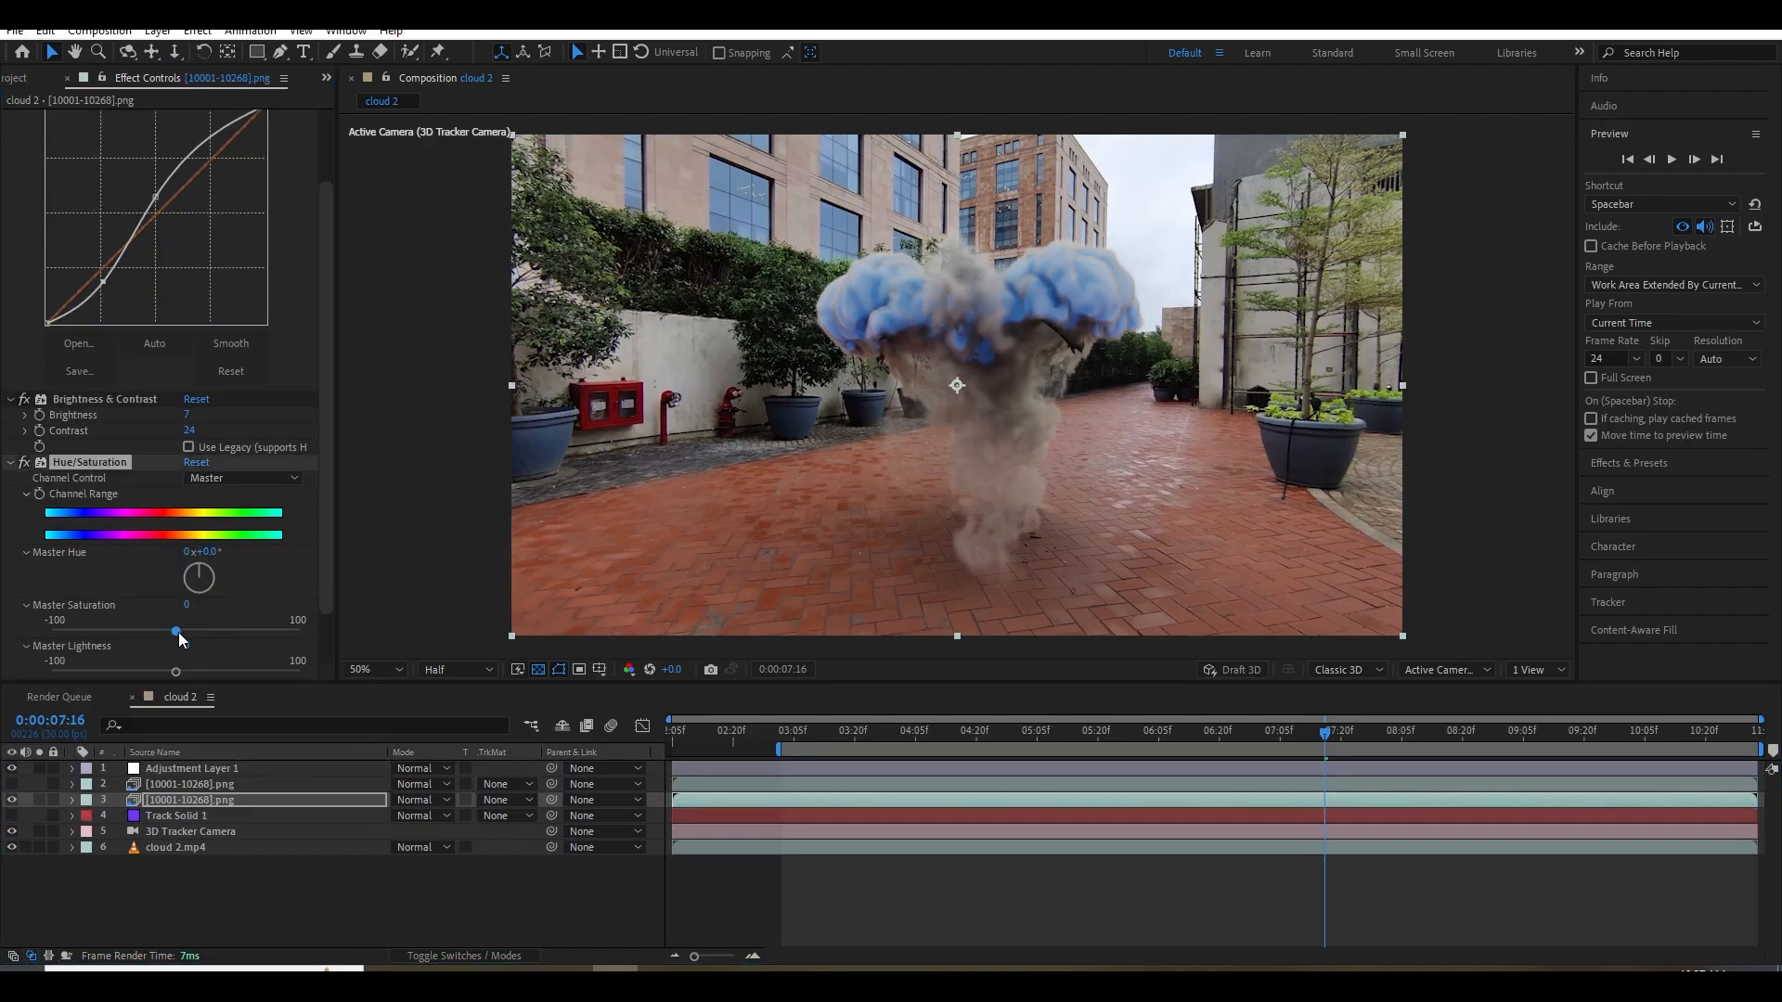
click(177, 632)
drag(178, 632, 155, 632)
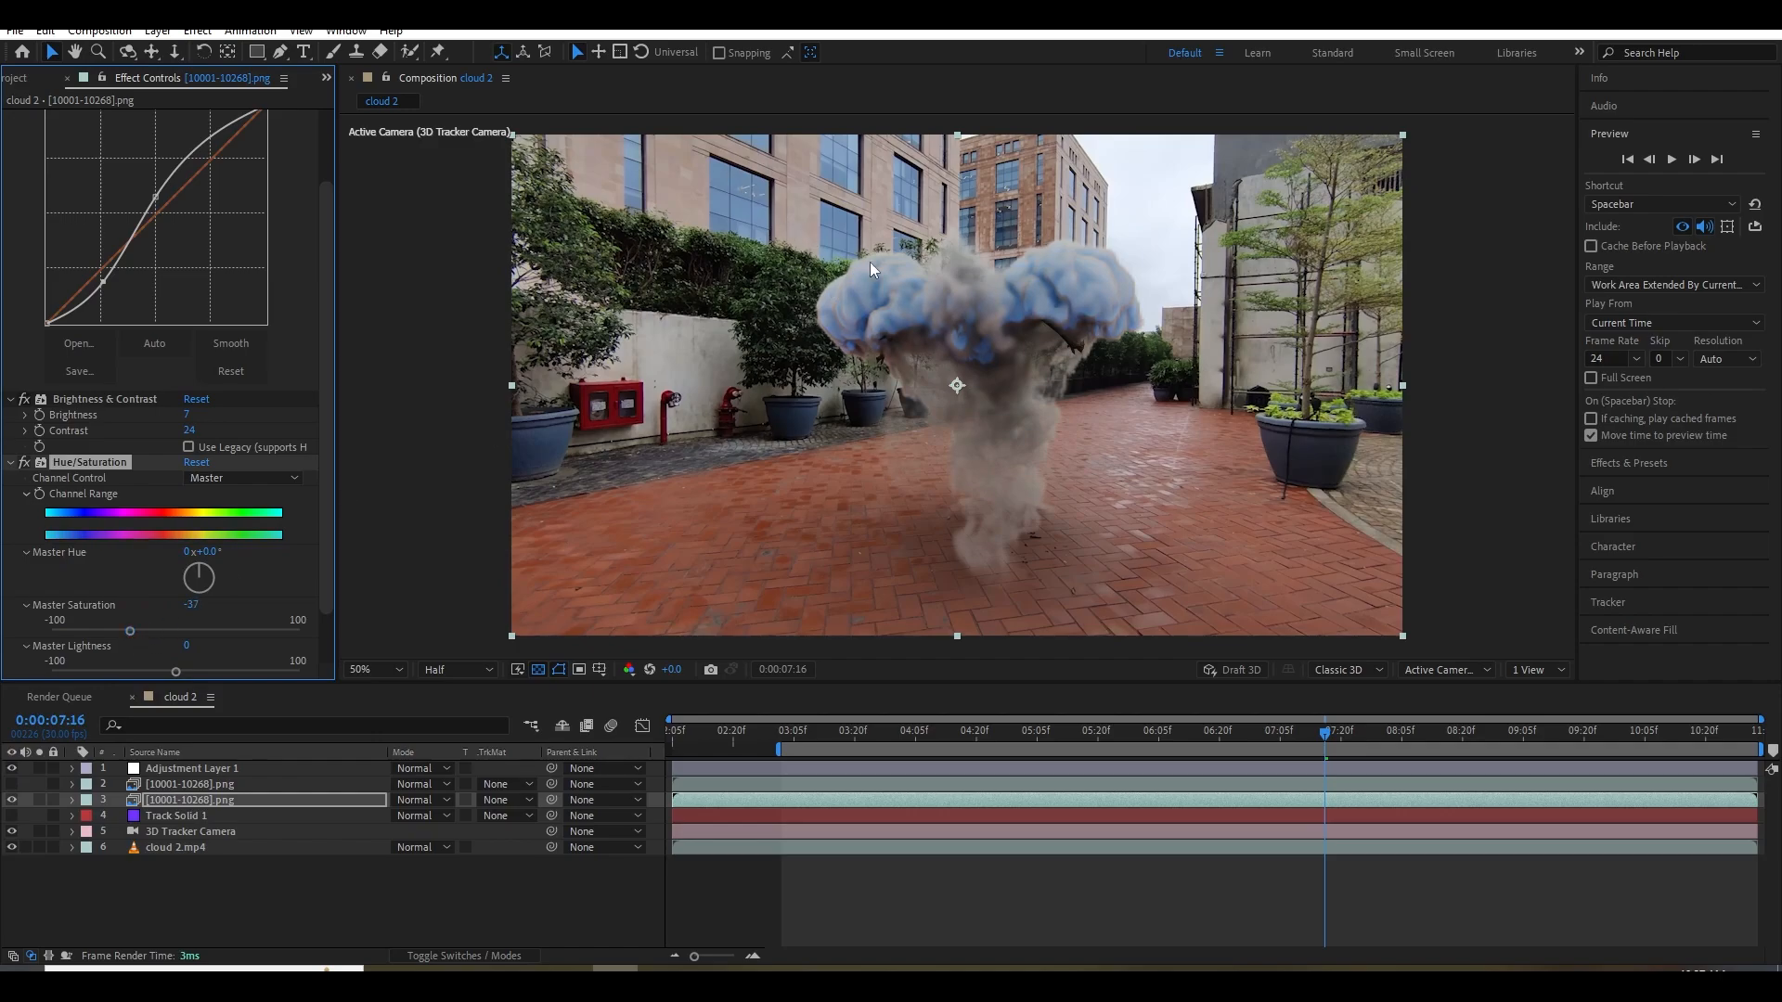
drag(1151, 730, 1223, 730)
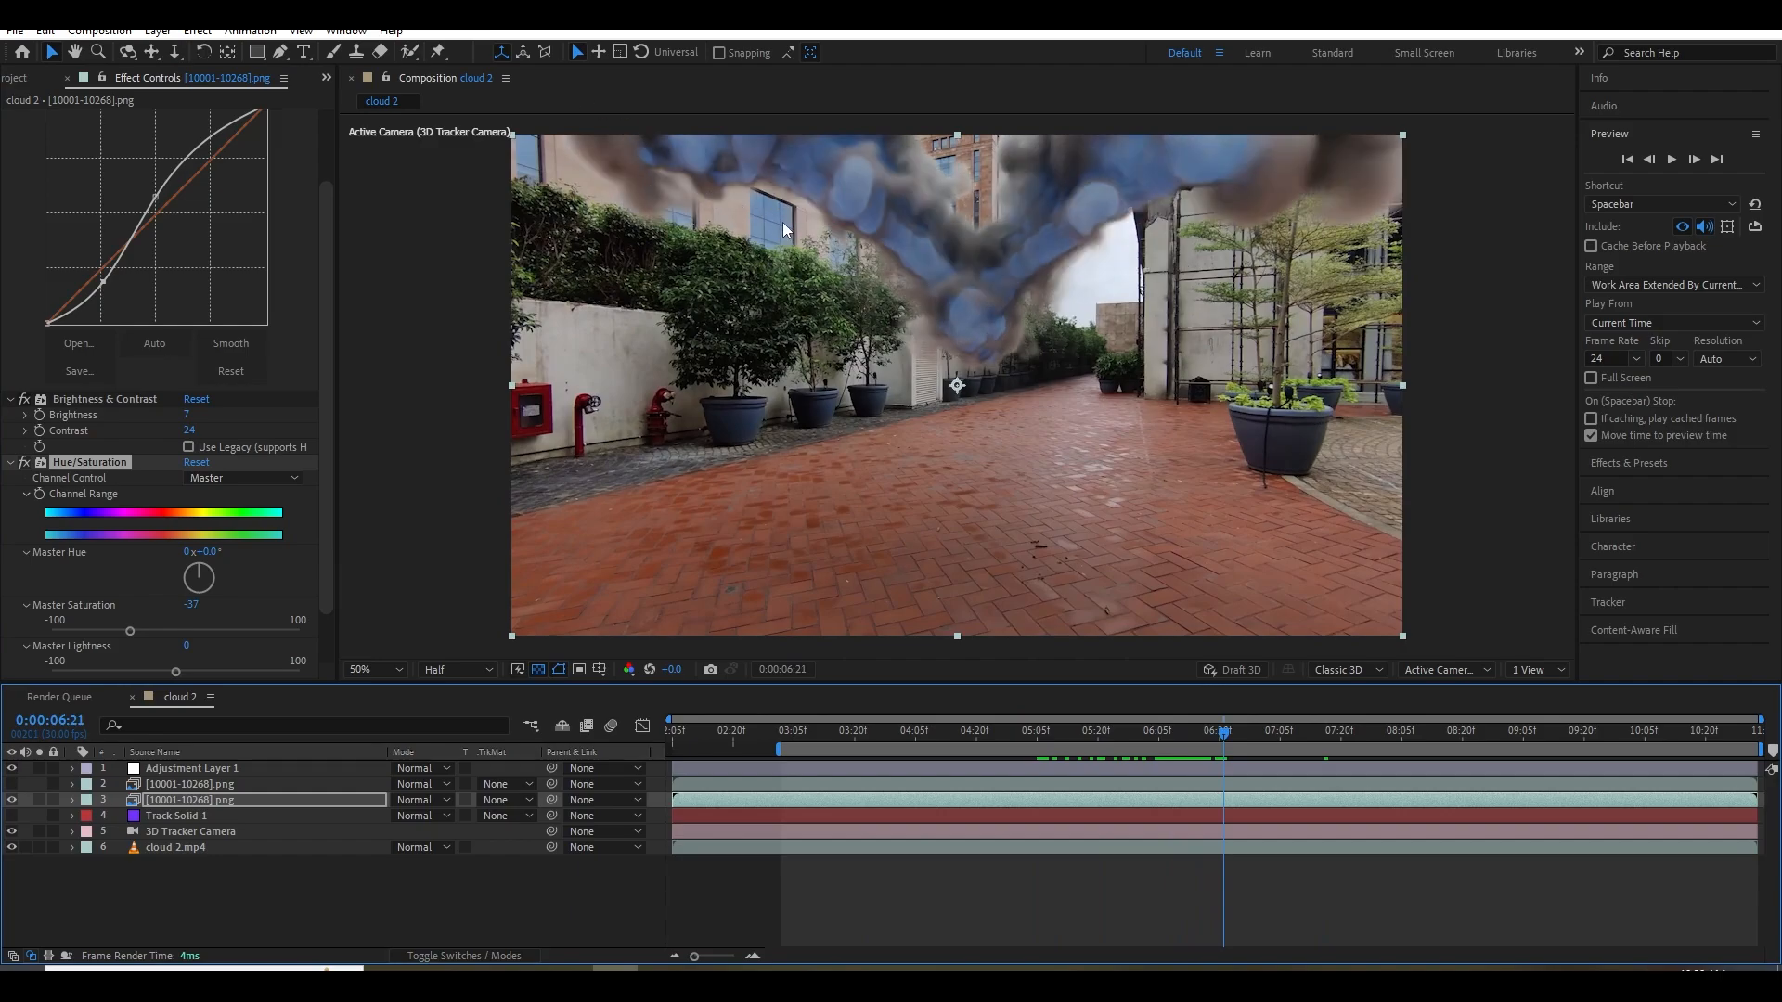
key(ctrl+2)
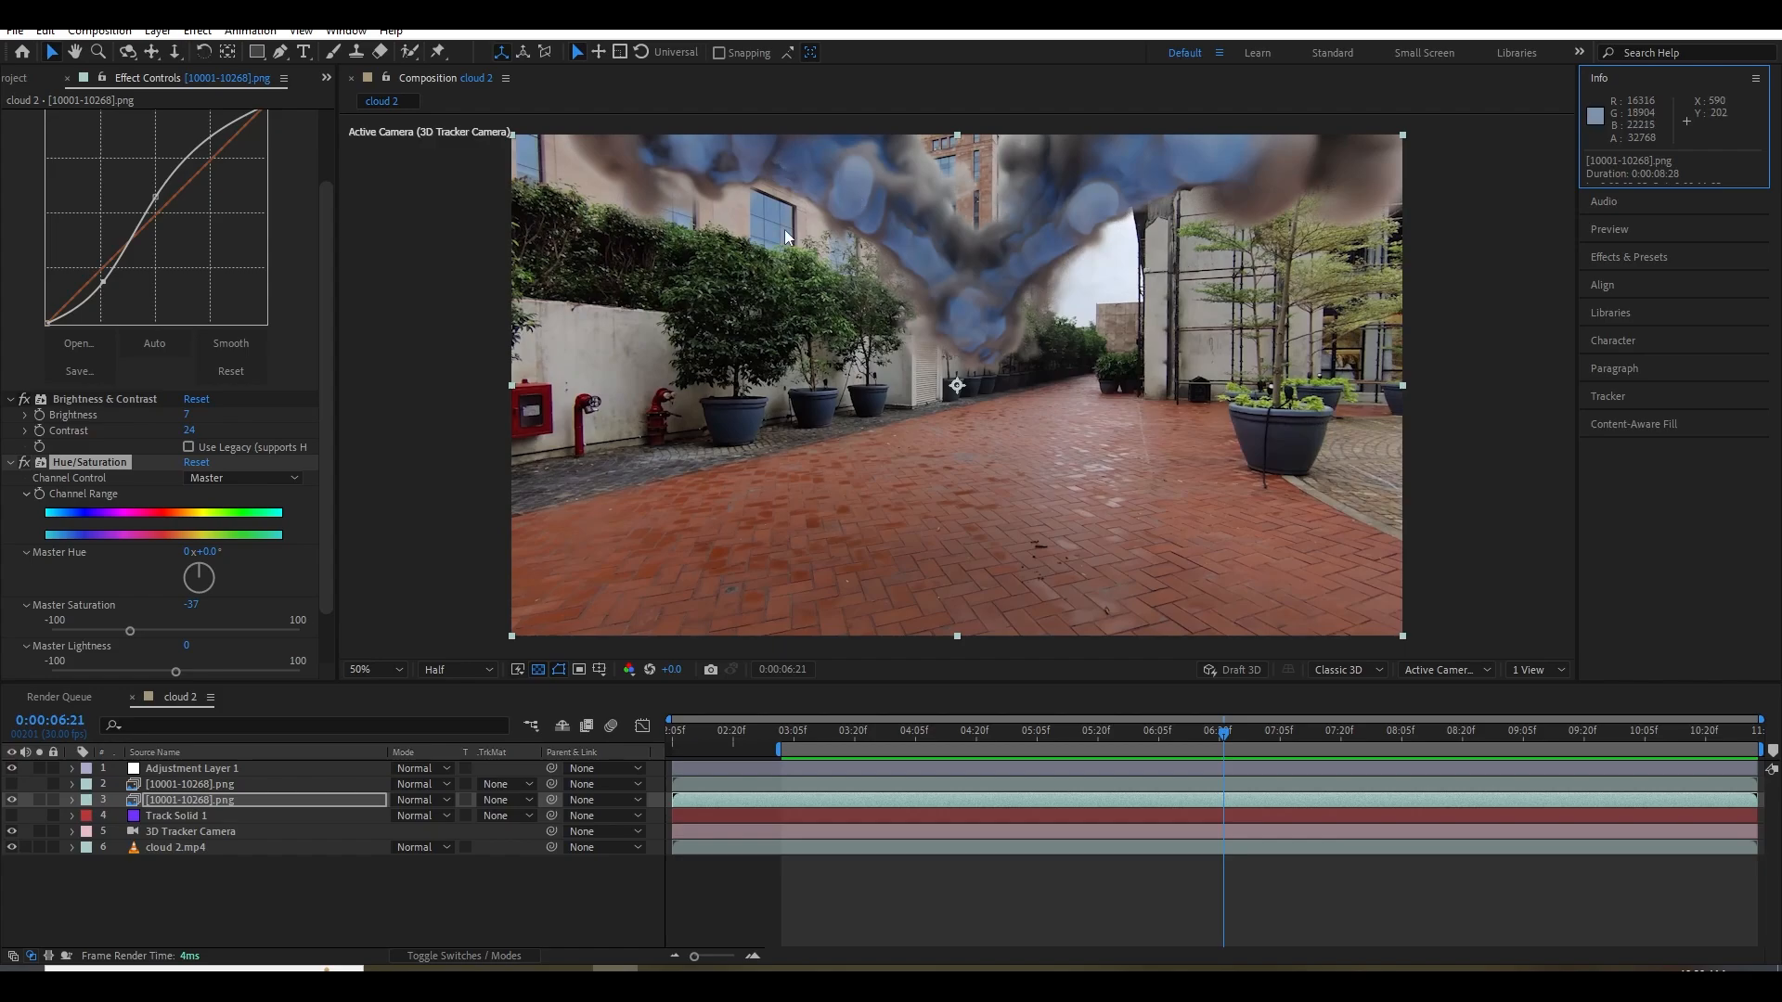
Apply Lumetri Color to the adjustment layer with Contrast 17, Shadows 17 and Whites 32.
drag(859, 740, 1049, 759)
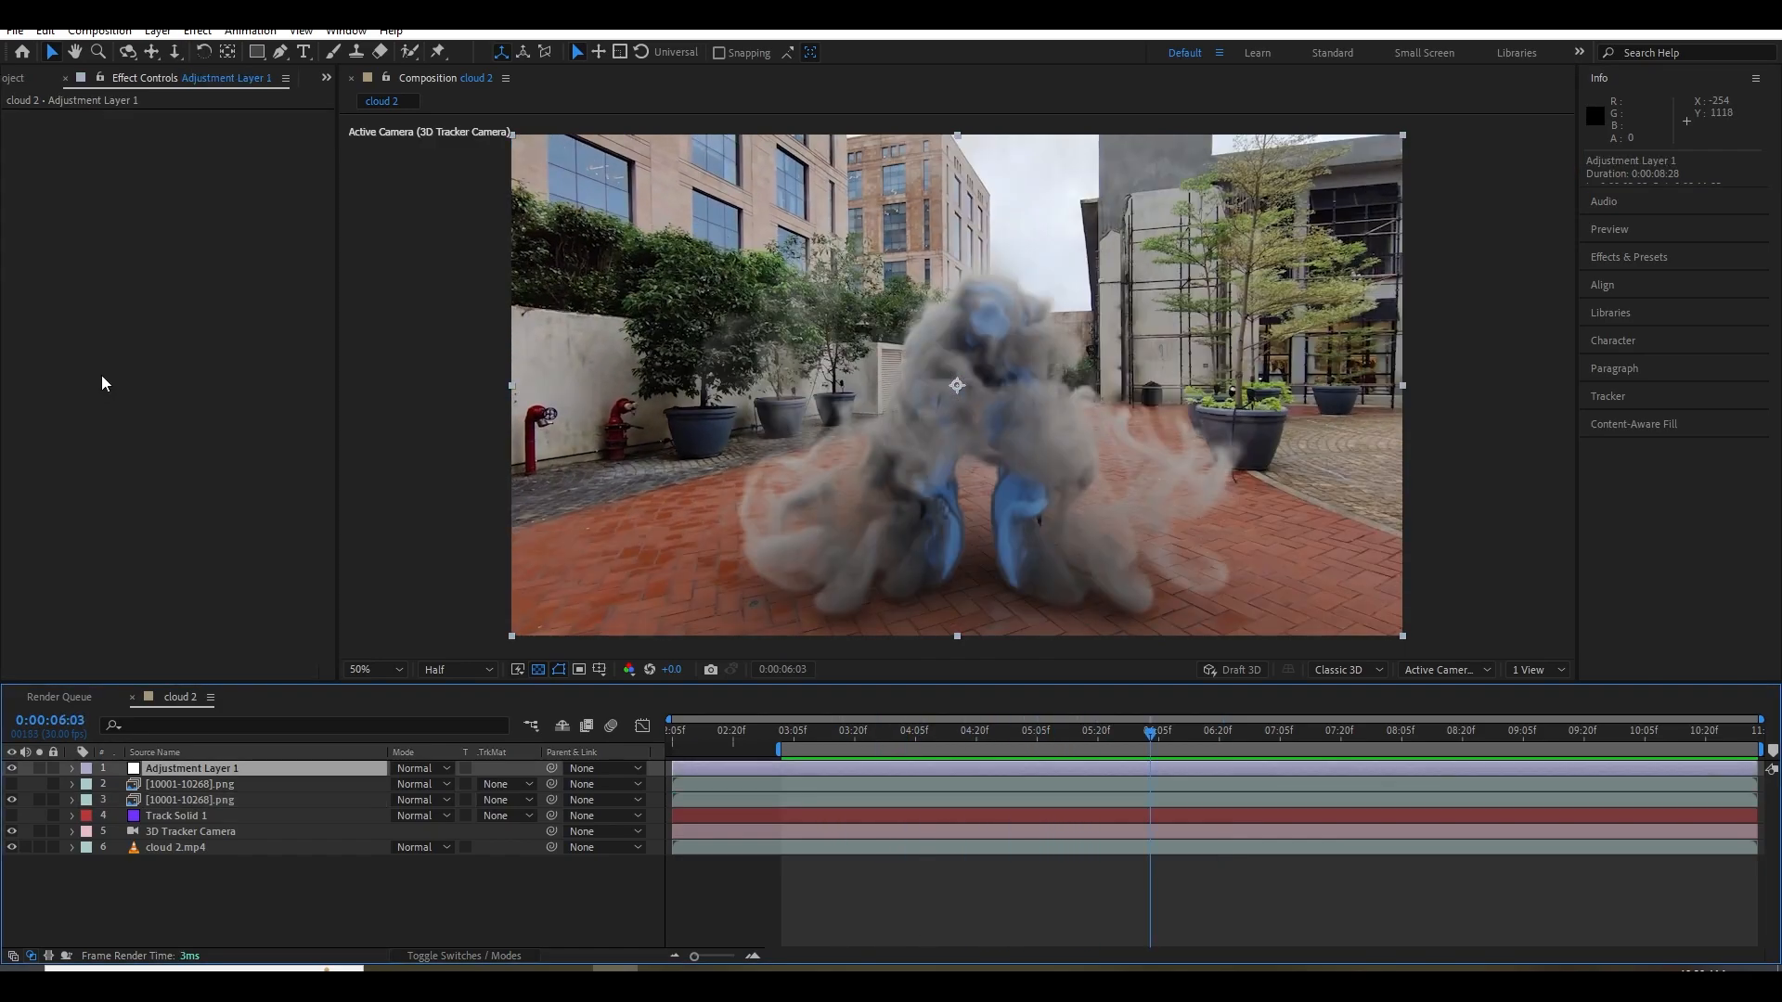
key(ctrl+space)
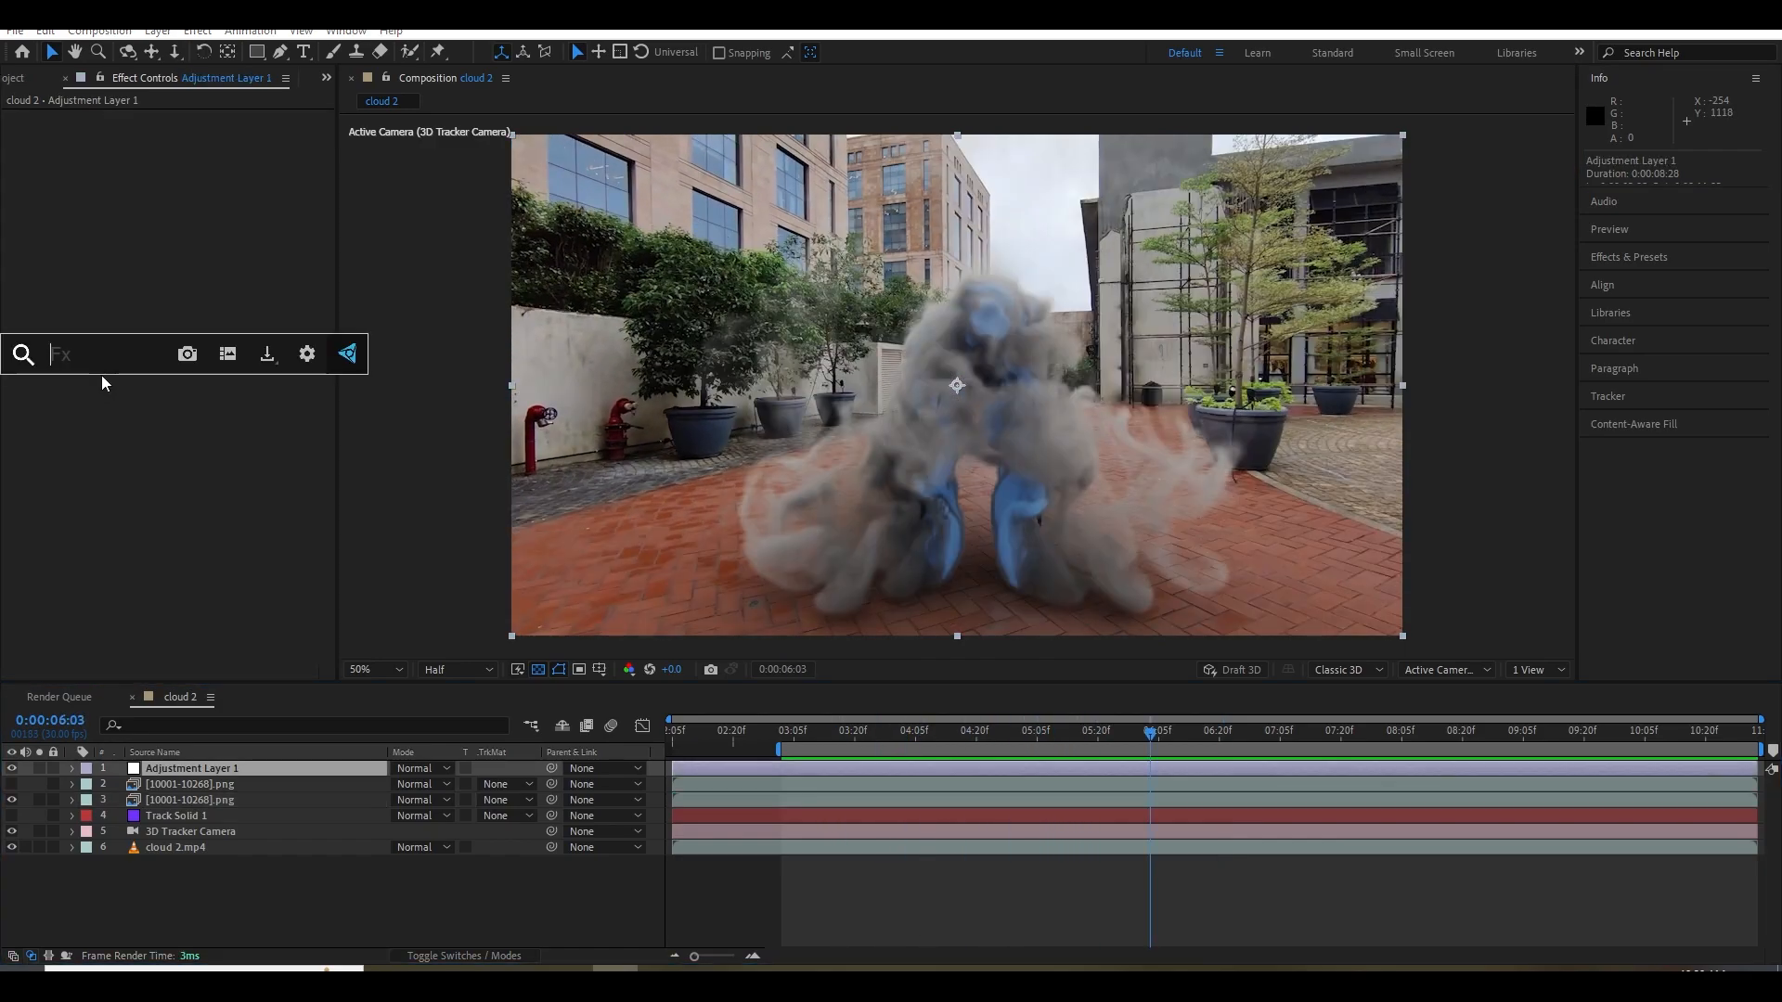
text(lume)
key(Return)
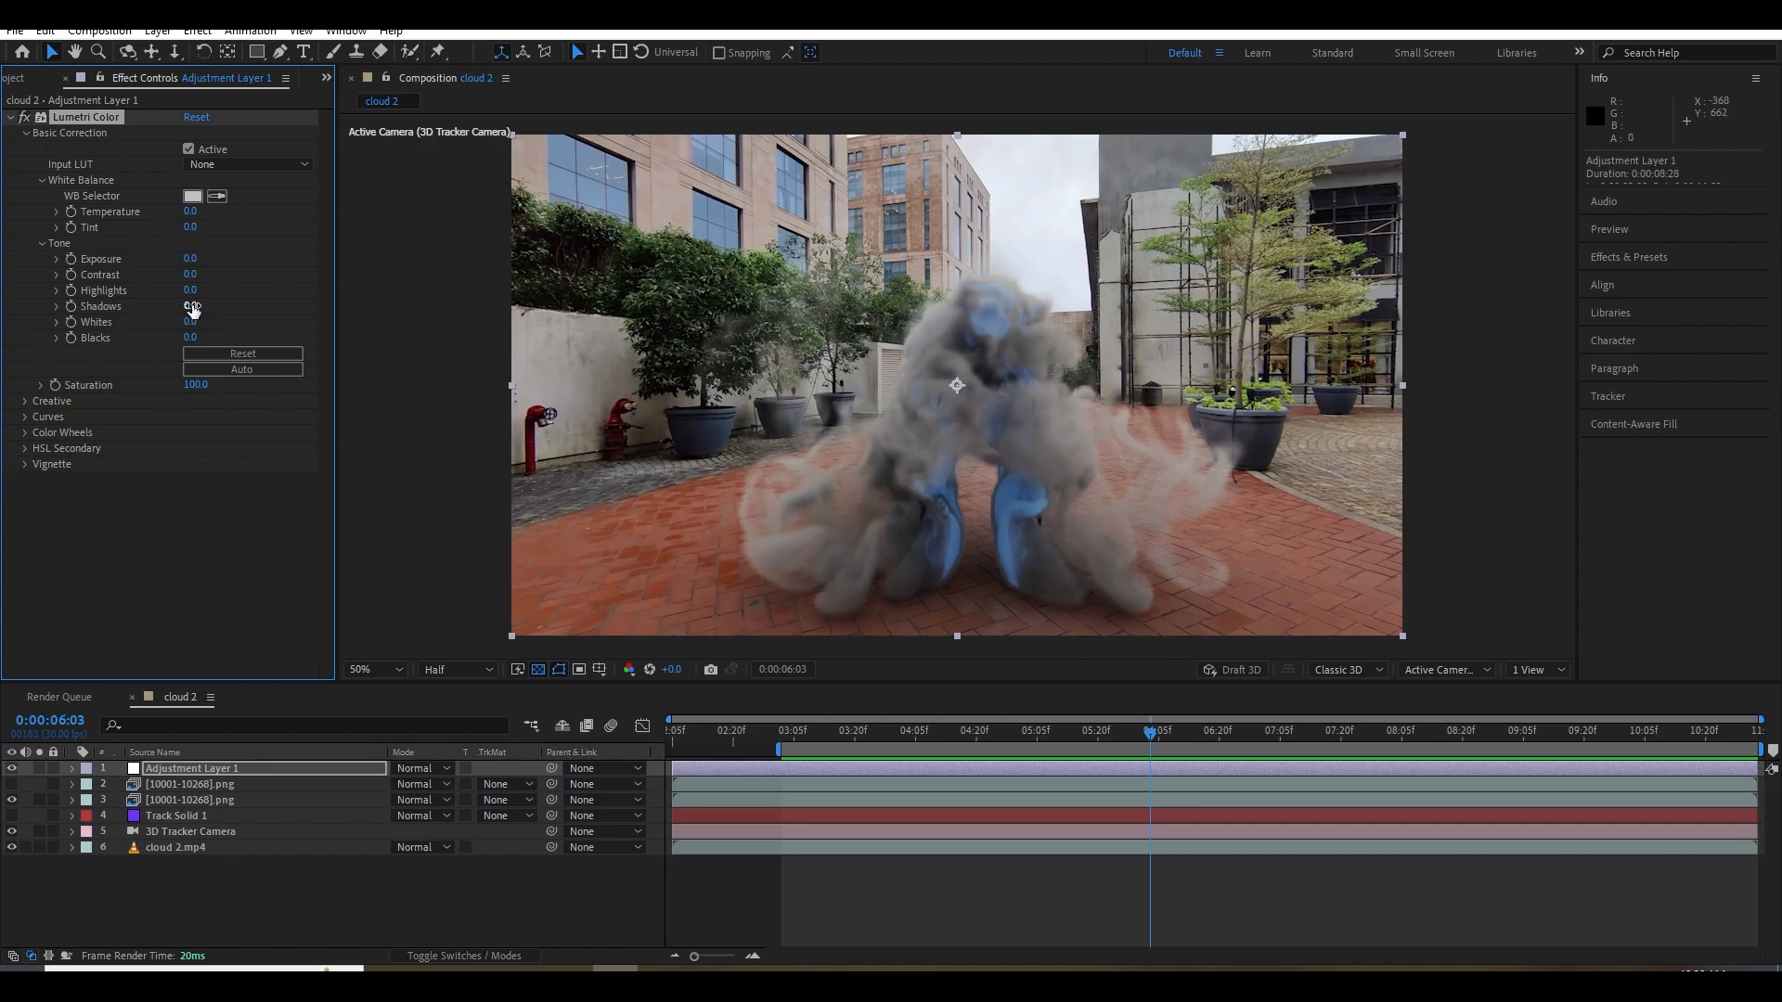
drag(192, 309, 230, 299)
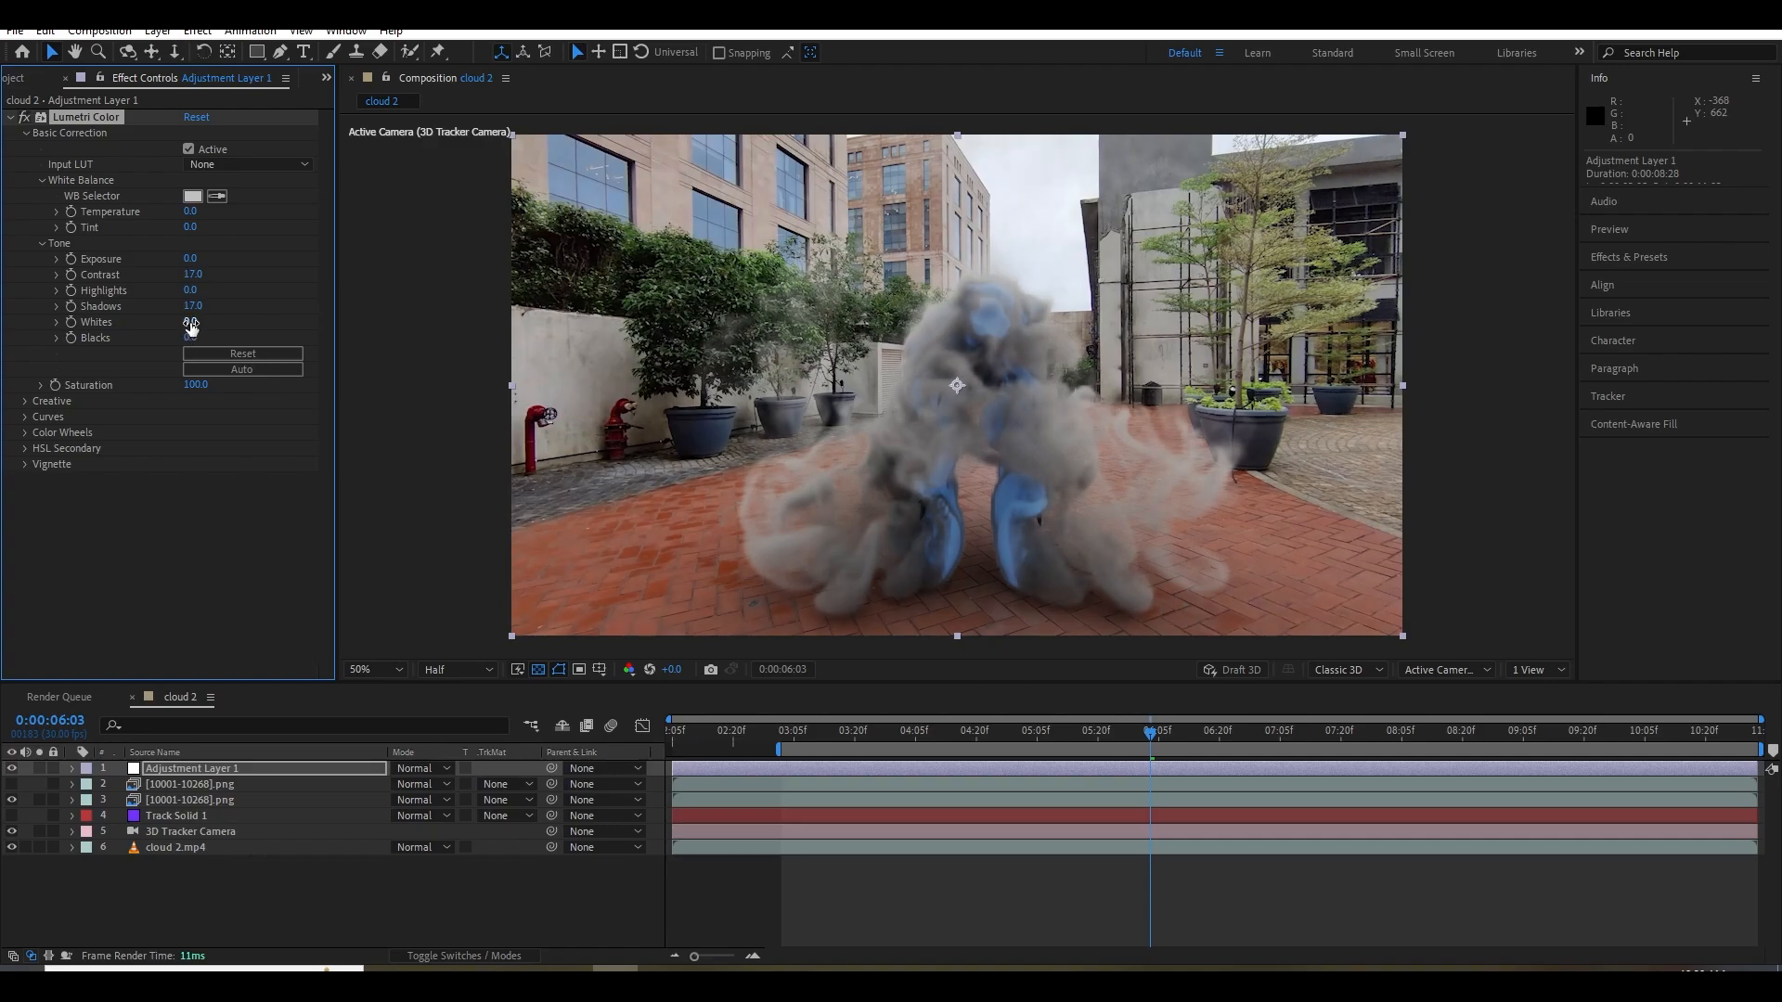
mouse_move(182, 322)
mouse_down()
mouse_move(161, 324)
mouse_move(188, 312)
mouse_up()
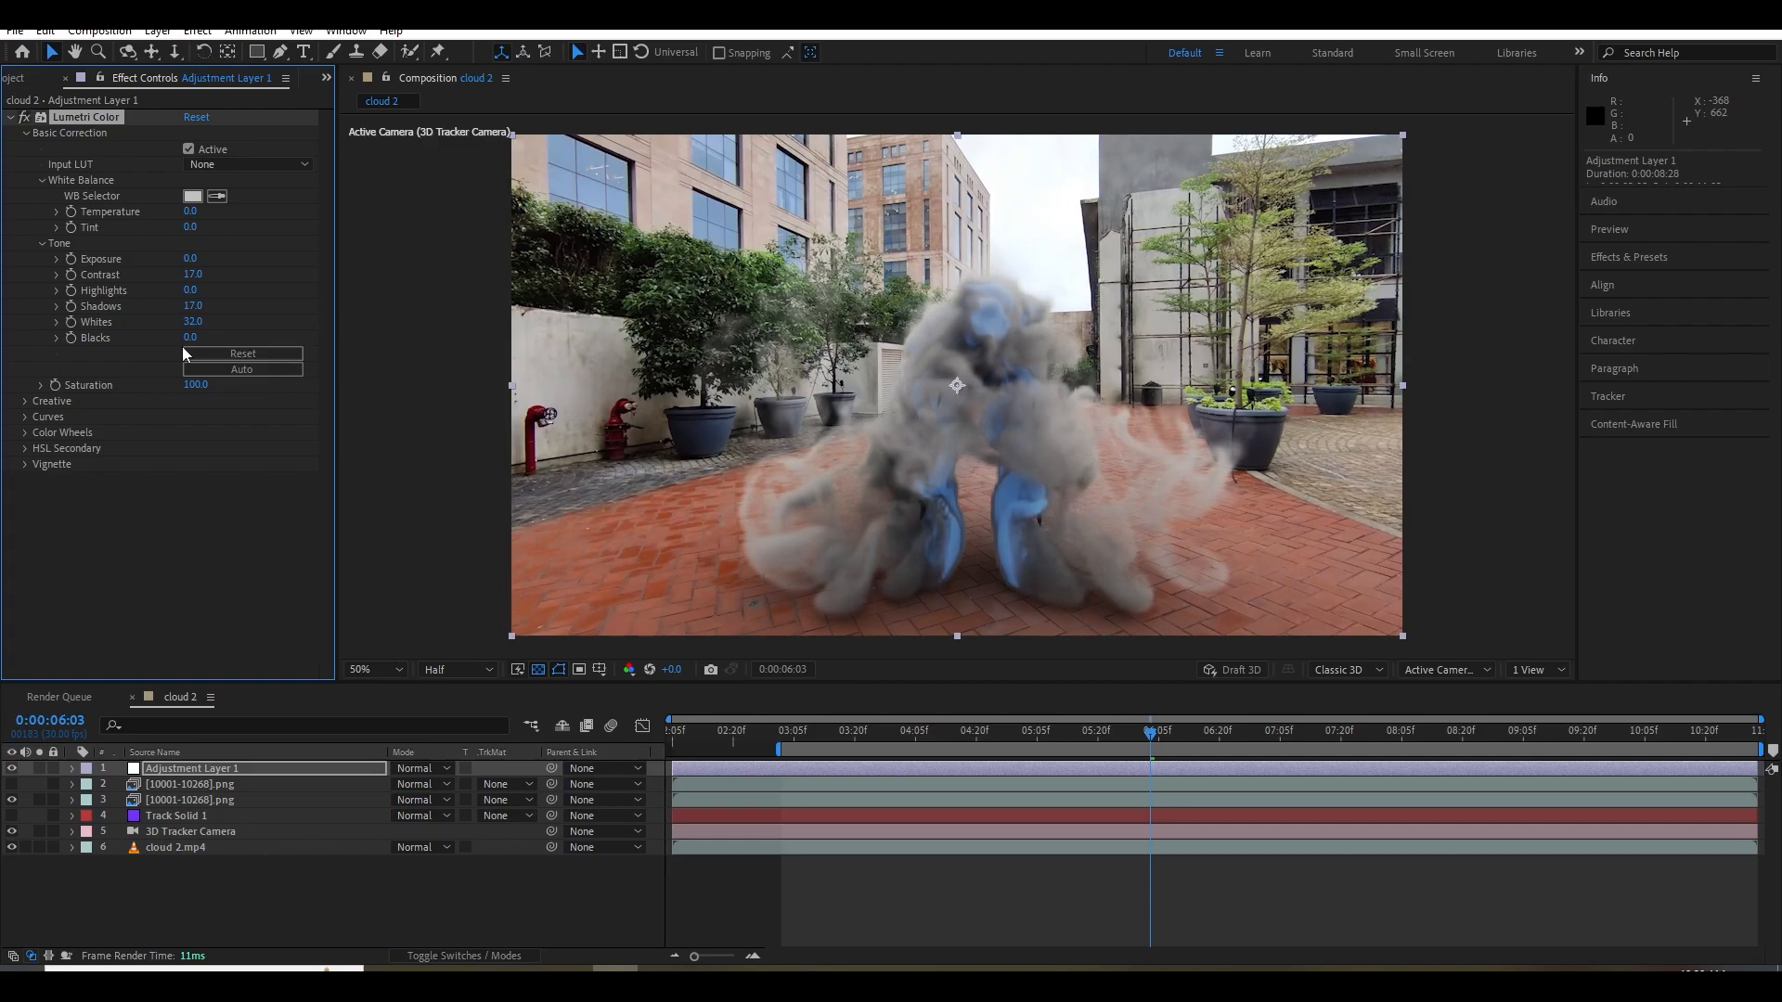
Set Lumetri's Creative adjustments to Vibrance 71 and Saturation 117.
click(28, 401)
drag(190, 509, 227, 494)
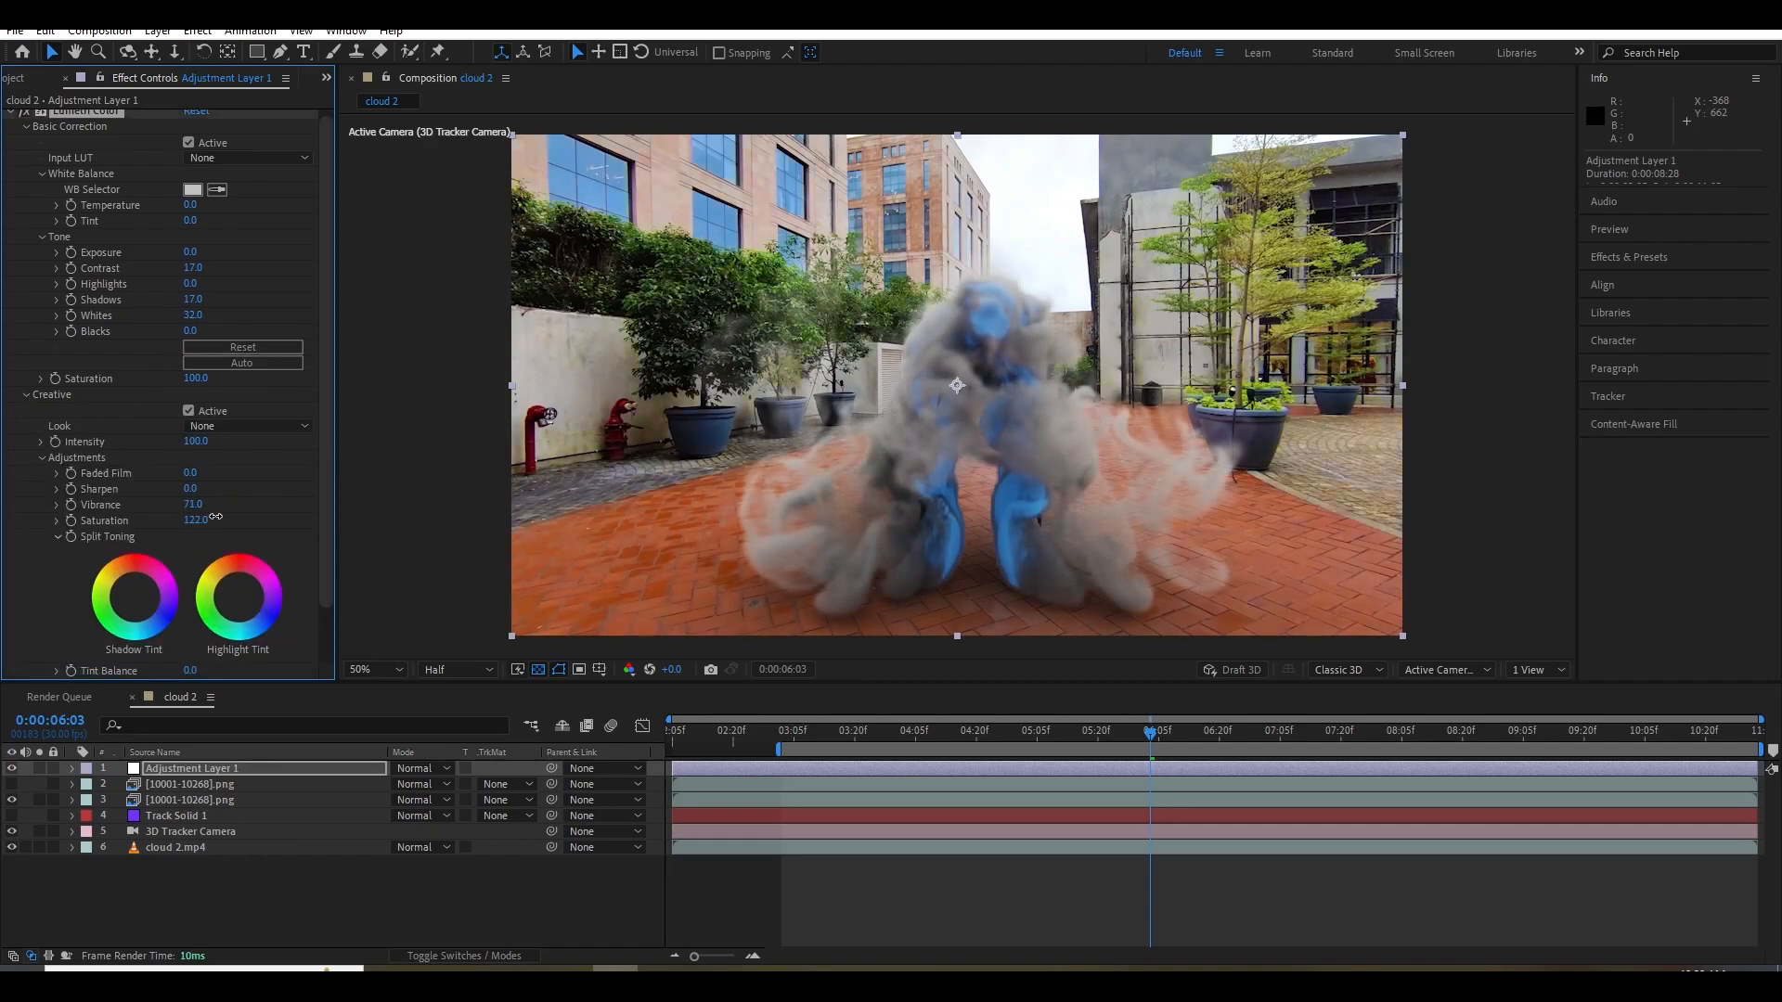
scroll(274, 478, down, 1)
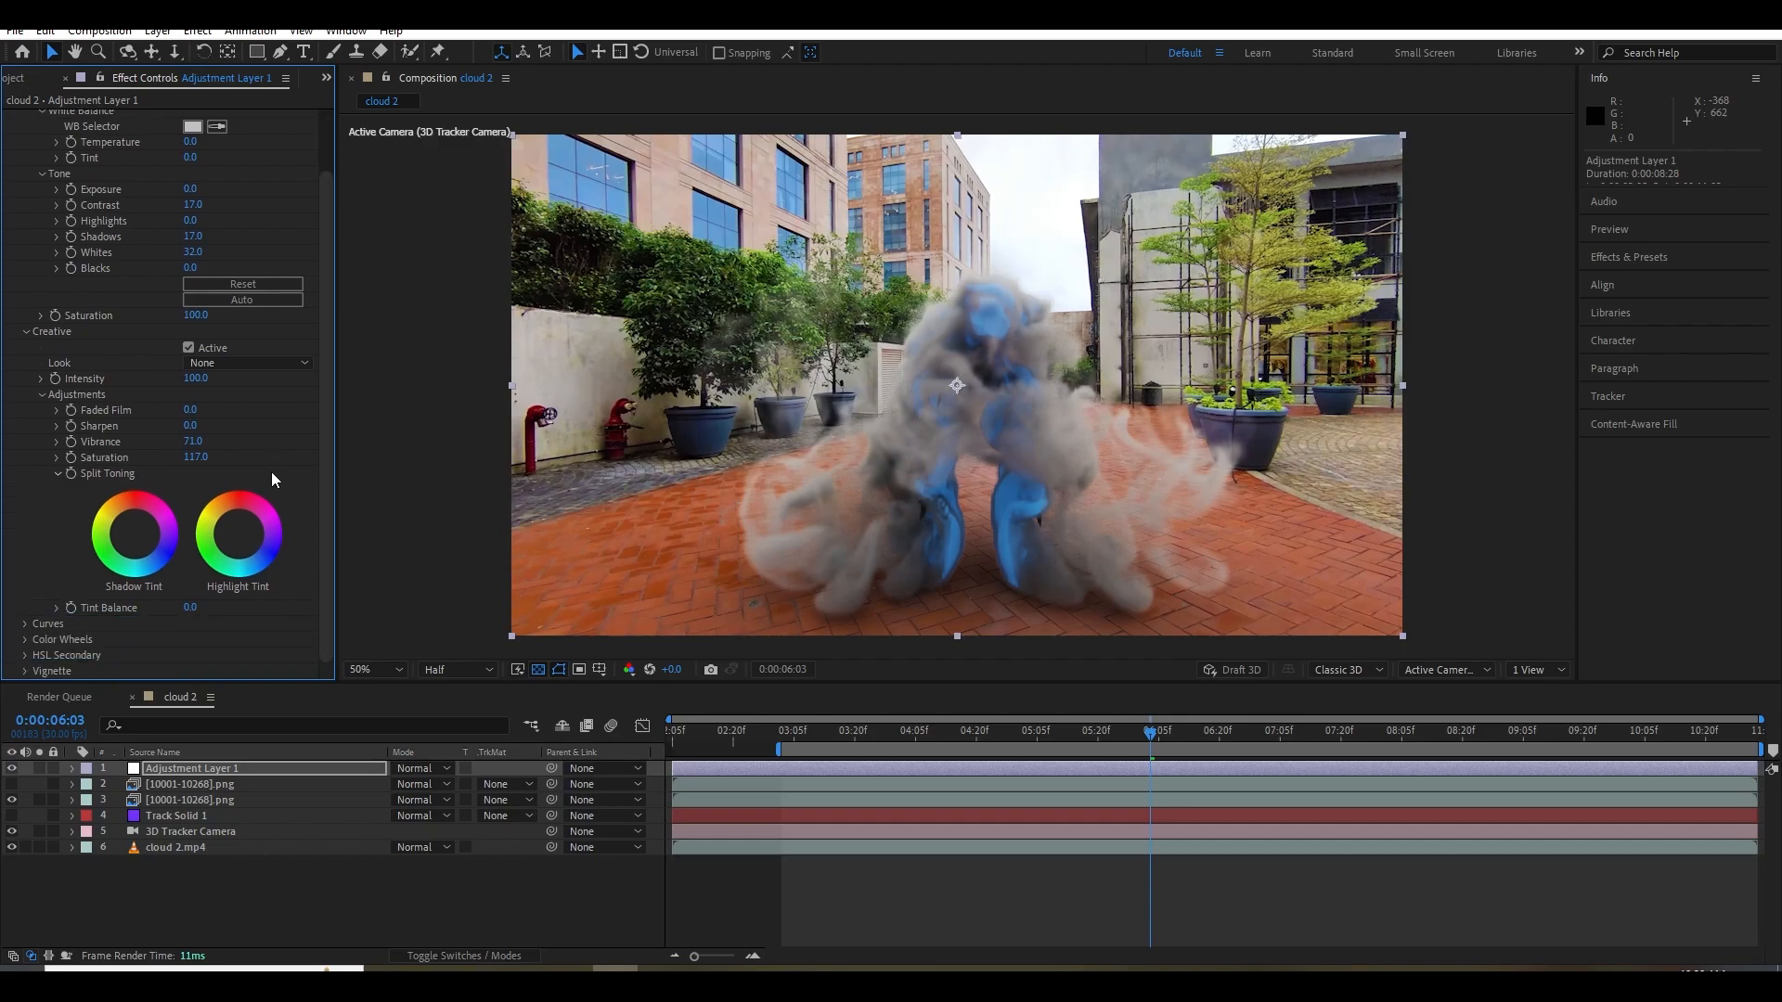
Pull down the green range of Lumetri's Hue vs Sat curve between anchor points at yellow and green-cyan.
click(24, 623)
scroll(74, 603, down, 4)
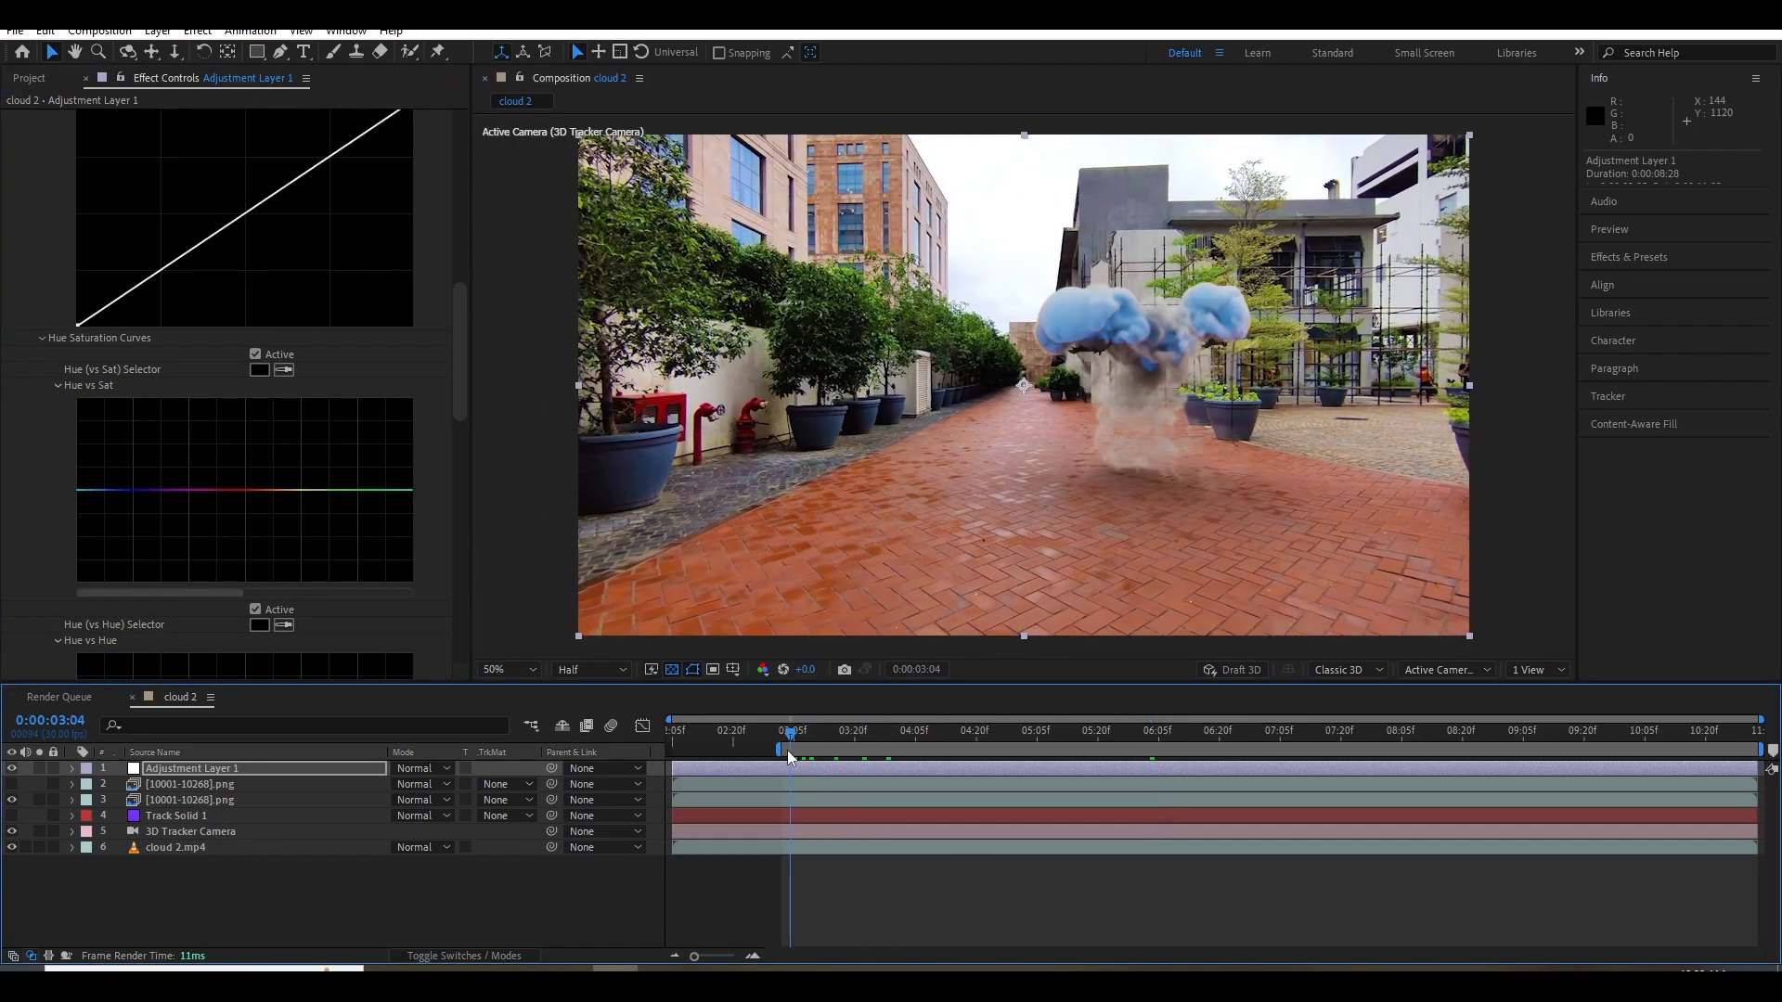
drag(789, 756, 1053, 745)
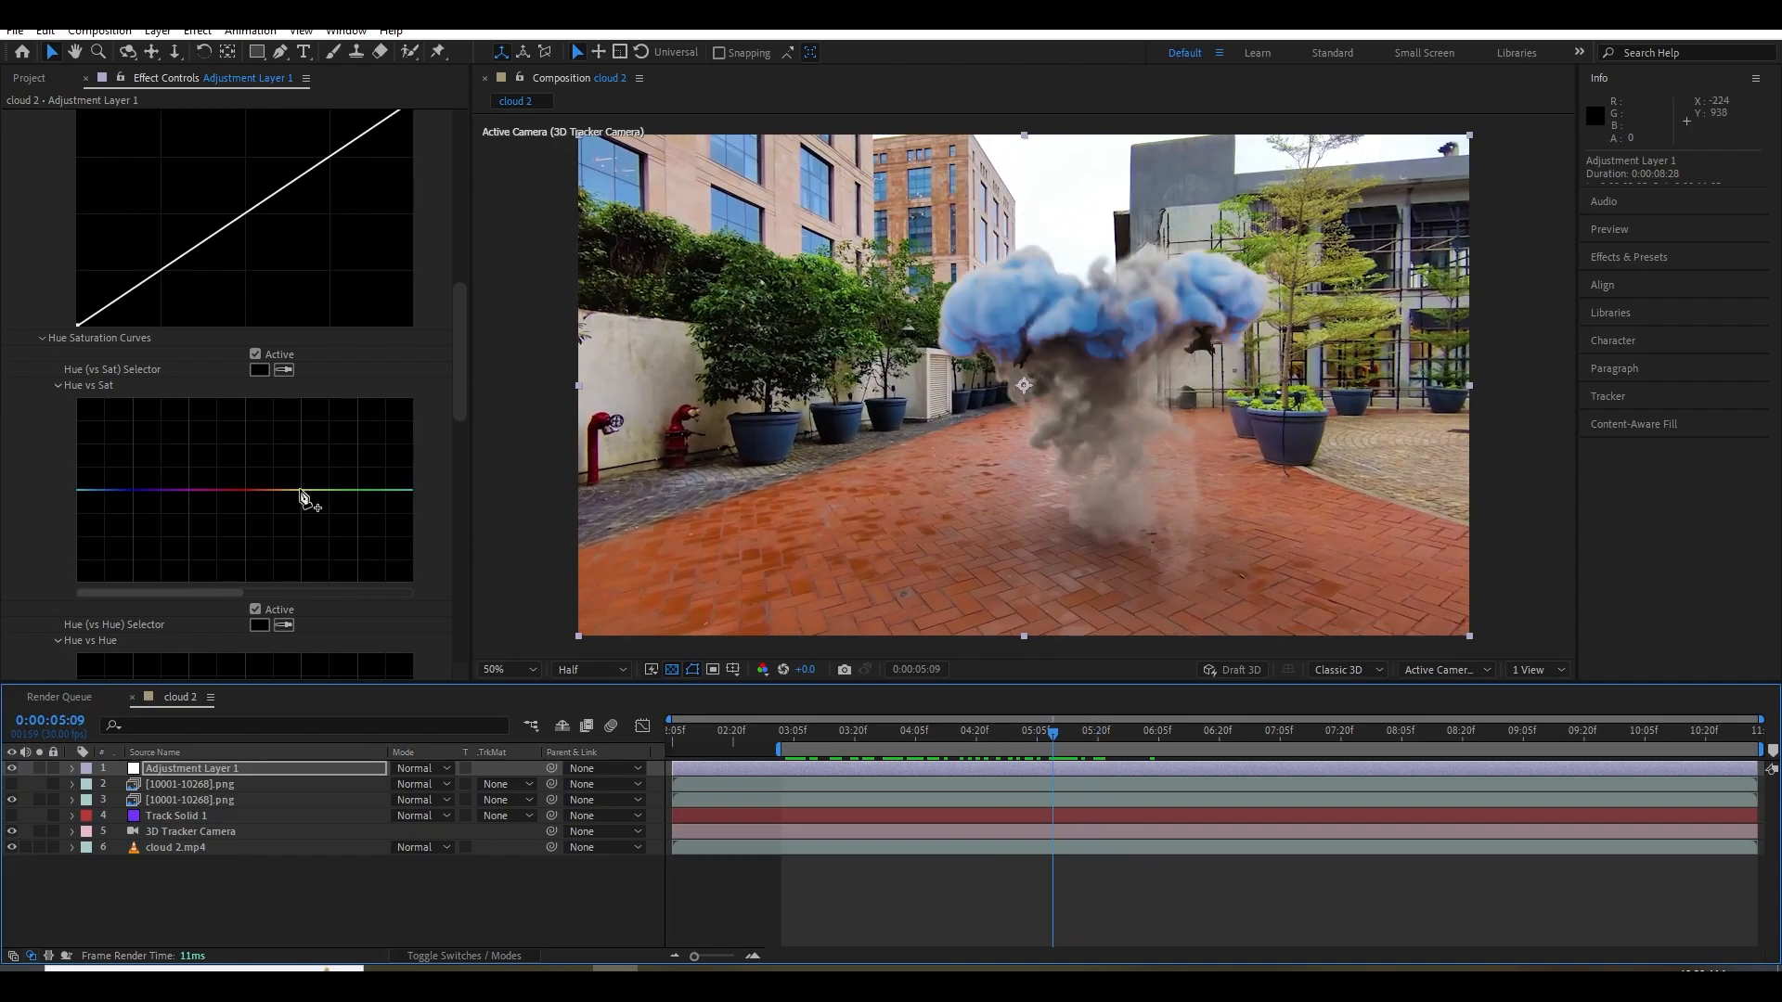
click(299, 489)
click(386, 492)
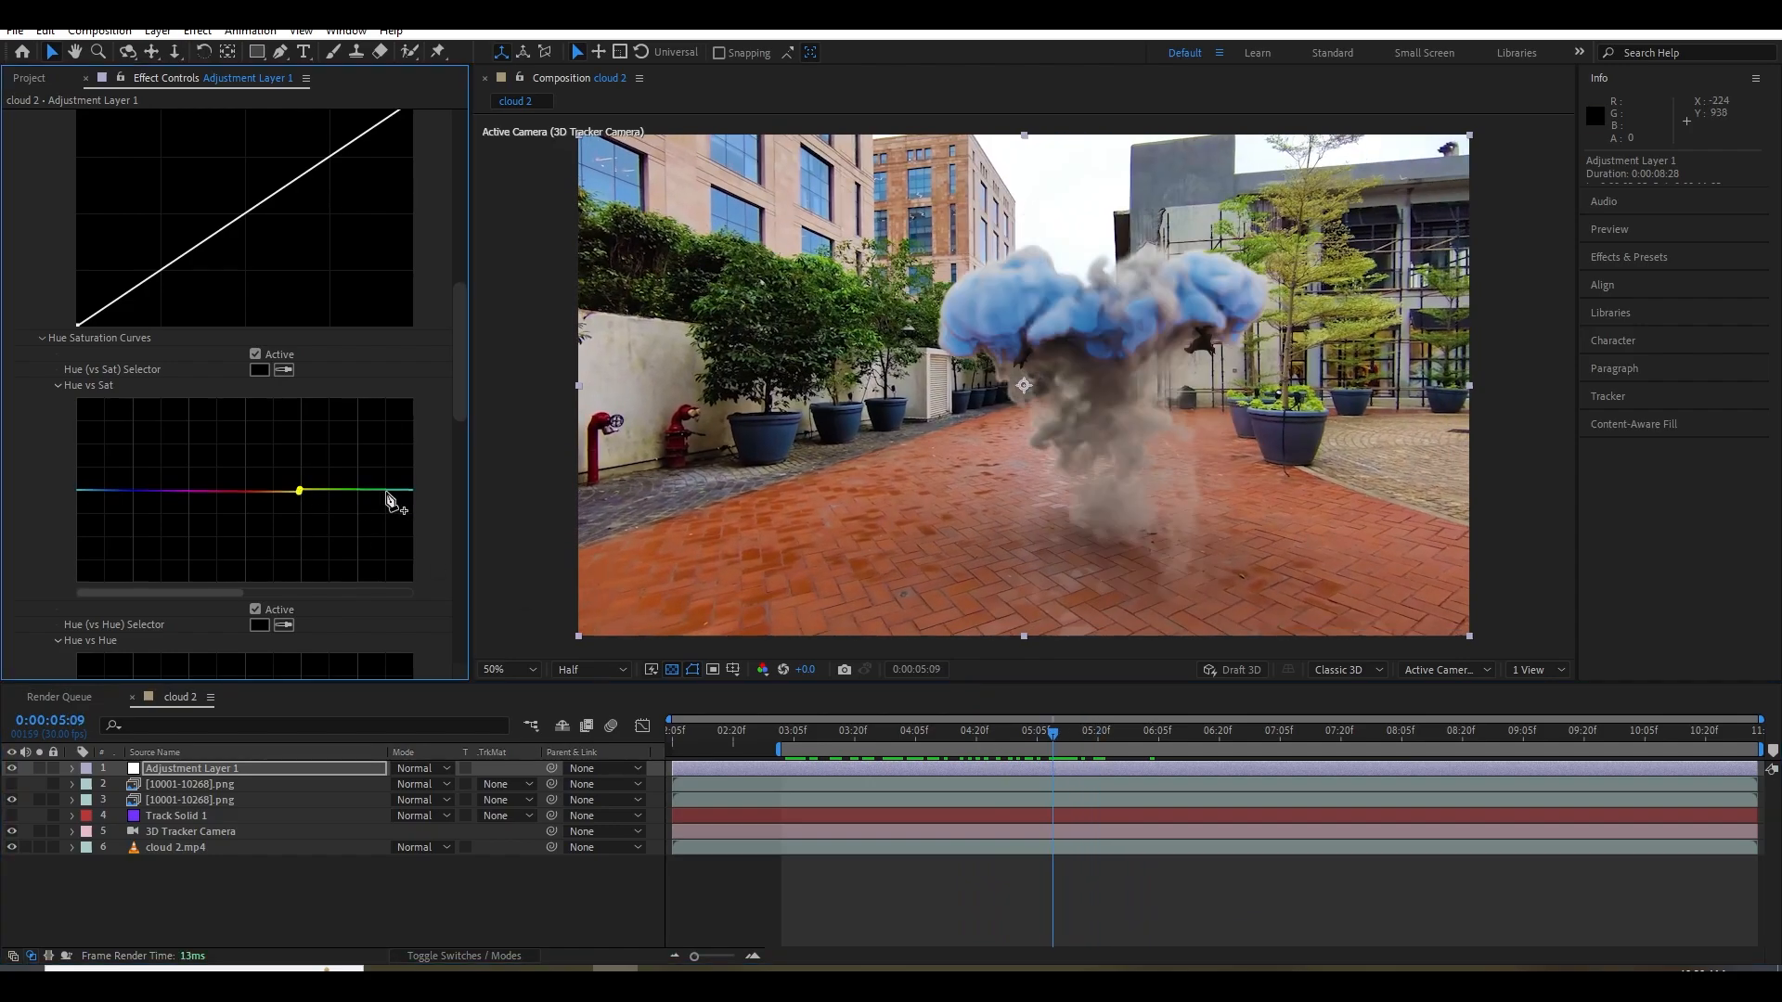
click(390, 494)
drag(349, 491, 354, 542)
key(space)
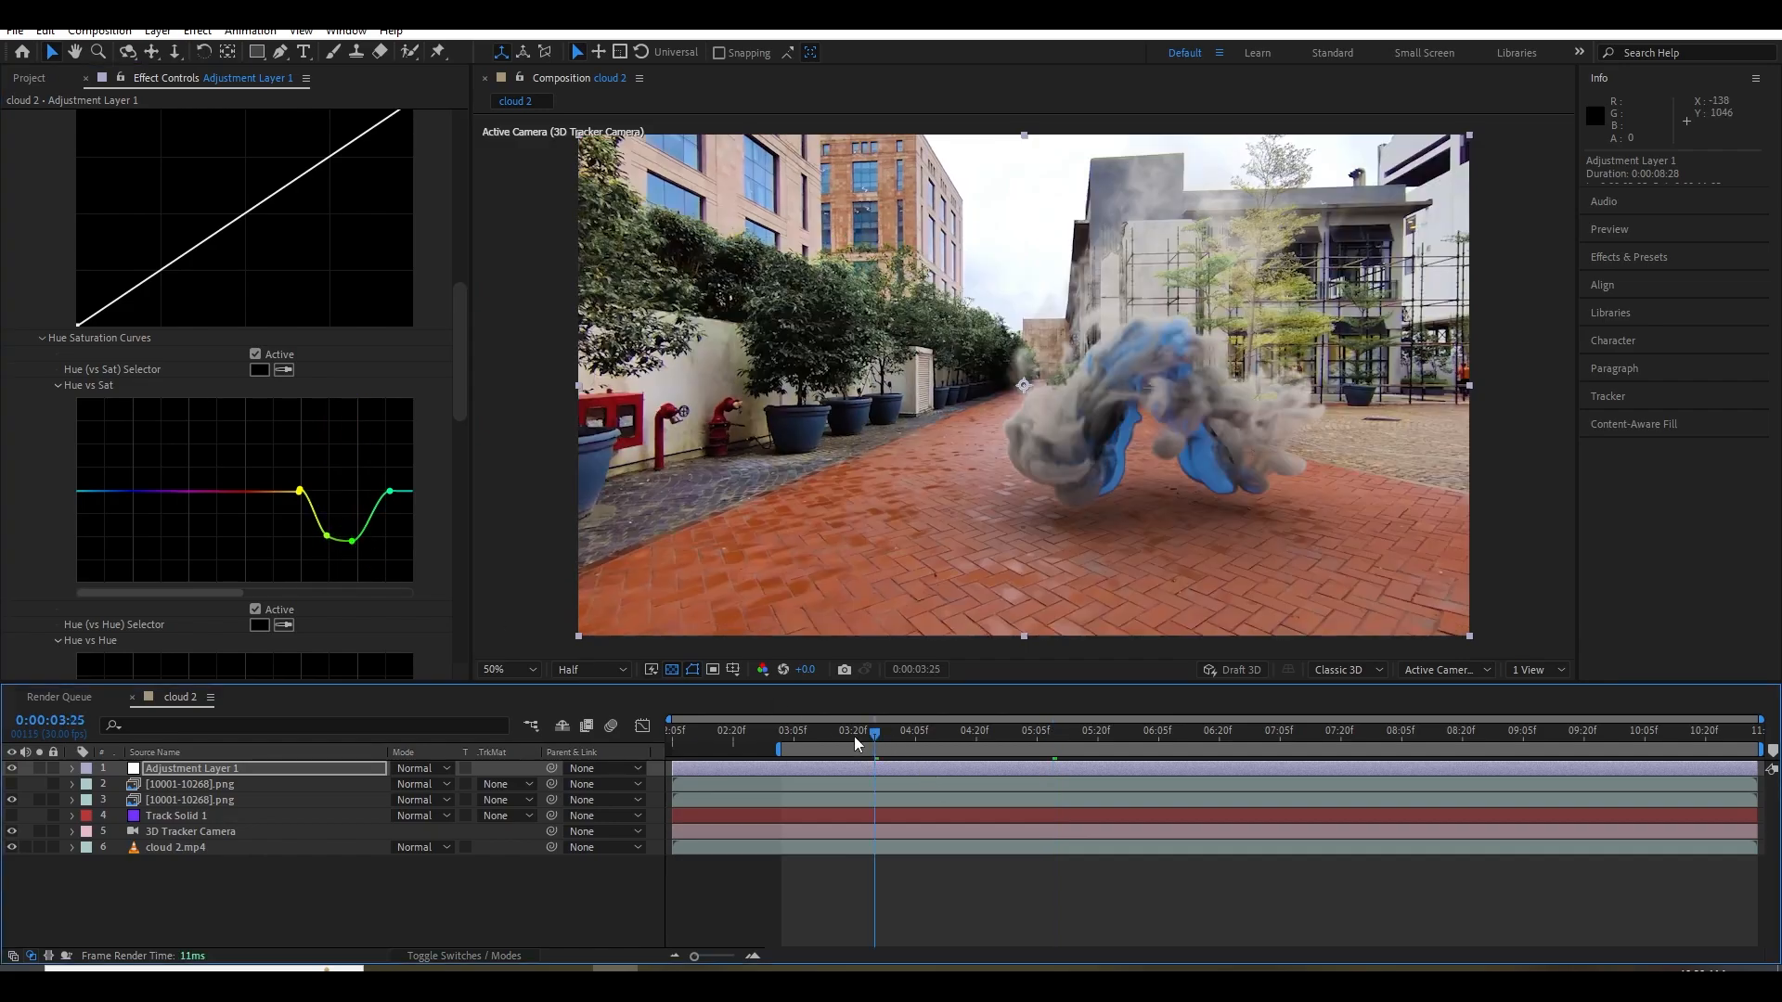
Dip the red-orange range of the Hue vs Sat curve slightly and preview the graded composite.
click(238, 493)
mouse_move(252, 493)
mouse_down()
mouse_move(263, 529)
mouse_move(259, 512)
mouse_up()
key(space)
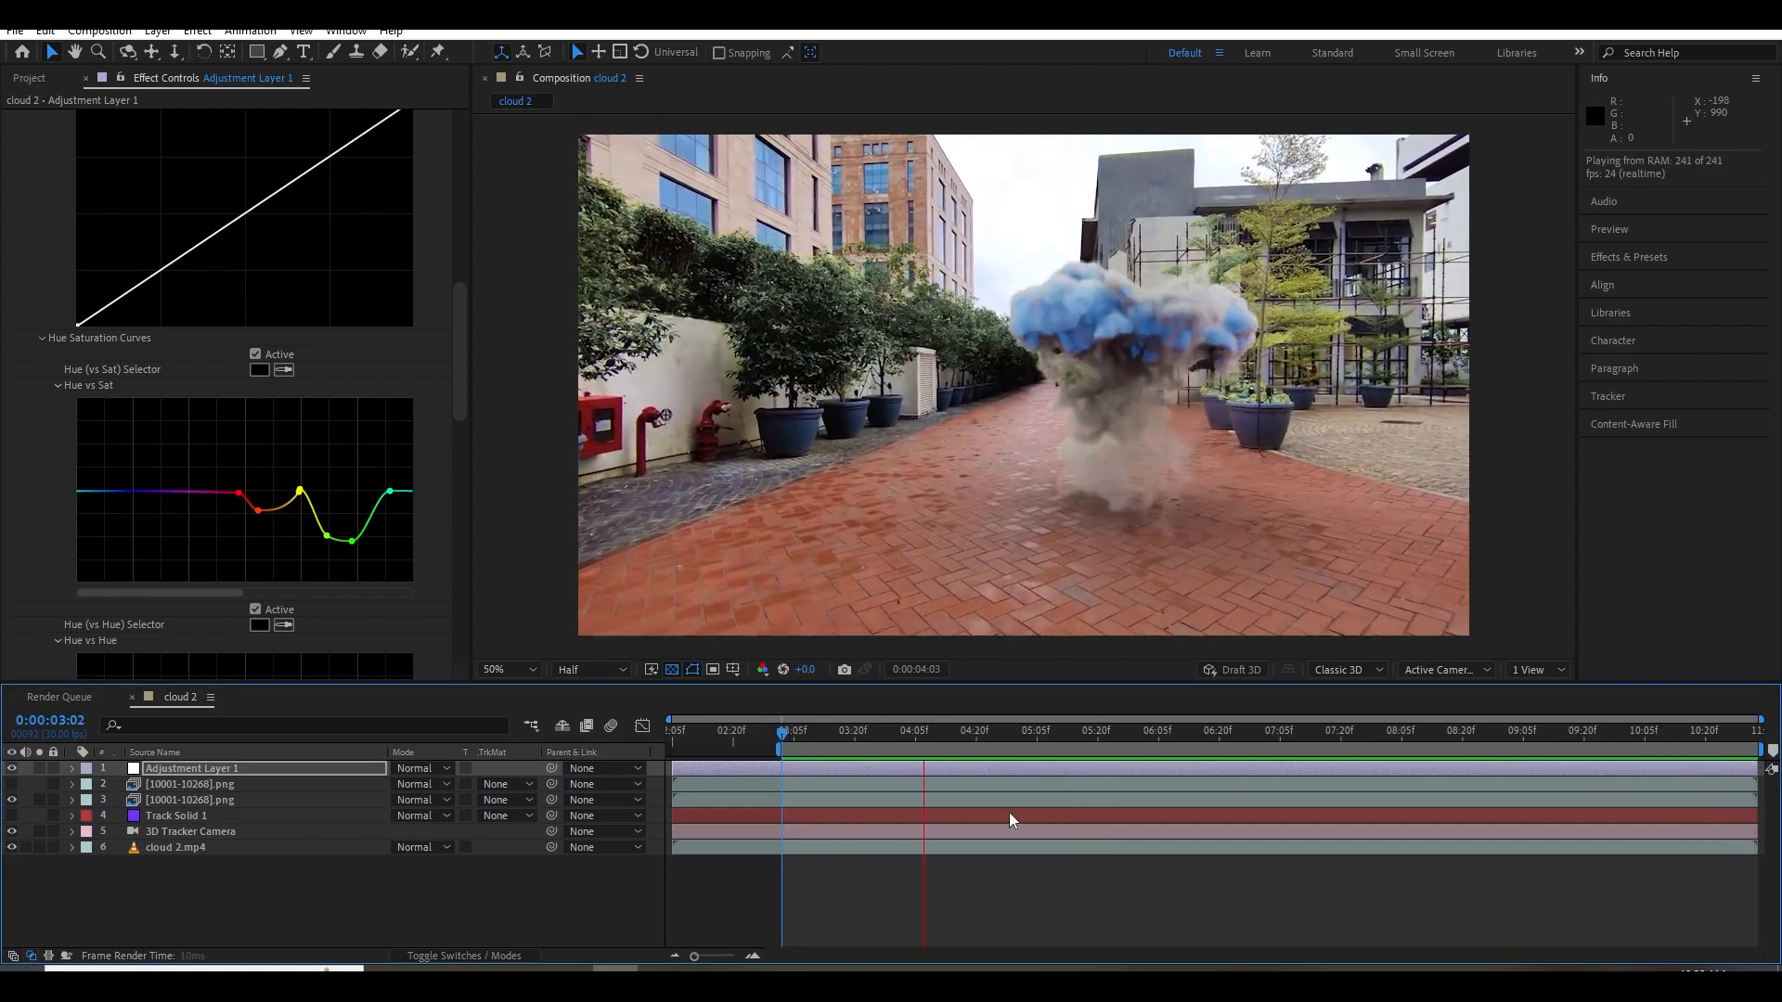
key(space)
Open the composition settings for cloud 2.
click(99, 30)
click(122, 80)
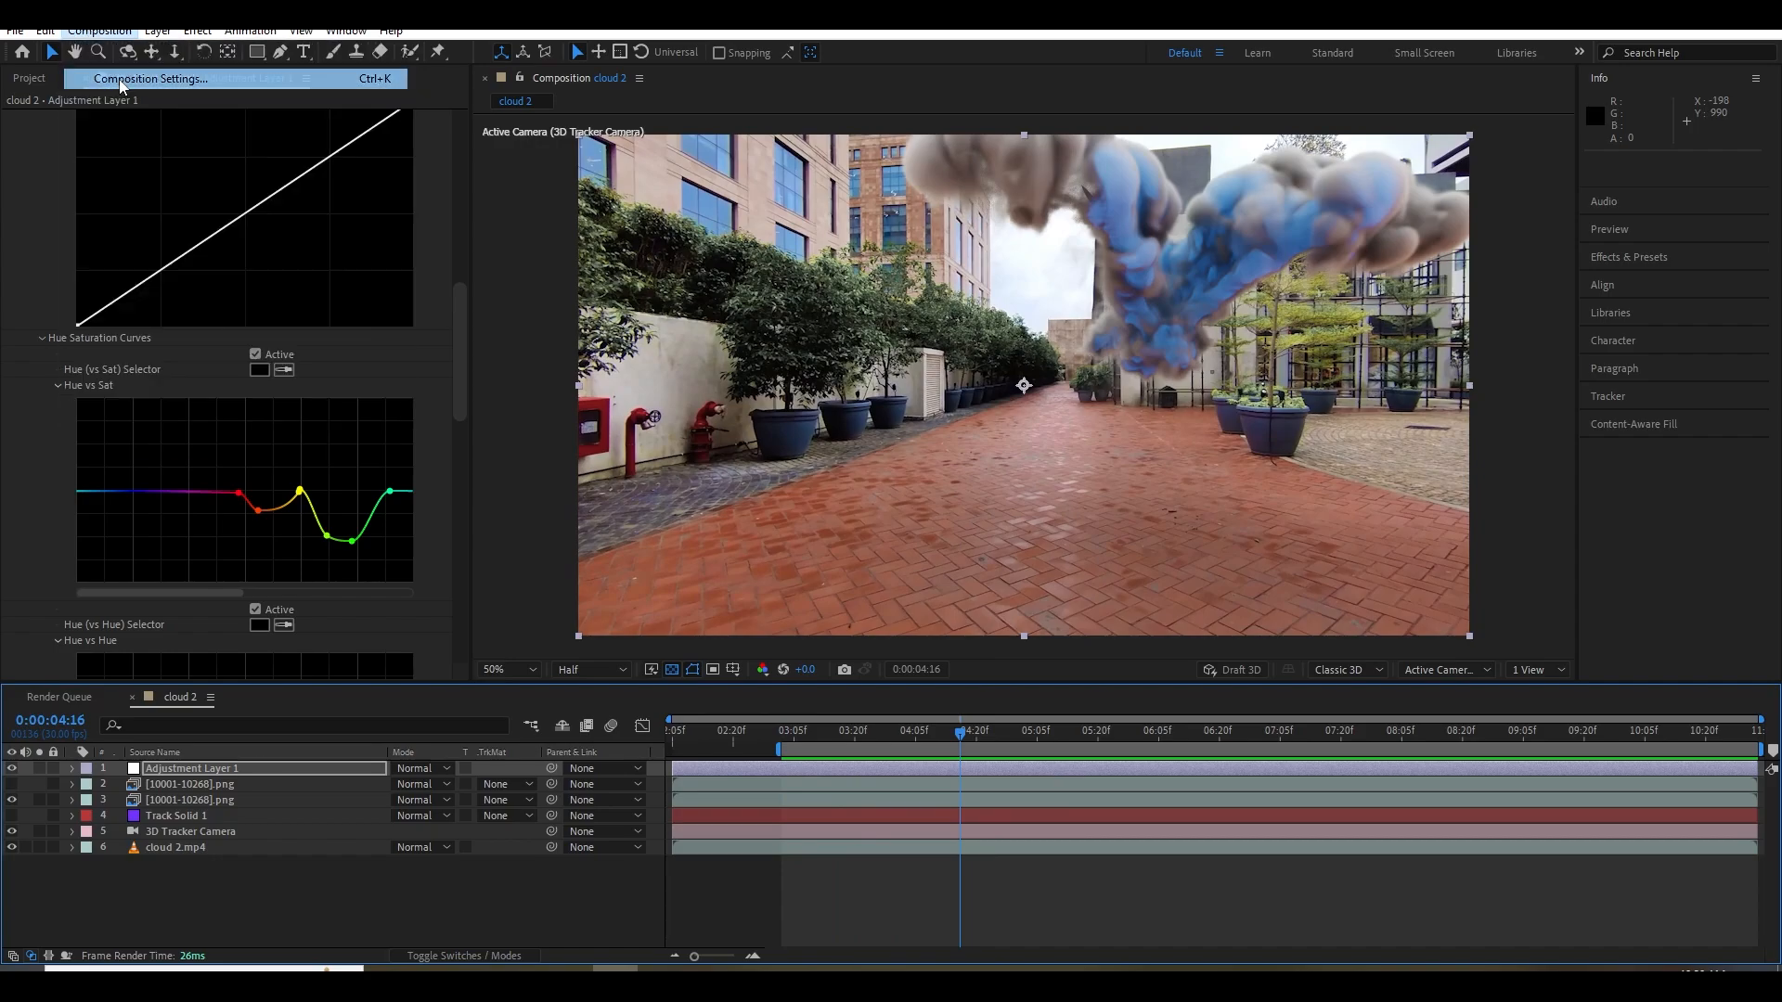